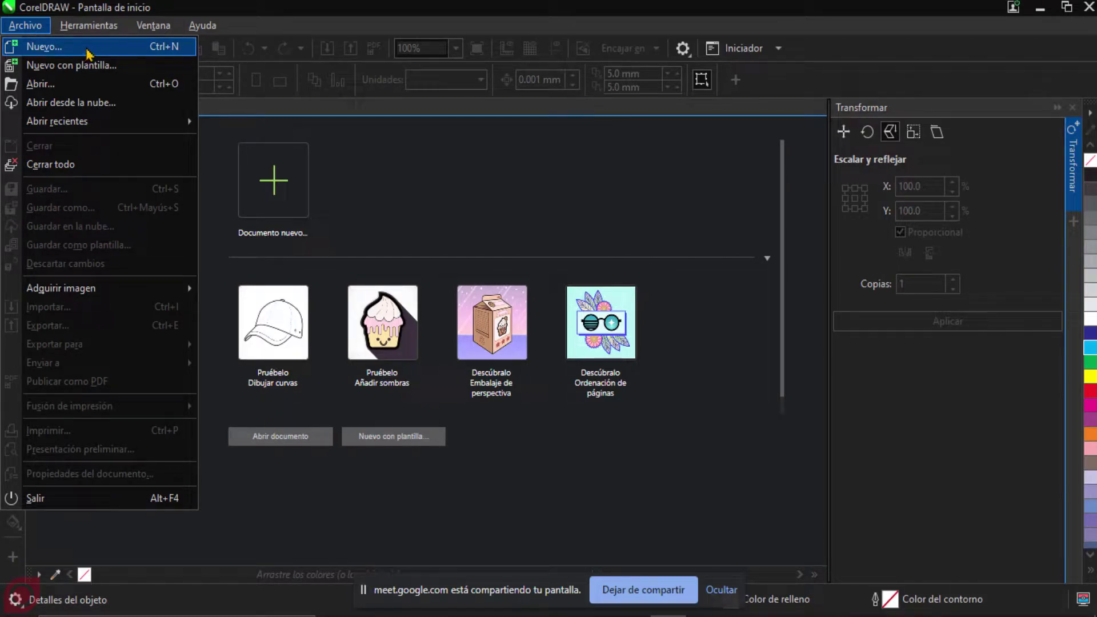
Step: Create a new one-page A4 landscape document in CMYK, 297 × 210 mm at 300 dpi
left_click(89, 54)
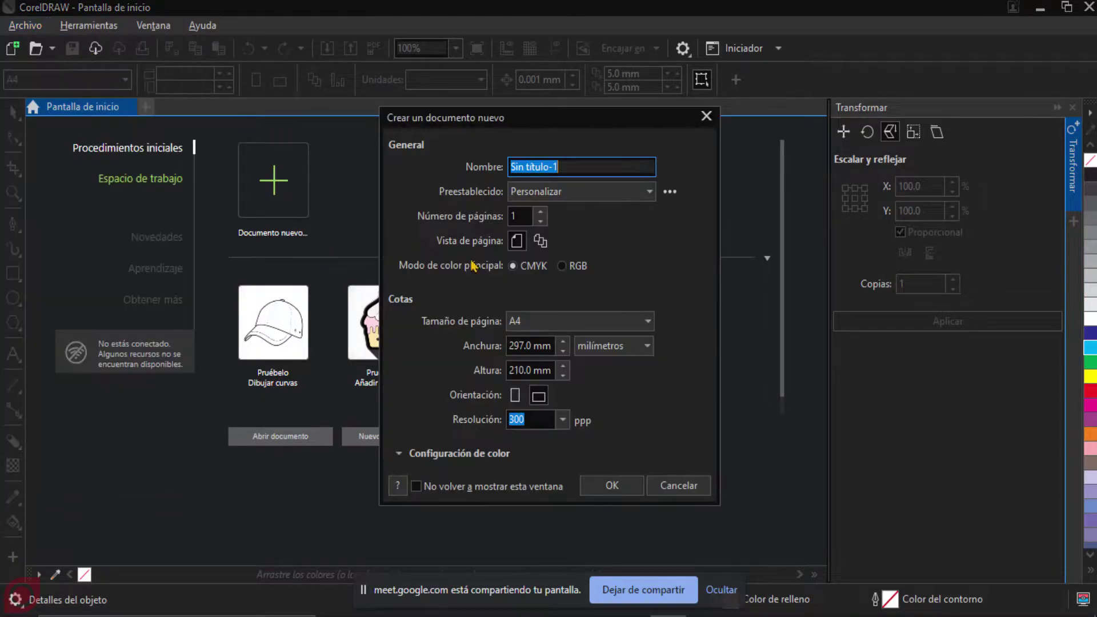
left_click_drag(563, 122, 489, 126)
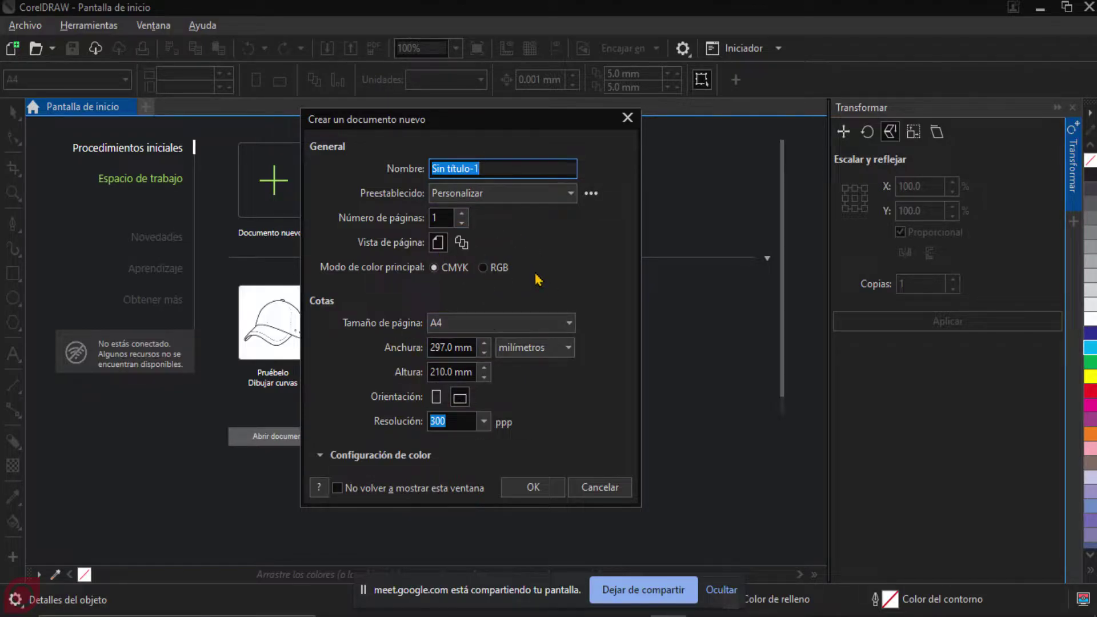
left_click(533, 487)
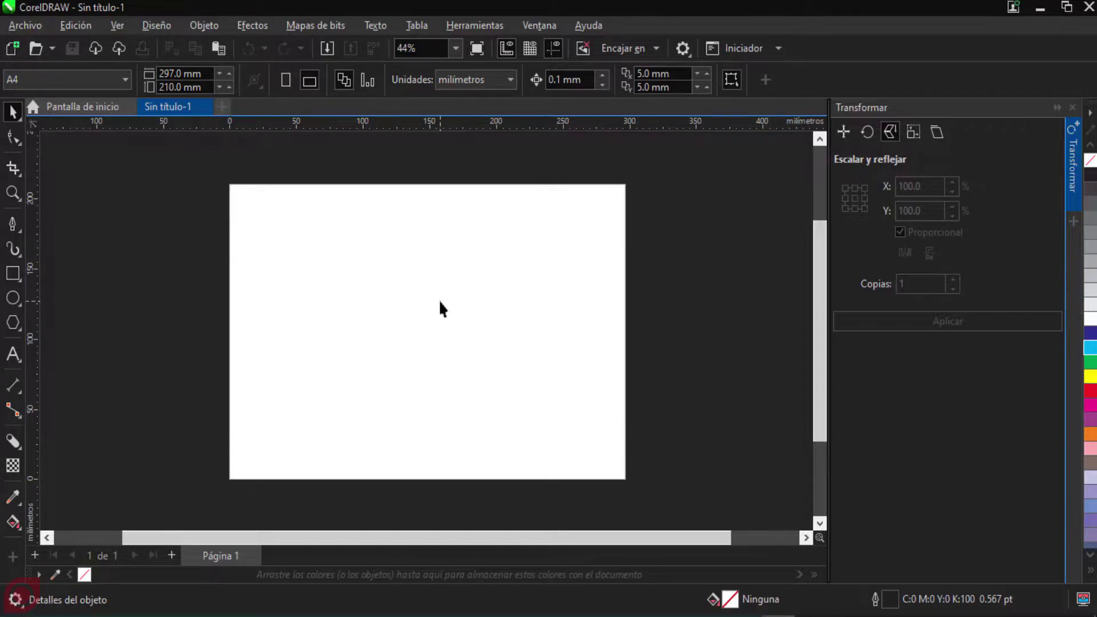
Step: Import the Eagle.jpg image from the Escritorio folder and place it about 252 mm wide and 189 mm high on the page
right_click(437, 297)
left_click(501, 393)
scroll(521, 291, "down", 8)
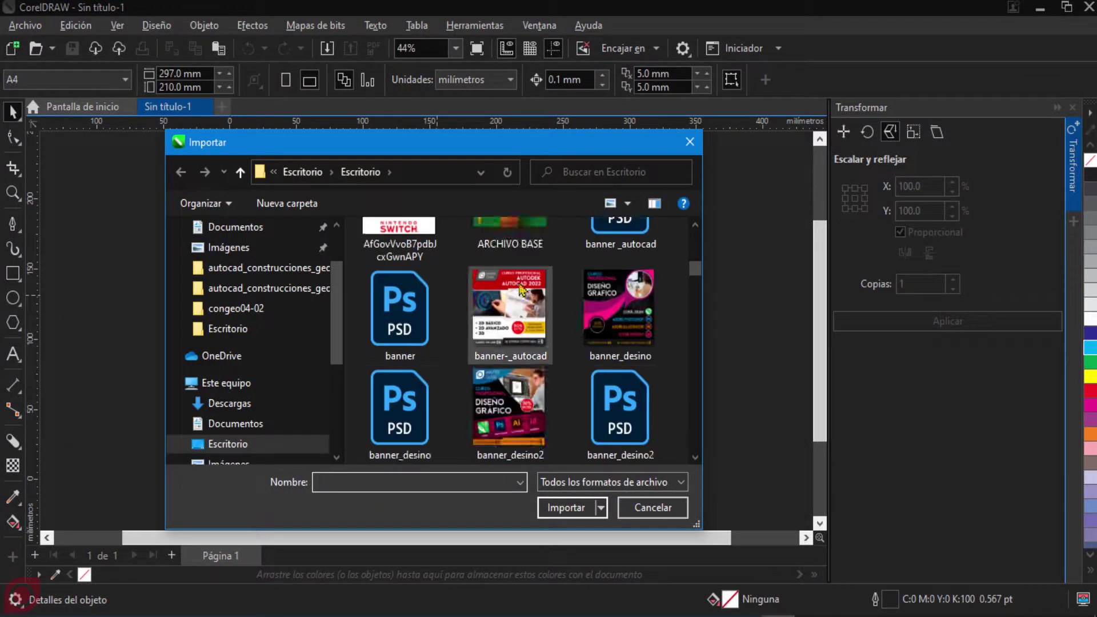
scroll(521, 290, "down", 10)
double_click(619, 269)
left_click_drag(273, 207, 616, 490)
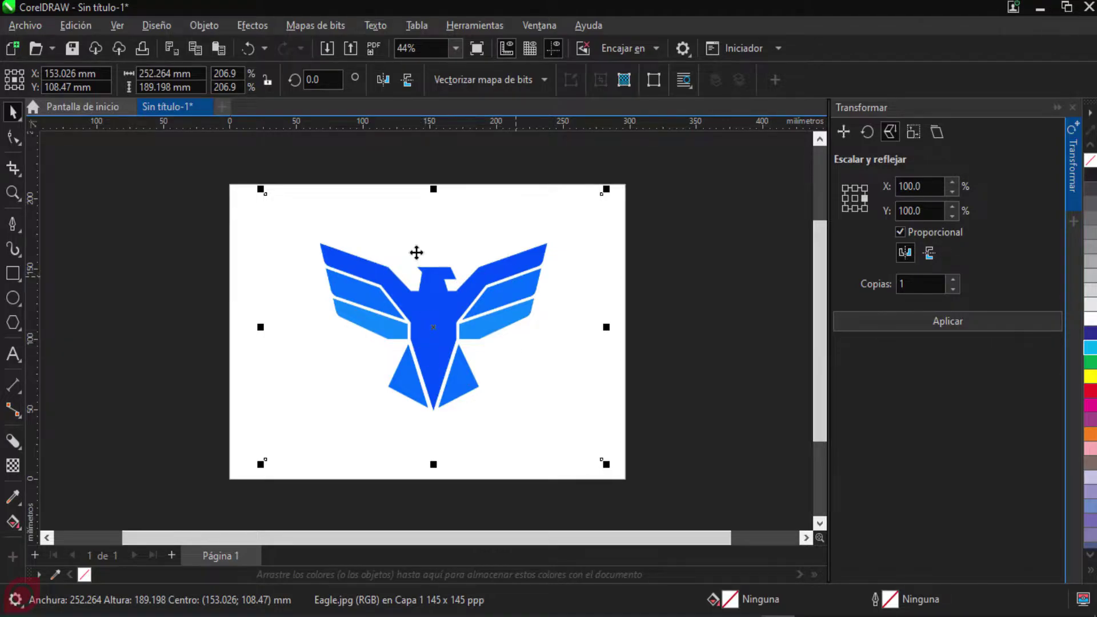
Step: Center the imported eagle image on the page
key("Escape")
left_click(479, 320)
key("Escape")
left_click(394, 254)
key("p")
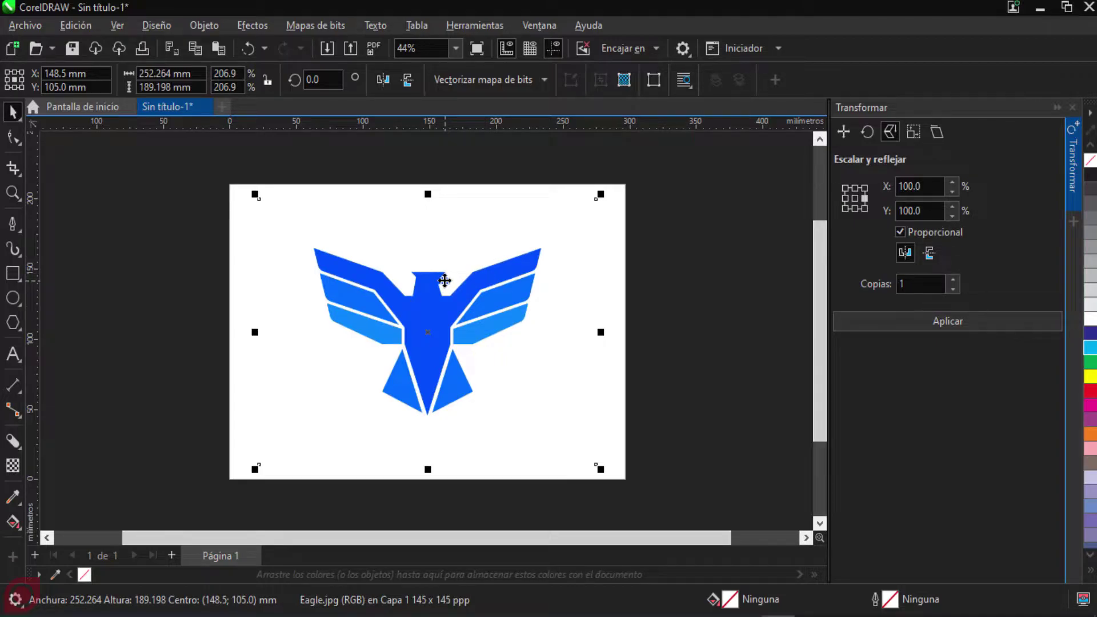
Step: Lock the eagle image in place and leave nothing selected
right_click(444, 280)
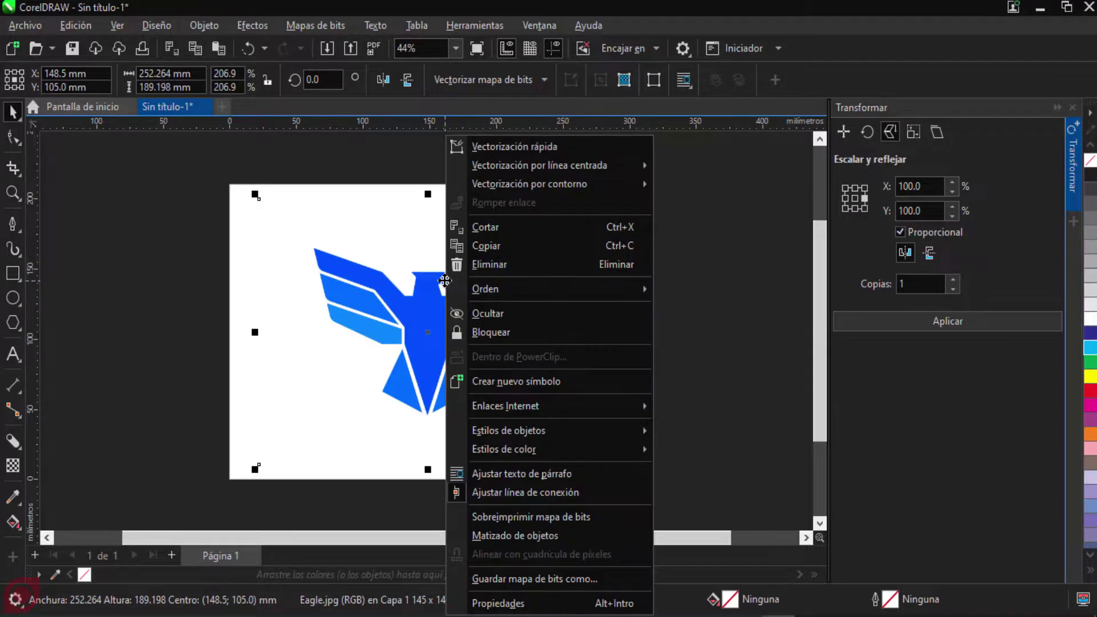
left_click(522, 334)
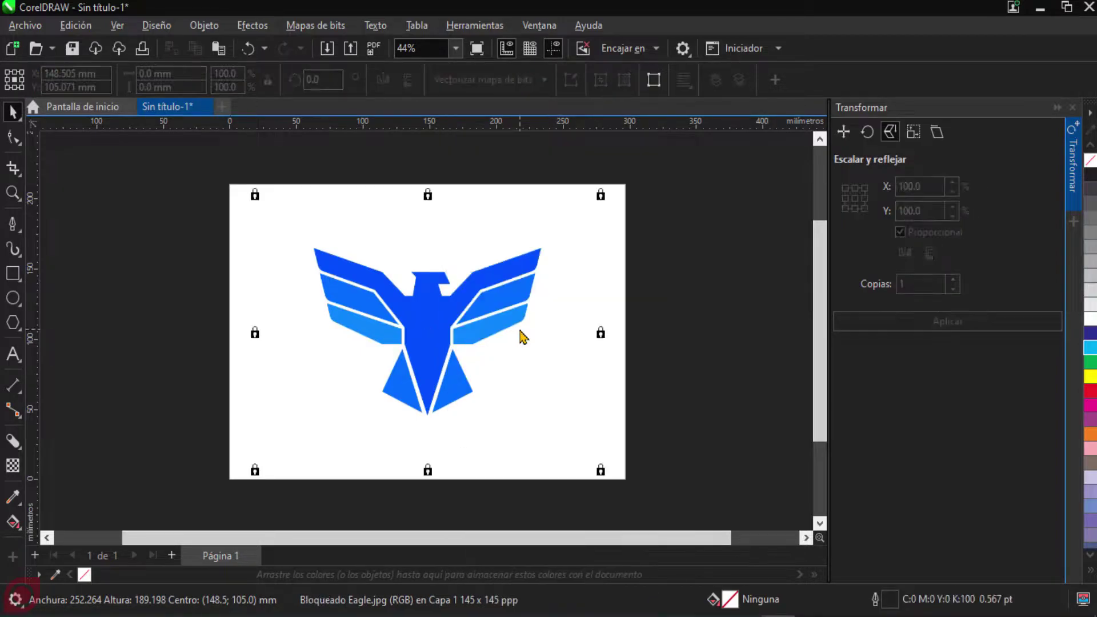
key("Escape")
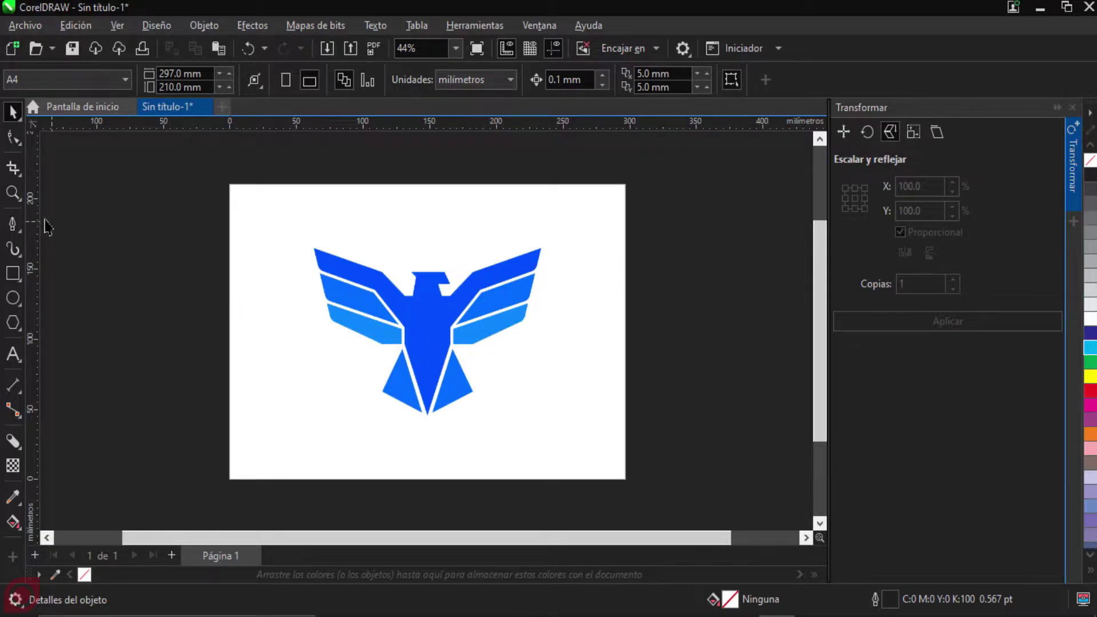
Step: Activate the Pen tool (Pluma) for tracing the eagle with straight and curved segments
left_click(17, 228)
left_click(79, 234)
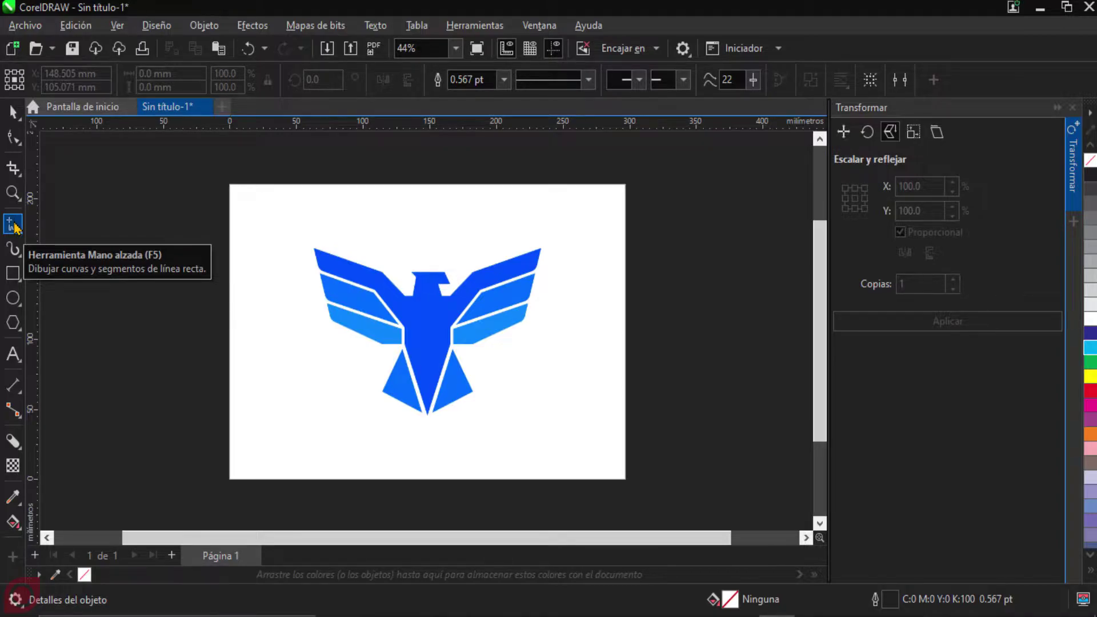
left_click(15, 227)
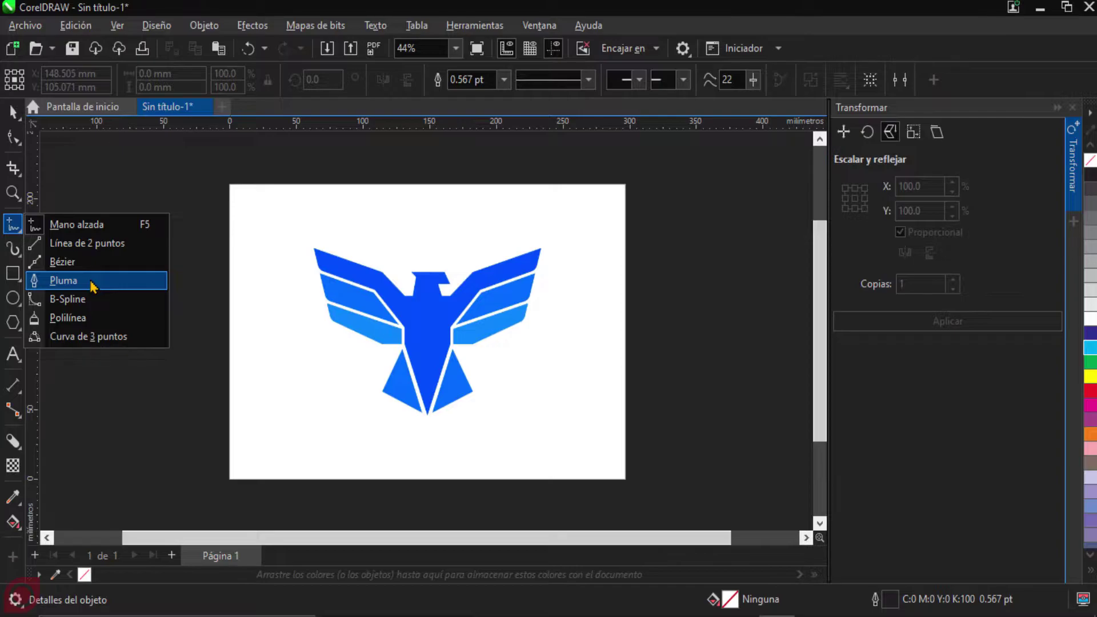
left_click(92, 286)
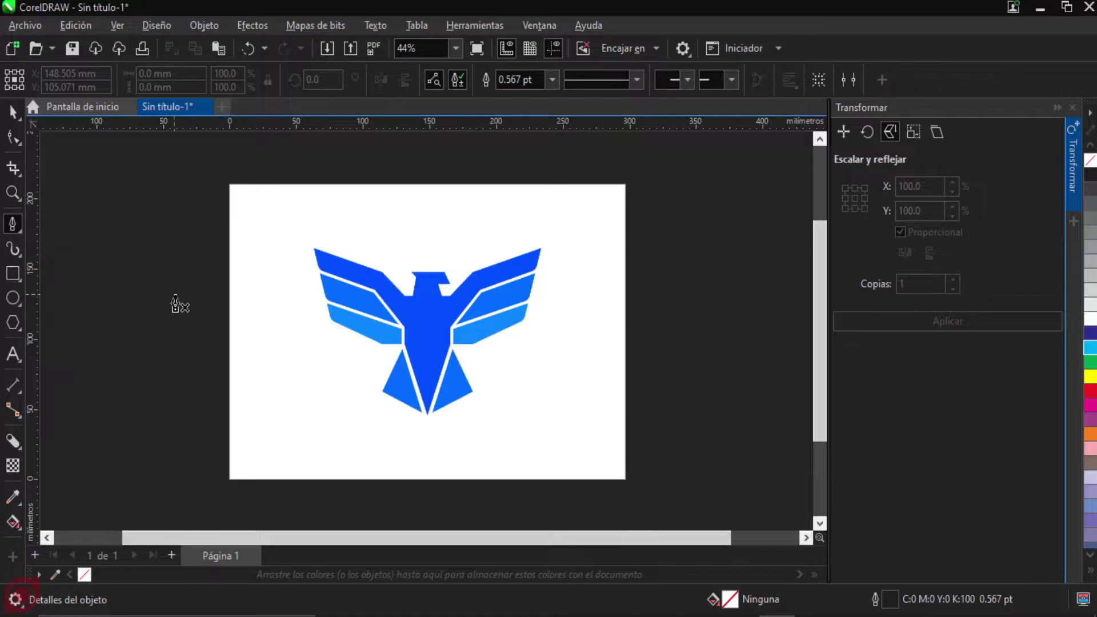
Step: Examine the eagle's outline up close around the pointed back corner of its head
scroll(437, 307, "up", 3)
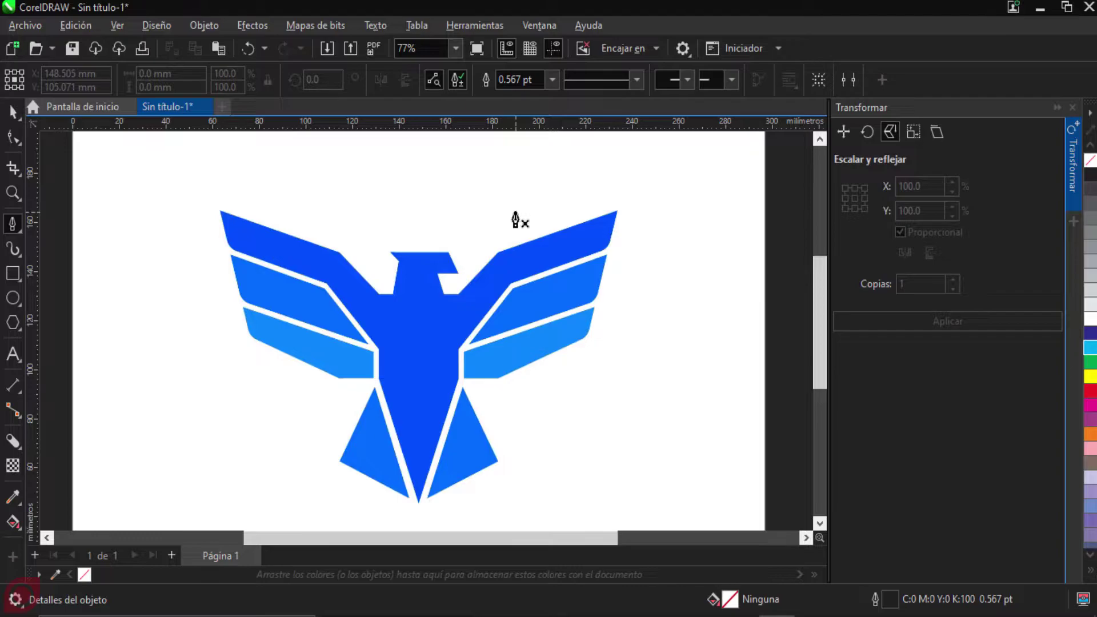
scroll(515, 220, "up", 2)
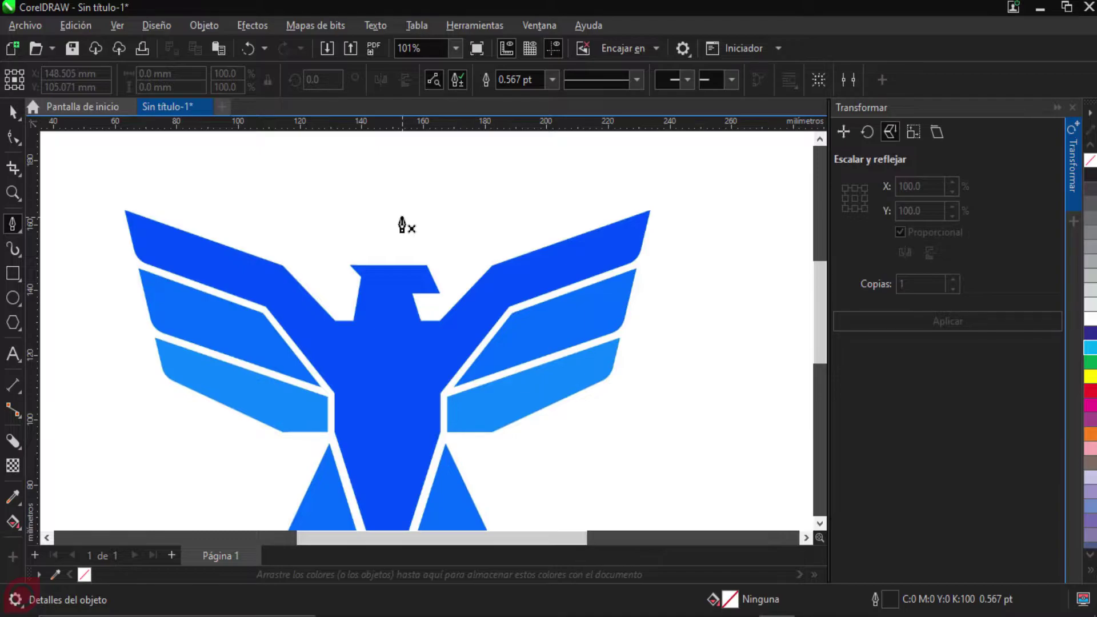
scroll(367, 225, "up", 5)
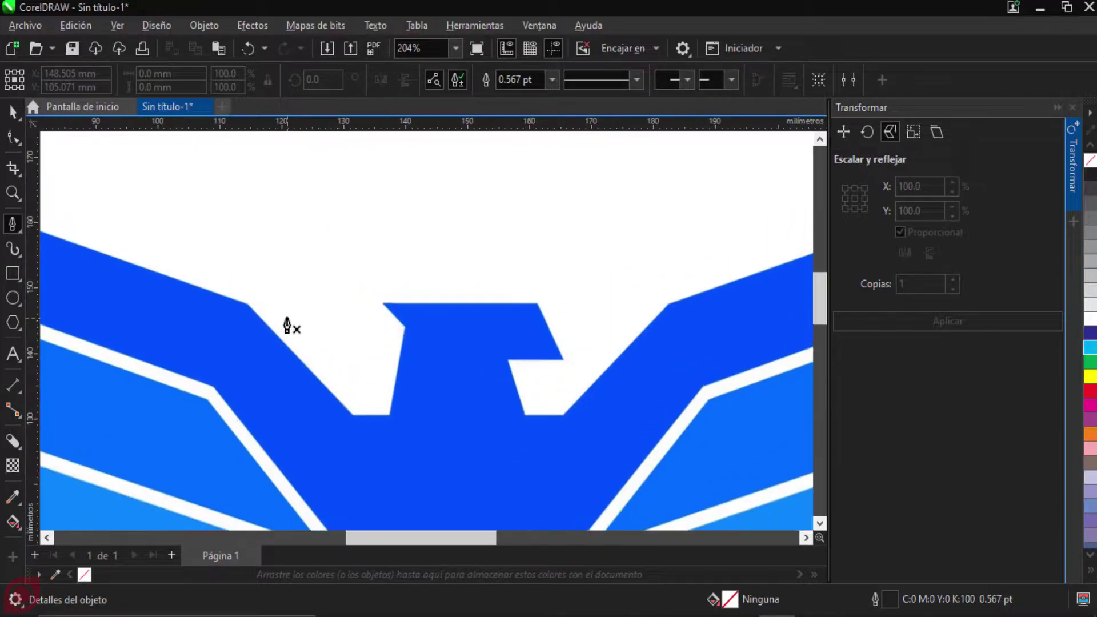
scroll(335, 335, "up", 3)
left_click_drag(335, 336, 299, 233)
scroll(342, 281, "up", 1)
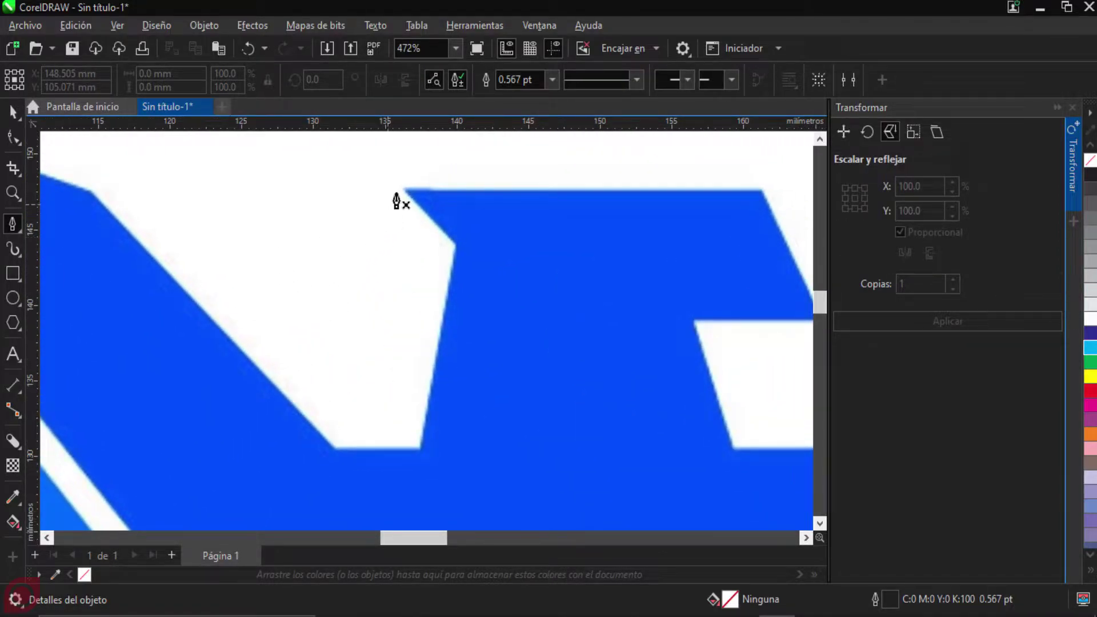
scroll(398, 201, "up", 1)
scroll(398, 201, "up", 4)
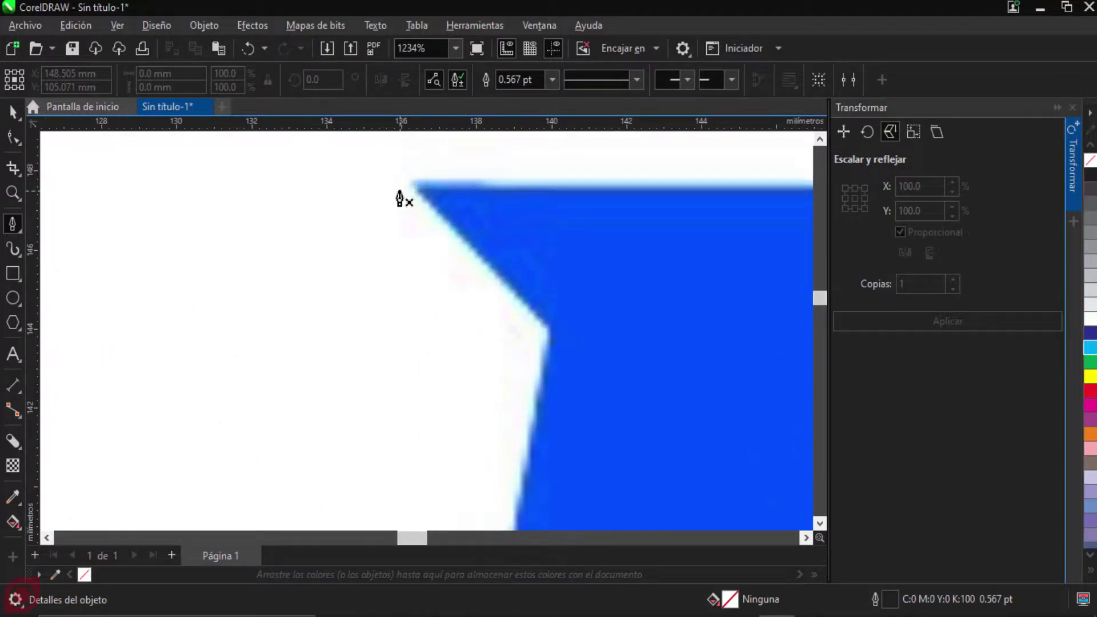
scroll(399, 199, "up", 1)
scroll(399, 198, "down", 4)
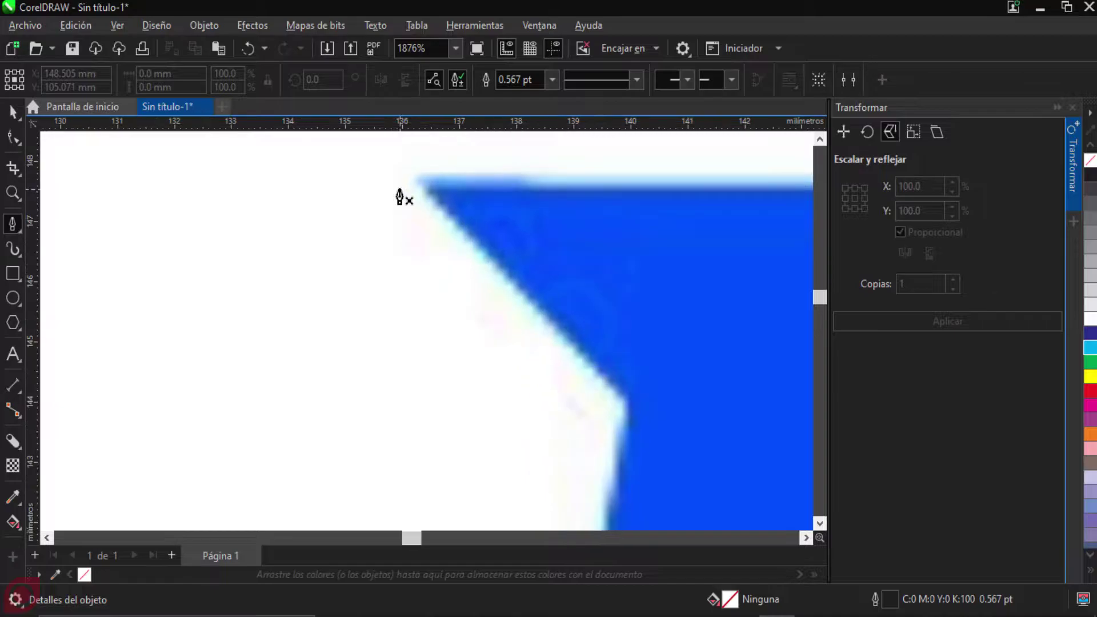
scroll(404, 201, "down", 12)
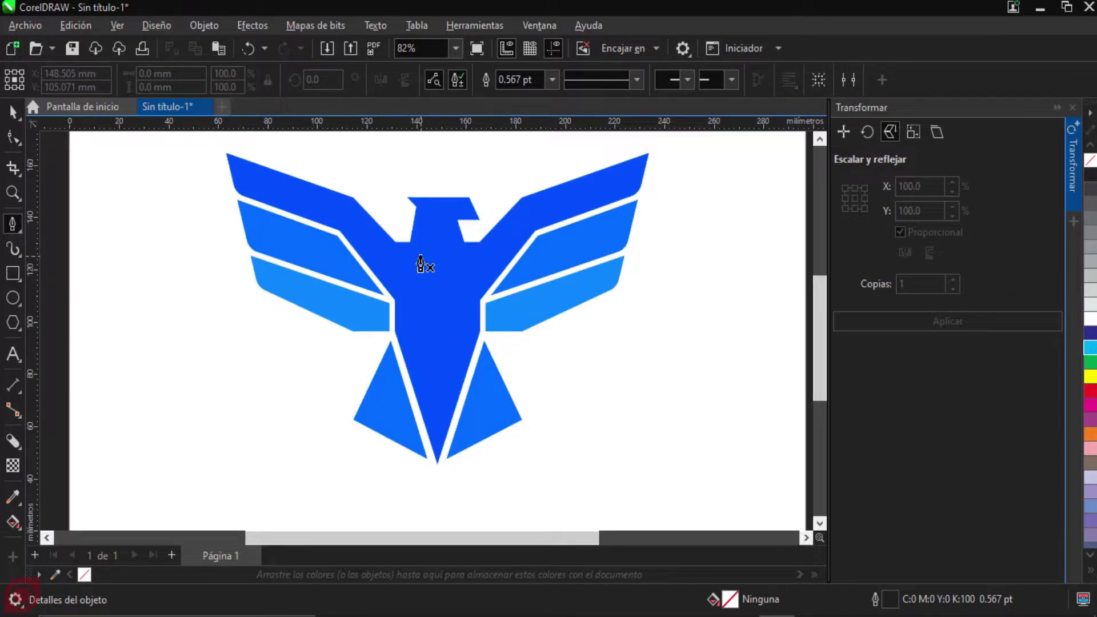
Step: Start the Pen outline at the pointed back corner of the eagle's head with a straight segment about 3.7 mm wide and high to the nape
scroll(415, 203, "up", 7)
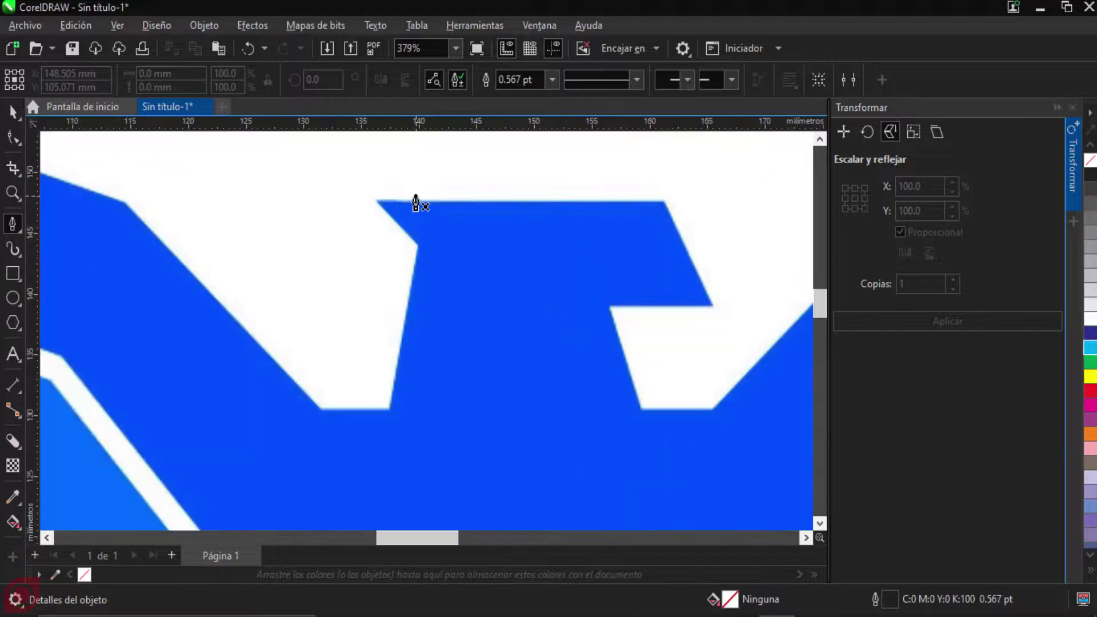
scroll(415, 203, "up", 6)
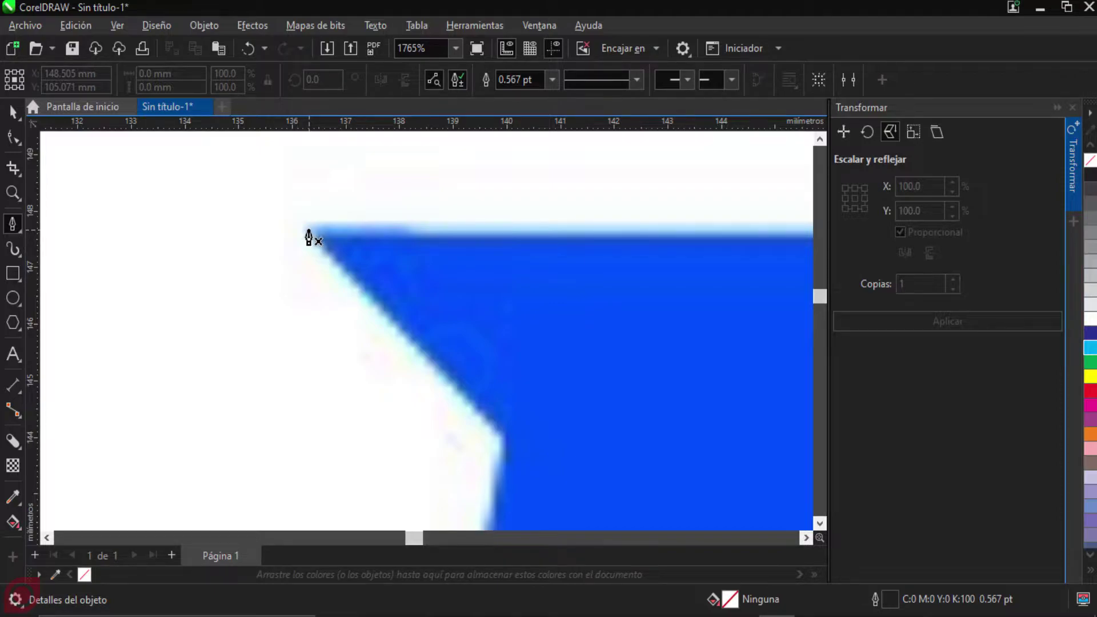
left_click(309, 231)
left_click(505, 440)
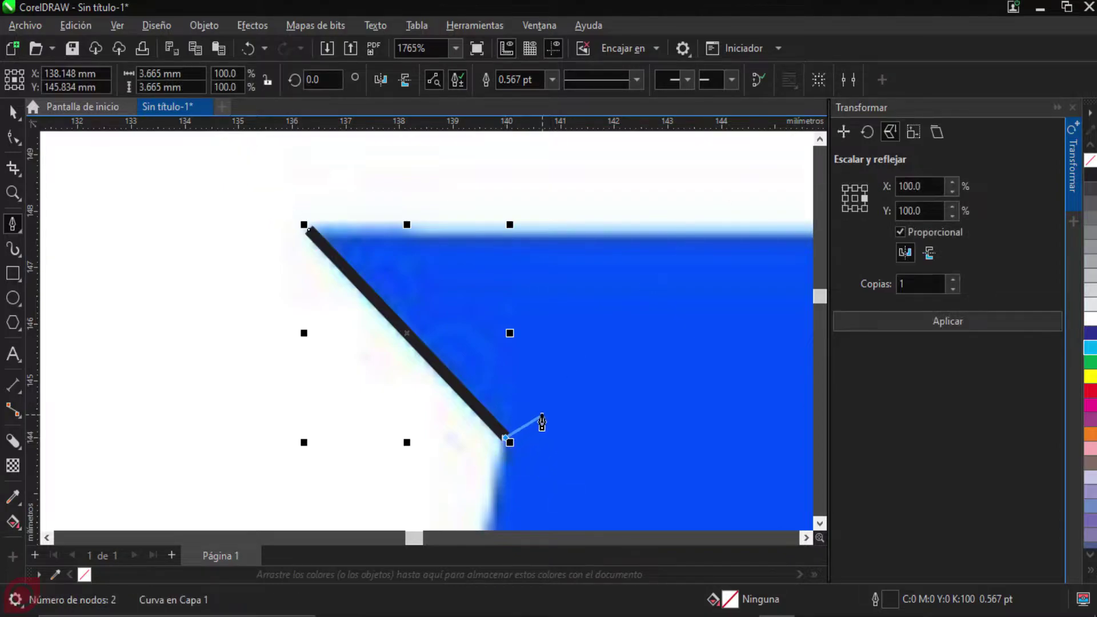
Step: Continue the outline with straight segments down the back of the neck and across the short flat shoulder to the left wing
scroll(507, 441, "down", 2)
left_click_drag(540, 422, 580, 288)
scroll(580, 320, "down", 2)
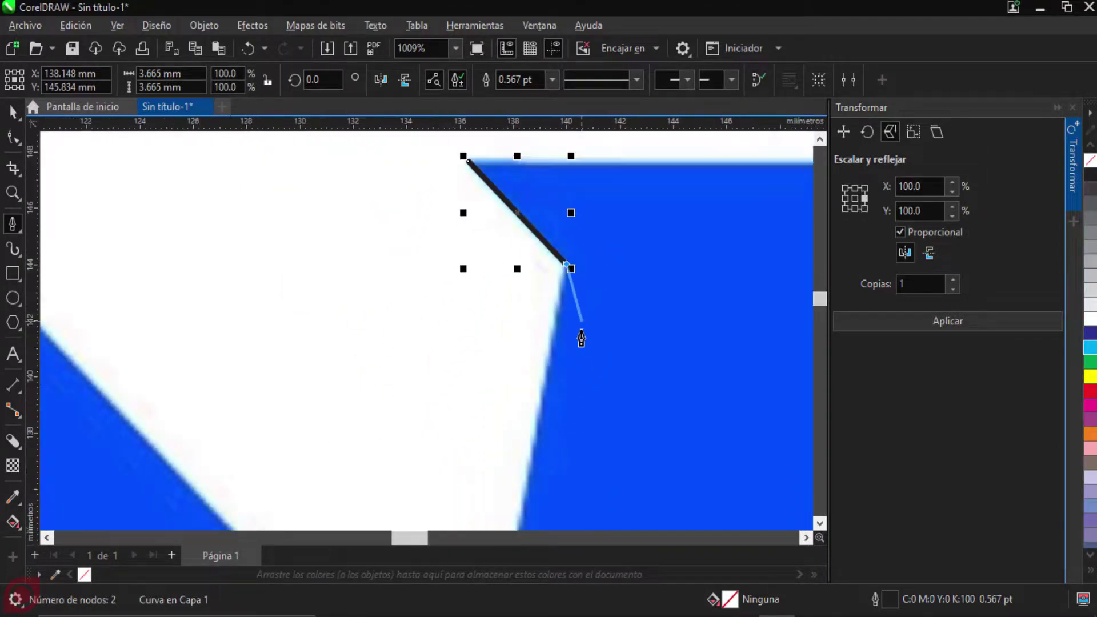
left_click_drag(578, 426, 607, 298)
scroll(573, 384, "up", 3)
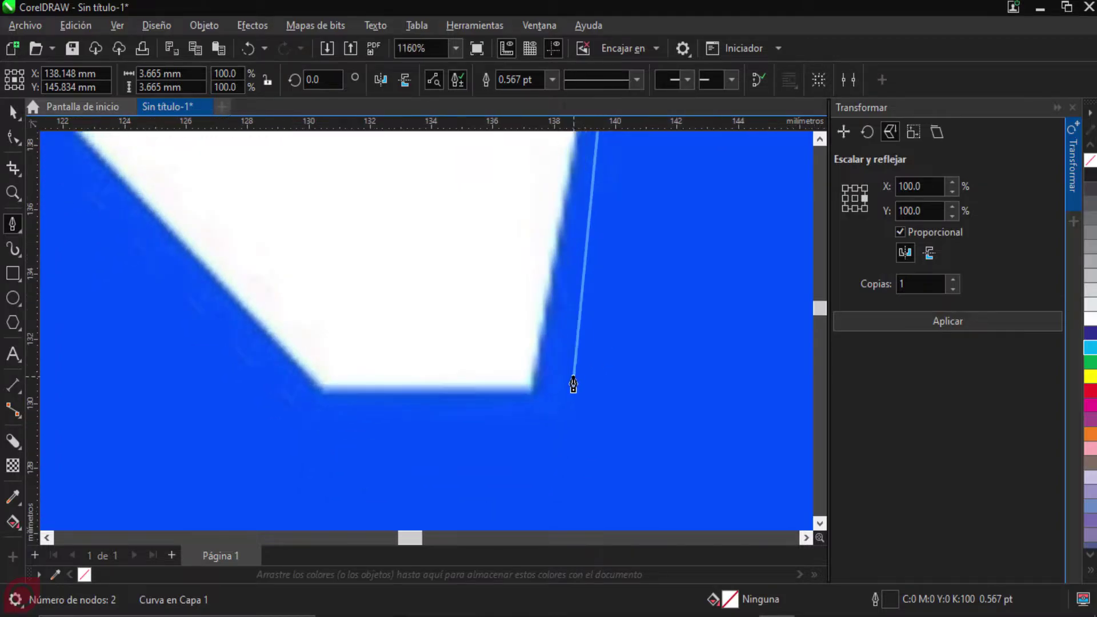
left_click(513, 404)
left_click_drag(406, 412, 578, 397)
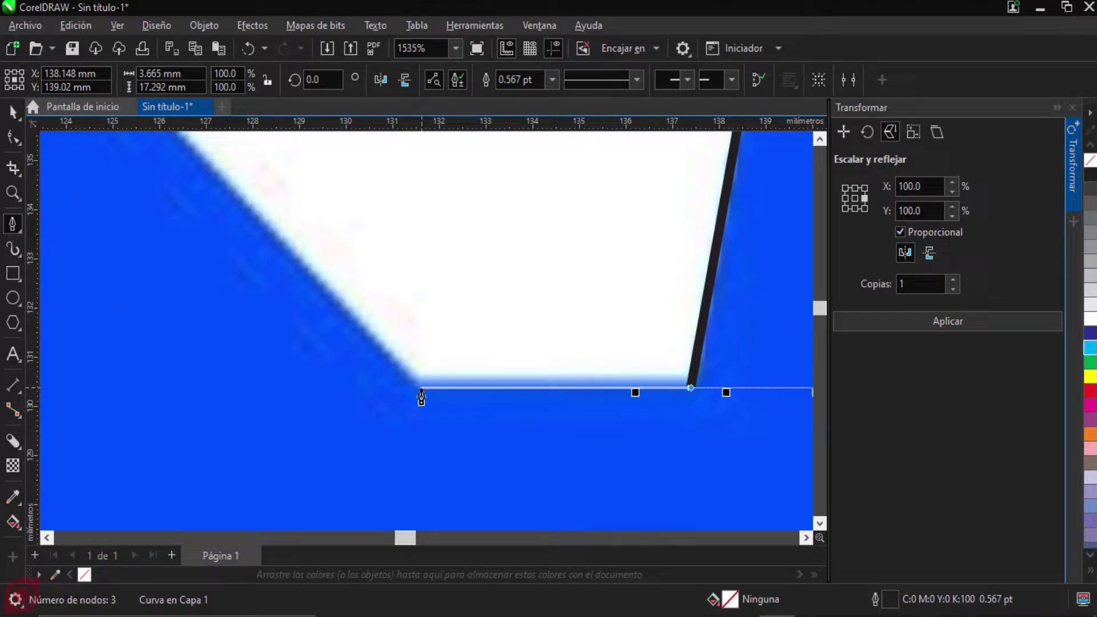
left_click(419, 400)
Step: Extend the outline diagonally from the shoulder corner up to the bend in the left wing's upper edge
scroll(353, 306, "down", 4)
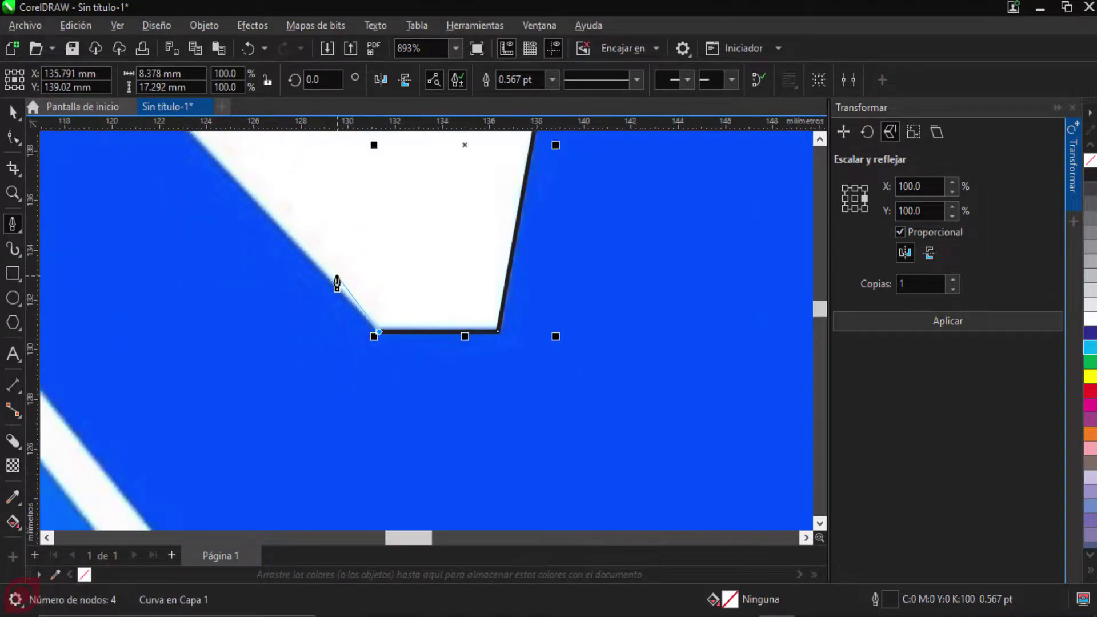
left_click_drag(349, 261, 533, 451)
scroll(490, 372, "up", 3)
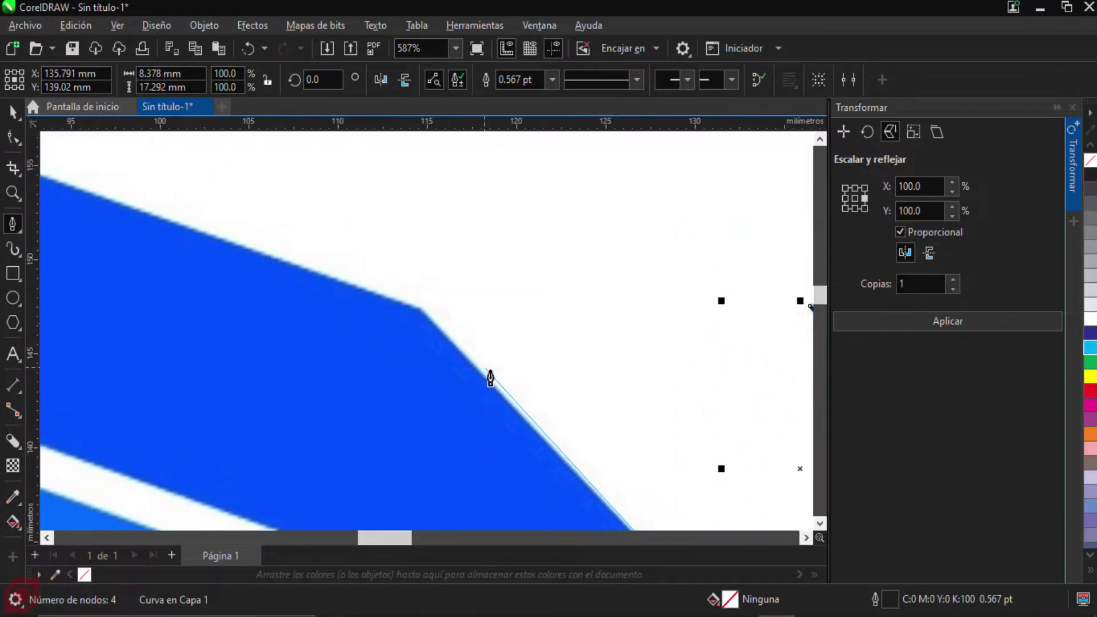
scroll(434, 320, "up", 4)
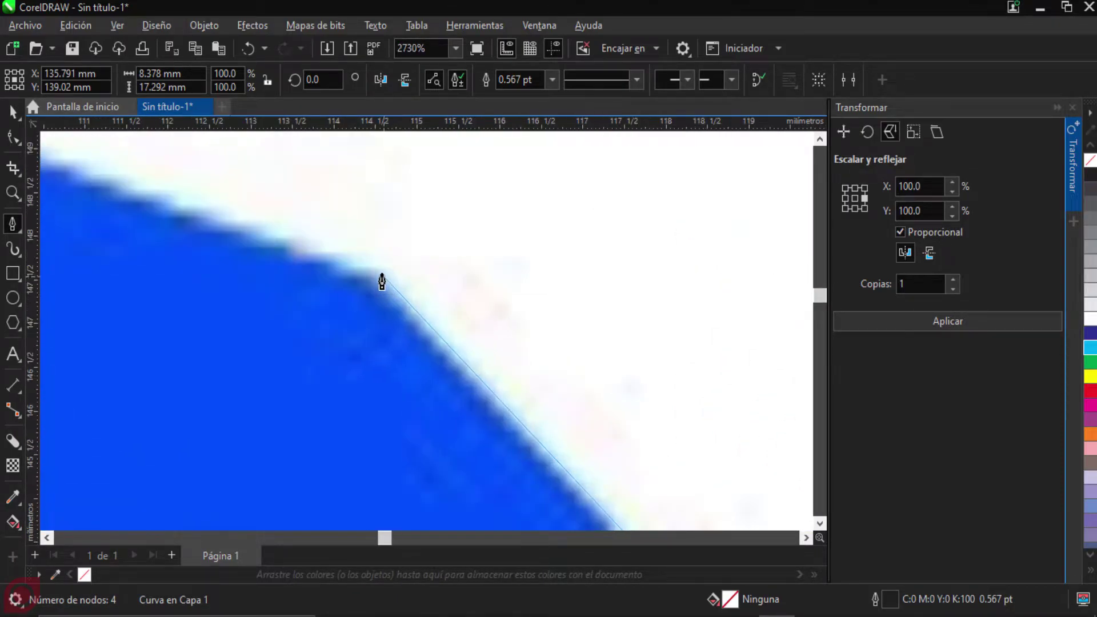
left_click(367, 279)
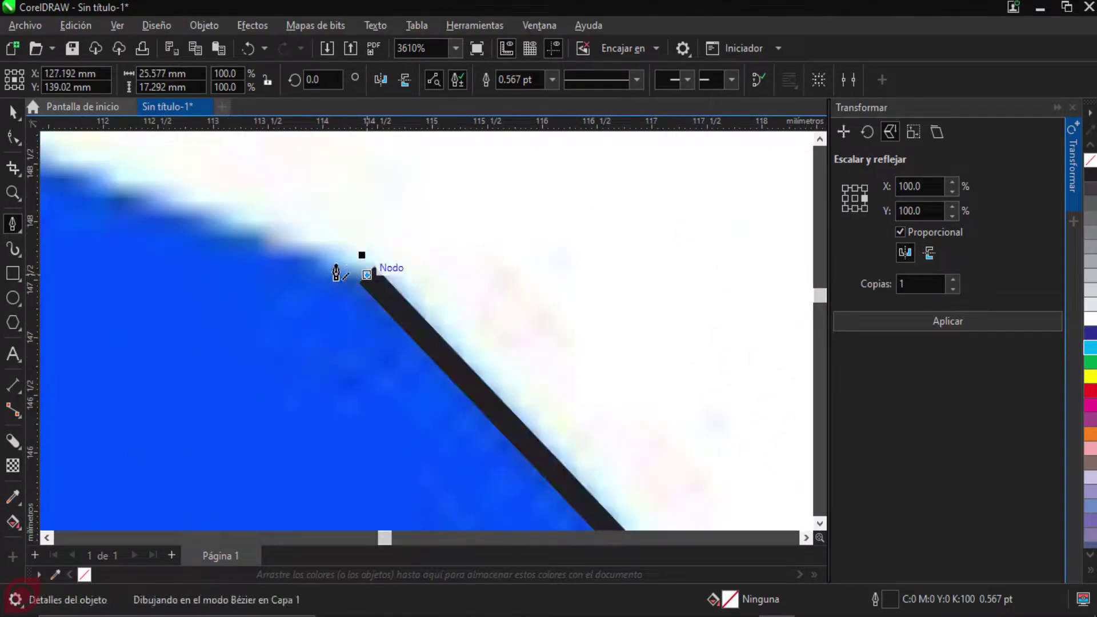
Step: Extend the outline straight along the left wing's upper edge from the bend to the outer wing tip
scroll(359, 277, "down", 4)
scroll(254, 255, "down", 2)
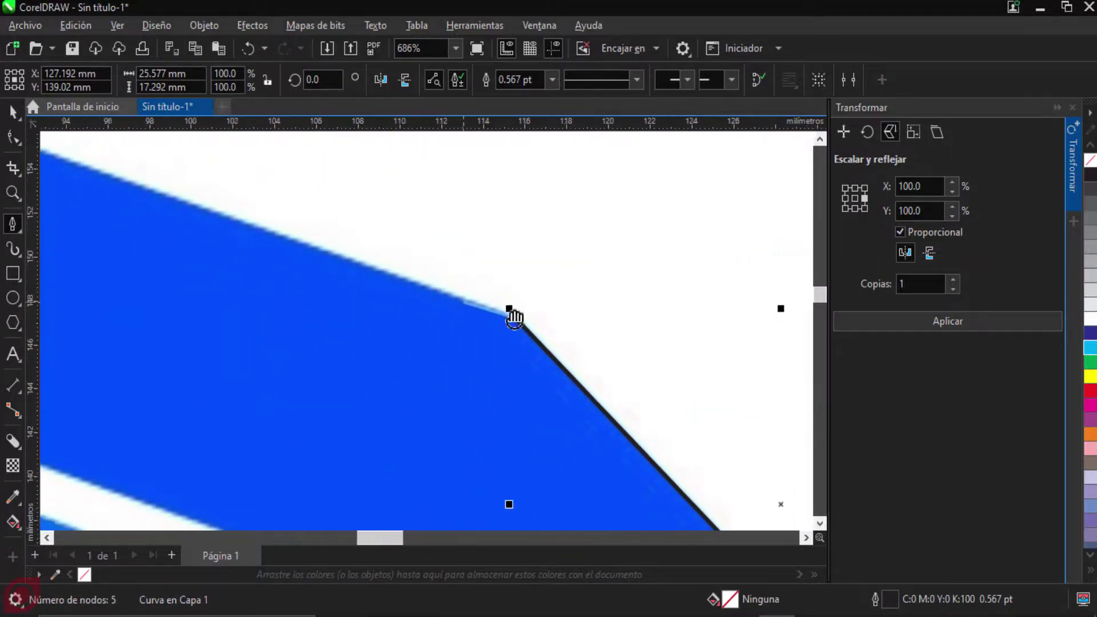
left_click_drag(344, 268, 592, 350)
left_click_drag(254, 255, 494, 349)
scroll(188, 223, "up", 3)
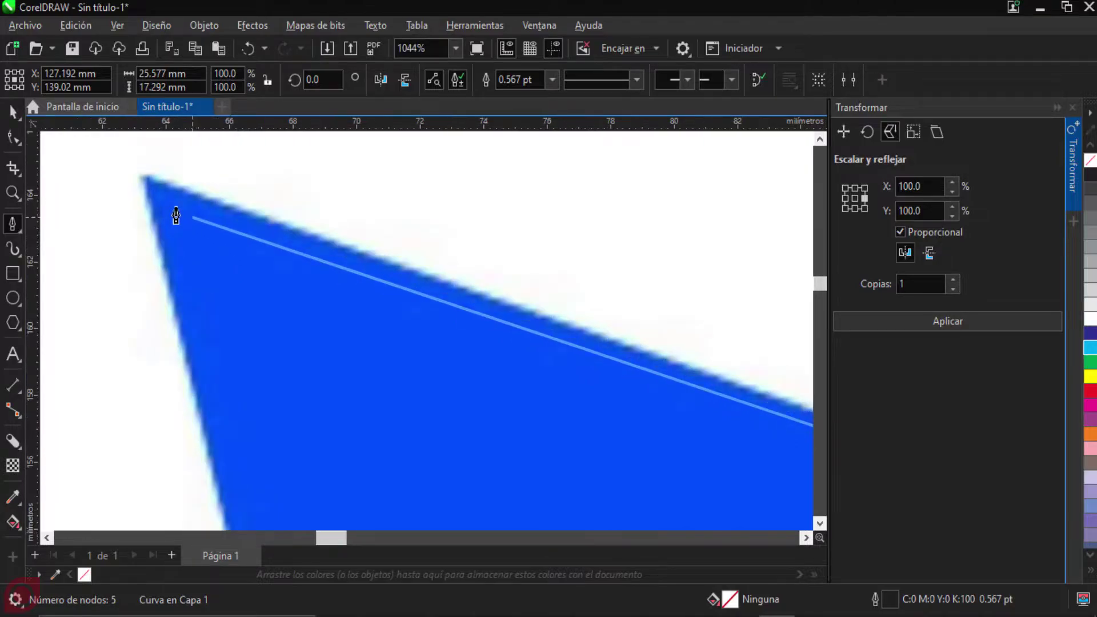
left_click_drag(266, 288, 301, 310)
scroll(286, 282, "up", 1)
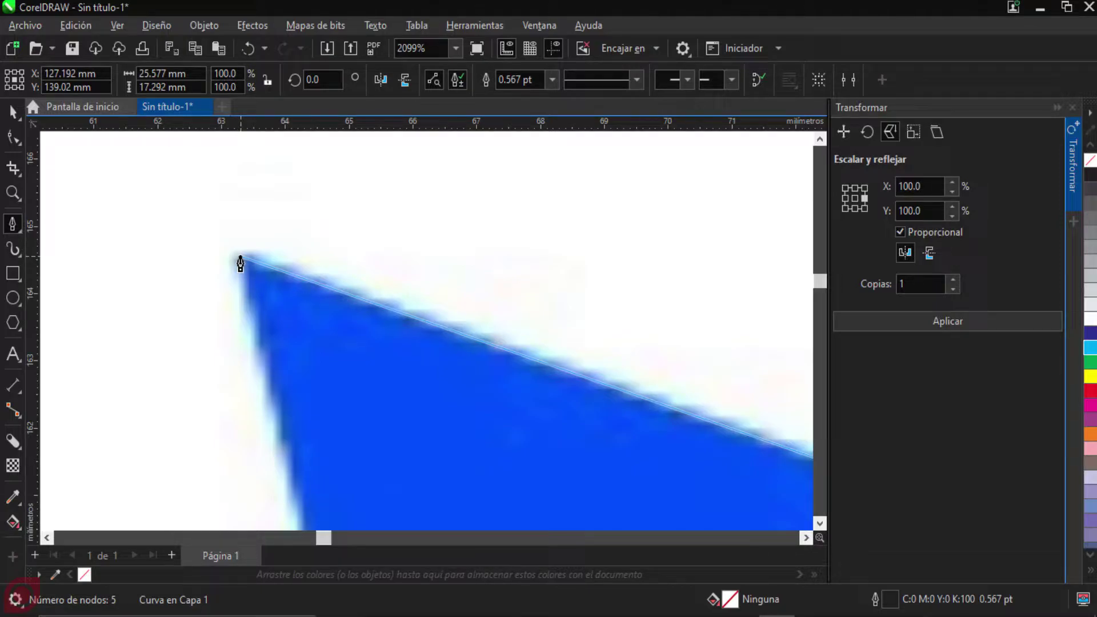
left_click(240, 264)
Step: Extend the outline straight down the left wing's outer edge from the tip to the start of the rounded corner
scroll(239, 263, "down", 1)
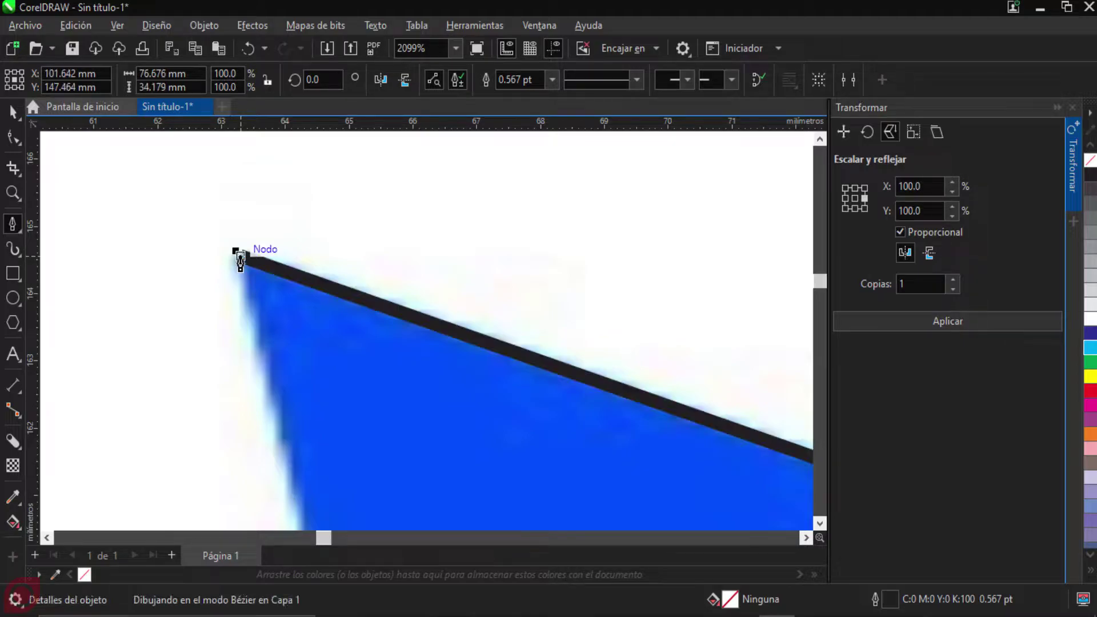
scroll(269, 354, "down", 1)
scroll(290, 409, "down", 1)
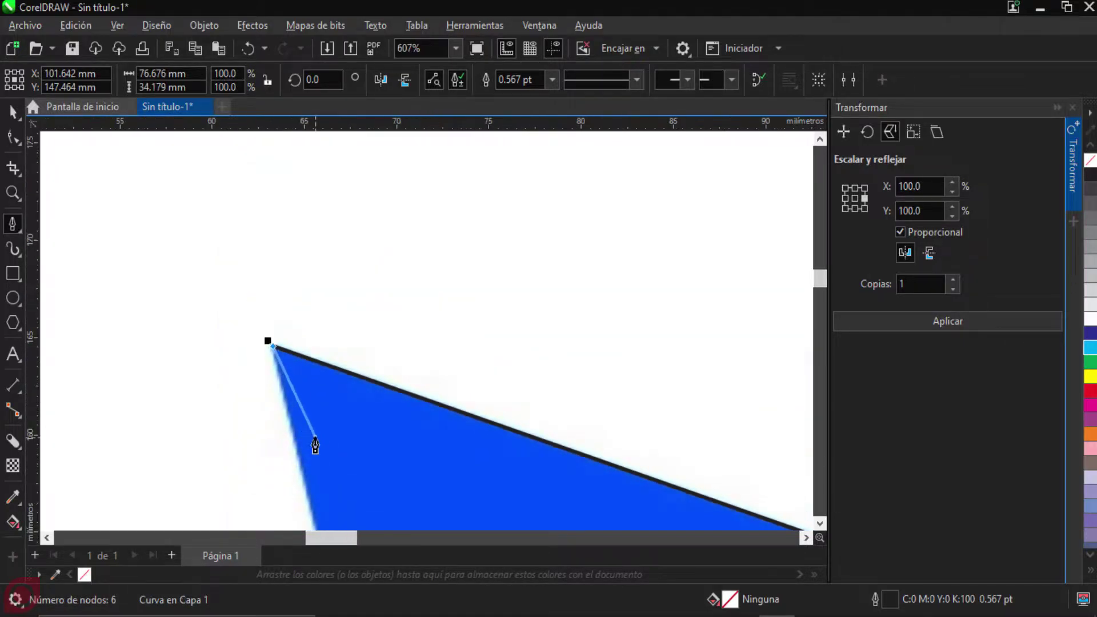
scroll(313, 448, "down", 3)
scroll(307, 370, "up", 1)
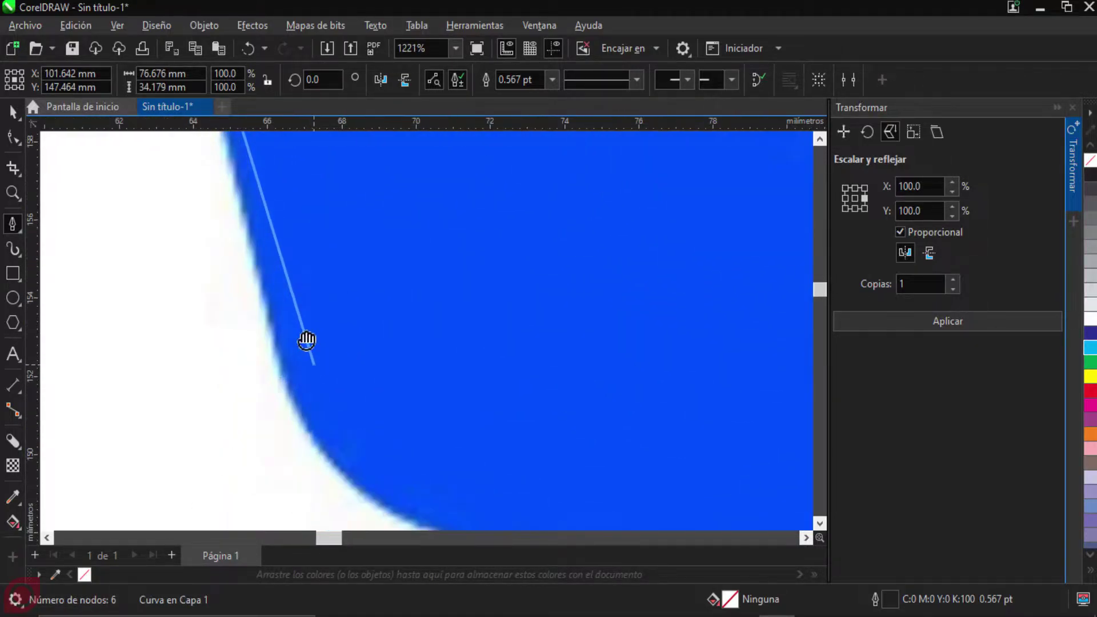
scroll(308, 343, "down", 2)
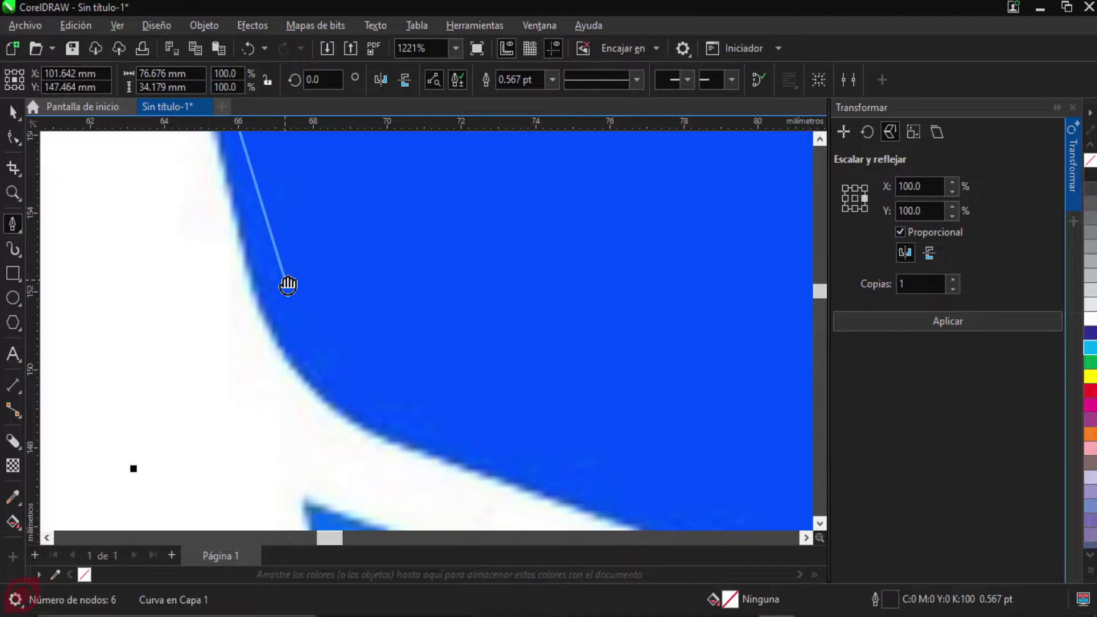
left_click(253, 300)
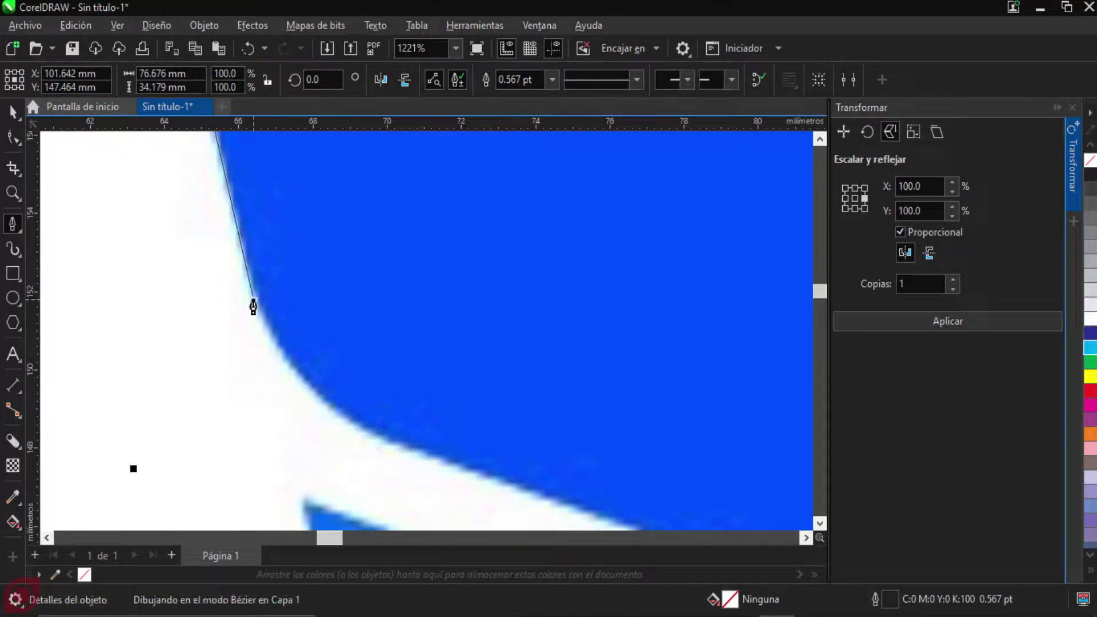
left_click(306, 381)
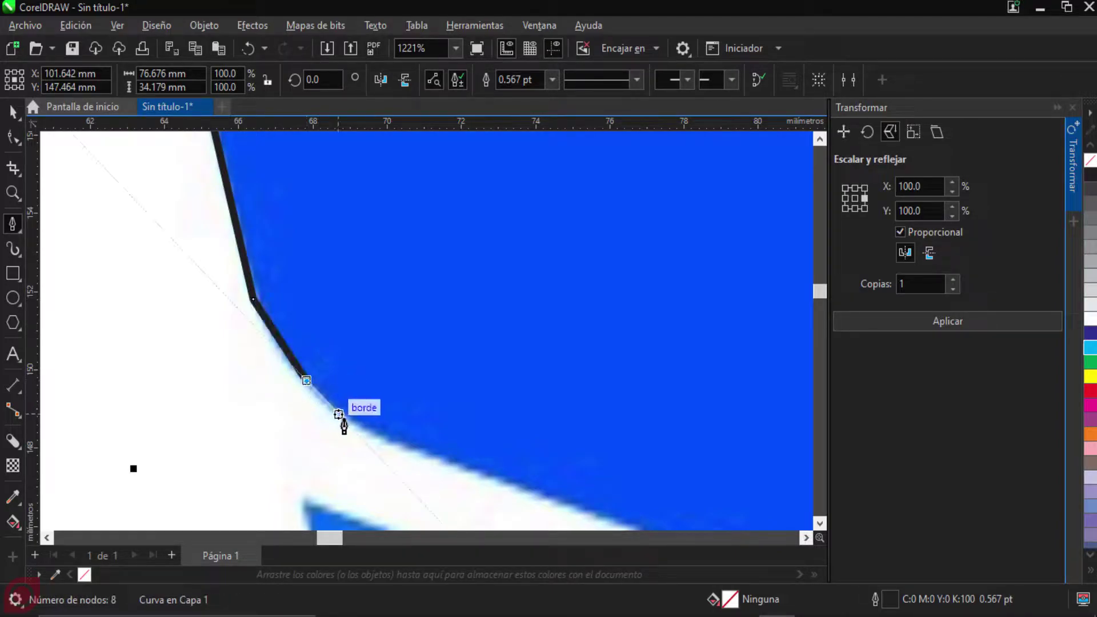
left_click(393, 441)
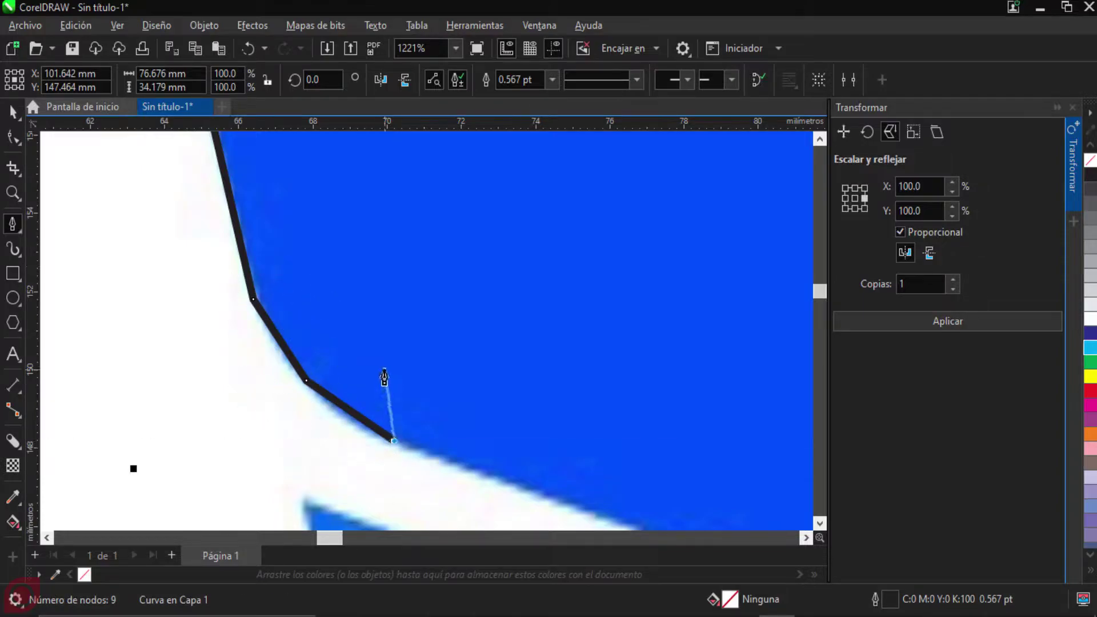
key("ctrl+z")
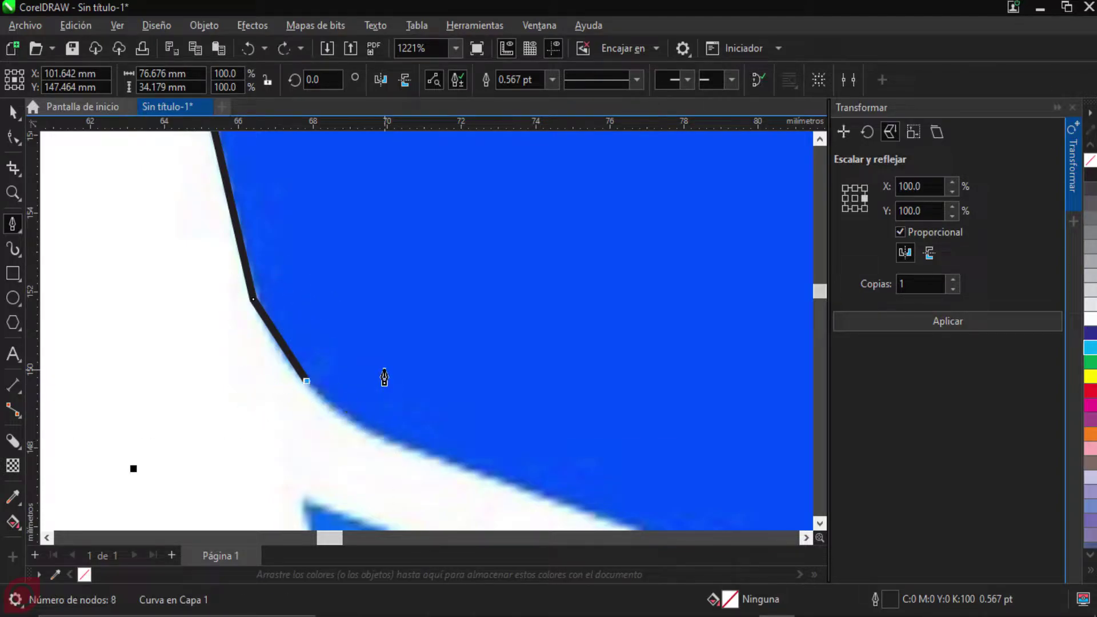
key("ctrl+z")
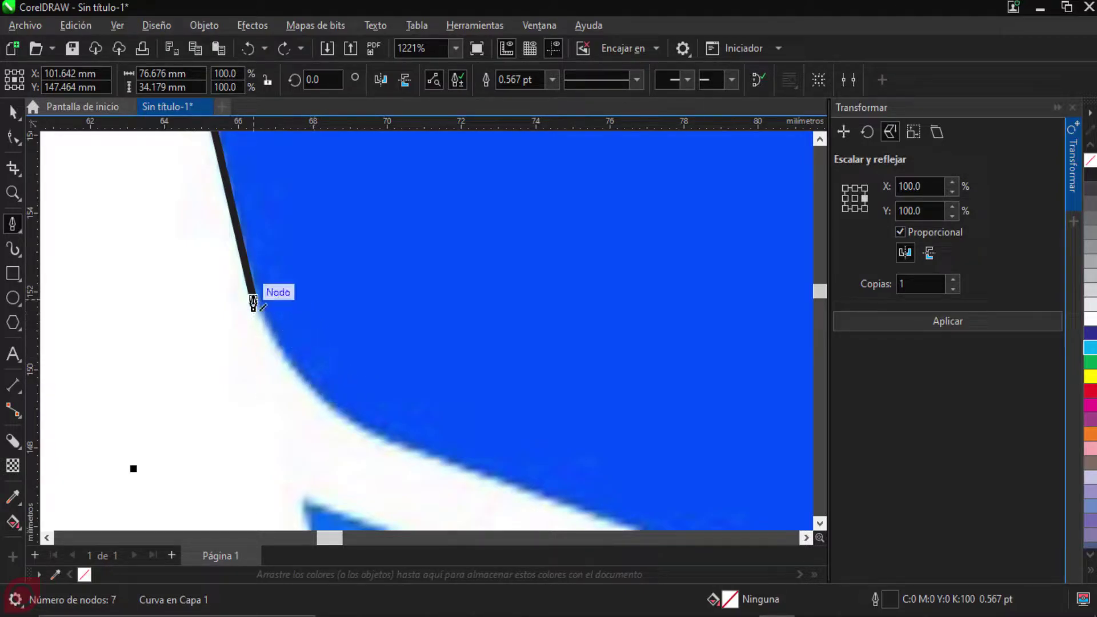
left_click(304, 382)
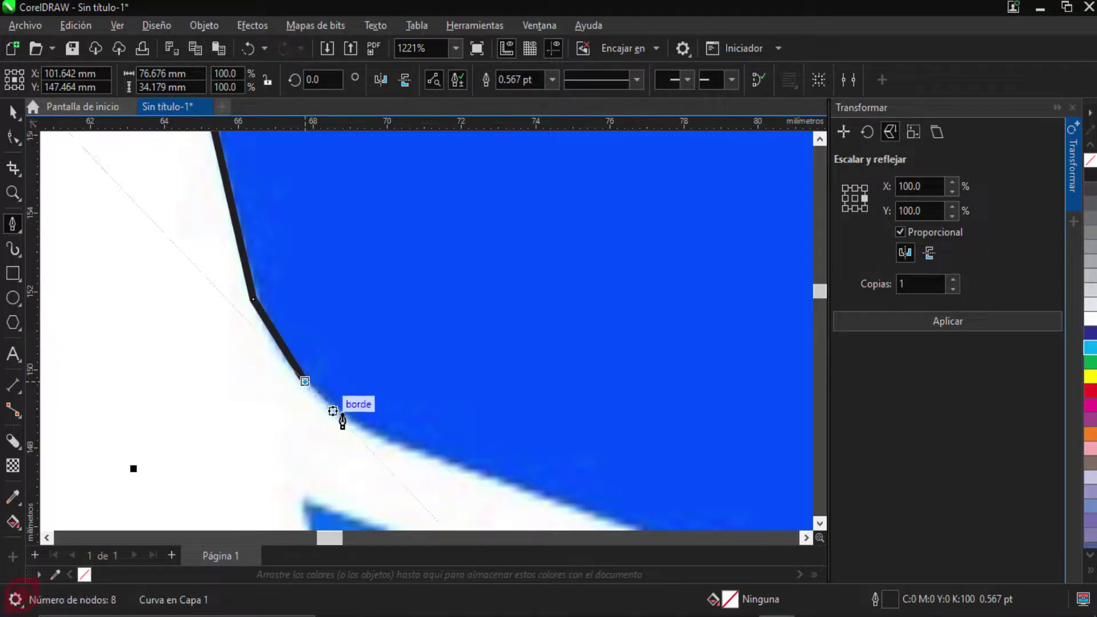
left_click(393, 442)
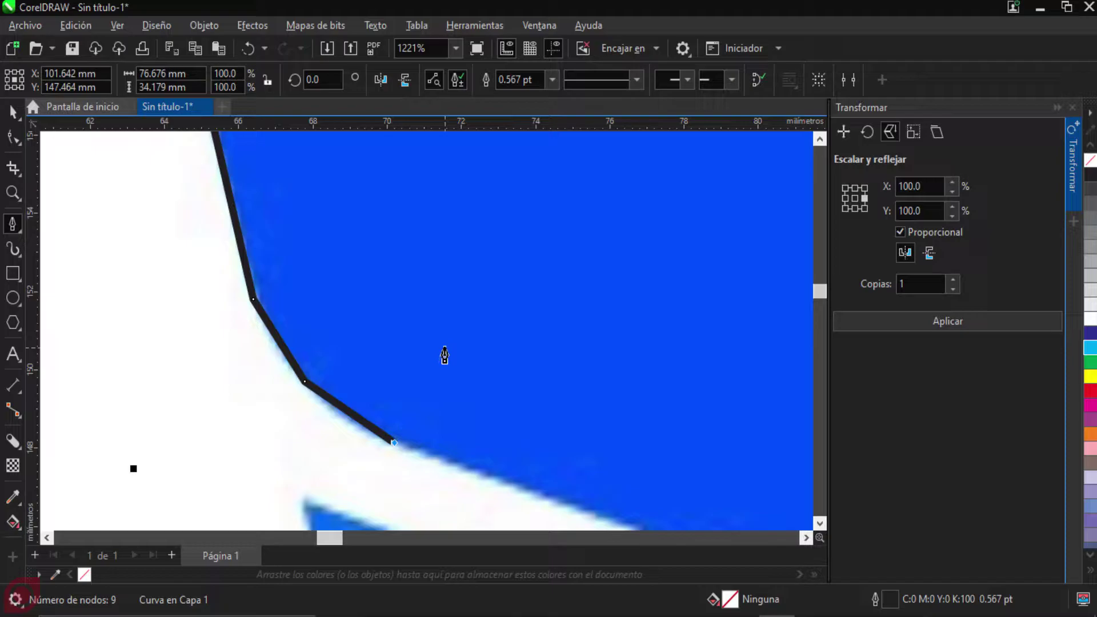
key("ctrl+z")
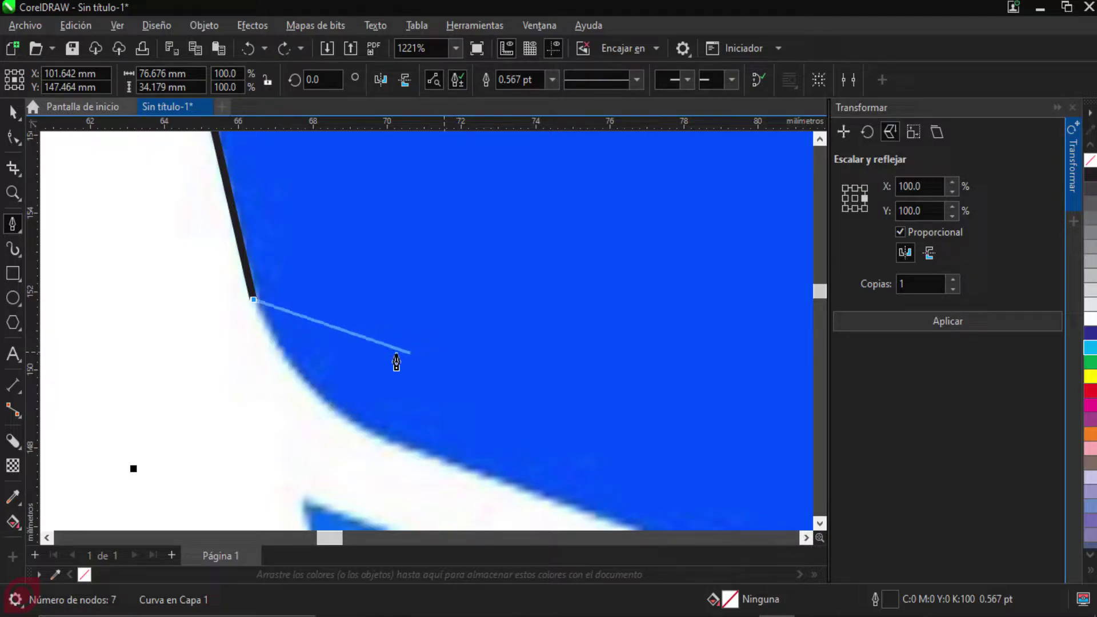
Step: Trace the left wing's rounded corner with two short straight segments and continue along the top feather's lower edge to its inner bend
left_click(309, 384)
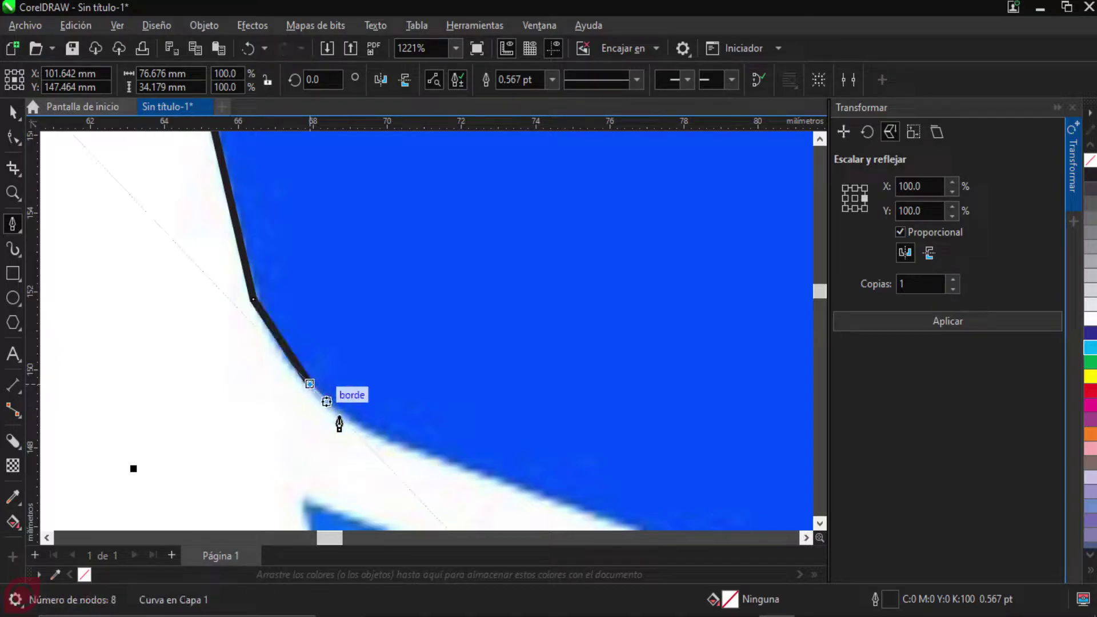
left_click(391, 443)
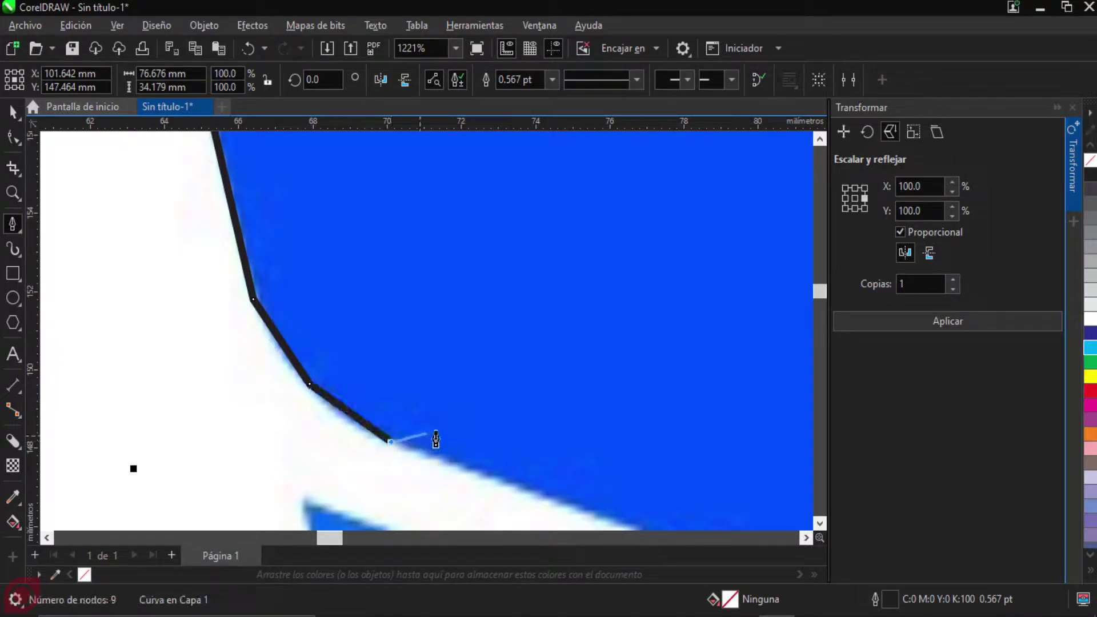
scroll(434, 440, "down", 2)
scroll(421, 381, "down", 3)
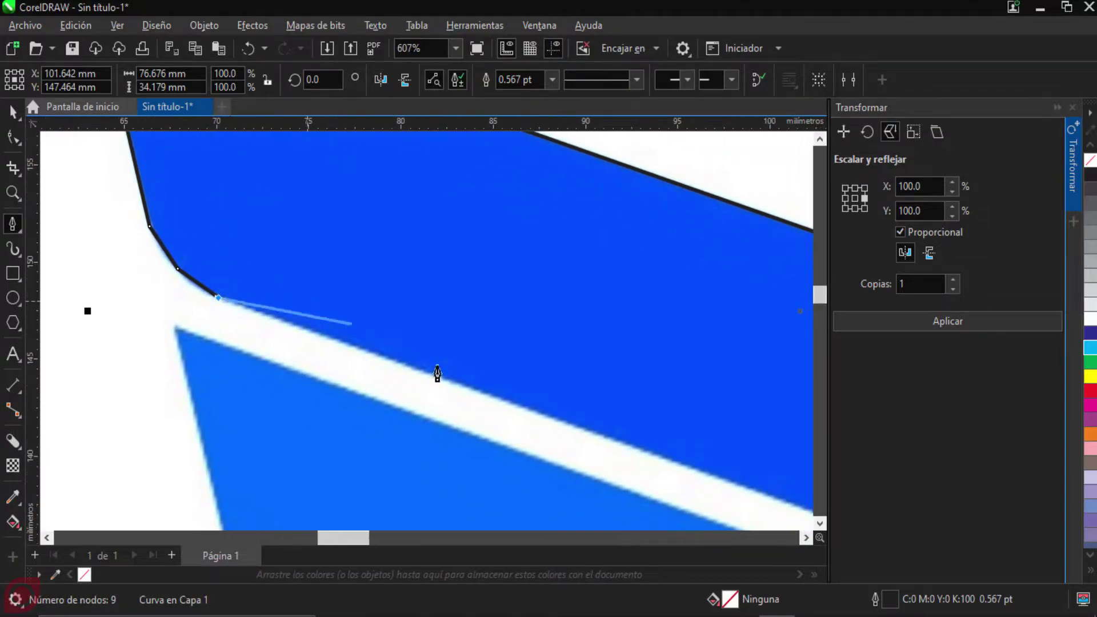
scroll(304, 318, "up", 4)
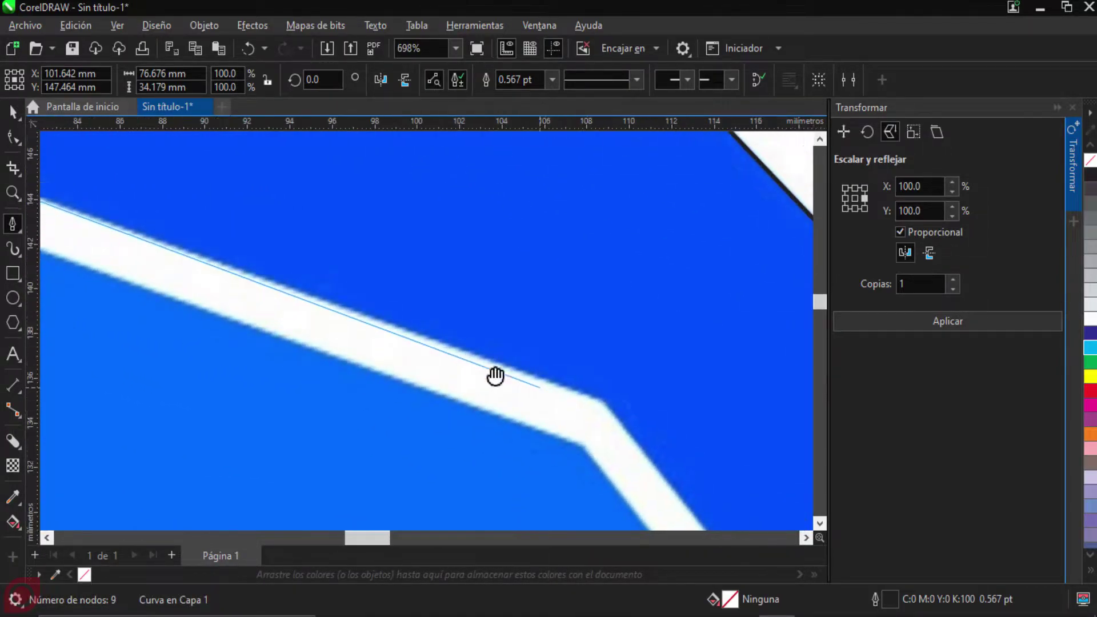
scroll(449, 365, "up", 1)
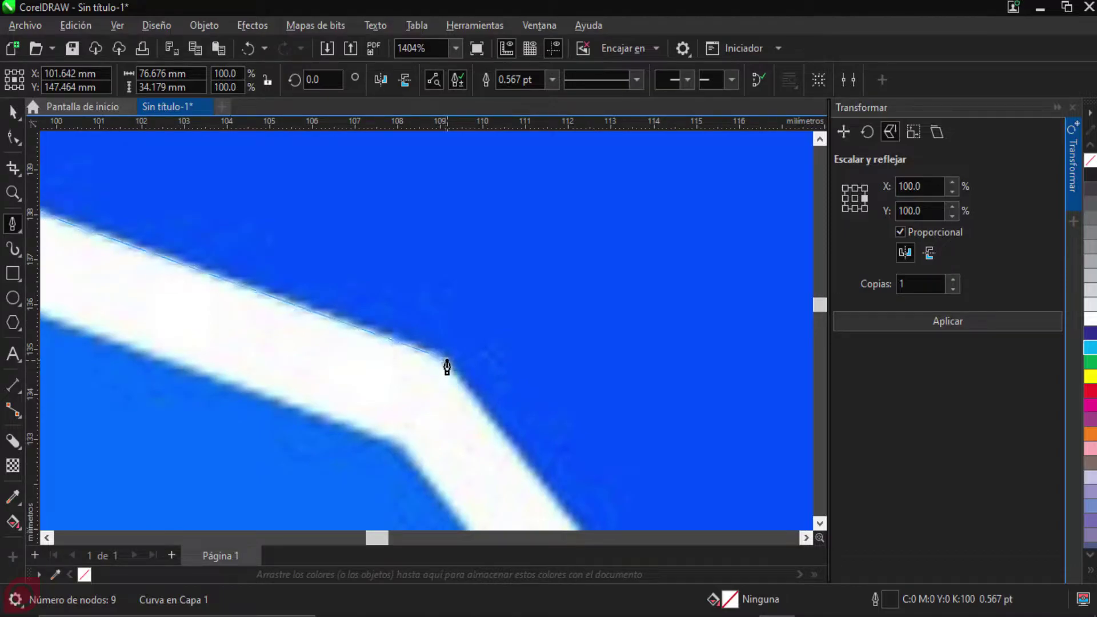
left_click(447, 360)
Step: Extend the outline diagonally from the left wing's inner bend down to the upper corner of the body's left side
scroll(486, 387, "down", 5)
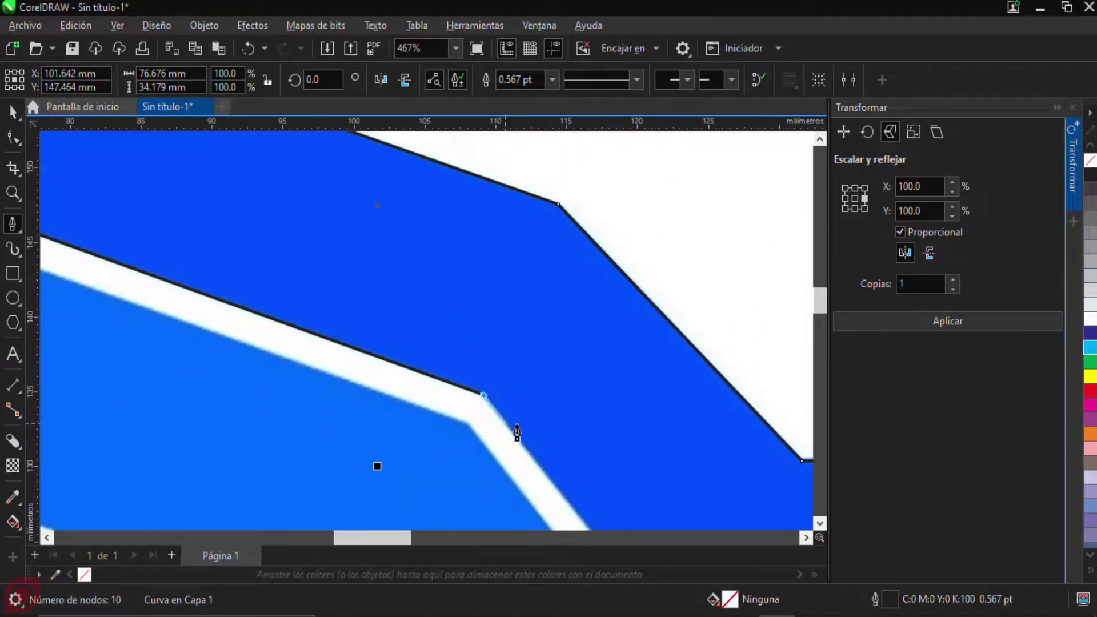
scroll(516, 421, "up", 1)
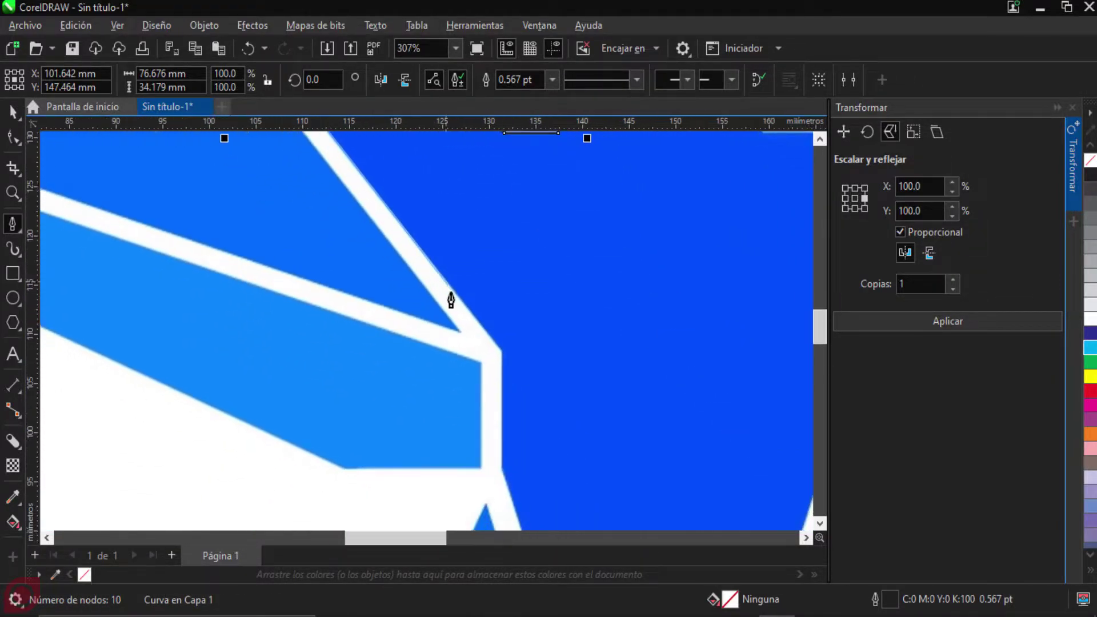
scroll(457, 303, "up", 6)
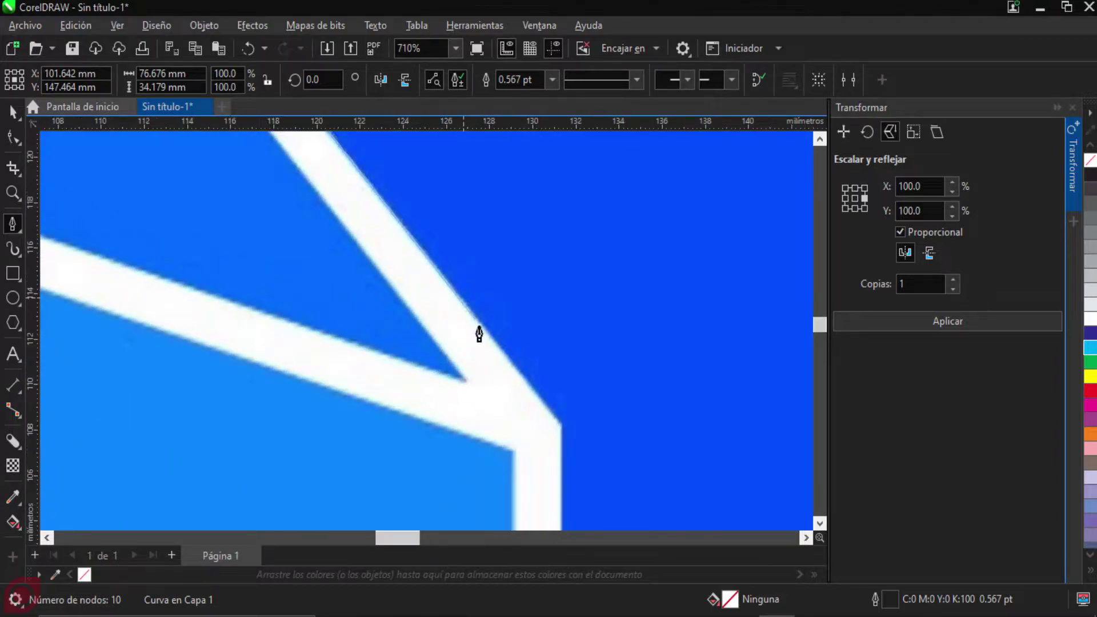
scroll(564, 416, "up", 8)
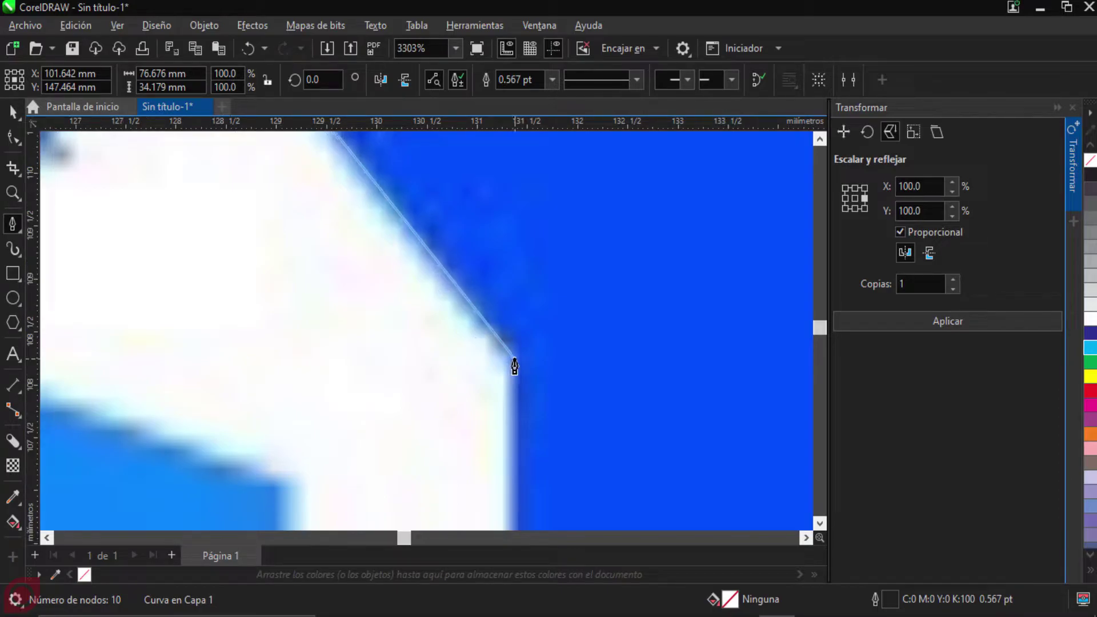
left_click(514, 365)
Step: Add a vertical segment about 12 mm long down the body's left side to the corner where the central tail begins
scroll(517, 371, "down", 15)
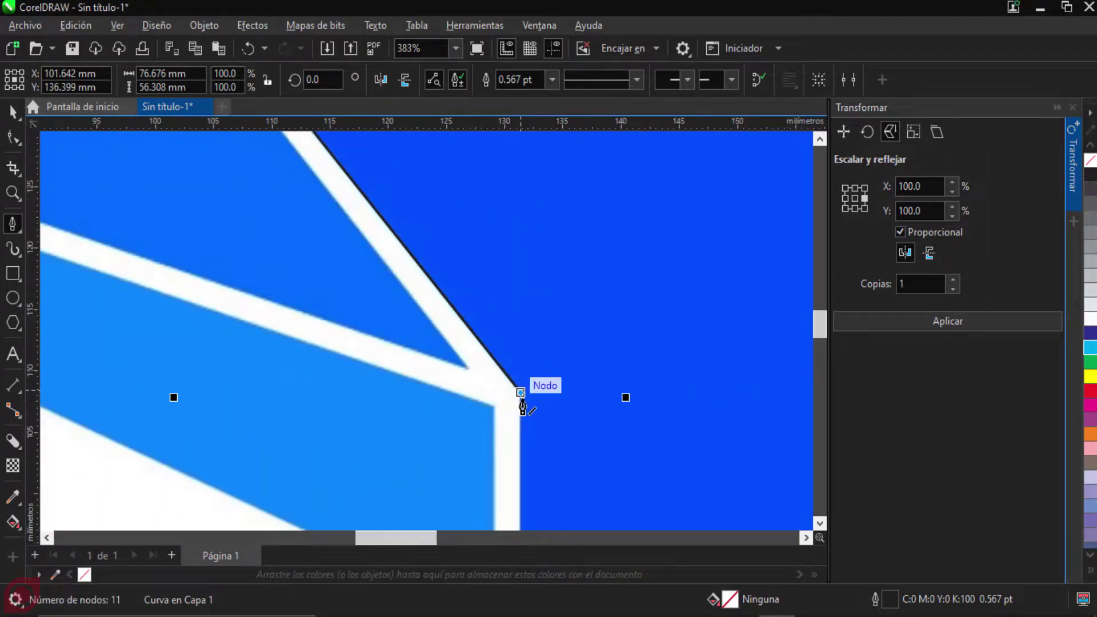
scroll(521, 399, "down", 5)
scroll(558, 409, "up", 4)
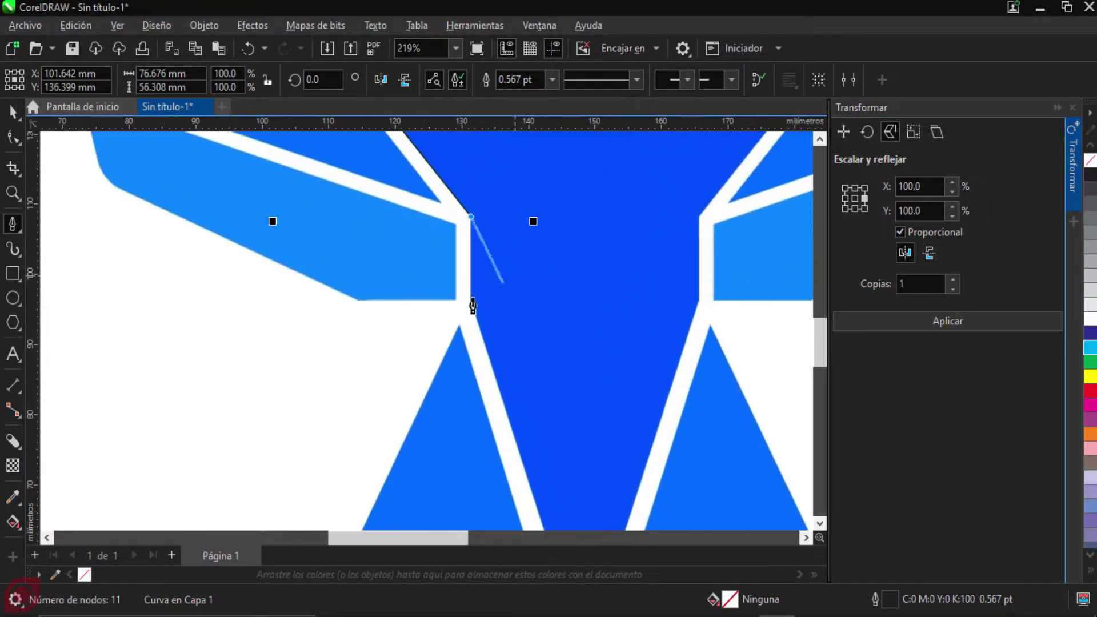
scroll(487, 297, "up", 9)
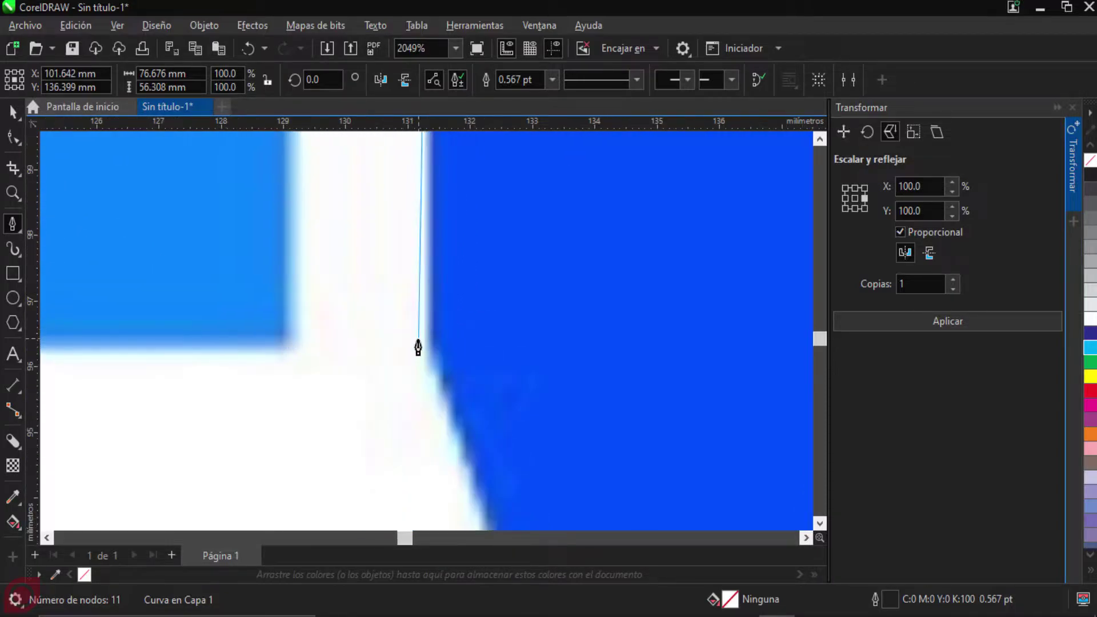
left_click(430, 364)
Step: Extend the outline along the central tail's left edge to its bottom point, about 17 mm across and 51 mm down
scroll(512, 453, "down", 8)
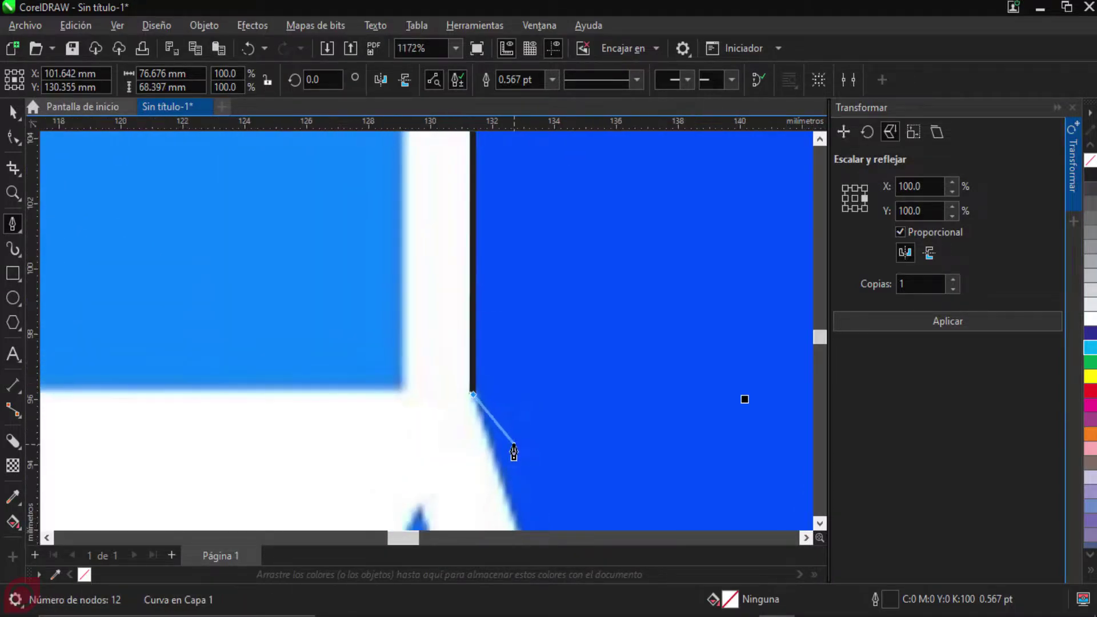
scroll(483, 350, "down", 3)
scroll(451, 306, "up", 2)
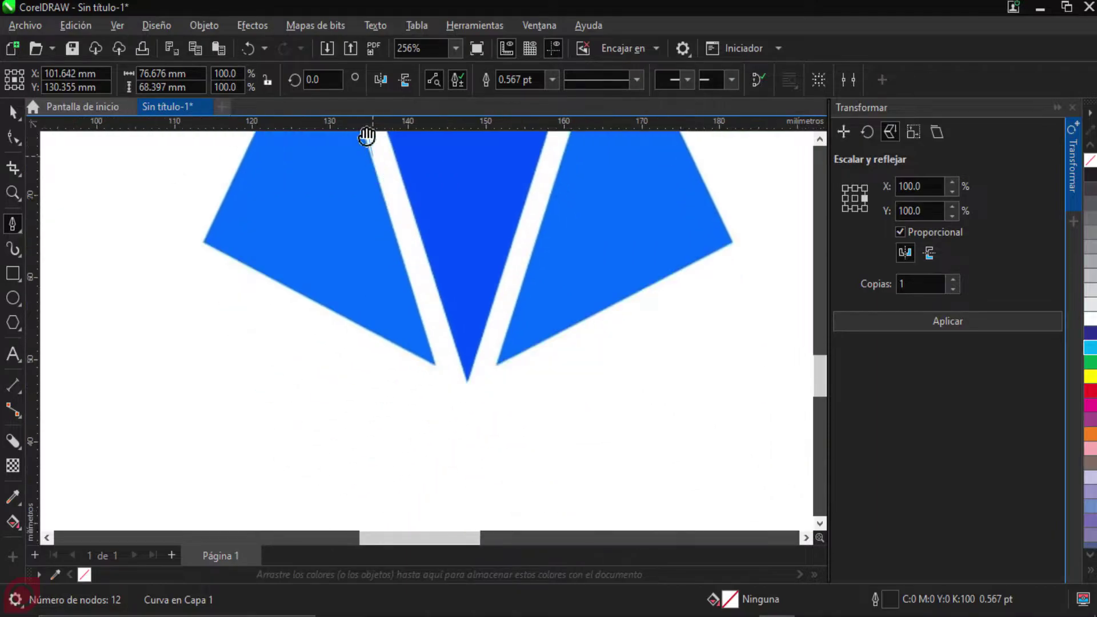
scroll(462, 384, "up", 7)
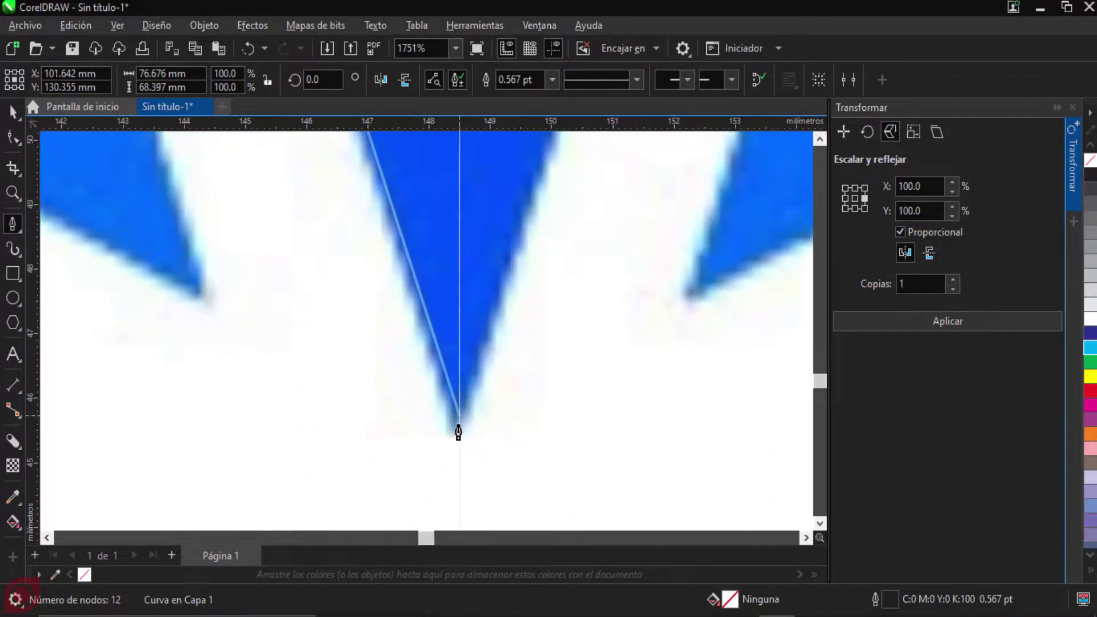
left_click(457, 447)
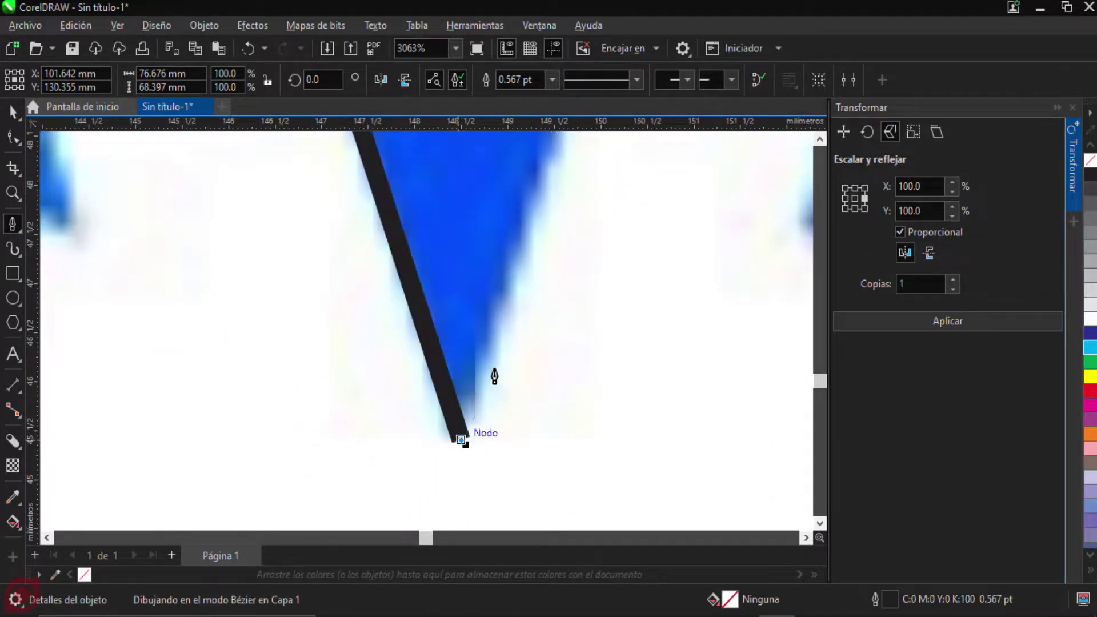
Step: Extend the outline from the tail's bottom point up its right edge to the lower corner of the body's right side
scroll(482, 411, "down", 5)
scroll(492, 247, "up", 2)
scroll(491, 278, "down", 4)
scroll(416, 448, "up", 6)
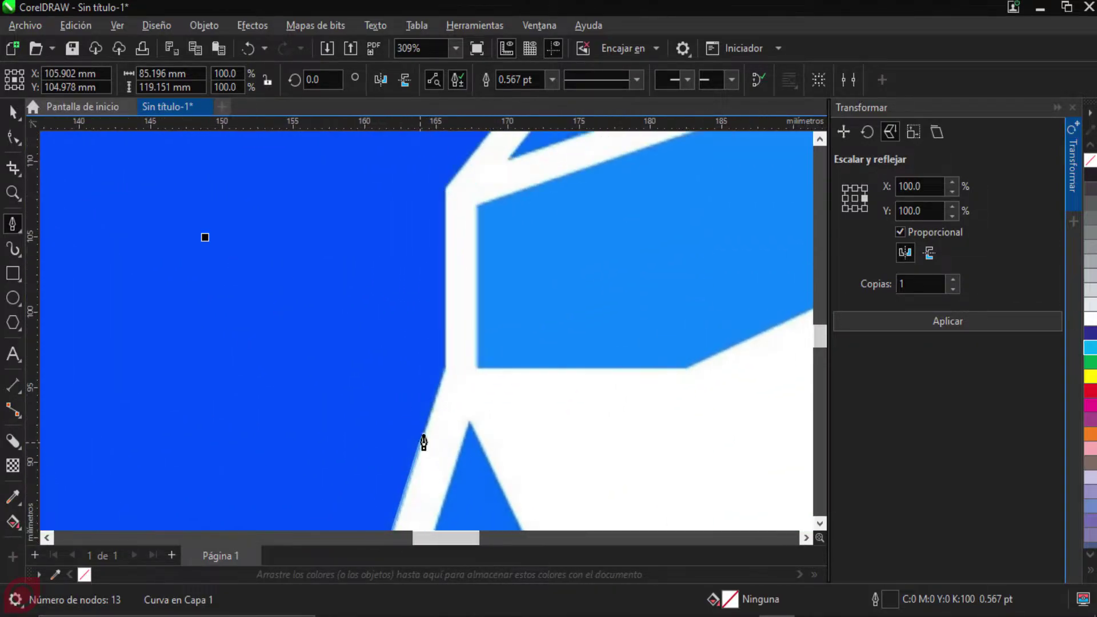
left_click(427, 393)
Step: Add a vertical segment up the body's right side to the corner below the right wing
scroll(434, 372, "down", 4)
scroll(434, 351, "up", 5)
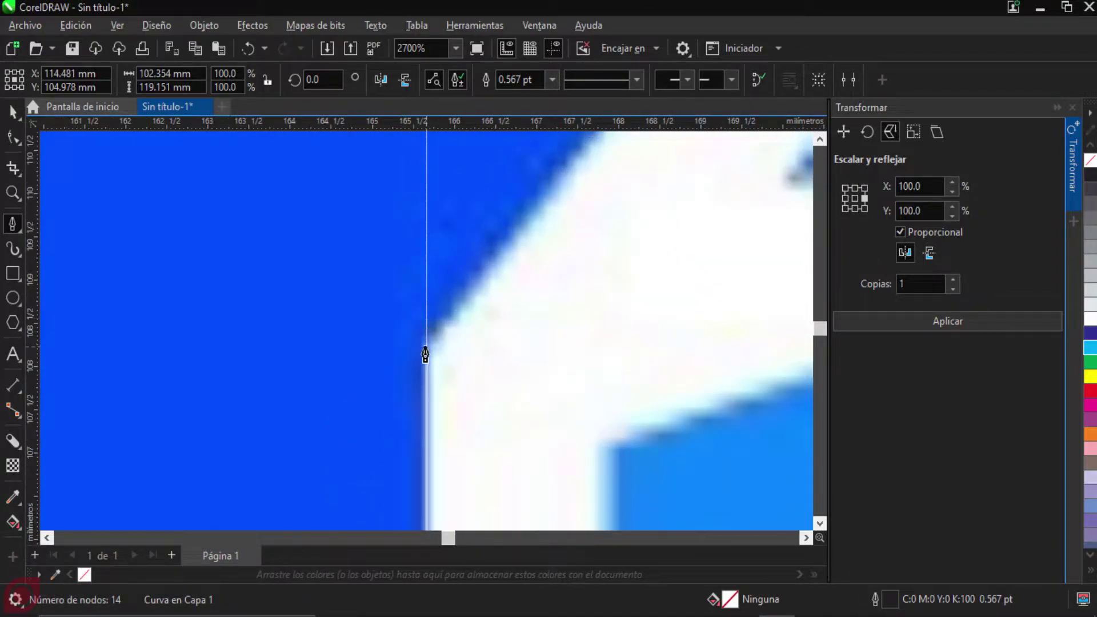
left_click(427, 342)
Step: Extend the outline diagonally from the body's upper right corner to the right wing's inner bend, about 22 mm across
scroll(514, 298, "down", 5)
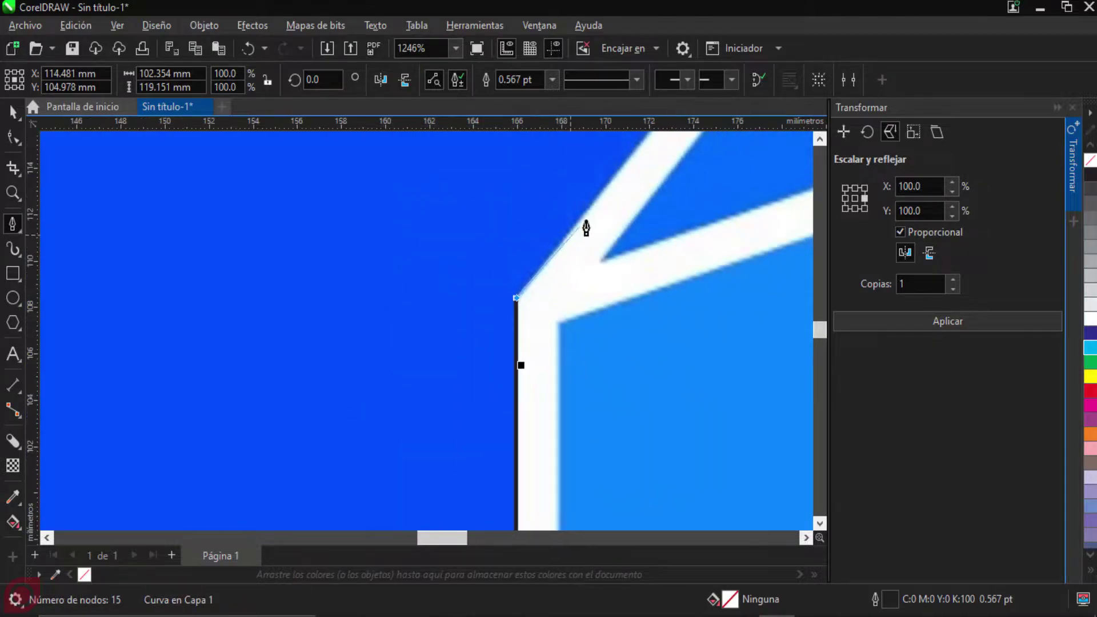
scroll(599, 319, "up", 8)
scroll(625, 277, "right", 4)
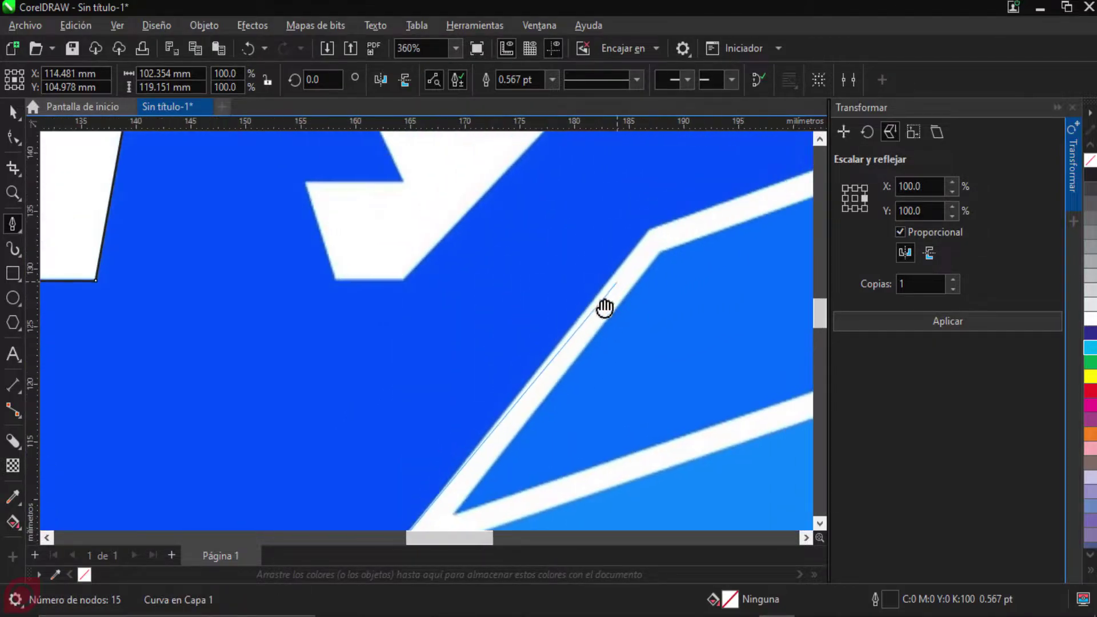
scroll(528, 410, "up", 8)
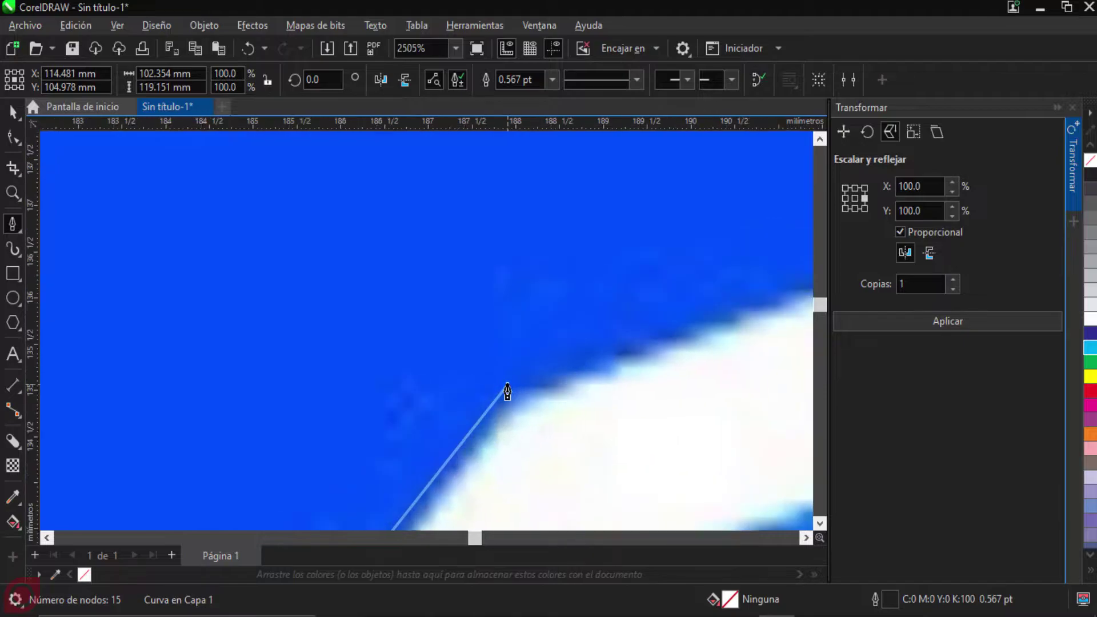
left_click(506, 426)
Step: Extend the outline along the right wing's lower edge to the start of its rounded outer corner, about 40 mm across and 14 mm up
scroll(617, 392, "down", 8)
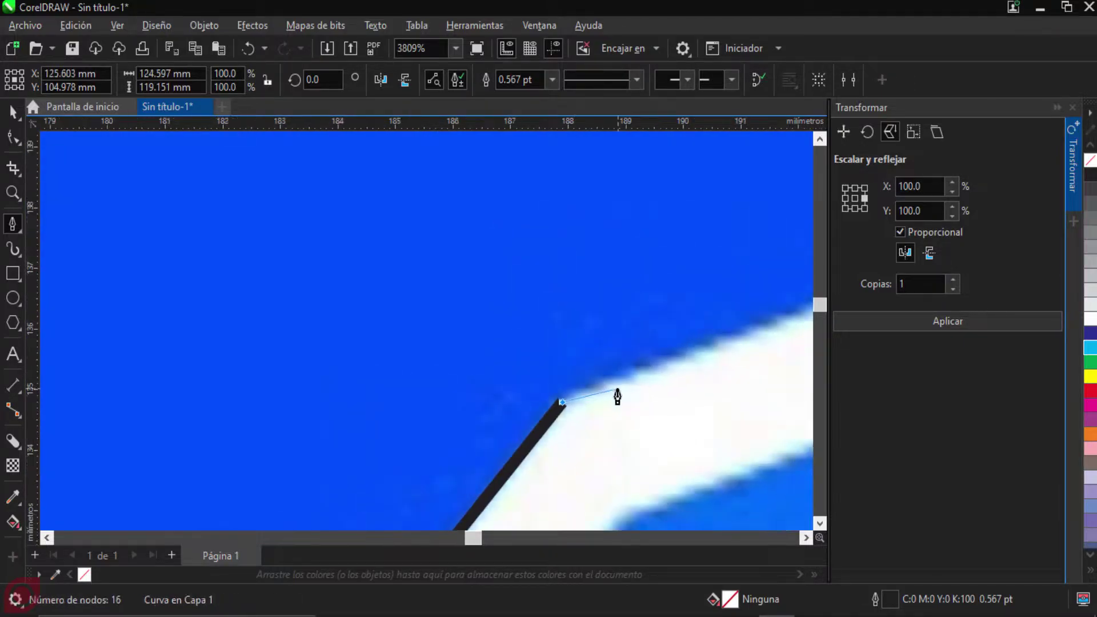
scroll(666, 364, "right", 4)
scroll(592, 358, "down", 2)
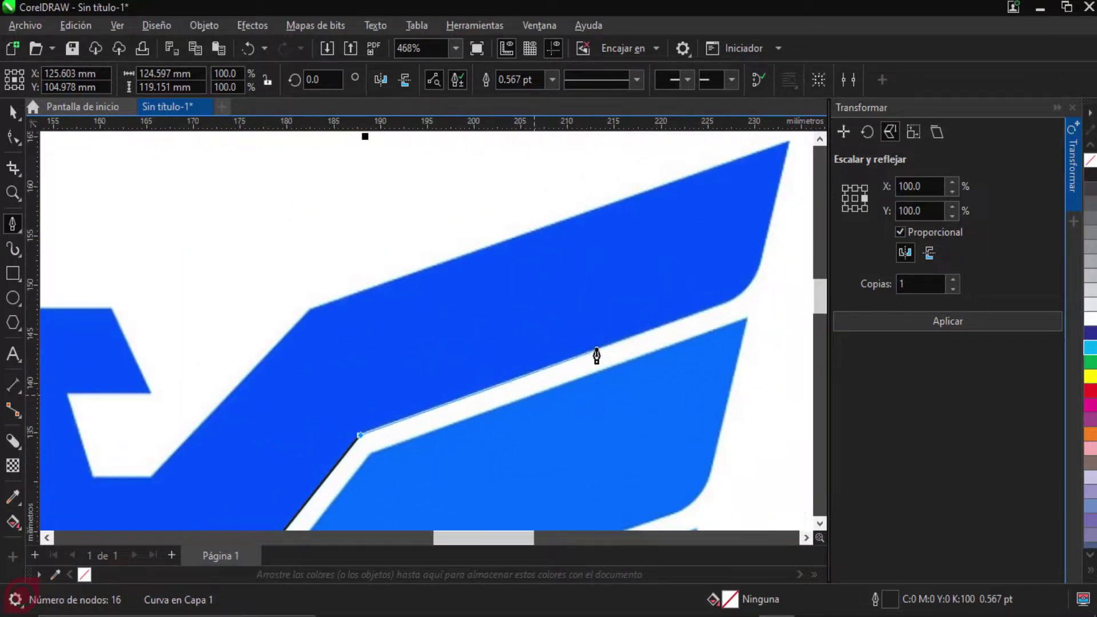
scroll(526, 315, "up", 5)
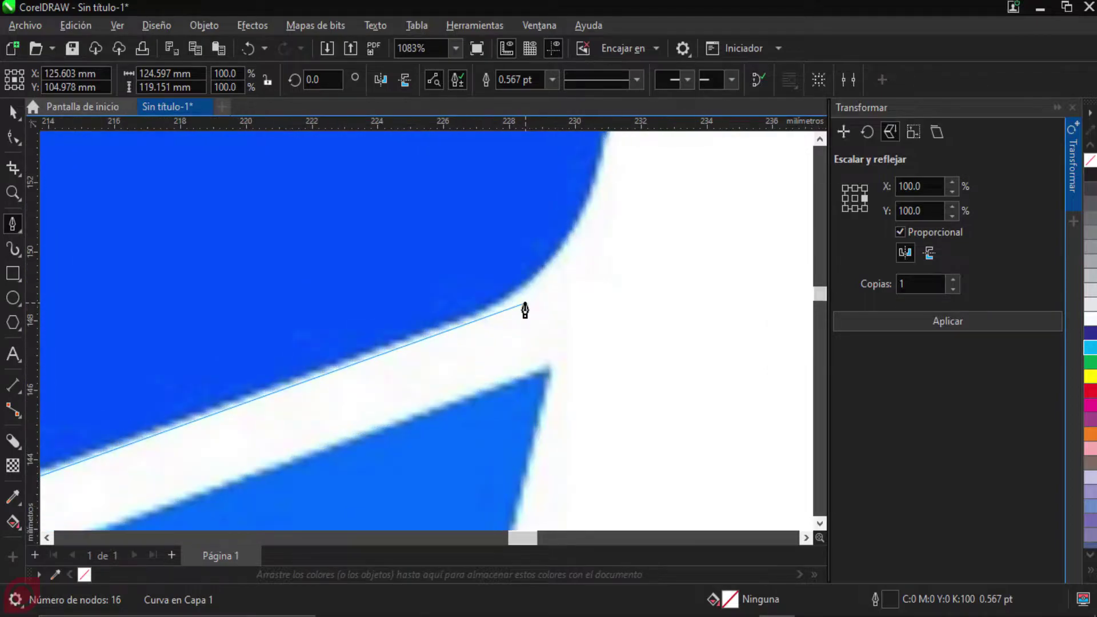
scroll(523, 329, "up", 2)
scroll(531, 375, "down", 1)
scroll(531, 375, "up", 2)
scroll(533, 423, "up", 2)
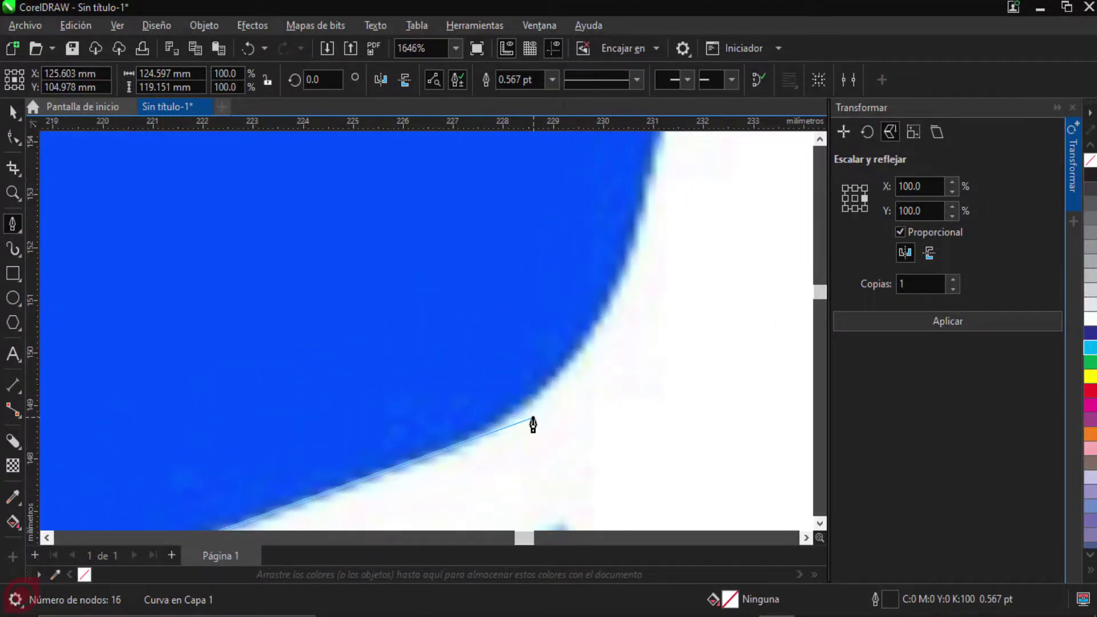
left_click(475, 438)
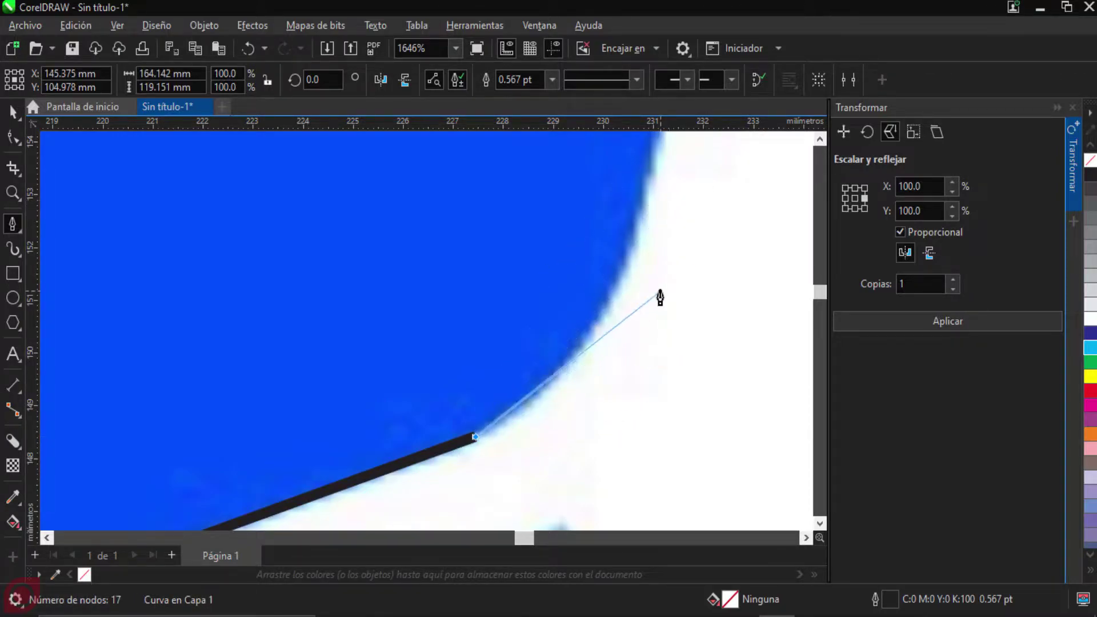
left_click(584, 350)
scroll(627, 281, "down", 2)
scroll(611, 358, "up", 1)
left_click(618, 313)
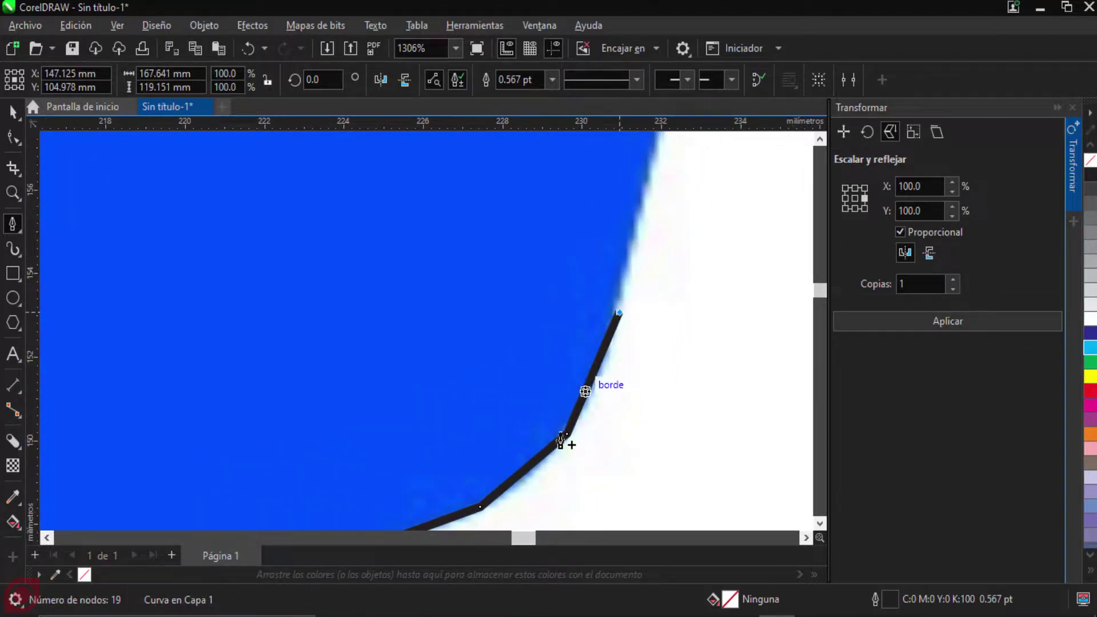
left_click_drag(615, 402, 634, 331)
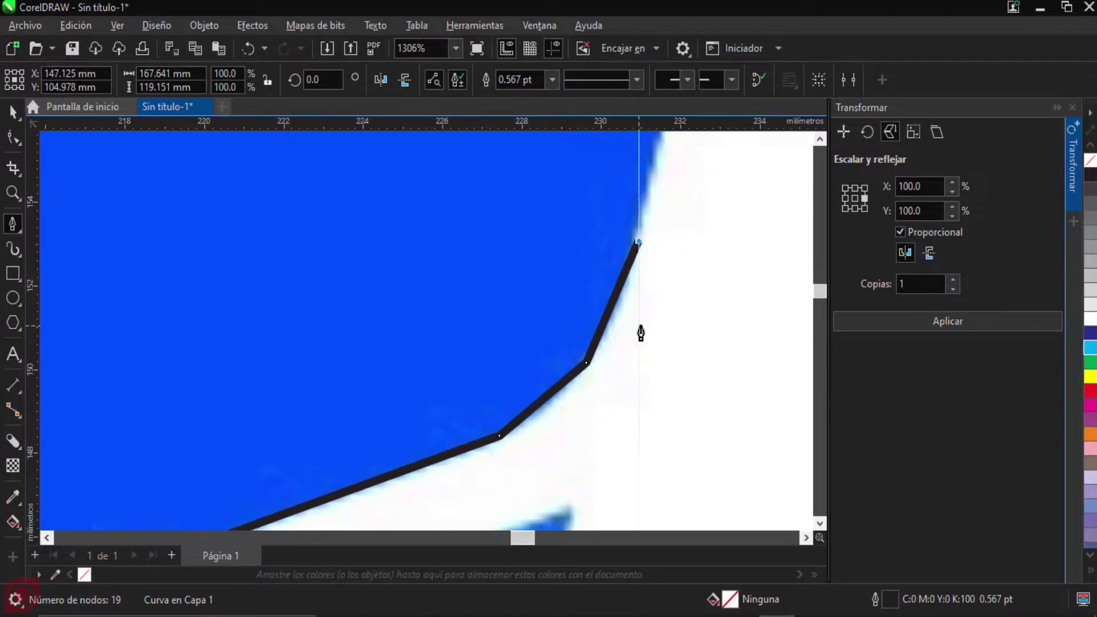
key("ctrl+z")
key("ctrl+z")
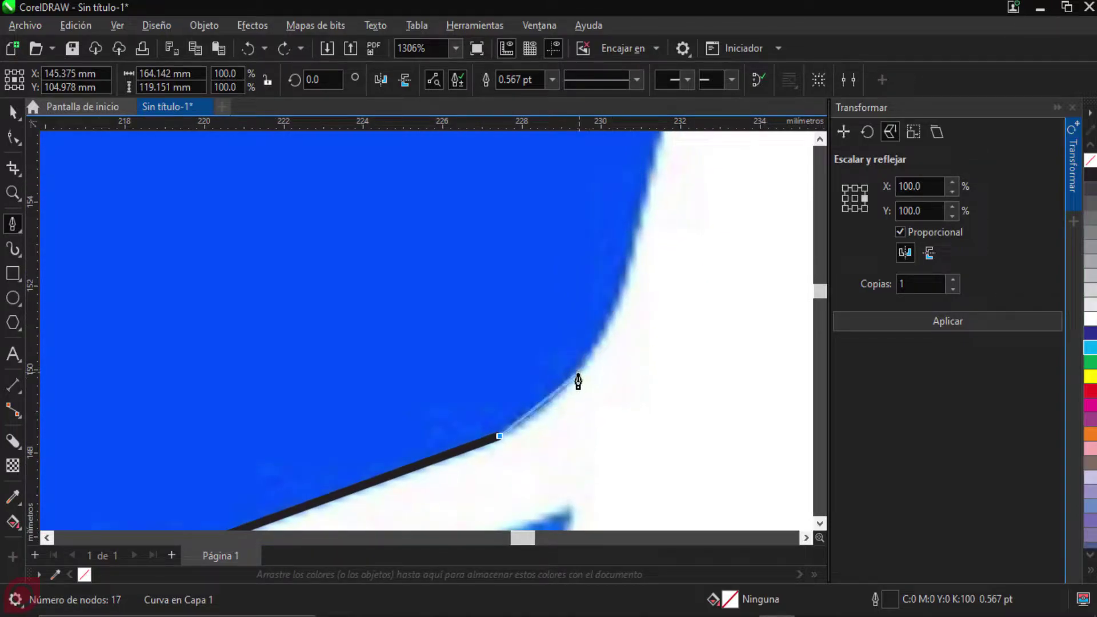
Step: Trace the right wing's rounded outer corner with two short straight segments and extend the outline up to the wing tip
left_click(578, 378)
left_click(630, 262)
scroll(660, 267, "down", 1)
mouse_move(668, 234)
left_mouse_down()
mouse_move(651, 335)
mouse_move(651, 306)
left_mouse_up()
scroll(662, 263, "up", 3)
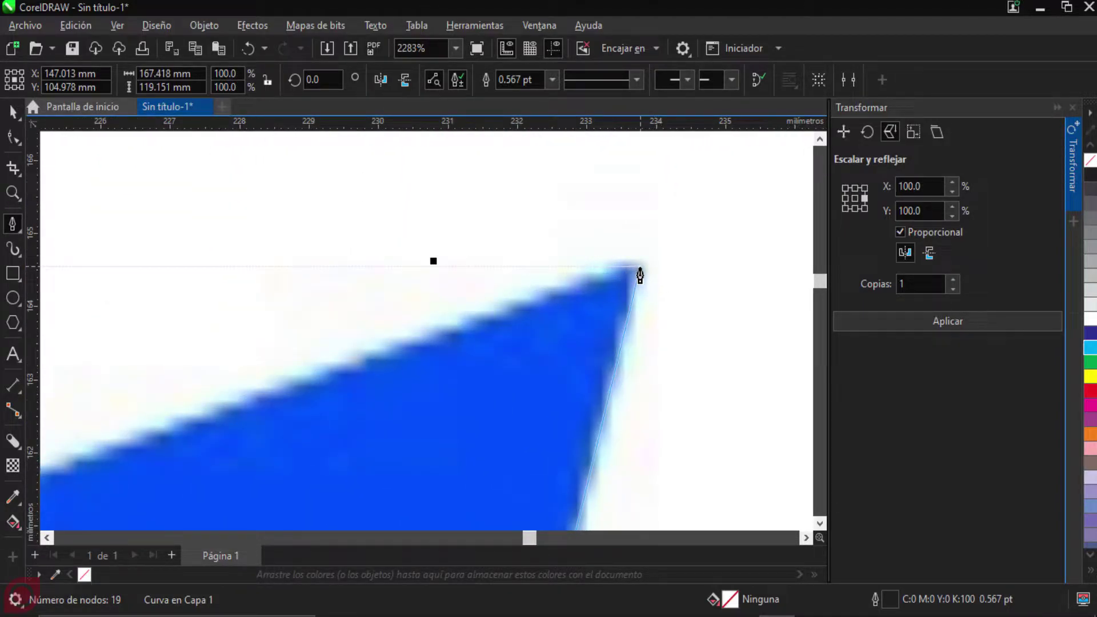
left_click(638, 276)
Step: Extend the outline along the right wing's upper edge to its inner bend, about 51 mm across and 17 mm down
scroll(433, 360, "down", 5)
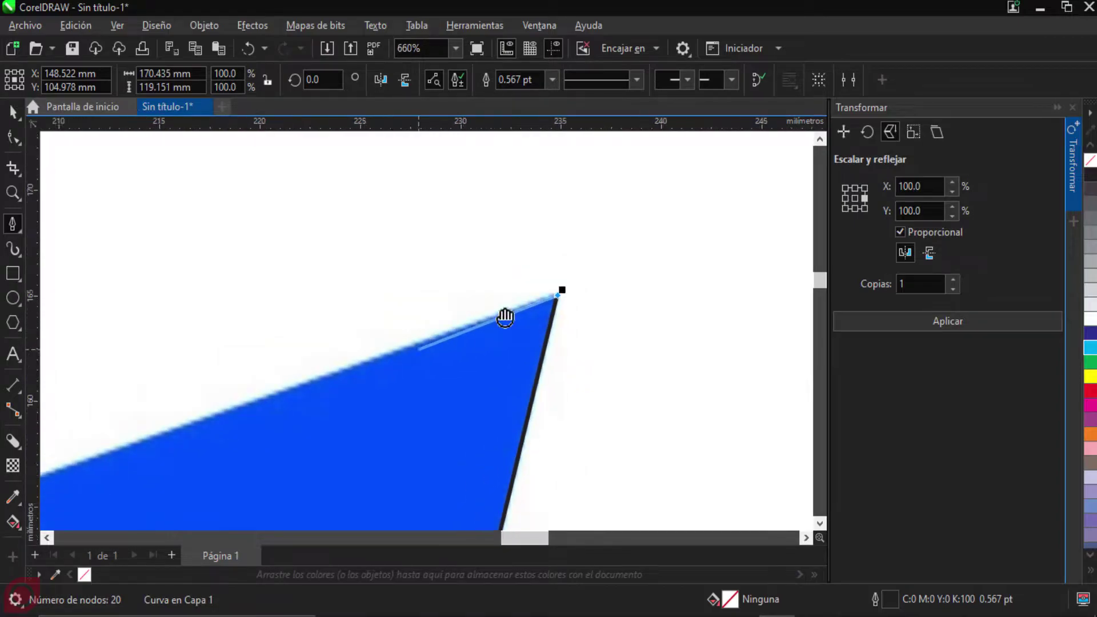
scroll(367, 325, "down", 2)
scroll(502, 299, "up", 4)
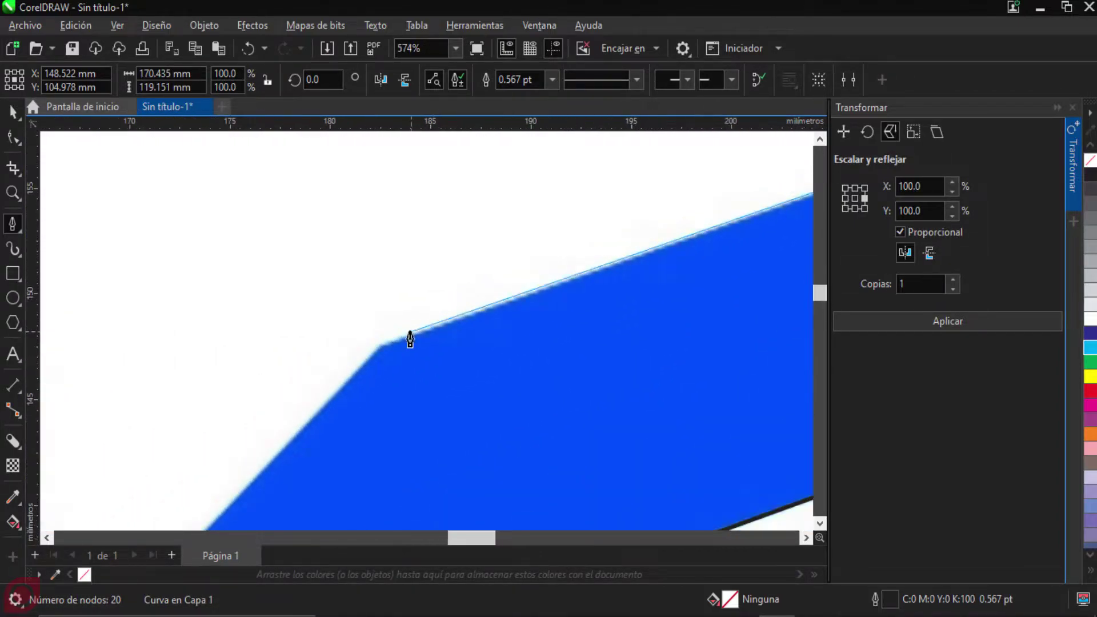
scroll(356, 366, "up", 2)
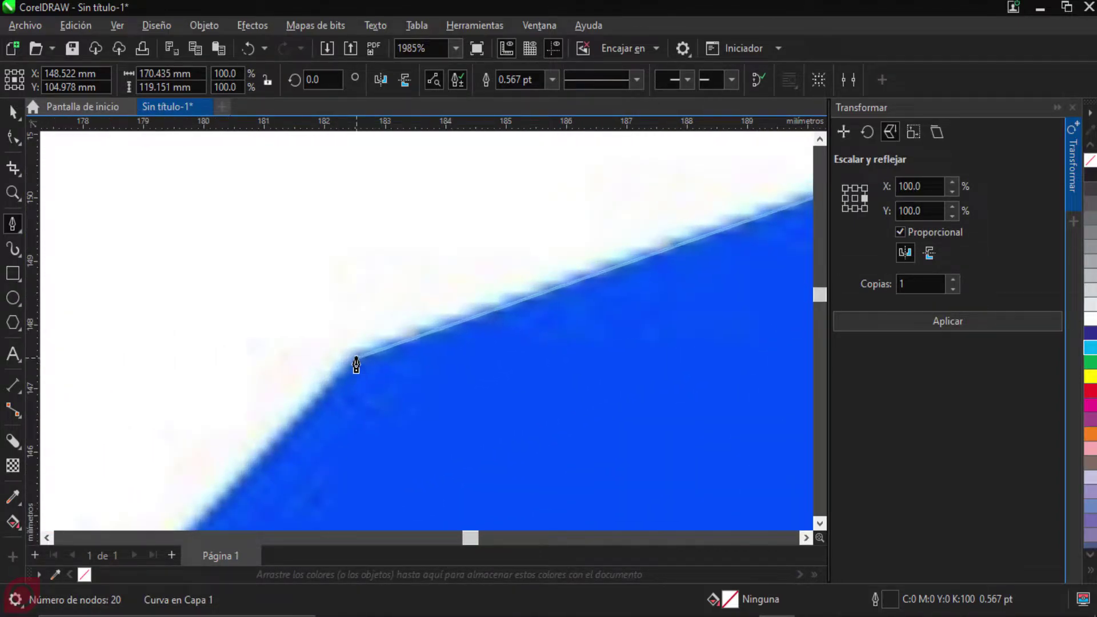
left_click(355, 364)
Step: Extend the outline diagonally down to the notch beside the neck and across the notch's flat base, about 6 mm wide
scroll(294, 433, "down", 4)
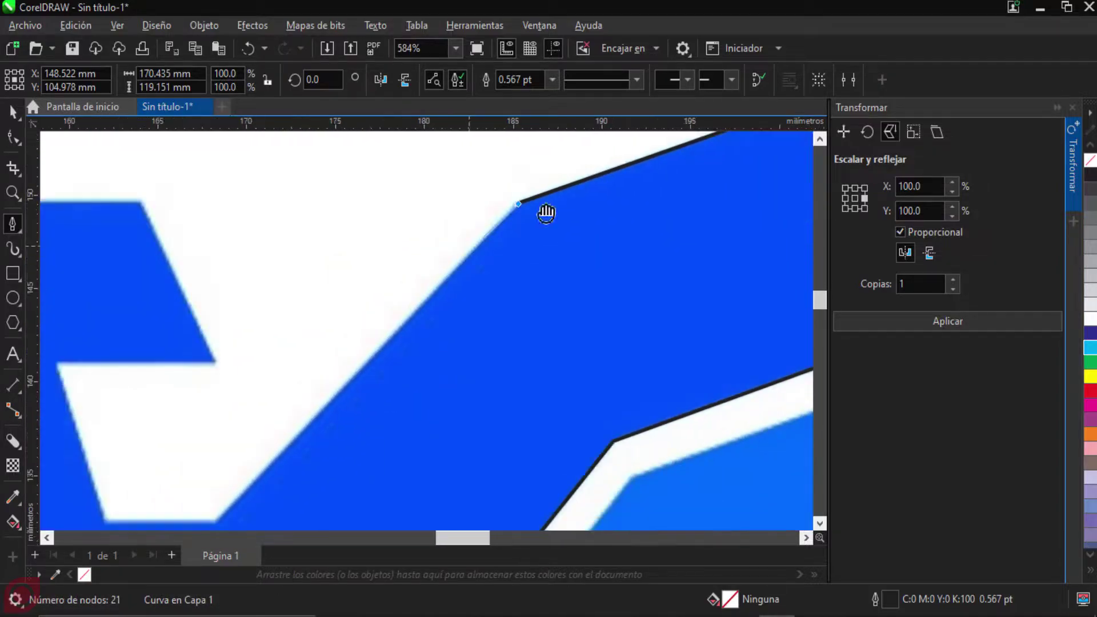
scroll(409, 379, "up", 4)
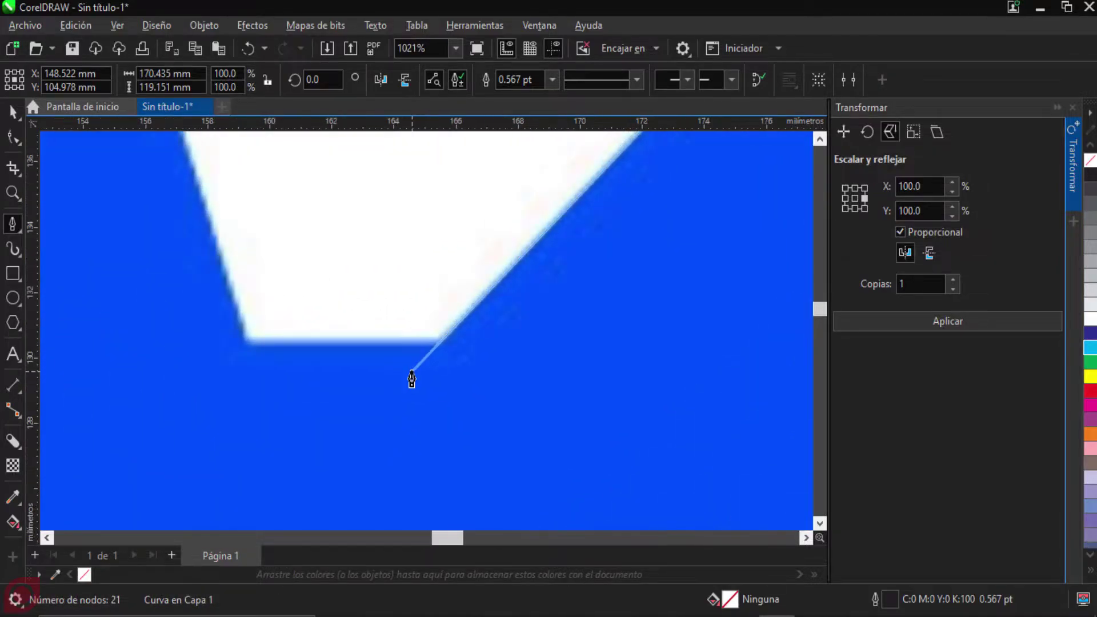
left_click(453, 329)
scroll(570, 325, "down", 1)
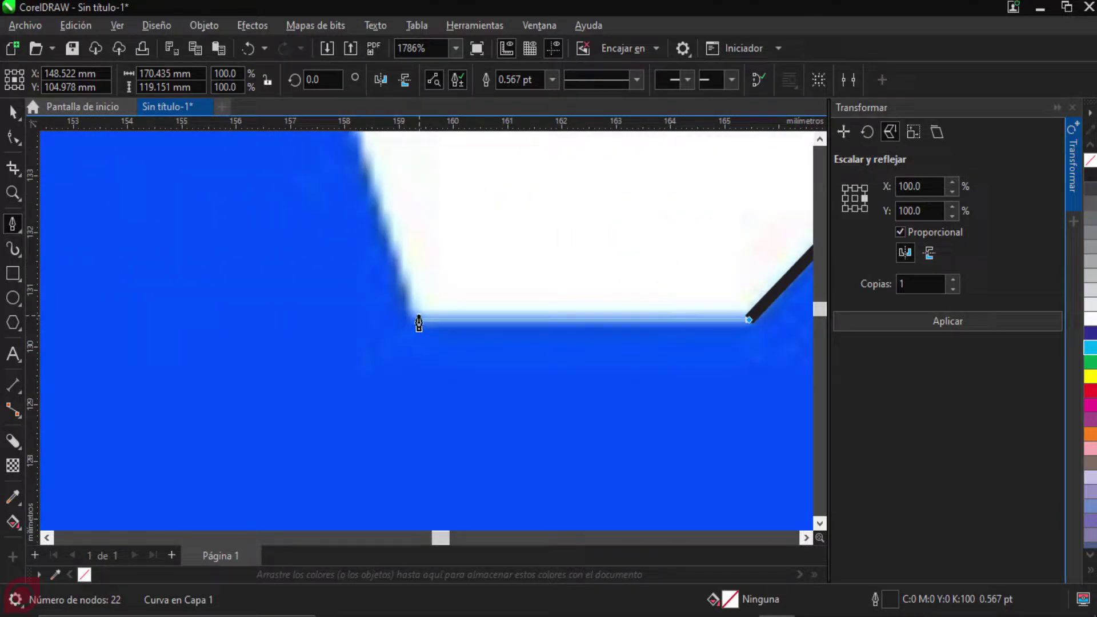
left_click(414, 321)
Step: Extend the outline up the throat edge to the inner corner beneath the beak, about 9 mm higher
scroll(411, 275, "down", 4)
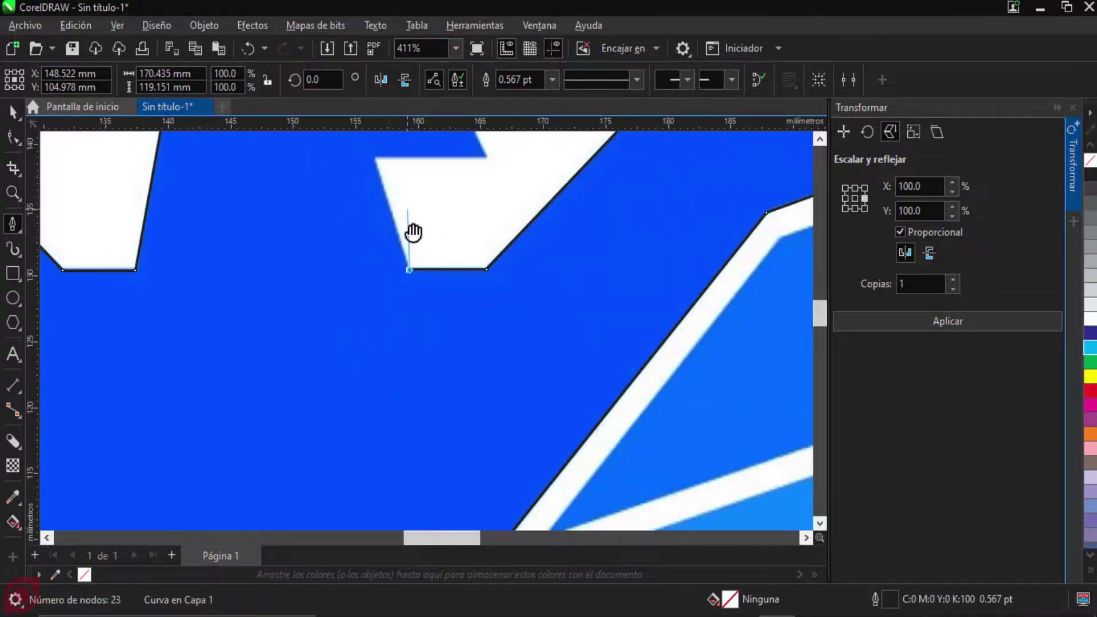
scroll(375, 323, "up", 4)
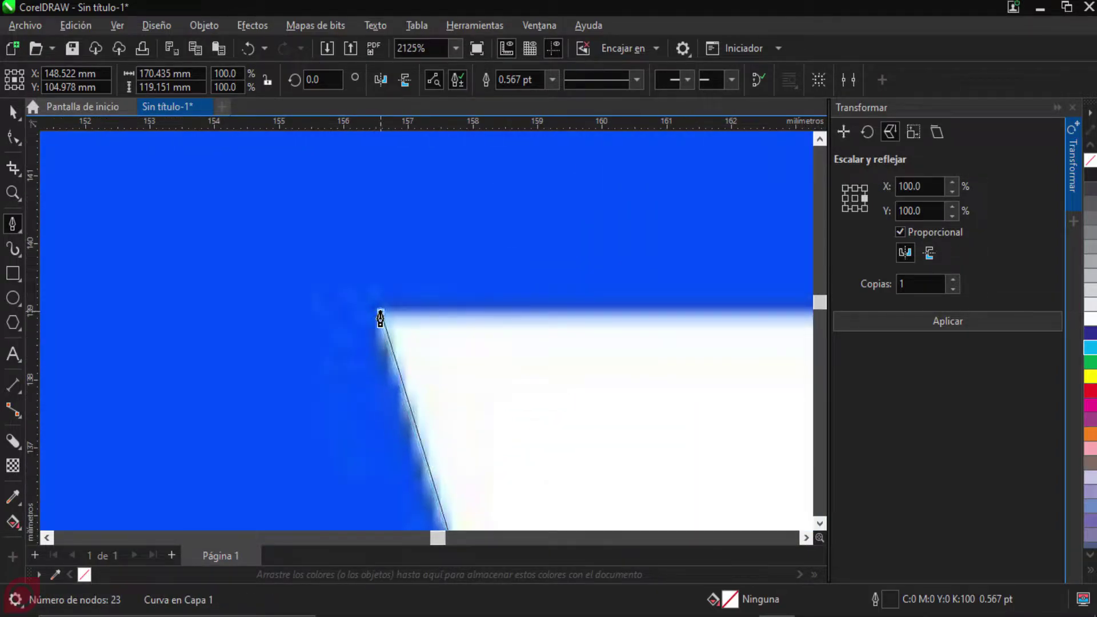
left_click(379, 319)
Step: Add a horizontal segment about 9 mm long along the beak's lower edge to the beak's tip
scroll(503, 334, "down", 4)
scroll(400, 360, "up", 2)
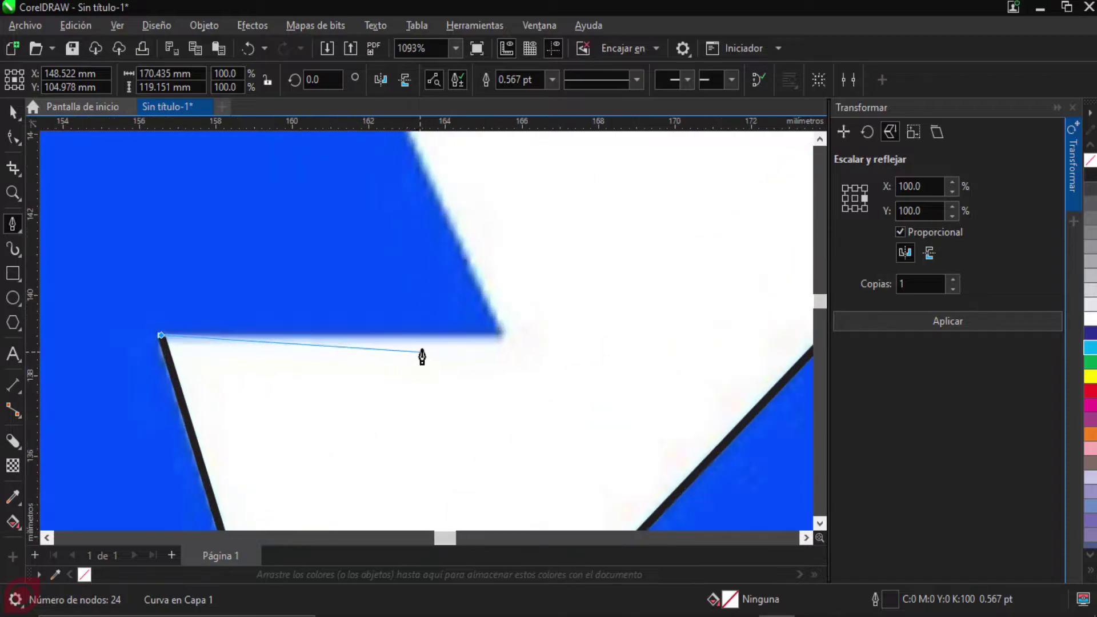
scroll(422, 357, "up", 1)
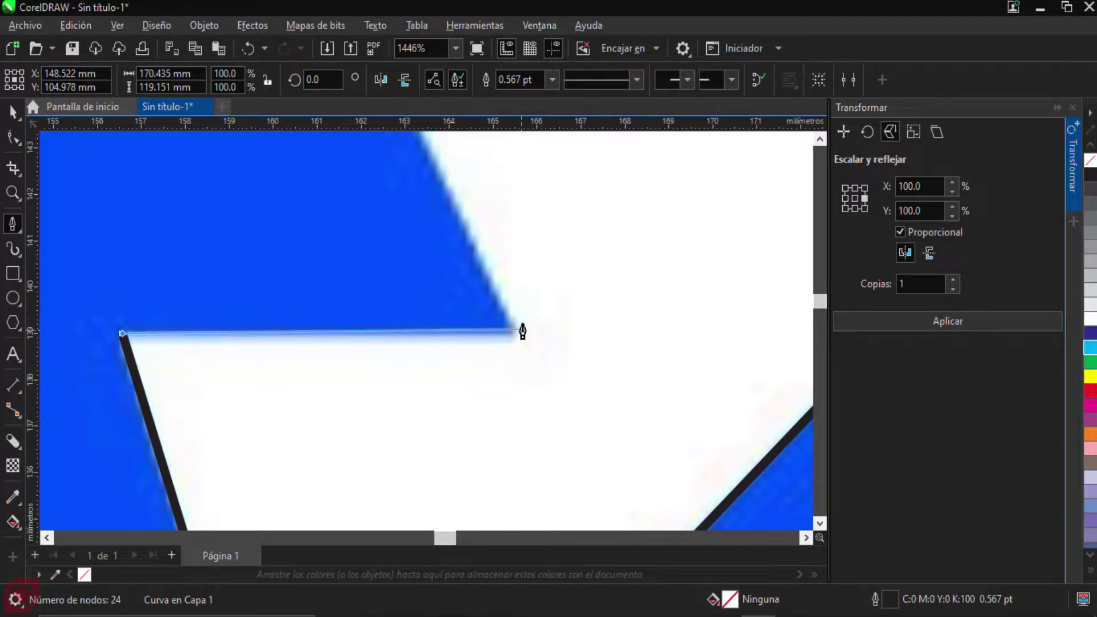
left_click(514, 388)
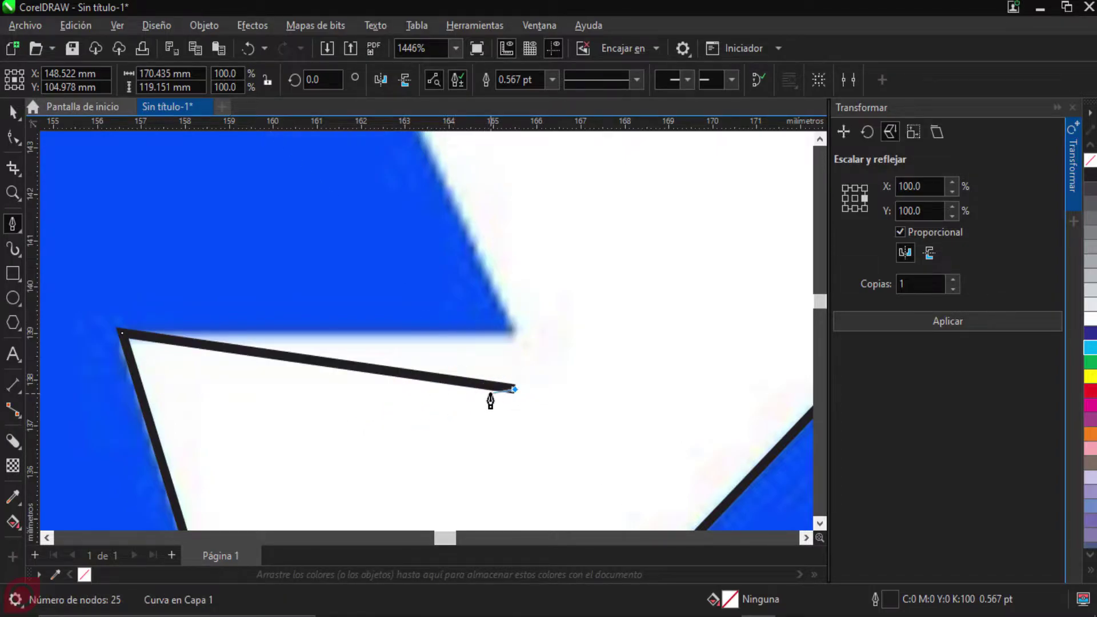
key("ctrl+z")
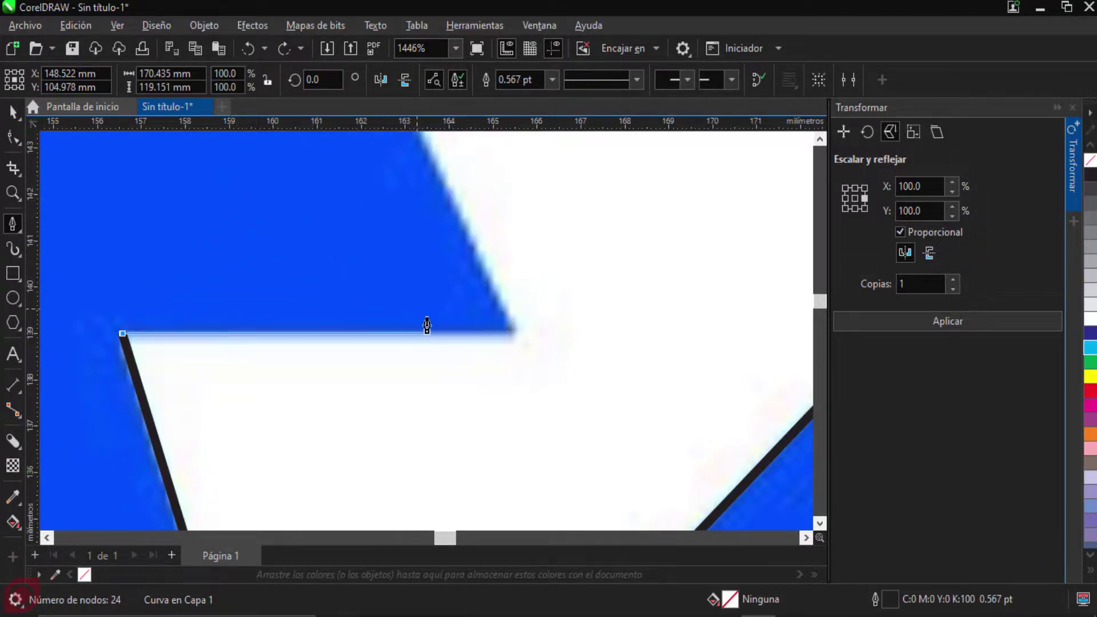
left_click(513, 333)
Step: Extend the outline from the beak's tip diagonally up to the corner at the top of the head
scroll(496, 299, "down", 2)
left_click_drag(502, 279, 545, 437)
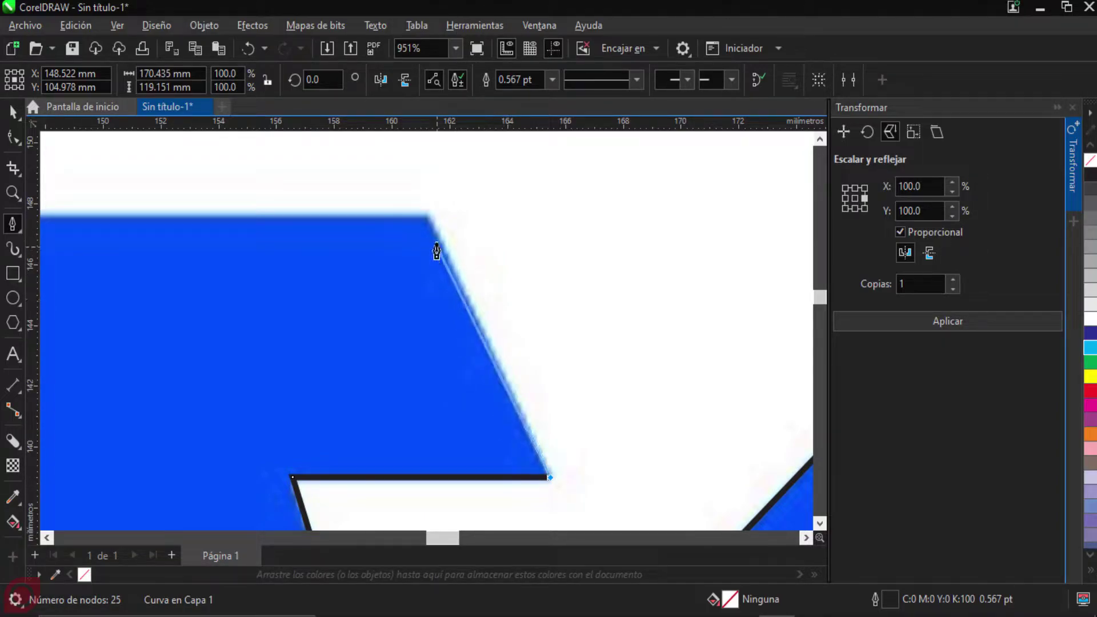
scroll(435, 247, "up", 3)
scroll(434, 220, "up", 2)
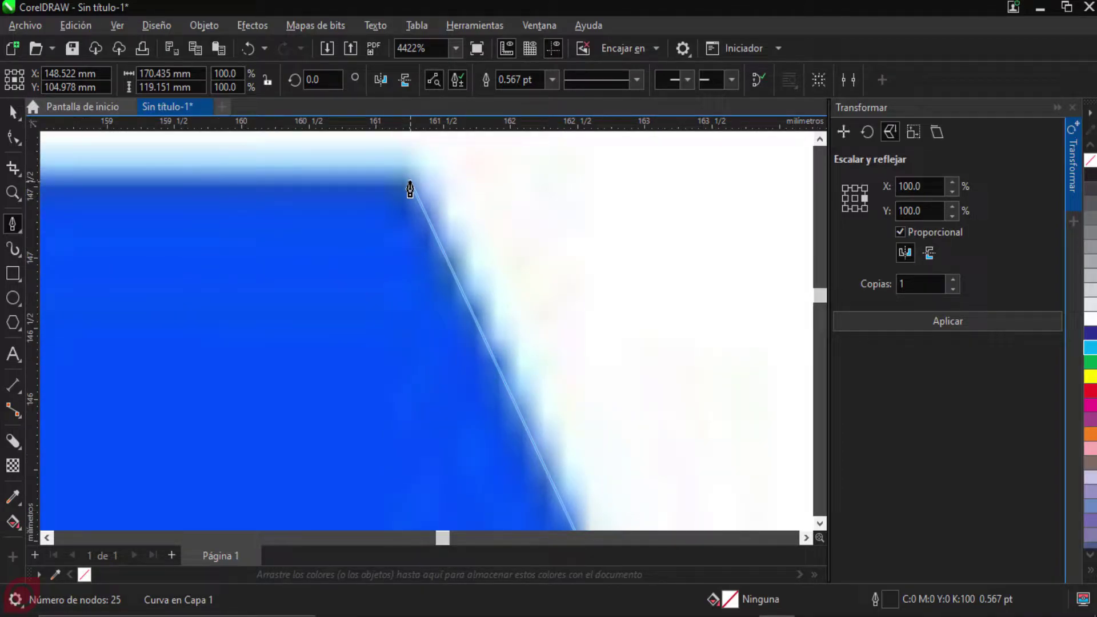
left_click(410, 186)
Step: Close the outline along the top of the head with a segment about 25 mm long to the starting node, and leave the Pen tool
scroll(338, 272, "down", 5)
left_click_drag(299, 314, 597, 291)
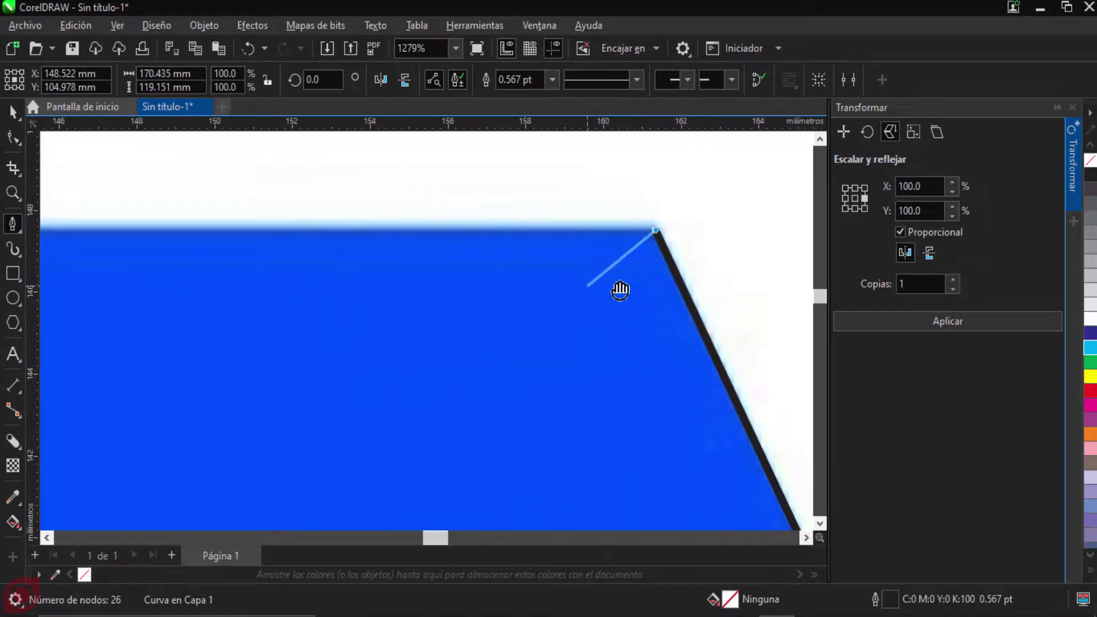
scroll(597, 291, "down", 2)
left_click_drag(460, 294, 592, 286)
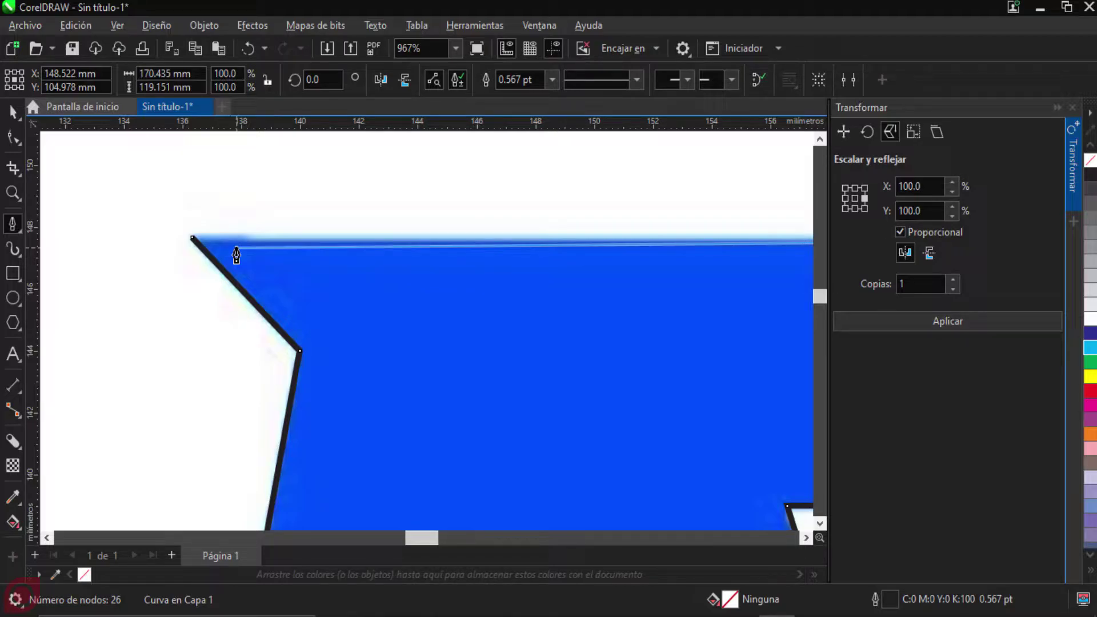
left_click(192, 239)
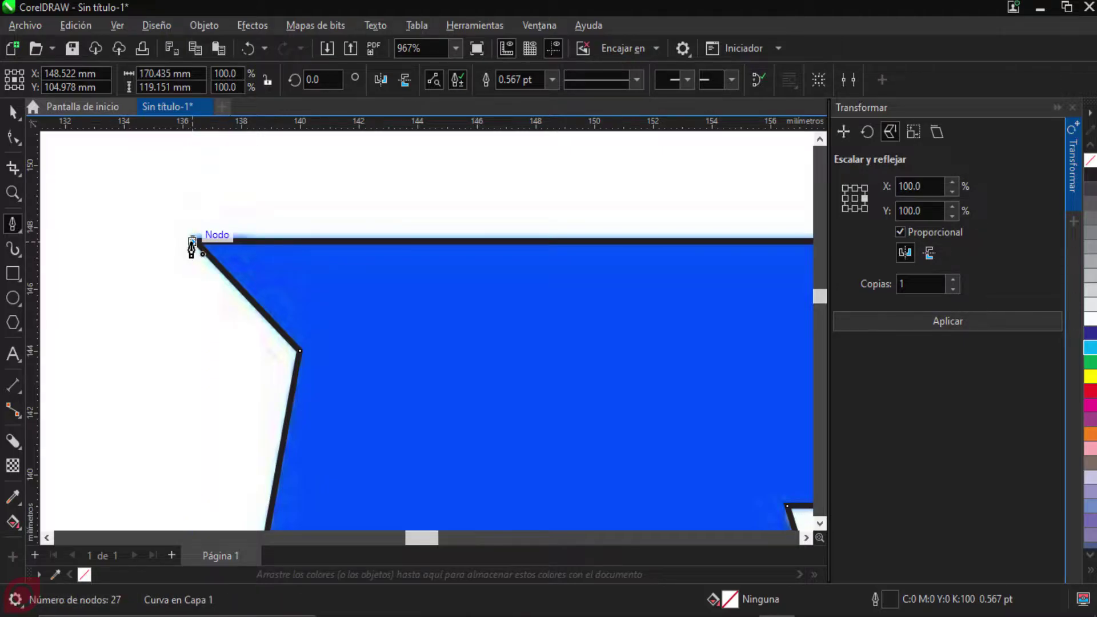
key("ctrl+z")
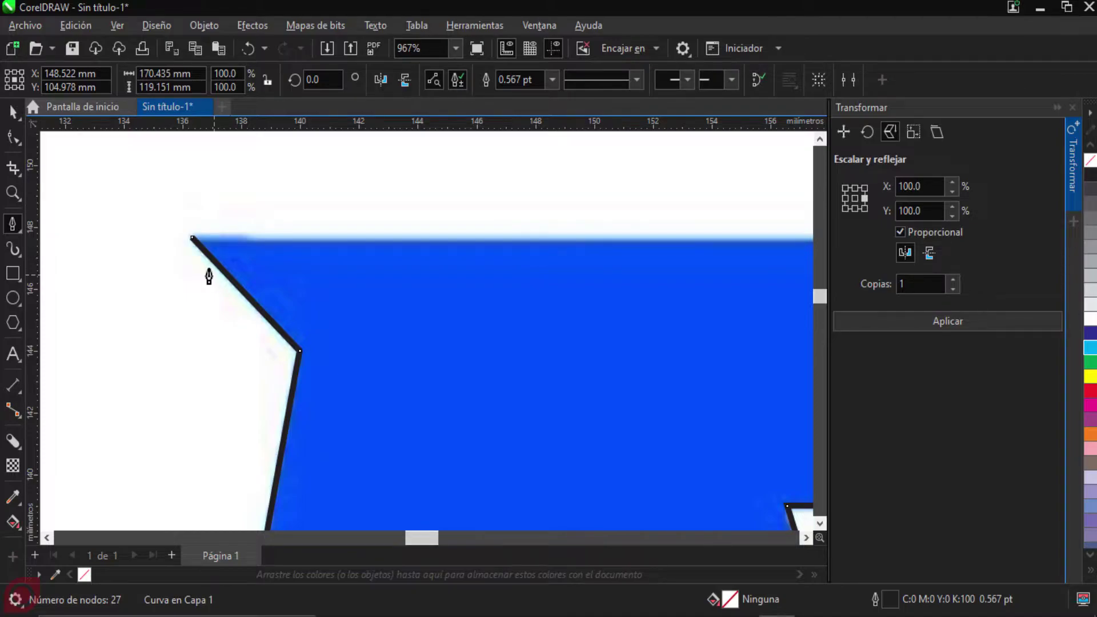
left_click(193, 239)
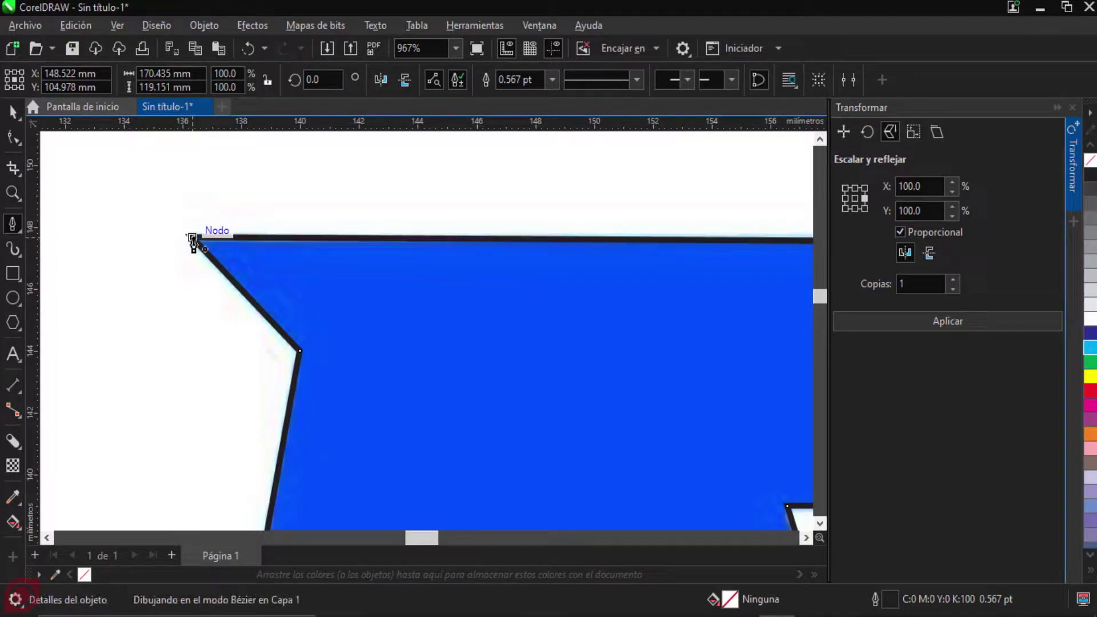
scroll(362, 296, "down", 2)
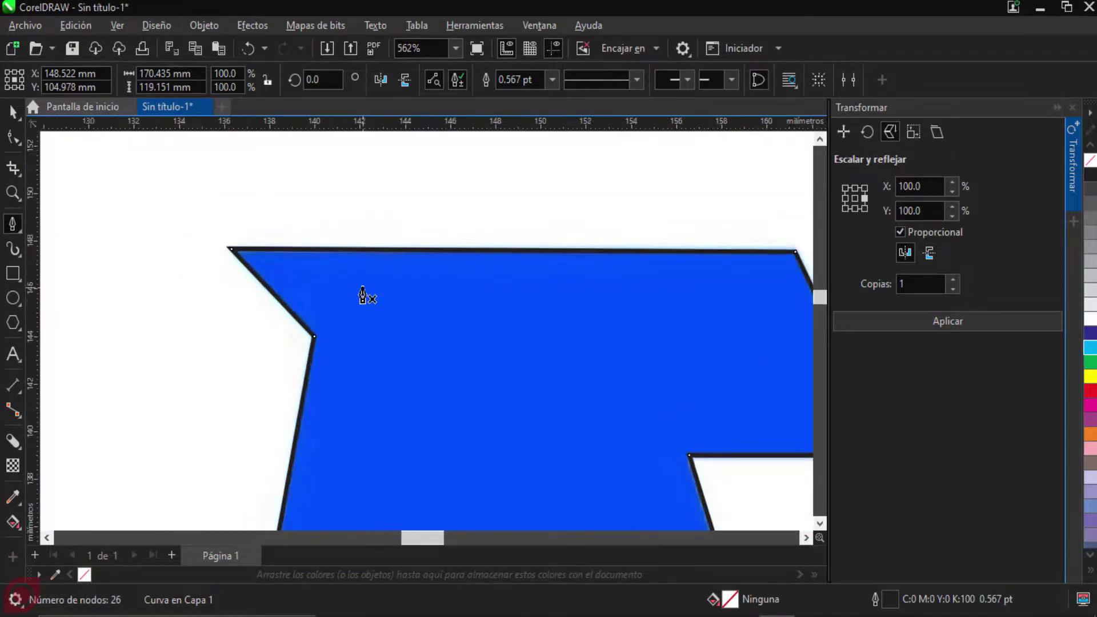
scroll(362, 296, "up", 1)
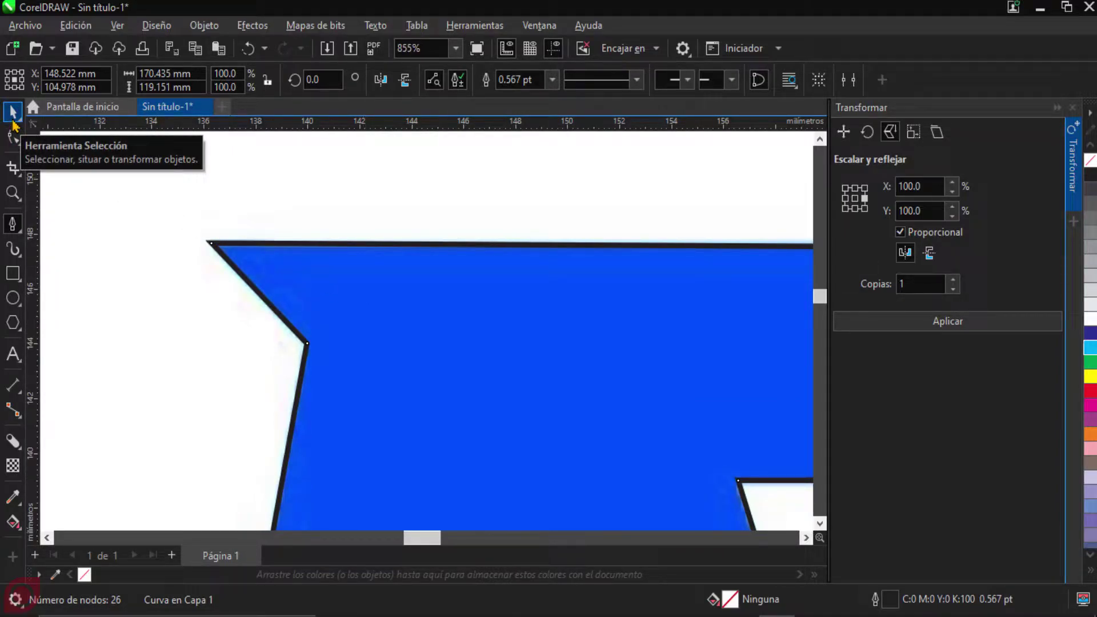
left_click(13, 111)
Step: Move the node at the outline's left wing tip straight up by about 2 mm with the Shape tool
scroll(269, 348, "down", 5)
scroll(370, 324, "down", 3)
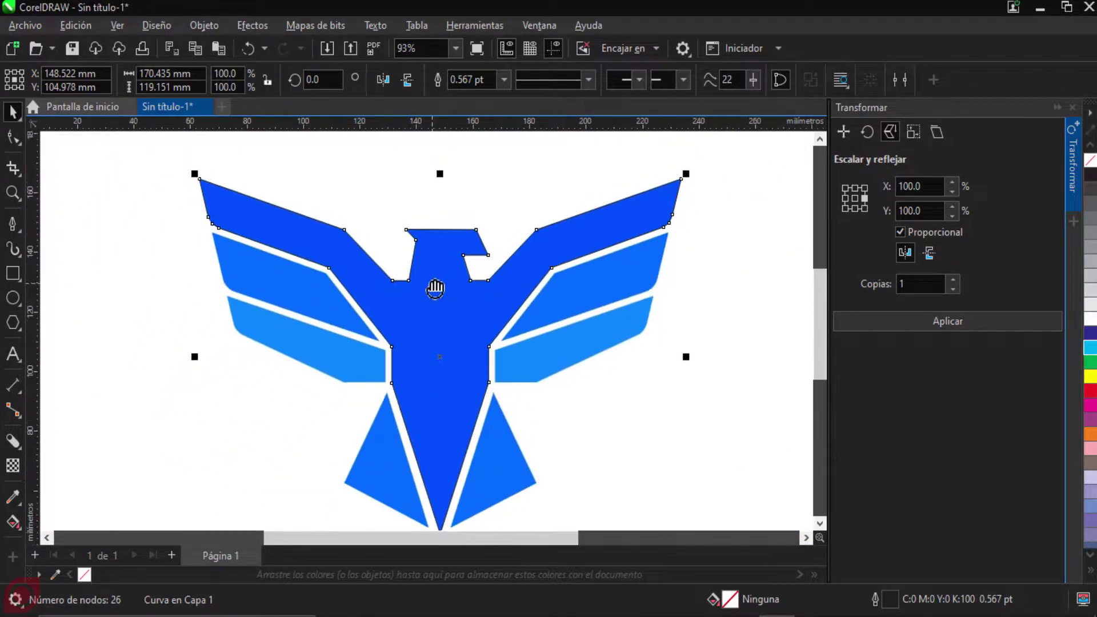
left_click_drag(435, 288, 439, 280)
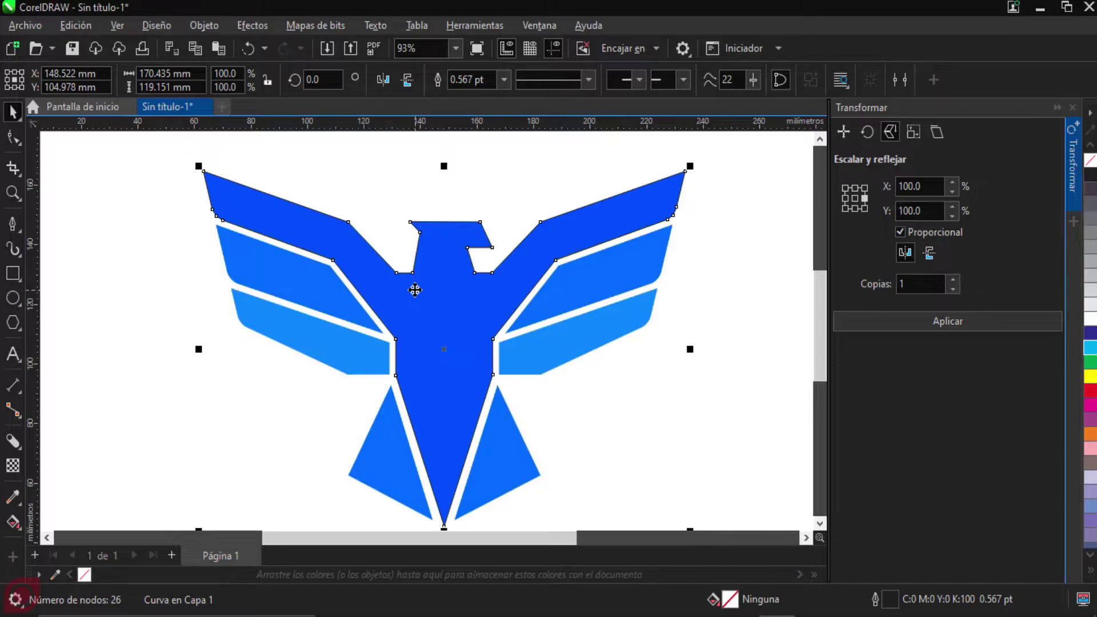
scroll(196, 172, "up", 7)
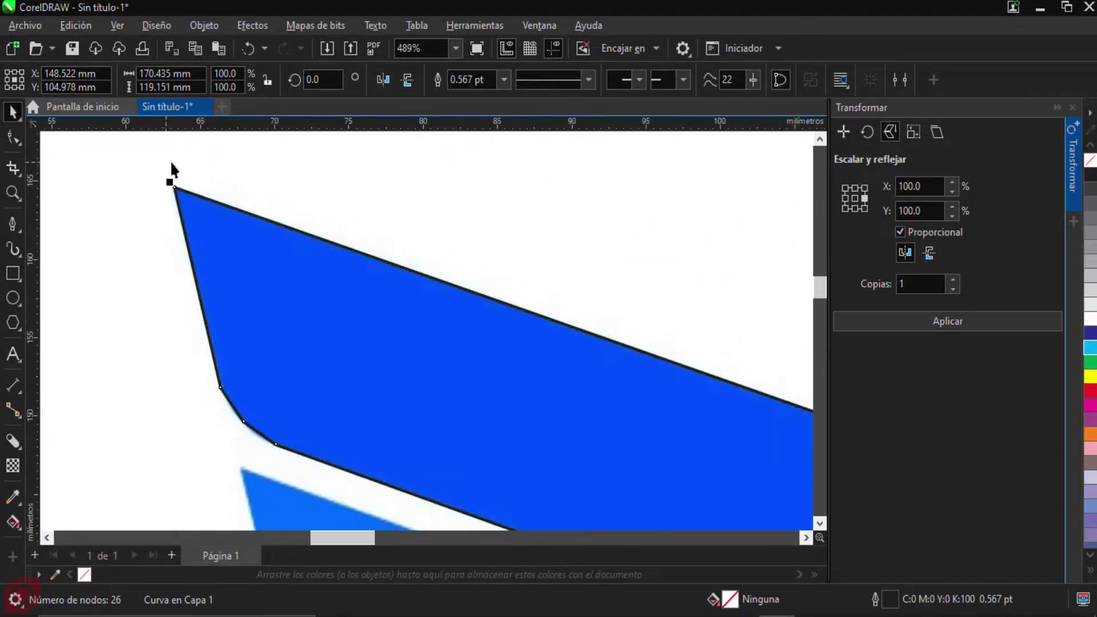
left_click(13, 137)
scroll(187, 266, "up", 2)
left_click_drag(190, 262, 192, 200)
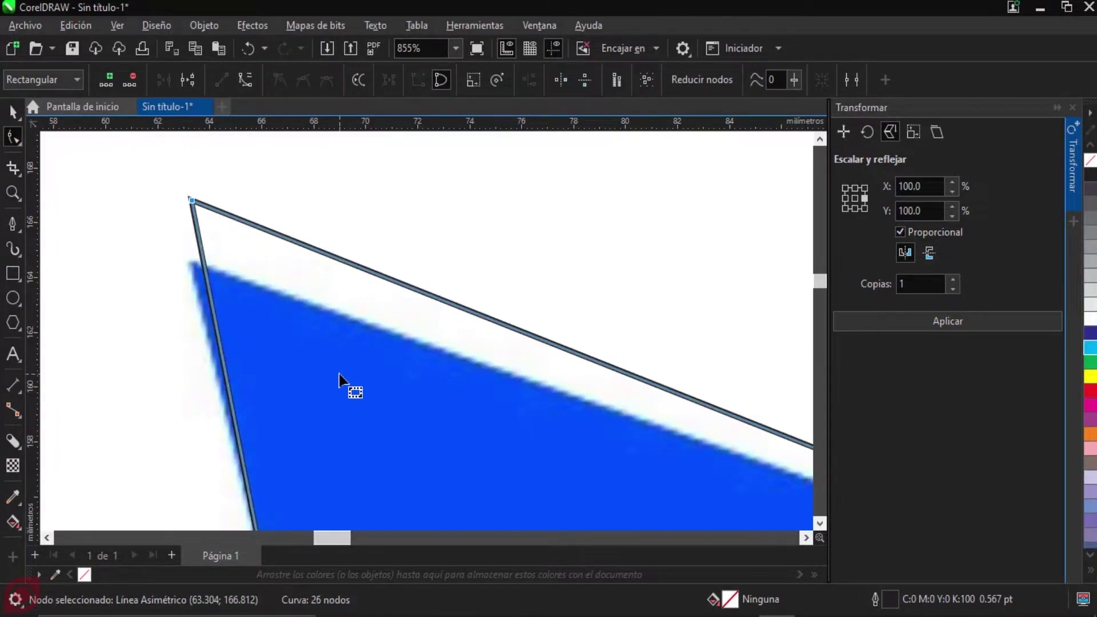
scroll(338, 375, "down", 4)
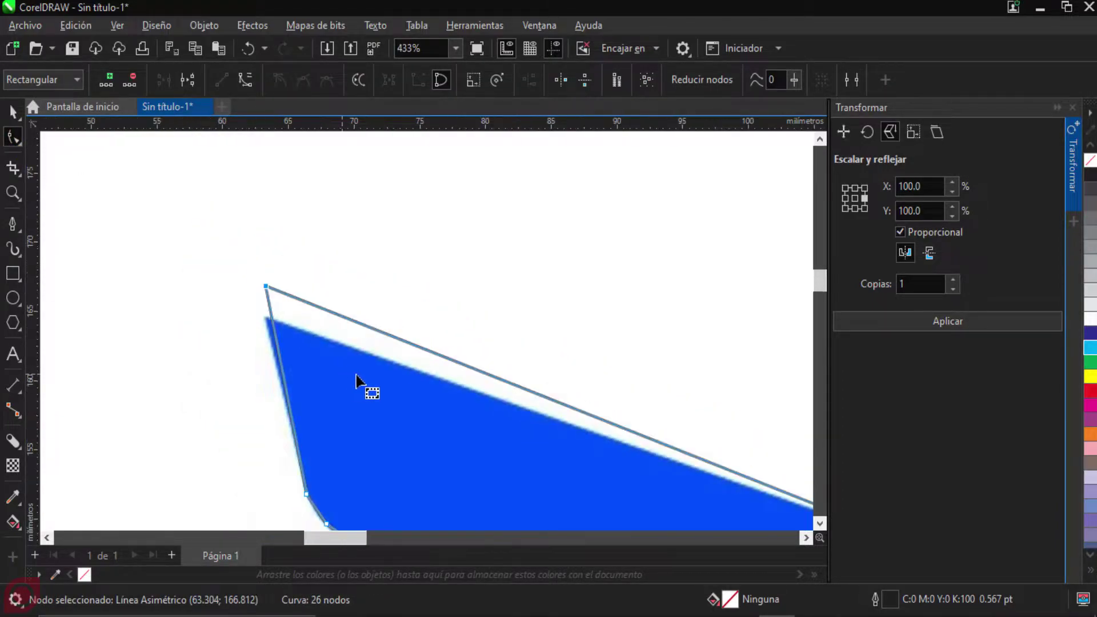
Step: Move the left node at the base of the notch between the left wing and the head up by about 1.8 mm
scroll(565, 370, "up", 4)
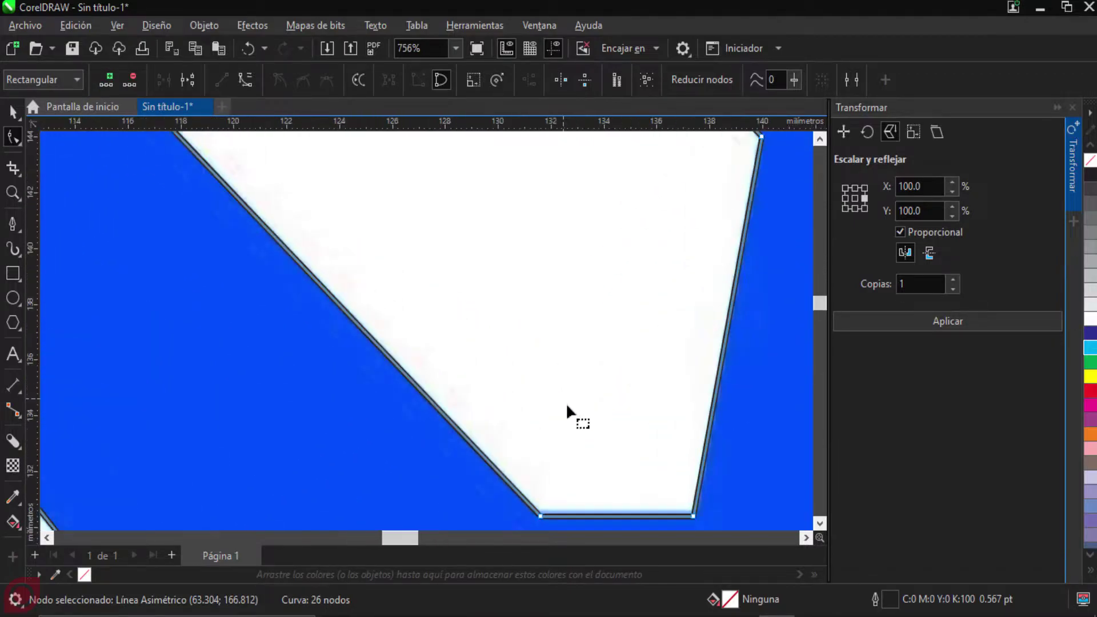
left_click_drag(535, 415, 541, 373)
scroll(545, 457, "down", 6)
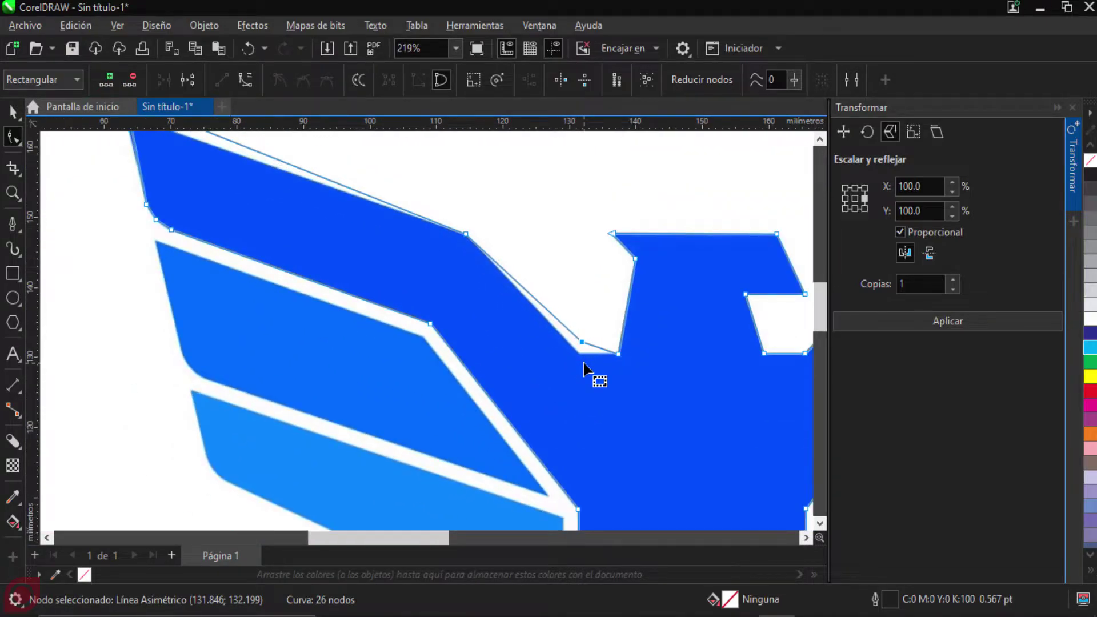
scroll(584, 366, "down", 3)
scroll(508, 277, "up", 3)
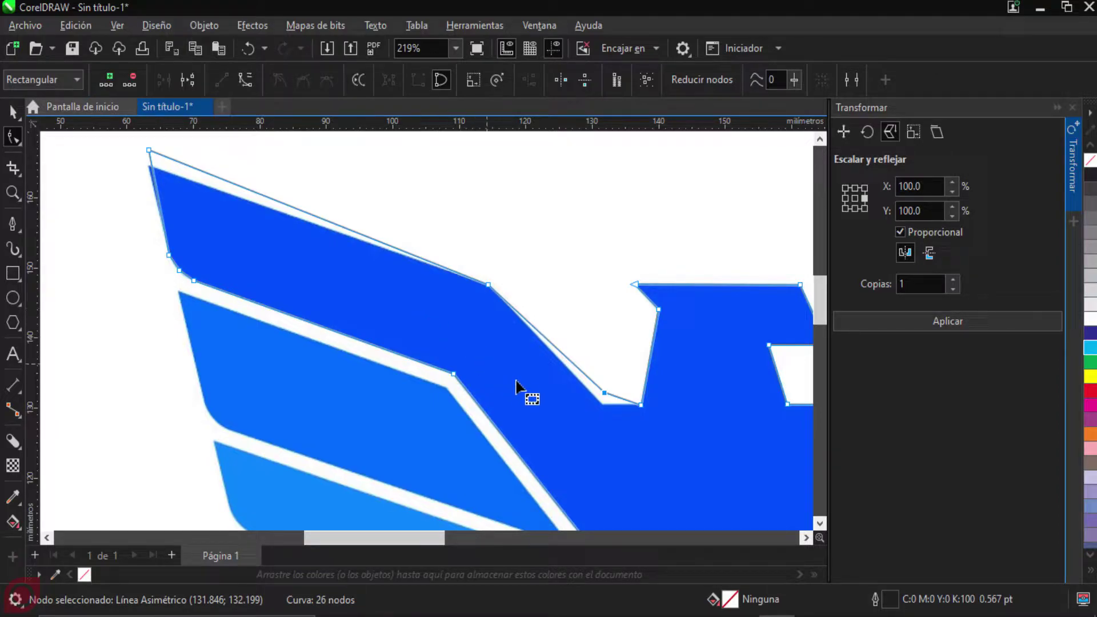
Step: Move the displaced node at the base of the notch back down onto the image's corner, by about 1.8 mm
scroll(540, 394, "up", 2)
left_click_drag(550, 390, 483, 403)
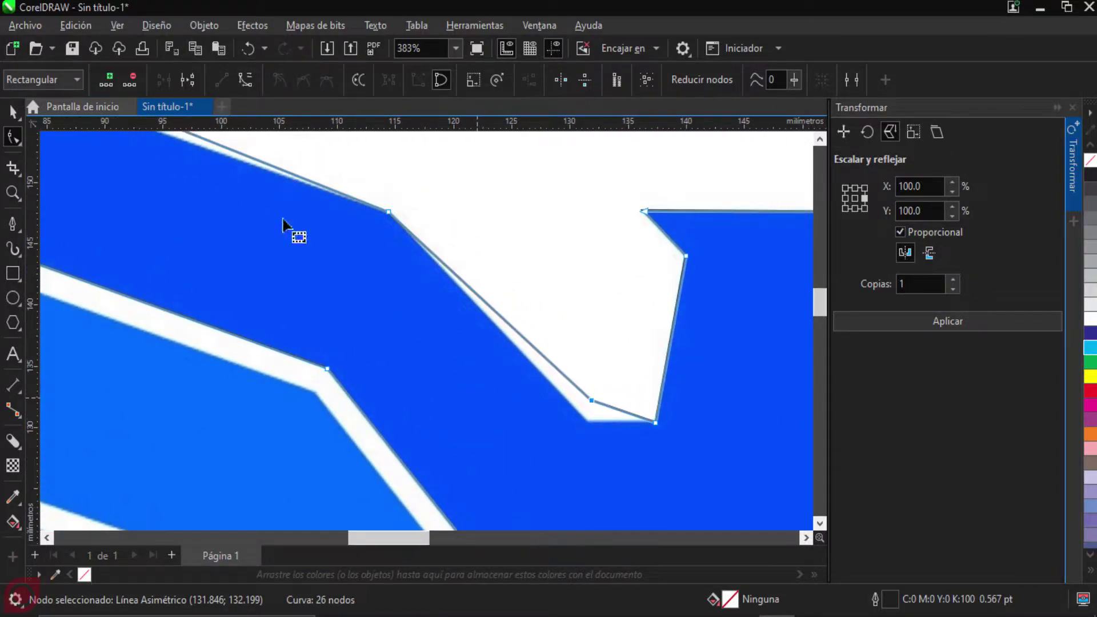
scroll(541, 421, "up", 4)
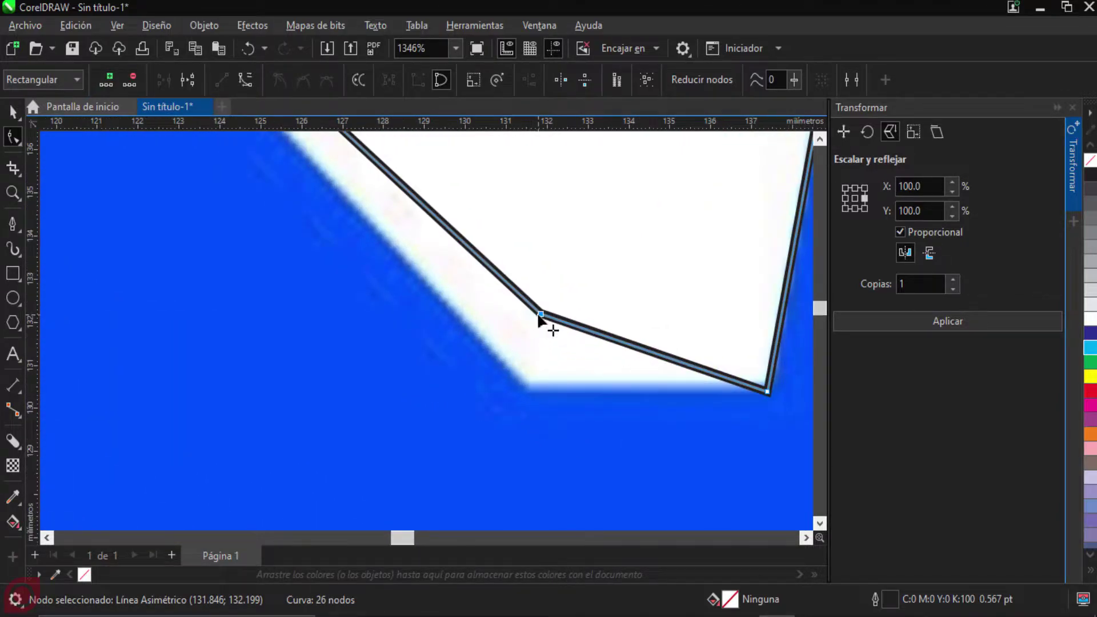
left_click_drag(538, 316, 531, 400)
Step: Move the outline's left wing tip node straight down by about 2.2 mm onto the image's wing tip
scroll(447, 379, "down", 5)
scroll(365, 299, "up", 5)
scroll(318, 326, "up", 1)
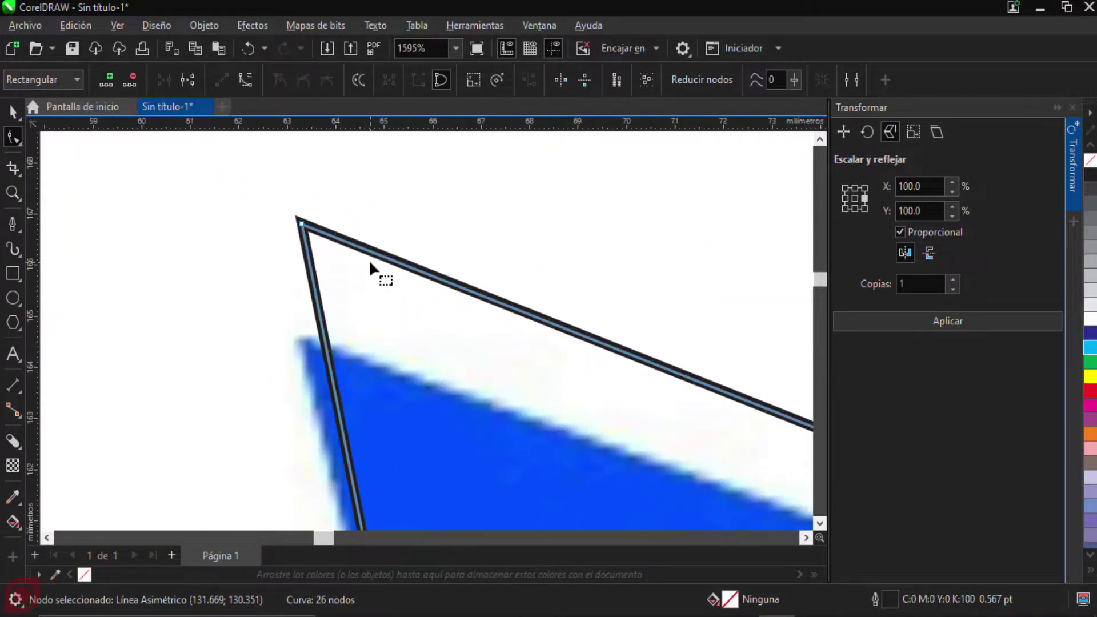
left_click(301, 223)
left_click_drag(301, 226, 303, 337)
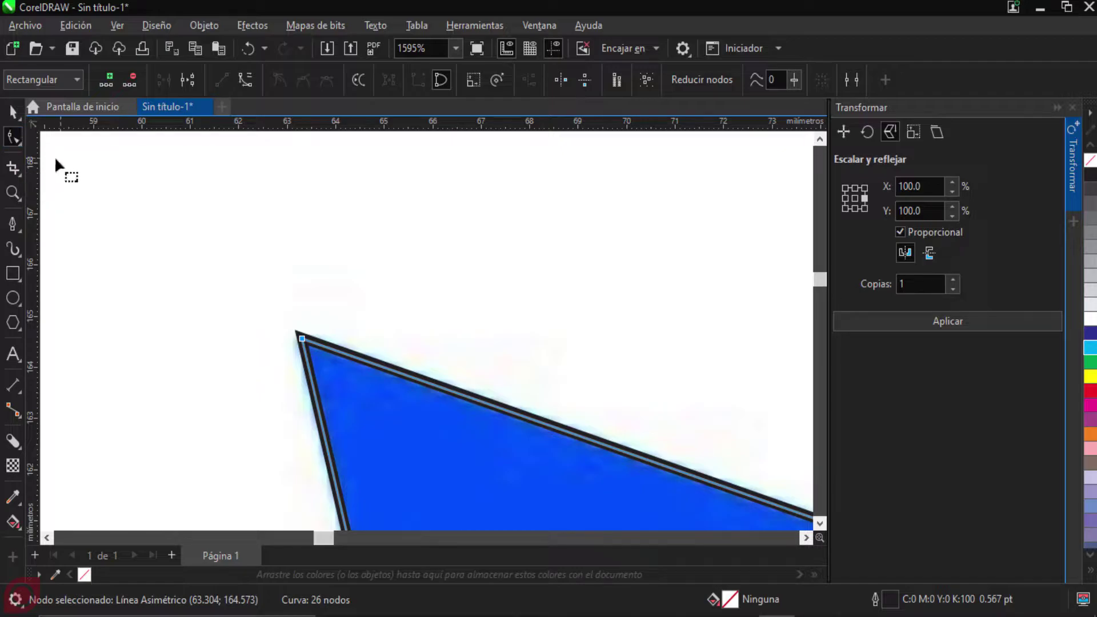
Step: Try moving the middle node of the upper left feather's rounded corner outward twice, and undo each move
scroll(367, 276, "down", 2)
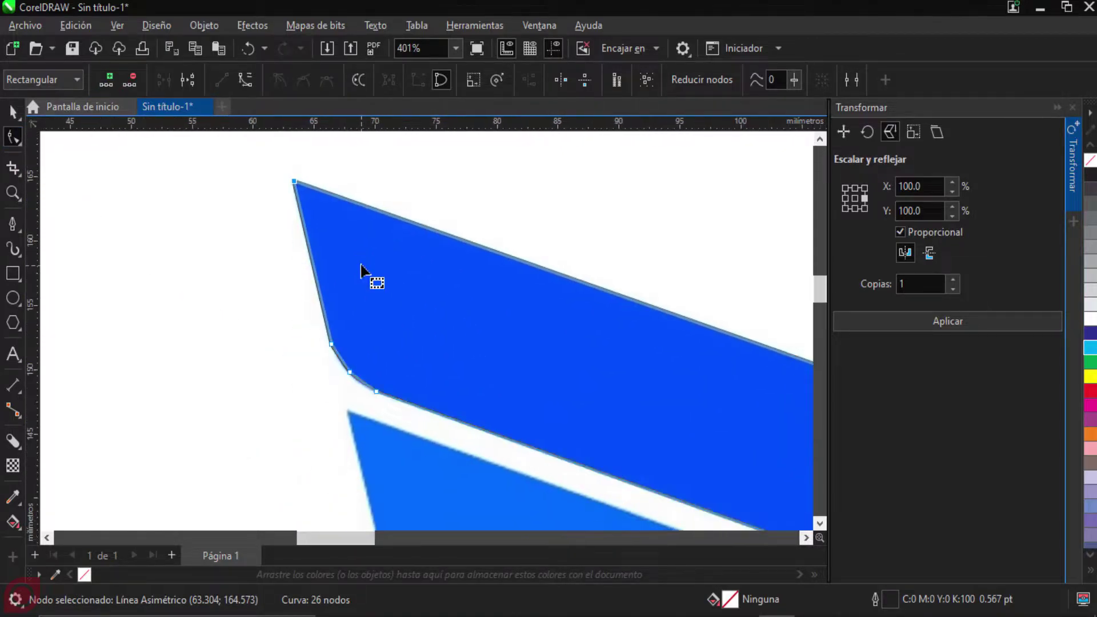
scroll(348, 369, "up", 2)
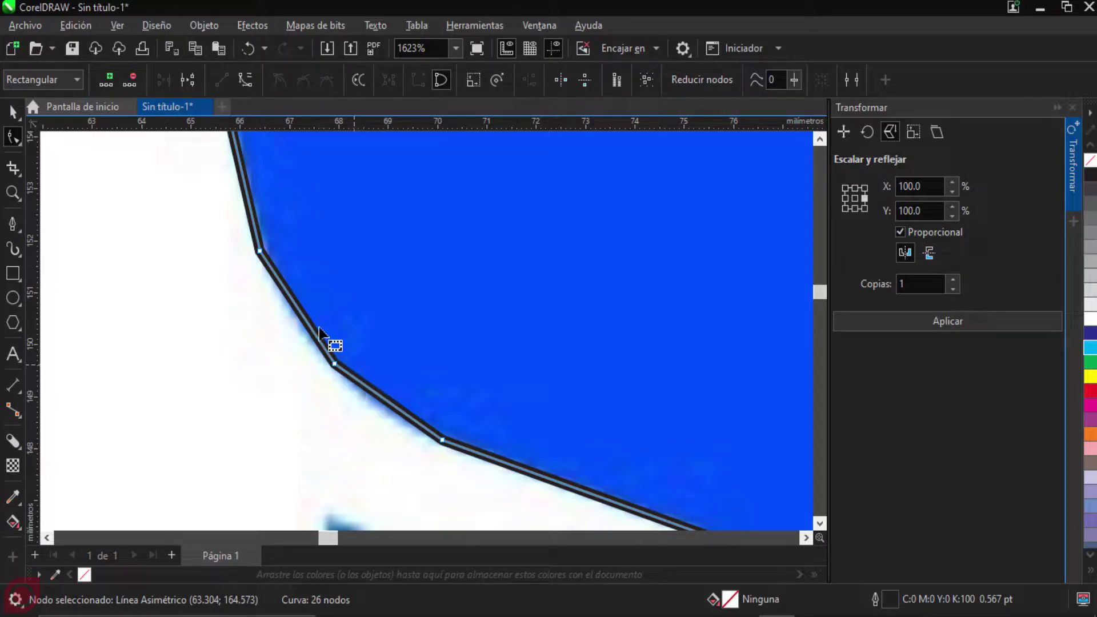
scroll(331, 360, "up", 1)
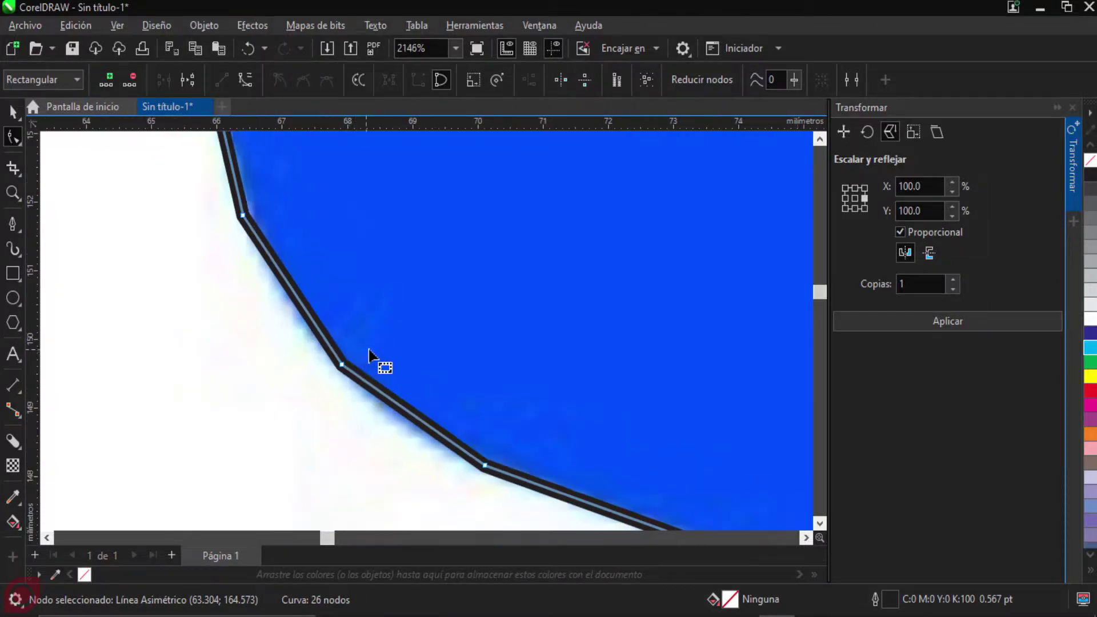
scroll(412, 355, "left", 2)
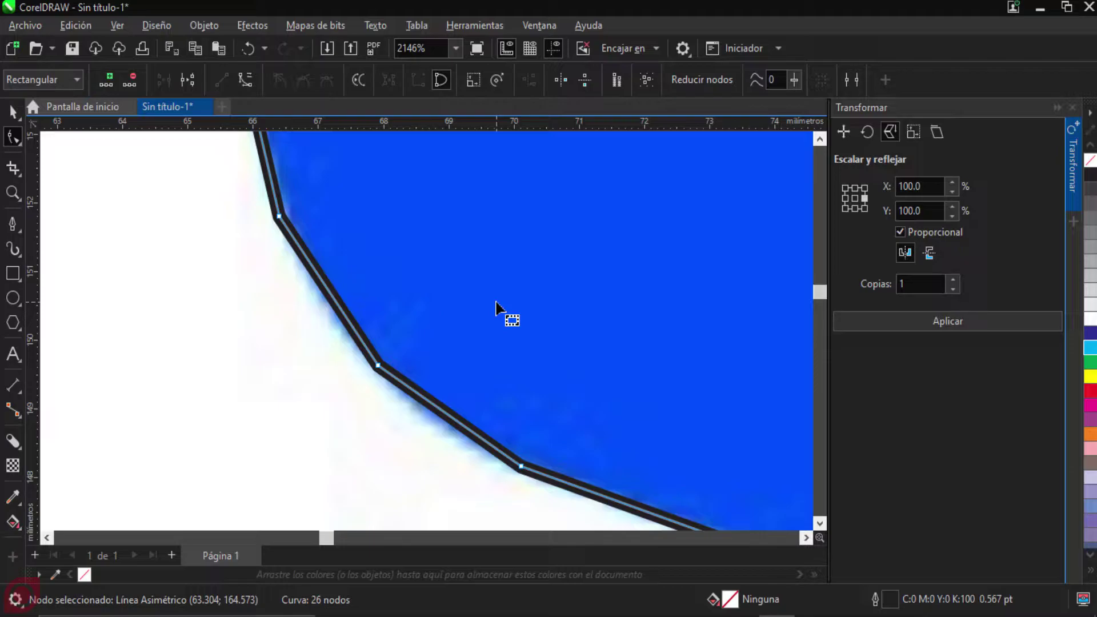
scroll(495, 303, "down", 1)
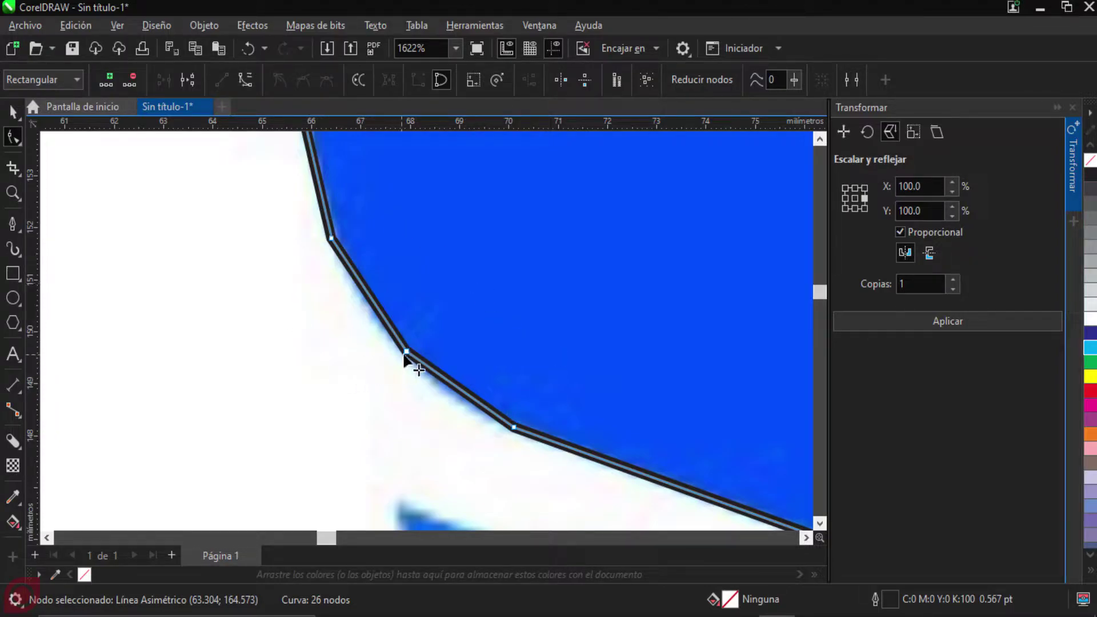
left_click_drag(410, 355, 310, 467)
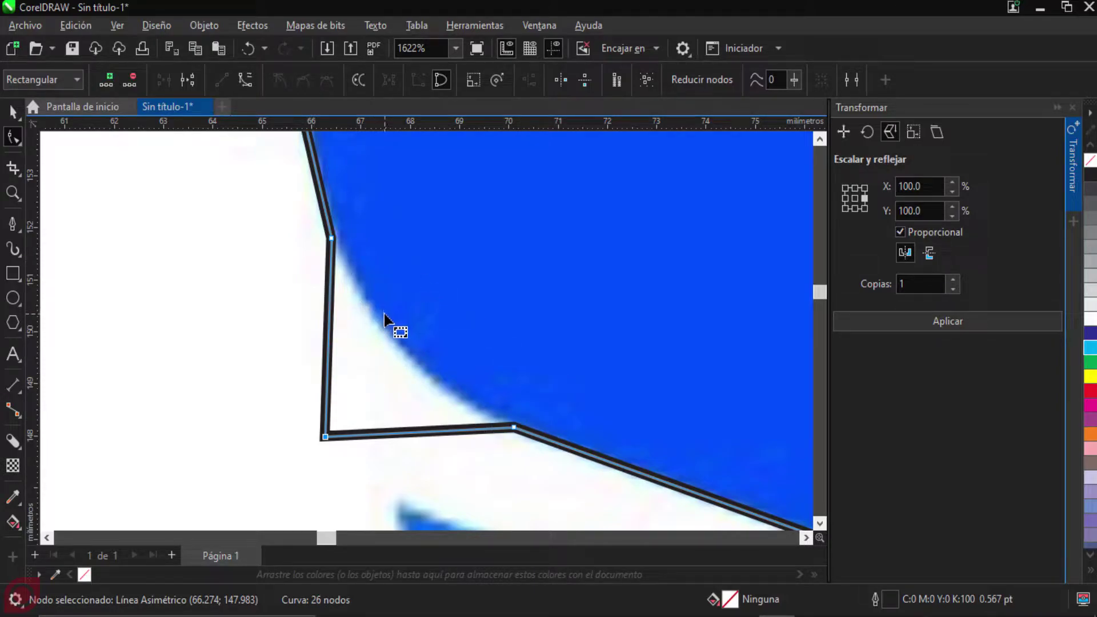
key("ctrl+z")
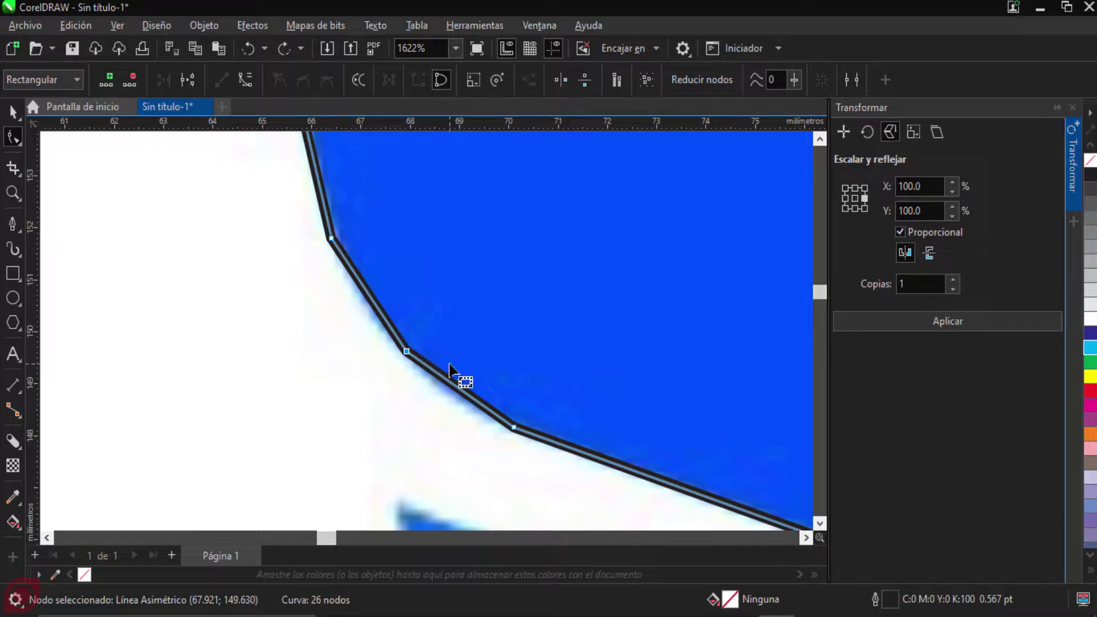
left_click_drag(403, 351, 244, 445)
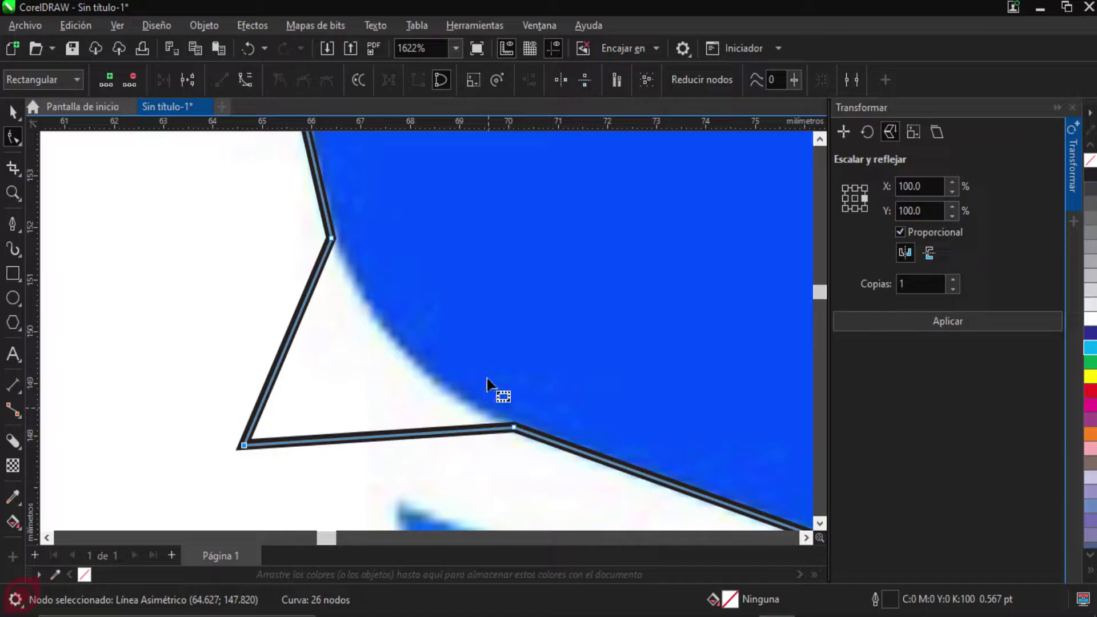
key("ctrl+z")
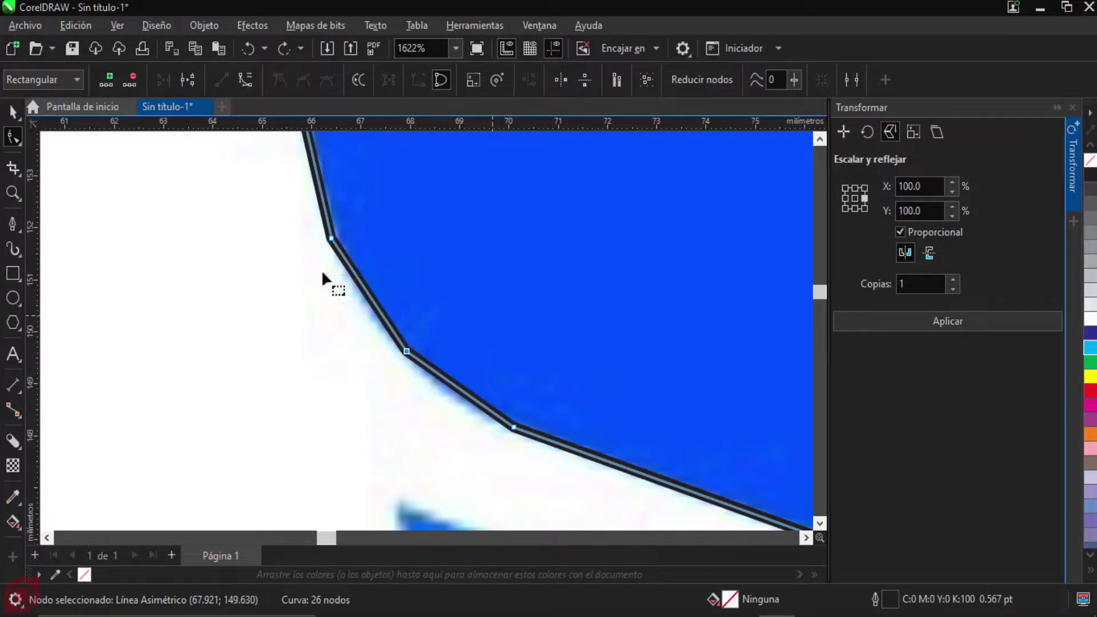
Step: Convert the line segments at the three rounded-corner nodes to curves and make the middle node symmetrical
left_click_drag(291, 240, 563, 476)
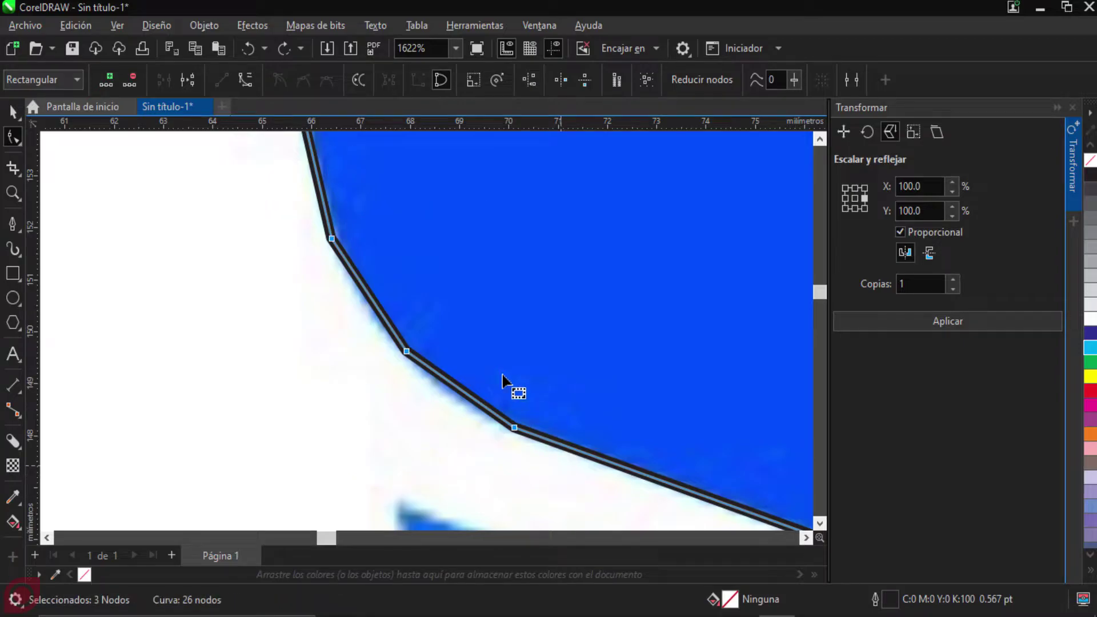
left_click(269, 201)
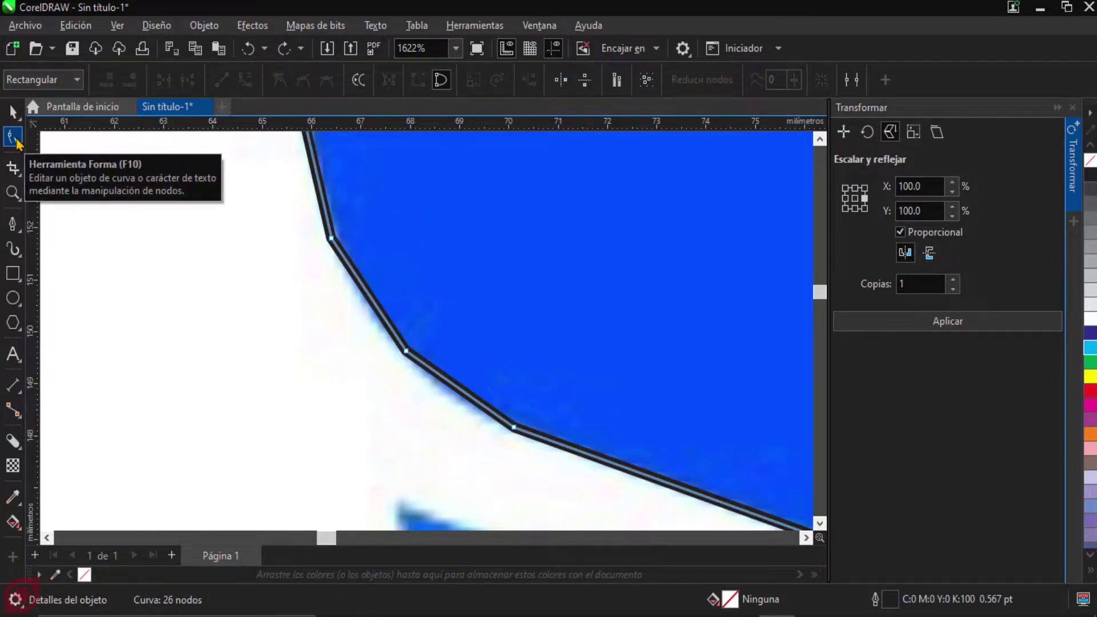
left_click_drag(269, 218, 571, 489)
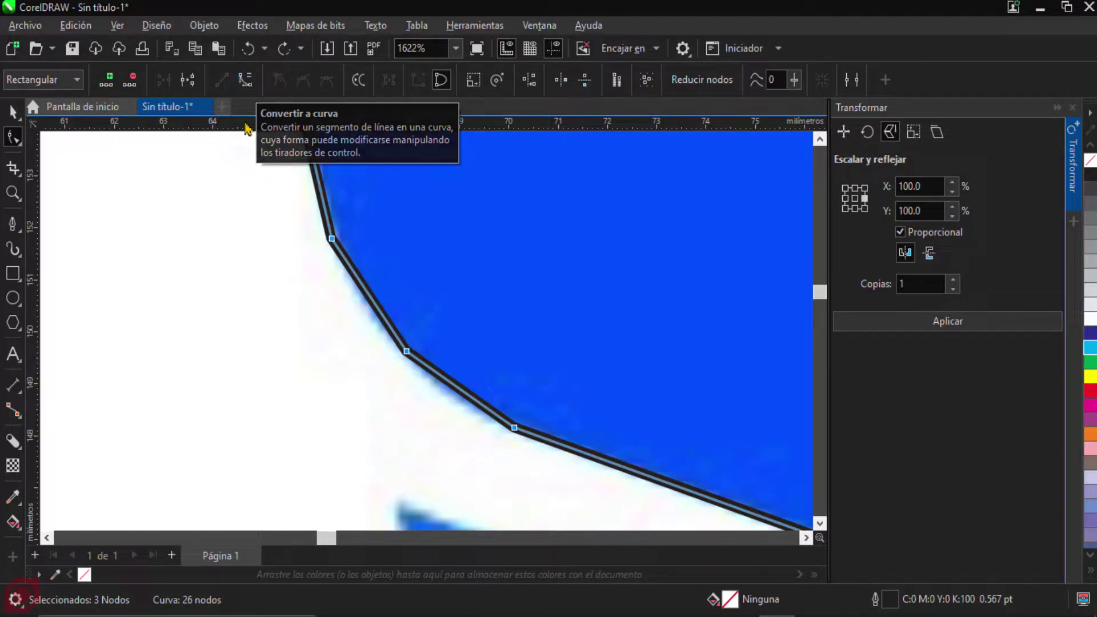
left_click(246, 81)
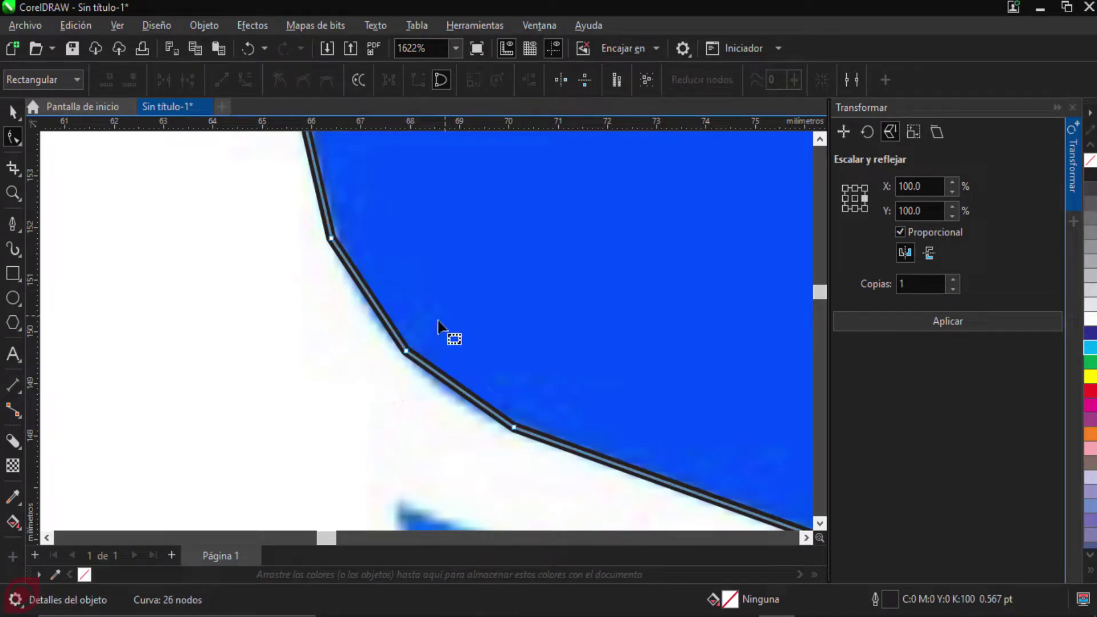
left_click(406, 351)
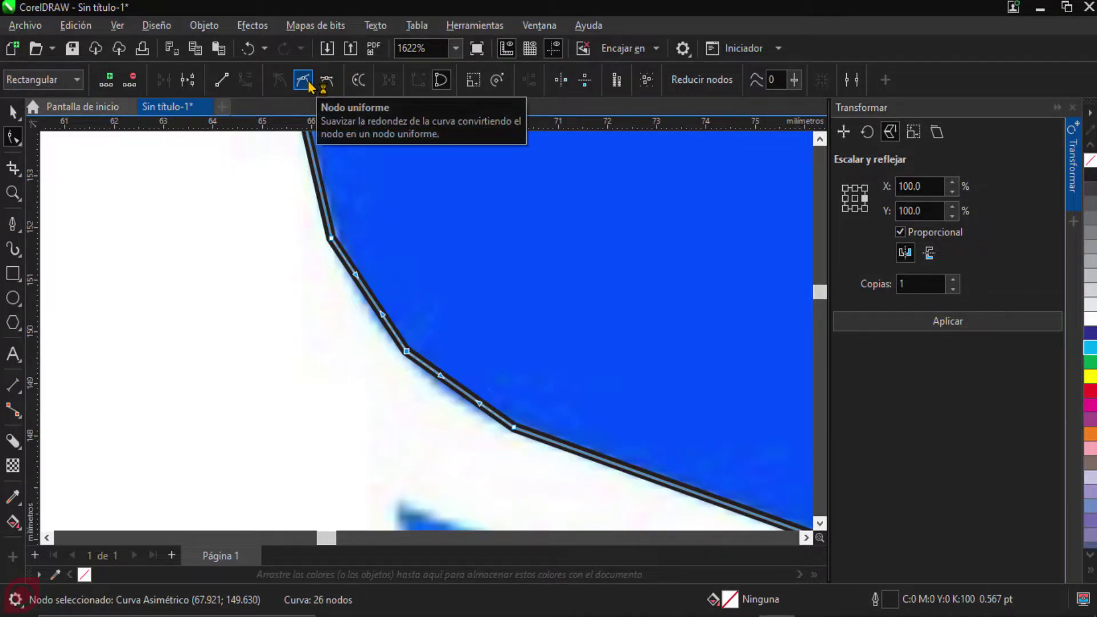
left_click(326, 81)
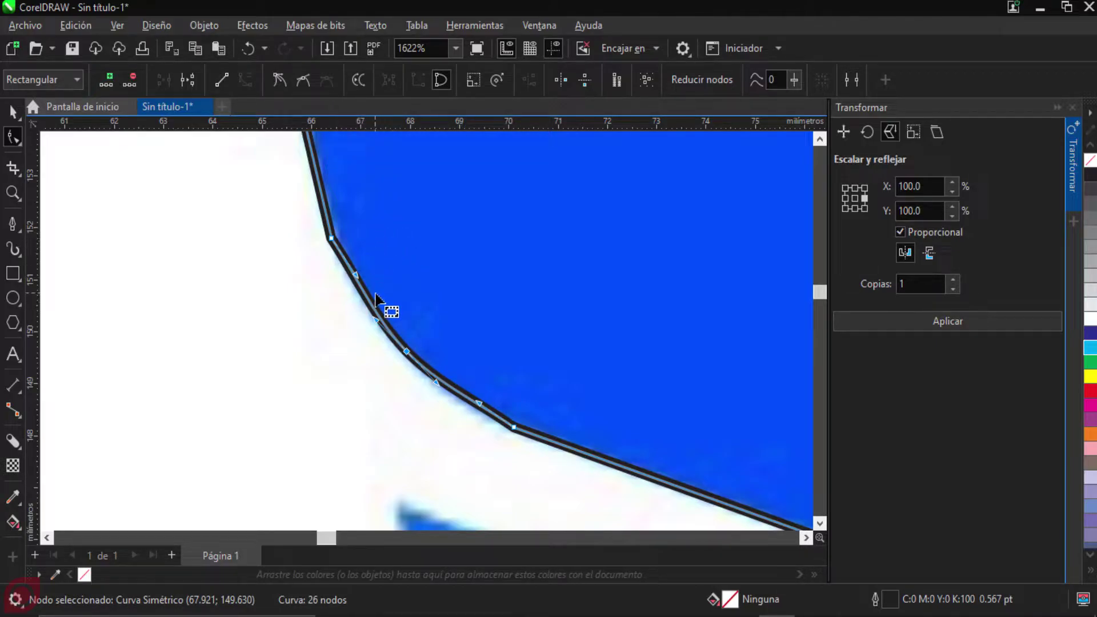
Step: Bend the curve segments on both sides of the middle node outward to follow the feather's rounded blue edge
scroll(387, 311, "up", 1)
left_click_drag(448, 303, 473, 286)
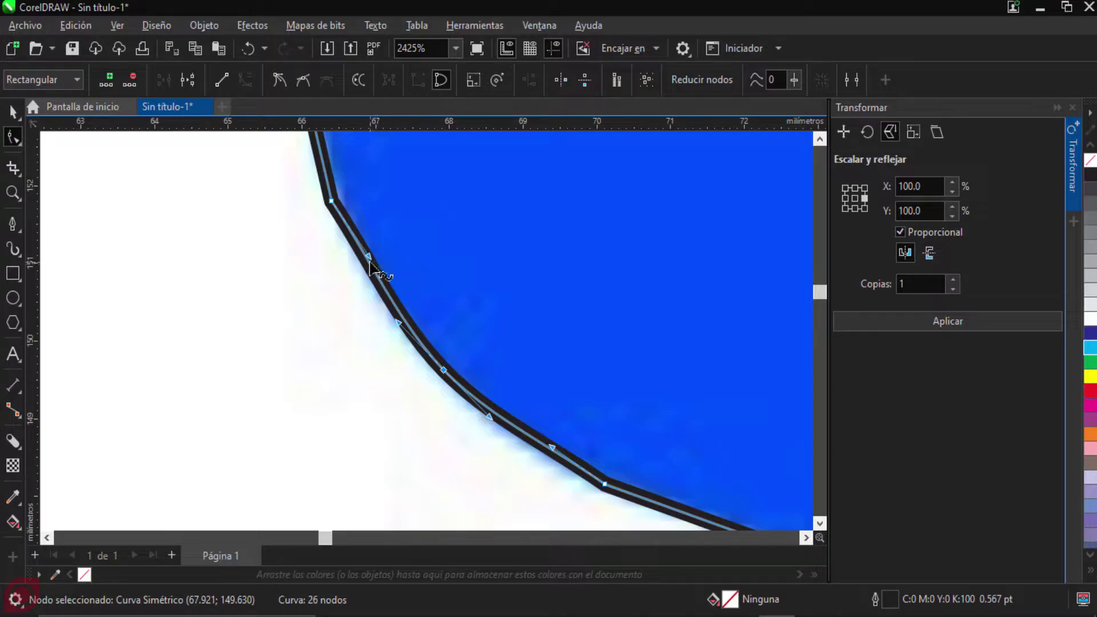
left_click_drag(370, 265, 360, 283)
scroll(466, 366, "down", 1)
left_click_drag(590, 369, 540, 448)
mouse_move(521, 392)
left_mouse_down()
mouse_move(512, 409)
mouse_move(510, 396)
left_mouse_up()
scroll(490, 377, "down", 1)
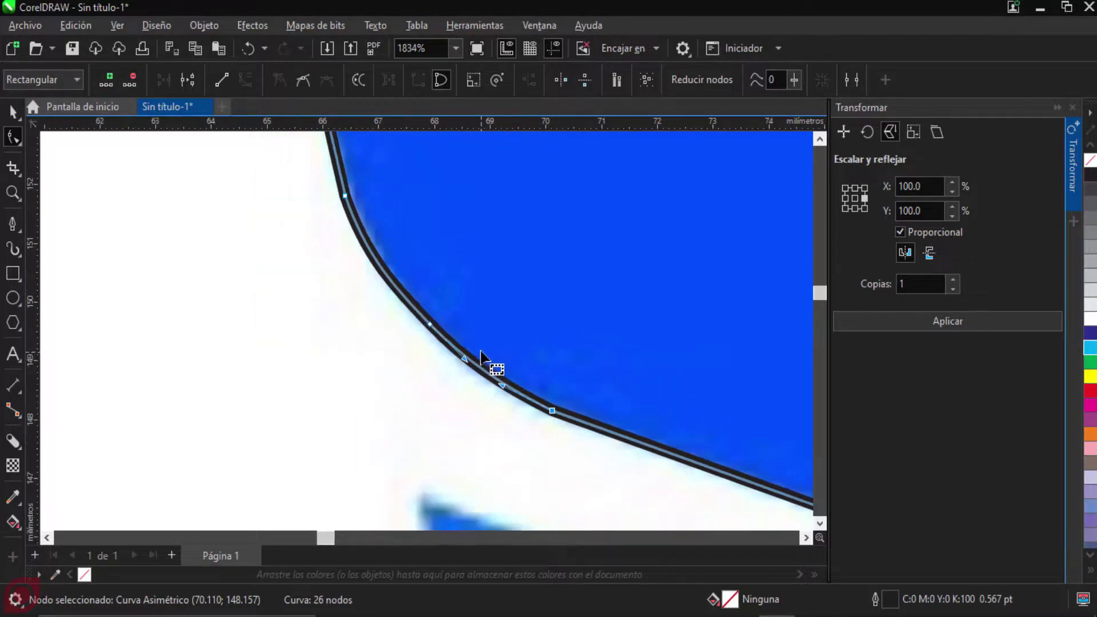
Step: Try deleting the middle node of the feather's rounded corner, and undo the deletion
left_click_drag(500, 312, 387, 364)
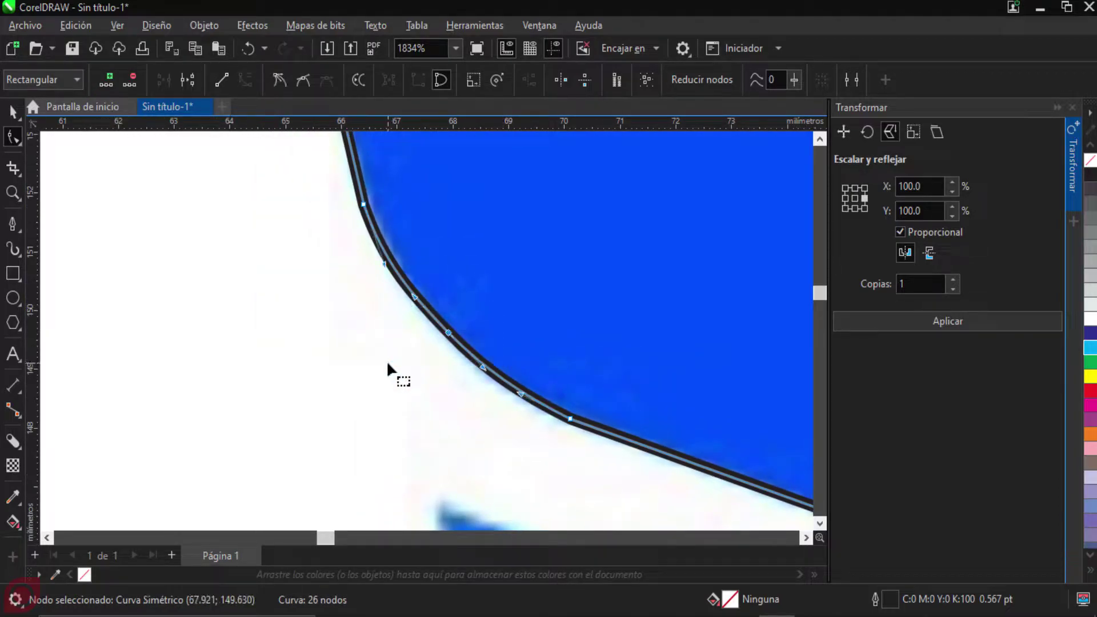
key("Delete")
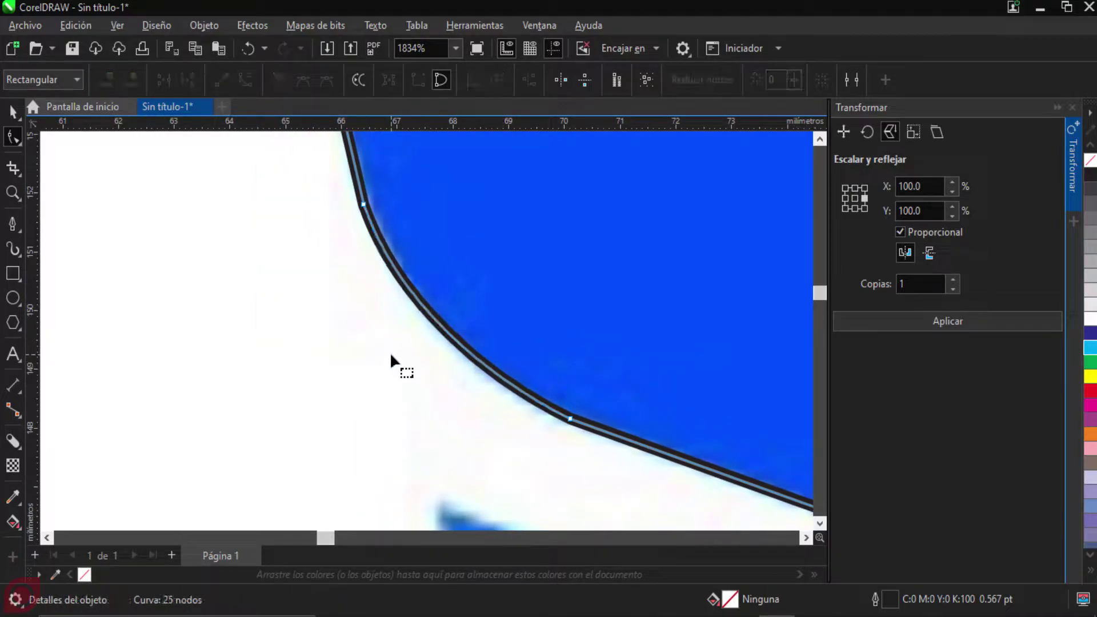
key("ctrl+z")
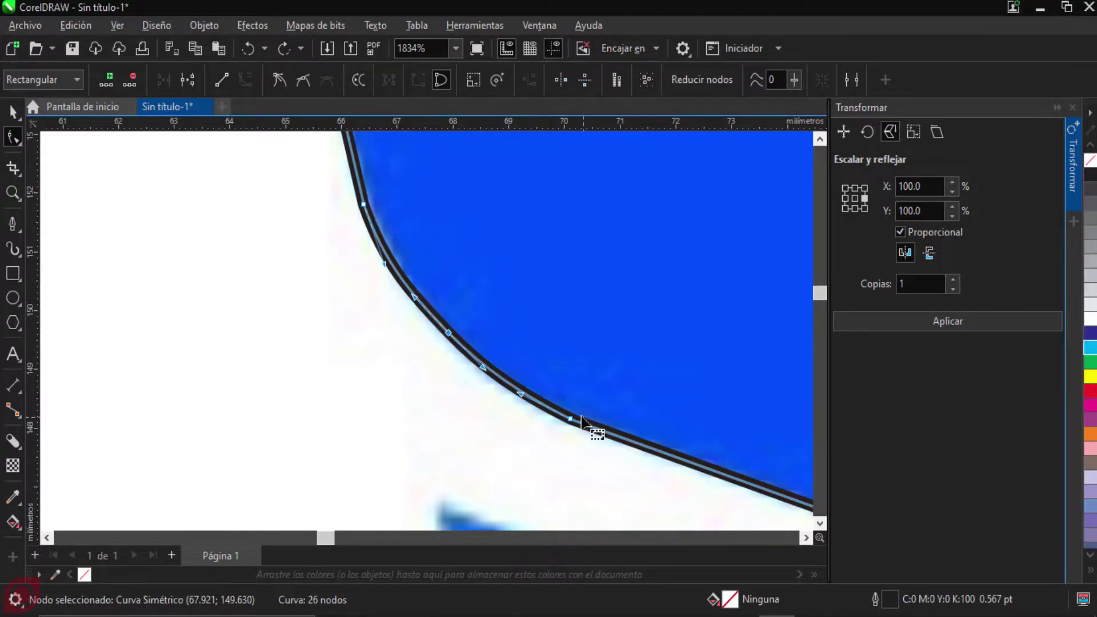
Step: Check the control handles of the rounded corner's nodes and delete its middle node, leaving one curve between the end nodes
left_click_drag(321, 186, 408, 223)
left_click_drag(609, 368, 549, 449)
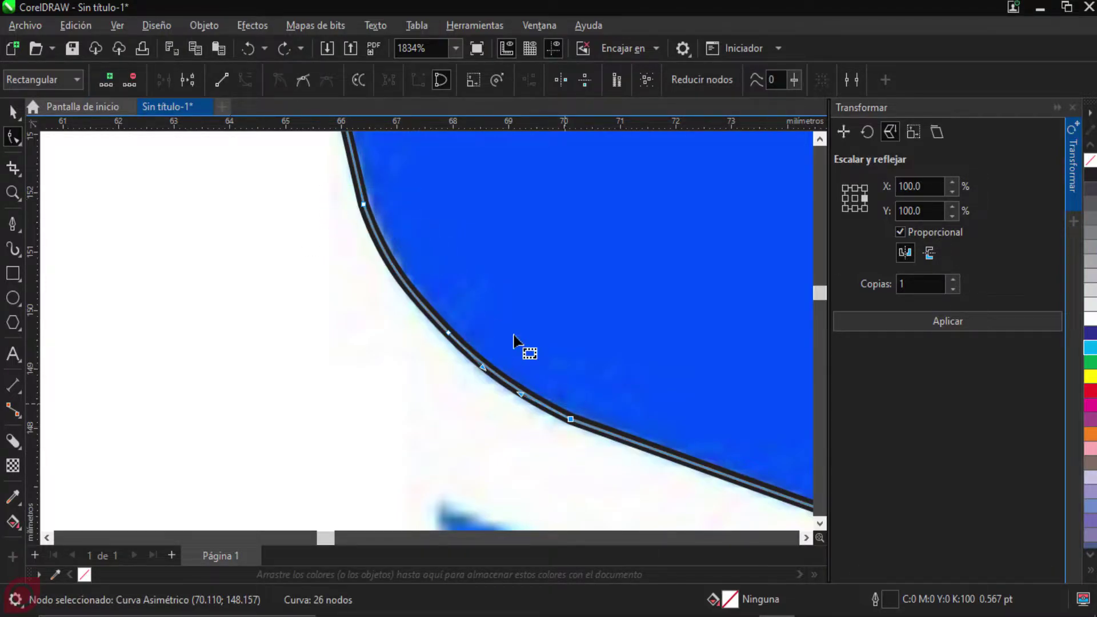
left_click(441, 401)
left_click_drag(403, 355, 387, 375)
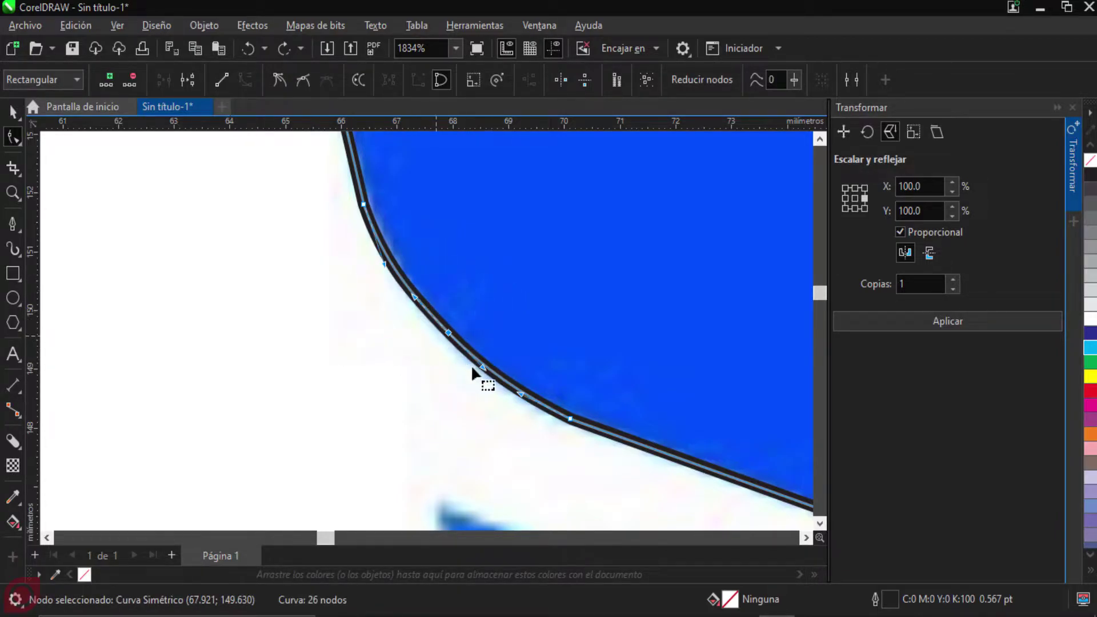
left_click(466, 396)
left_click_drag(458, 345, 416, 286)
key("Delete")
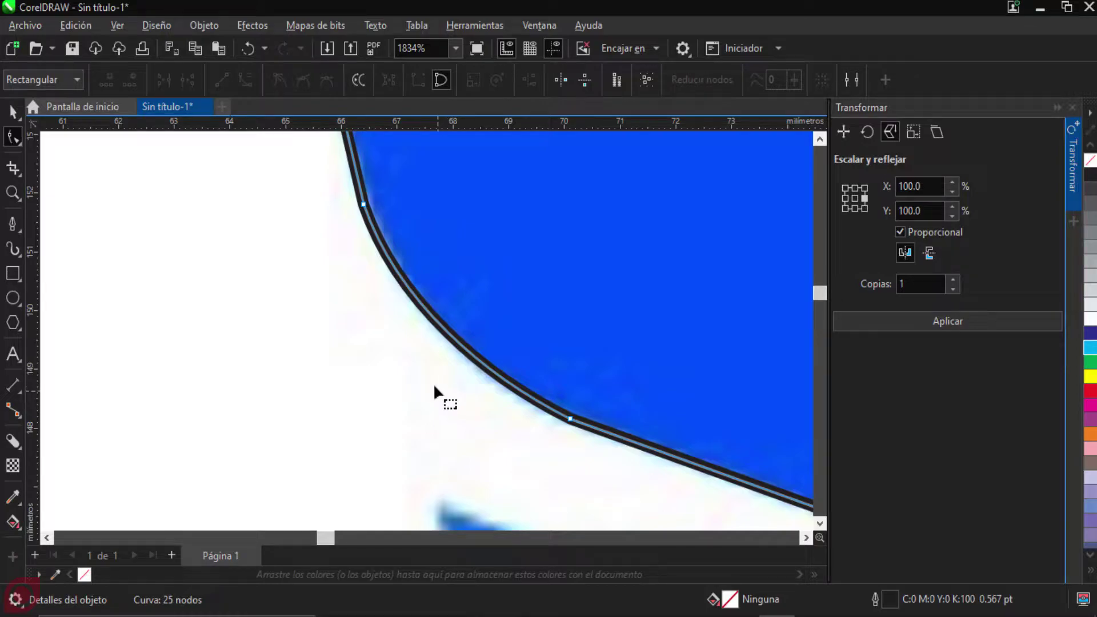
Step: Adjust the control handles of both end nodes so the rounded corner's curve follows the blue edge
left_click_drag(416, 196, 318, 247)
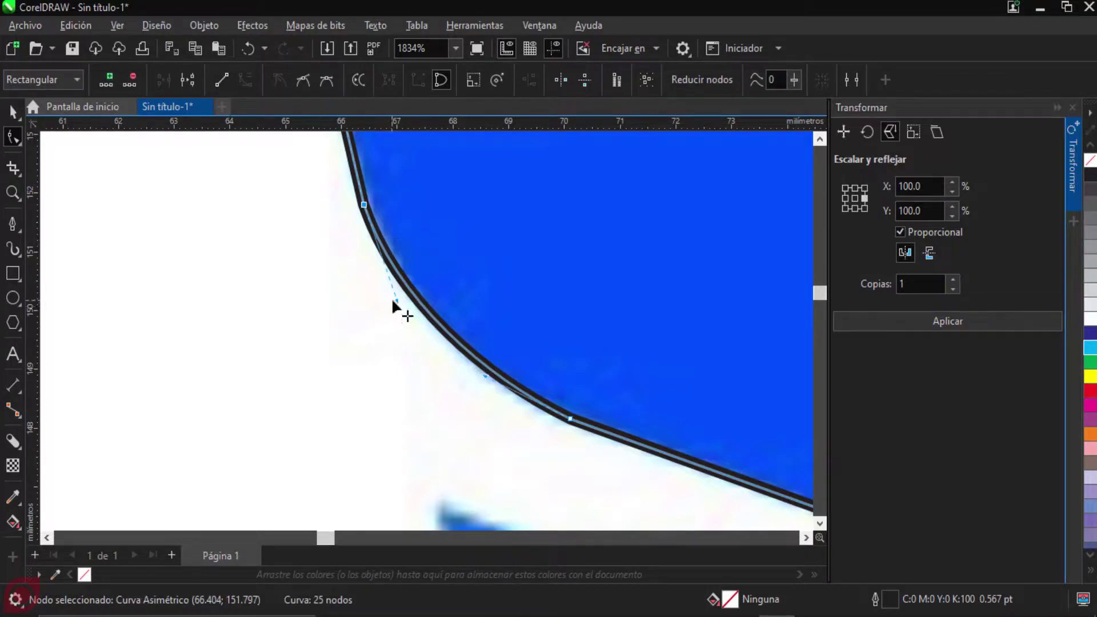
left_click_drag(397, 300, 416, 338)
left_click_drag(487, 378, 475, 373)
mouse_move(413, 337)
left_mouse_down()
mouse_move(372, 249)
mouse_move(383, 289)
mouse_move(409, 319)
left_mouse_up()
left_click_drag(473, 369, 464, 365)
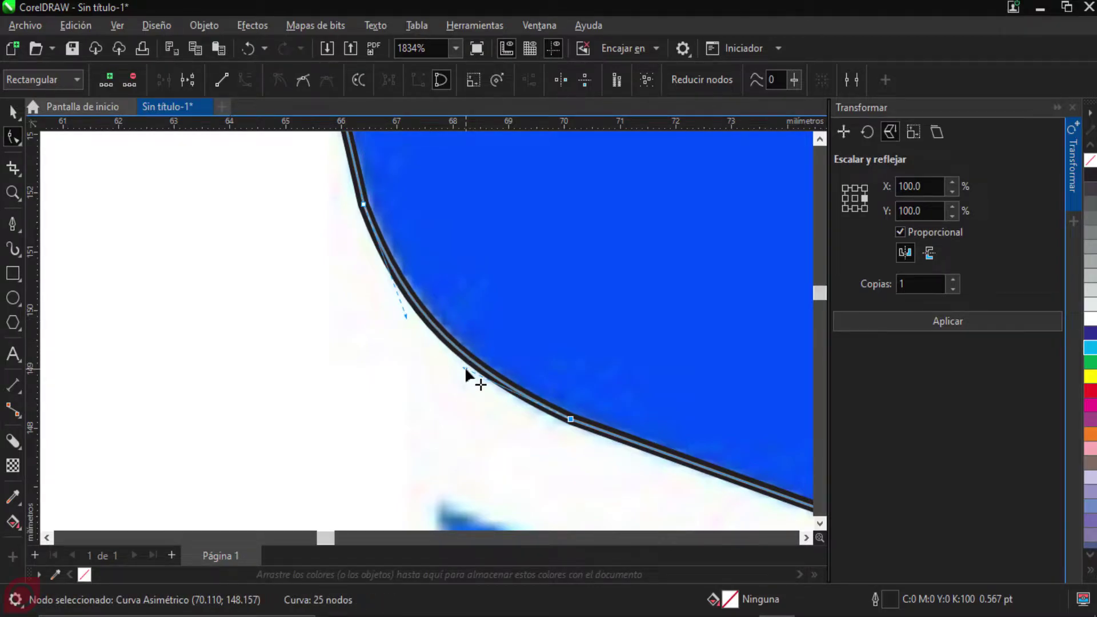
left_click(520, 329)
Step: Move the upper end node of the rounded corner about 0.2 mm to the right
scroll(519, 325, "down", 2)
scroll(403, 251, "up", 2)
left_click(440, 258)
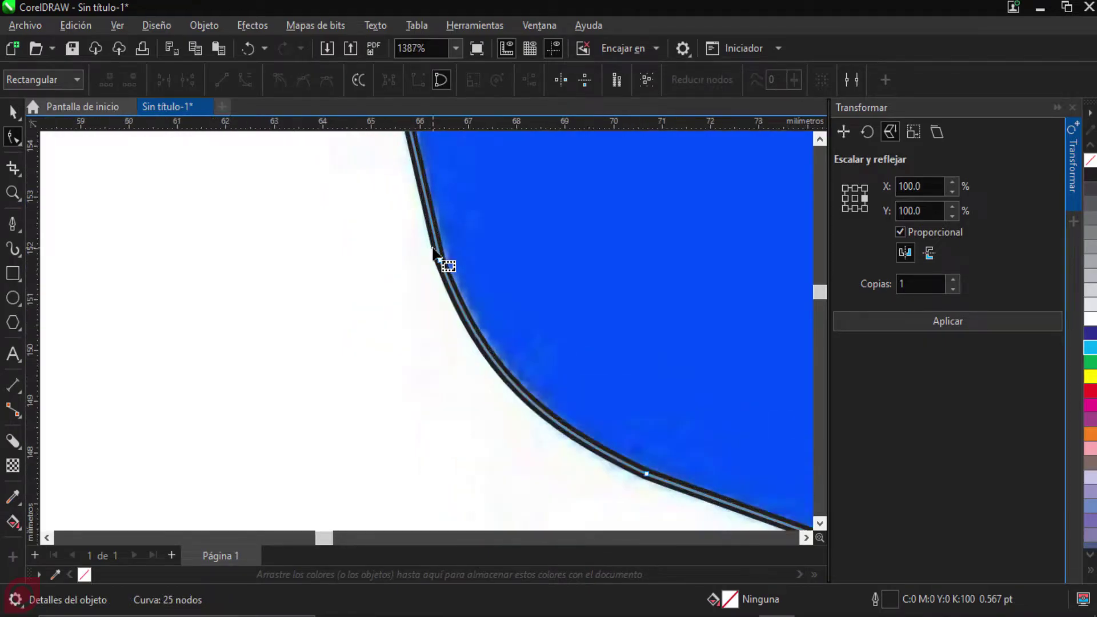
scroll(458, 268, "up", 1)
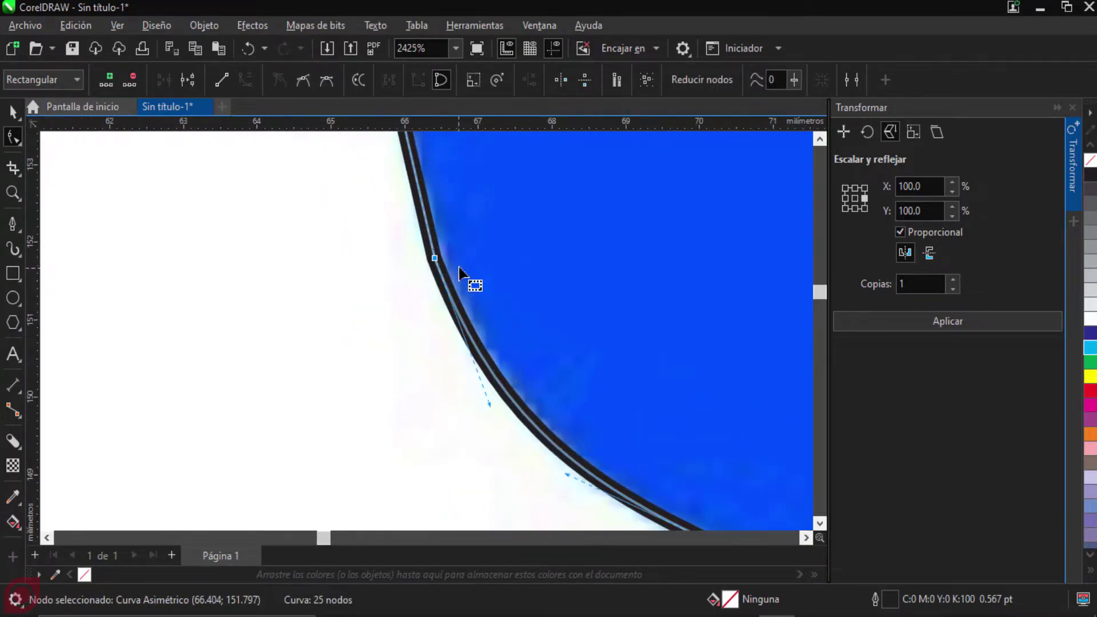
key("Right")
key("Left")
mouse_move(435, 258)
left_mouse_down()
mouse_move(399, 260)
mouse_move(448, 257)
left_mouse_up()
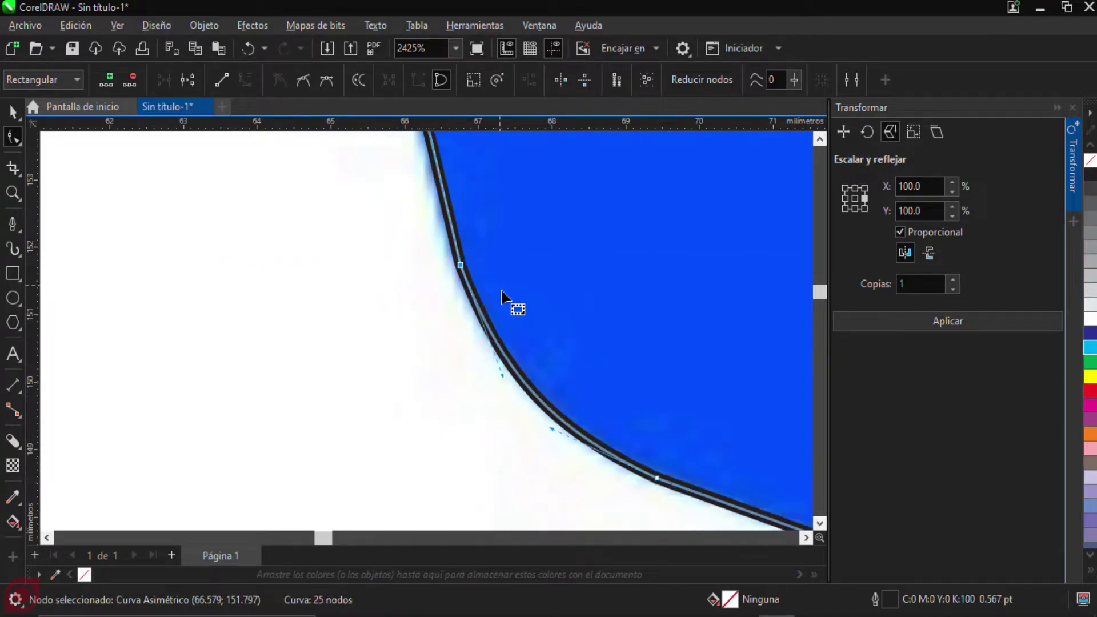
Step: Lengthen the lower end node's control handle slightly so the left wing tip's rounded corner follows the blue edge
scroll(526, 306, "down", 2)
scroll(526, 306, "right", 2)
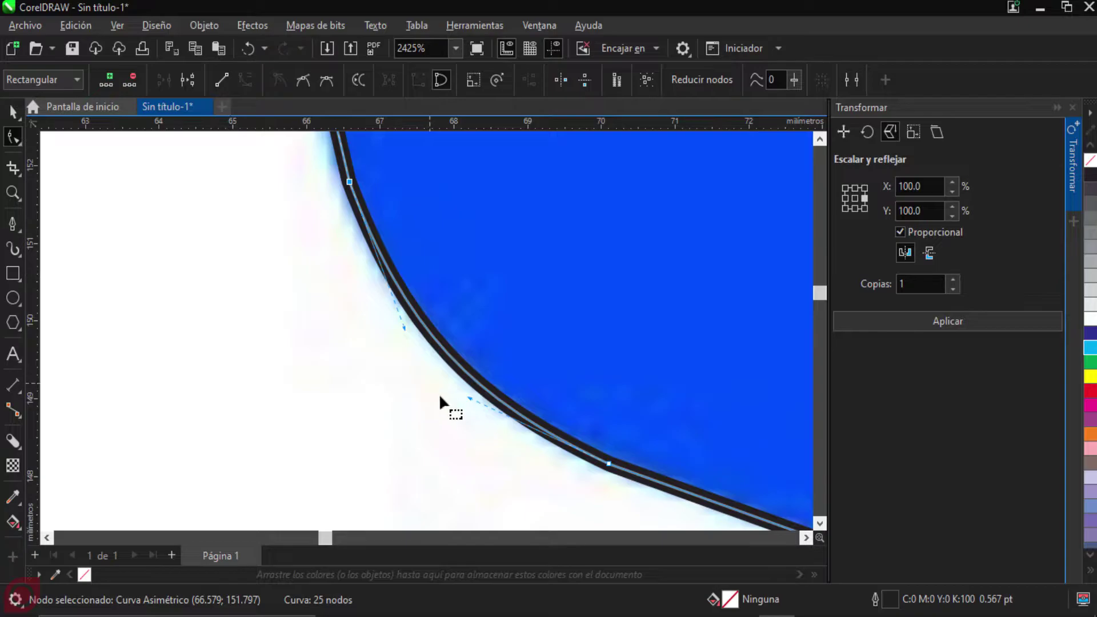
left_click_drag(469, 397, 465, 400)
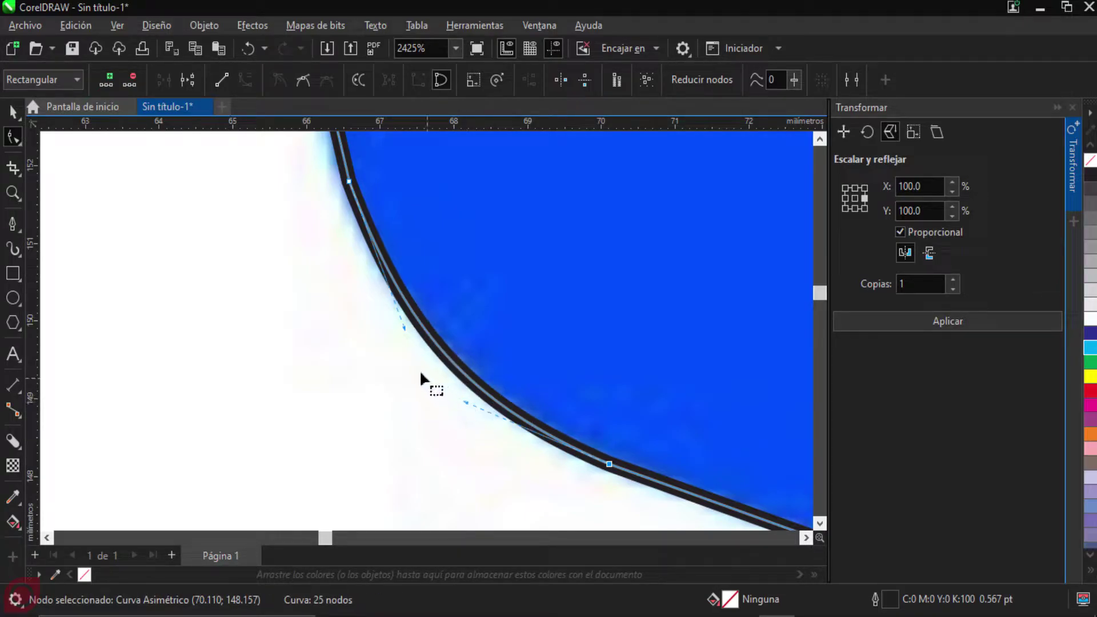
scroll(420, 371, "down", 3)
scroll(429, 371, "down", 3)
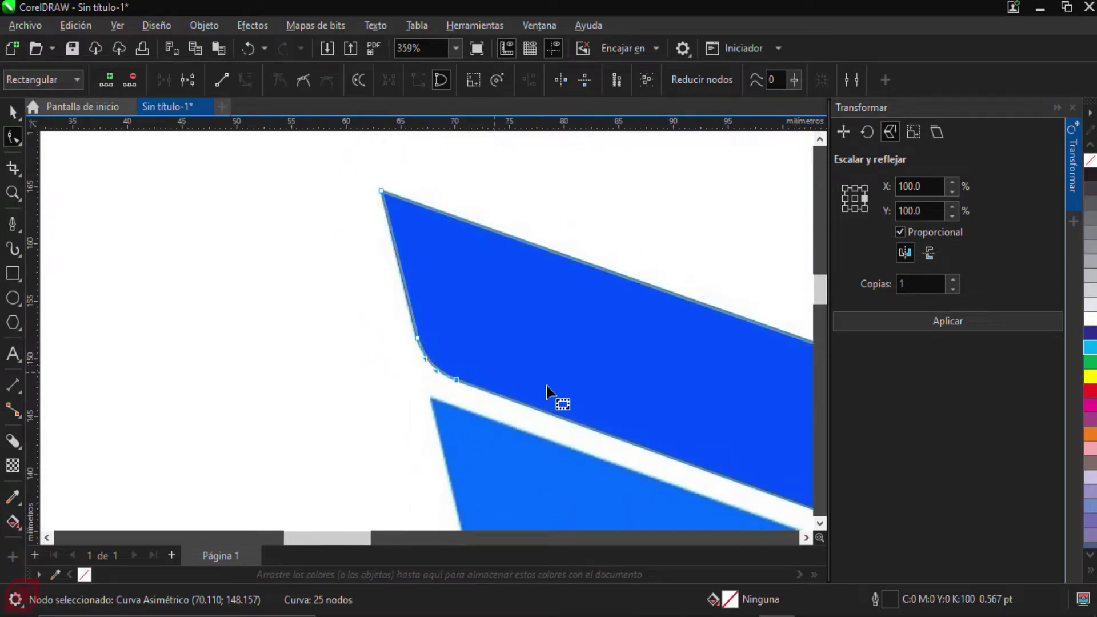
Step: Convert the segments at the right wing tip's rounded corner to curves and delete the middle of its three nodes
scroll(410, 346, "down", 1)
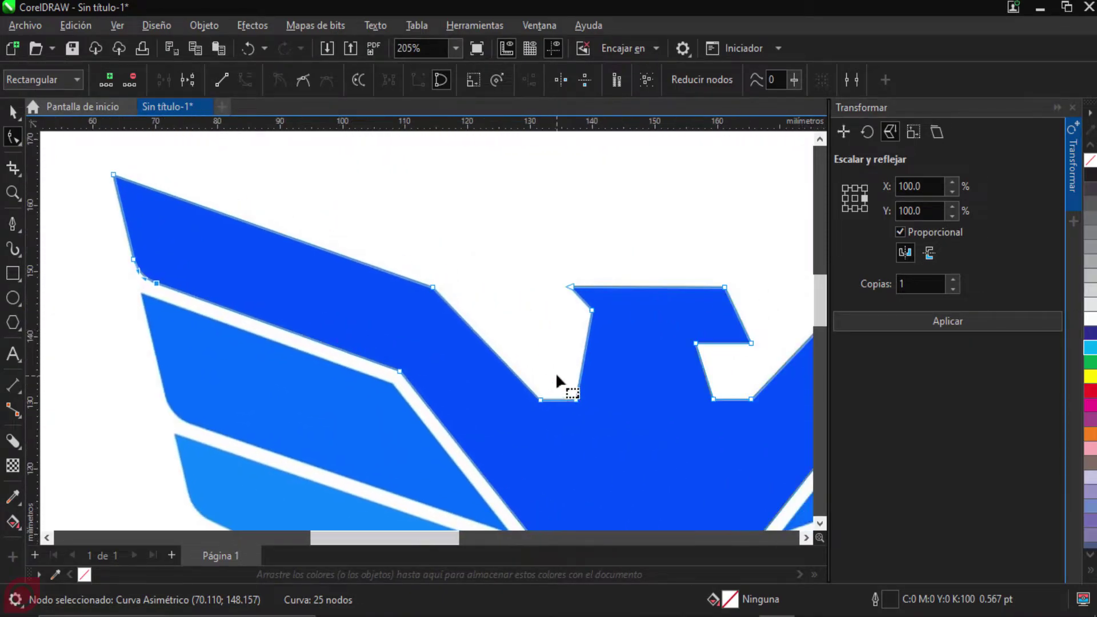
left_click_drag(558, 384, 321, 335)
scroll(569, 306, "up", 4)
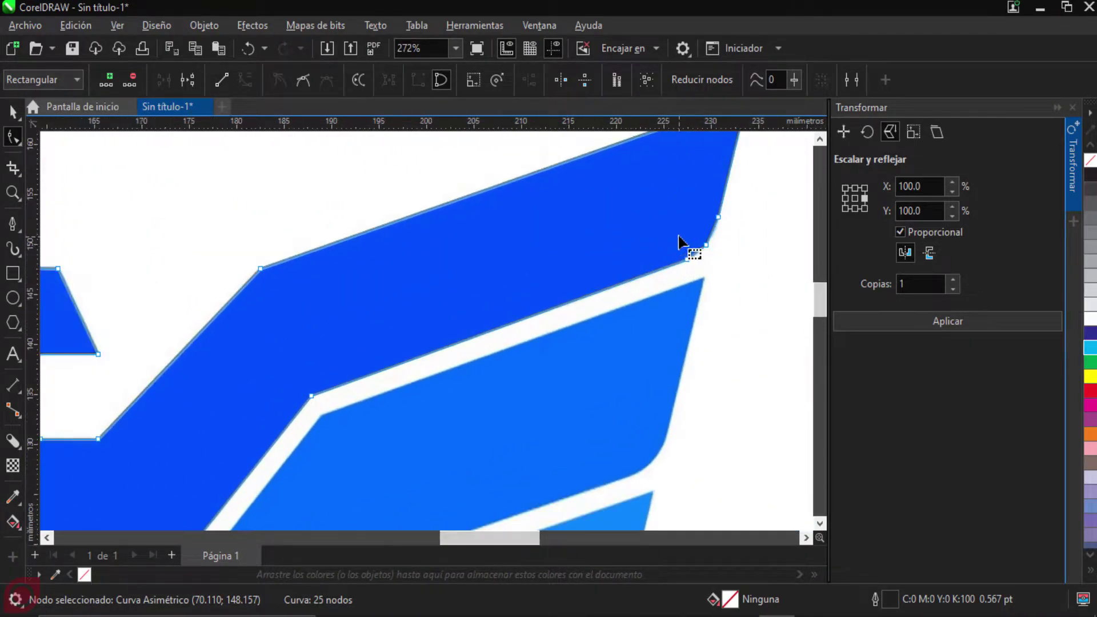
scroll(472, 293, "up", 2)
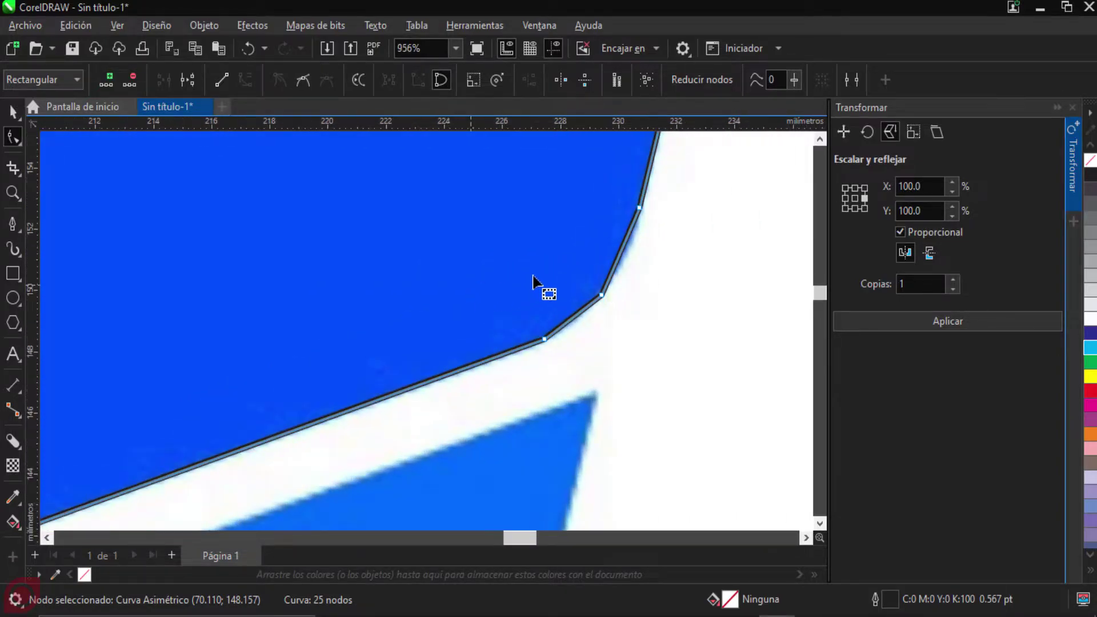
scroll(448, 311, "up", 1)
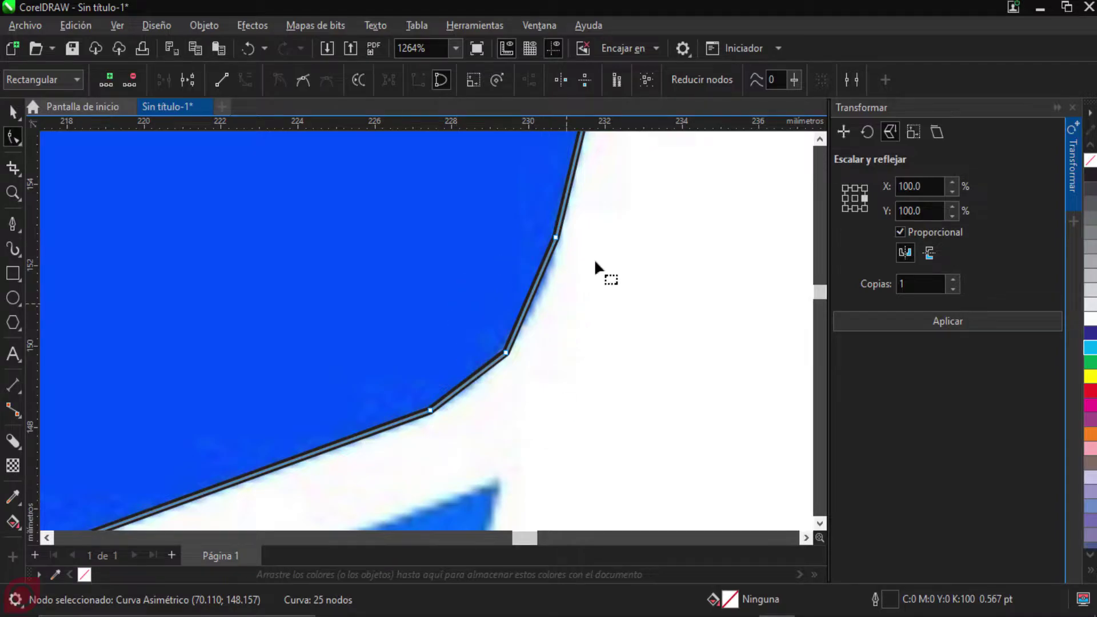
left_click_drag(604, 201, 414, 420)
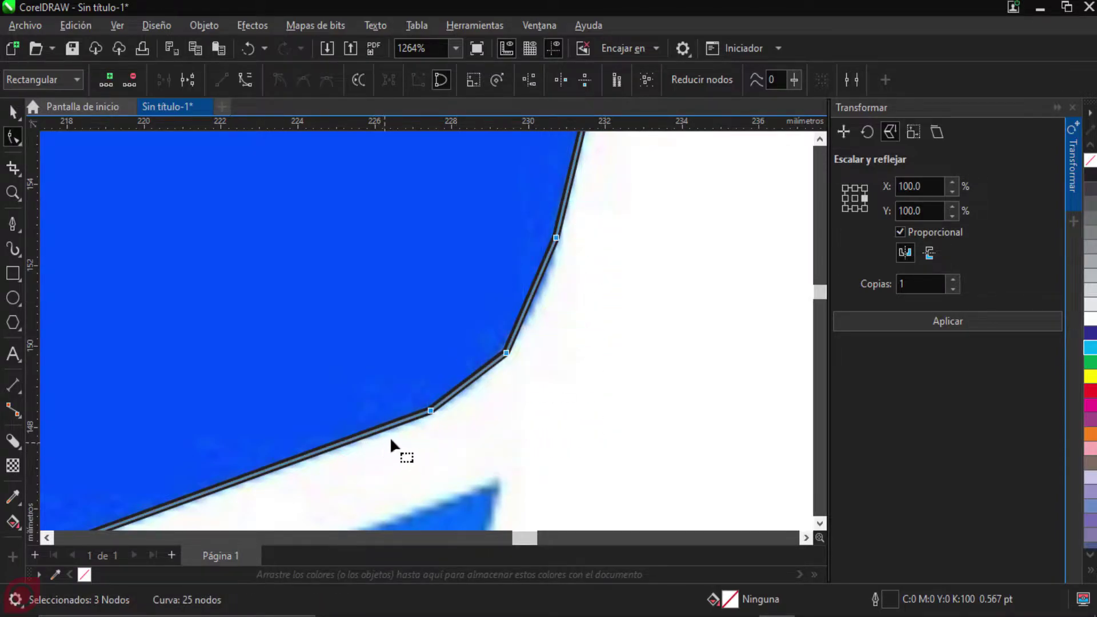
left_click_drag(612, 208, 368, 432)
left_click(245, 82)
left_click_drag(586, 308, 473, 391)
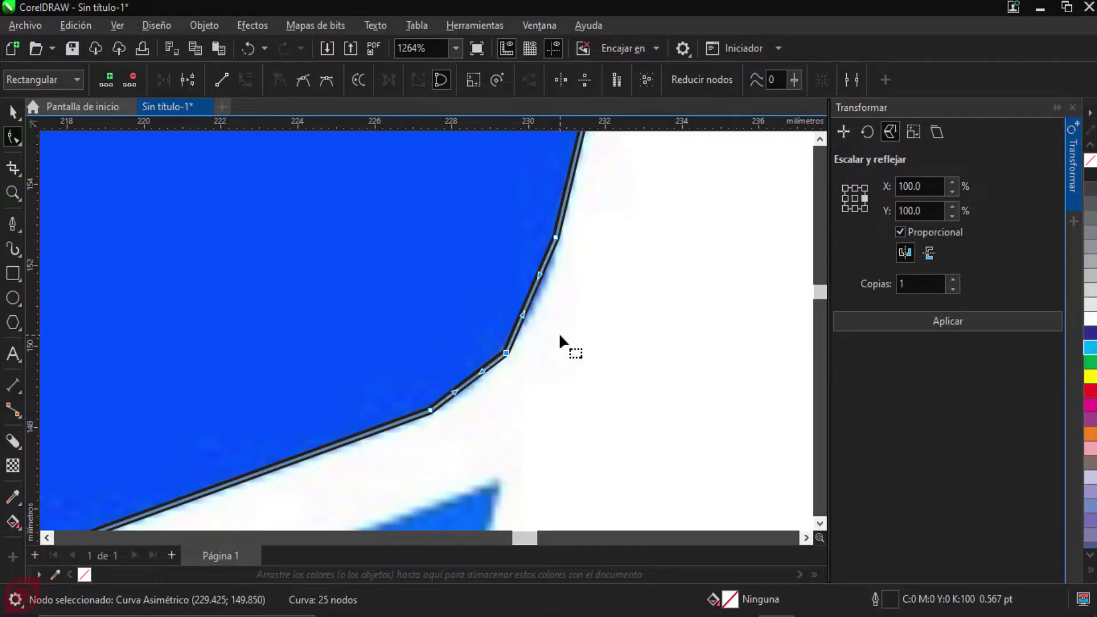
key("Delete")
Step: Adjust the control handles of both end nodes so the right wing tip's corner curve follows the blue edge
left_click_drag(575, 228, 526, 265)
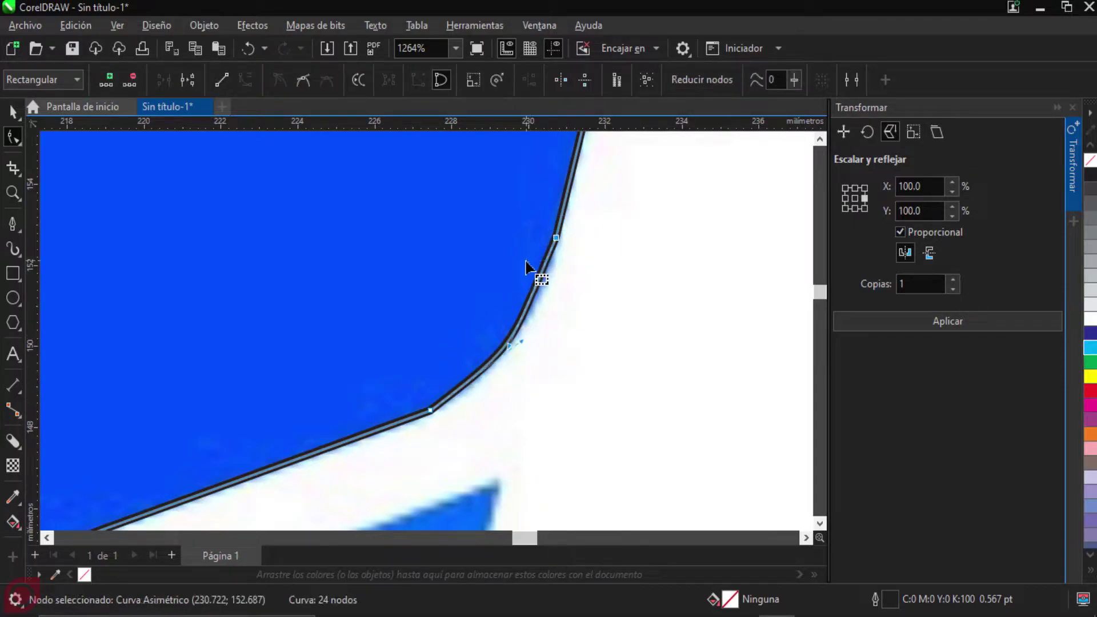
scroll(525, 265, "up", 2)
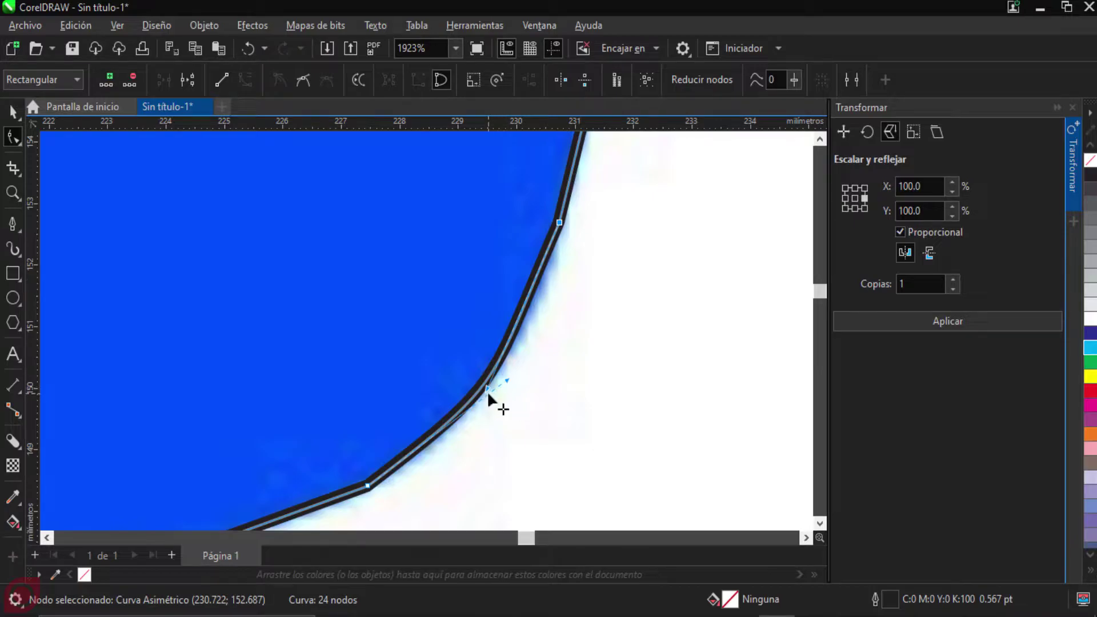
left_click_drag(486, 387, 534, 355)
scroll(533, 354, "down", 2)
scroll(522, 393, "down", 2)
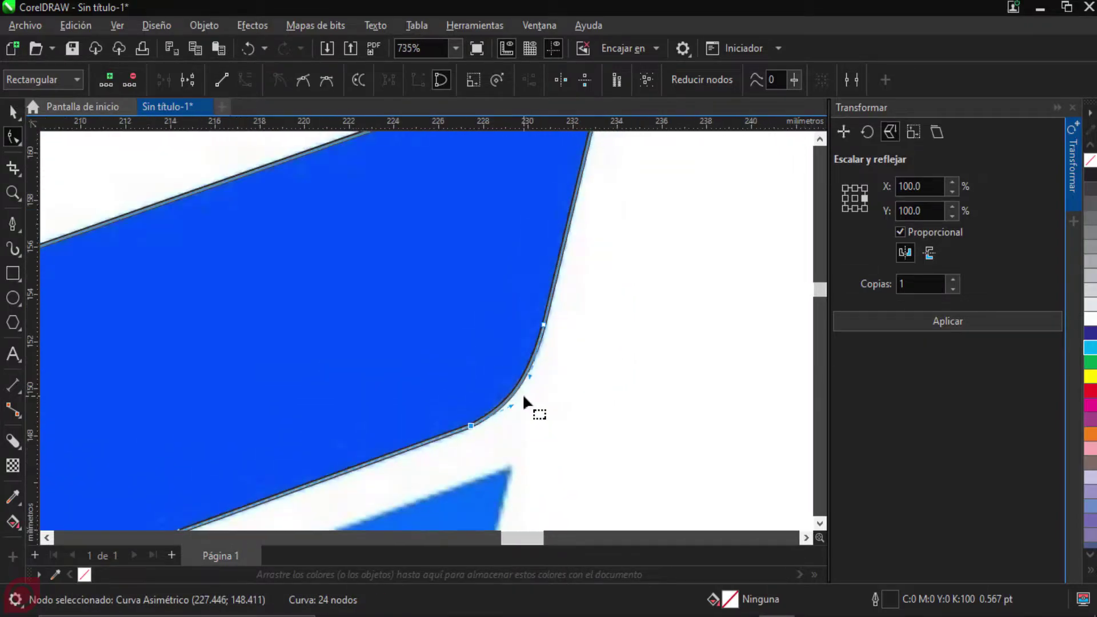
scroll(523, 389, "up", 3)
scroll(525, 390, "down", 2)
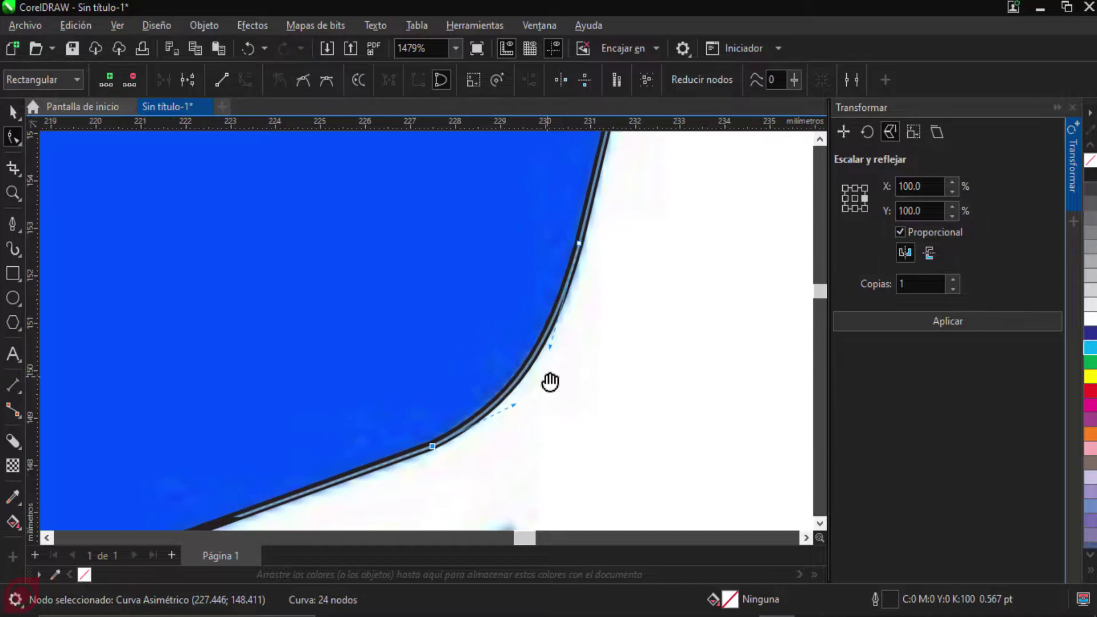
Step: Examine the traced outline of the eagle's body and upper wings against the logo image, along with the untraced feathers
scroll(549, 379, "down", 3)
scroll(550, 381, "down", 3)
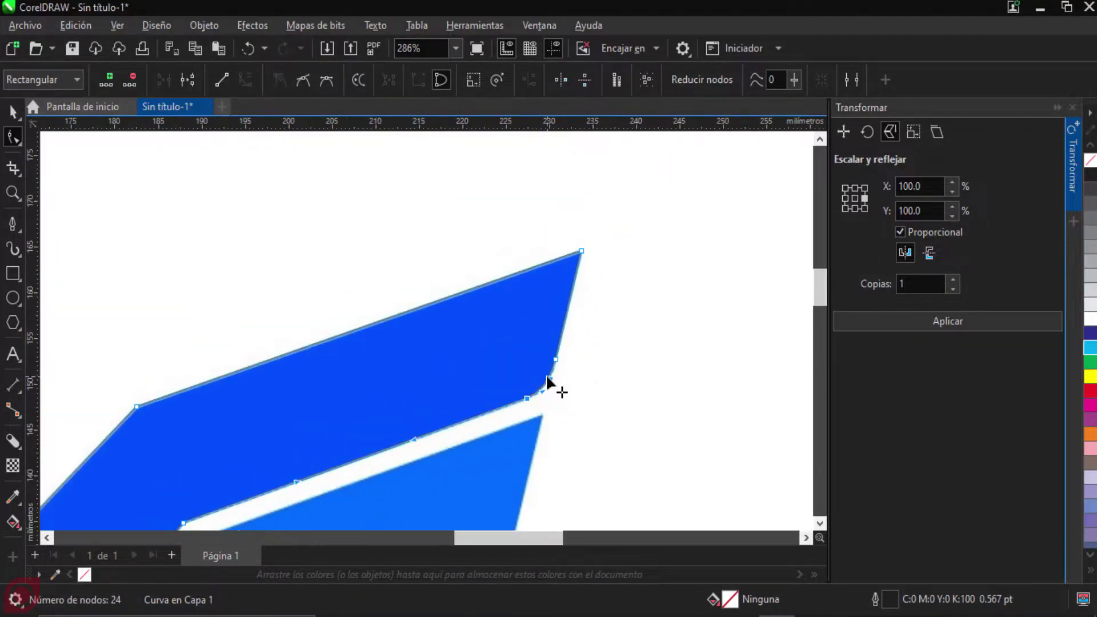
scroll(557, 288, "down", 2)
left_click_drag(557, 288, 569, 270)
scroll(551, 294, "down", 2)
scroll(534, 299, "up", 3)
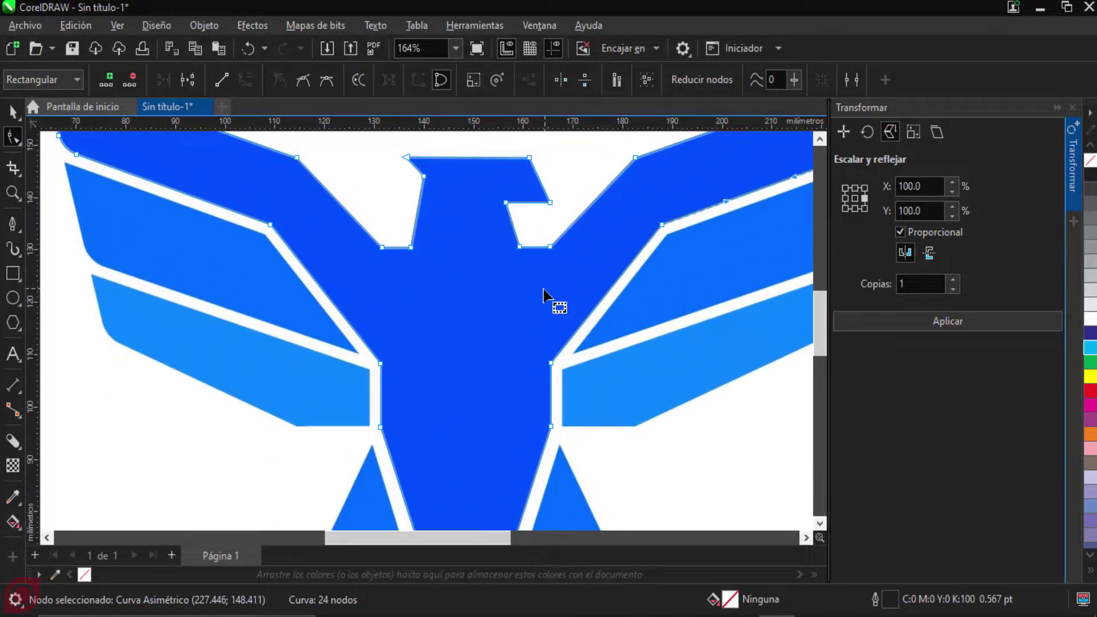
scroll(543, 297, "down", 2)
scroll(552, 306, "up", 1)
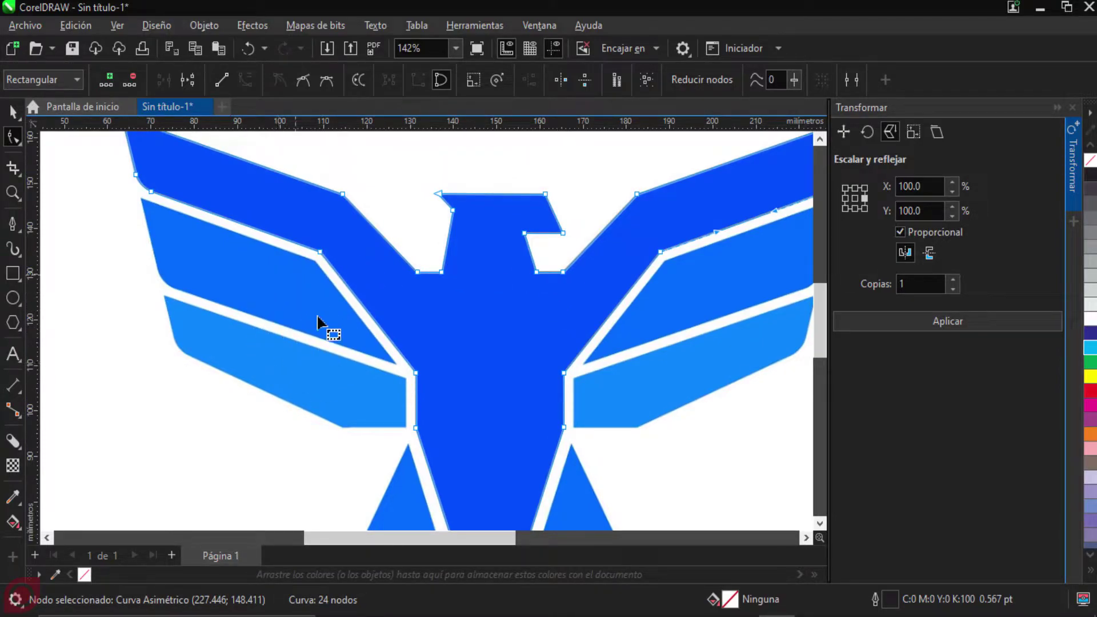
scroll(343, 344, "left", 1)
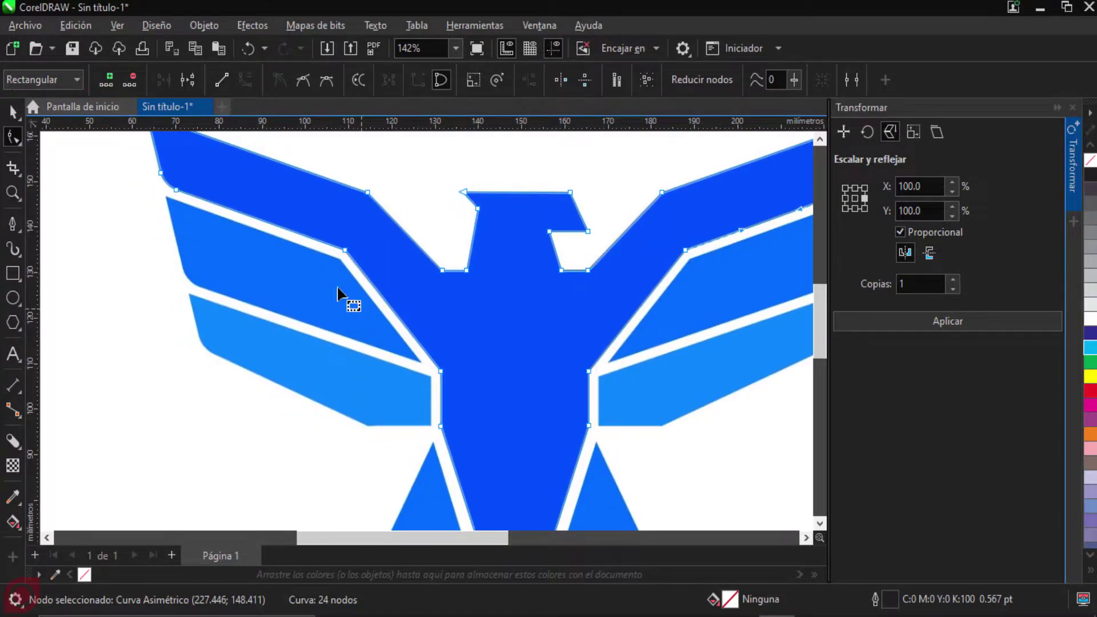
scroll(435, 348, "right", 3)
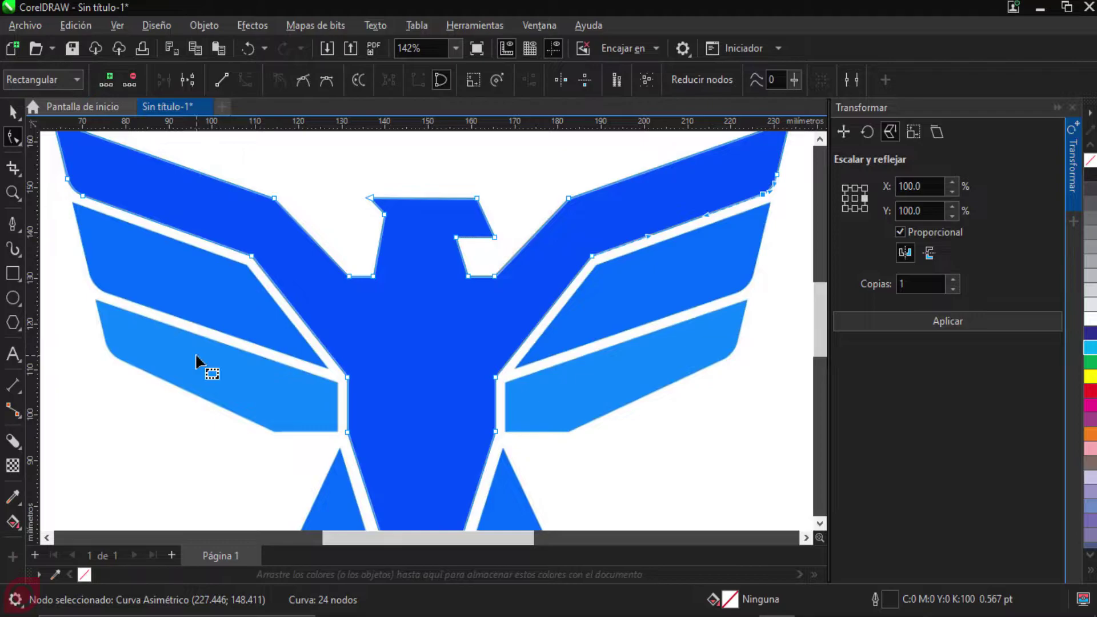
Step: With the Pen tool, draw the upper edge of the left wing's second feather from its outer tip to its inner bend, about 40 mm across
scroll(164, 274, "up", 5)
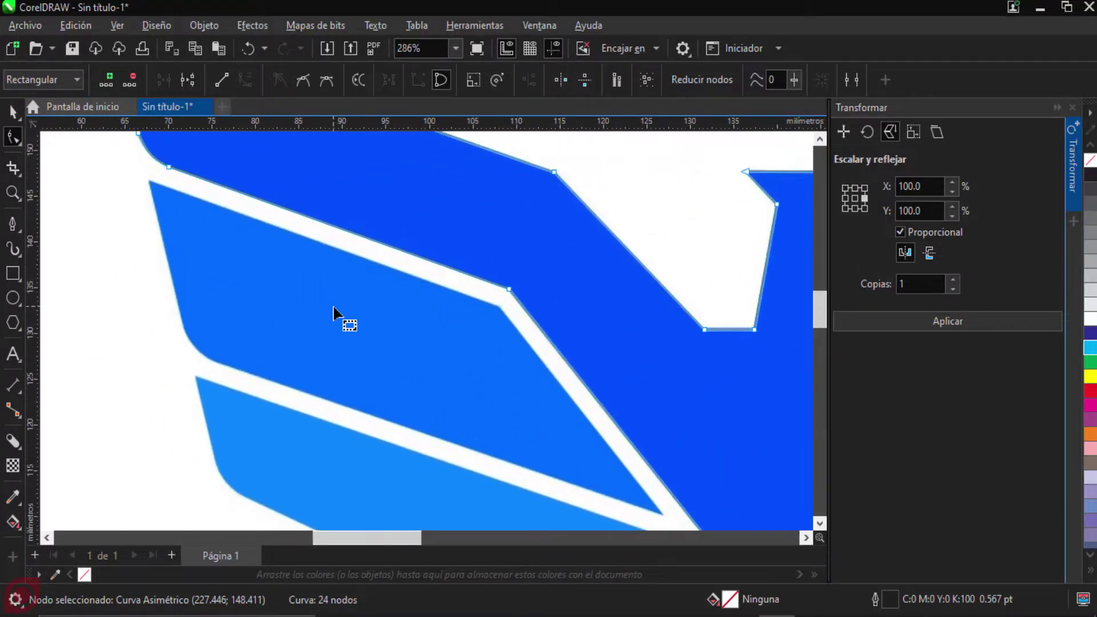
left_click(13, 225)
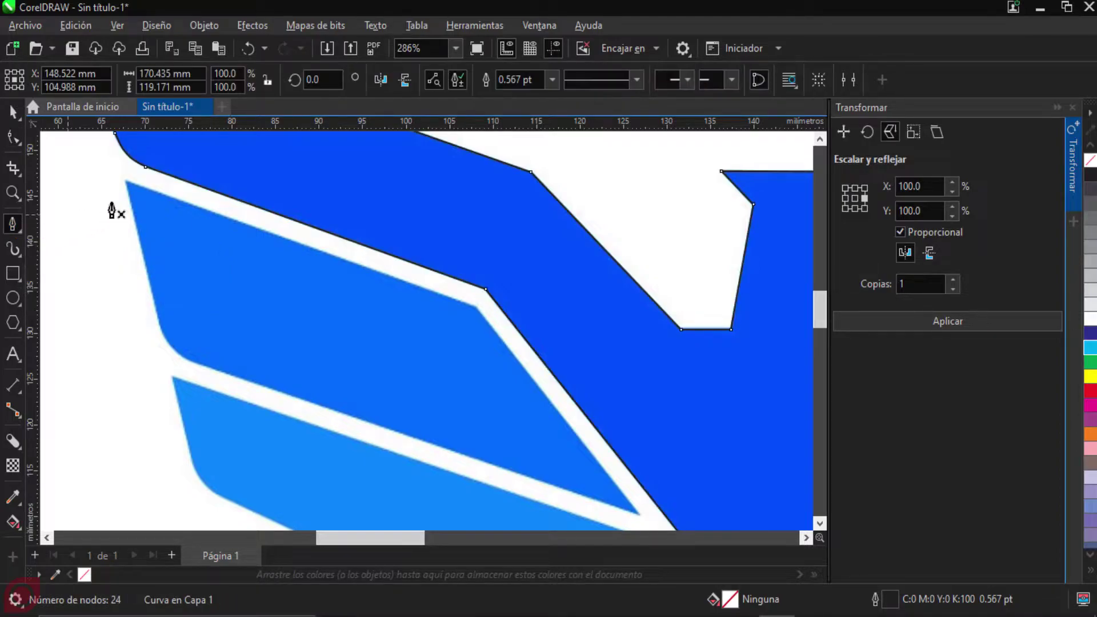
scroll(138, 207, "up", 7)
scroll(159, 197, "up", 11)
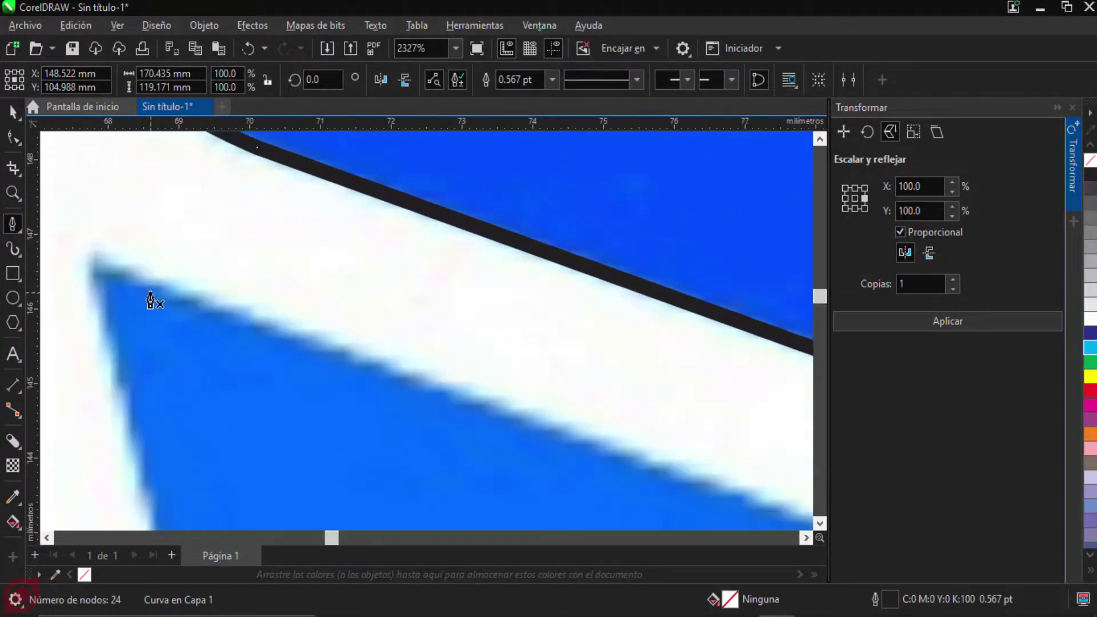
left_click(174, 264)
scroll(330, 337, "down", 10)
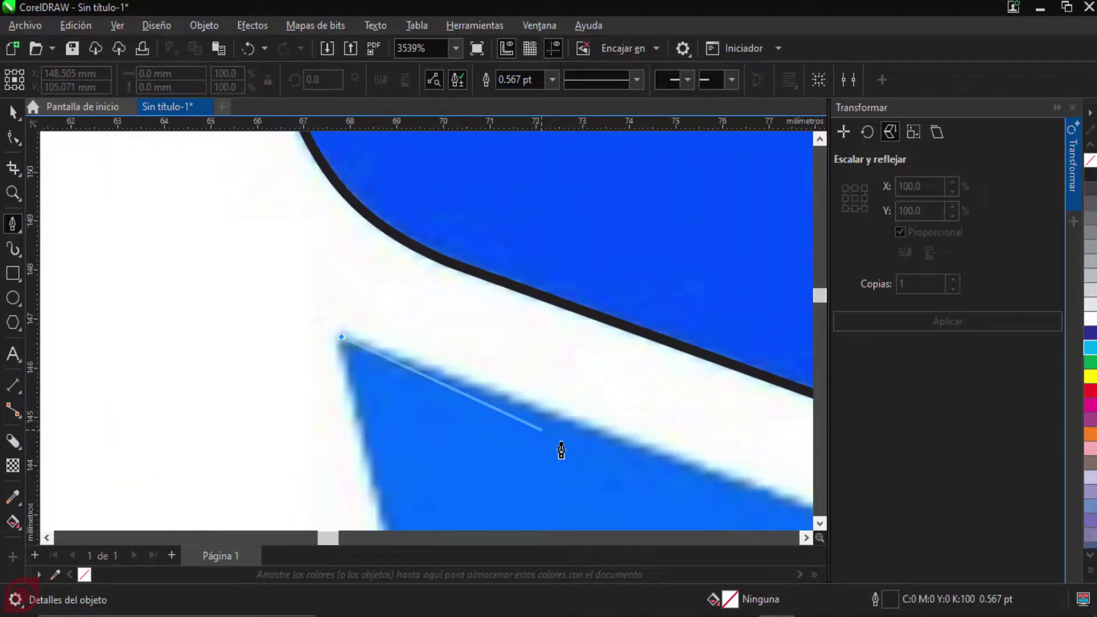
scroll(438, 366, "down", 4)
scroll(421, 286, "up", 8)
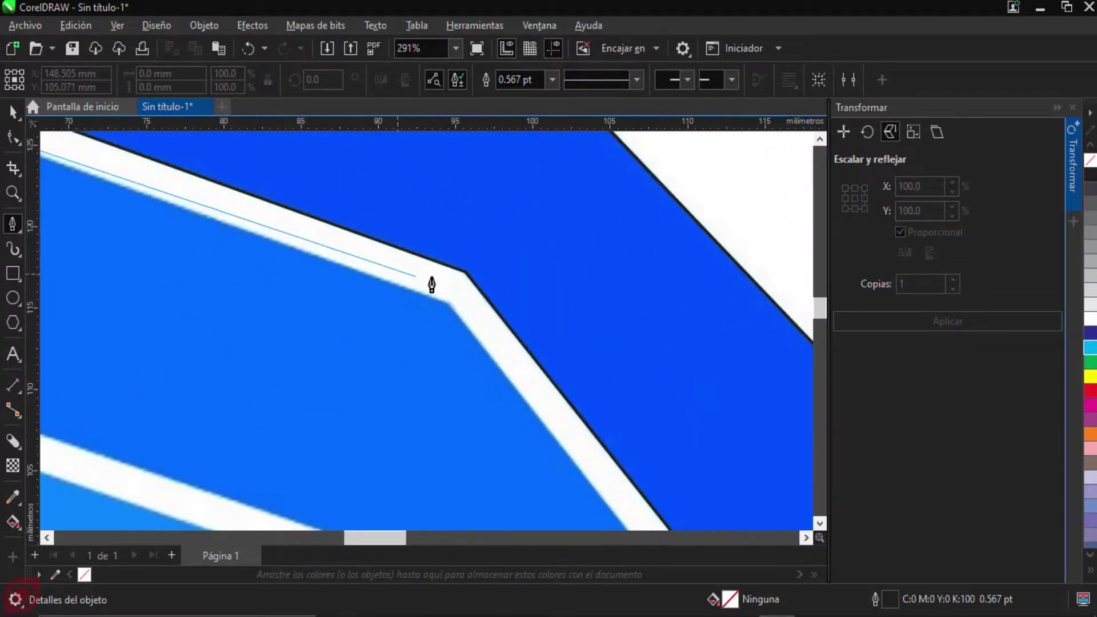
left_click(402, 334)
Step: Continue the feather outline down to its inner lower point and back along the lower edge to the start of the rounded corner
scroll(439, 378, "up", 6)
scroll(472, 439, "down", 15)
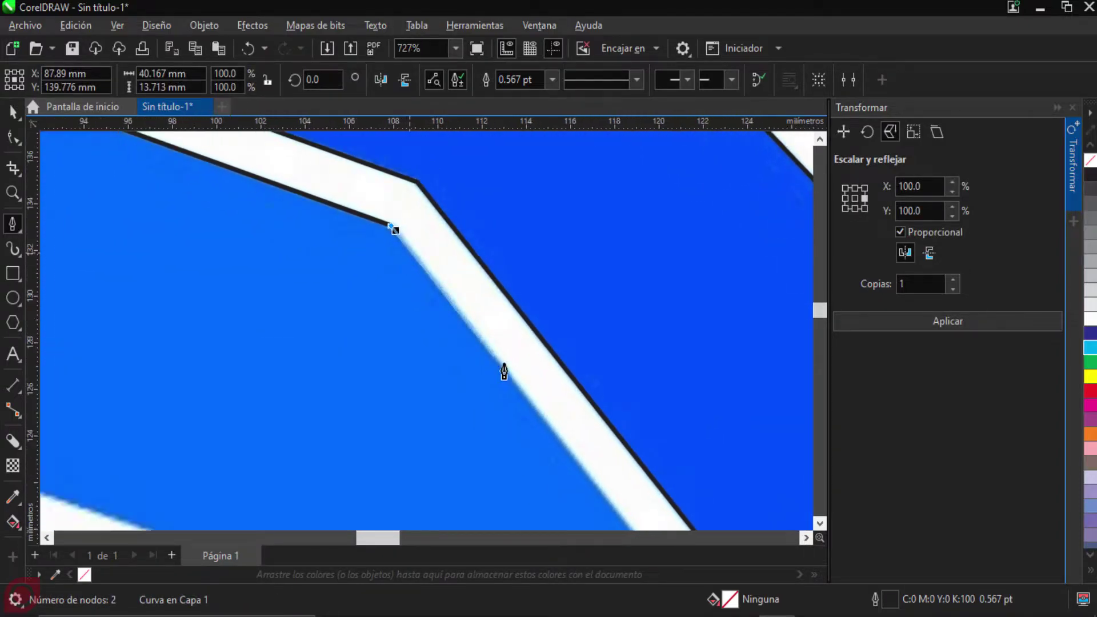
scroll(566, 486, "up", 10)
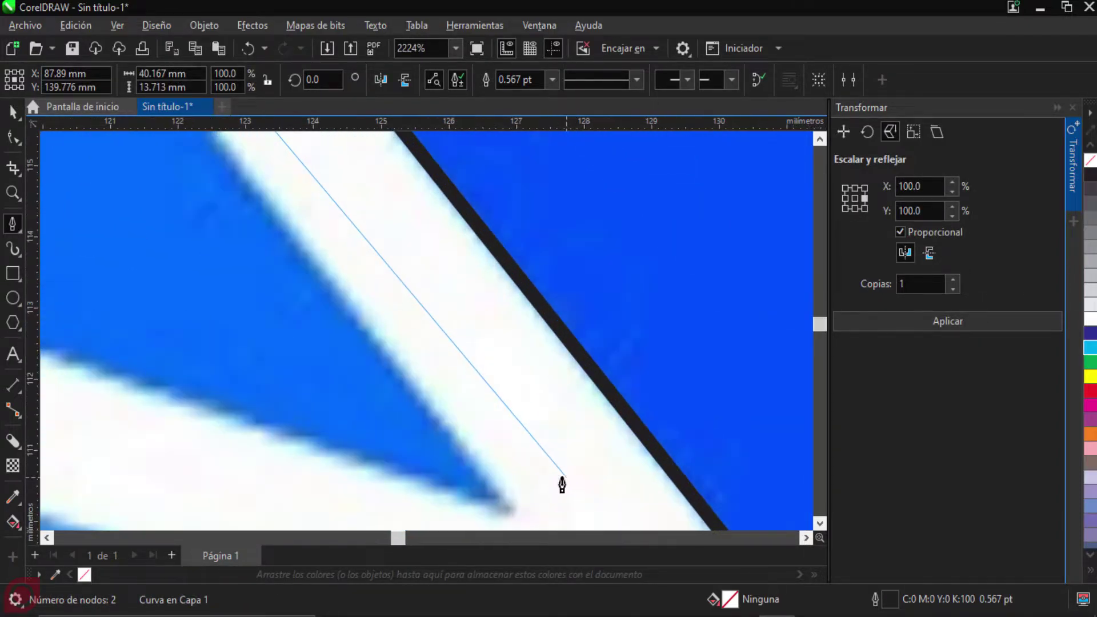
left_click(570, 353)
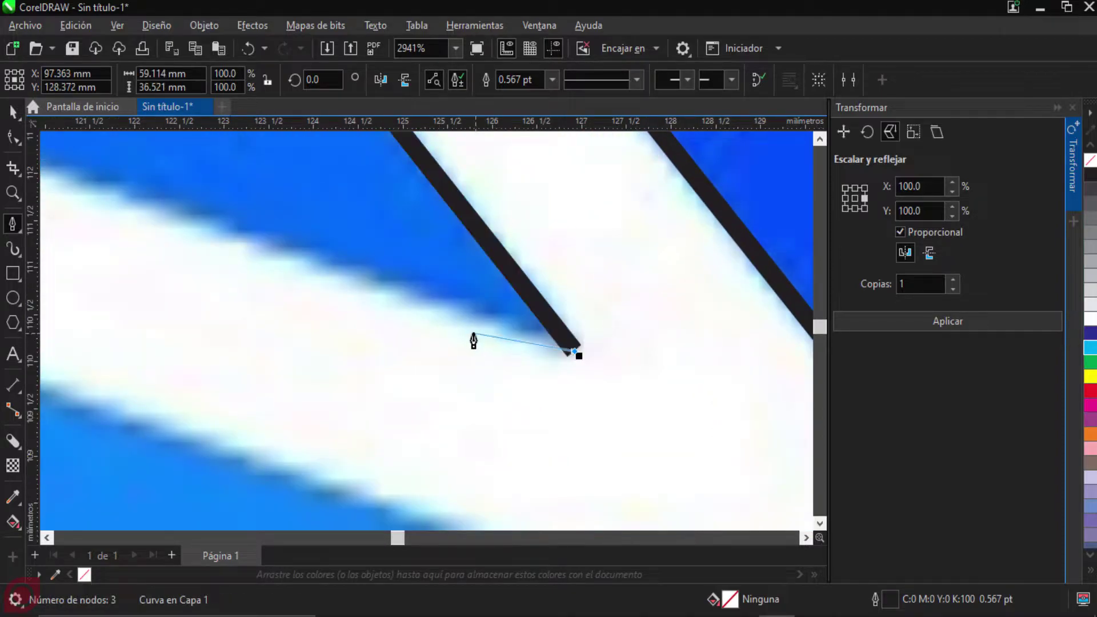
scroll(474, 340, "down", 12)
scroll(301, 297, "up", 7)
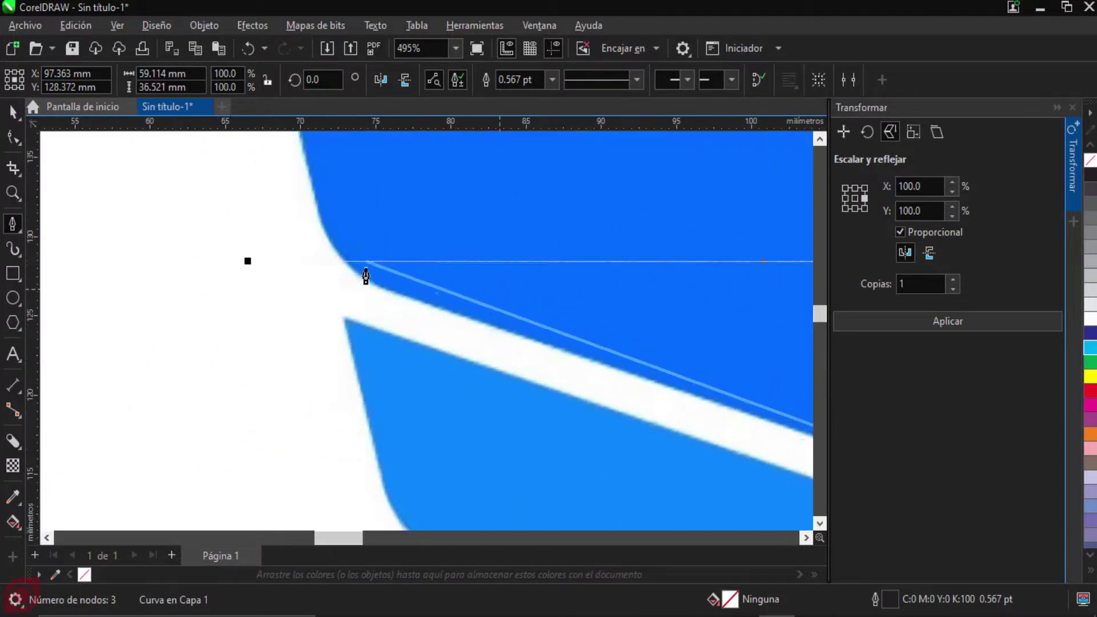
scroll(400, 408, "up", 2)
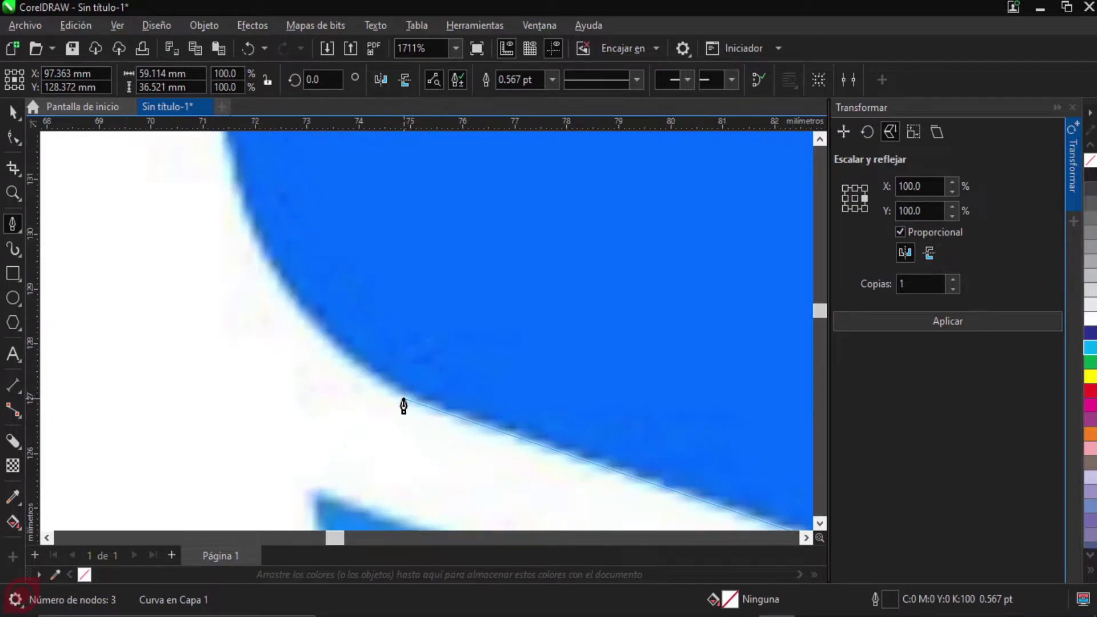
left_click(422, 403)
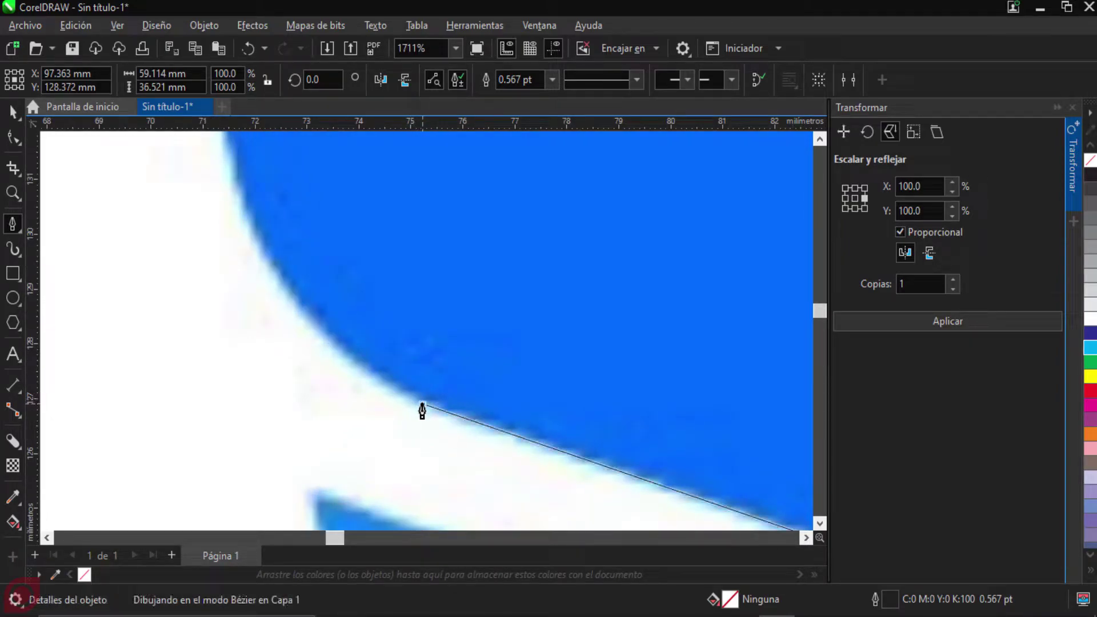
Step: Trace the second feather's rounded outer corner with two straight segments, placing a middle node and an upper end node
scroll(304, 274, "up", 2)
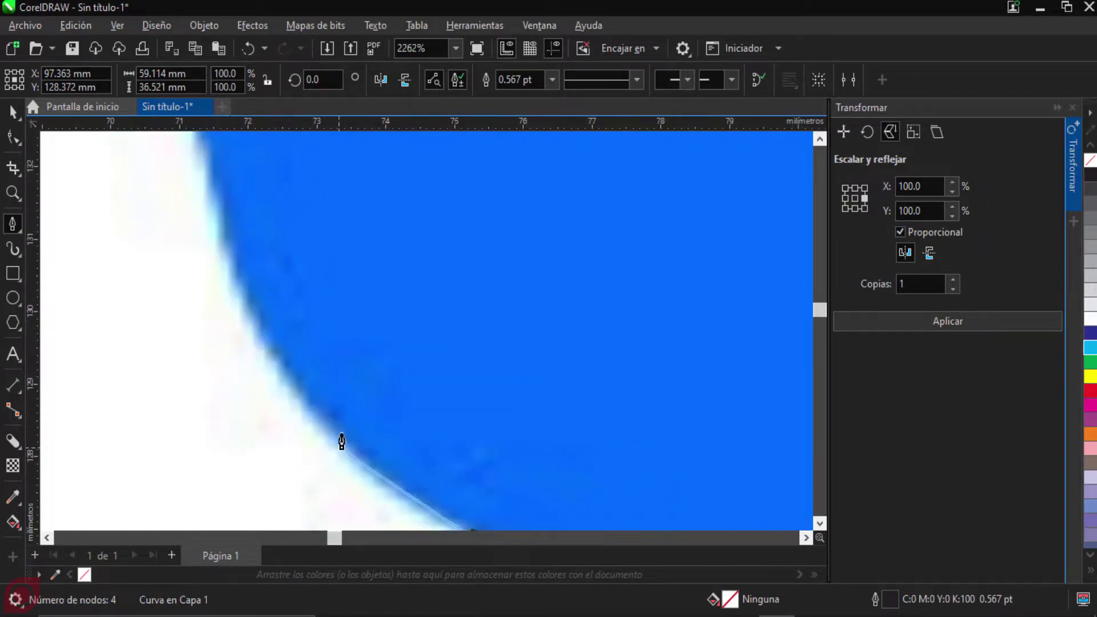
left_click(329, 337)
scroll(317, 268, "down", 3)
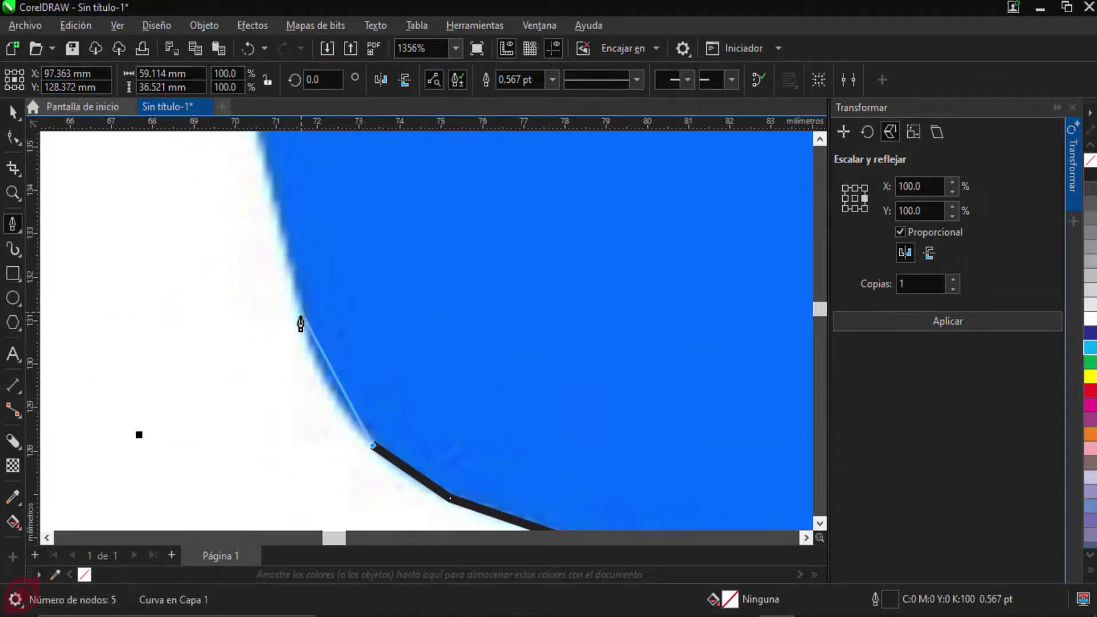
left_click(301, 323)
Step: Close the second feather's outline by drawing its outer edge up to the starting node at the tip
scroll(300, 229, "down", 5)
left_click_drag(299, 220, 348, 419)
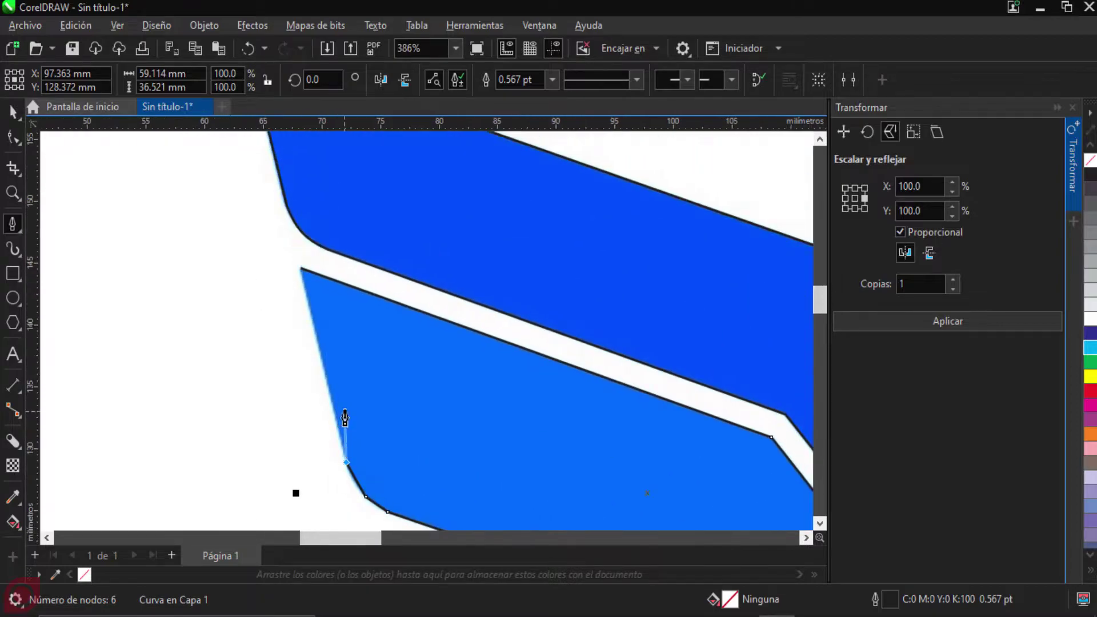
scroll(282, 235, "up", 2)
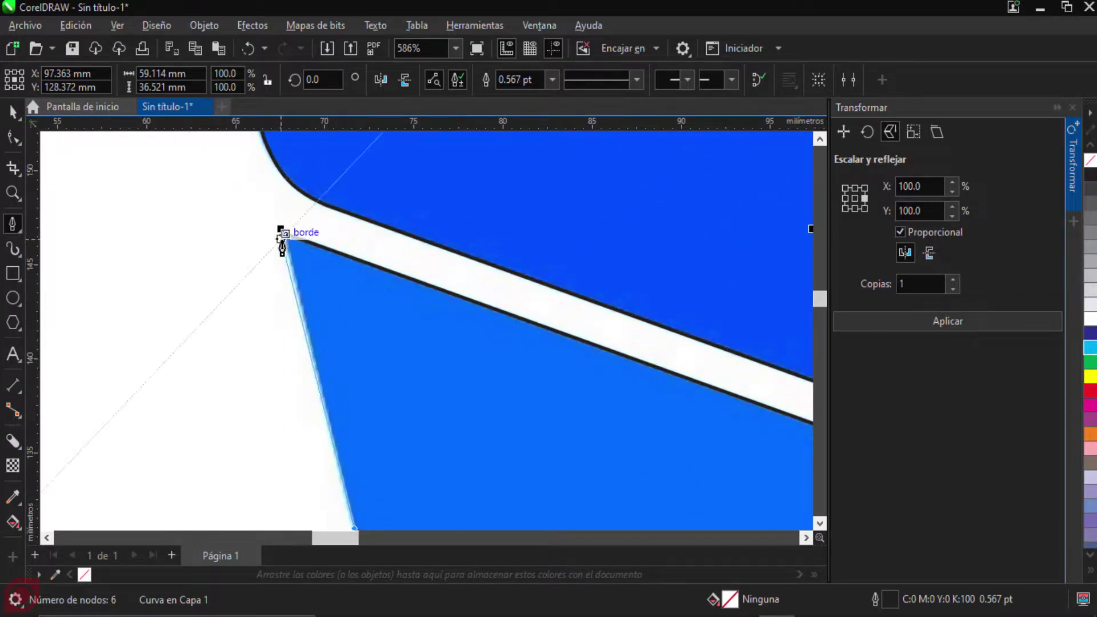
scroll(282, 234, "up", 5)
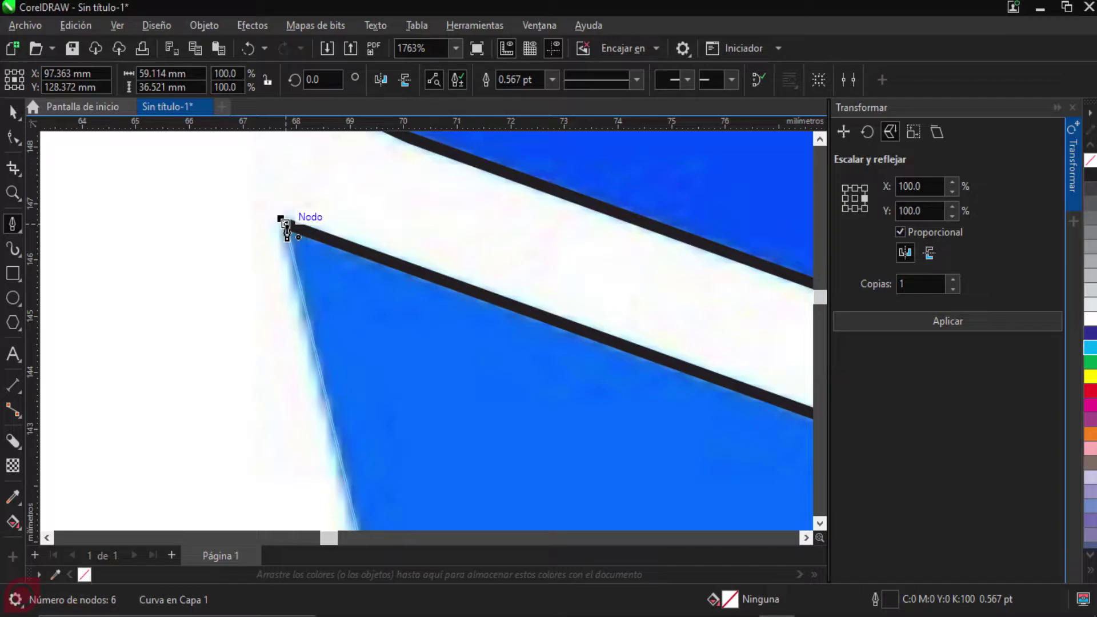
left_click(286, 226)
scroll(341, 299, "down", 5)
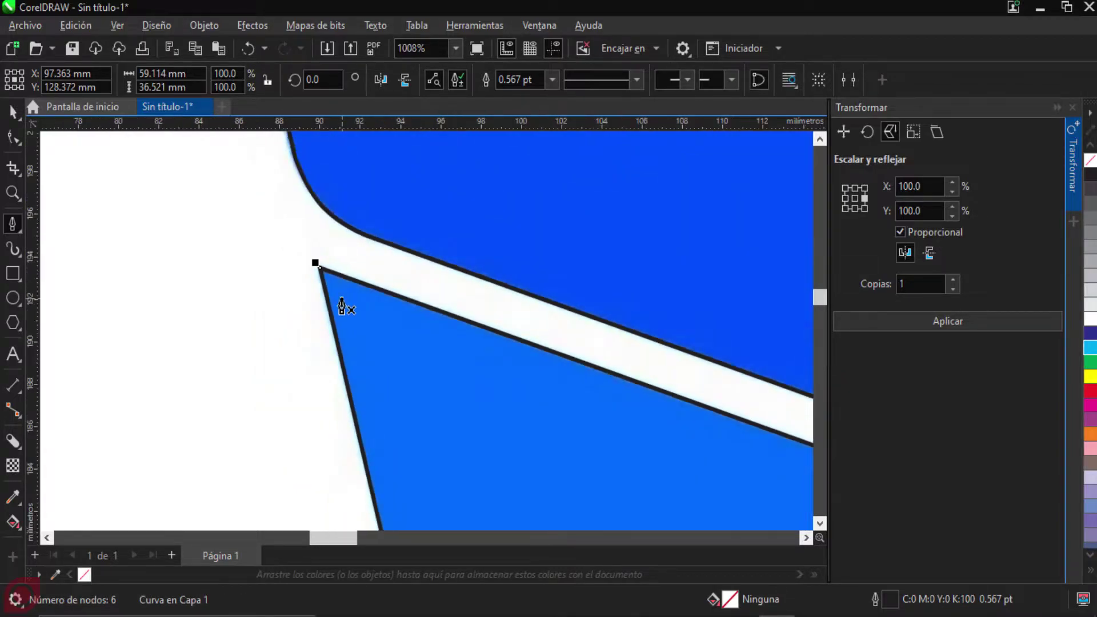
Step: Convert the second feather's rounded-corner segments to curves and delete the corner's middle node
left_click(12, 137)
scroll(417, 473, "up", 4)
scroll(462, 359, "up", 1)
left_click_drag(481, 313, 354, 392)
left_click_drag(251, 174, 577, 460)
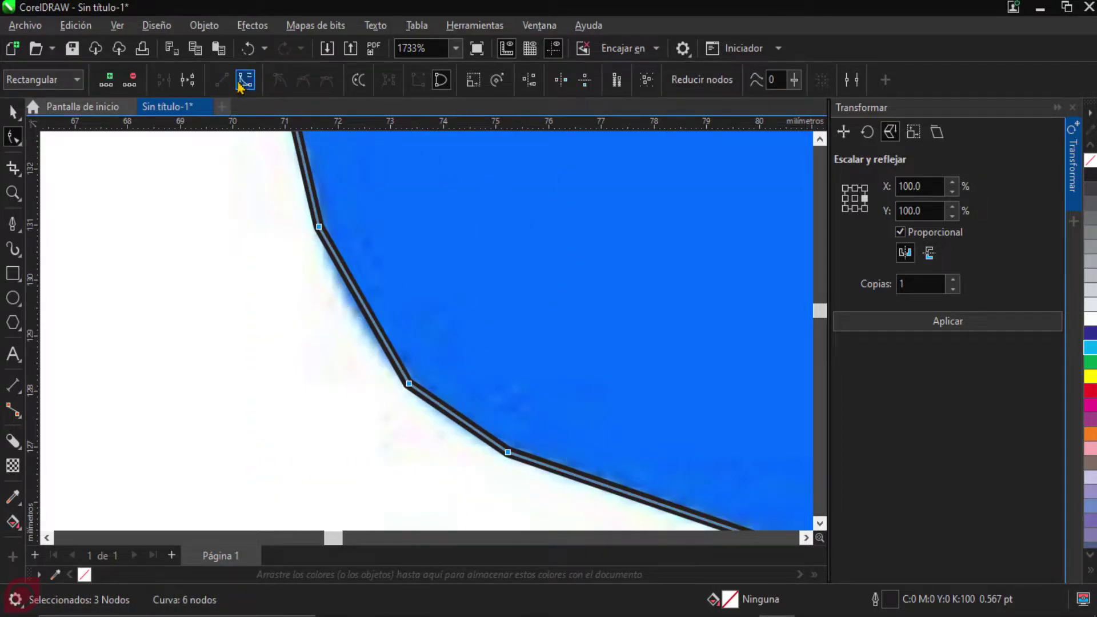
left_click(435, 355)
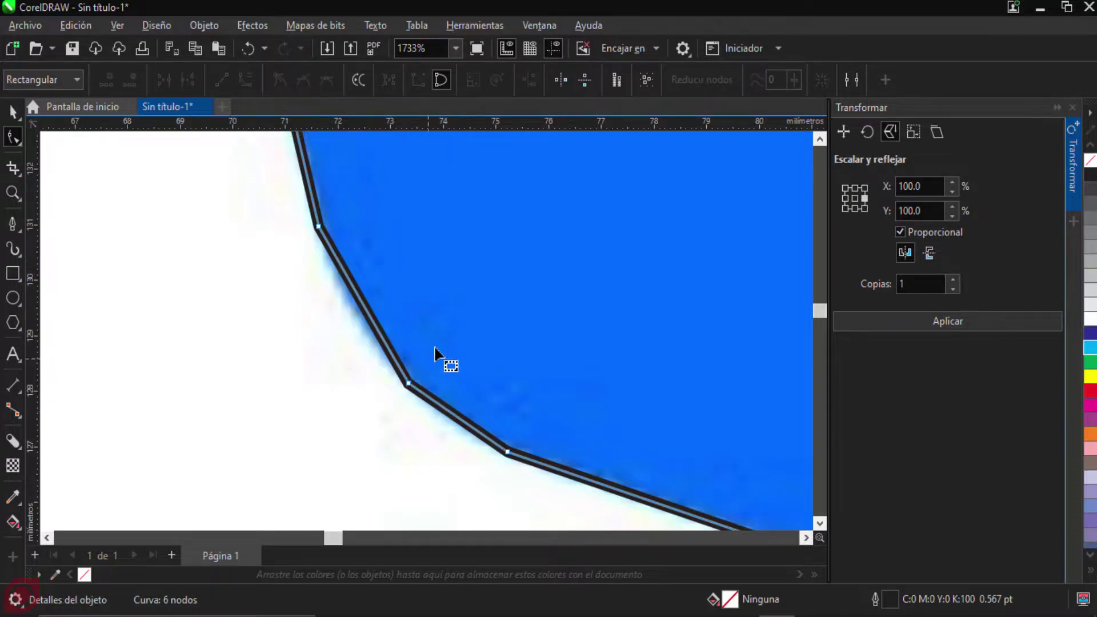
left_click_drag(435, 355, 342, 401)
key("Delete")
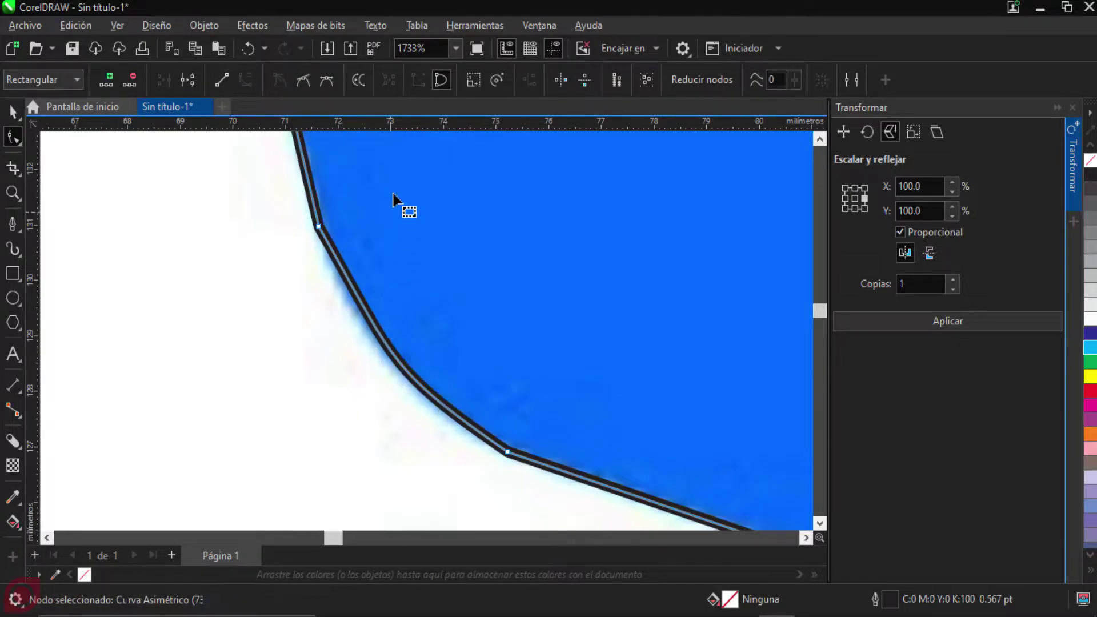
Step: Adjust the control handles at both ends of the second feather's corner curve to follow the logo's rounded edge
left_click_drag(397, 358, 356, 343)
left_click(507, 451)
left_click_drag(383, 370, 384, 400)
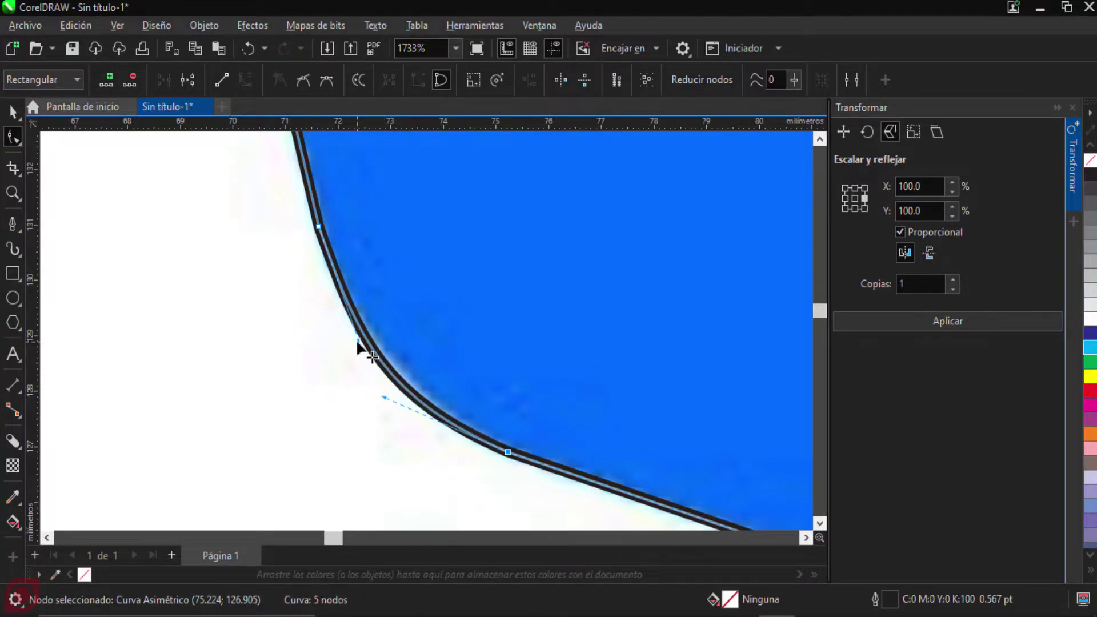
left_click_drag(356, 341, 349, 335)
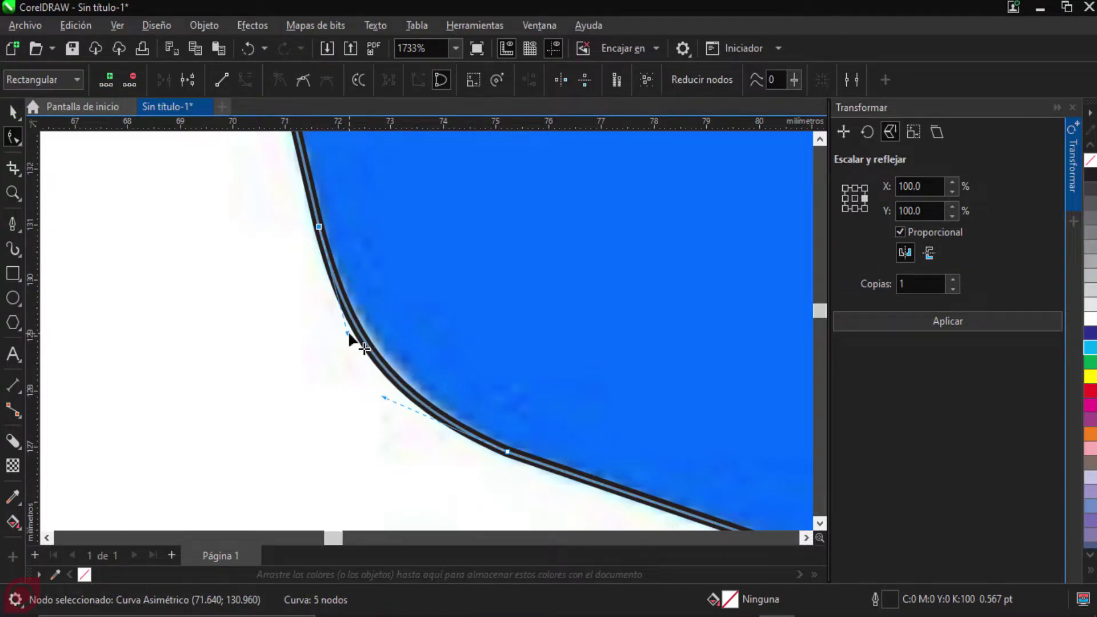
left_click(341, 382)
Step: With the Pen tool, draw the left wing's third feather's vertical inner edge downward from its inner upper corner, about 10.7 mm long
scroll(345, 383, "down", 5)
scroll(480, 286, "down", 1)
scroll(558, 372, "up", 2)
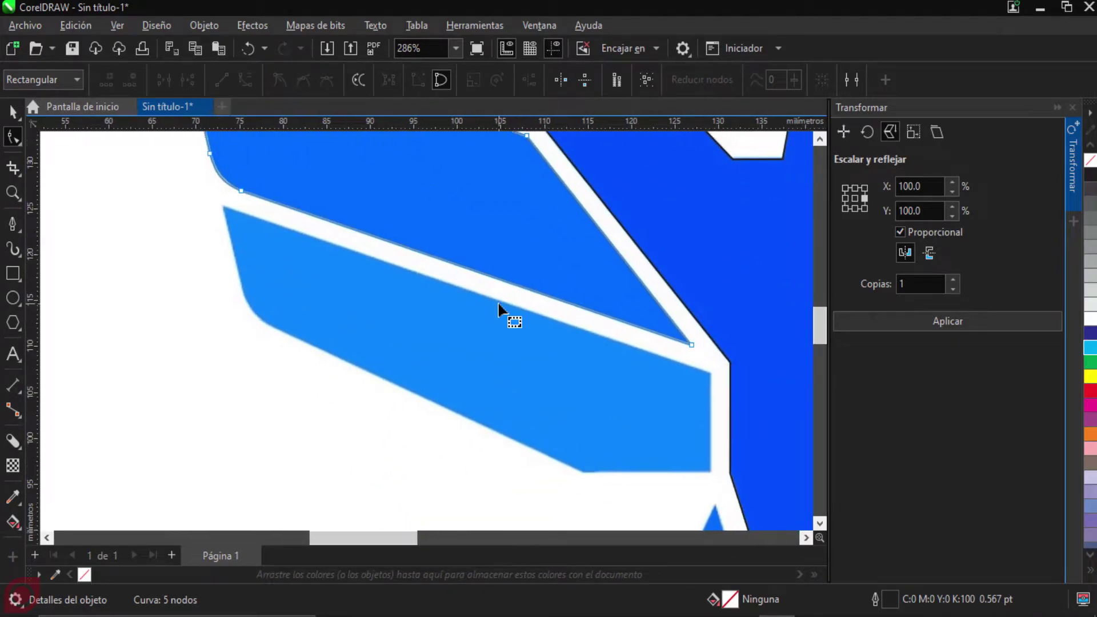
left_click(13, 224)
scroll(591, 410, "up", 1)
scroll(591, 410, "up", 15)
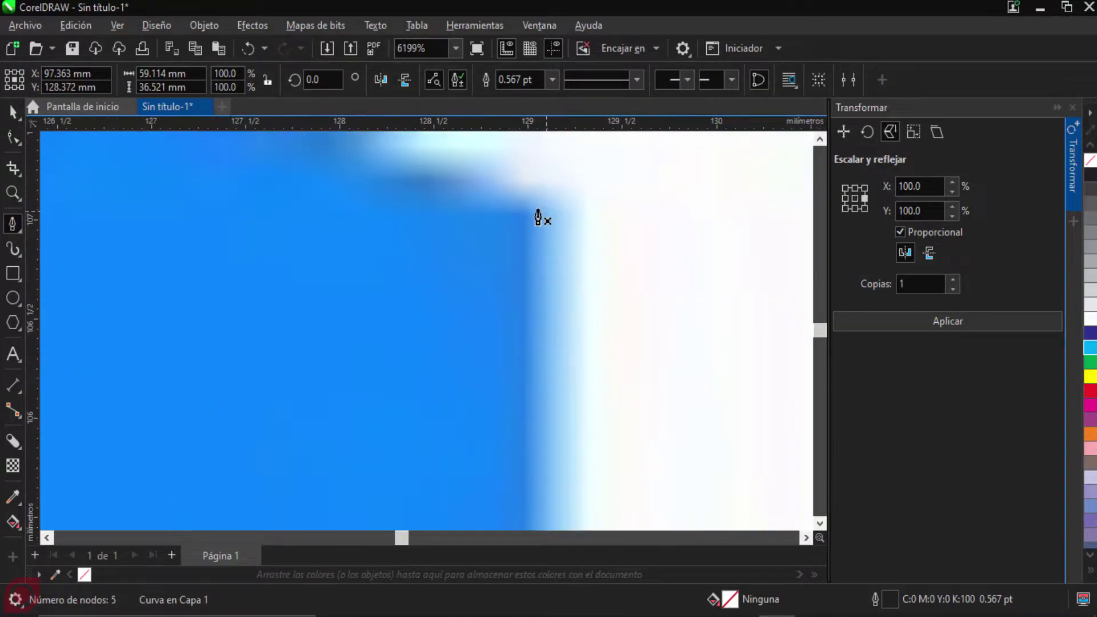
left_click(538, 217)
scroll(508, 408, "down", 1)
scroll(509, 409, "down", 2)
scroll(619, 367, "up", 1)
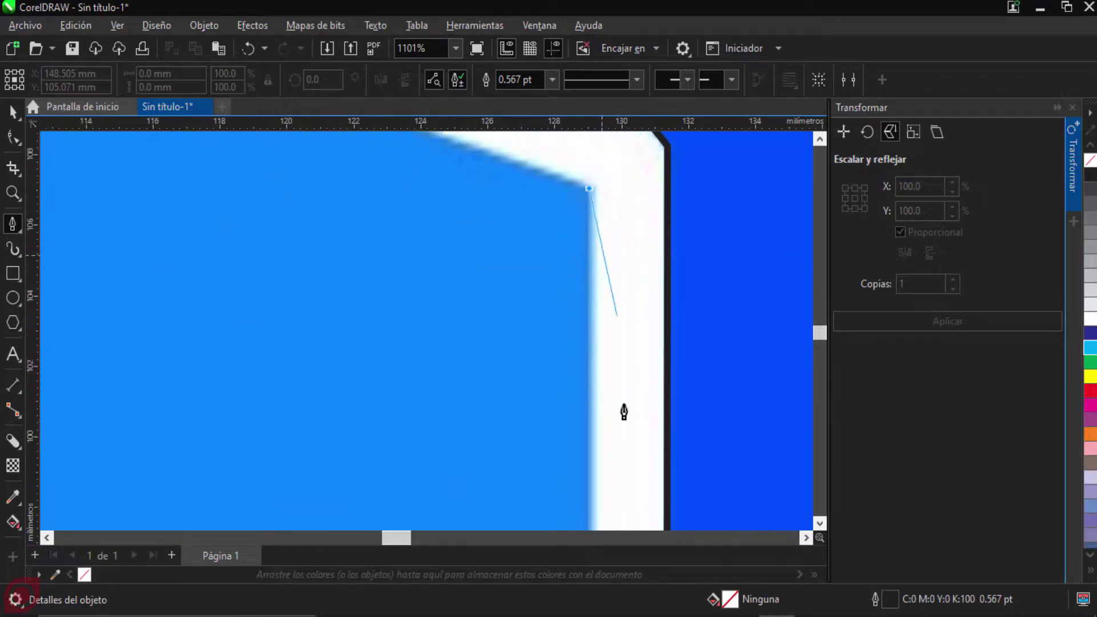
scroll(656, 240, "down", 1)
scroll(633, 340, "up", 6)
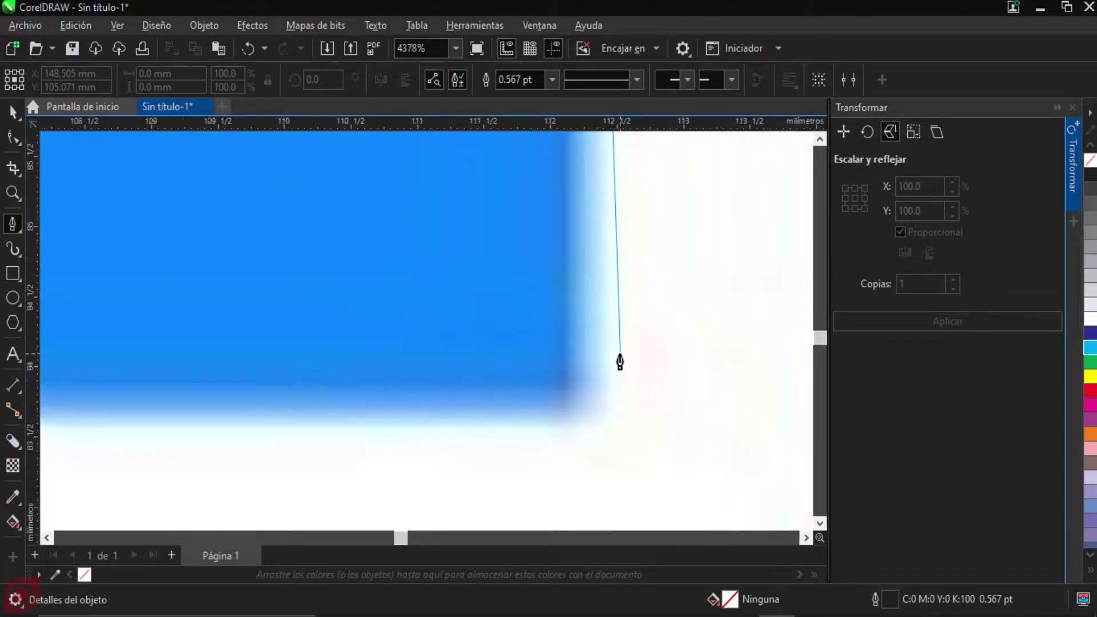
left_click(570, 411)
Step: Continue the third feather outline along its short bottom edge, about 14.6 mm, and up the slanted lower edge to the rounded corner's start
scroll(409, 379, "down", 8)
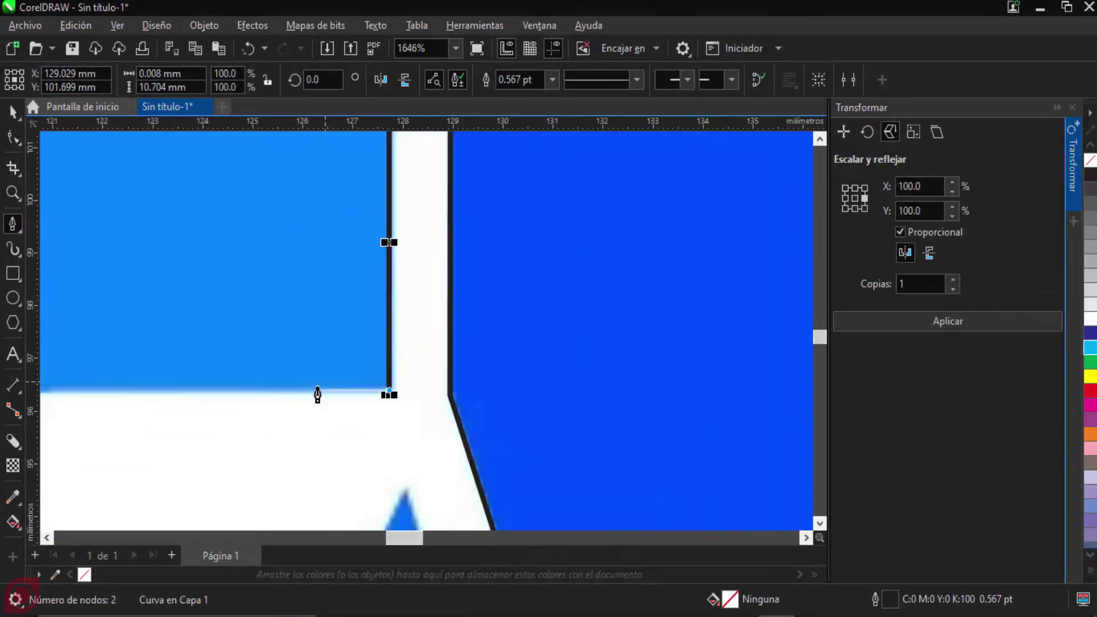
scroll(592, 431, "up", 3)
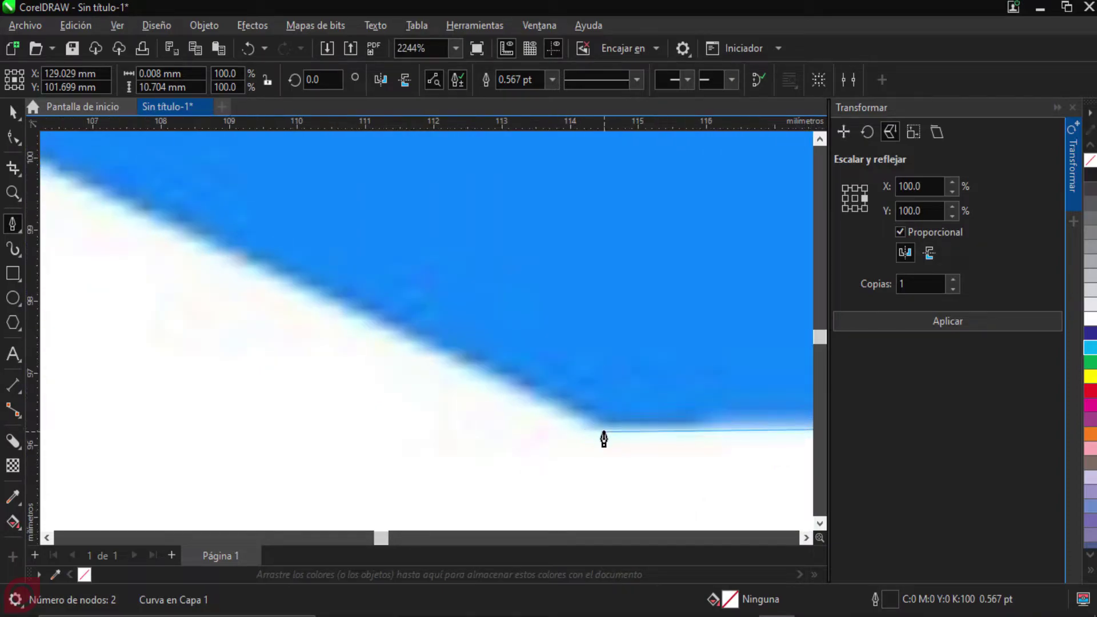
left_click(597, 431)
scroll(446, 348, "down", 11)
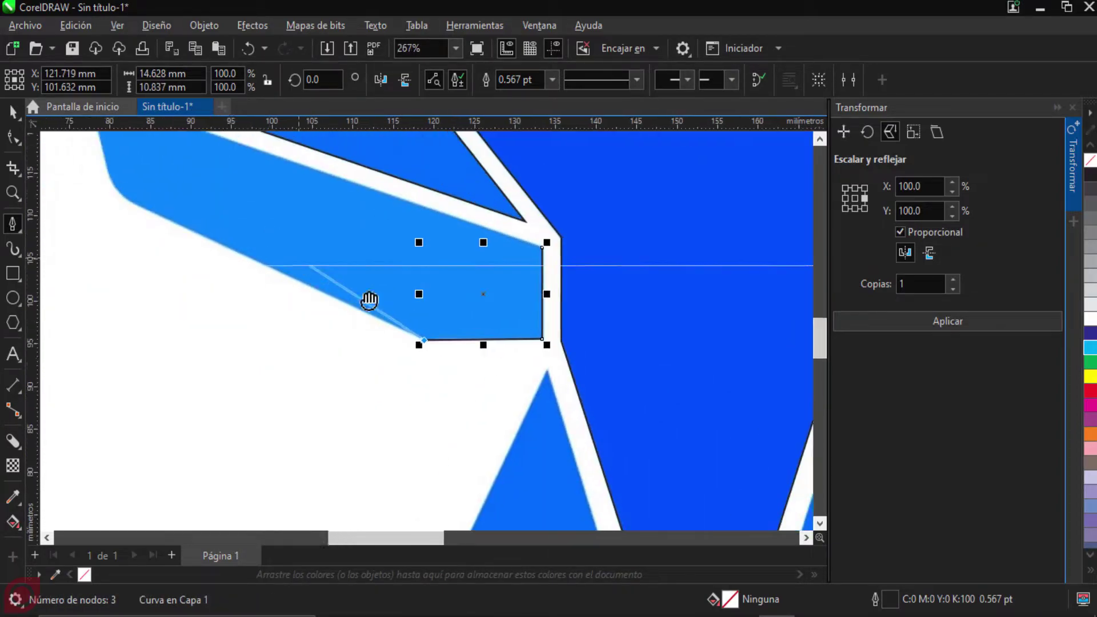
scroll(405, 350, "up", 10)
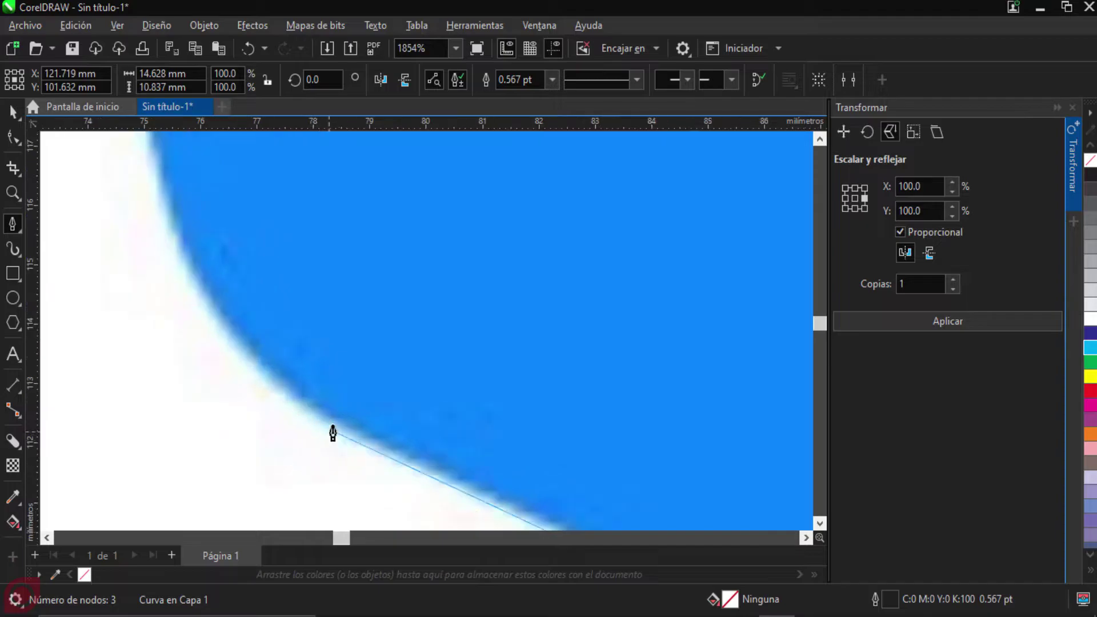
left_click(337, 429)
Step: Trace the third feather's rounded outer corner with two straight segments, placing a middle node and an upper end node
scroll(355, 316, "down", 2)
scroll(345, 342, "up", 4)
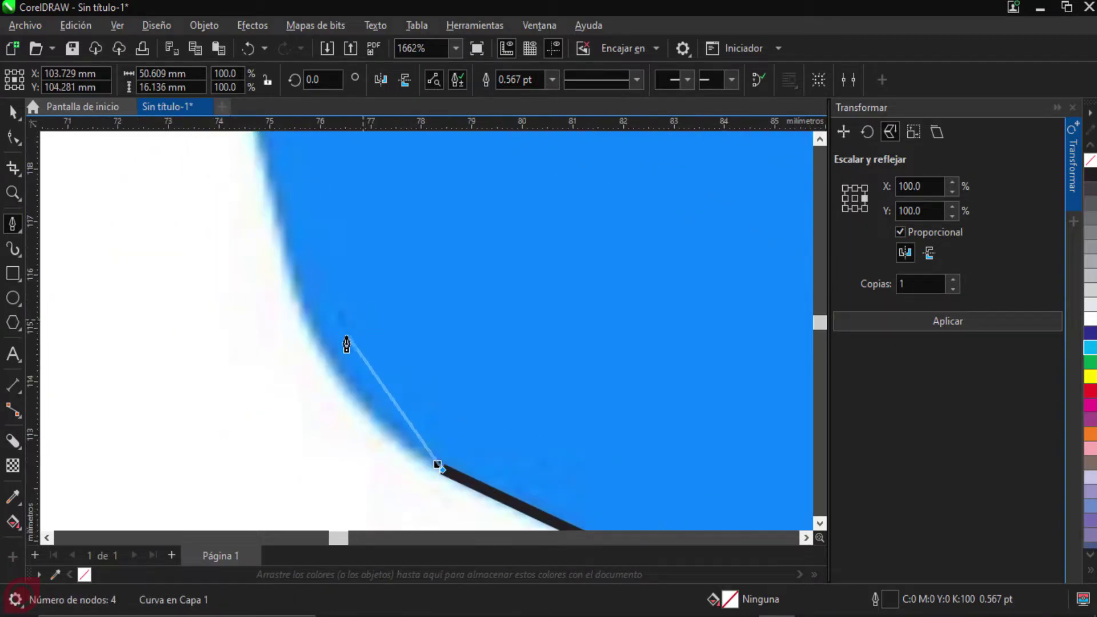
left_click(359, 427)
scroll(337, 285, "down", 3)
scroll(371, 320, "up", 1)
left_click(331, 296)
Step: Draw the third feather's outer edge up to its tip and close the outline along the upper edge at the starting node
scroll(326, 233, "down", 6)
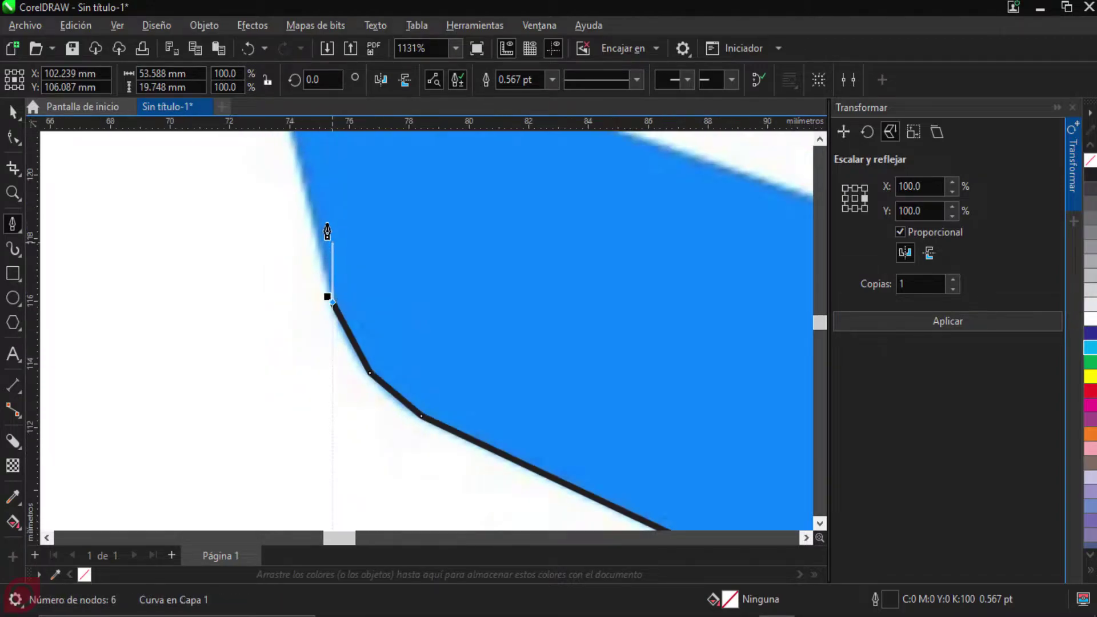
scroll(320, 246, "up", 8)
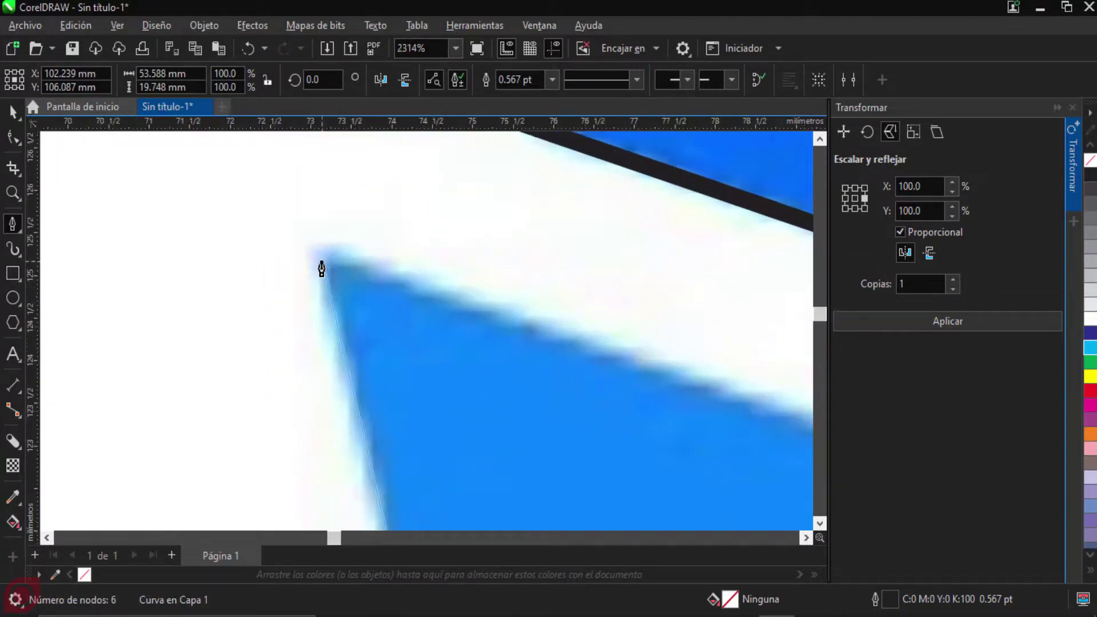
left_click(318, 251)
scroll(504, 345, "down", 11)
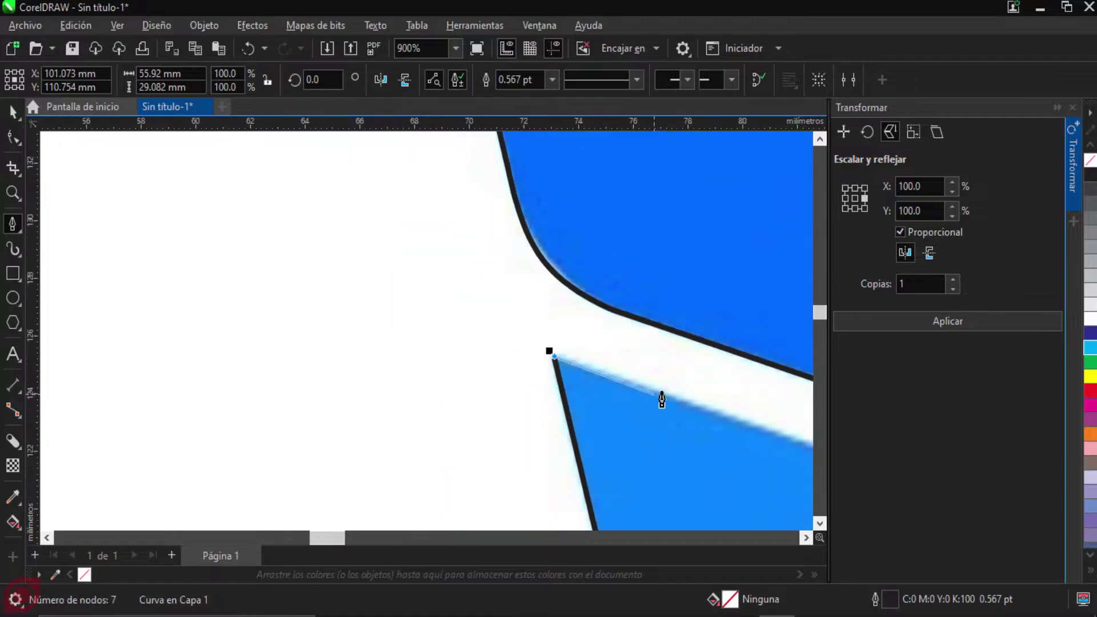
scroll(631, 404, "up", 6)
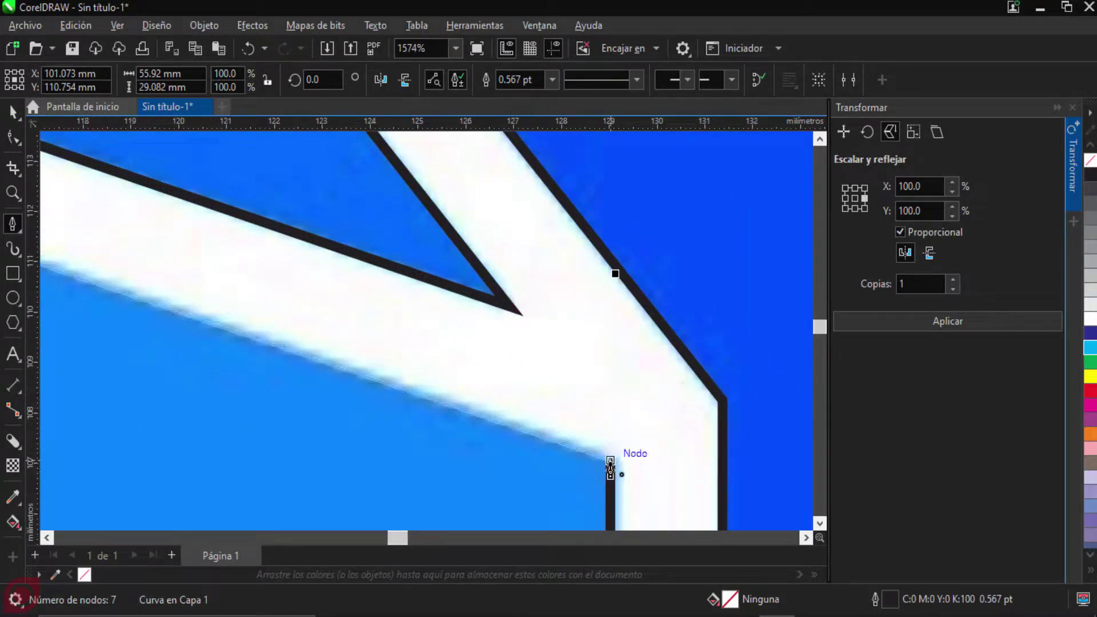
left_click(610, 460)
scroll(631, 436, "down", 8)
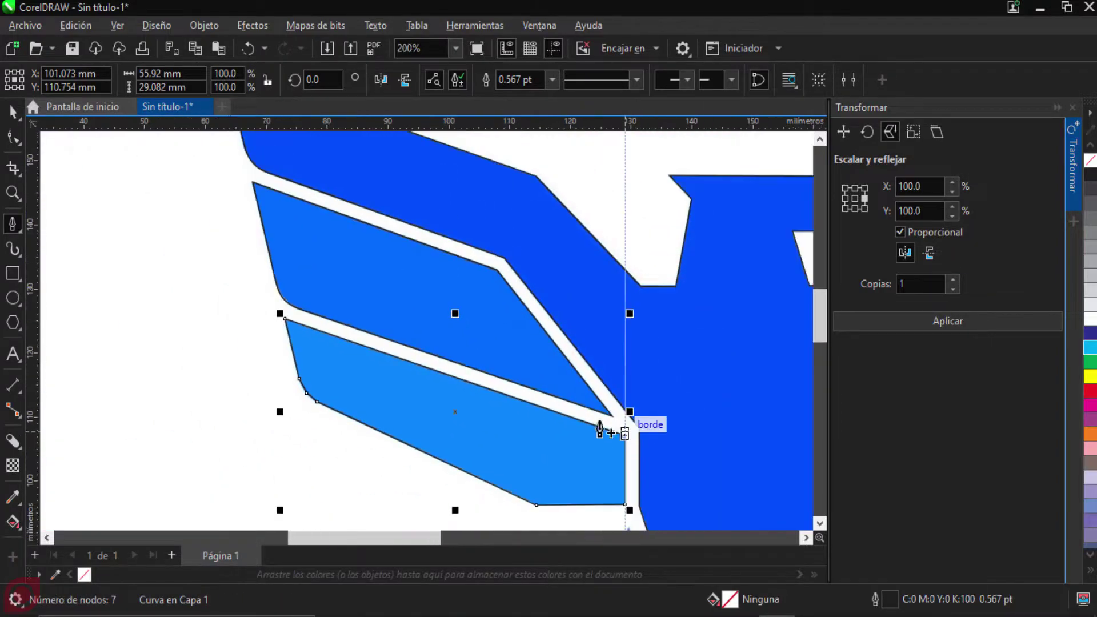
Step: Open the third feather's outline for node editing at its rounded outer corner
scroll(382, 325, "up", 5)
scroll(284, 300, "up", 2)
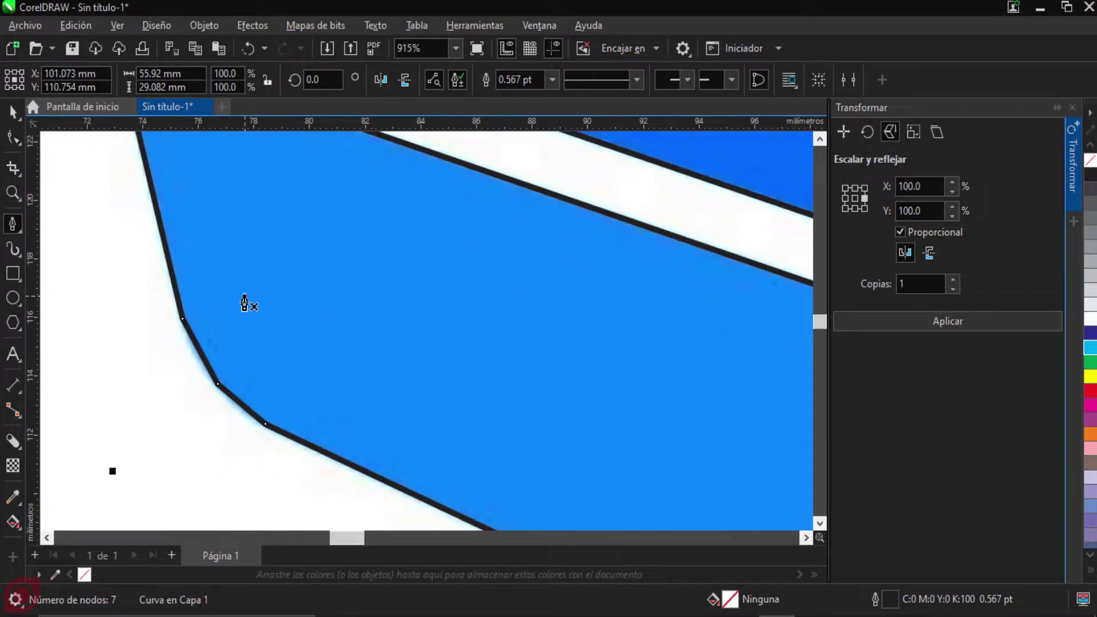
key("space")
scroll(225, 299, "up", 1)
key("F10")
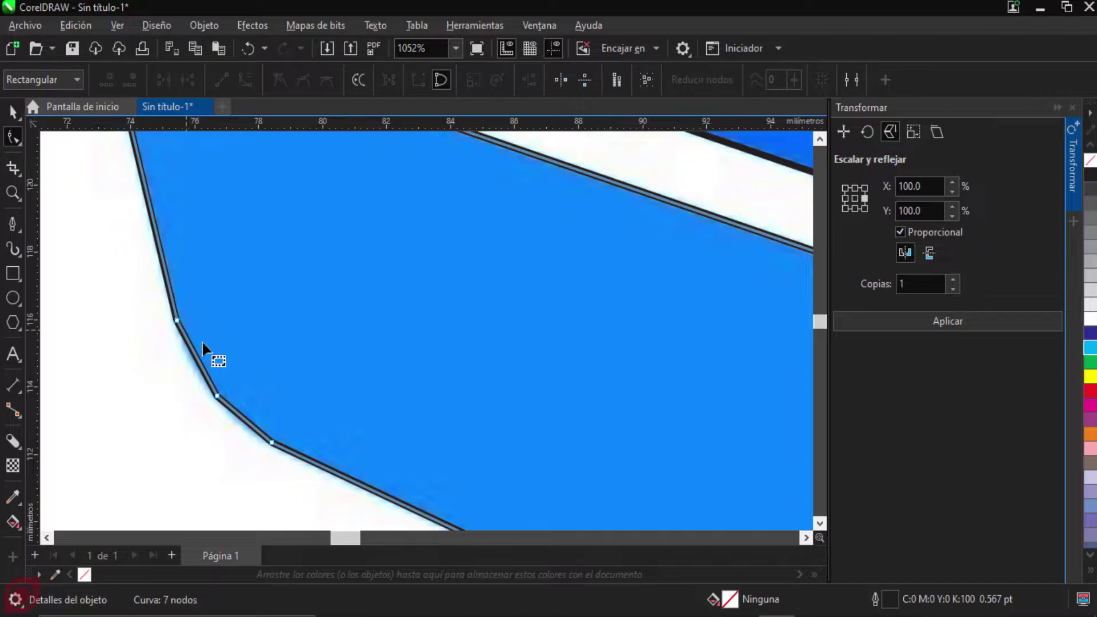
scroll(289, 391, "up", 5)
Step: Try to round the third feather's corner by deleting its middle node while the segments are straight, and undo the deletion
left_click_drag(260, 359, 261, 353)
key("Delete")
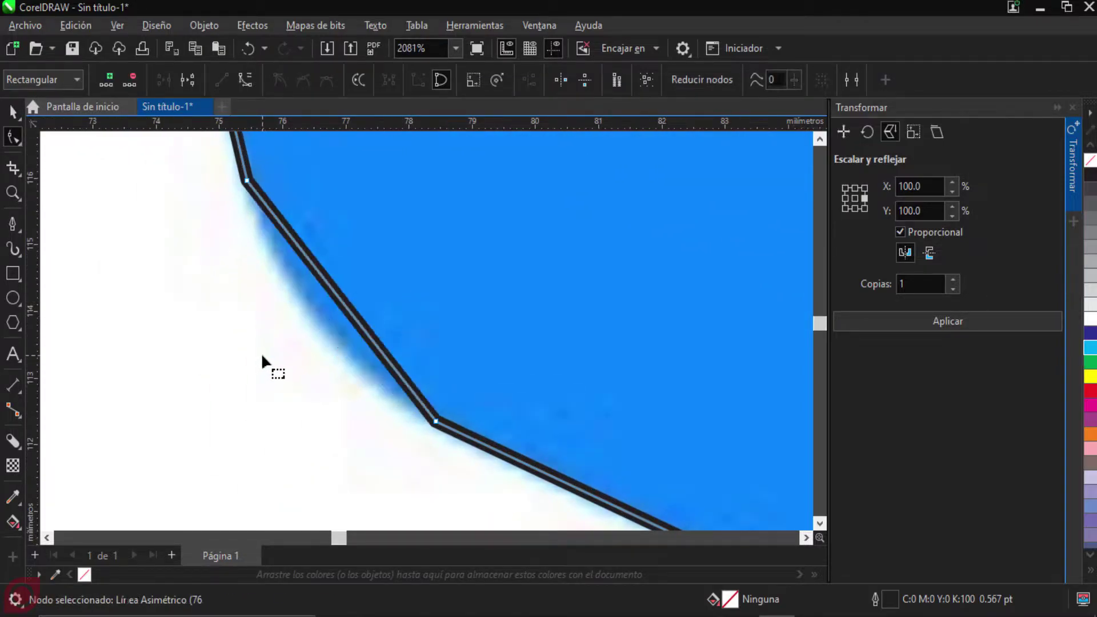
left_click_drag(358, 328, 342, 355)
key("ctrl+z")
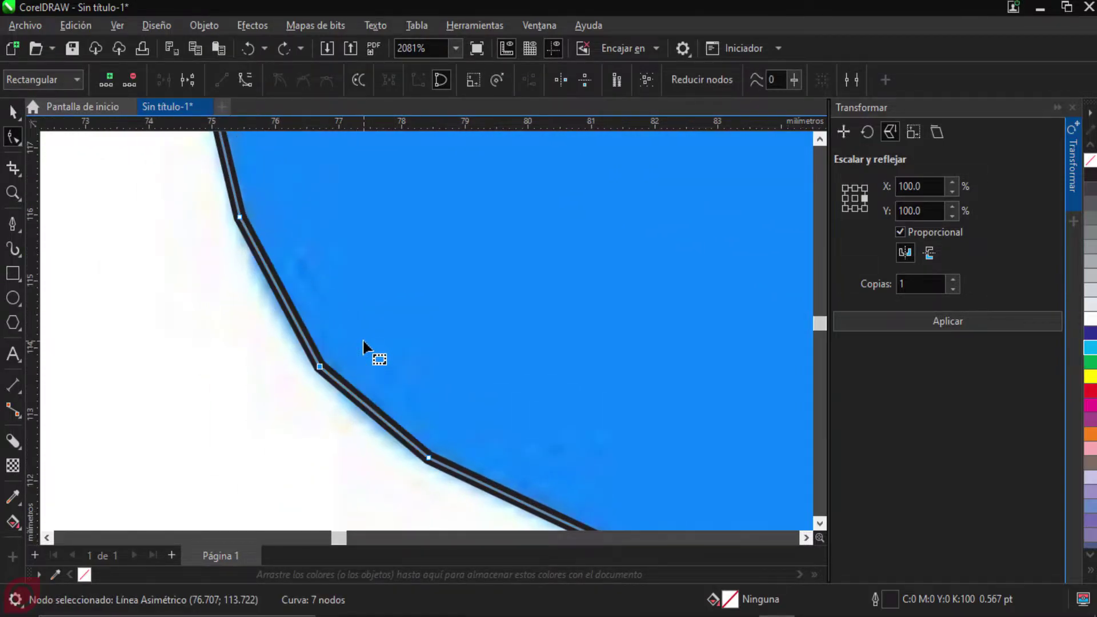
Step: Convert the segments of the third feather's three corner nodes to curves and delete the middle node
left_click_drag(266, 250, 517, 503)
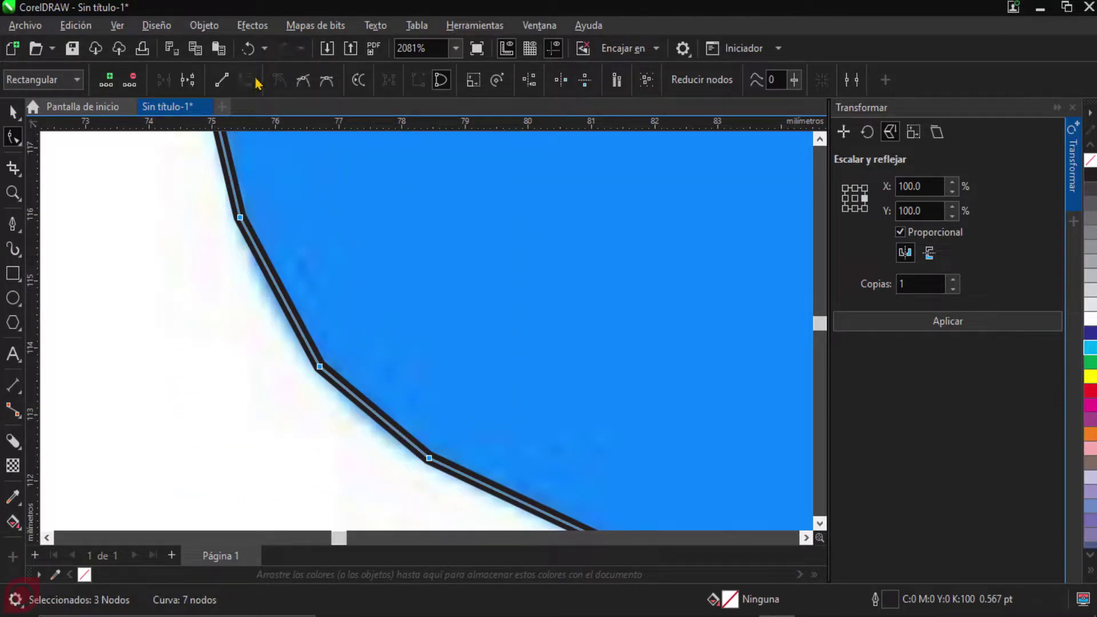
left_click_drag(340, 350, 286, 394)
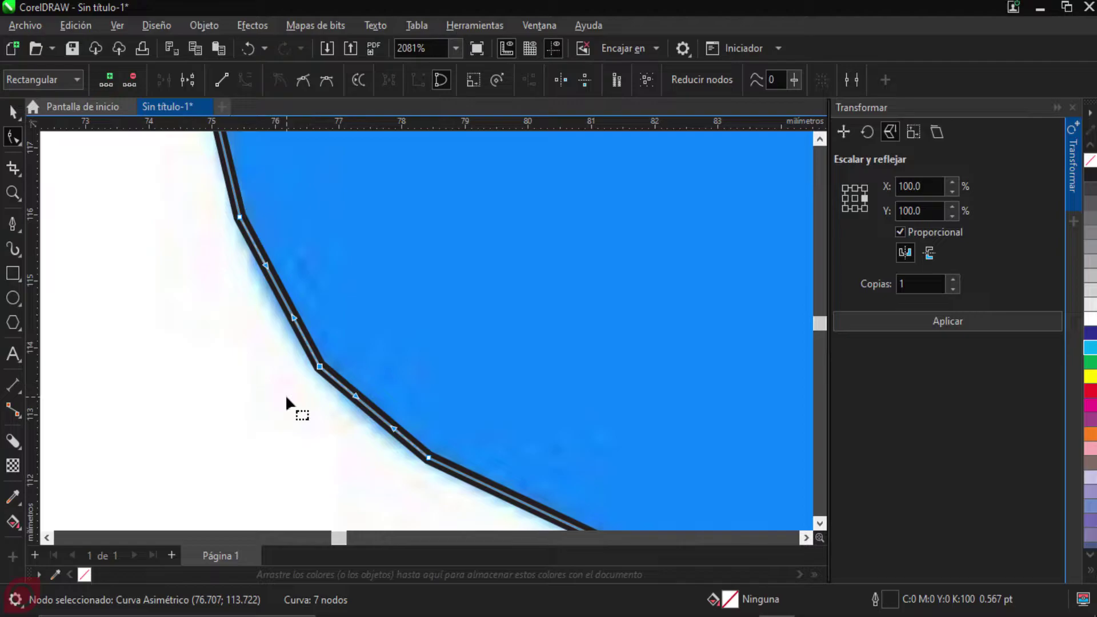
key("Delete")
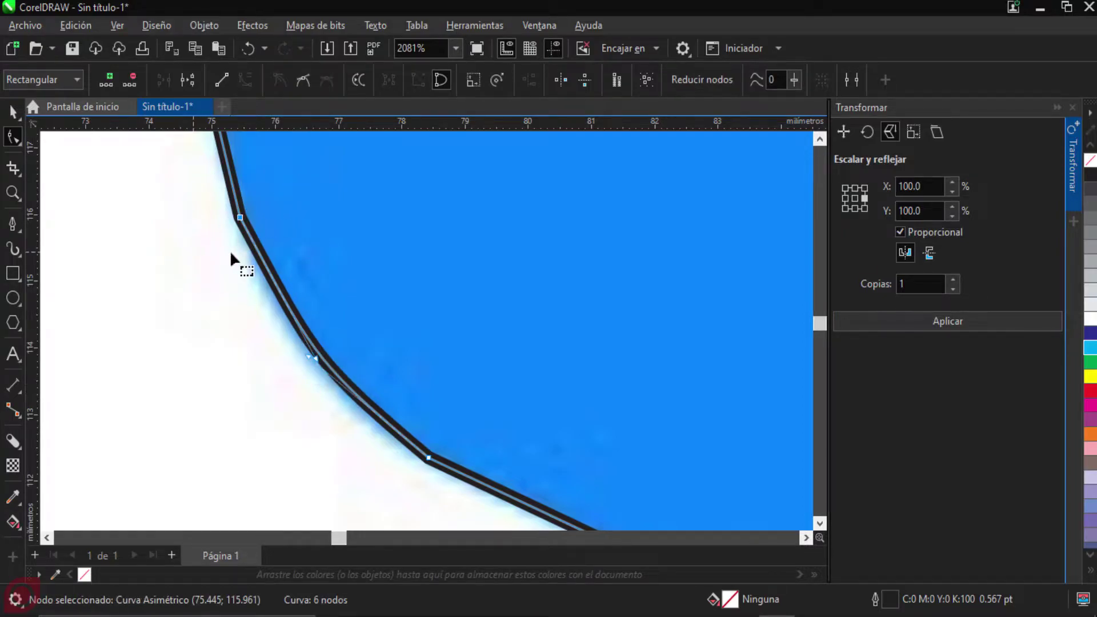
Step: Adjust the control handles of the third feather's corner curve so it follows the logo's rounded outer edge
left_click_drag(313, 359, 266, 317)
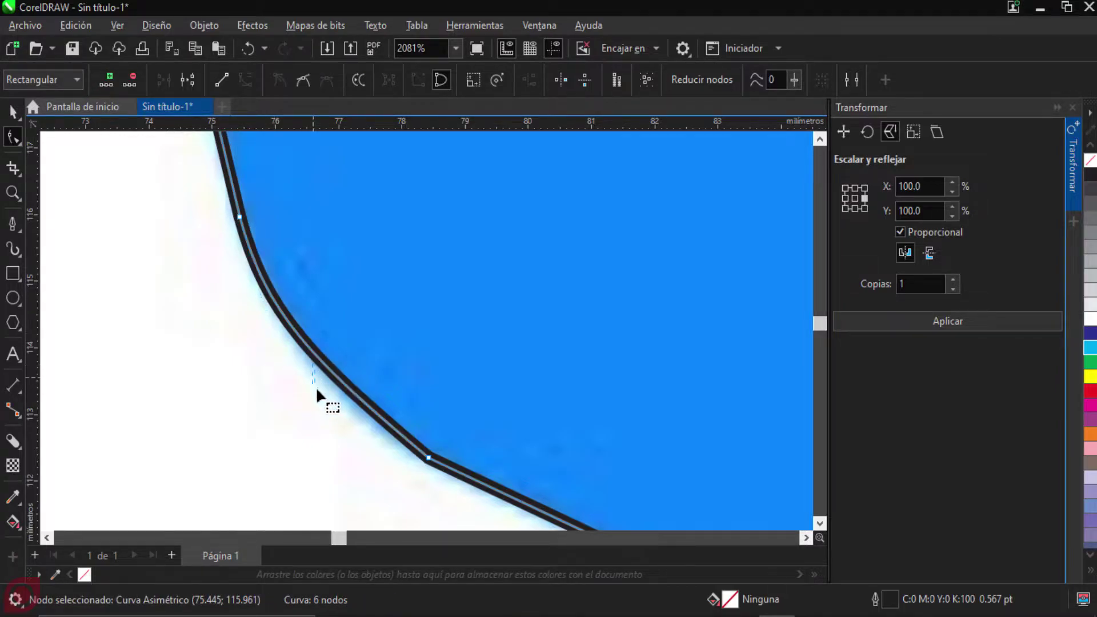
left_click(321, 403)
left_click_drag(488, 416, 392, 488)
left_click_drag(310, 360, 324, 402)
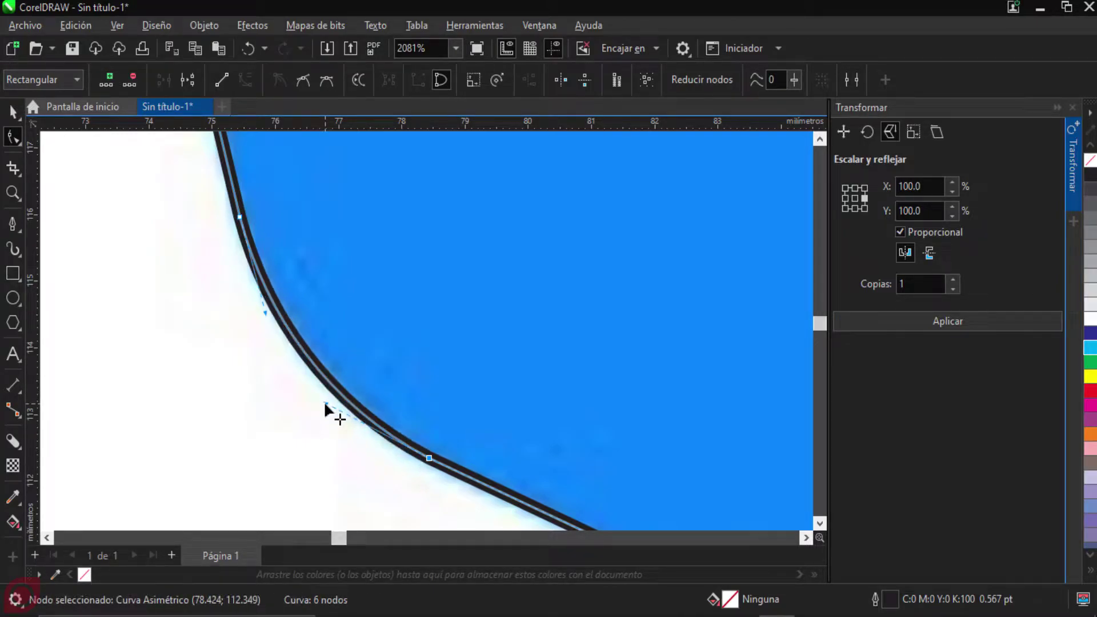
scroll(324, 403, "down", 8)
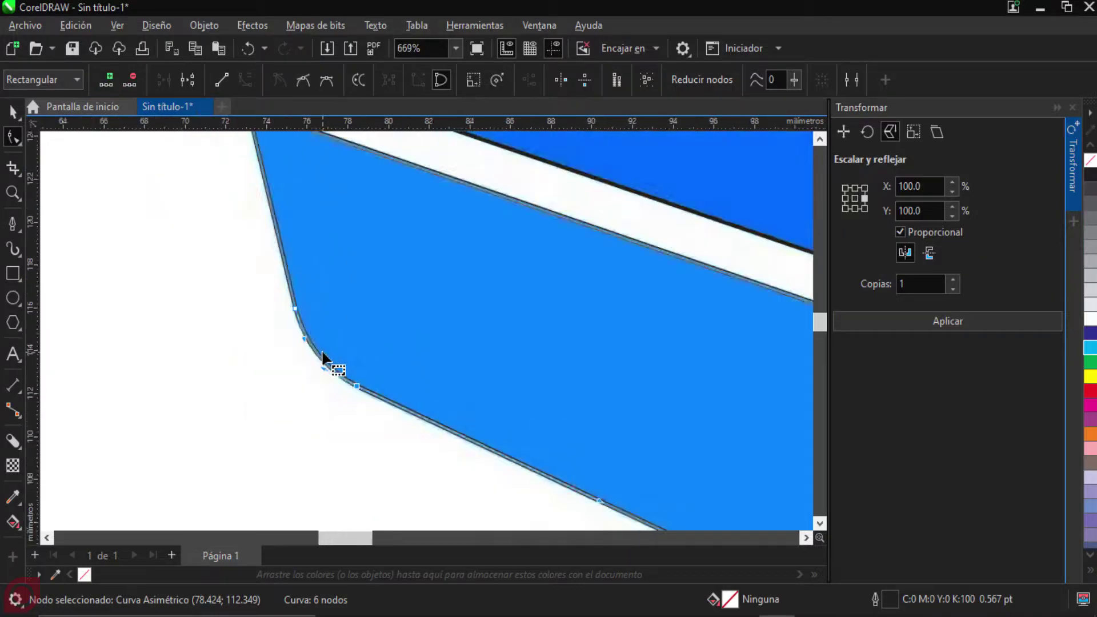
Step: With the Pen tool, draw the left tail feather's inner edge from its upper tip to its lower tip, about 14.6 mm across and 45.2 mm high
scroll(490, 386, "down", 3)
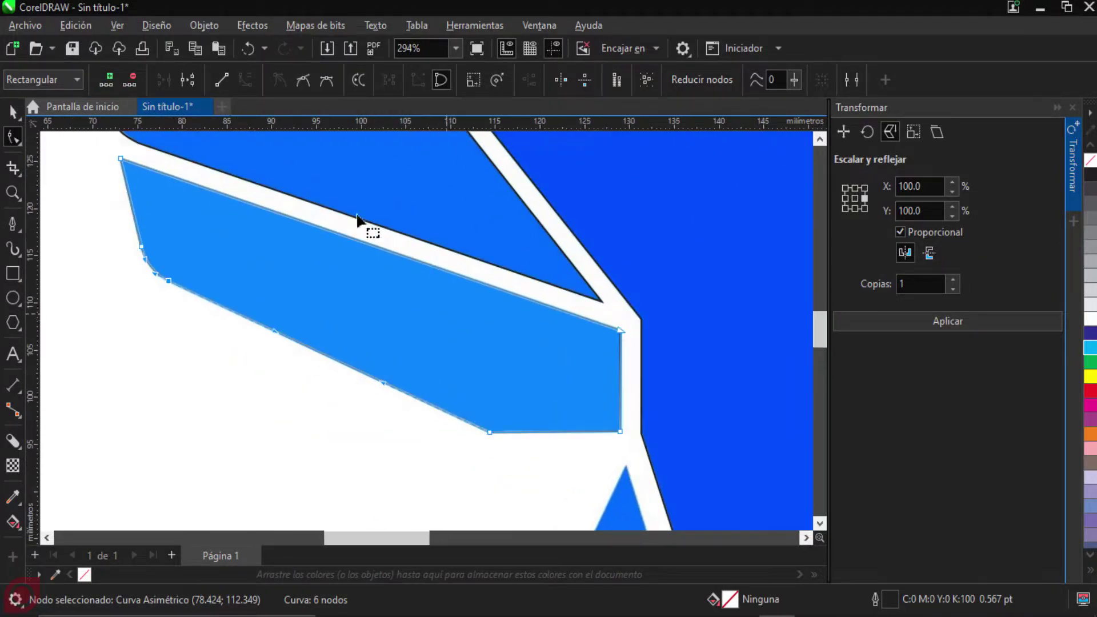
scroll(573, 348, "down", 3)
scroll(583, 367, "up", 2)
left_click_drag(582, 367, 461, 299)
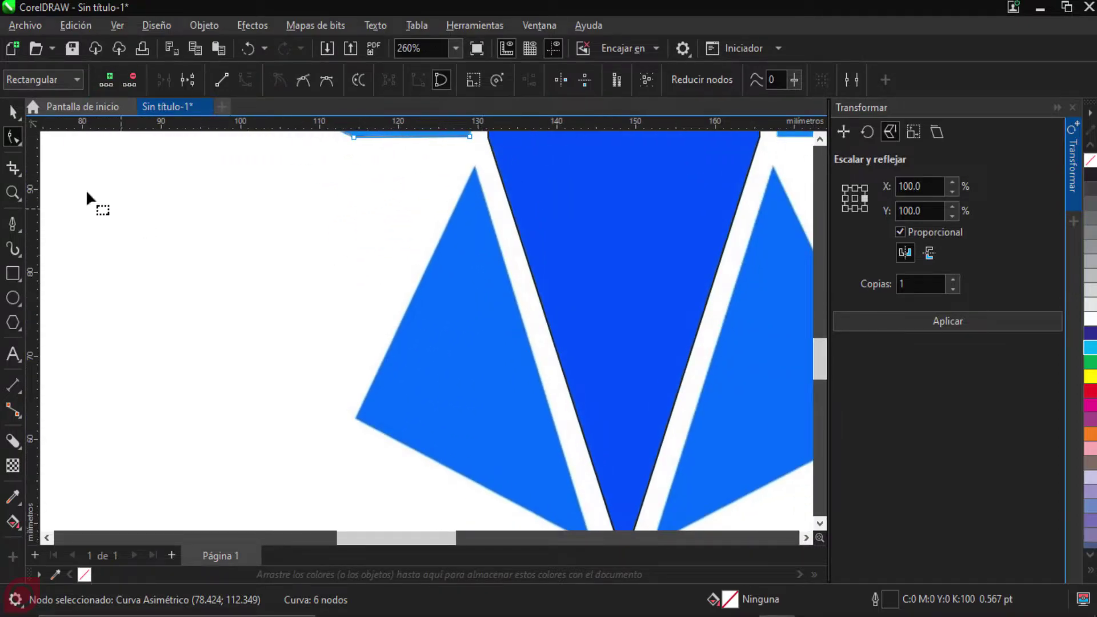
left_click(12, 224)
scroll(489, 220, "up", 3)
scroll(458, 345, "down", 2)
scroll(448, 354, "up", 6)
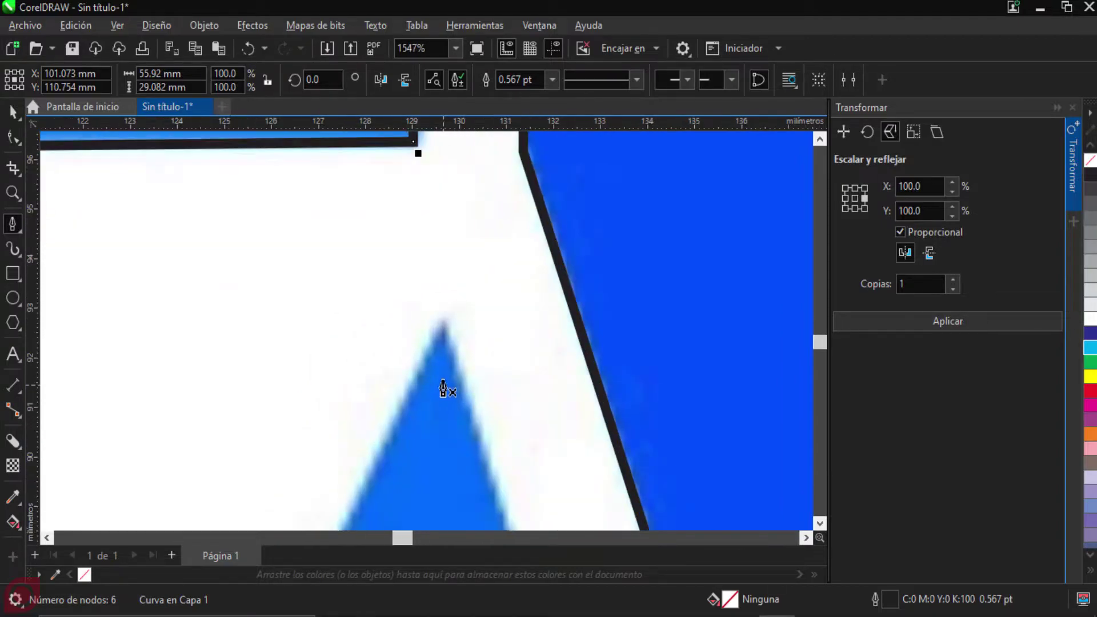
key("Escape")
scroll(467, 409, "down", 5)
scroll(487, 248, "up", 3)
scroll(494, 404, "up", 3)
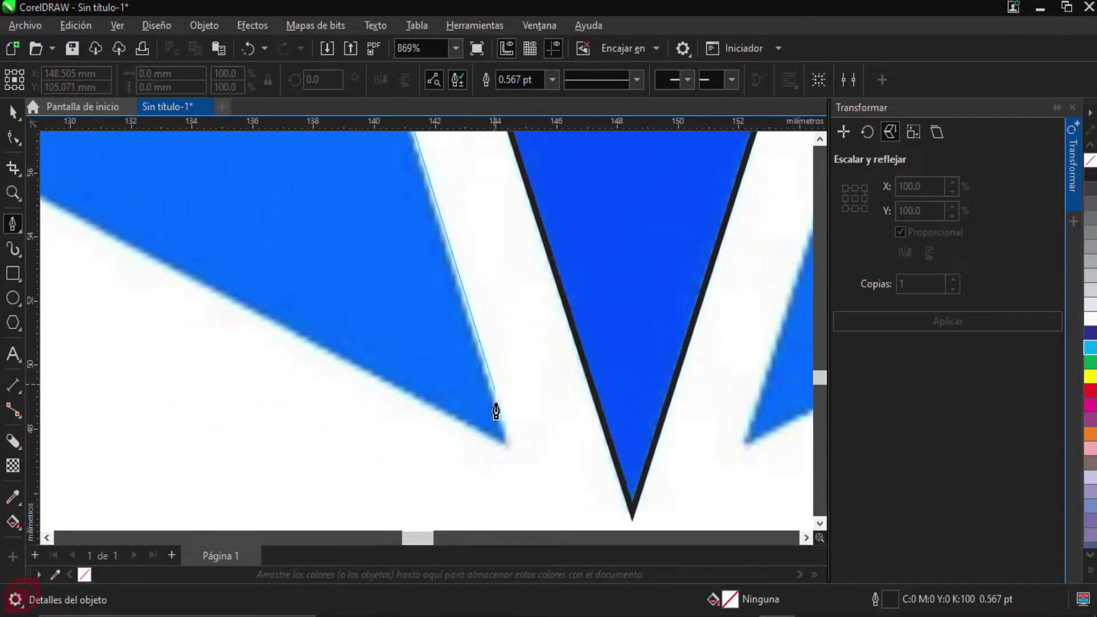
scroll(522, 443, "up", 1)
double_click(522, 448)
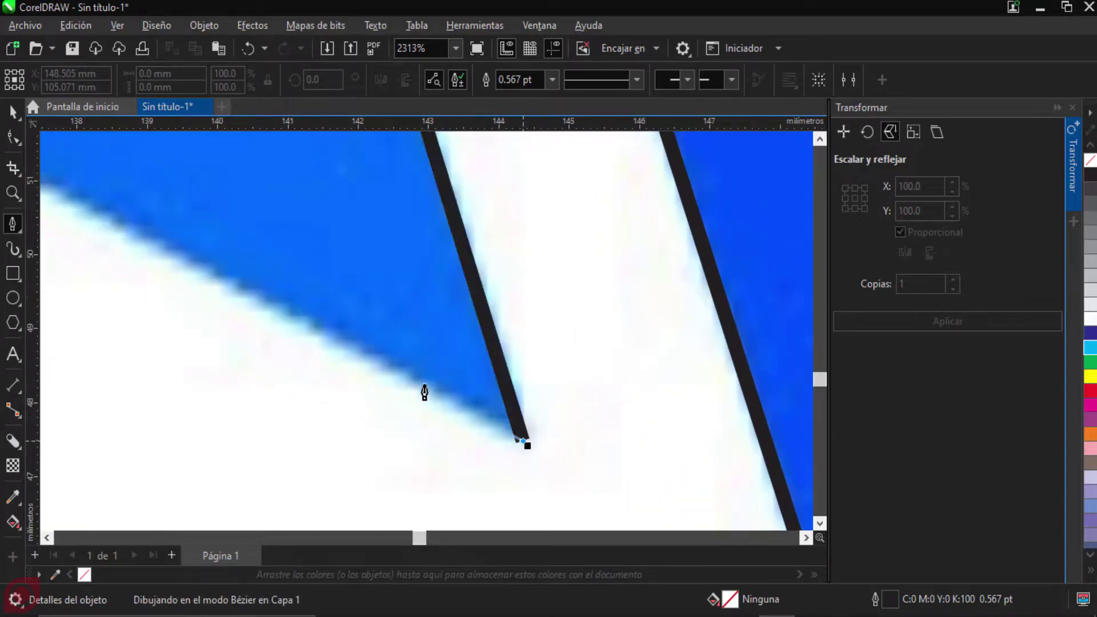
Step: Complete the left tail feather's outline through its outer corner and close it at the upper tip, about 29.7 mm wide and 45.2 mm high
scroll(343, 345, "down", 5)
scroll(335, 327, "up", 1)
scroll(308, 332, "up", 4)
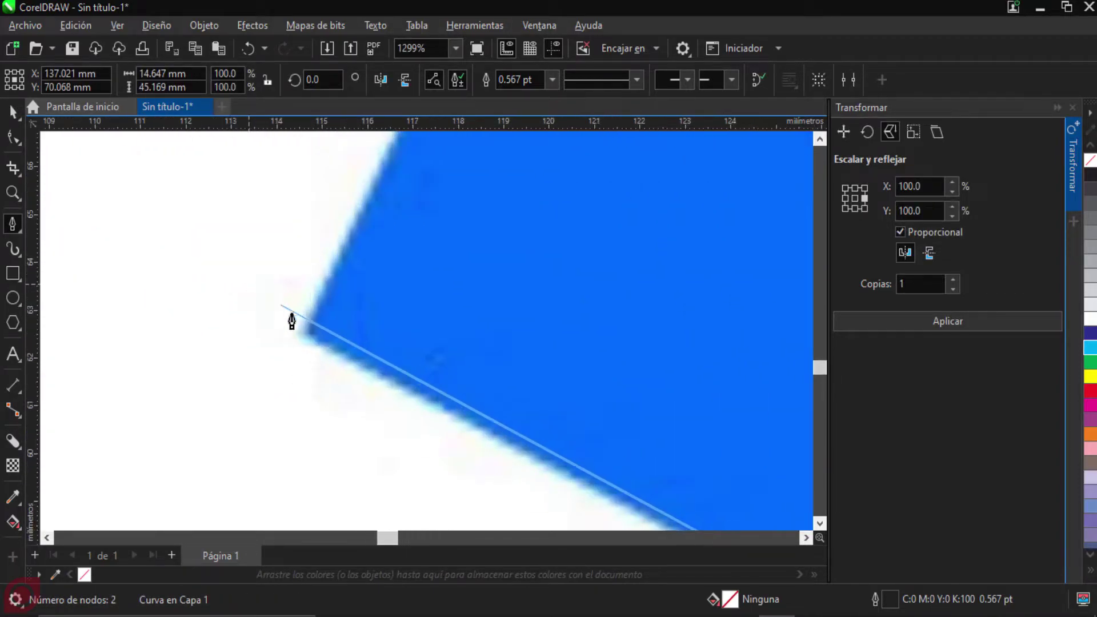
left_click(304, 334)
double_click(351, 272)
scroll(371, 271, "down", 4)
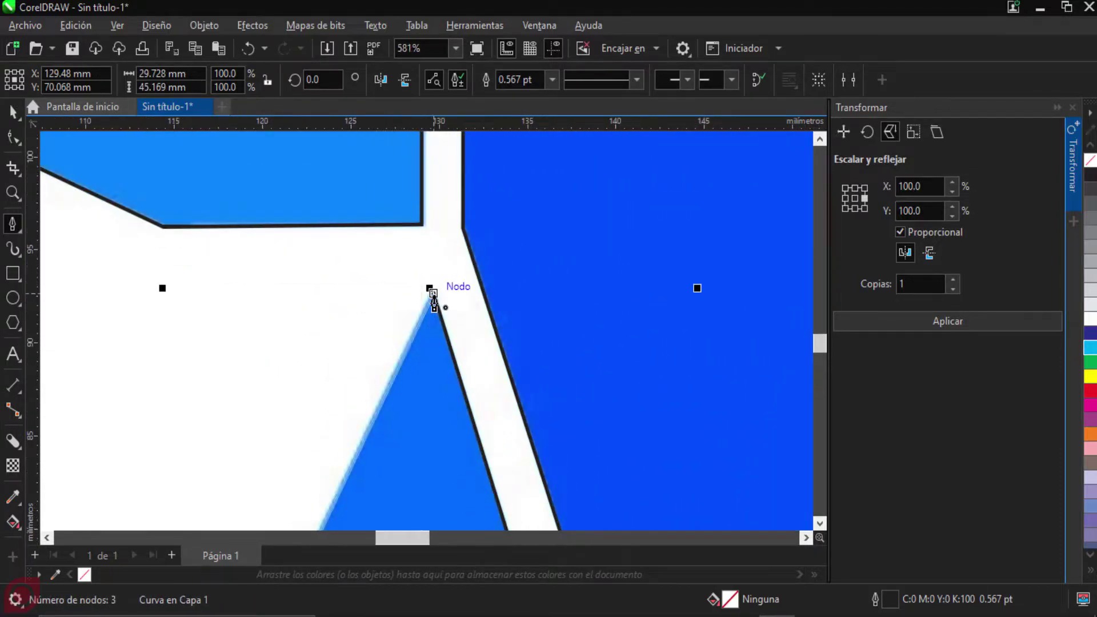
scroll(445, 302, "down", 3)
scroll(450, 303, "up", 1)
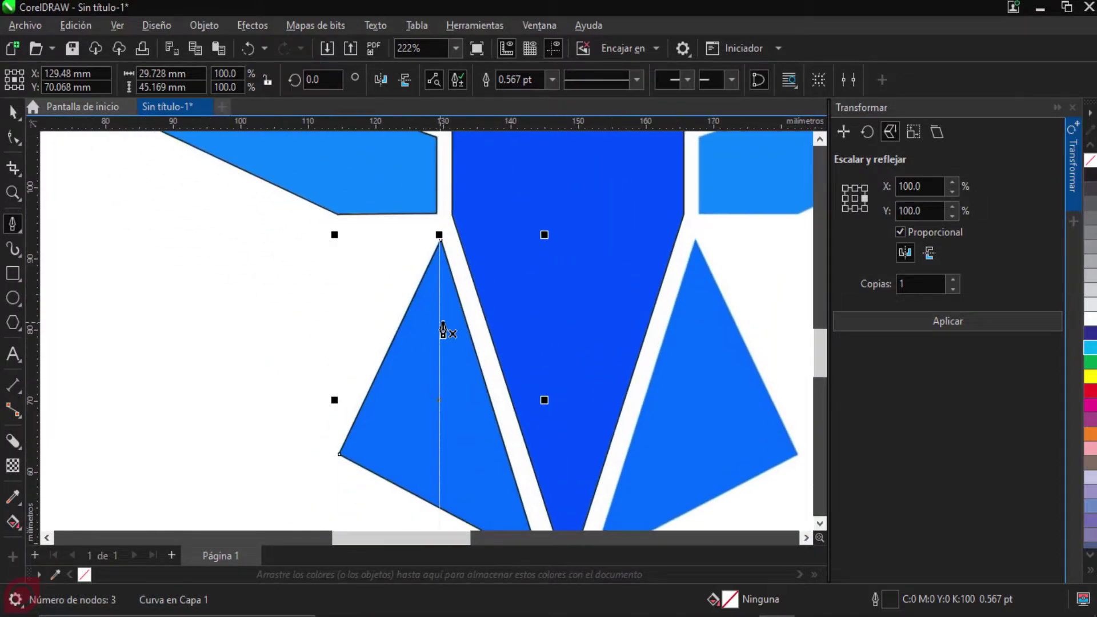
key("space")
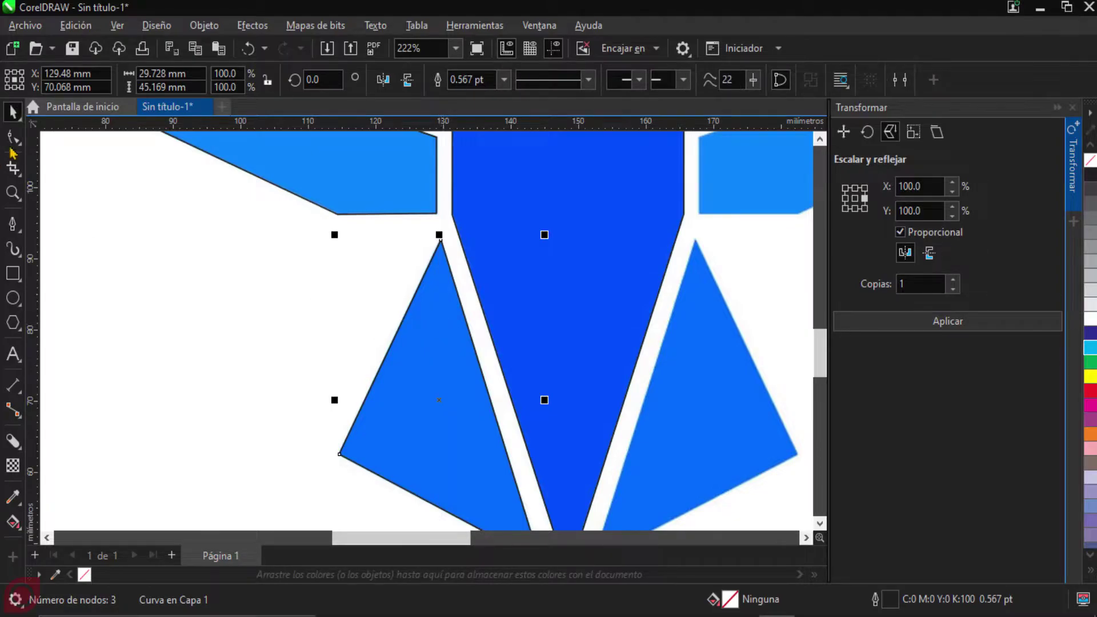
left_click(198, 237)
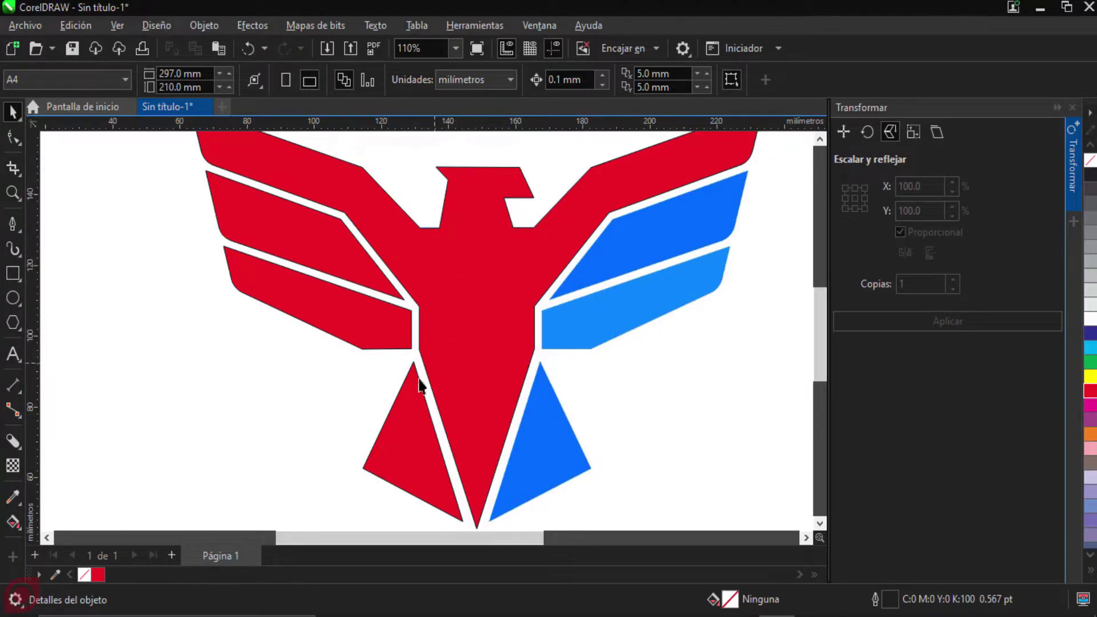
Step: Mirror the left side's two lower wing feathers and tail feather horizontally about their middle-right anchor point, with 1 copy at 100% scale
left_click(348, 334)
left_click(350, 252, "shift")
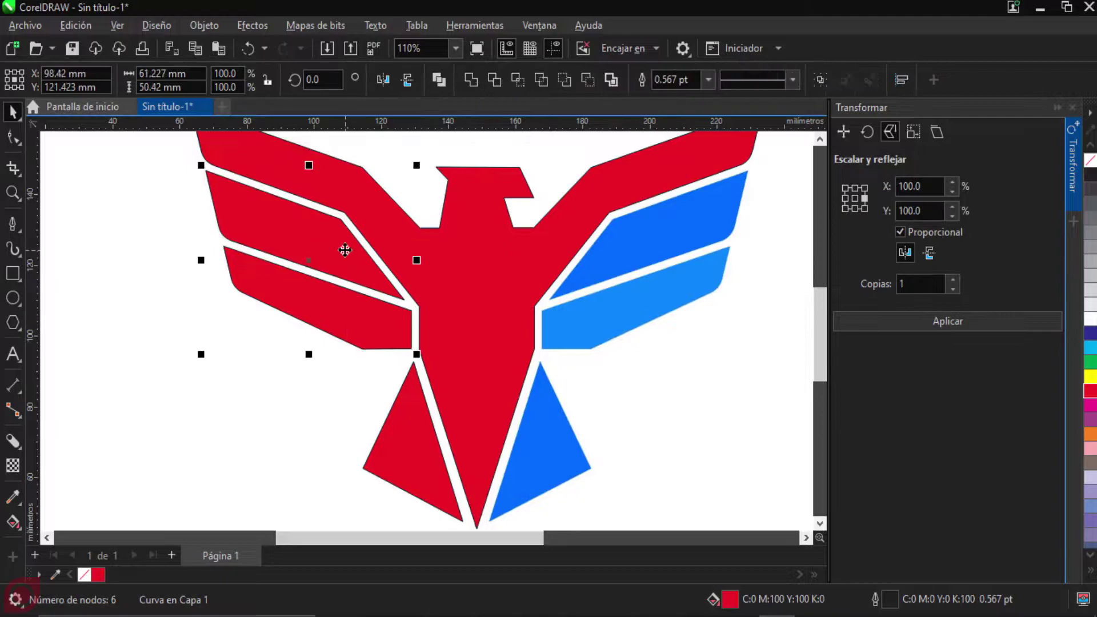
left_click(412, 444, "shift")
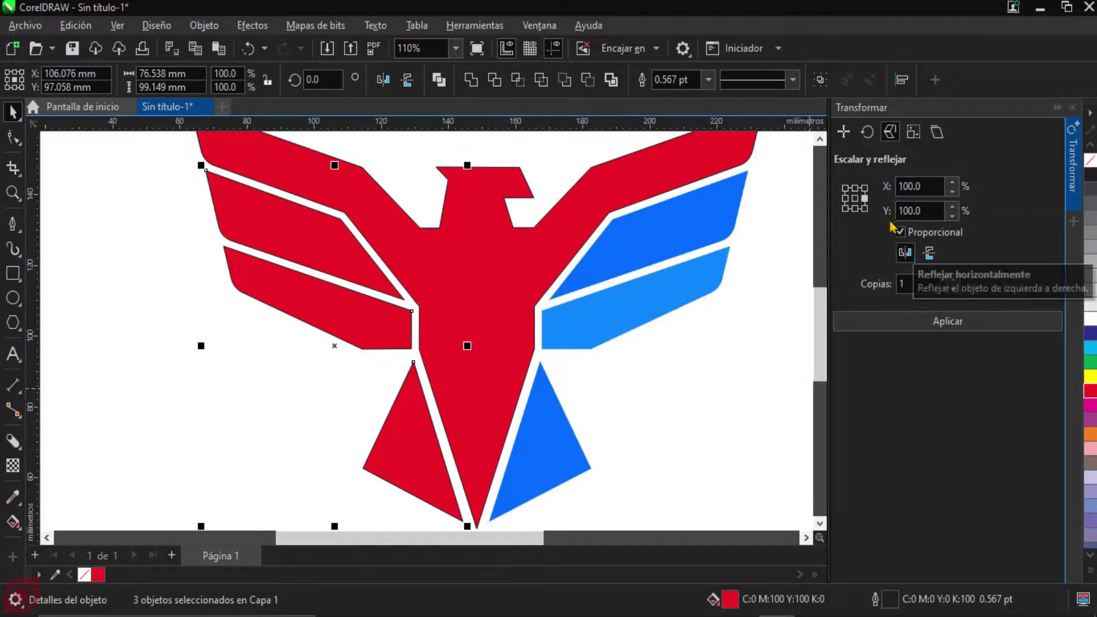
left_click(864, 199)
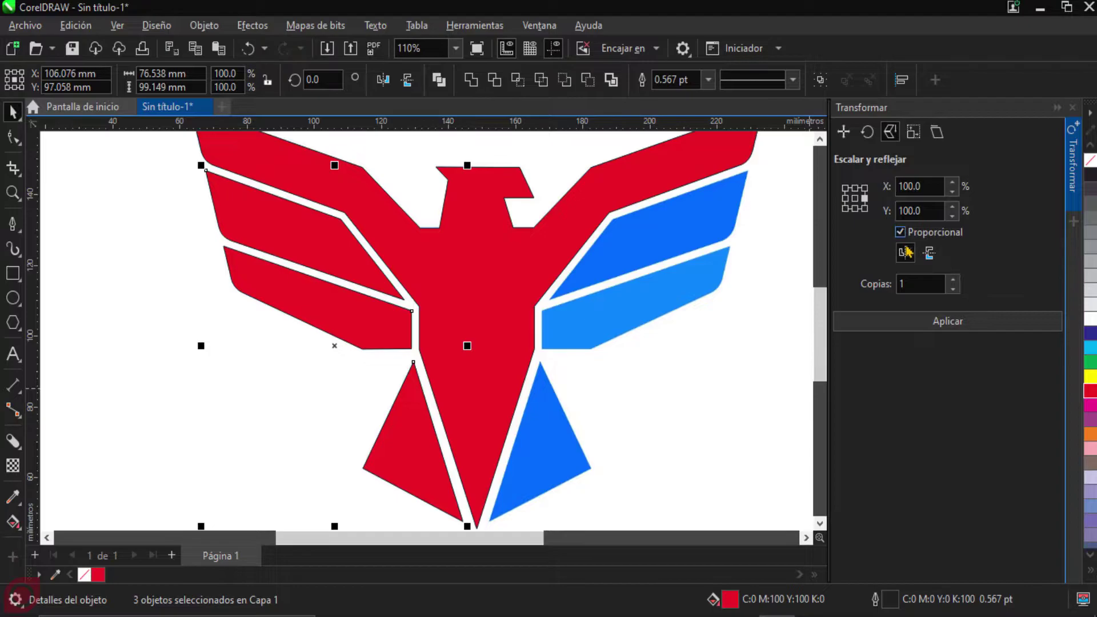
left_click(904, 252)
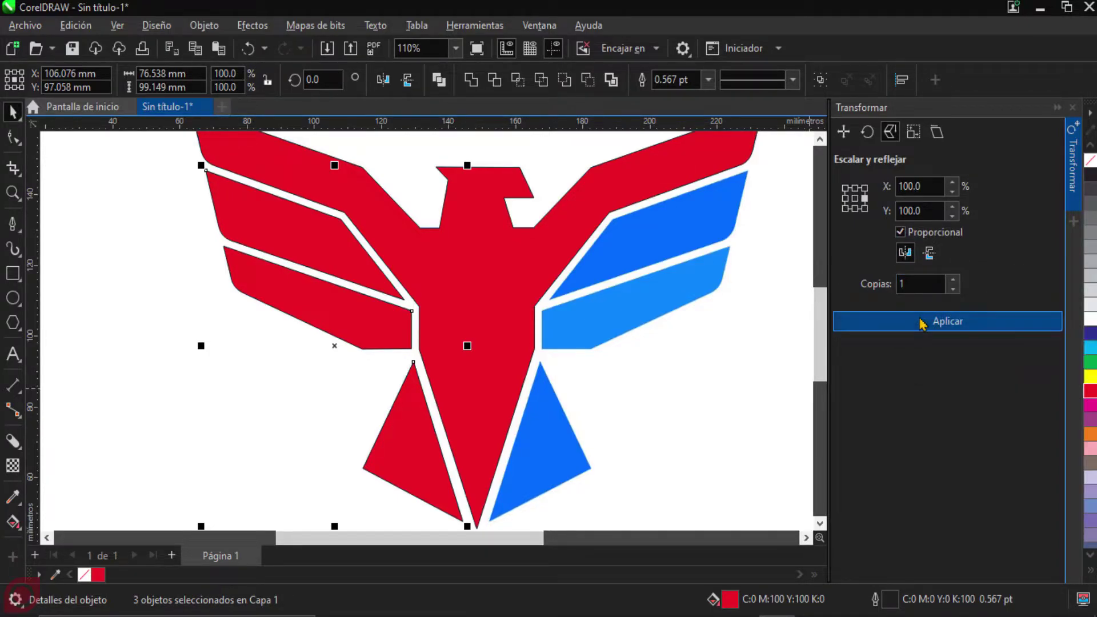
left_click(921, 323)
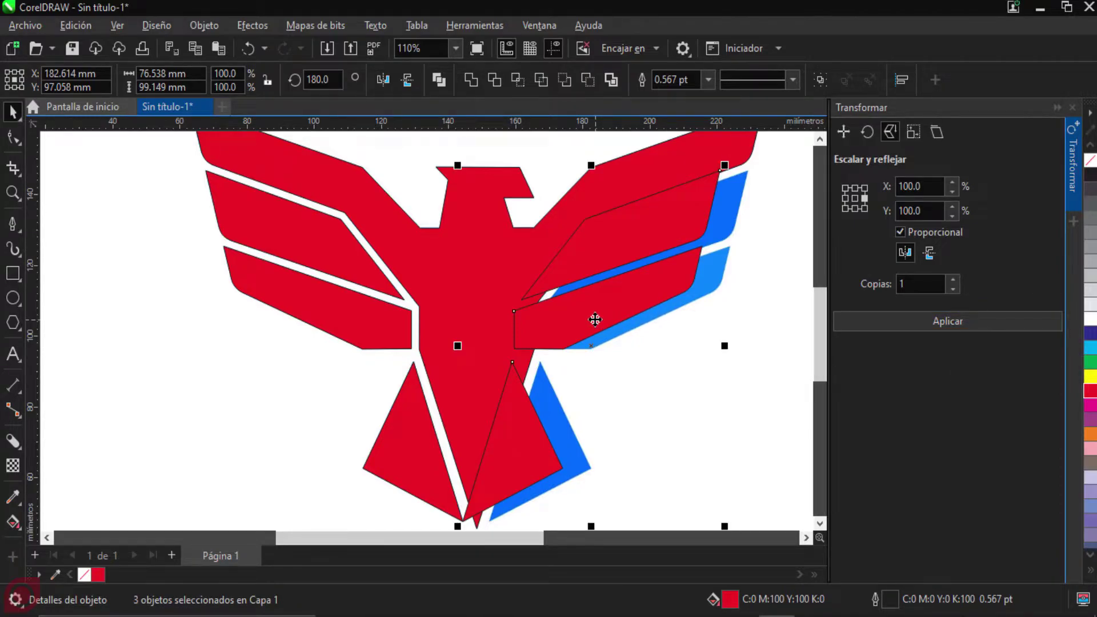
Step: Nudge the three mirrored feathers rightward over the image's right-hand feathers to X 191.414 mm
key("Right")
key("Right")
key("Right")
key("Right")
key("Right")
key("Right")
key("Right")
key("Right")
key("Right")
key("Right")
key("Right")
key("Right")
key("Right")
key("Right")
key("Right")
key("Right")
key("Right")
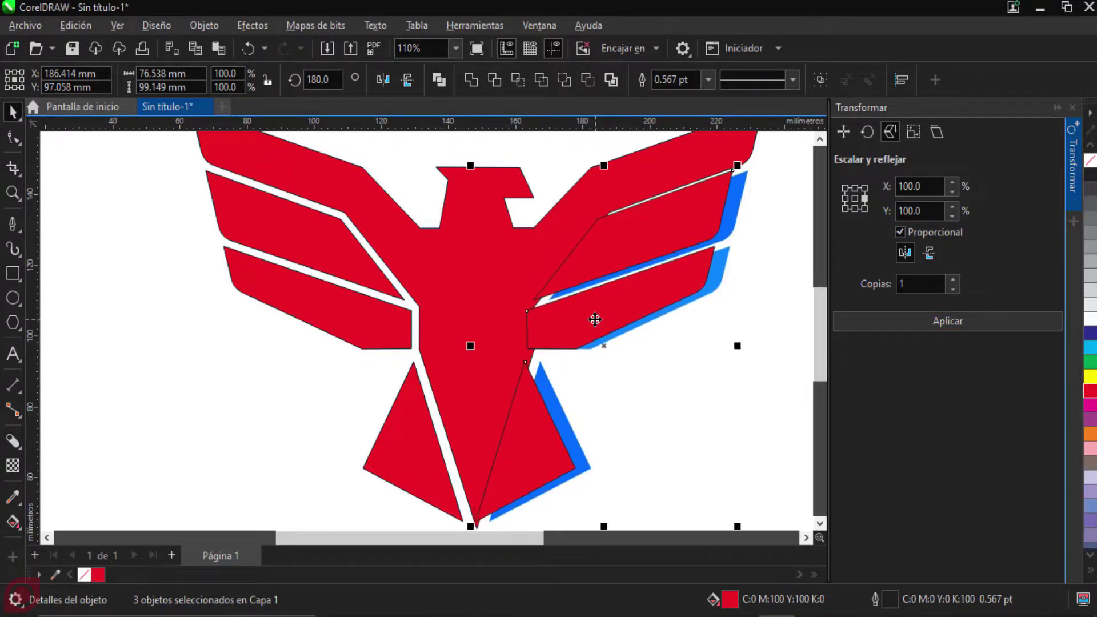
key("Right")
key("Right")
key("Right")
key("Right")
key("Right")
key("Right")
key("Right")
key("Right")
key("Right")
key("Right")
key("Right")
key("Right")
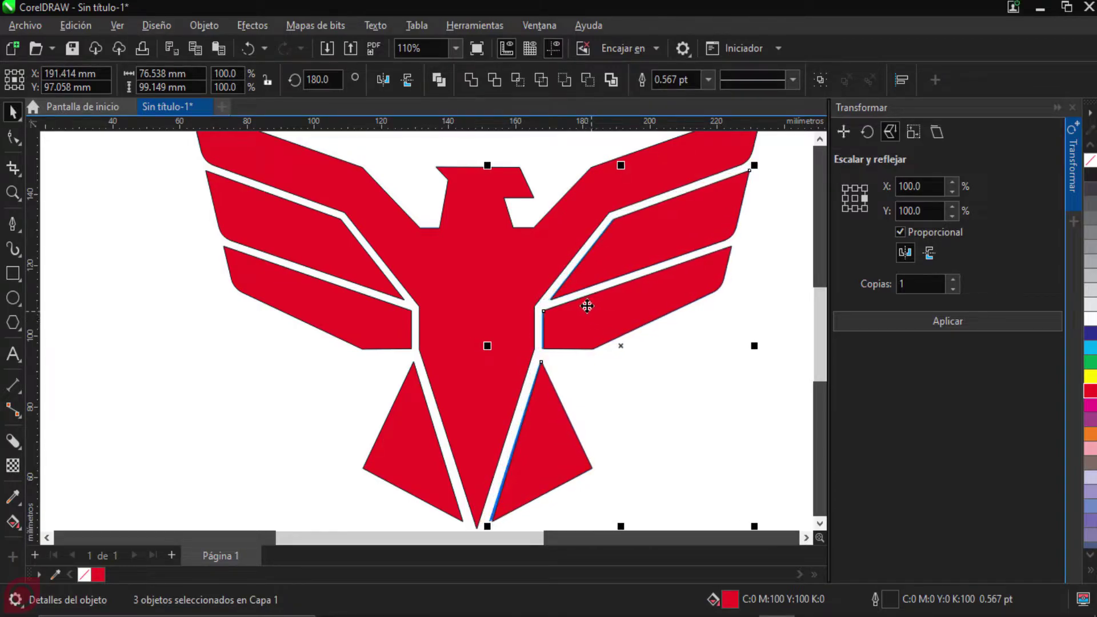
Step: Fine-tune the mirrored feathers leftward to X 190.914 mm so their inner edges match the logo, and deselect them
scroll(562, 306, "up", 2)
scroll(562, 306, "up", 6)
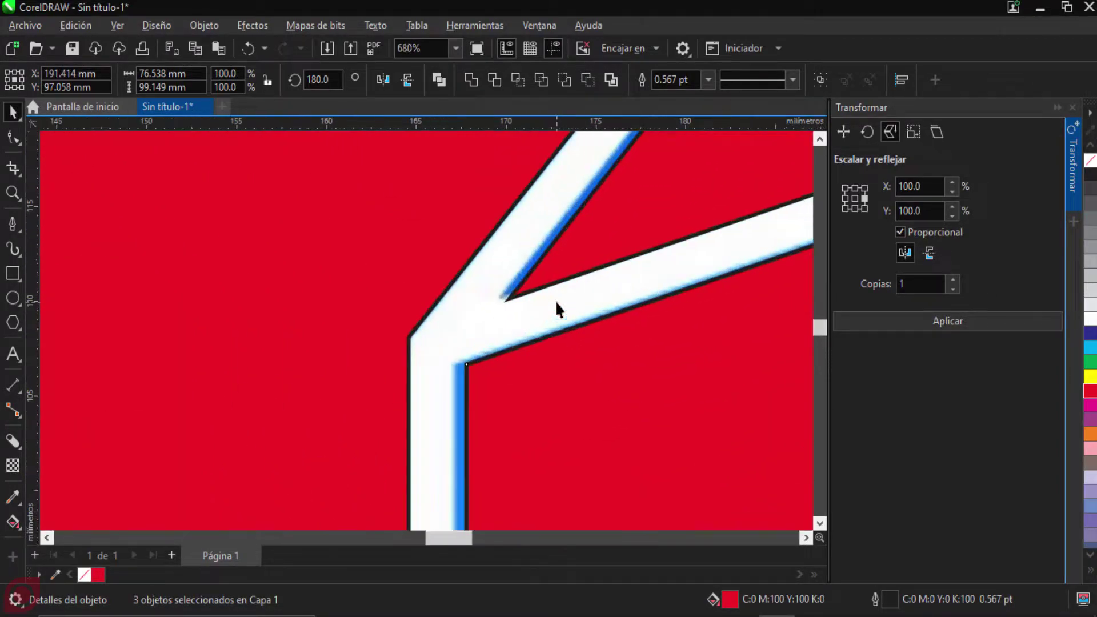
key("Left")
key("Left")
key("Left")
key("Left")
scroll(556, 304, "down", 2)
key("Left")
scroll(563, 307, "down", 4)
scroll(563, 308, "down", 3)
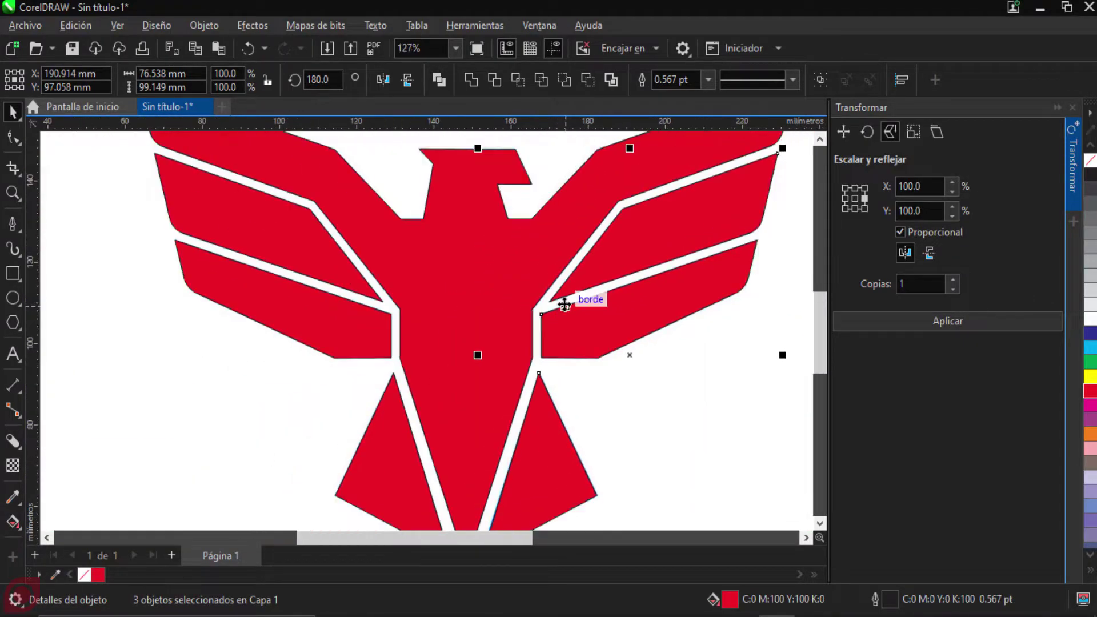
left_click(662, 366)
left_click_drag(679, 371, 677, 383)
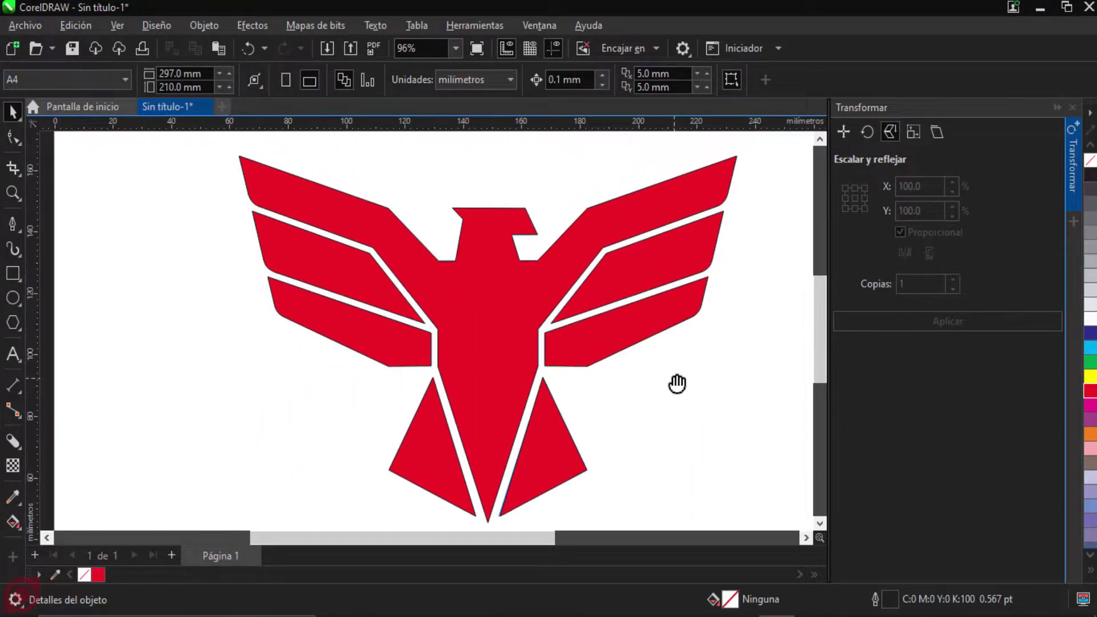
Step: With the Pen tool, draw an open six-node straight-sided test shape beside the eagle, about 66.7 mm wide and 86.5 mm high
left_click(12, 224)
left_click(139, 220)
left_click(291, 408)
left_click(157, 489)
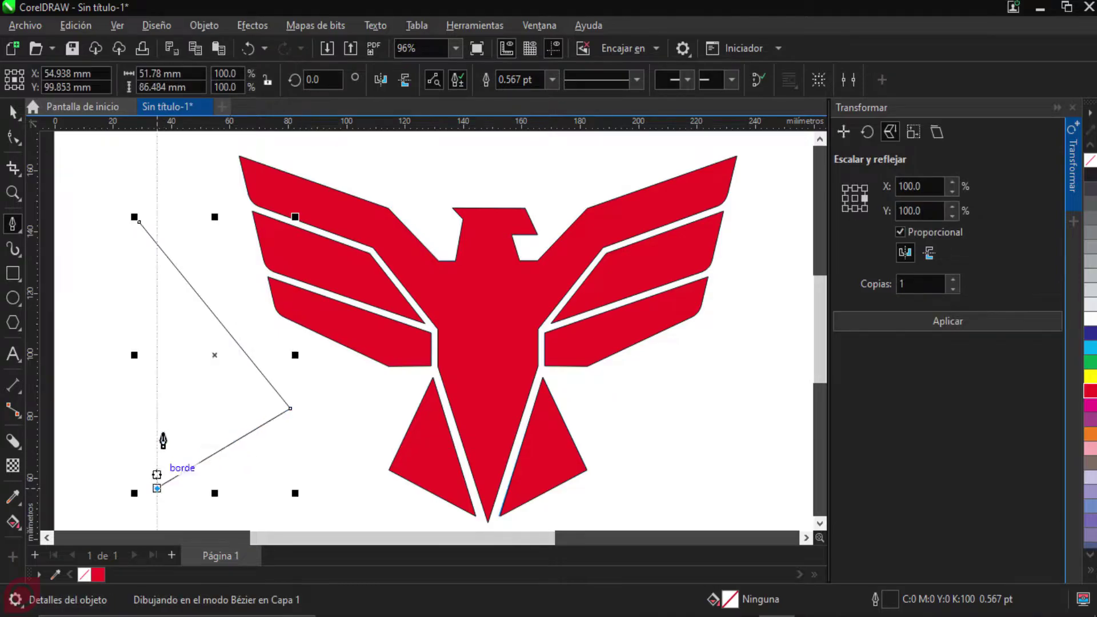
left_click(174, 365)
left_click(96, 366)
left_click(138, 280)
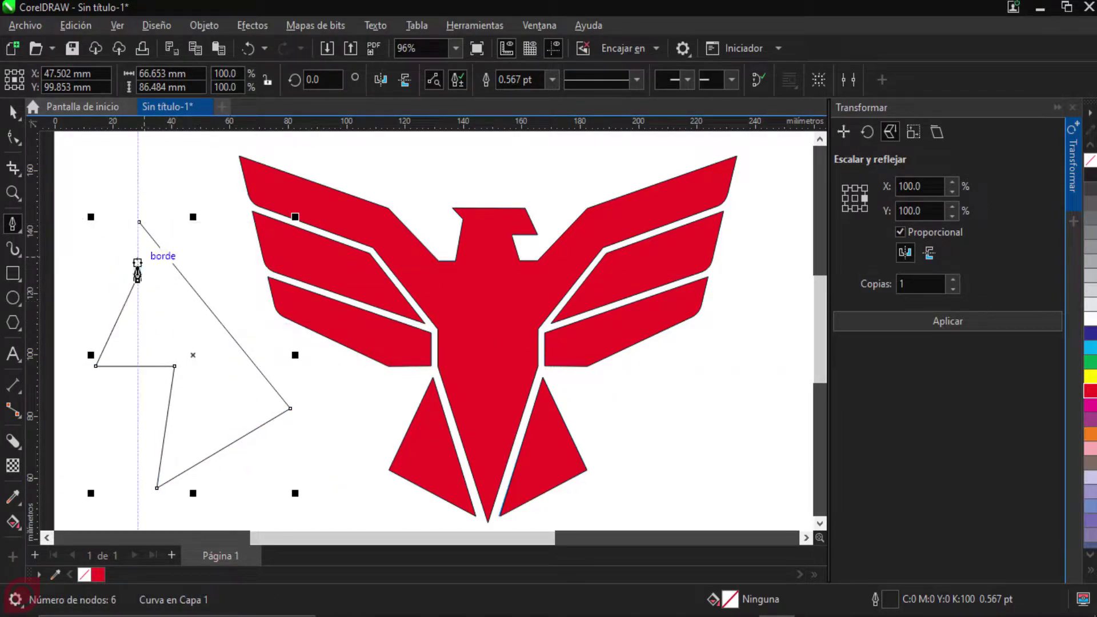
scroll(138, 273, "up", 2)
scroll(139, 276, "down", 2)
scroll(144, 308, "up", 1)
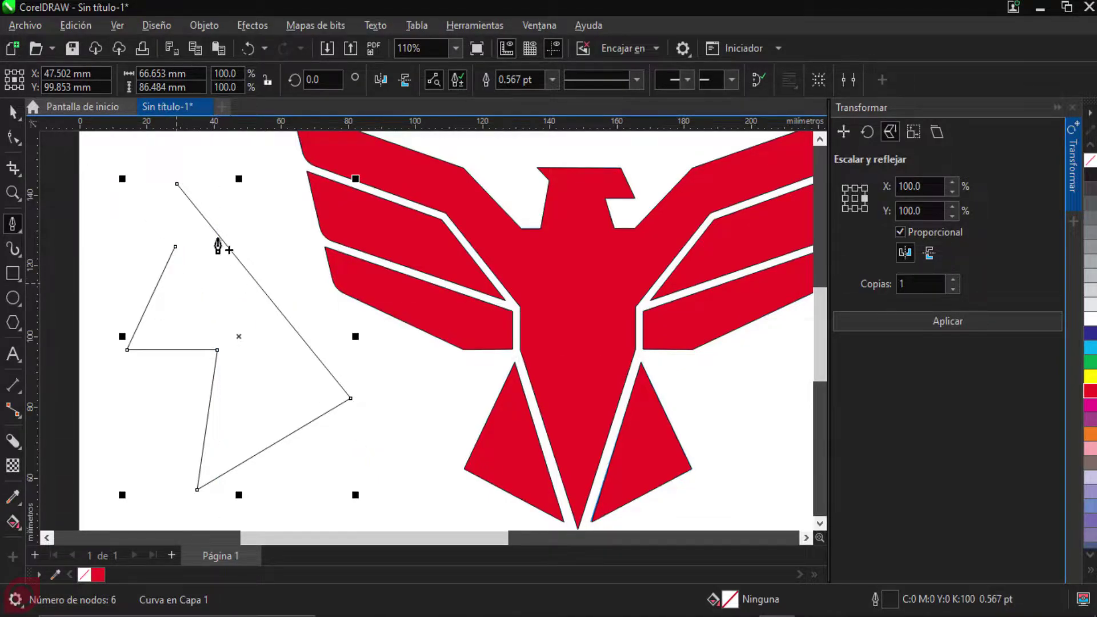
key("Escape")
left_click(12, 113)
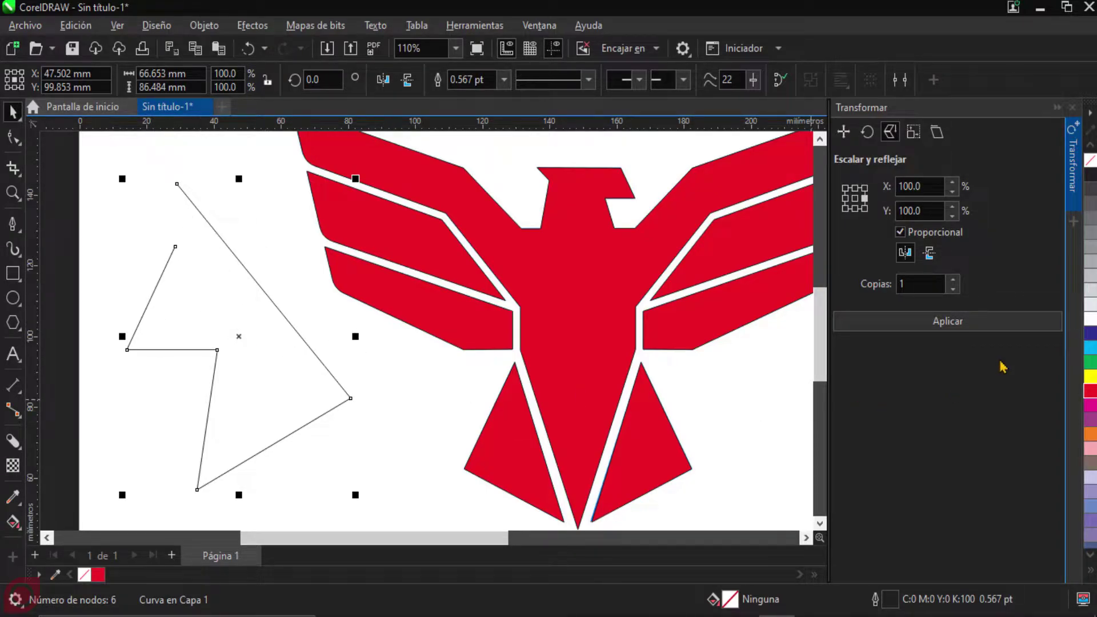
Step: Give the open test shape green, cyan, blue and grey fills in turn, ending with K:50 grey
left_click(1088, 362)
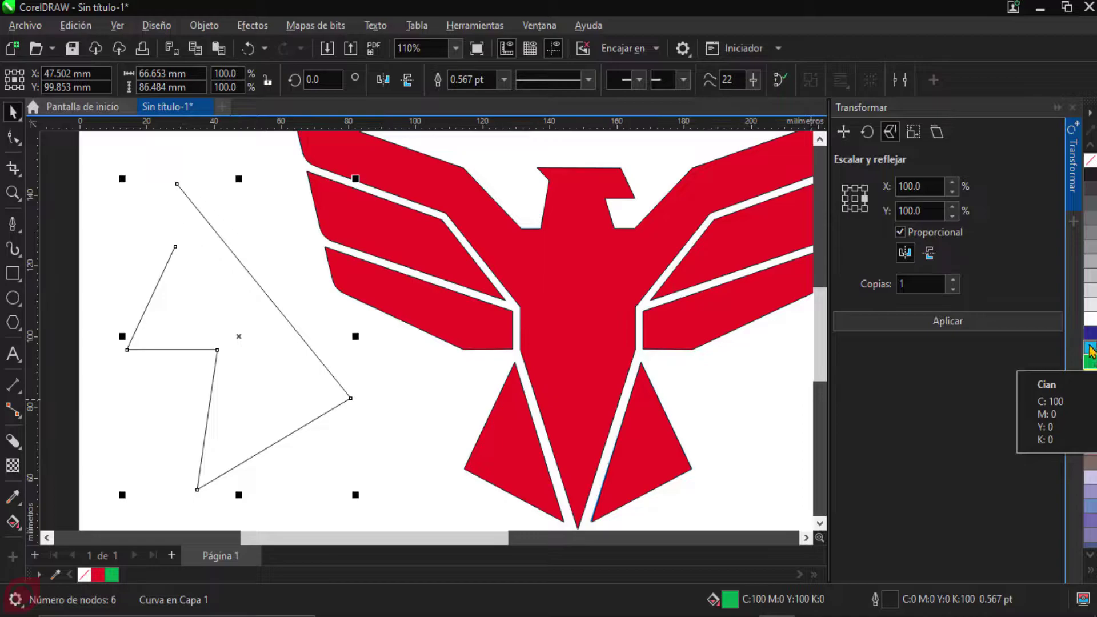
left_click(1090, 347)
left_click(1090, 334)
left_click(1090, 302)
left_click(1090, 255)
left_click(1090, 246)
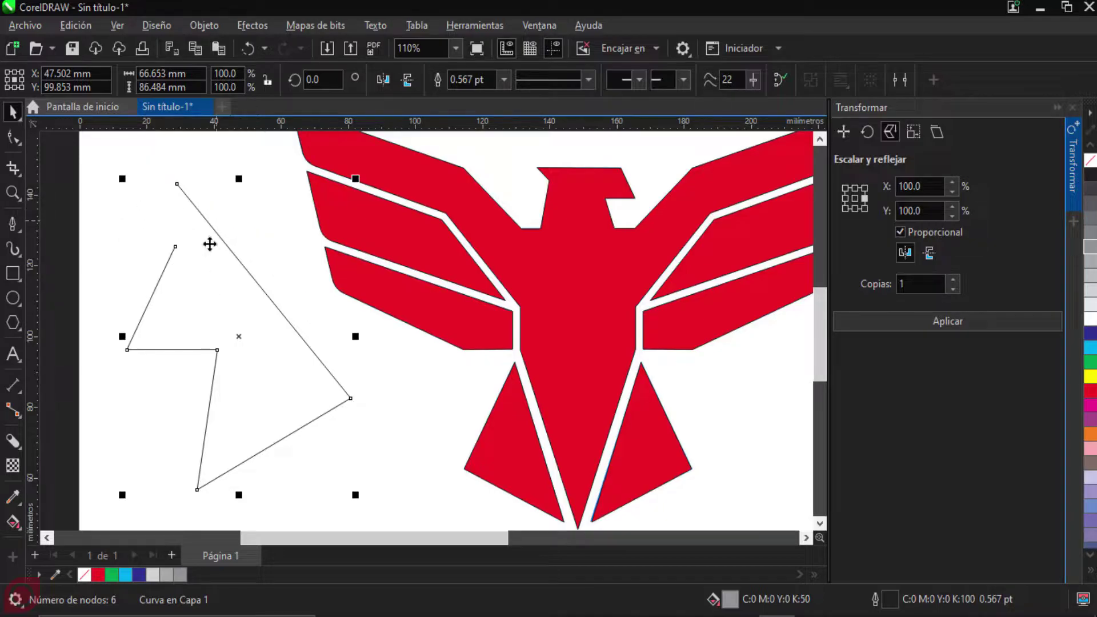
Step: Move the test shape's loose end node onto its start node to close the curve, and undo that last node move
scroll(172, 207, "up", 1)
scroll(171, 206, "up", 2)
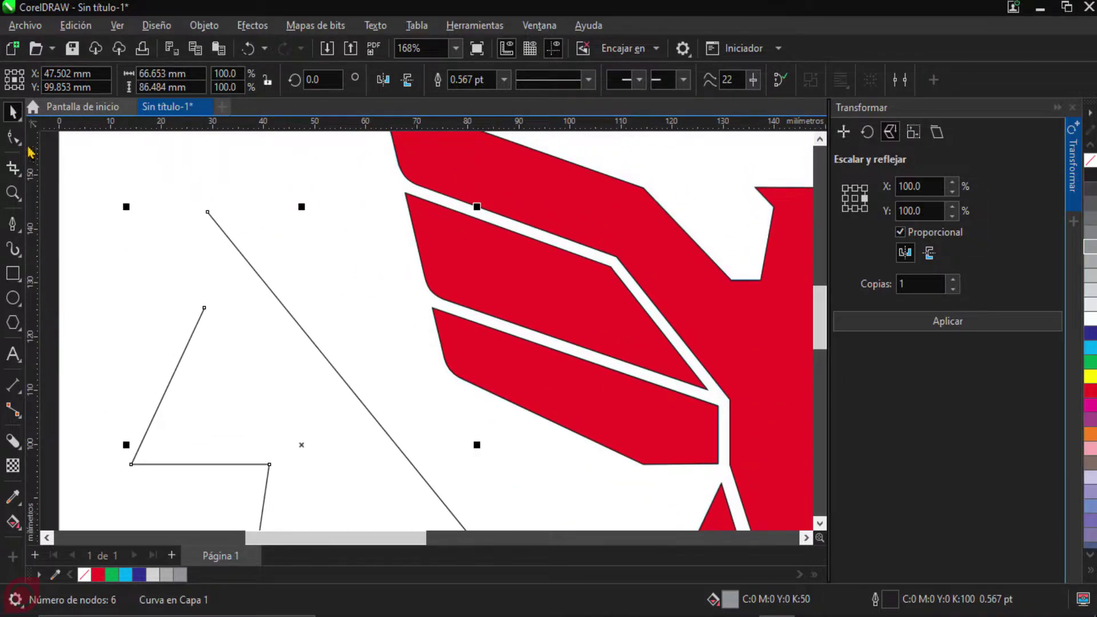
left_click(12, 138)
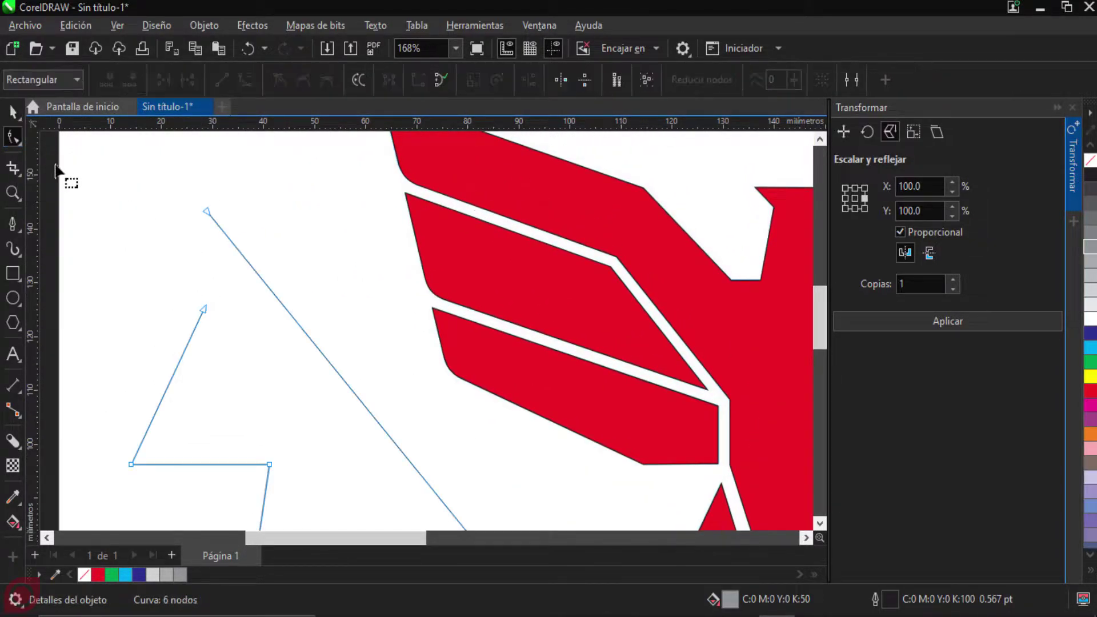
left_click_drag(205, 309, 132, 293)
left_click_drag(197, 247, 208, 211)
scroll(240, 282, "down", 2)
scroll(309, 274, "up", 2)
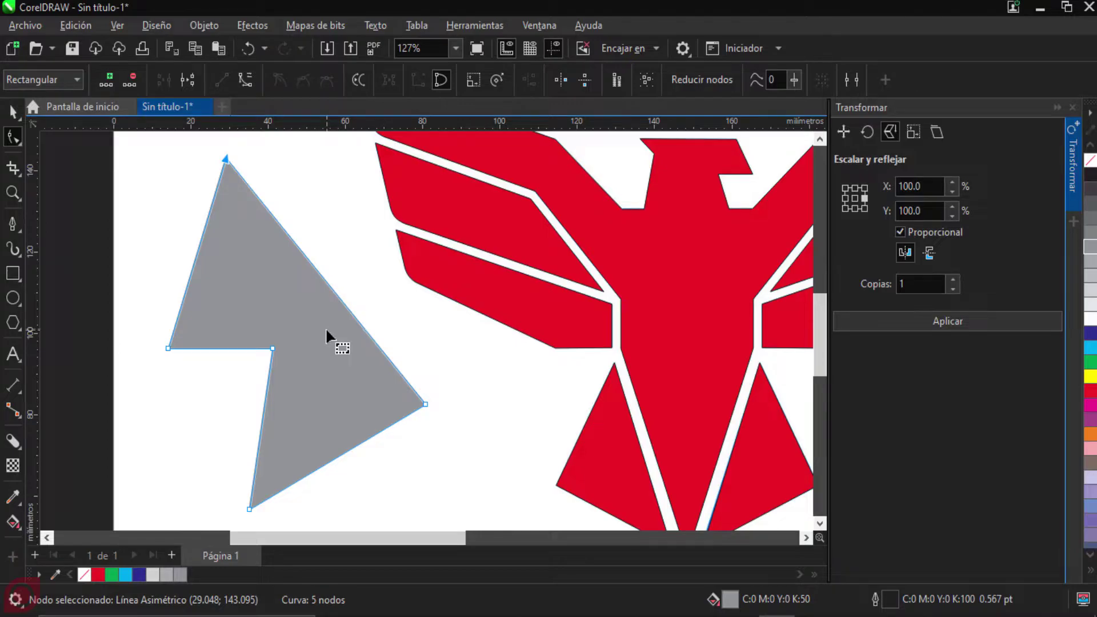
key("ctrl+z")
Step: Close the test shape again by joining its loose end node to the start node at its upper tip
scroll(203, 248, "up", 2)
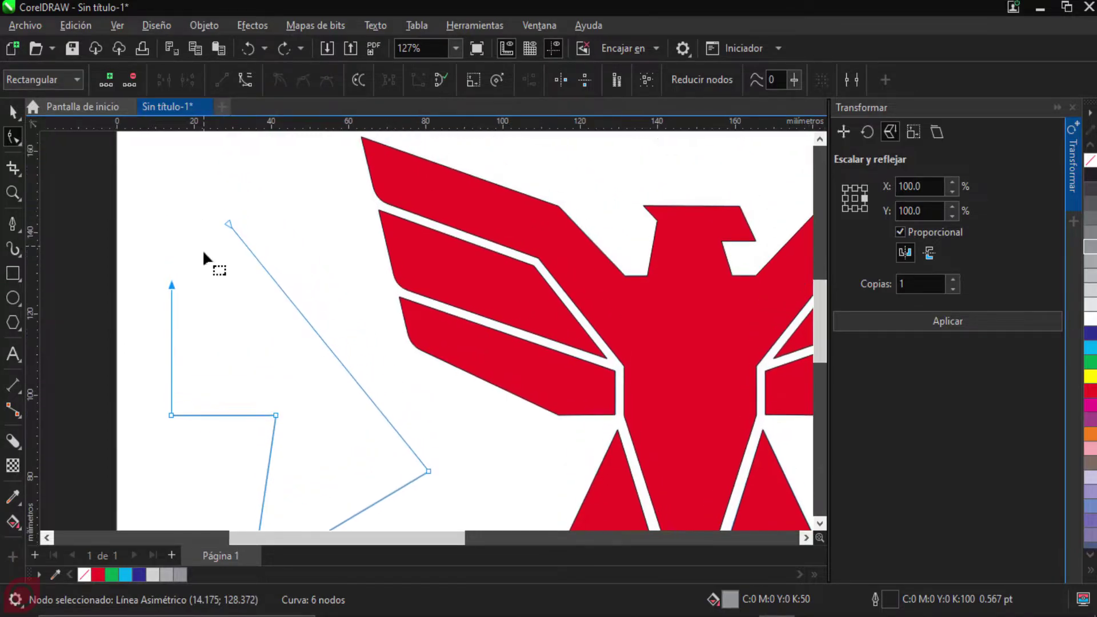
scroll(202, 249, "up", 1)
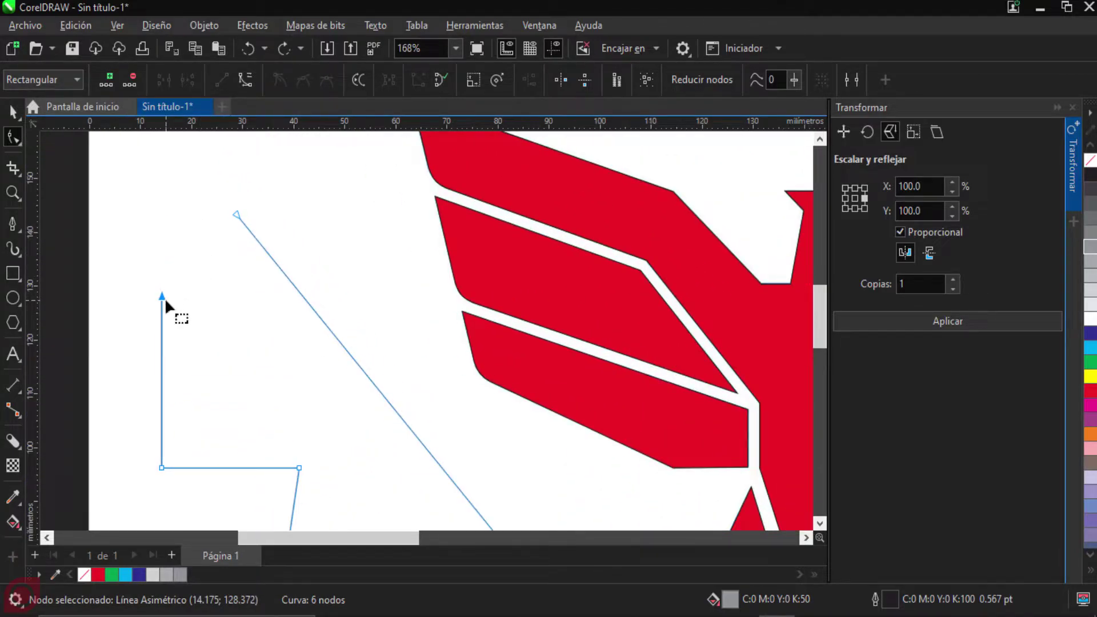
left_click_drag(163, 296, 217, 252)
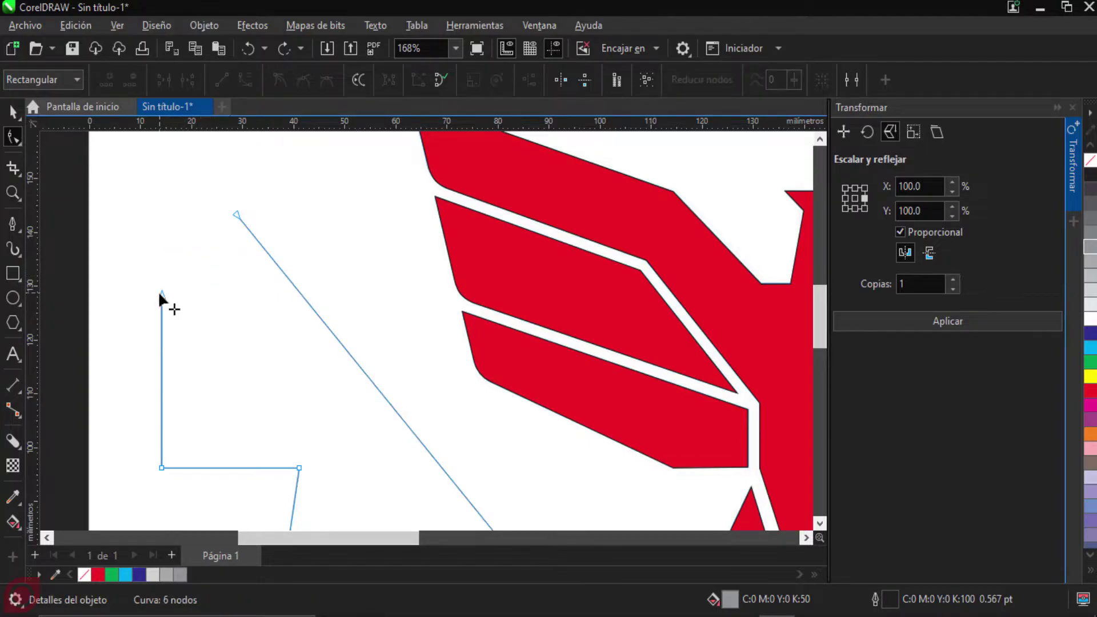
left_click_drag(162, 296, 237, 217)
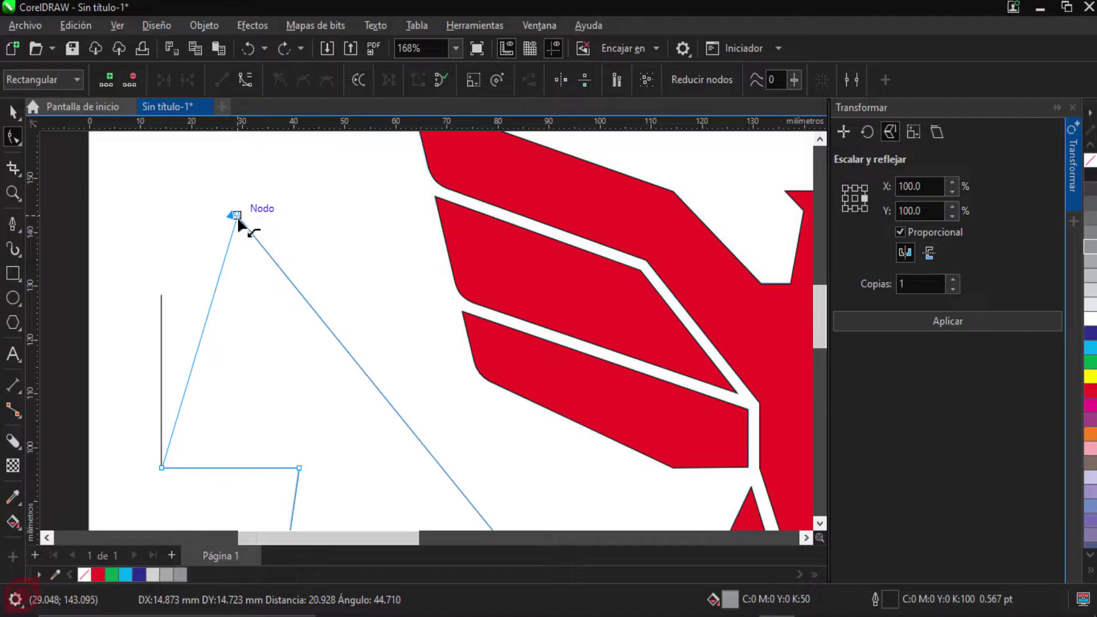
left_click_drag(238, 217, 238, 217)
scroll(289, 362, "down", 2)
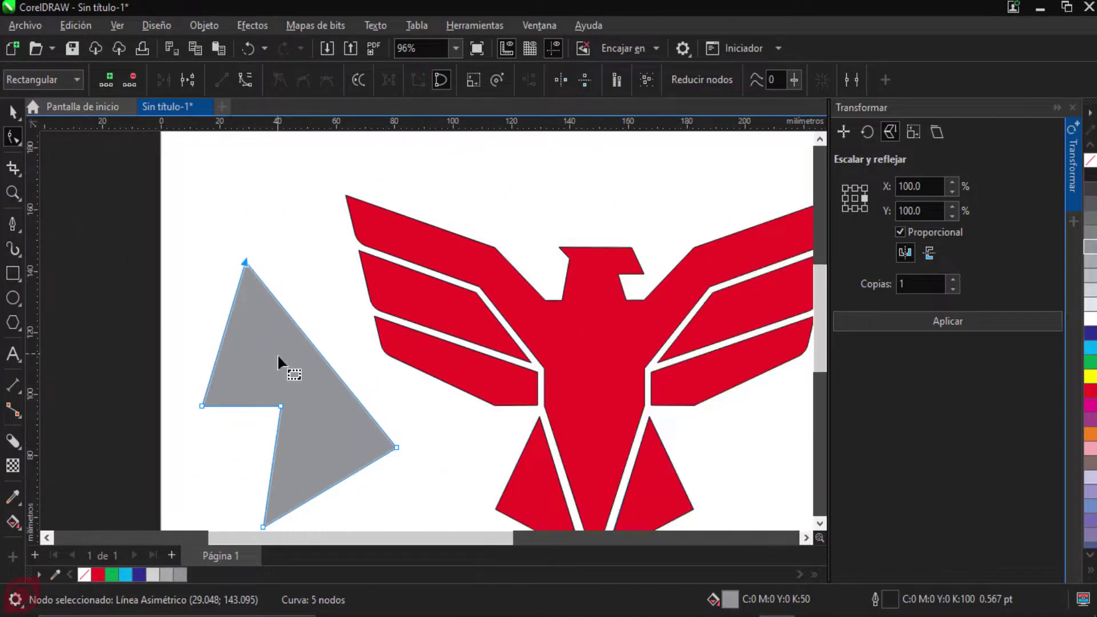
scroll(337, 343, "up", 1)
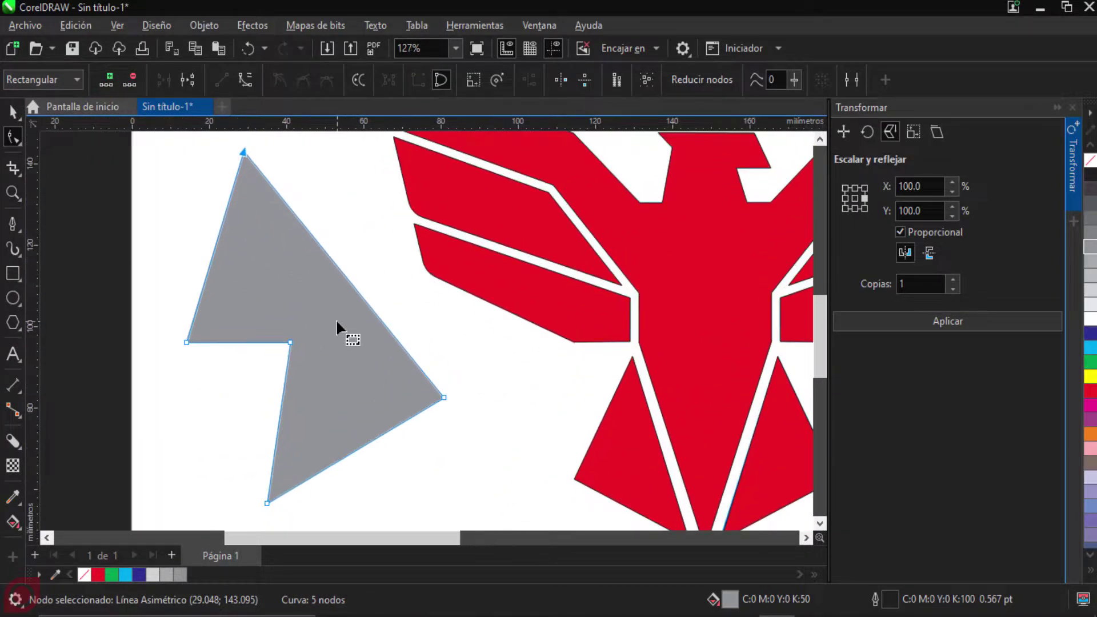
Step: Delete the closed grey test shape beside the eagle
left_click(12, 111)
key("Escape")
left_click(303, 318)
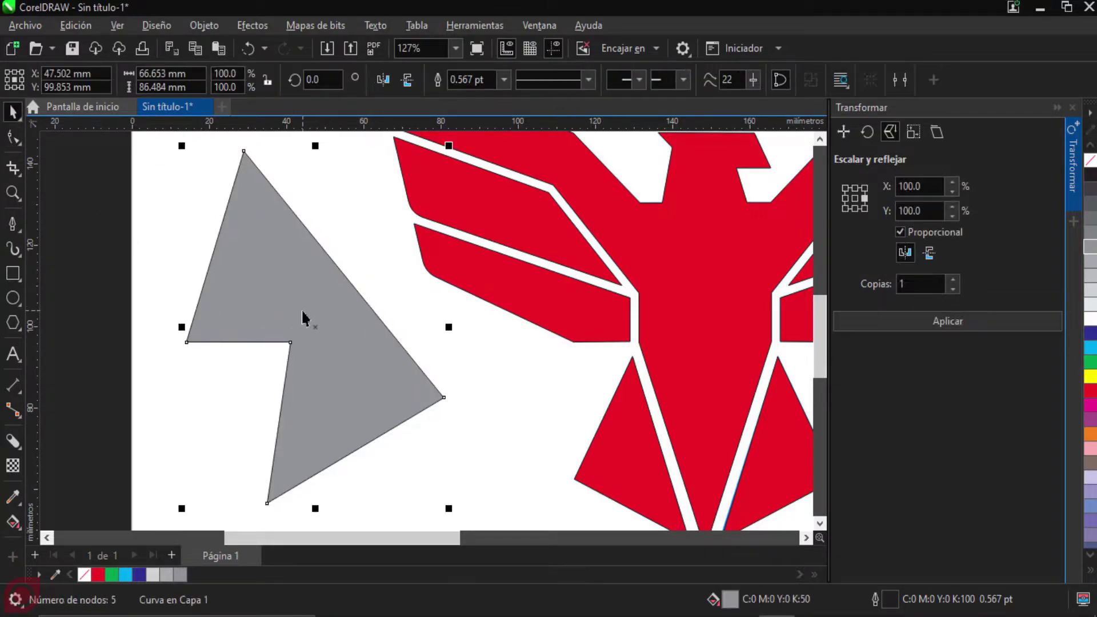
key("Delete")
Step: Unlock the Eagle.jpg reference image behind the traced shapes
scroll(303, 317, "down", 1)
left_click_drag(624, 255, 411, 305)
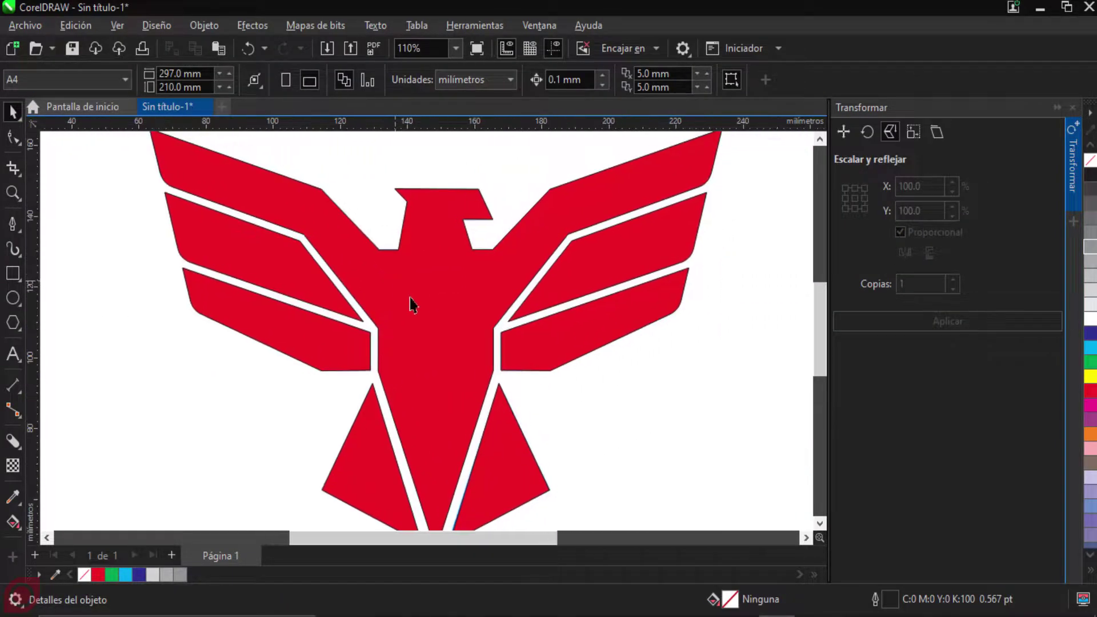
right_click(580, 392)
key("Escape")
right_click(585, 404)
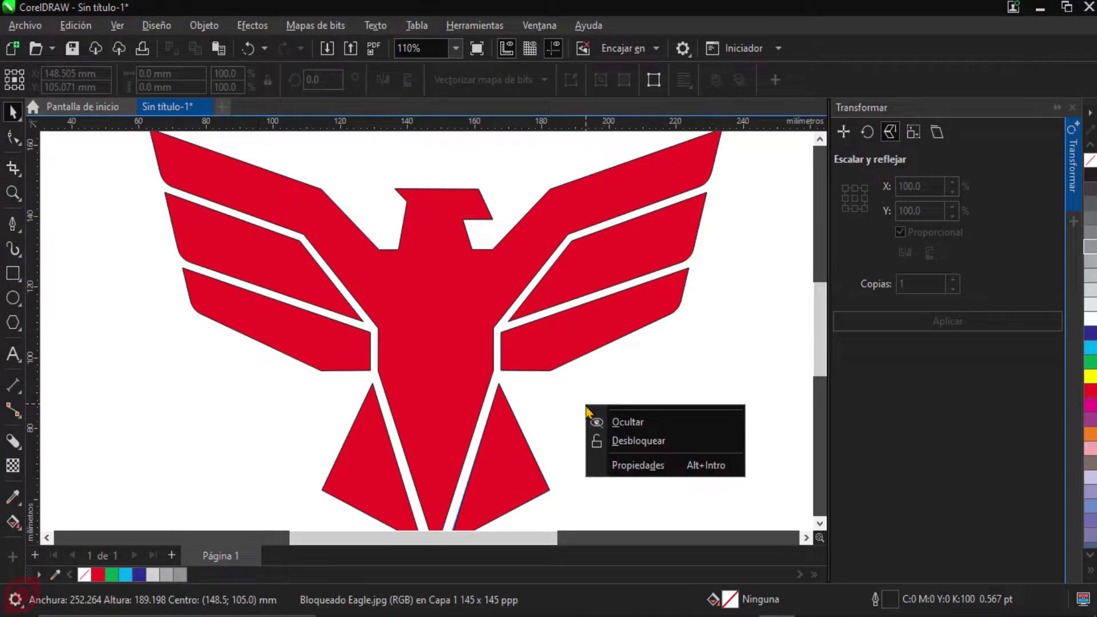
left_click(638, 440)
scroll(612, 414, "down", 2)
scroll(538, 367, "up", 1)
scroll(590, 371, "down", 1)
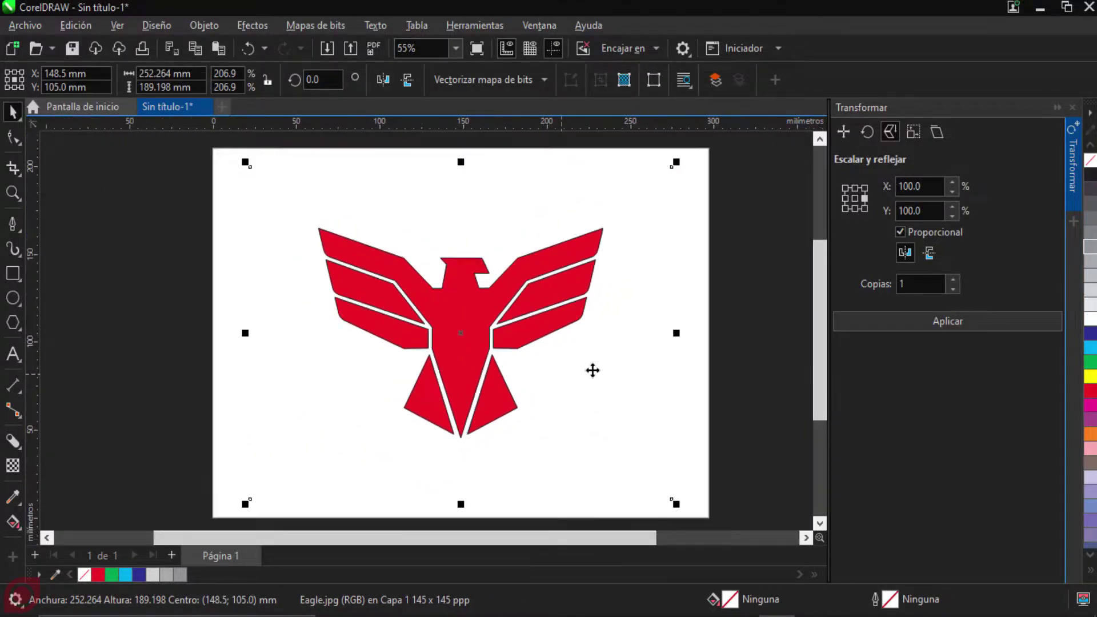
Step: Move the Eagle.jpg reference image out to the right of the red tracing, centred at about X 344.6 mm, Y 122.3 mm
key("Escape")
left_click(483, 350)
left_click_drag(482, 351, 697, 324)
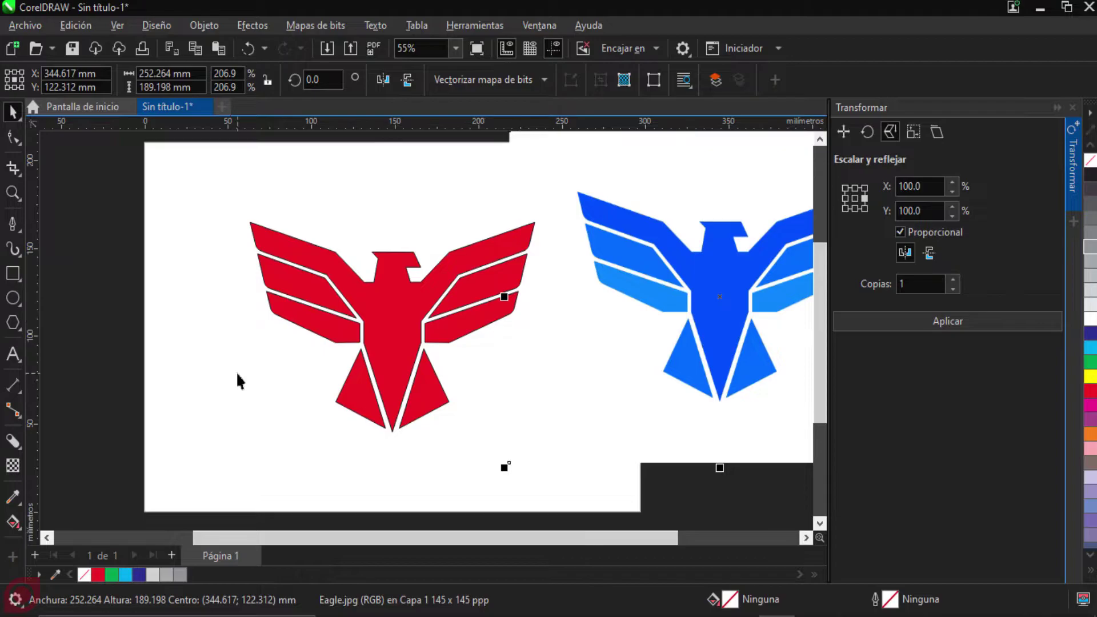
Step: Sample the blue of the reference eagle's left tail feather and fill the traced left tail feather with it
left_click(301, 375)
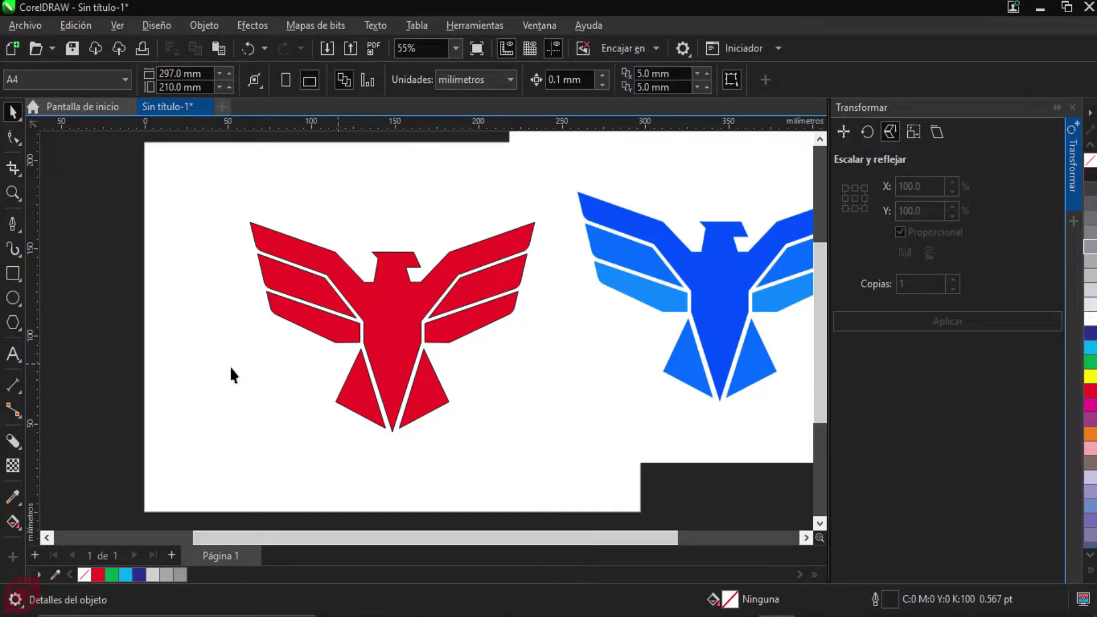
left_click(12, 497)
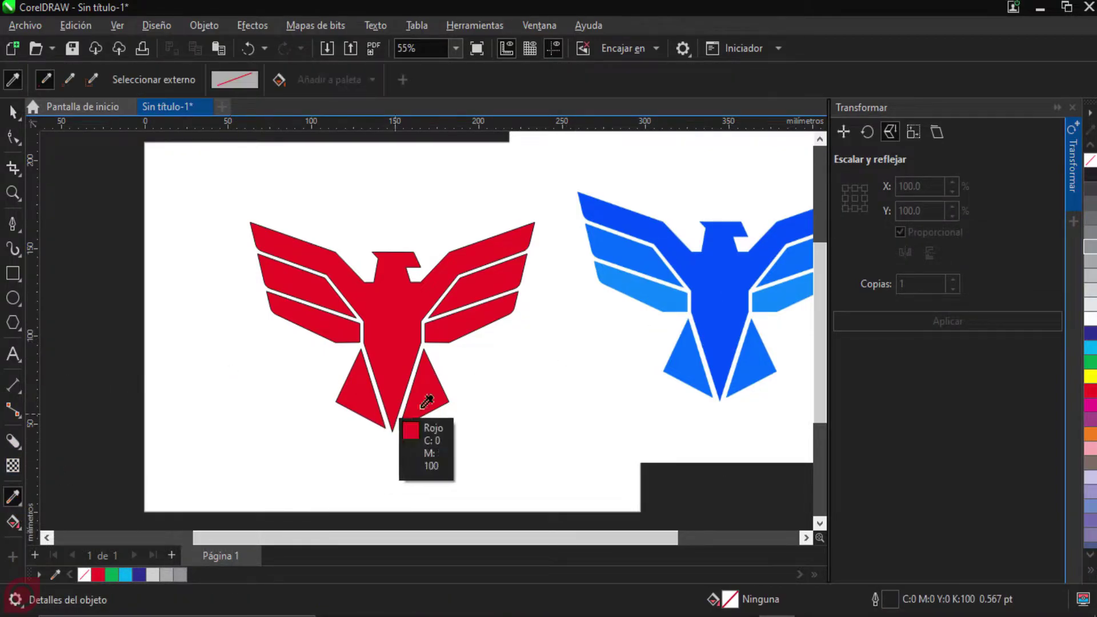
left_click(686, 357)
left_click(359, 390)
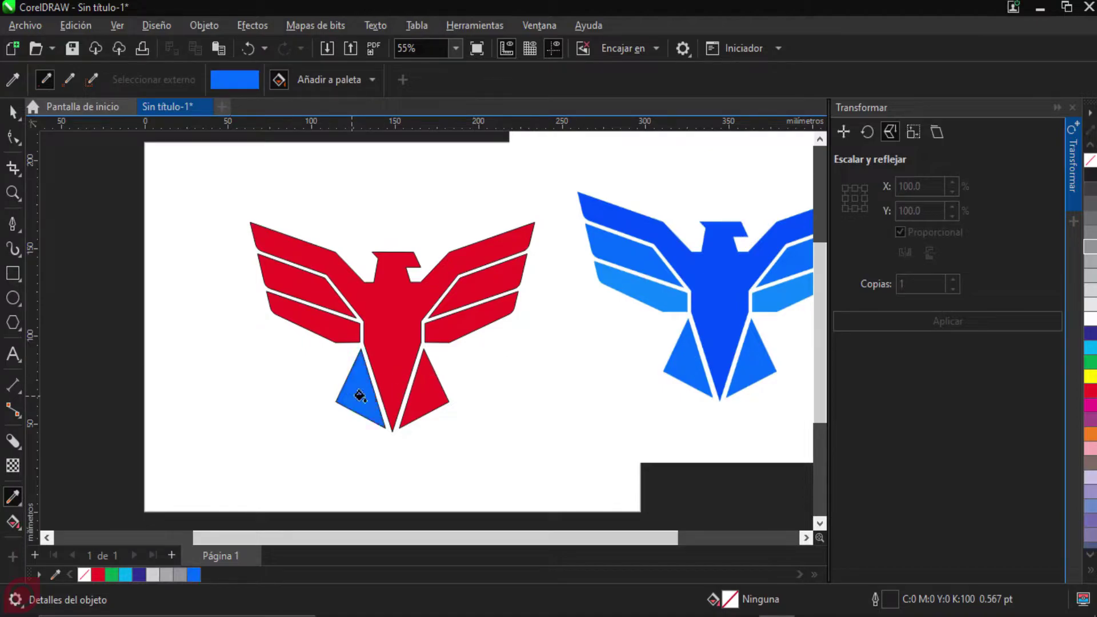
Step: Fill the traced left wing's lower feather with the reference's light blue #0B88FF and its middle feather with the reference's matching blue
left_click(45, 80)
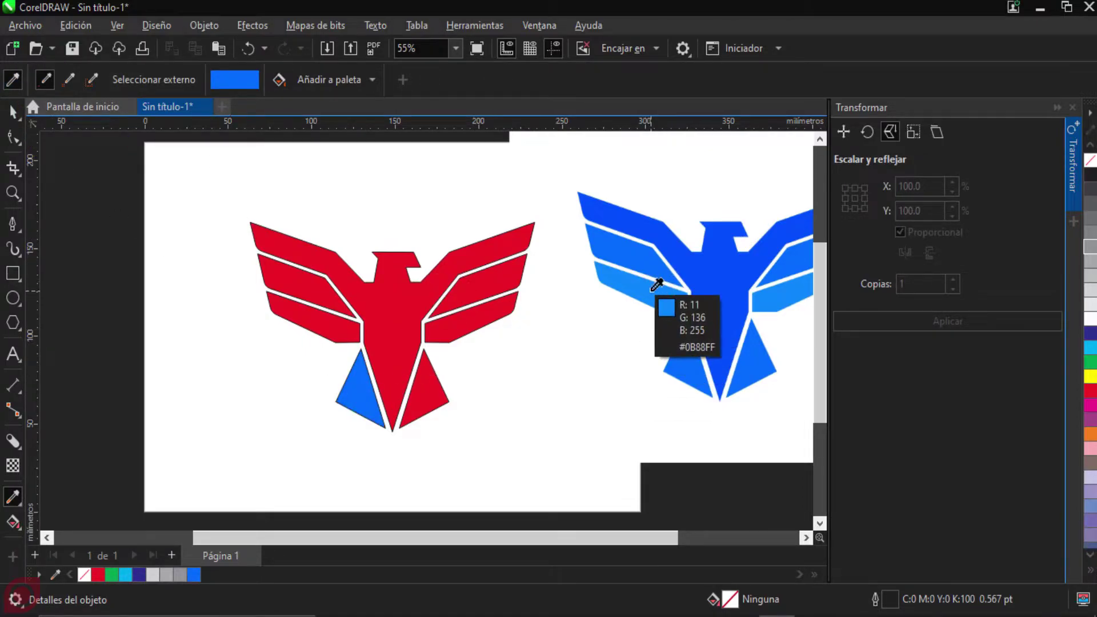
left_click(651, 299)
left_click(311, 318)
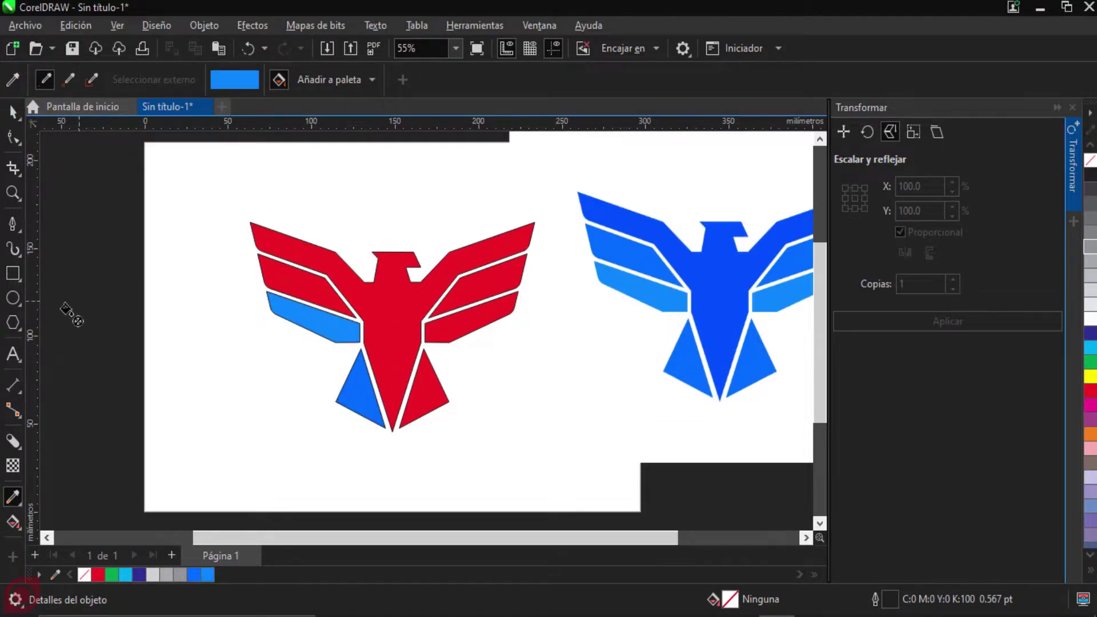
left_click(12, 79)
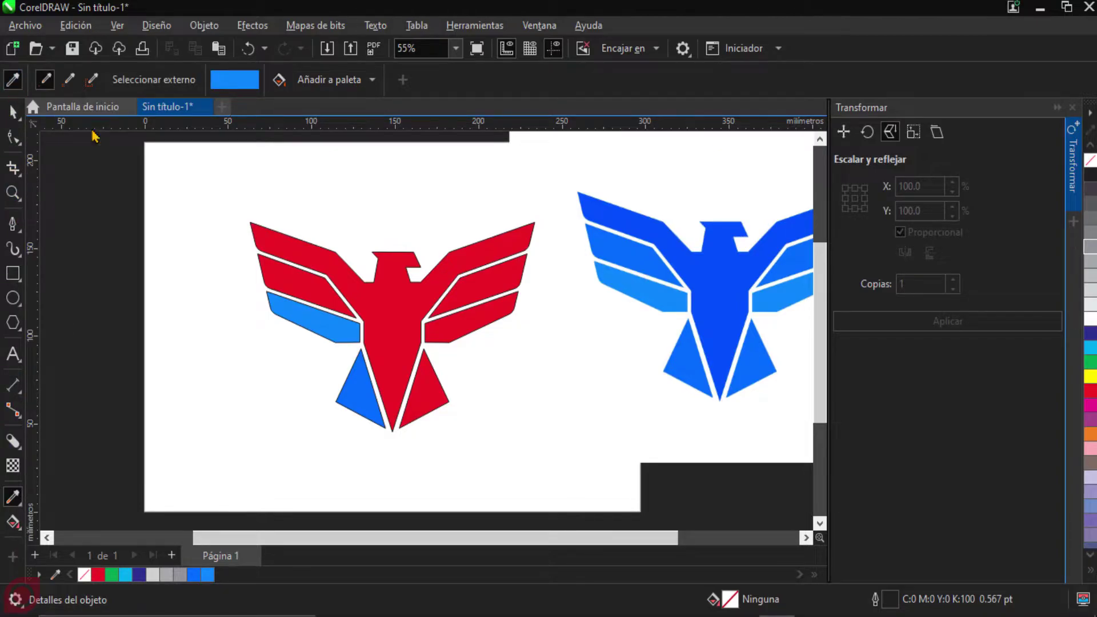
left_click(636, 253)
left_click(295, 285)
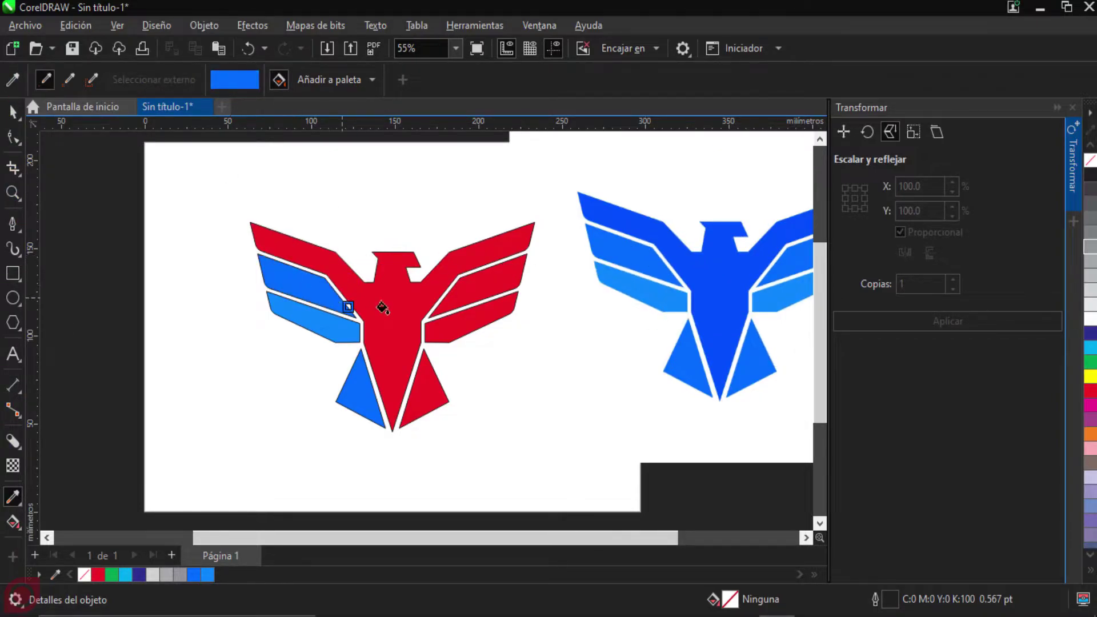
Step: Sample the dark blue of the reference eagle's body and fill the traced body with it
left_click(12, 79)
left_click(382, 311)
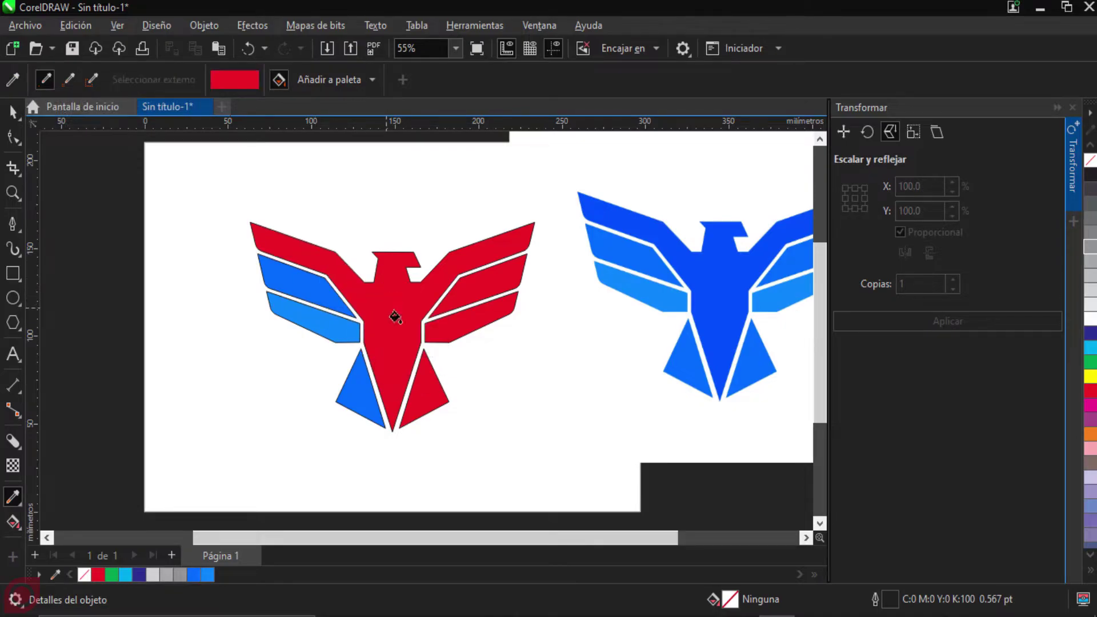
left_click(12, 79)
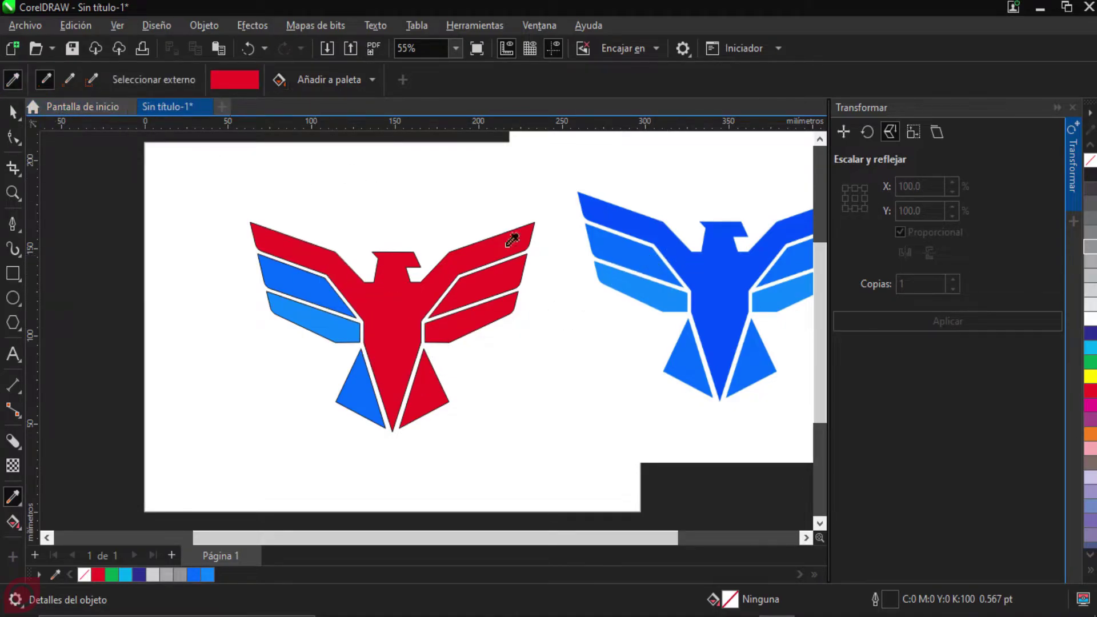
left_click(703, 275)
left_click(380, 304)
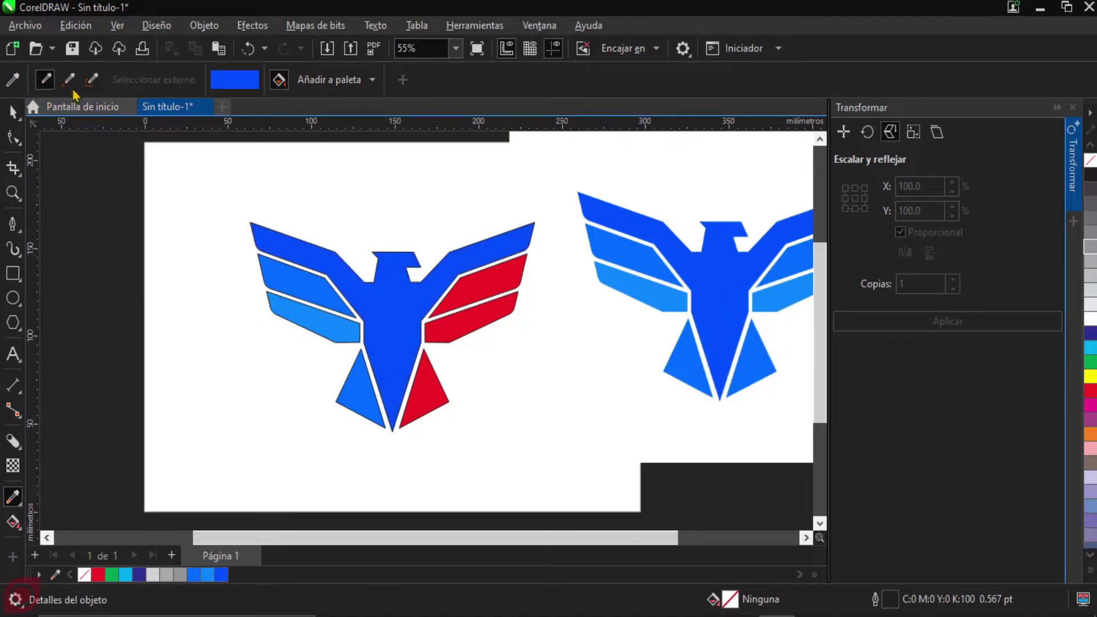
Step: Fill the right wing's middle and lower feathers with the same sampled blues as their left-wing counterparts
left_click(11, 79)
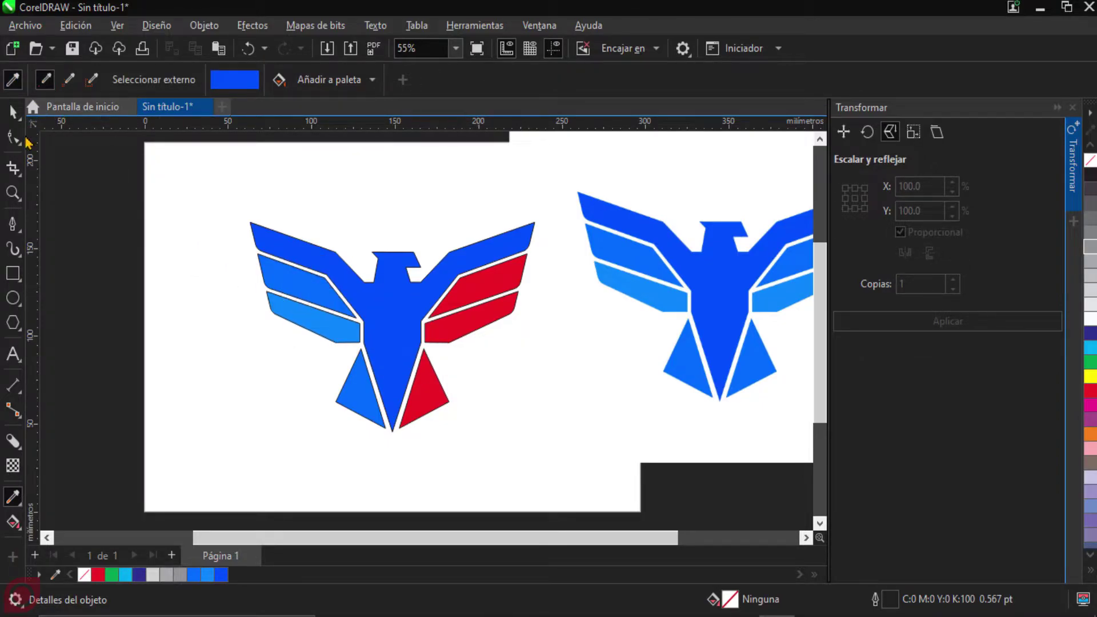
left_click(13, 111)
left_click(486, 298)
left_click(543, 302)
left_click(478, 286)
left_click(194, 574)
left_click(500, 360)
left_click(482, 326)
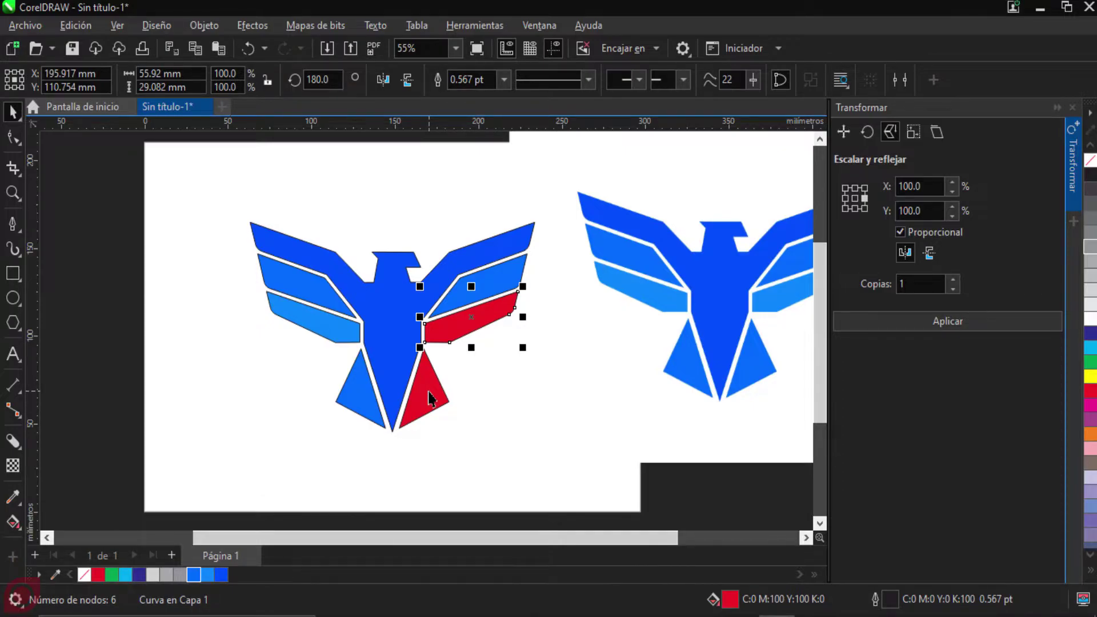
left_click(207, 574)
Step: Fill the red right tail feather with the same blue as the left tail feather
left_click(481, 409)
left_click(423, 385)
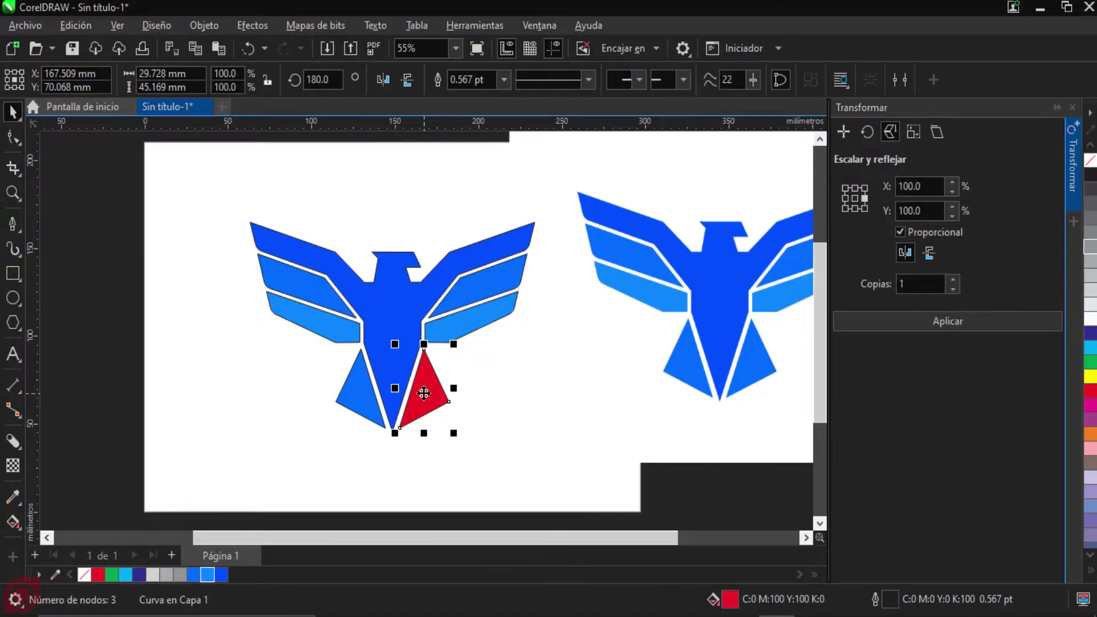
left_click(193, 574)
left_click(470, 414)
Step: Delete the Eagle.jpg reference image beside the traced eagle
scroll(497, 368, "up", 2)
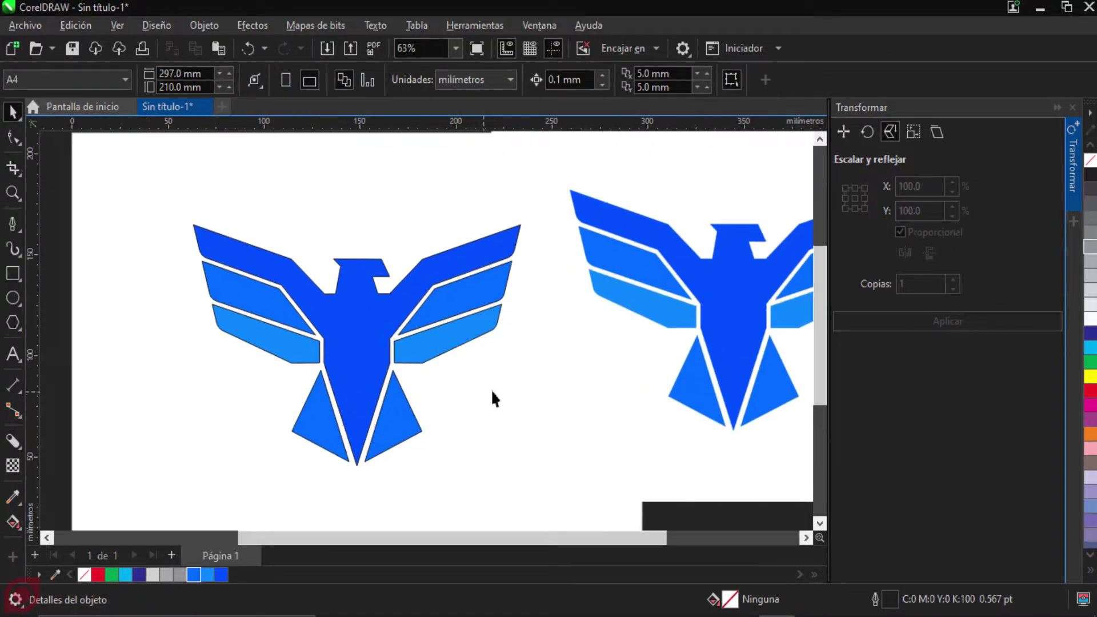
left_click(434, 391)
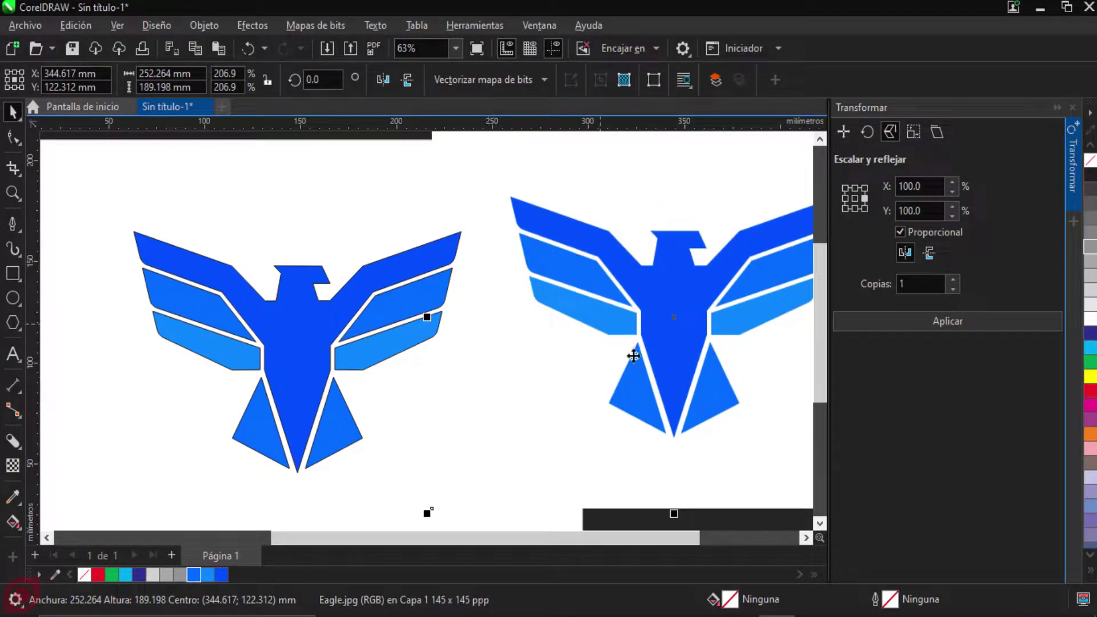
key("Delete")
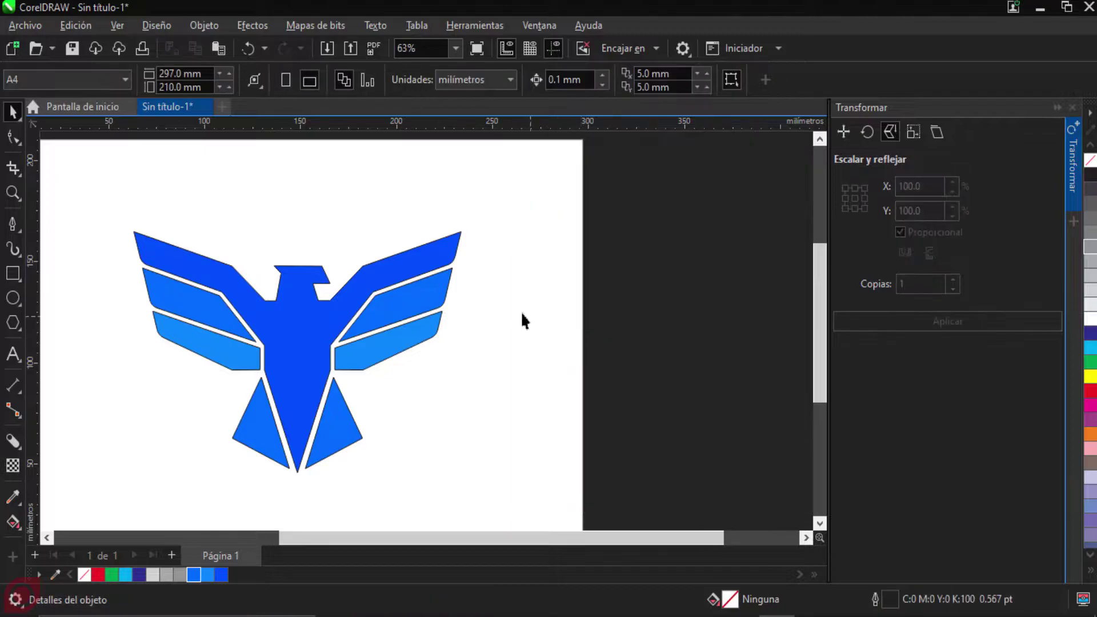
Step: Select all seven traced eagle shapes and set their outline width to none (Ninguna)
scroll(522, 312, "up", 2)
scroll(461, 238, "up", 5)
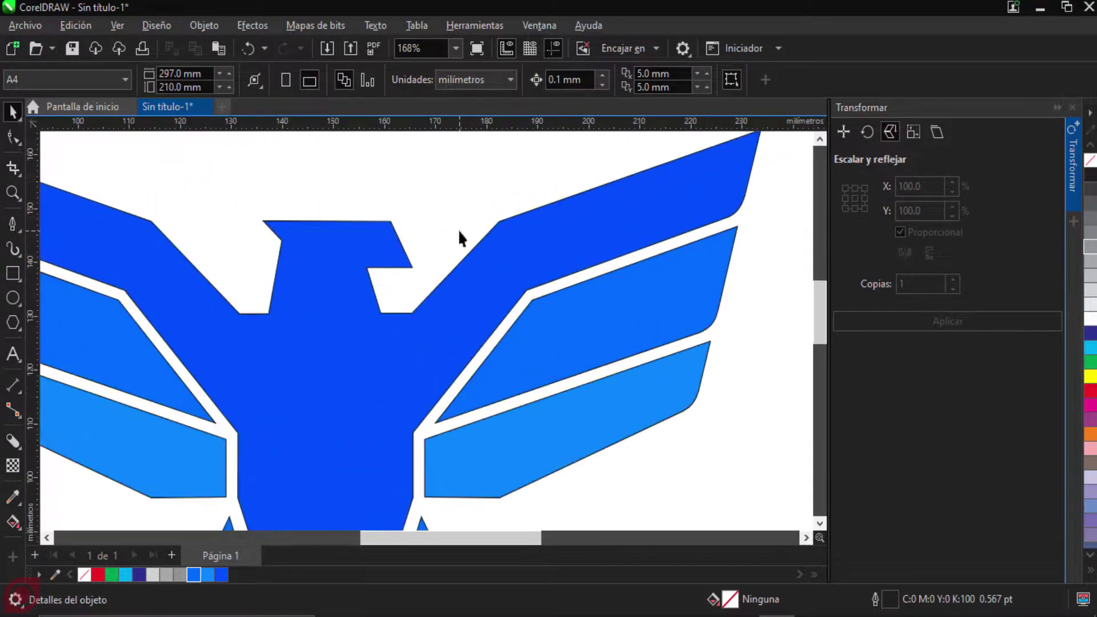
scroll(477, 242, "down", 4)
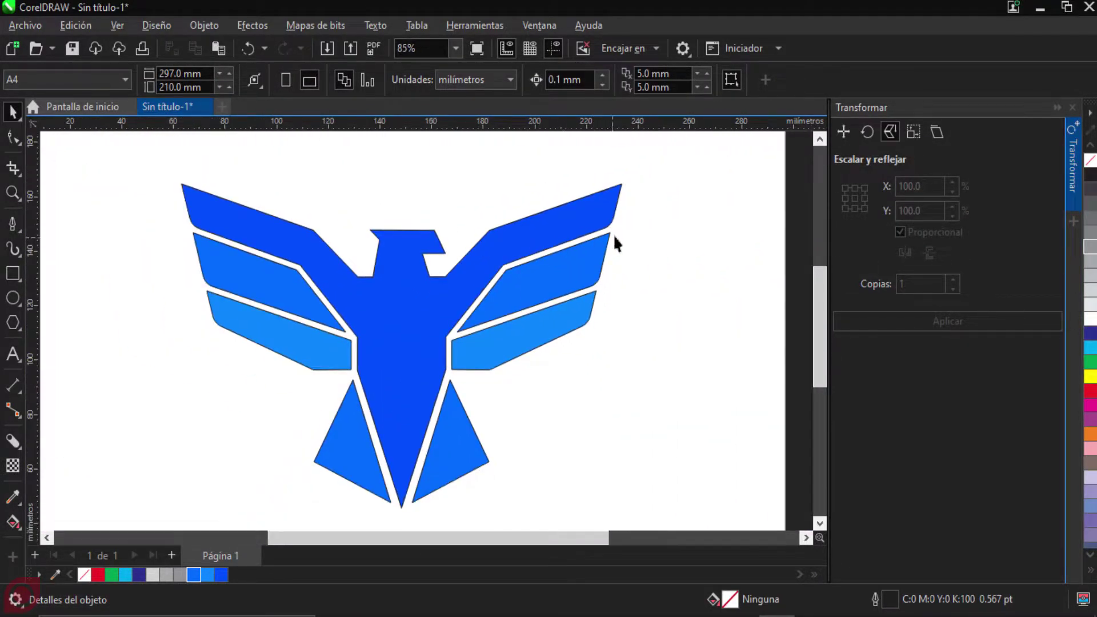
left_click_drag(612, 241, 637, 226)
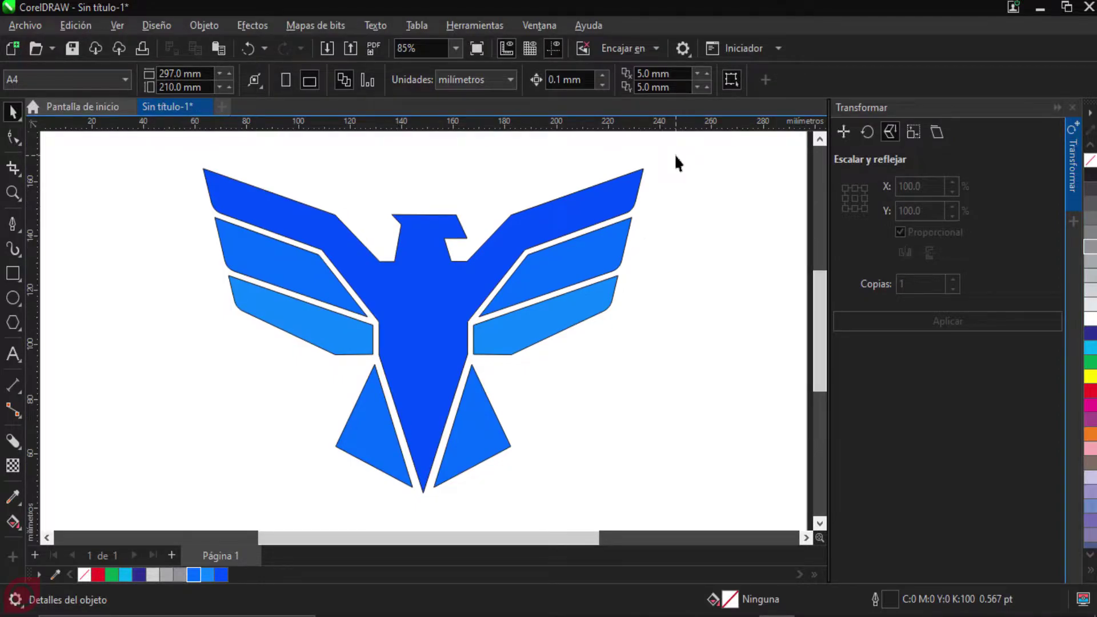
left_click_drag(697, 146, 146, 502)
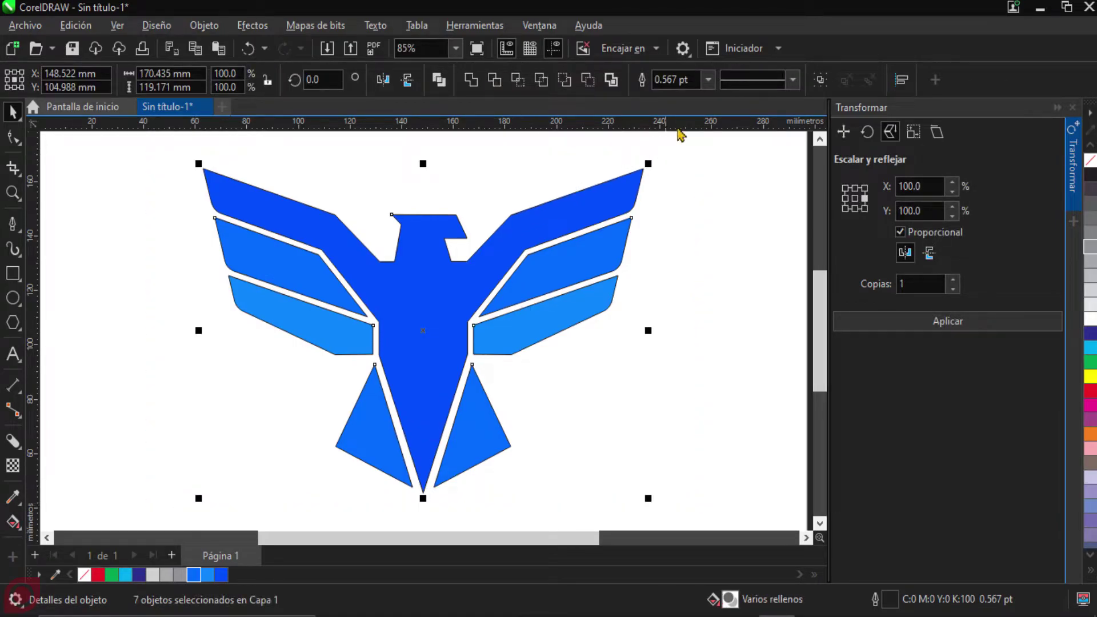
left_click(709, 85)
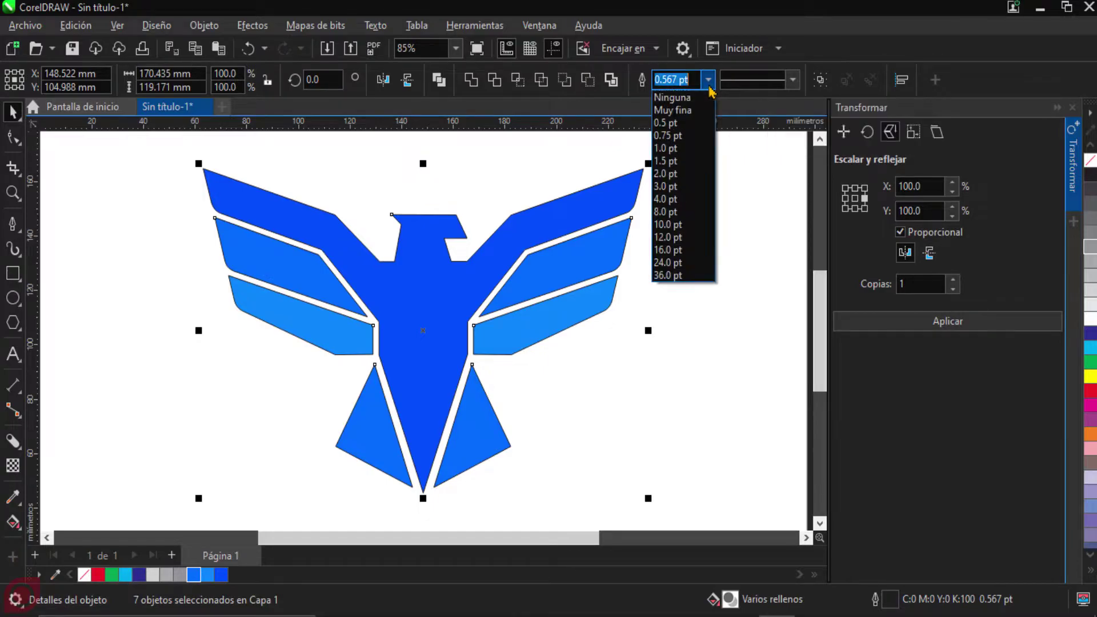
left_click(699, 99)
left_click(713, 203)
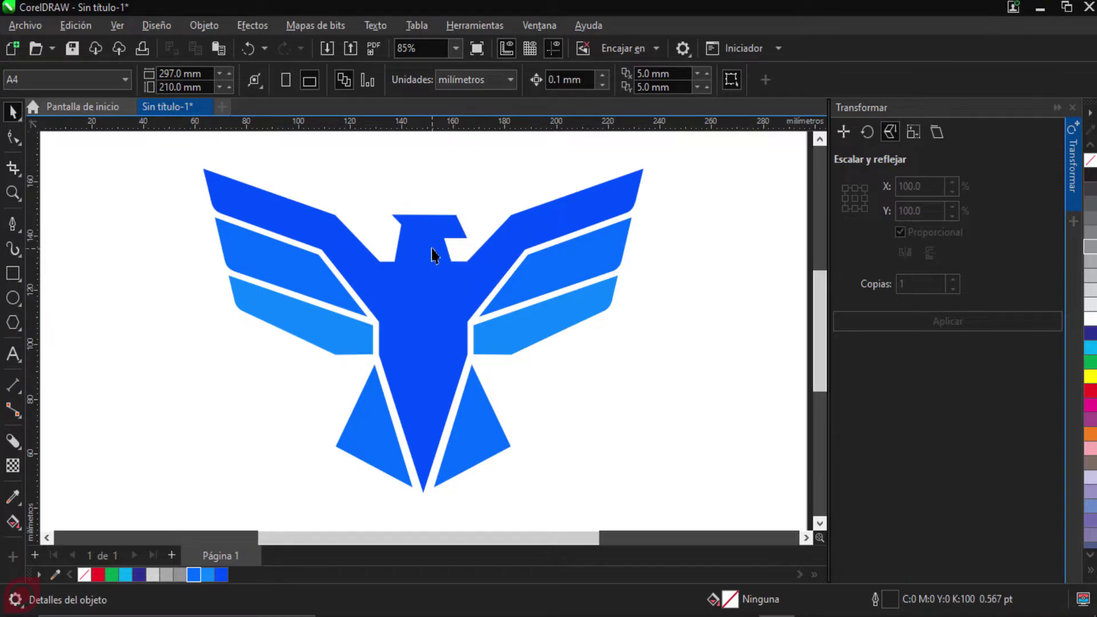
left_click(445, 280)
left_click(471, 320)
left_click(443, 309)
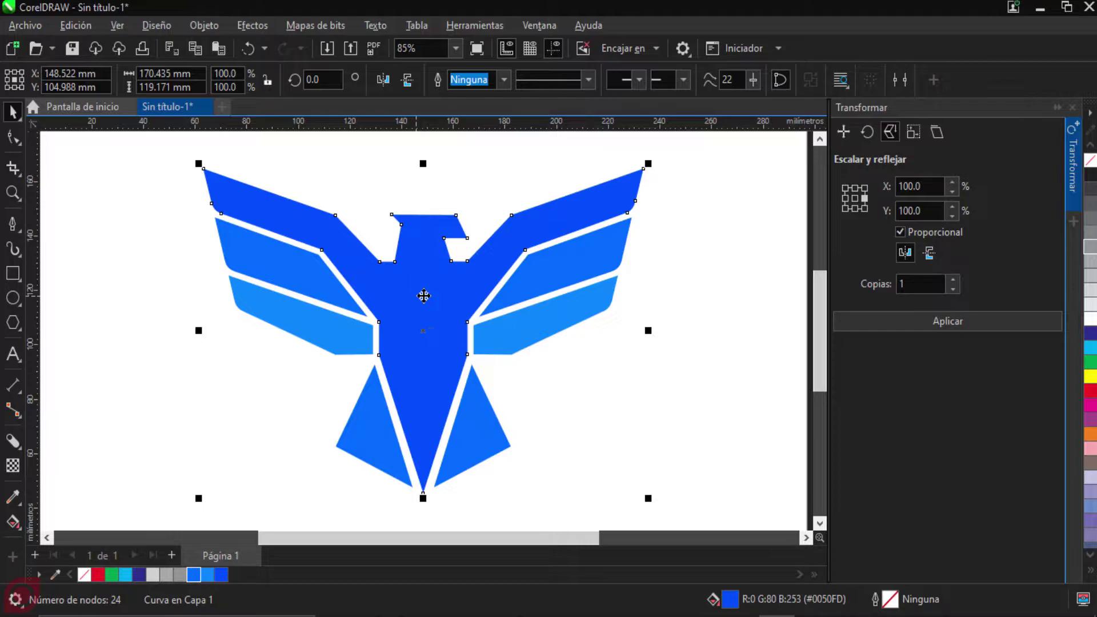
left_click(590, 428)
left_click(453, 335)
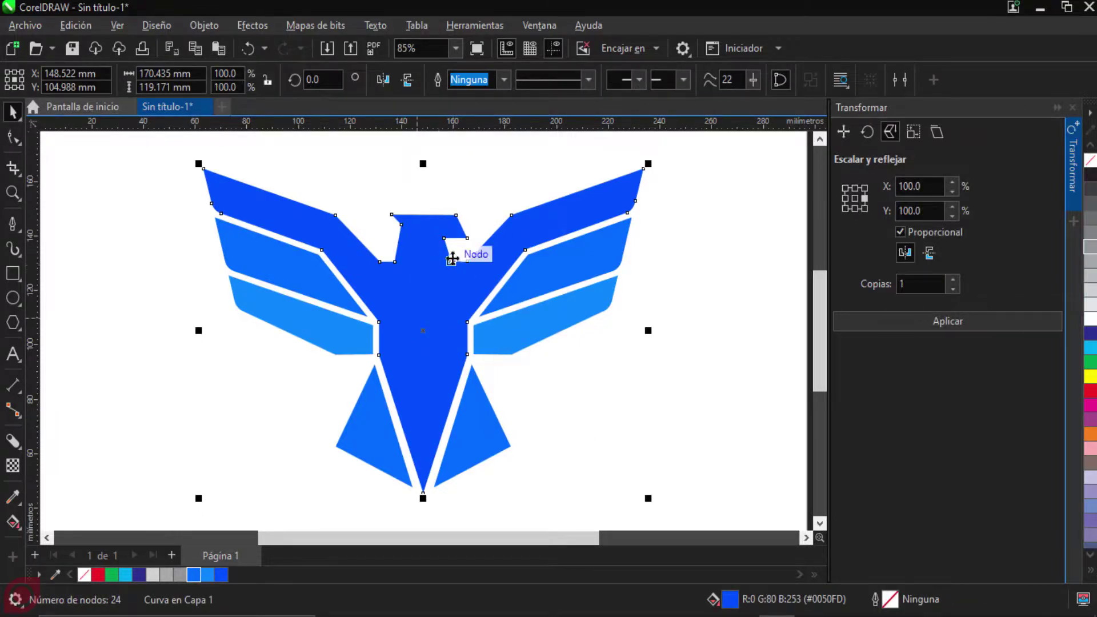
left_click(674, 293)
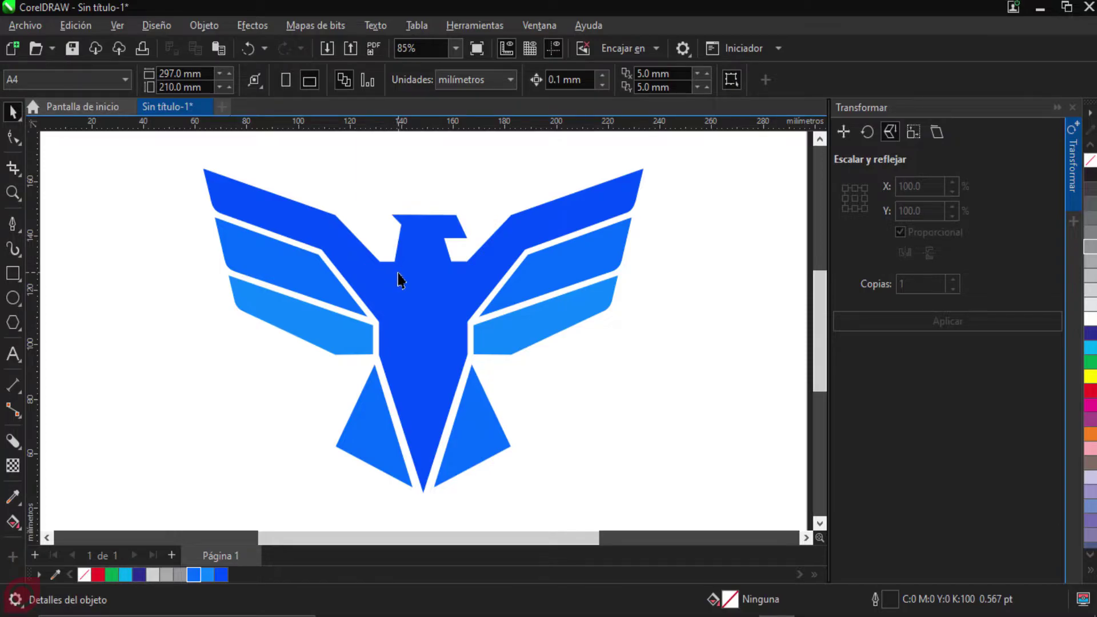
Step: Select all seven eagle shapes and show the available grouping commands without applying any
left_click_drag(791, 146, 155, 522)
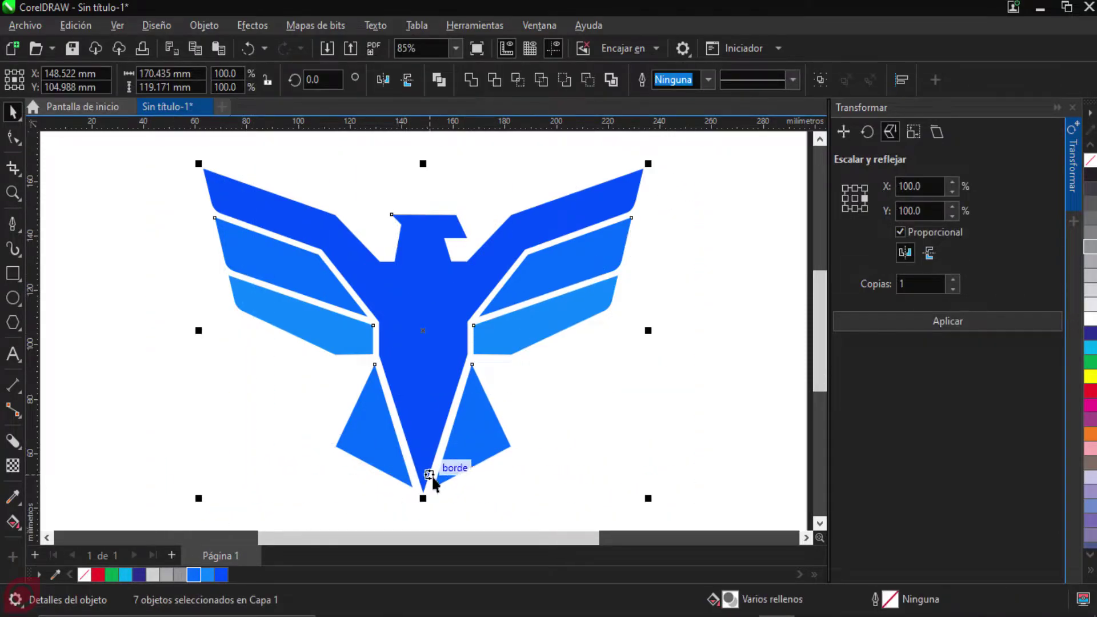
left_click(204, 29)
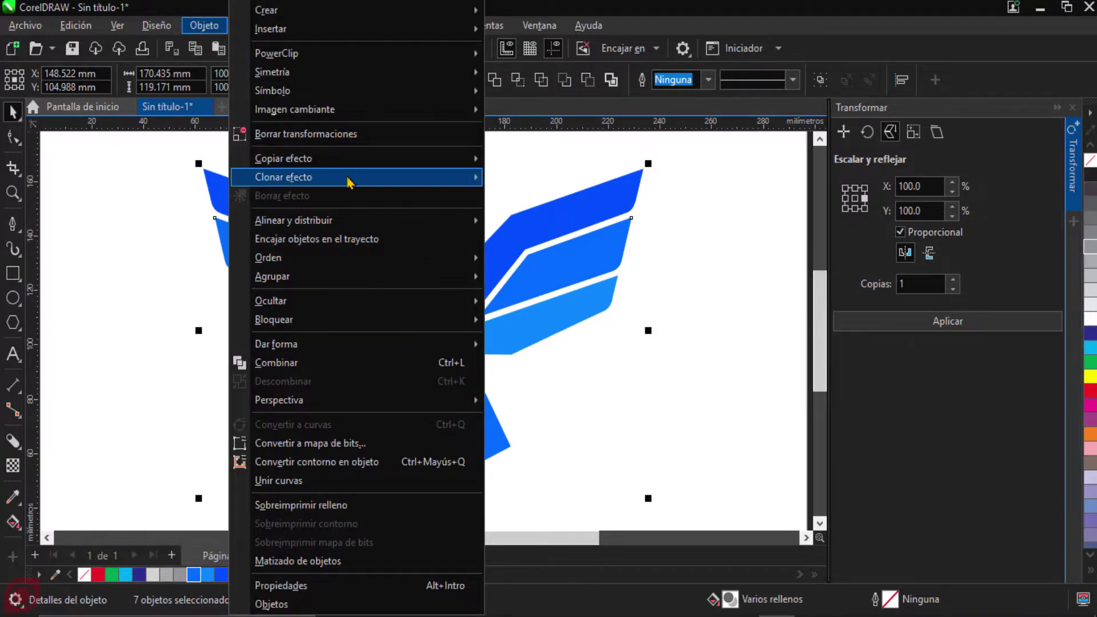
mouse_move(363, 280)
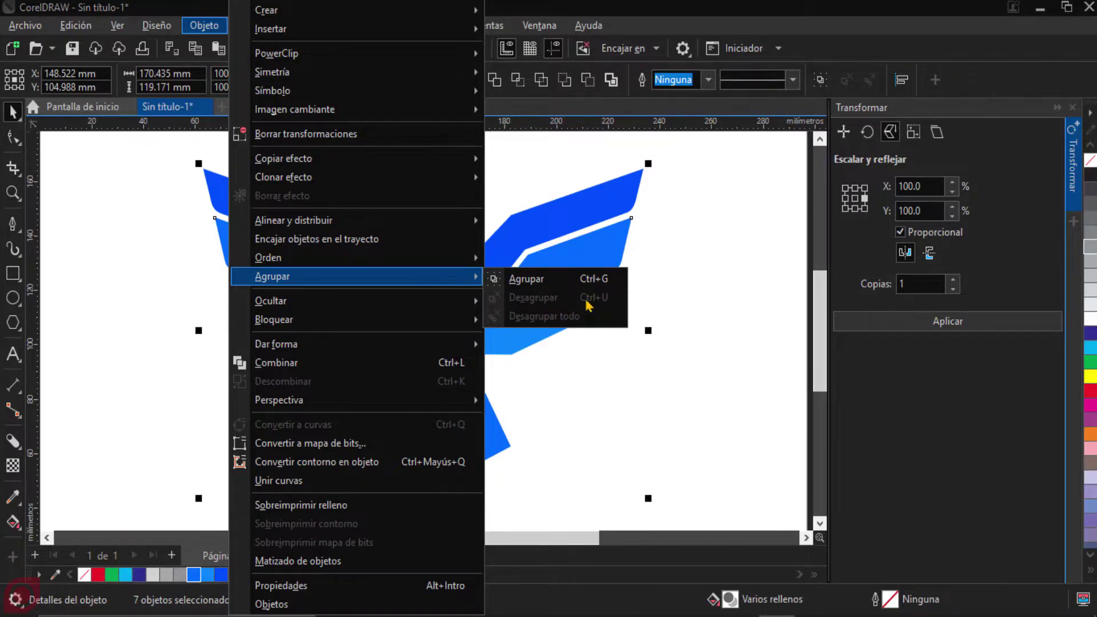
left_click(677, 311)
left_click(431, 286)
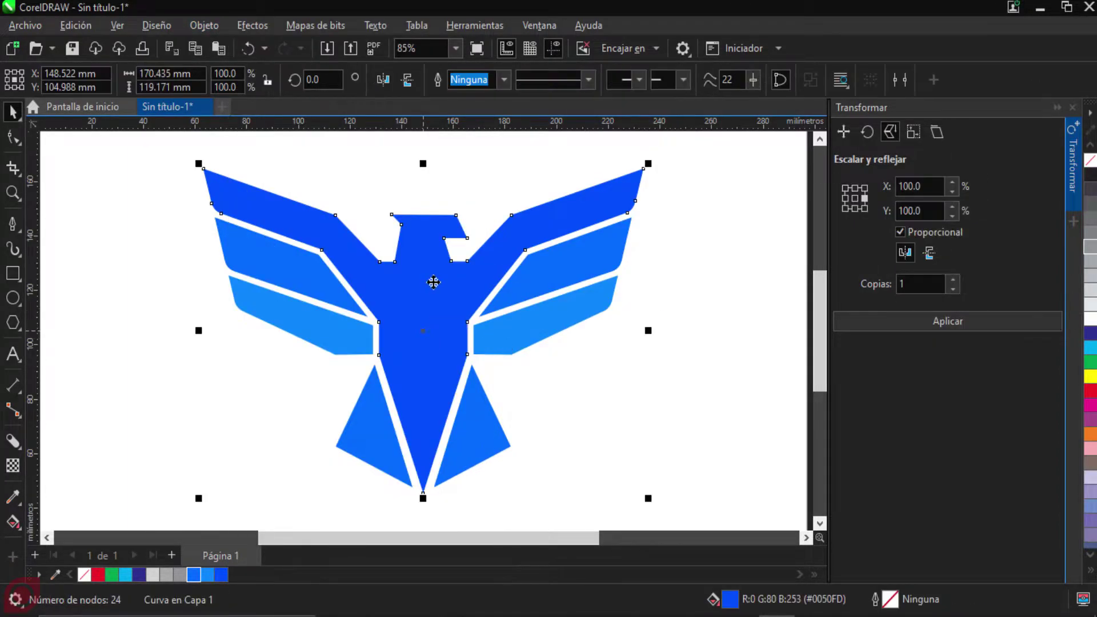
left_click(468, 346)
left_click(433, 325)
left_click(658, 228)
left_click(440, 302)
left_click(651, 436)
left_click(431, 318)
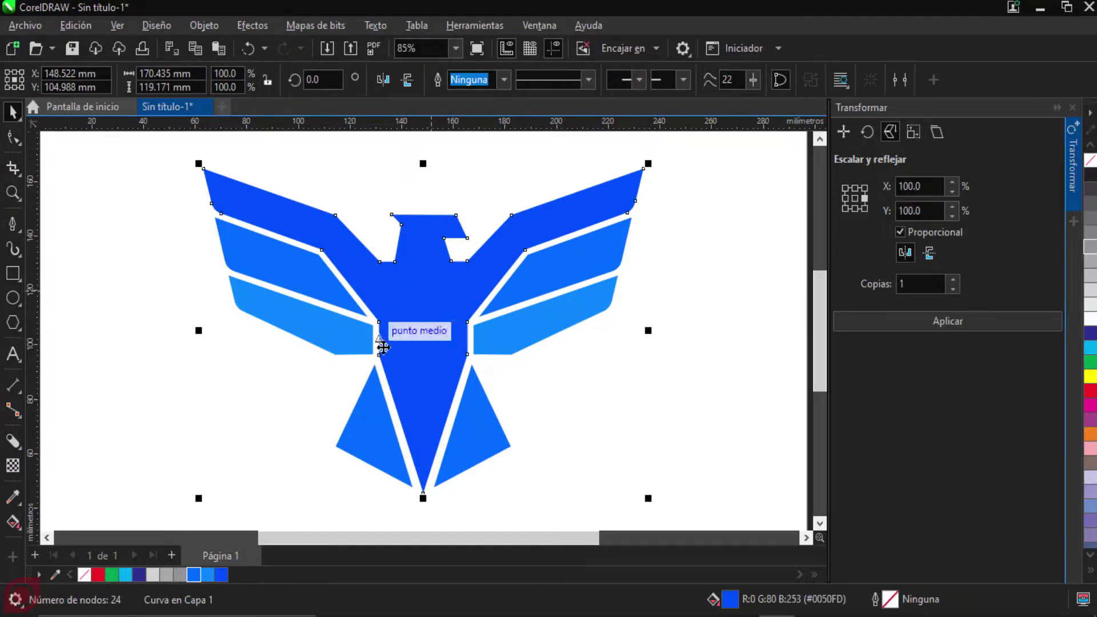
left_click(539, 396)
Step: Apply a gradient fill (Relleno degradado) from blue to white with 256 steps to the eagle's body
left_click(415, 317)
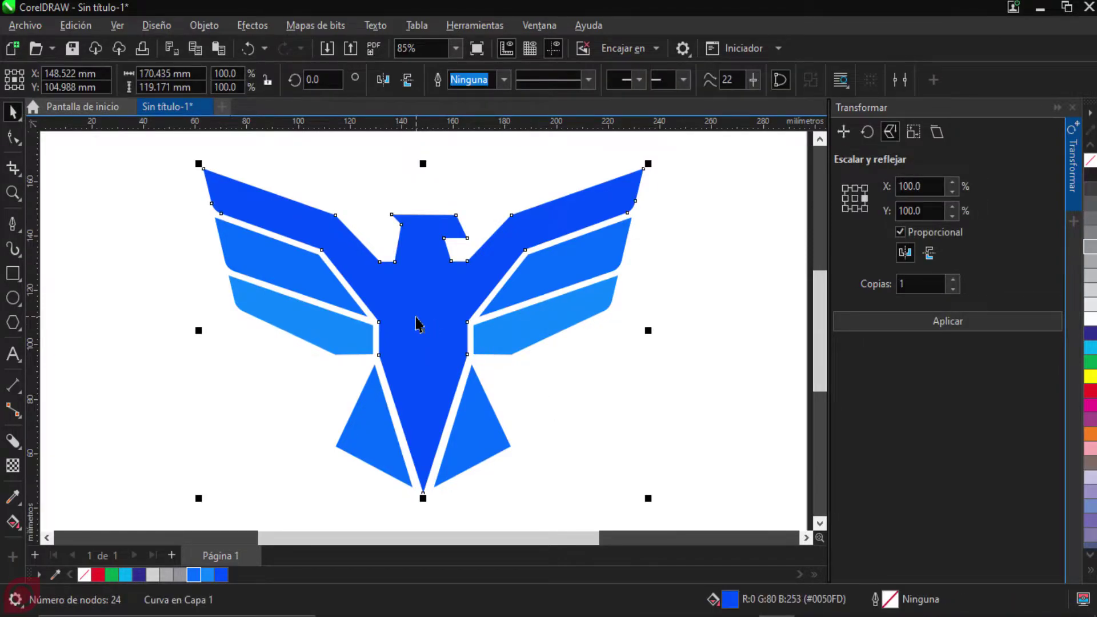
key("F11")
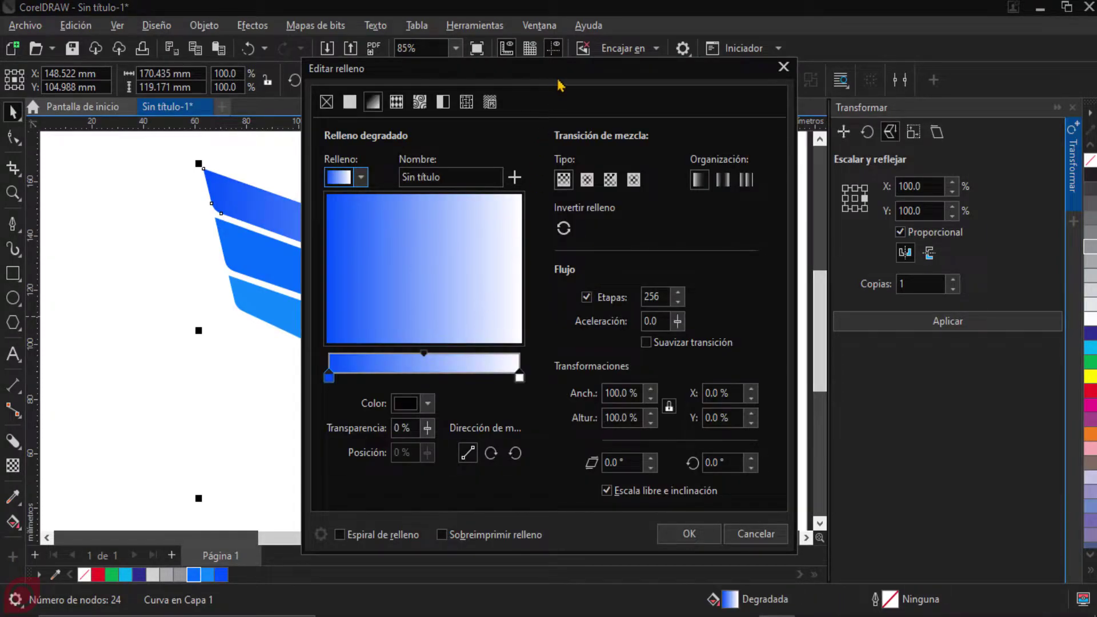
left_click_drag(558, 83, 769, 53)
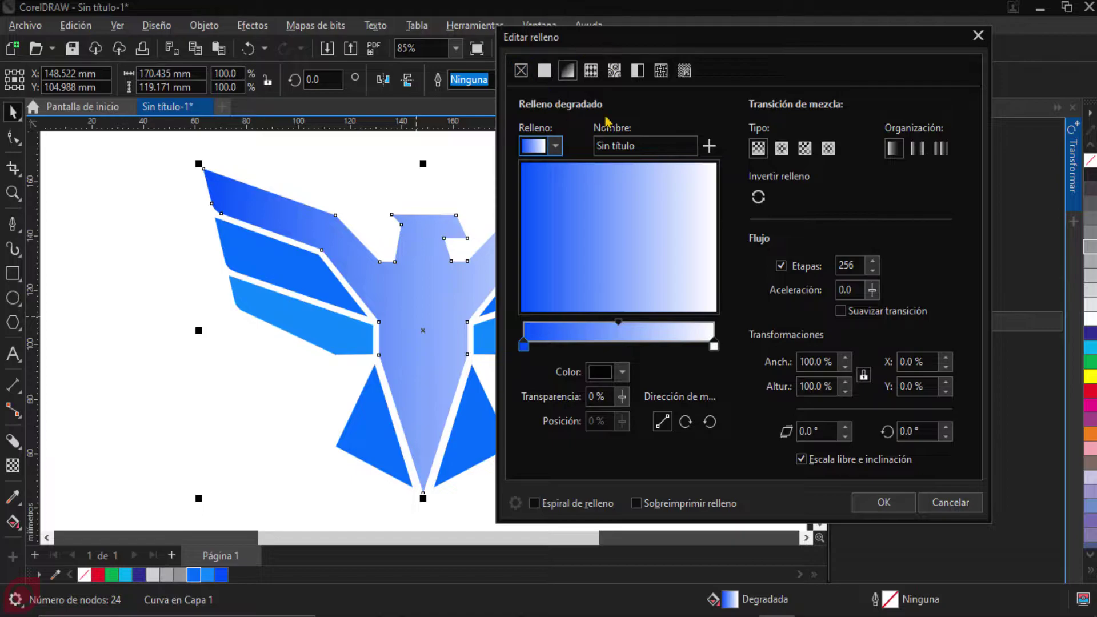
left_click(884, 503)
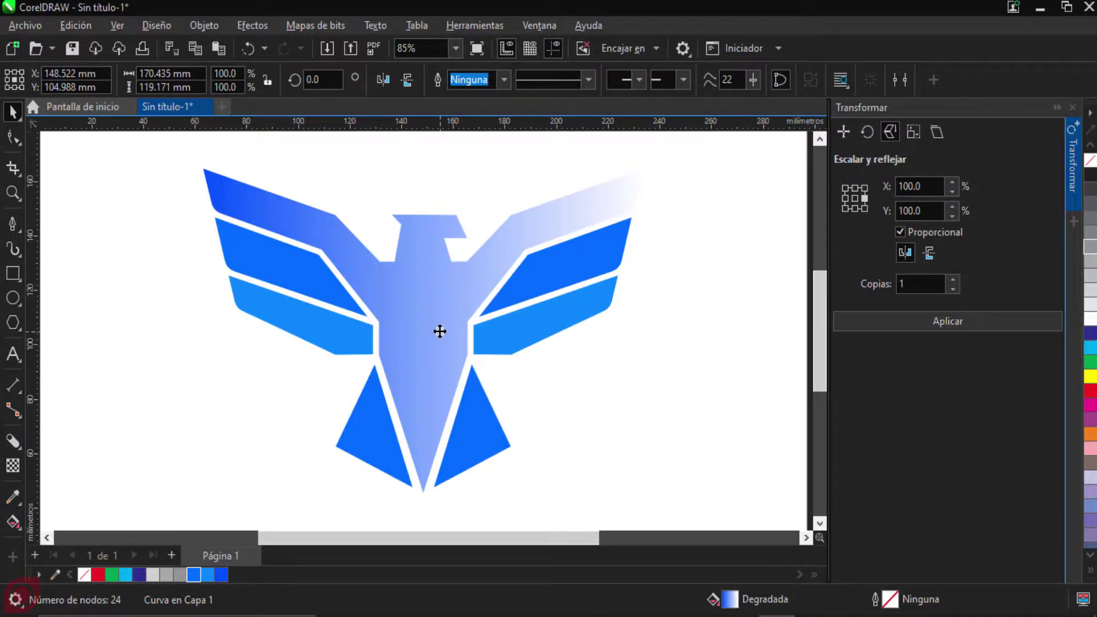
left_click(446, 248)
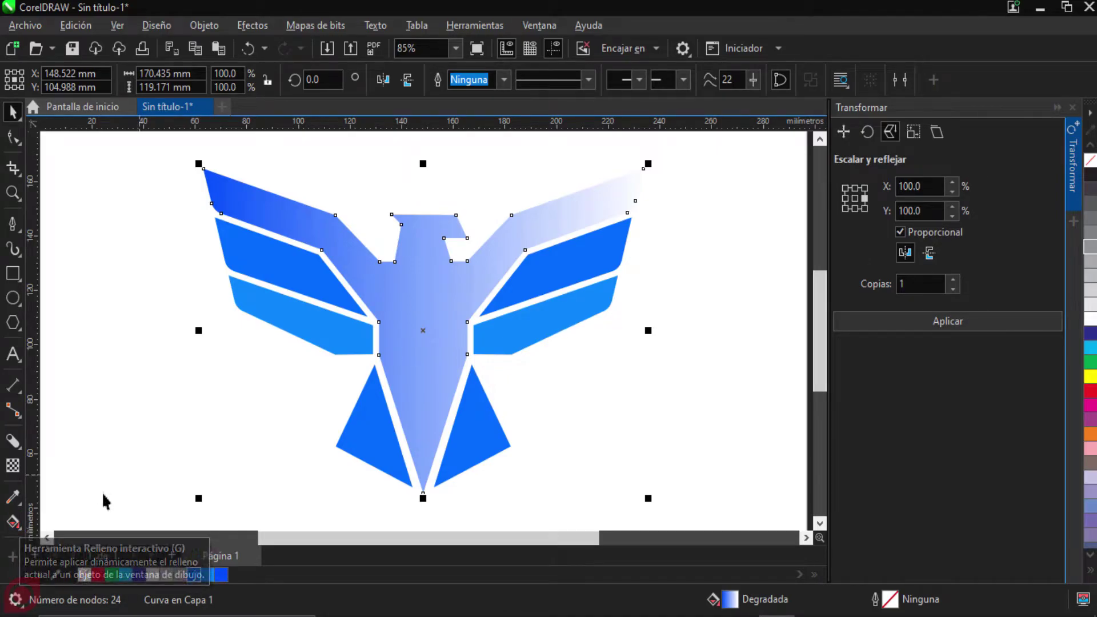
Step: Use the interactive fill to set the start colour node of the eagle body's gradient to dark blue #002F80
left_click(14, 530)
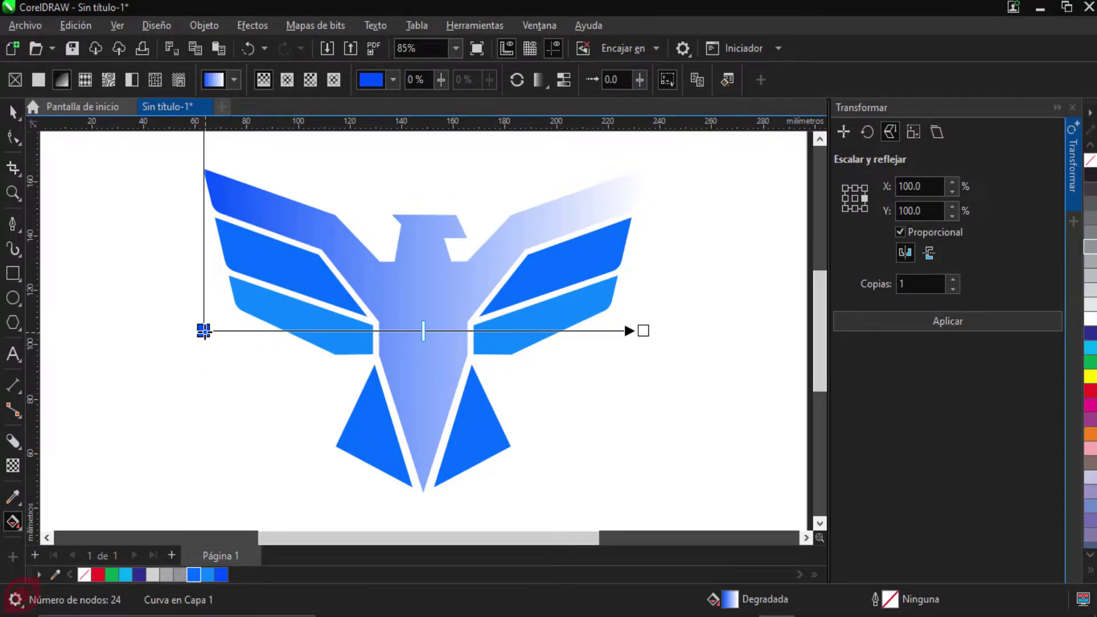
left_click(204, 330)
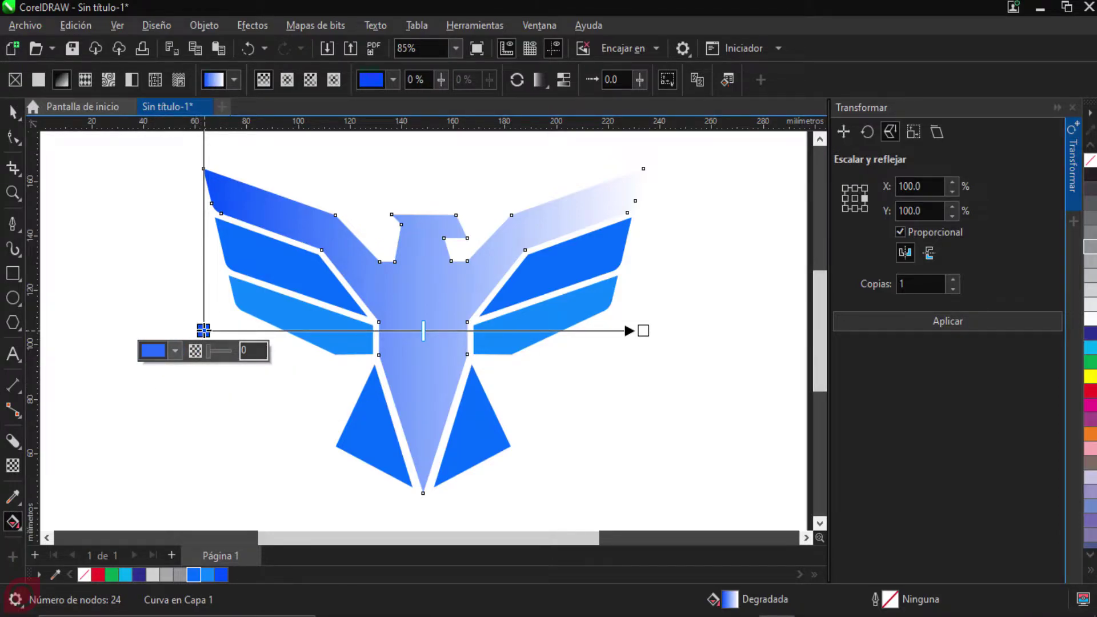
left_click(175, 351)
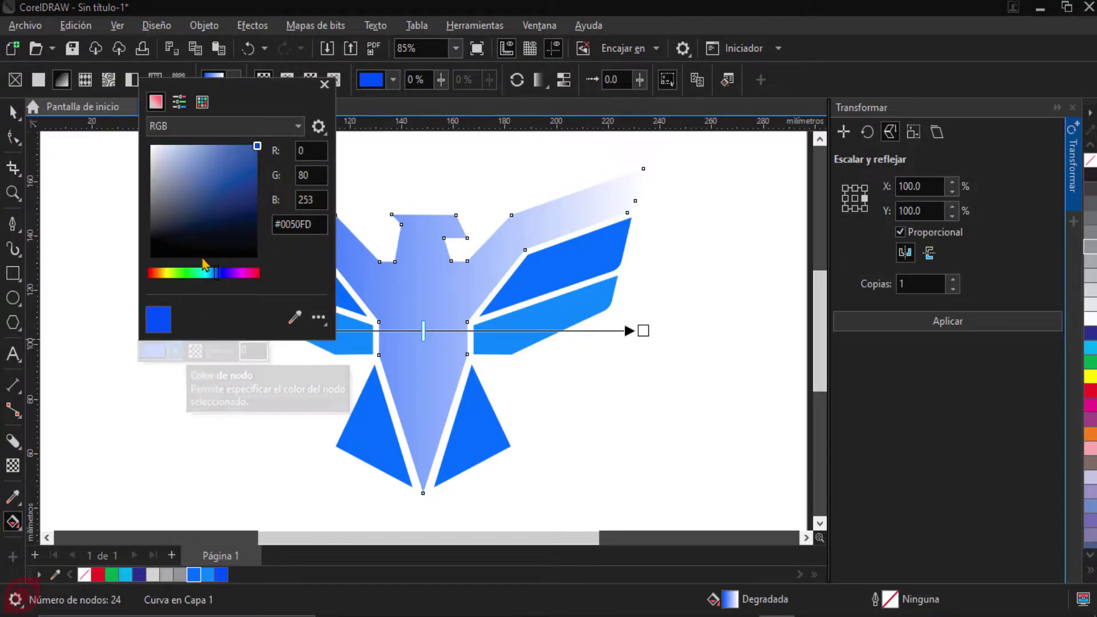
left_click_drag(228, 219, 216, 224)
left_click_drag(180, 273, 149, 274)
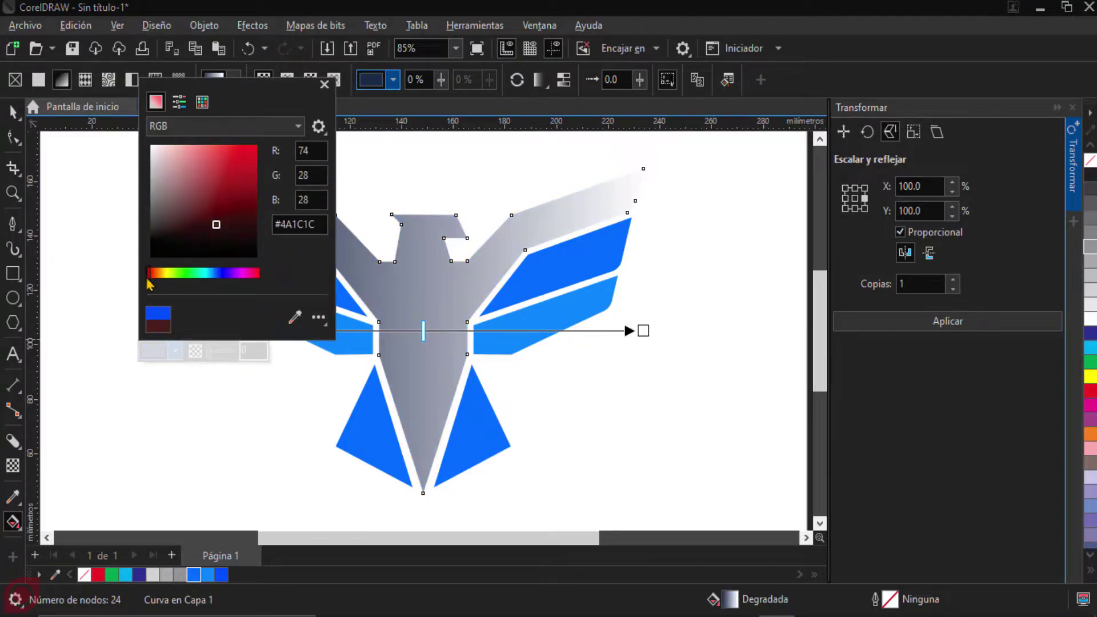
mouse_move(208, 193)
left_mouse_down()
mouse_move(255, 147)
mouse_move(273, 150)
left_mouse_up()
mouse_move(227, 201)
left_mouse_down()
mouse_move(147, 215)
mouse_move(191, 216)
mouse_move(242, 184)
left_mouse_up()
mouse_move(253, 182)
left_mouse_down()
mouse_move(257, 196)
mouse_move(276, 152)
left_mouse_up()
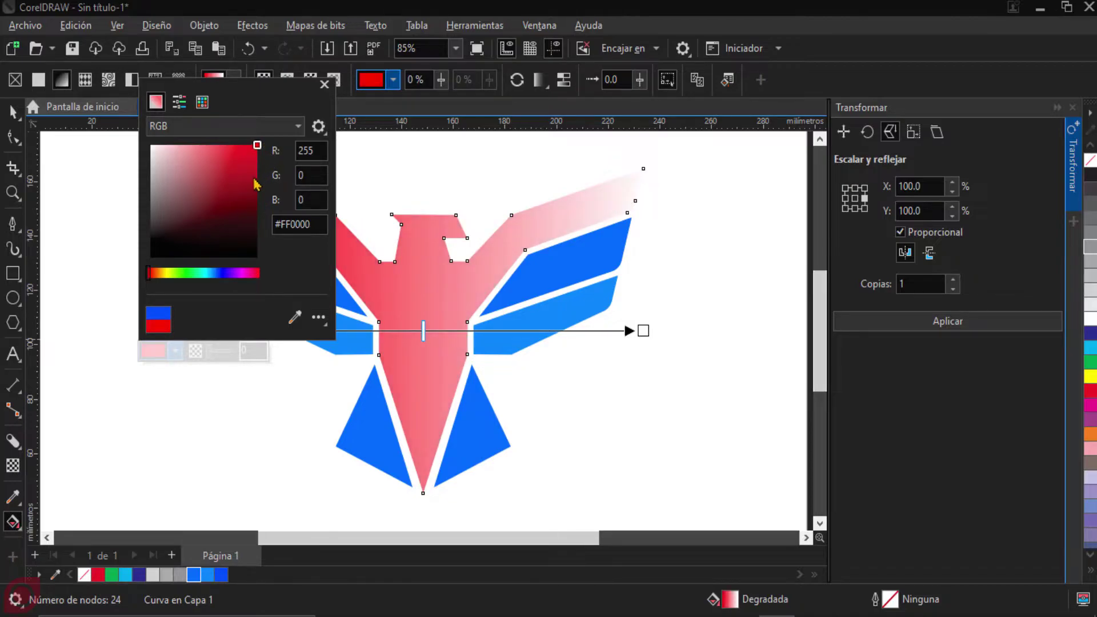
left_click(249, 197)
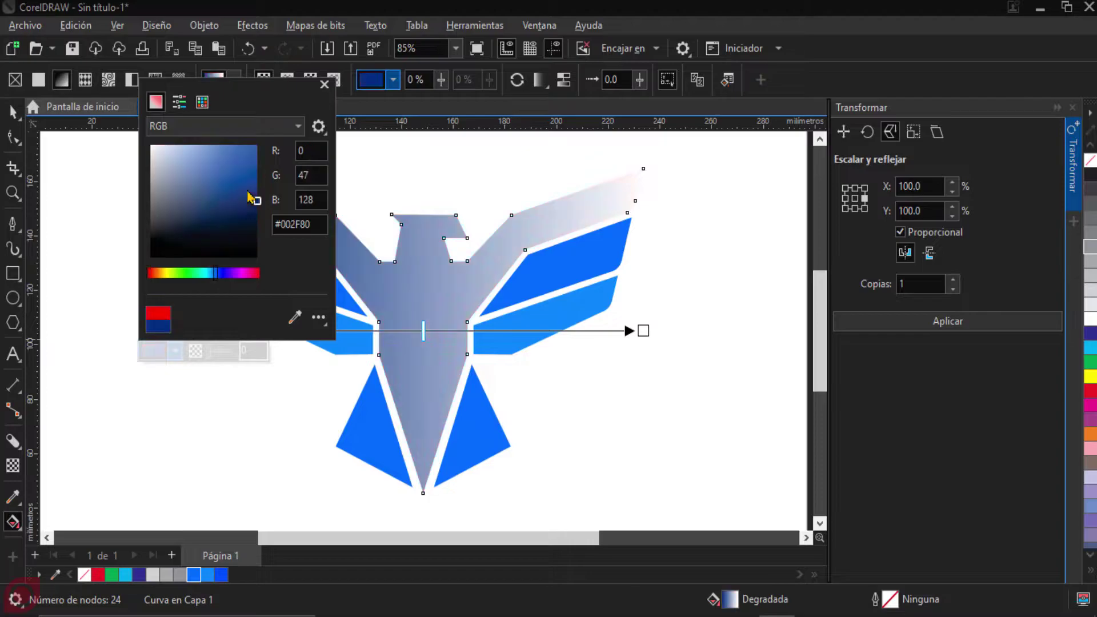
left_click(324, 85)
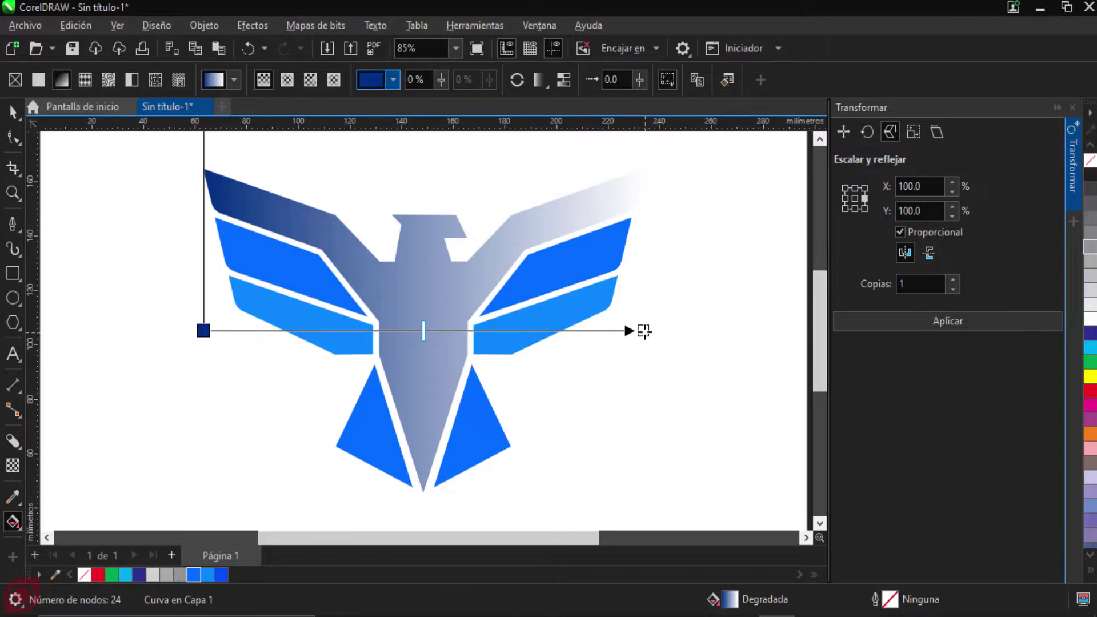
Step: Set the end colour node of the eagle body's gradient to light blue #0099F2
left_click(643, 331)
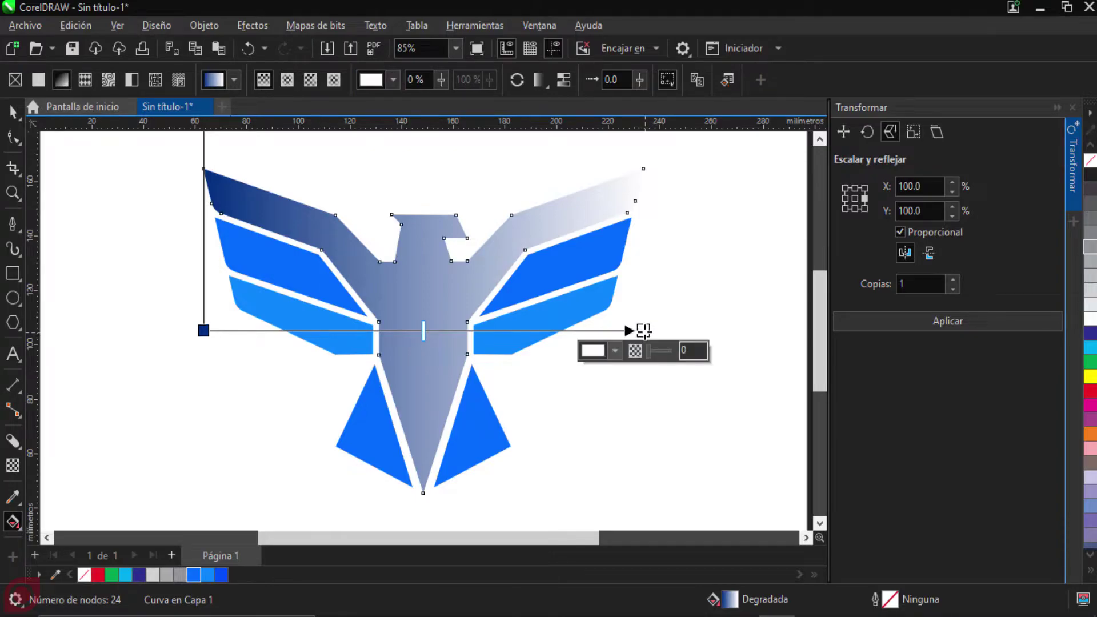
left_click(613, 351)
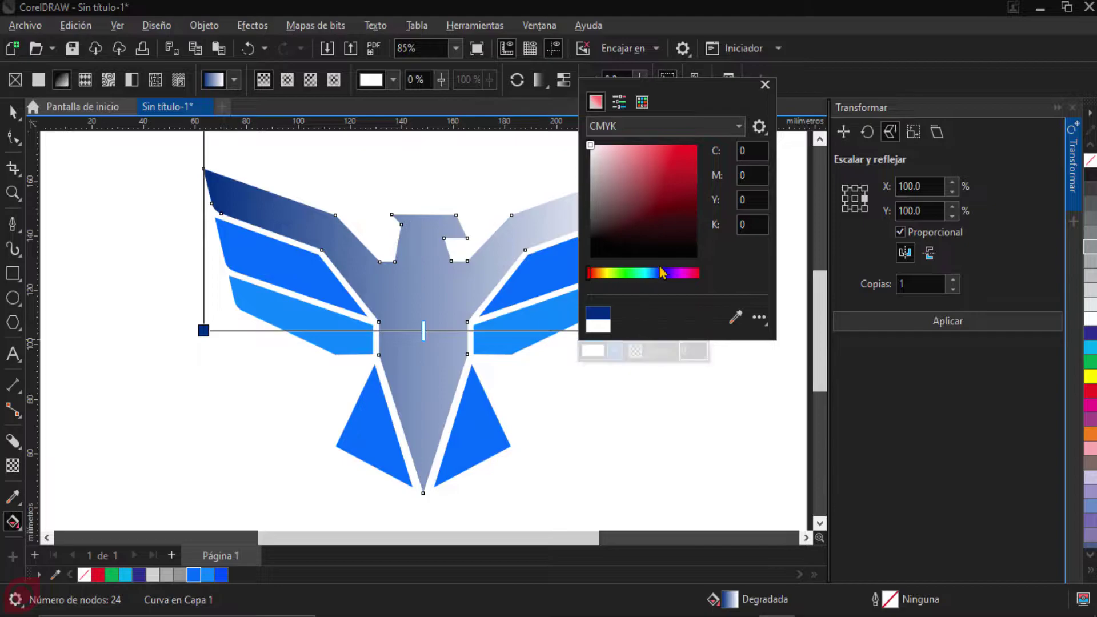
left_click_drag(673, 207, 691, 215)
left_click_drag(666, 273, 649, 276)
left_click_drag(675, 200, 709, 151)
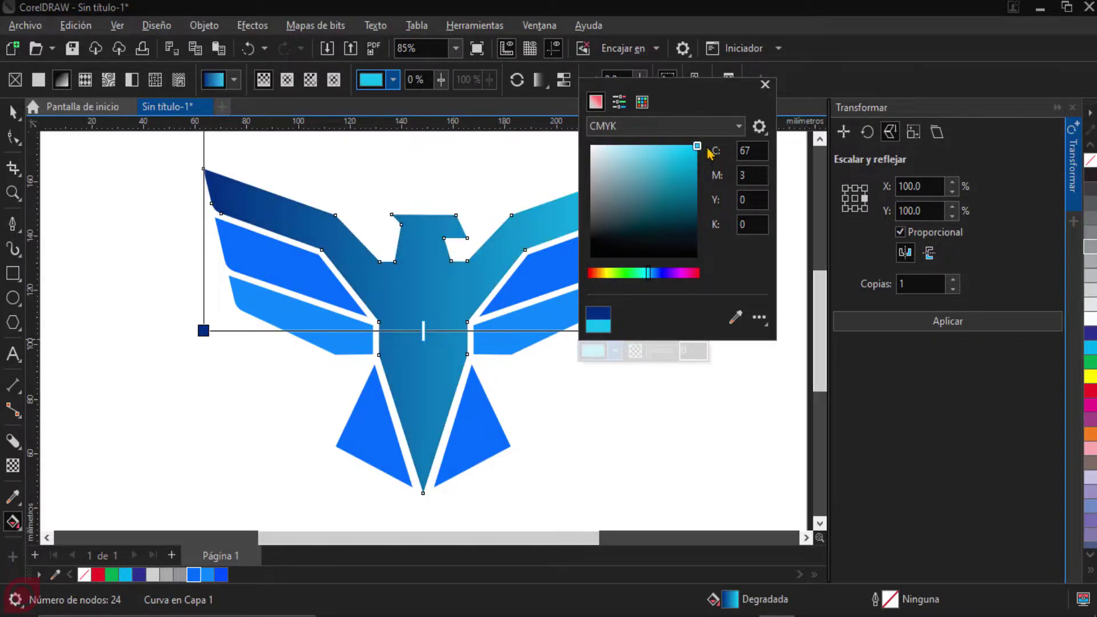
left_click(735, 317)
left_click(345, 349)
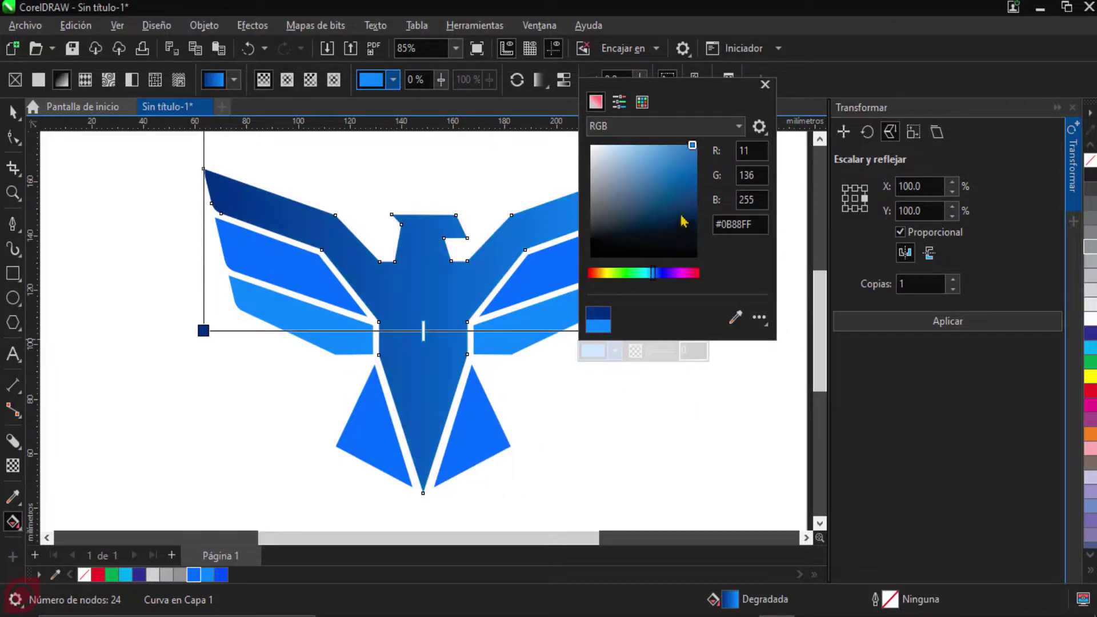
mouse_move(686, 153)
left_mouse_down()
mouse_move(660, 172)
mouse_move(657, 216)
mouse_move(643, 180)
mouse_move(708, 157)
left_mouse_up()
left_click_drag(654, 277, 651, 275)
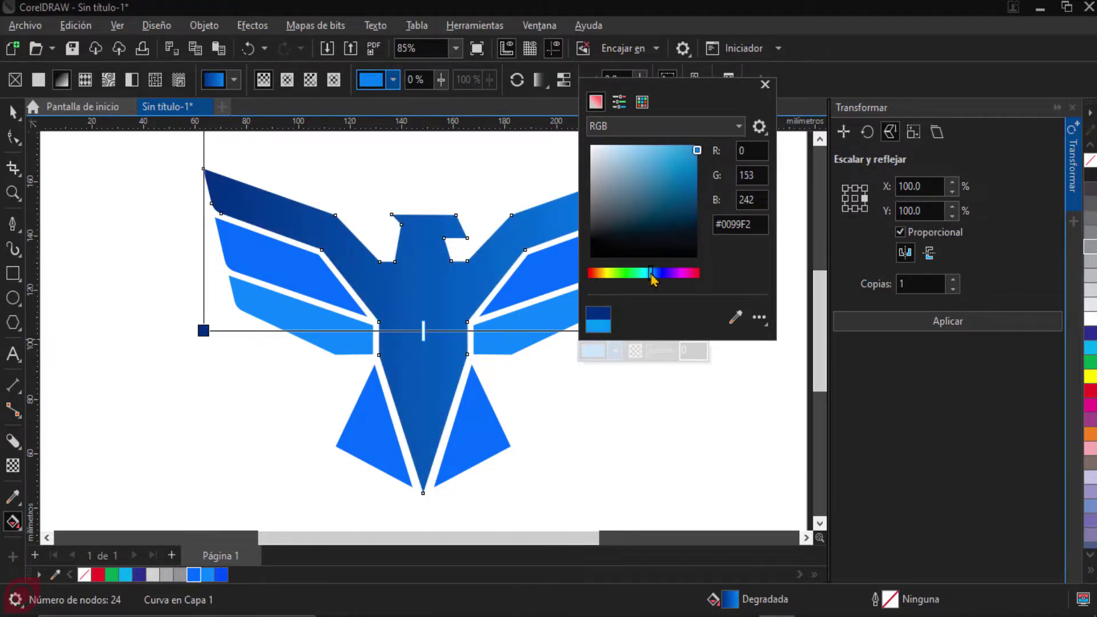
left_click(764, 85)
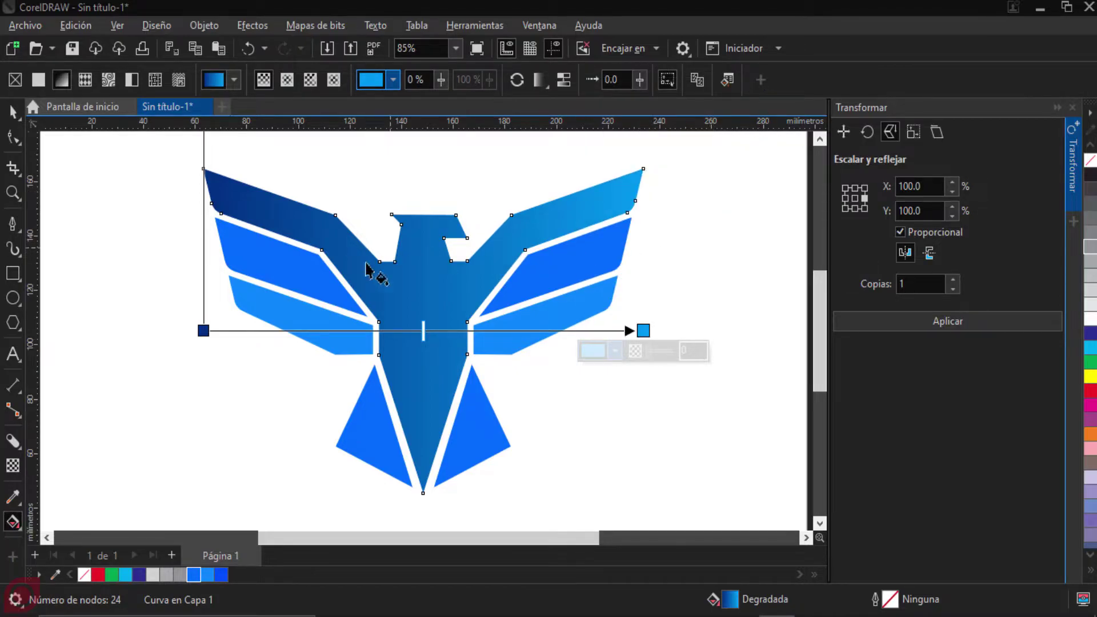
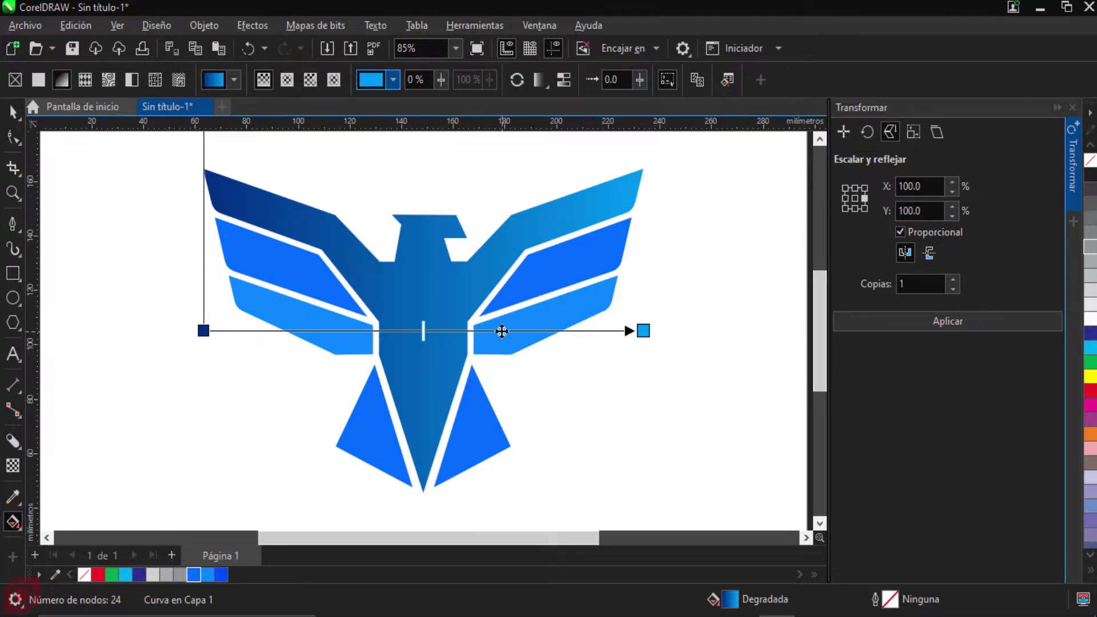
Step: Add an intermediate colour node to the body's gradient and position it at 50%
double_click(501, 331)
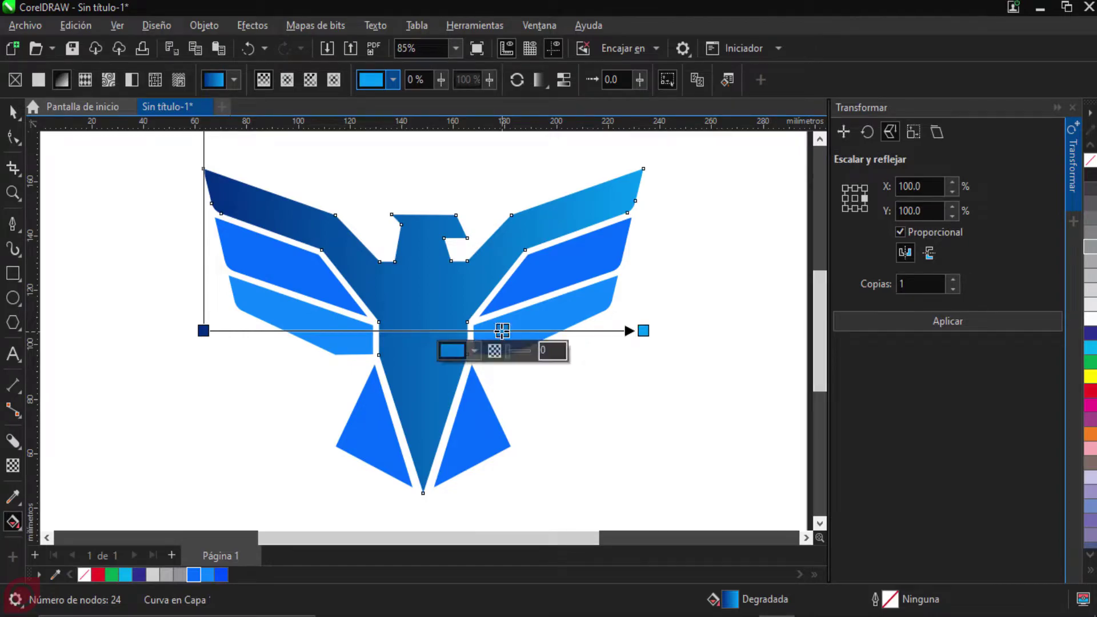
left_click_drag(501, 331, 423, 330)
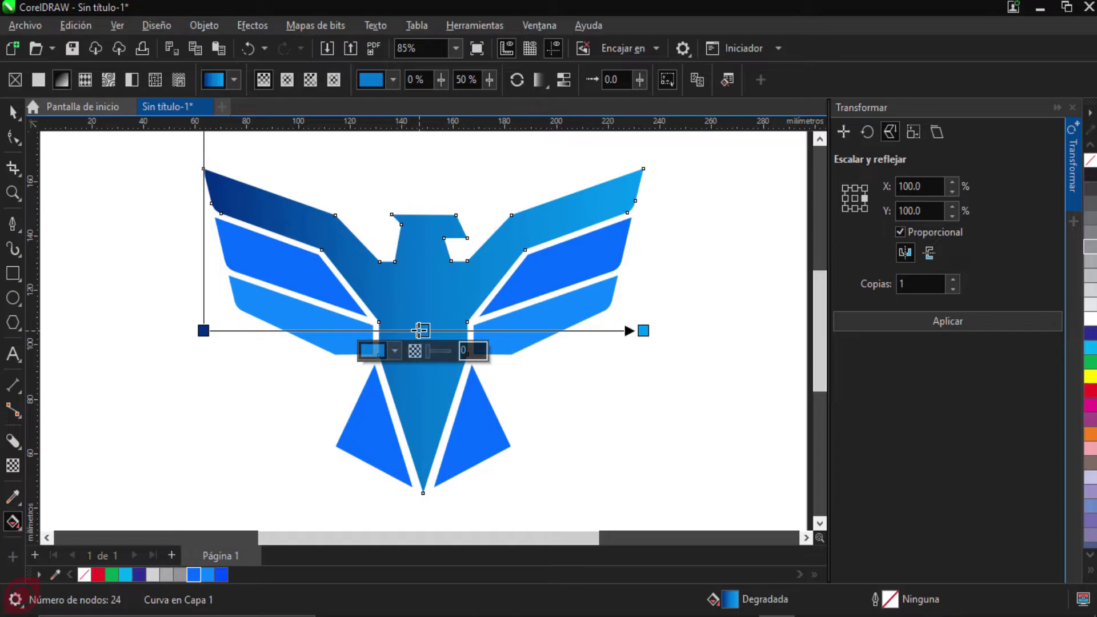
left_click_drag(421, 330, 541, 330)
key("ctrl+z")
Step: Set the gradient's middle node colour to golden yellow #FFBB00
left_click(394, 350)
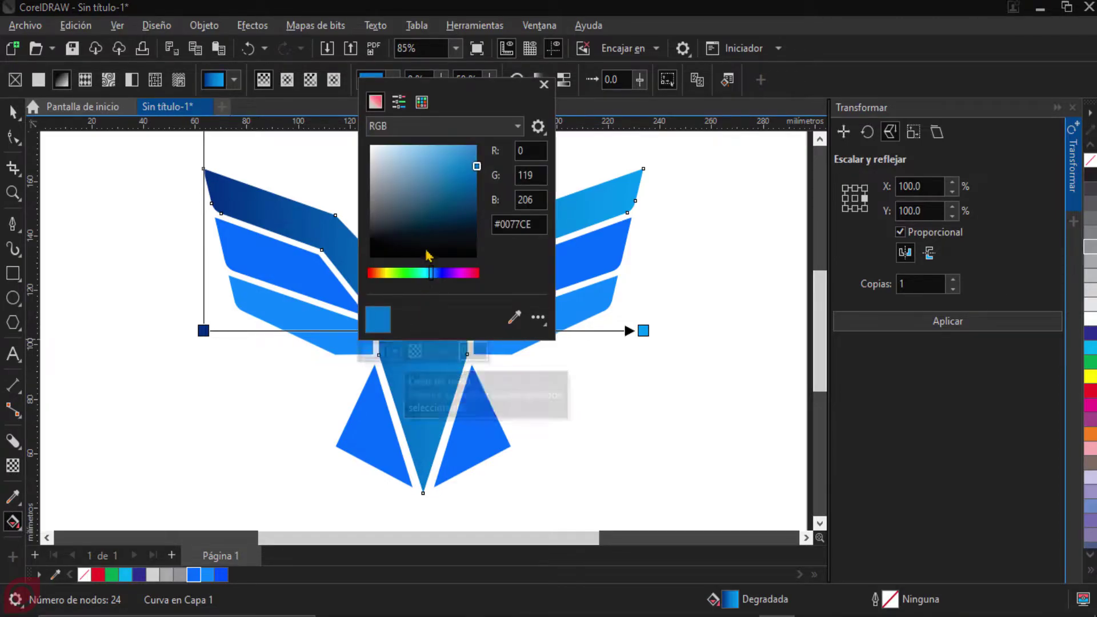
mouse_move(460, 208)
left_mouse_down()
mouse_move(443, 211)
mouse_move(496, 172)
left_mouse_up()
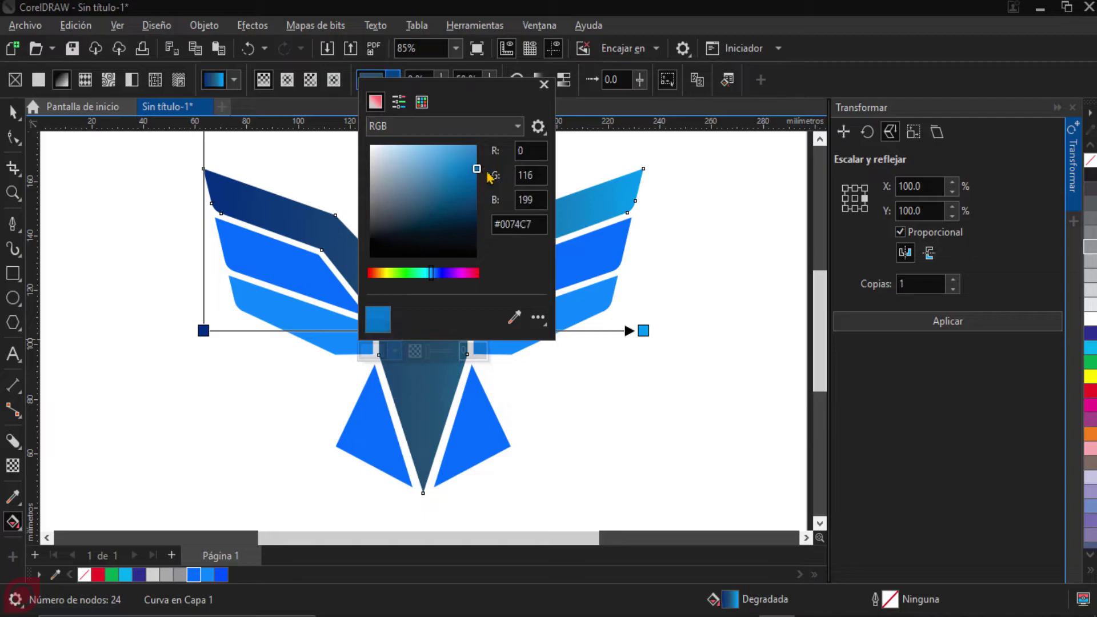
left_click_drag(390, 274, 387, 282)
left_click_drag(425, 230, 493, 162)
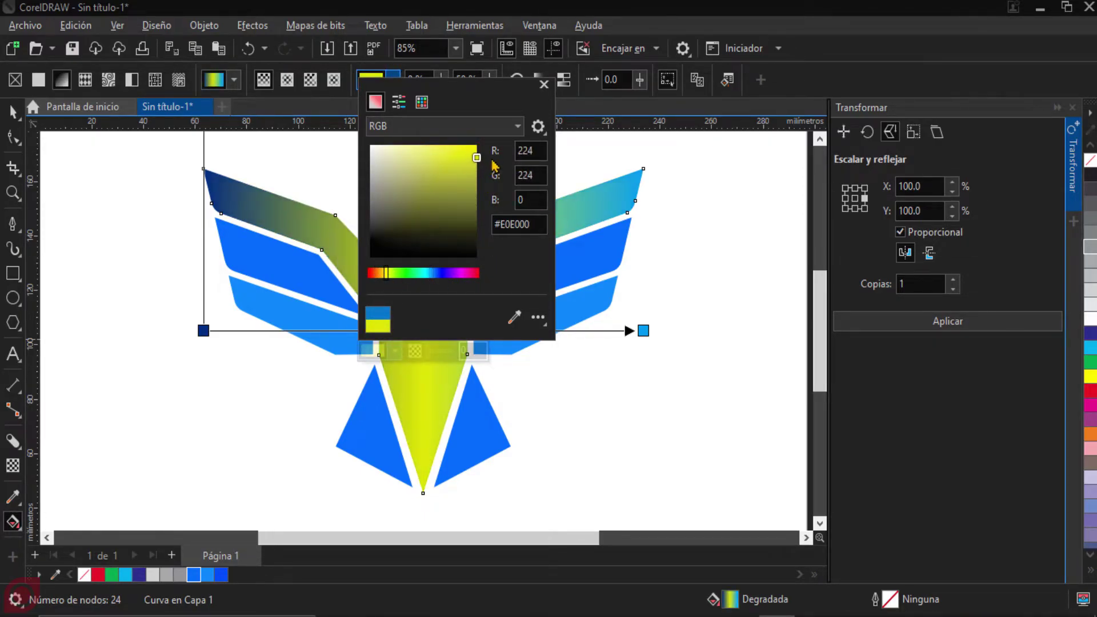
left_click_drag(399, 279, 382, 278)
left_click_drag(475, 160, 476, 145)
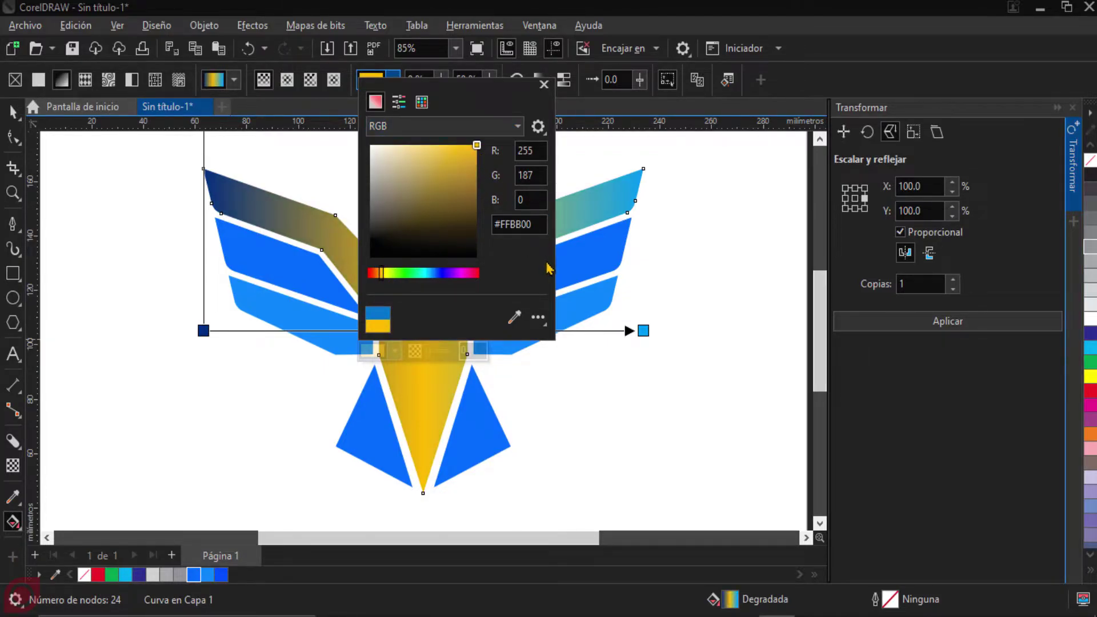
left_click(543, 86)
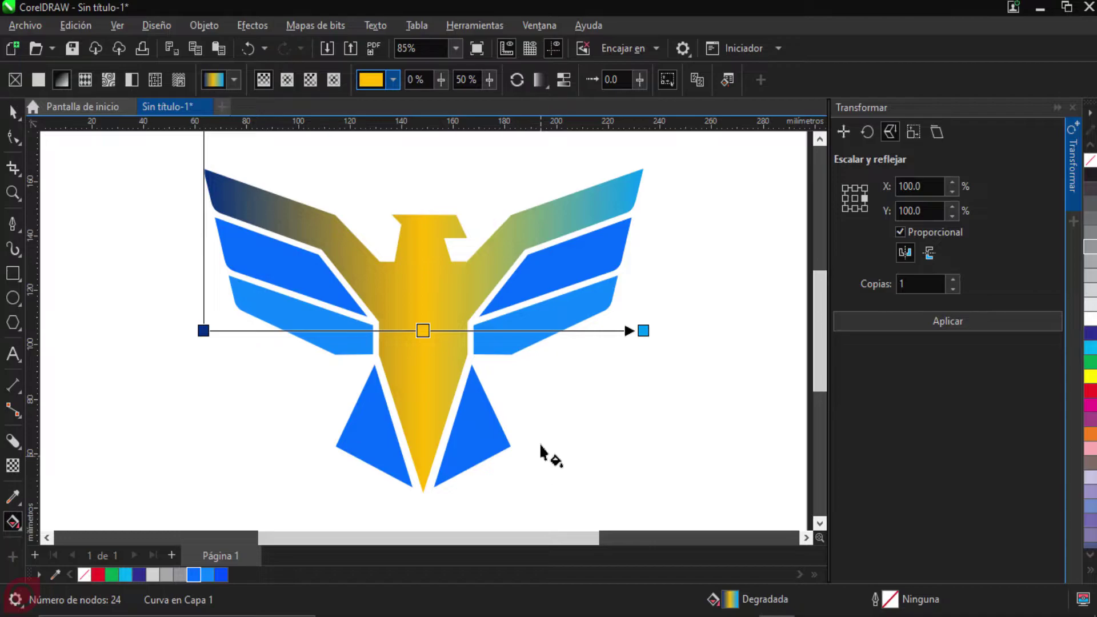
Step: Add another gradient node at 78%, between the yellow and light blue nodes, and colour it magenta #B80096
double_click(545, 330)
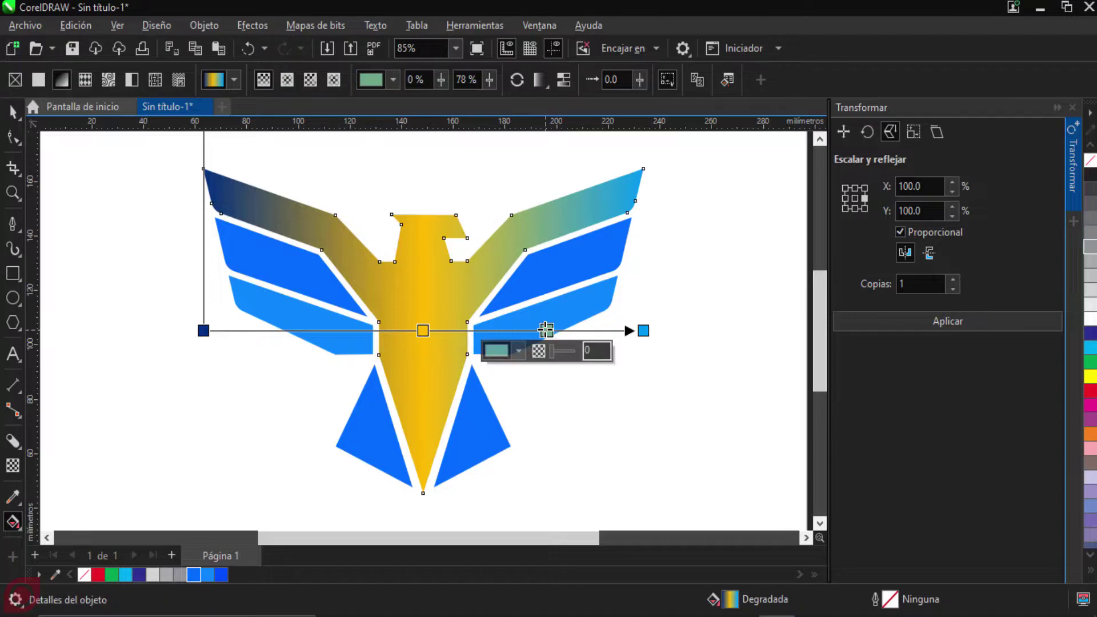
left_click(518, 351)
left_click_drag(529, 183, 618, 182)
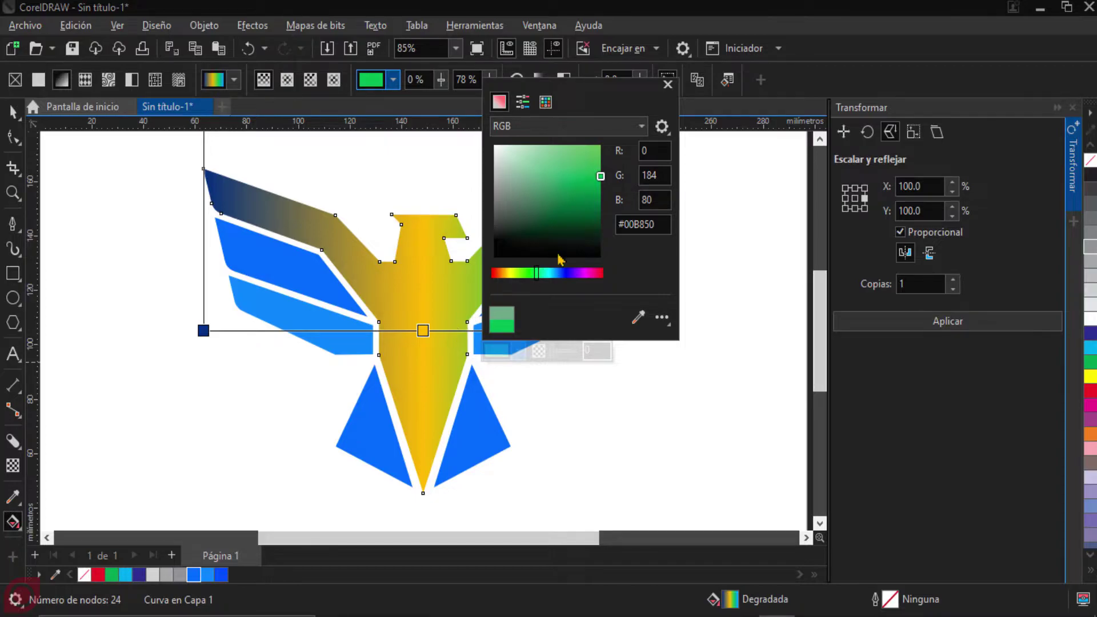
left_click_drag(553, 274, 589, 275)
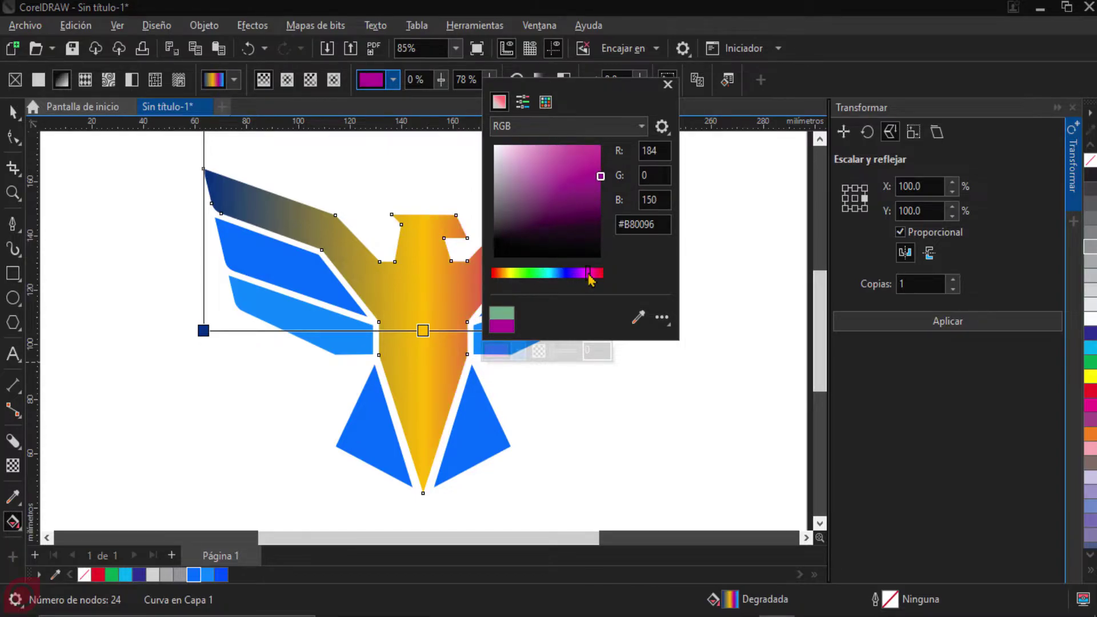
left_click(667, 84)
Step: Reposition the gradient's intermediate nodes, moving the magenta one to 50% and the yellow one to 29%
left_click_drag(422, 331, 335, 330)
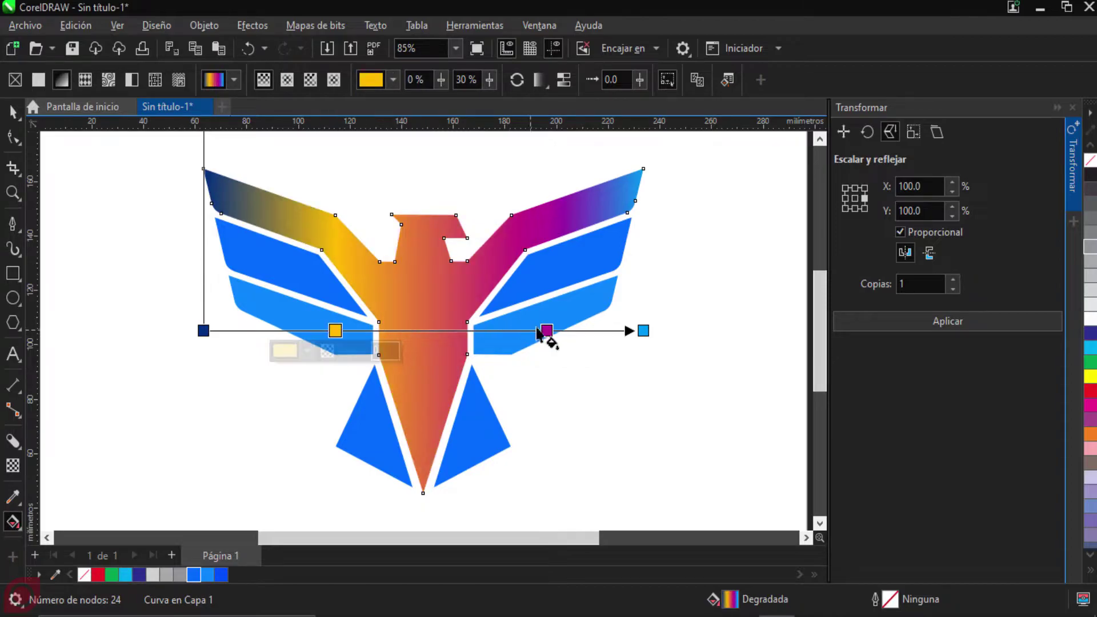
left_click_drag(547, 330, 511, 330)
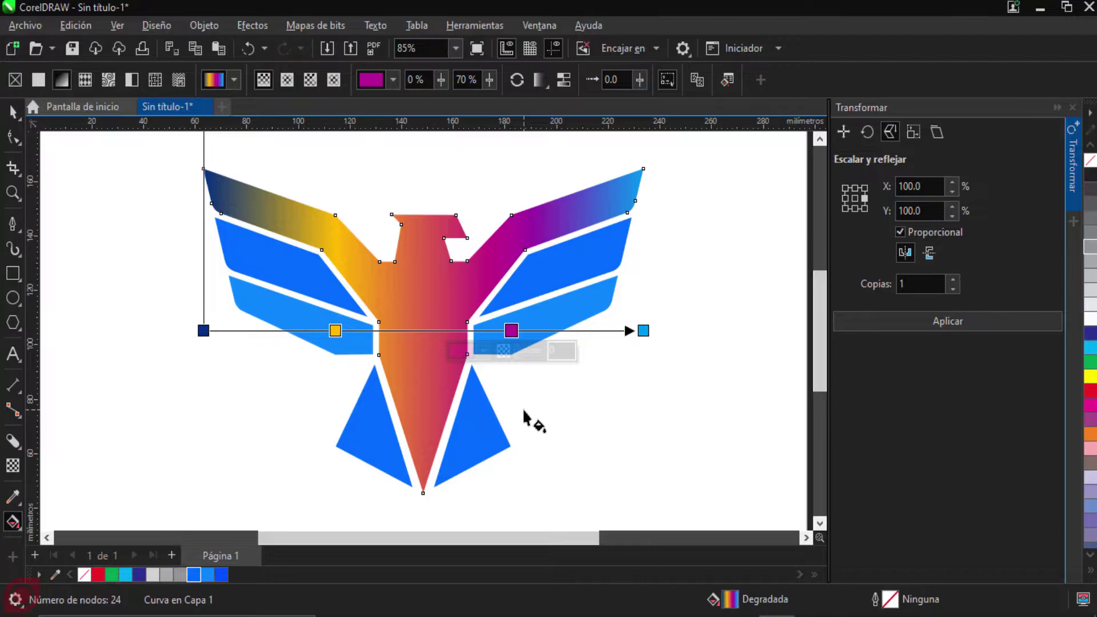
left_click_drag(511, 330, 423, 331)
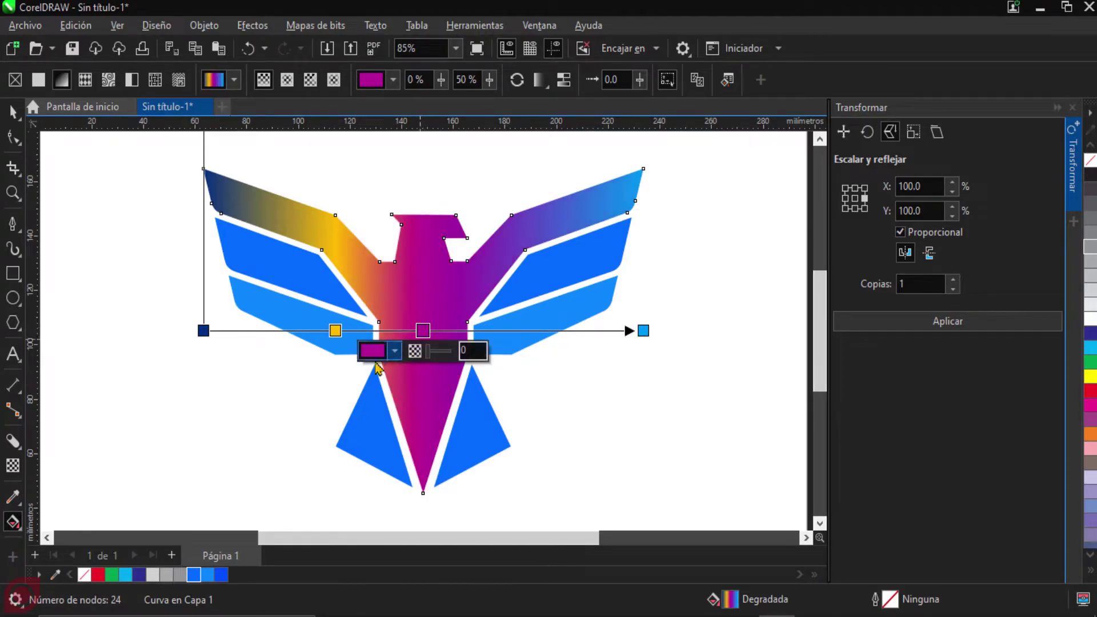
left_click(335, 330)
mouse_move(336, 331)
left_mouse_down()
mouse_move(345, 330)
mouse_move(330, 330)
left_mouse_up()
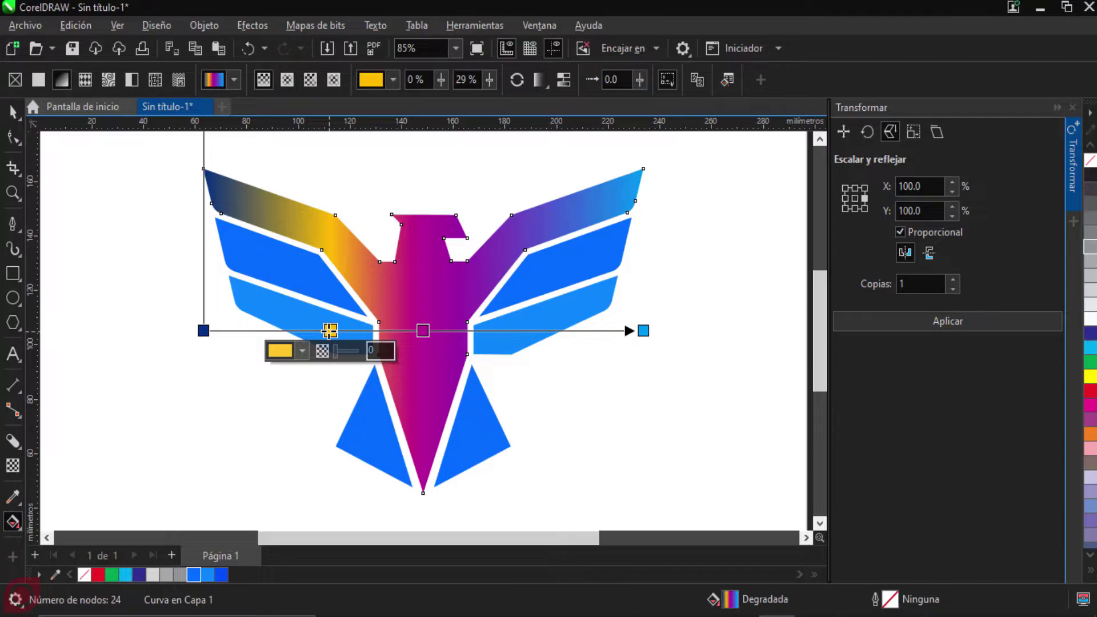
Step: Remove the yellow node from the body's gradient, keeping the magenta node at 50%
double_click(330, 331)
mouse_move(423, 330)
left_mouse_down()
mouse_move(409, 330)
mouse_move(441, 330)
mouse_move(330, 330)
mouse_move(568, 330)
mouse_move(243, 330)
mouse_move(423, 330)
left_mouse_up()
key("ctrl+z")
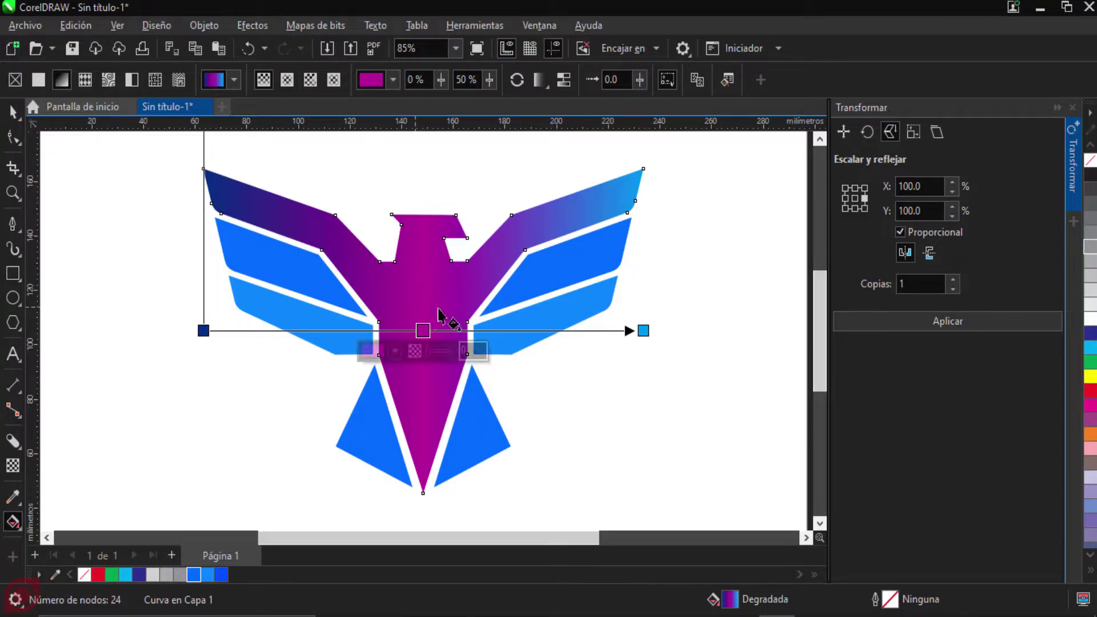
Step: Try 83% and 100% transparency on the gradient's magenta middle node and restore it to 0%
left_click(424, 330)
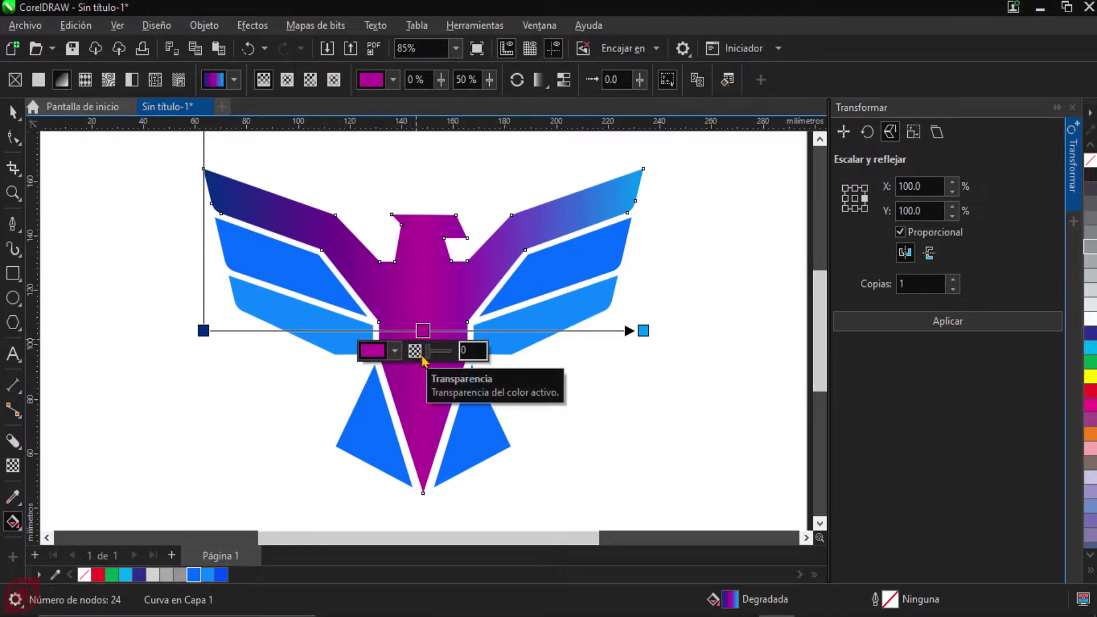
left_click_drag(428, 358, 449, 359)
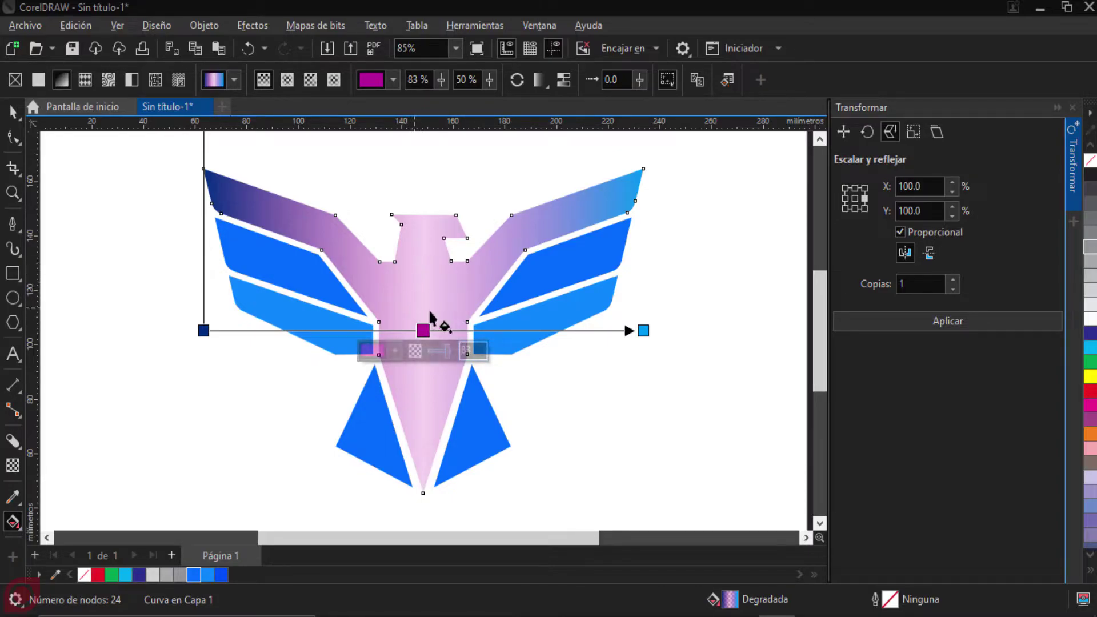
left_click_drag(453, 350, 426, 354)
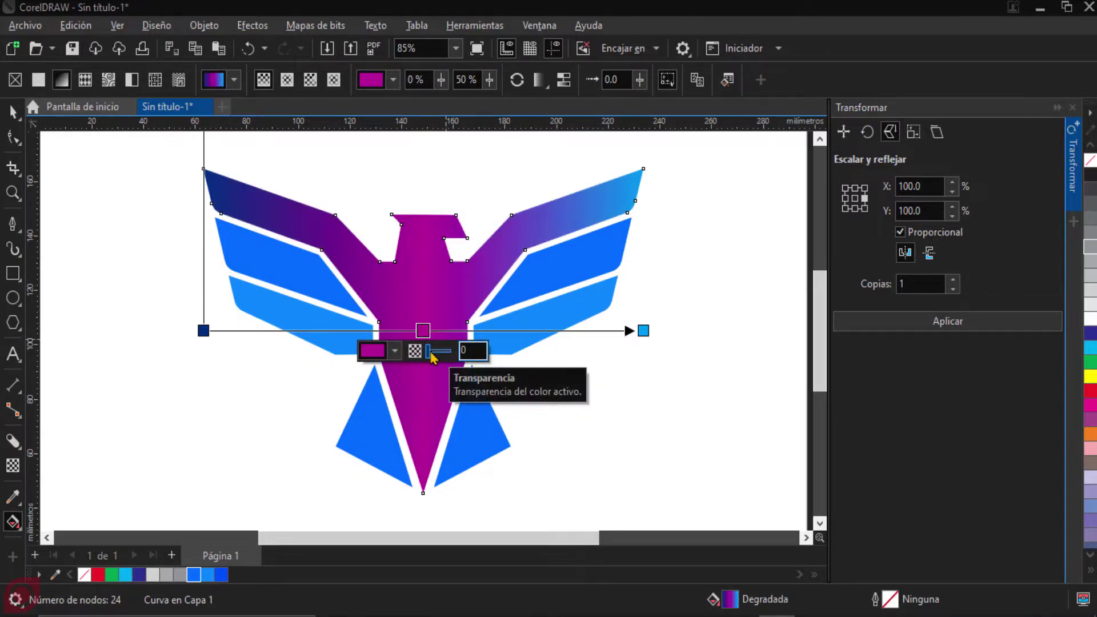
left_click(448, 350)
left_click_drag(429, 350, 448, 355)
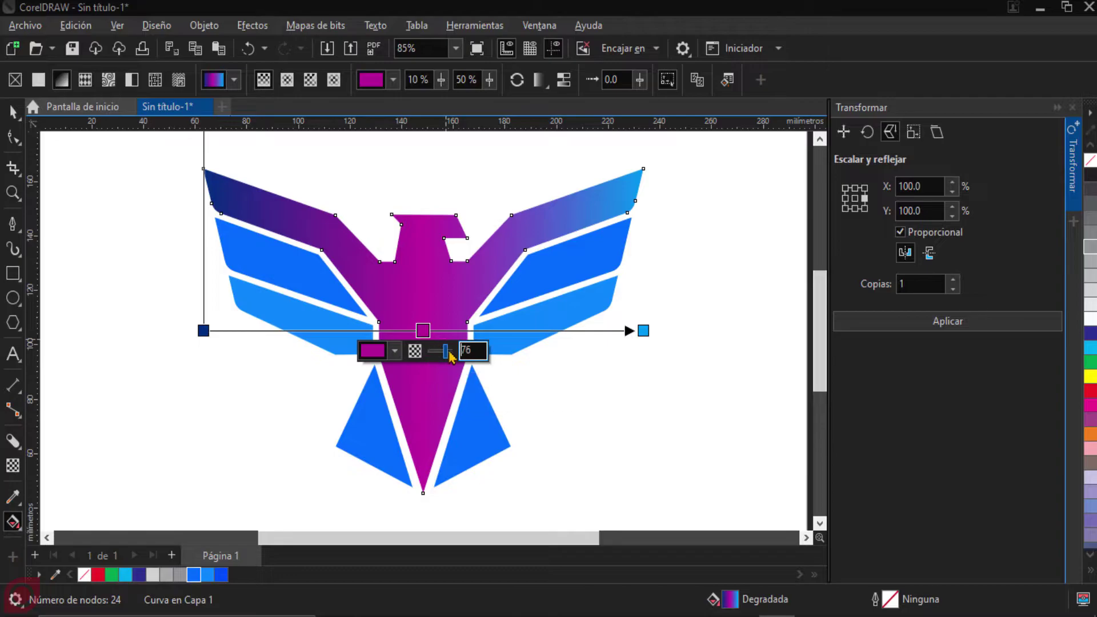
key("Return")
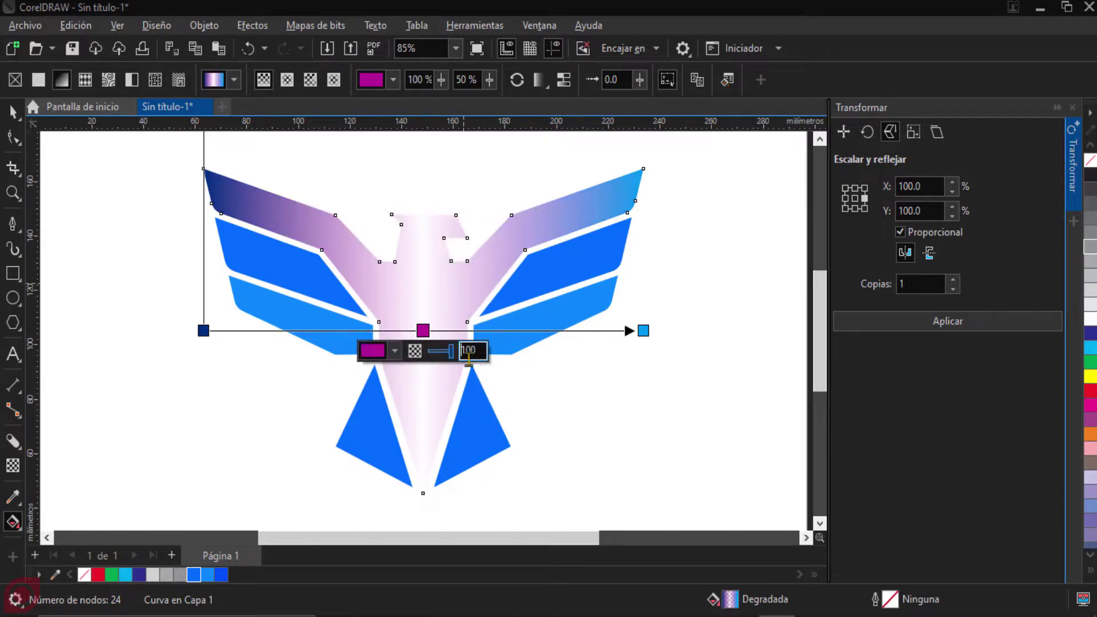
left_click_drag(451, 350, 419, 341)
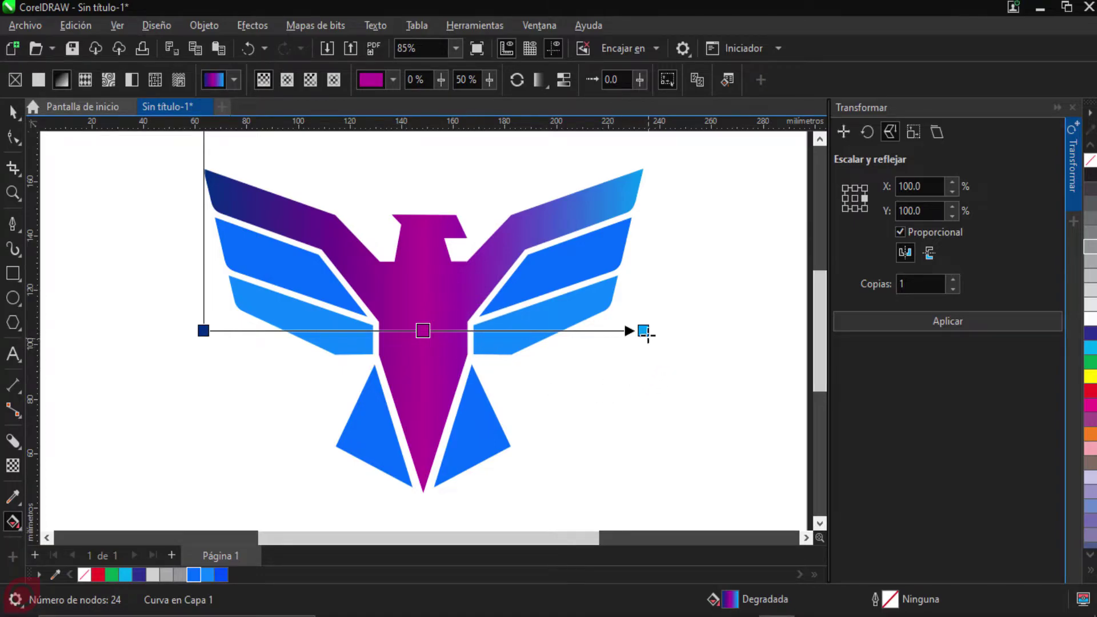
Step: Reorient the body's linear gradient to run vertically, with dark blue at the head and light blue at the tail tip
left_click_drag(644, 330, 552, 477)
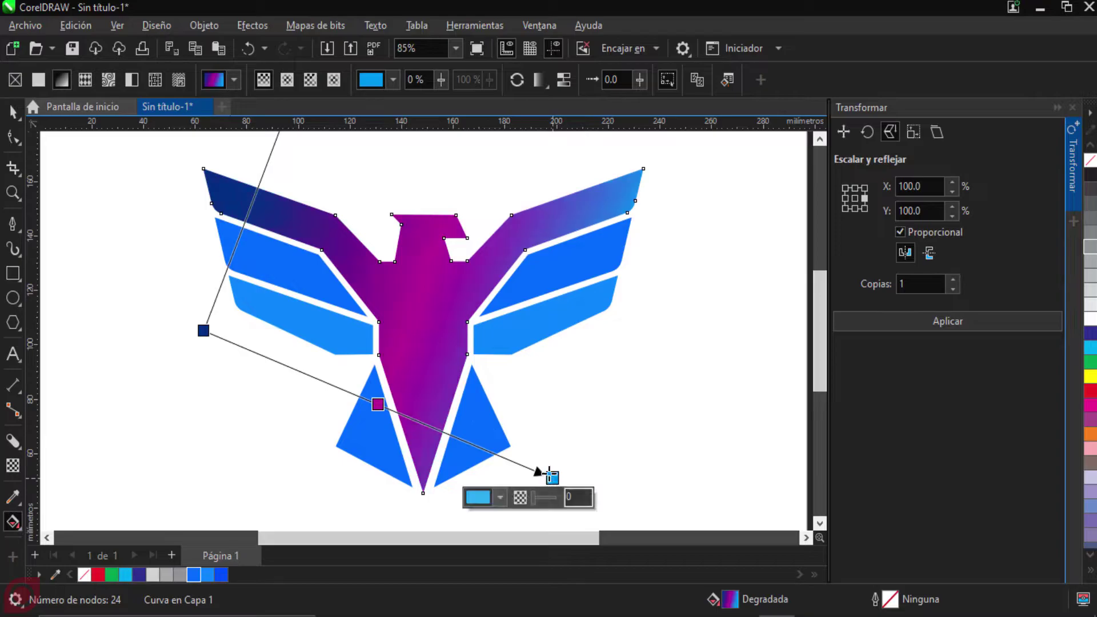
left_click_drag(200, 328, 445, 184)
left_click_drag(551, 477, 409, 350)
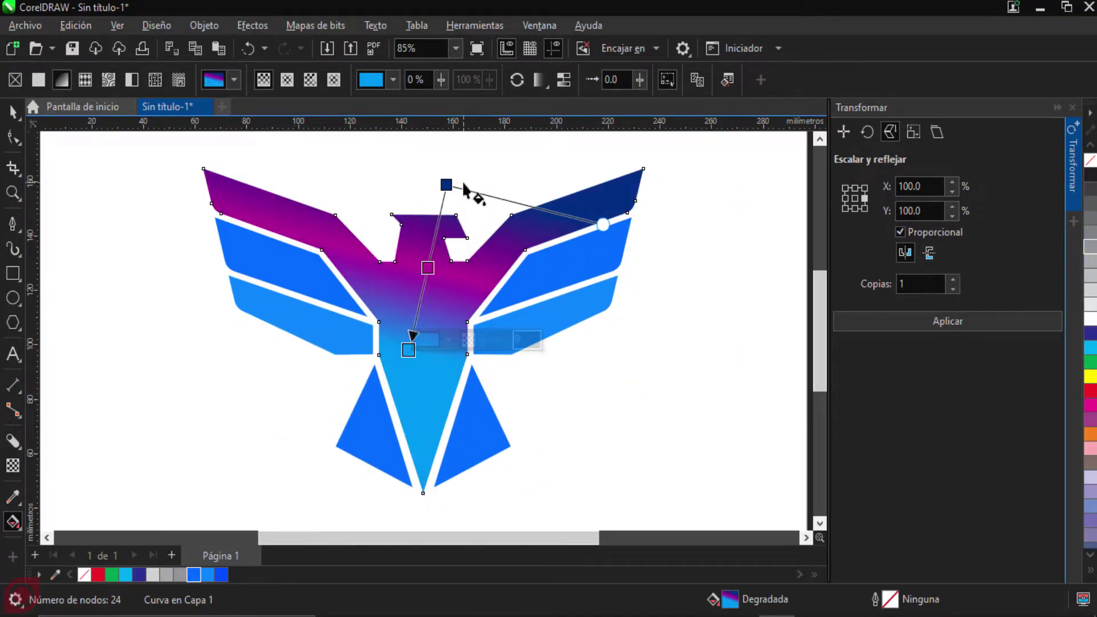
left_click_drag(448, 184, 422, 226)
left_click_drag(409, 352, 422, 473)
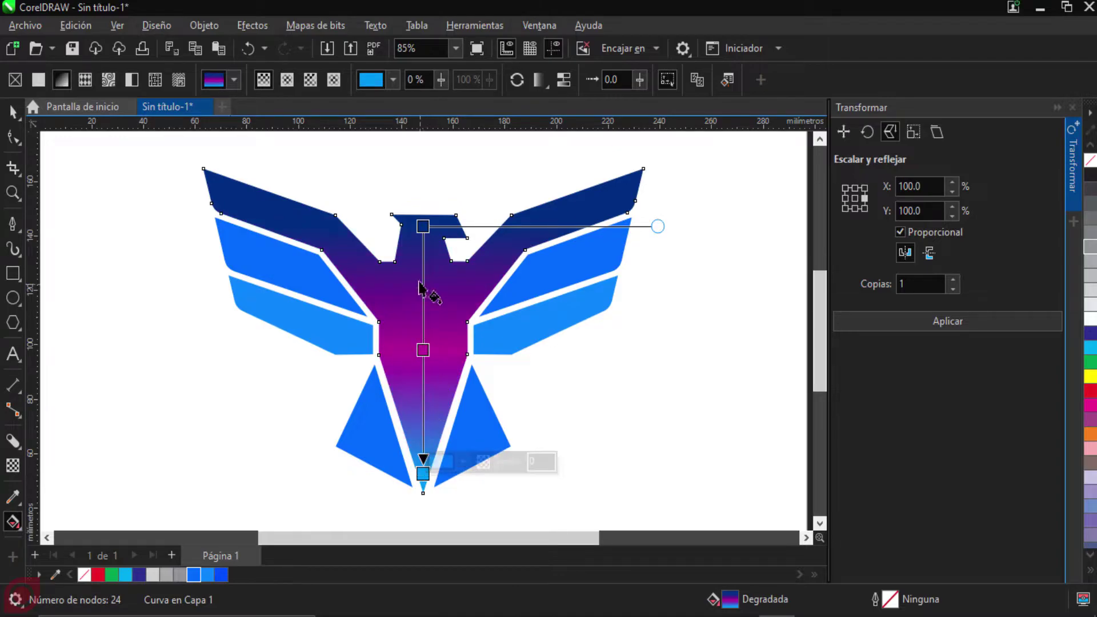
mouse_move(422, 226)
left_mouse_down()
mouse_move(426, 179)
mouse_move(421, 225)
mouse_move(423, 216)
left_mouse_up()
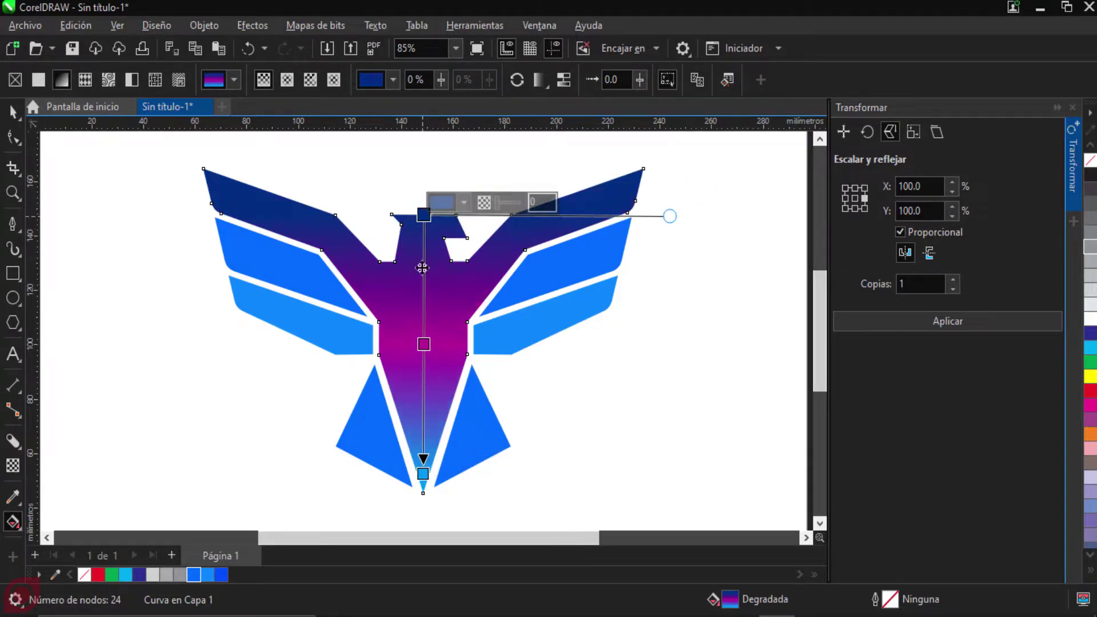
left_click_drag(421, 471, 423, 493)
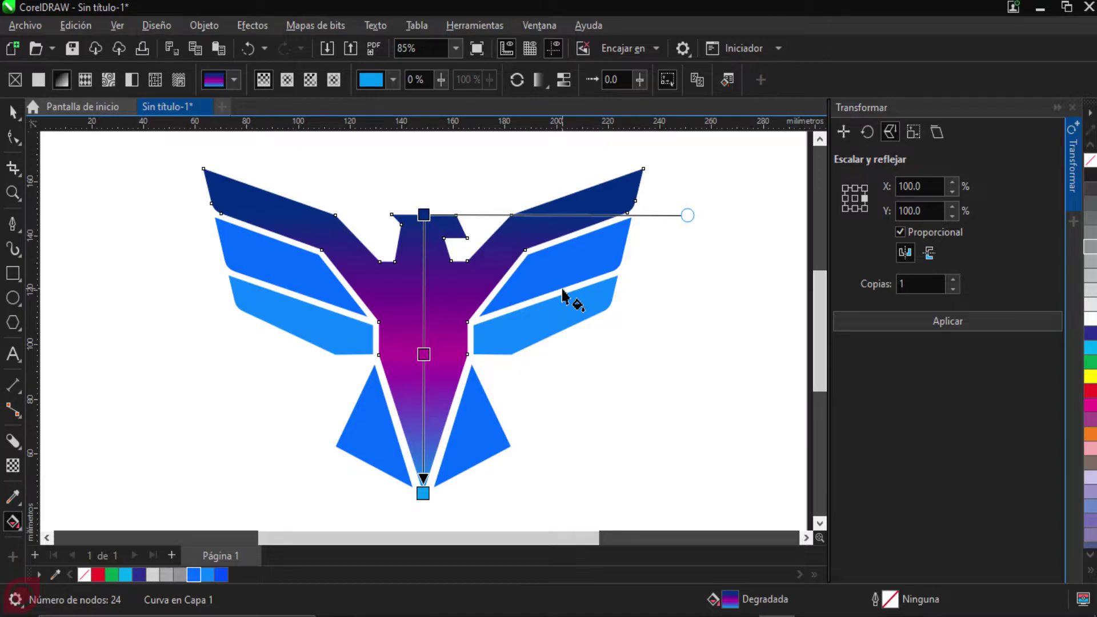
Step: Try the elliptical, conical and rectangular gradient types on the eagle's body, and return to elliptical
left_click(286, 88)
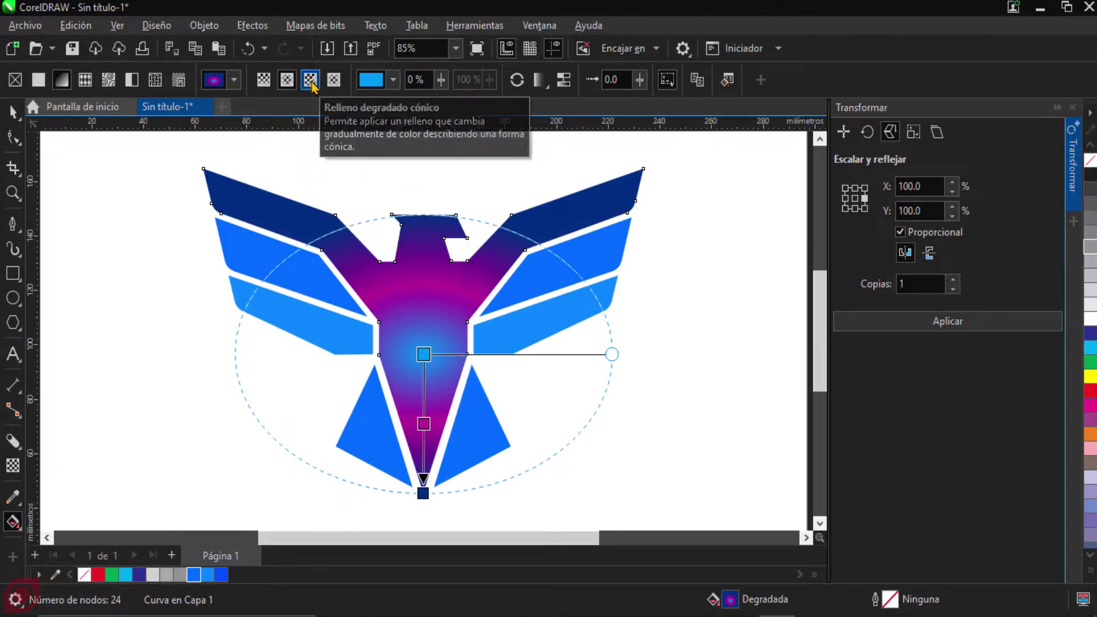
left_click(310, 81)
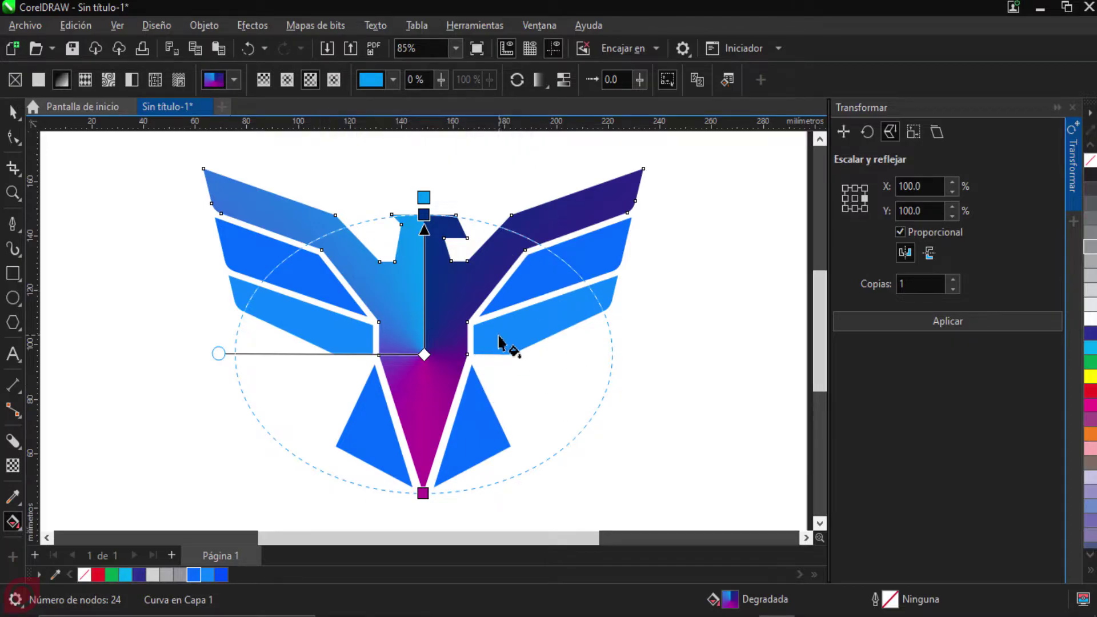
left_click(334, 81)
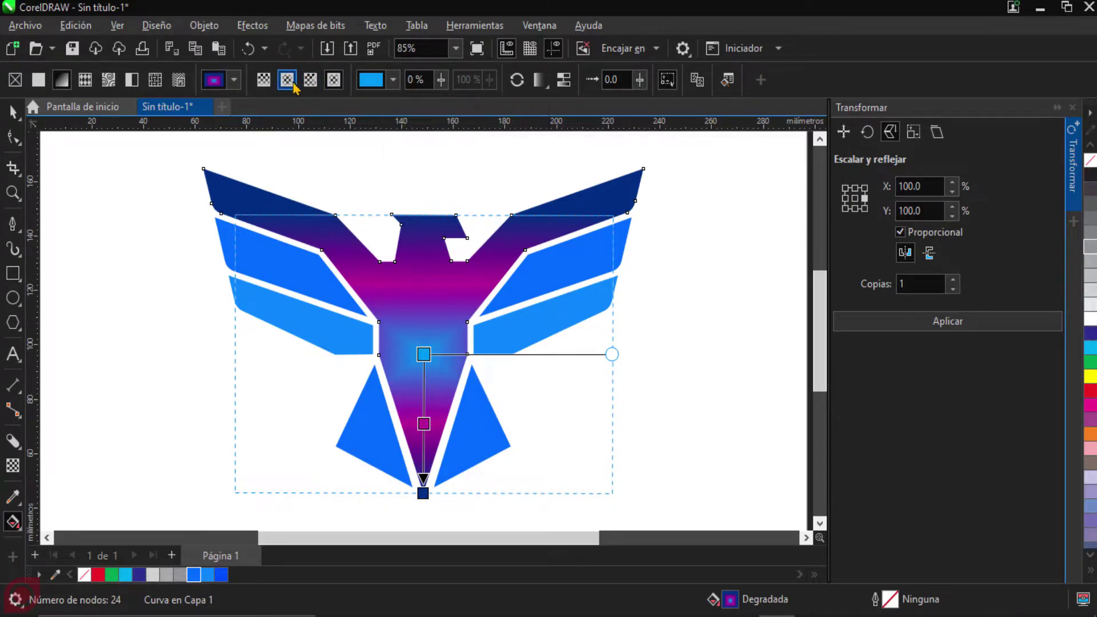
left_click(289, 81)
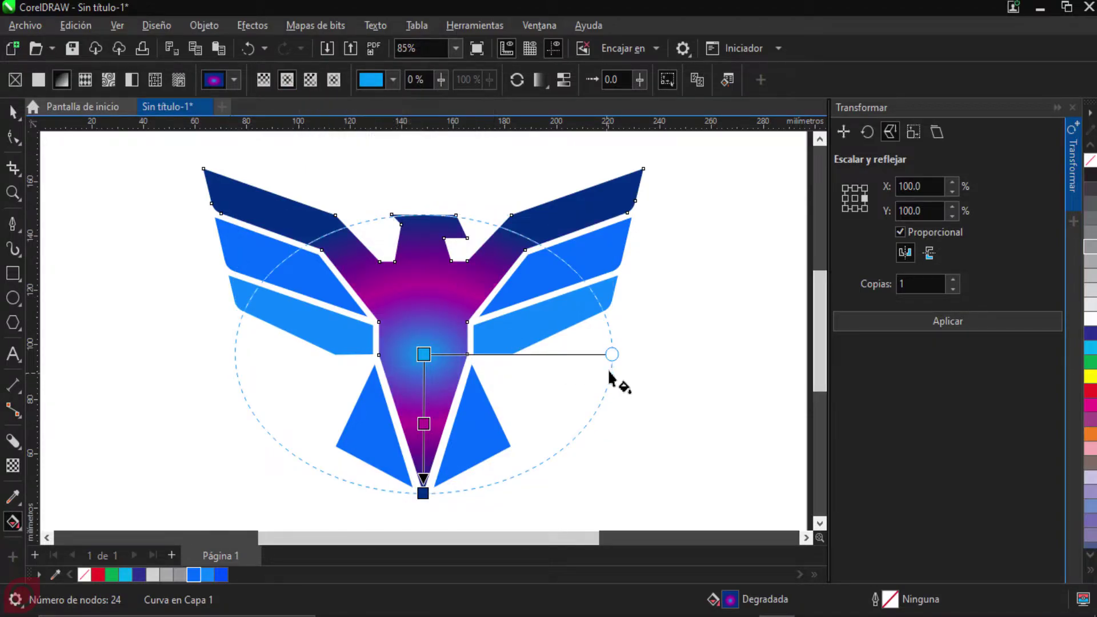
Step: Reshape and tilt the body's elliptical gradient, moving its width handle to the opposite side of the centre
left_click_drag(612, 355, 613, 250)
left_click_drag(422, 493, 444, 498)
left_click_drag(603, 213, 263, 336)
left_click_drag(448, 500, 465, 479)
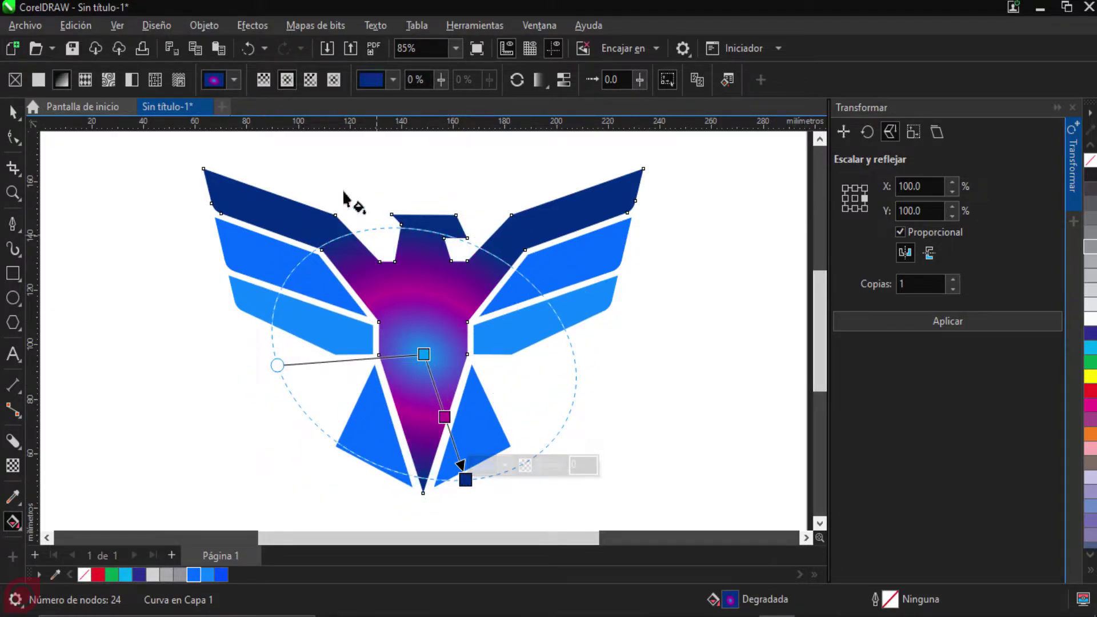
Step: Apply a conical gradient to the body with its start aligned straight up through the head, widen it and deselect the shape
left_click(310, 79)
left_click_drag(376, 205, 421, 205)
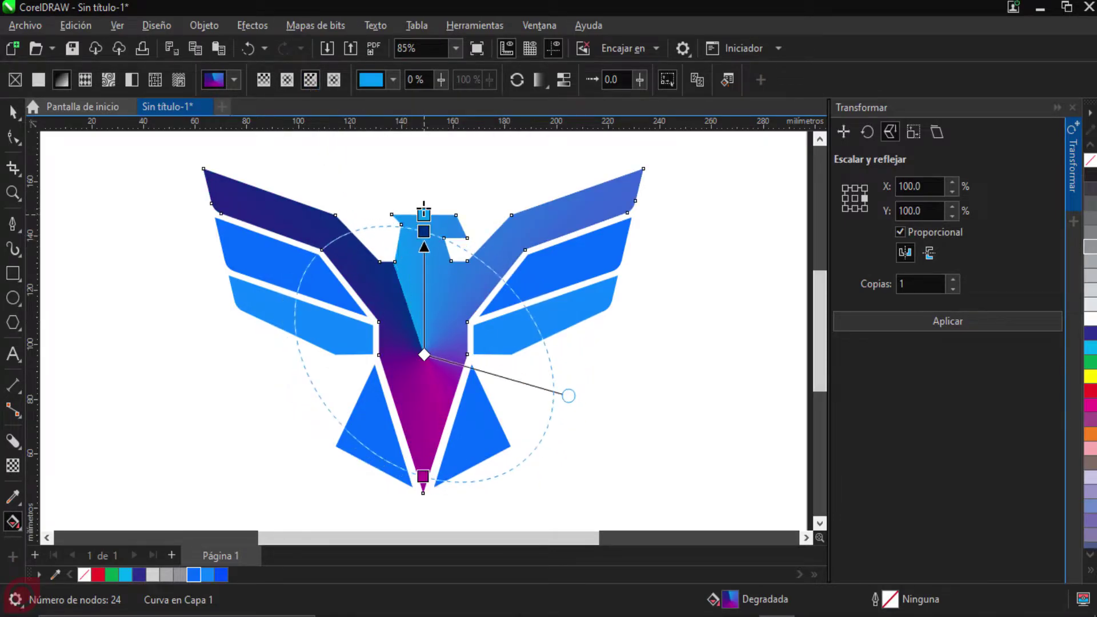
left_click_drag(567, 396, 595, 347)
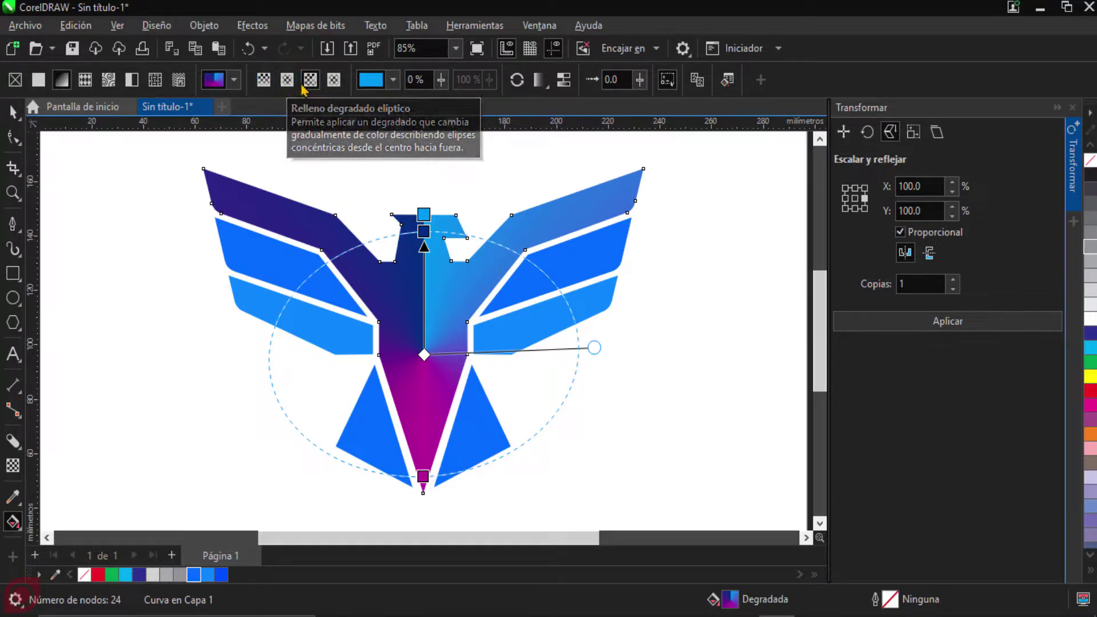
left_click(11, 110)
left_click(583, 416)
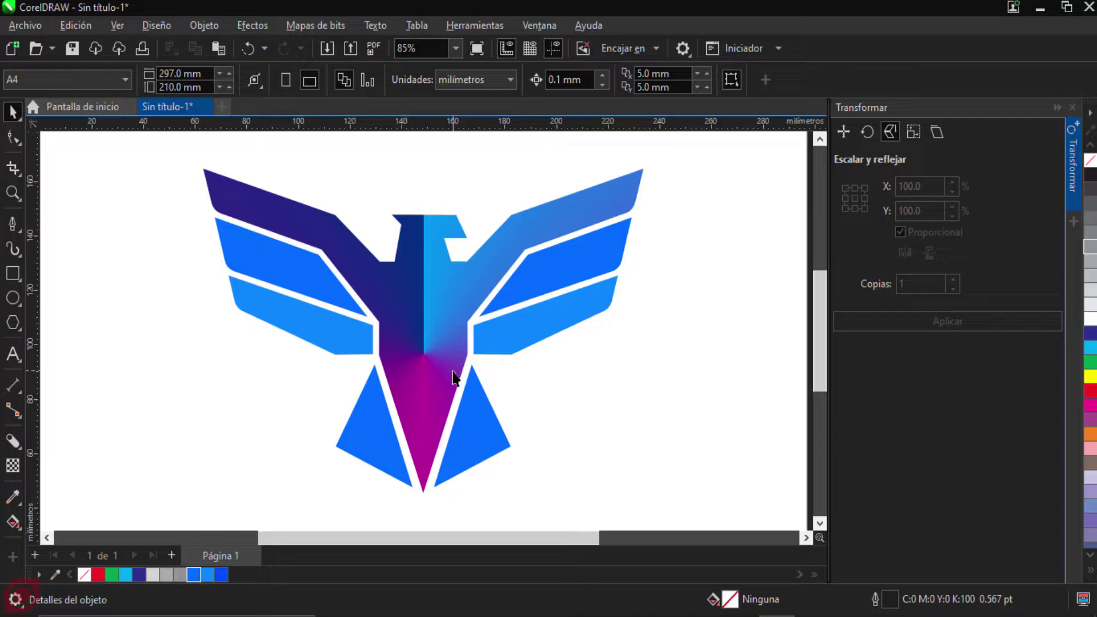
Step: Select all pieces of the eagle logo and group them
scroll(468, 377, "down", 1)
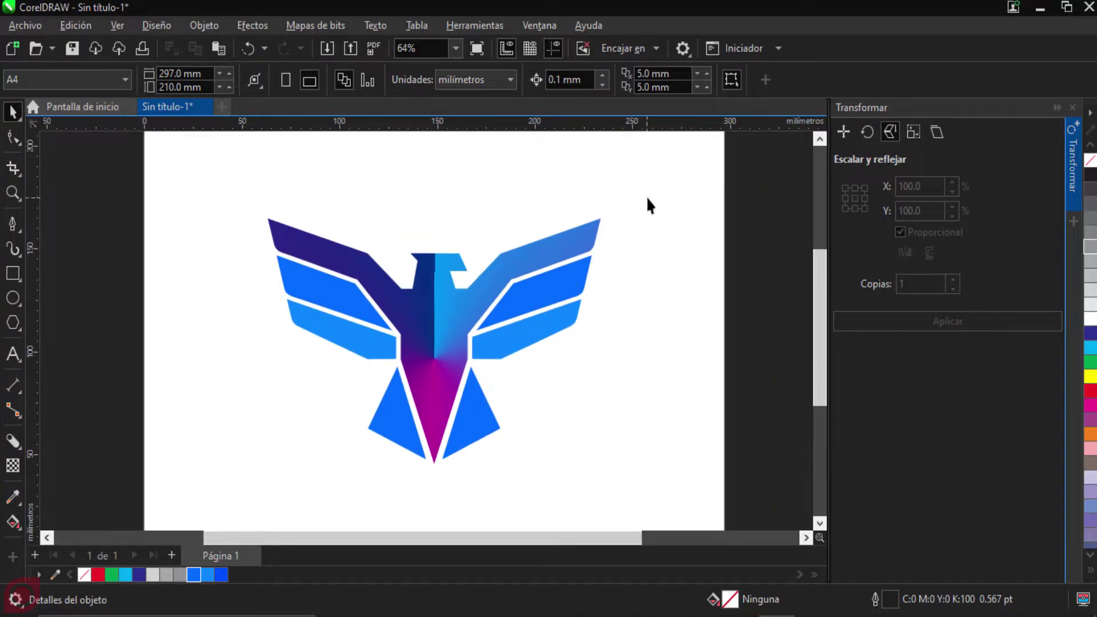
left_click_drag(431, 375, 236, 496)
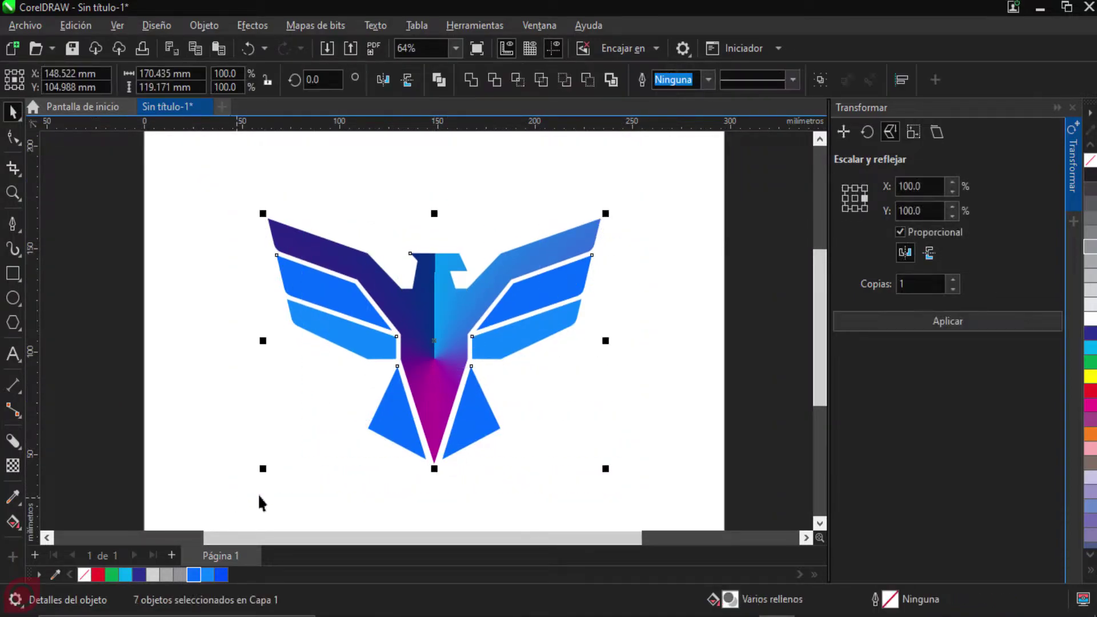
left_click(673, 176)
left_click_drag(368, 408, 234, 478)
left_click(661, 160)
left_click_drag(661, 160, 211, 505)
key("ctrl+g")
Step: Center the grouped eagle logo on the page and deselect it
left_click(611, 429)
left_click(489, 299)
mouse_move(456, 314)
left_mouse_down()
mouse_move(351, 418)
mouse_move(461, 318)
left_mouse_up()
key("p")
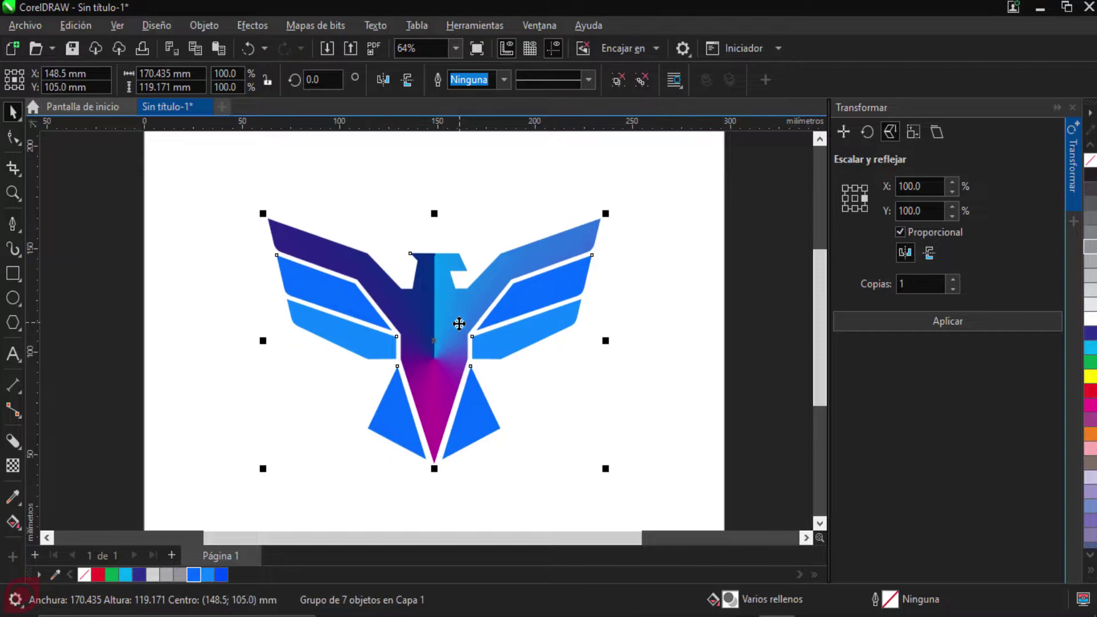
left_click(572, 373)
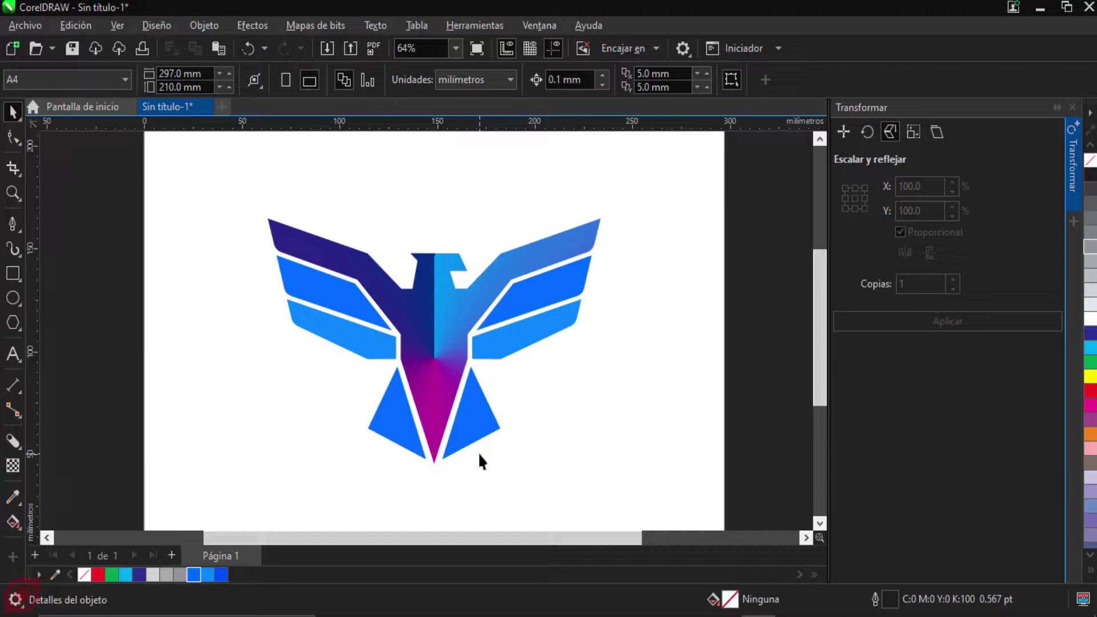
Step: Insert a new page after Página 1 and import the 580x386 eagle-head logo JPG onto it, centred on the page
right_click(224, 559)
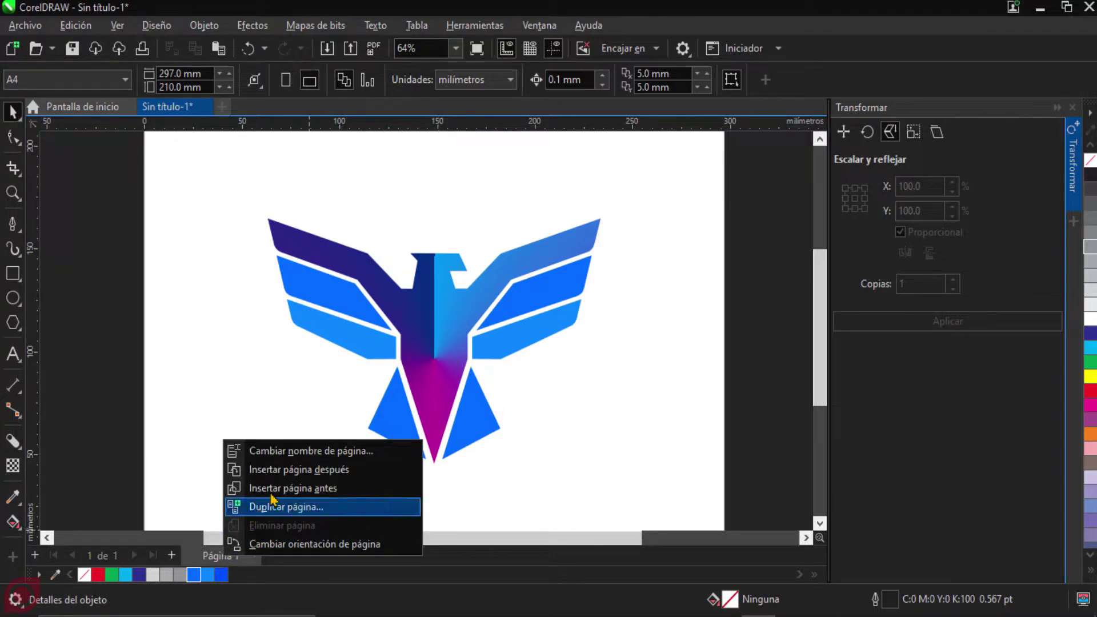
left_click(312, 477)
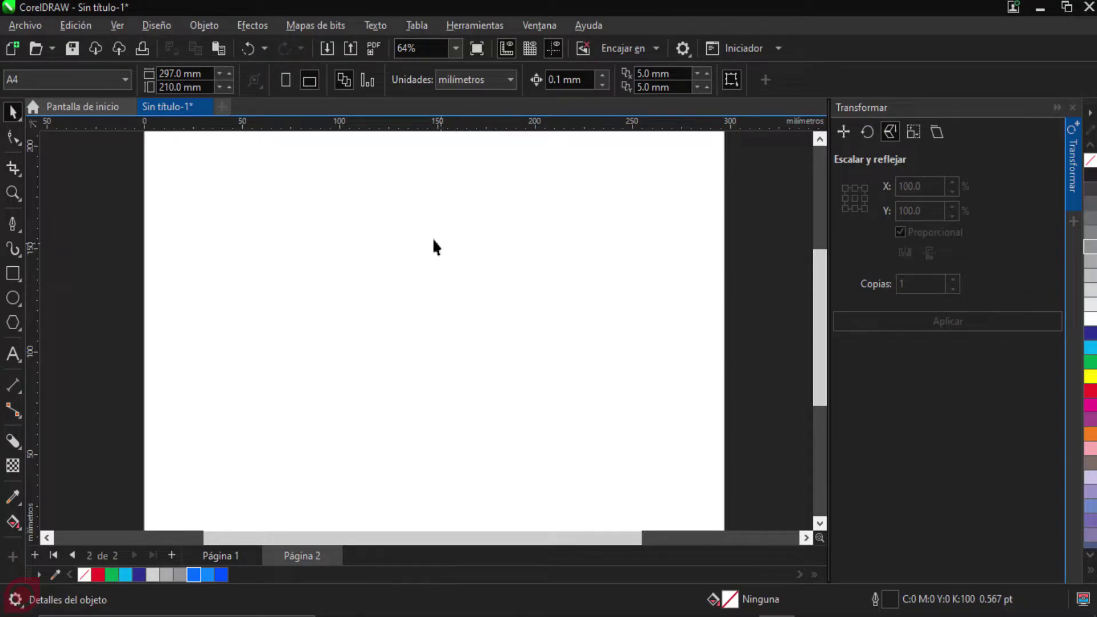
right_click(410, 228)
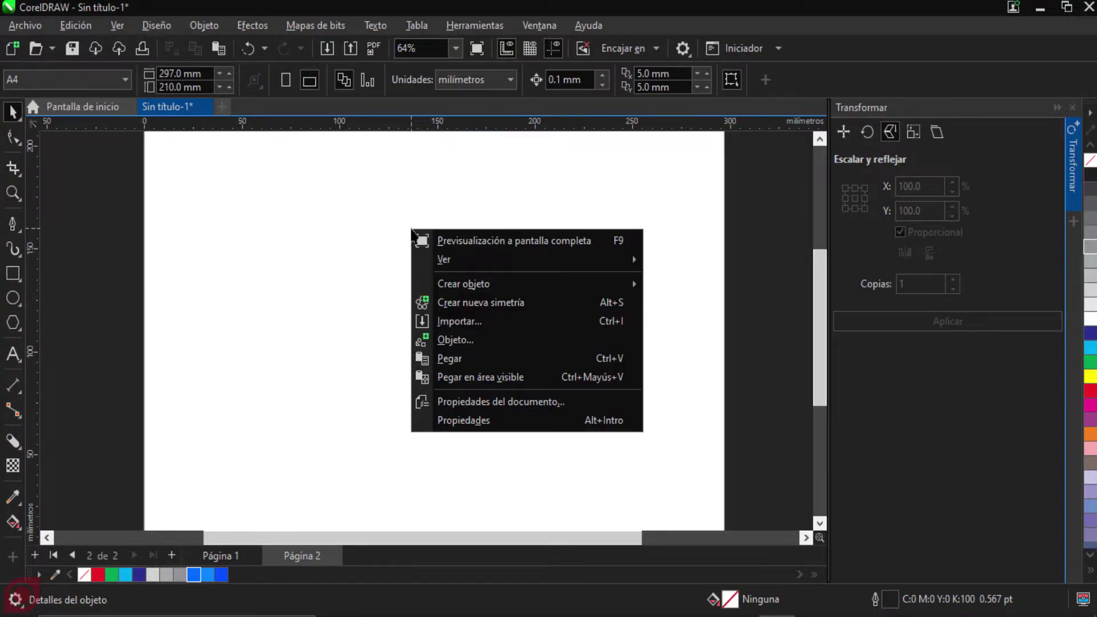
left_click(478, 321)
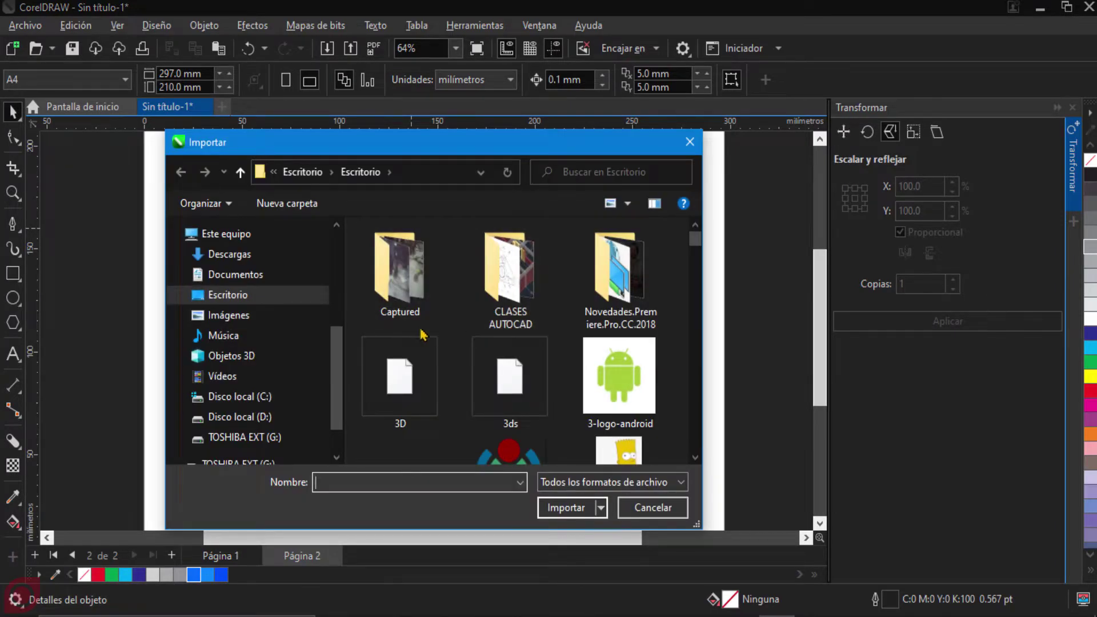
scroll(420, 334, "down", 5)
left_click(417, 328)
key("e")
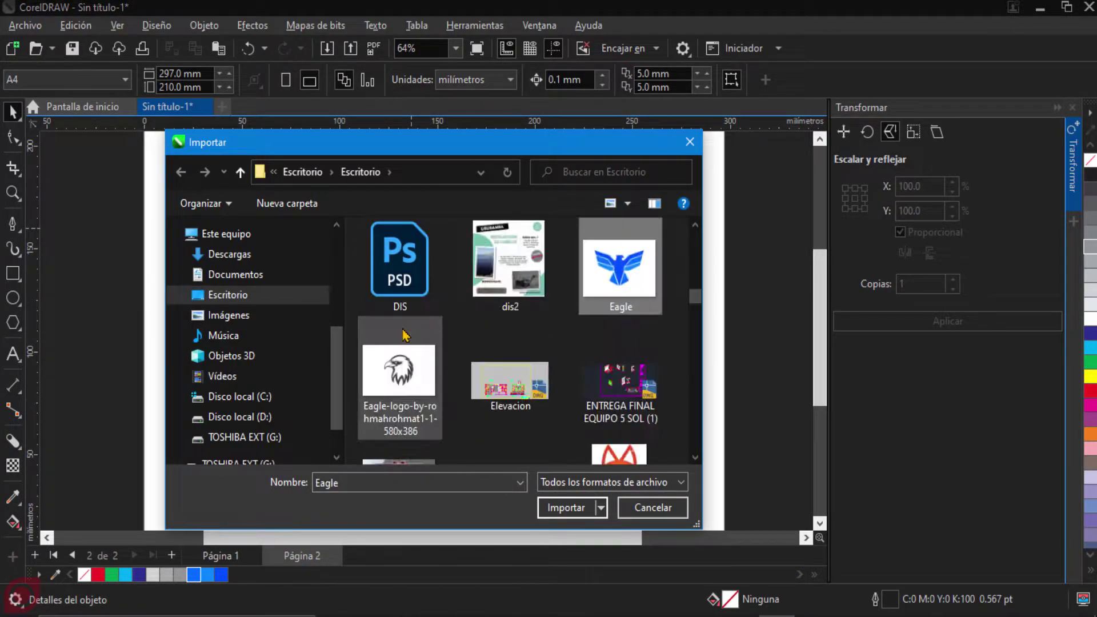
left_click(408, 359)
left_click(573, 515)
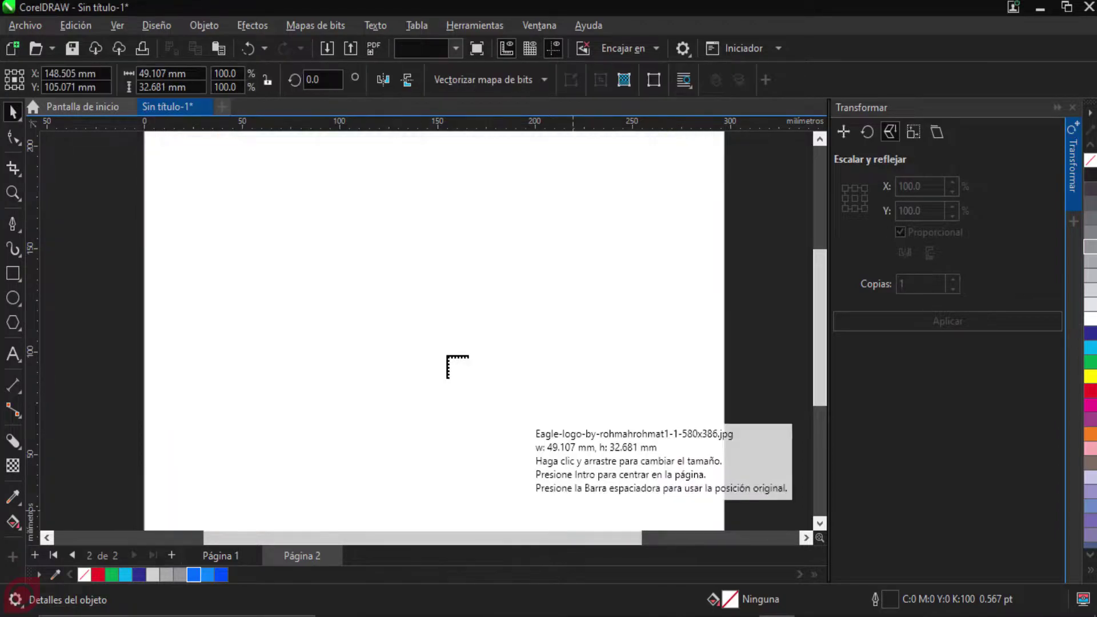
key("Return")
Step: Enlarge the imported eagle-head image to about 292 × 195 mm, nearly filling the page, and center it on the page
scroll(607, 445, "down", 1)
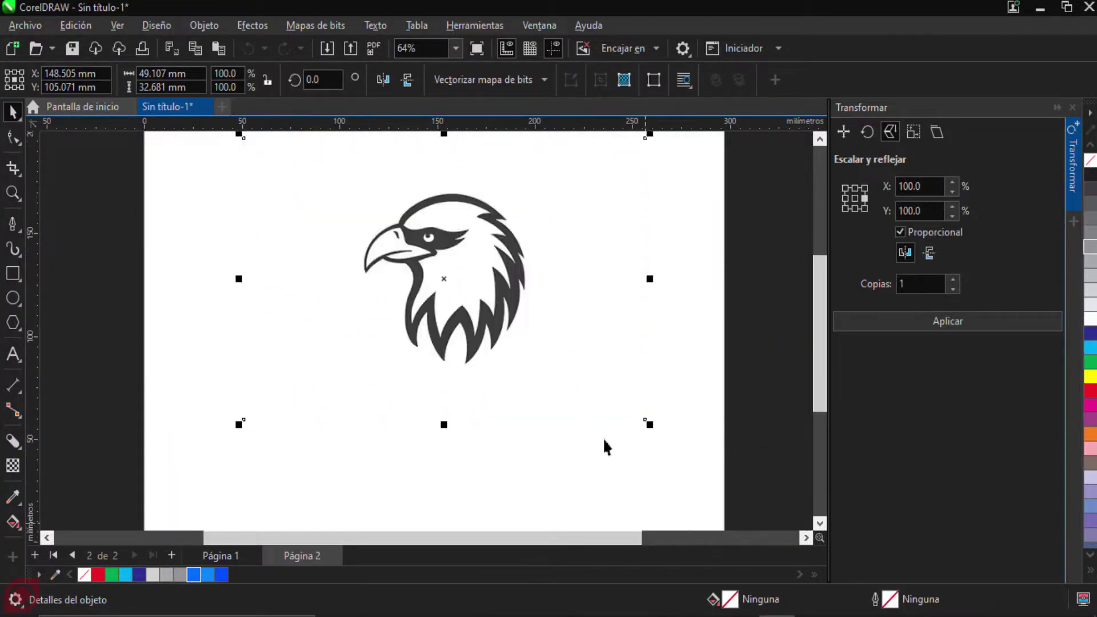
left_click_drag(643, 435, 679, 461)
left_click_drag(557, 318, 498, 303)
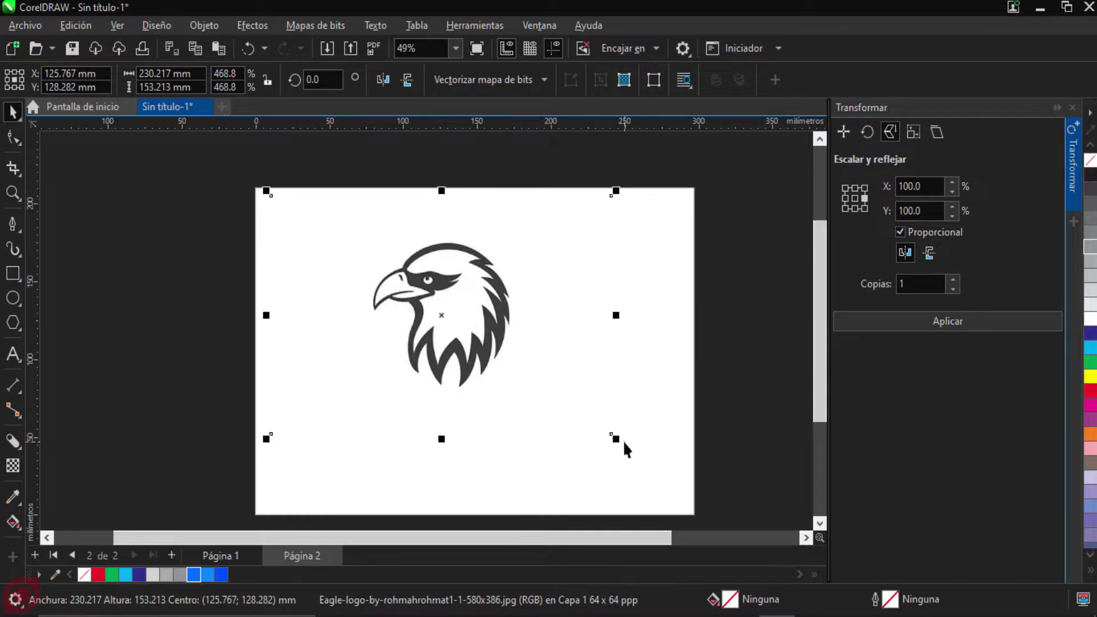
left_click_drag(615, 439, 683, 486)
left_click_drag(608, 353, 588, 354)
left_click_drag(656, 483, 691, 512)
left_click(653, 420)
left_click_drag(694, 193, 686, 197)
left_click_drag(599, 242, 622, 242)
key("p")
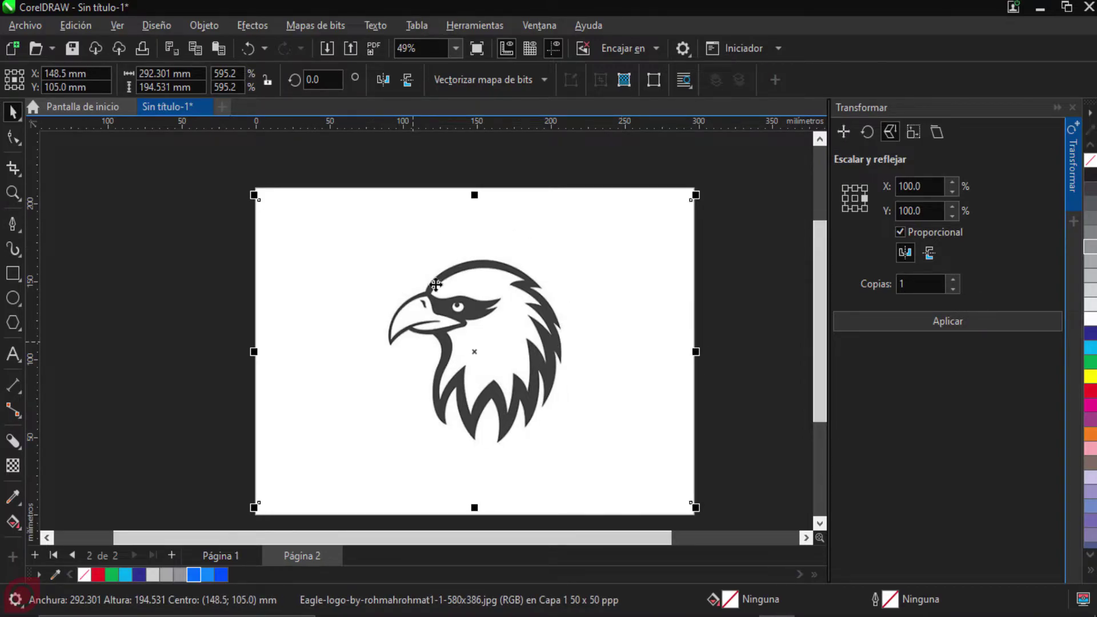
Step: Lock the eagle-head reference image in place and deselect it
right_click(515, 307)
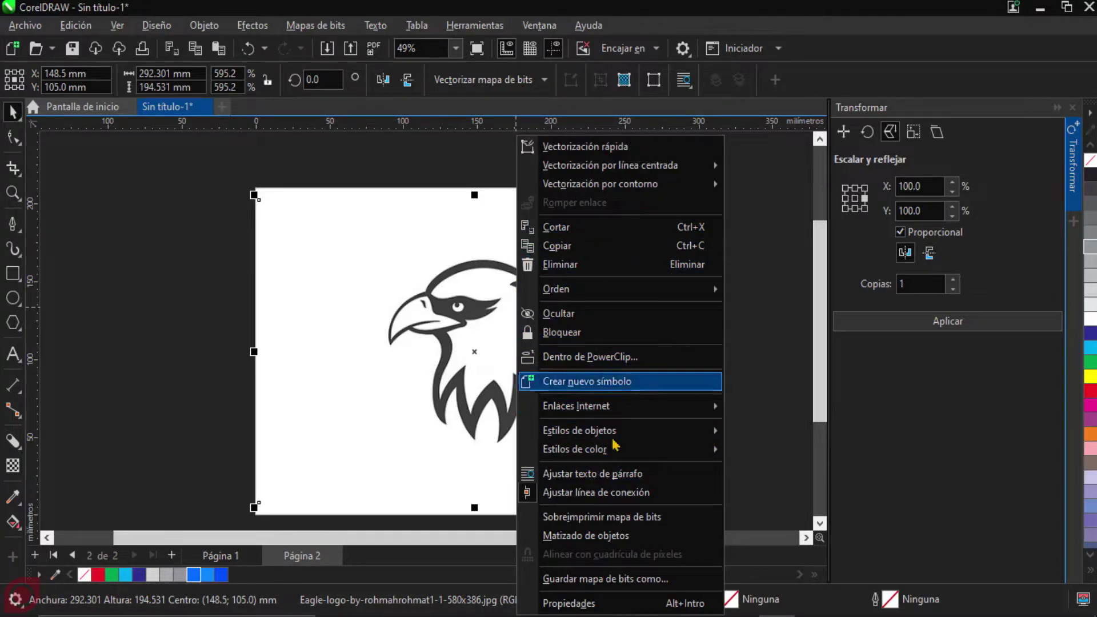
left_click(561, 332)
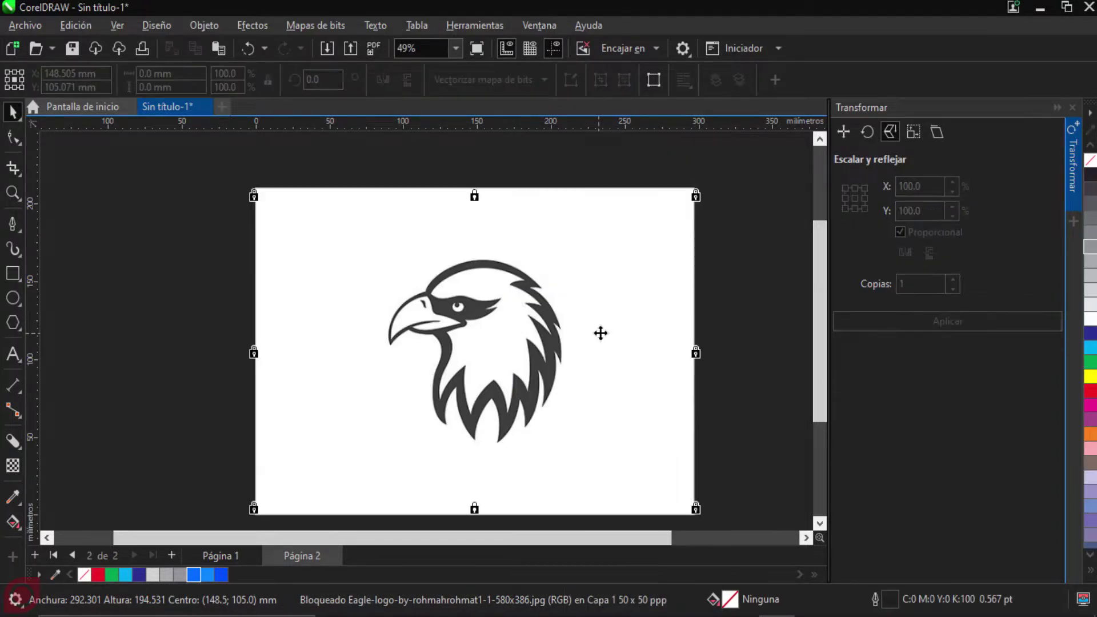
left_click(710, 301)
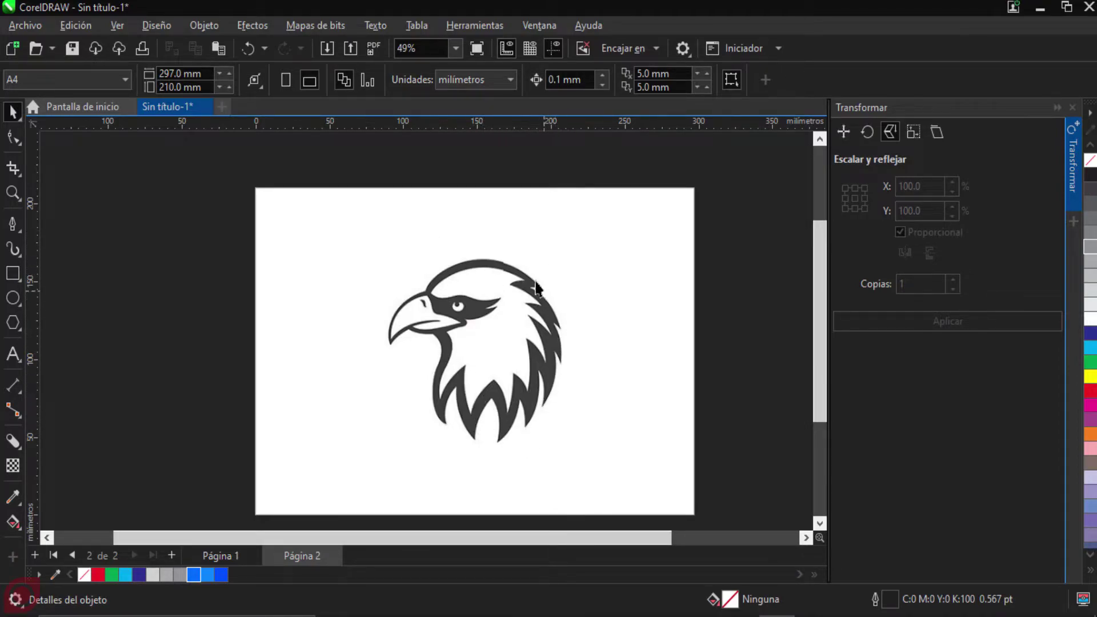
Step: Activate the Pen tool for tracing the eagle head in close-up
scroll(445, 407, "up", 5)
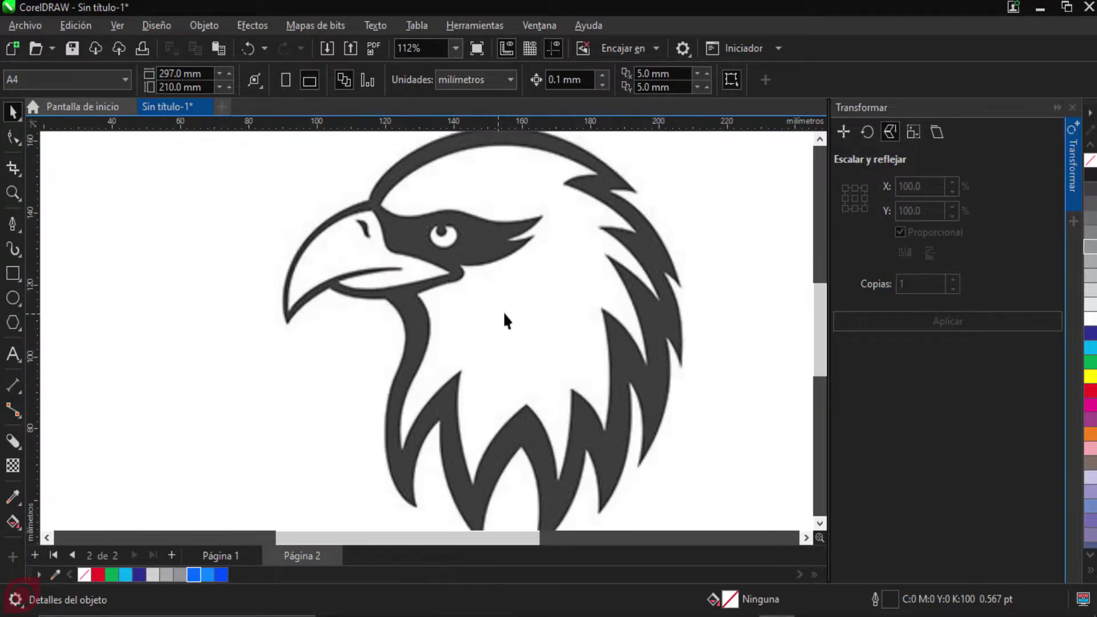
left_click_drag(505, 297, 435, 314)
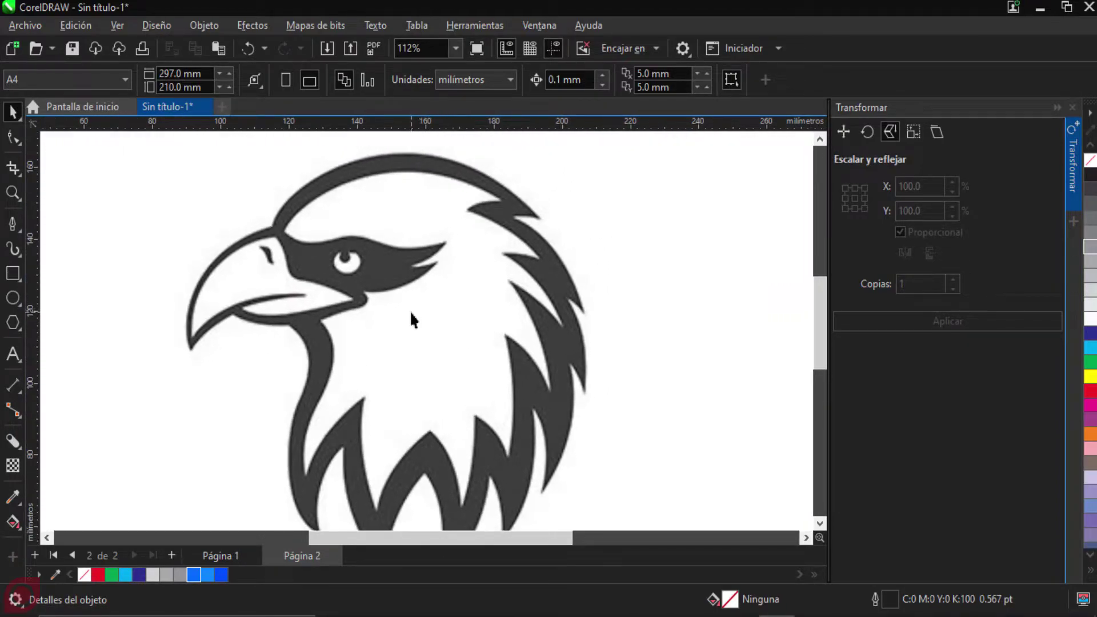
left_click(13, 225)
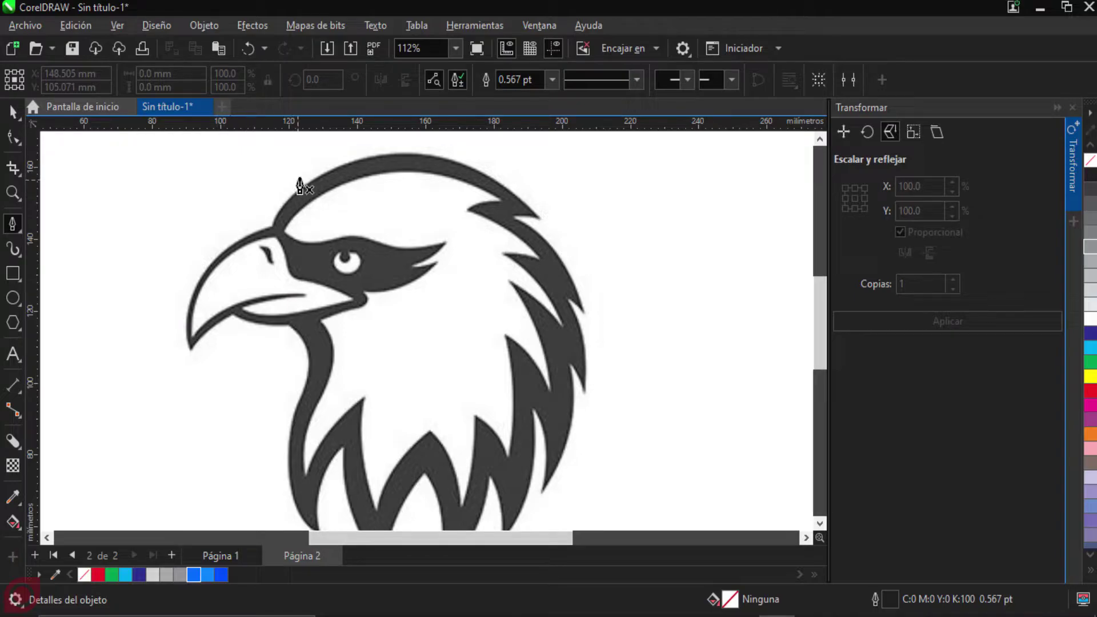
Step: Start a straight-segment Bézier outline where the eagle's forehead meets the beak, adding nodes at the uppermost rear feather's tip and the notch beneath it
scroll(297, 187, "up", 9)
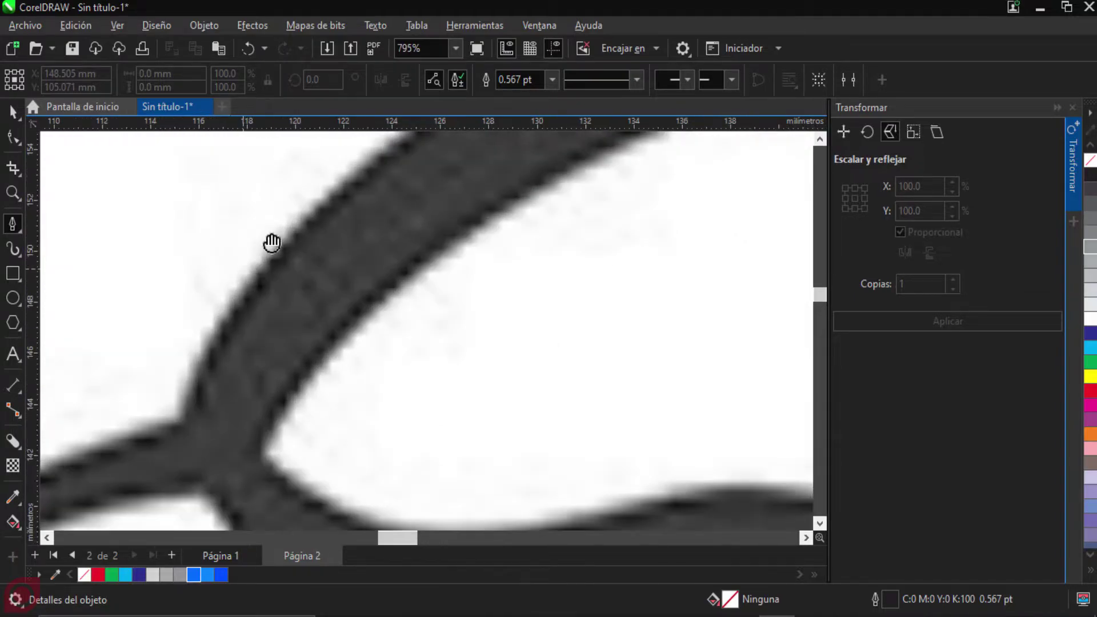
scroll(247, 273, "down", 5)
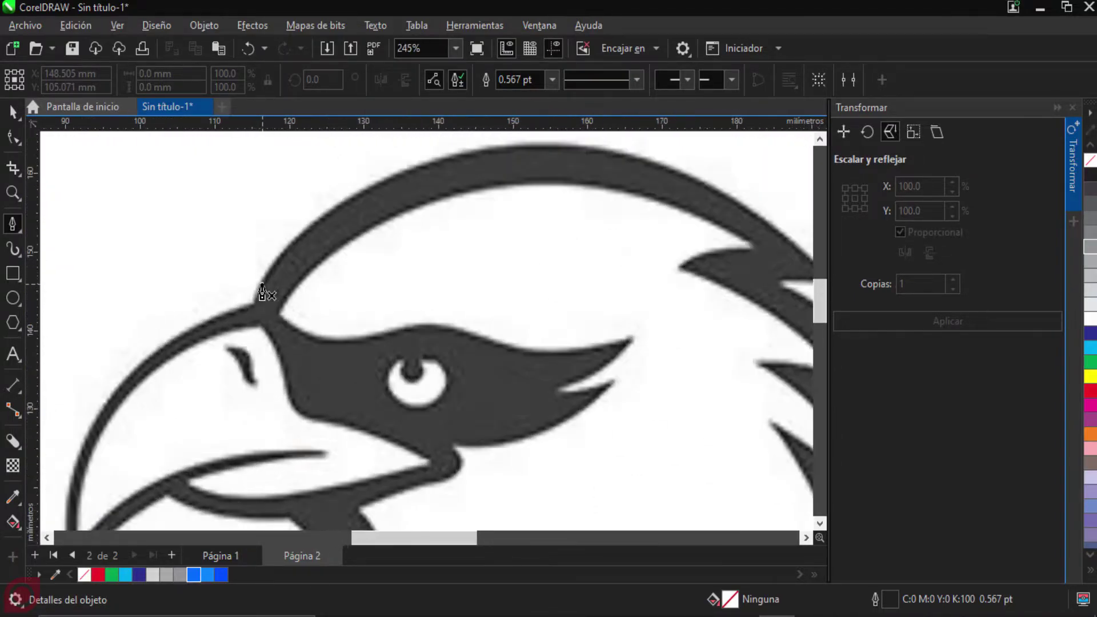
scroll(262, 293, "up", 7)
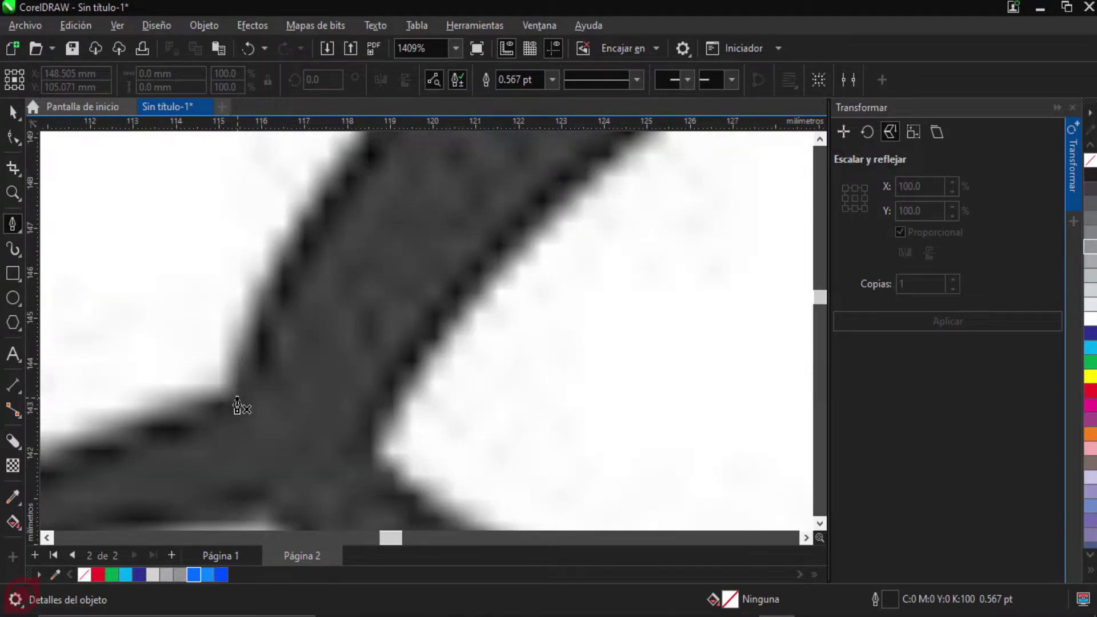
scroll(263, 371, "down", 8)
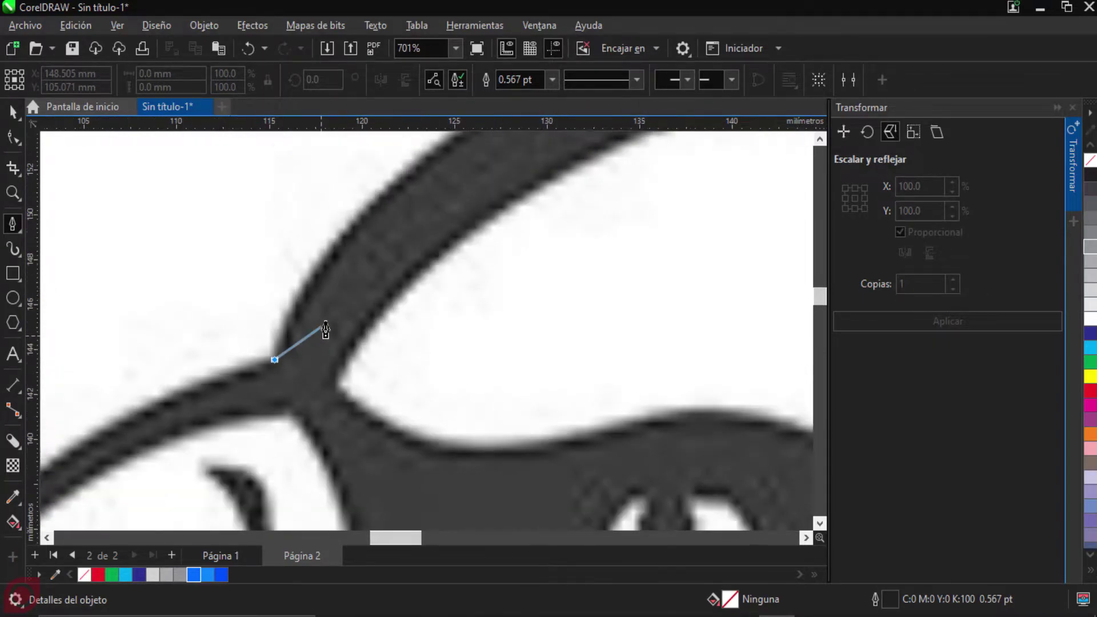
scroll(462, 305, "up", 6)
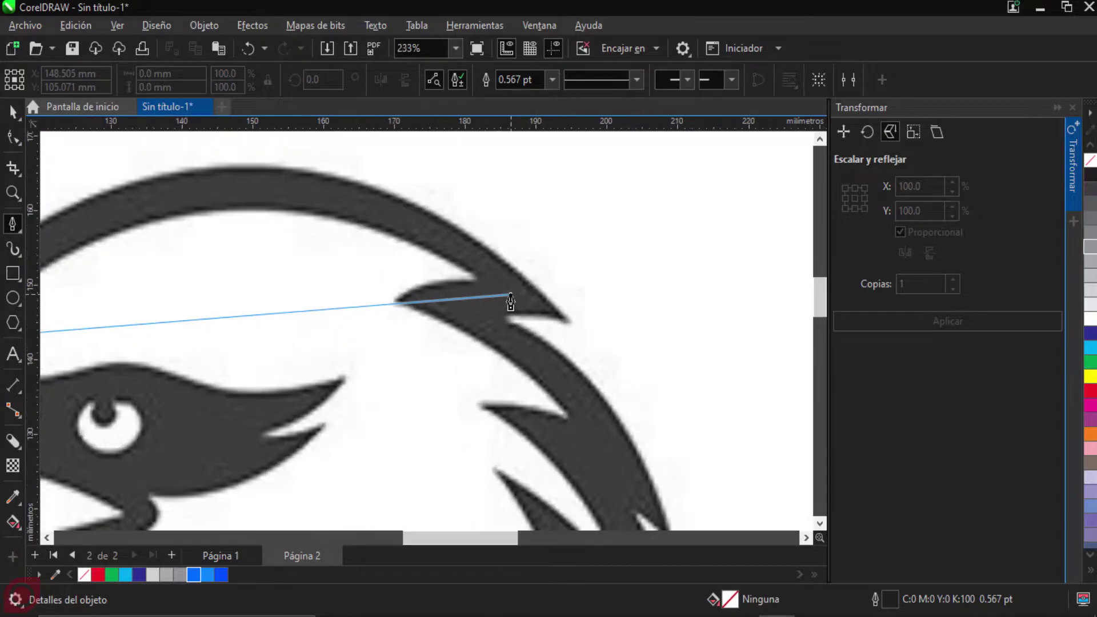
scroll(589, 327, "up", 2)
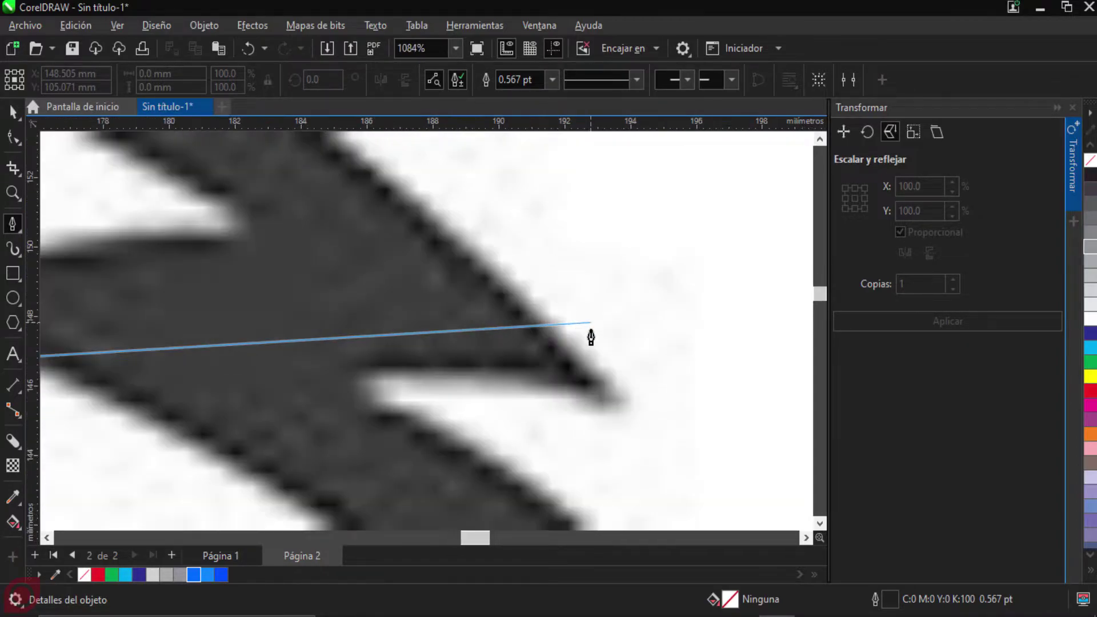
left_click(607, 394)
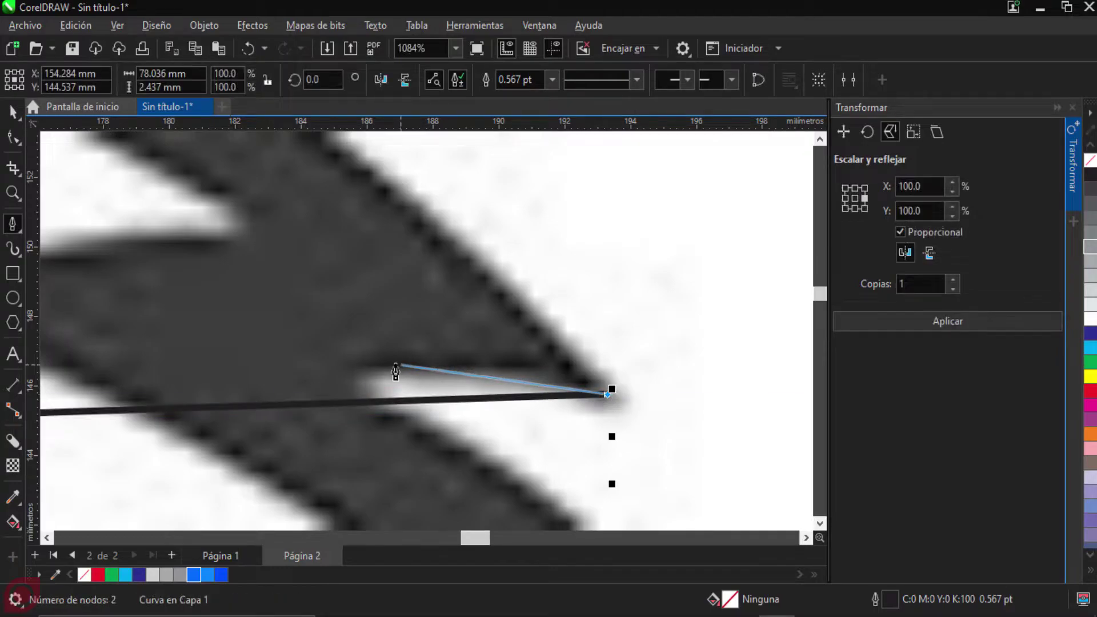
left_click(351, 377)
Step: Continue the outline down the back of the head with nodes at the second rear feather's tip and inner notch
scroll(482, 489, "down", 3)
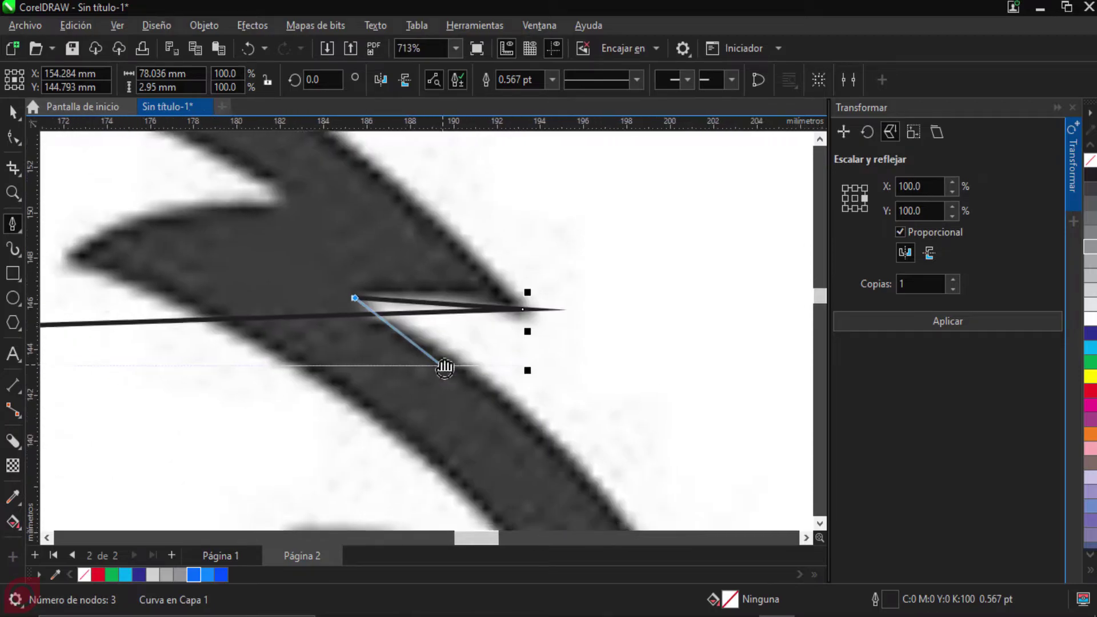
scroll(436, 354, "up", 1)
scroll(394, 323, "up", 1)
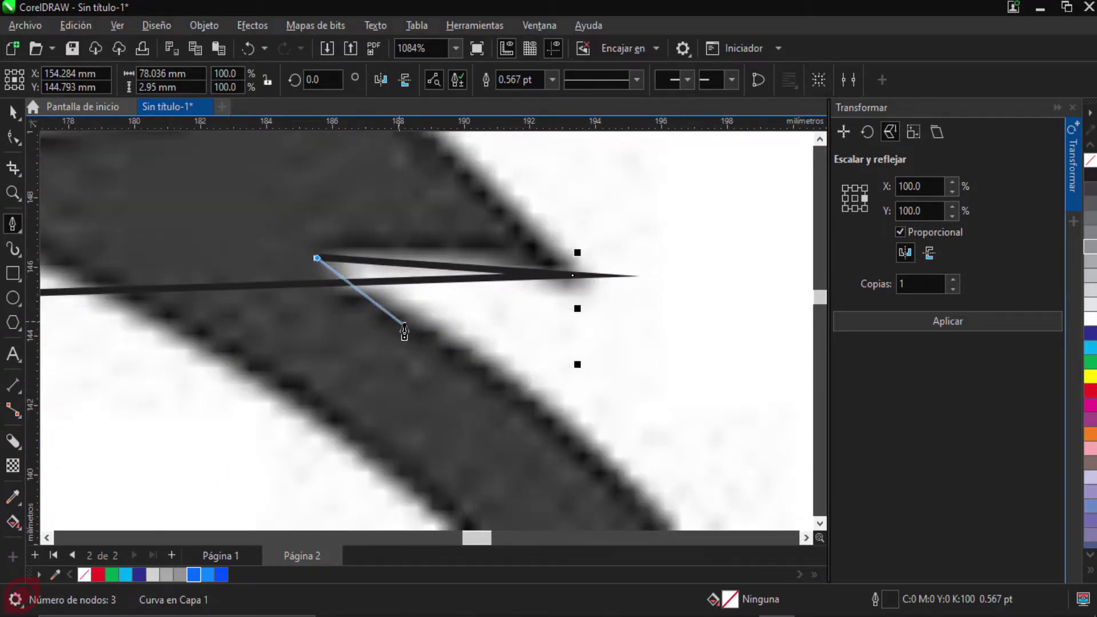
scroll(435, 355, "down", 2)
scroll(467, 387, "down", 4)
scroll(550, 404, "up", 3)
scroll(541, 381, "up", 2)
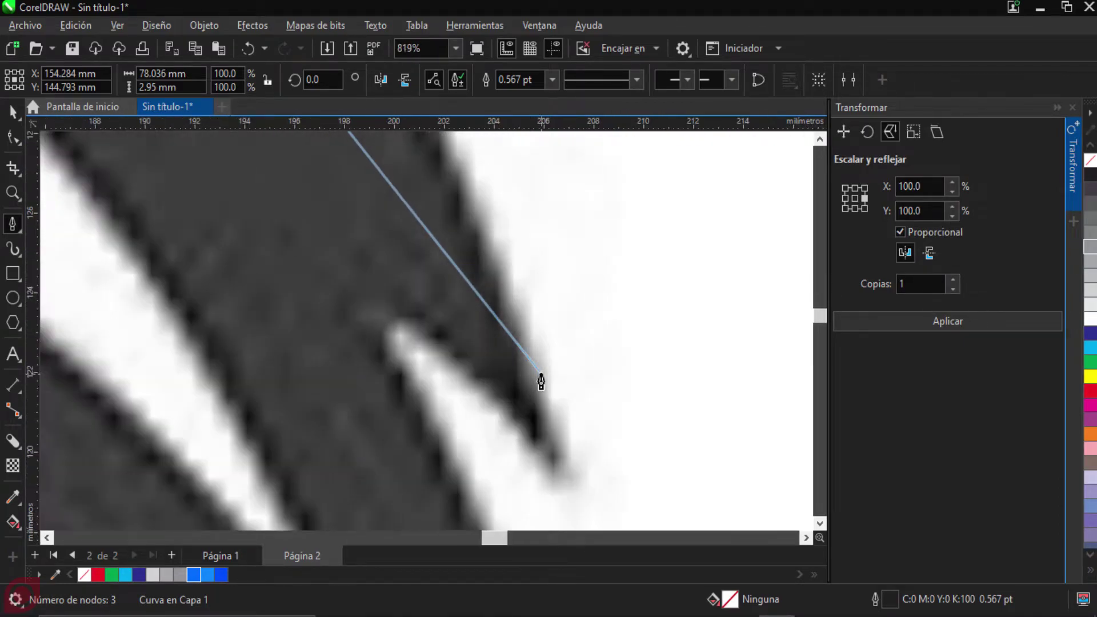
left_click(564, 477)
left_click(351, 314)
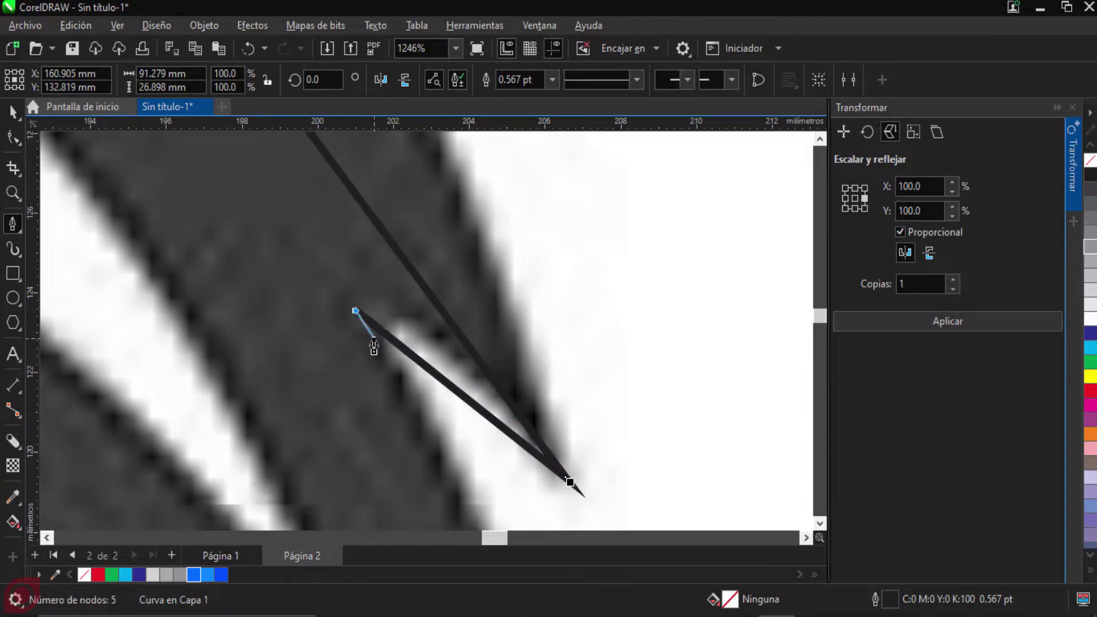
Step: Add outline nodes at the tip and inner notch of the third feather down the back of the head
scroll(366, 320, "down", 8)
scroll(508, 303, "down", 3)
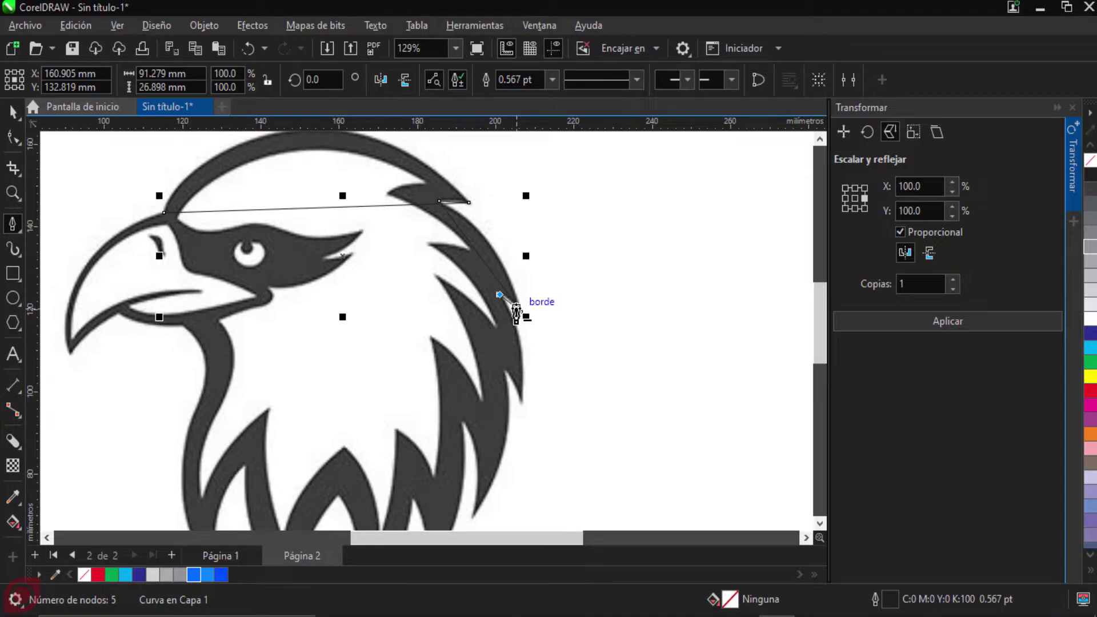
scroll(537, 390, "up", 5)
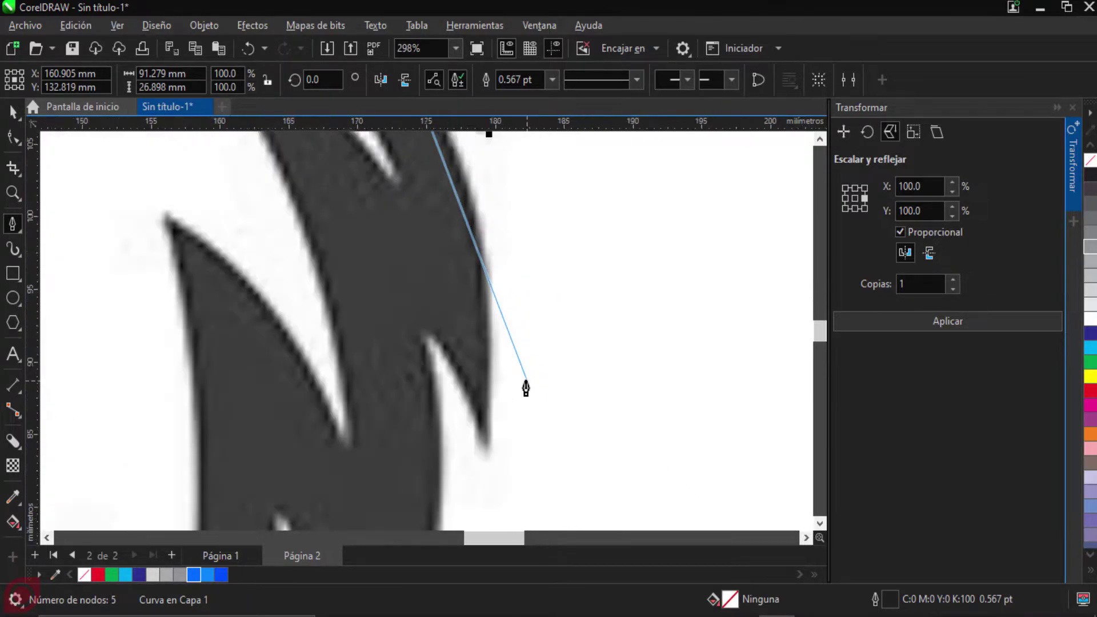
scroll(525, 389, "up", 7)
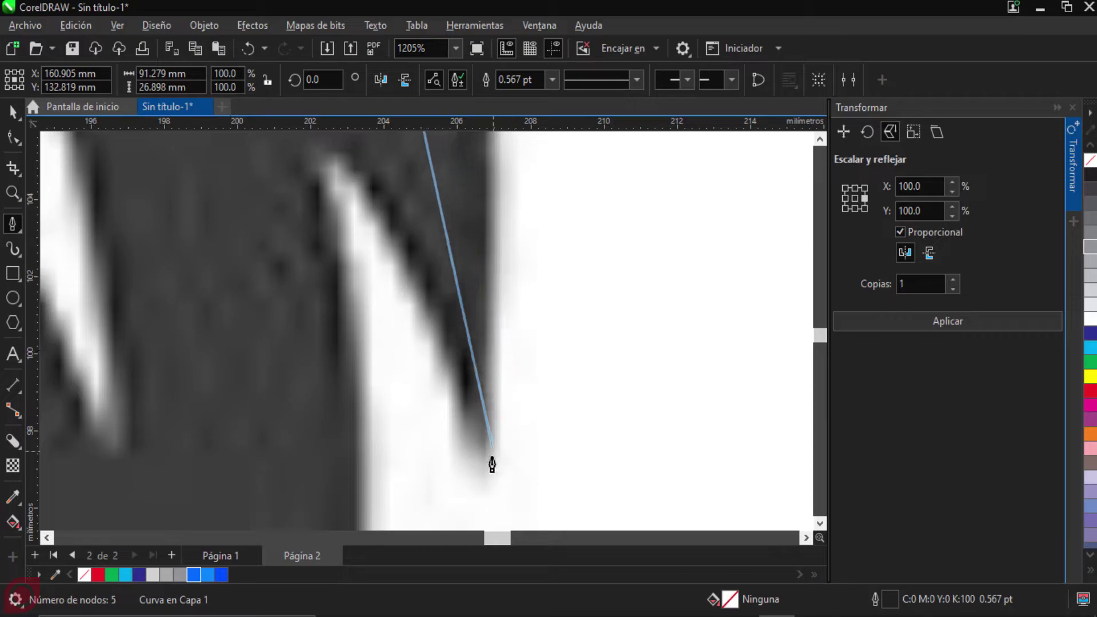
left_click(493, 473)
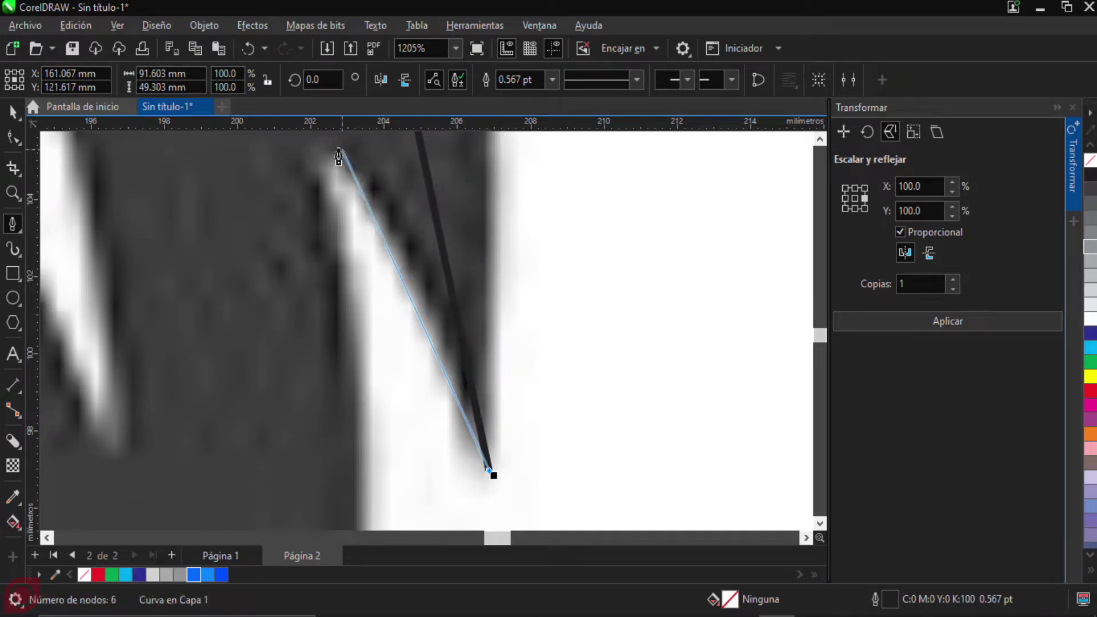
left_click(318, 155)
Step: Extend the outline to the fourth rear feather's tip and up into the narrow notch beside it
scroll(371, 286, "down", 10)
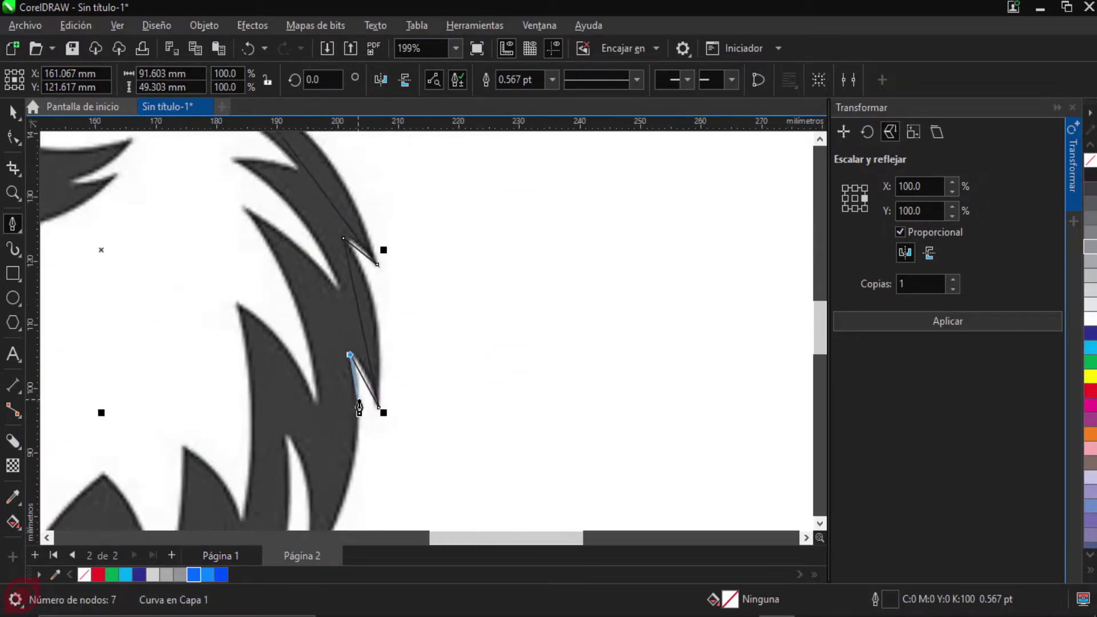
scroll(399, 320, "up", 10)
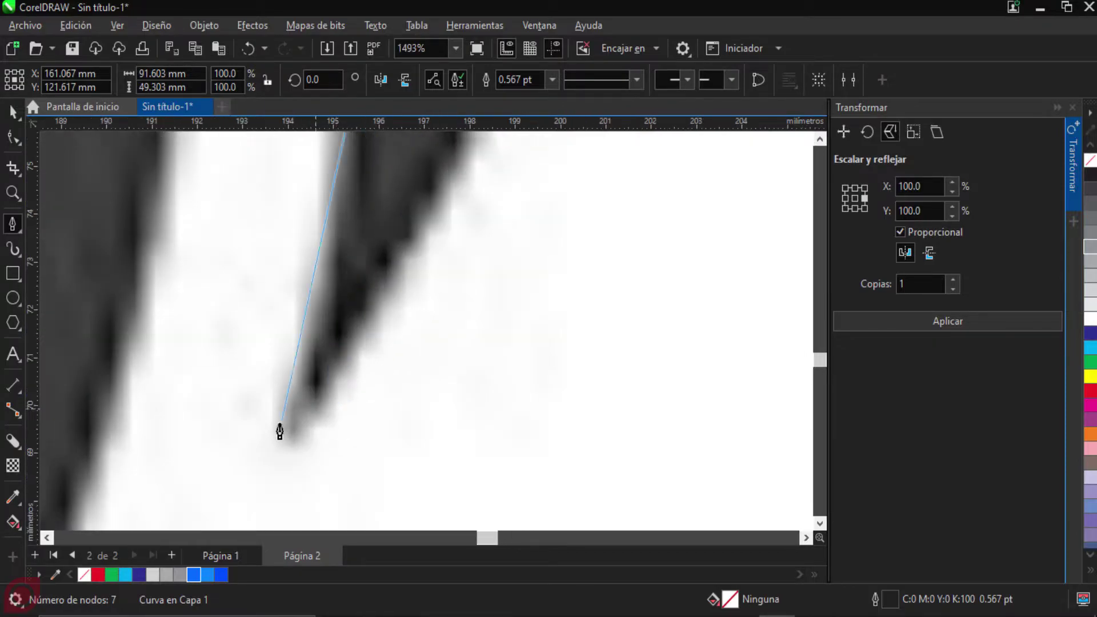
left_click(294, 439)
scroll(333, 255, "down", 5)
left_click_drag(367, 289, 430, 410)
scroll(399, 326, "up", 7)
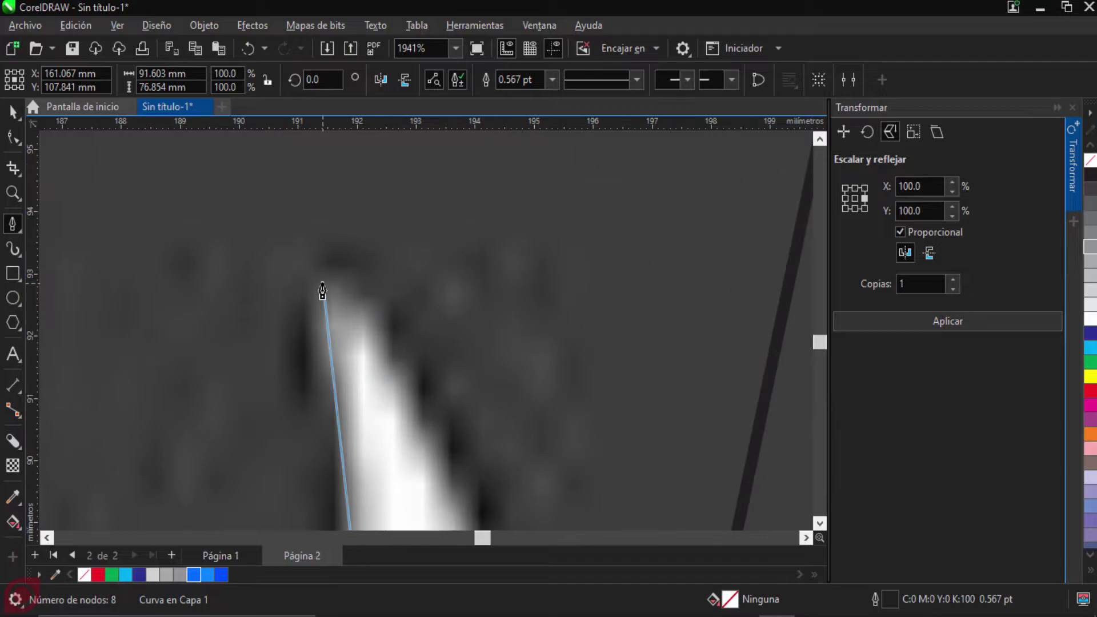
left_click(334, 422)
Step: Place outline nodes at the fifth feather's tip on the lower neck and the peak of the adjoining gap
scroll(335, 392, "down", 5)
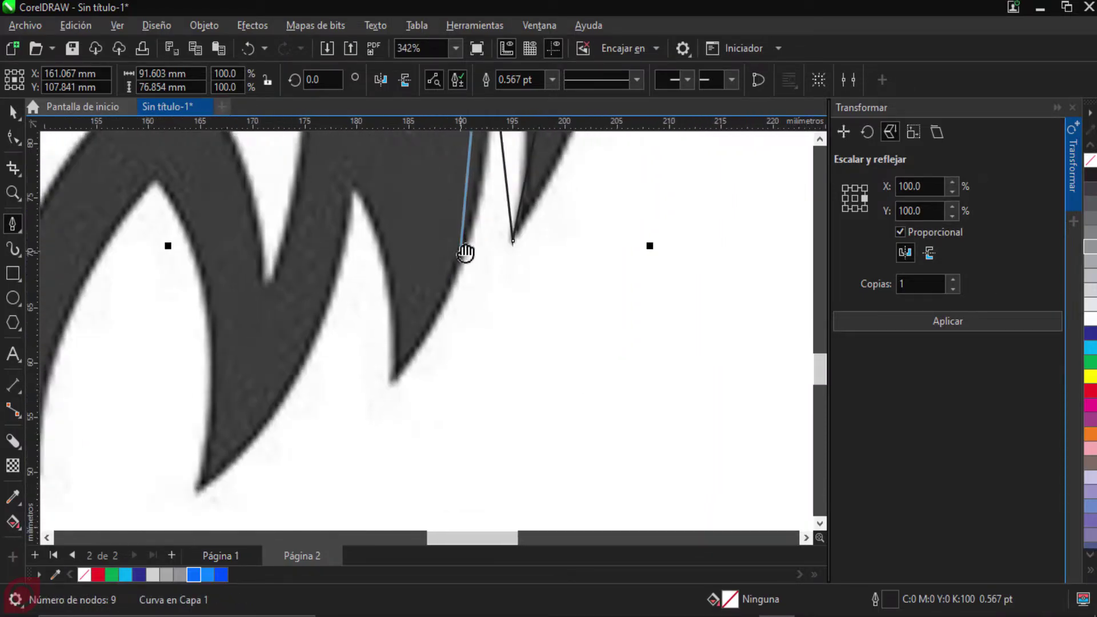
scroll(404, 390, "up", 3)
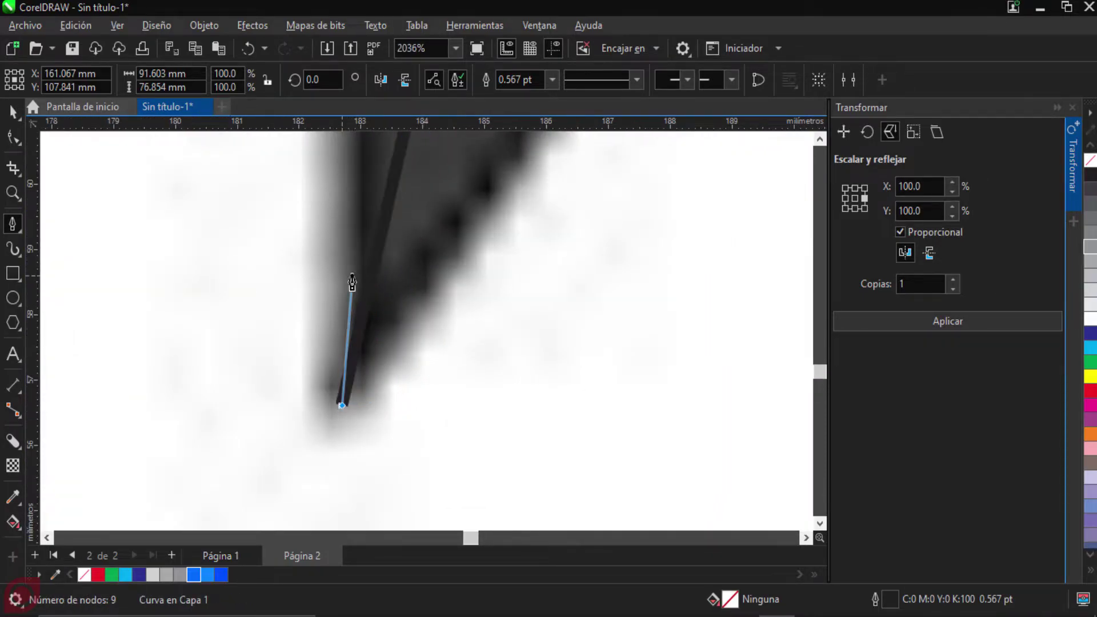
left_click(351, 282)
scroll(340, 252, "down", 5)
scroll(362, 360, "up", 4)
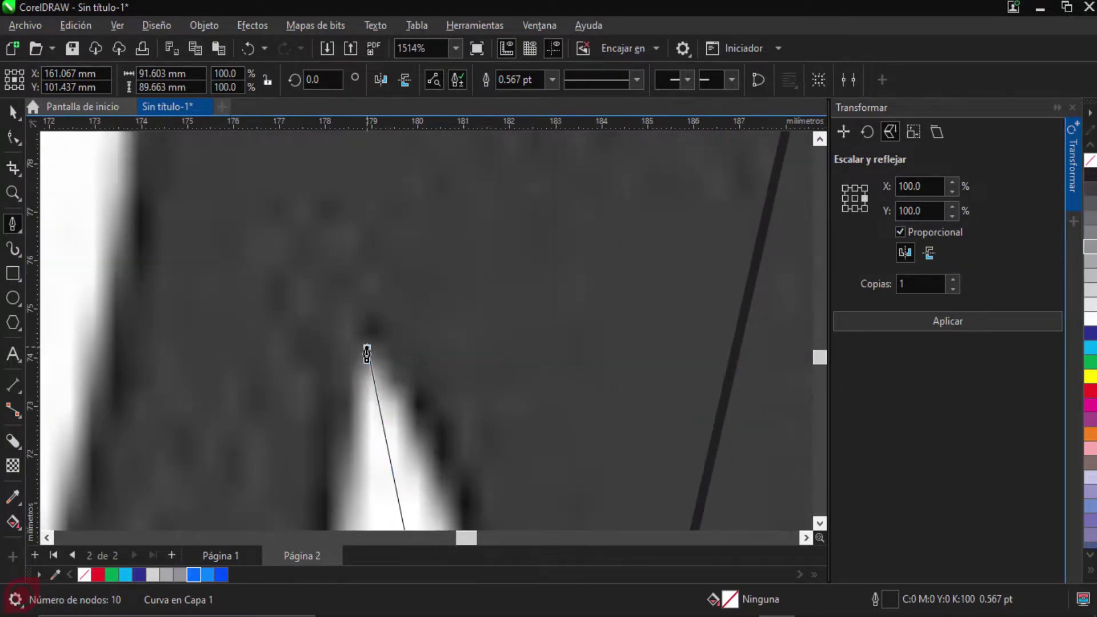
left_click(367, 355)
Step: Carry the outline to the tip of the lowest neck feather and up to the peak of the central gap
scroll(348, 421, "down", 5)
scroll(325, 457, "up", 2)
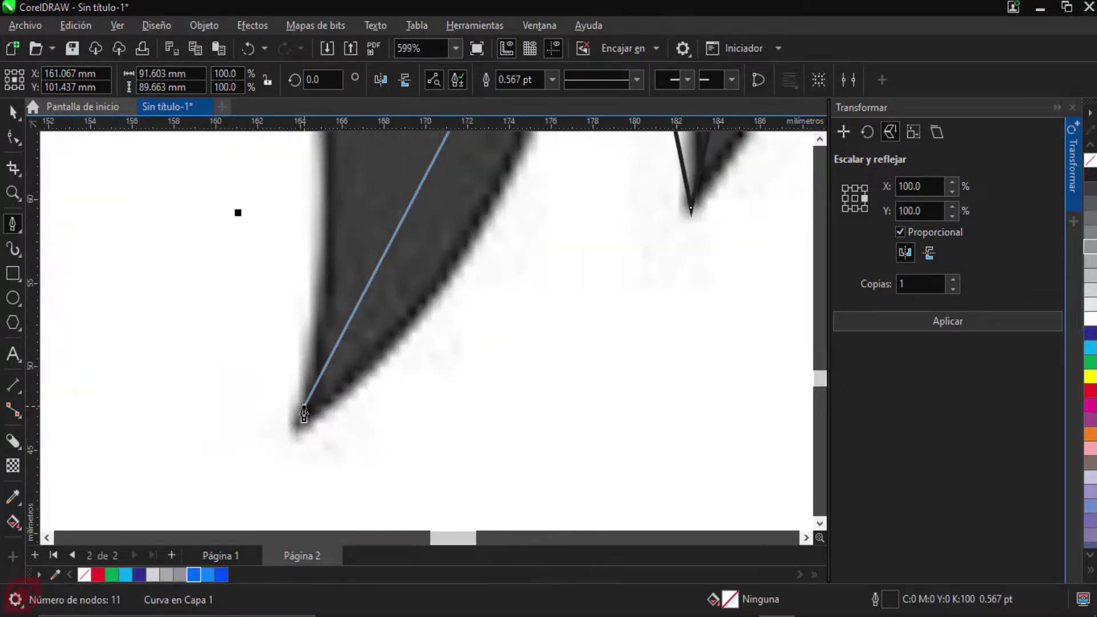
left_click(298, 436)
scroll(314, 310, "down", 3)
scroll(354, 365, "up", 5)
left_click(332, 293)
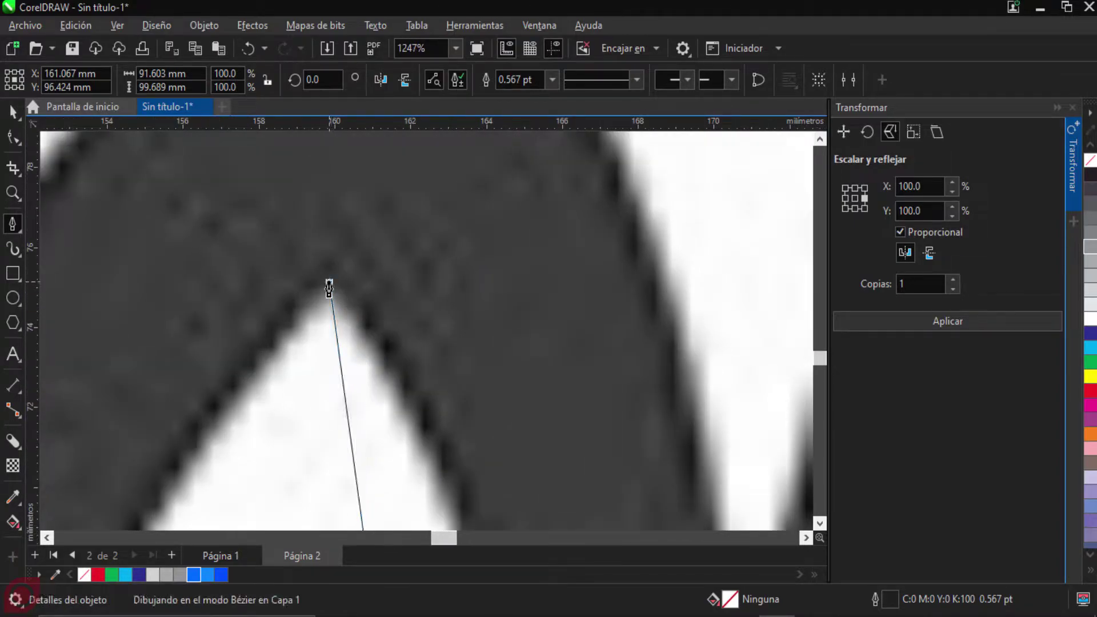
Step: Add outline nodes at the feather tip beyond the central gap and at the peak of the gap nearest the neck's front
scroll(303, 337, "down", 5)
scroll(321, 354, "up", 2)
scroll(322, 365, "up", 5)
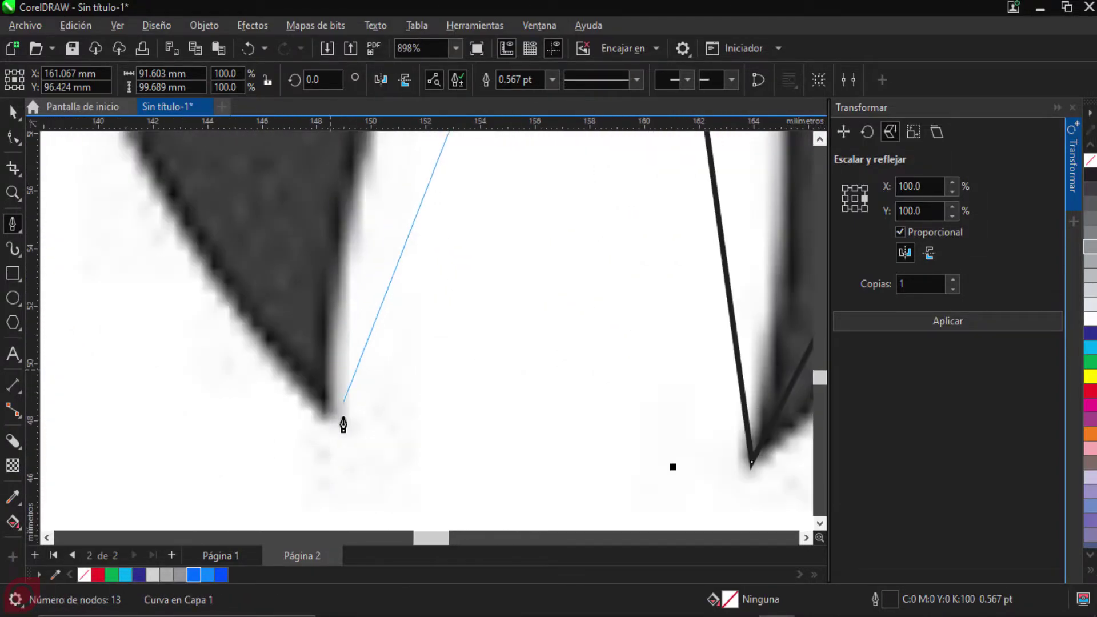
scroll(321, 425, "up", 1)
left_click(323, 422)
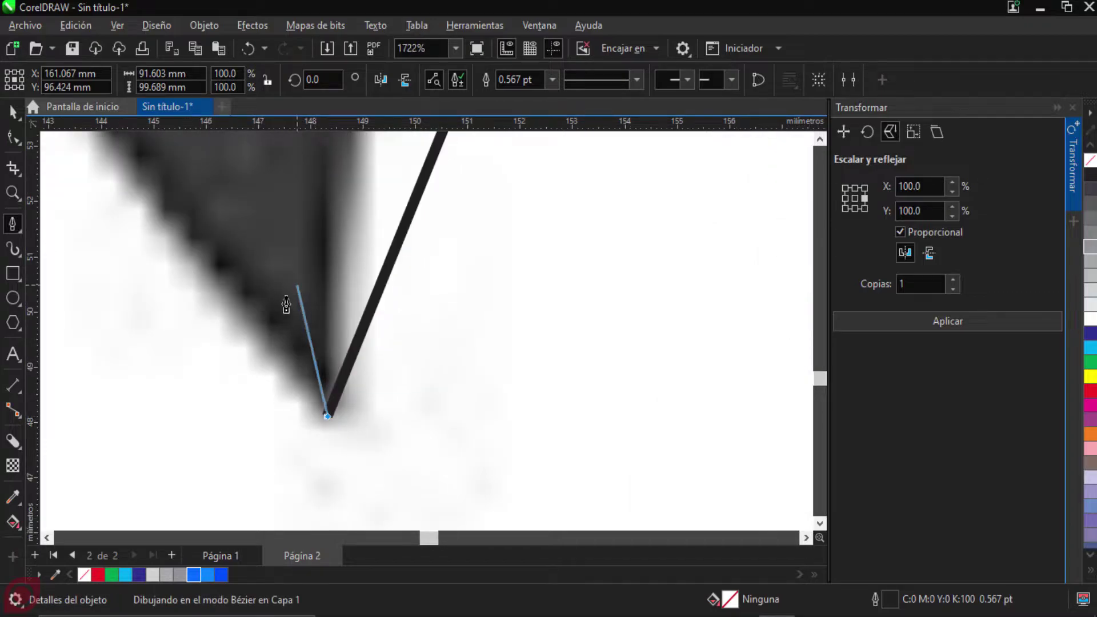
scroll(297, 320, "down", 8)
scroll(281, 331, "up", 9)
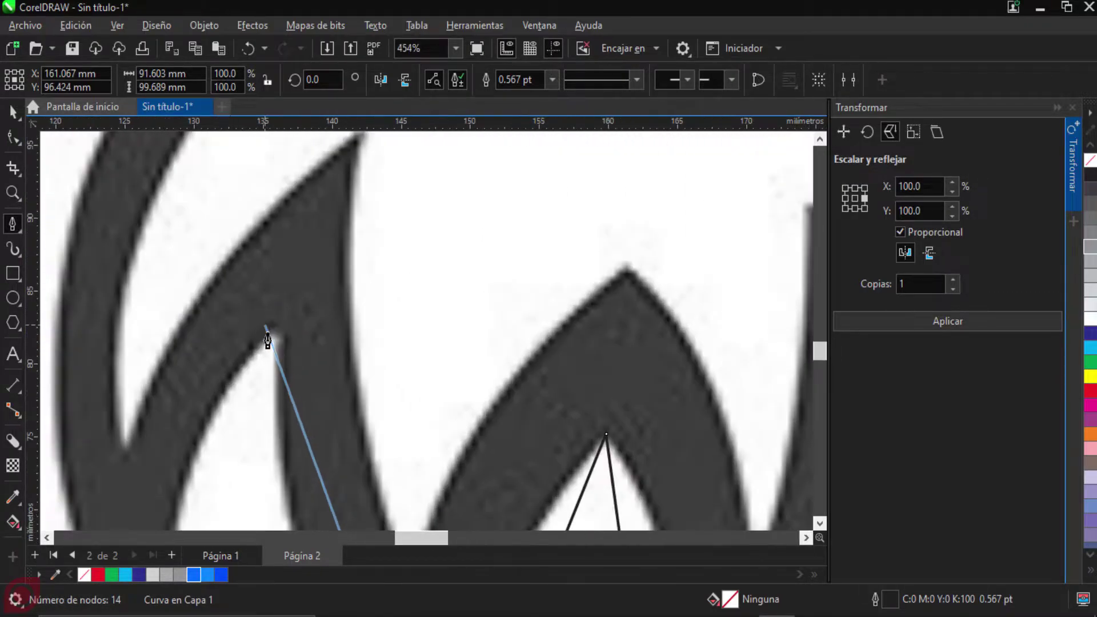
left_click(306, 343)
Step: Place an outline node at the tip of the frontmost feather at the base of the neck
scroll(268, 388, "down", 6)
scroll(337, 428, "up", 4)
scroll(338, 472, "up", 1)
left_click(334, 466)
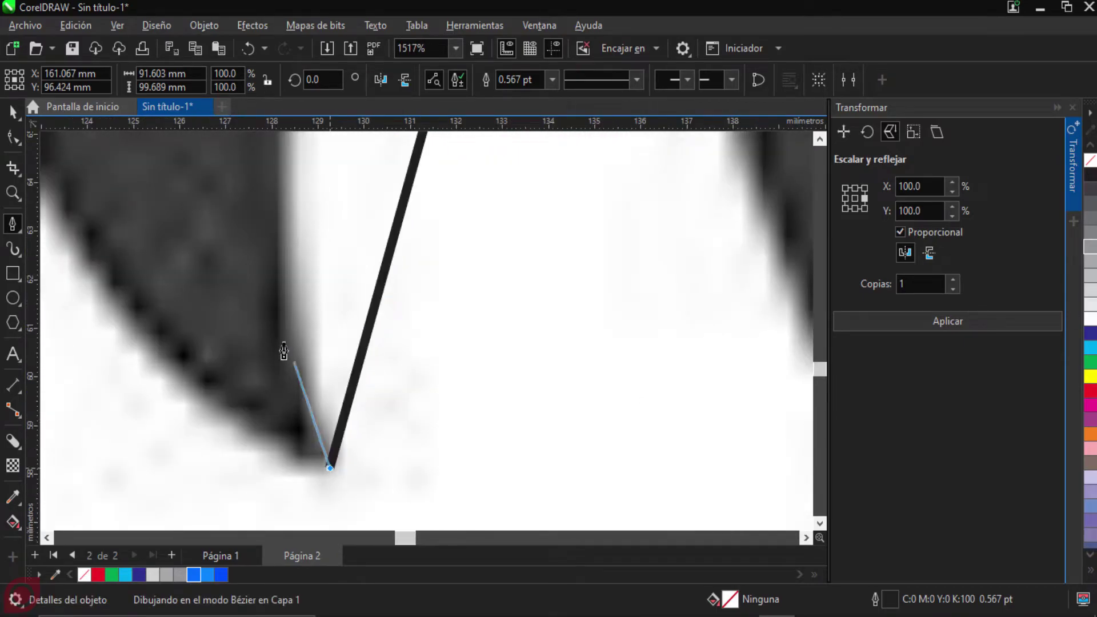
Step: Extend the outline up the neck's front edge with a node at mid-throat and one where the throat meets the lower beak
scroll(298, 385, "down", 8)
scroll(289, 255, "down", 2)
scroll(336, 384, "up", 4)
scroll(382, 301, "down", 2)
scroll(374, 313, "up", 3)
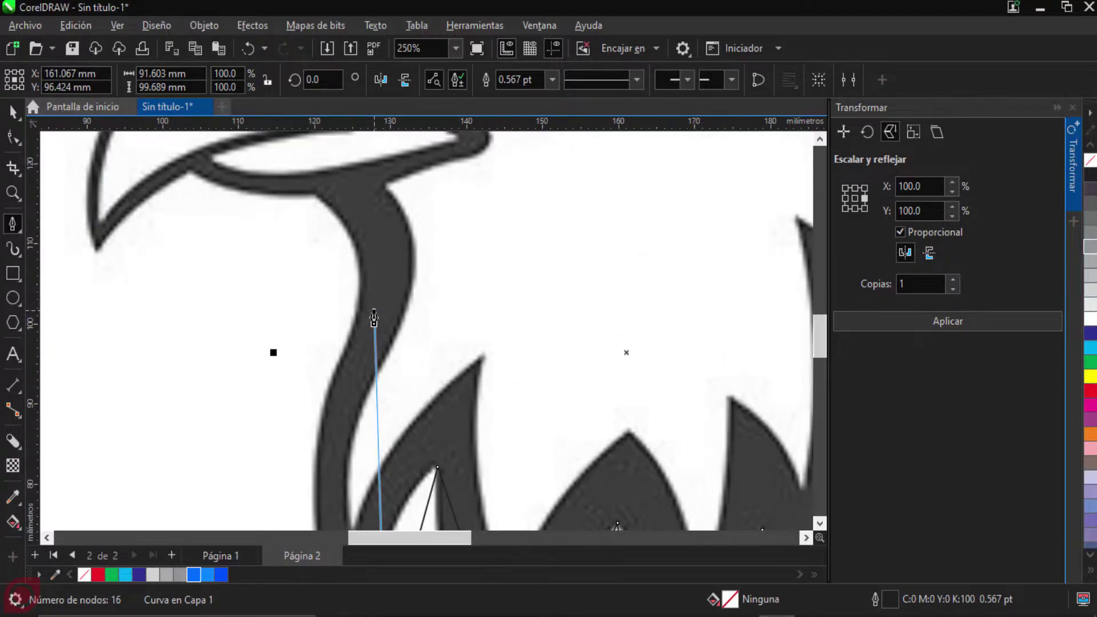
scroll(361, 272, "up", 2)
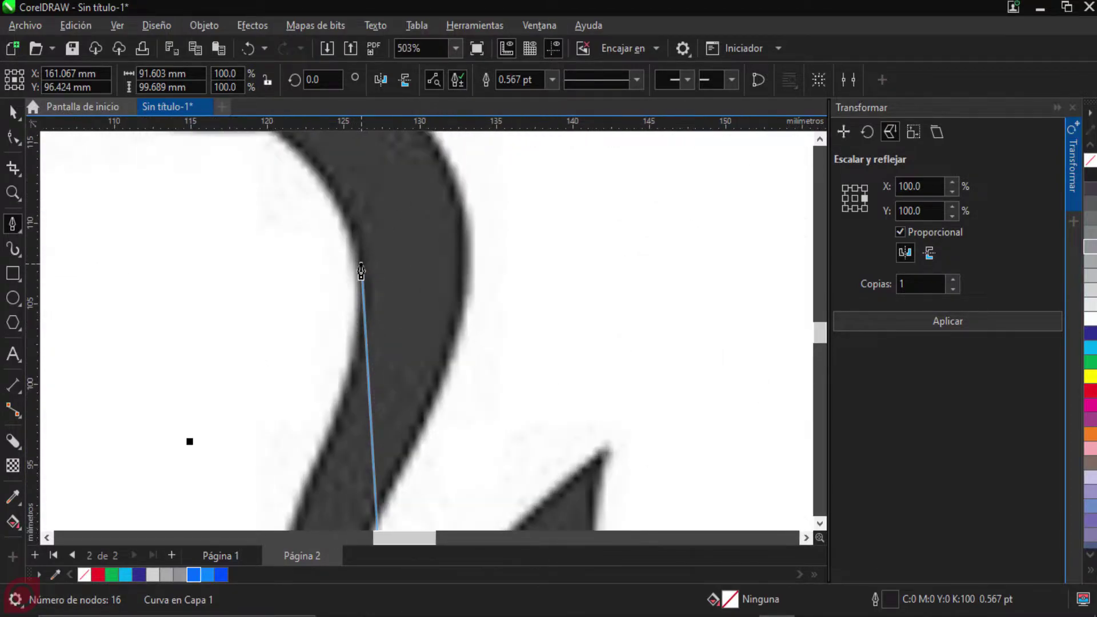
left_click(358, 280)
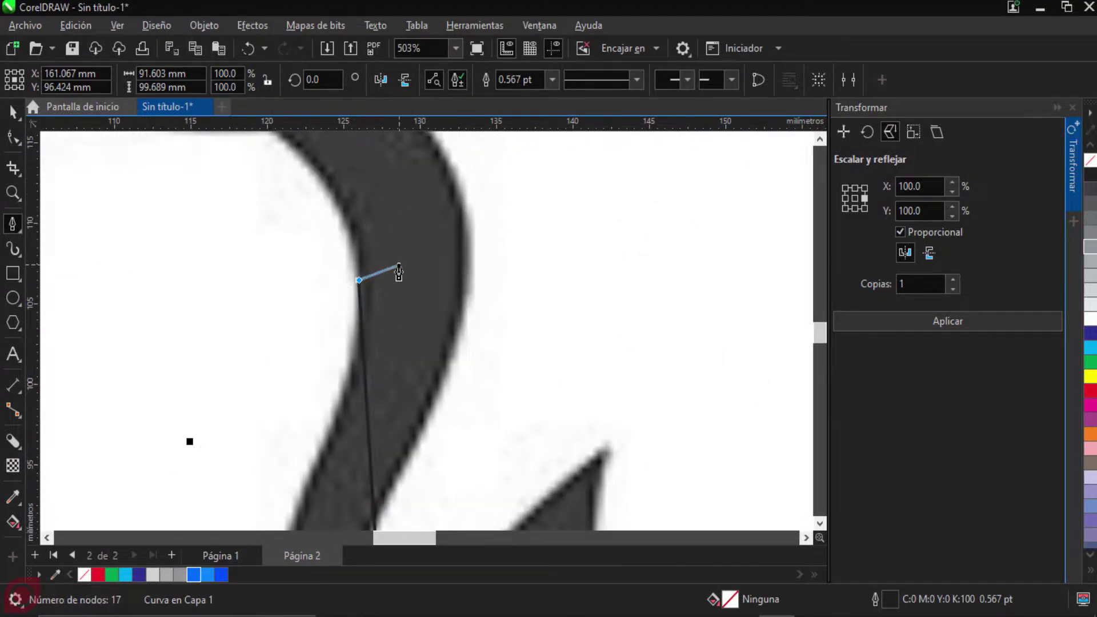
scroll(399, 257, "up", 5)
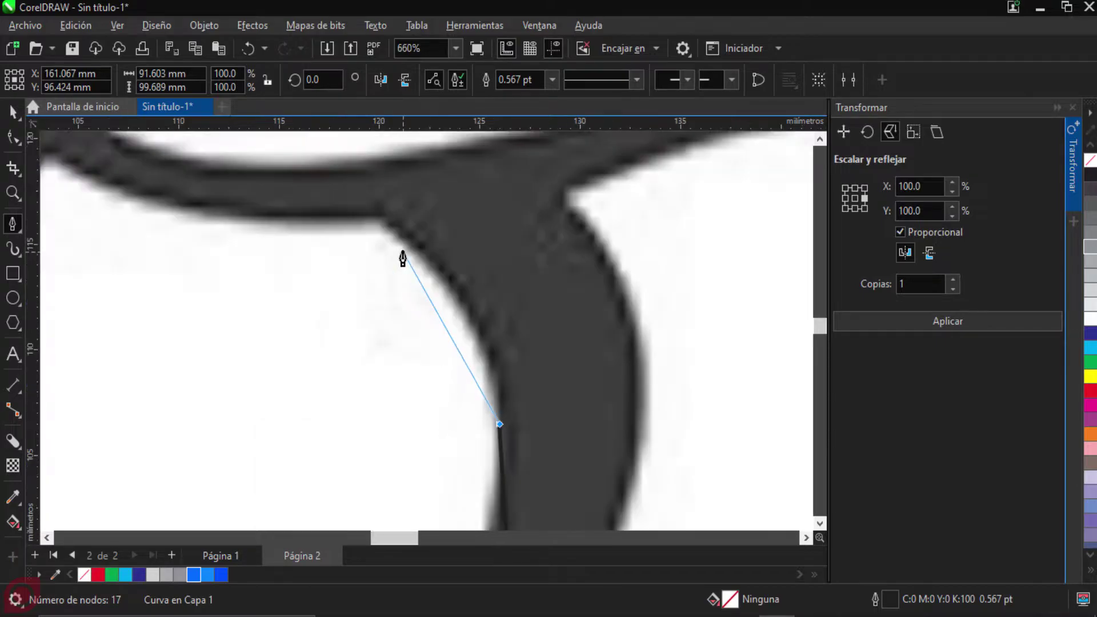
left_click(375, 240)
Step: Continue the outline along the beak's underside with nodes where the lower and upper beak meet and at the hooked beak tip
scroll(376, 269, "down", 6)
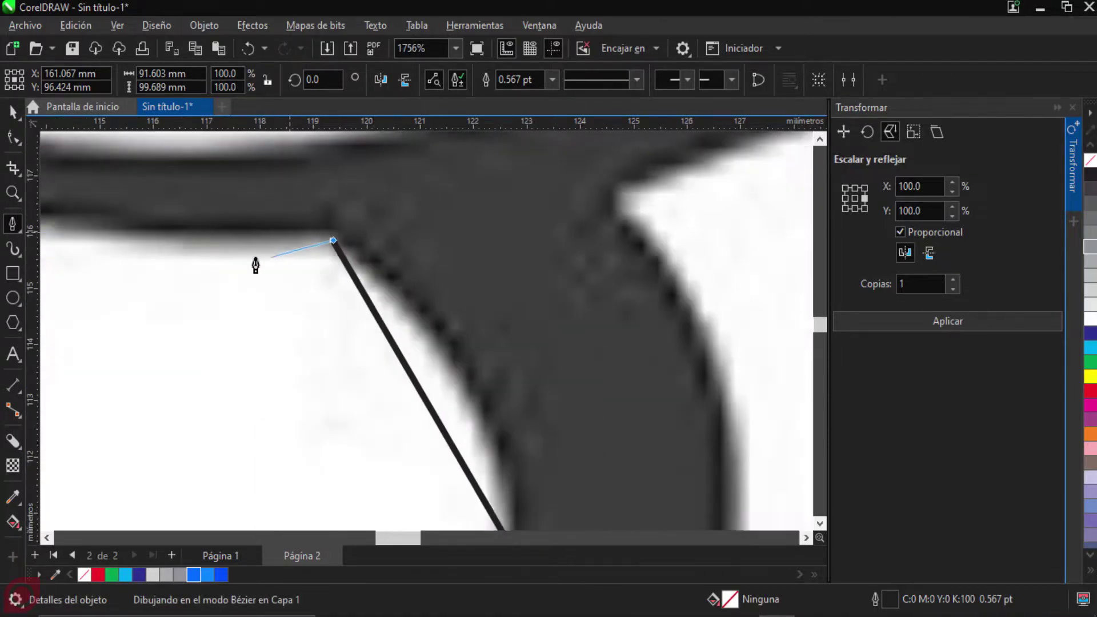
scroll(377, 271, "up", 3)
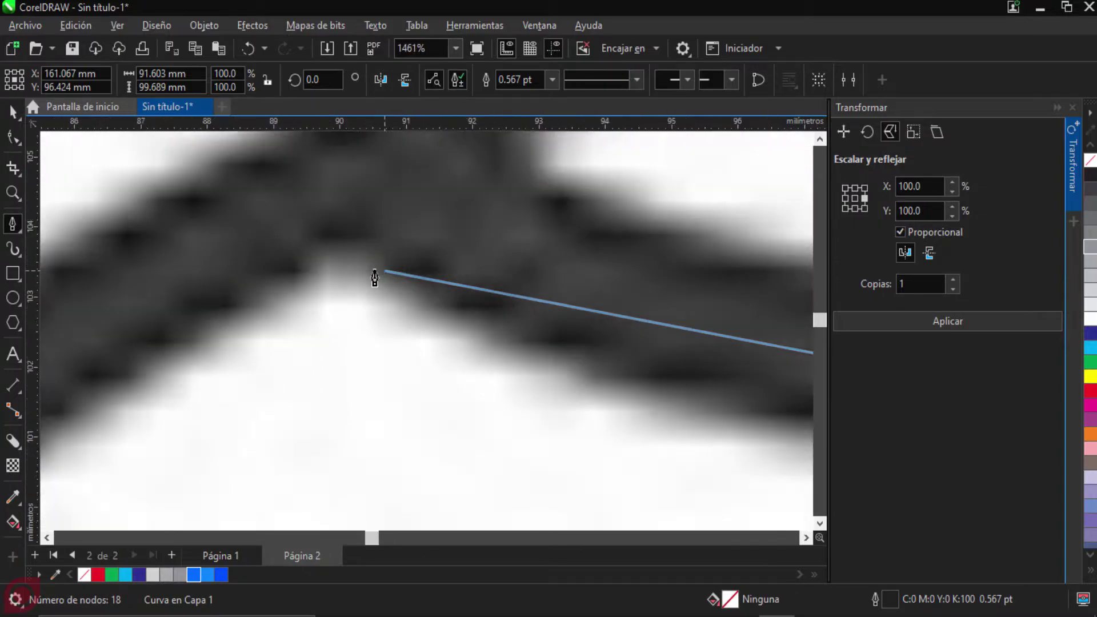
left_click(374, 269)
scroll(345, 272, "down", 5)
scroll(240, 354, "up", 8)
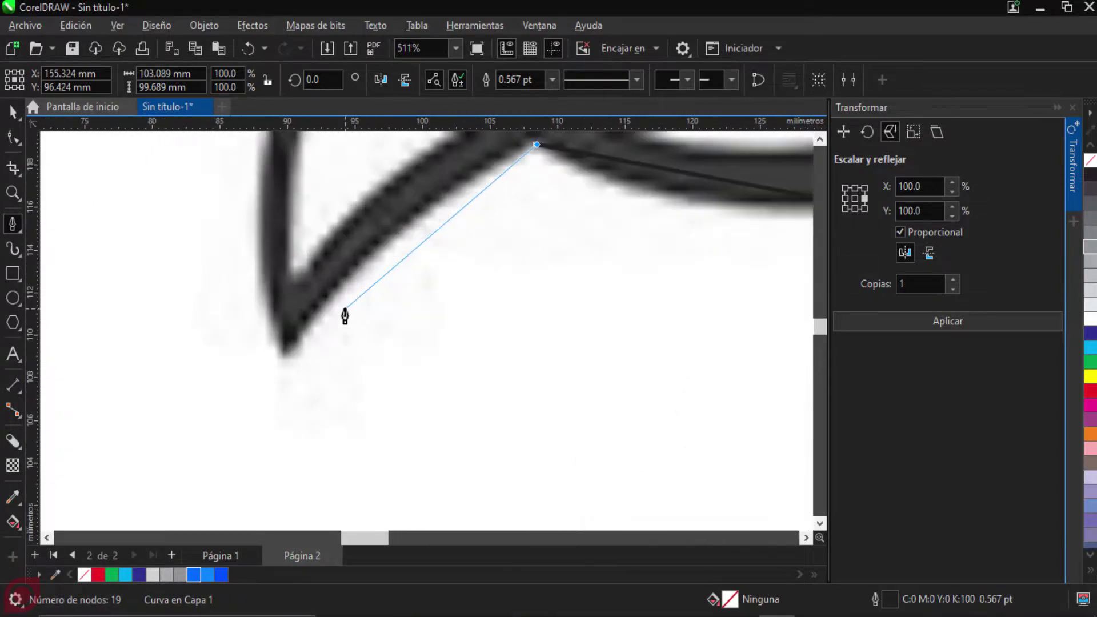
left_click(221, 433)
scroll(203, 340, "down", 5)
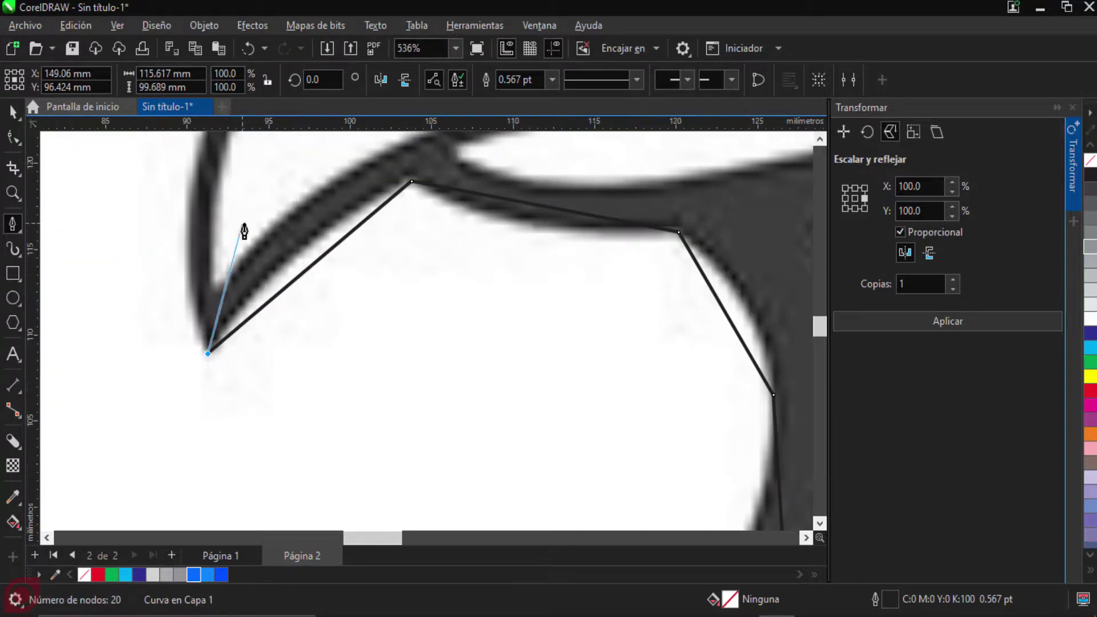
Step: Close the outline from the hooked beak tip back to the starting node where the upper beak meets the forehead
scroll(240, 234, "down", 2)
scroll(356, 334, "up", 5)
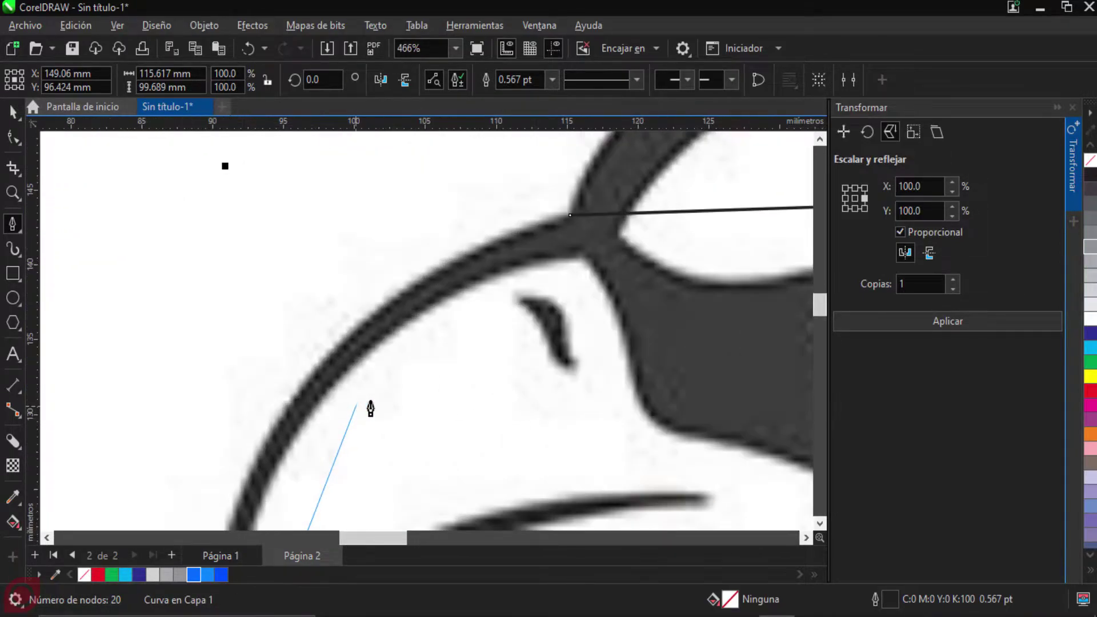
scroll(483, 322, "up", 5)
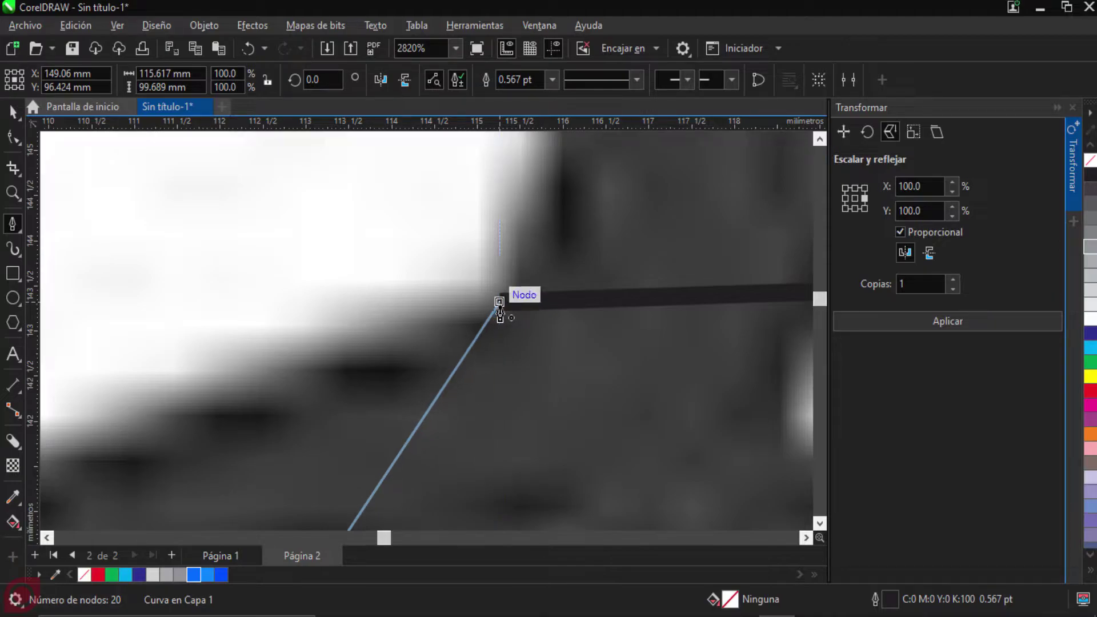
left_click(499, 305)
scroll(517, 380, "down", 4)
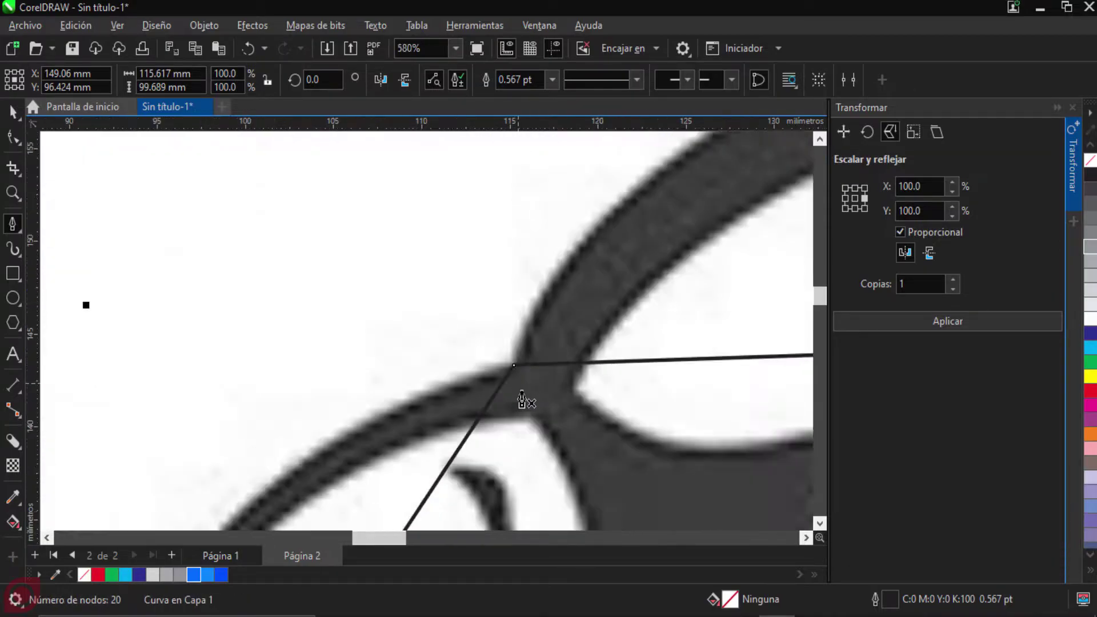
scroll(518, 392, "down", 4)
scroll(459, 308, "down", 1)
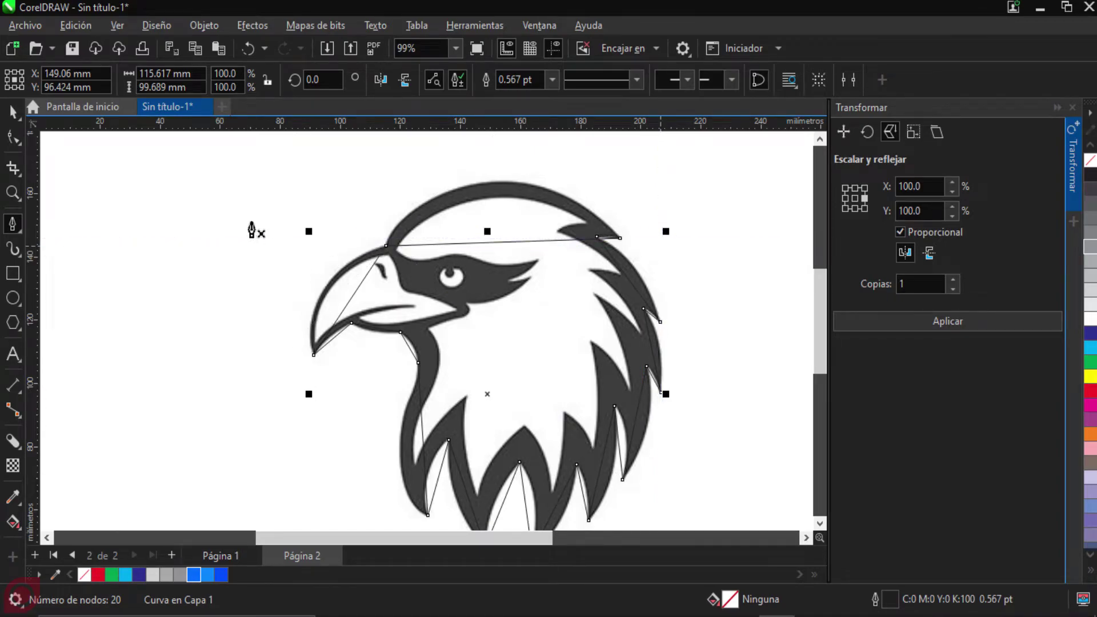
Step: Open the closed contour for node editing and set its outline colour to red (C0 M100 Y100 K0)
left_click(14, 139)
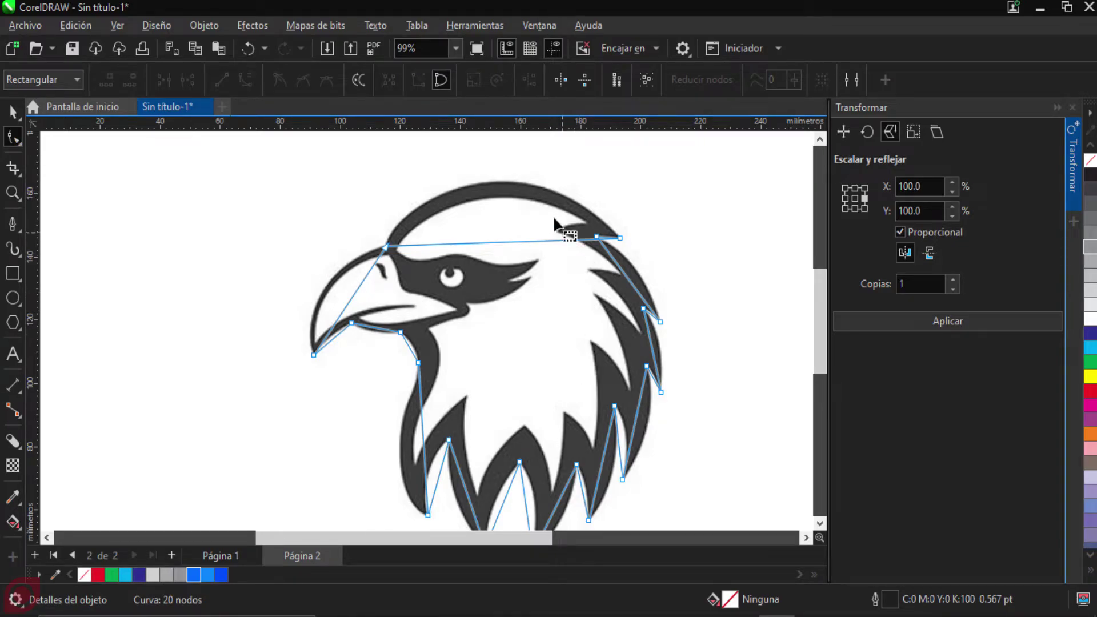
scroll(555, 207, "up", 2)
scroll(519, 208, "up", 1)
scroll(239, 294, "down", 3)
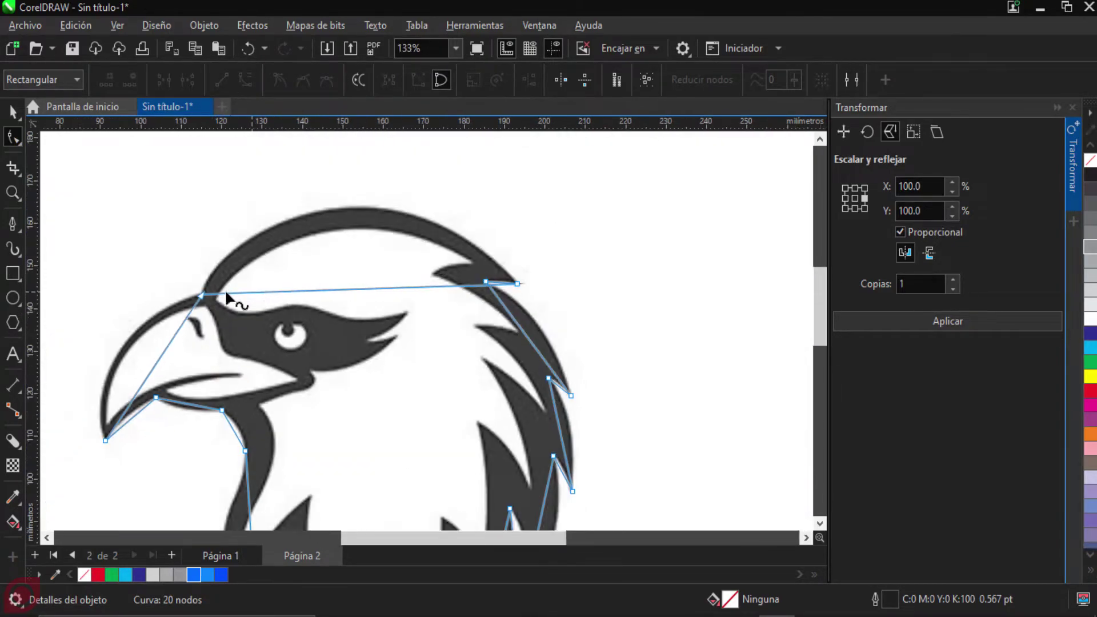
scroll(495, 317, "up", 1)
scroll(496, 318, "up", 1)
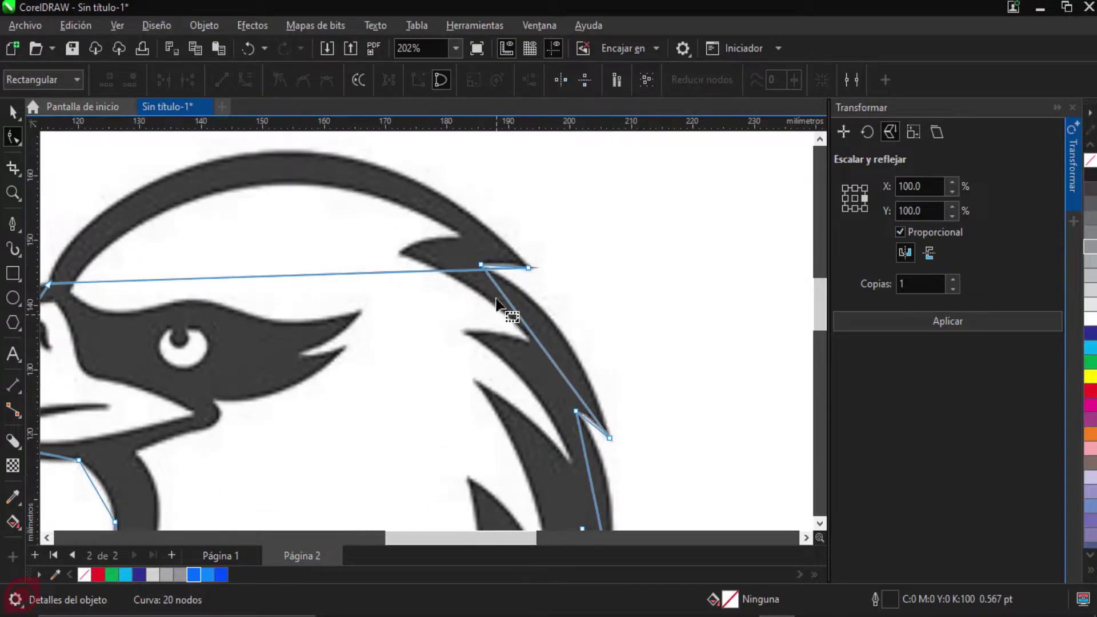
scroll(499, 263, "down", 2)
scroll(460, 298, "down", 1)
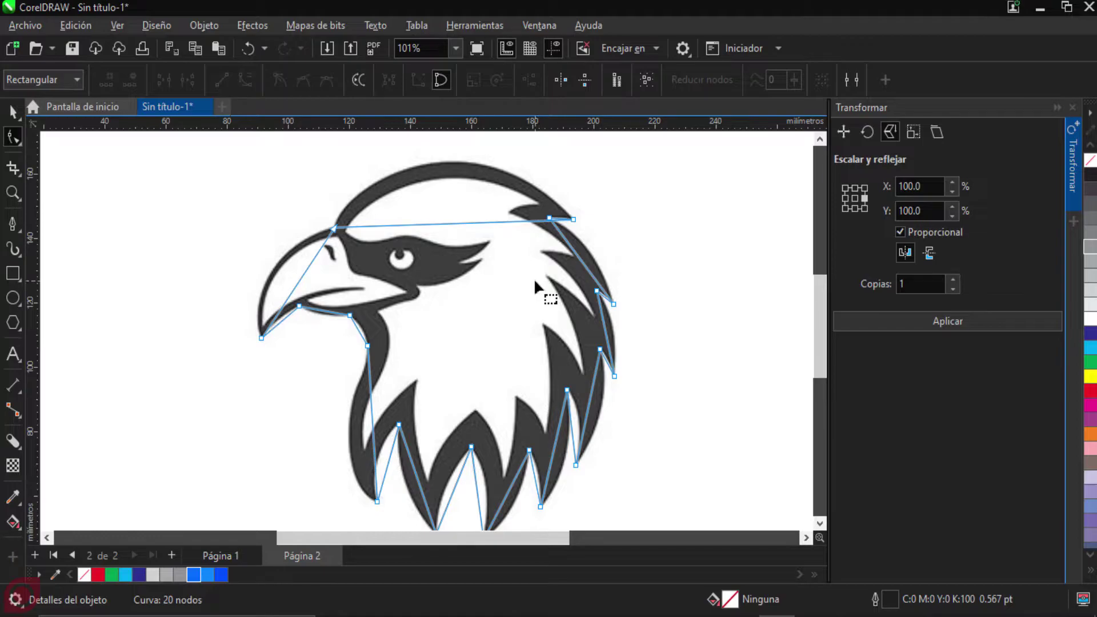
scroll(533, 280, "up", 3)
scroll(533, 283, "down", 2)
scroll(533, 284, "up", 1)
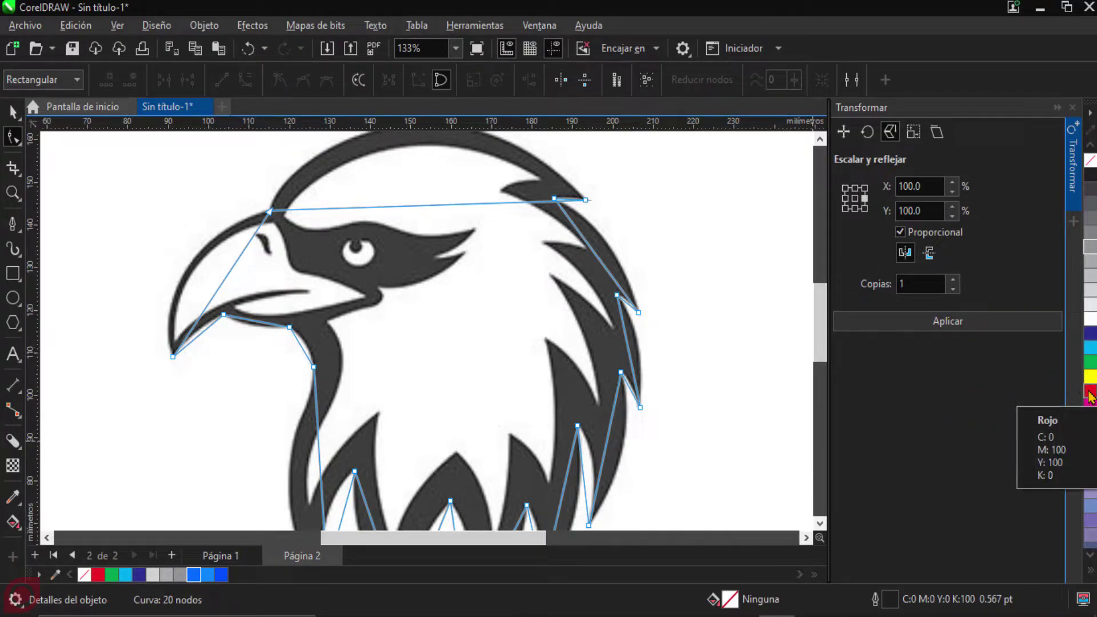
right_click(1090, 393)
Step: Examine the red contour against the eagle image along the back feathers, the forehead and the beak
scroll(650, 337, "up", 6)
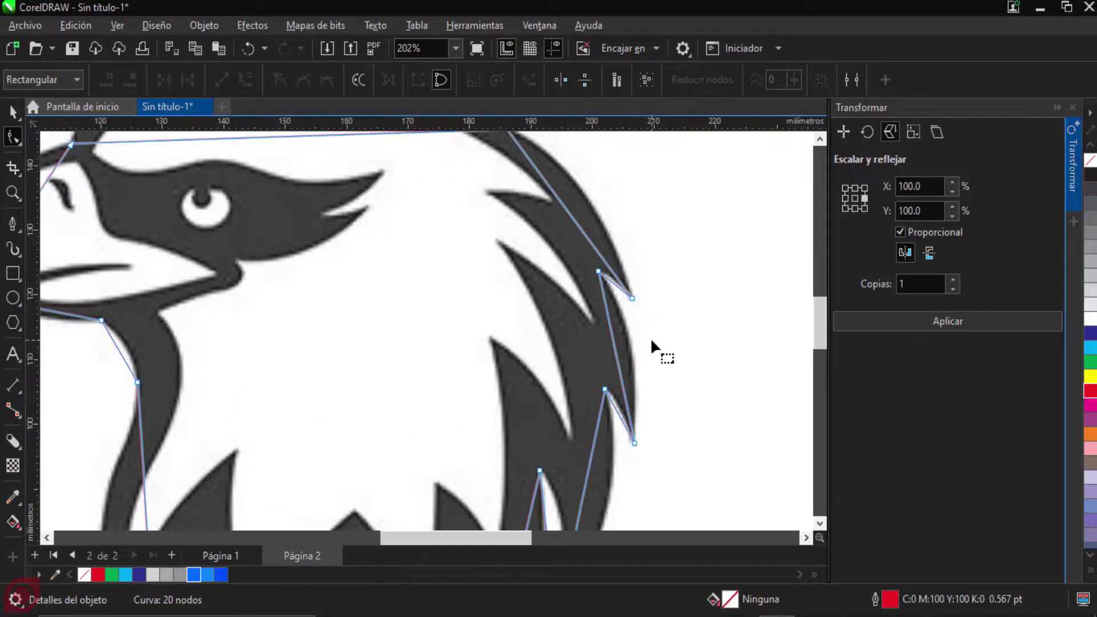
scroll(623, 329, "up", 6)
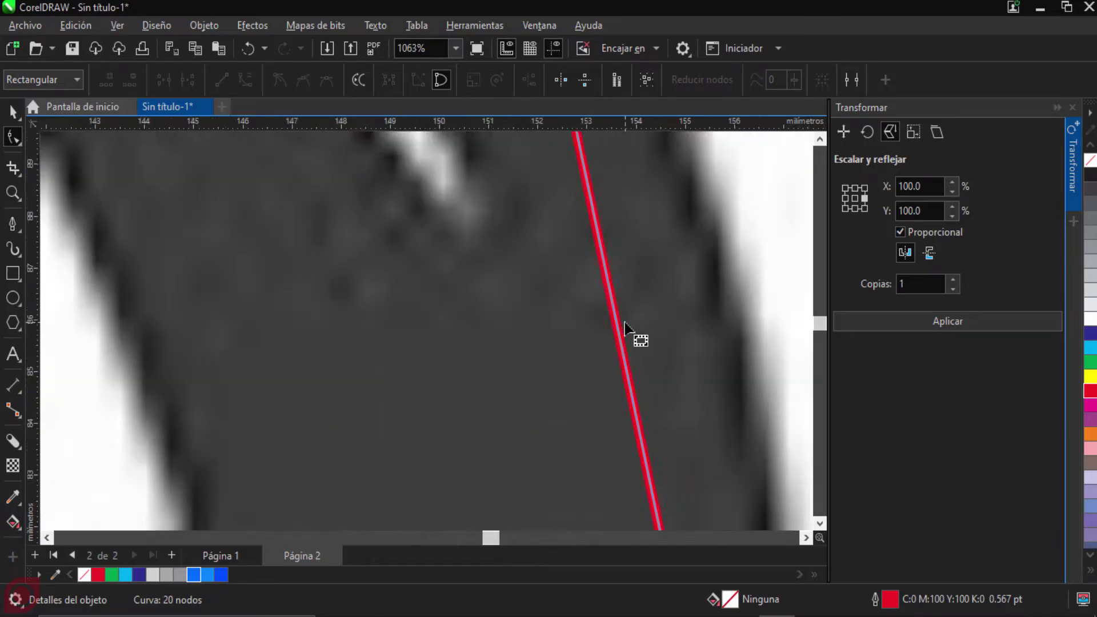
scroll(628, 330, "down", 12)
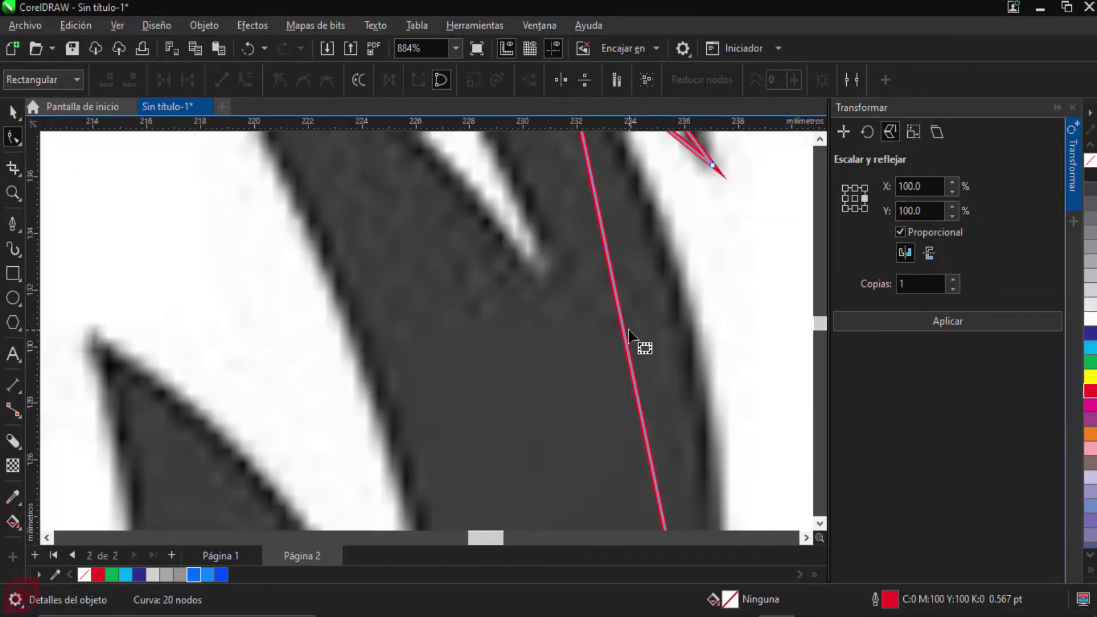
scroll(403, 306, "up", 10)
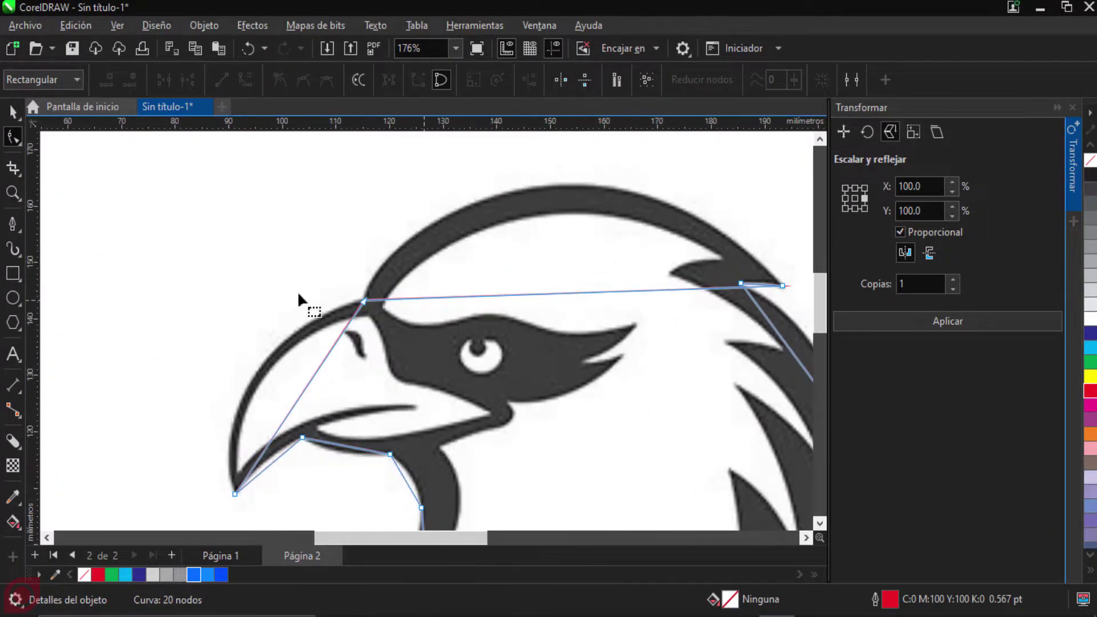
scroll(466, 304, "down", 7)
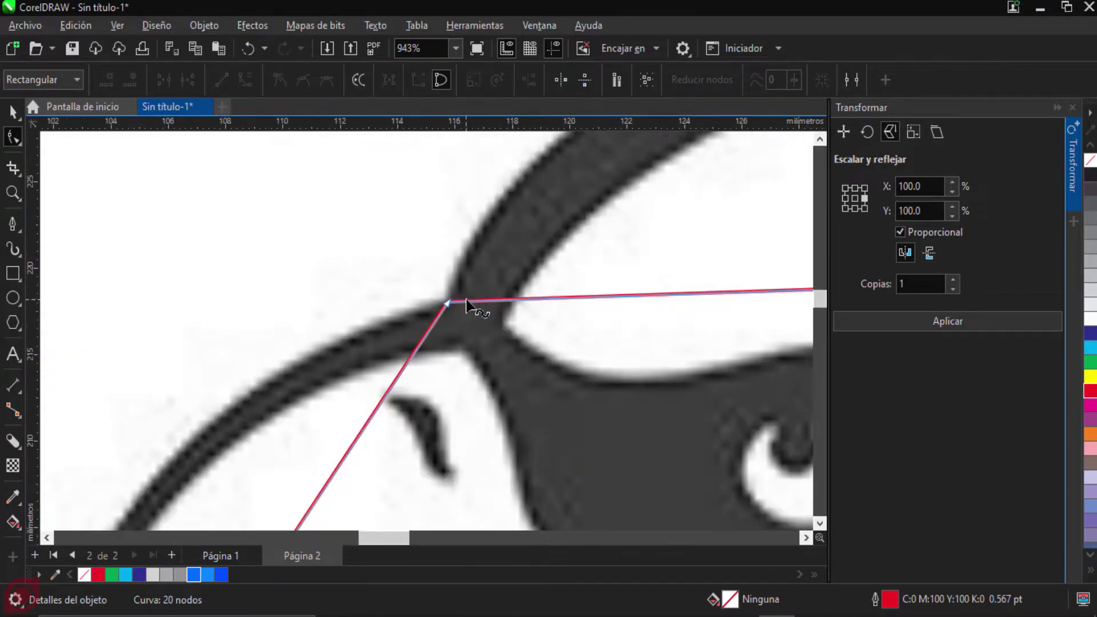
scroll(482, 289, "down", 5)
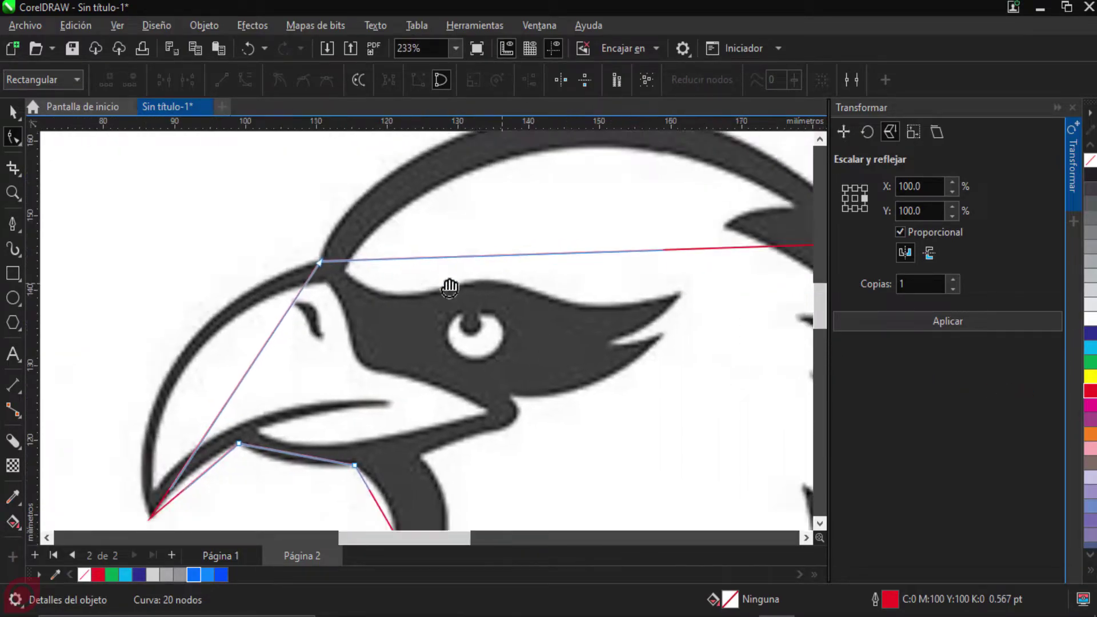
scroll(478, 251, "up", 2)
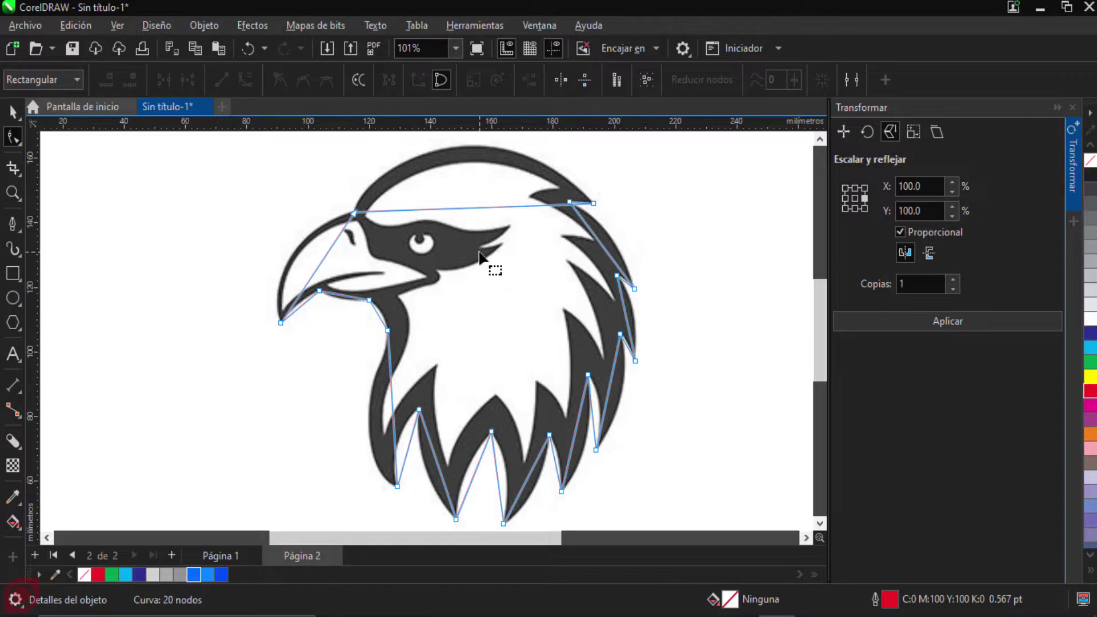
Step: Select all the nodes of the contour and convert its straight segments to curves
key("space")
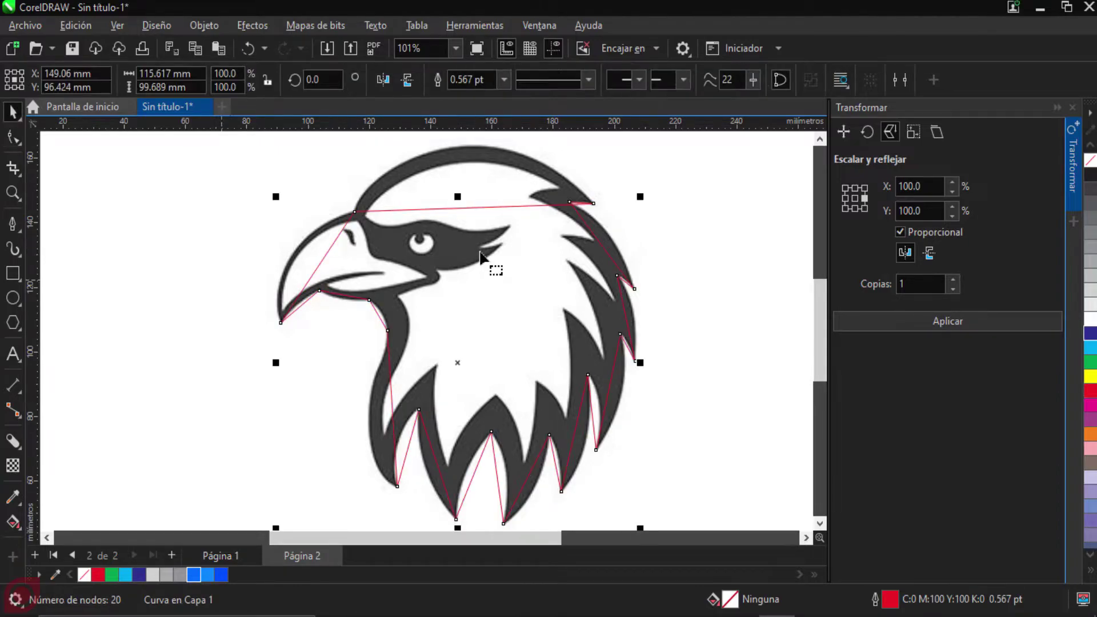
left_click(13, 137)
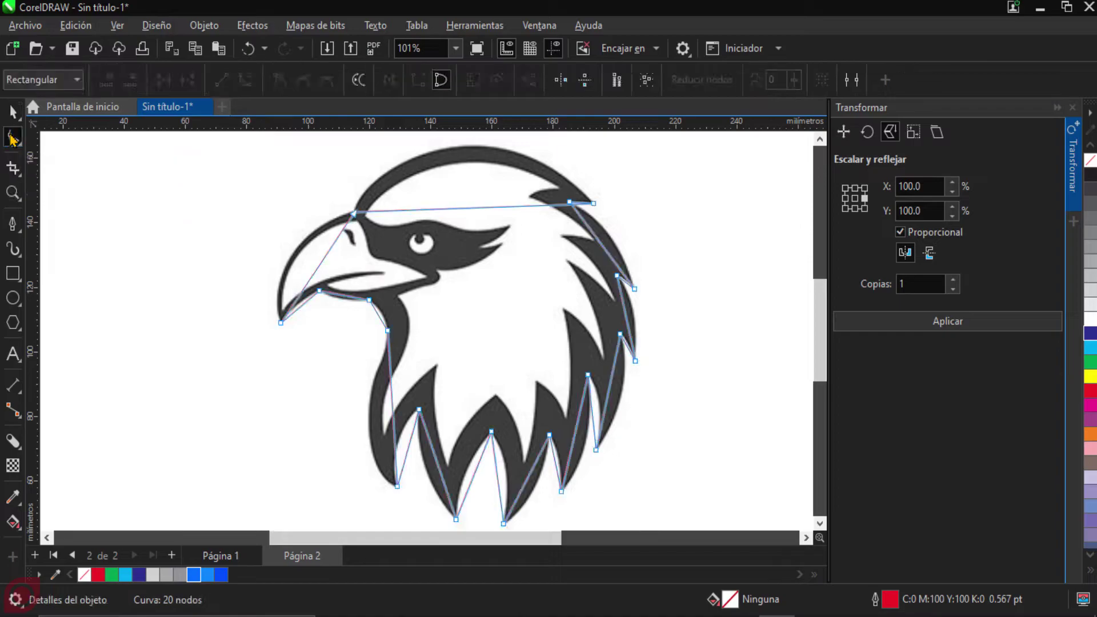
scroll(407, 256, "down", 1)
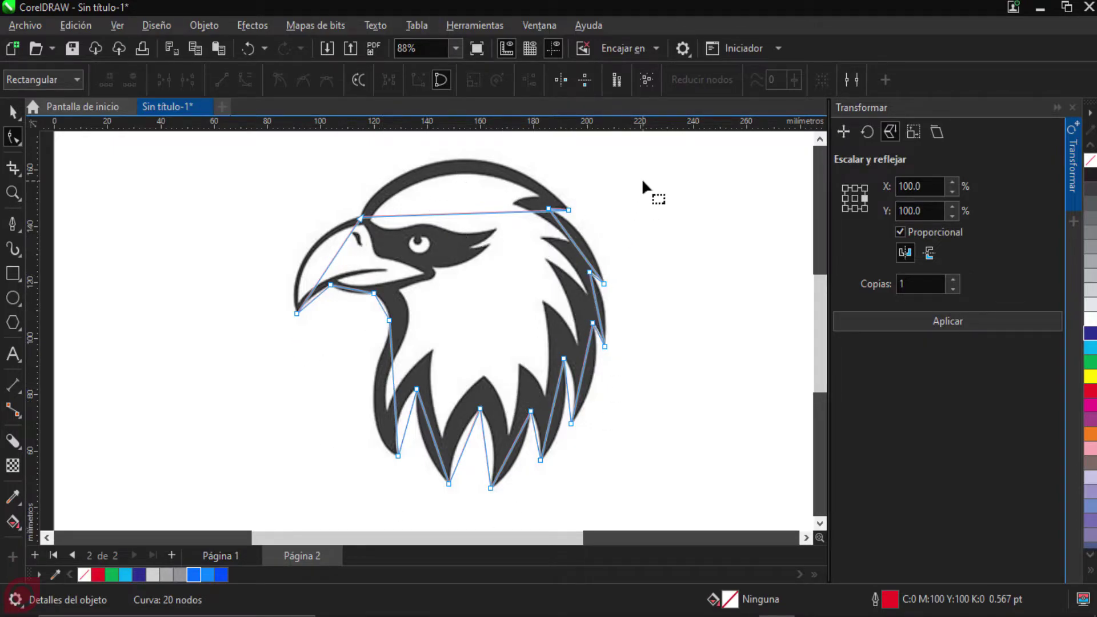
left_click_drag(649, 165, 273, 500)
left_click_drag(670, 160, 240, 499)
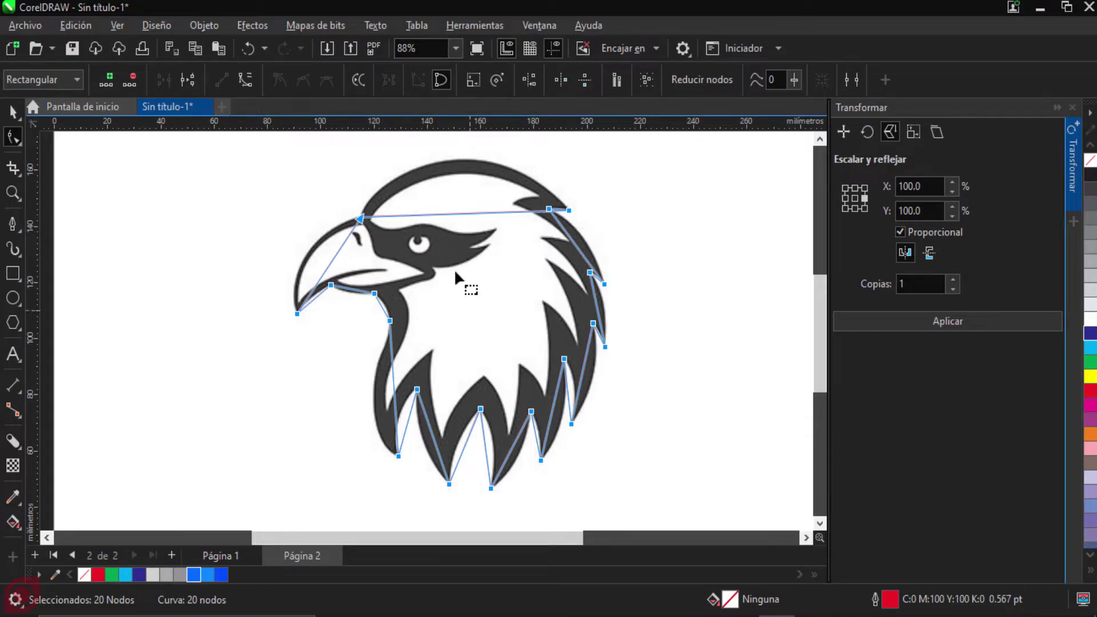
left_click(245, 81)
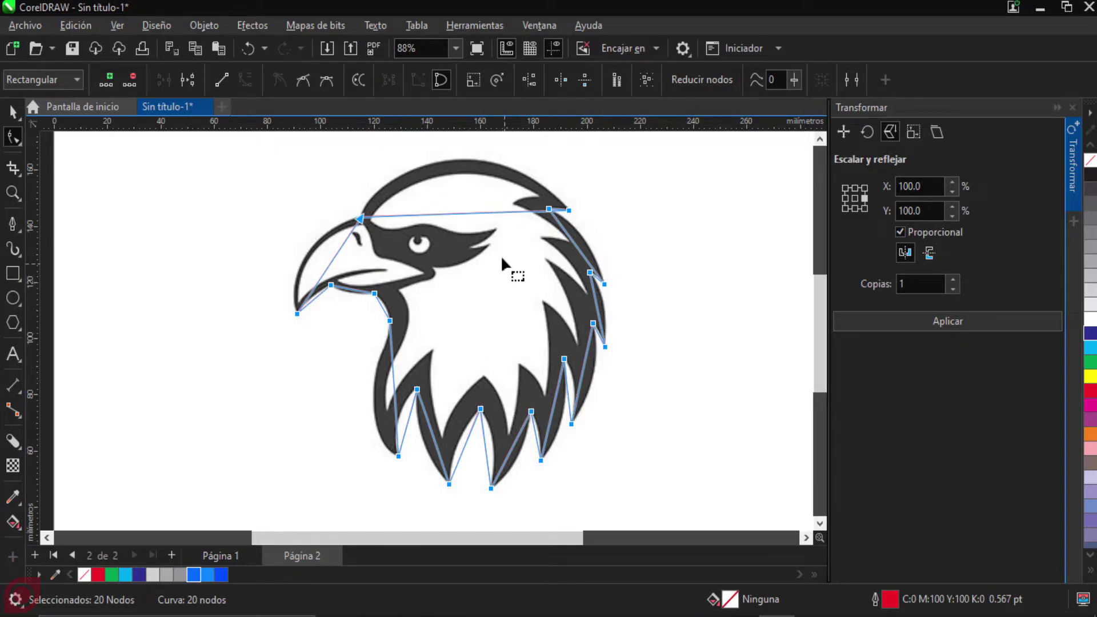
Step: Bend the segment between the beak tip and the forehead node to follow the upper beak's outer edge
scroll(501, 255, "up", 5)
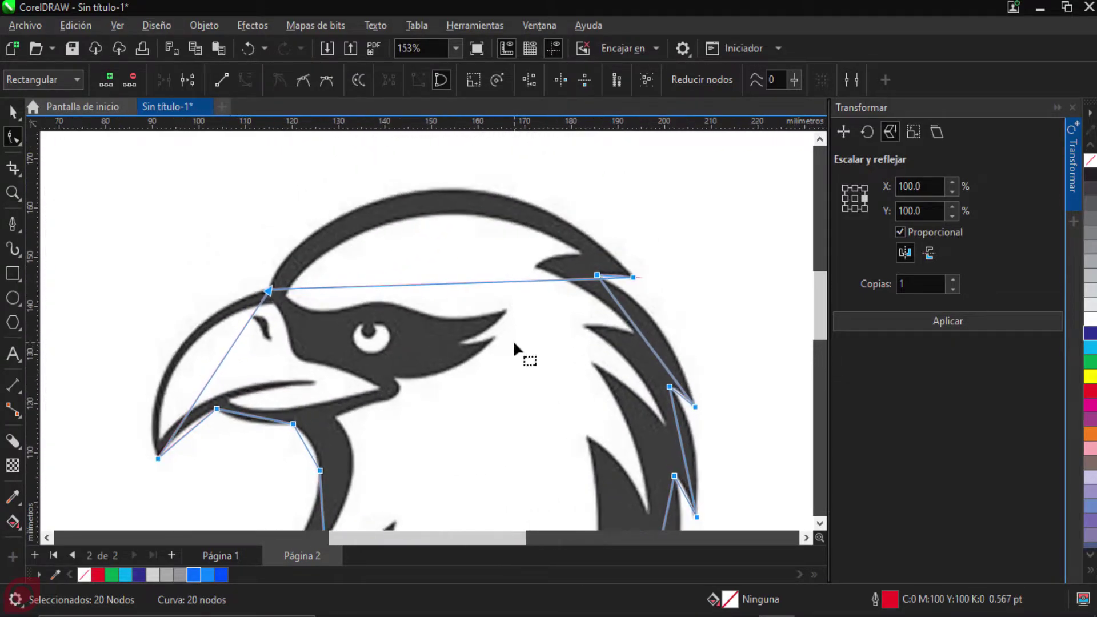
scroll(373, 347, "up", 4)
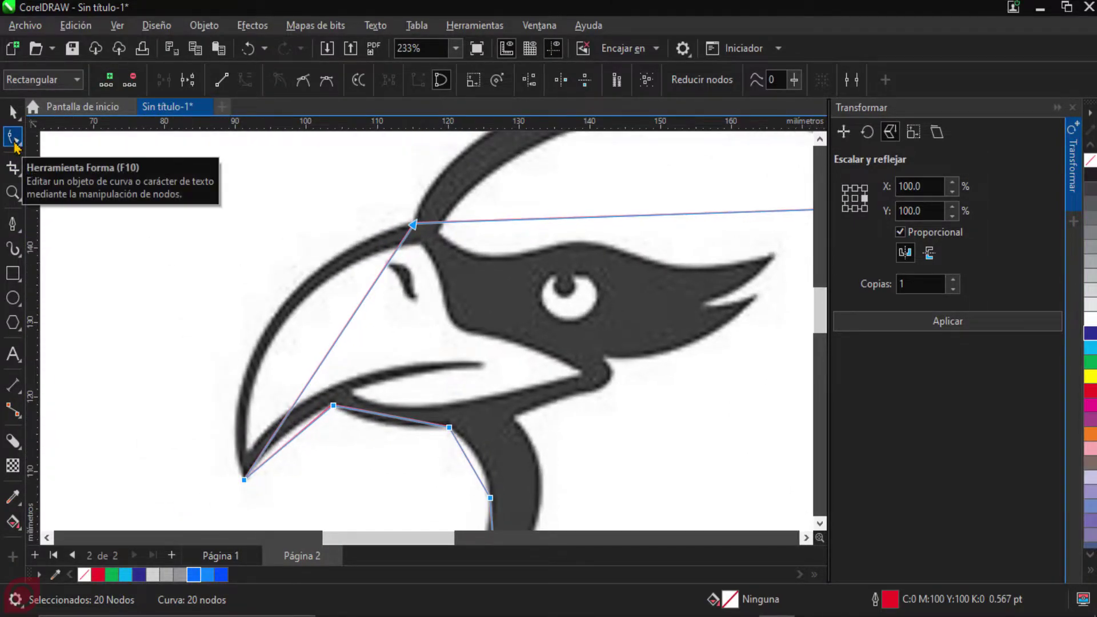
scroll(238, 319, "up", 1)
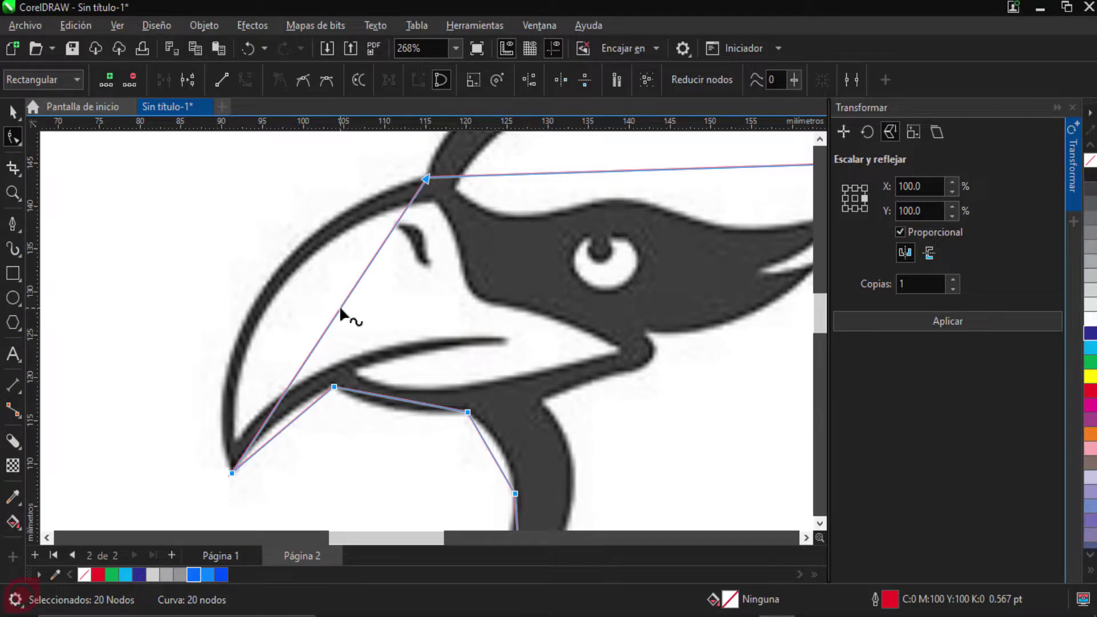
left_click_drag(340, 308, 269, 296)
scroll(274, 303, "up", 3)
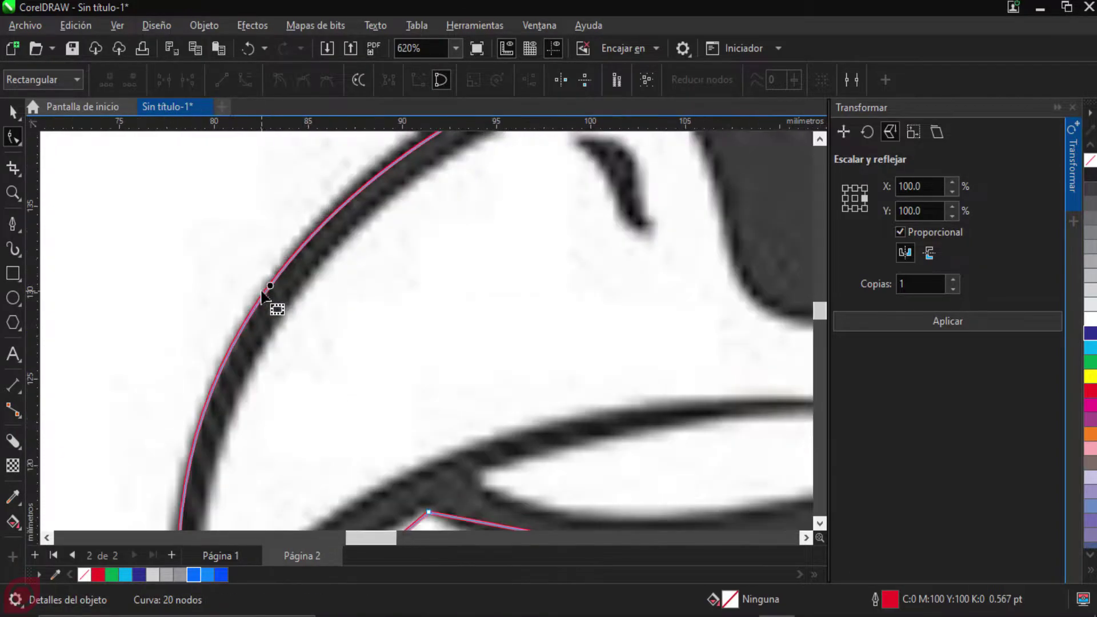
scroll(272, 297, "down", 2)
scroll(270, 293, "up", 2)
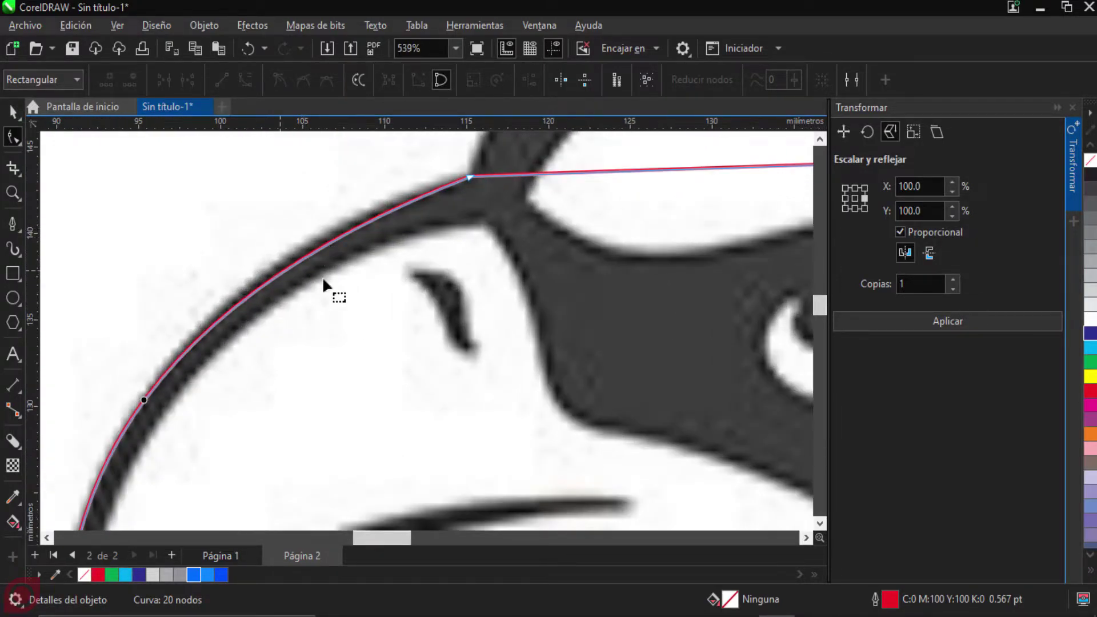
Step: Bend the segment across the head upward to the crown's outer edge and fine-tune its curvature at the top
scroll(320, 275, "down", 4)
scroll(366, 257, "down", 3)
scroll(240, 281, "up", 3)
scroll(400, 374, "down", 2)
scroll(474, 374, "up", 2)
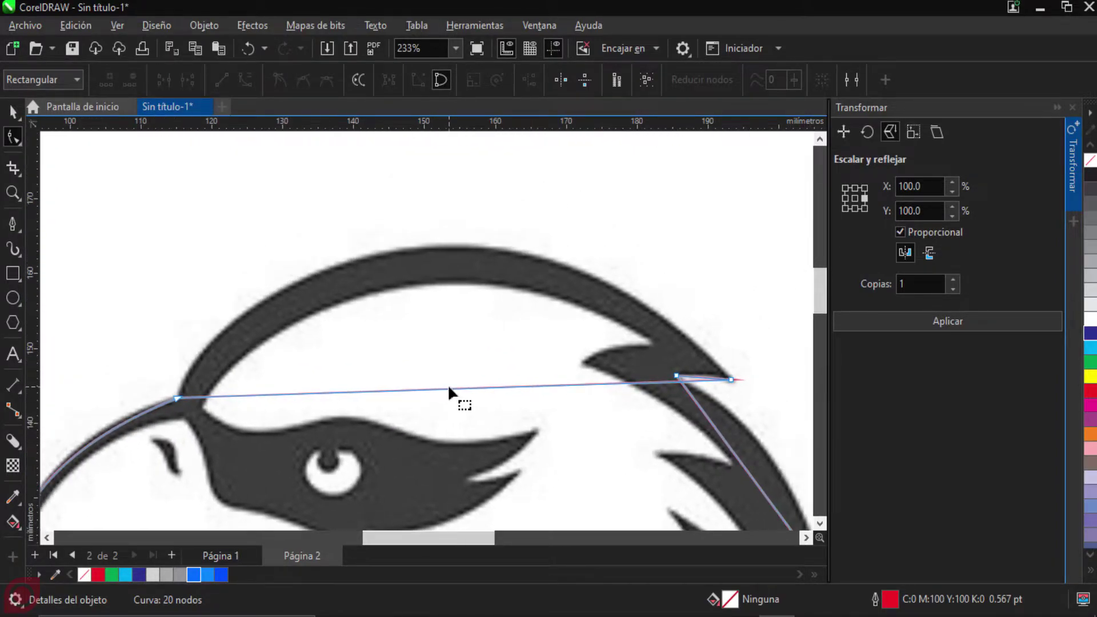
left_click_drag(446, 390, 429, 253)
scroll(431, 254, "up", 4)
scroll(473, 240, "up", 2)
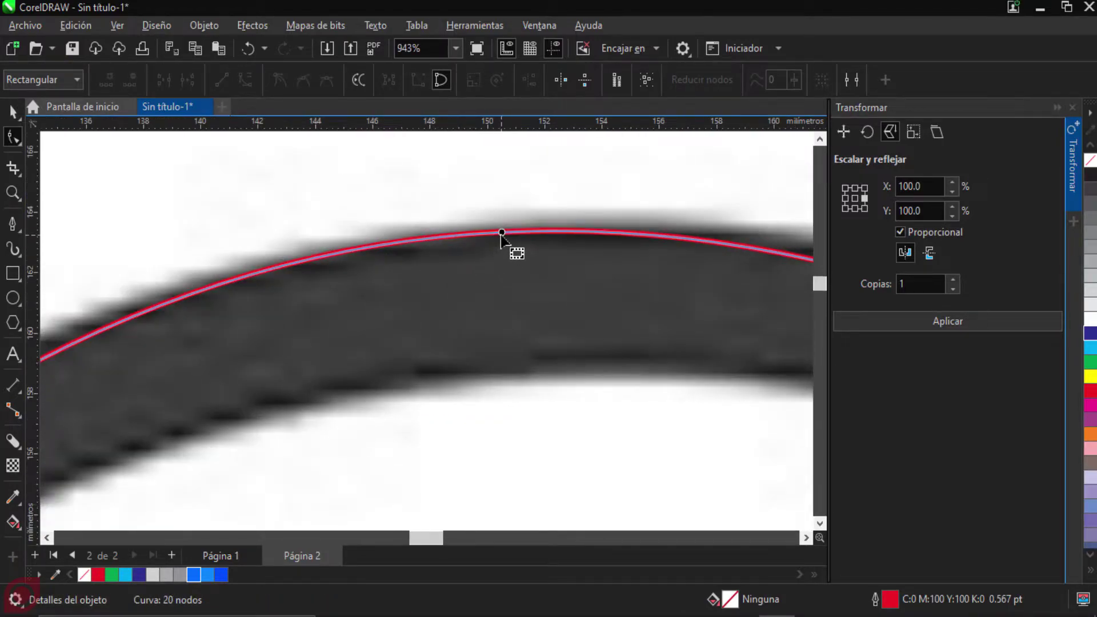
mouse_move(498, 234)
left_mouse_down()
mouse_move(502, 291)
mouse_move(490, 235)
left_mouse_up()
scroll(467, 329, "down", 7)
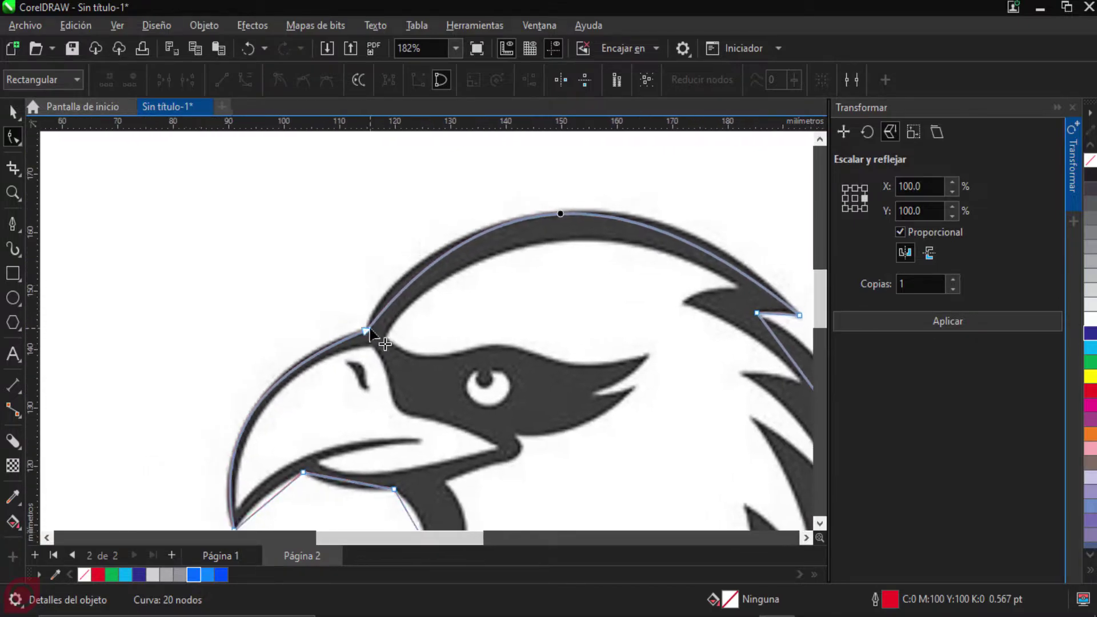
Step: Curve the underside of the feather tip at the back of the head and the long segment below it to match the image's edge
scroll(371, 334, "up", 3)
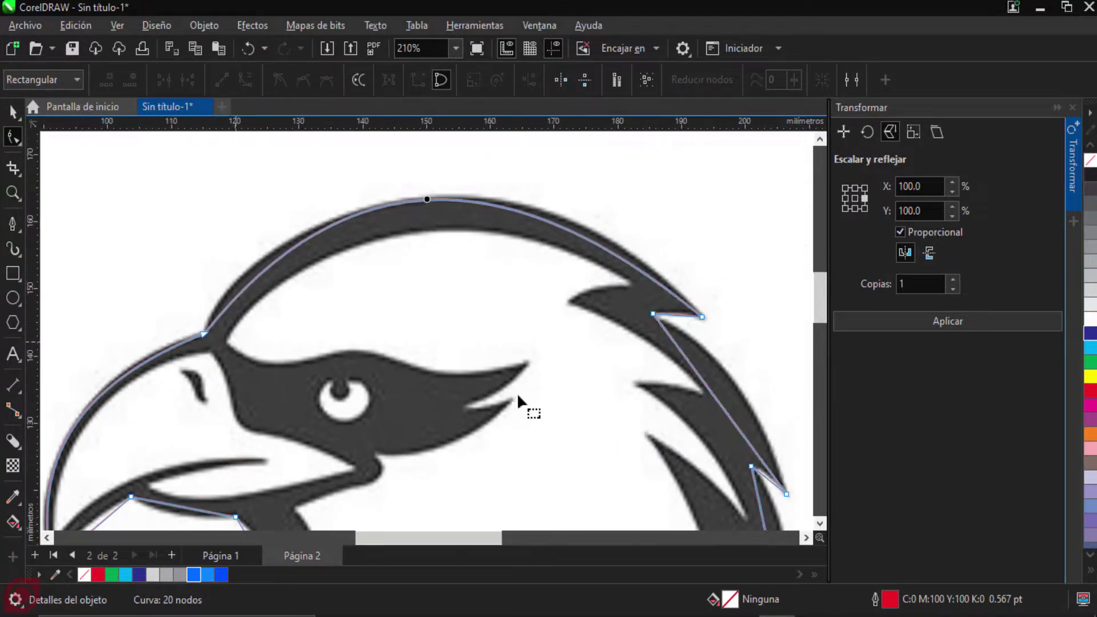
scroll(252, 254, "up", 2)
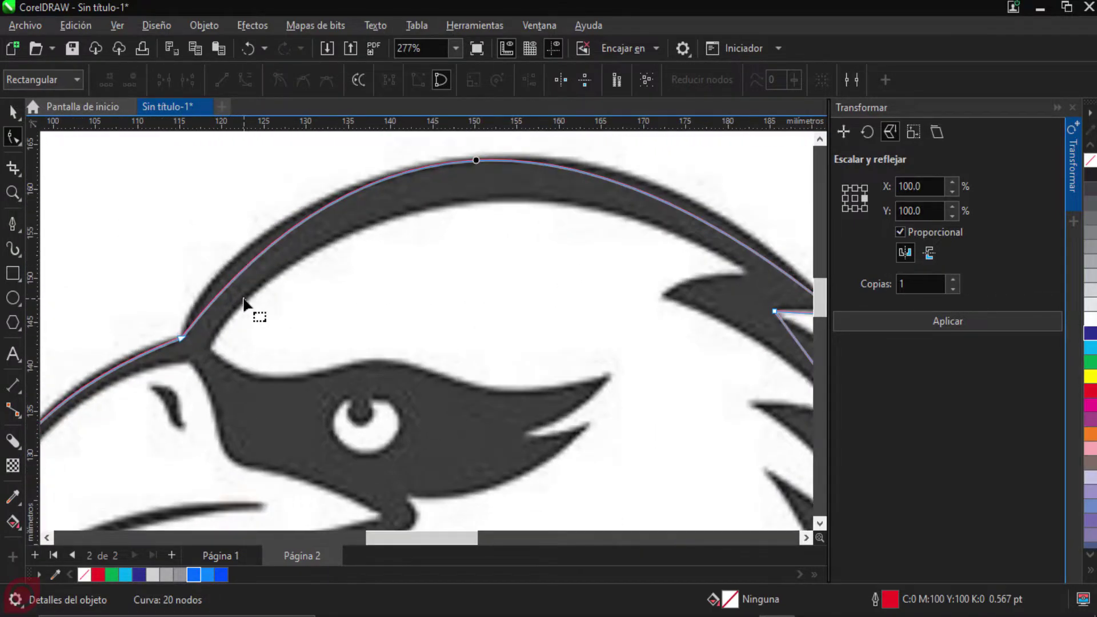
scroll(424, 342, "right", 3)
scroll(534, 277, "up", 5)
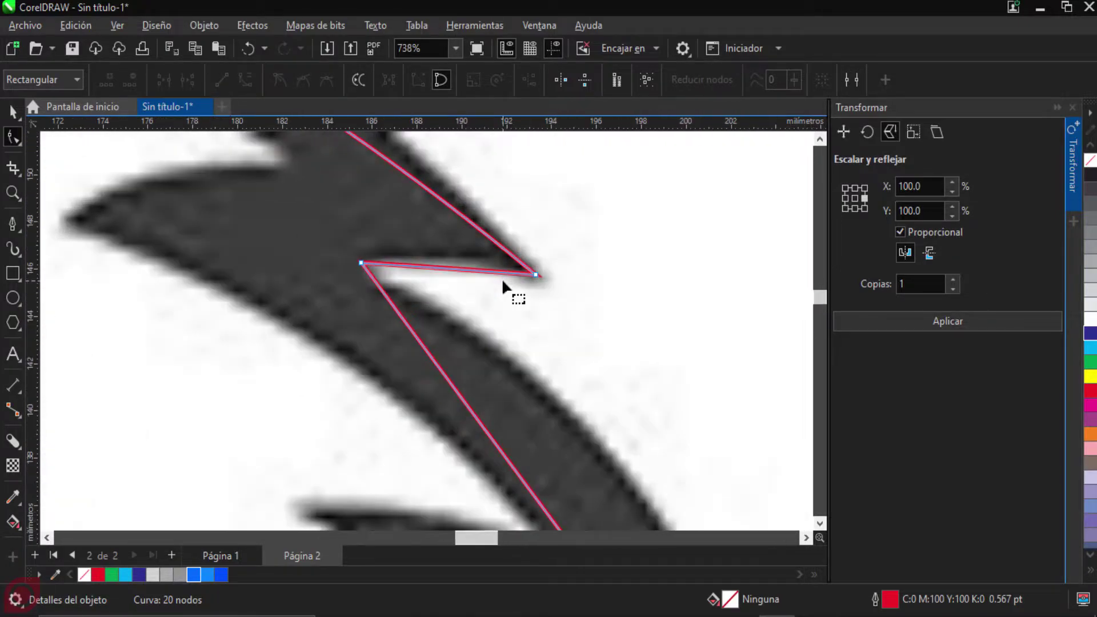
scroll(502, 279, "up", 2)
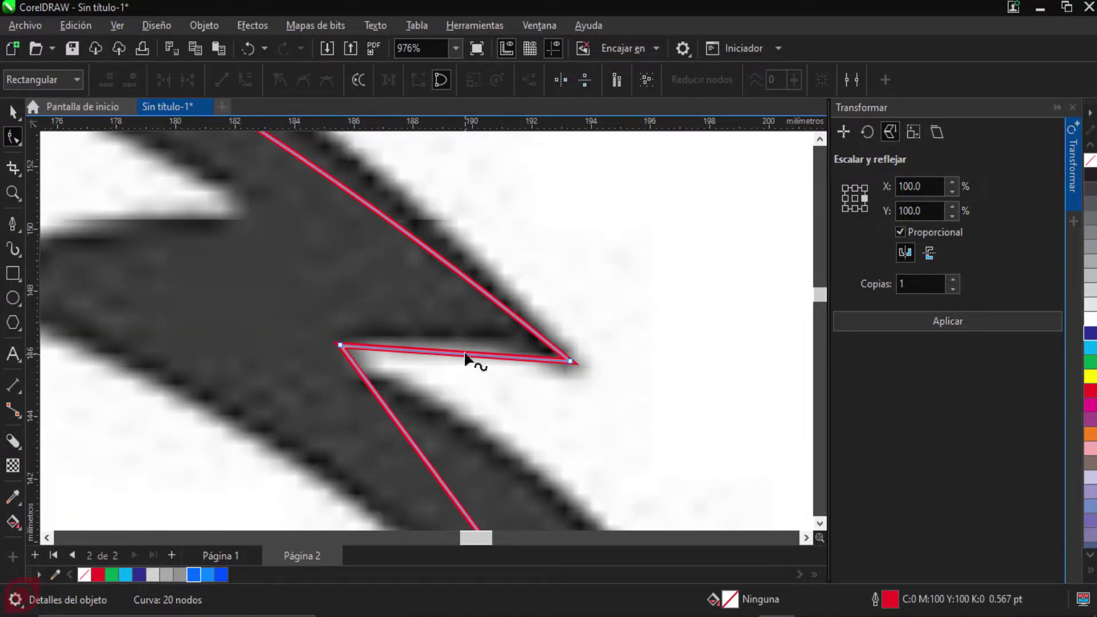
left_click_drag(463, 358, 413, 167)
scroll(482, 377, "down", 4)
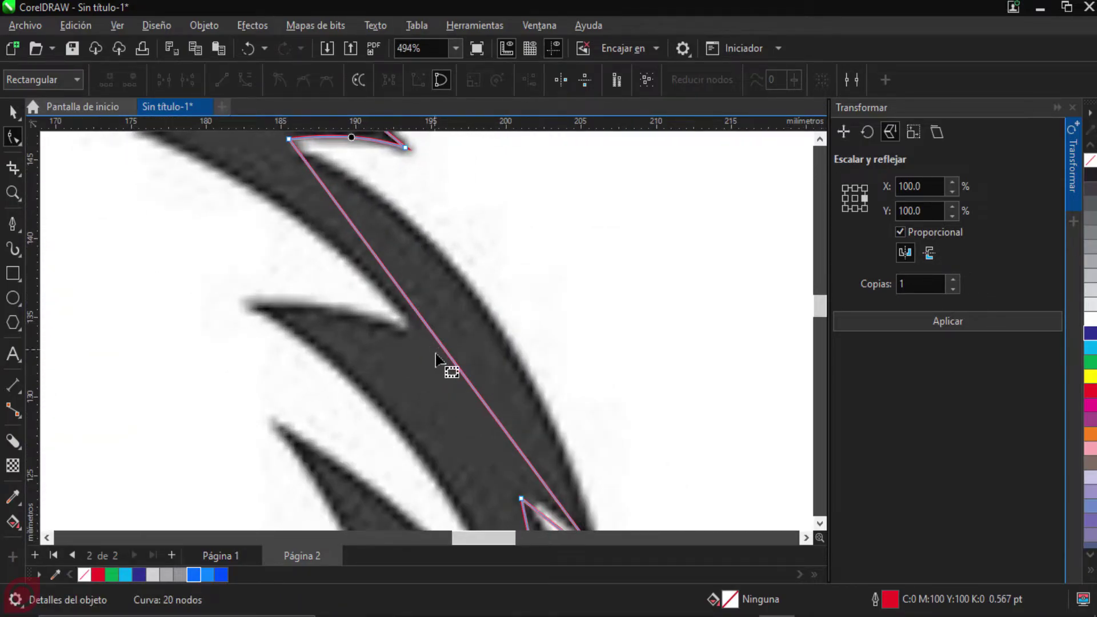
left_click_drag(451, 364, 487, 315)
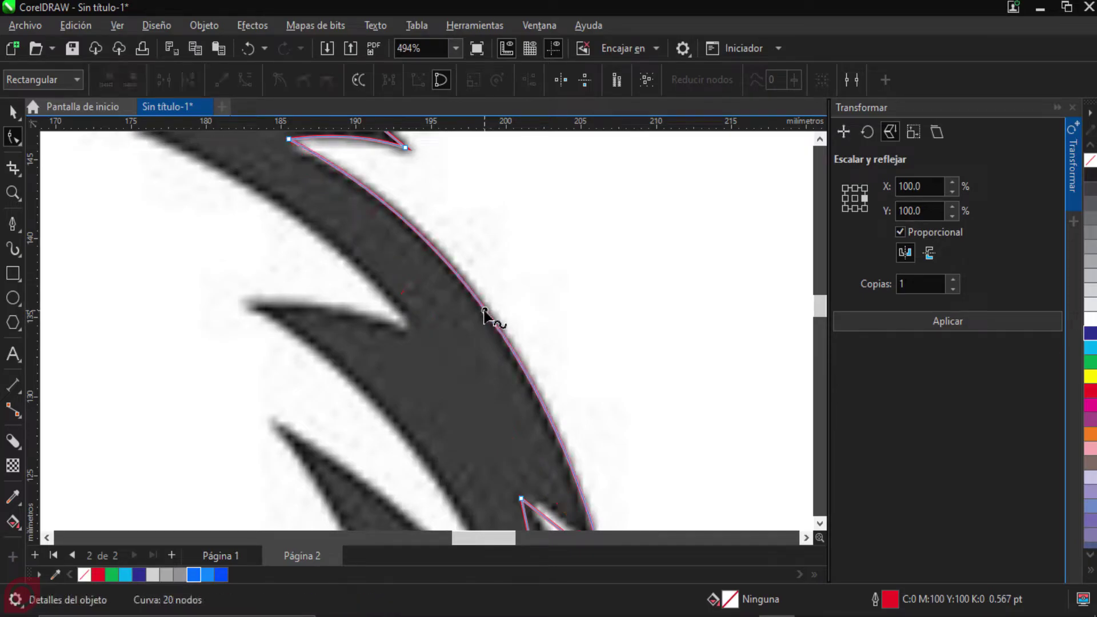
Step: Shift the notch node below the back-of-head feather slightly outward and bend the short segment beneath that feather tip along the image's edge
scroll(491, 320, "down", 4)
scroll(527, 303, "up", 10)
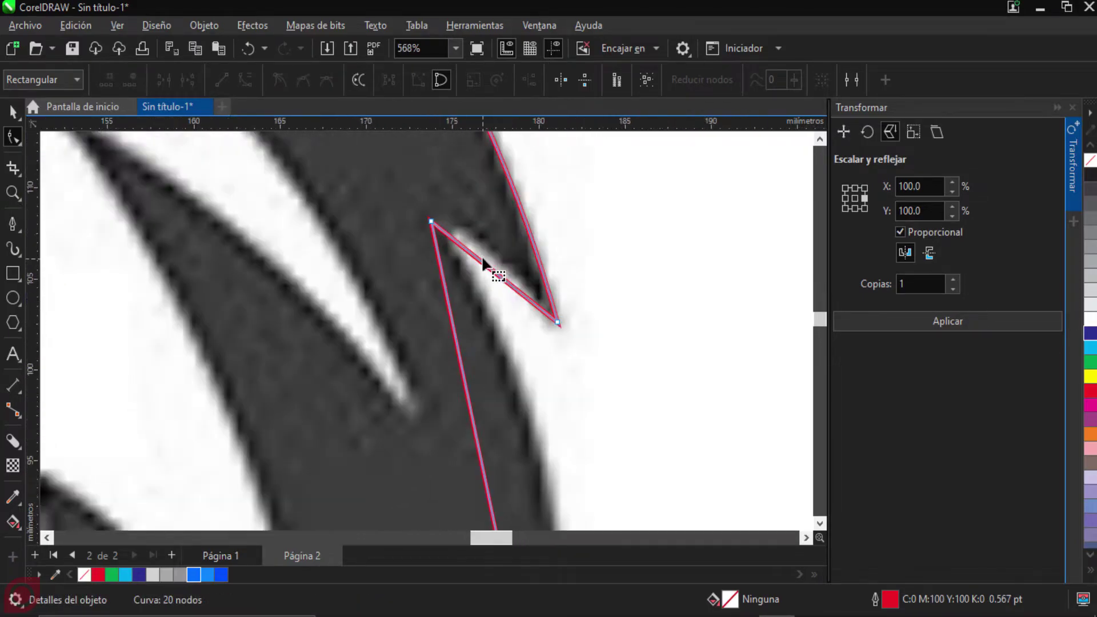
scroll(463, 304, "up", 2)
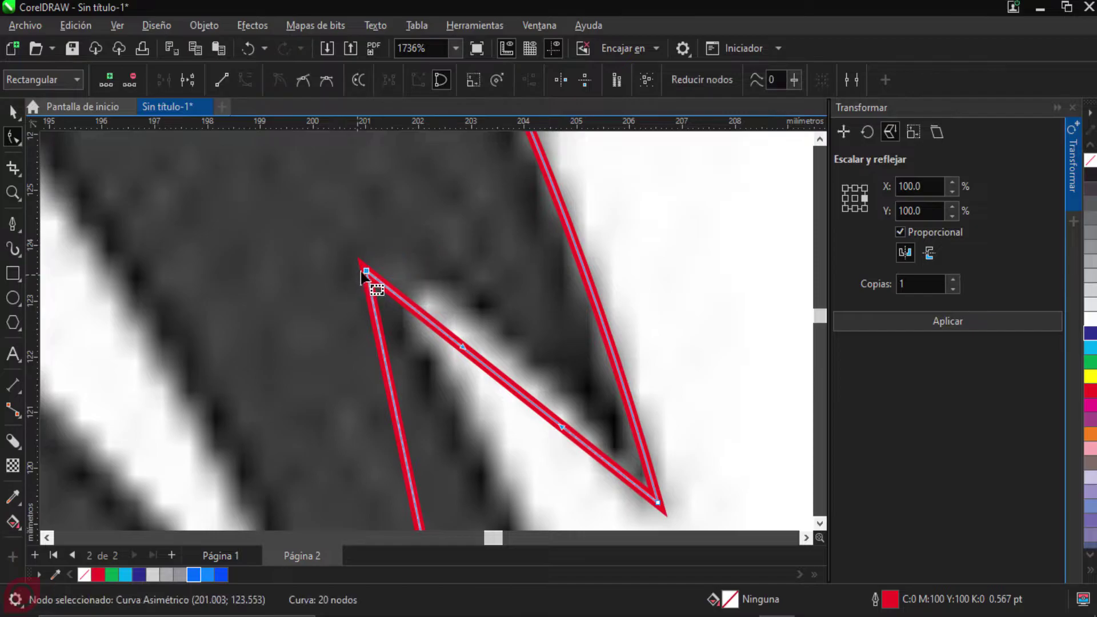
left_click_drag(366, 272, 386, 272)
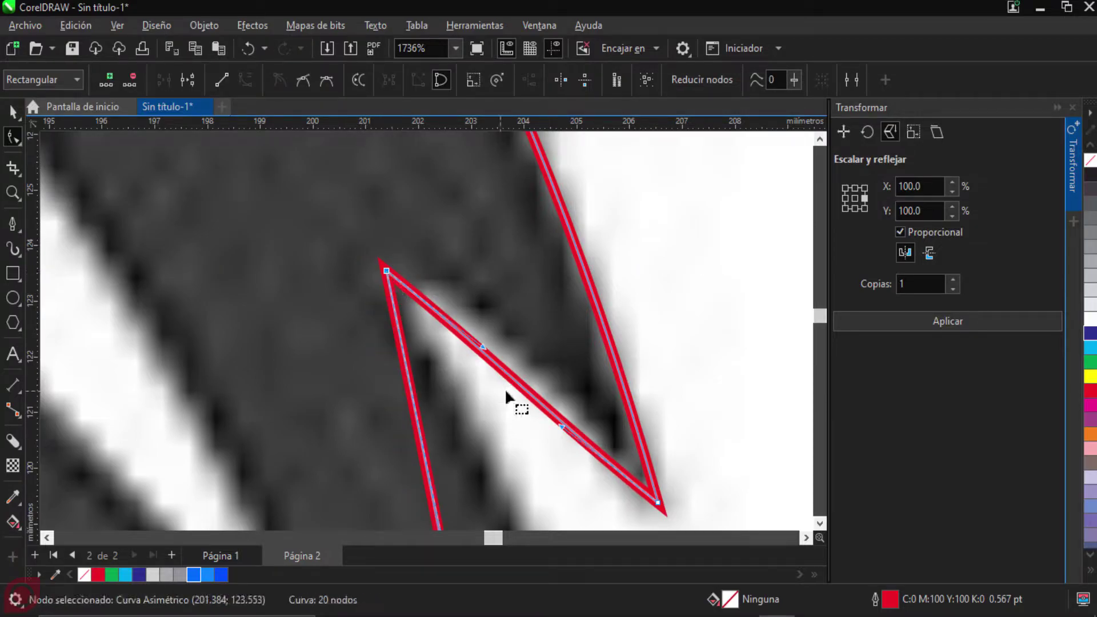
left_click_drag(517, 389, 529, 361)
scroll(529, 361, "down", 5)
scroll(522, 388, "down", 1)
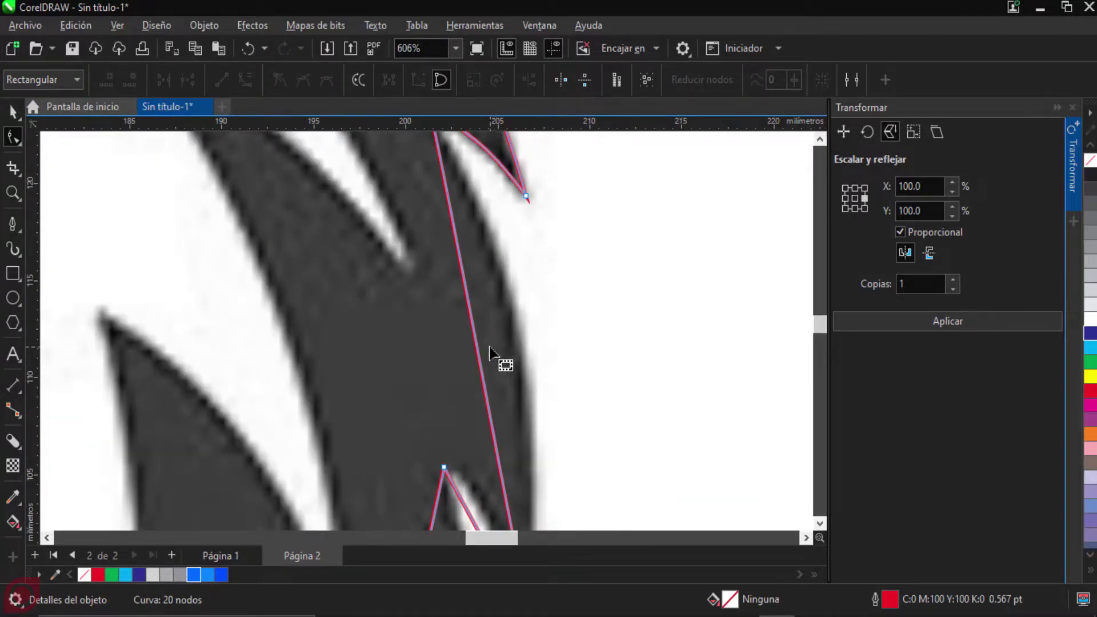
Step: Bend the long outer segment of the second back feather and the short segment under its tip to match the image's edge
left_click_drag(478, 353, 517, 343)
scroll(531, 421, "down", 1)
scroll(490, 274, "up", 4)
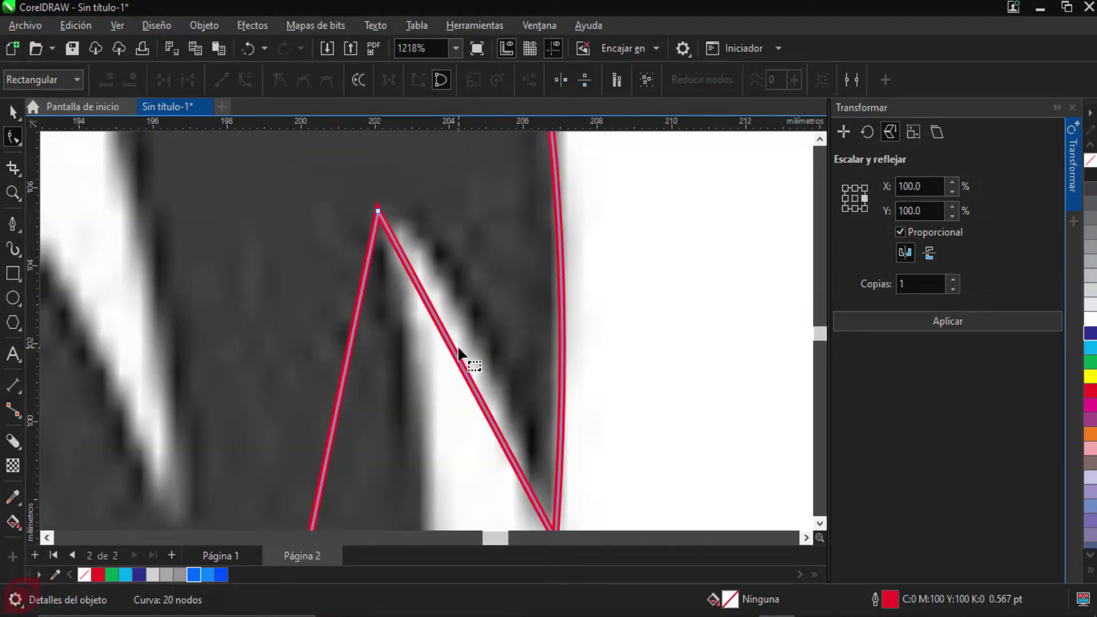
mouse_move(455, 354)
left_mouse_down()
mouse_move(478, 354)
mouse_move(463, 337)
left_mouse_up()
scroll(464, 337, "down", 5)
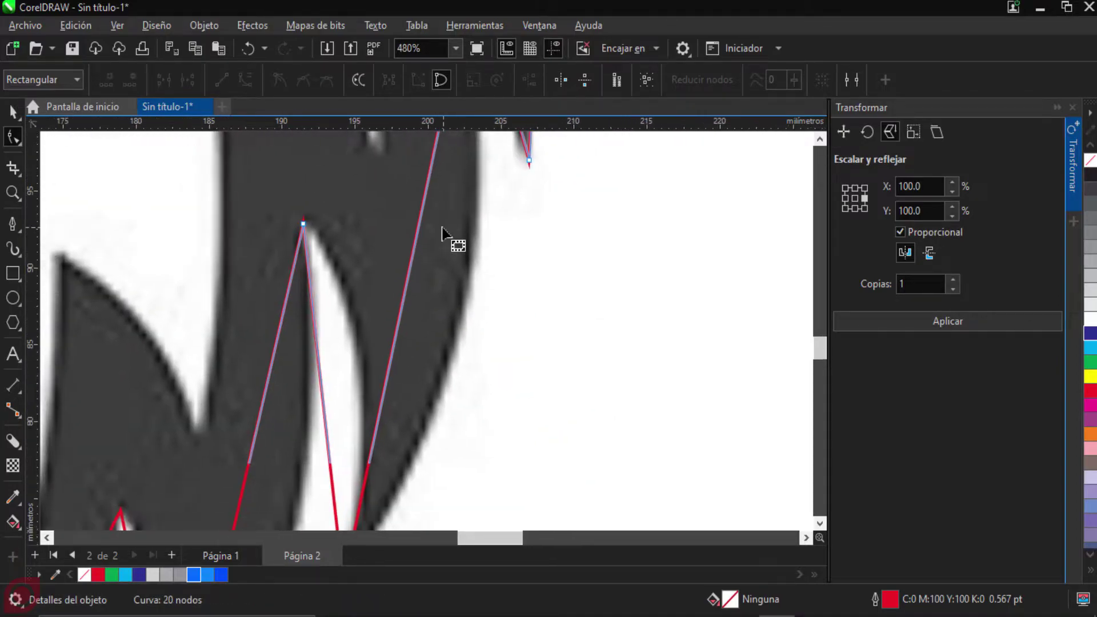
Step: Bend the outer and inner segments of the third back feather outward to follow the dark shape down to its tip
left_click_drag(405, 284, 464, 306)
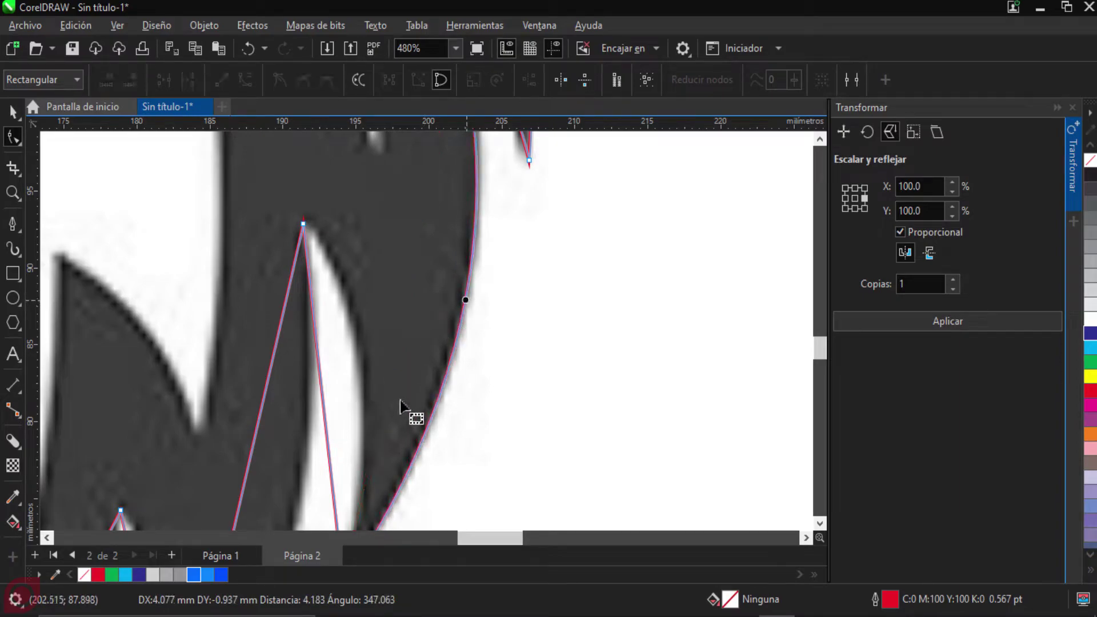
scroll(406, 337, "down", 3)
scroll(411, 291, "up", 2)
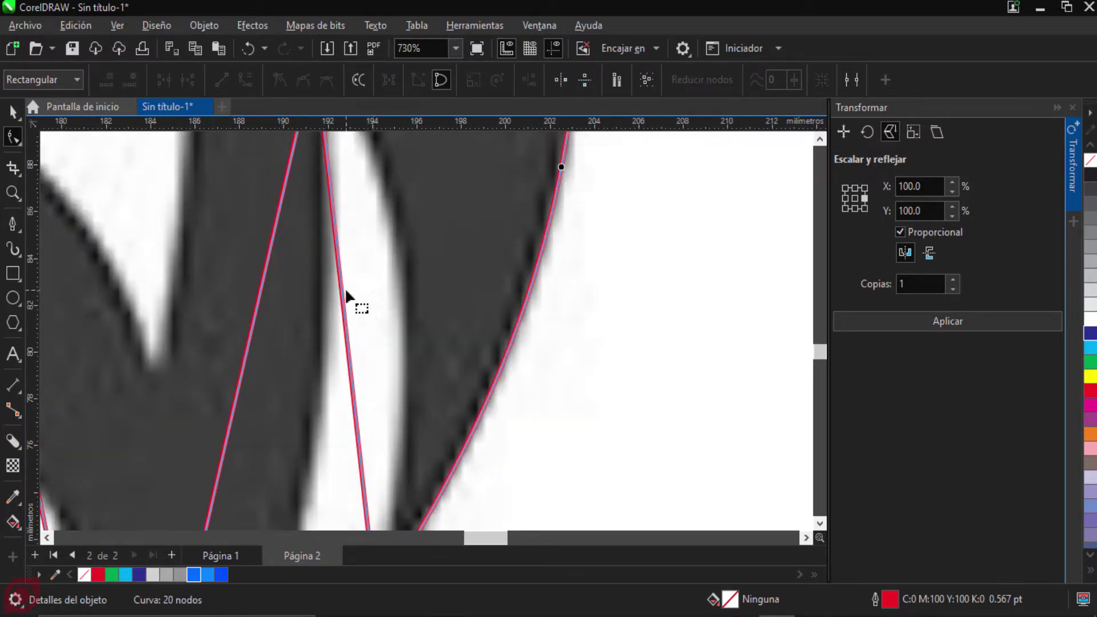
left_click_drag(344, 302, 417, 286)
scroll(381, 294, "down", 1)
scroll(382, 292, "down", 2)
scroll(343, 257, "down", 2)
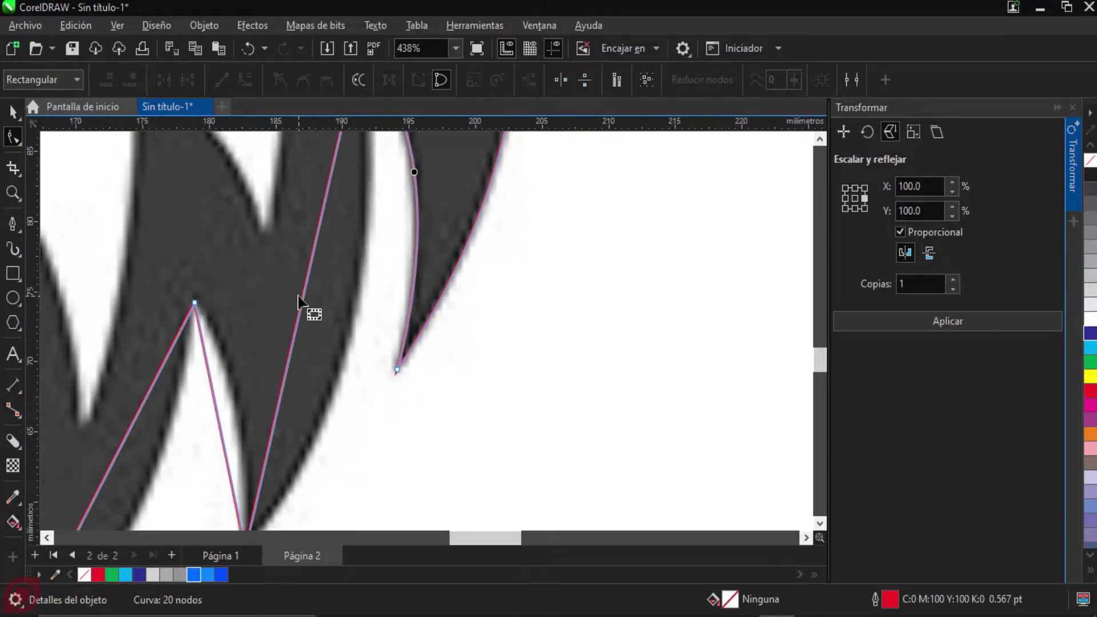
Step: Curve both sides of the next small pointed feather at the lower back of the neck to fit its edges
left_click_drag(303, 306, 348, 328)
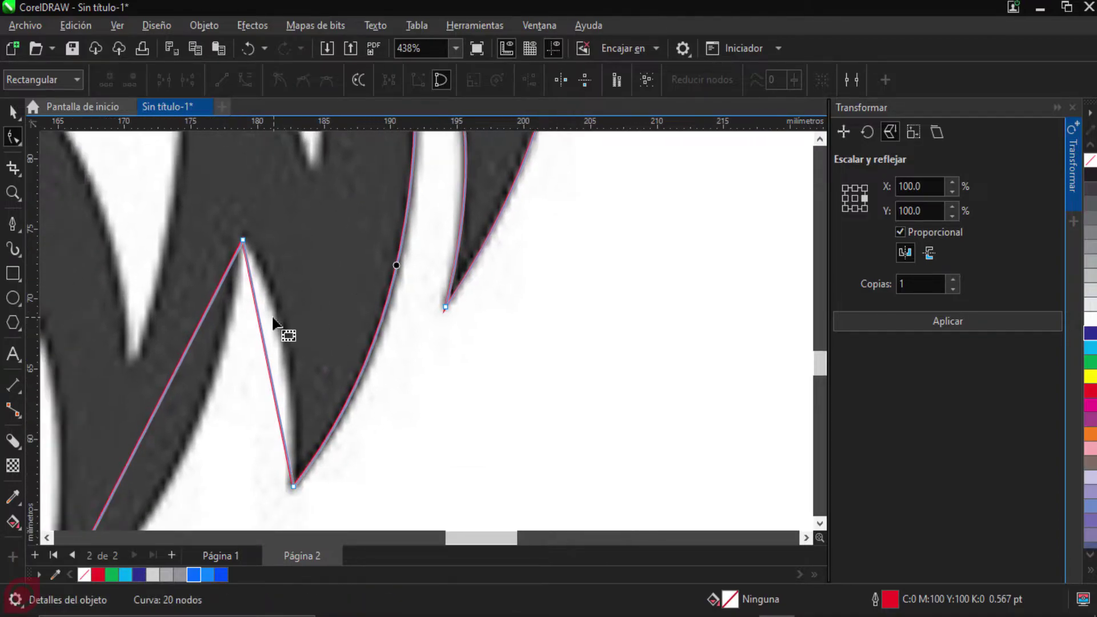
scroll(289, 333, "up", 3)
left_click_drag(301, 341, 342, 320)
scroll(313, 336, "down", 3)
scroll(329, 243, "up", 1)
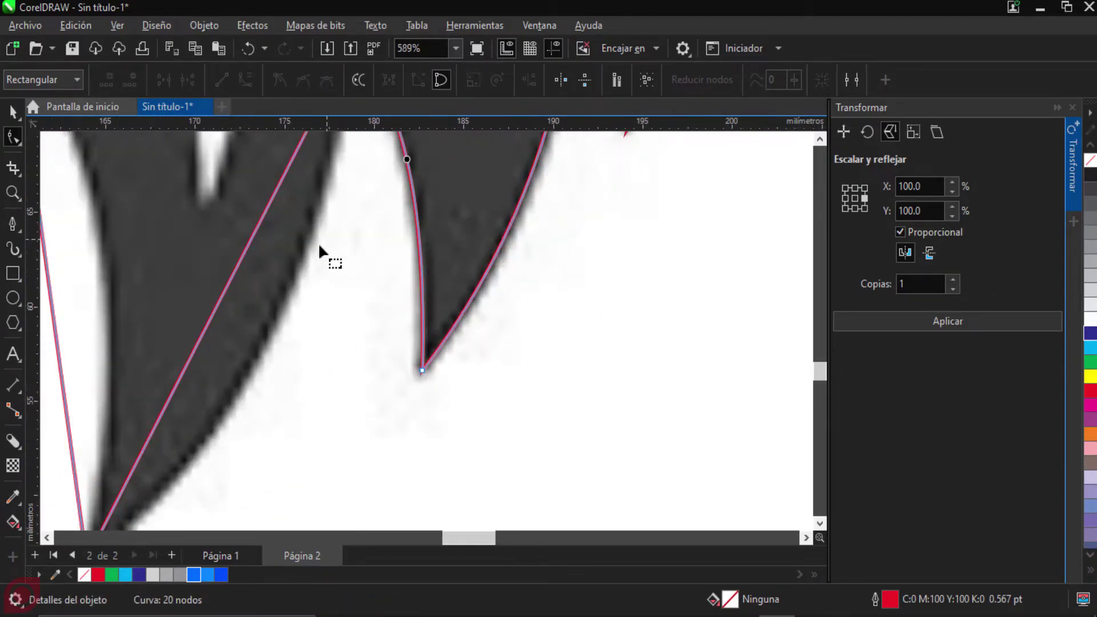
Step: Curve both sides of the large feather at the bottom of the neck to follow its edges down to the tip
scroll(299, 264, "down", 1)
left_click_drag(249, 303, 287, 333)
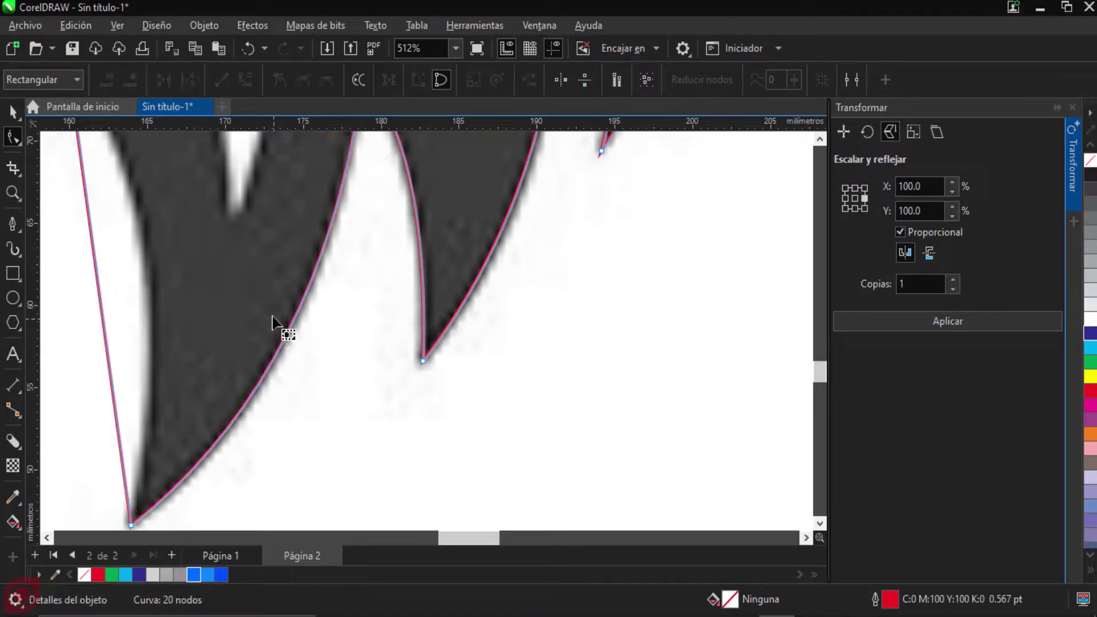
scroll(245, 268, "down", 4)
scroll(245, 273, "up", 3)
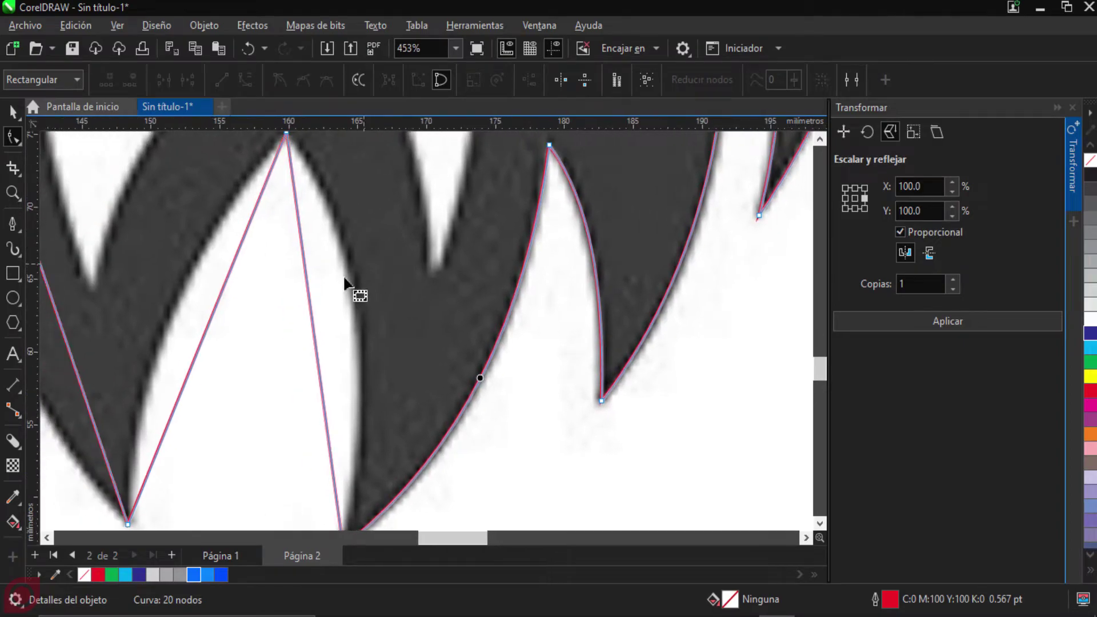
left_click_drag(313, 328, 413, 306)
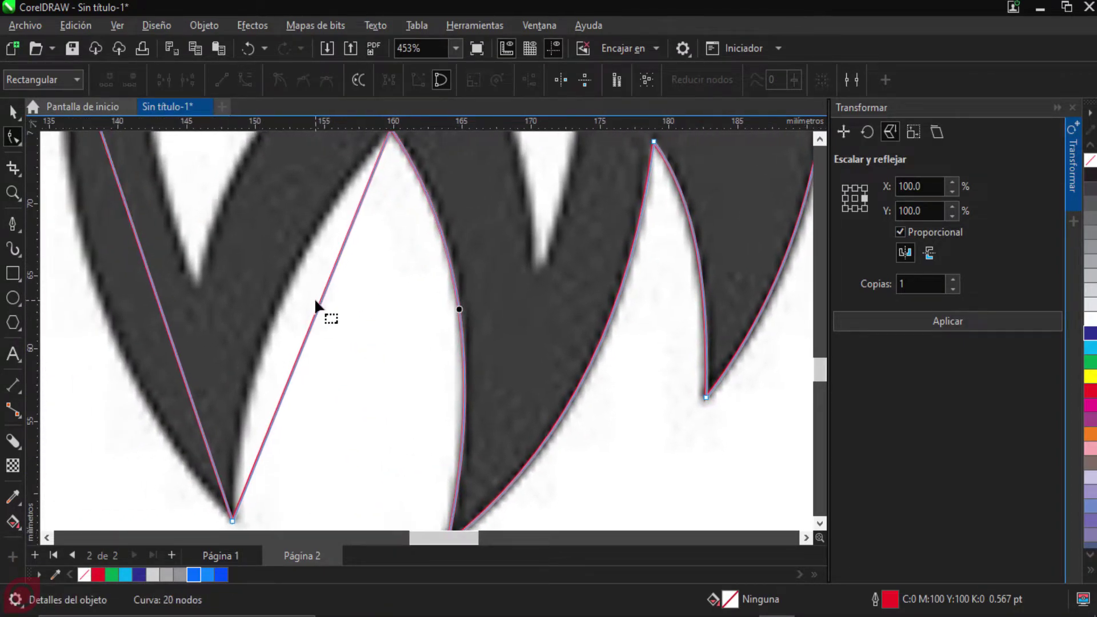
Step: Bend both side segments of the second-to-last bottom feather, toward the front of the neck, to match the image's edges
left_click_drag(322, 305, 274, 303)
scroll(225, 227, "down", 3)
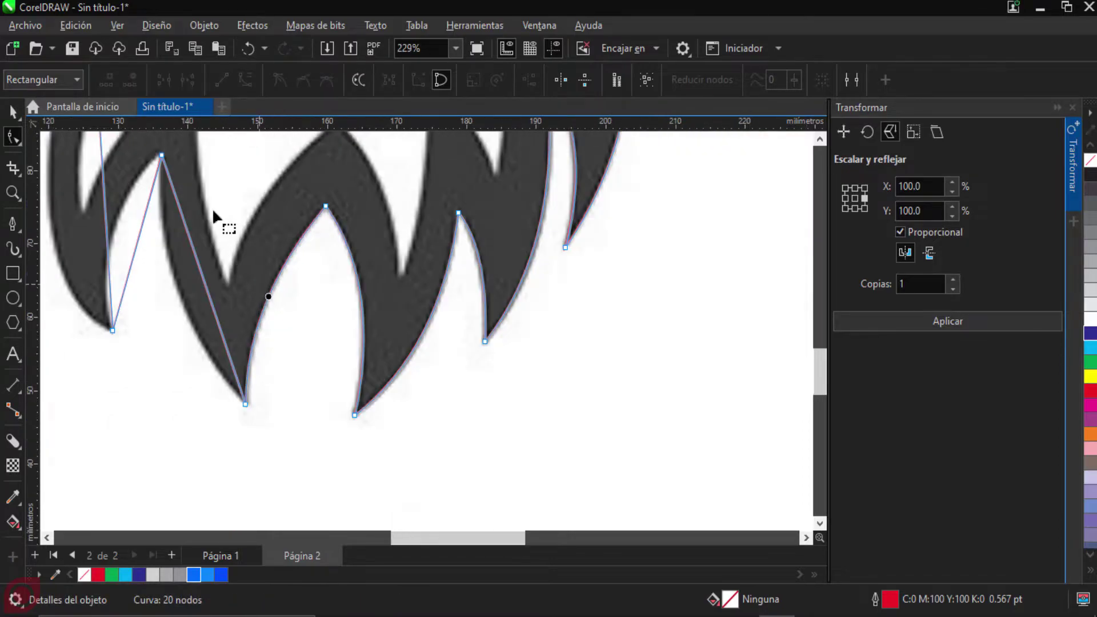
scroll(361, 235, "up", 2)
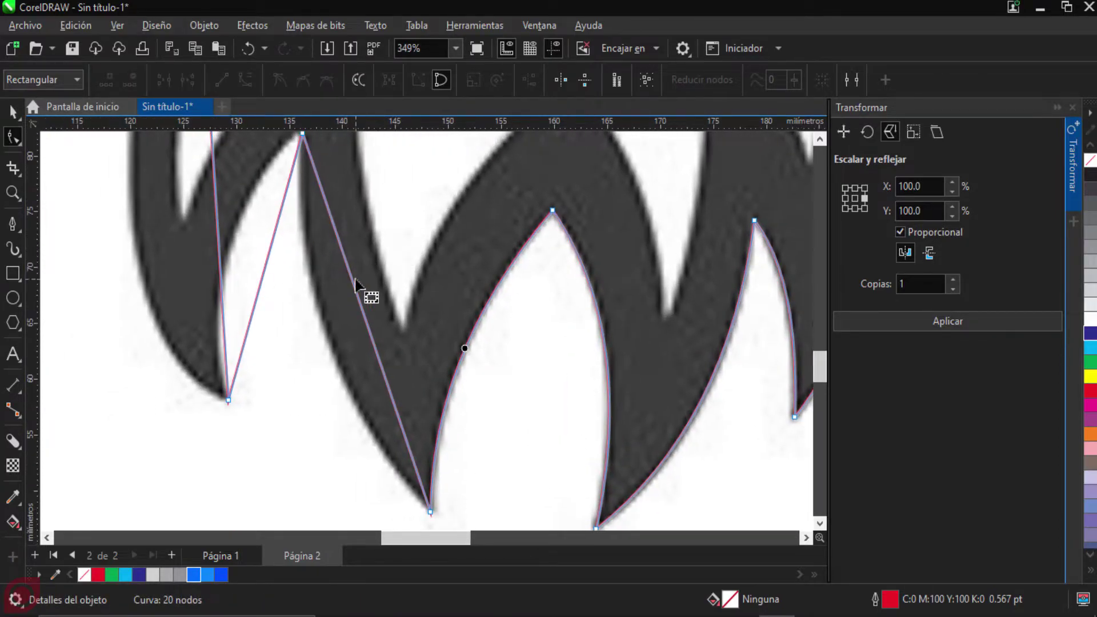
left_click_drag(354, 285, 324, 327)
scroll(297, 274, "up", 4)
scroll(297, 274, "left", 3)
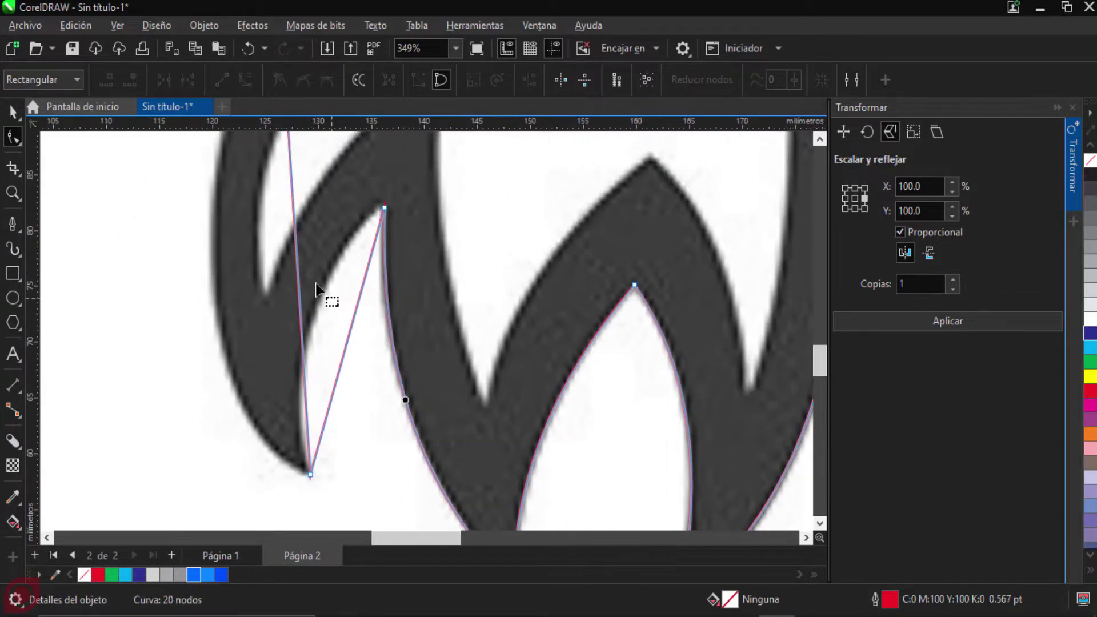
Step: Curve the inner segment of the frontmost neck feather and bend the long segment along the neck's front edge to fit the image
left_click_drag(367, 400, 330, 400)
scroll(343, 354, "down", 2)
left_click_drag(362, 299, 427, 274)
scroll(471, 243, "up", 1)
scroll(481, 285, "up", 1)
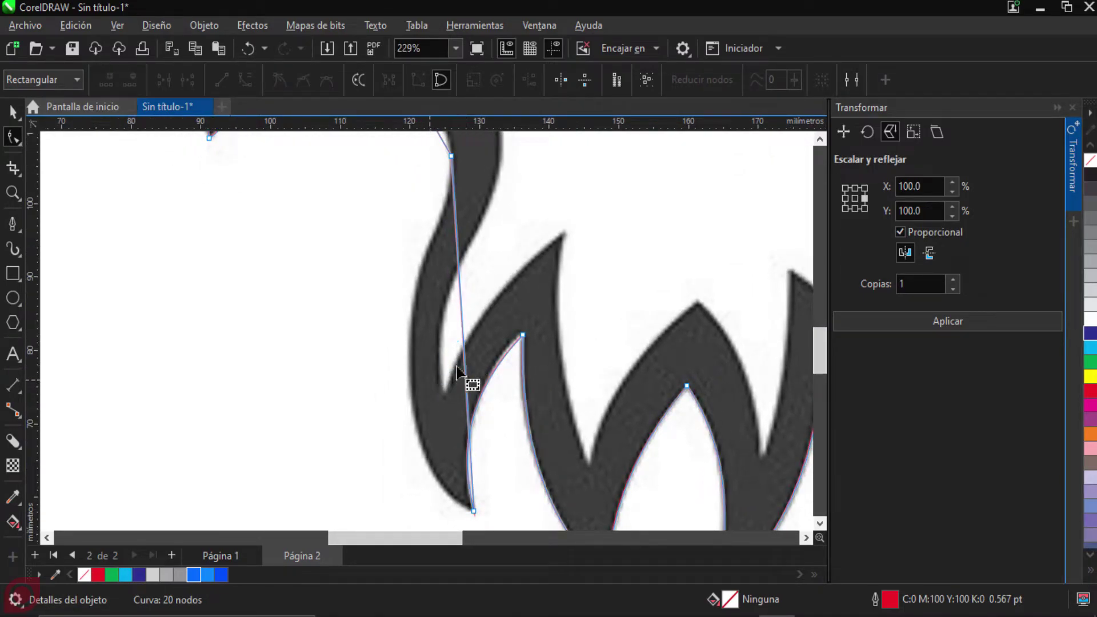
left_click_drag(463, 365, 416, 403)
scroll(421, 377, "down", 3)
scroll(444, 236, "up", 3)
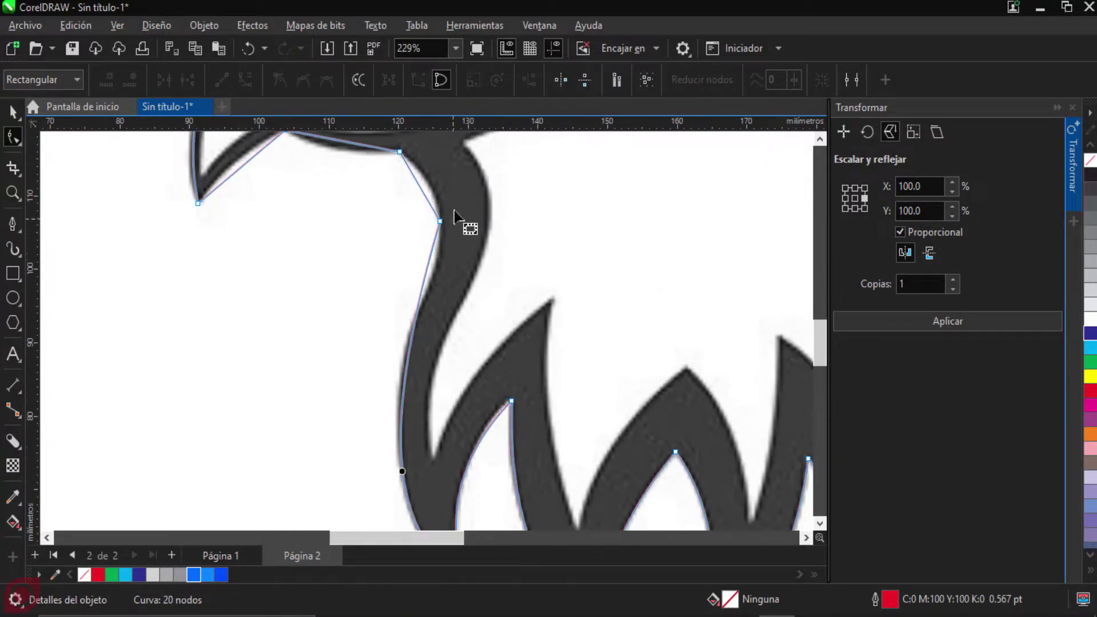
Step: Bend the two segments along the underside of the beak, from the throat to the beak tip, to match the image's lower edge
scroll(422, 288, "up", 5)
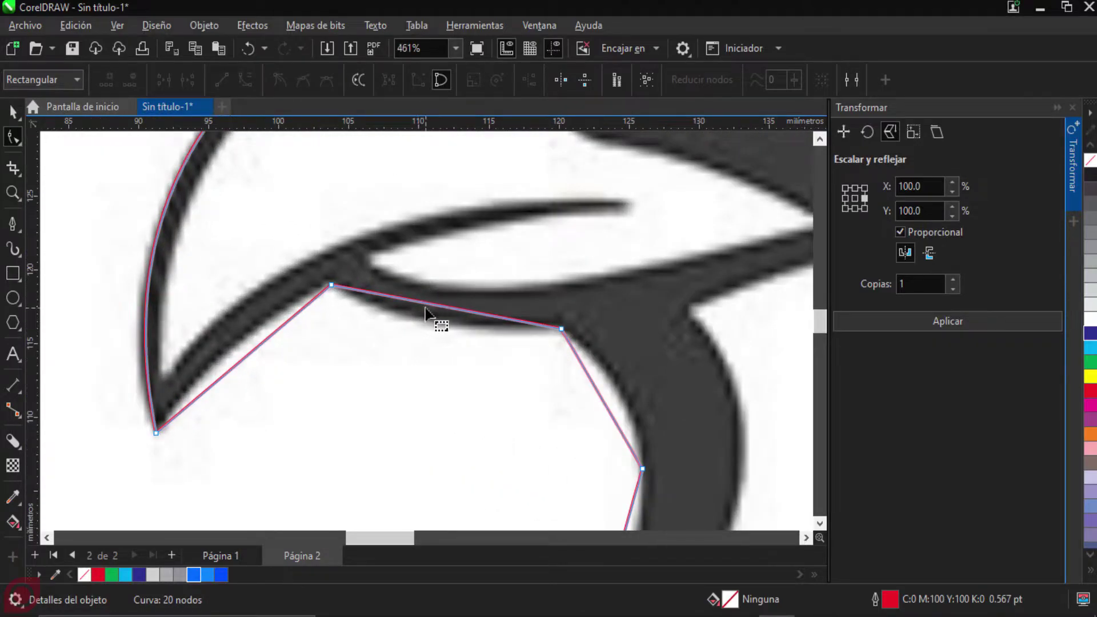
left_click_drag(433, 311, 433, 321)
left_click_drag(257, 351, 244, 338)
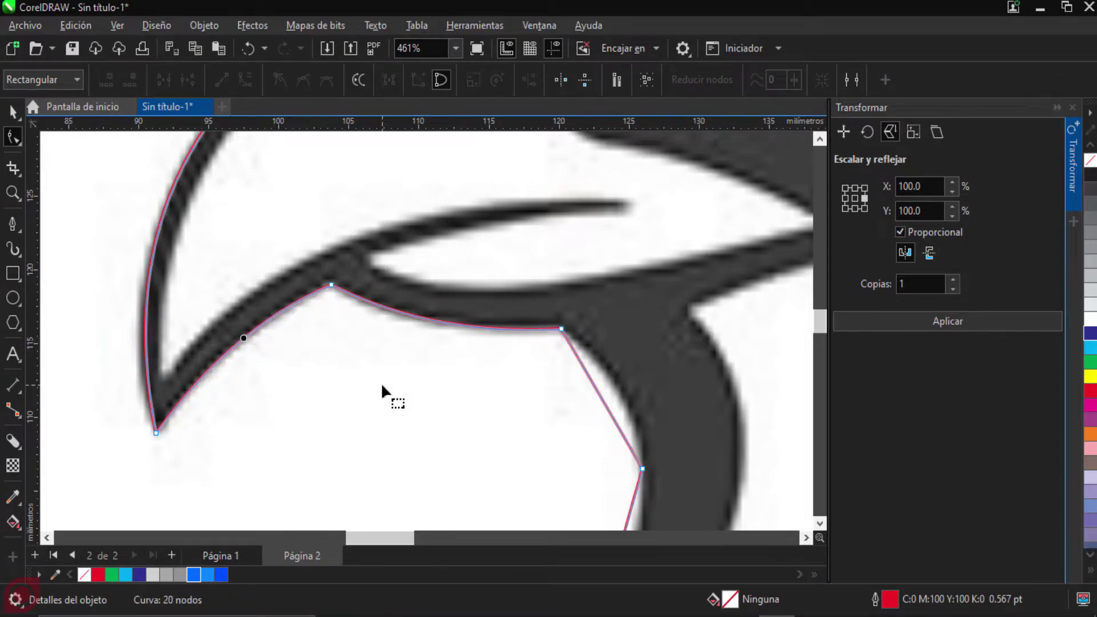
scroll(381, 382, "down", 3)
Step: Adjust the curve handles at the beak tip and forehead nodes so the upper beak segment follows the outer edge
left_click_drag(350, 411, 216, 483)
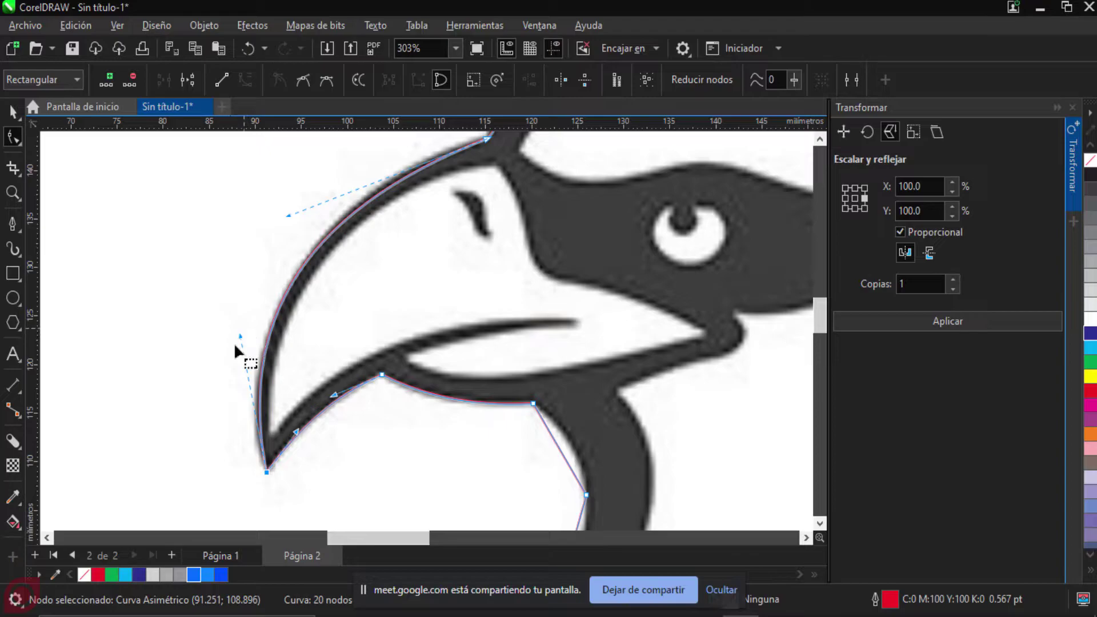
left_click_drag(238, 334, 226, 381)
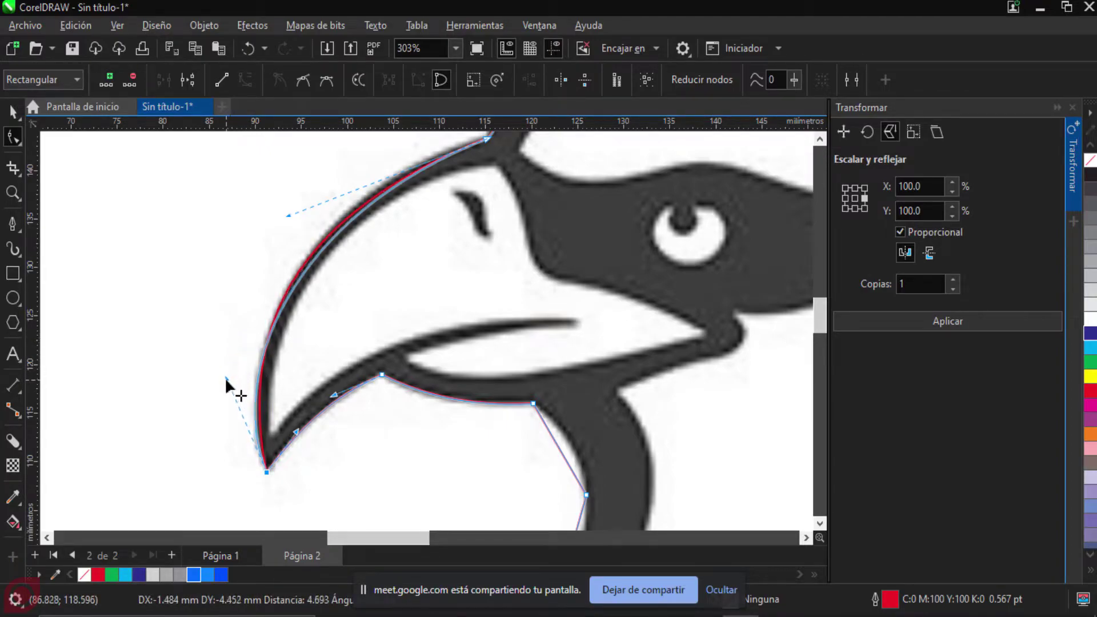
left_click_drag(362, 298, 297, 399)
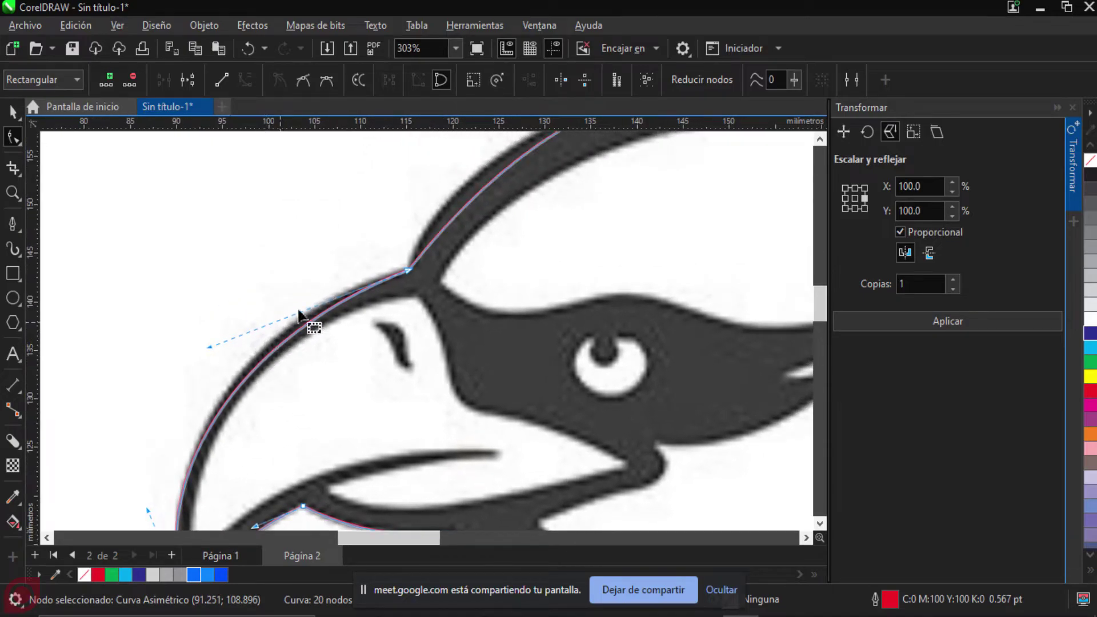
left_click(408, 272)
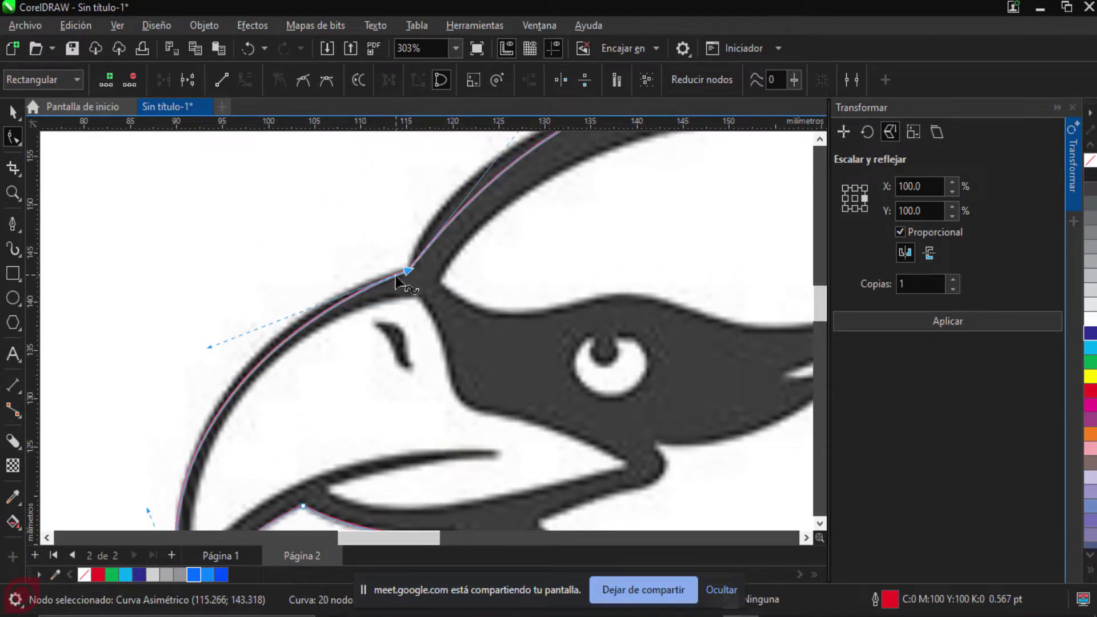
left_click_drag(212, 345, 211, 318)
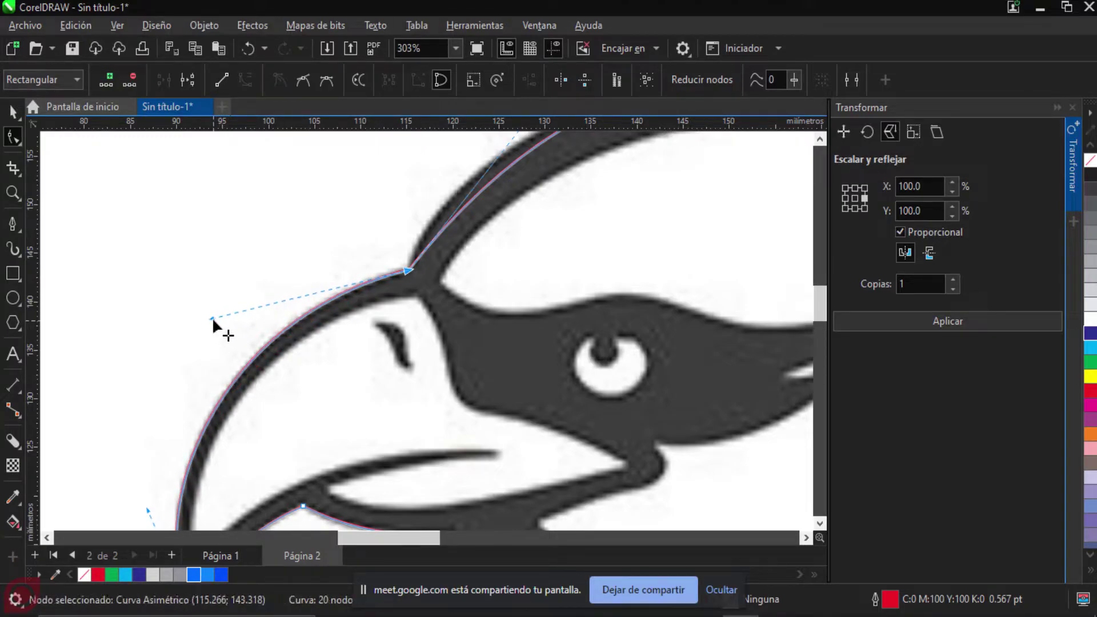
Step: Reshape the crown segment with the curve handles of its forehead and rear feather-tip nodes so it follows the head's outer edge
scroll(525, 312, "down", 3)
scroll(337, 365, "up", 2)
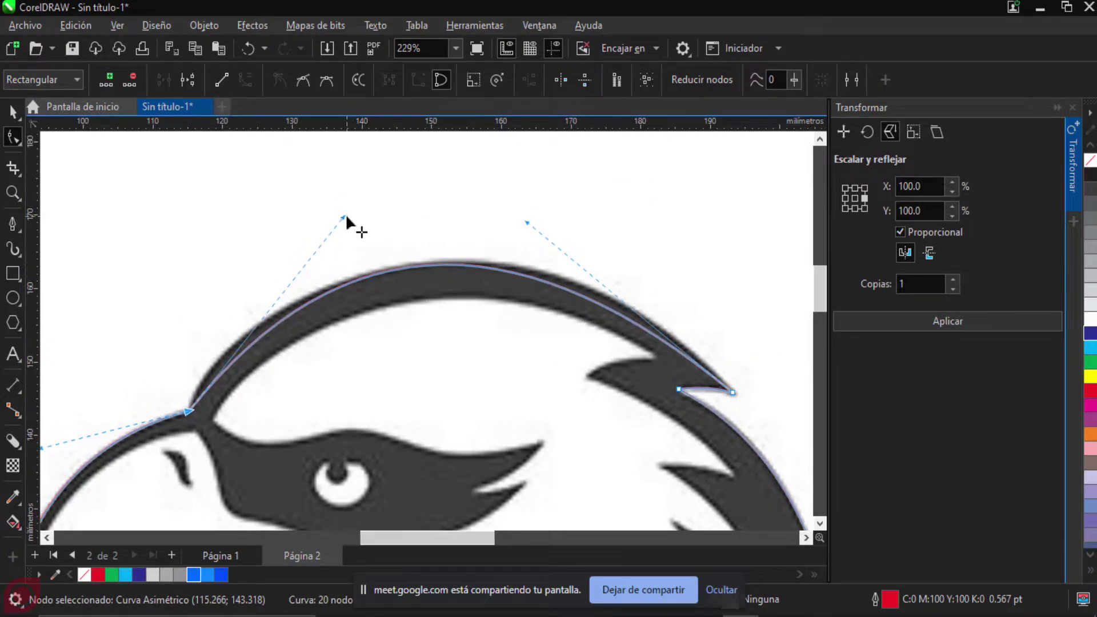
left_click_drag(343, 217, 246, 245)
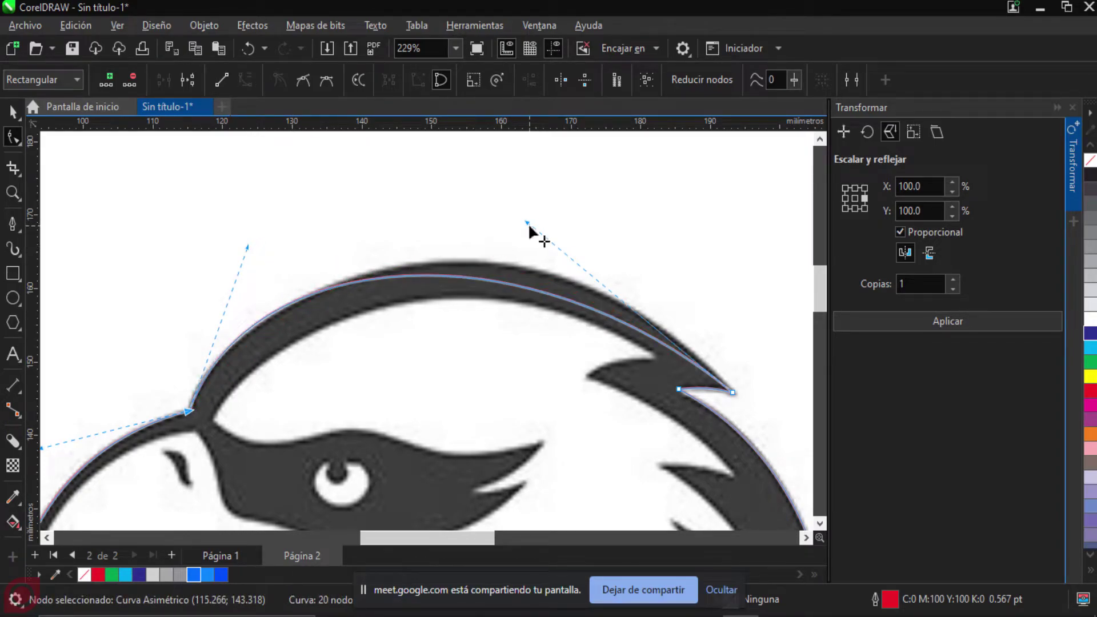
left_click_drag(526, 222, 573, 189)
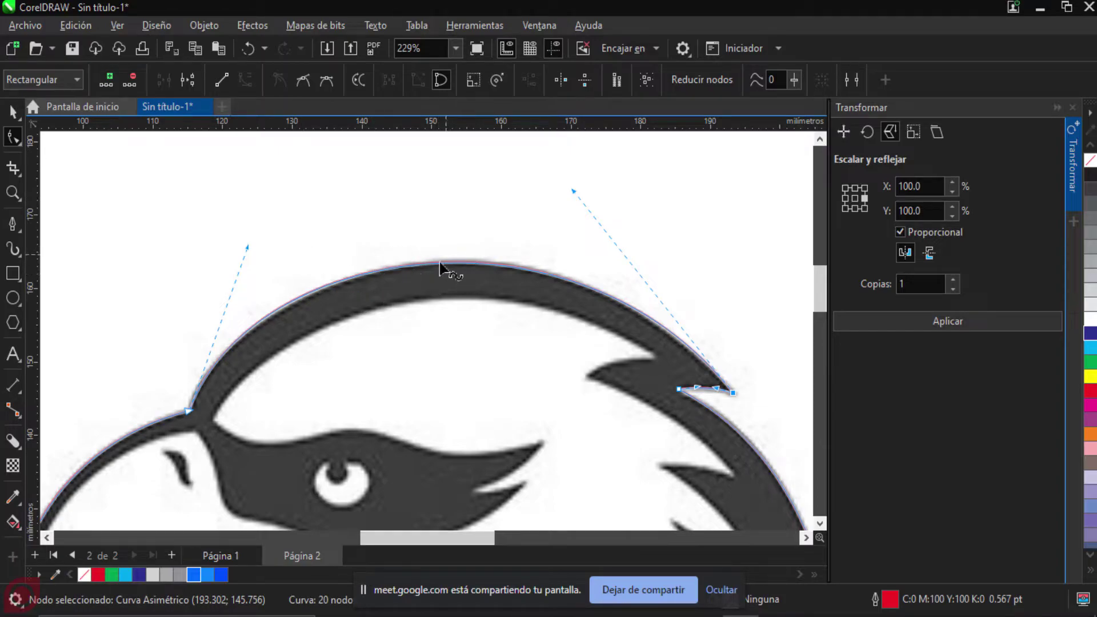
mouse_move(247, 246)
left_mouse_down()
mouse_move(264, 242)
mouse_move(244, 255)
mouse_move(256, 249)
left_mouse_up()
scroll(682, 321, "up", 2)
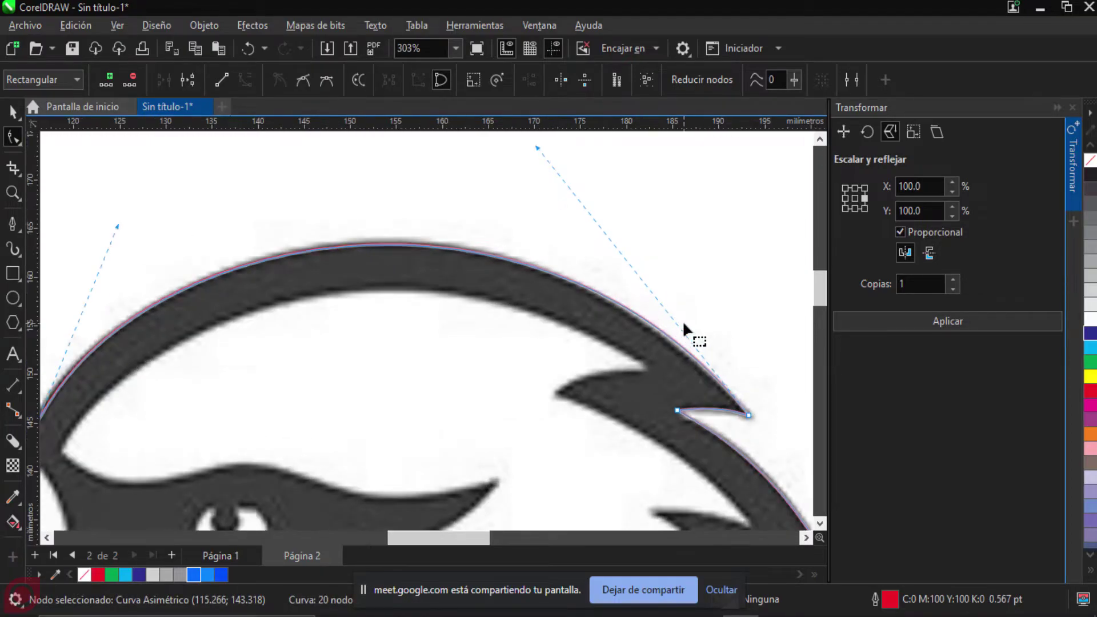
left_click_drag(637, 203, 628, 263)
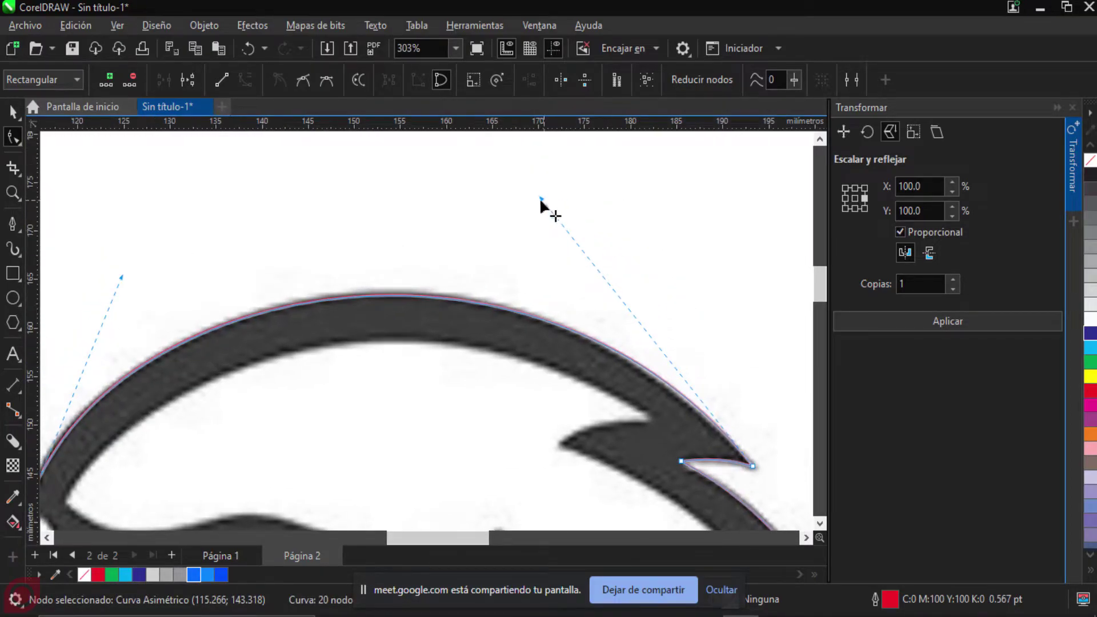
left_click_drag(541, 198, 521, 189)
scroll(518, 205, "down", 2)
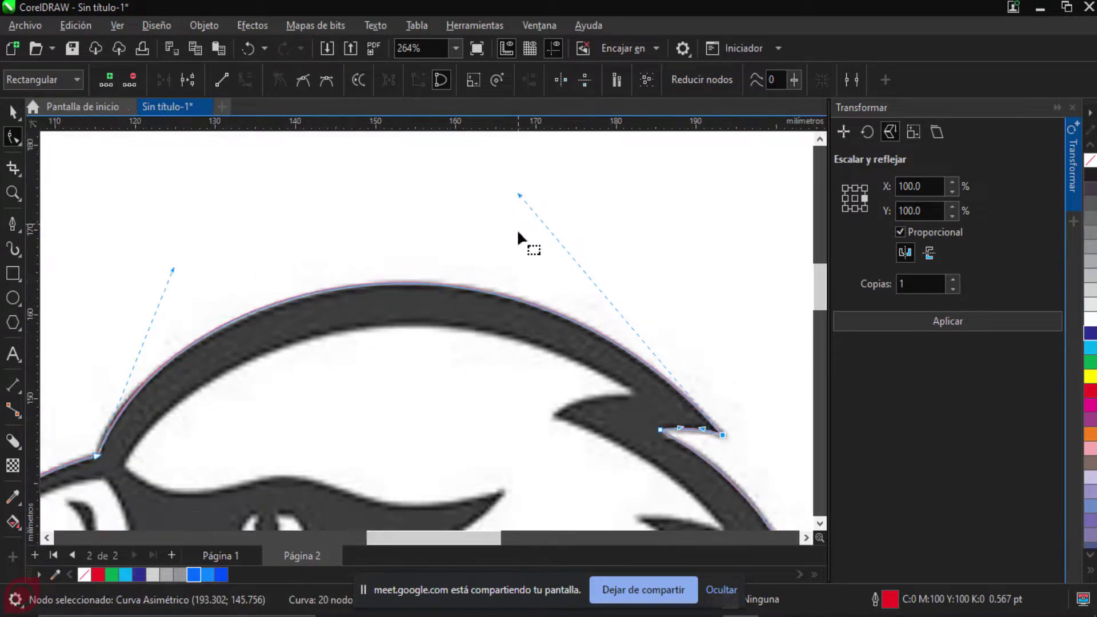
Step: Delete the extra node on the neck's front edge just below the throat
scroll(519, 288, "down", 4)
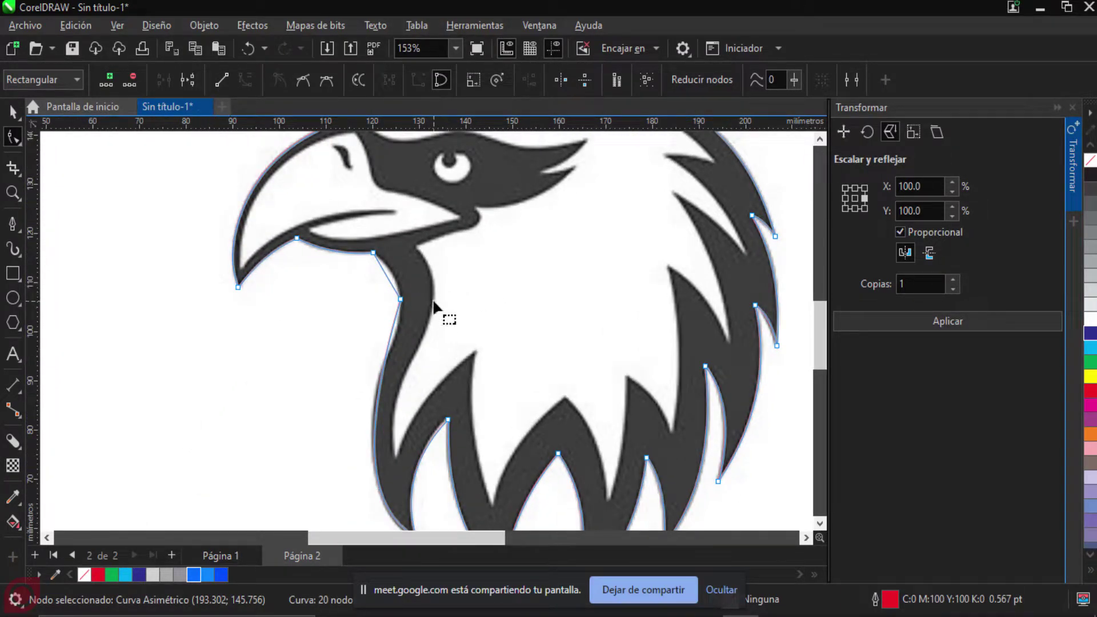
scroll(406, 317, "up", 2)
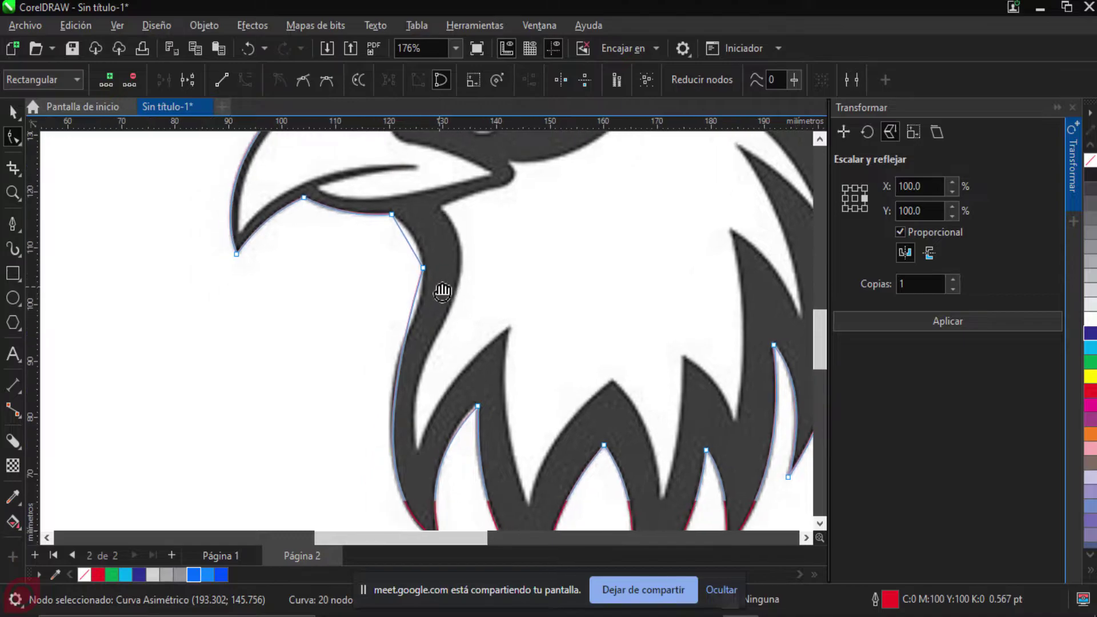
left_click_drag(452, 282, 403, 251)
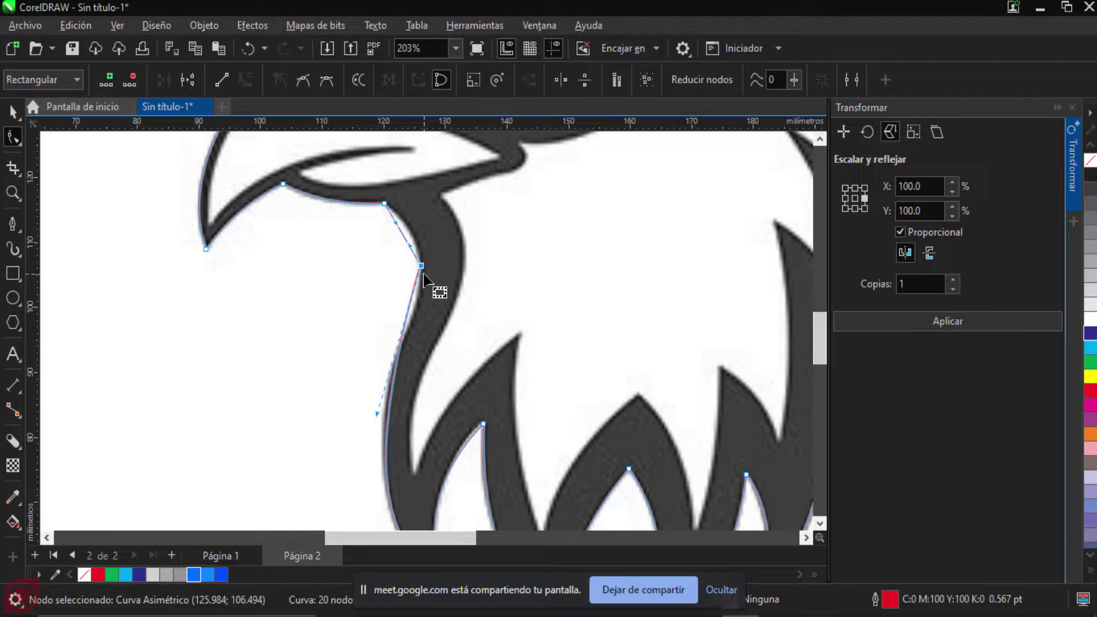
key("Delete")
Step: Adjust the curve handles of the throat node and the front feather-tip node to fit the long neck segment to the image
scroll(453, 386, "down", 2)
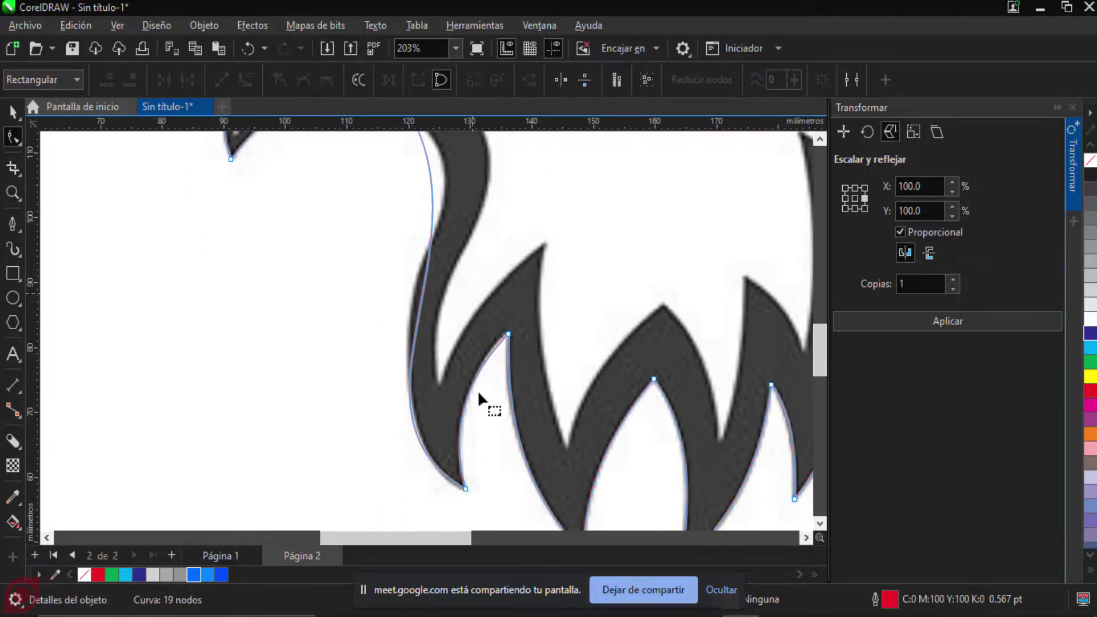
left_click(465, 489)
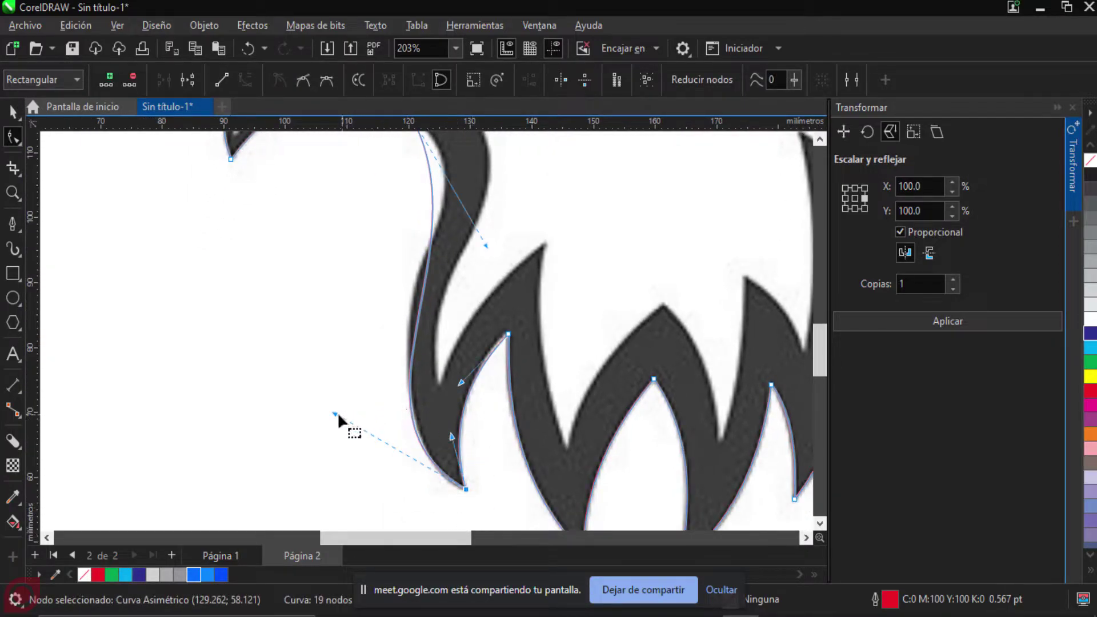
left_click_drag(334, 415, 336, 403)
left_click_drag(330, 361, 336, 414)
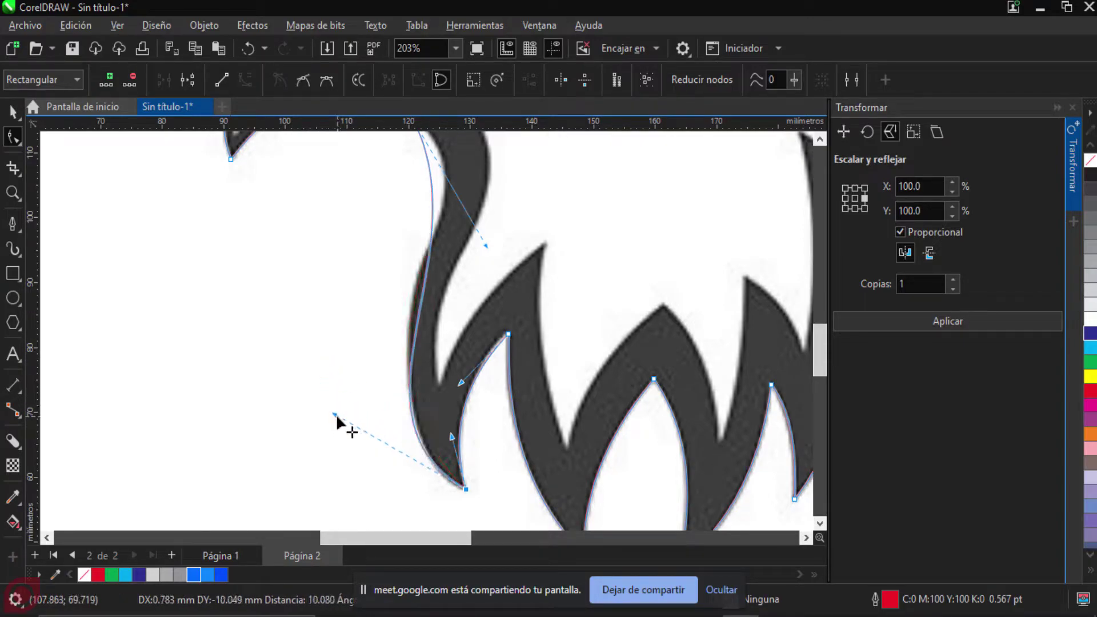
scroll(480, 262, "up", 2)
left_click_drag(484, 316, 513, 272)
scroll(519, 298, "down", 2)
scroll(519, 298, "left", 1)
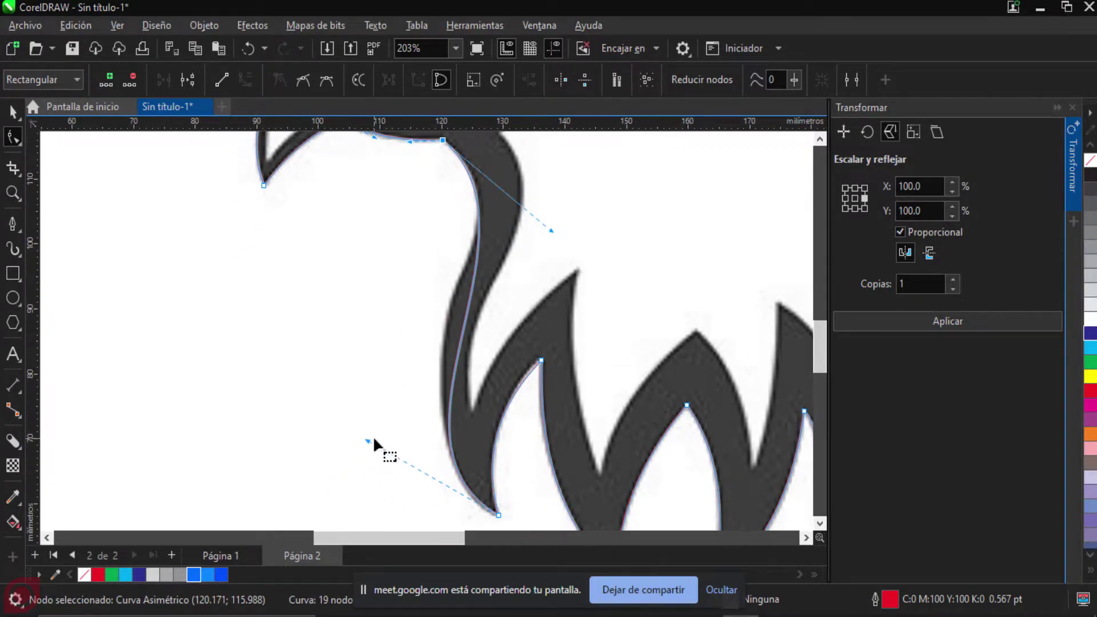
left_click_drag(368, 437, 482, 471)
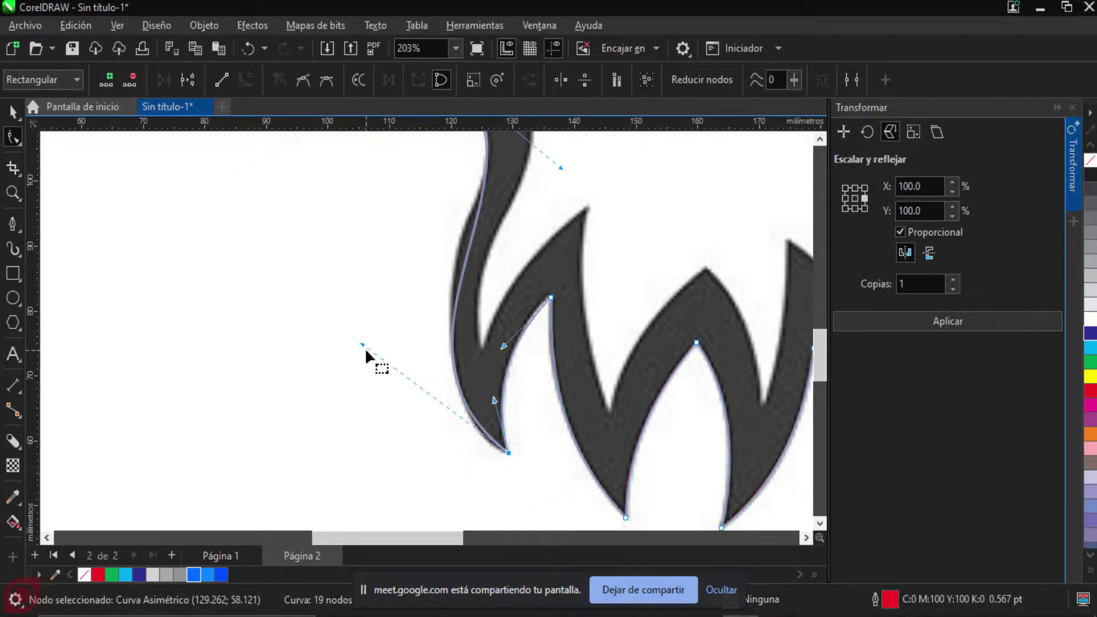
left_click_drag(361, 342, 365, 369)
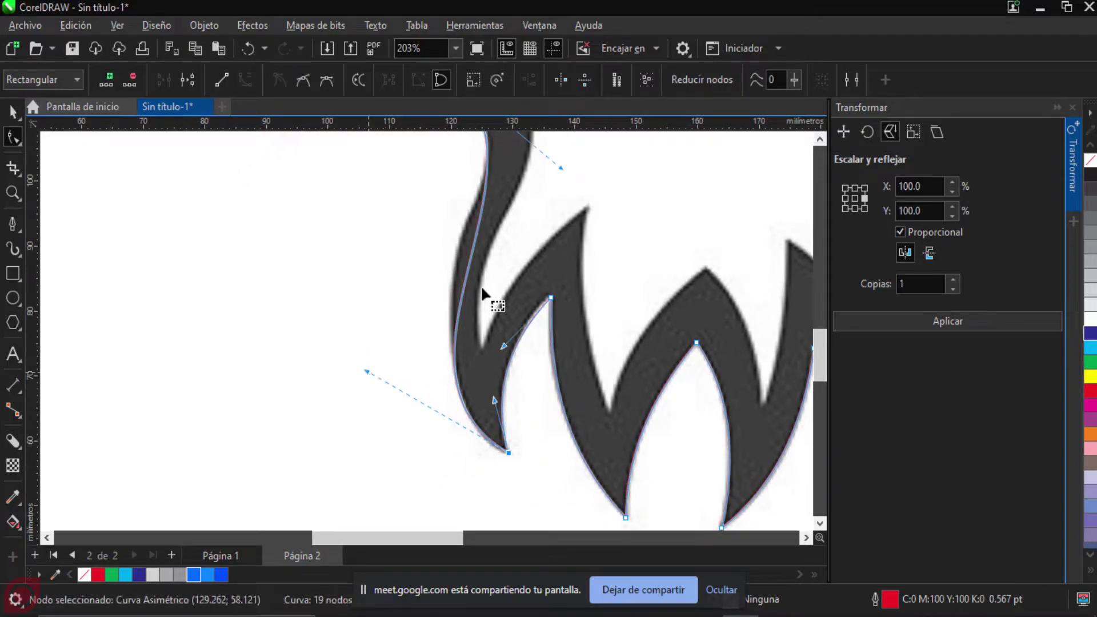
Step: Add a node about midway down the neck's front segment and move it out onto the image's outer edge
scroll(484, 305, "up", 3)
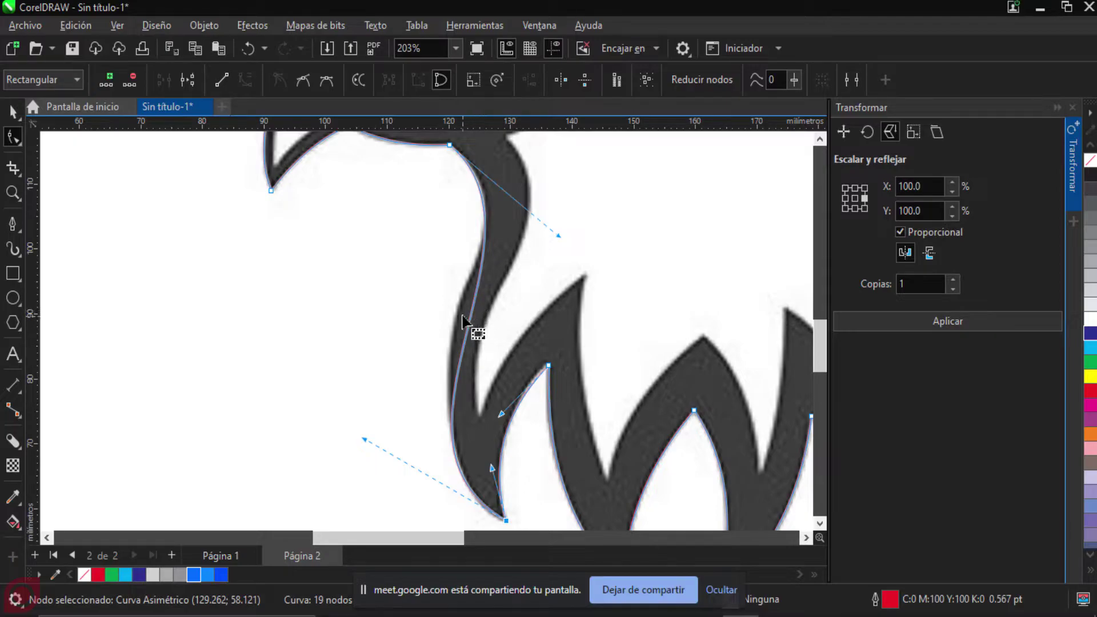
scroll(462, 325, "up", 1)
scroll(461, 326, "down", 1)
scroll(461, 326, "up", 2)
scroll(462, 327, "down", 1)
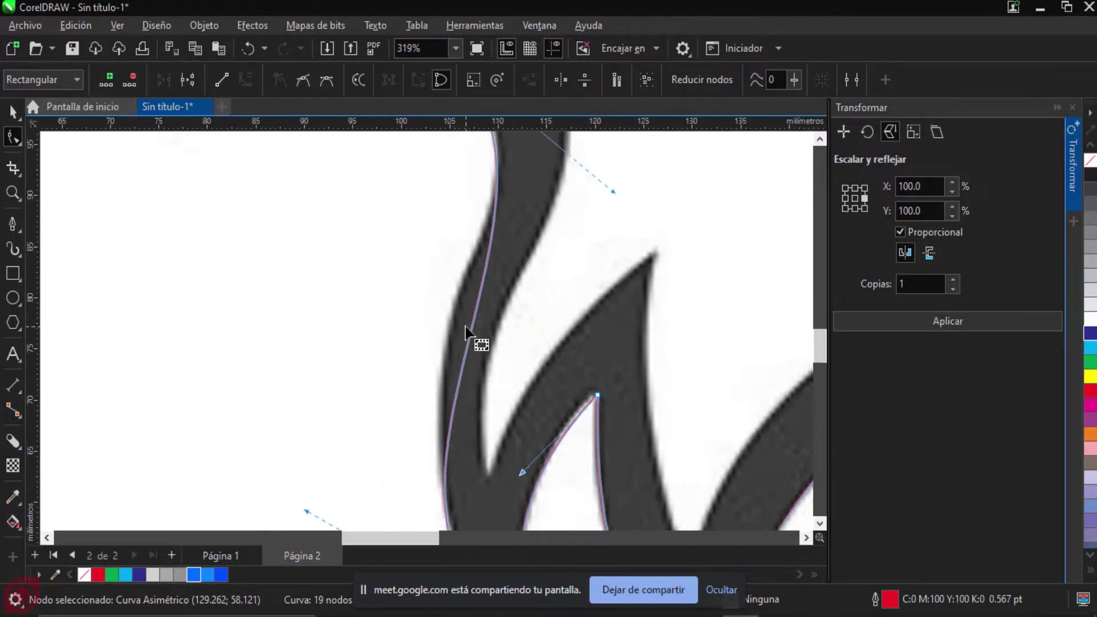
scroll(465, 327, "down", 1)
scroll(465, 327, "up", 1)
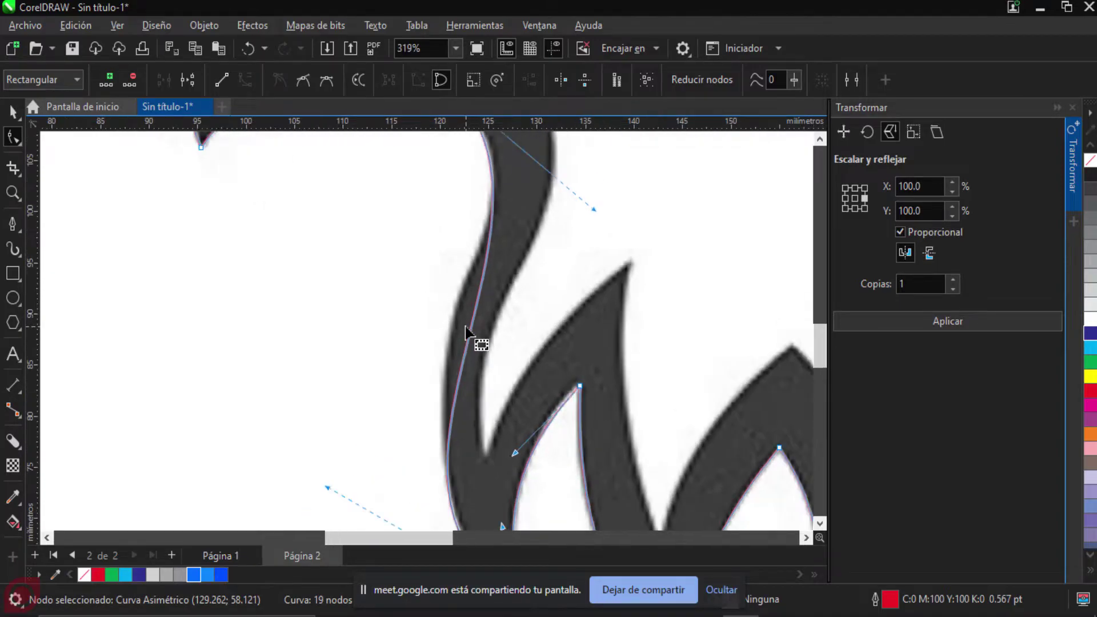
scroll(465, 327, "down", 1)
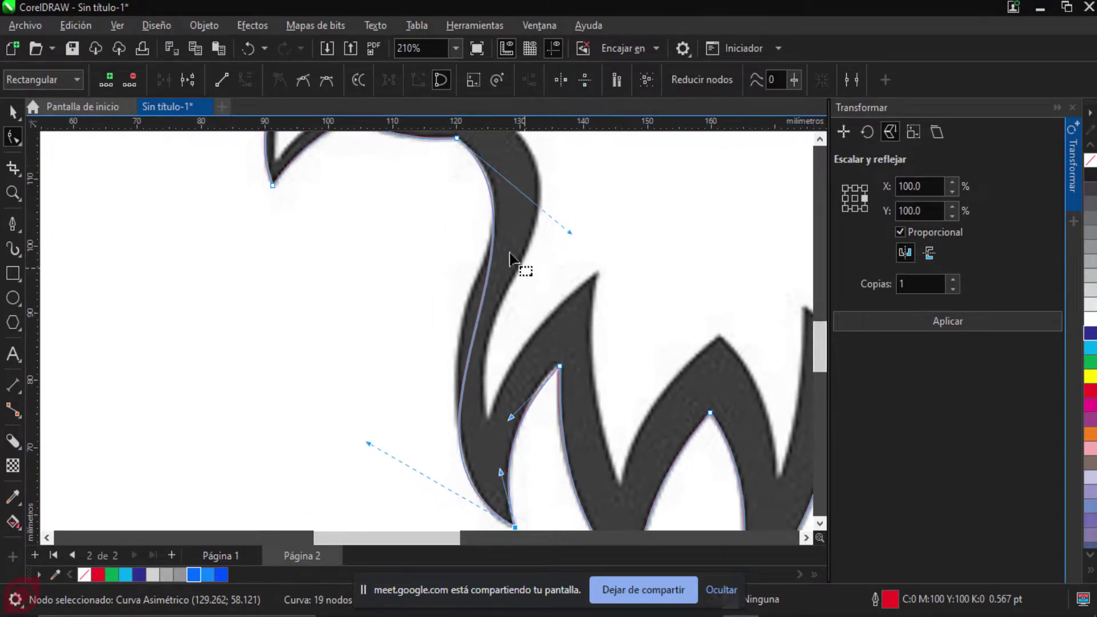
scroll(457, 356, "up", 2)
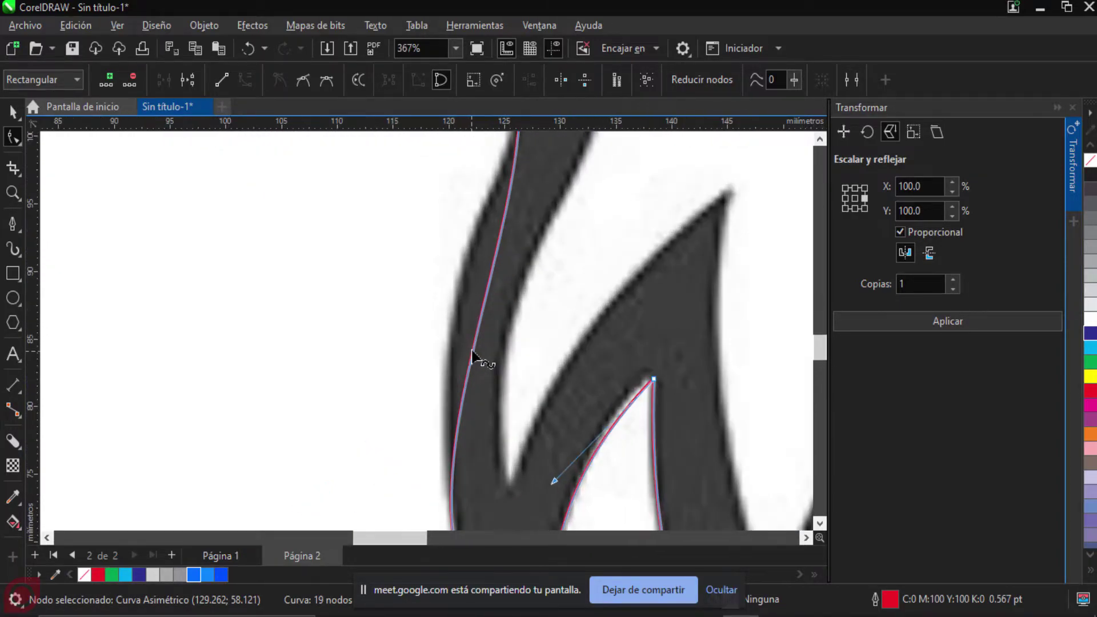
double_click(483, 309)
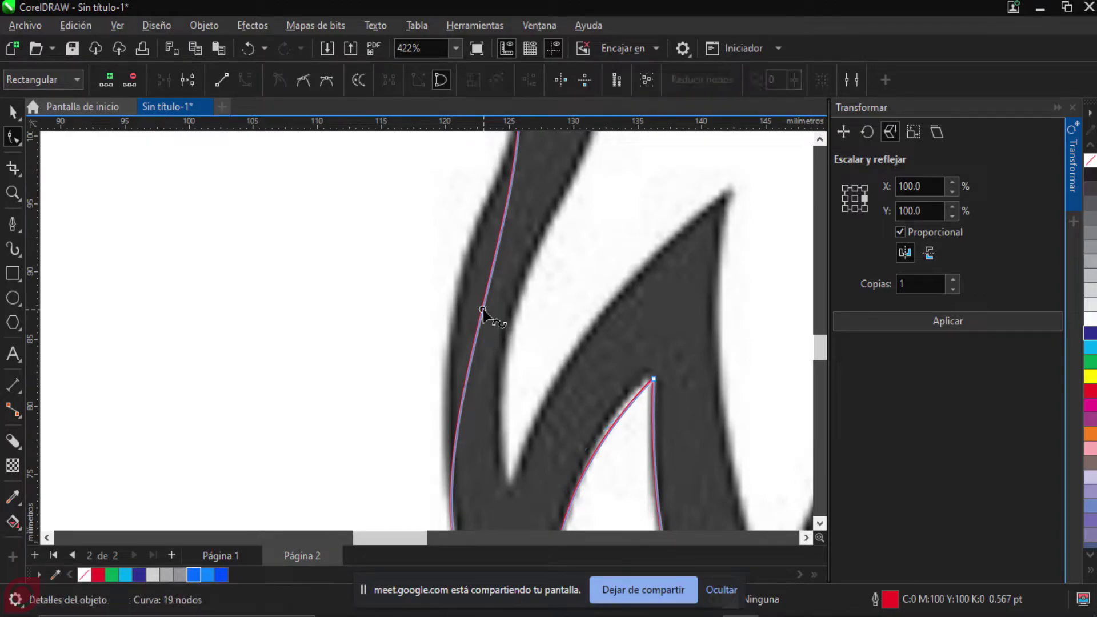
left_click_drag(483, 309, 458, 300)
Step: Adjust the curve handles of the throat and front feather-tip nodes so both neck segments follow the outer edge
scroll(497, 280, "down", 2)
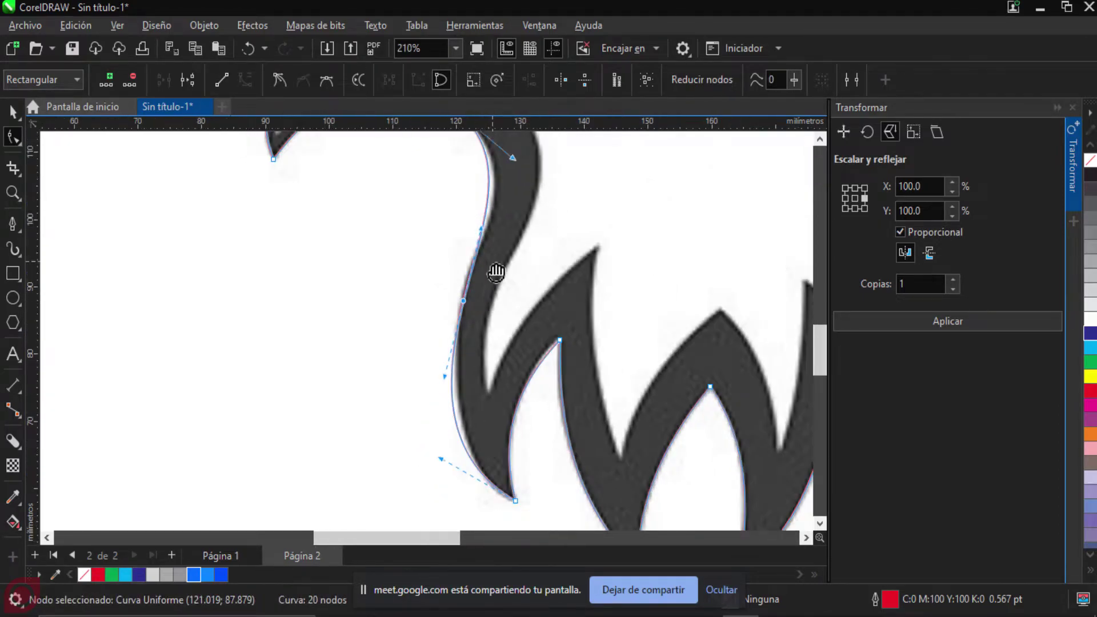
scroll(503, 320, "up", 1)
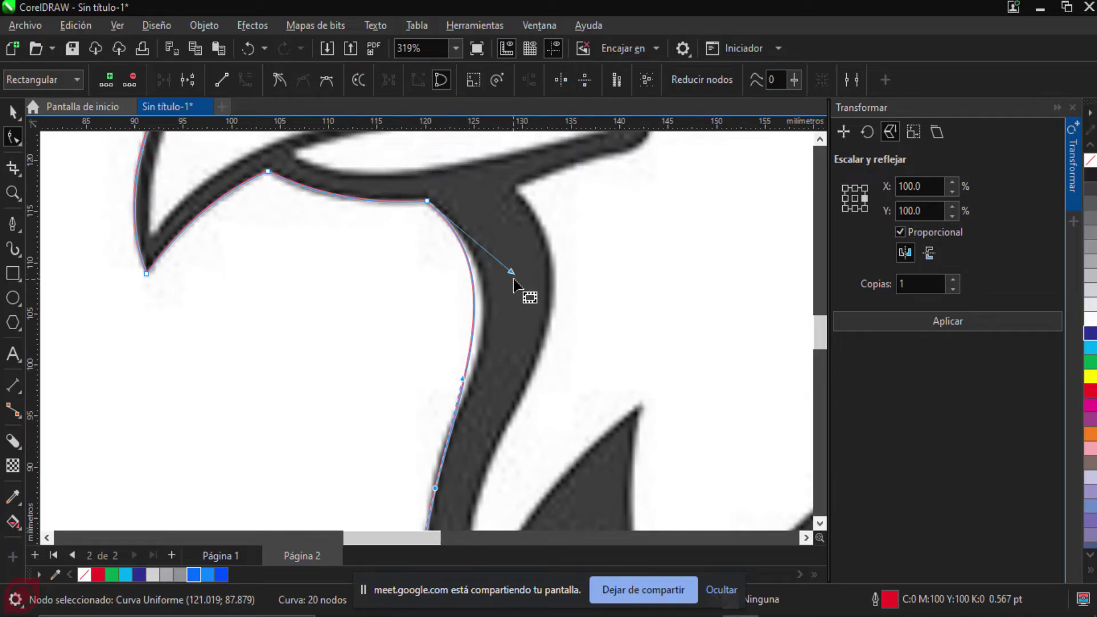
left_click(427, 201)
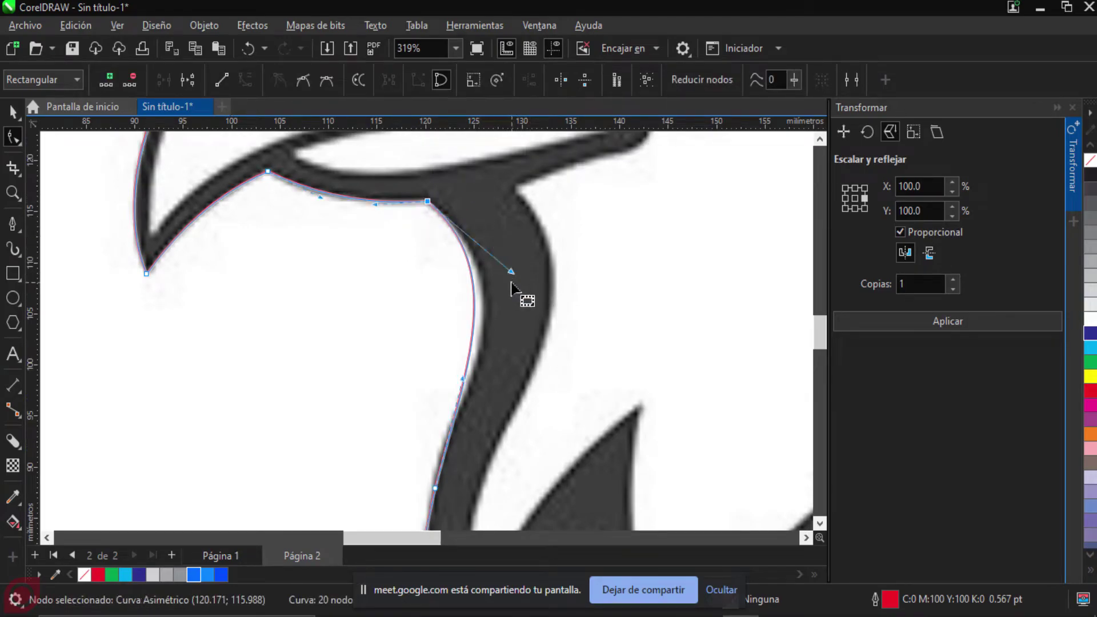
left_click_drag(513, 277, 532, 296)
scroll(558, 362, "down", 5)
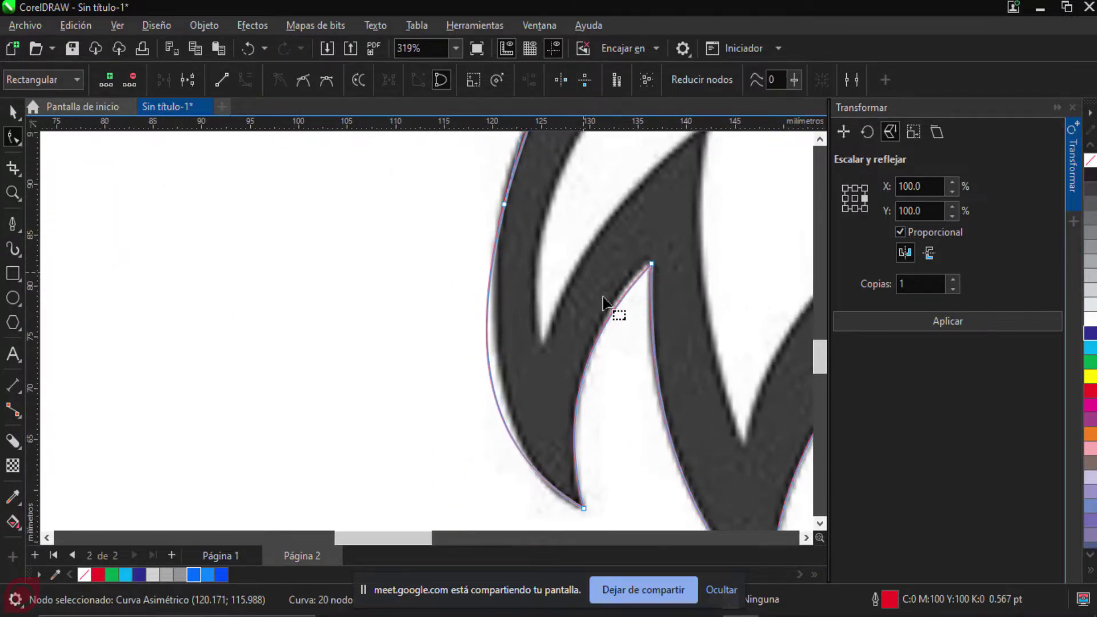
scroll(612, 440, "down", 3)
left_click(587, 446)
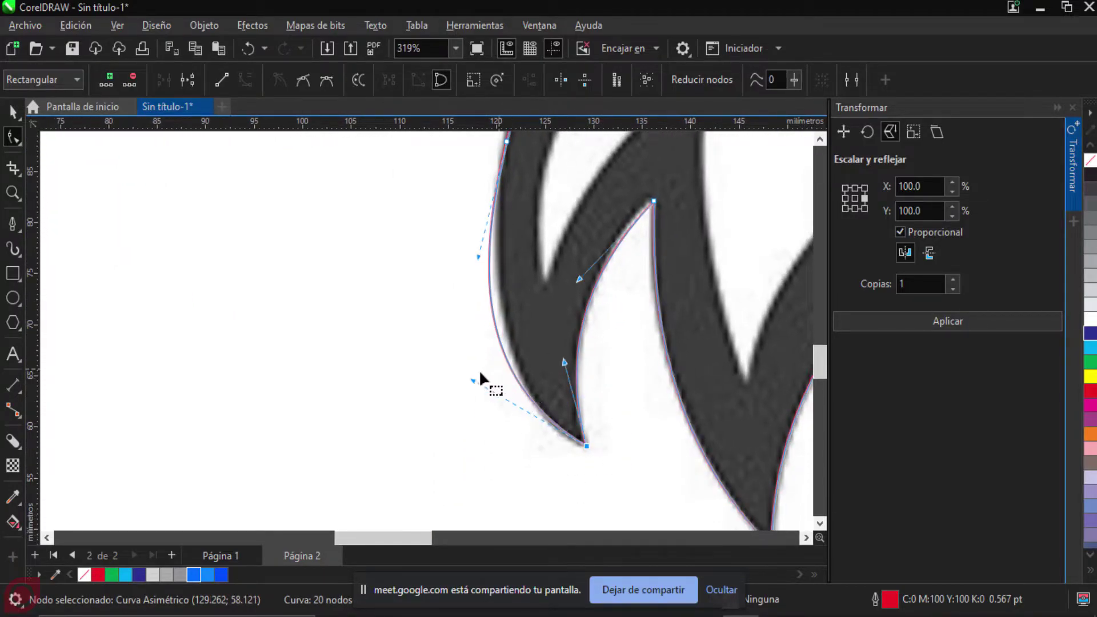
left_click_drag(472, 380, 506, 412)
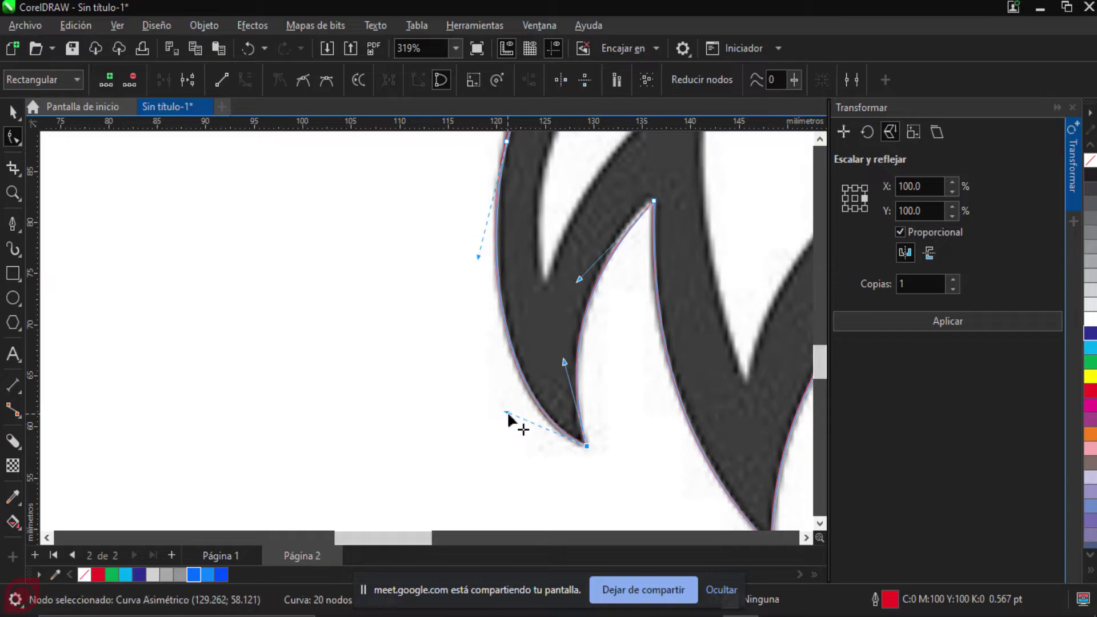
Step: Refine the inner segment of the frontmost neck feather with its curve handles so it follows the feather's edge
scroll(528, 403, "down", 5)
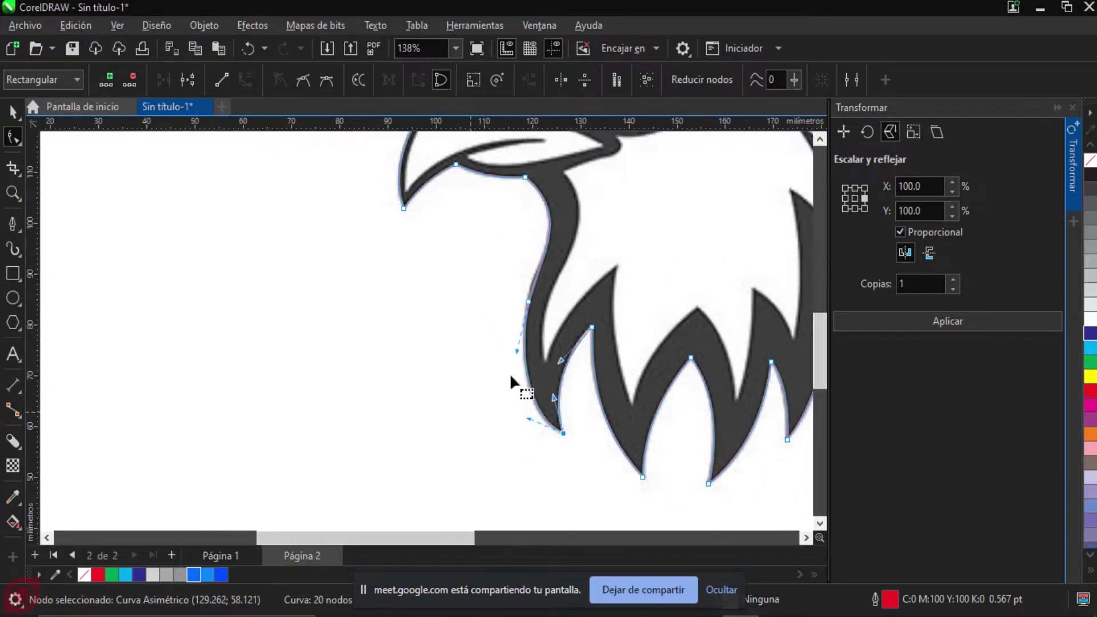
scroll(449, 377, "up", 4)
scroll(420, 337, "down", 2)
scroll(429, 337, "down", 4)
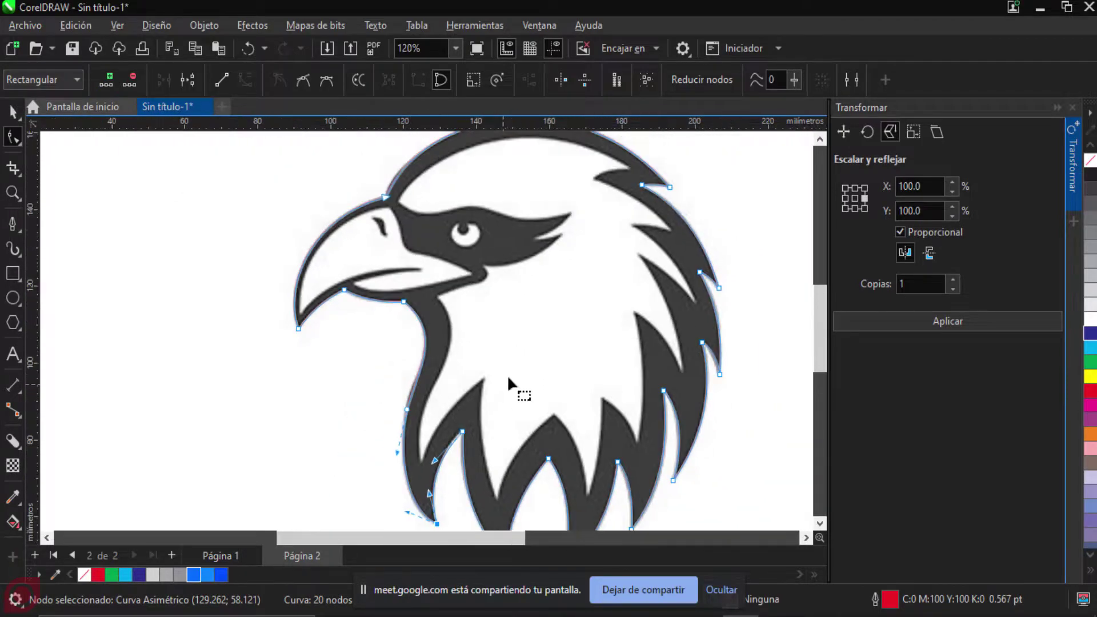
scroll(525, 365, "up", 1)
scroll(559, 423, "up", 2)
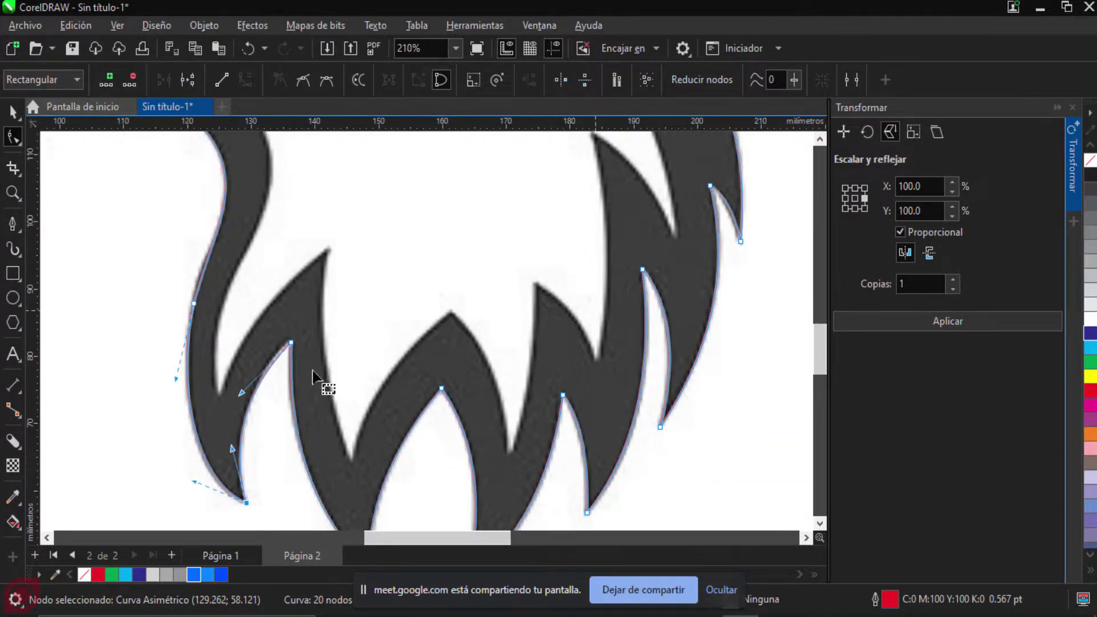
scroll(490, 274, "up", 2)
scroll(421, 330, "up", 1)
scroll(421, 330, "up", 1)
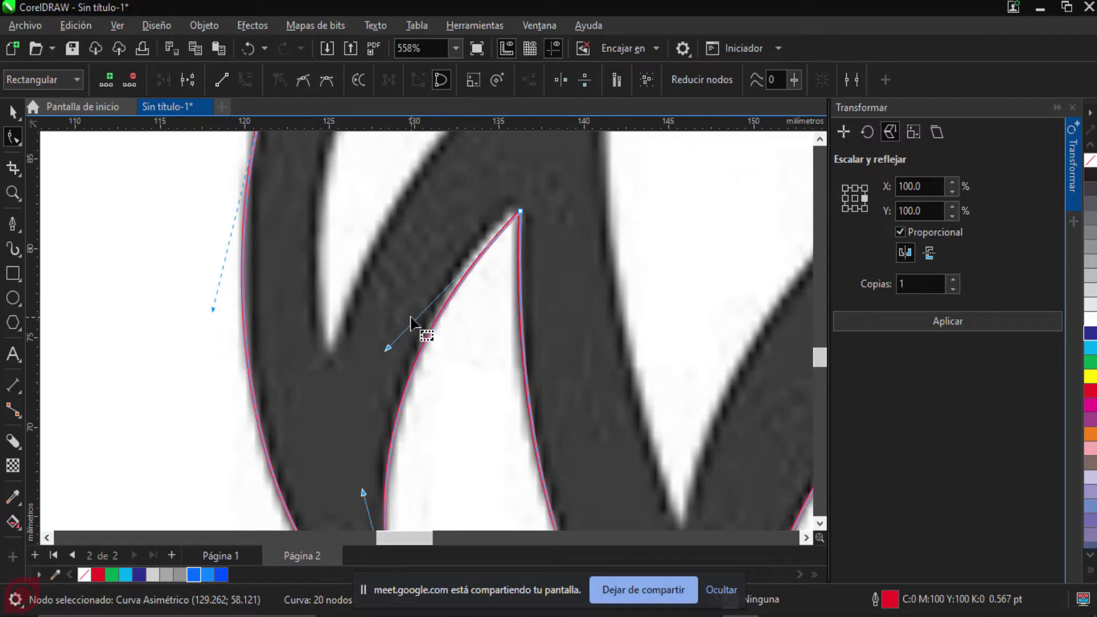
left_click_drag(375, 366, 414, 279)
left_click(519, 211)
scroll(463, 371, "down", 3)
scroll(462, 371, "left", 1)
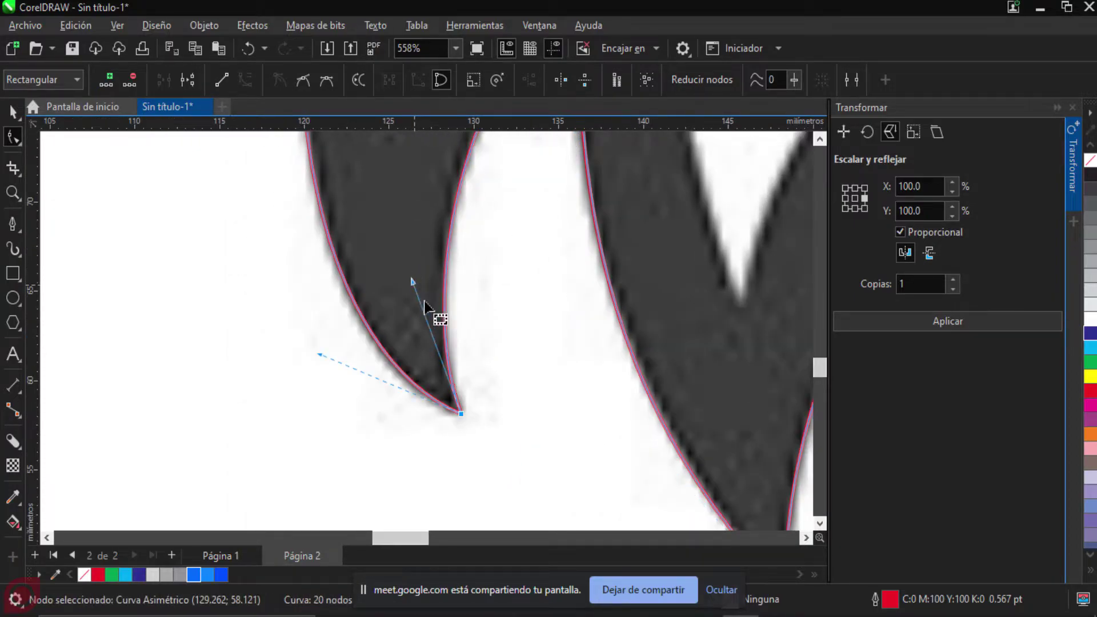
Step: Check the whole traced outer contour against the eagle head image
scroll(455, 325, "down", 5)
scroll(455, 385, "up", 1)
scroll(497, 343, "down", 1)
scroll(495, 378, "up", 1)
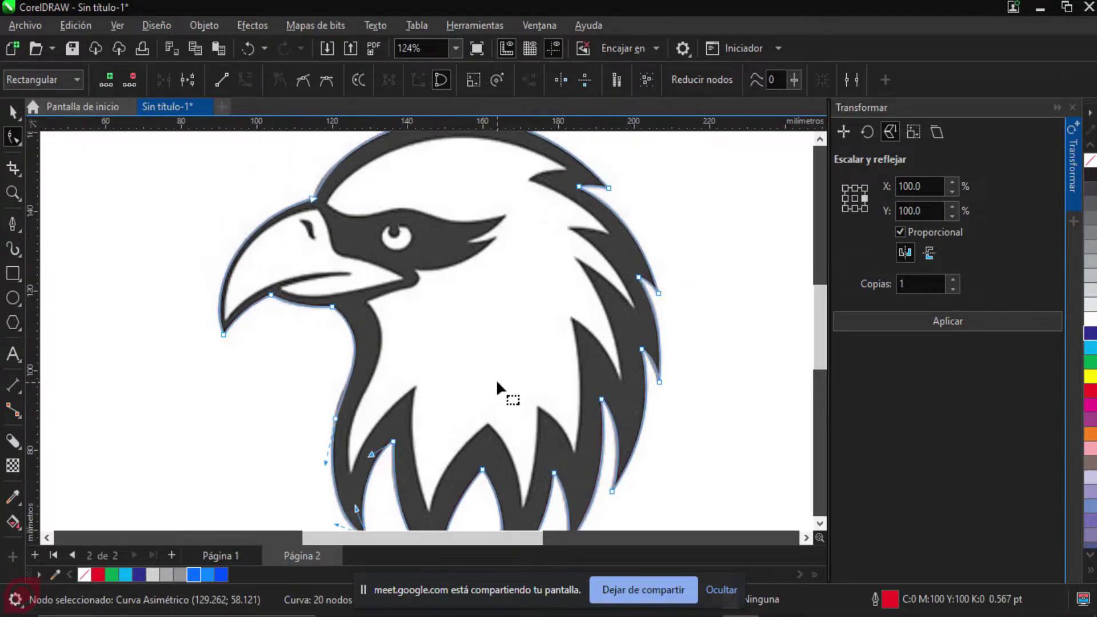
scroll(496, 379, "down", 1)
scroll(499, 387, "up", 1)
scroll(500, 392, "down", 1)
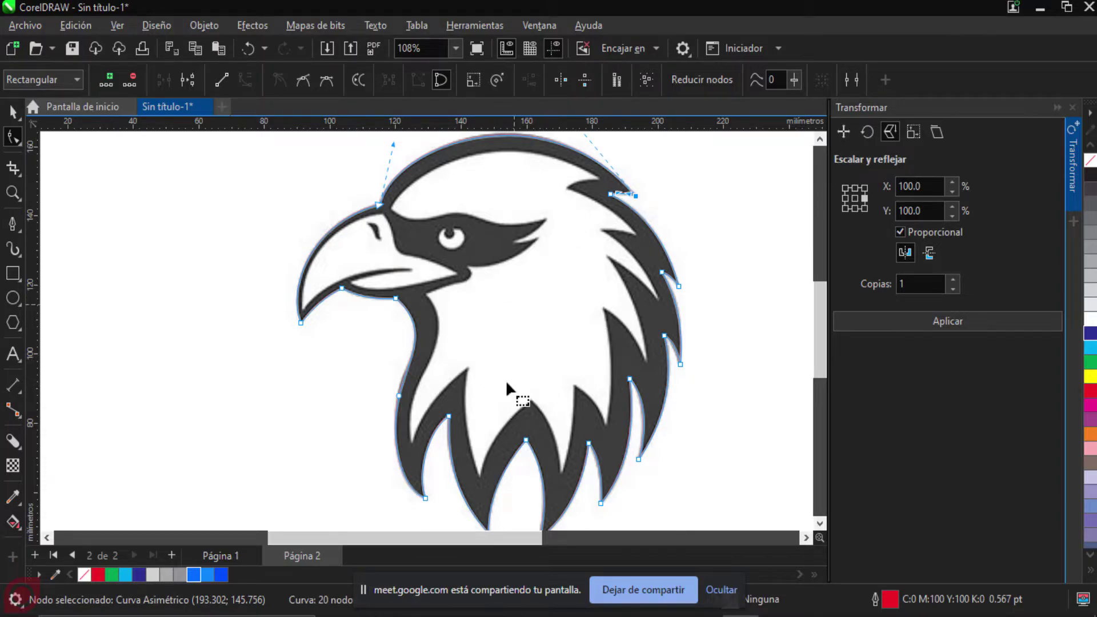
scroll(539, 323, "up", 2)
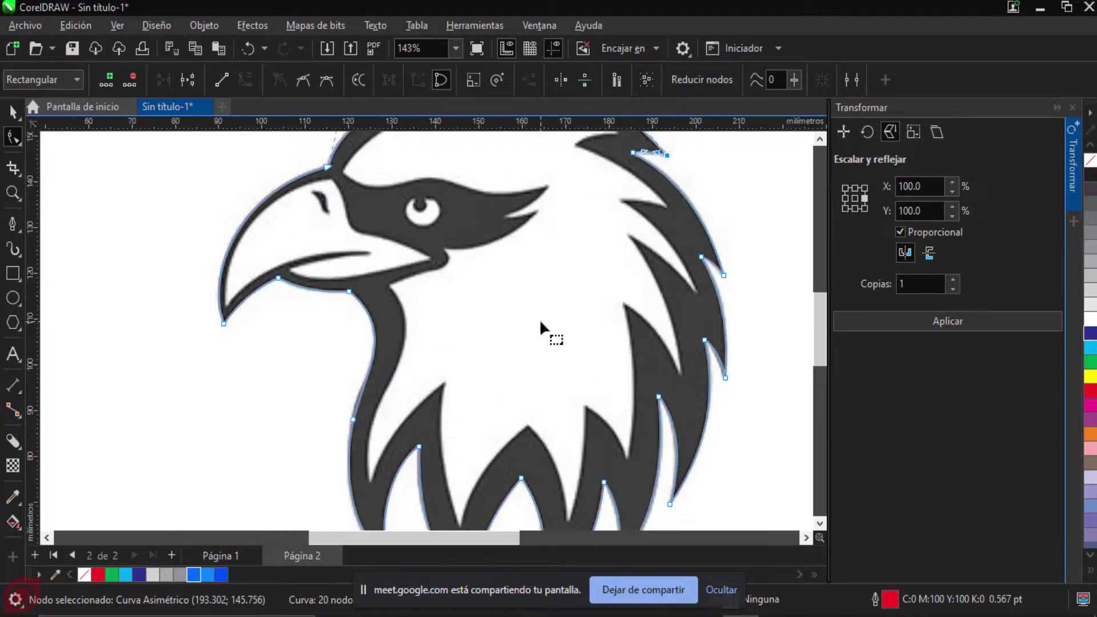
scroll(537, 342, "down", 2)
scroll(532, 354, "up", 3)
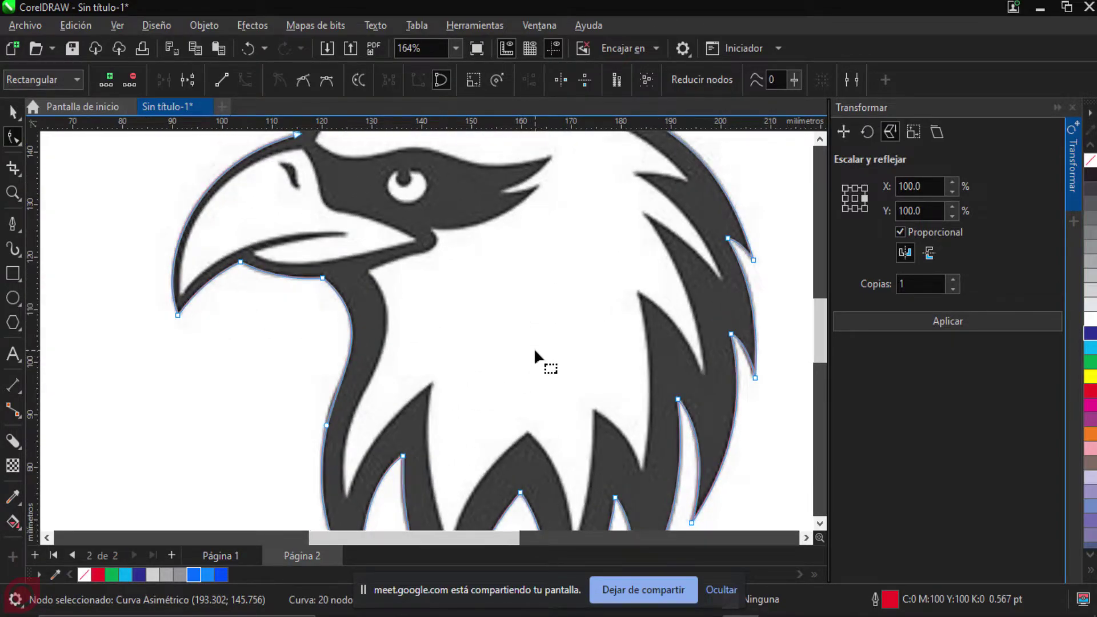
scroll(534, 347, "down", 2)
scroll(559, 279, "up", 1)
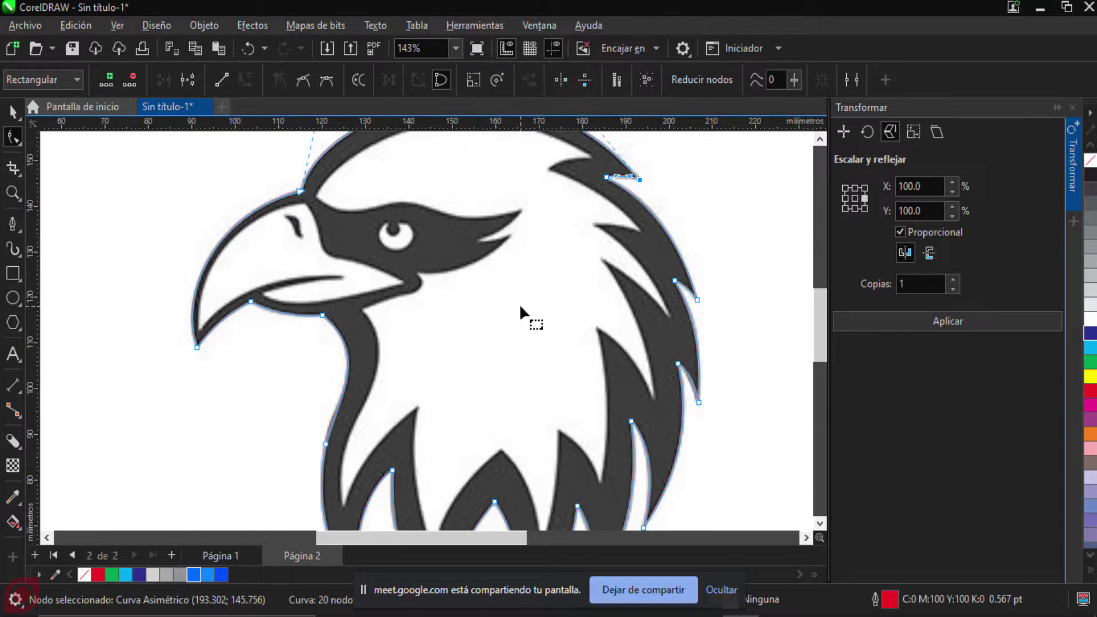
Step: Start a new inner contour with the Pen tool at the inner throat corner and run it straight to the first notch at the neck's base
left_click(13, 223)
scroll(384, 281, "up", 6)
scroll(358, 284, "down", 2)
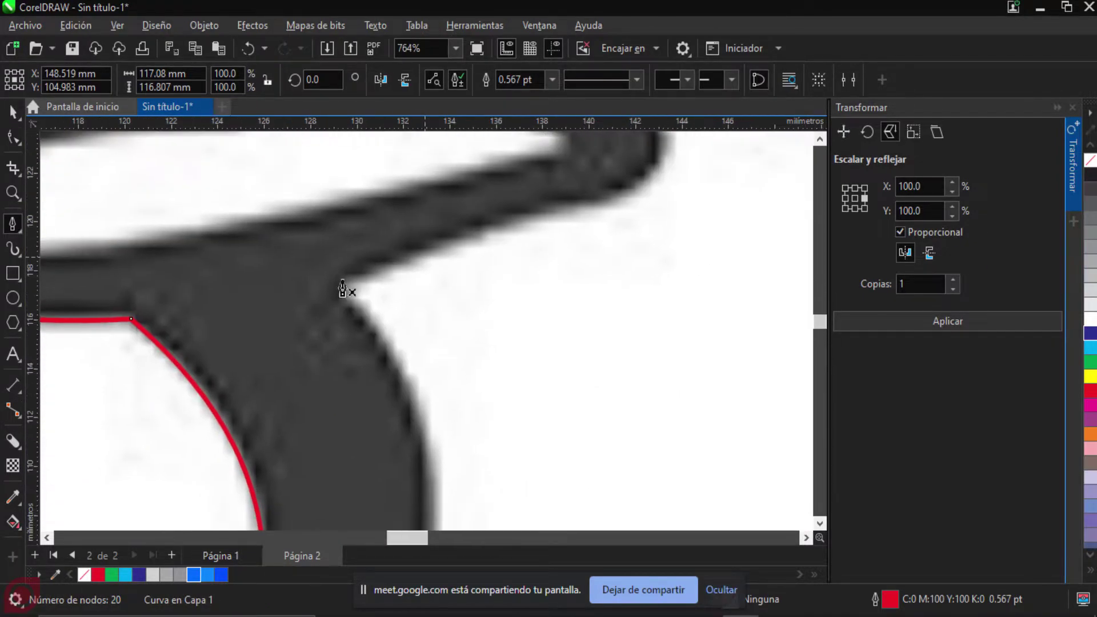
scroll(343, 298, "up", 2)
left_click(348, 289)
scroll(388, 383, "down", 3)
scroll(453, 200, "down", 3)
scroll(430, 367, "up", 4)
scroll(437, 299, "up", 3)
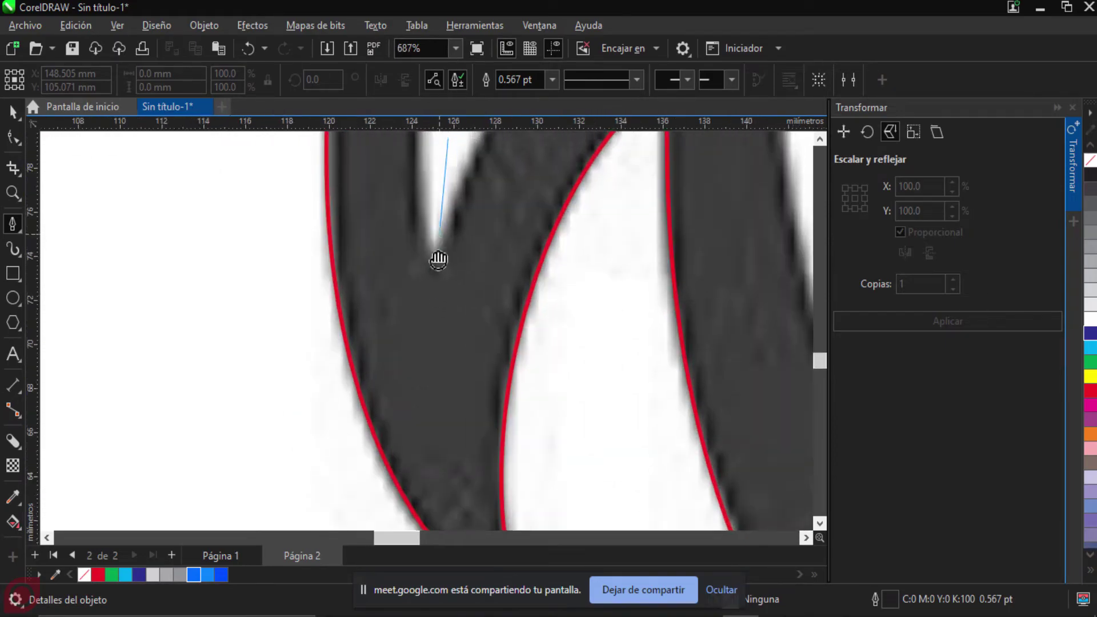
left_click(416, 417)
Step: Extend the inner contour with straight Pen segments up to the first inner feather peak and down to the second neck notch
scroll(436, 386, "down", 3)
scroll(458, 336, "up", 4)
scroll(514, 247, "up", 3)
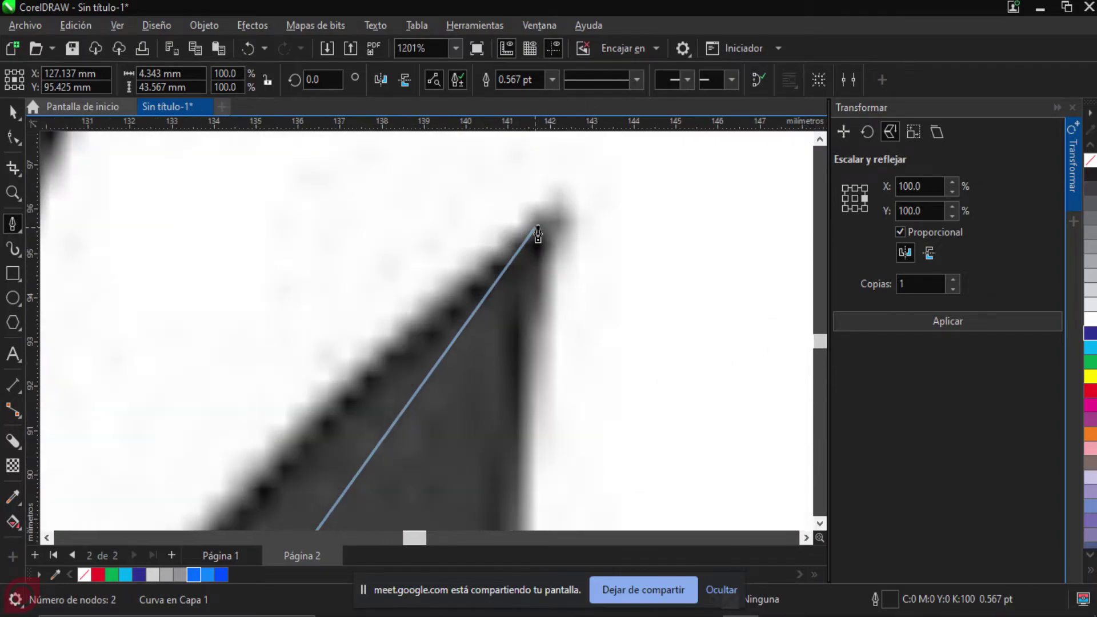
left_click(567, 231)
scroll(531, 400, "down", 3)
scroll(537, 407, "down", 3)
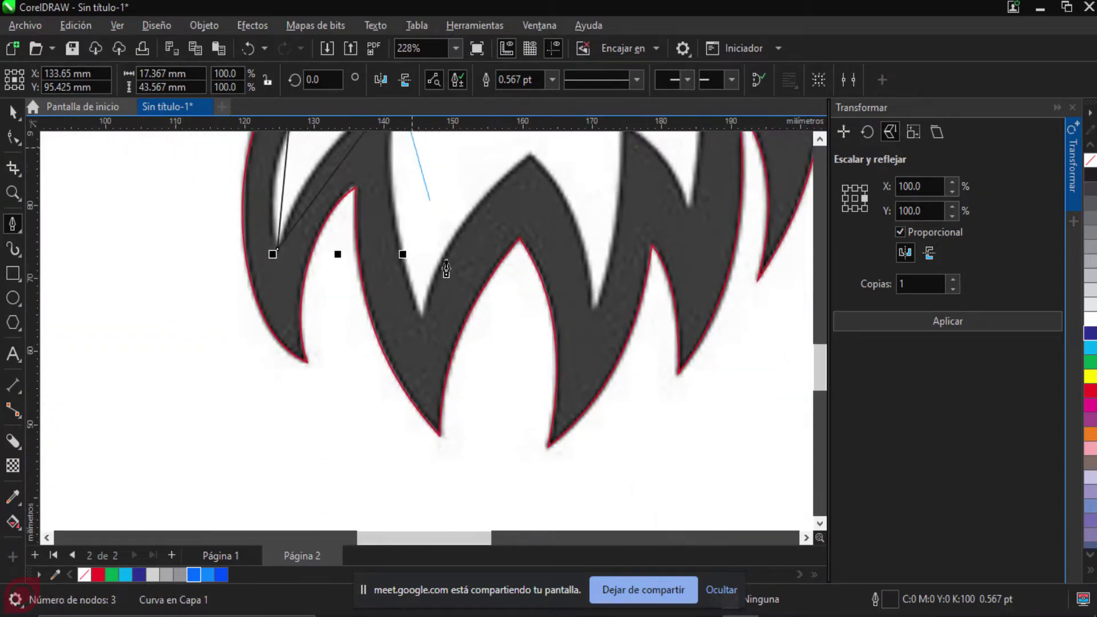
scroll(362, 468, "up", 3)
left_click(363, 470)
scroll(541, 251, "down", 3)
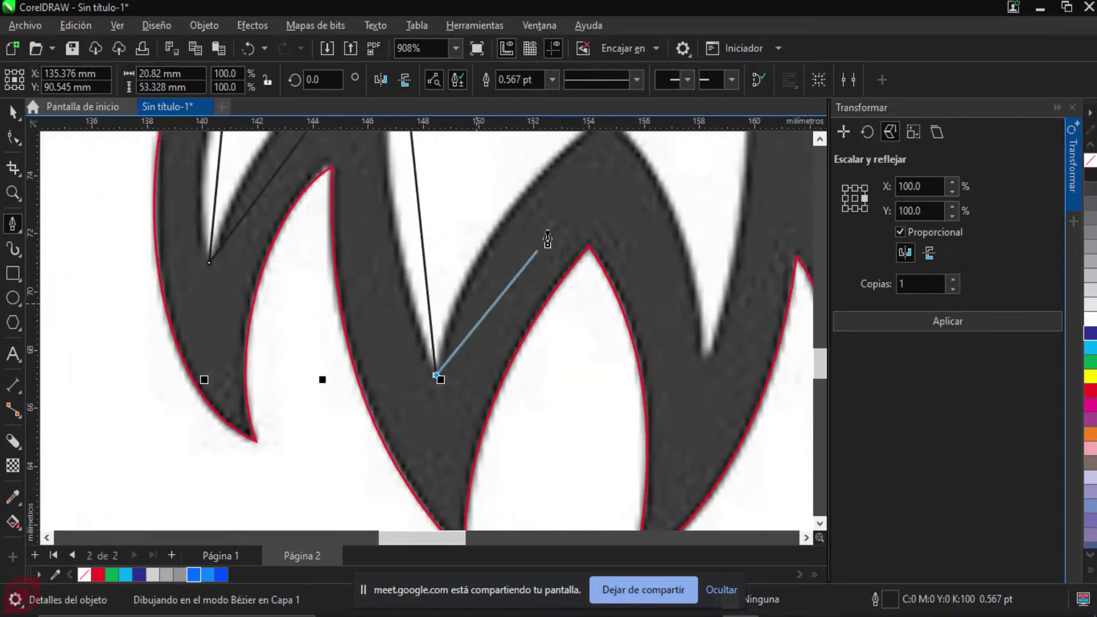
Step: Add straight segments over the central feather peak and down to the third notch at the neck's base
scroll(440, 333, "up", 4)
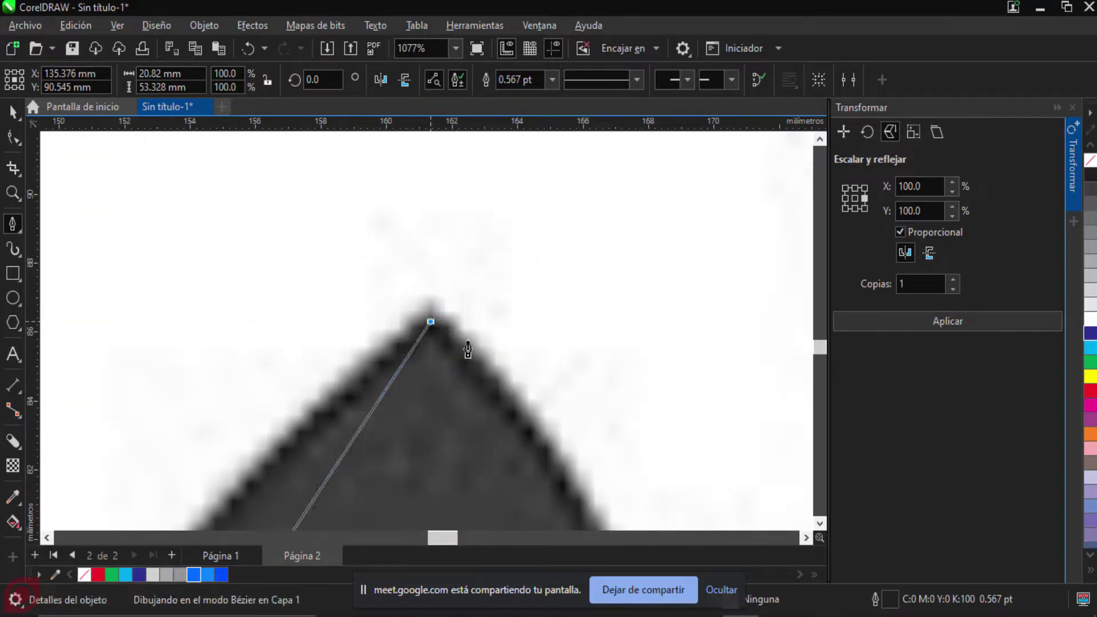
left_click(432, 325)
scroll(609, 433, "down", 2)
scroll(225, 375, "up", 3)
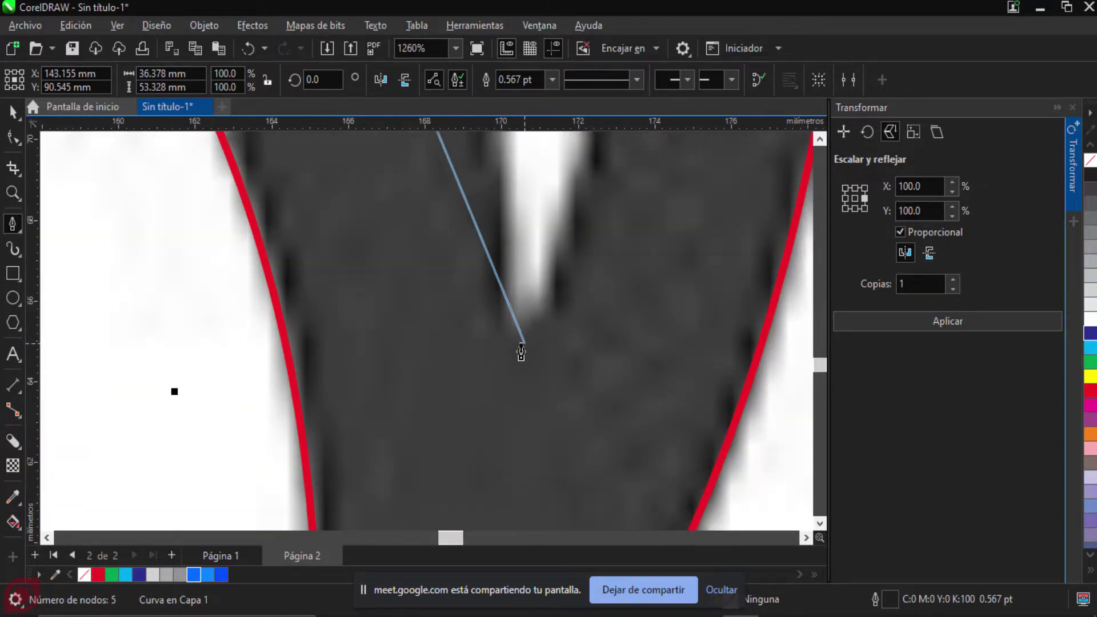
scroll(571, 274, "down", 3)
scroll(514, 292, "up", 3)
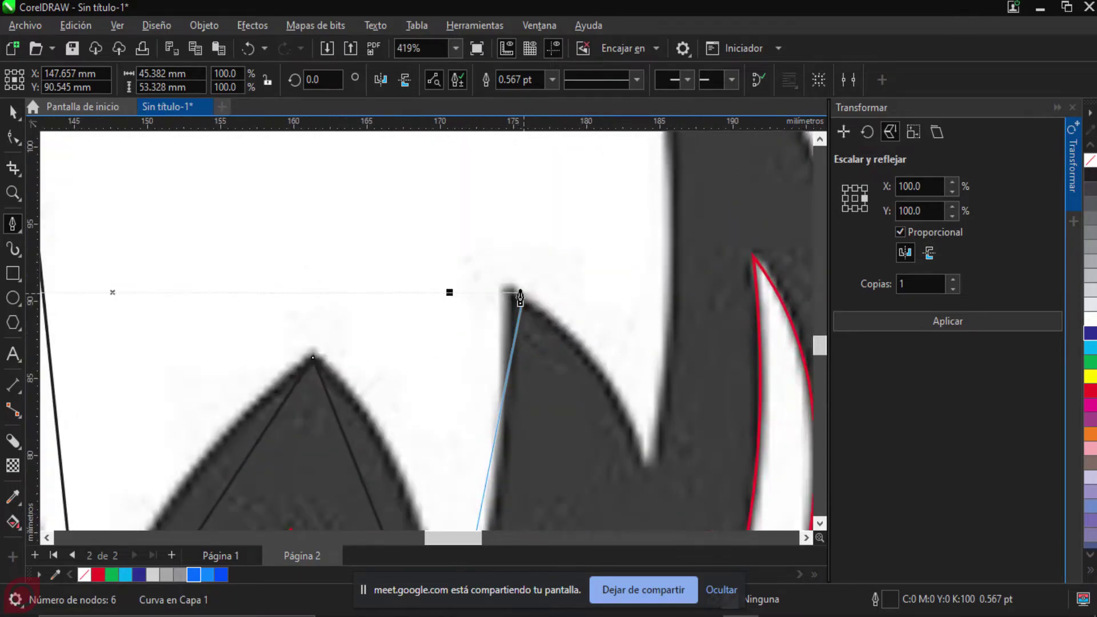
Step: Continue the inner contour up to the pointed peak behind the third notch and down to the short notch beside it
left_click(501, 291)
scroll(502, 294, "down", 3)
scroll(440, 257, "up", 3)
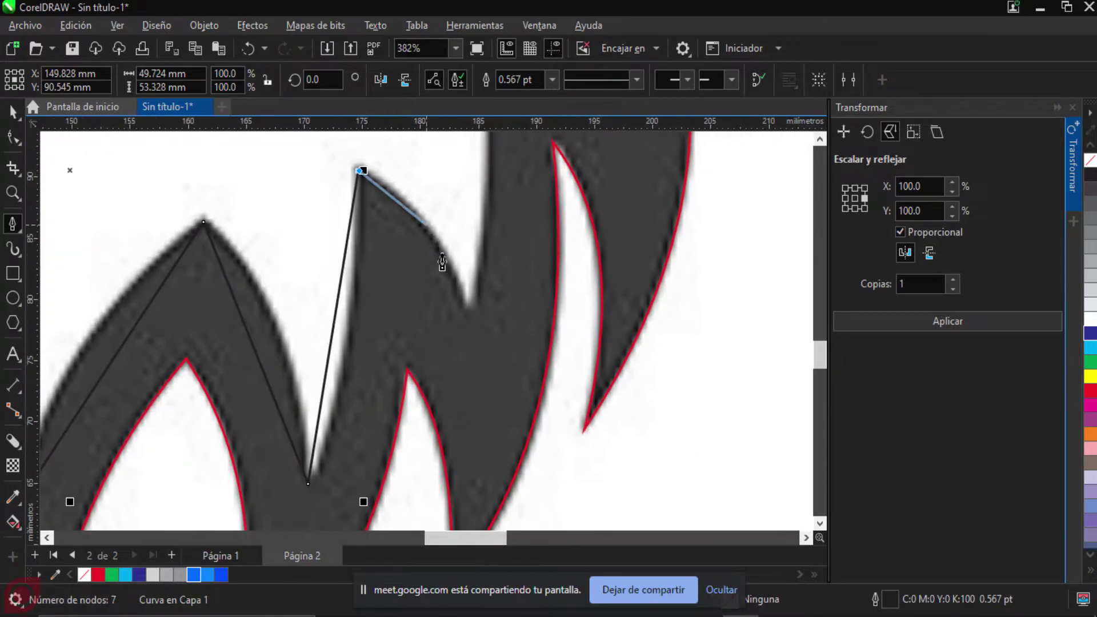
left_click_drag(490, 372, 507, 286)
scroll(548, 354, "down", 3)
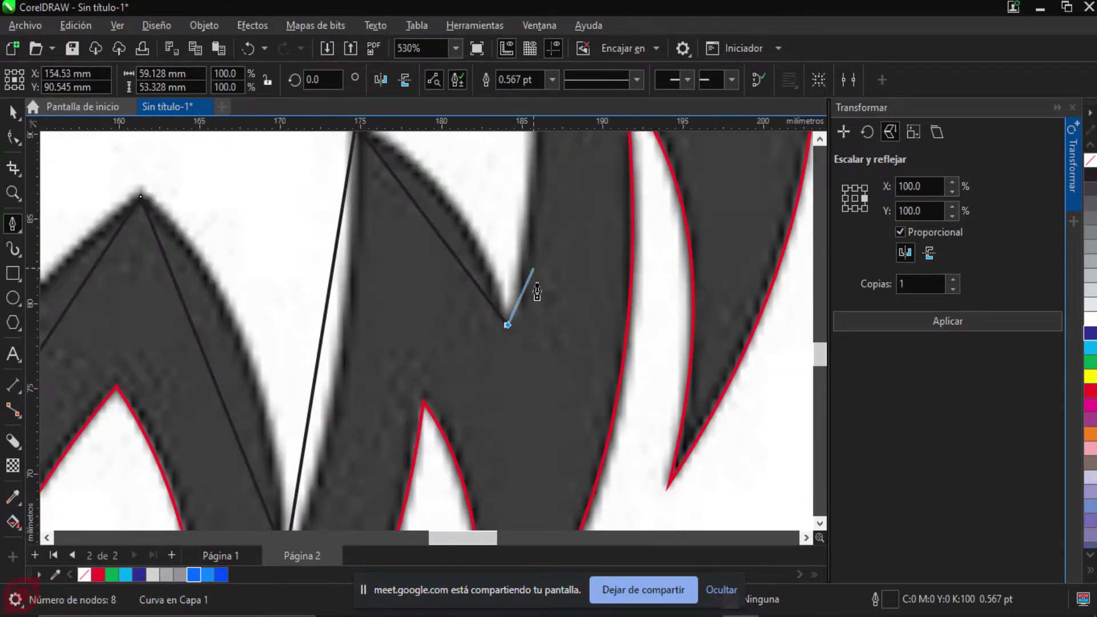
Step: Extend the inner contour straight up to the lowest feather tip on the nape and down into its narrow notch
scroll(577, 254, "up", 6)
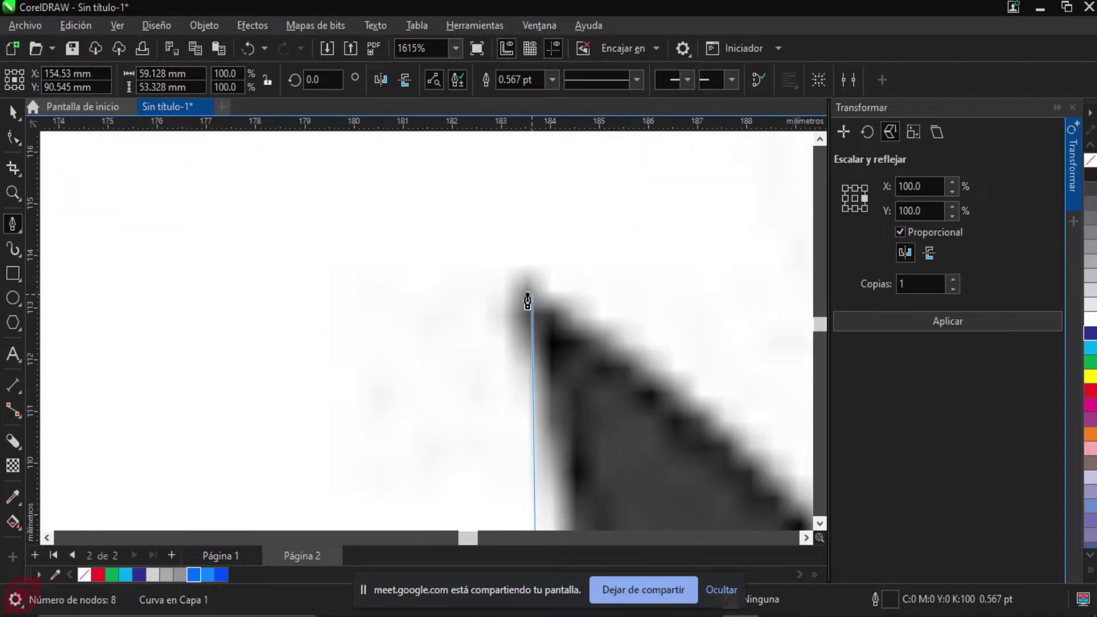
left_click(598, 390)
scroll(666, 461, "down", 4)
scroll(608, 461, "up", 2)
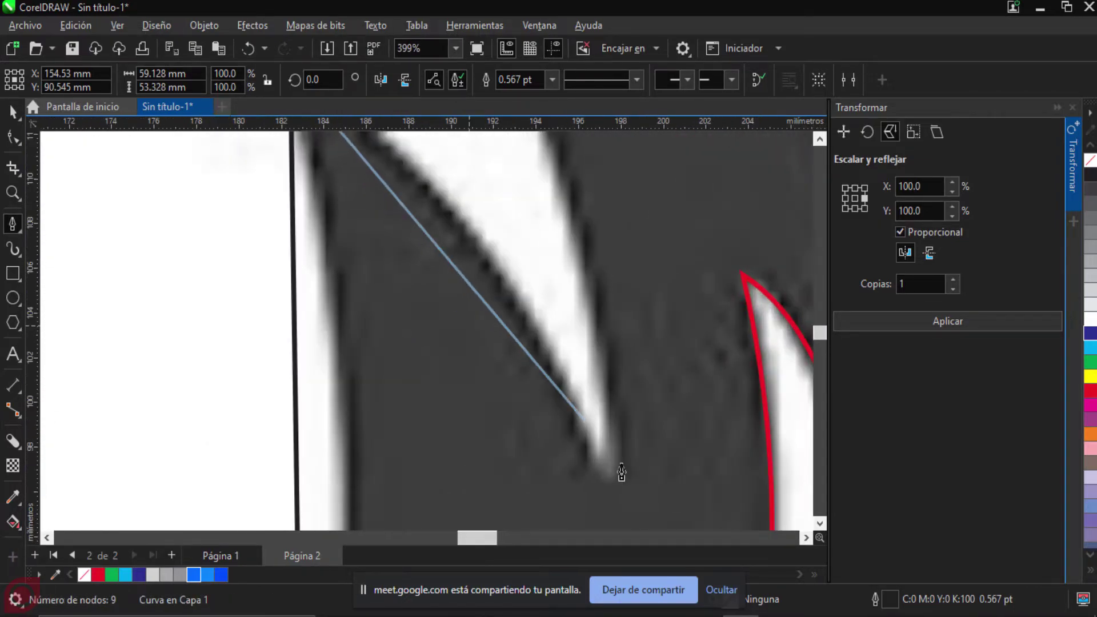
left_click(615, 327)
scroll(615, 326, "down", 4)
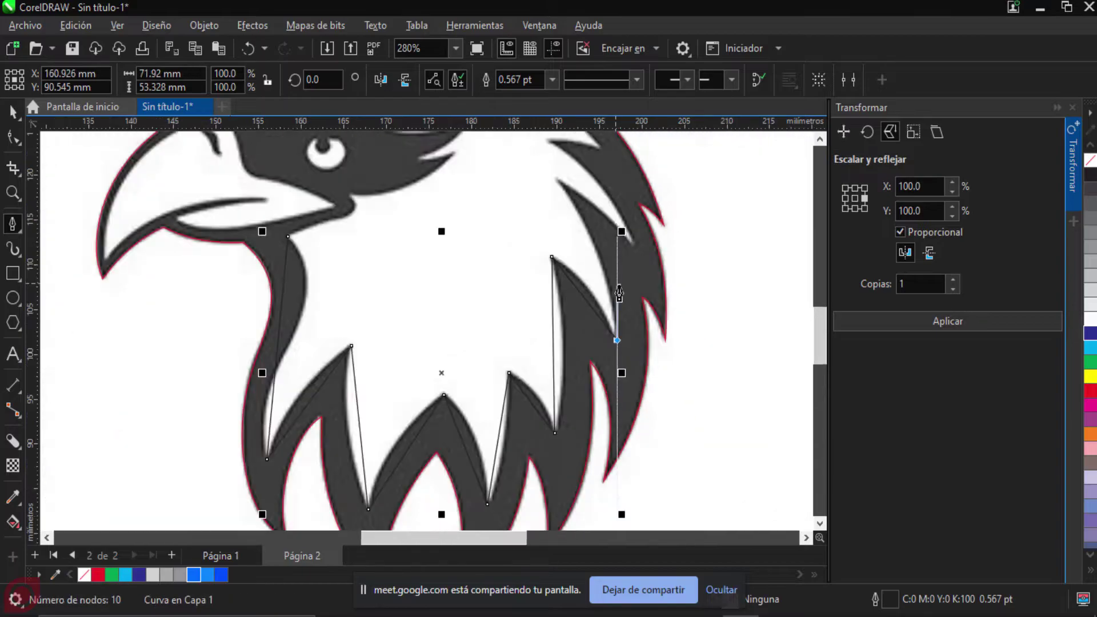
Step: Add straight segments to the second feather tip on the nape and down to the end of its notch
scroll(526, 299, "up", 6)
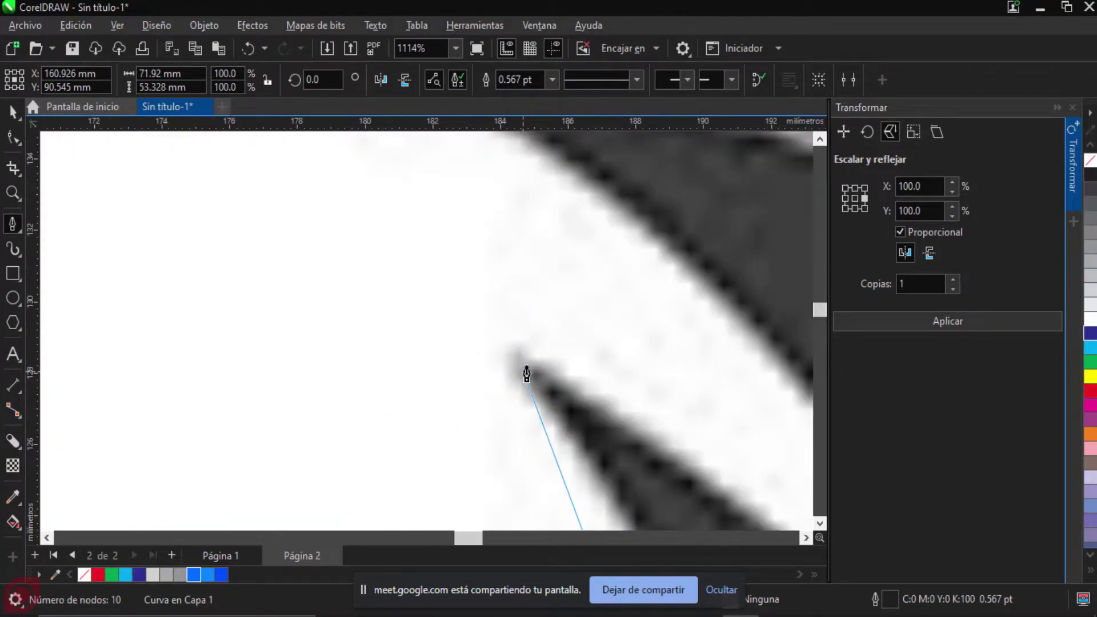
left_click(648, 421)
scroll(647, 421, "down", 4)
scroll(484, 215, "up", 6)
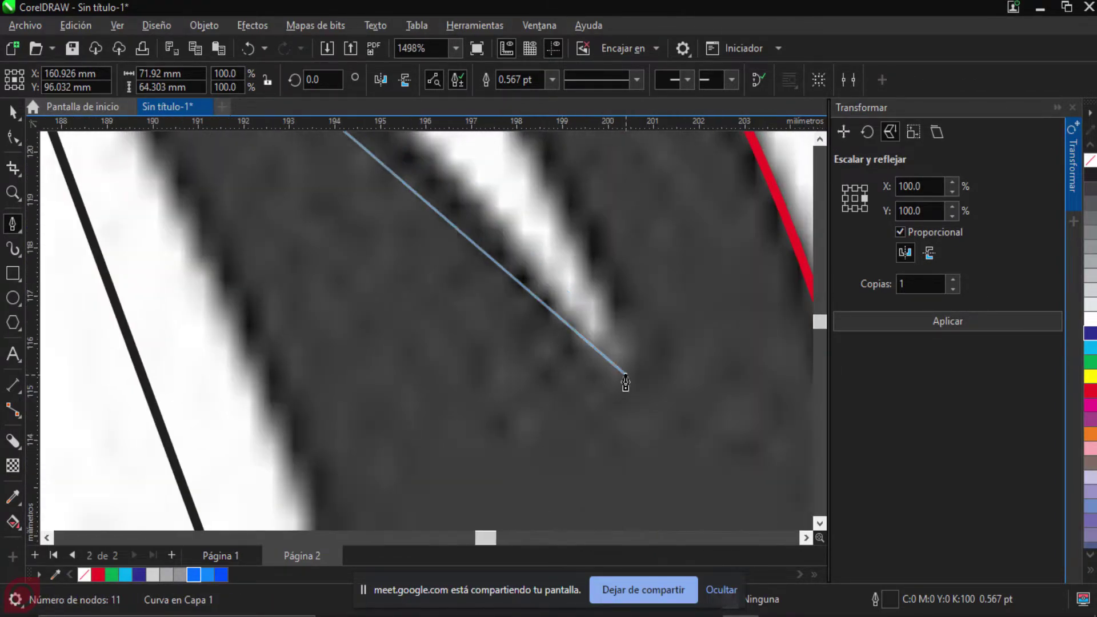
left_click(623, 389)
scroll(623, 388, "down", 4)
scroll(570, 215, "up", 3)
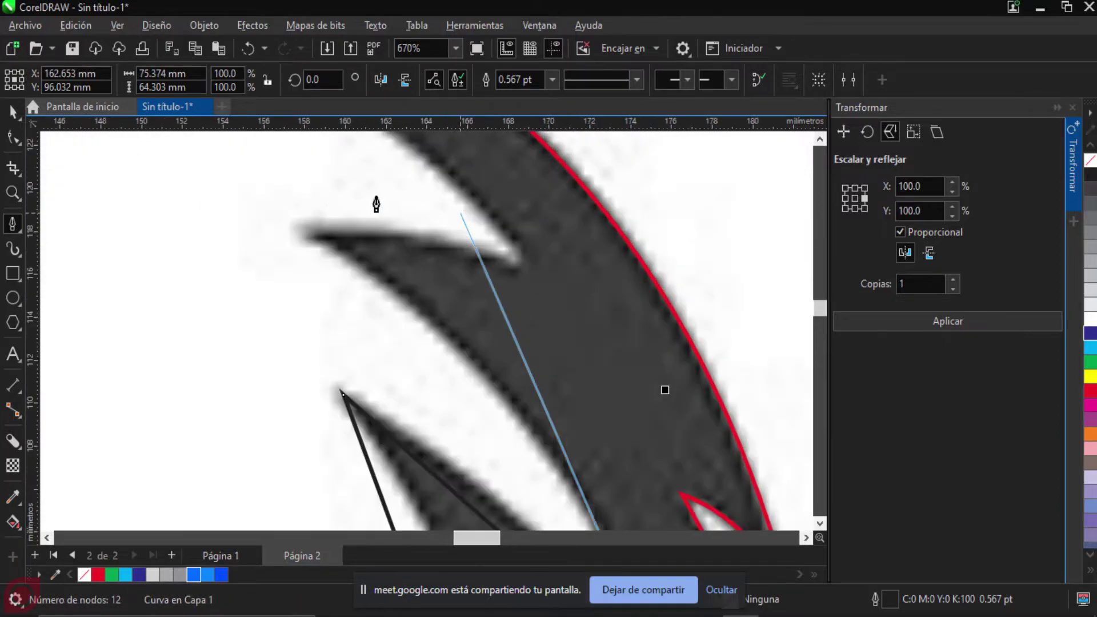
Step: Run the inner contour to the third feather tip on the nape and into the short notch above it
scroll(474, 251, "up", 3)
left_click(487, 315)
scroll(629, 289, "down", 4)
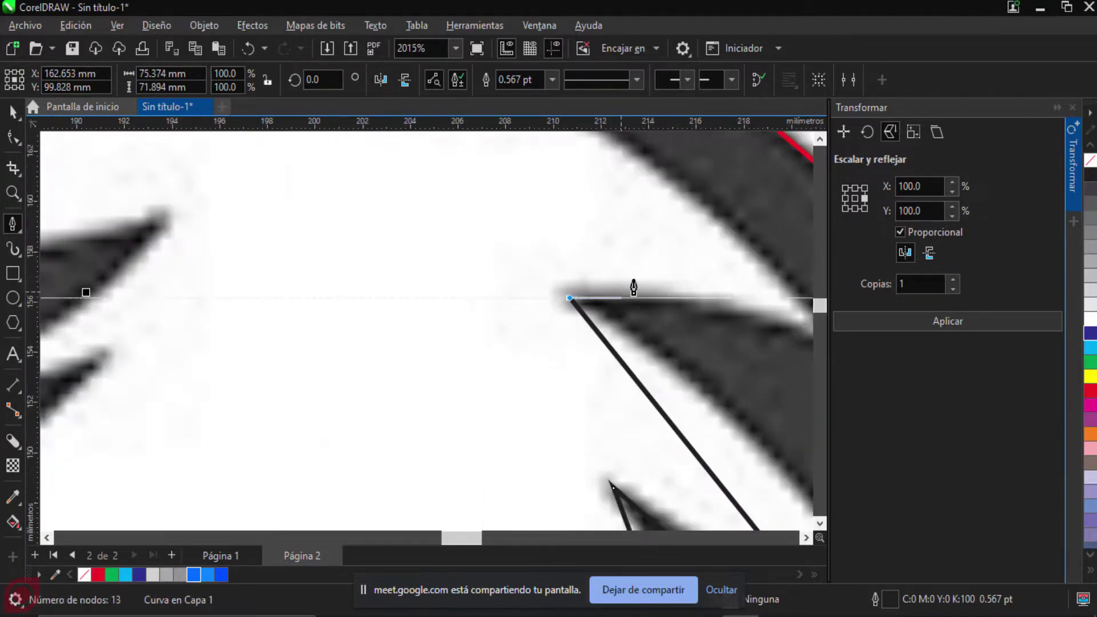
scroll(580, 282, "up", 4)
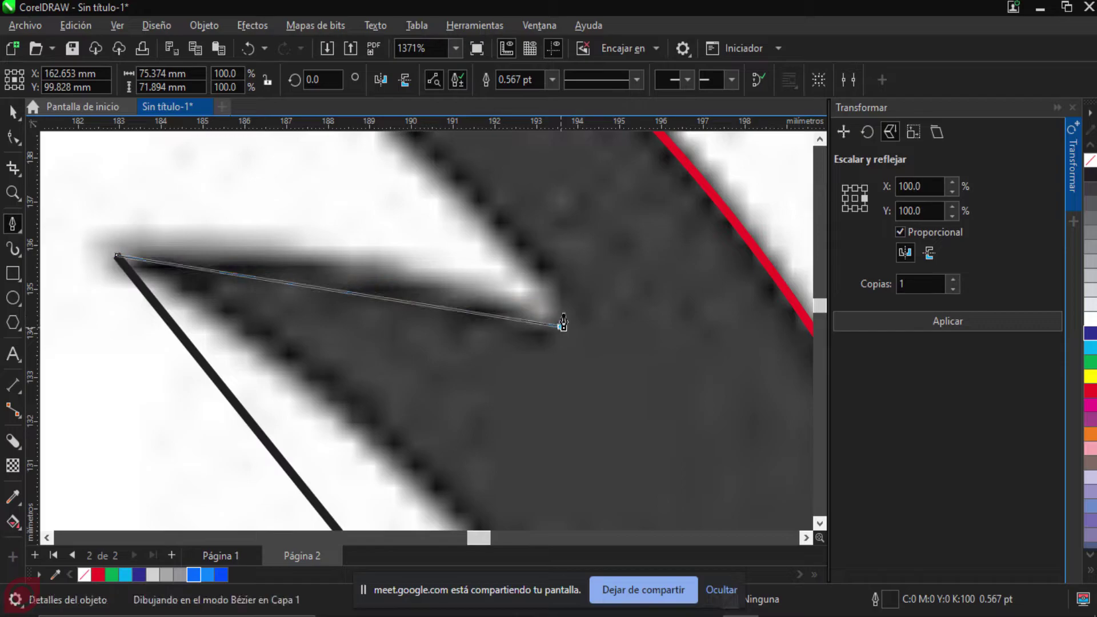
left_click(493, 207)
Step: Add the uppermost feather tip at the back of the head and the notch where the crown band begins
scroll(558, 307, "down", 3)
scroll(561, 379, "up", 2)
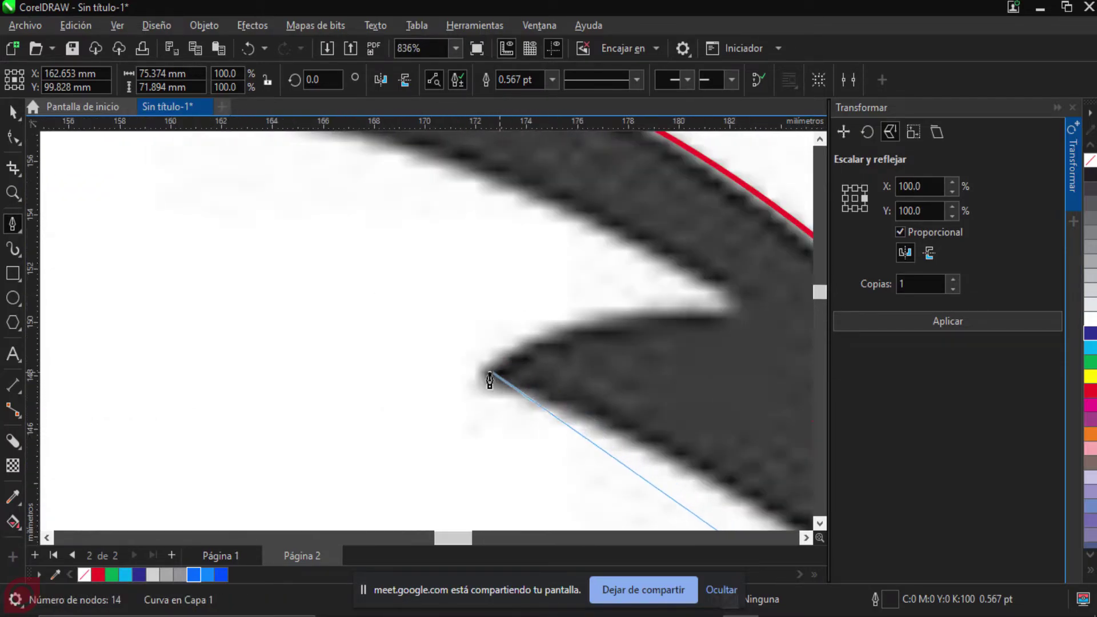
scroll(567, 371, "down", 2)
scroll(639, 379, "up", 3)
left_click(576, 361)
scroll(343, 257, "down", 6)
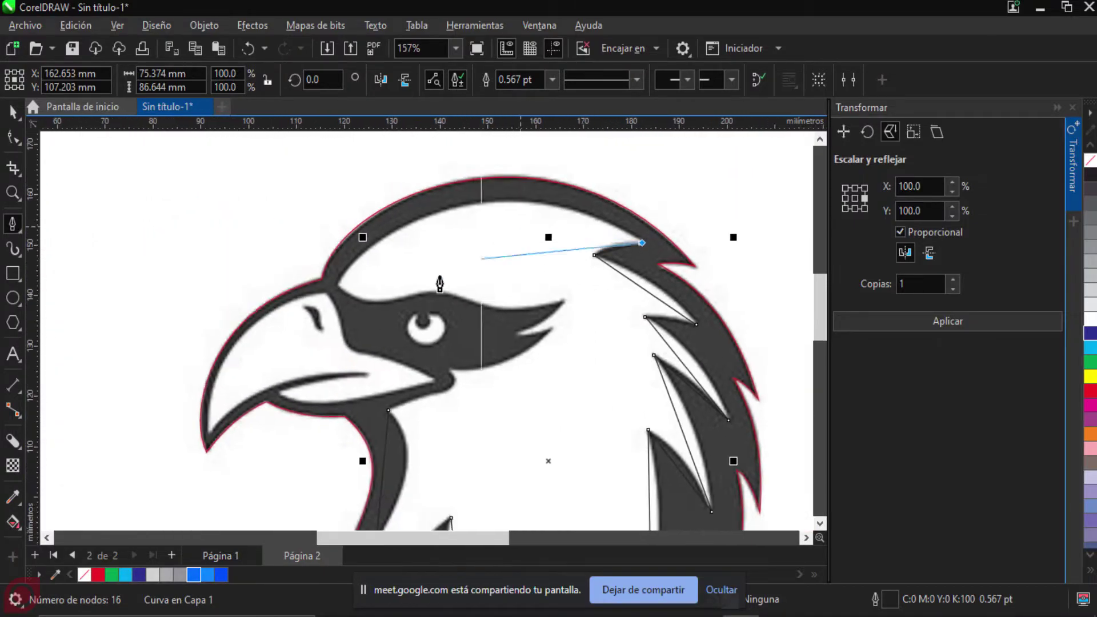
Step: Run the inner contour straight across the crown to the forehead corner behind the beak, then to the brow's top above the eye
scroll(291, 284, "up", 2)
scroll(291, 284, "up", 2)
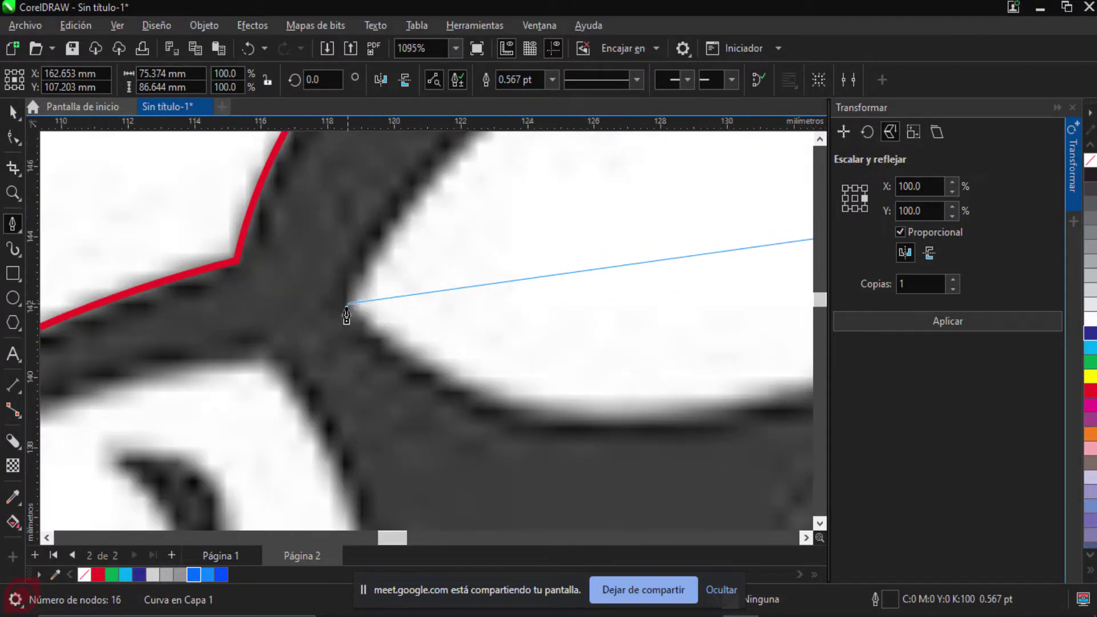
left_click(347, 311)
scroll(587, 390, "down", 5)
scroll(441, 317, "up", 1)
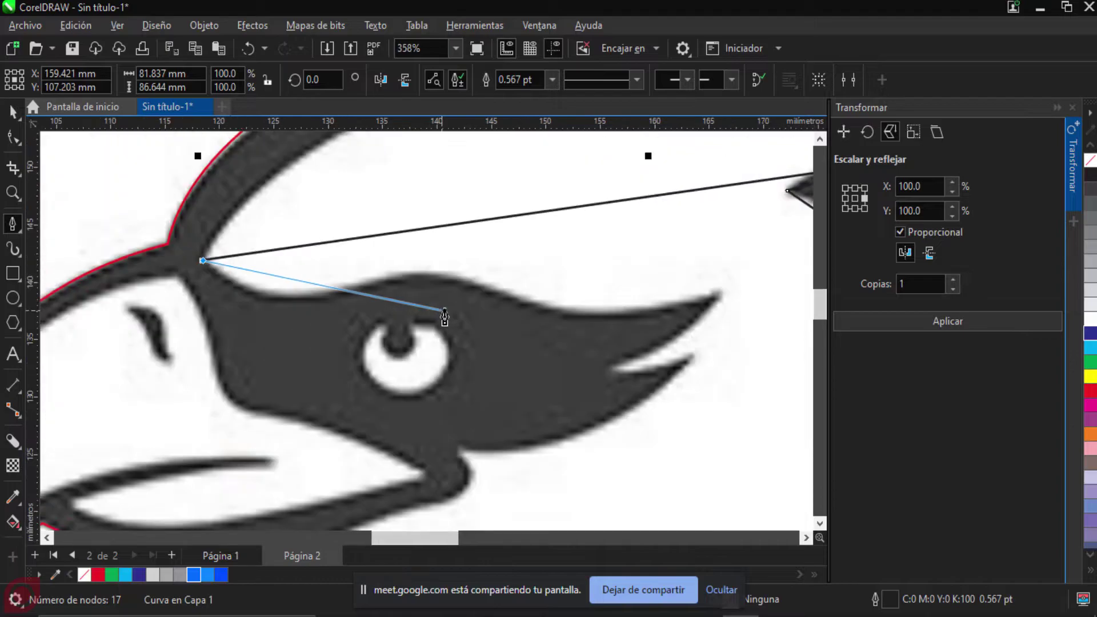
scroll(441, 317, "up", 1)
scroll(394, 250, "up", 1)
left_click(399, 239)
Step: Trace the rear of the dark eye mask with straight segments through its upper tip, the notch and the lower tip
scroll(590, 314, "down", 4)
scroll(439, 288, "up", 6)
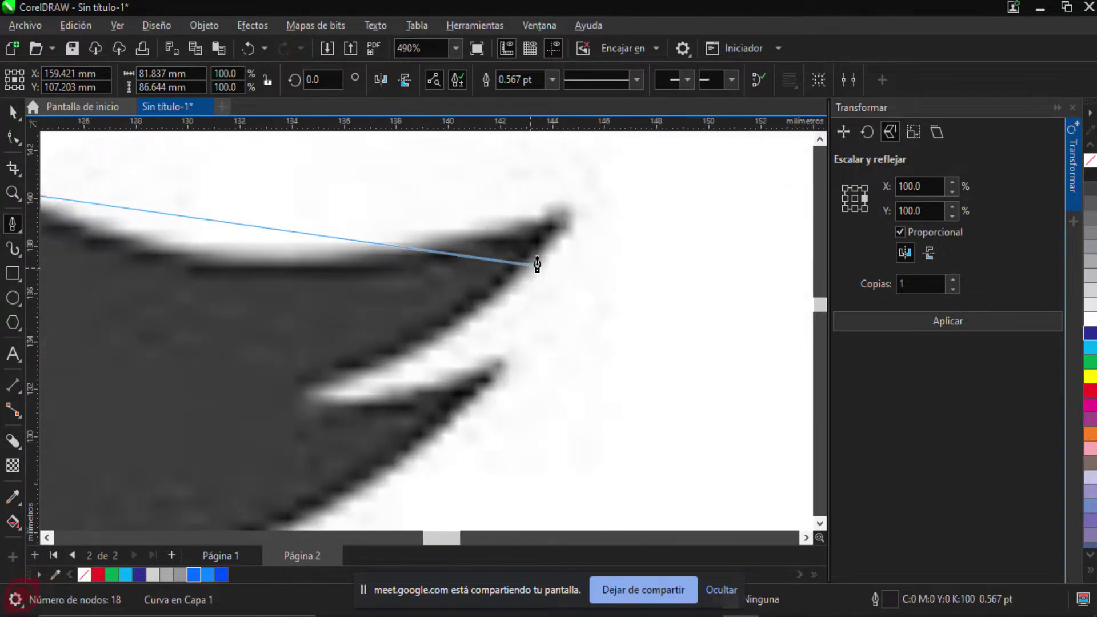
left_click(558, 228)
scroll(467, 335, "down", 5)
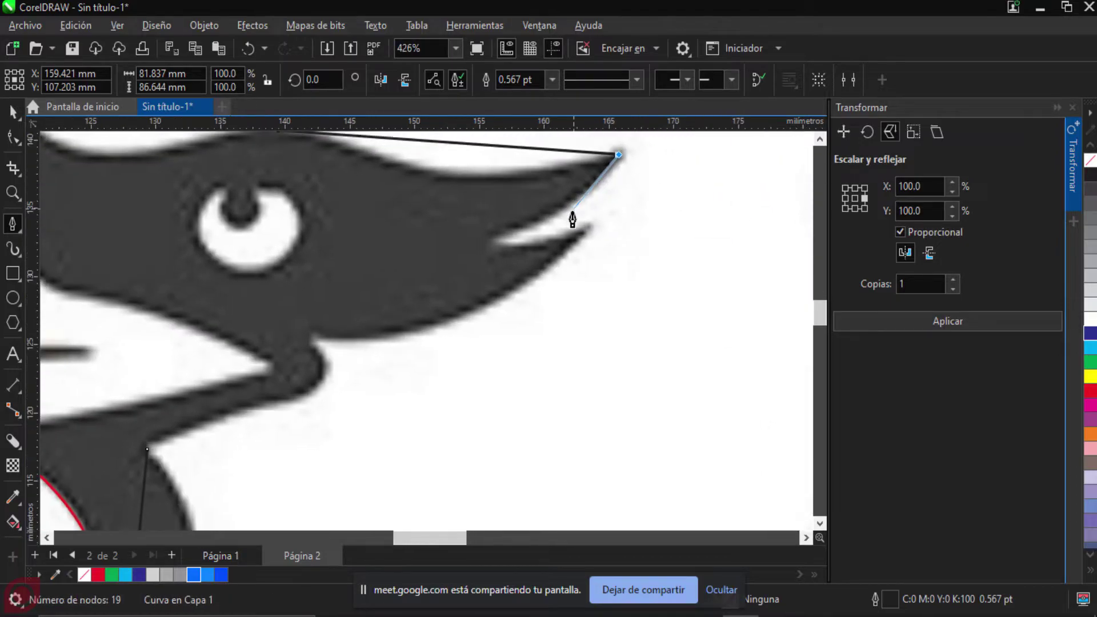
scroll(539, 233, "up", 3)
scroll(515, 250, "down", 2)
scroll(515, 250, "down", 1)
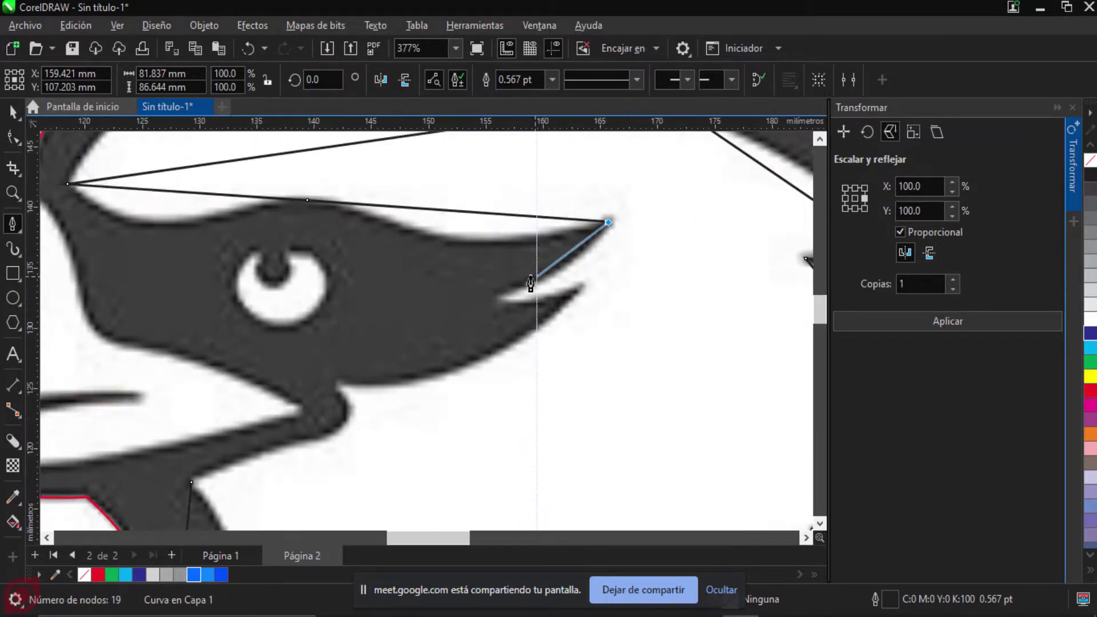
scroll(519, 287, "up", 5)
left_click(446, 322)
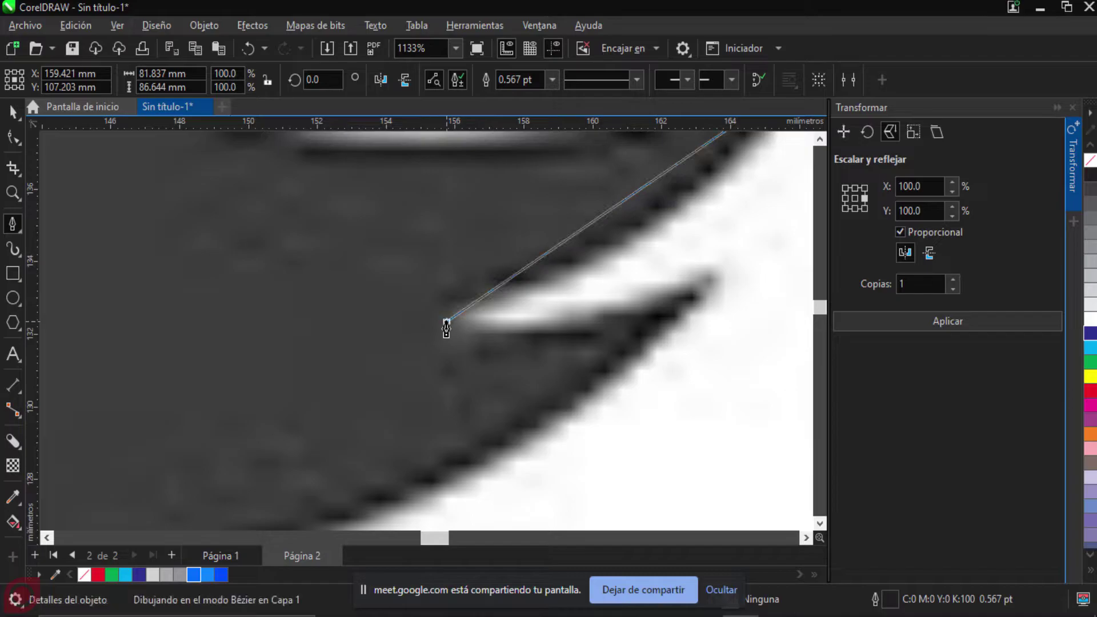
left_click(711, 283)
scroll(570, 276, "down", 4)
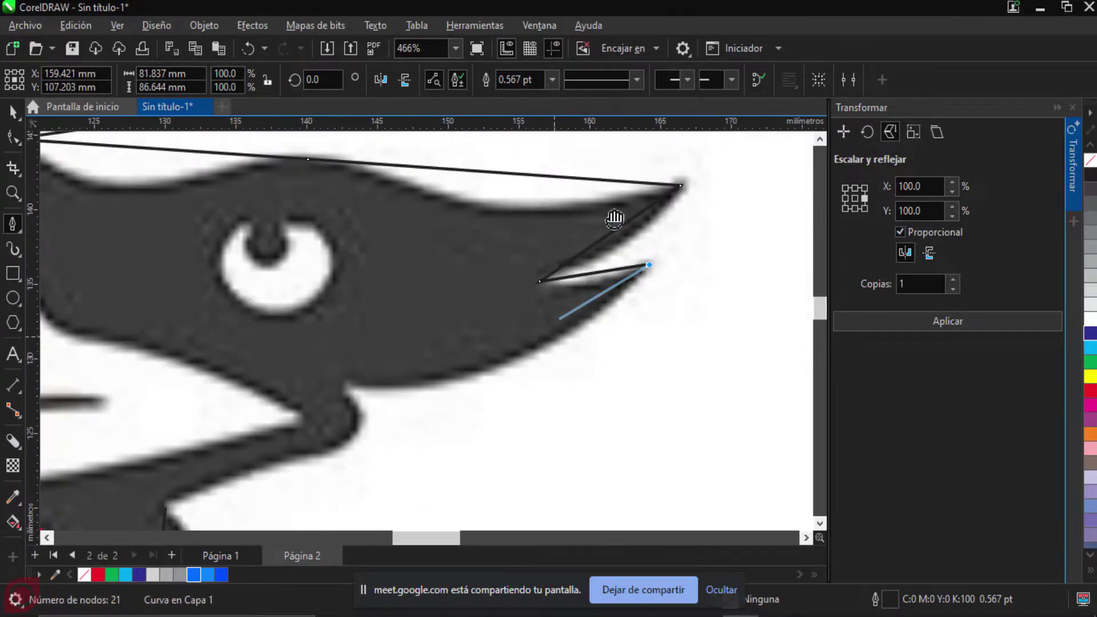
Step: Add a node where the eye mask meets the mouth corner and close the inner contour at its starting throat corner
scroll(483, 244, "up", 2)
left_click(361, 253)
scroll(383, 297, "down", 2)
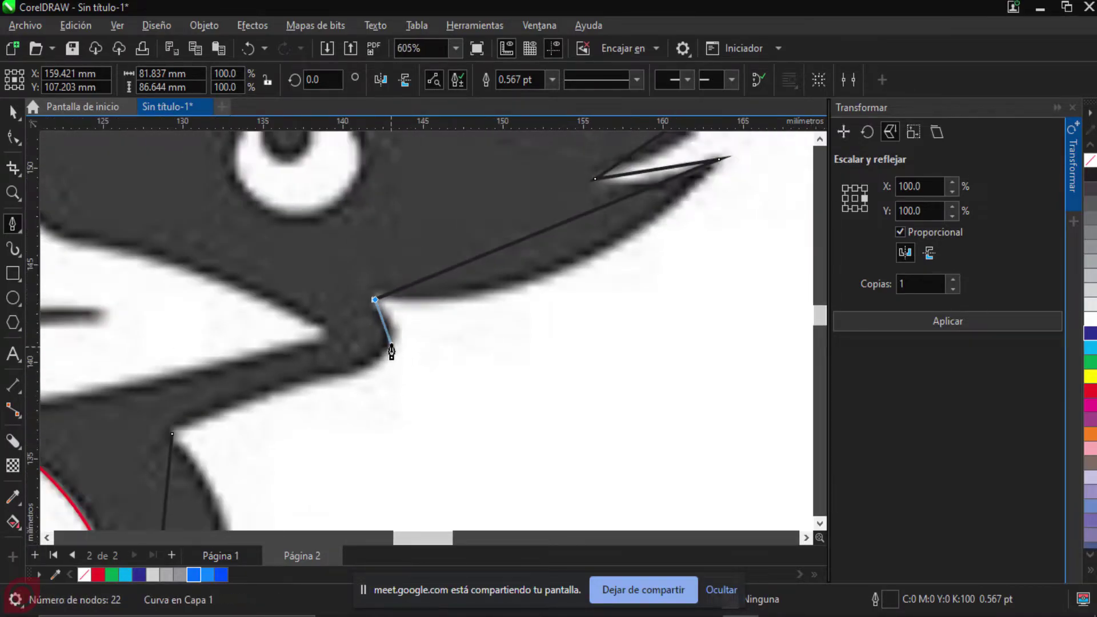
scroll(520, 258, "up", 3)
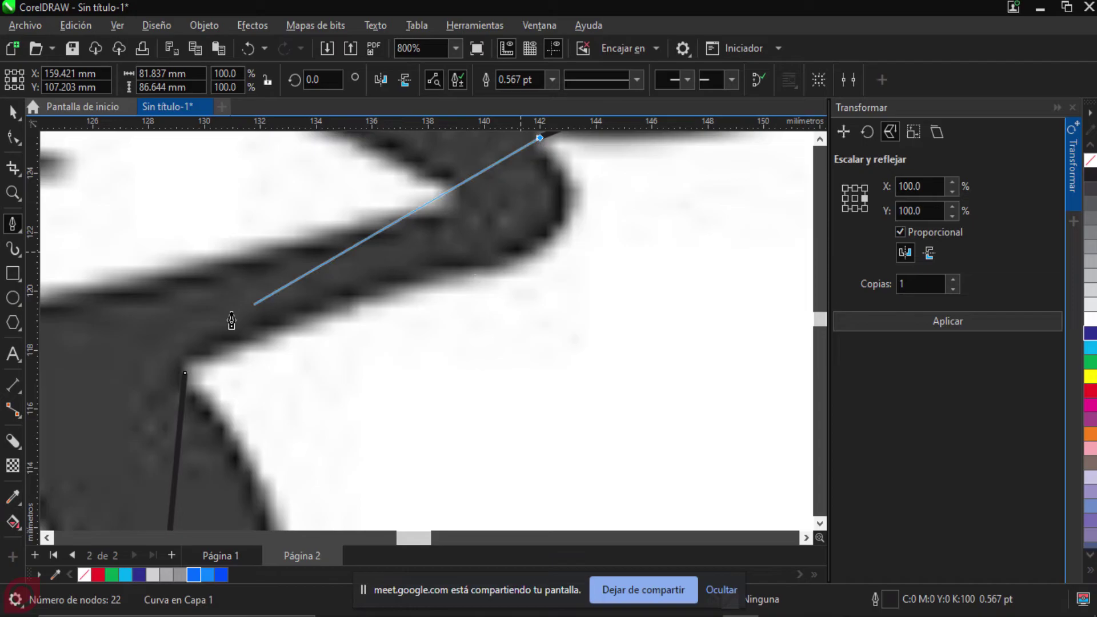
left_click(187, 373)
scroll(351, 316, "down", 10)
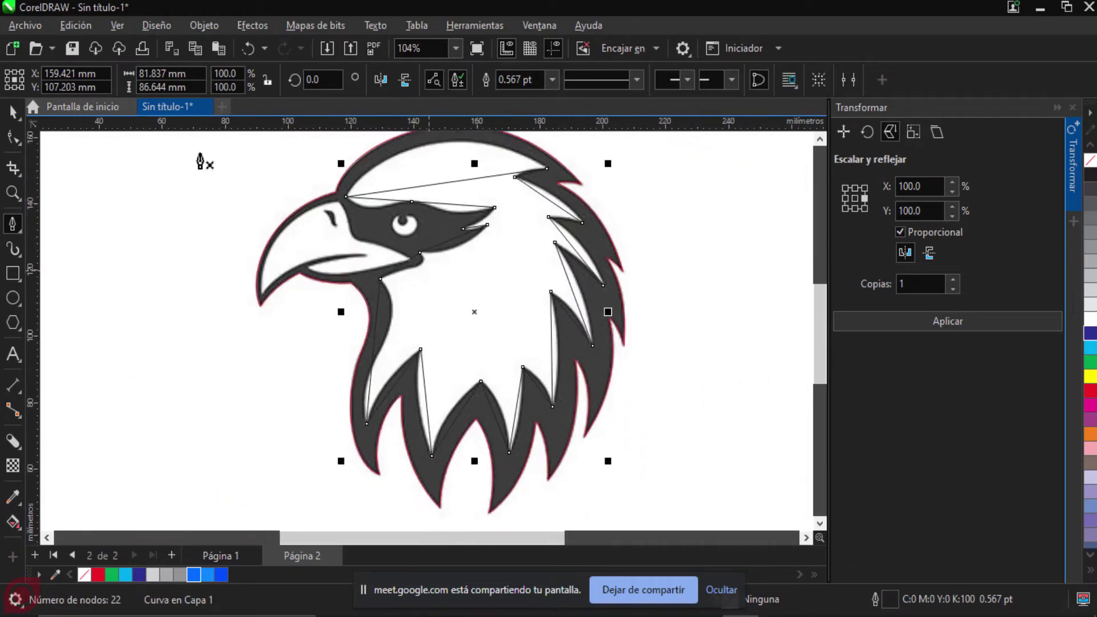
Step: Select all nodes of the closed inner contour with the Shape tool and convert its segments to curves
left_click(16, 138)
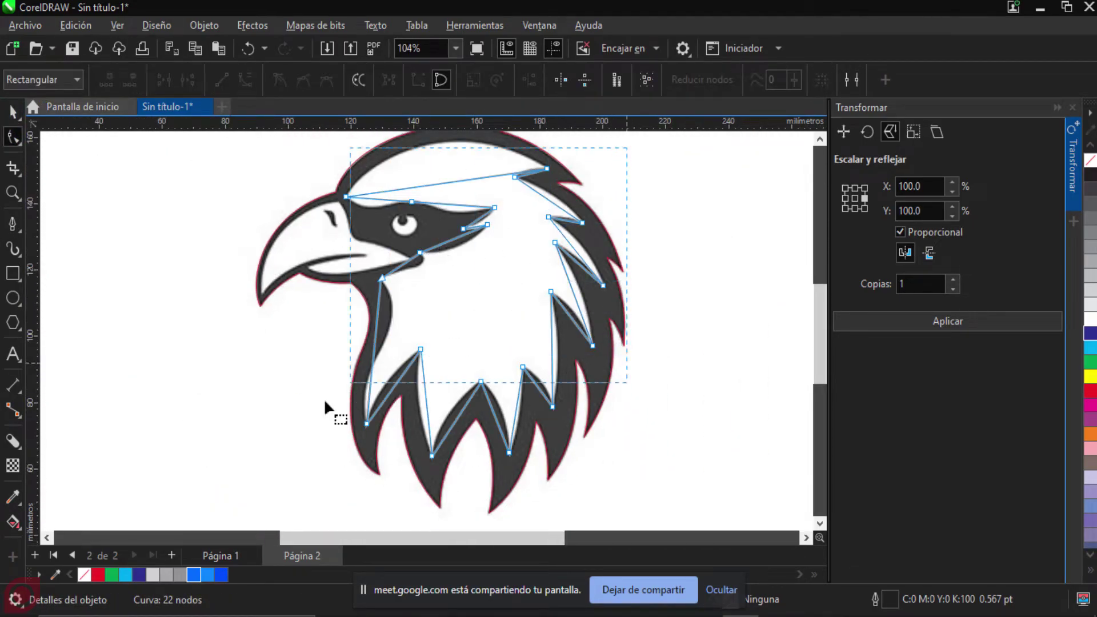
key("ctrl+a")
left_click(245, 79)
scroll(440, 196, "up", 5)
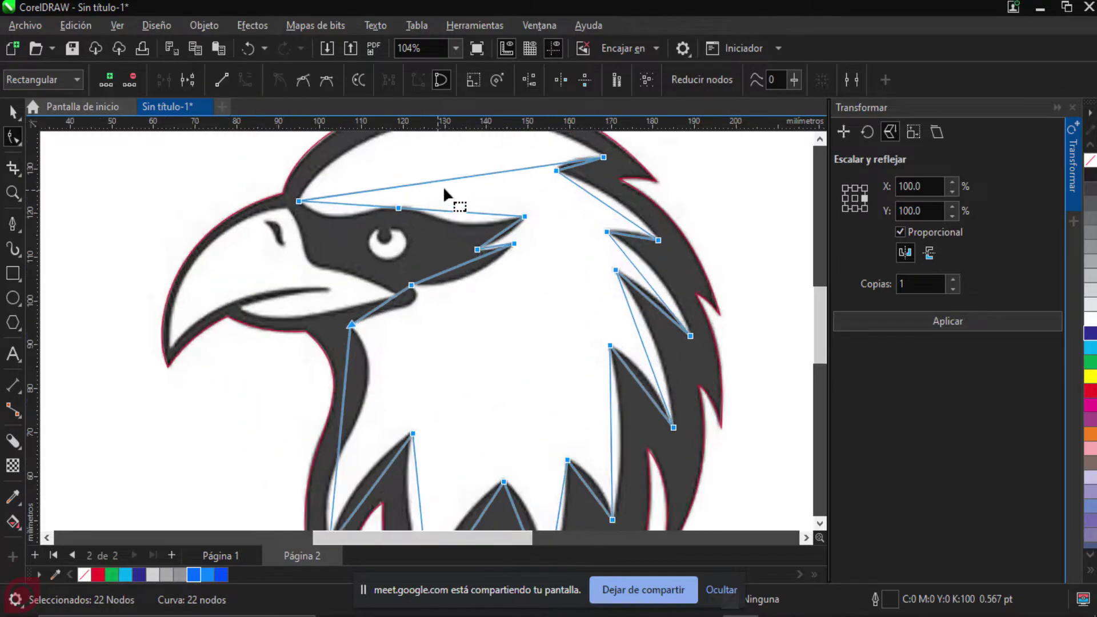
Step: Bend the crown segment up to the head's inner edge and adjust the curve handle of its rear node
left_click_drag(443, 341, 417, 229)
scroll(697, 247, "up", 4)
left_click(503, 290)
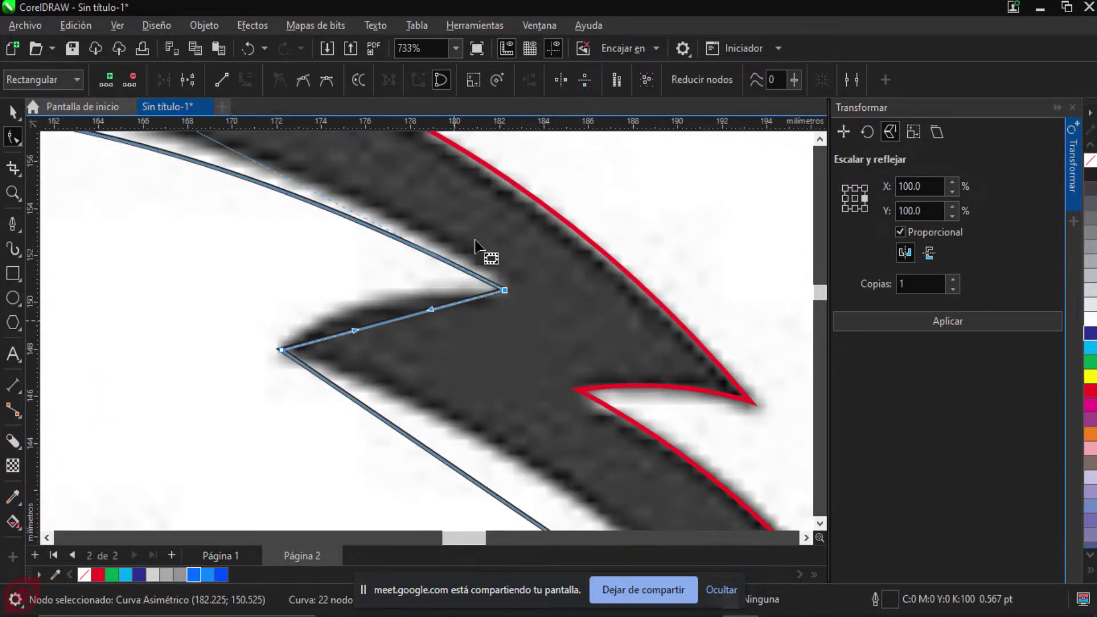
scroll(514, 308, "down", 3)
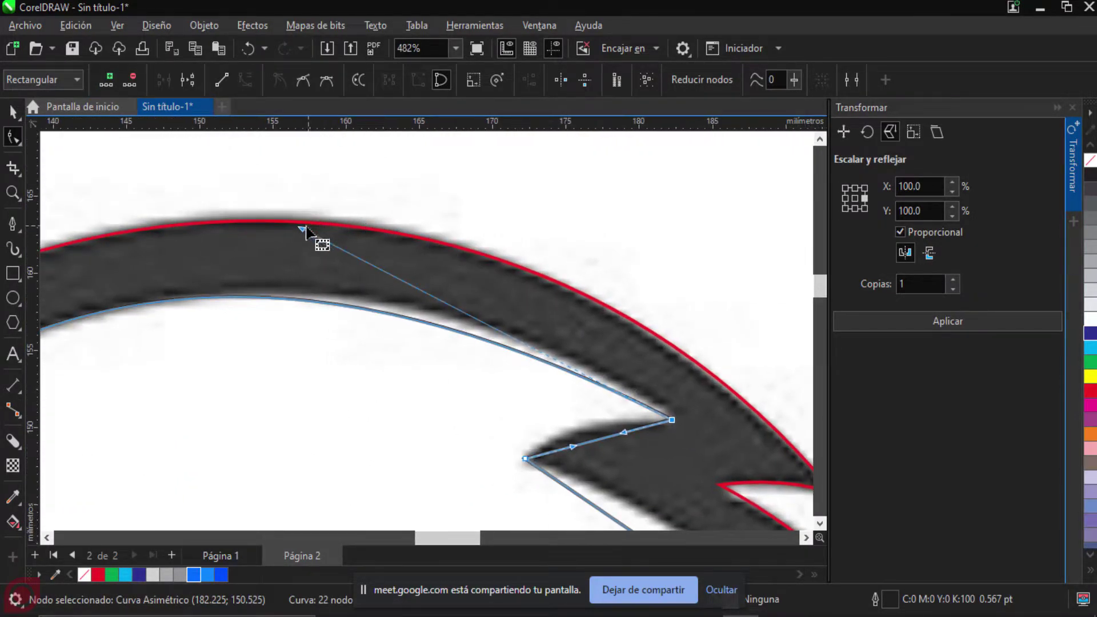
left_click_drag(299, 228, 389, 225)
Step: Adjust the forehead corner's curve handle so the front of the crown segment follows the inner edge
scroll(308, 235, "down", 2)
scroll(496, 229, "up", 2)
left_click_drag(506, 234, 520, 164)
scroll(537, 188, "down", 2)
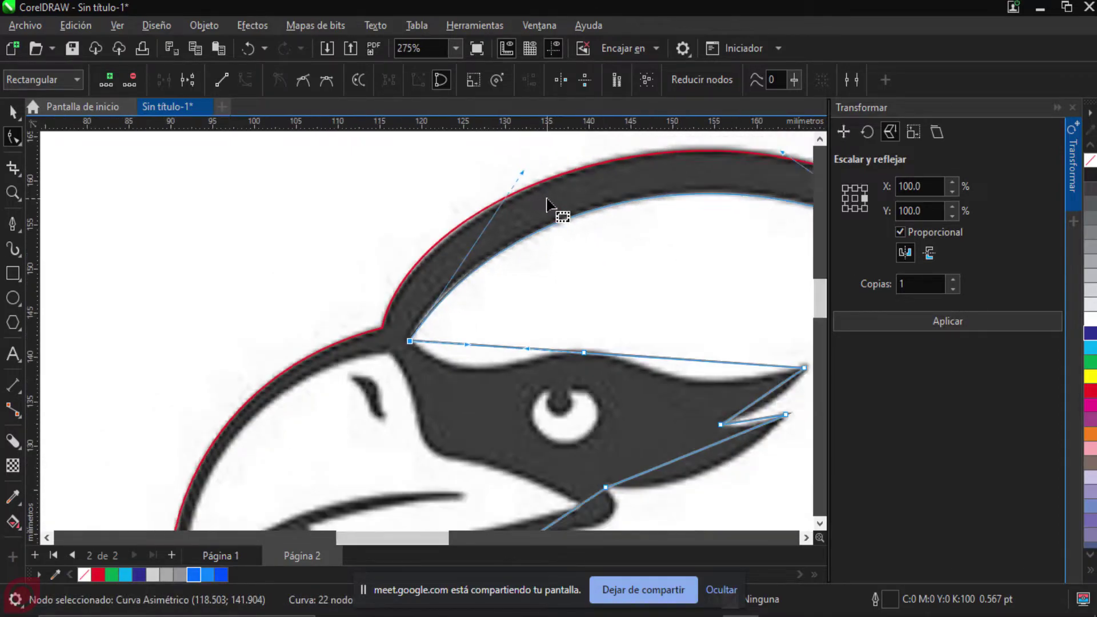
Step: Select the node above the eye on the brow segment and make it a smooth node
scroll(514, 265, "up", 2)
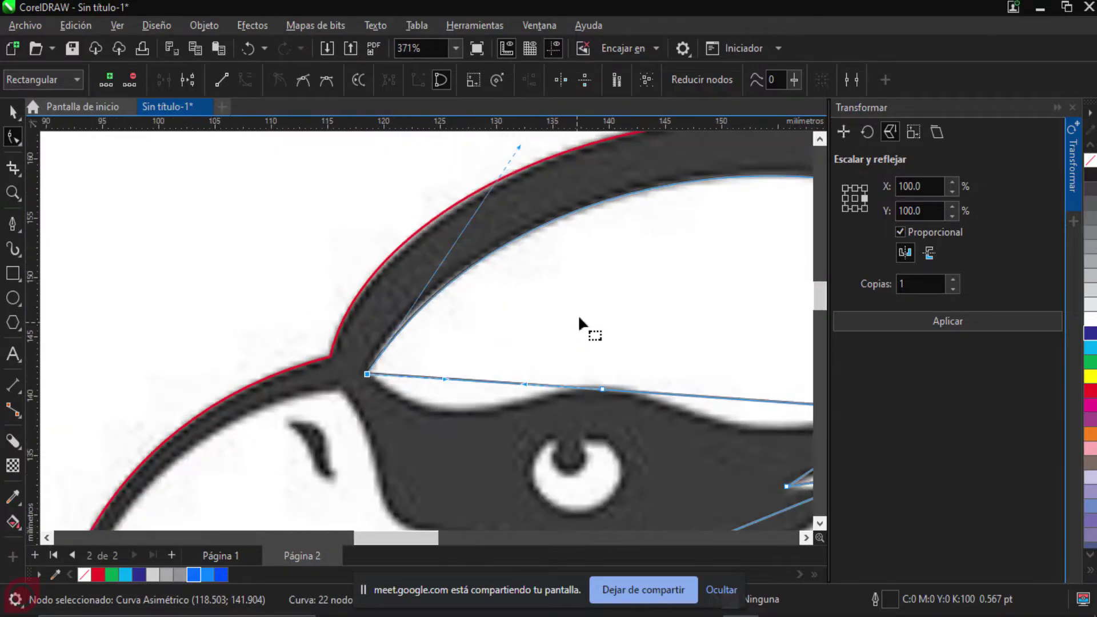
scroll(577, 323, "up", 1)
scroll(440, 286, "up", 1)
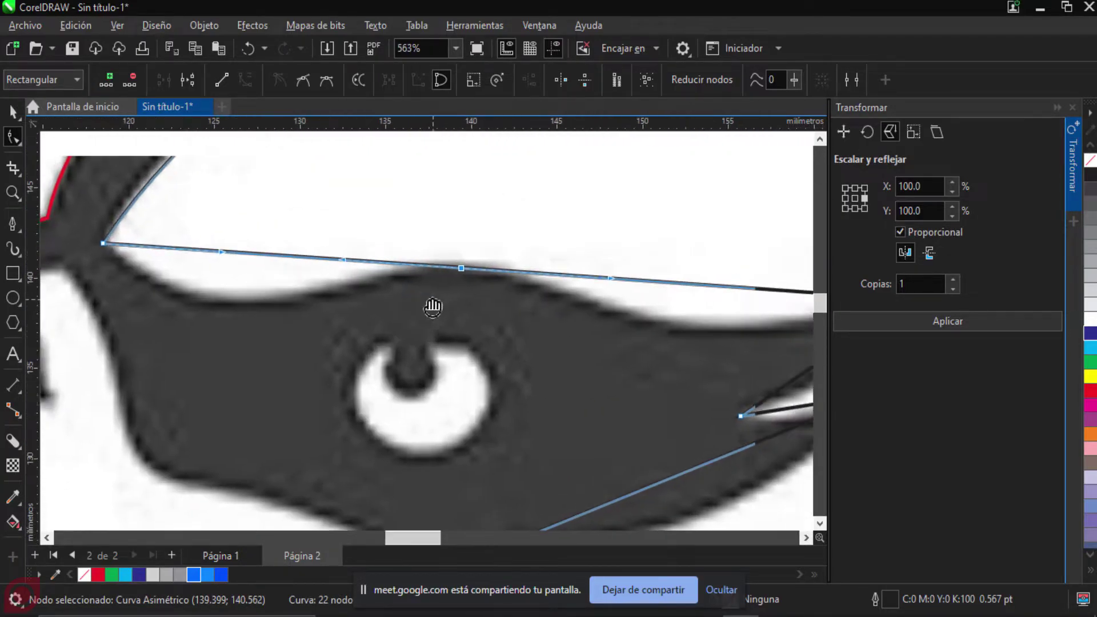
left_click_drag(452, 276, 479, 273)
key("ctrl+z")
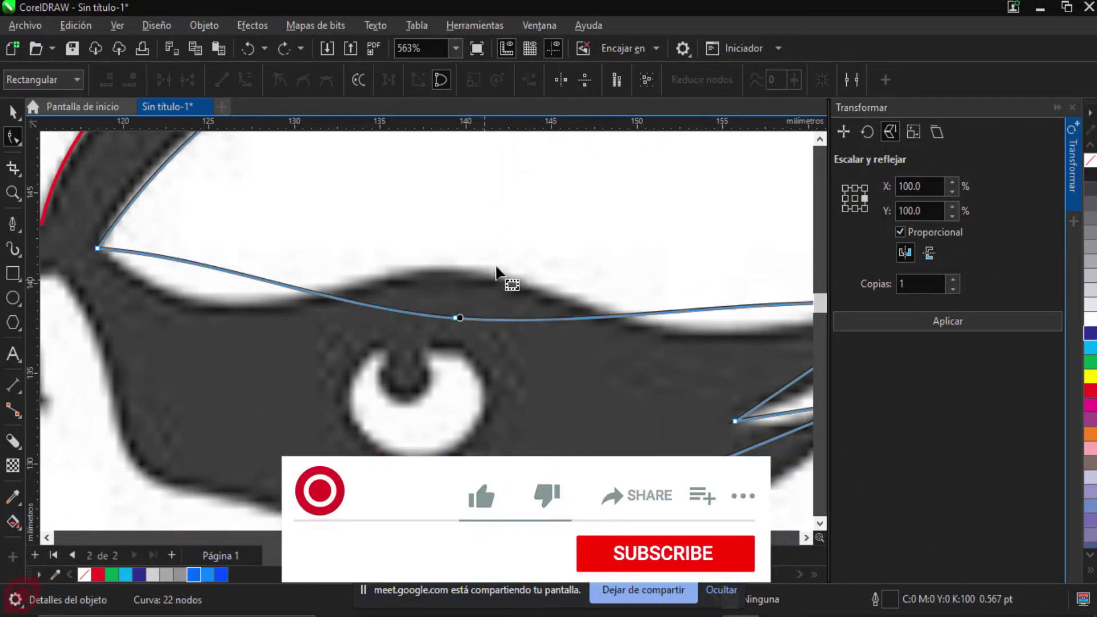
left_click(456, 317)
left_click(302, 79)
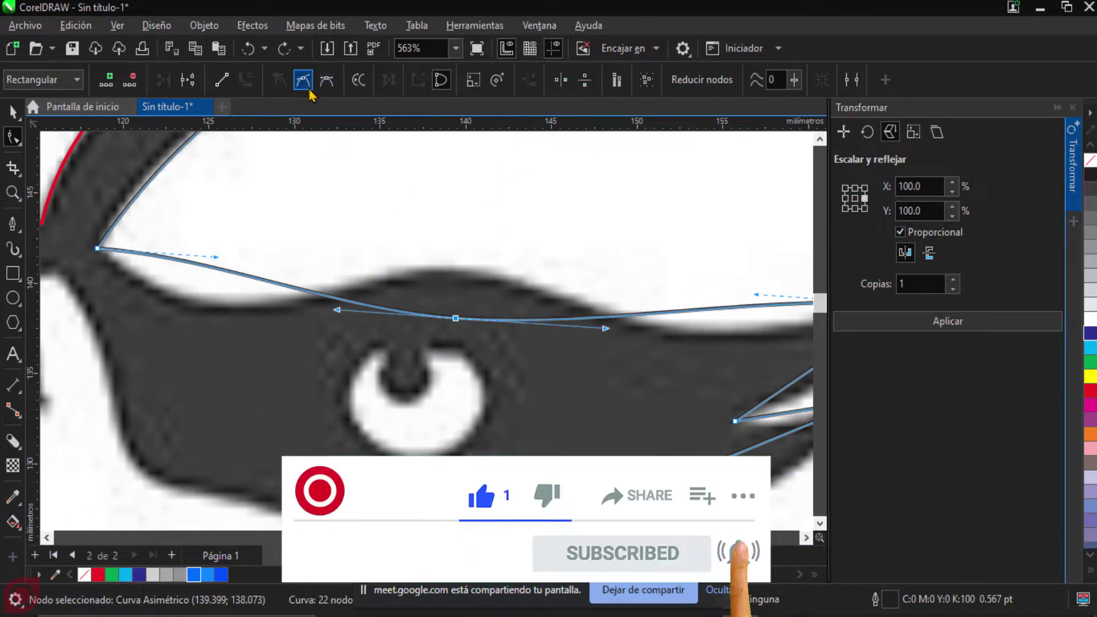
Step: Move the node above the eye up to the mask's edge and adjust the curve handles so the front brow follows it
left_click_drag(216, 258, 370, 324)
left_click(455, 317)
left_click_drag(457, 320, 456, 273)
left_click_drag(337, 267, 335, 290)
left_click_drag(186, 335, 215, 351)
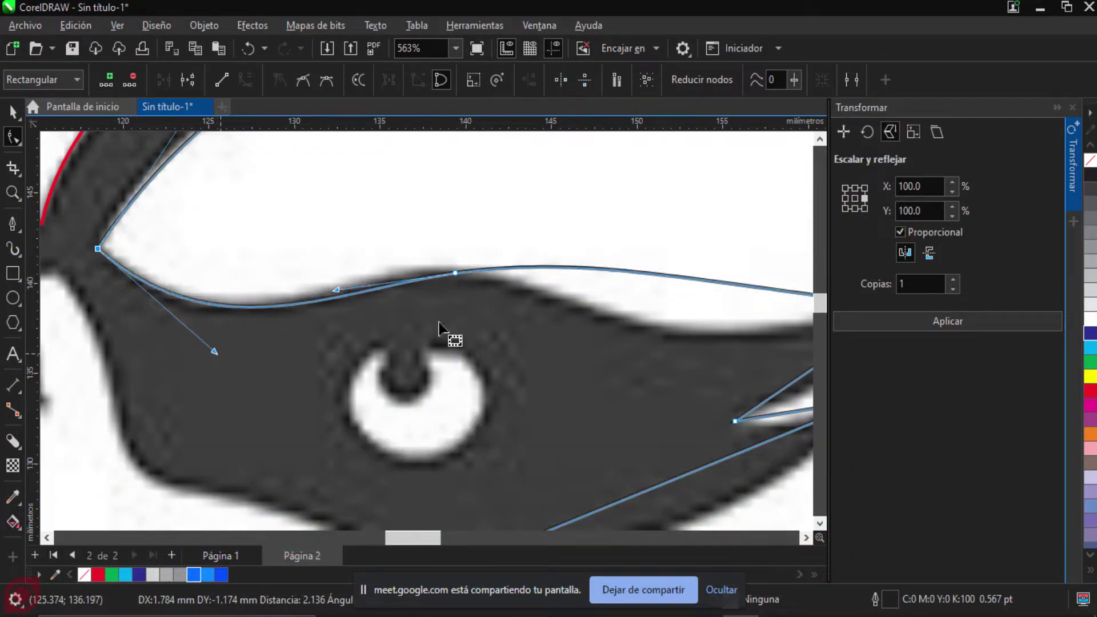
Step: Adjust the upper rear tip's curve handle and shift the node above the eye so the rear brow follows the mask edge
scroll(403, 313, "right", 5)
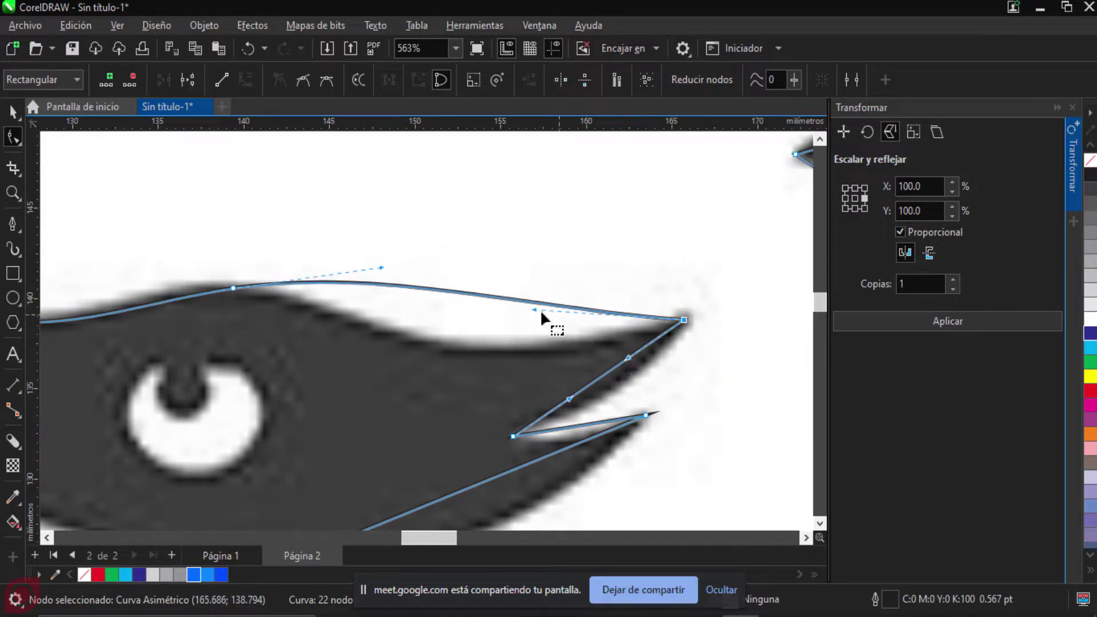
left_click_drag(532, 310, 337, 404)
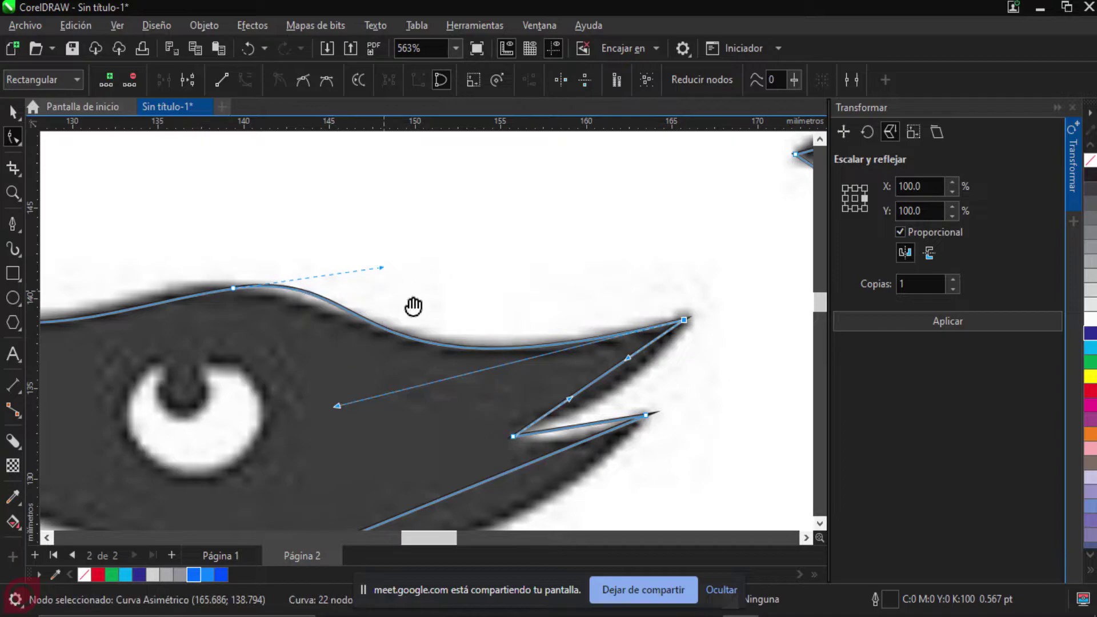
scroll(588, 282, "left", 5)
scroll(587, 283, "up", 1)
left_click_drag(588, 285, 389, 336)
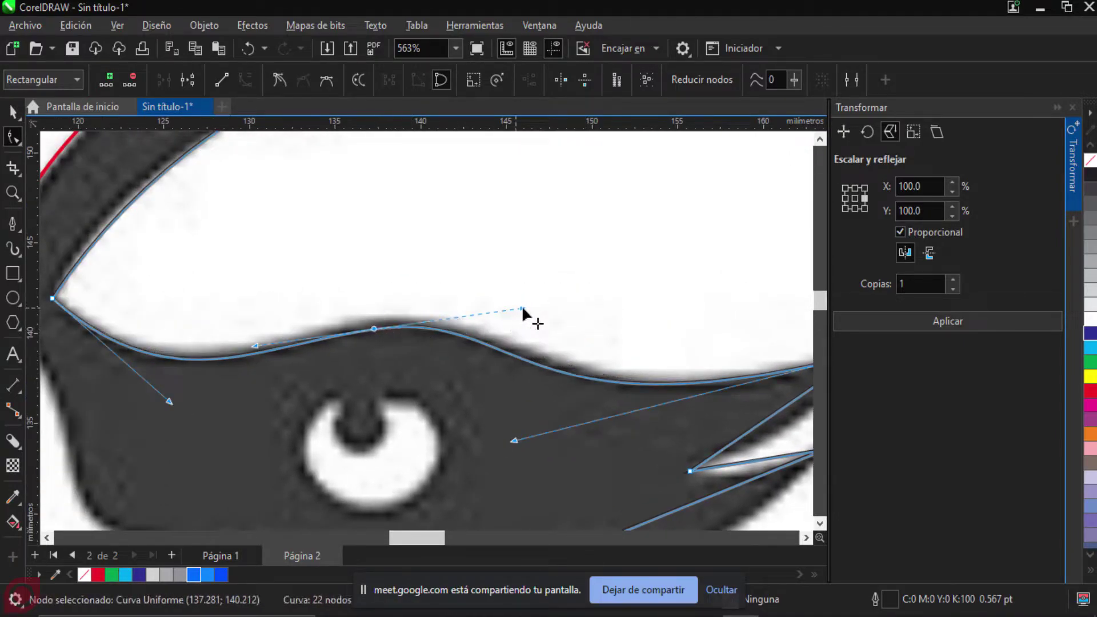
Step: Bend the segment between the mask's upper rear tip and the notch outward to the mask edge
scroll(531, 329, "down", 3)
scroll(574, 180, "up", 5)
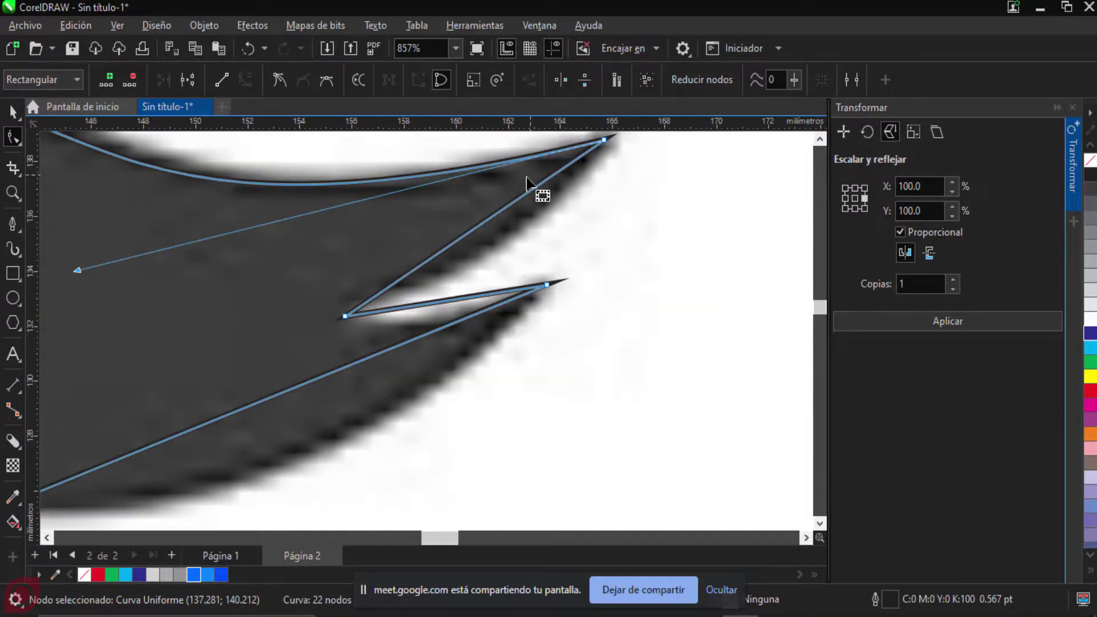
scroll(530, 178, "up", 1)
left_click(479, 255)
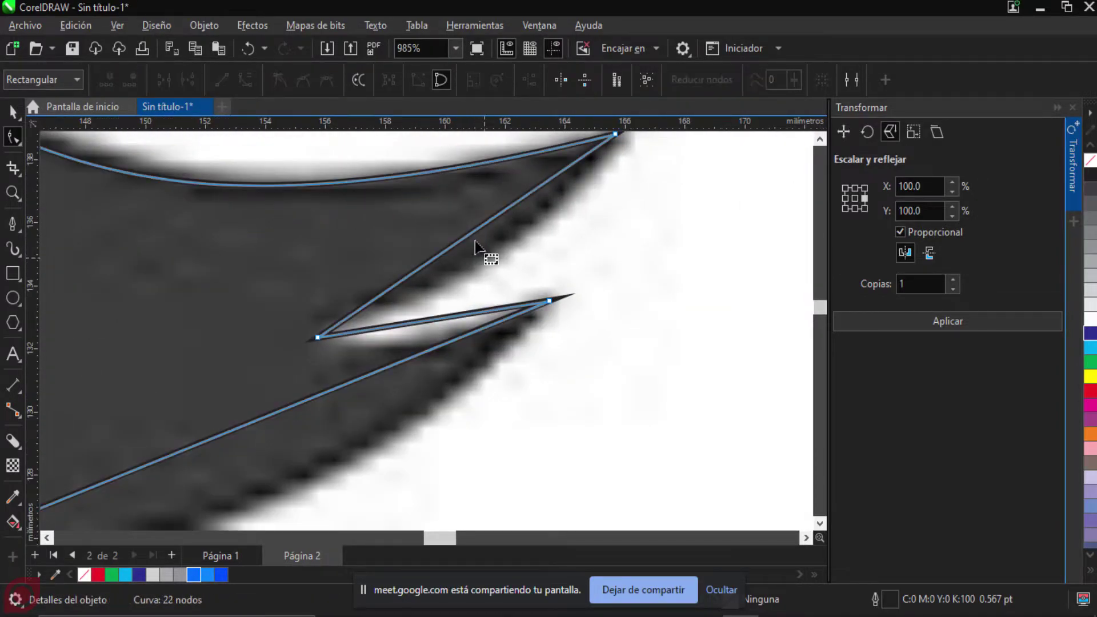
scroll(554, 270, "up", 1)
scroll(539, 269, "down", 3)
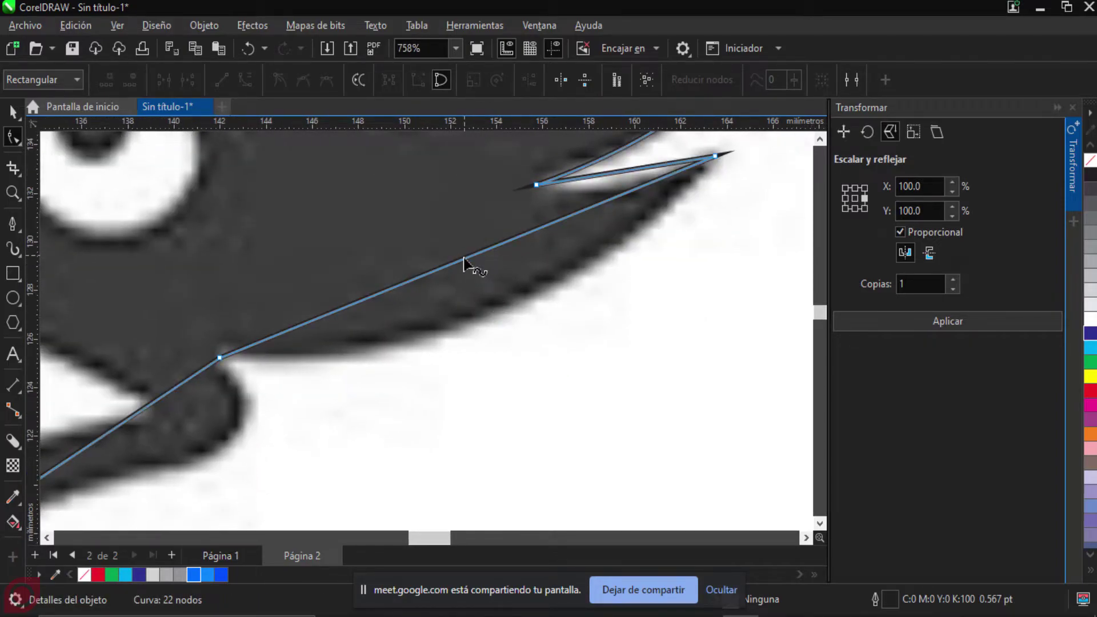
Step: Bend the mask's lower edge segment and the short segment between the notch and lower tip to match the image
left_click_drag(464, 260, 500, 311)
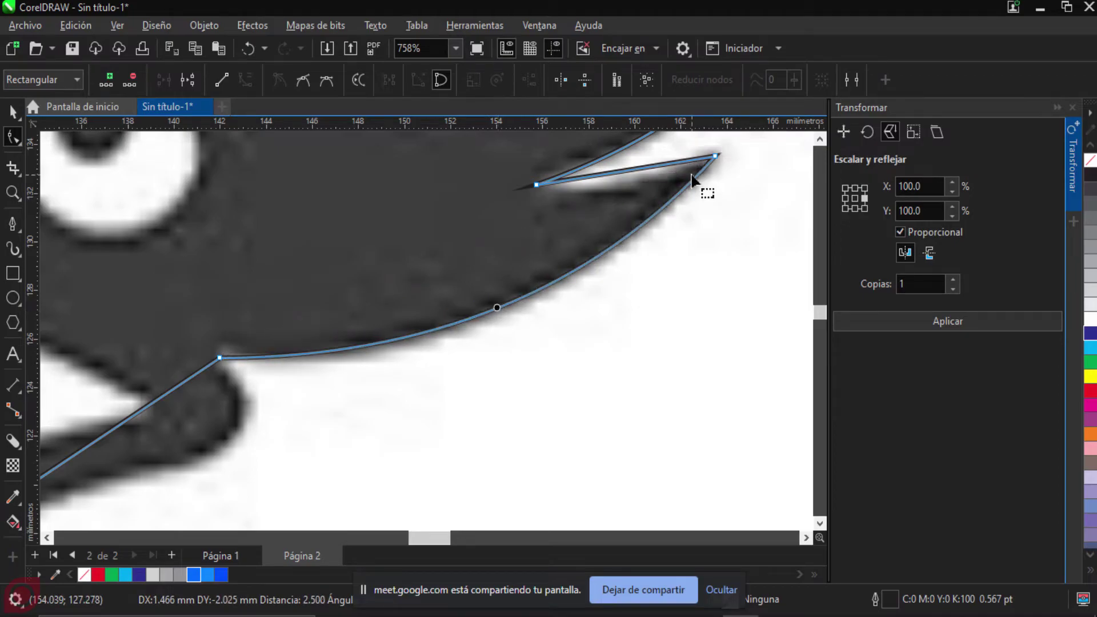
scroll(707, 189, "up", 1)
scroll(613, 306, "up", 2)
left_click(533, 317)
left_click_drag(533, 319, 531, 346)
Step: Curve the segment around the mouth corner's rounded end and add a smooth node along its underside to fit the edge
scroll(560, 352, "down", 4)
scroll(555, 135, "up", 2)
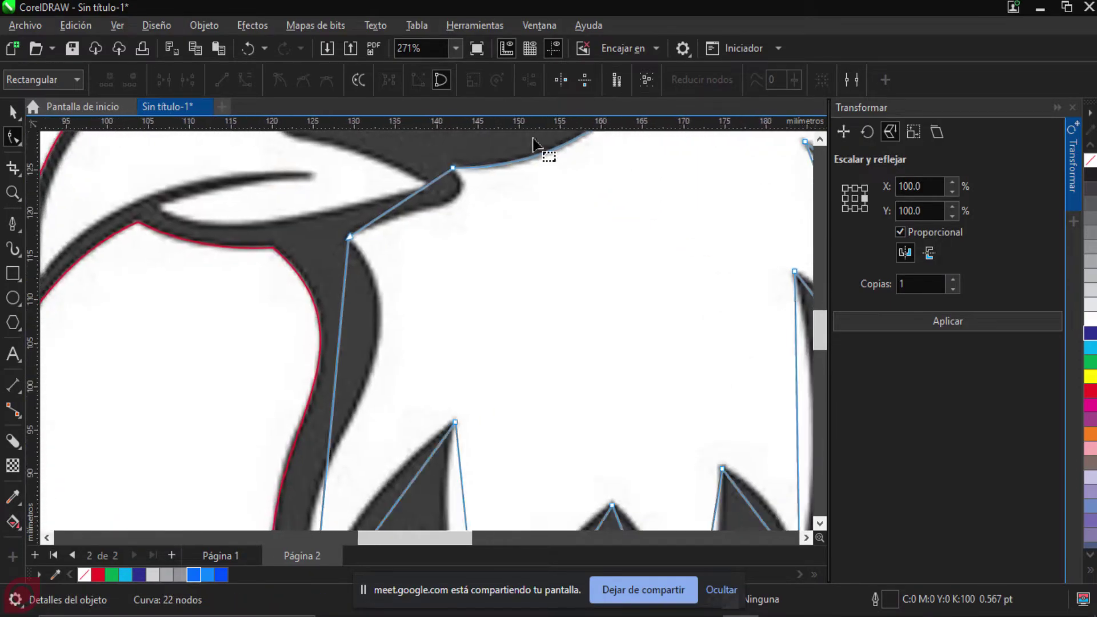
scroll(427, 194, "up", 1)
scroll(571, 188, "up", 1)
left_click(542, 211)
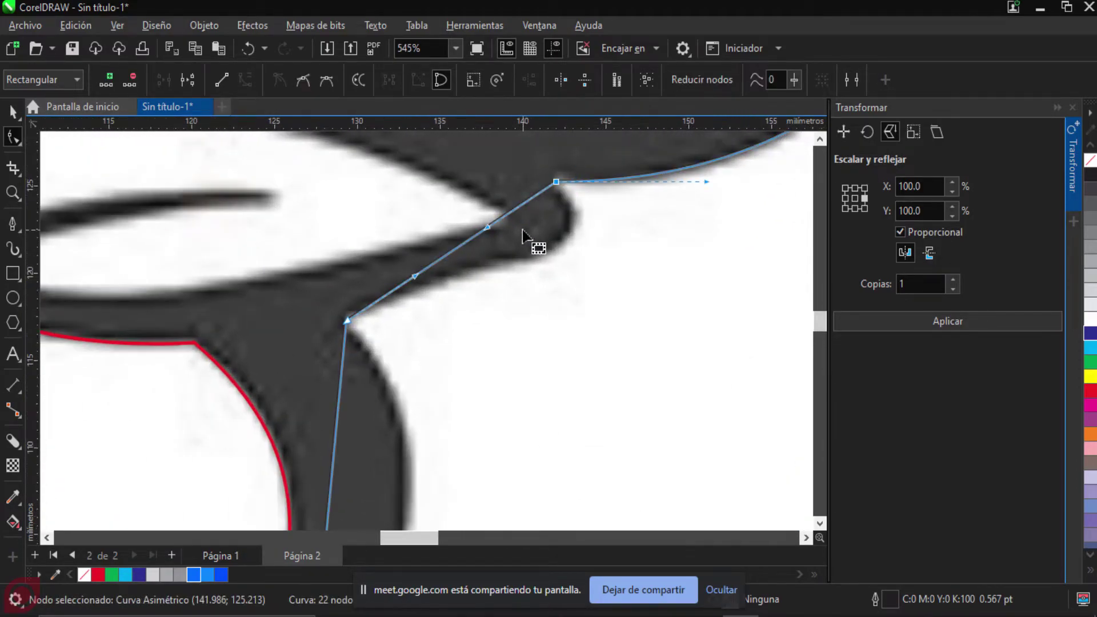
scroll(525, 237, "up", 1)
left_click_drag(477, 230, 677, 281)
scroll(600, 245, "up", 1)
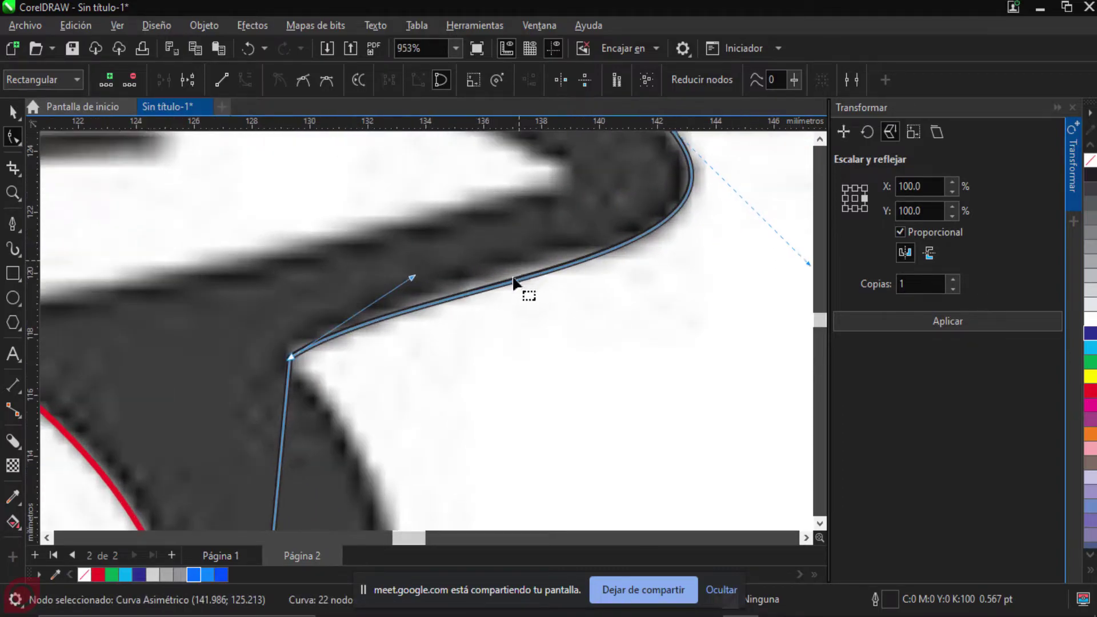
left_click_drag(495, 282, 495, 270)
left_click_drag(630, 235, 593, 256)
Step: Adjust the curve handles at both ends of the throat segment so it follows the neck's inner edge
scroll(574, 245, "down", 3)
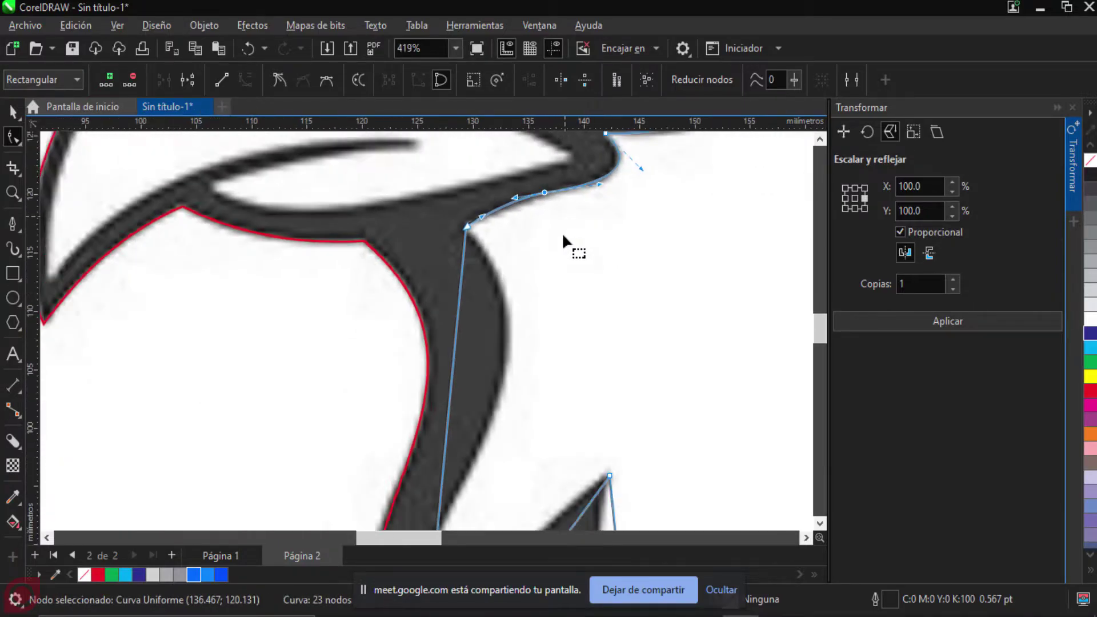
scroll(563, 227, "down", 5)
left_click(508, 411)
scroll(506, 453, "up", 3)
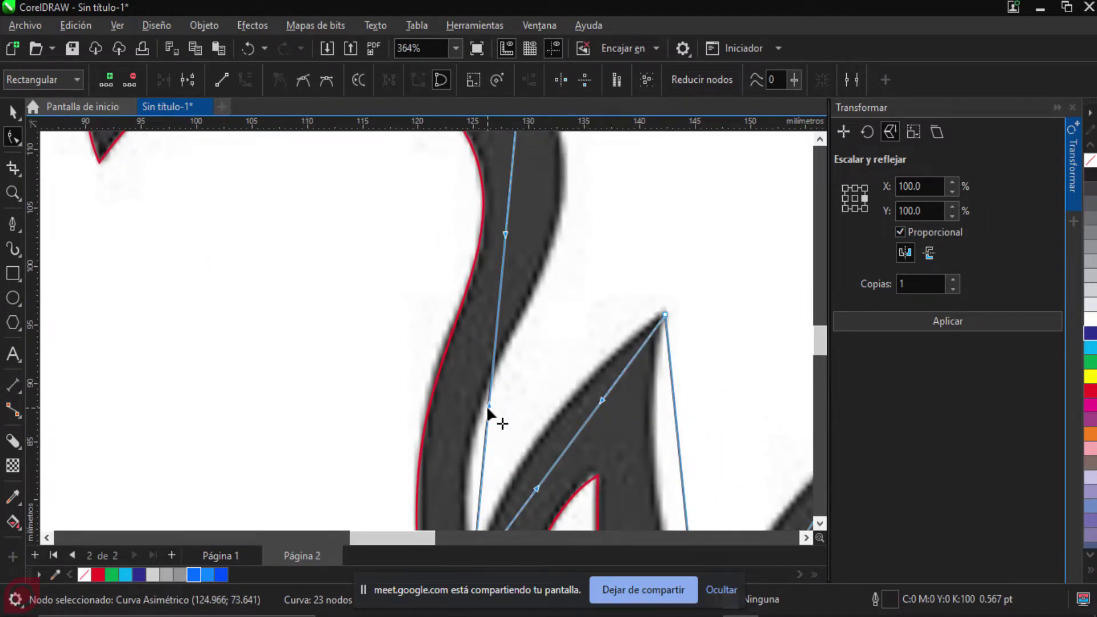
left_click_drag(489, 408, 449, 458)
left_click_drag(538, 332, 496, 485)
left_click_drag(464, 388, 605, 359)
scroll(602, 371, "down", 5)
scroll(589, 264, "up", 4)
left_click_drag(419, 331, 398, 232)
scroll(570, 416, "up", 3)
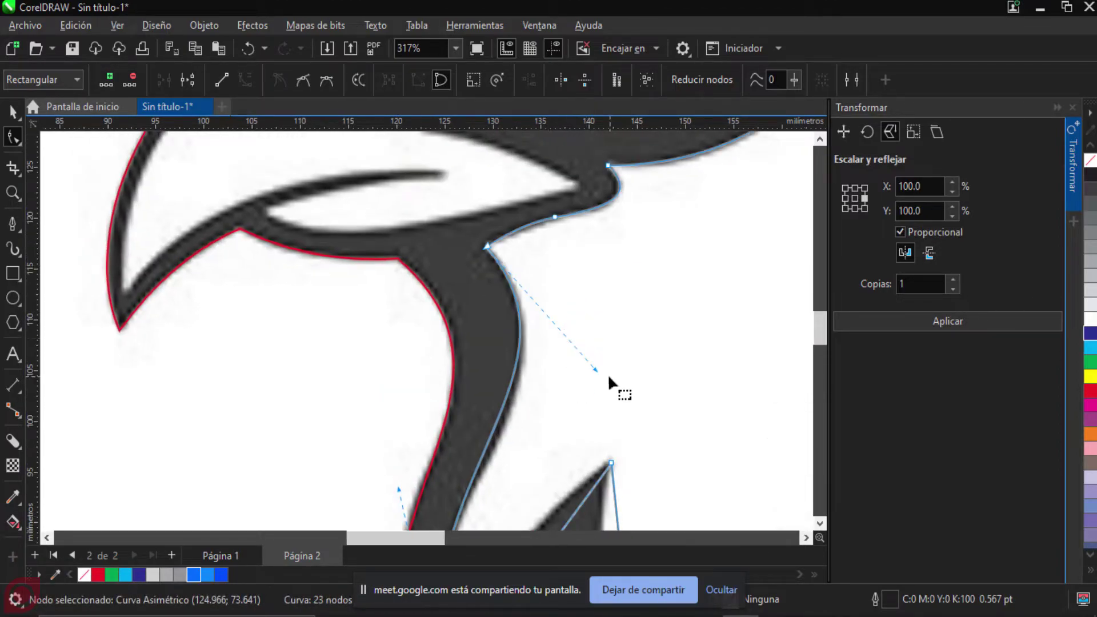
left_click_drag(593, 368, 617, 397)
Step: Bend the straight segments of the lower neck feathers so they follow the feather edges
scroll(617, 397, "down", 2)
scroll(550, 189, "down", 3)
scroll(392, 216, "up", 3)
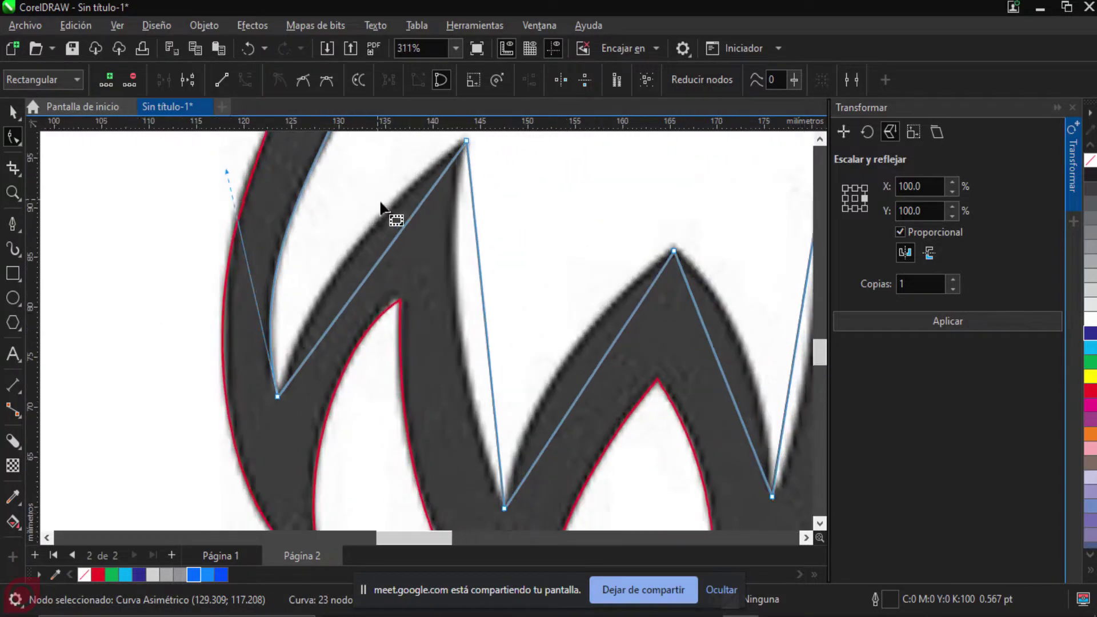
left_click_drag(428, 279, 430, 285)
left_click_drag(379, 311, 357, 289)
left_click_drag(479, 294, 431, 295)
left_click_drag(541, 326, 426, 295)
left_click_drag(466, 336, 481, 313)
scroll(495, 310, "right", 5)
left_click_drag(529, 248, 463, 374)
left_click_drag(538, 319, 472, 342)
Step: Bend the two long segments around the narrow white gap in the rear feathers to match the image edges
scroll(376, 388, "up", 1)
scroll(421, 289, "down", 2)
scroll(450, 367, "up", 2)
scroll(462, 335, "down", 2)
scroll(509, 284, "up", 2)
scroll(460, 386, "up", 3)
scroll(461, 381, "up", 1)
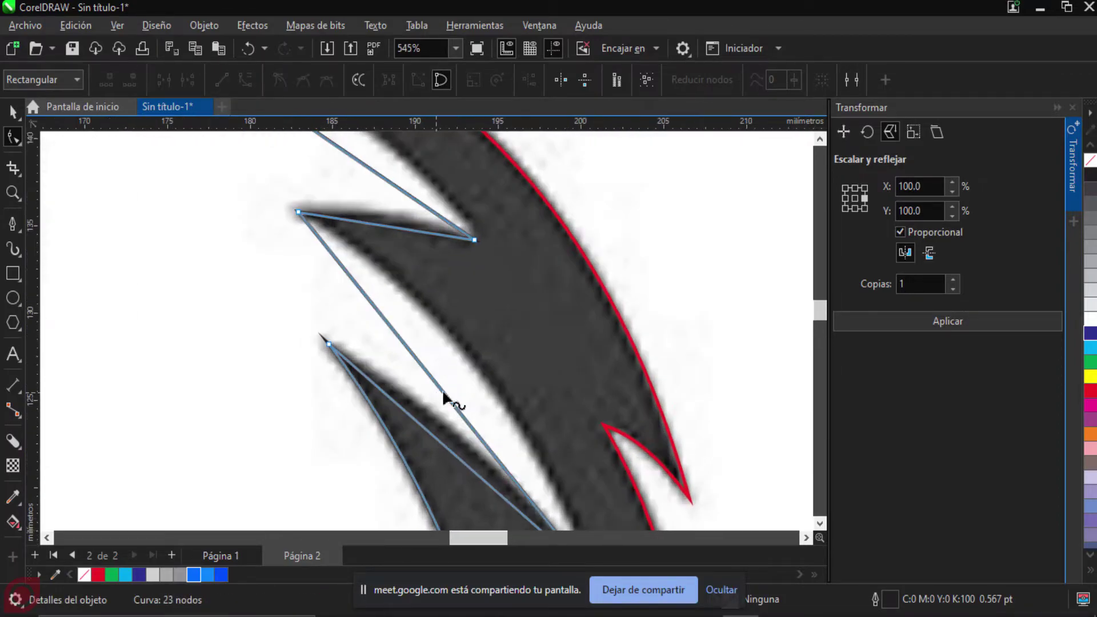
left_click_drag(446, 394, 478, 365)
scroll(494, 405, "up", 1)
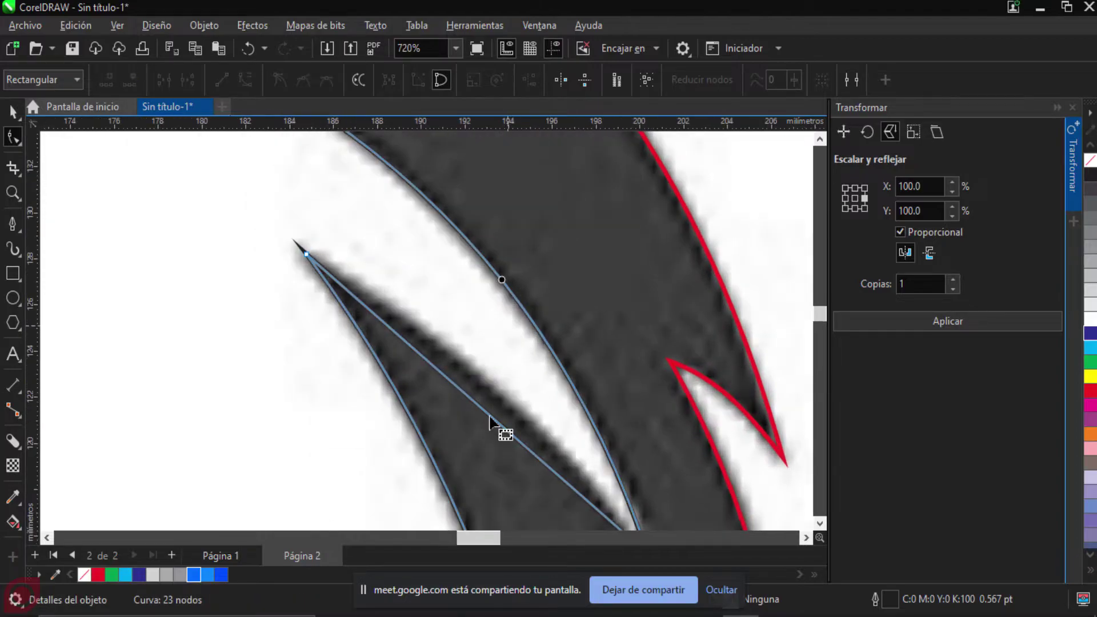
left_click_drag(497, 426, 510, 416)
Step: Bend both segments of the next white gap up, between the two upper rear feather tips, to follow its edges
scroll(495, 340, "down", 3)
scroll(497, 352, "up", 2)
left_click_drag(448, 372, 488, 355)
scroll(514, 331, "up", 4)
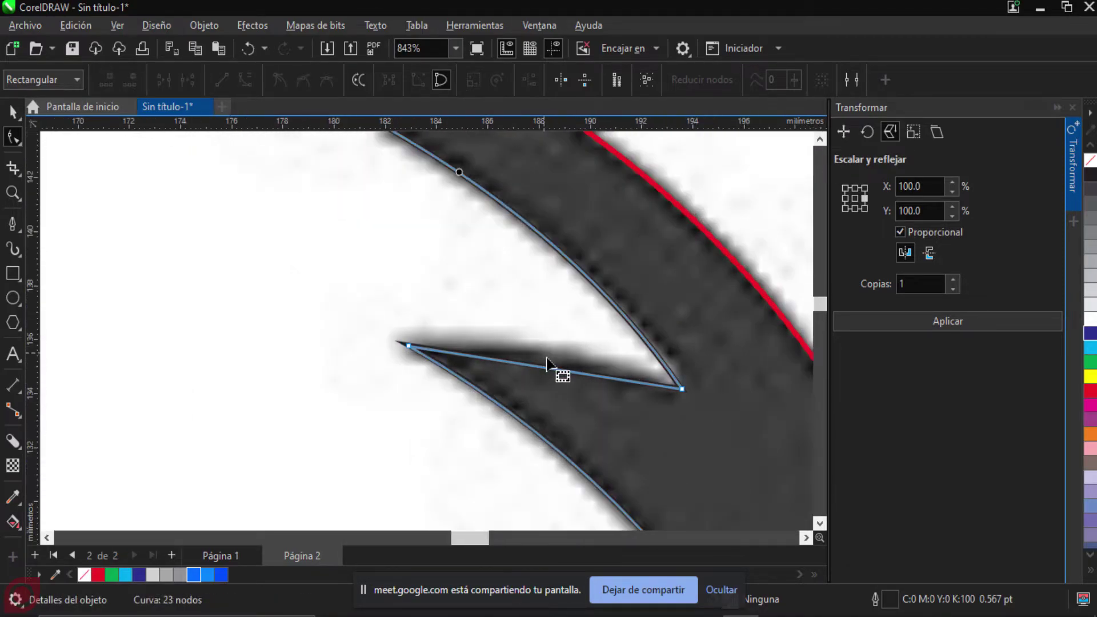
left_click_drag(549, 372, 540, 346)
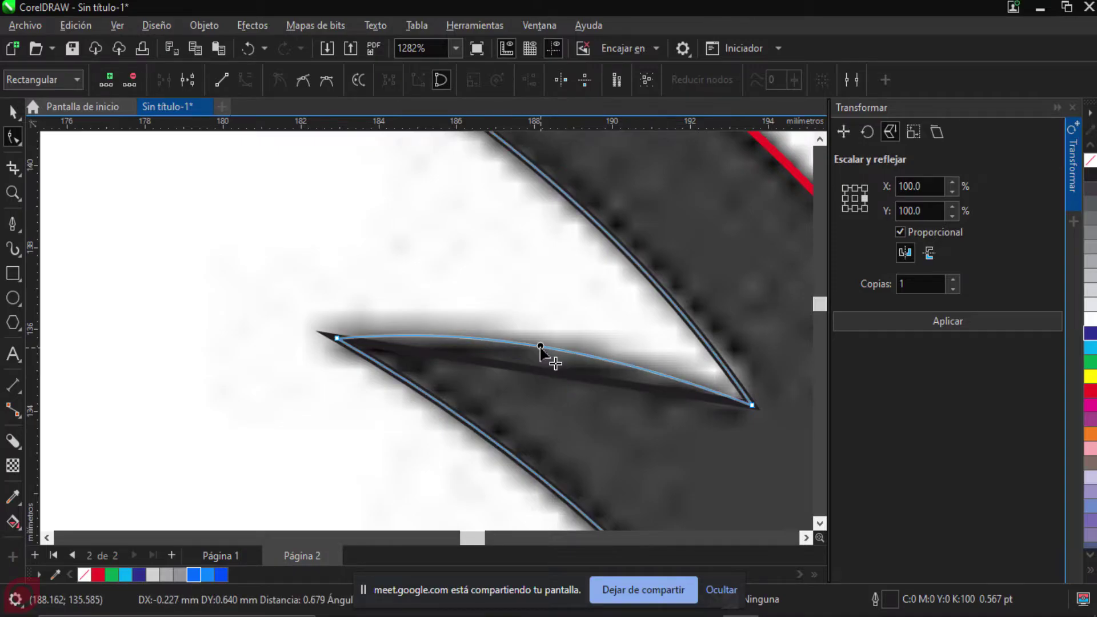
key("Escape")
Step: Bend the short upper edge of the topmost rear feather upward to follow the image
scroll(423, 299, "down", 4)
scroll(416, 314, "up", 2)
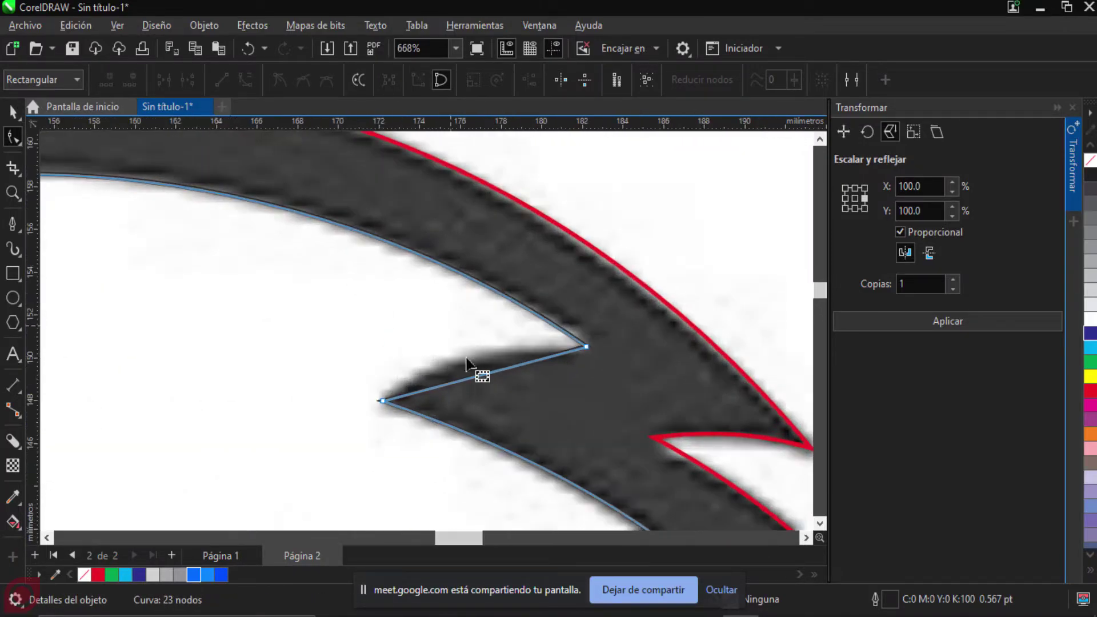
scroll(467, 361, "up", 1)
left_click_drag(481, 386, 465, 370)
scroll(465, 370, "down", 6)
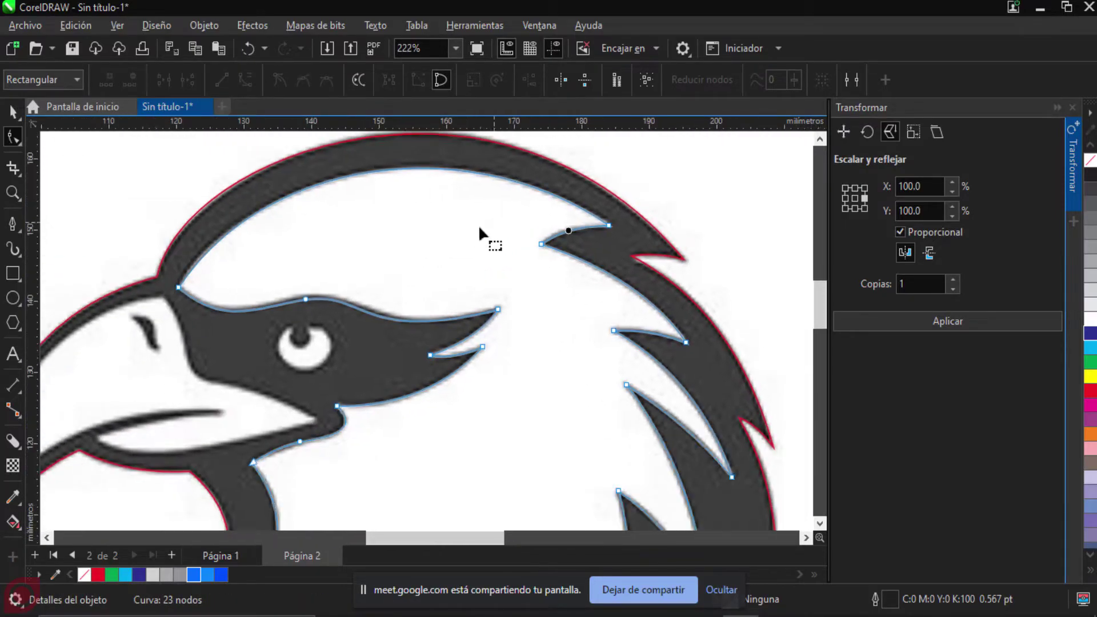
Step: Start a beak contour with the Pen tool, placing nodes at the mouth corner and the front end of the lower beak
scroll(502, 236, "up", 2)
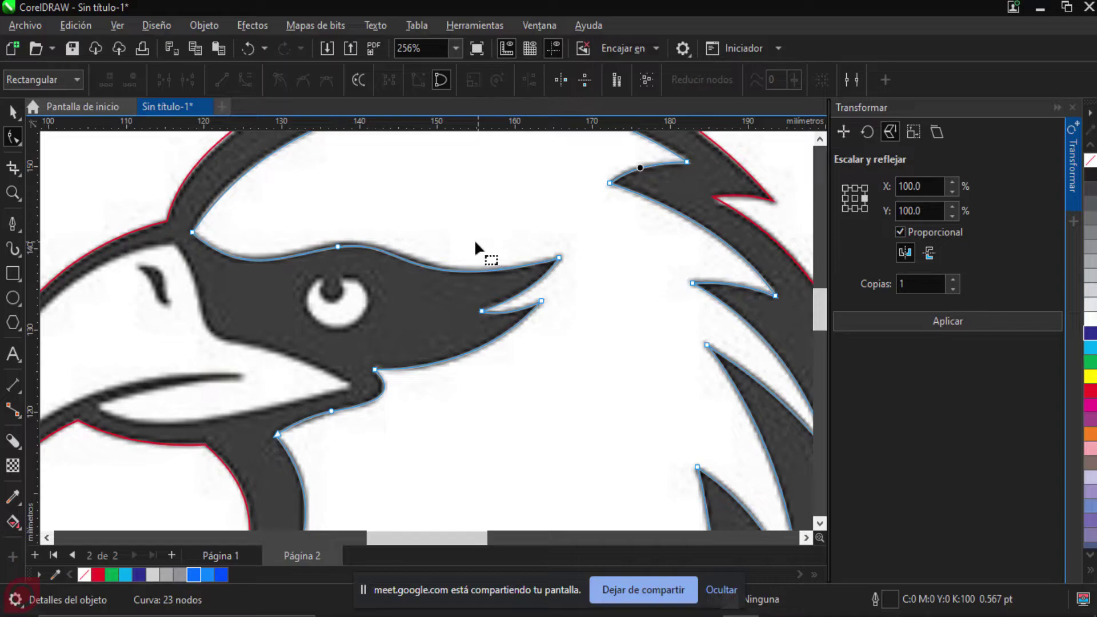
left_click_drag(257, 277, 506, 215)
scroll(498, 200, "up", 1)
scroll(498, 199, "up", 1)
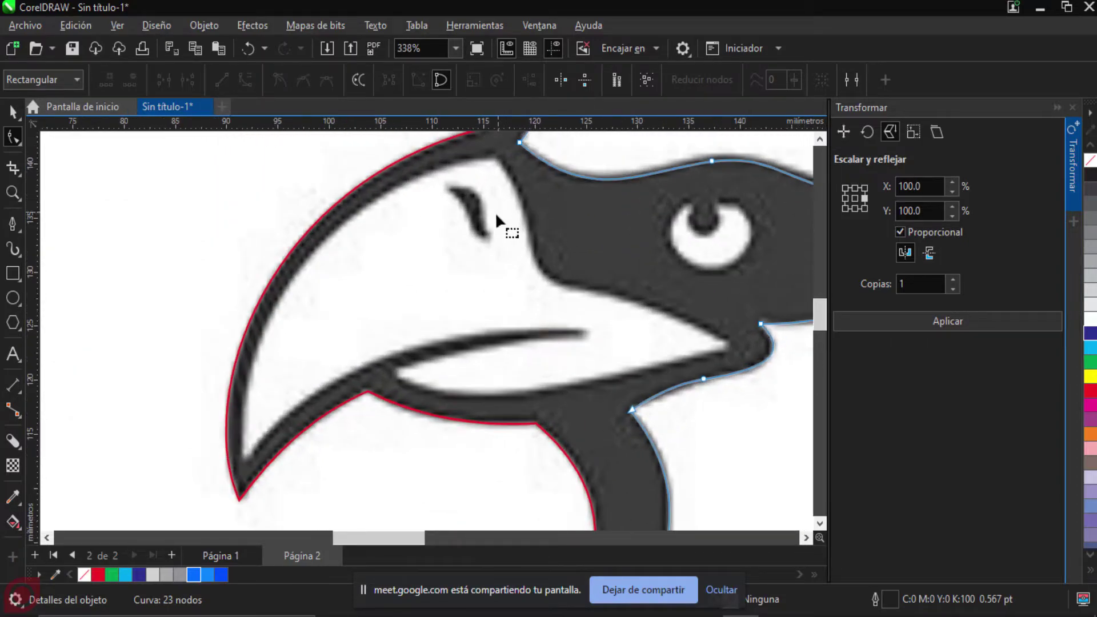
scroll(308, 228, "right", 1)
left_click(12, 224)
scroll(588, 301, "up", 6)
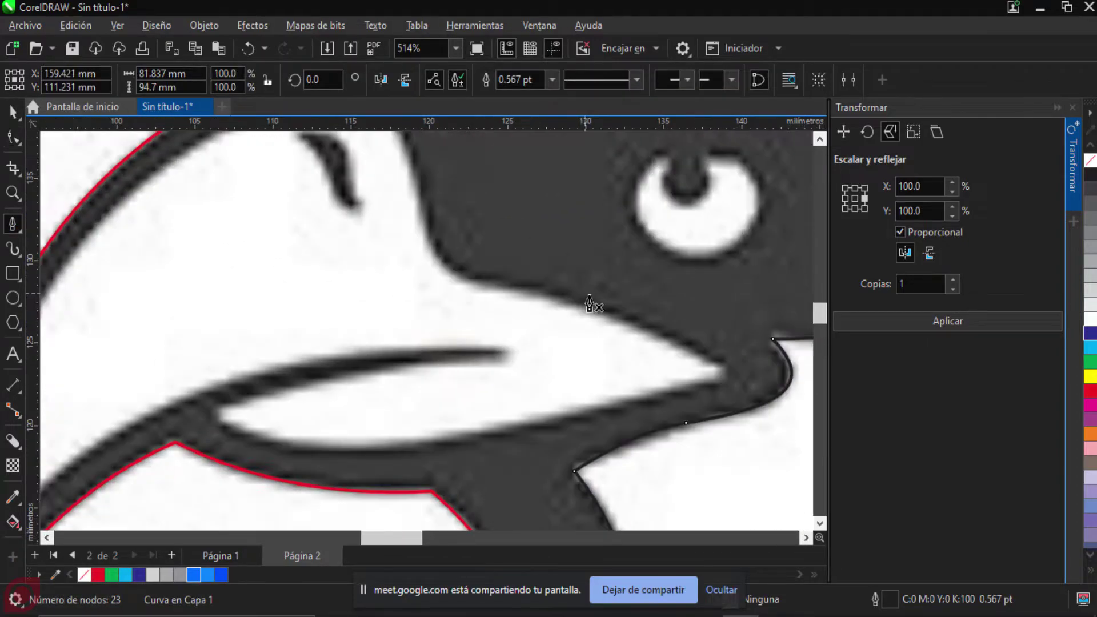
scroll(679, 327, "up", 1)
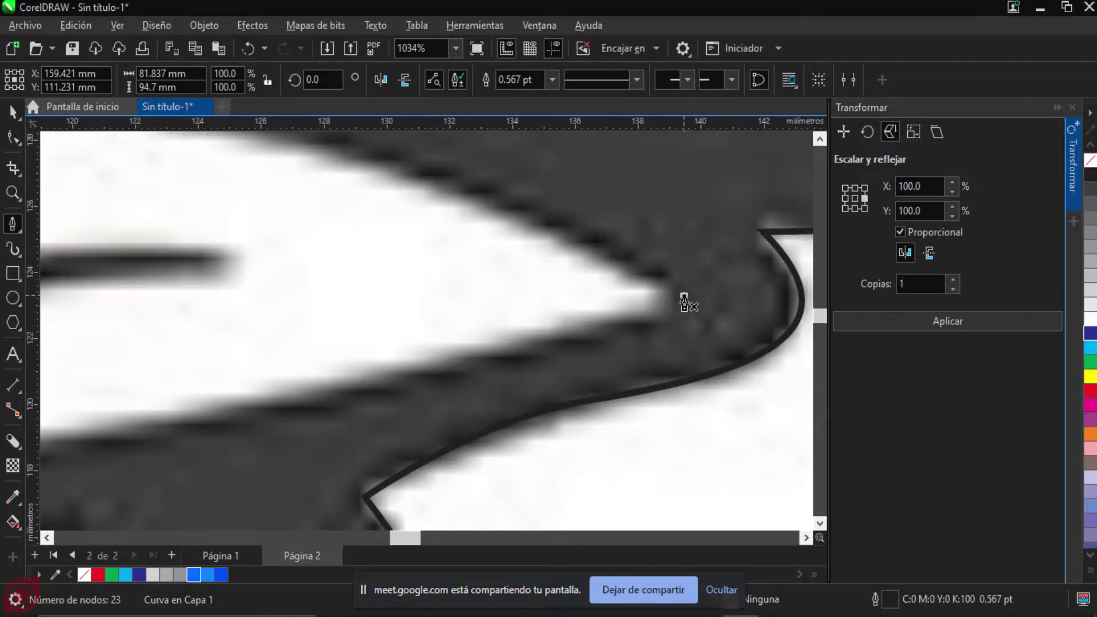
left_click(683, 303)
scroll(485, 335, "down", 1)
scroll(600, 335, "left", 3)
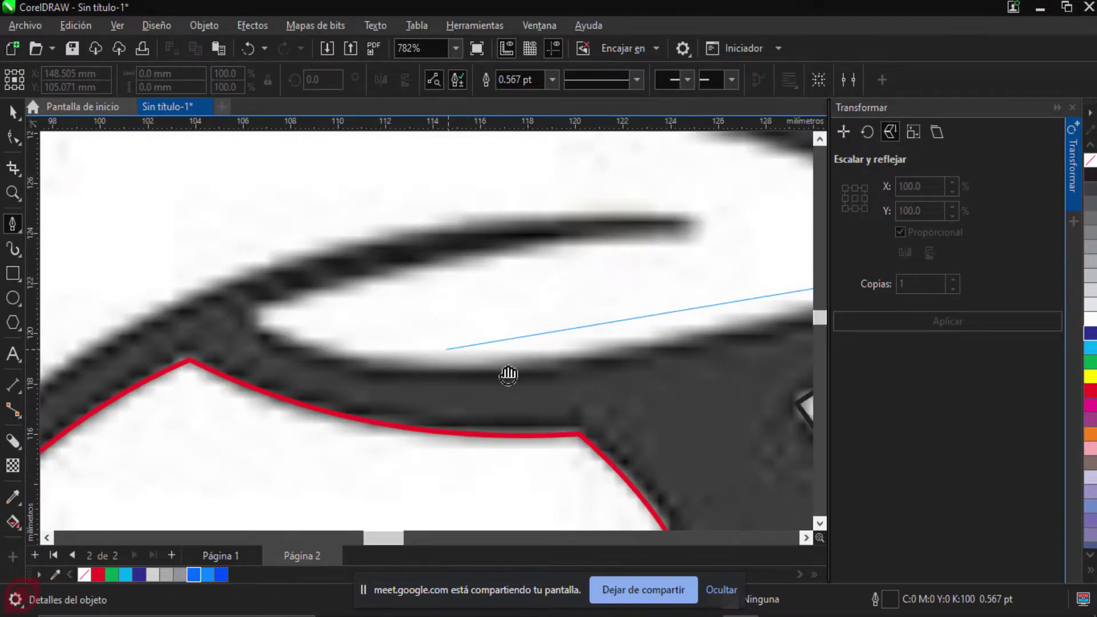
scroll(446, 357, "left", 3)
scroll(445, 357, "up", 1)
left_click(390, 368)
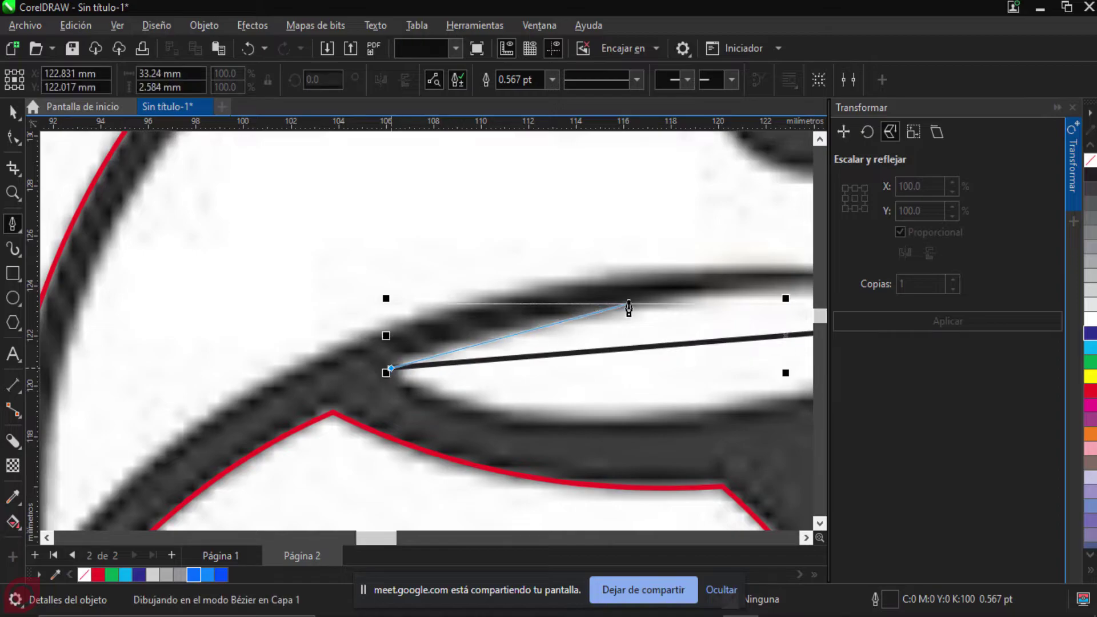
Step: Continue the beak contour with nodes at the rear end of the mouth line and the inner beak tip
scroll(629, 308, "right", 6)
scroll(629, 308, "up", 1)
left_click(550, 352)
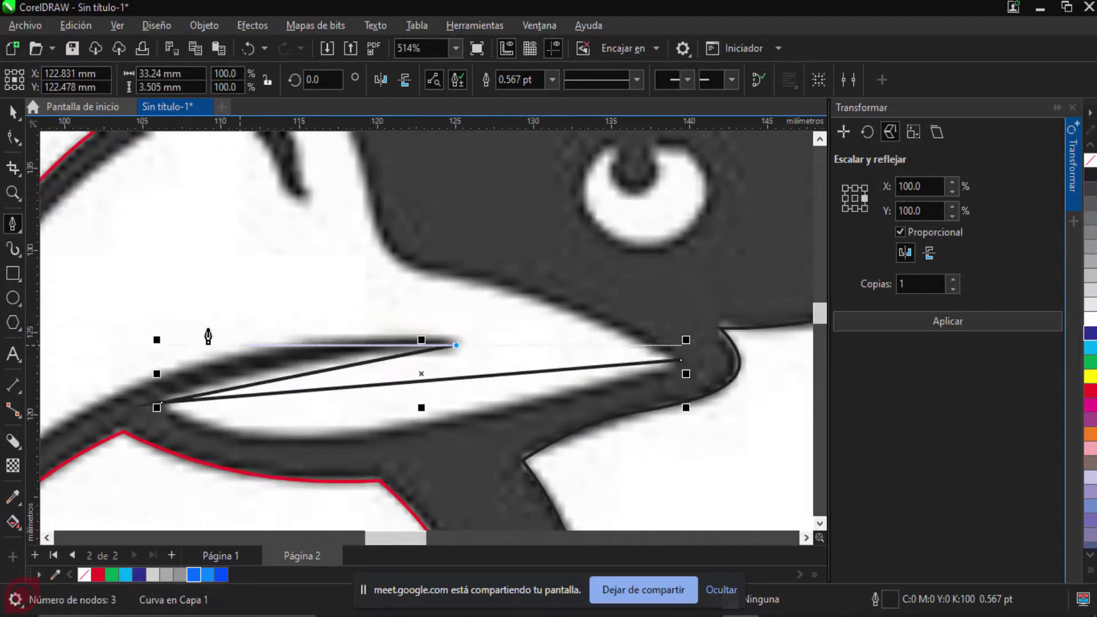
scroll(583, 171, "up", 1)
scroll(325, 396, "left", 3)
left_click(296, 439)
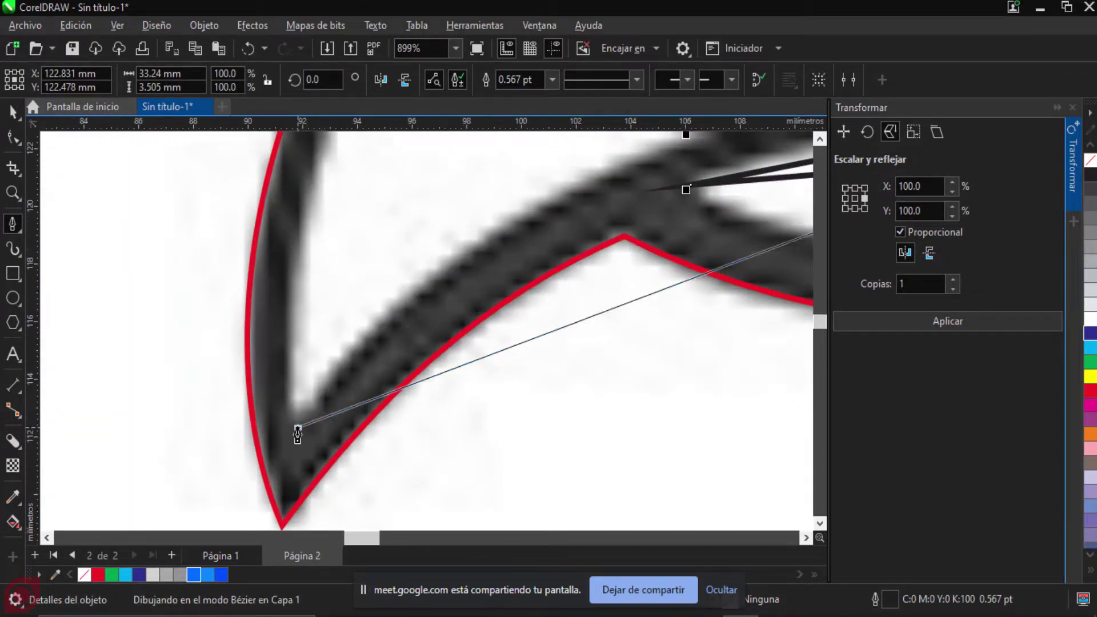
Step: Add a contour node at the beak's upper rear corner, just below the forehead
scroll(297, 434, "down", 3)
scroll(498, 330, "up", 1)
scroll(498, 330, "up", 3)
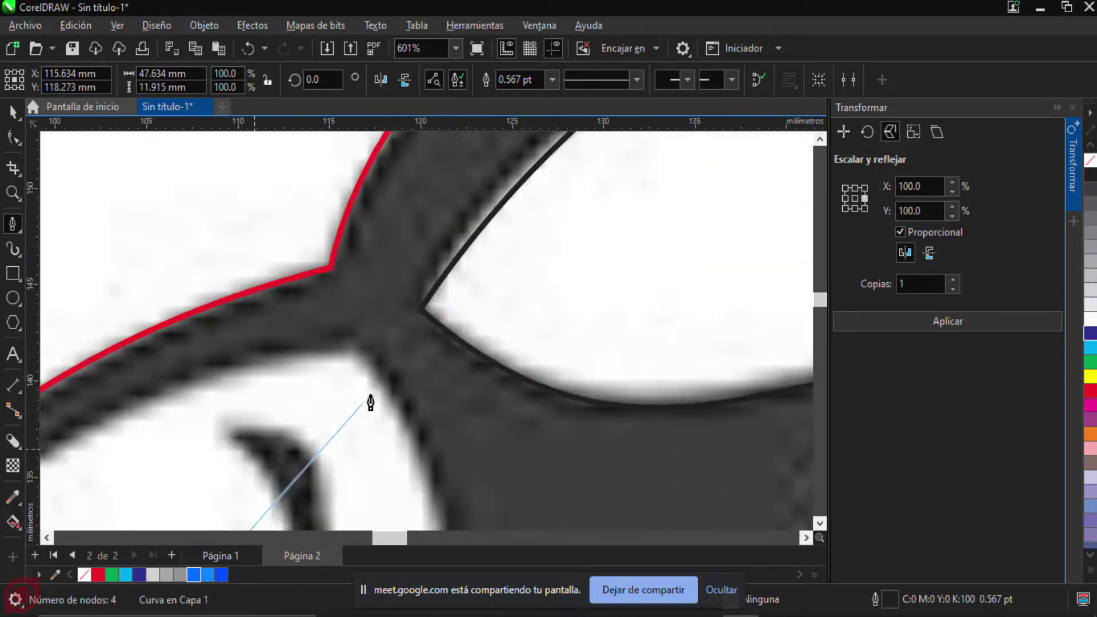
left_click_drag(361, 352, 400, 386)
scroll(399, 386, "down", 2)
scroll(446, 342, "up", 1)
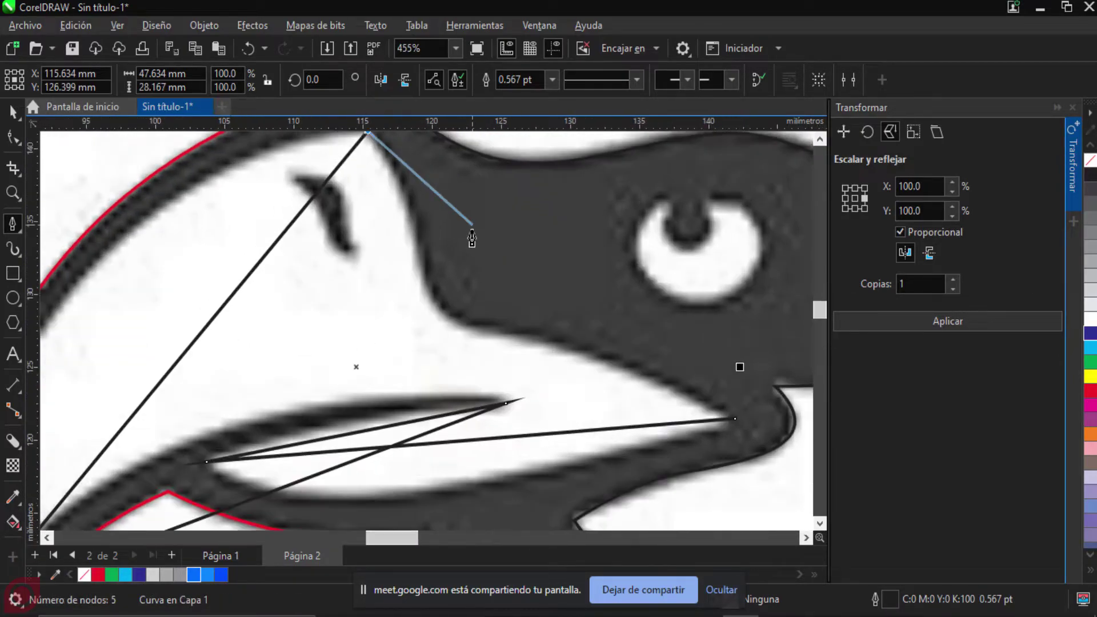
Step: Add a node at the inner bend of the beak's rear edge and close the contour at its starting node at the mouth corner
left_click(443, 355)
scroll(444, 355, "down", 1)
scroll(516, 326, "up", 1)
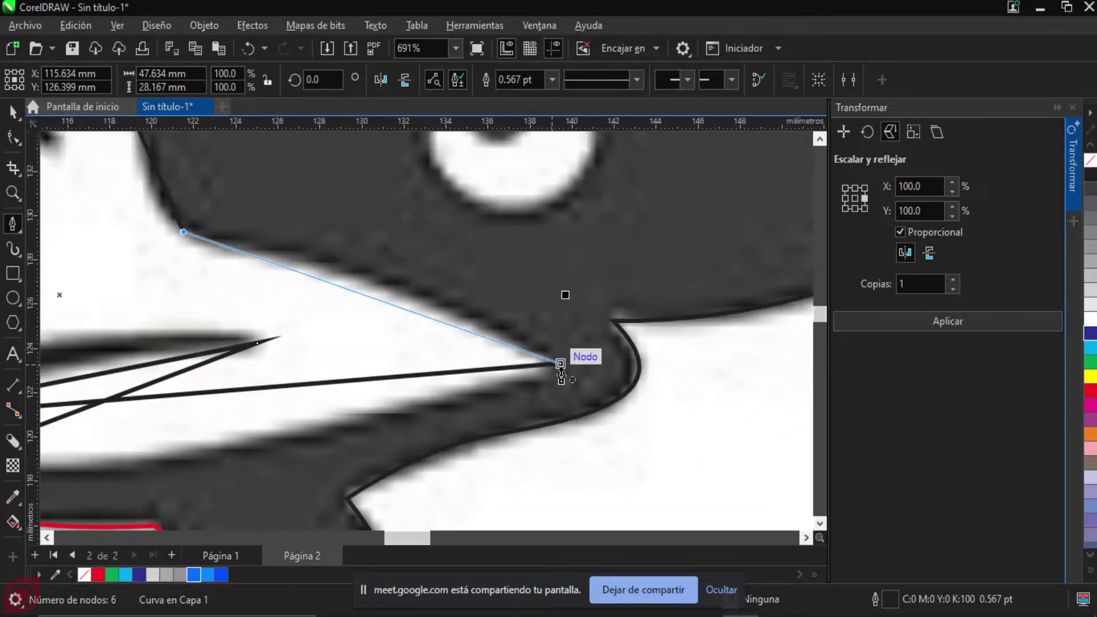
left_click(560, 363)
scroll(548, 320, "down", 3)
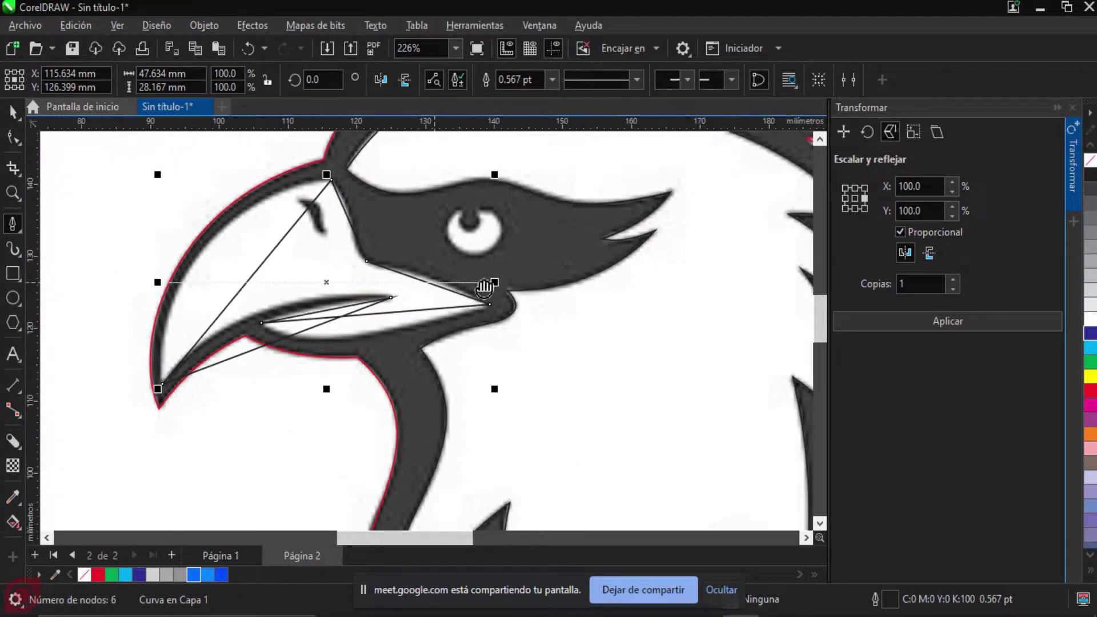
Step: Convert all the beak contour's segments to curves and bend the upper beak edge outward to follow the image
key("F10")
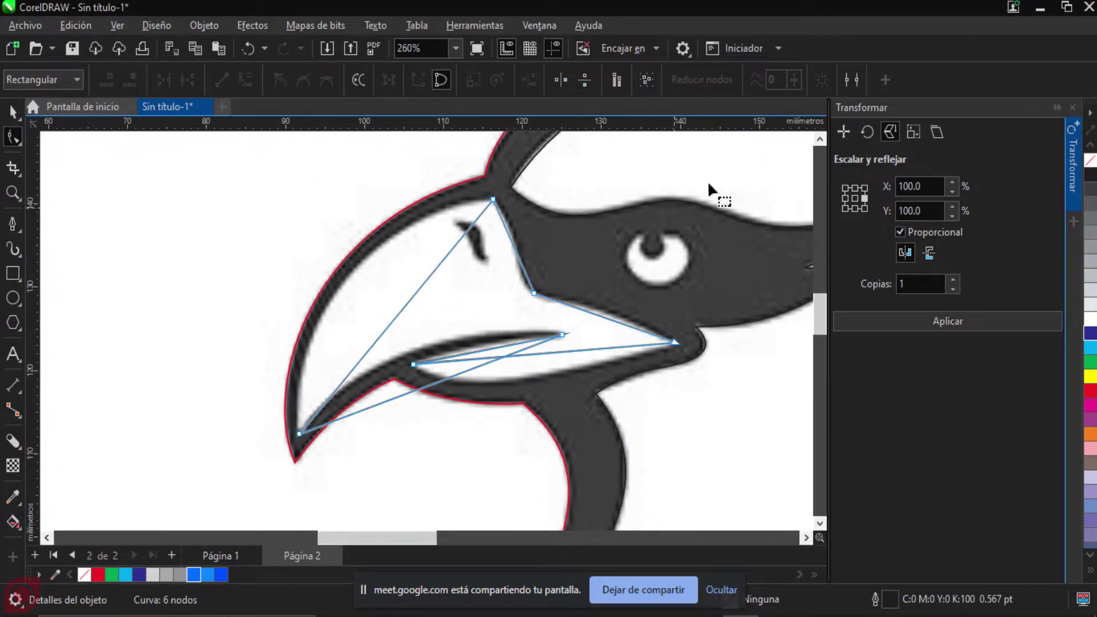
left_click_drag(295, 454, 247, 478)
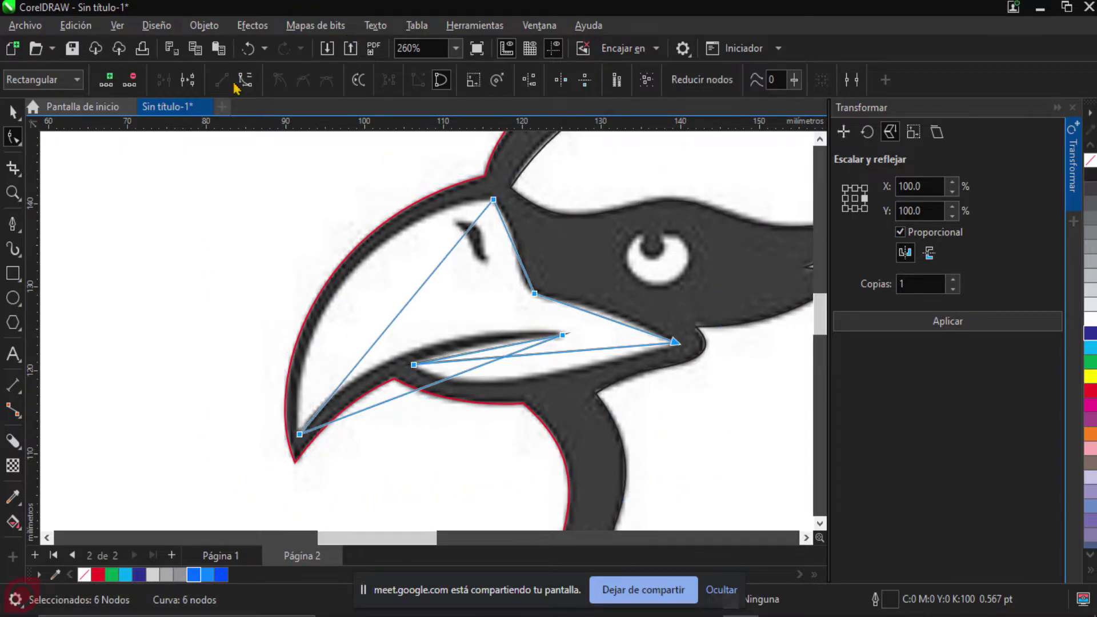
scroll(388, 325, "up", 2)
left_click_drag(392, 338, 322, 276)
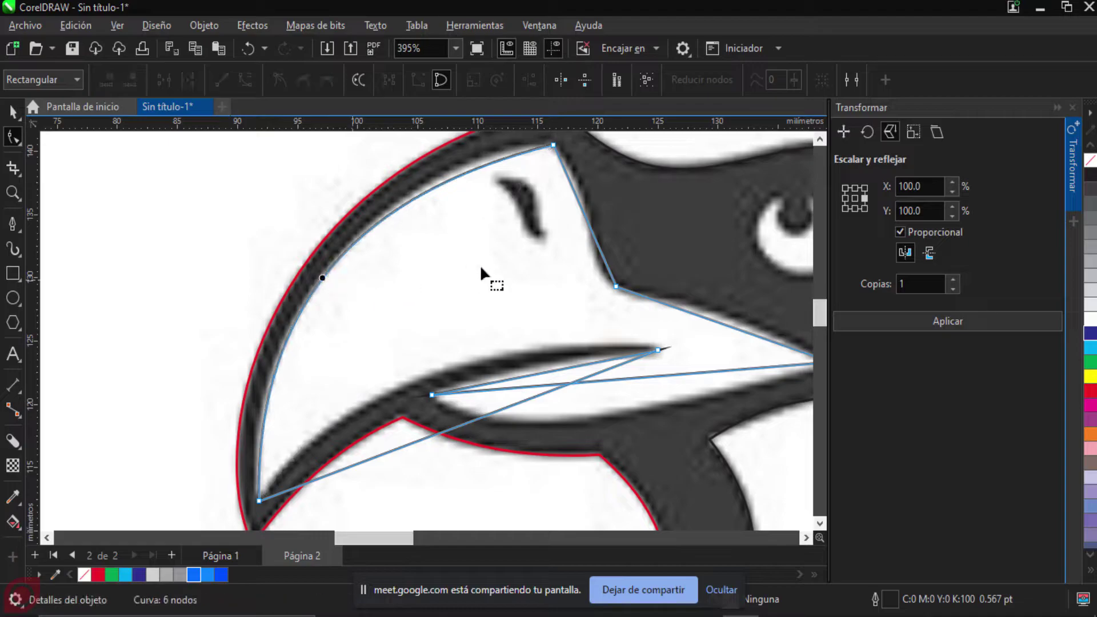
Step: Adjust the handles of the nodes at the beak's upper rear corner and inner tip so the upper edge fits the image
left_click_drag(526, 305, 459, 331)
scroll(473, 203, "up", 2)
left_click_drag(461, 243, 457, 242)
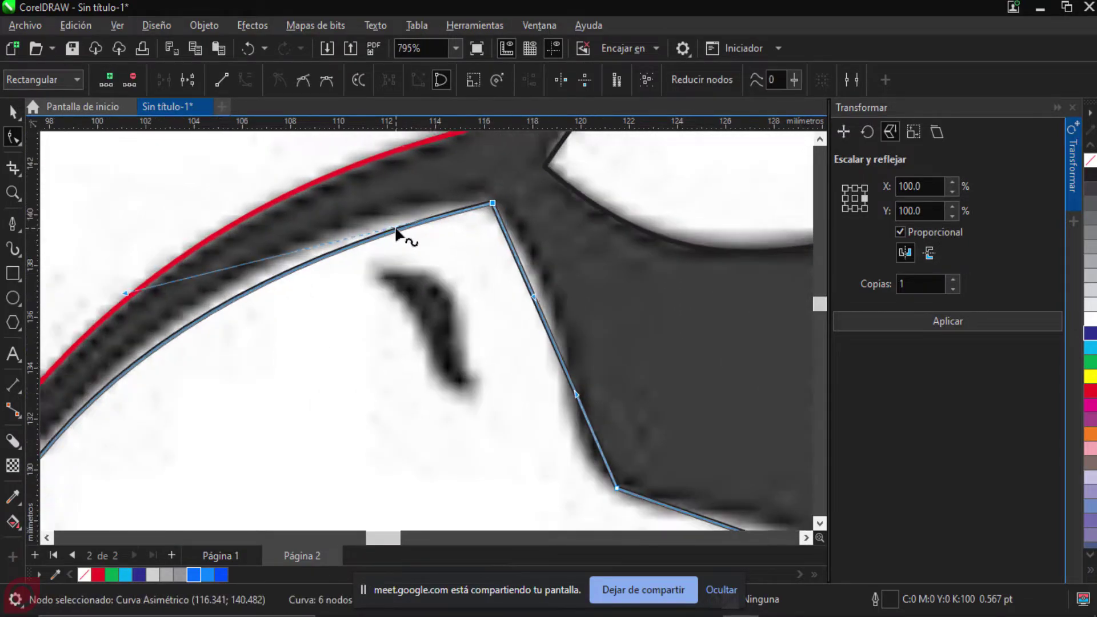
scroll(403, 239, "left", 3)
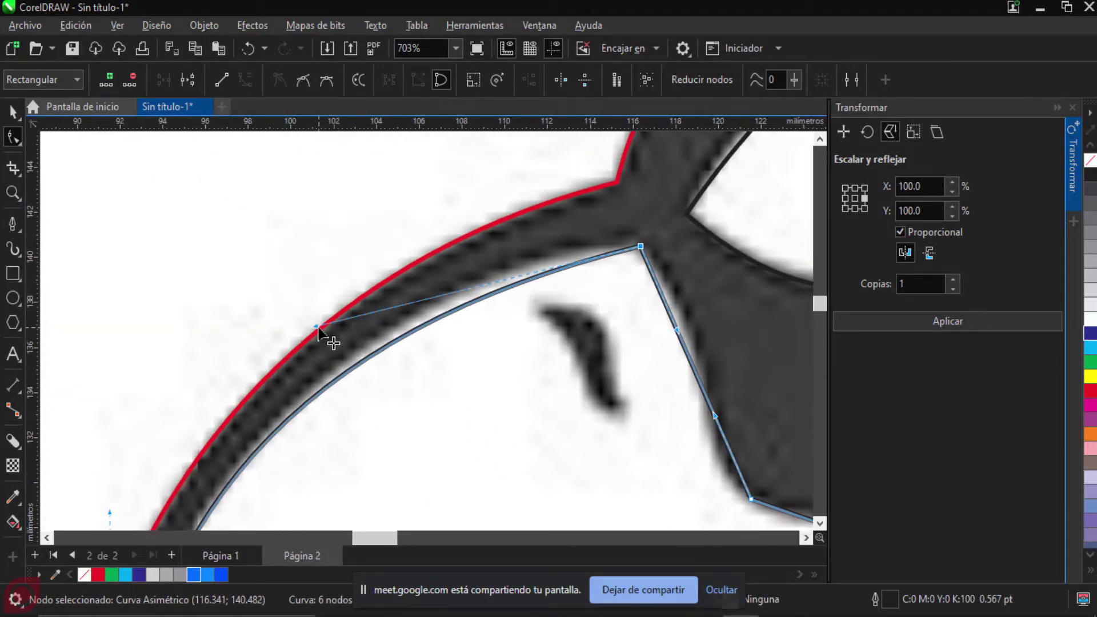
left_click_drag(316, 329, 345, 273)
scroll(360, 351, "down", 2)
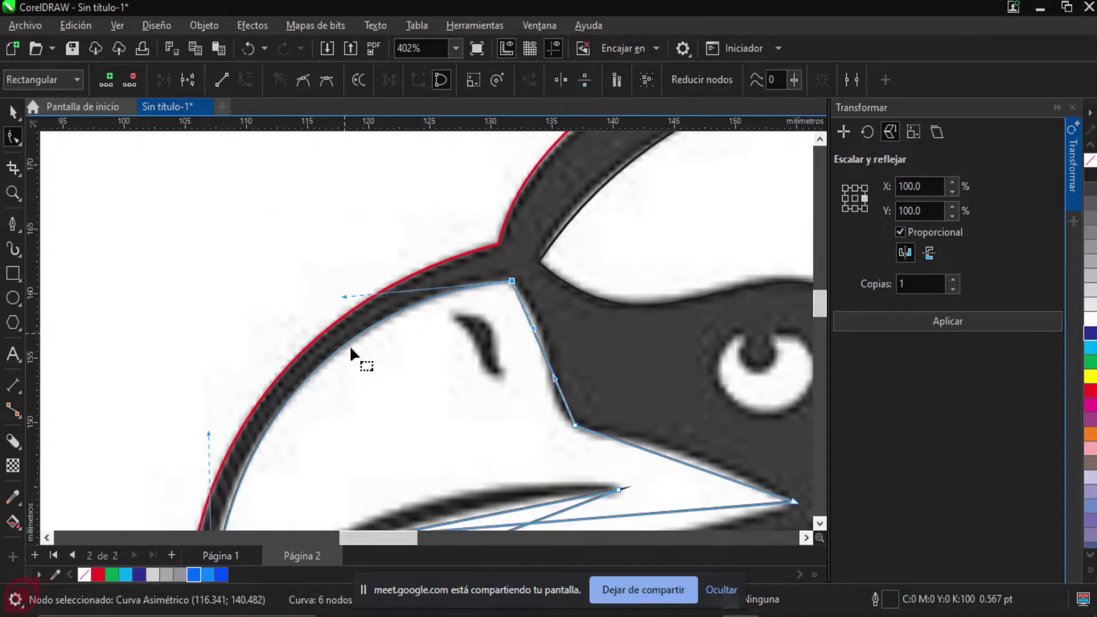
scroll(400, 228, "up", 2)
left_click_drag(306, 182, 276, 221)
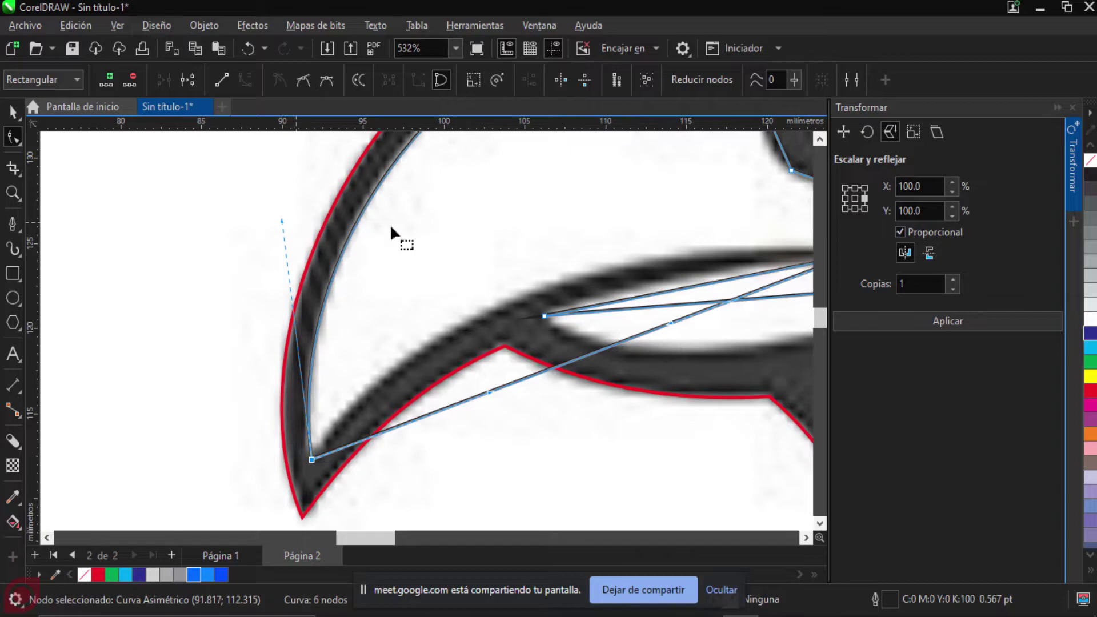
Step: Bend the lower beak edge and both sides of the mouth line to follow the image
scroll(498, 289, "down", 3)
scroll(505, 294, "up", 3)
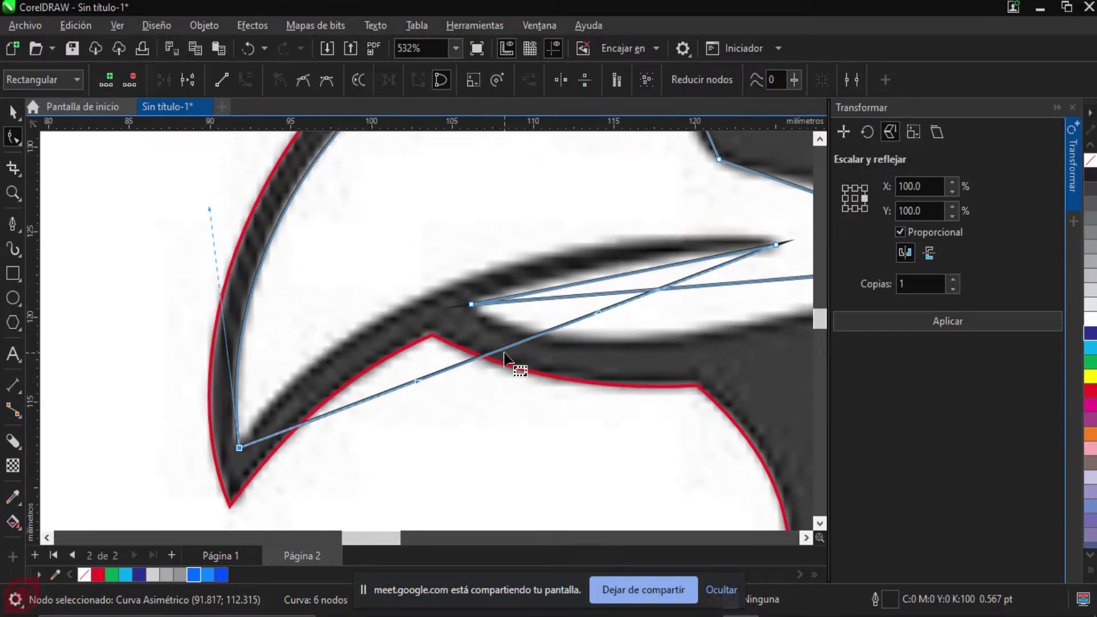
left_click_drag(506, 353, 459, 351)
scroll(477, 287, "right", 5)
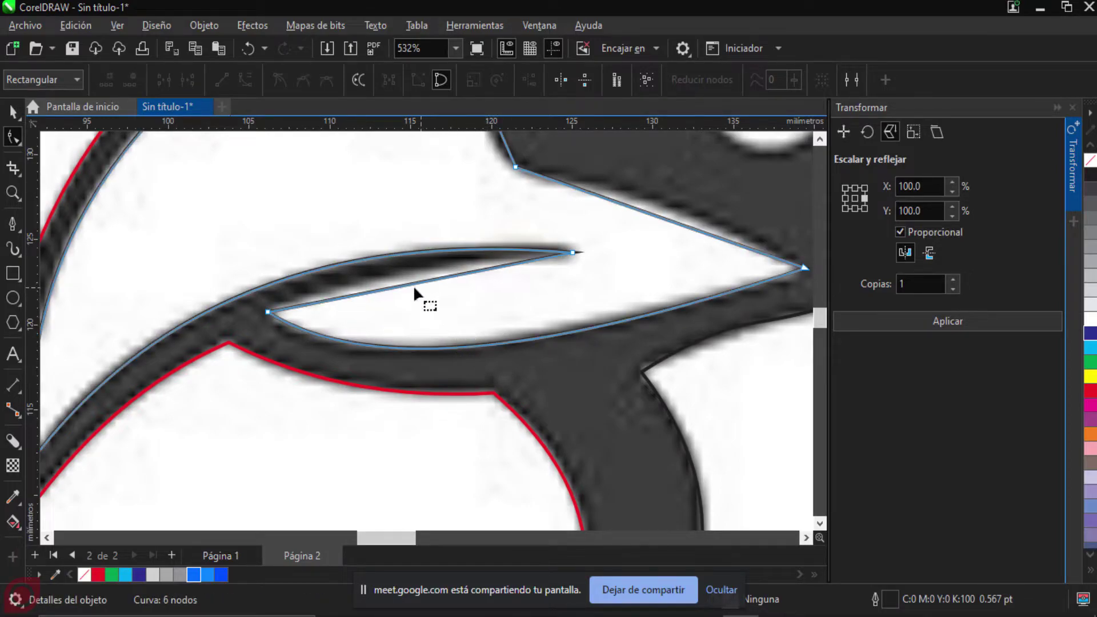
left_click_drag(412, 283, 413, 276)
scroll(482, 286, "down", 2)
scroll(531, 262, "up", 5)
scroll(479, 252, "down", 1)
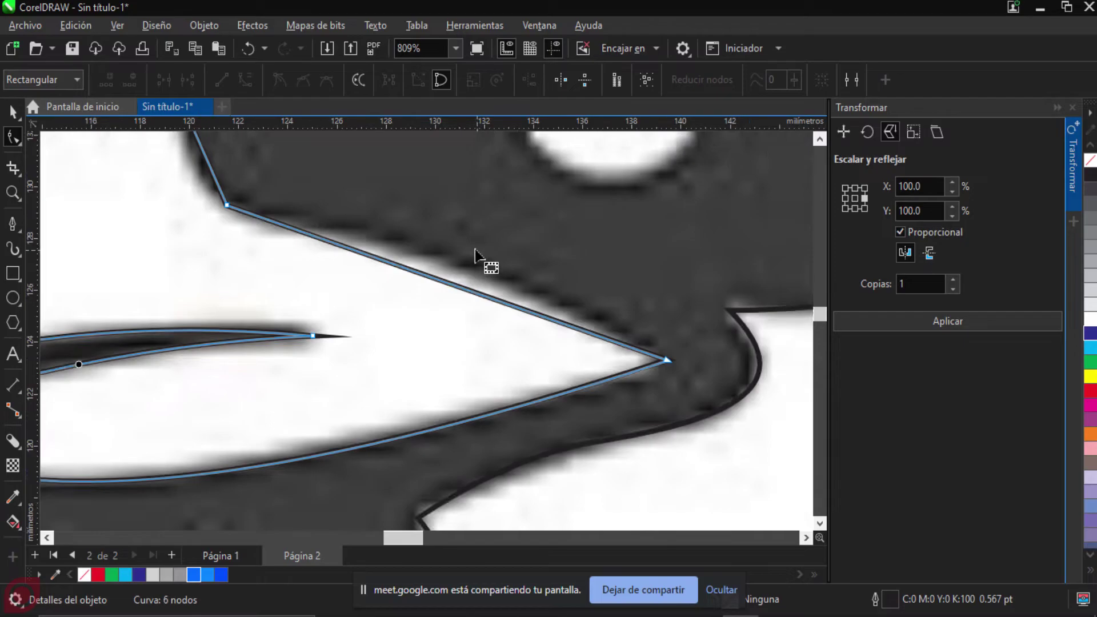
Step: Bend the two rear beak edges, from the mouth corner to the bend node and up to the forehead corner, to match the image
scroll(457, 360, "up", 1)
left_click_drag(465, 369, 478, 344)
scroll(414, 286, "down", 2)
scroll(465, 331, "up", 2)
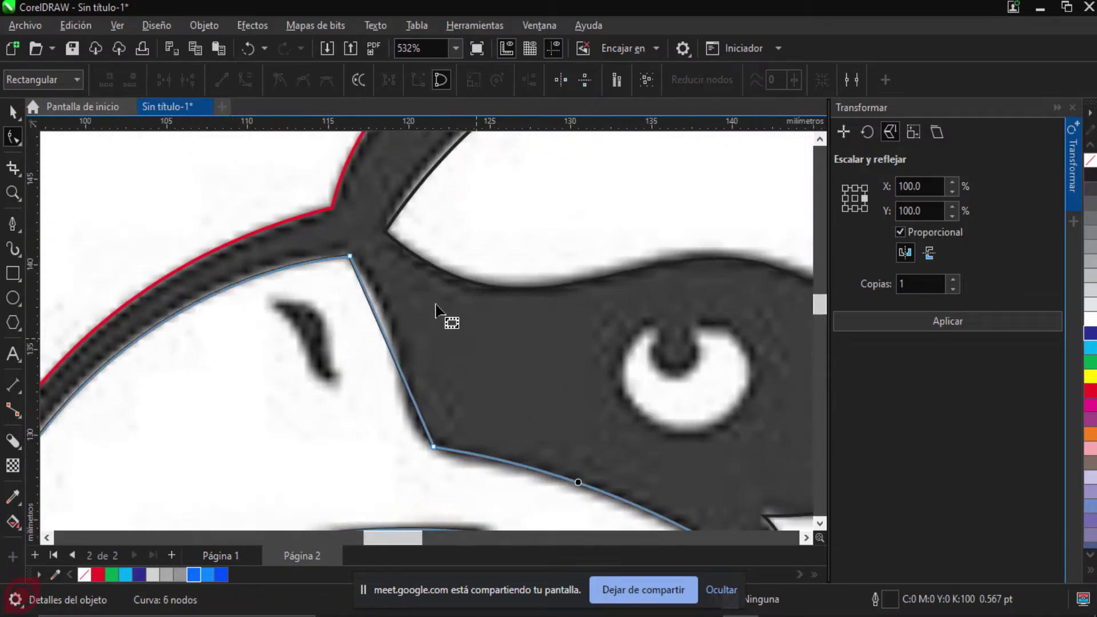
scroll(357, 313, "down", 1)
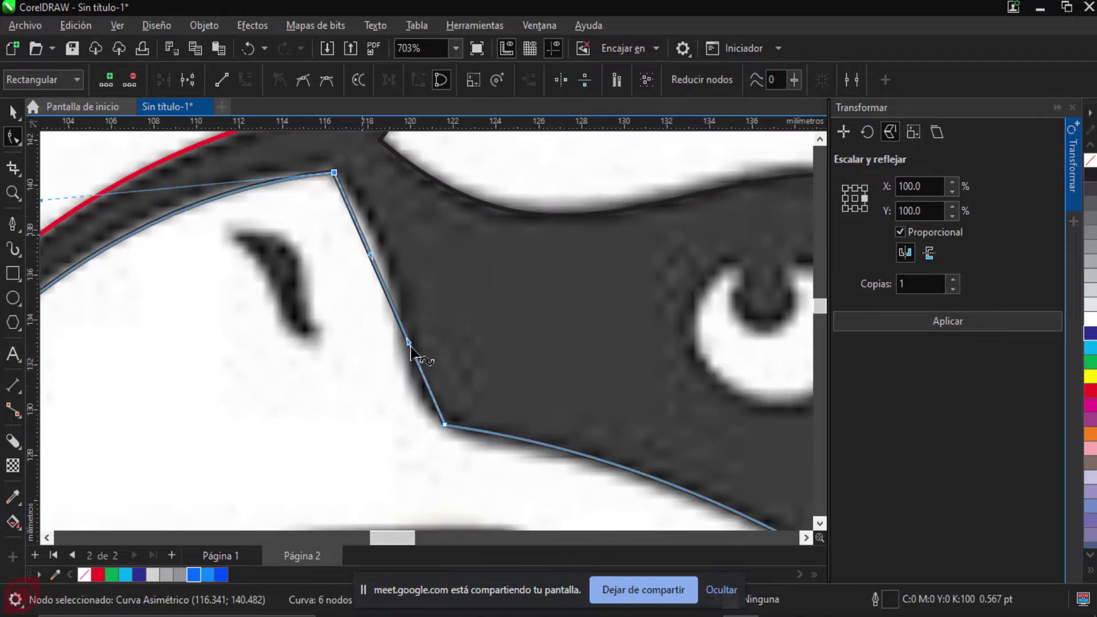
left_click_drag(409, 346, 432, 301)
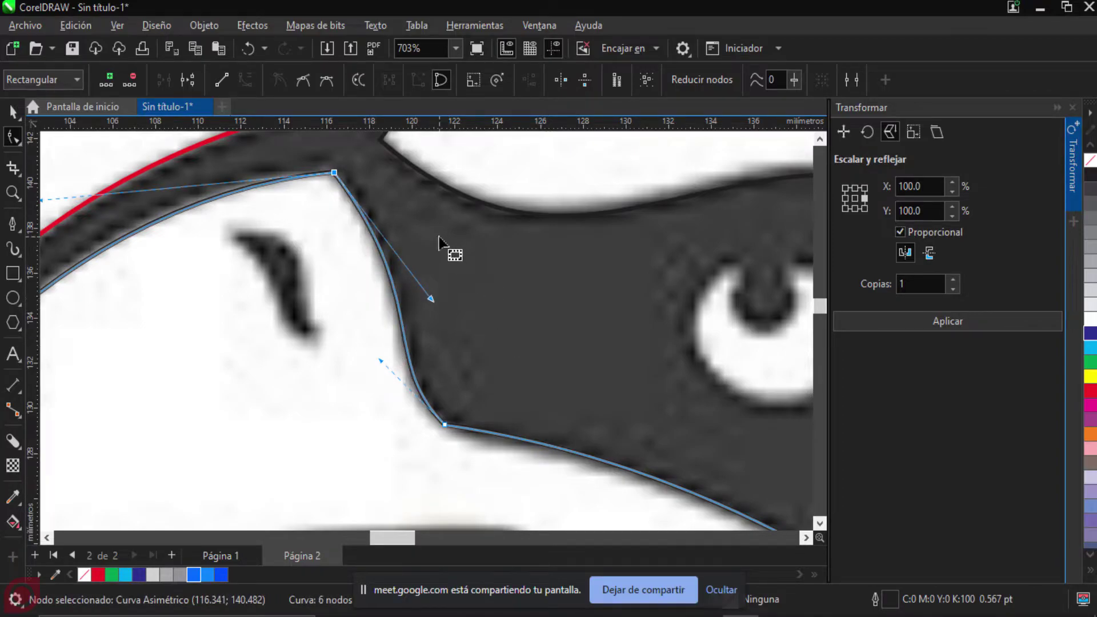
scroll(440, 245, "down", 1)
Step: Make the bend node on the beak's rear edge smooth and move it slightly down and to the right
left_click(444, 401)
left_click(301, 78)
scroll(526, 211, "up", 2)
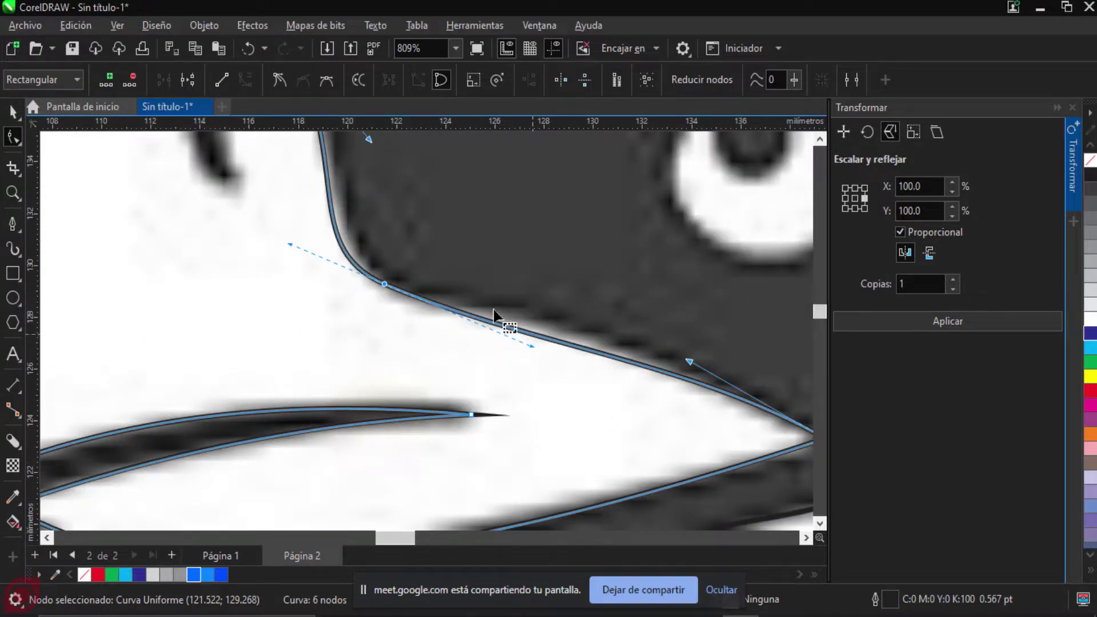
scroll(531, 337, "up", 2)
left_click_drag(402, 348, 416, 362)
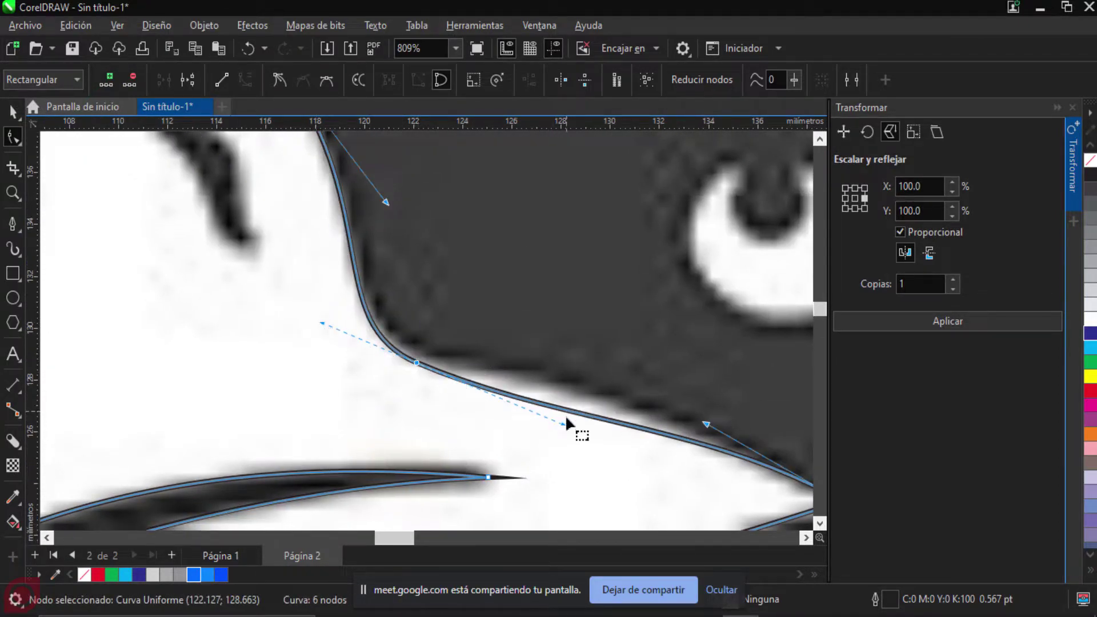
Step: Refine the rear beak curve by adjusting the handles at the mouth corner and bend node and nudging the bend node onto the image edge
left_click_drag(707, 426, 498, 339)
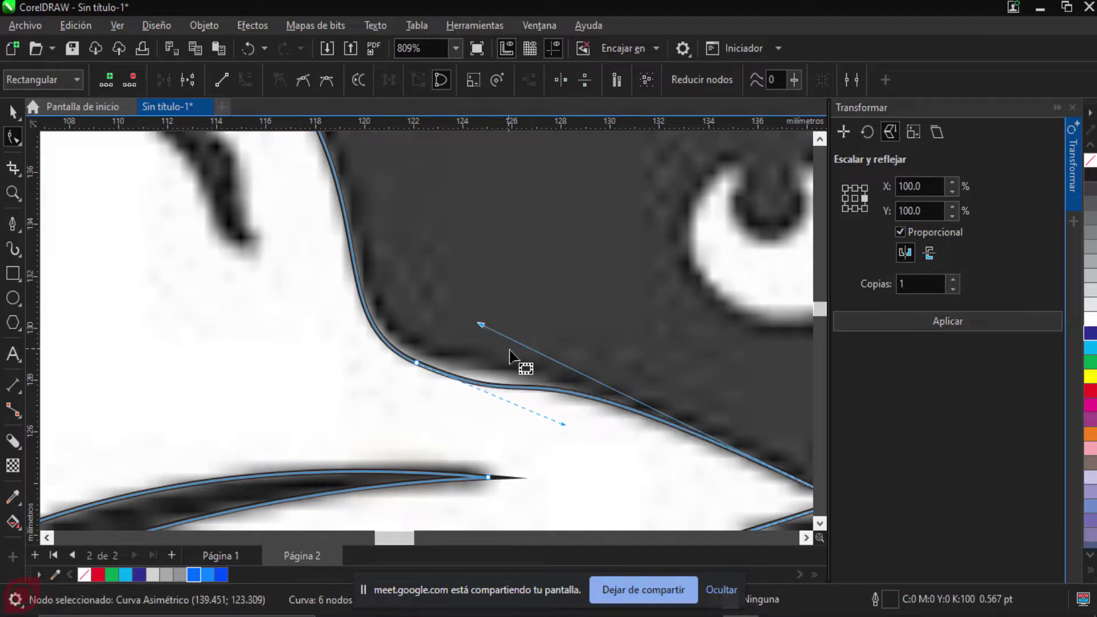
key("s")
left_click_drag(563, 426, 518, 398)
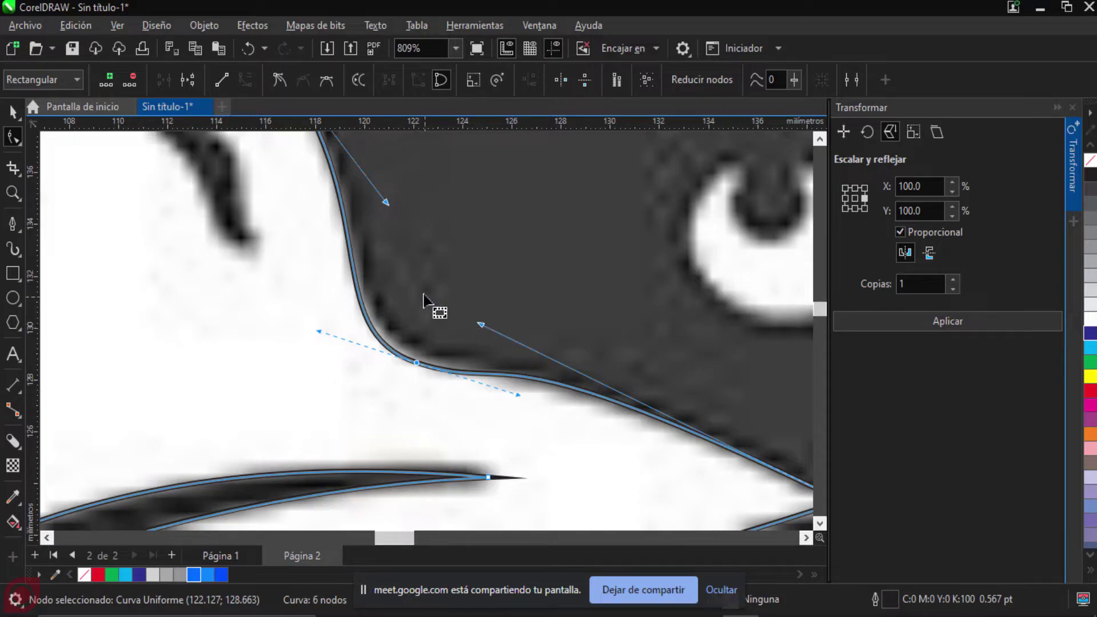
scroll(424, 300, "up", 2)
left_click_drag(415, 383, 423, 375)
scroll(428, 368, "down", 4)
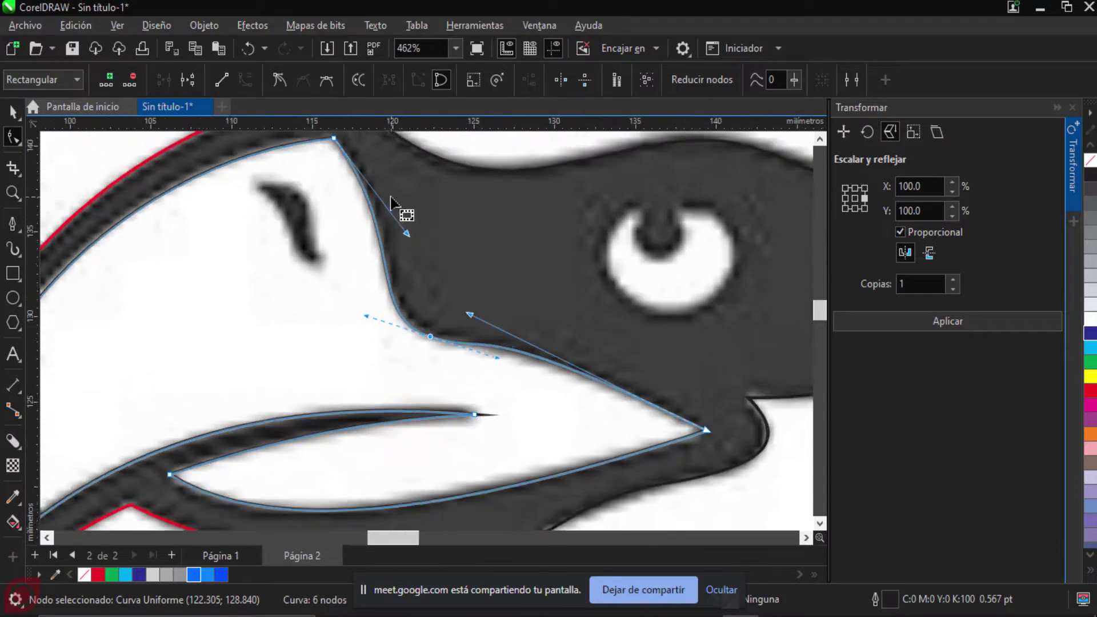
Step: Draw an ellipse about 7.9 by 7.1 mm over the white of the eye
scroll(400, 213, "down", 3)
scroll(487, 255, "up", 1)
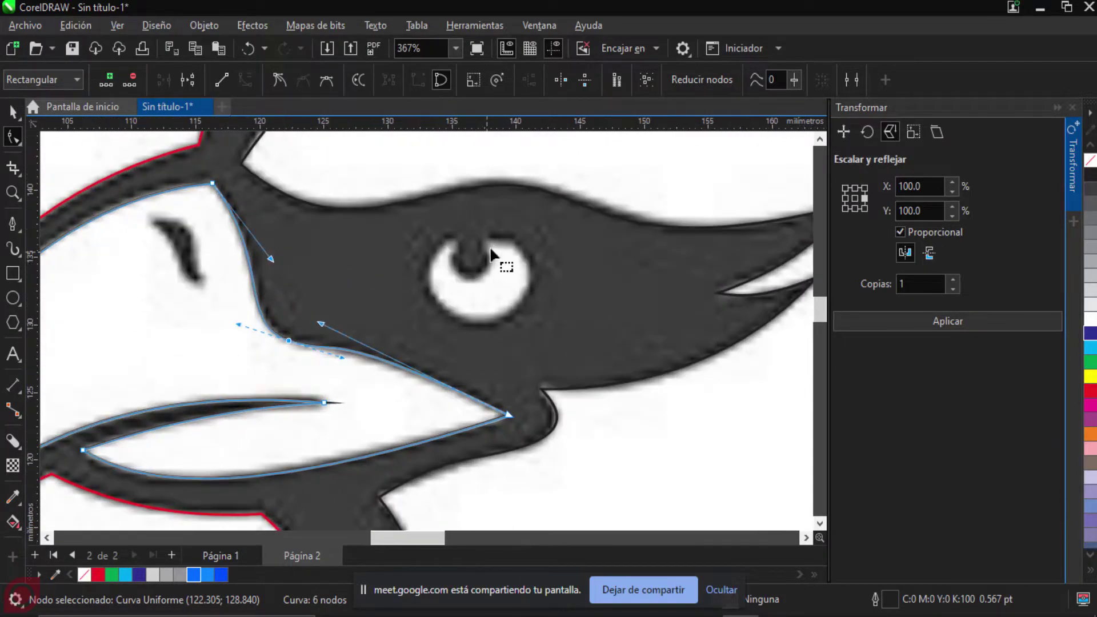
scroll(487, 256, "up", 3)
left_click_drag(532, 278, 484, 288)
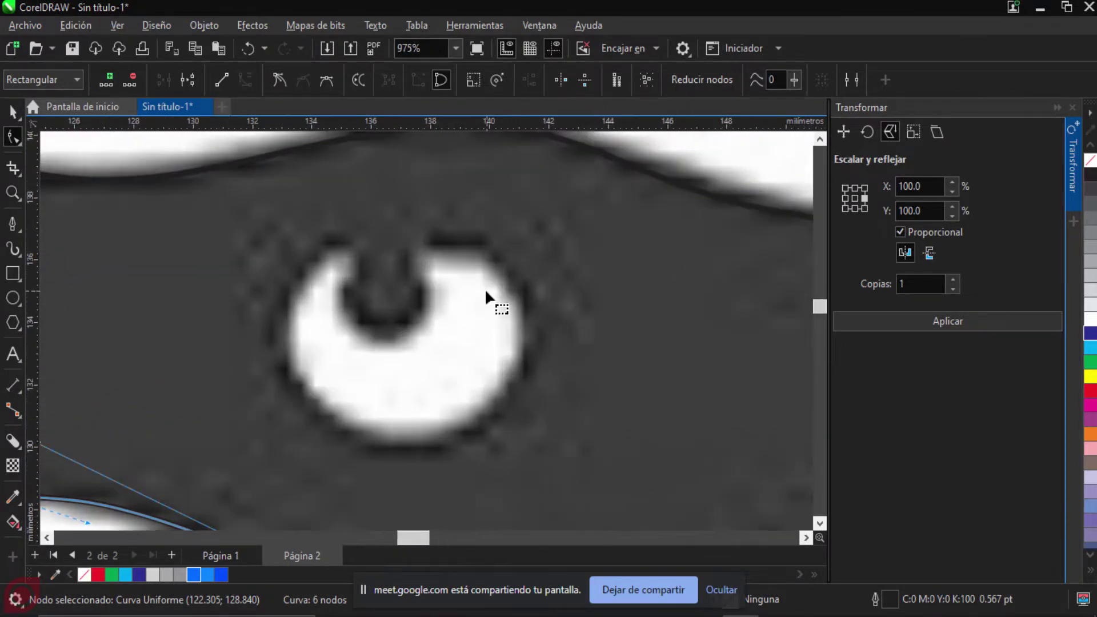
scroll(463, 262, "up", 1)
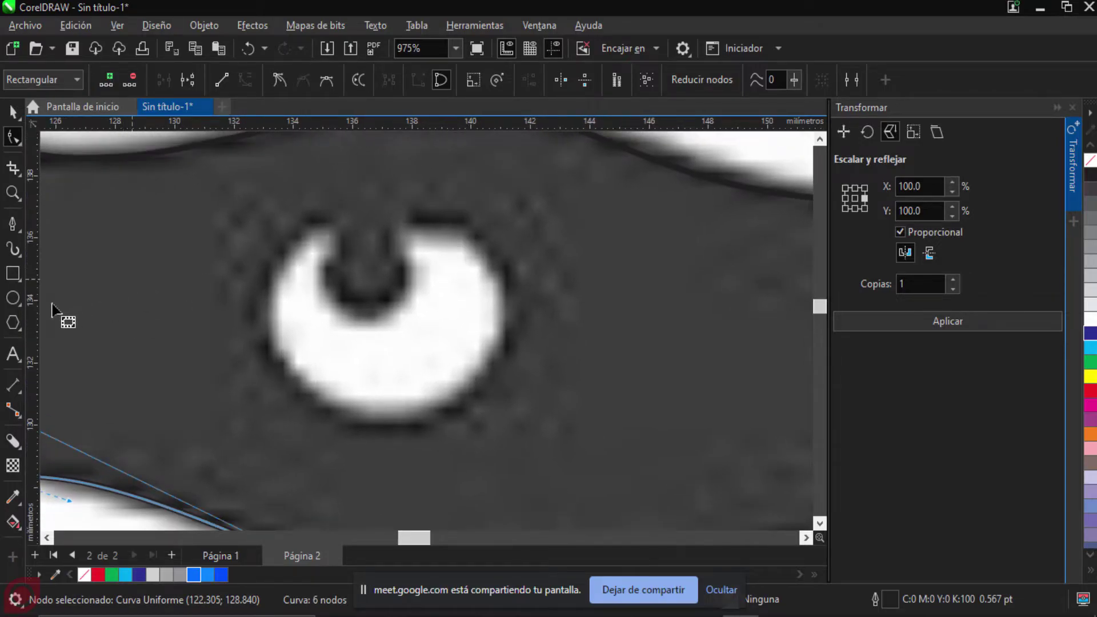
left_click(13, 297)
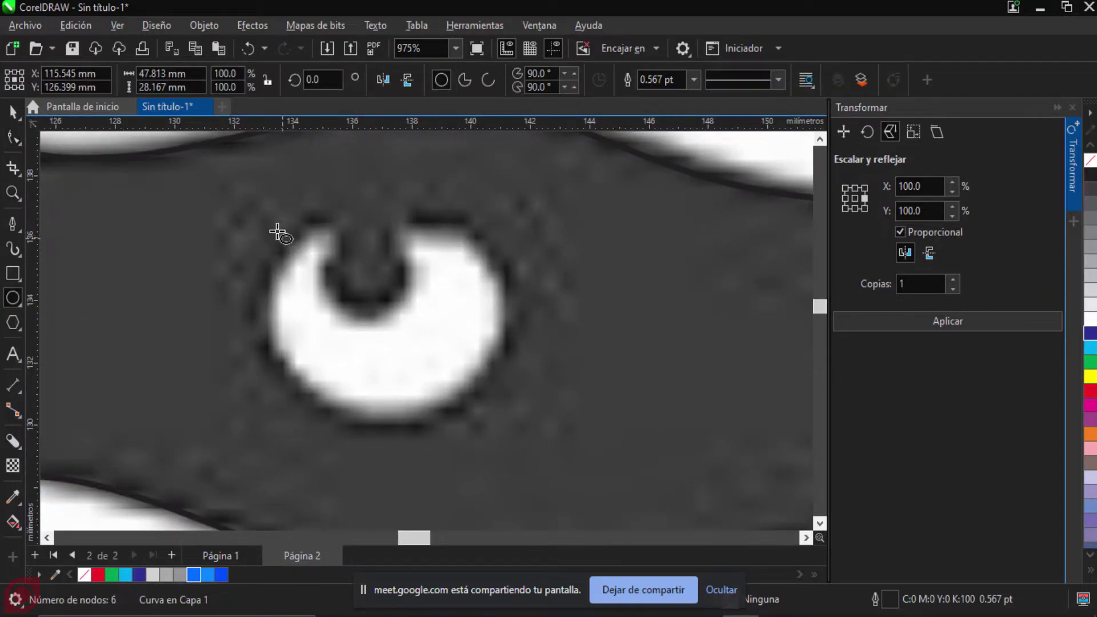
left_click_drag(267, 218, 501, 441)
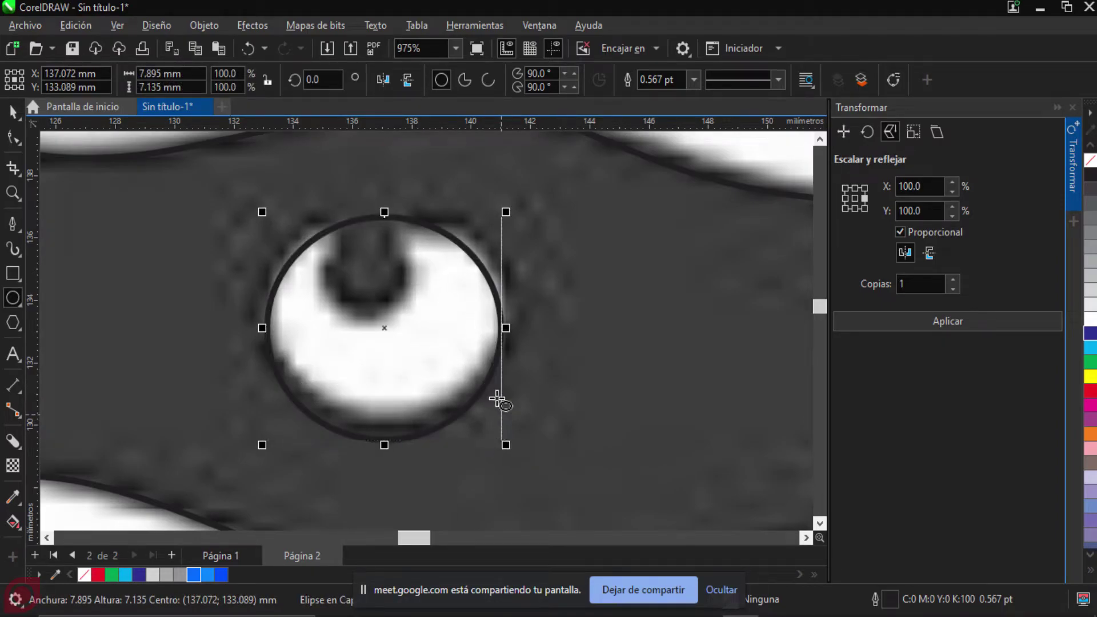
Step: Move the eye ellipse up onto the image and resize it to about 8.18 by 6.82 mm
left_click(13, 111)
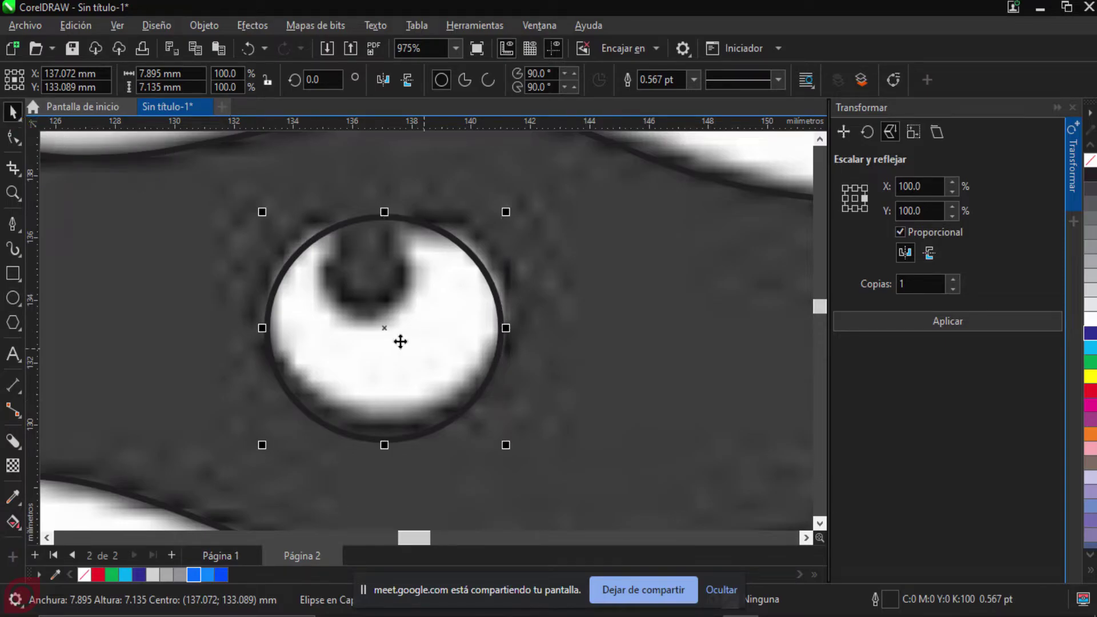
left_click_drag(380, 324, 379, 307)
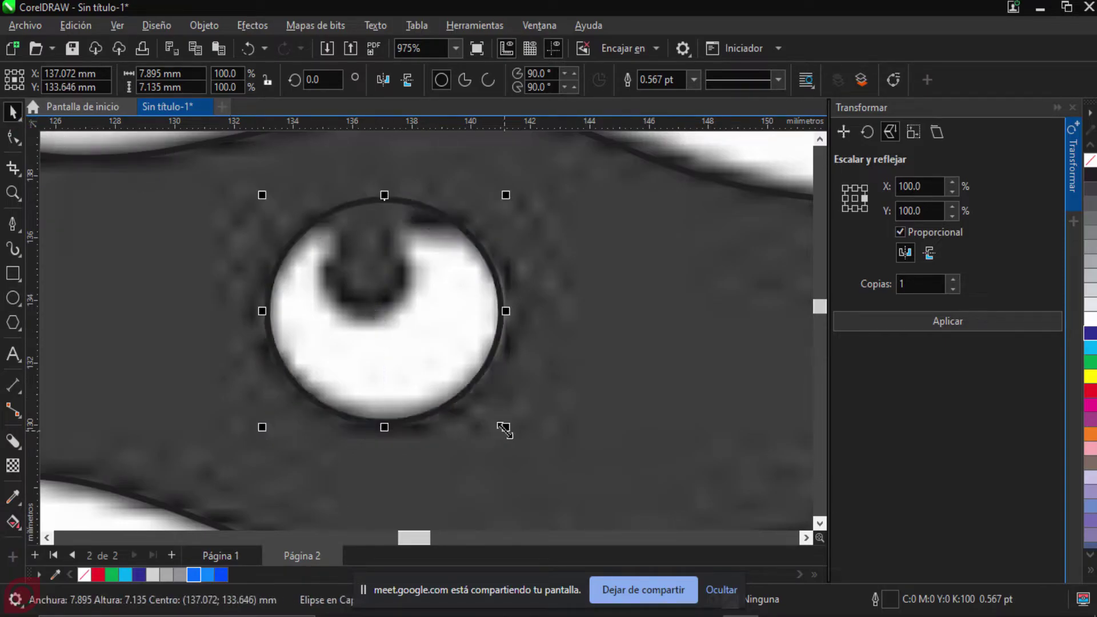
mouse_move(507, 429)
left_mouse_down()
mouse_move(529, 438)
mouse_move(523, 422)
left_mouse_up()
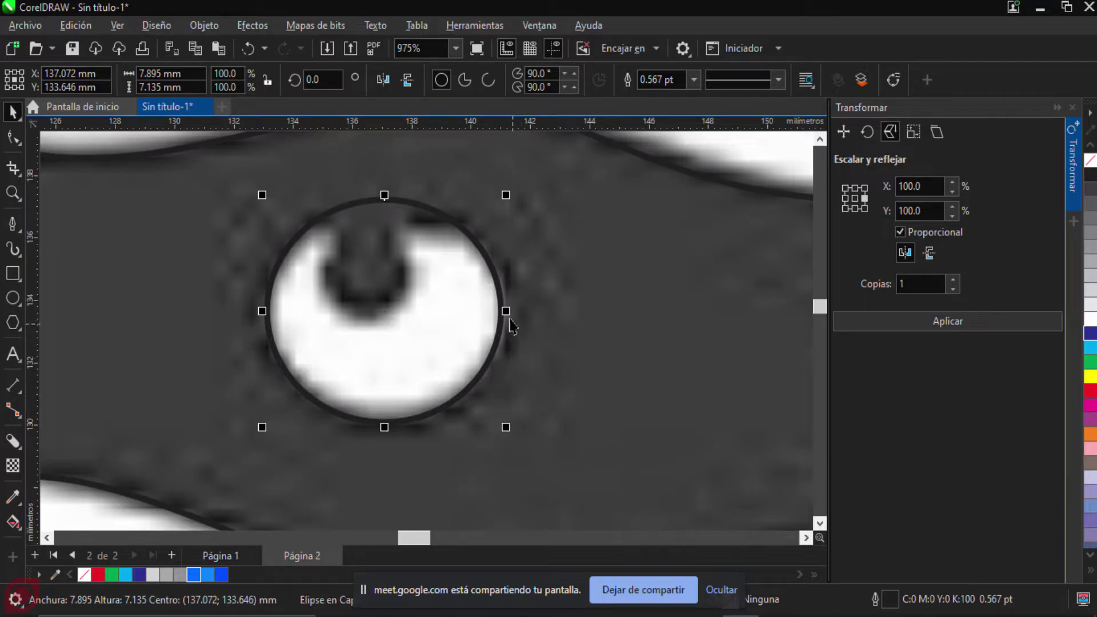
left_click_drag(507, 311, 517, 330)
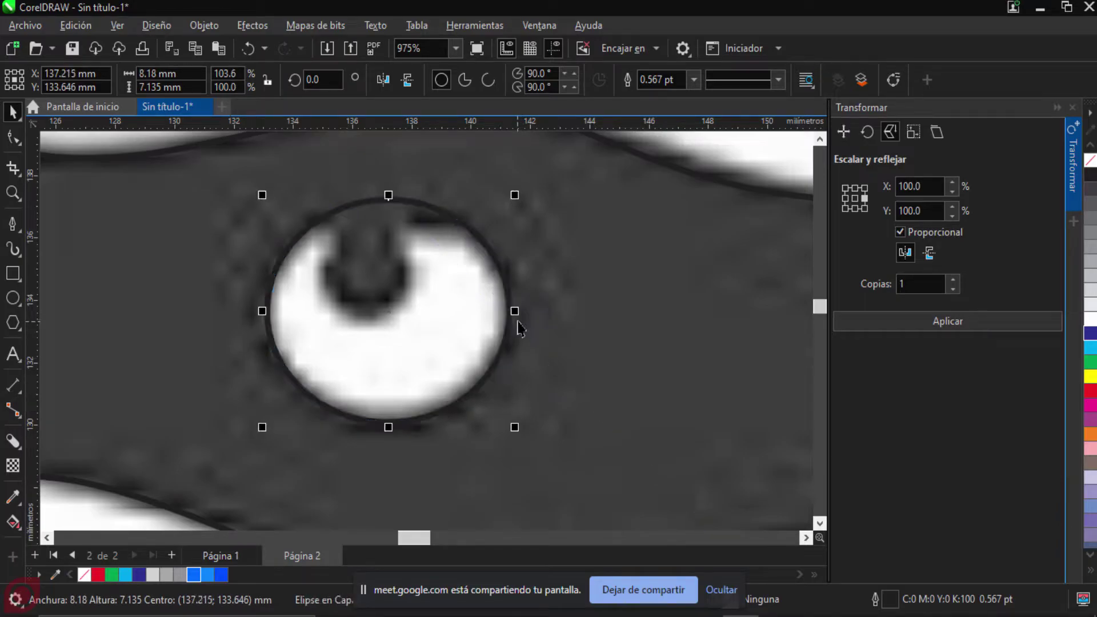
left_click_drag(388, 196, 386, 202)
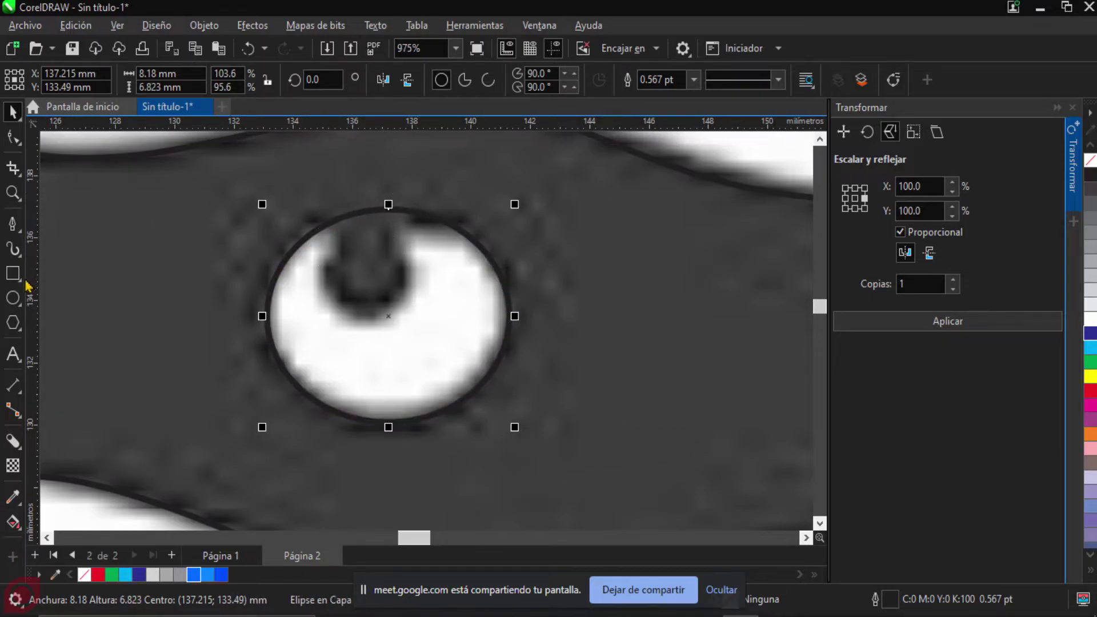
Step: Draw a pupil ellipse about 3.15 by 3.41 mm over the dark notch at the top of the eye
left_click(13, 298)
left_click_drag(318, 209, 410, 315)
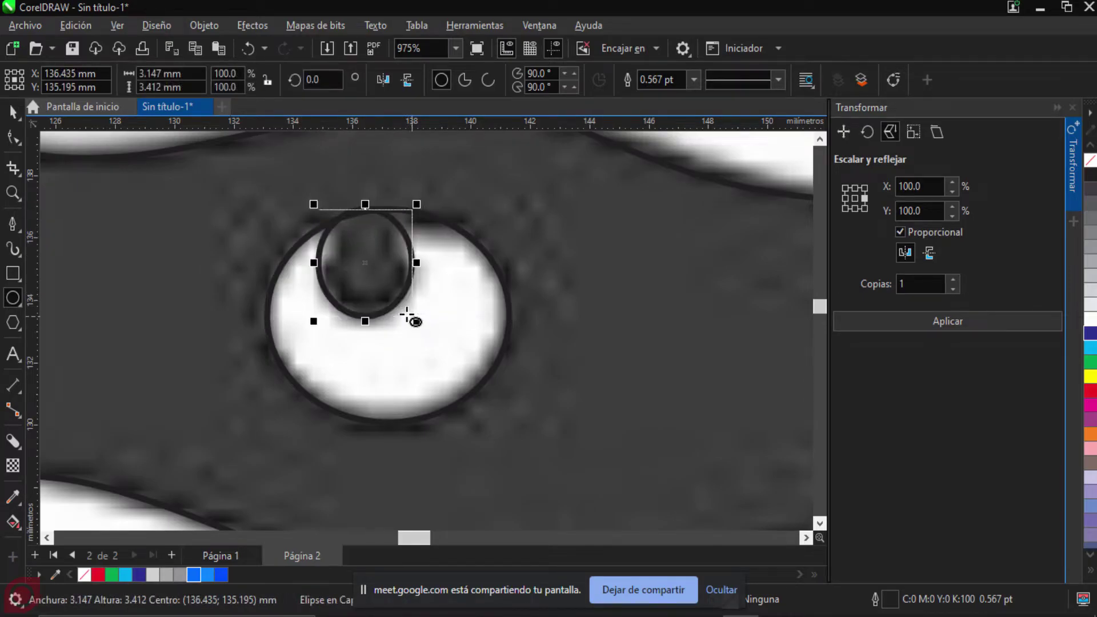
left_click(12, 112)
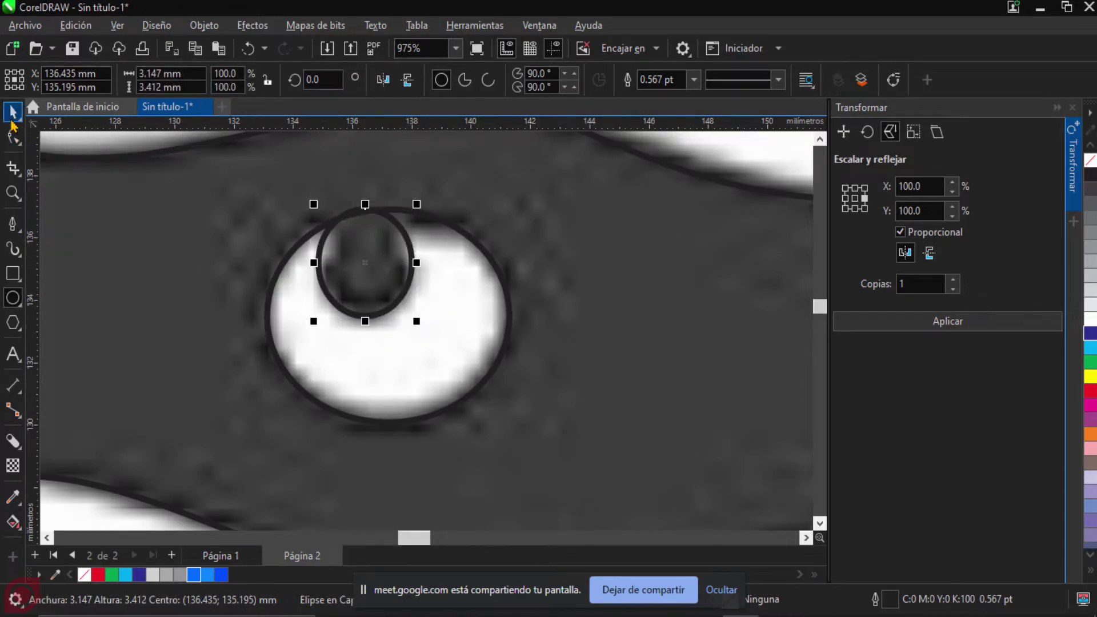
Step: Trim the eye ellipse with the pupil ellipse, then clear the selection
left_click(446, 328, "shift")
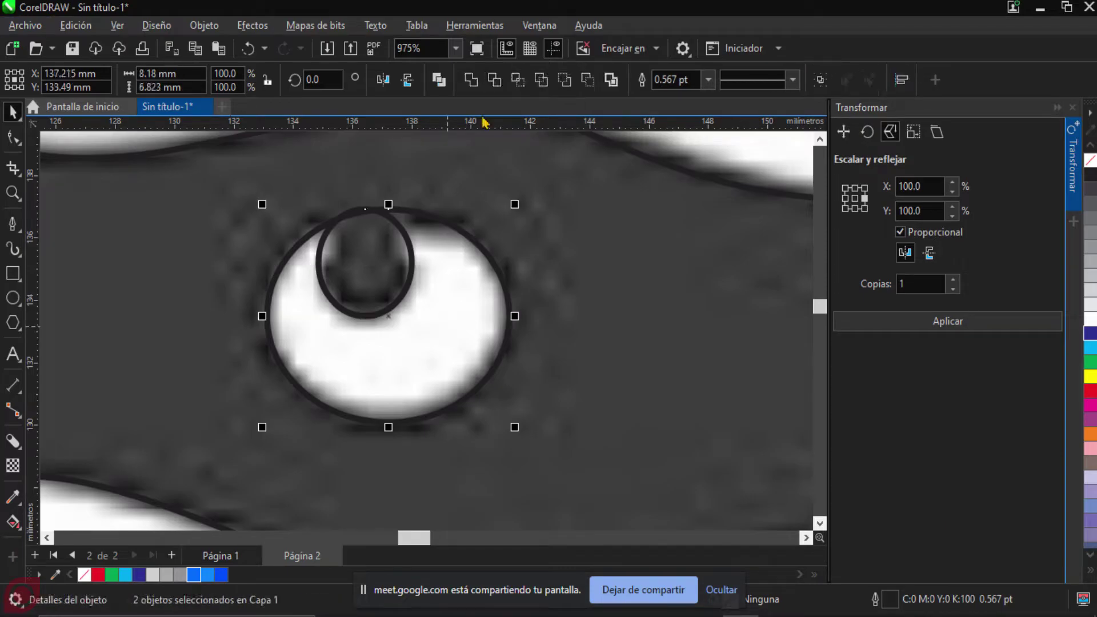
left_click(492, 80)
left_click(386, 246)
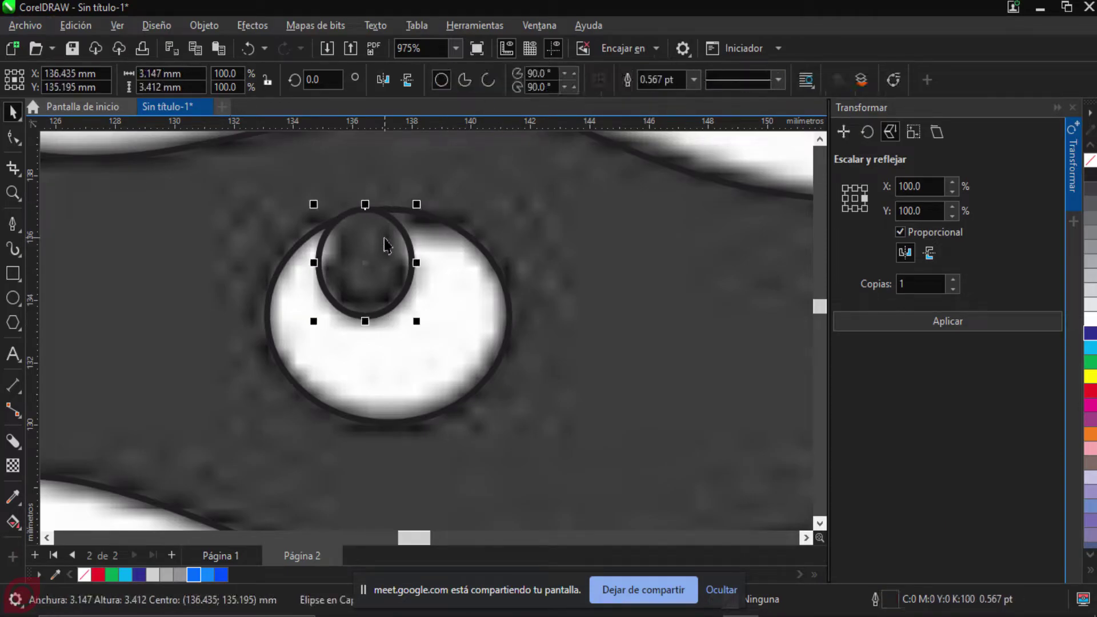
left_click(395, 249)
scroll(398, 247, "down", 5)
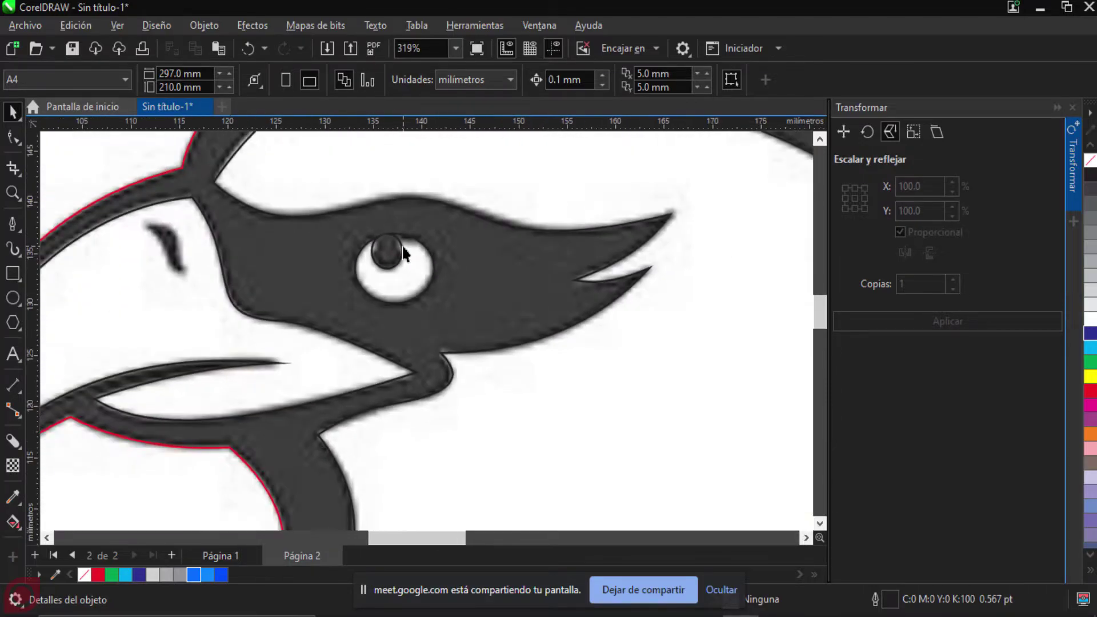
Step: Outline the beak's nostril with a closed three-node shape, convert its segments to curves and smooth the upper bend
left_click_drag(467, 250, 454, 272)
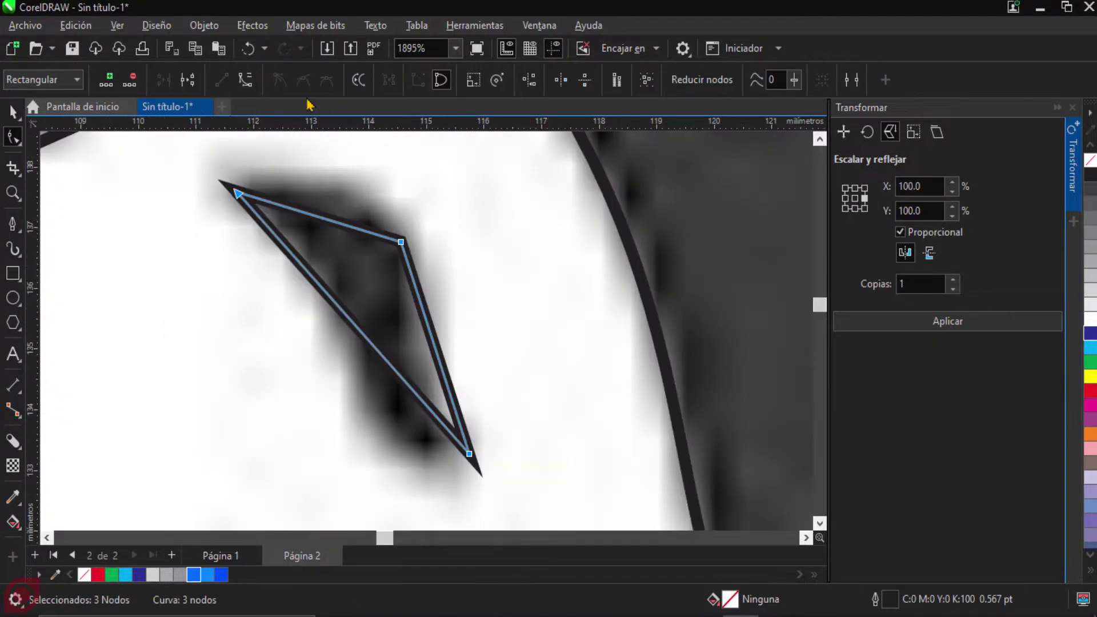
left_click_drag(423, 215, 382, 314)
left_click(303, 80)
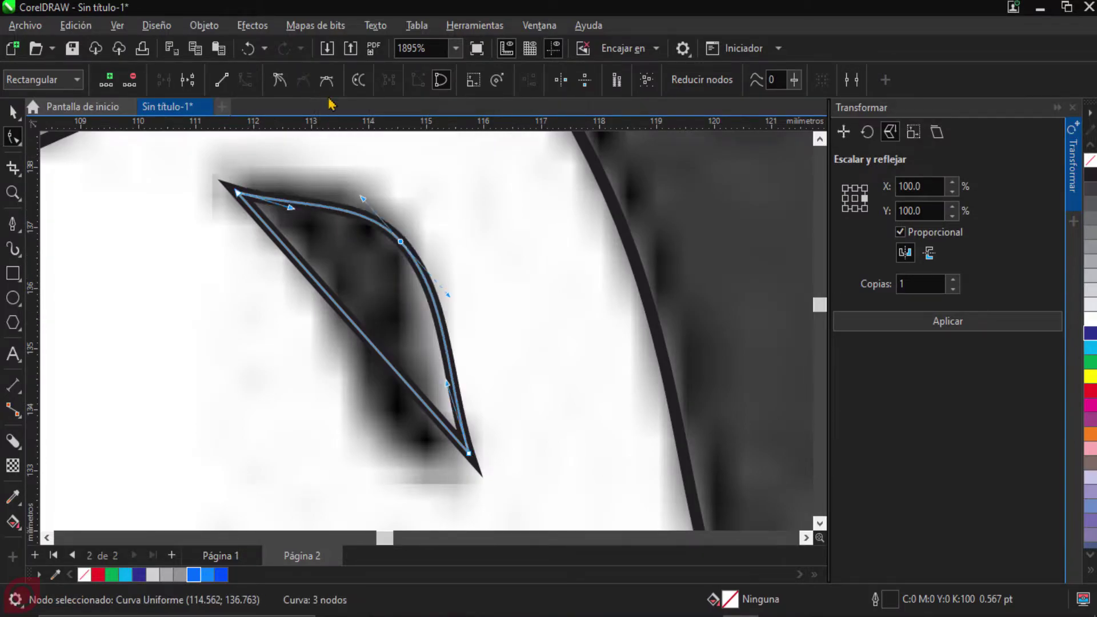
left_click(289, 238)
left_click_drag(530, 314, 434, 430)
left_click_drag(510, 450, 448, 460)
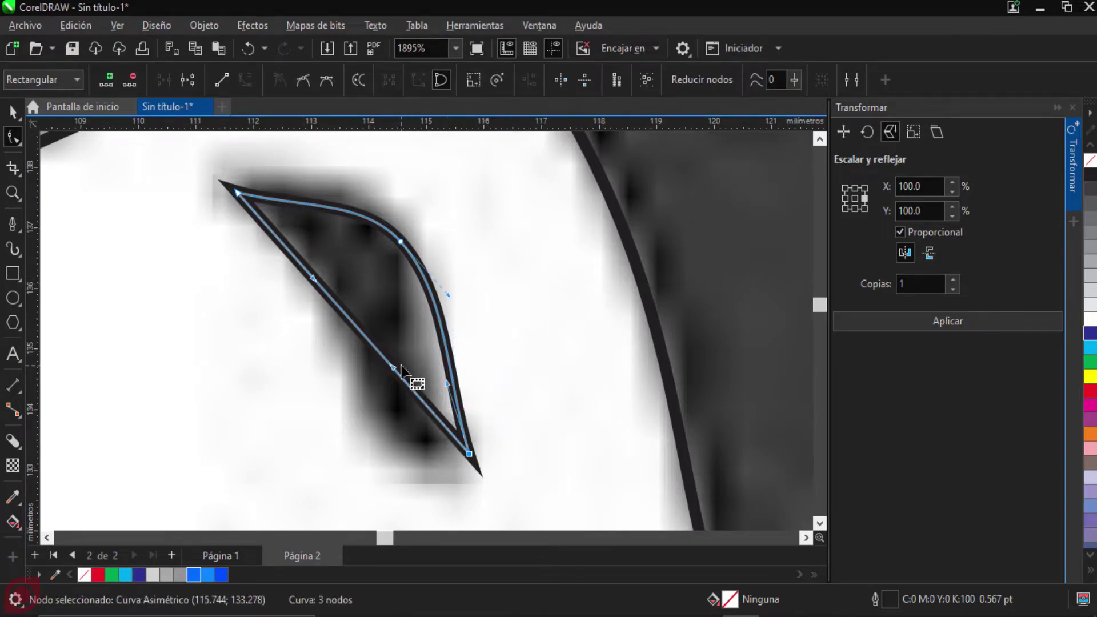
Step: Bend the two long edges of the nostril shape to follow the dark nostril mark in the image
left_click_drag(393, 371, 364, 404)
left_click_drag(316, 274, 348, 233)
left_click(402, 240)
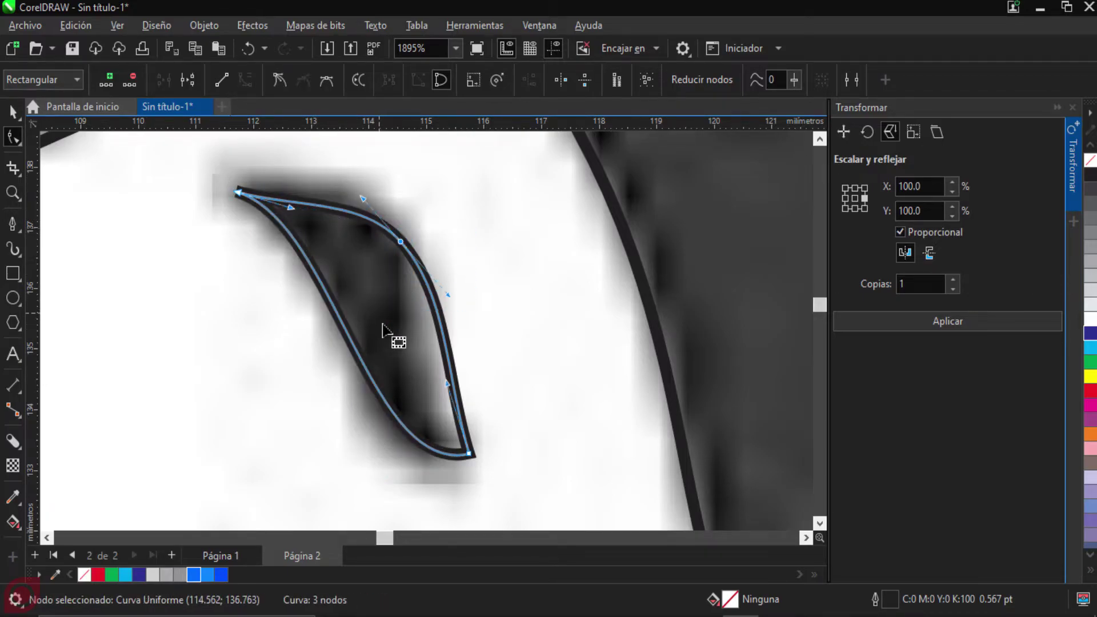
left_click_drag(449, 390, 391, 378)
left_click(400, 241)
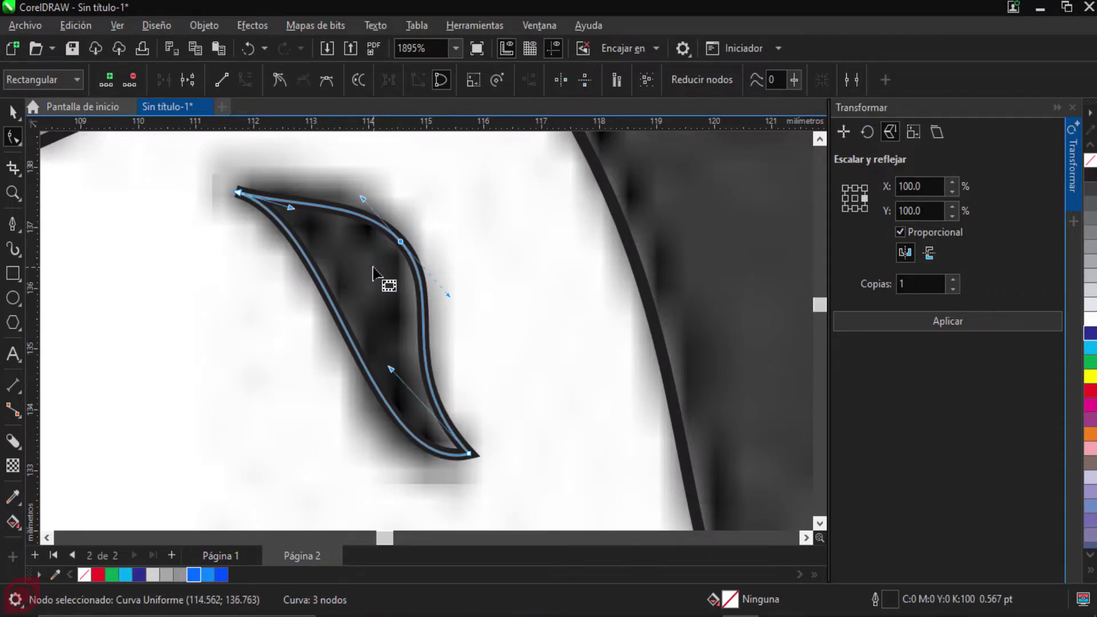
Step: Shift the nostril's upper bend node slightly inward and widen the curve along its lower edge
left_click_drag(400, 241, 381, 236)
left_click(265, 241)
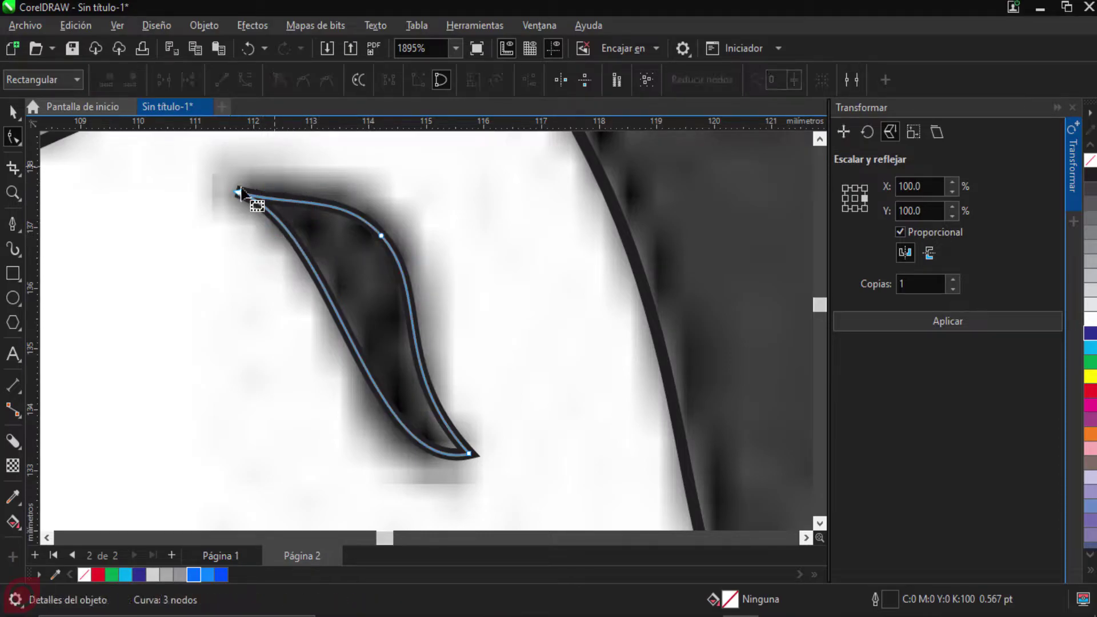
left_click_drag(276, 177, 234, 226)
left_click(372, 299)
mouse_move(490, 362)
left_mouse_down()
mouse_move(429, 517)
mouse_move(425, 503)
left_mouse_up()
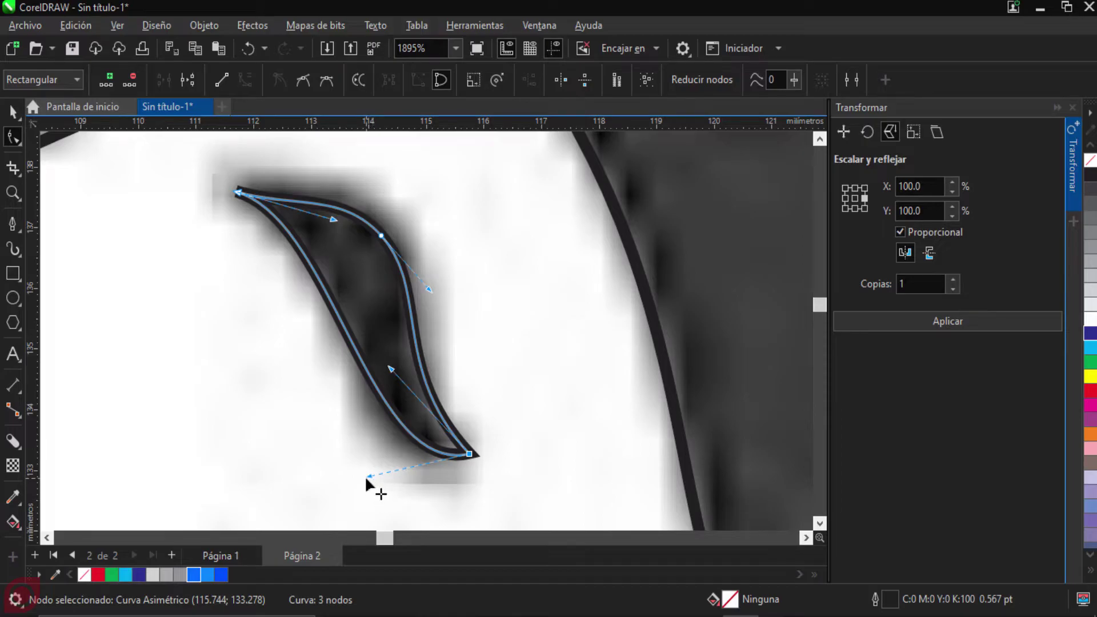
left_click_drag(370, 481, 344, 504)
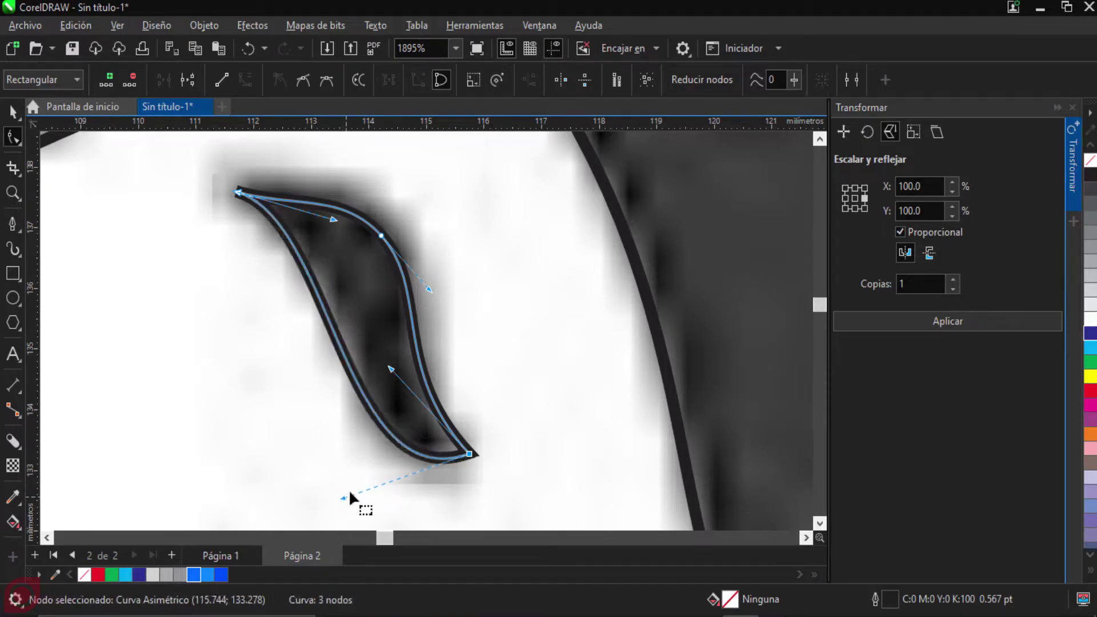
Step: Refine the curve handles at both nostril tips to match the image, then clear the selection
left_click_drag(334, 222, 388, 258)
left_click_drag(485, 438, 449, 480)
left_click_drag(391, 369, 376, 381)
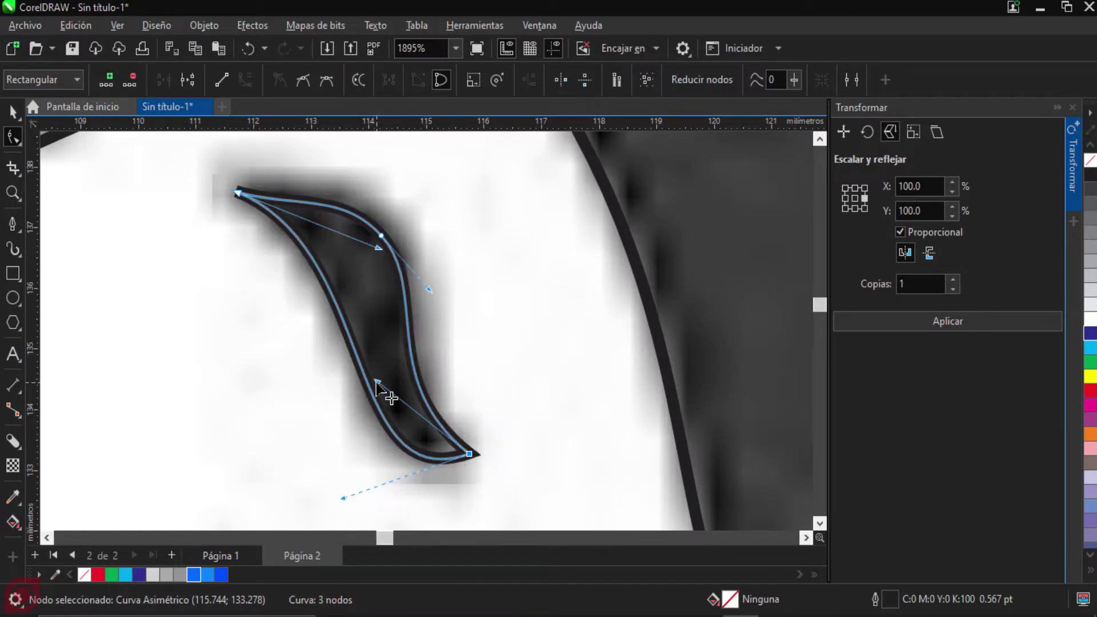
left_click(482, 331)
scroll(482, 333, "down", 5)
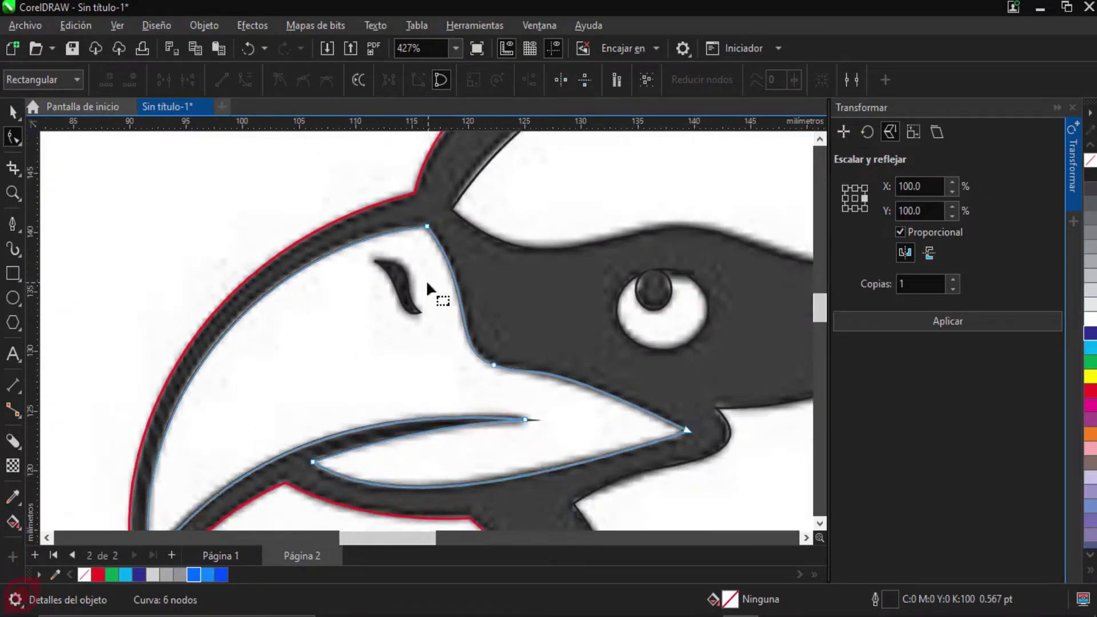
scroll(426, 279, "down", 5)
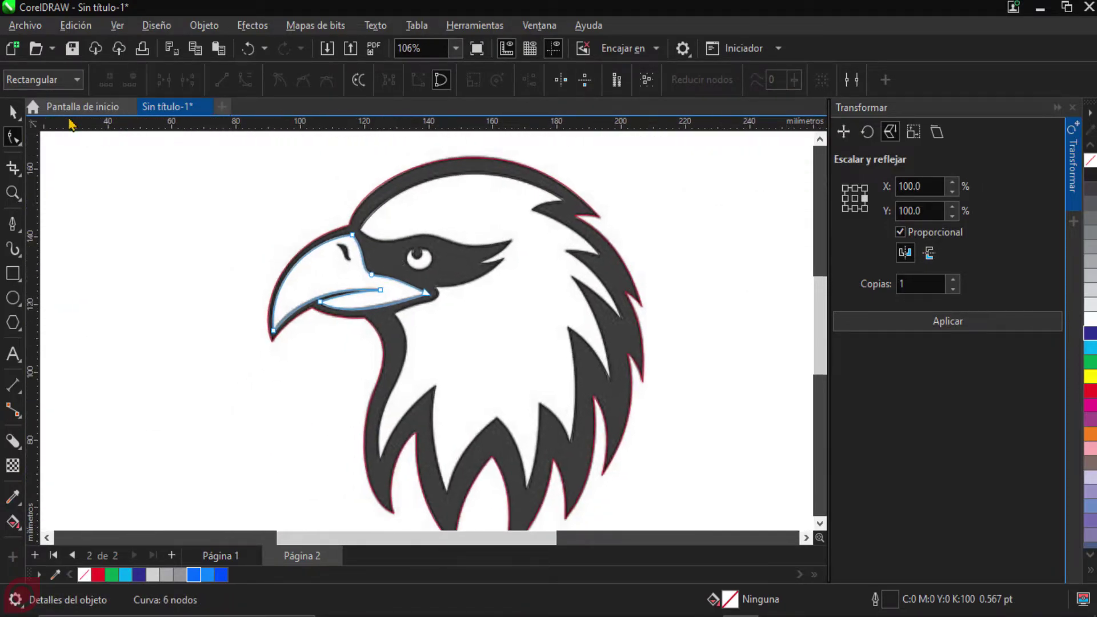
left_click(12, 111)
left_click(274, 186)
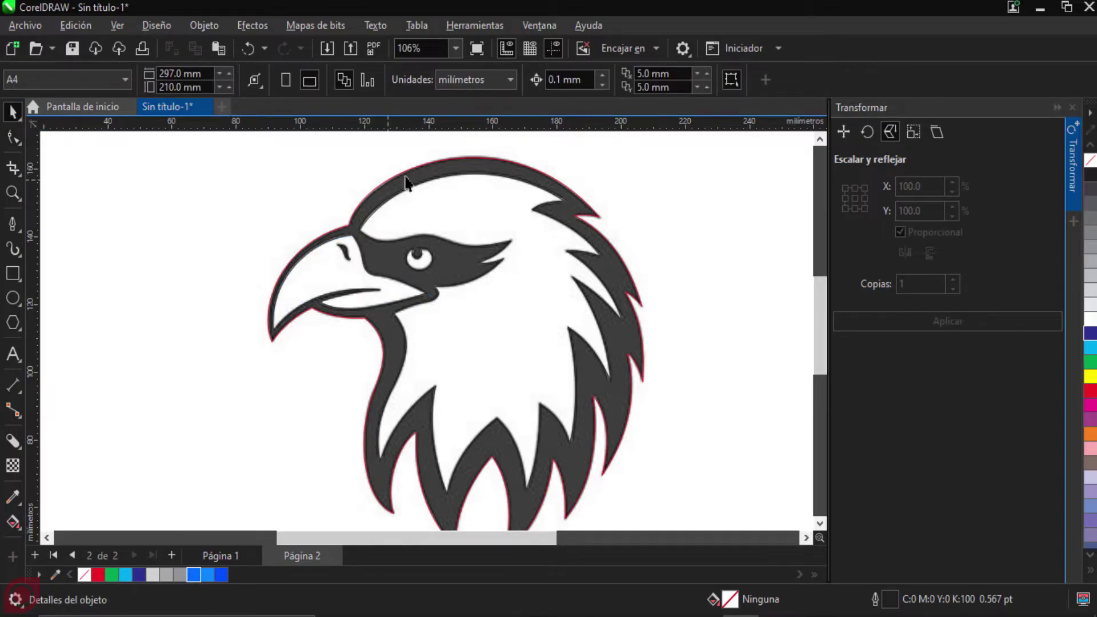
Step: Fill the outer eagle head silhouette with red
left_click(456, 164)
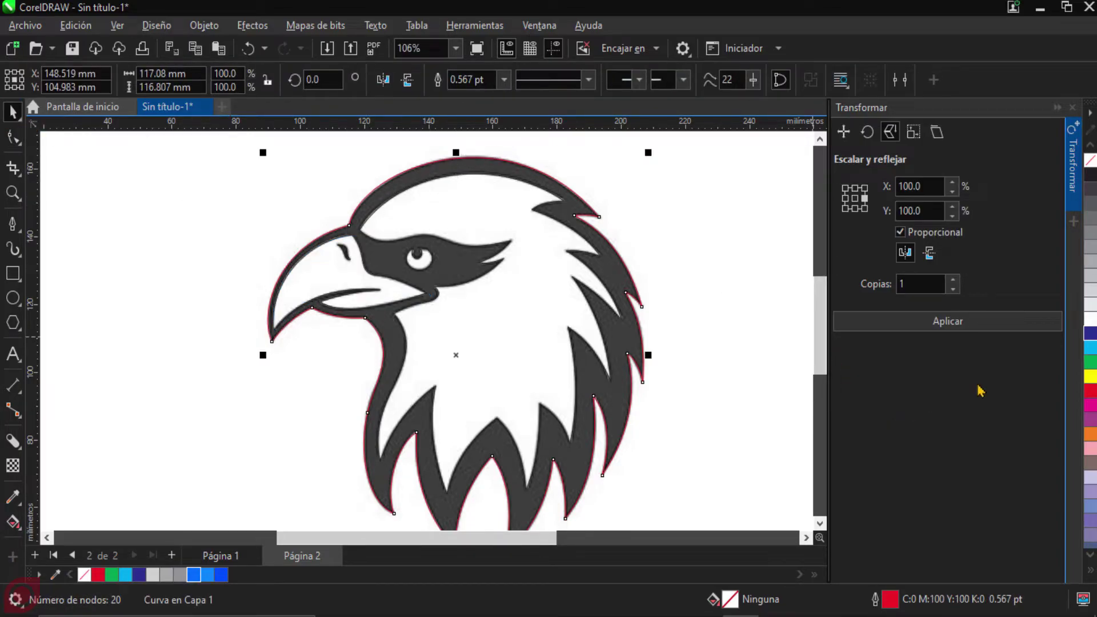
left_click(1089, 391)
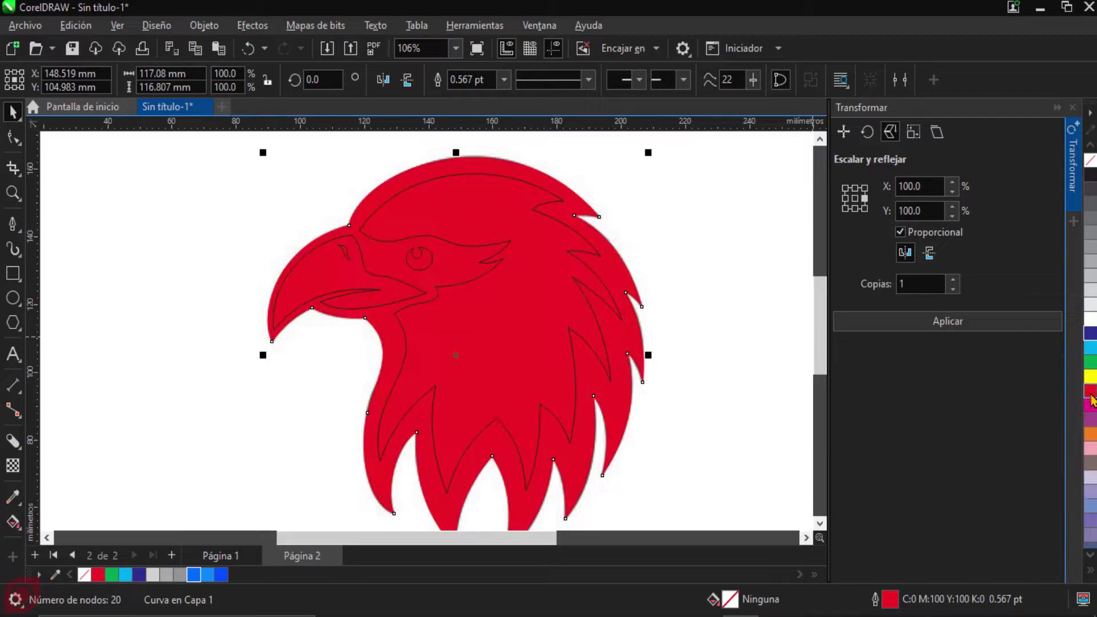
left_click(679, 266)
Step: Fill the inner face-and-neck shape and the beak shape with white
left_click(536, 278)
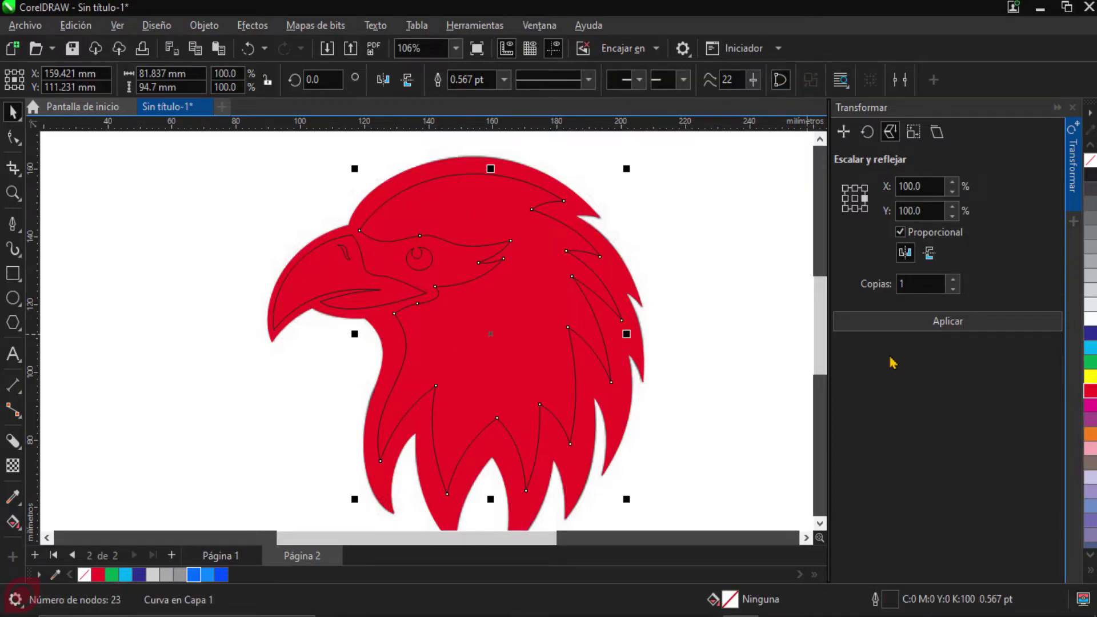
left_click(1087, 322)
left_click(752, 286)
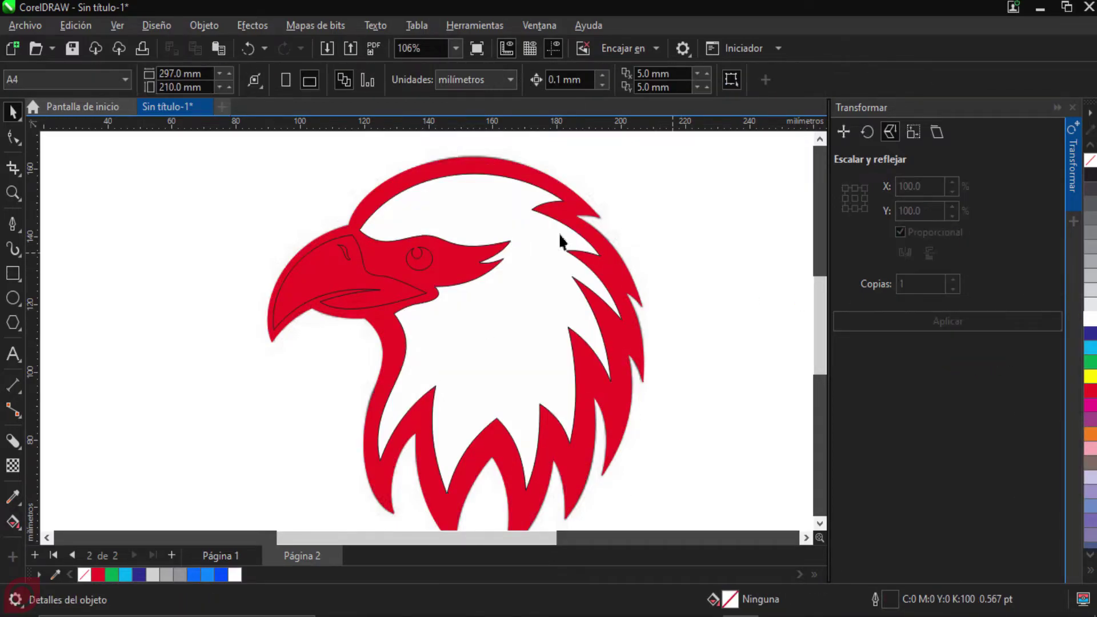
left_click(333, 264)
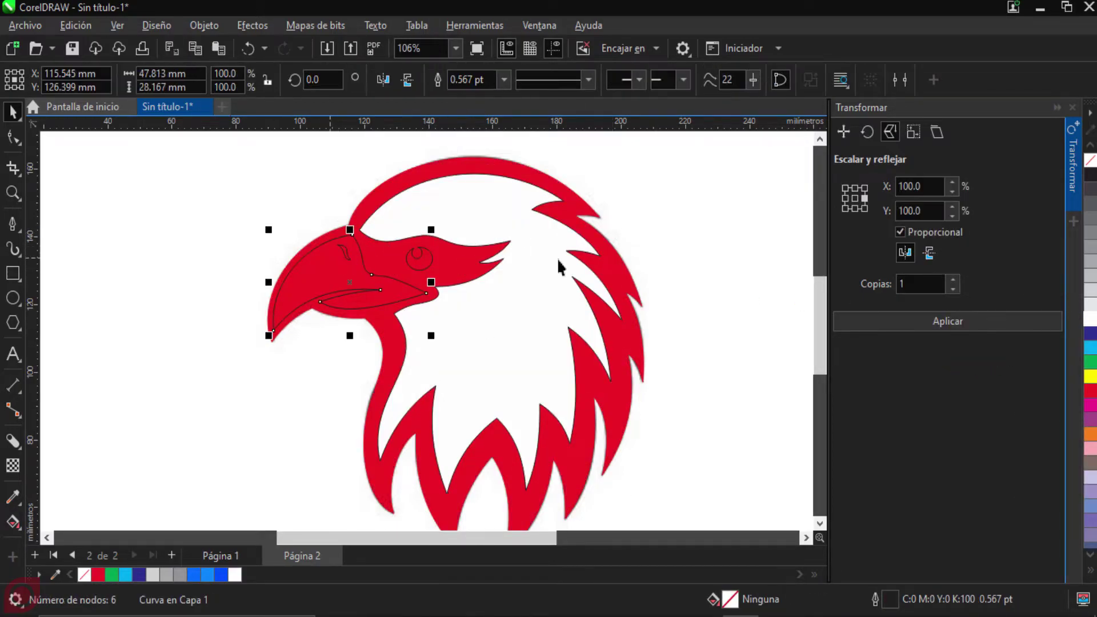
left_click(1089, 321)
left_click(350, 182)
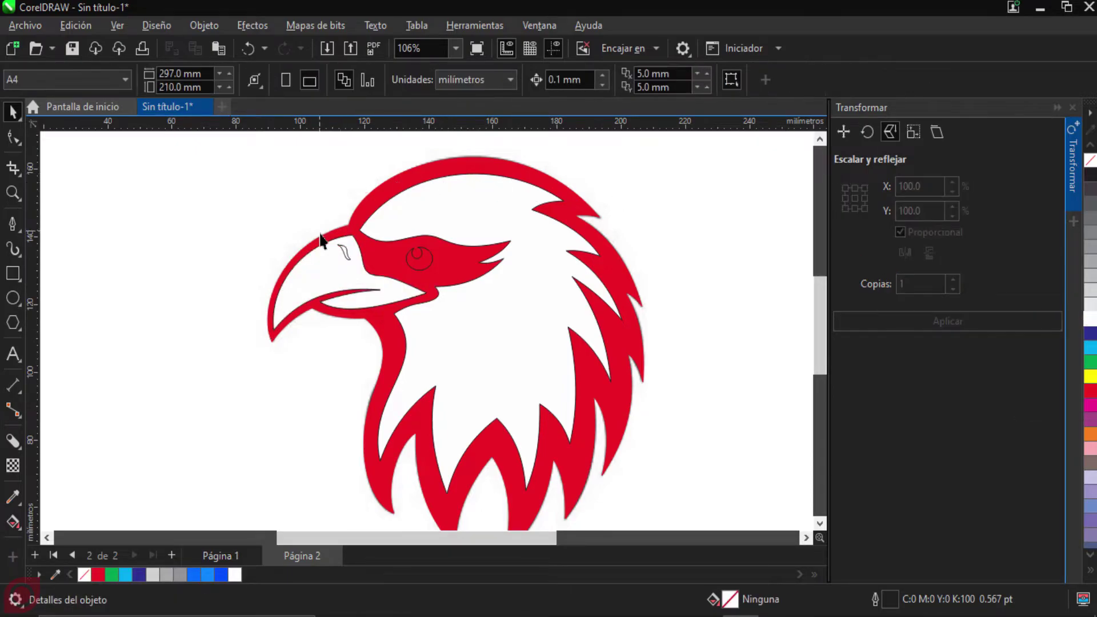
Step: Fill the nostril shape with red and clear the selection
scroll(354, 259, "up", 2)
left_click(359, 269)
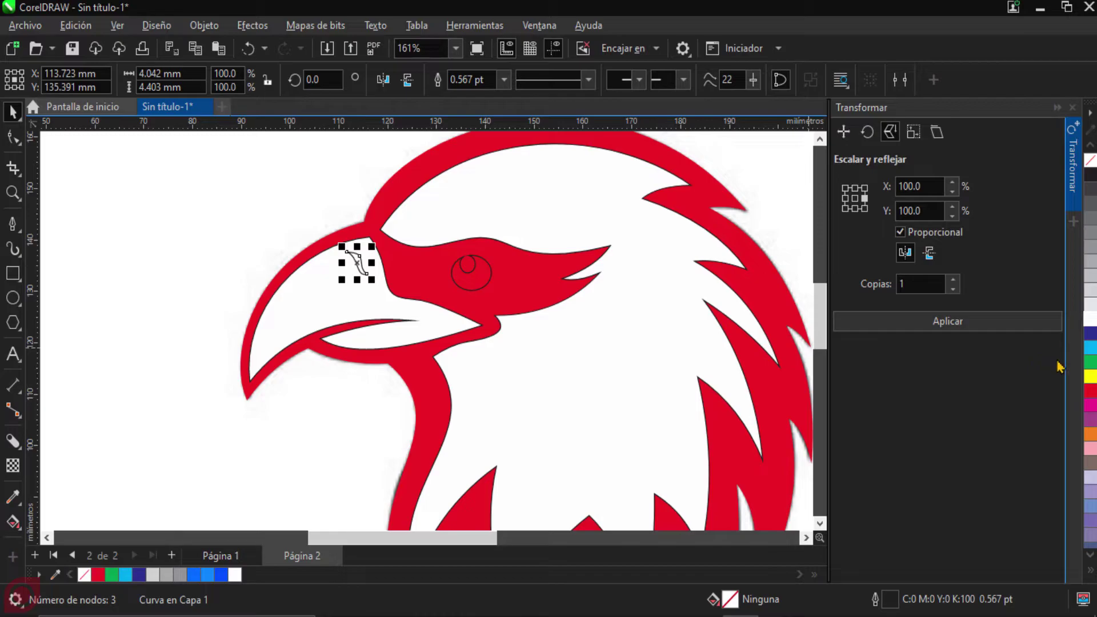
left_click(1090, 390)
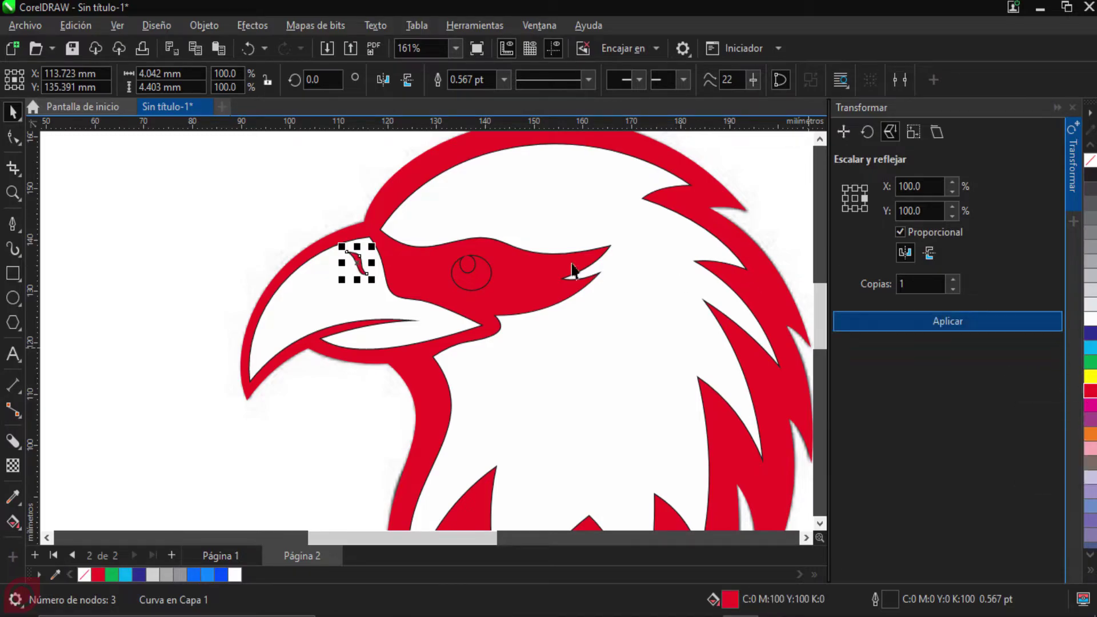
scroll(519, 255, "up", 1)
left_click(240, 186)
Step: Fill the trimmed eye shape with white and clear the selection
left_click(451, 278)
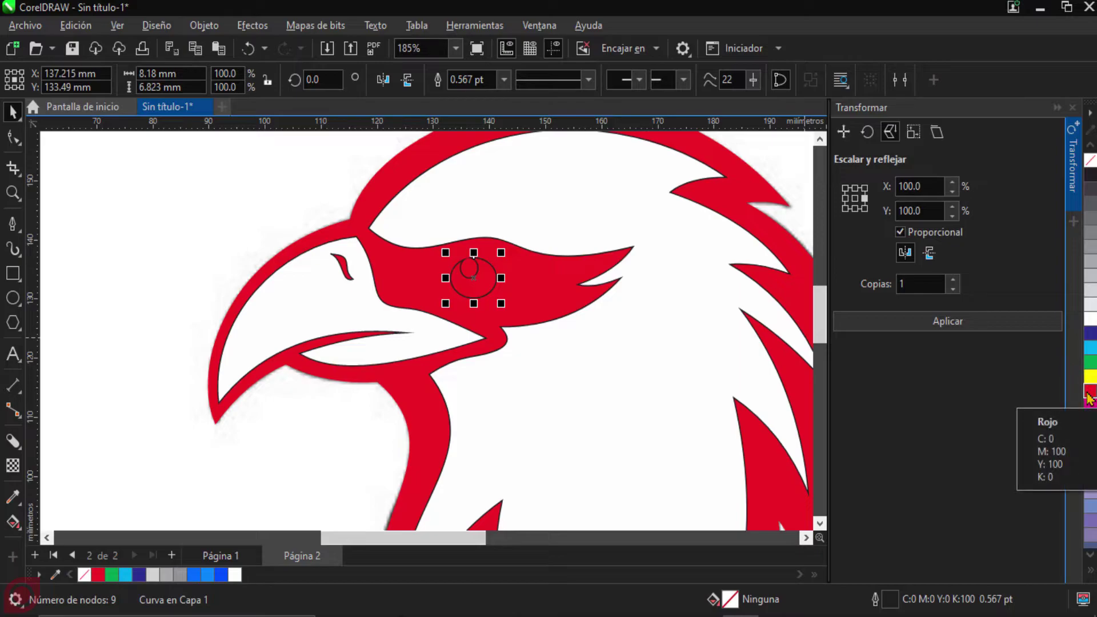
left_click(1089, 320)
scroll(499, 251, "down", 5)
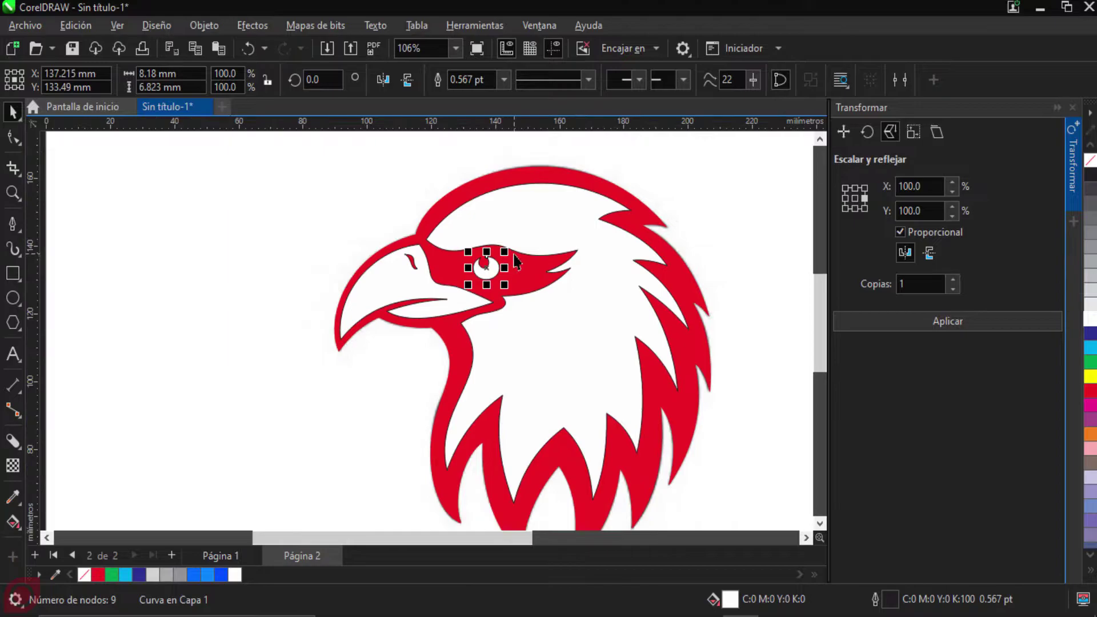
scroll(553, 263, "right", 3)
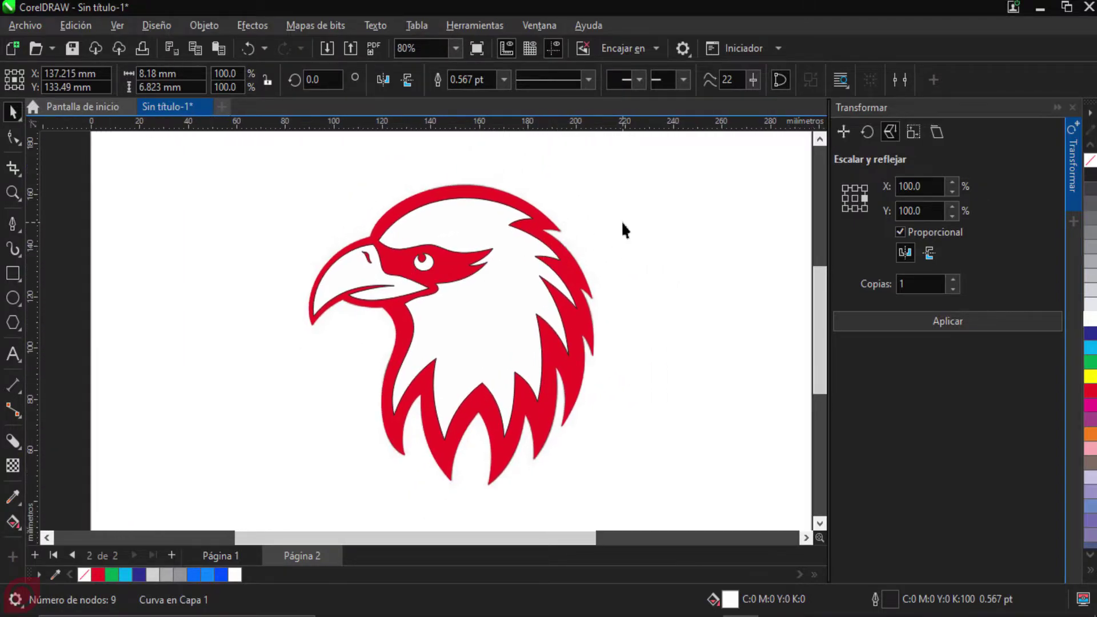
left_click(620, 223)
Step: Examine the coloured eagle head as a whole and close up around the eye and beak
scroll(497, 236, "up", 1)
scroll(526, 238, "down", 1)
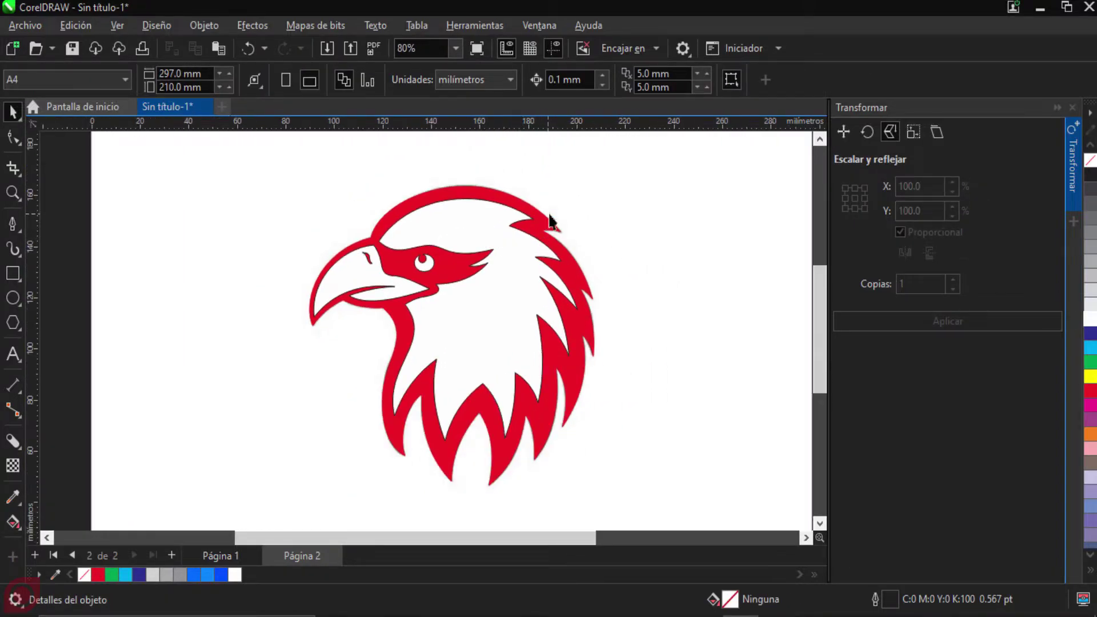
scroll(550, 223, "up", 1)
left_click_drag(553, 239, 561, 219)
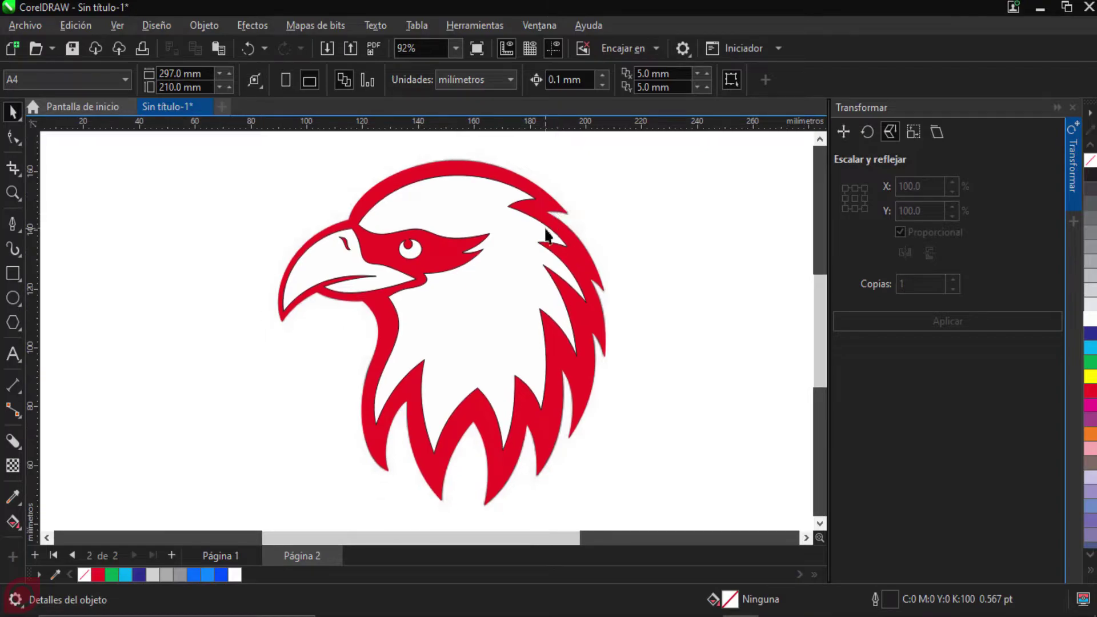
scroll(399, 244, "up", 4)
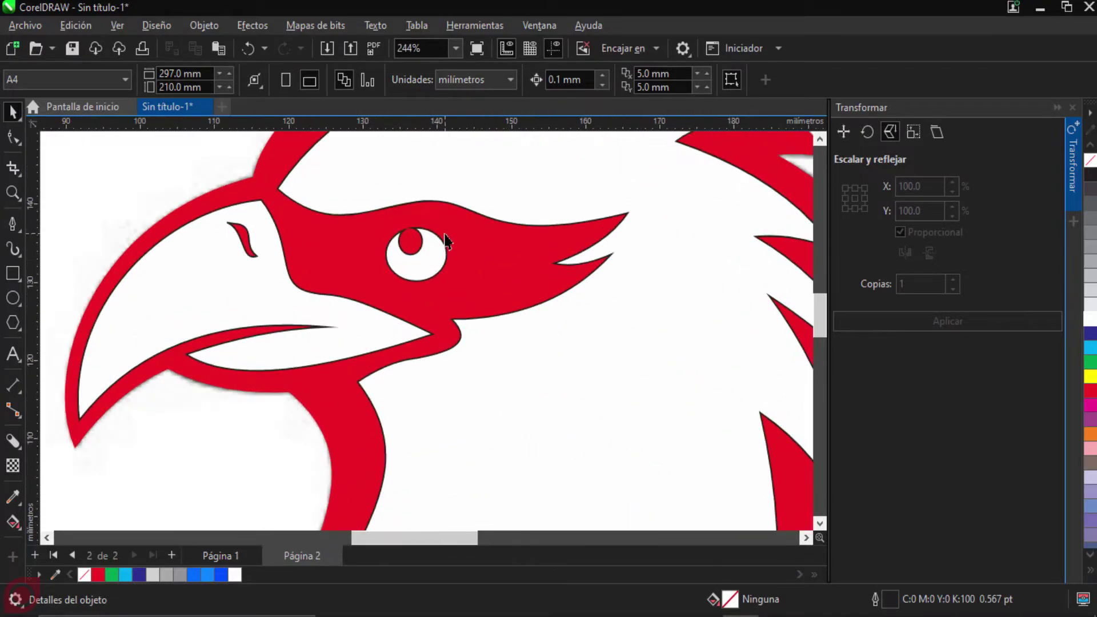
scroll(448, 241, "down", 4)
scroll(451, 239, "down", 2)
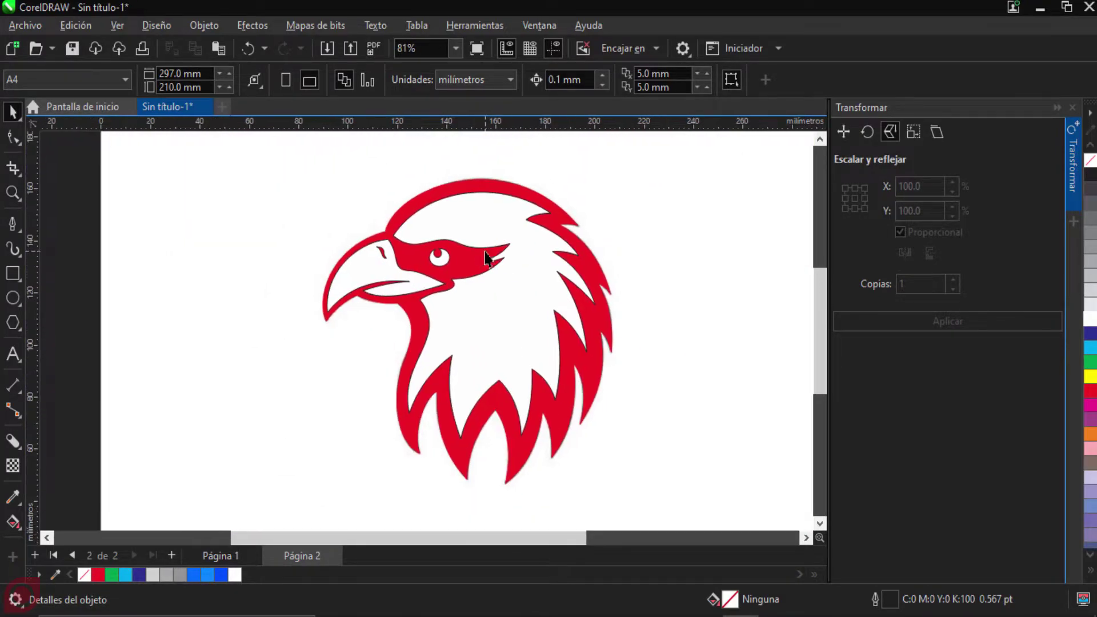
scroll(561, 266, "up", 1)
Step: Apply a red-to-white gradient fill with 256 steps to the outer head silhouette
left_click(629, 308)
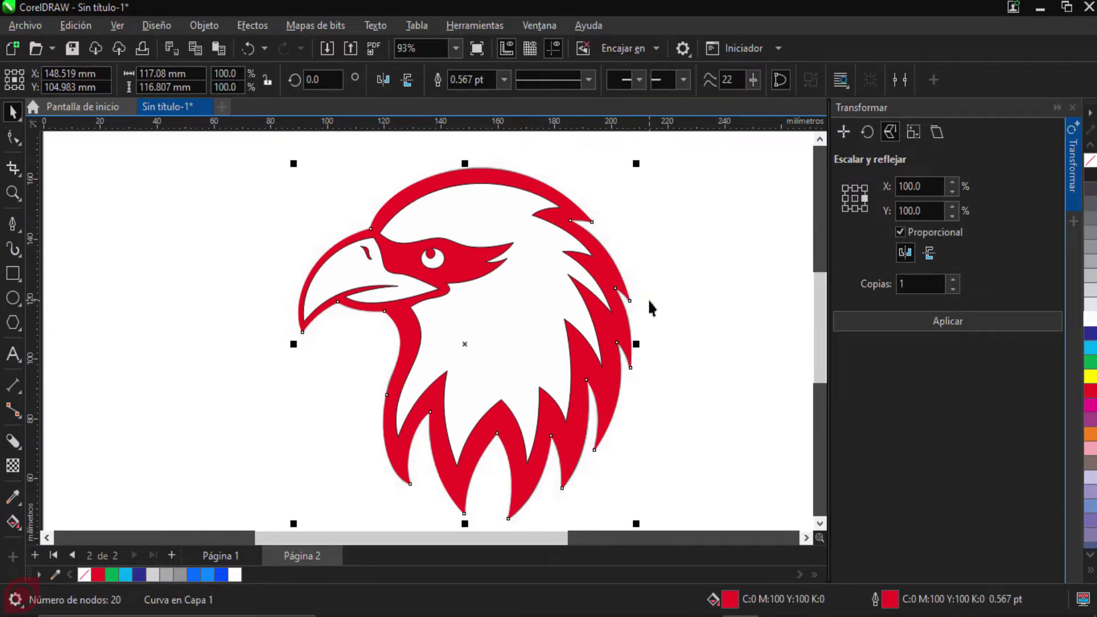
key("F11")
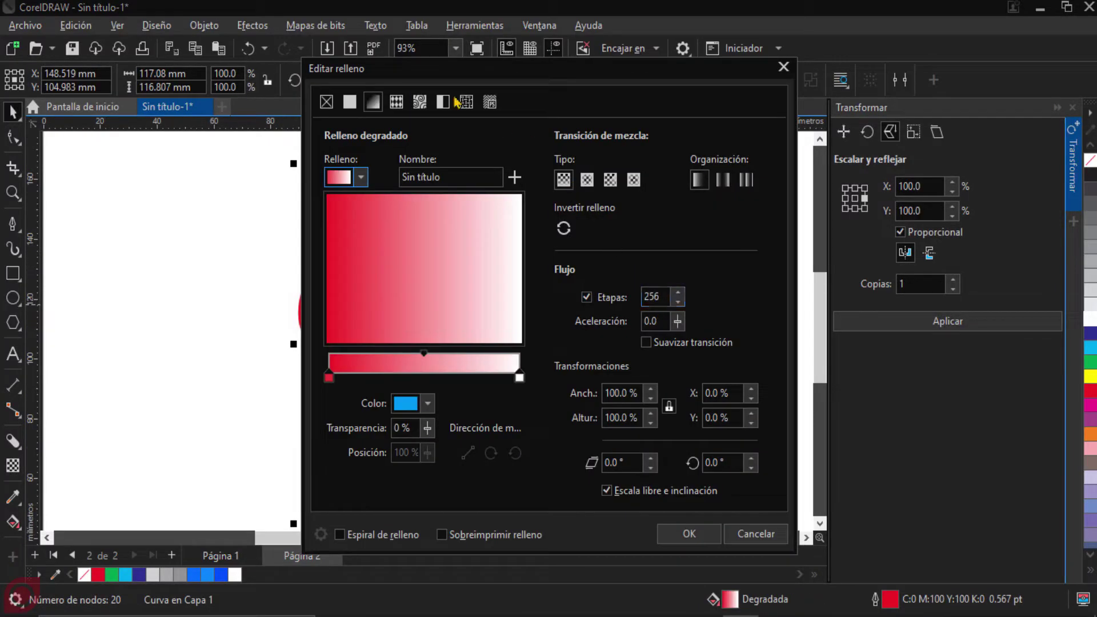
left_click_drag(454, 76, 634, 83)
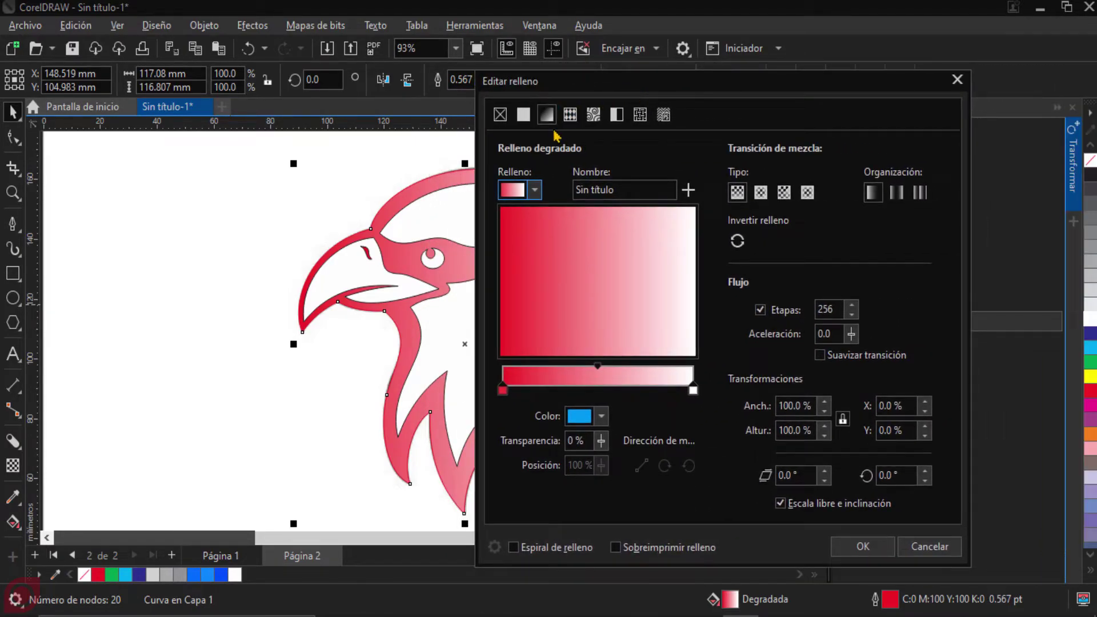
left_click(862, 546)
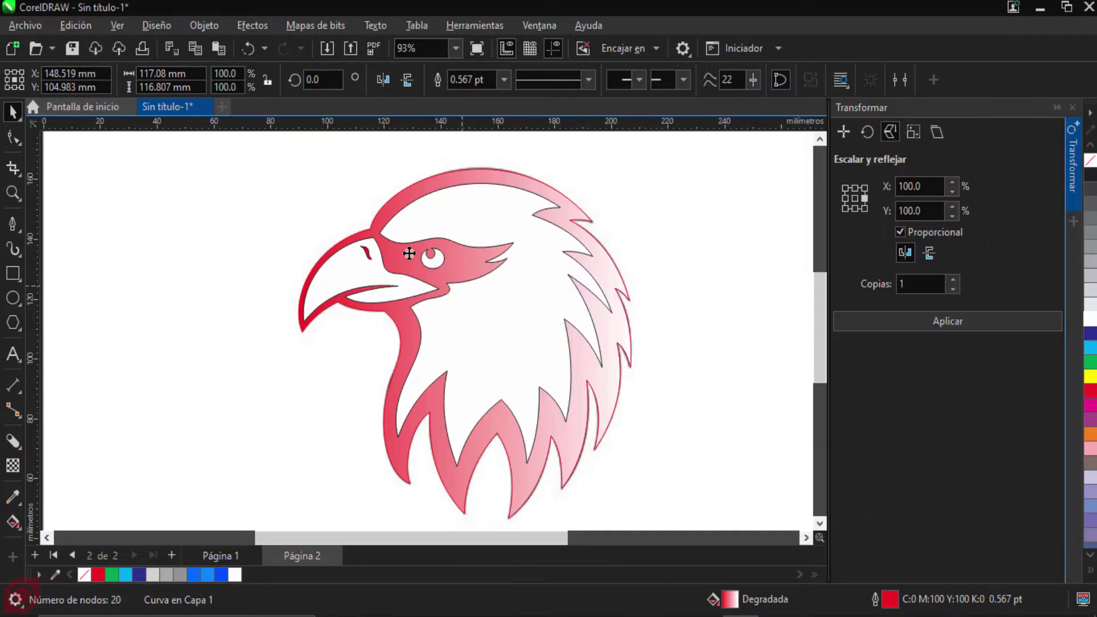
Step: Make the silhouette's gradient elliptical, centre it on the eye and pull its red end inward to the back feathers
left_click(13, 521)
left_click(282, 87)
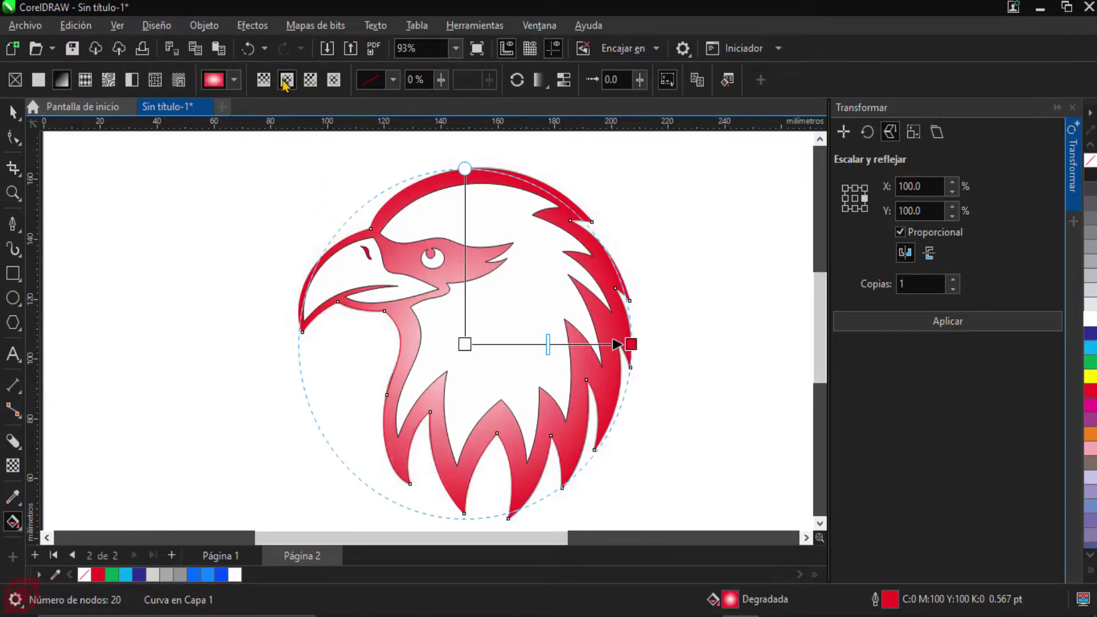
left_click_drag(631, 344, 602, 336)
left_click_drag(463, 343, 433, 258)
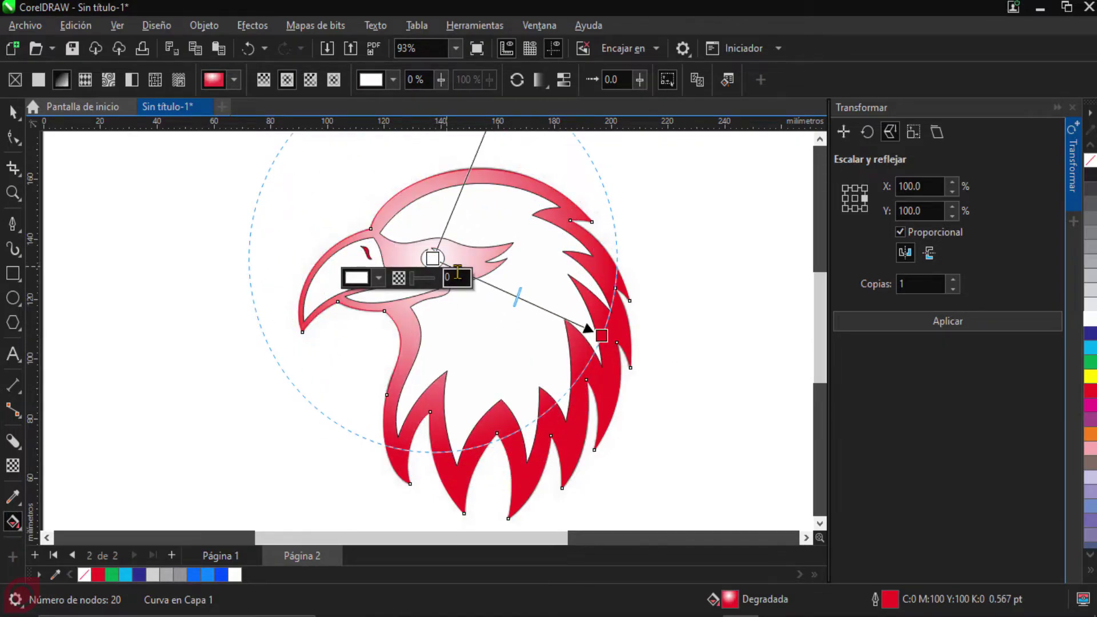
scroll(514, 338, "up", 2)
left_click_drag(614, 400, 584, 370)
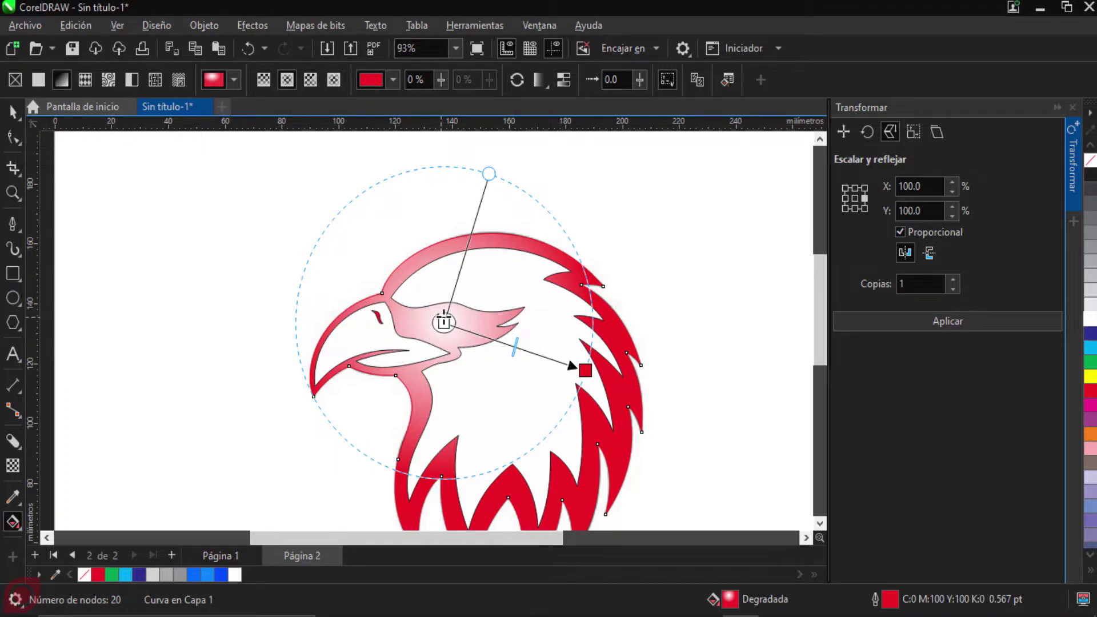
Step: Change the central colour of the silhouette's elliptical gradient to yellow-orange and extend its red end slightly outward
left_click(443, 322)
left_click(396, 343)
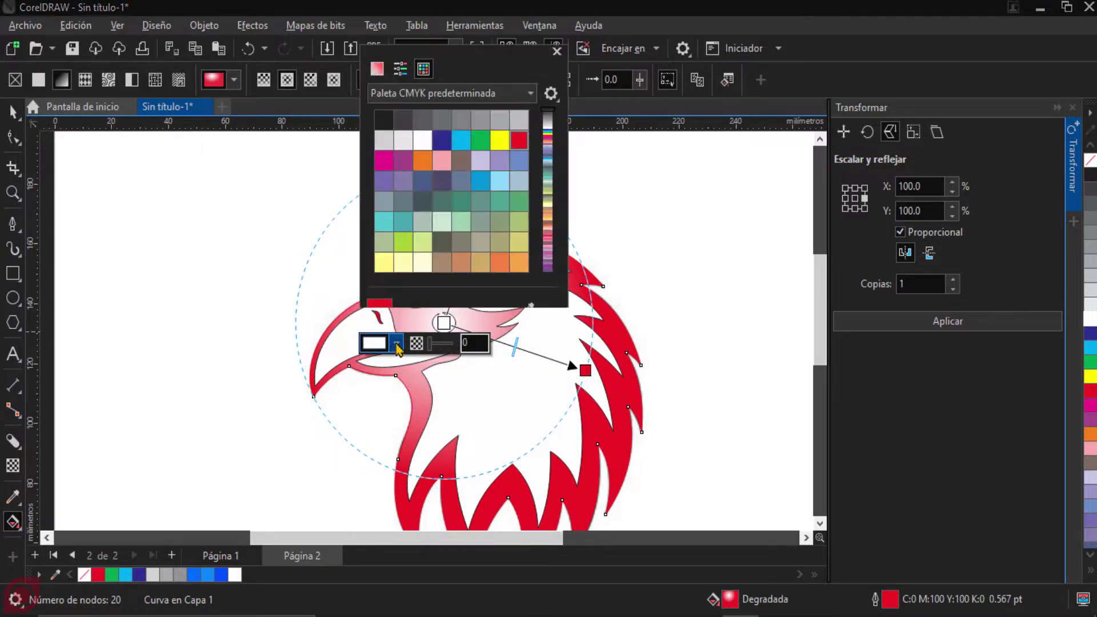
left_click_drag(378, 240, 383, 241)
left_click_drag(479, 129, 488, 115)
left_click(571, 364)
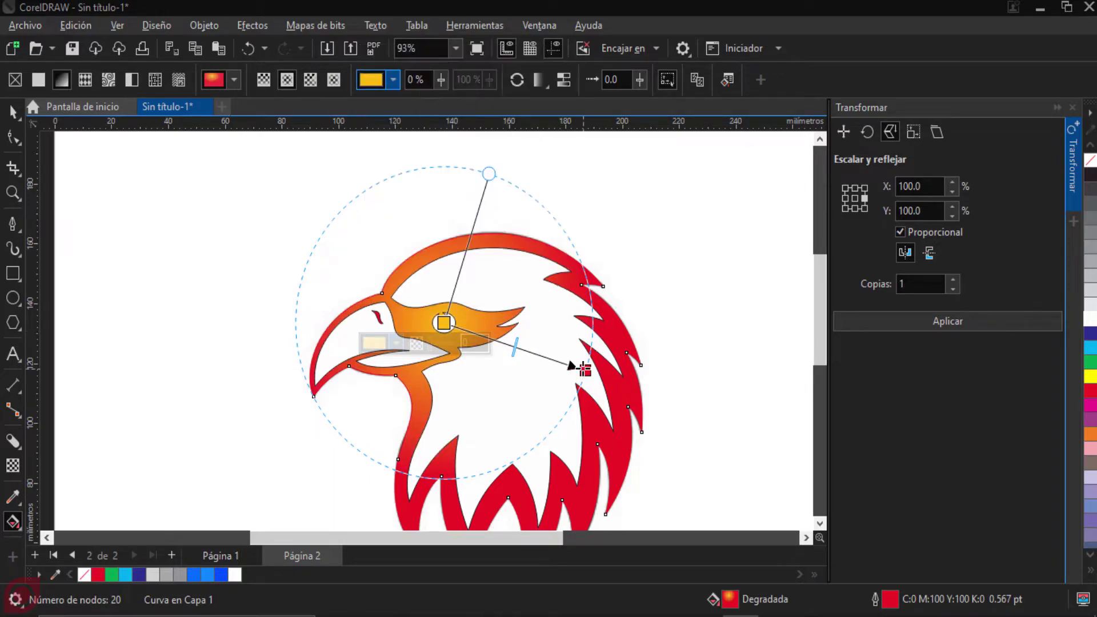
left_click_drag(584, 370, 593, 376)
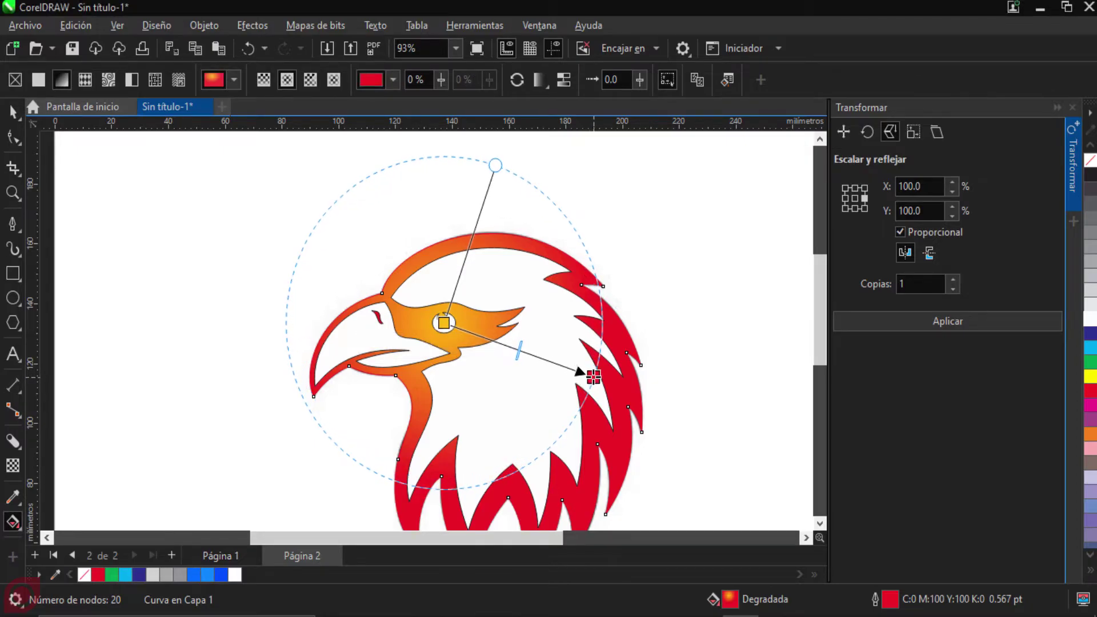
left_click(233, 203)
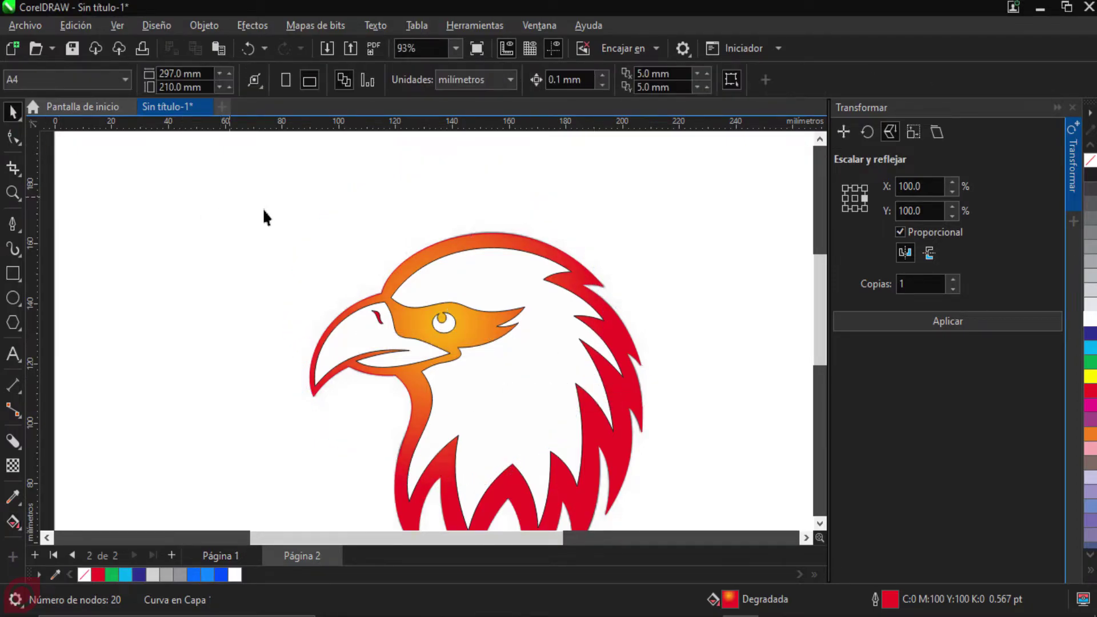
Step: Remove the outlines from all the eagle head shapes and clear the selection
scroll(327, 234, "down", 1)
left_click_drag(378, 496, 264, 509)
left_click(707, 79)
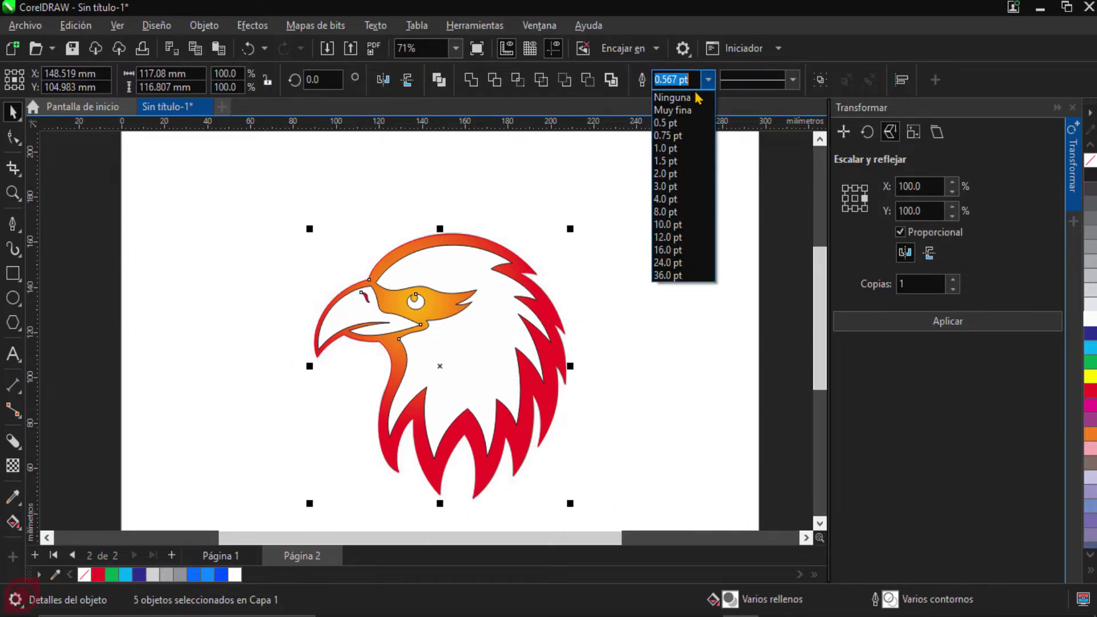
left_click(697, 93)
left_click(625, 236)
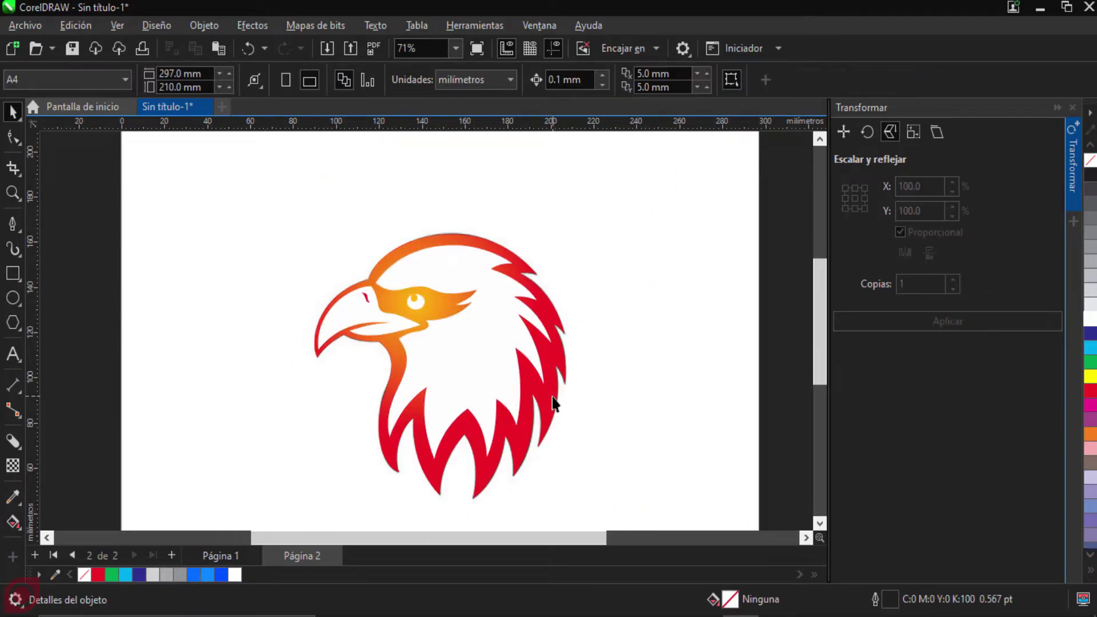
scroll(550, 400, "up", 3)
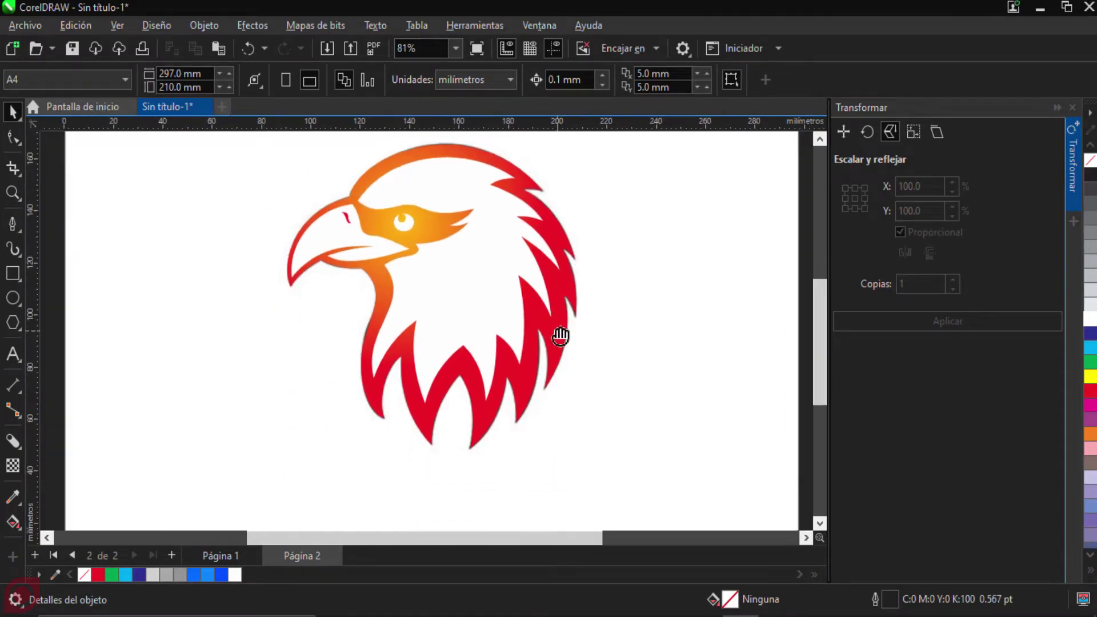
scroll(560, 360, "up", 2)
left_click(566, 364)
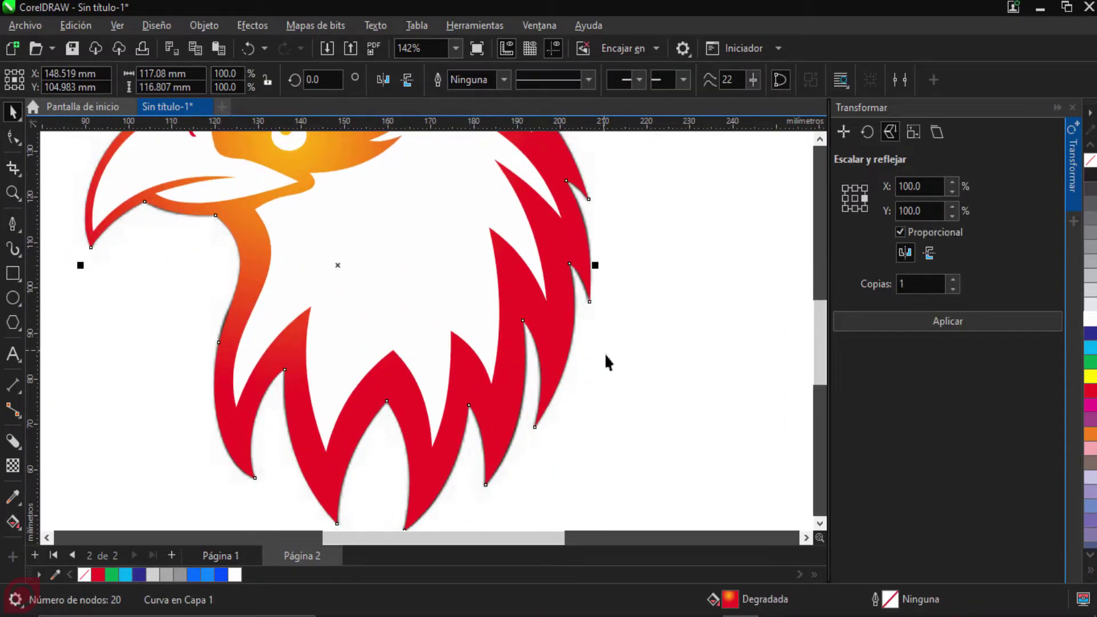
scroll(605, 354, "down", 3)
left_click(652, 342)
scroll(629, 354, "up", 1)
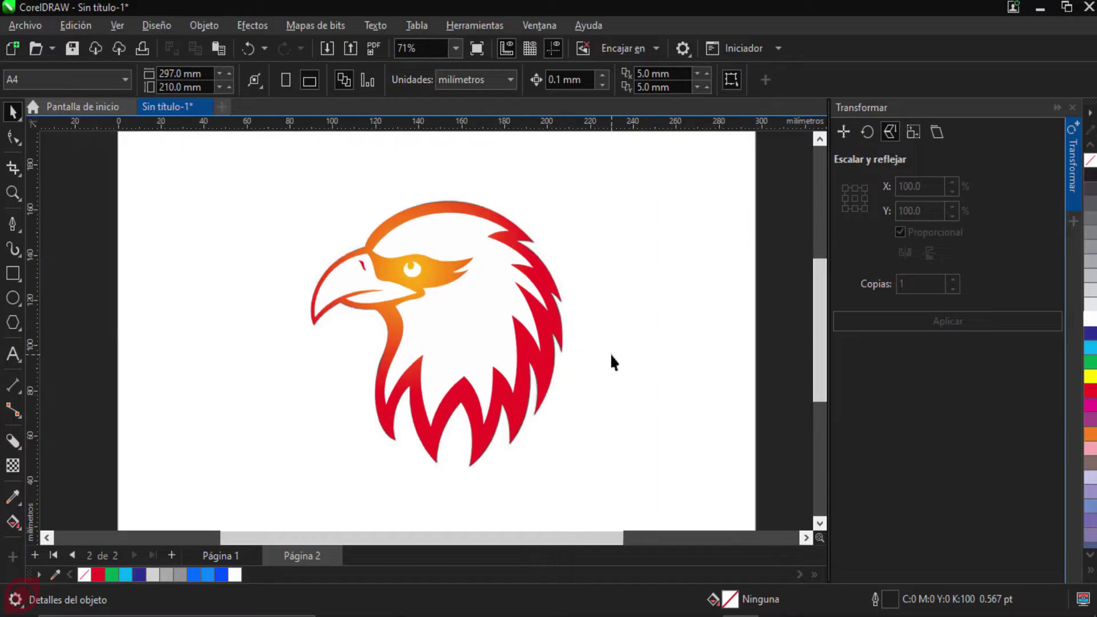
Step: Unlock the reference bitmap behind the eagle, shift it aside to compare it with the tracing, and undo the shift
right_click(596, 314)
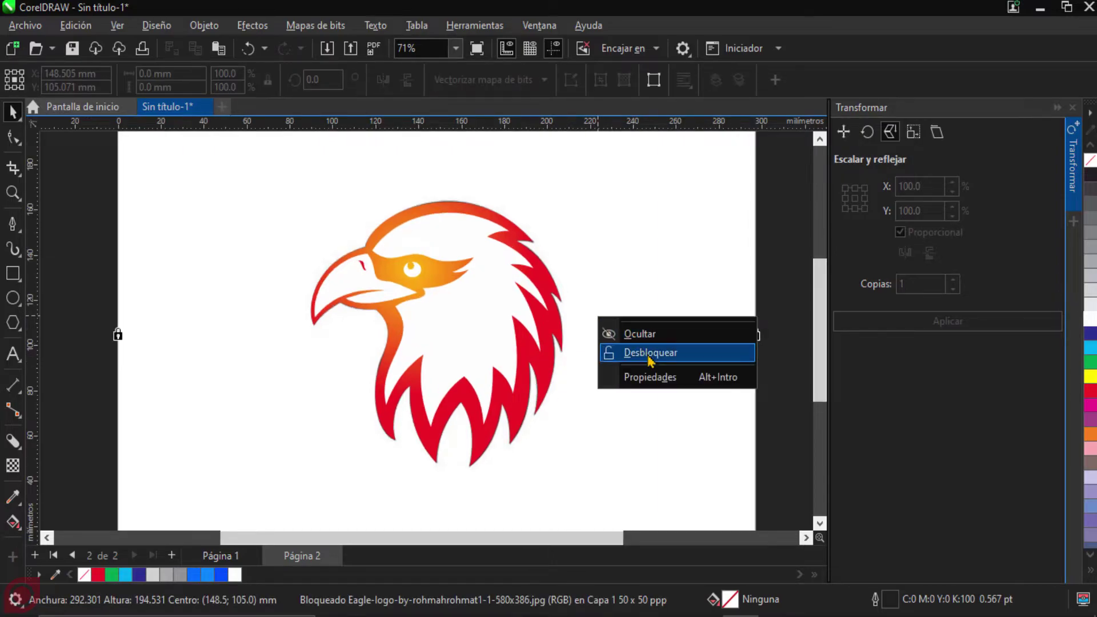
left_click(628, 350)
left_click_drag(617, 333, 641, 368)
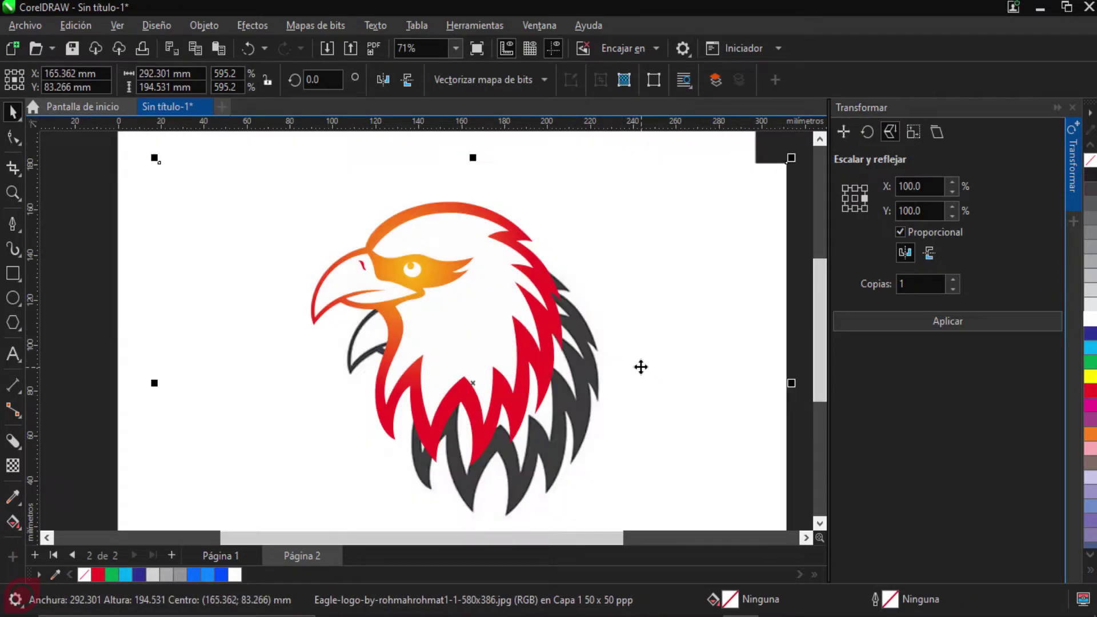
key("ctrl+z")
scroll(577, 288, "up", 1)
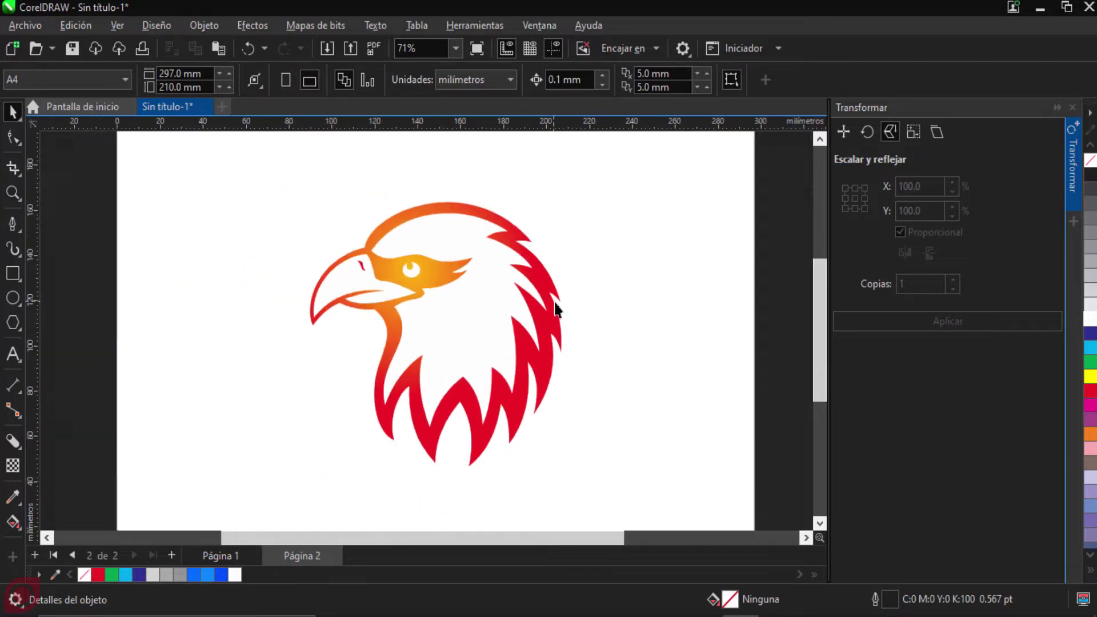
Step: Fill the inner head area with a white-to-dark-grey gradient and the eye with black
left_click_drag(607, 167, 199, 502)
left_click(610, 390)
scroll(611, 390, "right", 1)
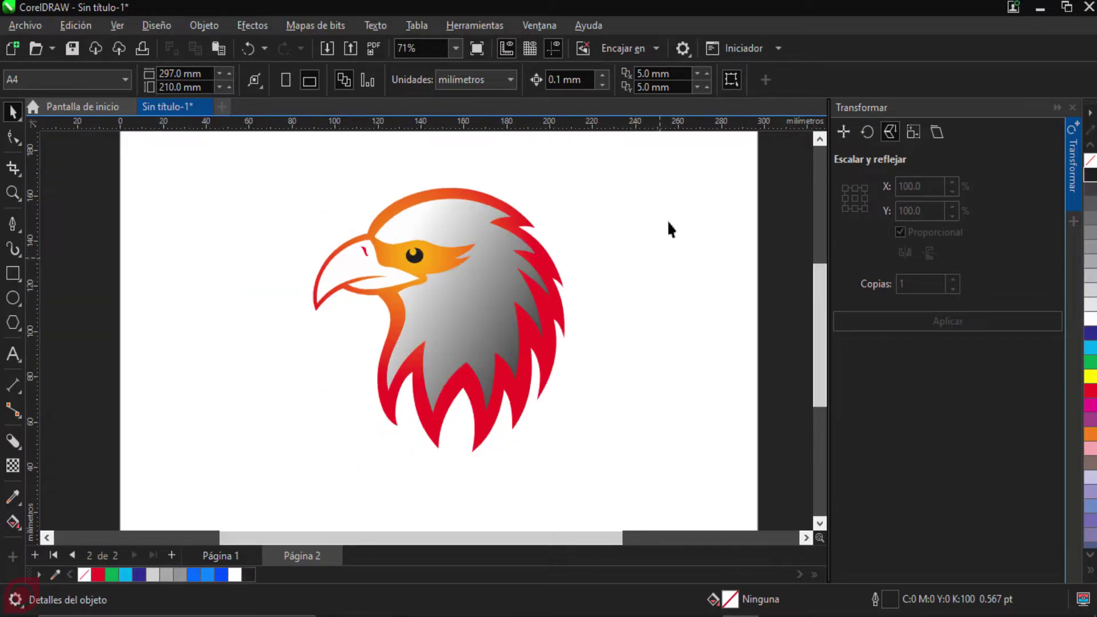
Step: Group the five eagle head shapes and enlarge the group proportionally to 122%
left_click_drag(691, 152, 238, 514)
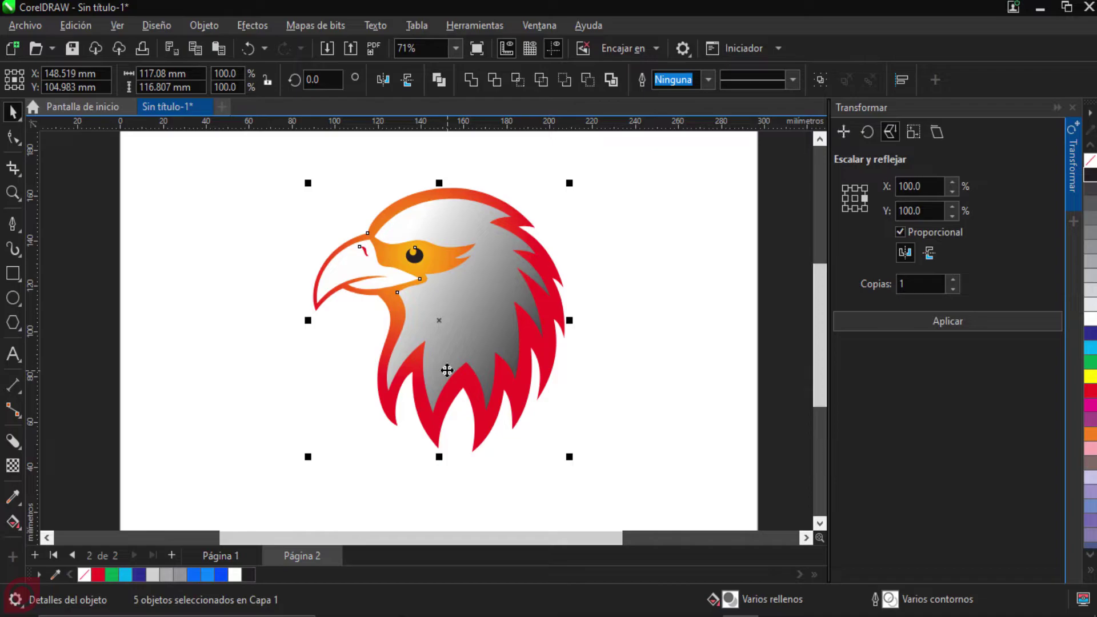
key("ctrl+g")
left_click_drag(569, 457, 639, 526)
scroll(617, 440, "down", 2)
scroll(562, 373, "up", 1)
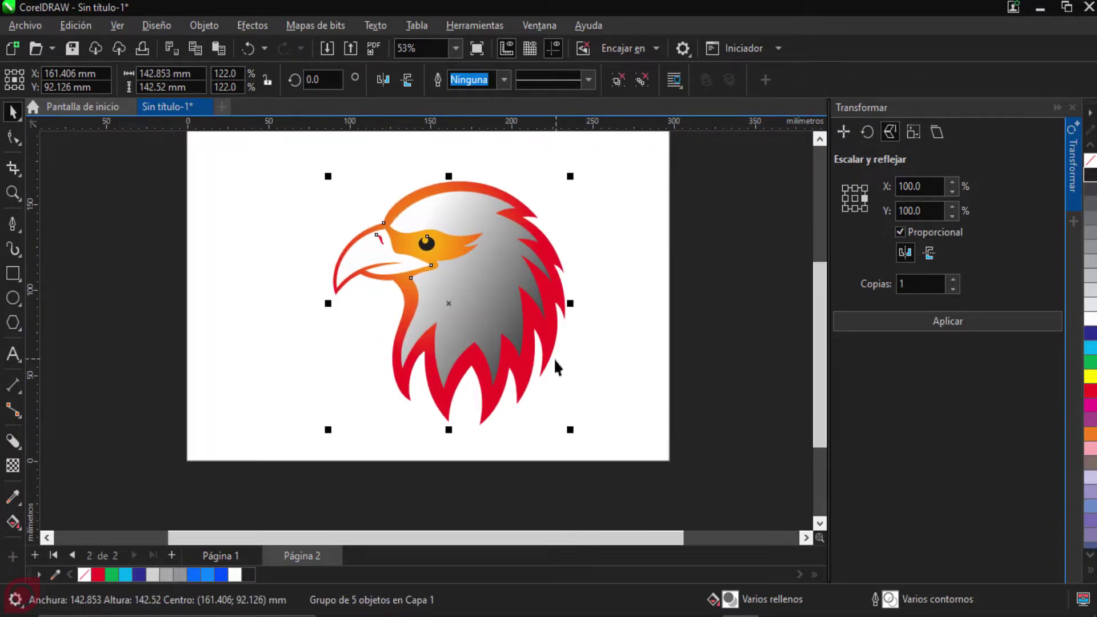
Step: Centre the eagle group on the page and clear the selection
left_click(552, 331)
left_click_drag(550, 289, 567, 325)
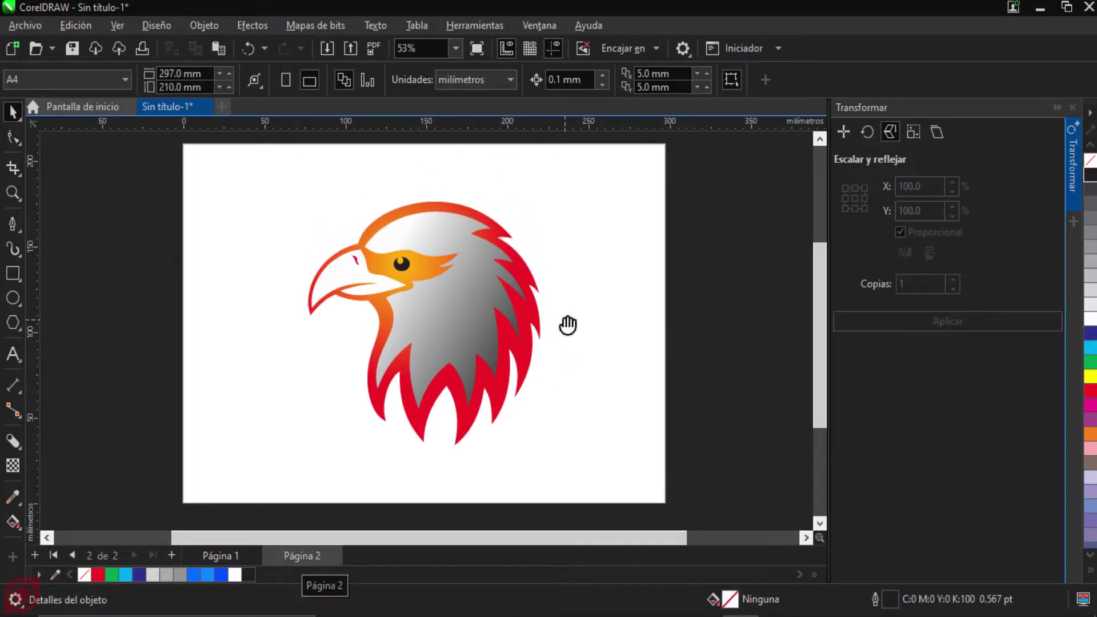
Step: Insert a new blank page after Página 2
right_click(304, 564)
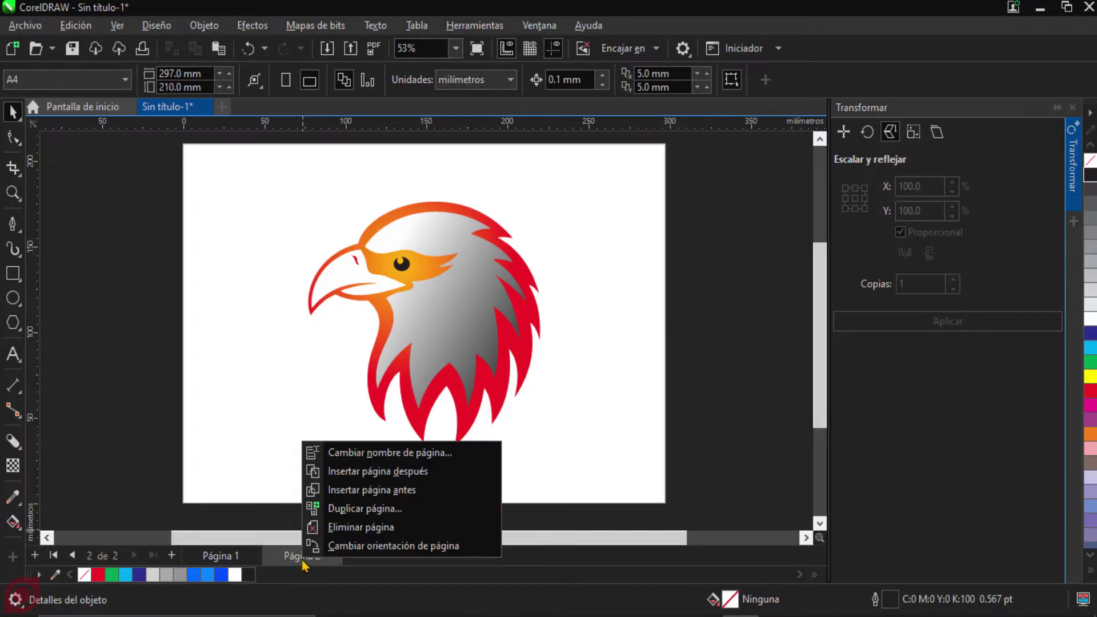
left_click(375, 472)
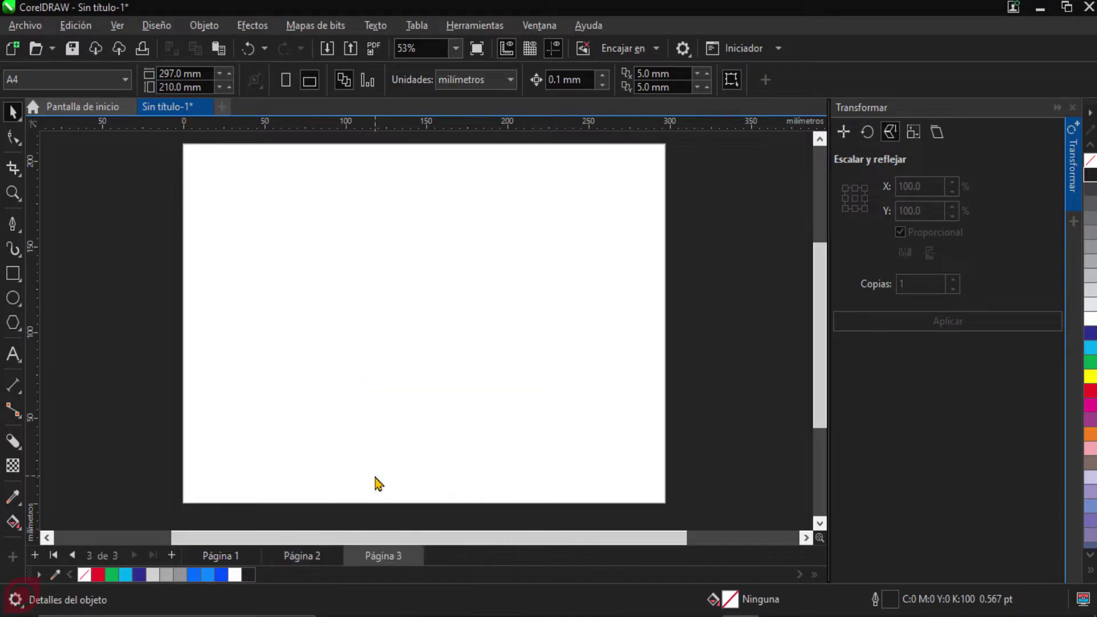
mouse_move(410, 278)
left_mouse_down()
mouse_move(426, 306)
mouse_move(430, 268)
left_mouse_up()
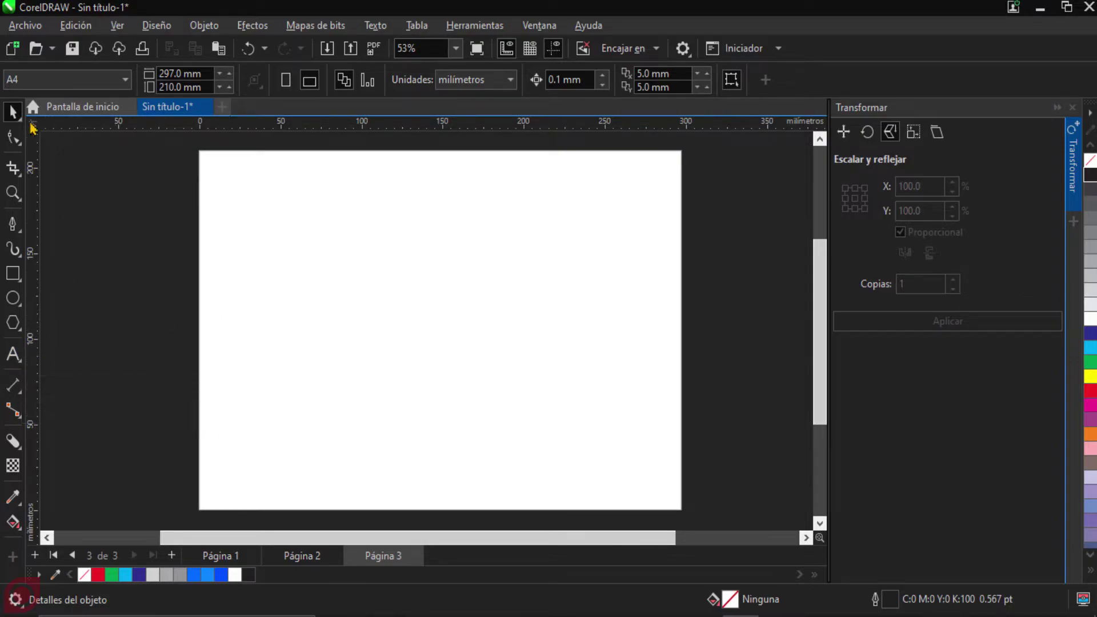
Step: Add the artistic text TRANSFORMAR in the upper part of the new page and select it as an object
left_click(13, 355)
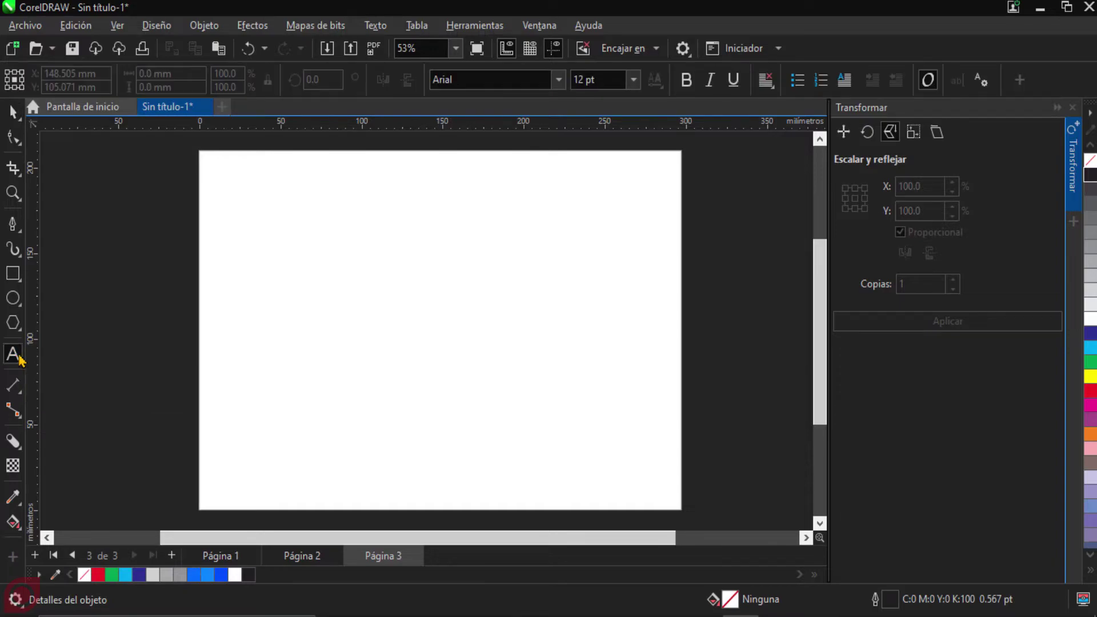
left_click(284, 229)
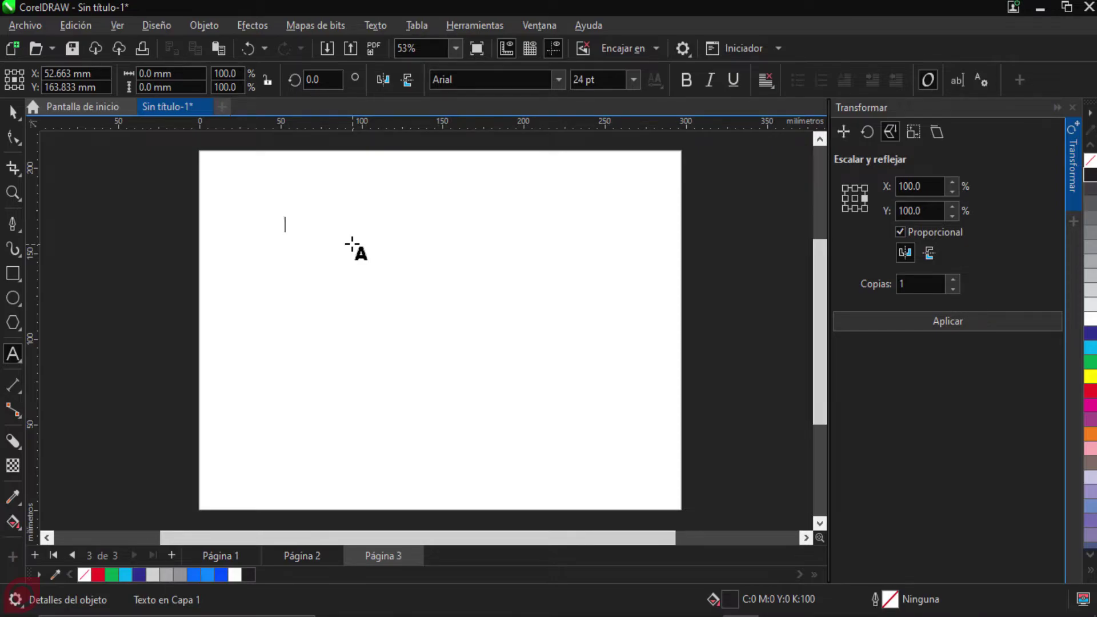
type("TRANS")
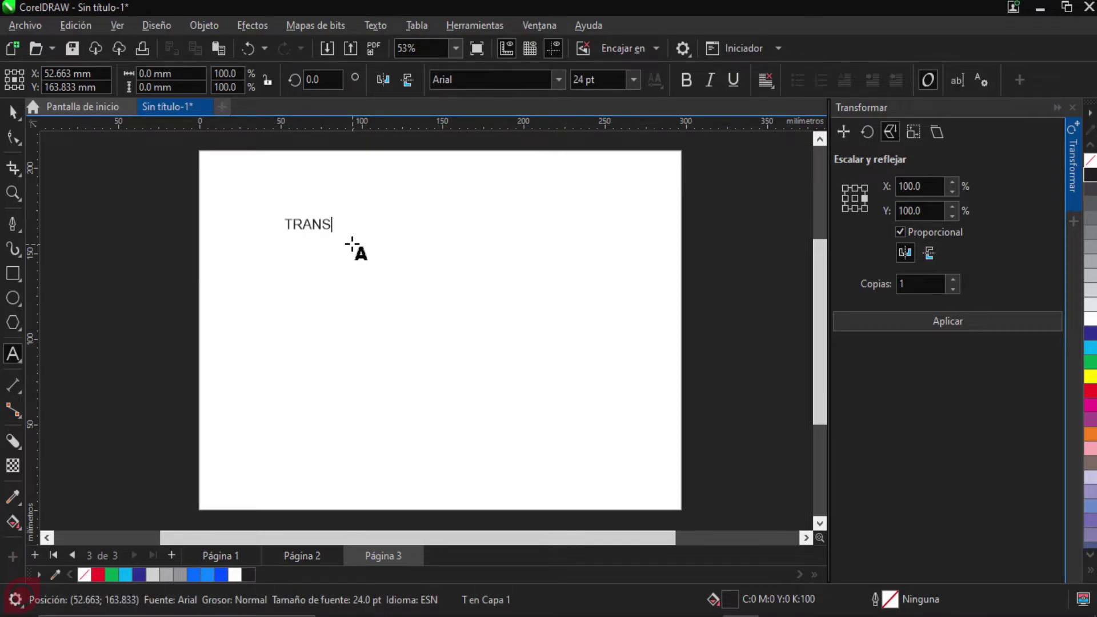
type("FROMAR")
key("Left")
key("Left")
key("Left")
key("Left")
key("Right")
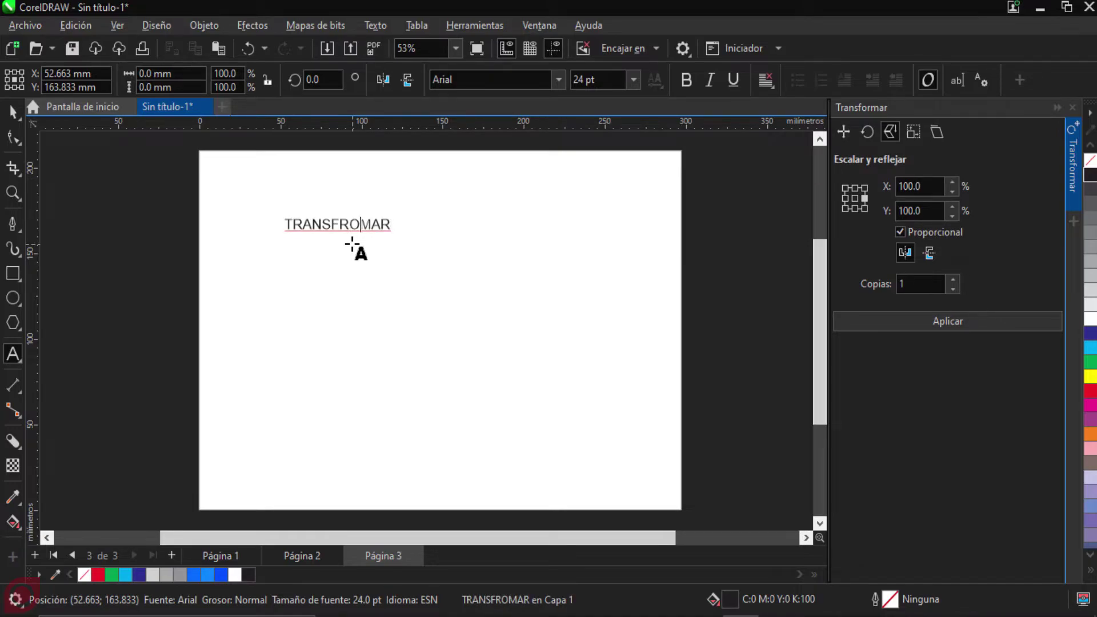
key("BackSpace")
key("BackSpace")
type("OR")
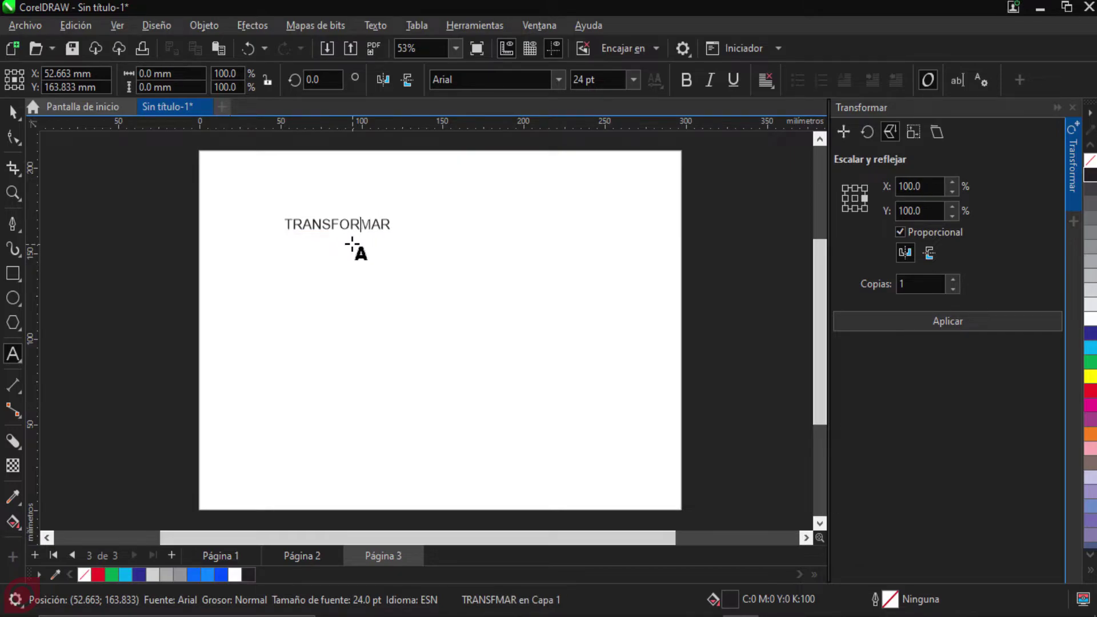
left_click(13, 112)
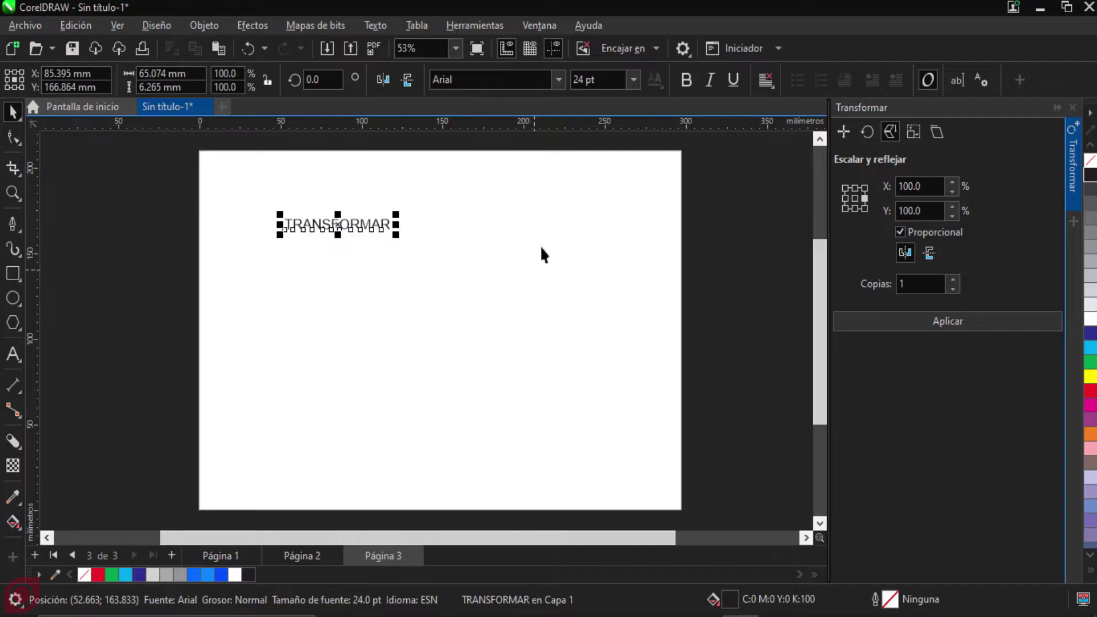
Step: Set the font of the TRANSFORMAR text to Impact
left_click(559, 80)
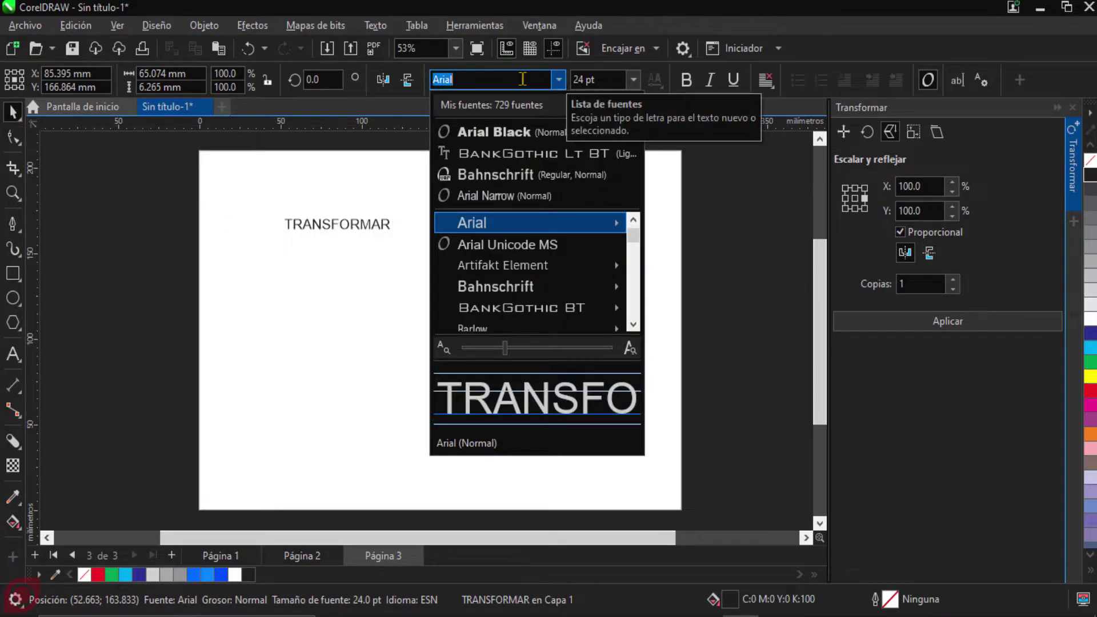
type("IM")
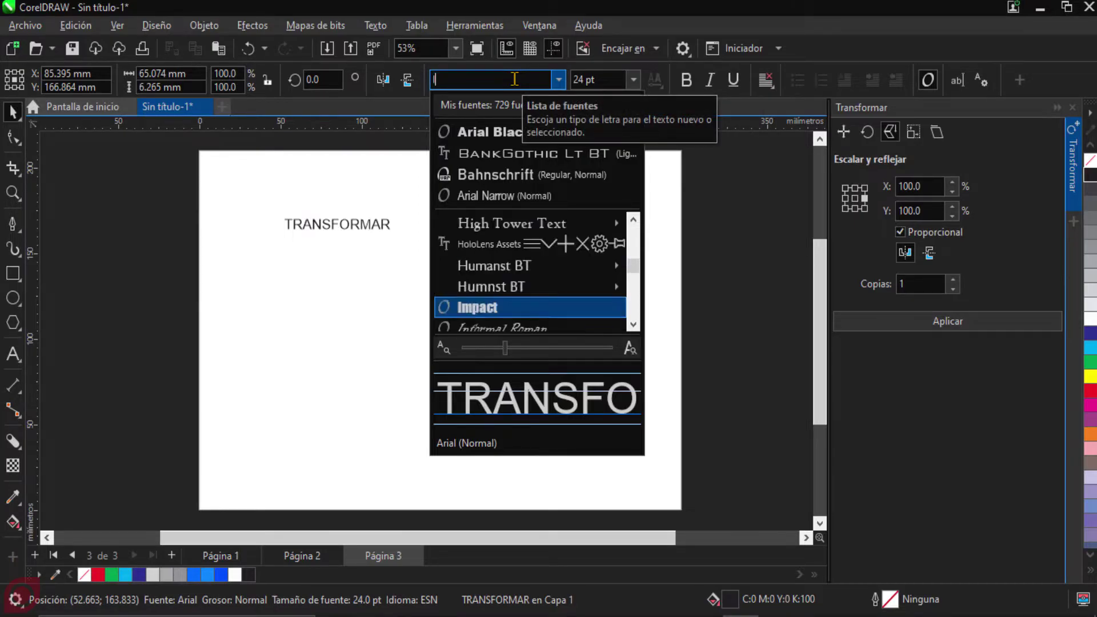
key("Return")
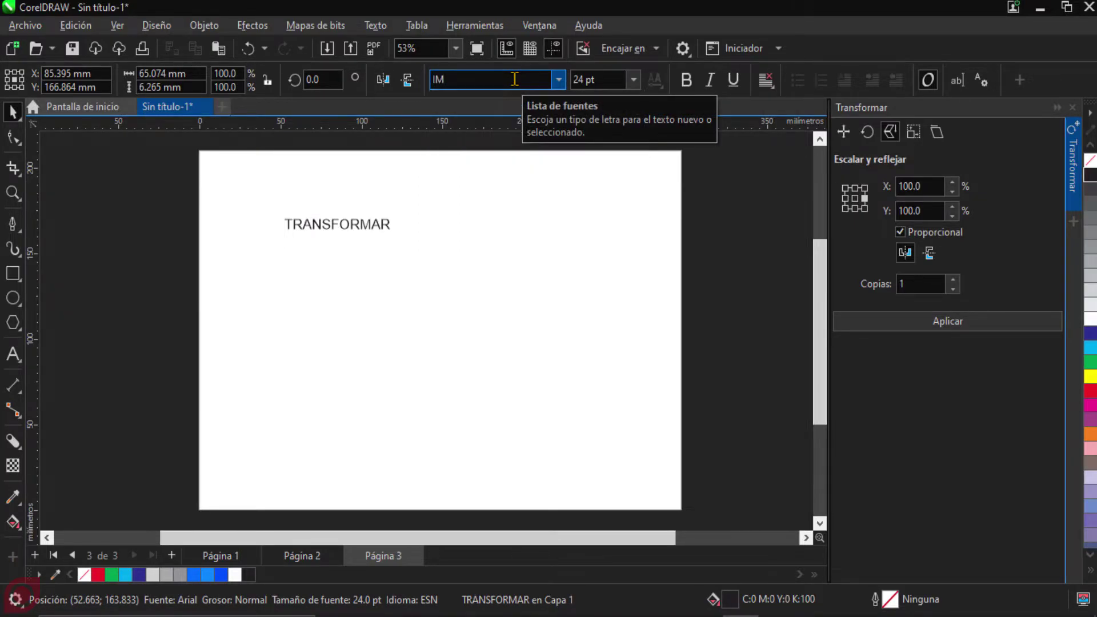
Step: Set the TRANSFORMAR text size to 100 pt and move the text slightly down and left to centre it across the page
left_click(633, 80)
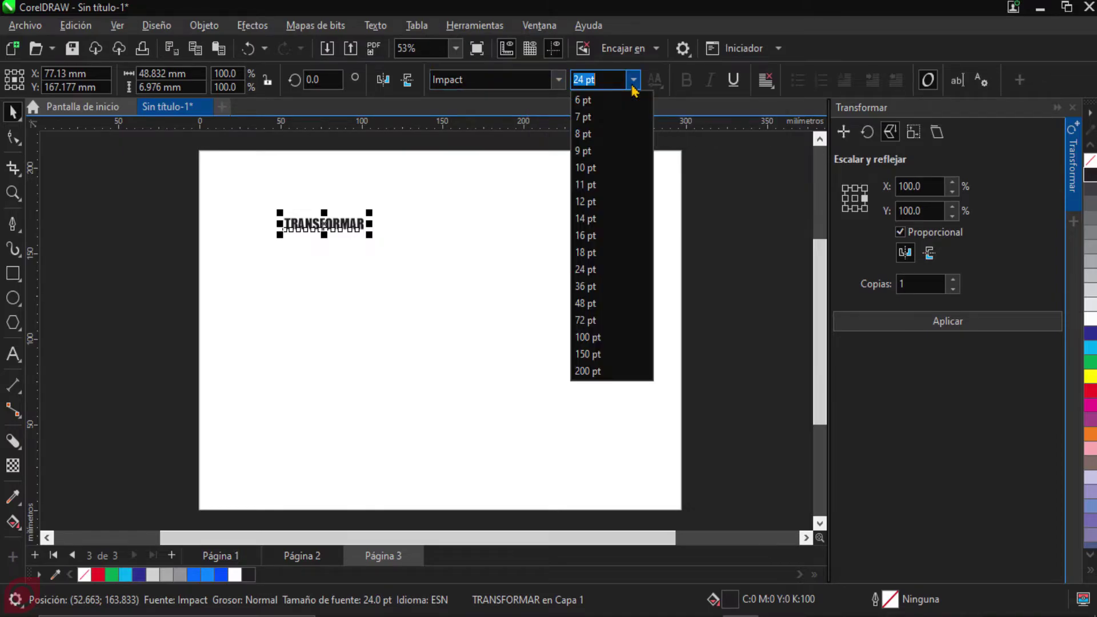
left_click(597, 337)
left_click_drag(498, 196, 490, 216)
left_click(567, 80)
left_click_drag(567, 80, 625, 80)
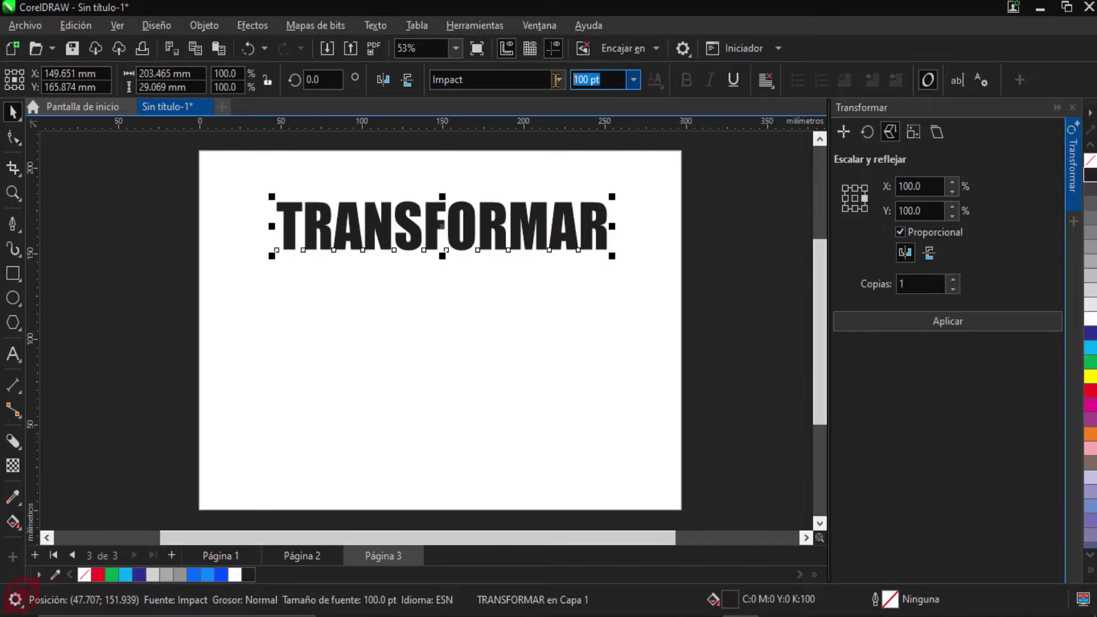
type("100")
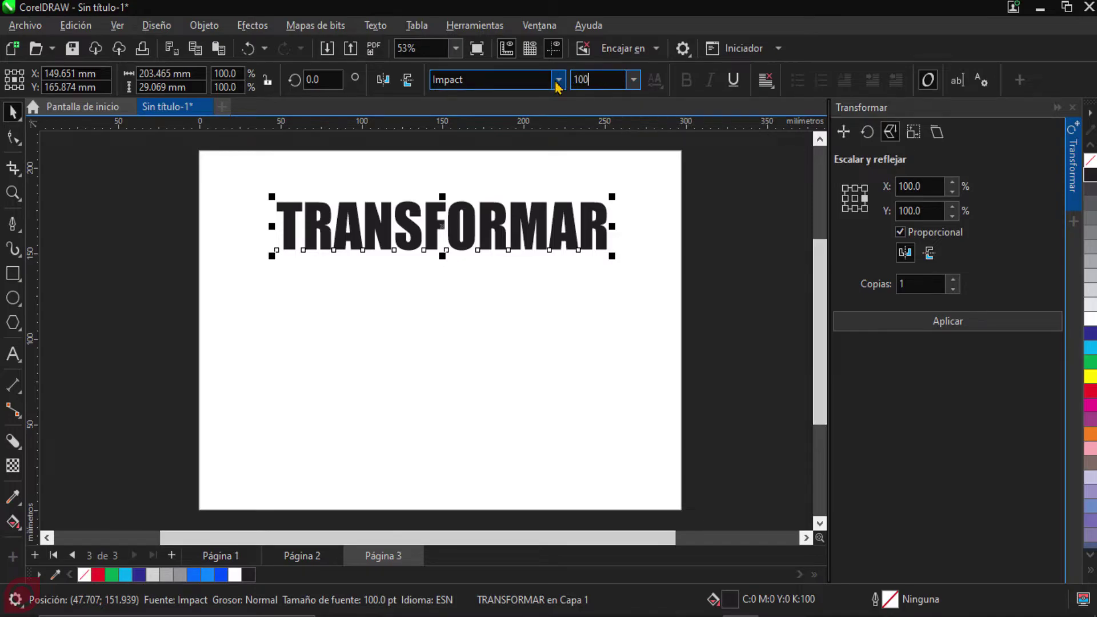
key("Return")
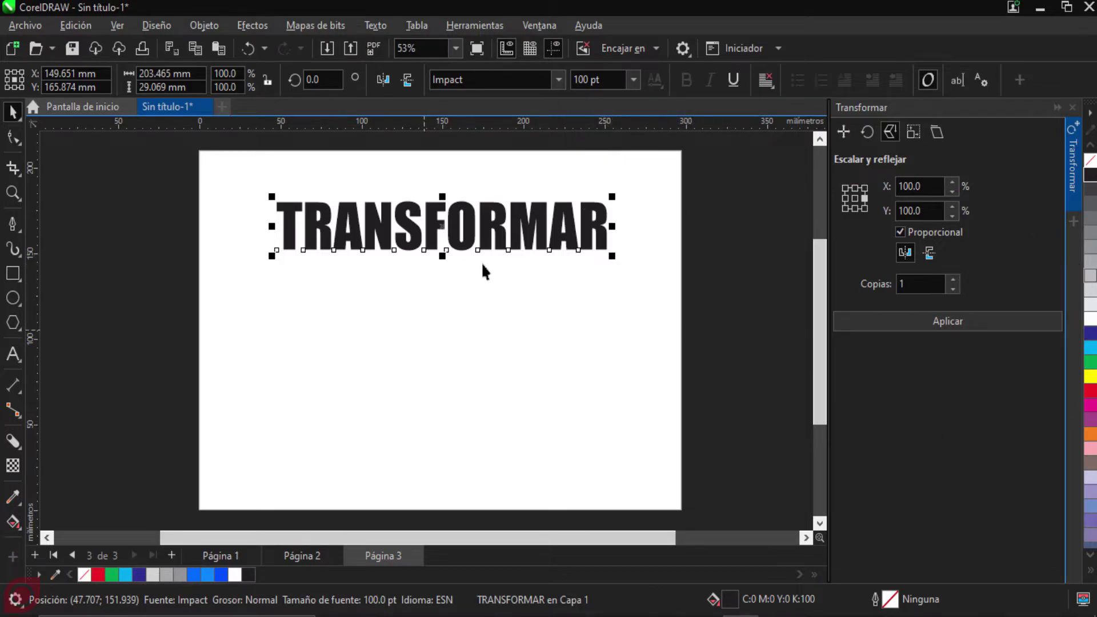
Step: Fill the TRANSFORMAR text with red
left_click(1090, 394)
scroll(563, 220, "up", 2)
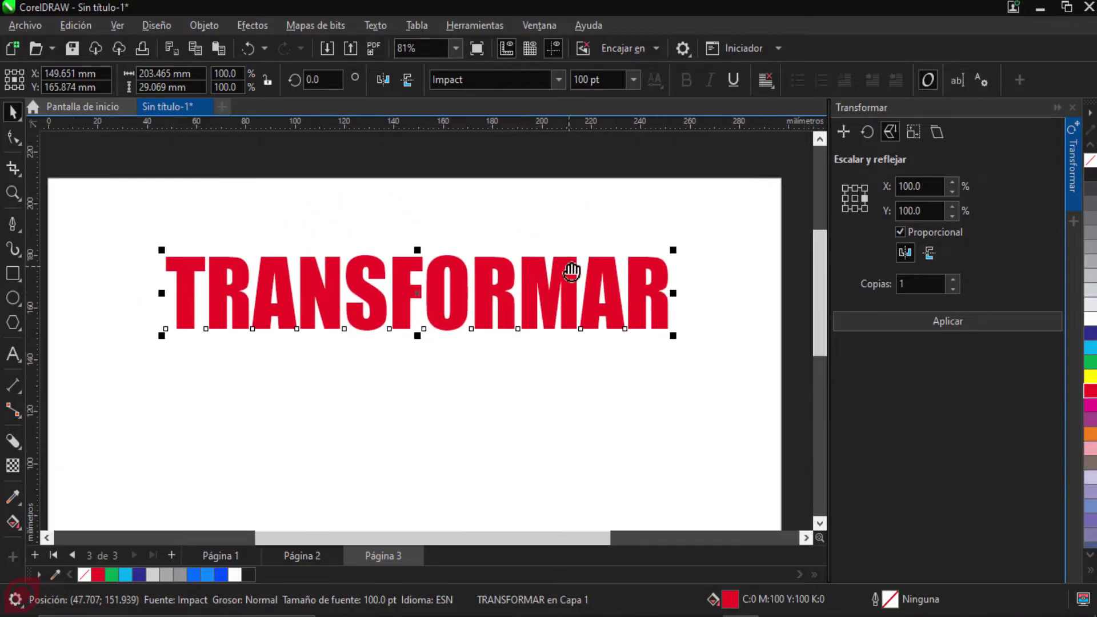
left_click_drag(567, 252, 586, 248)
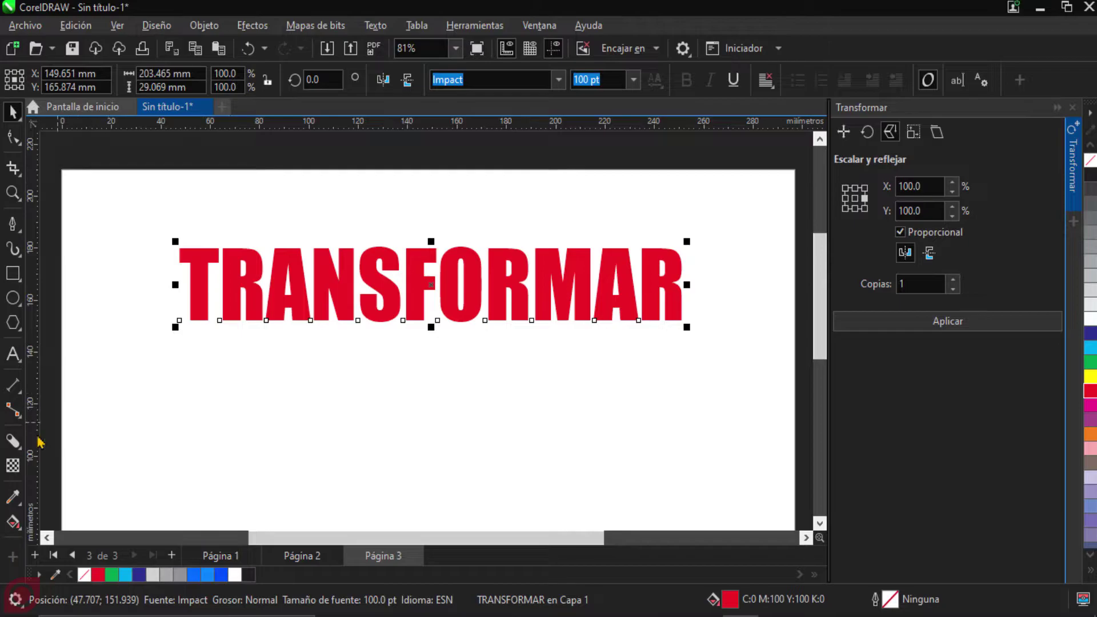
Step: Activate the Envelope tool on the red TRANSFORMAR text
left_click(16, 451)
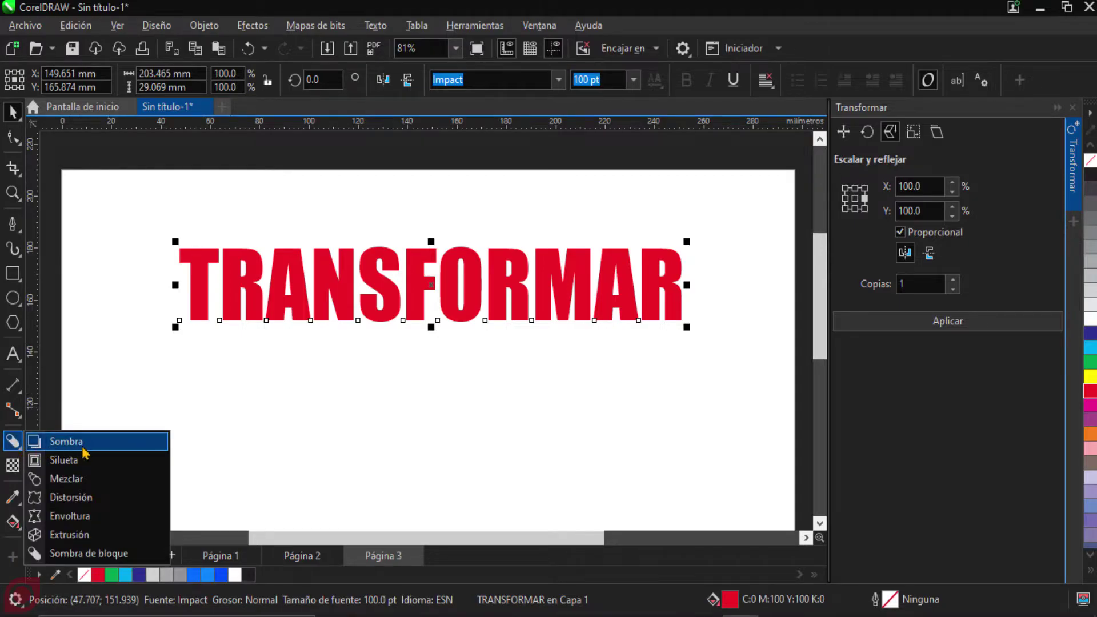
left_click(57, 443)
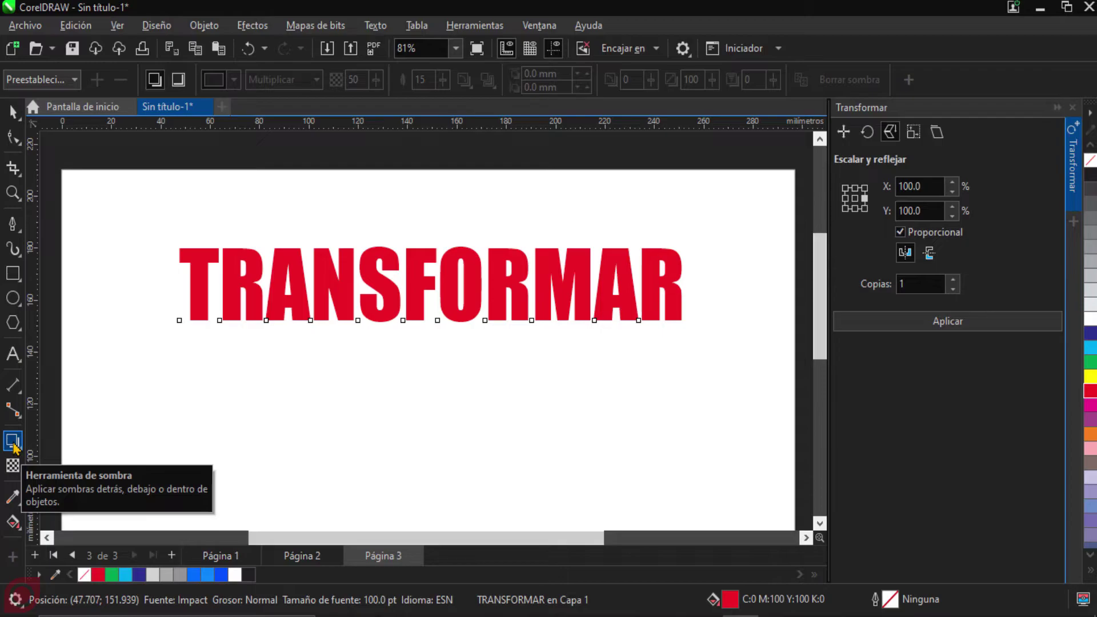
left_click(14, 444)
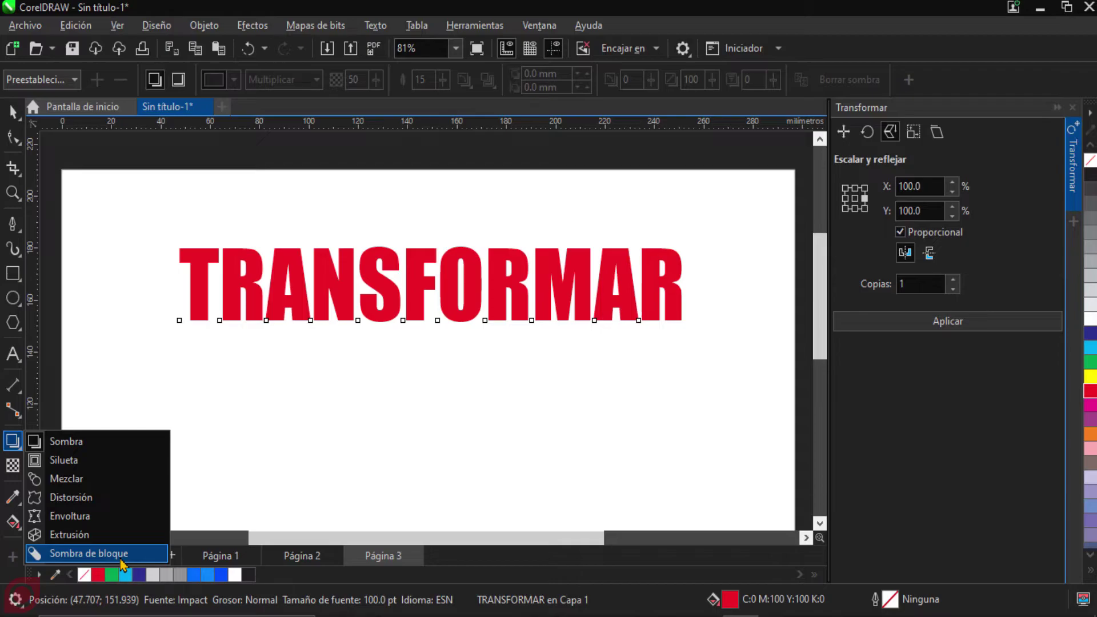
left_click(106, 517)
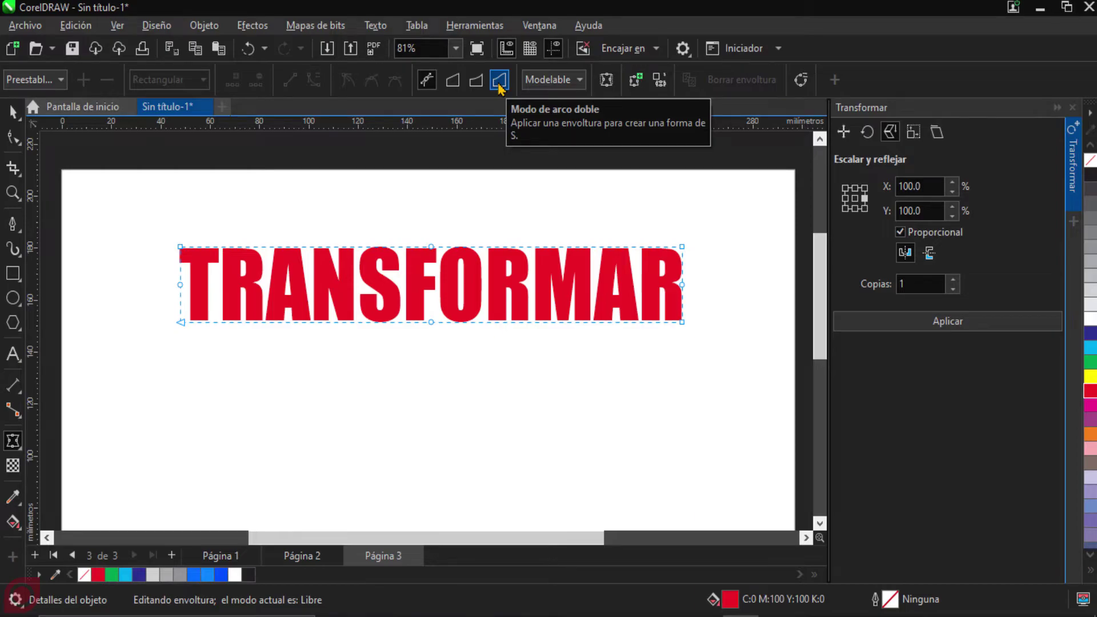
Step: Try a straight-line envelope on TRANSFORMAR, raising its upper-right corner, lowering its lower-right corner and raising its bottom middle node
left_click(454, 81)
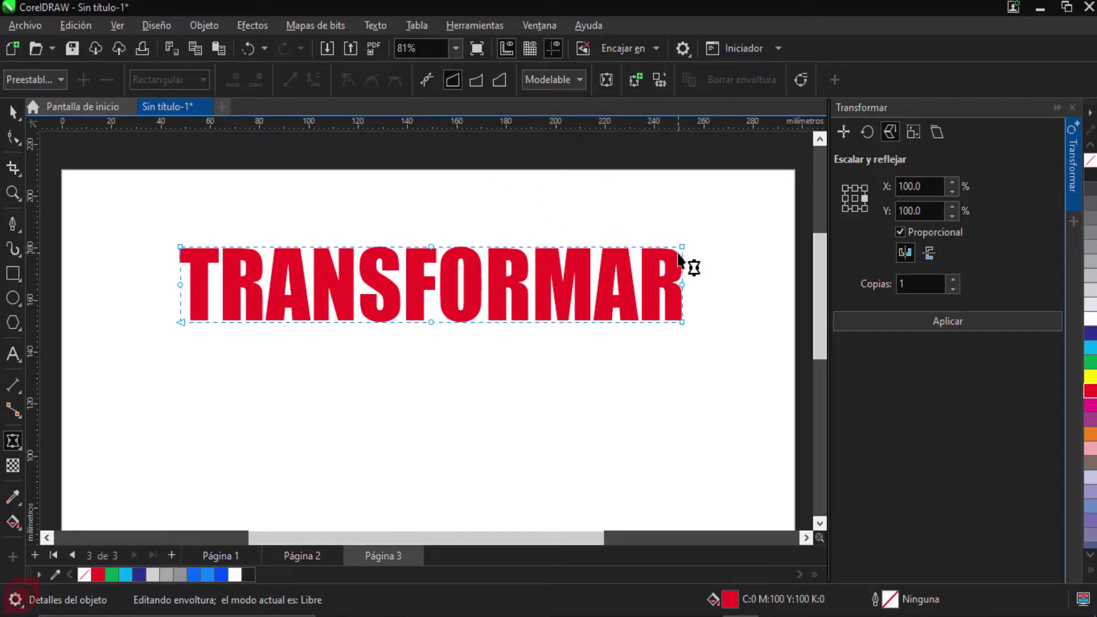
left_click_drag(681, 250, 678, 184)
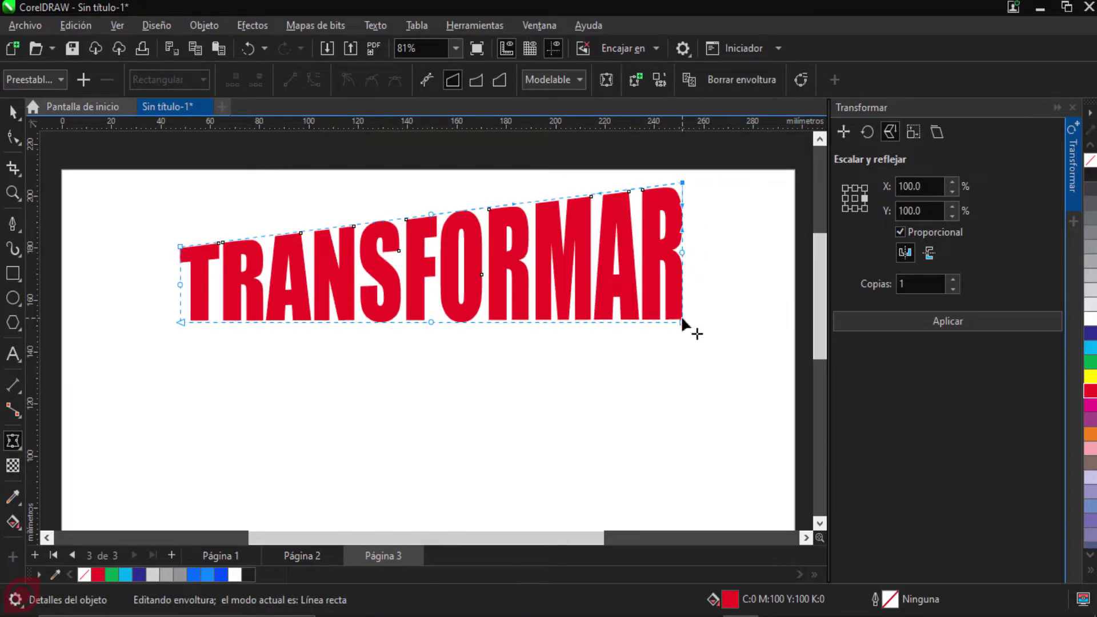
left_click_drag(681, 321, 682, 398)
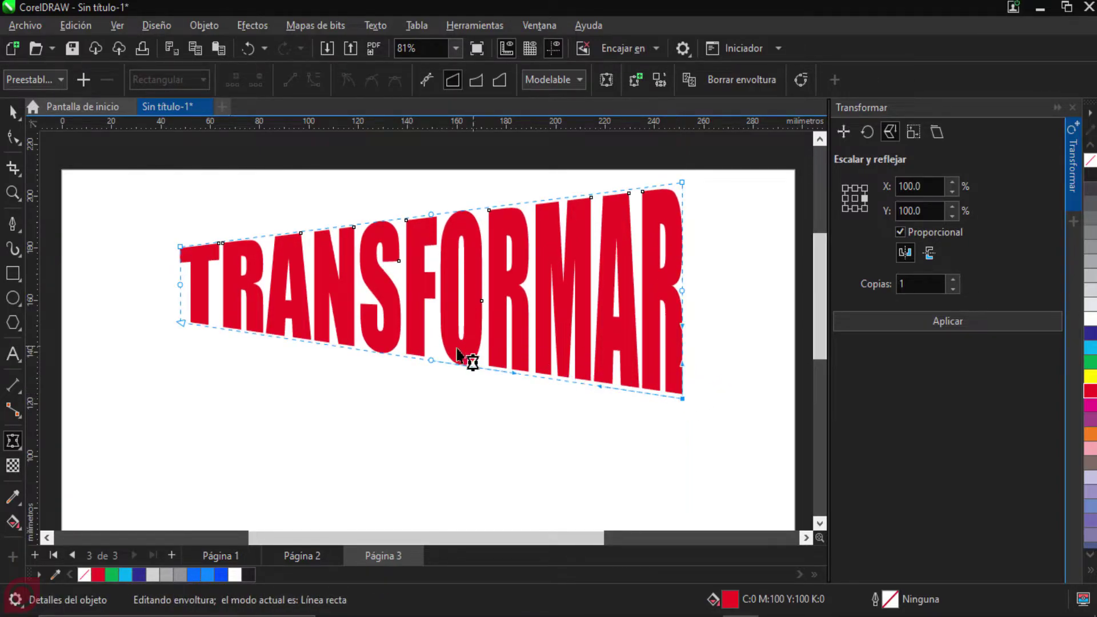
left_click_drag(431, 361, 429, 295)
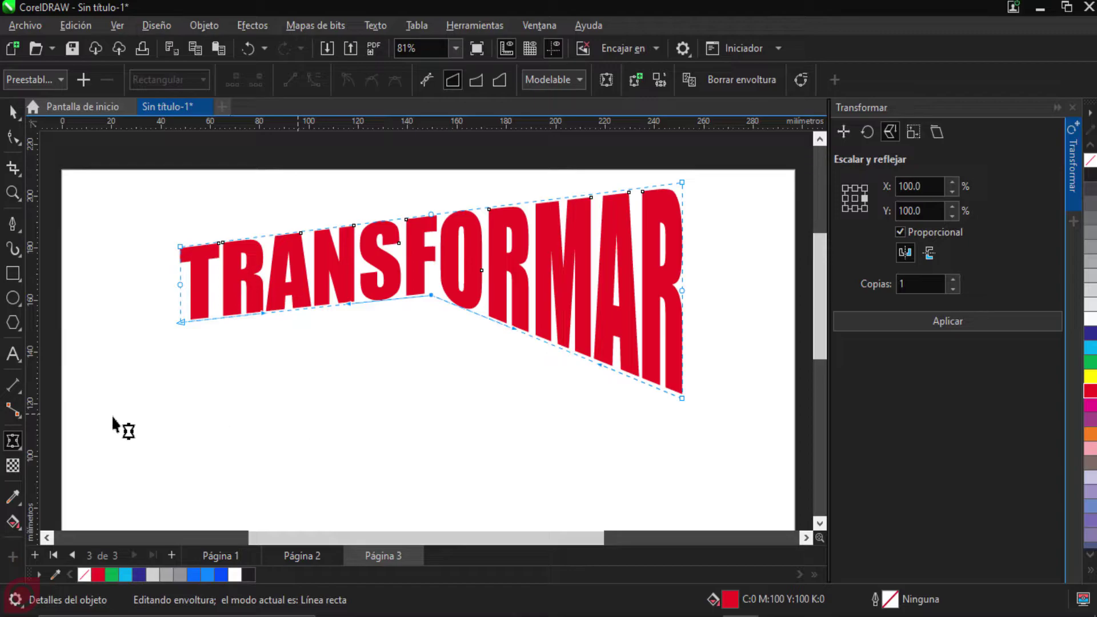
left_click(13, 440)
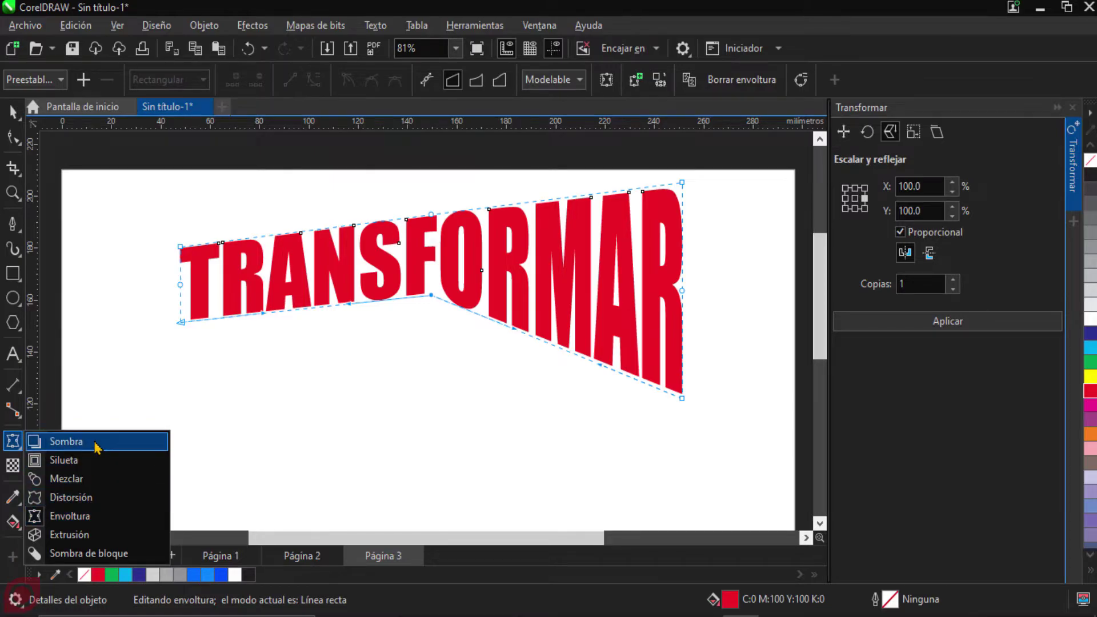
left_click(39, 442)
left_click(10, 446)
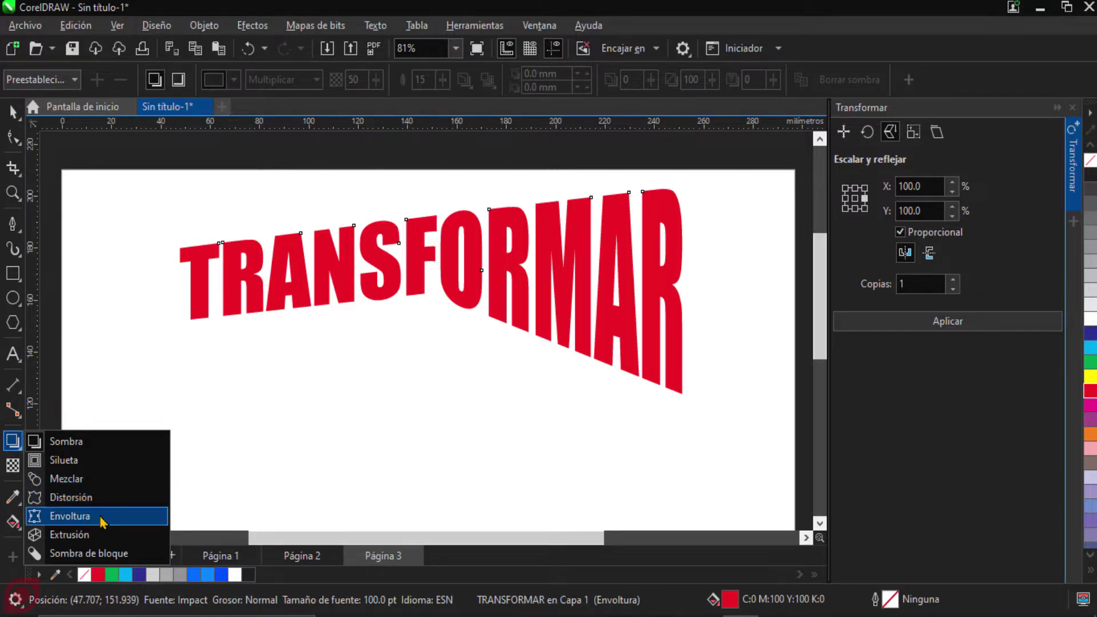
left_click(70, 517)
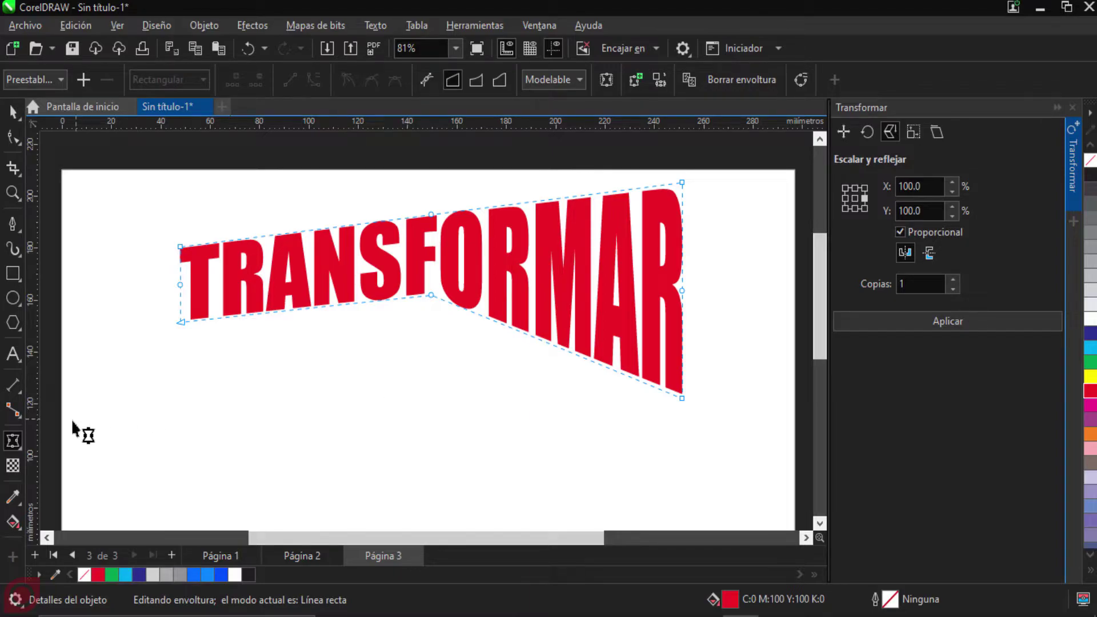
left_click(16, 444)
left_click(17, 441)
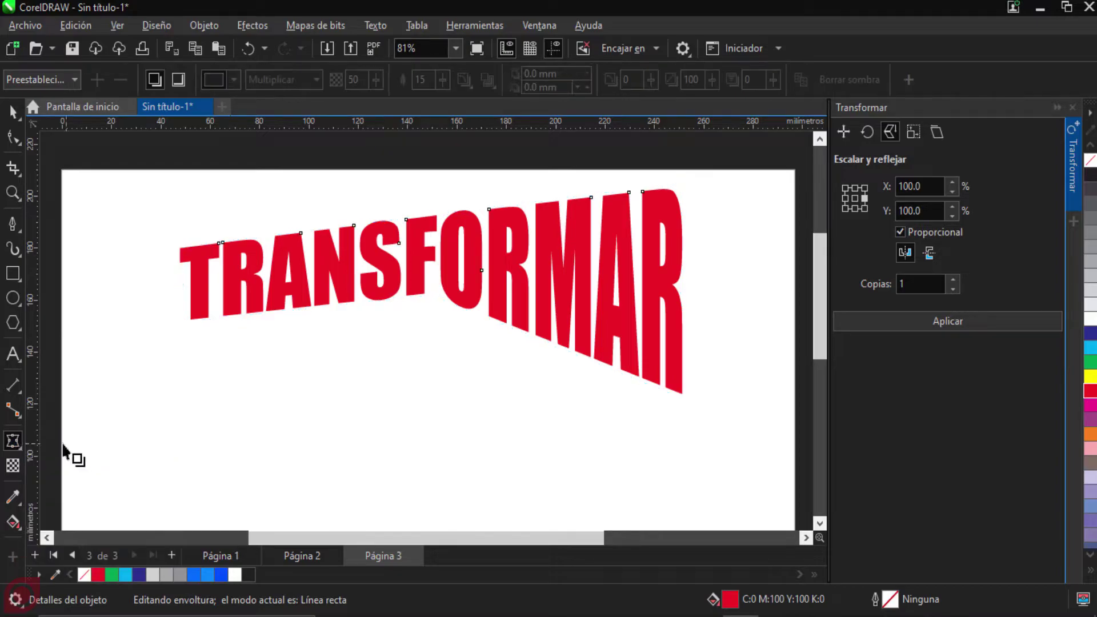
left_click(15, 441)
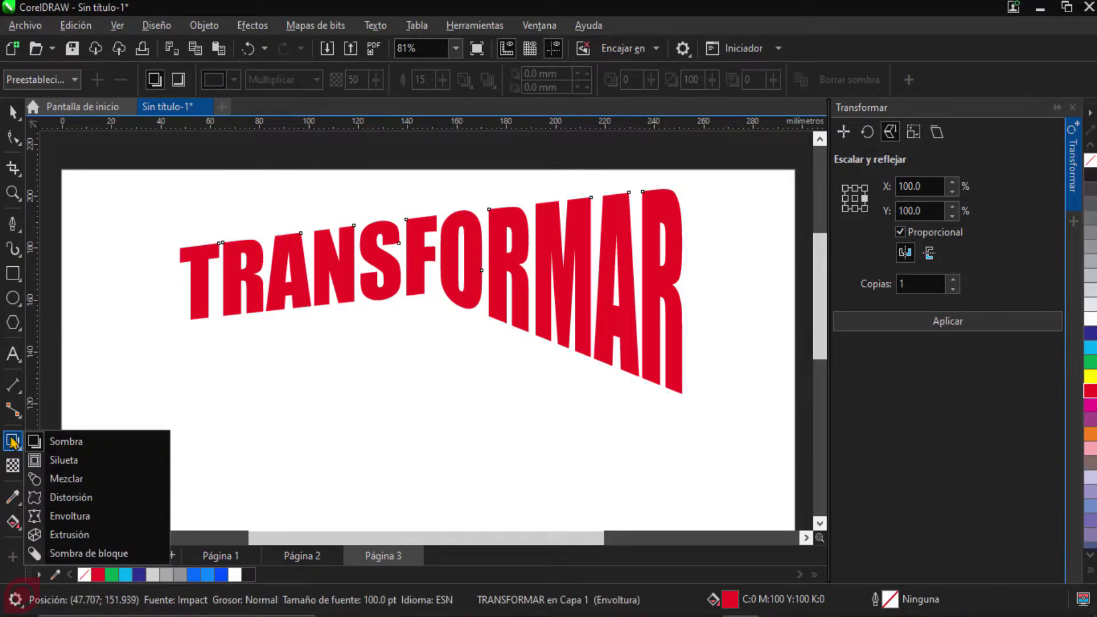
left_click(113, 516)
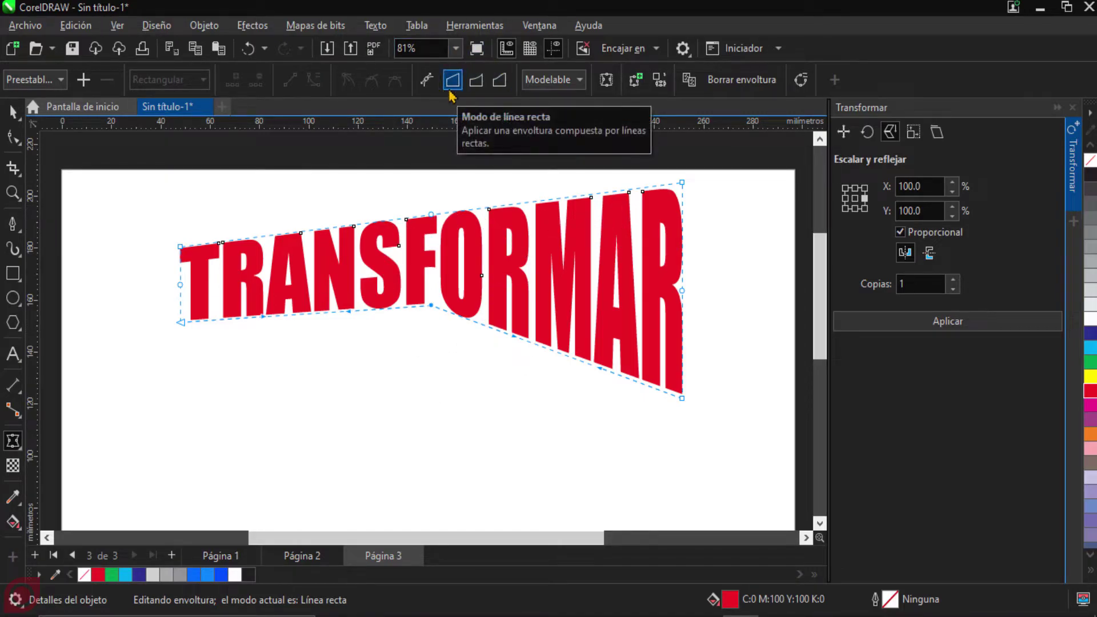
Step: Try the double-arc envelope mode on TRANSFORMAR, pulling the top middle node up to the page's upper edge
left_click(499, 82)
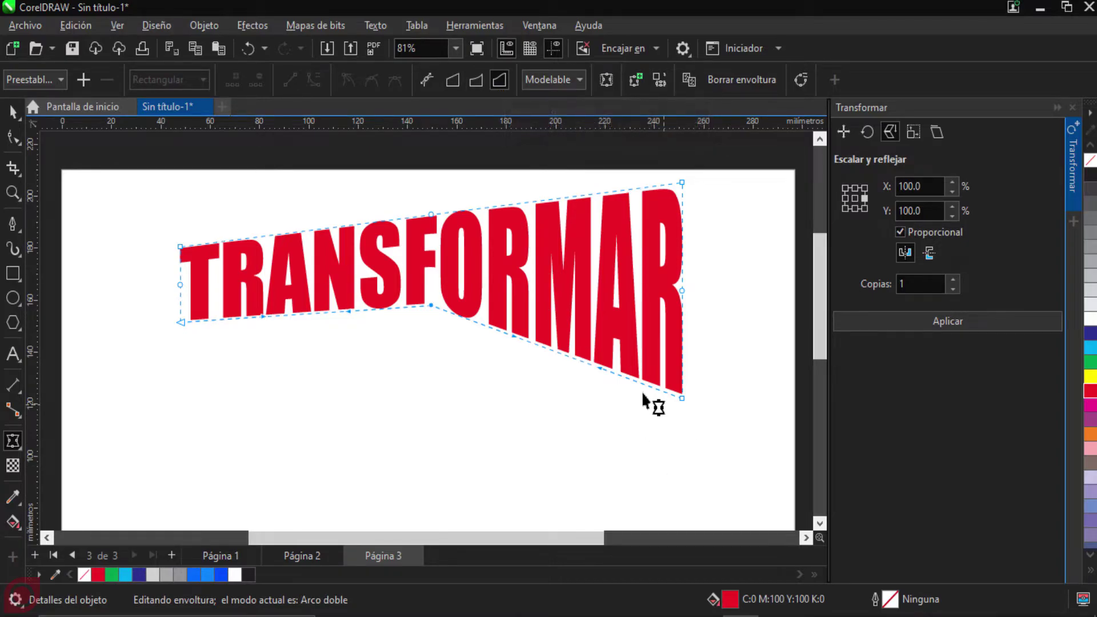
left_click(598, 368)
left_click(681, 398)
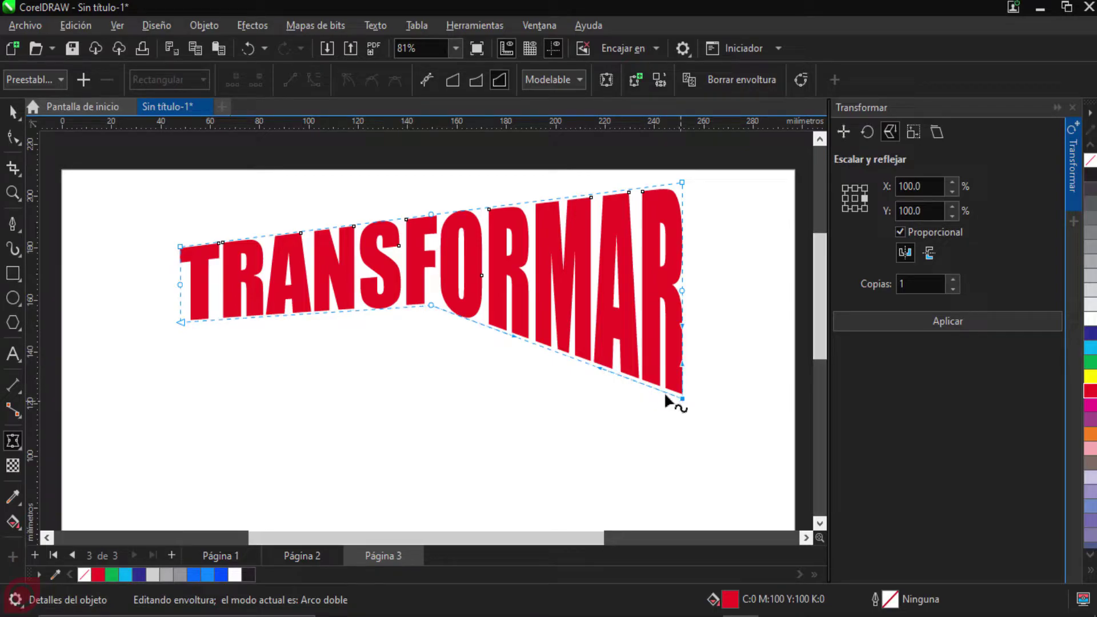
left_click(599, 366)
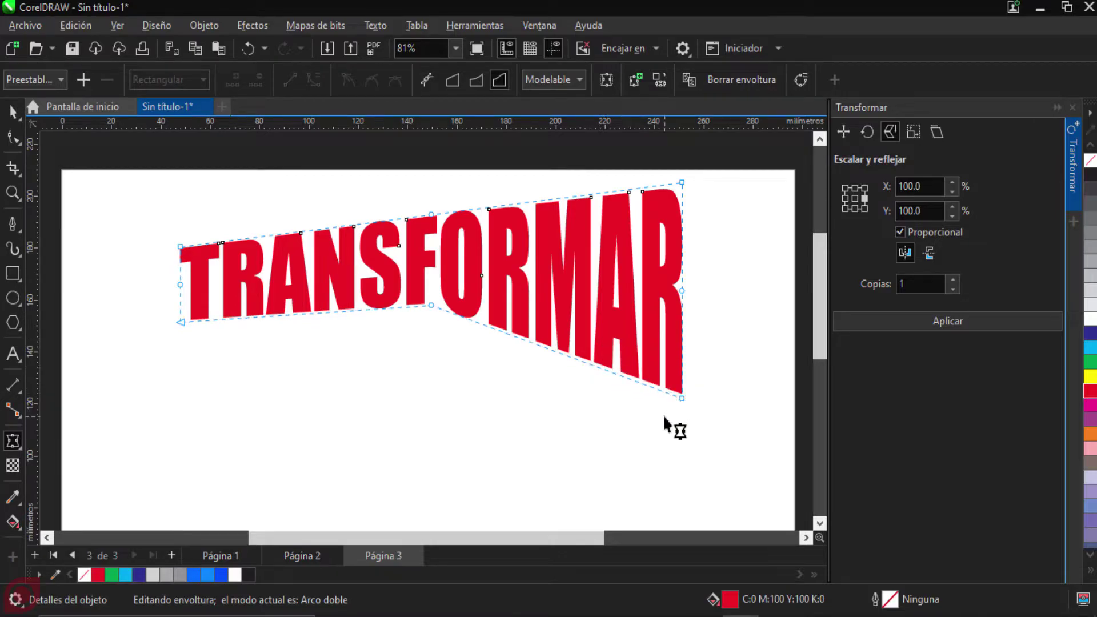
left_click(681, 397)
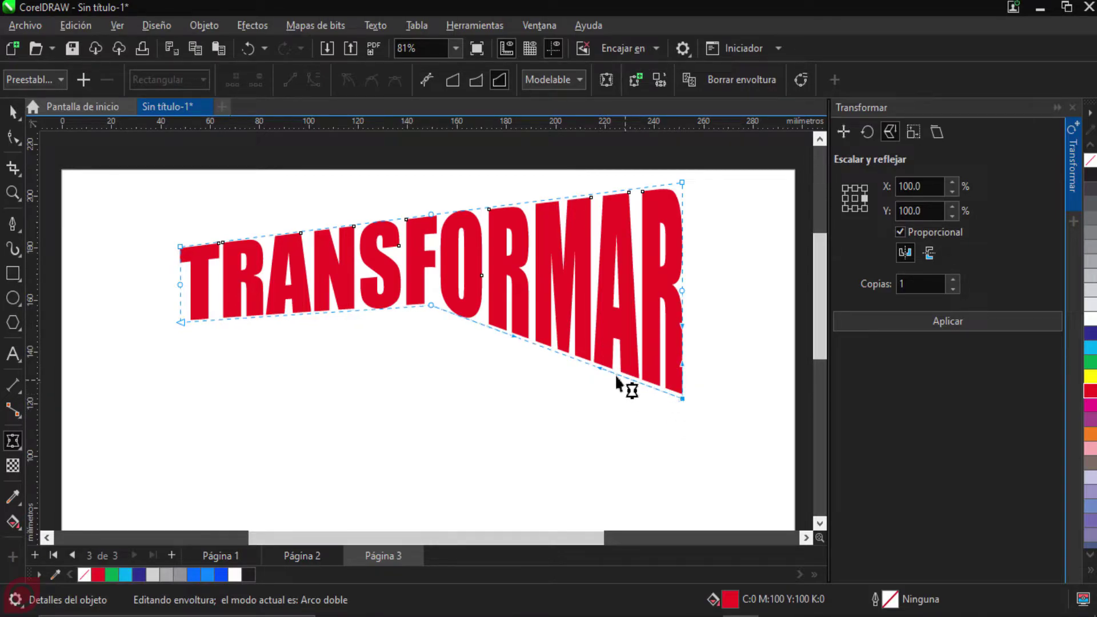
left_click(598, 326)
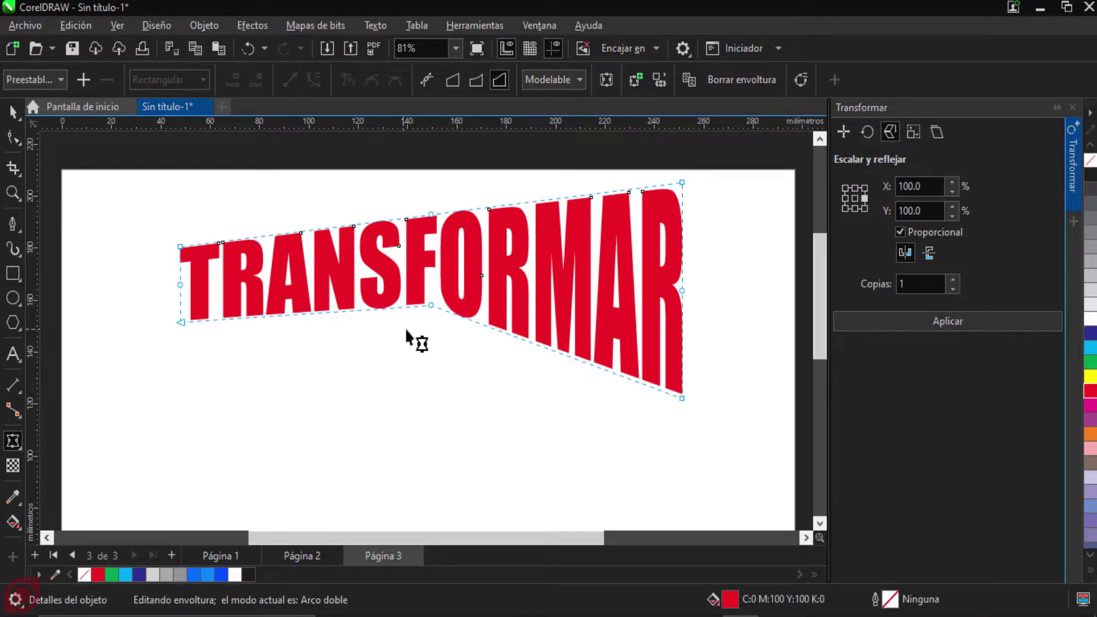
left_click(432, 307)
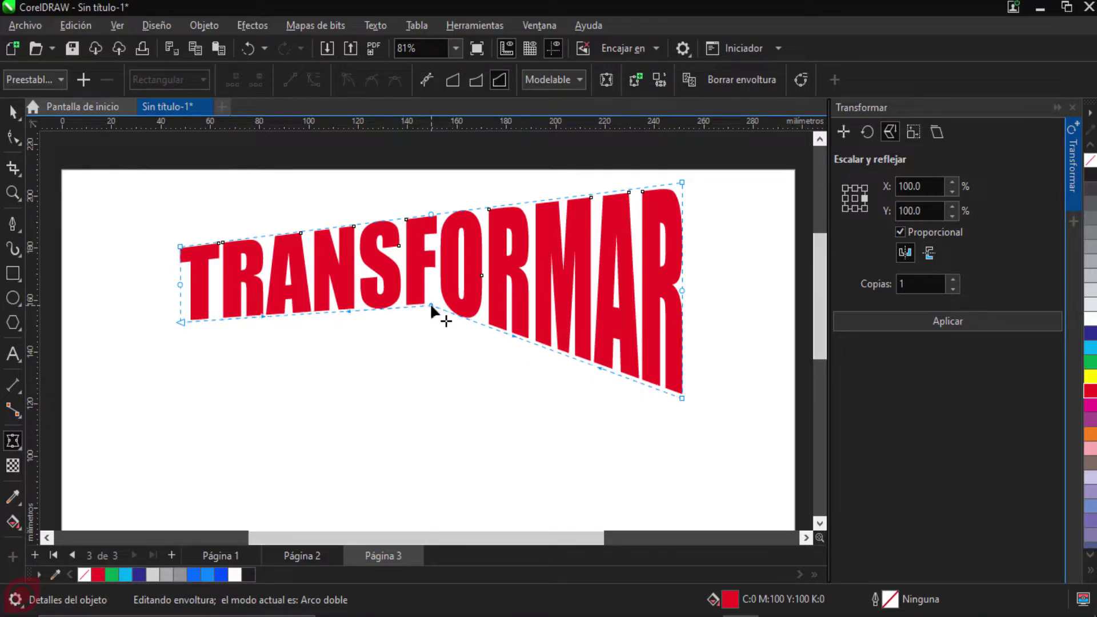
left_click(511, 336)
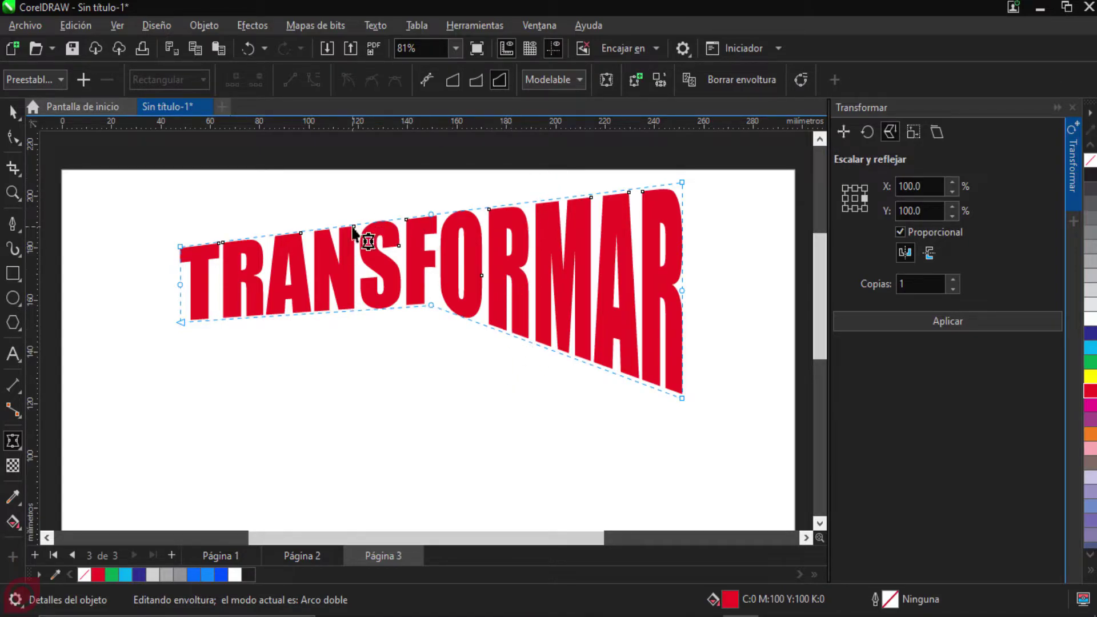
left_click_drag(430, 215, 430, 180)
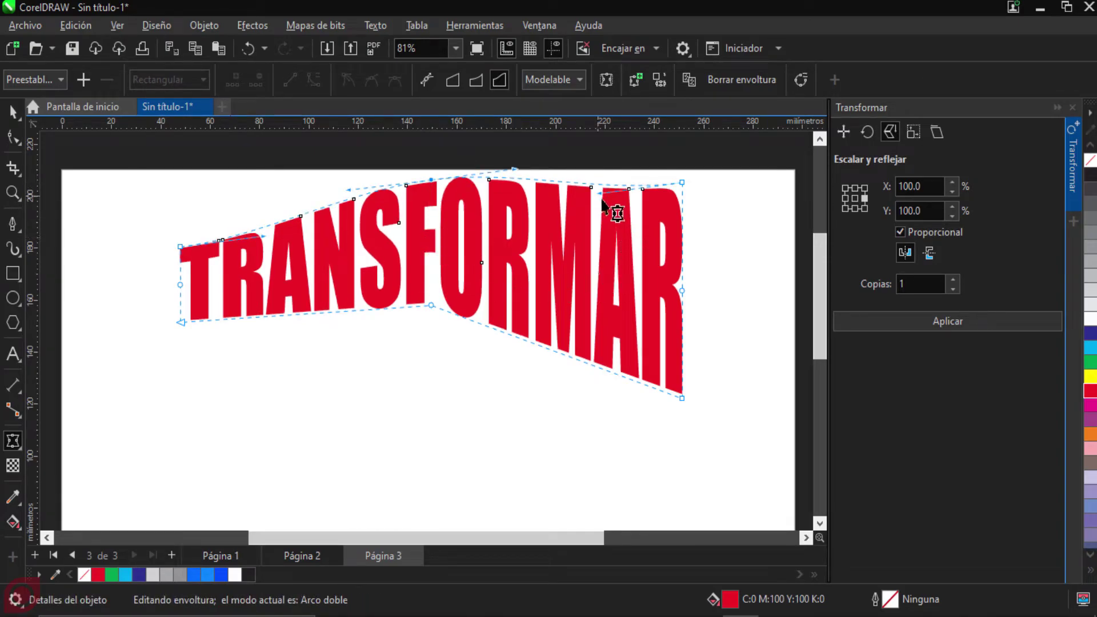
left_click(607, 252)
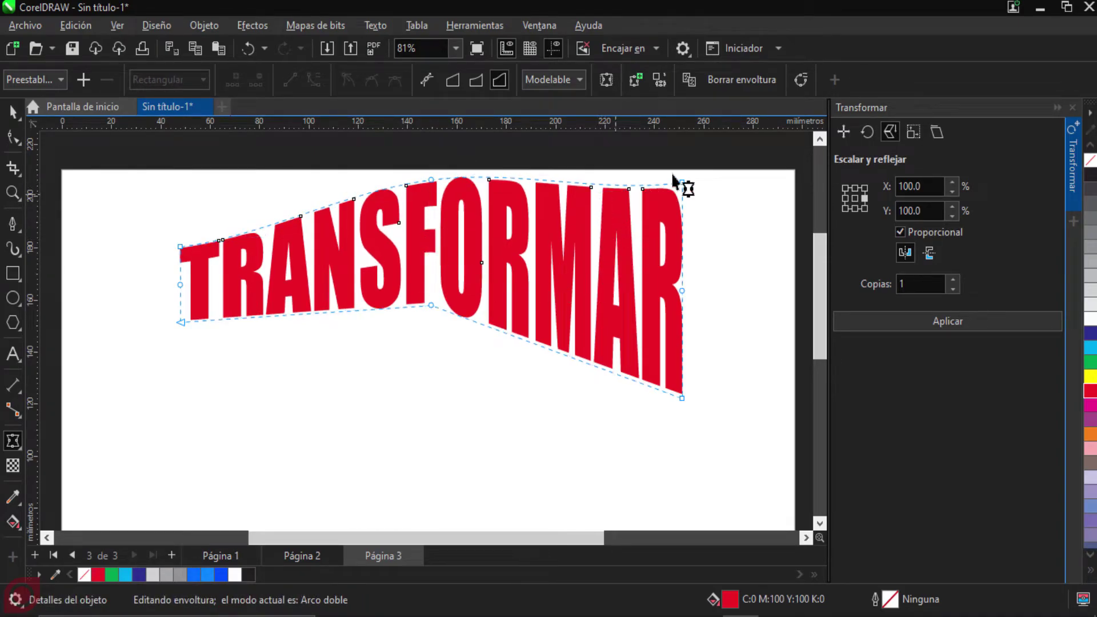
Step: Try bending the envelope further by lowering the top middle node and moving the bottom middle node down and back up
left_click(682, 182)
left_click(431, 180)
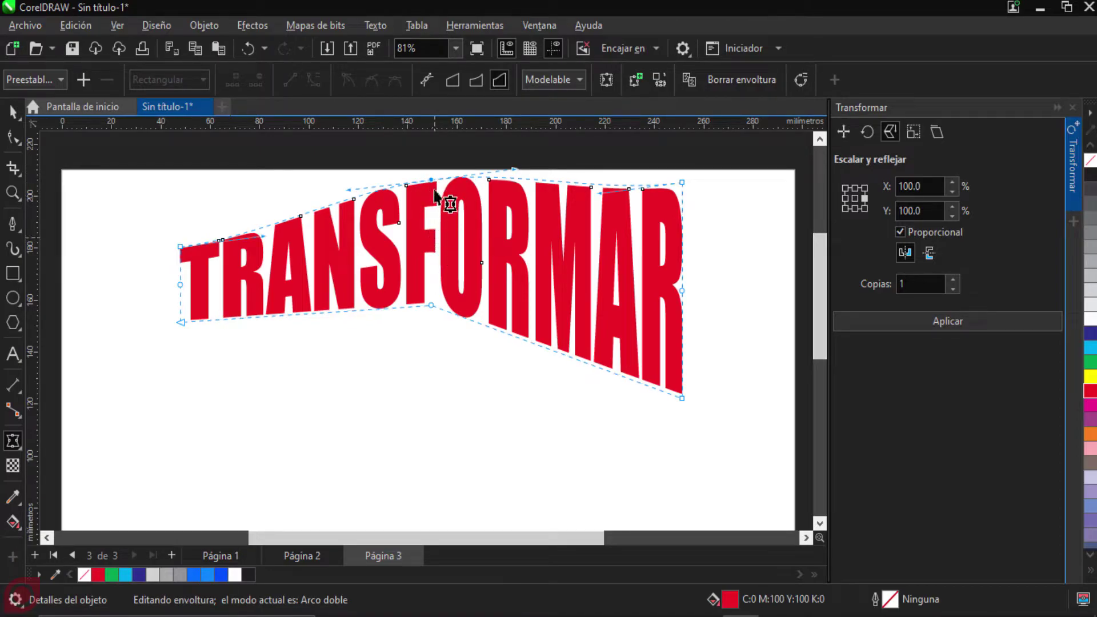
left_click_drag(432, 181, 431, 243)
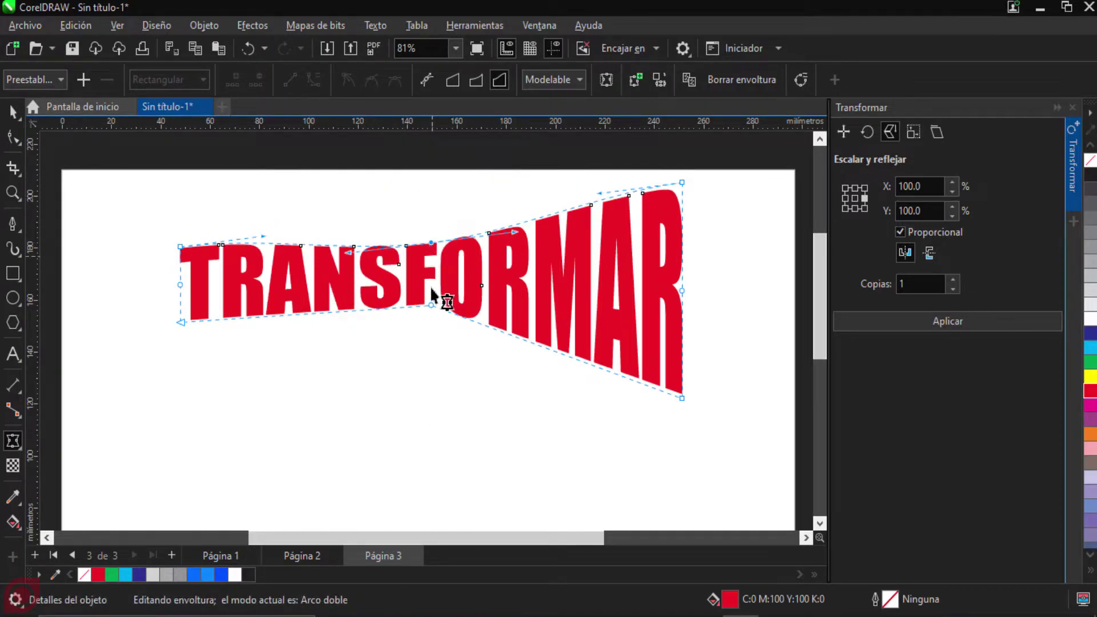
left_click_drag(431, 305, 430, 393)
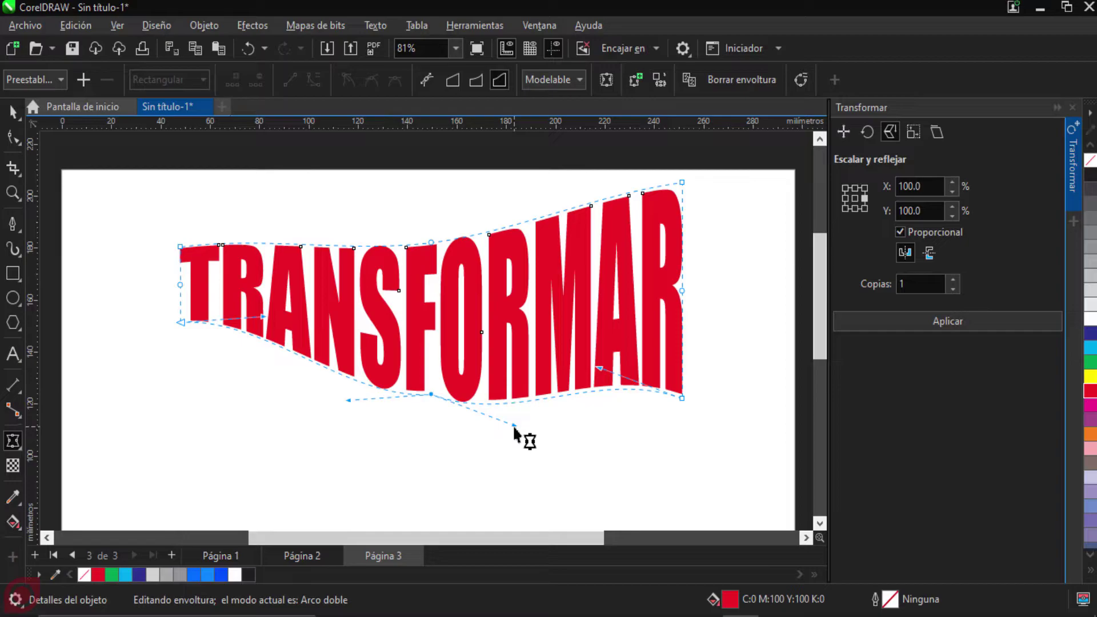
left_click(521, 405)
left_click_drag(431, 395, 435, 318)
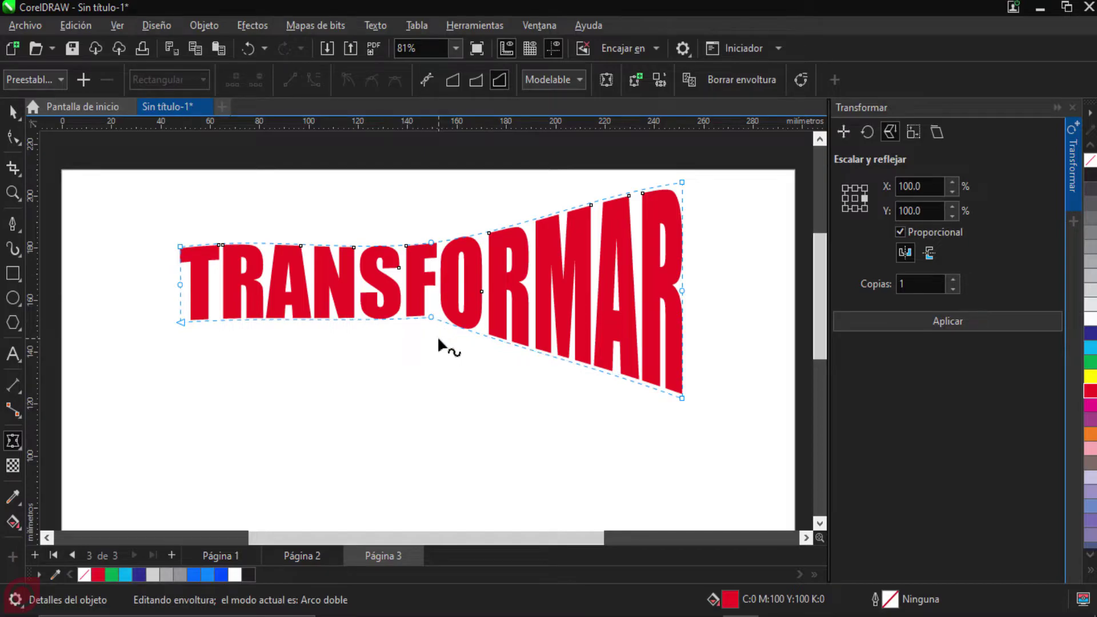
Step: Undo all the straight-line and double-arc envelope changes made to the TRANSFORMAR text
key("ctrl+z")
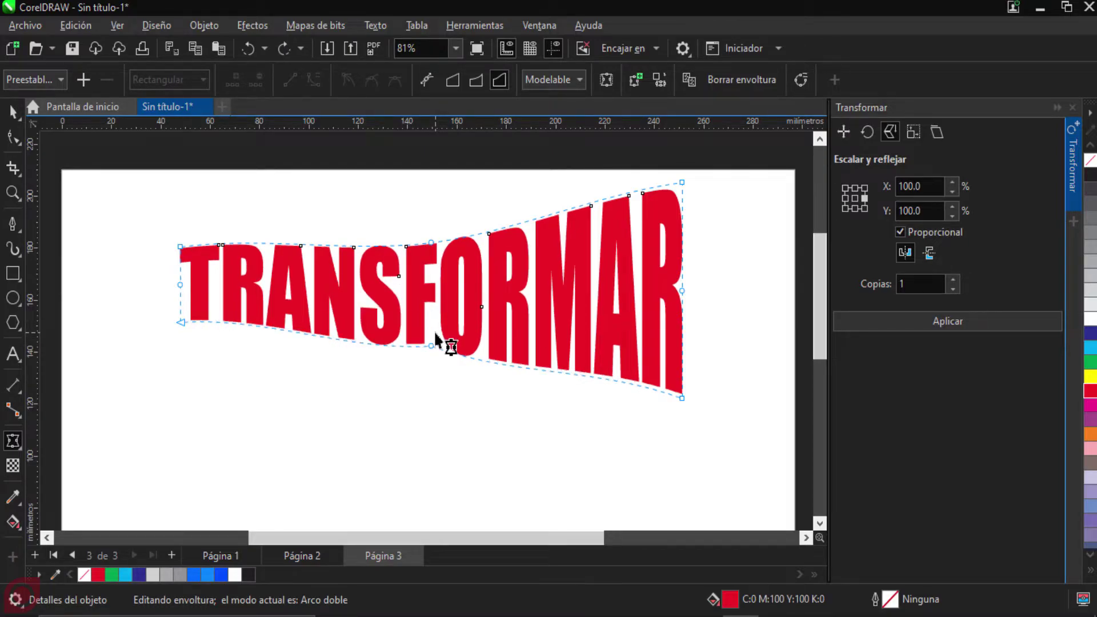
key("ctrl+z")
key("ctrl+z")
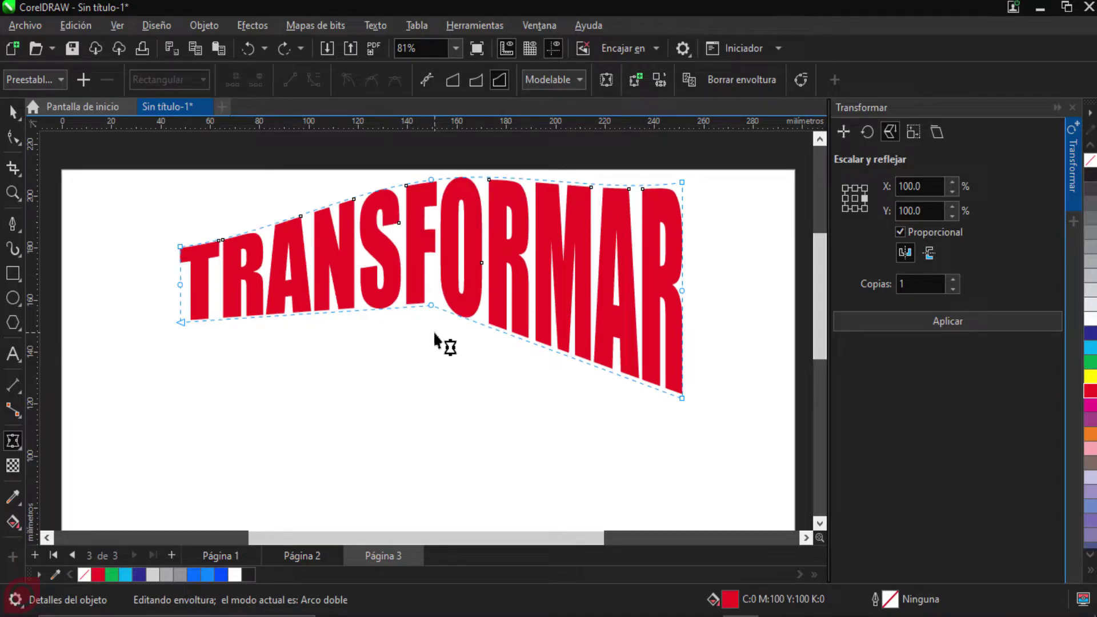
key("ctrl+z")
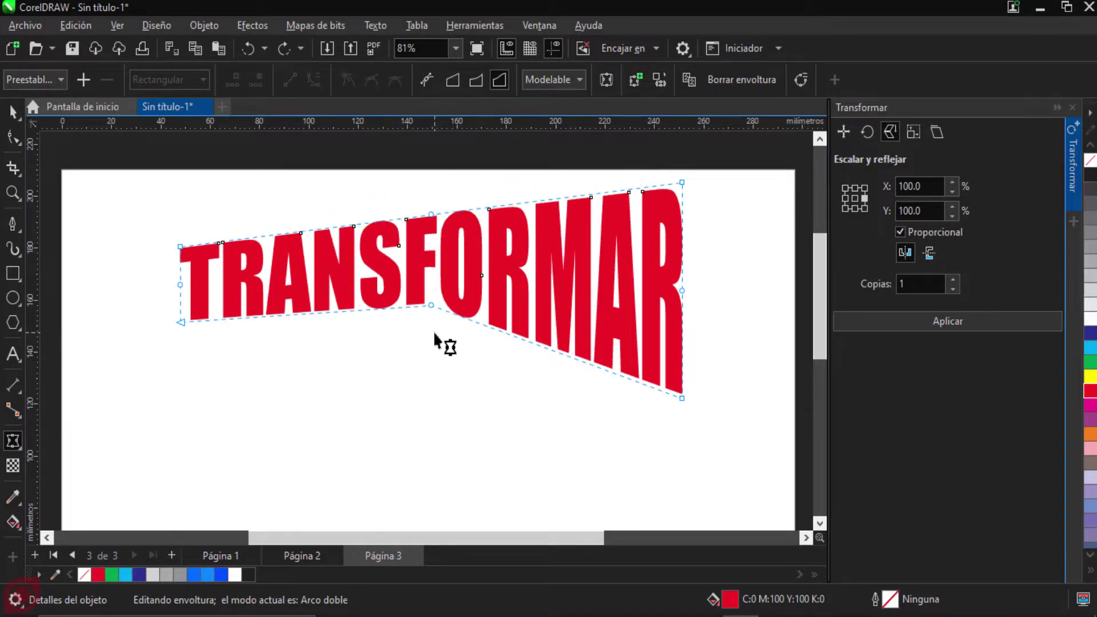
key("ctrl+z")
key("ctrl+z")
key("ctrl+z")
key("ctrl+z")
key("ctrl+z")
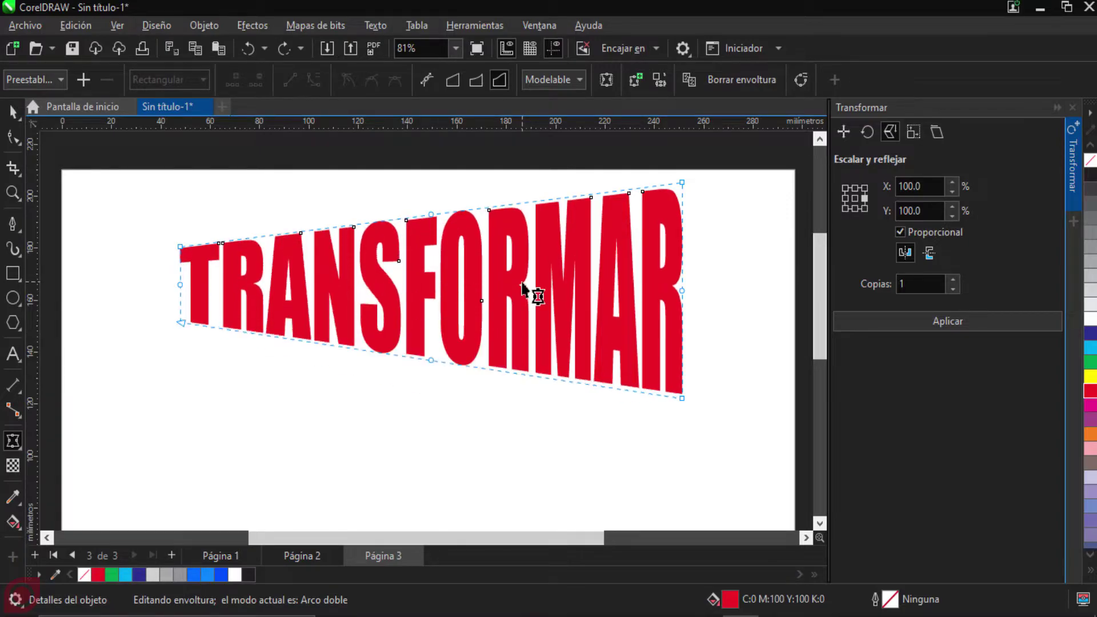
key("ctrl+z")
key("ctrl+z")
key("ctrl+z")
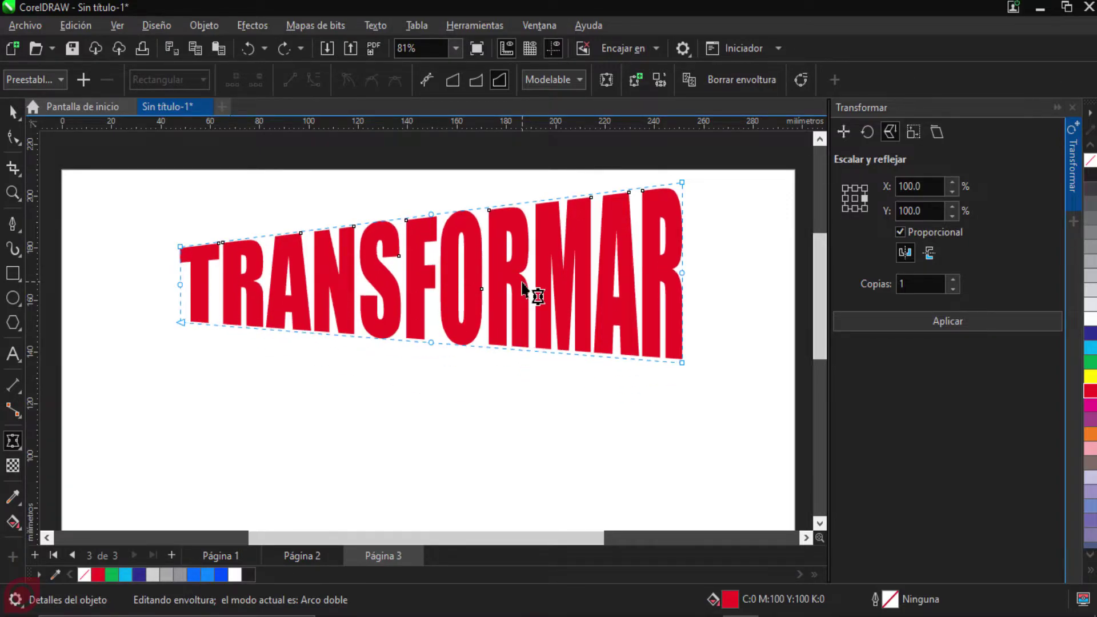
Step: Set the envelope to double-arc mode and pull the upper-right corner node of TRANSFORMAR up near the page's upper edge
left_click(499, 79)
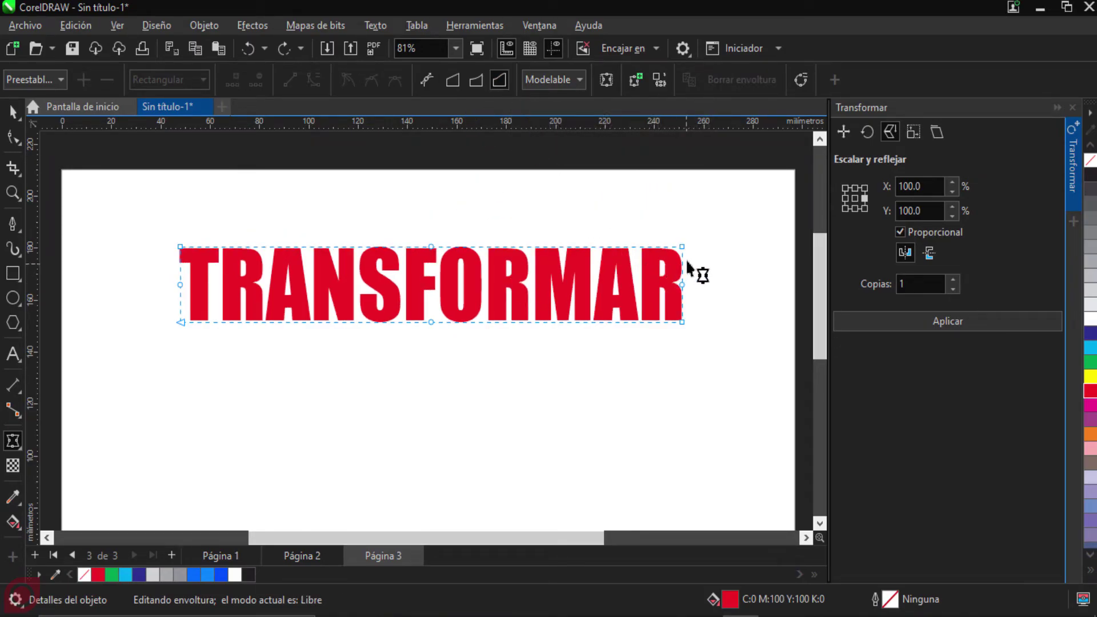
left_click_drag(681, 247, 681, 184)
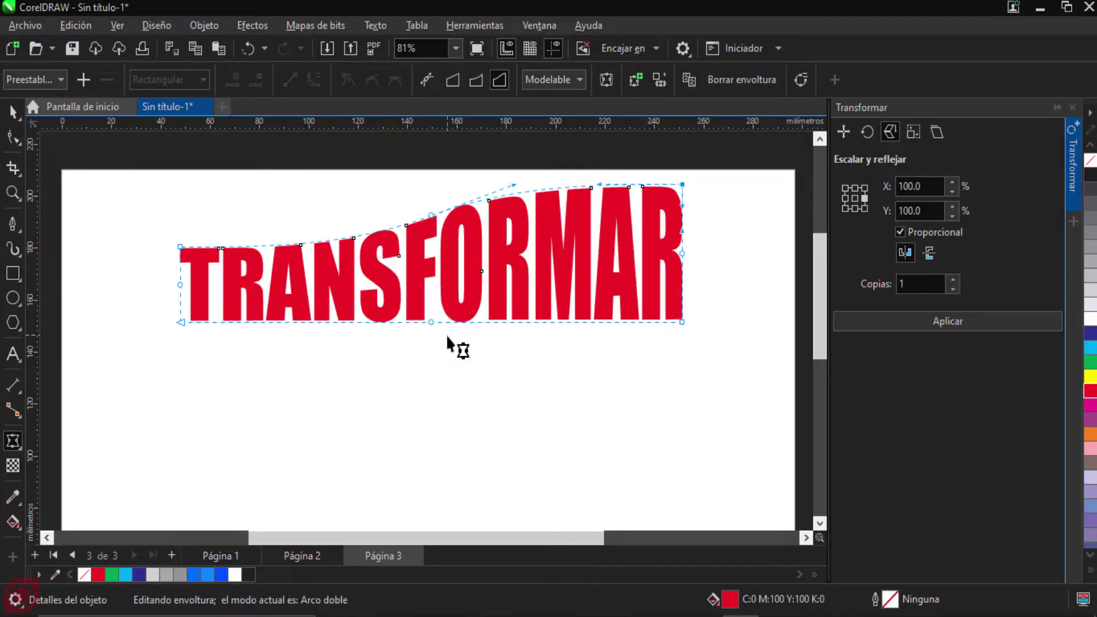
Step: Reshape the TRANSFORMAR text's double-arc envelope by pulling its bottom-middle, top-middle and lower-right nodes downward
left_click_drag(431, 323, 434, 377)
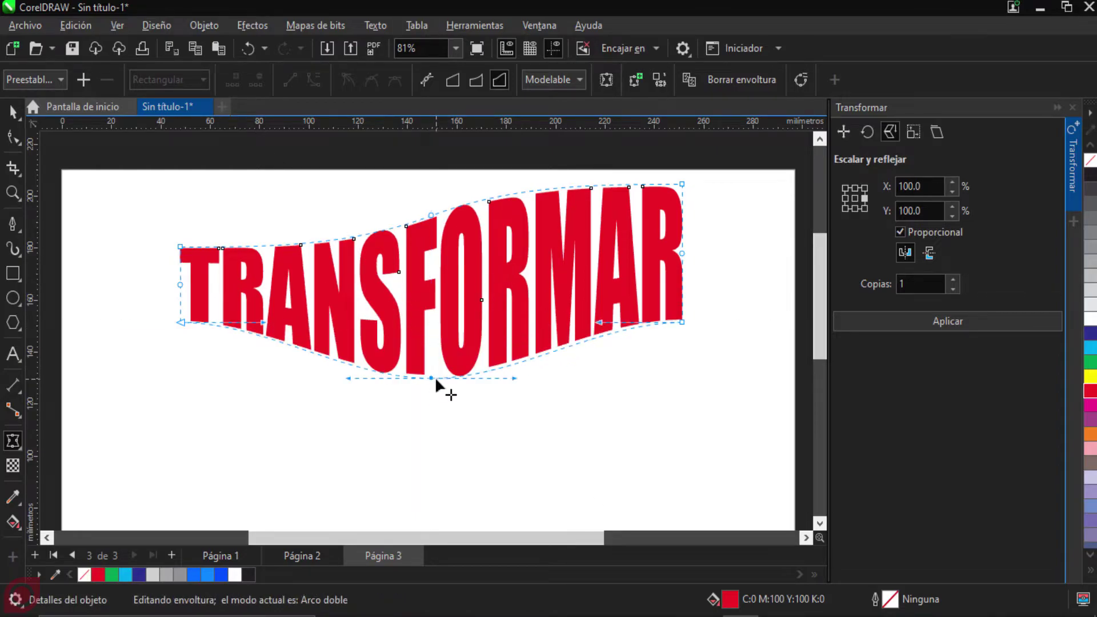
left_click_drag(432, 218, 439, 283)
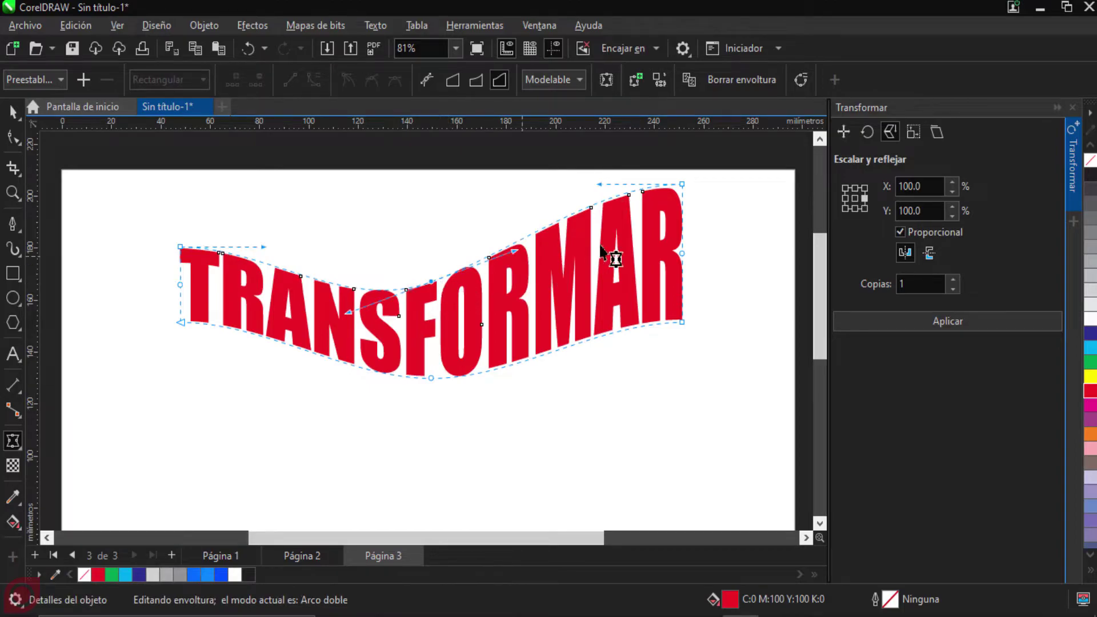
left_click_drag(680, 323, 684, 355)
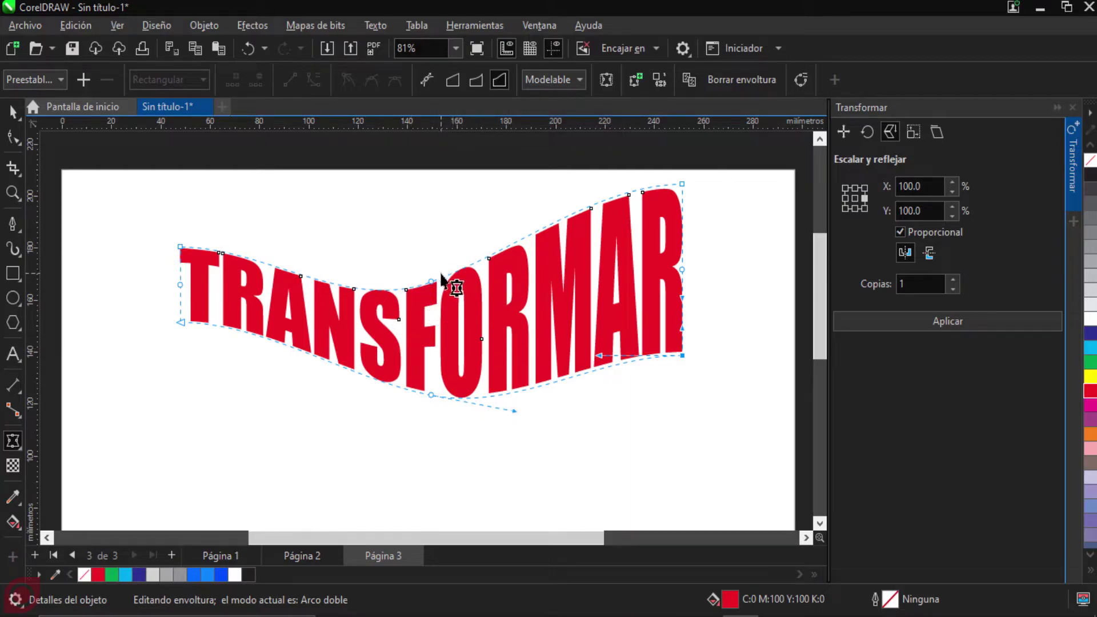
Step: Switch the envelope to unconstrained (Libre) mode and curve its top edge into a wave through the top-middle node and its handles
left_click(427, 80)
mouse_move(431, 282)
left_mouse_down()
mouse_move(426, 213)
mouse_move(432, 288)
mouse_move(443, 294)
left_mouse_up()
key("ctrl+z")
left_click_drag(430, 212, 433, 268)
left_click_drag(519, 229, 527, 313)
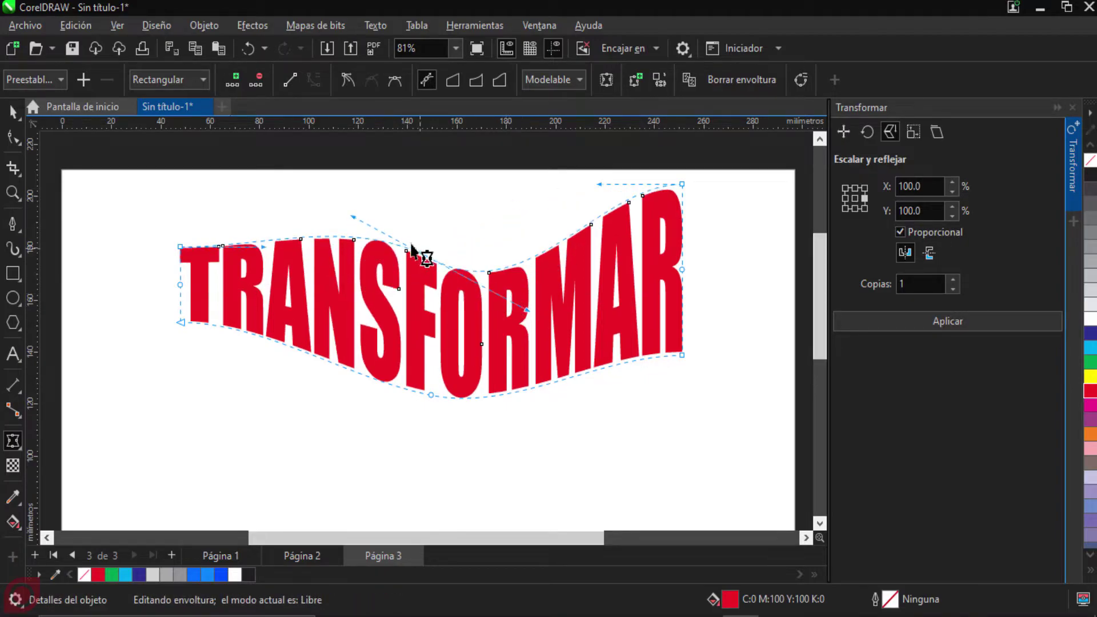
left_click_drag(354, 215, 318, 181)
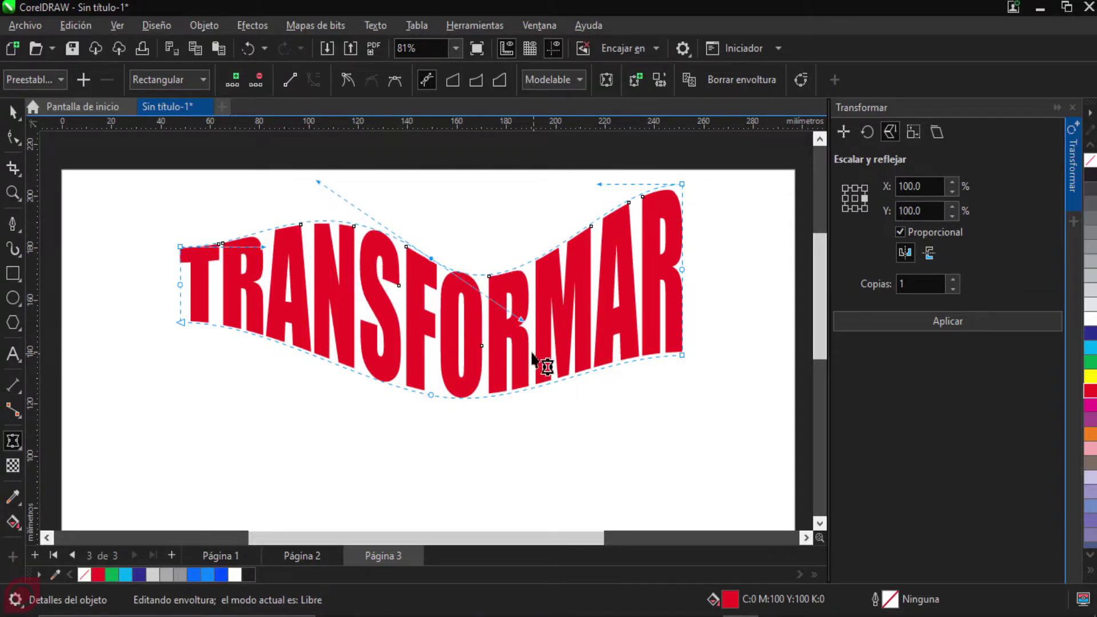
Step: Raise and bend the envelope's bottom edge to follow the wavy top edge, and finish editing the envelope
left_click(431, 394)
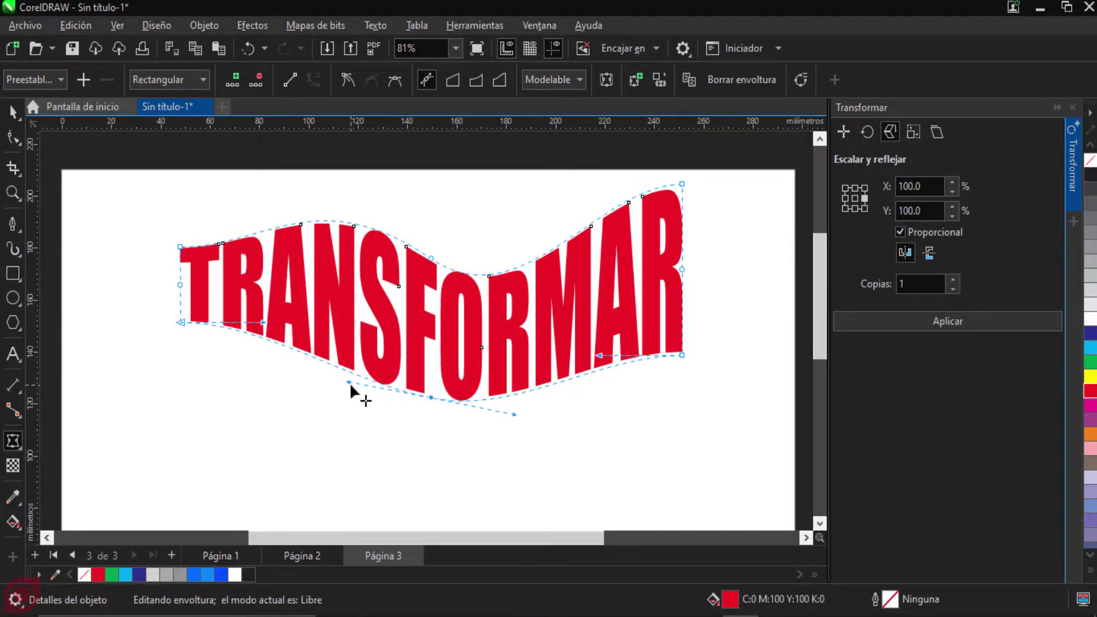
left_click_drag(349, 376, 345, 308)
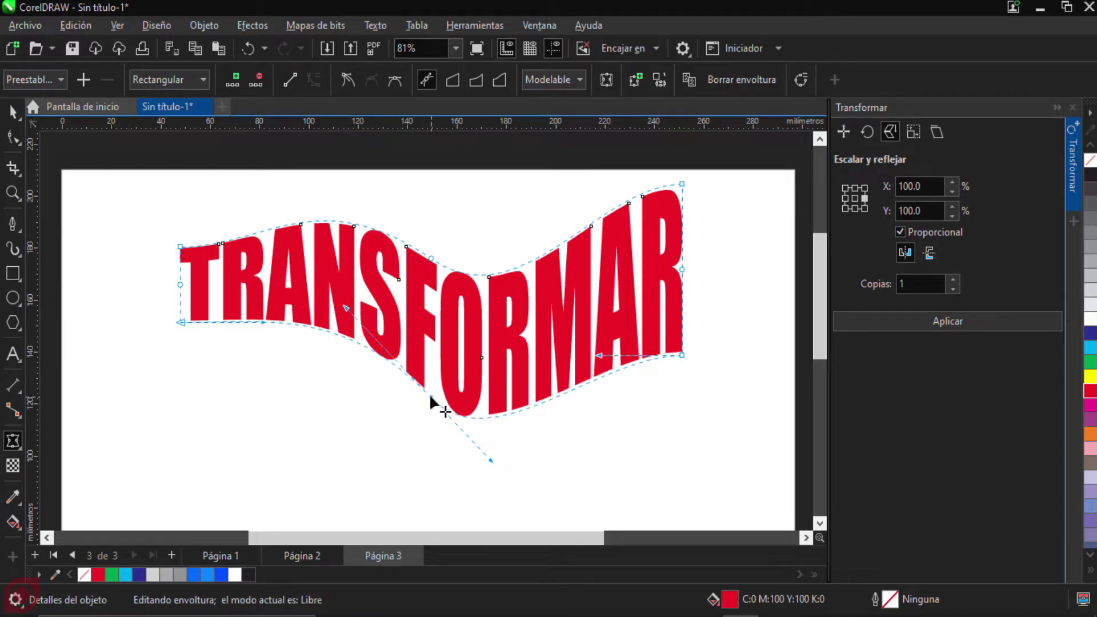
left_click_drag(430, 396, 430, 346)
left_click(682, 358)
left_click_drag(687, 364, 681, 342)
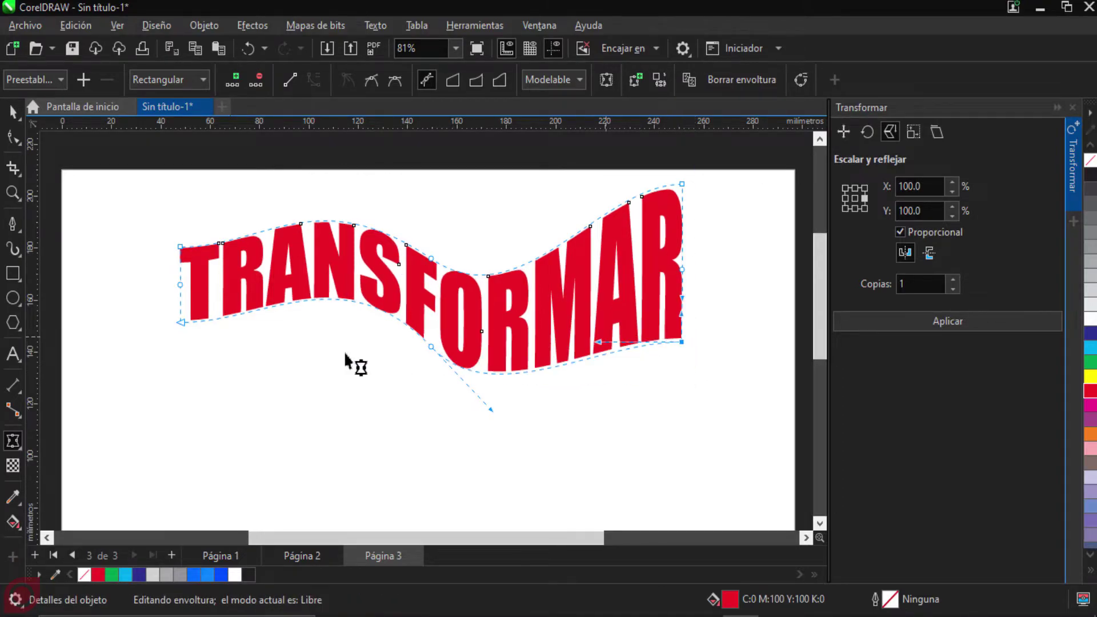
left_click_drag(430, 346, 430, 327)
left_click_drag(263, 322, 258, 279)
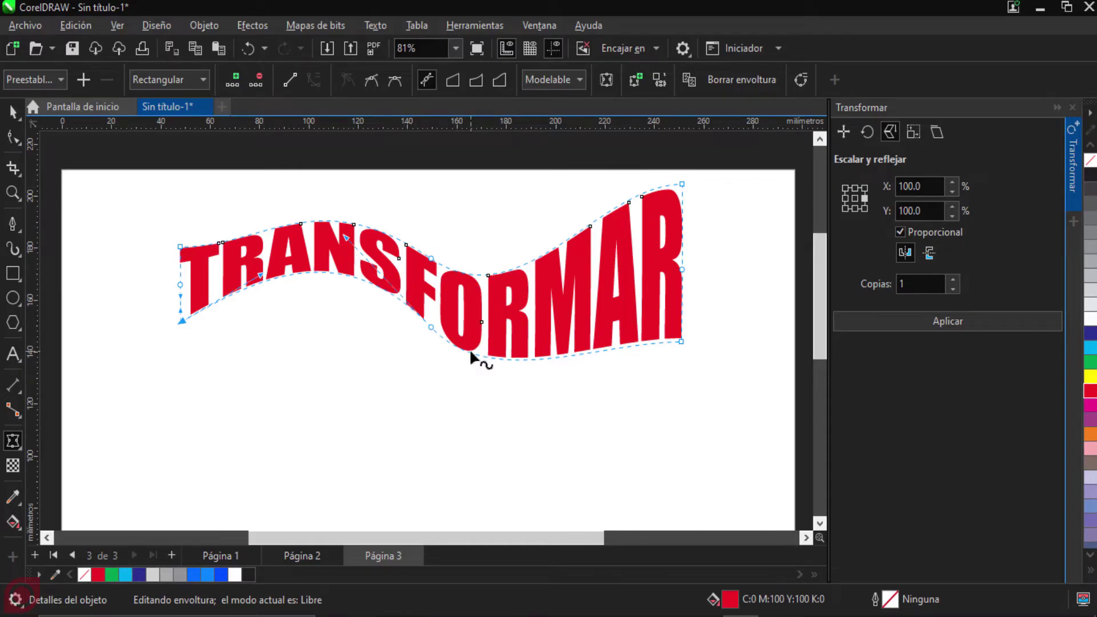
left_click(14, 116)
left_click(324, 384)
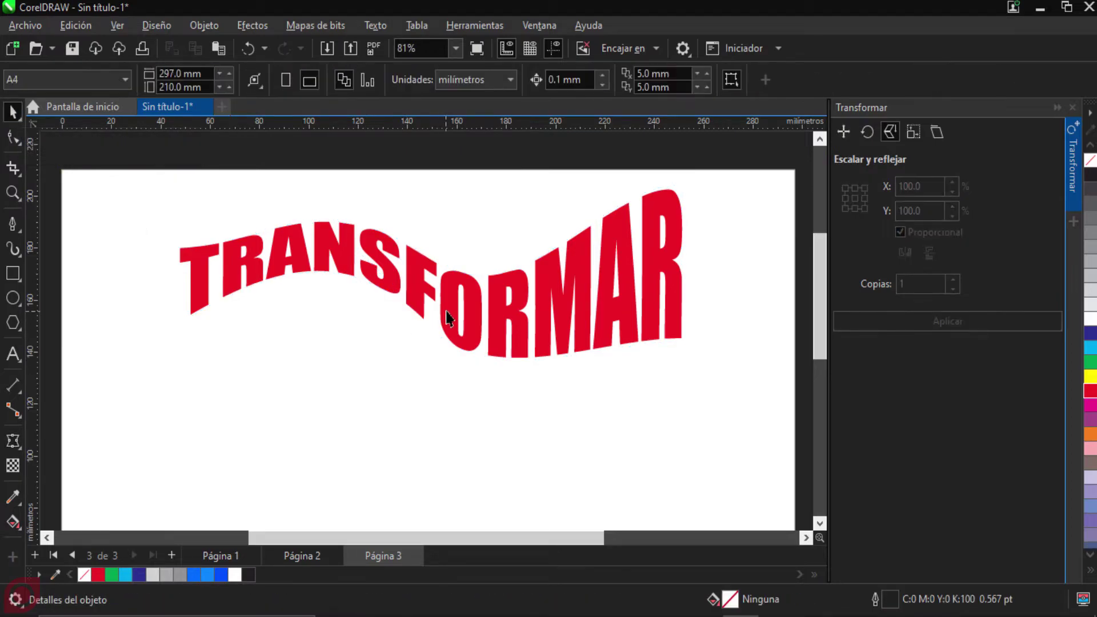
left_click(449, 317)
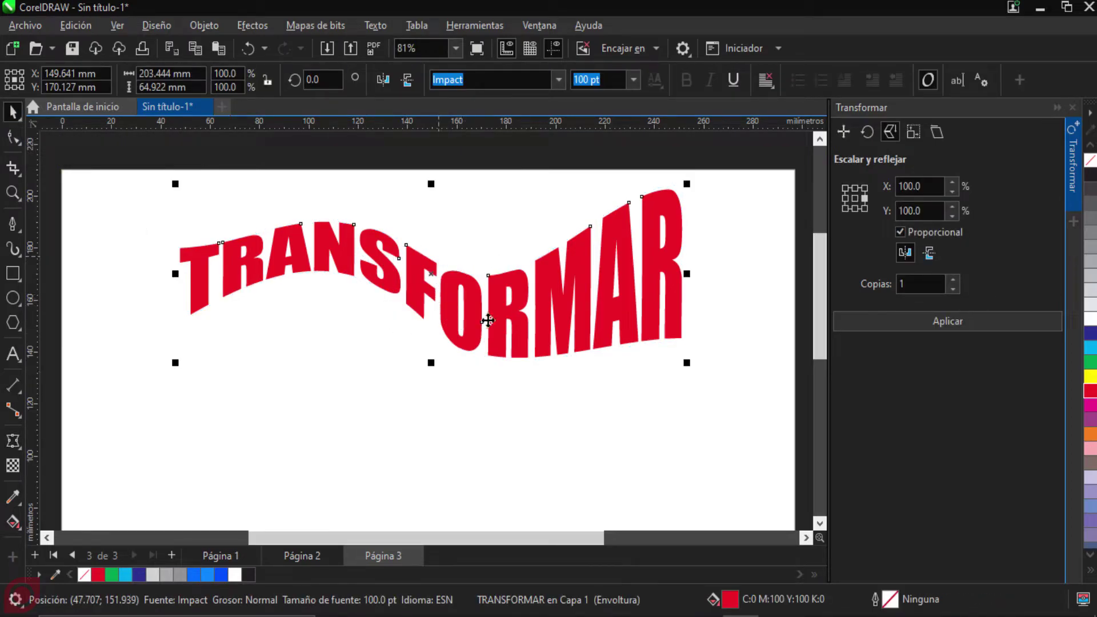
left_click(484, 386)
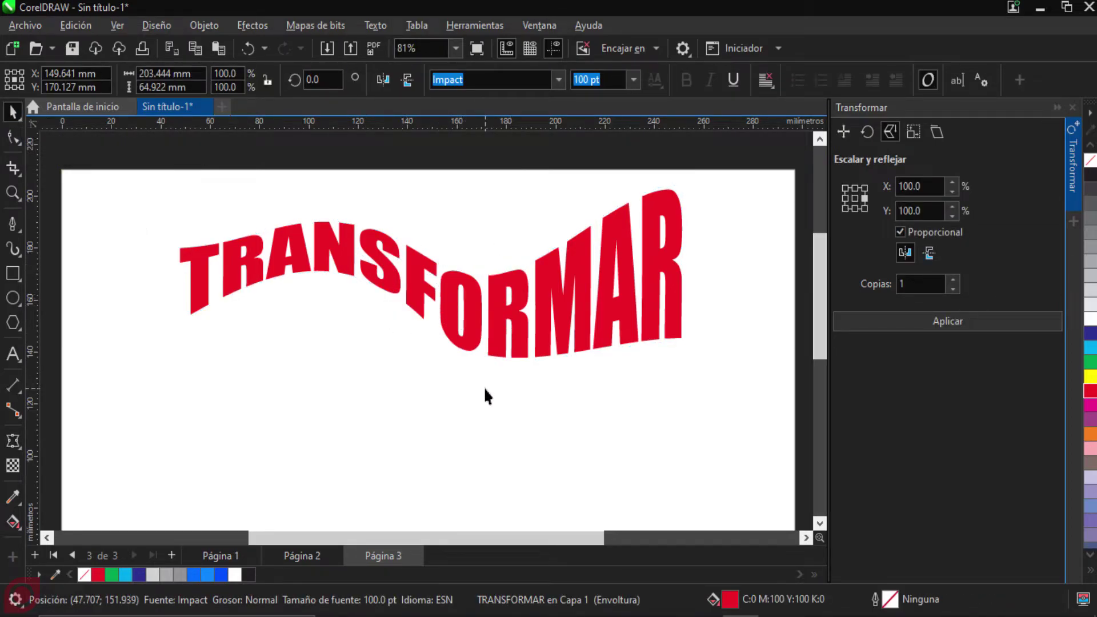
Step: Try a drop shadow on the warped text, offset about 3.2 mm sideways and 6.8 mm downward, and undo it
left_click(497, 330)
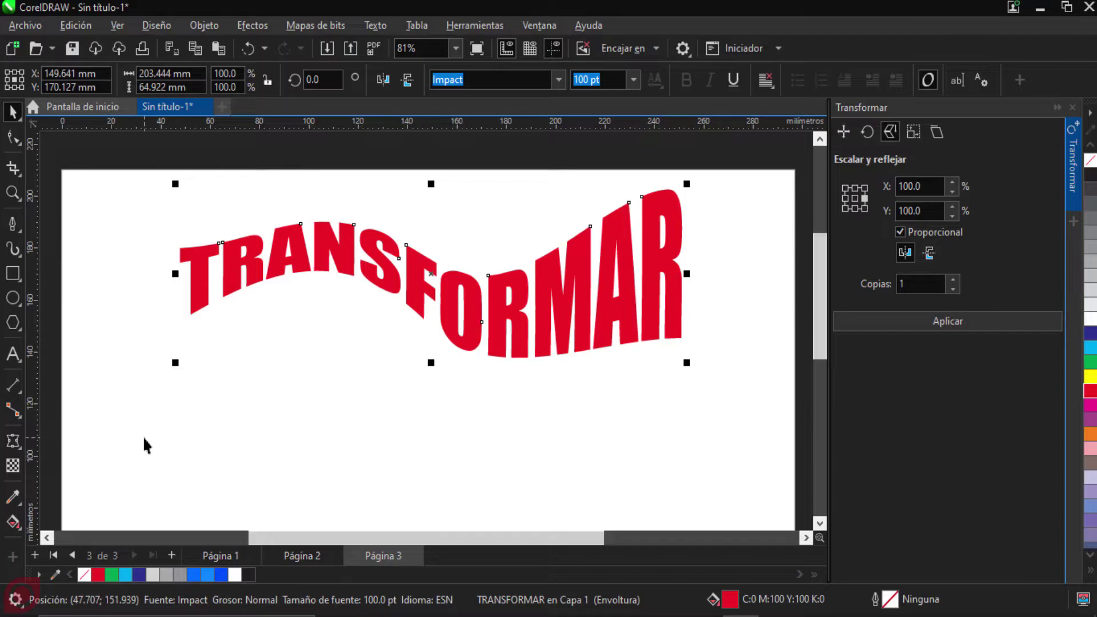
left_click(13, 440)
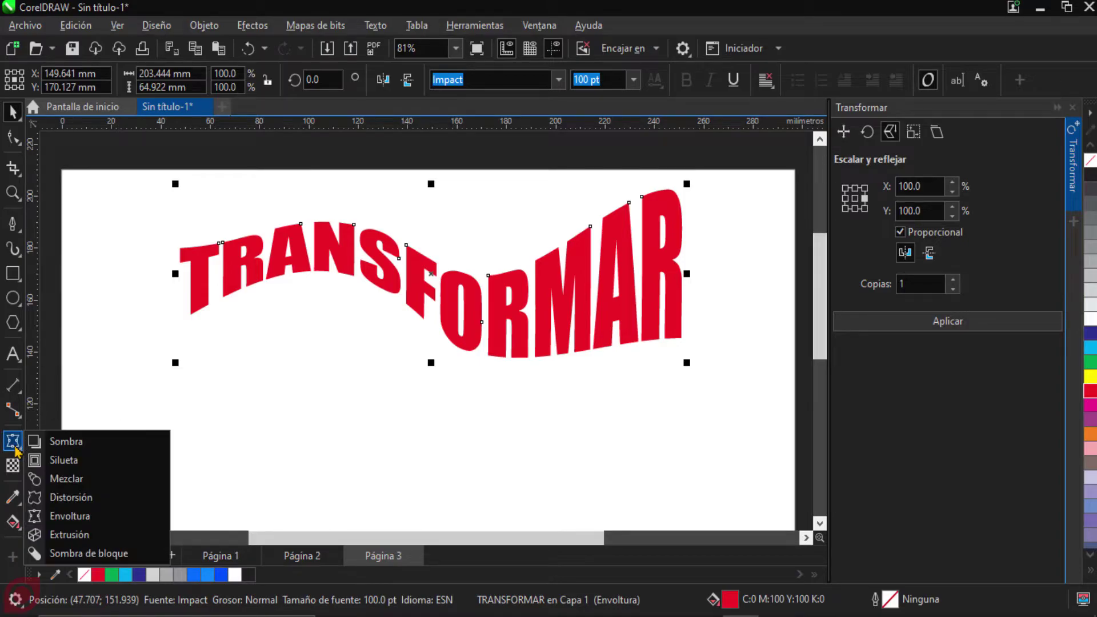
left_click(90, 451)
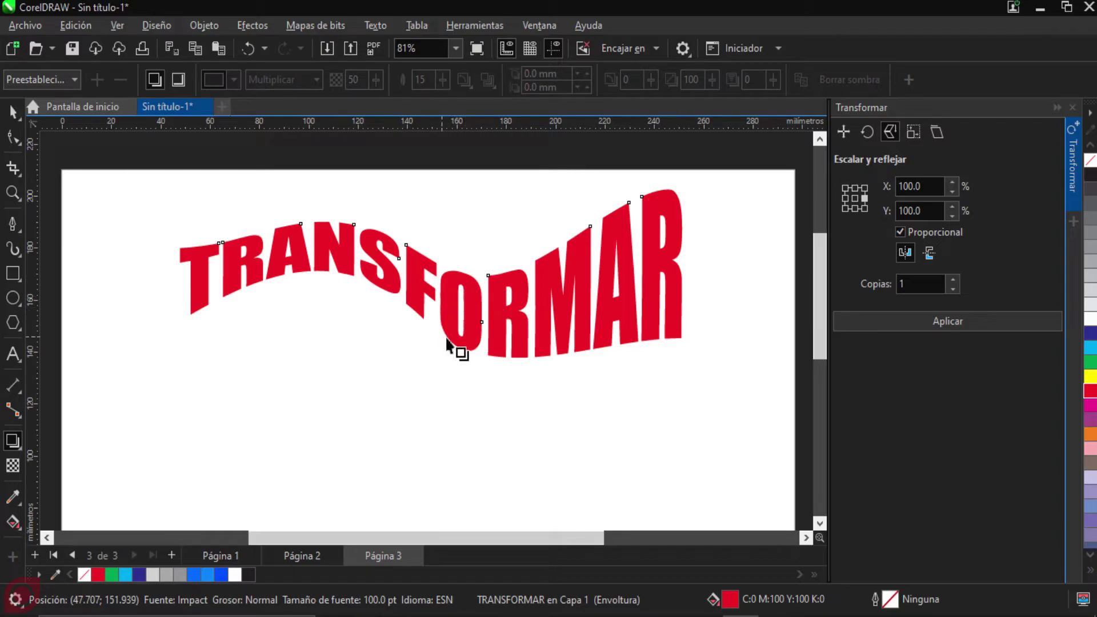
left_click_drag(431, 274, 476, 376)
scroll(506, 260, "up", 2)
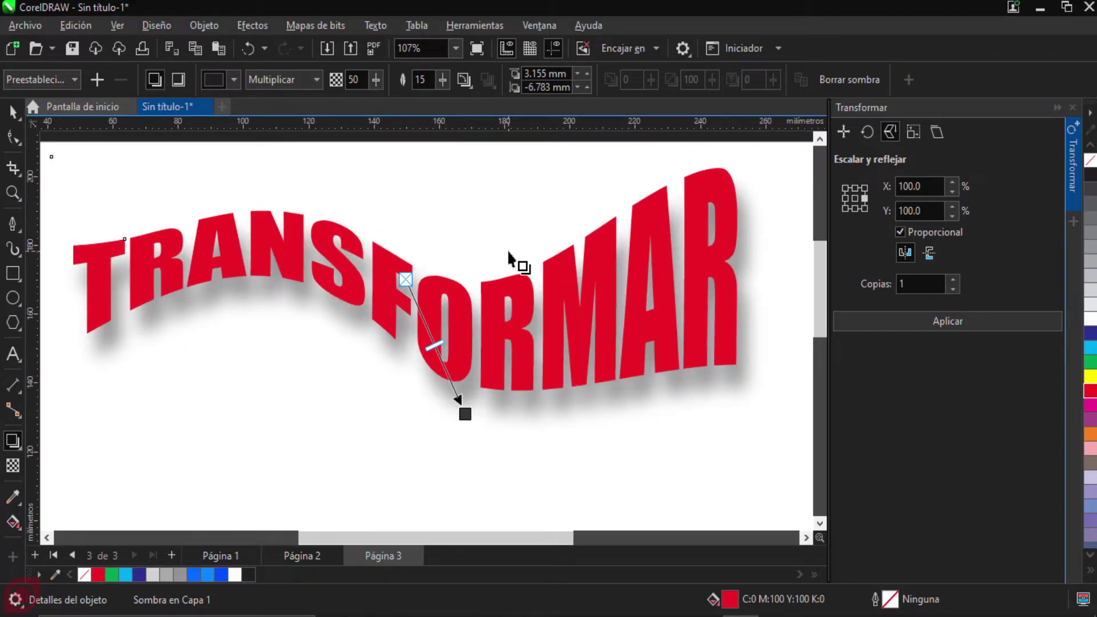
key("ctrl+z")
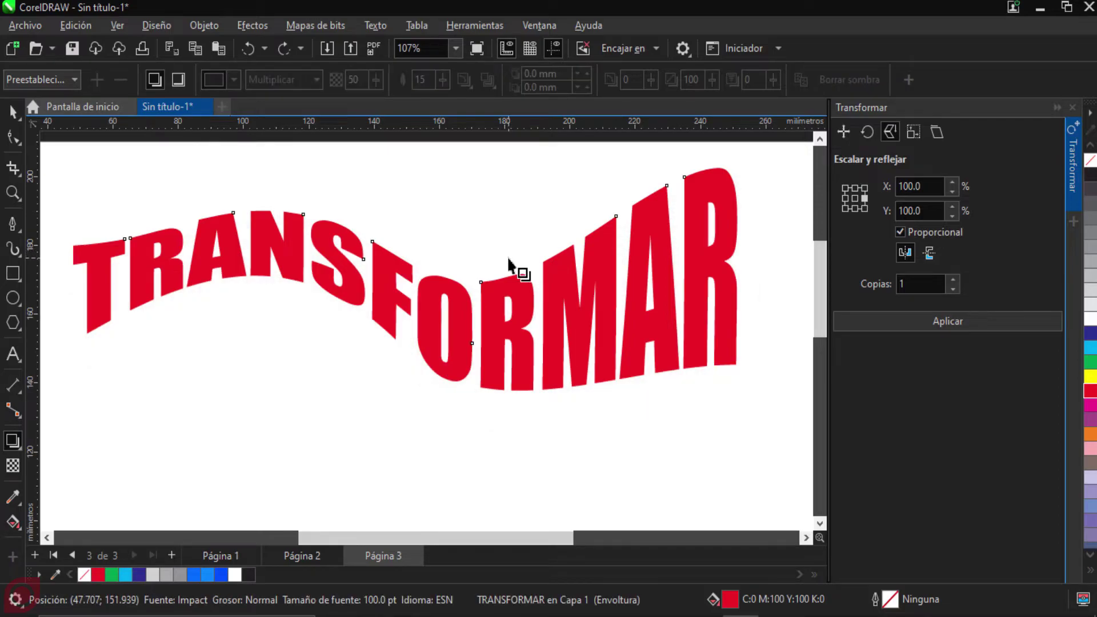
Step: Add a drop shadow to the warped text from its centre, offset about -0.6 mm horizontally and -4.2 mm vertically
left_click(11, 441)
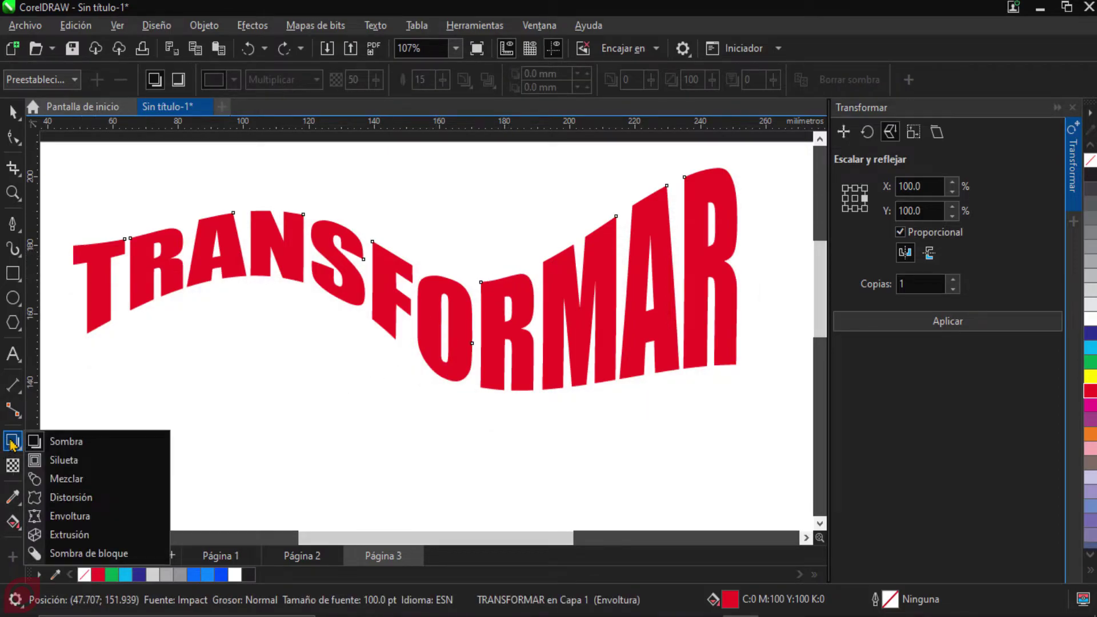
left_click(74, 444)
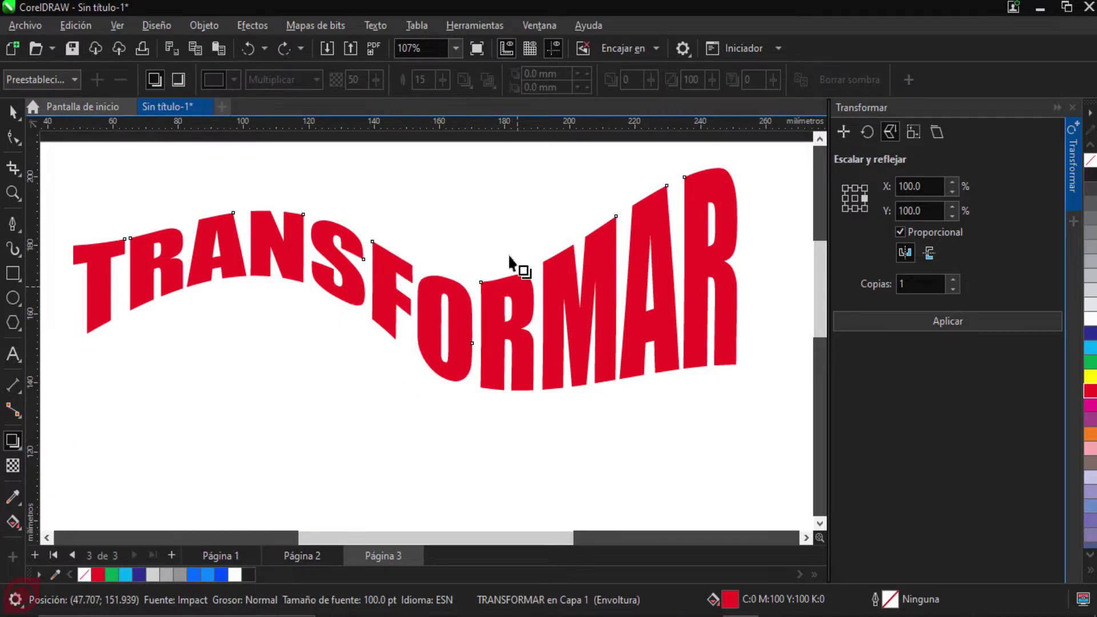
left_click(13, 112)
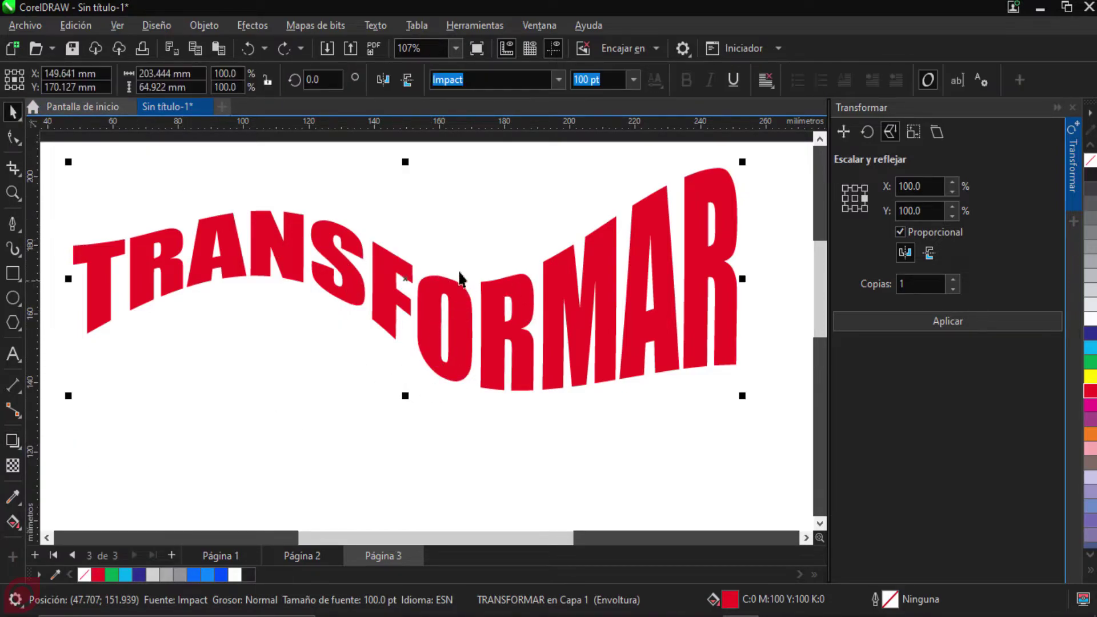
left_click(14, 449)
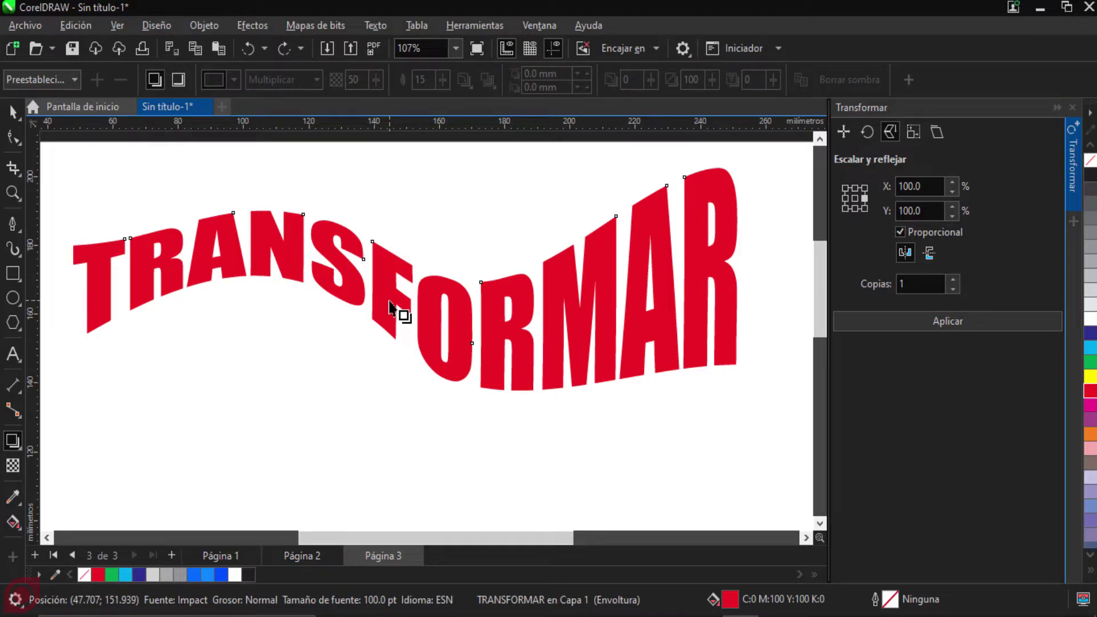
left_click_drag(406, 279, 389, 410)
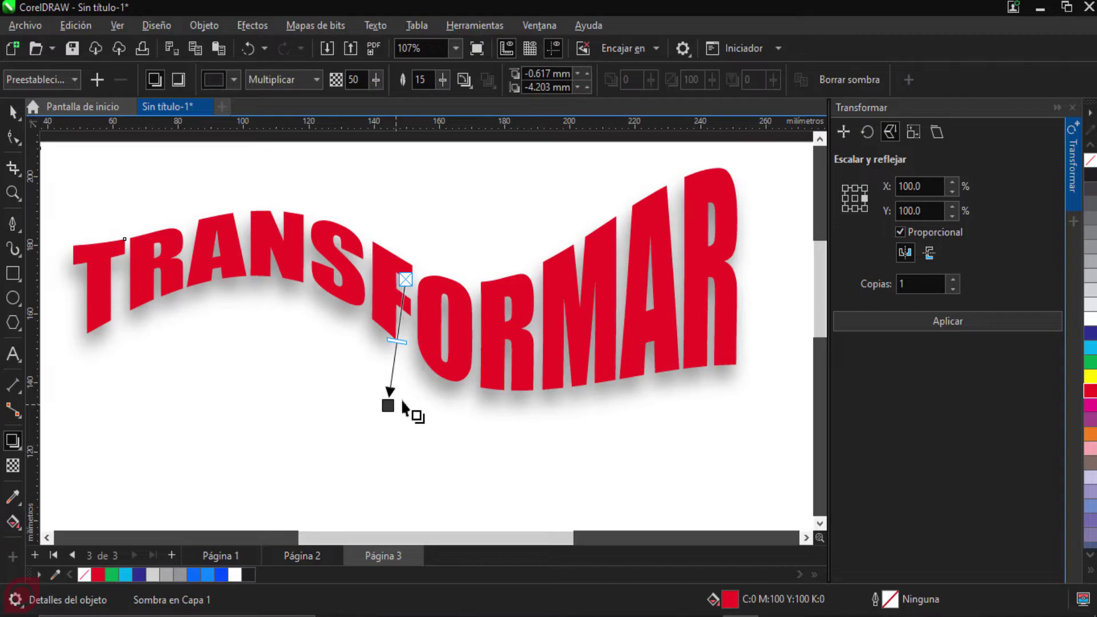
scroll(465, 379, "down", 1)
scroll(490, 330, "up", 1)
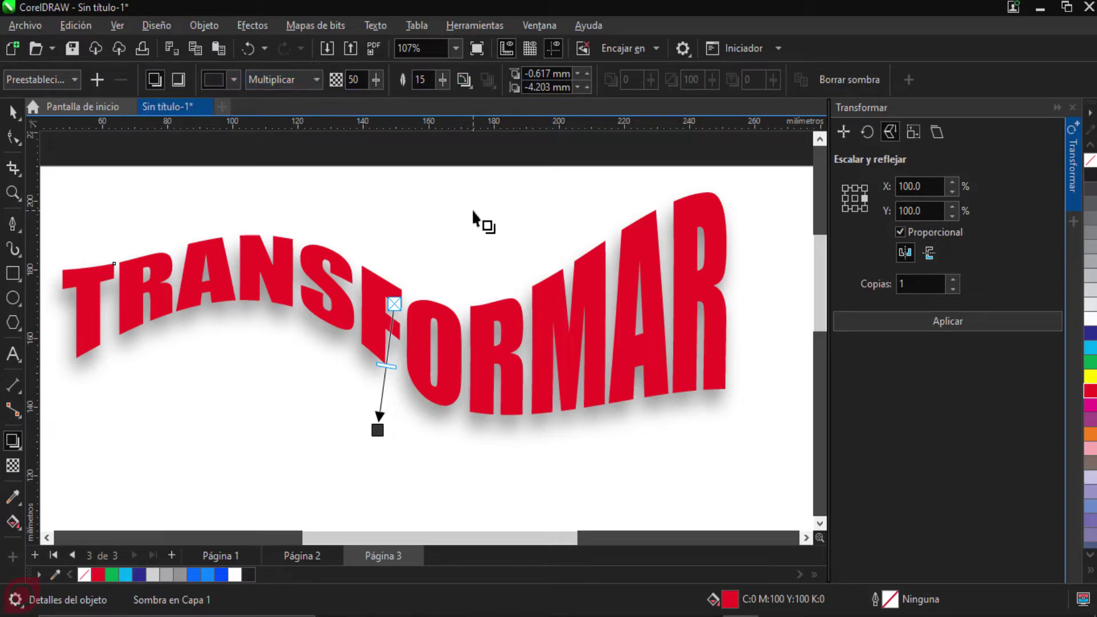
Step: Try pink (C0 M100 Y59 K0) and yellow (C2 M4 Y100 K0) as the shadow colour
left_click(234, 81)
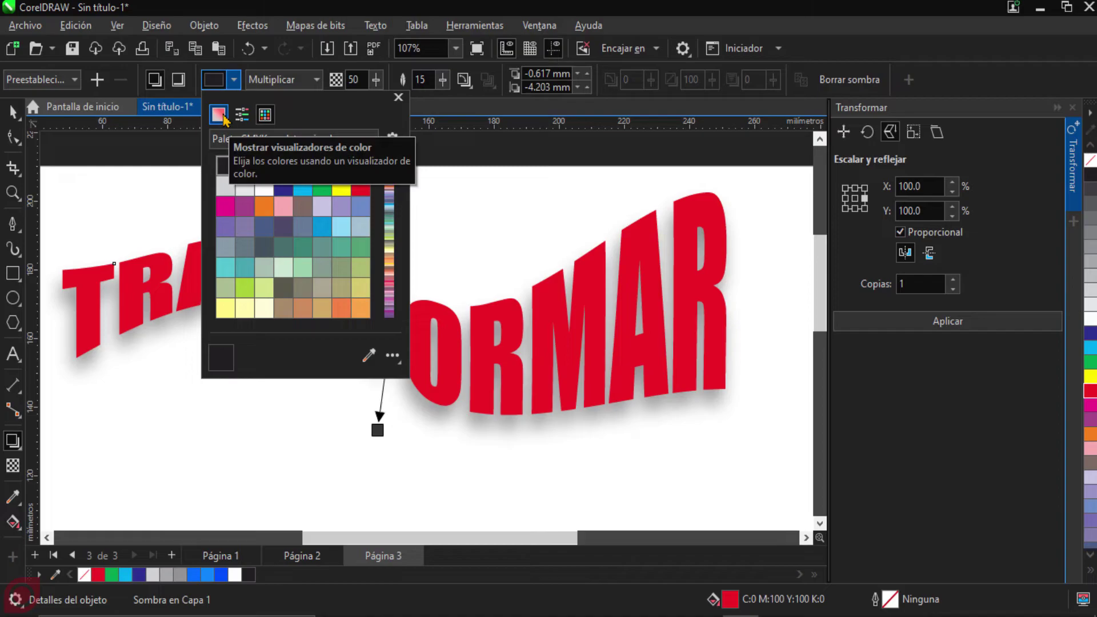
left_click(219, 114)
left_click(313, 178)
left_click(304, 213)
mouse_move(308, 234)
left_mouse_down()
mouse_move(307, 245)
mouse_move(314, 164)
mouse_move(343, 161)
left_mouse_up()
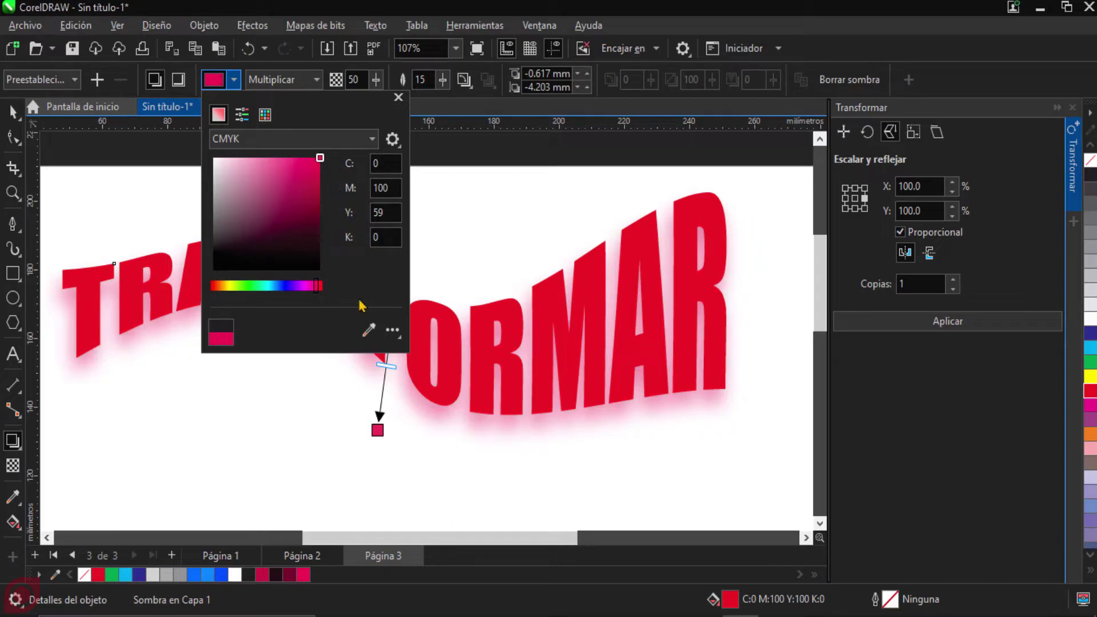
left_click_drag(242, 293, 228, 285)
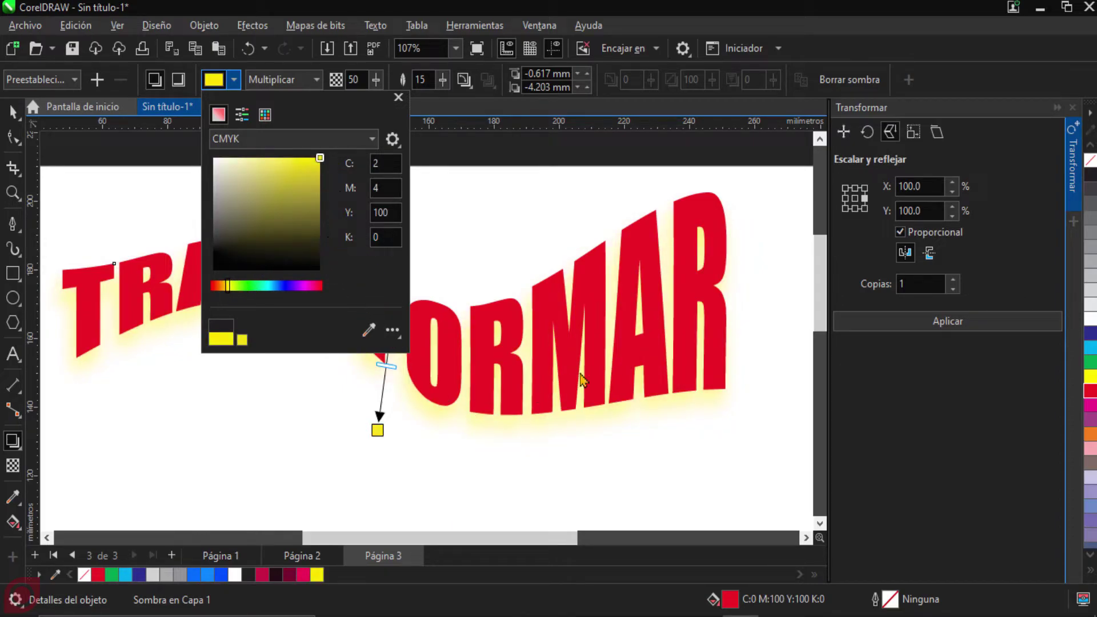
Step: Set the shadow colour to black with C75 M68 Y65 K90
left_click_drag(245, 290, 286, 286)
left_click(269, 227)
left_click_drag(269, 228, 195, 299)
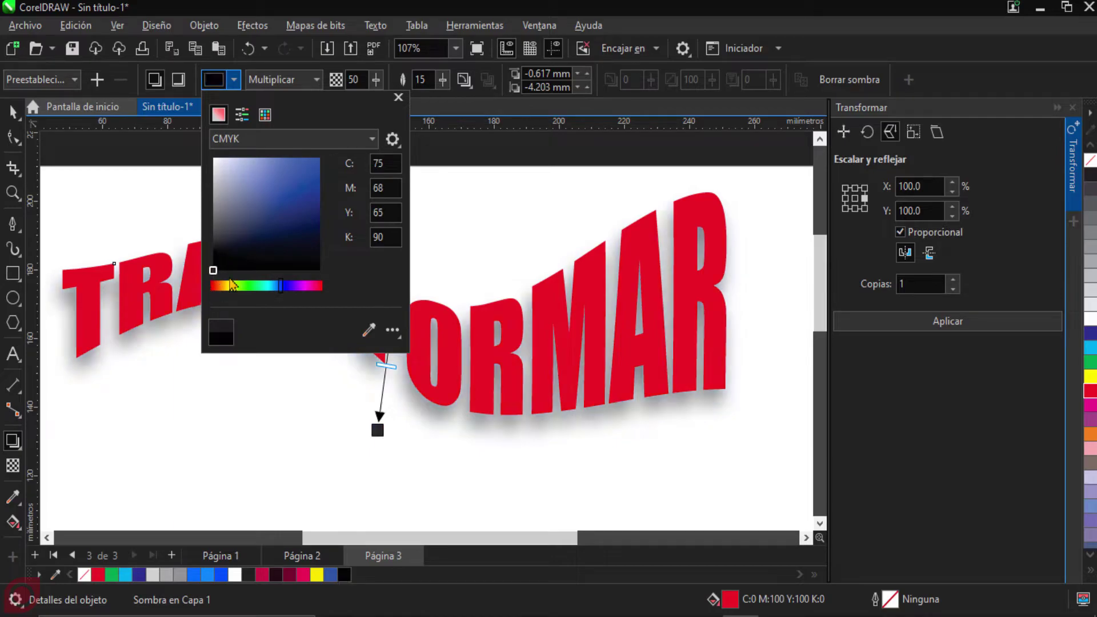
left_click(399, 99)
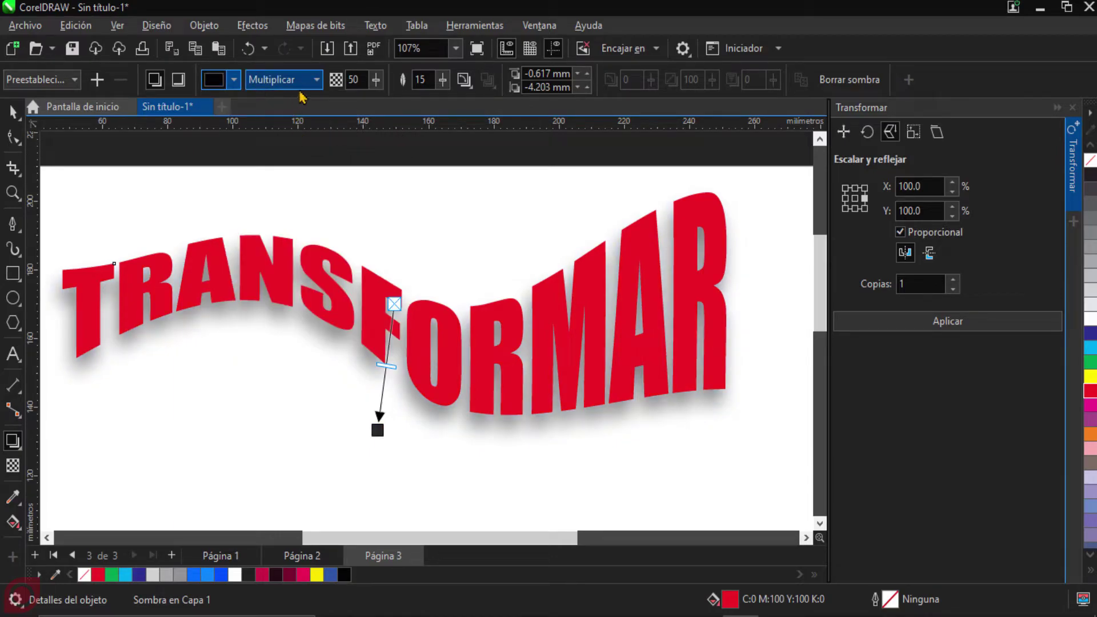
left_click(315, 86)
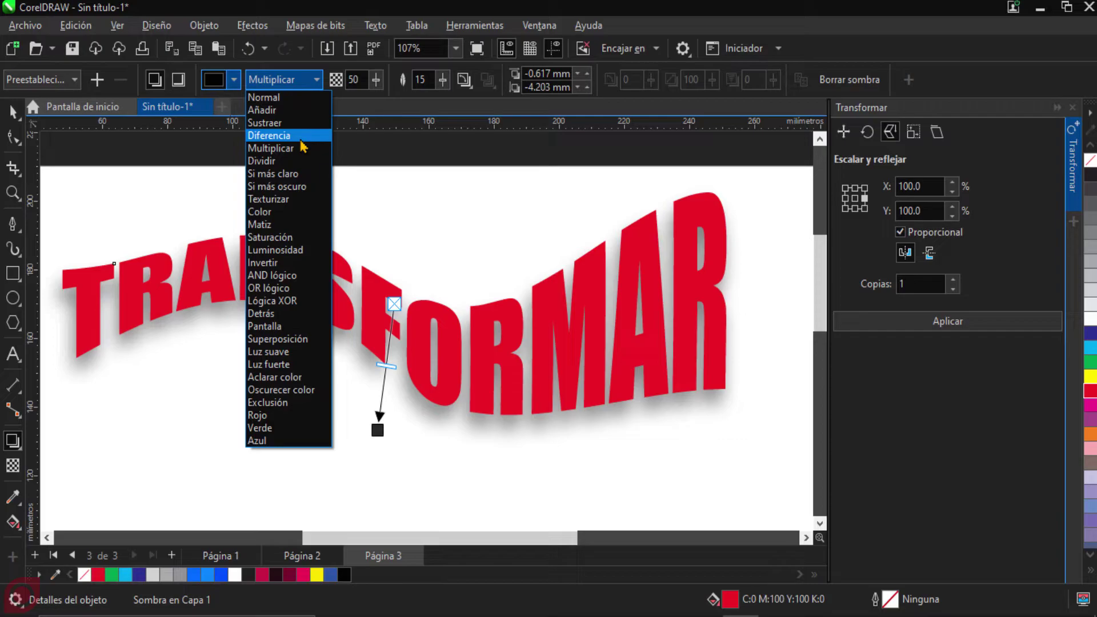
left_click(314, 83)
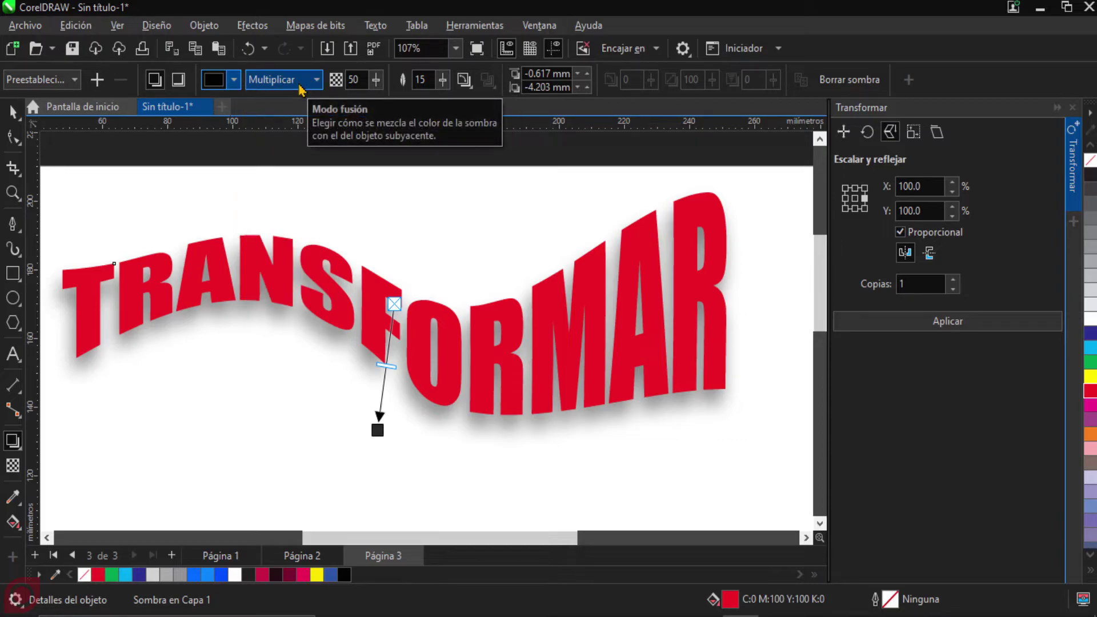
Step: Compare the shadow at opacities of 100 and 0, and leave the opacity set to 100
left_click(376, 80)
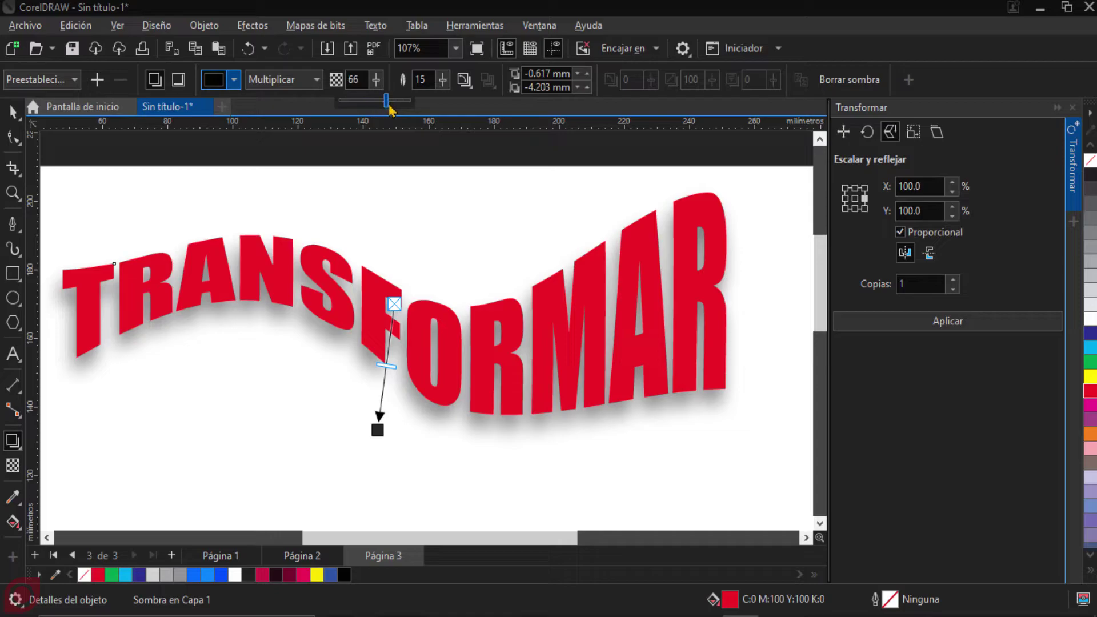
left_click_drag(417, 109, 420, 111)
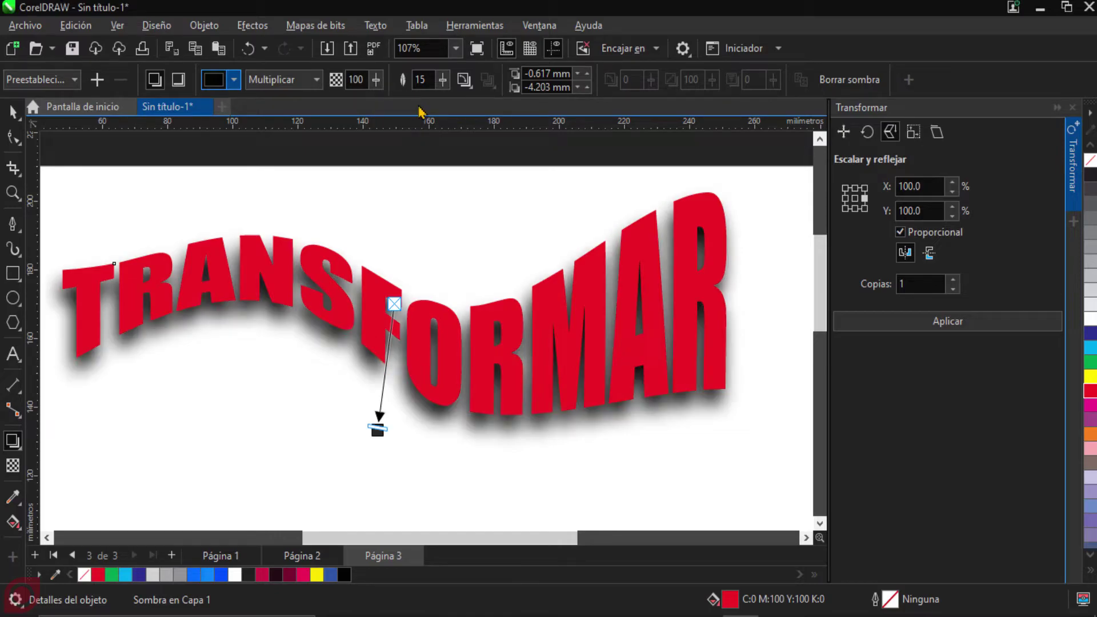
left_click(375, 79)
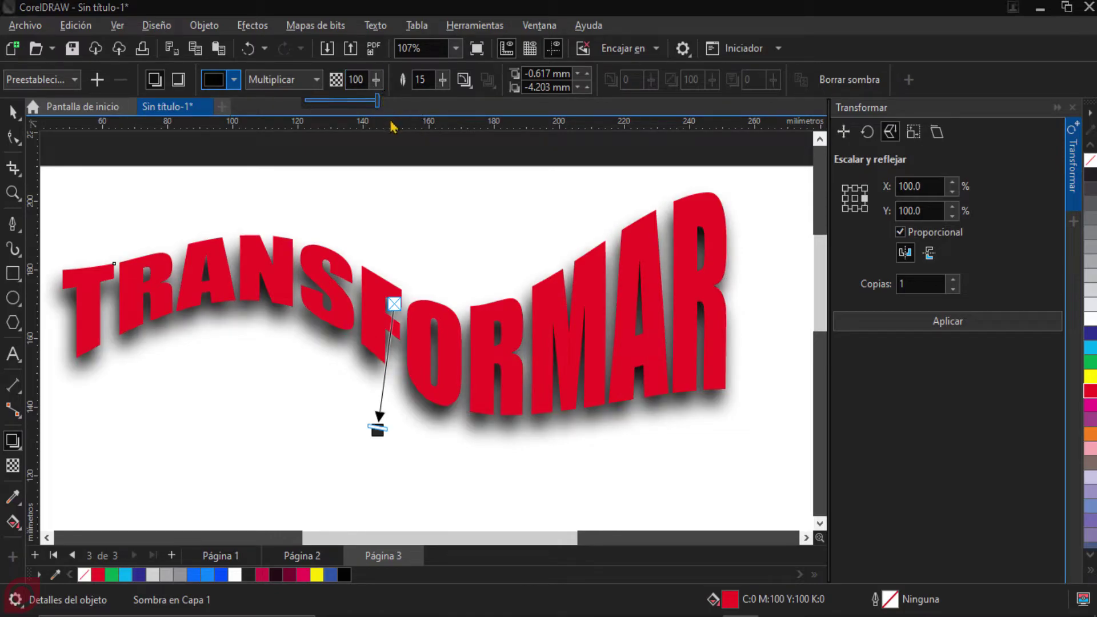
left_click_drag(379, 111, 351, 109)
left_click(375, 79)
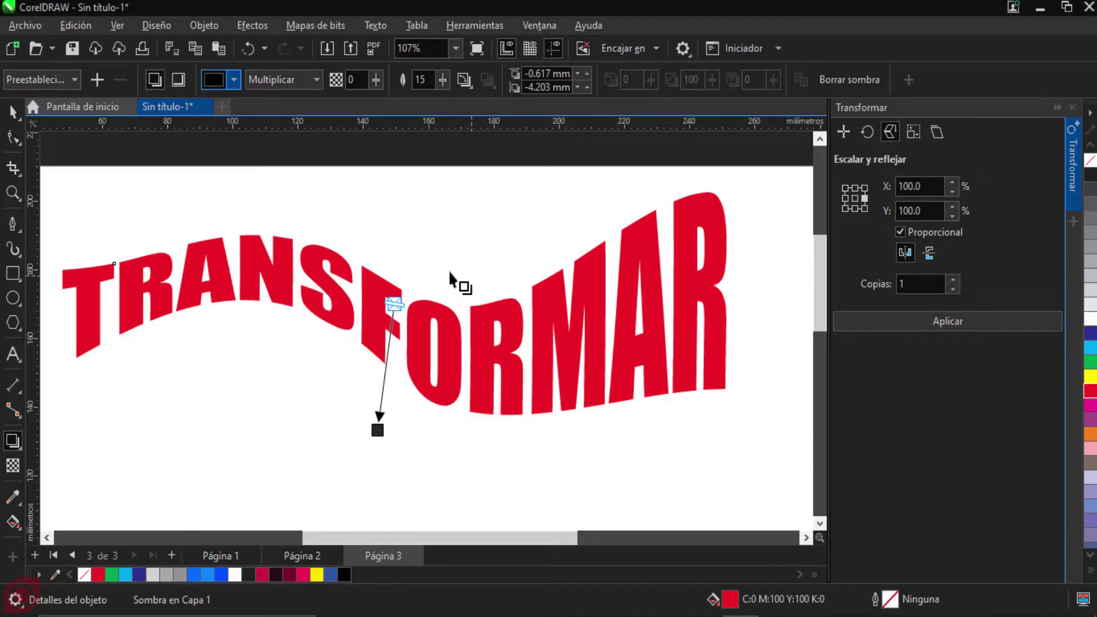
left_click(375, 81)
left_click_drag(378, 103, 450, 103)
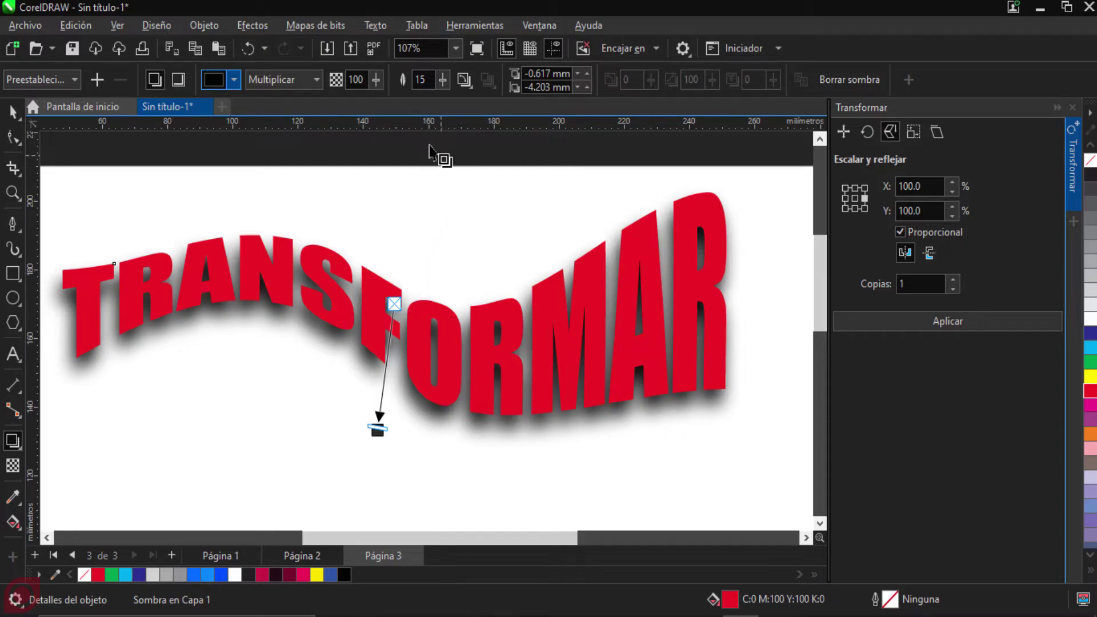
Step: Set the drop shadow's opacity to 79
left_click(355, 79)
mouse_move(378, 105)
left_mouse_down()
mouse_move(344, 107)
mouse_move(400, 106)
left_mouse_up()
left_click(382, 82)
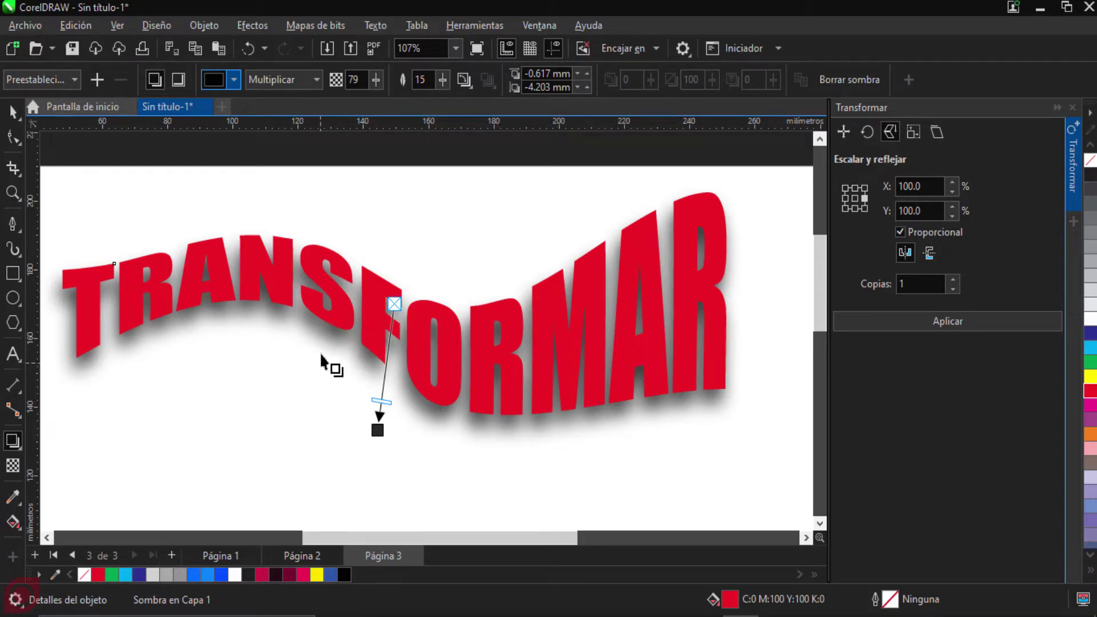
Step: Try a shadow feathering of 28, and reduce it to 5
left_click(442, 79)
left_click_drag(440, 102, 452, 108)
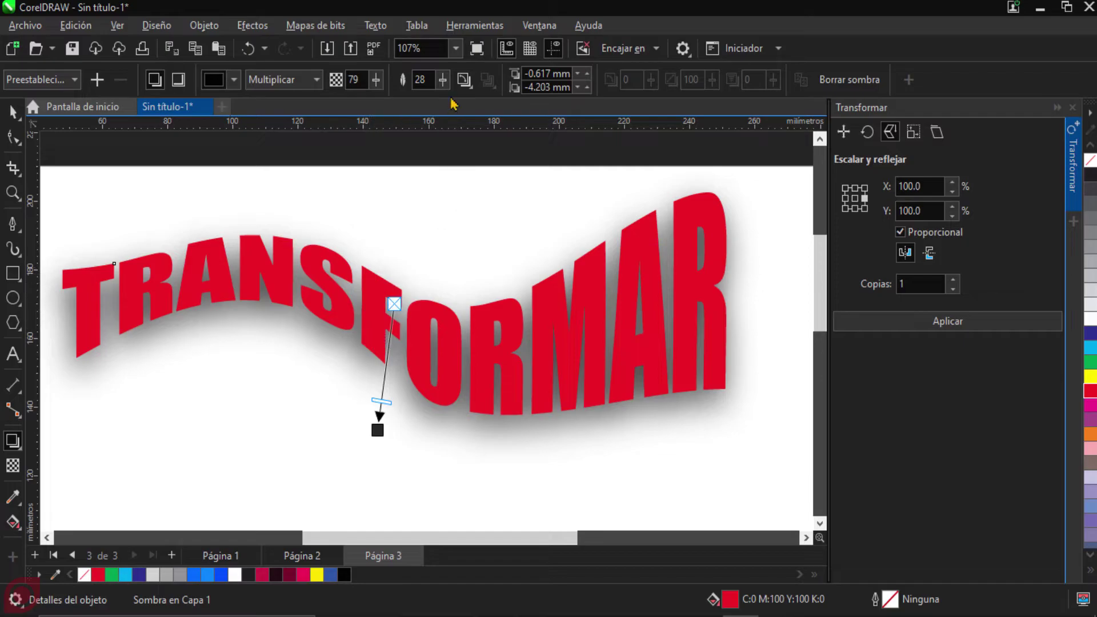
left_click(444, 81)
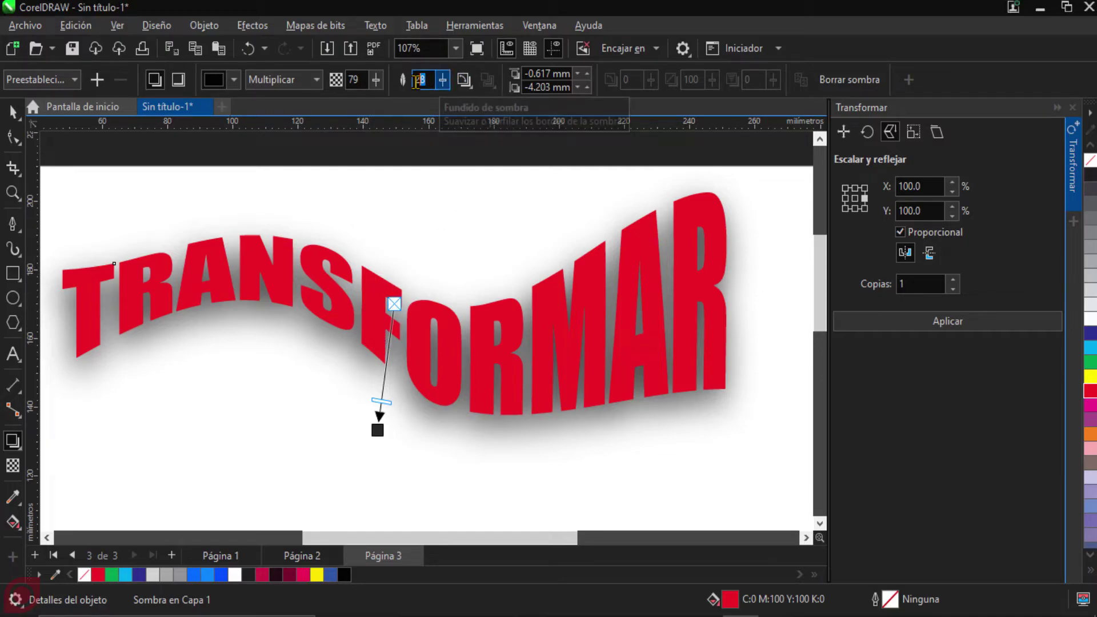
type("5")
key("Return")
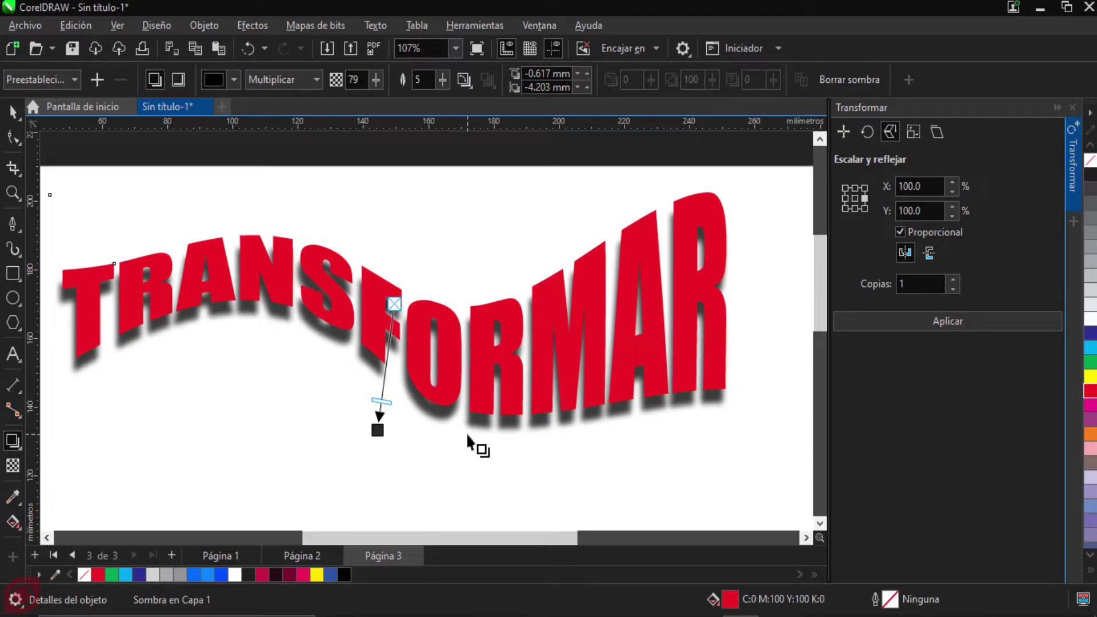
Step: Compare the shadow's edge softness with a feathering of 1, and set the feathering back to 5
scroll(468, 437, "up", 4)
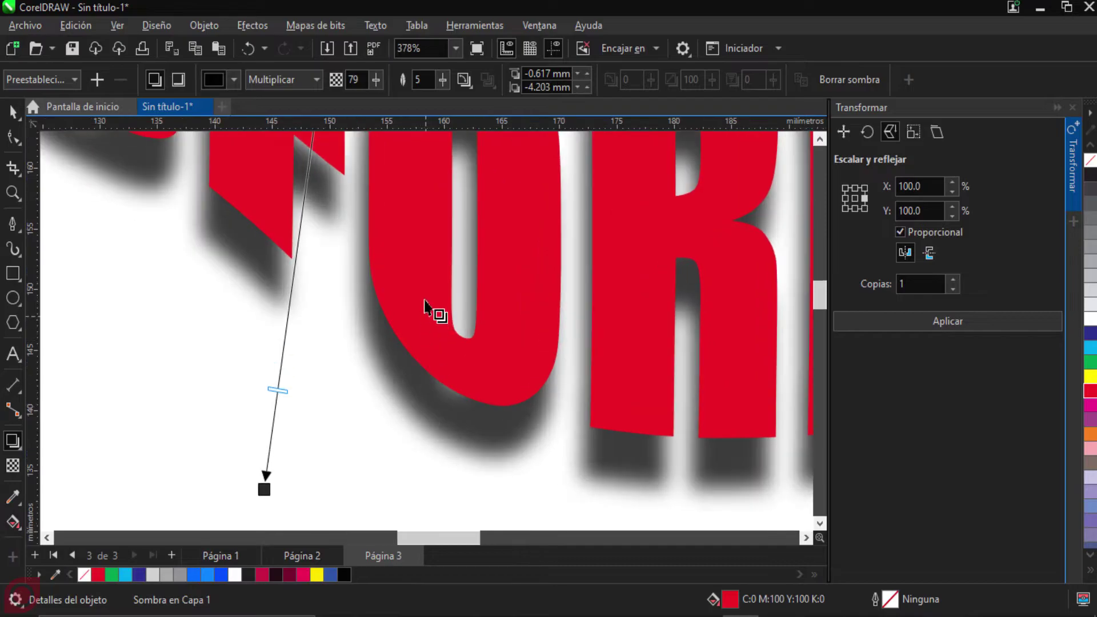
scroll(425, 314, "down", 1)
double_click(422, 80)
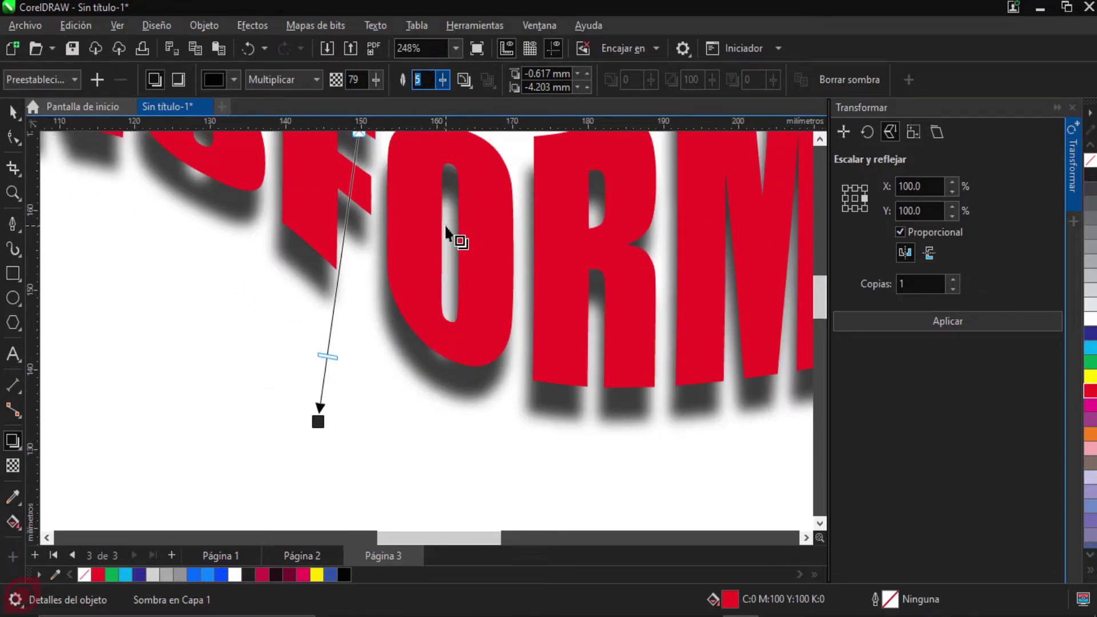
key("Return")
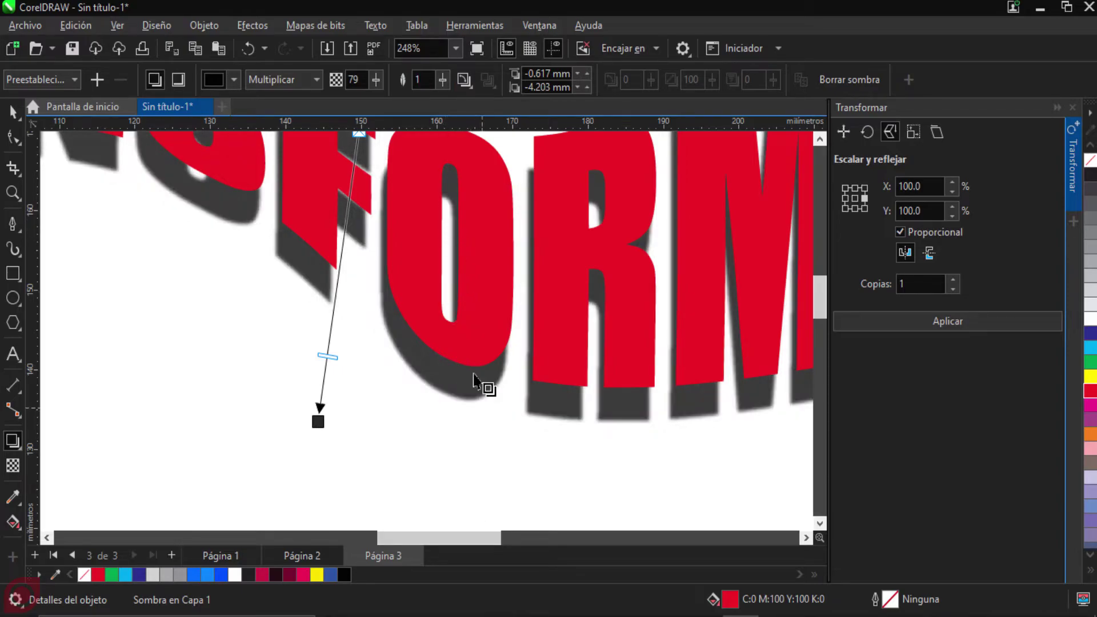
scroll(482, 394, "down", 1)
scroll(483, 371, "down", 1)
scroll(485, 372, "up", 1)
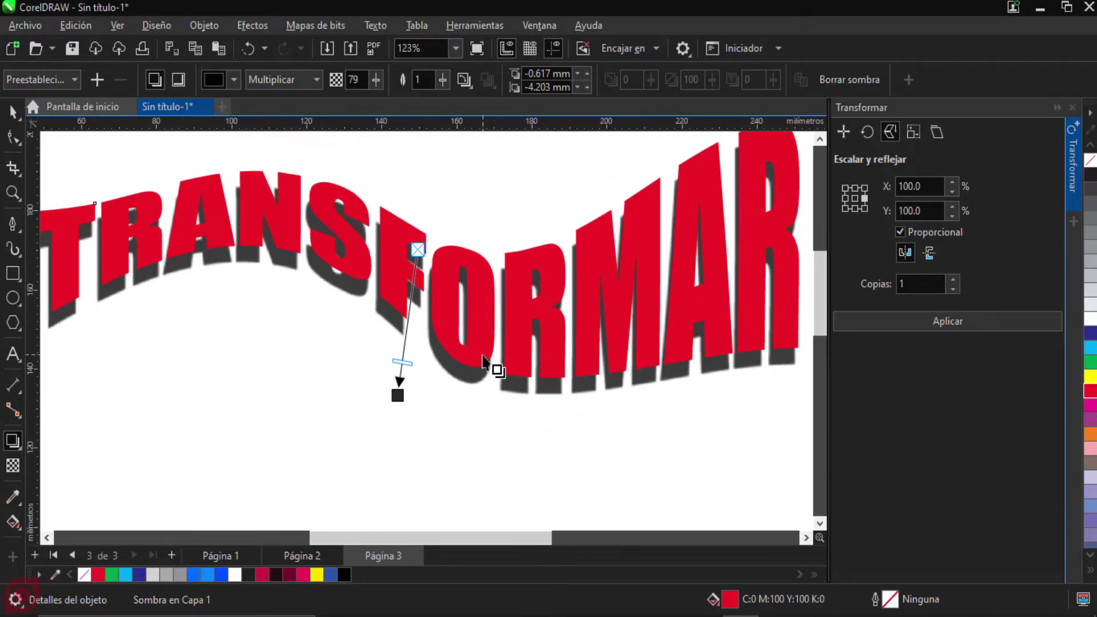
scroll(457, 336, "down", 1)
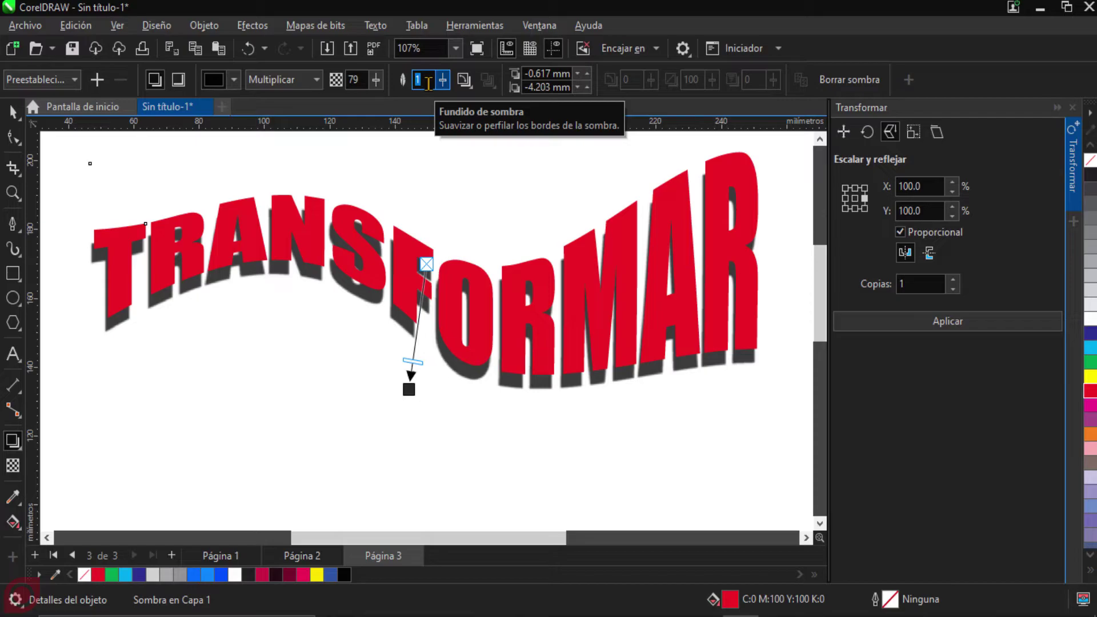
key("Return")
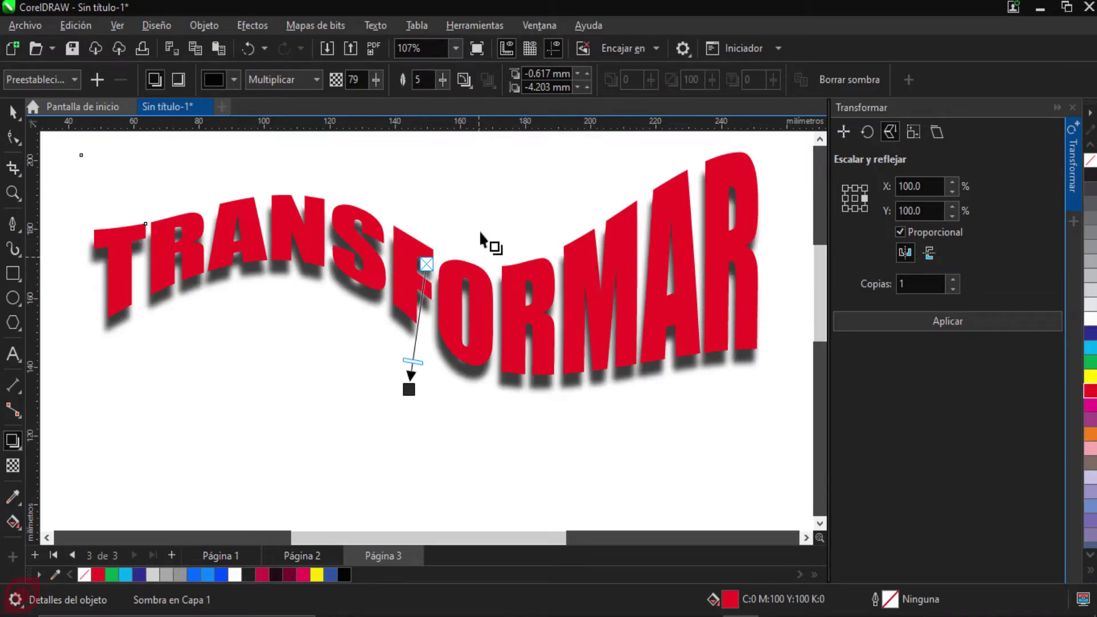
Step: Reposition the TRANSFORMAR shadow freehand to an offset of about -0.4 mm horizontally and -3.2 mm vertically
scroll(469, 281, "up", 2)
scroll(470, 285, "down", 1)
scroll(470, 285, "up", 1)
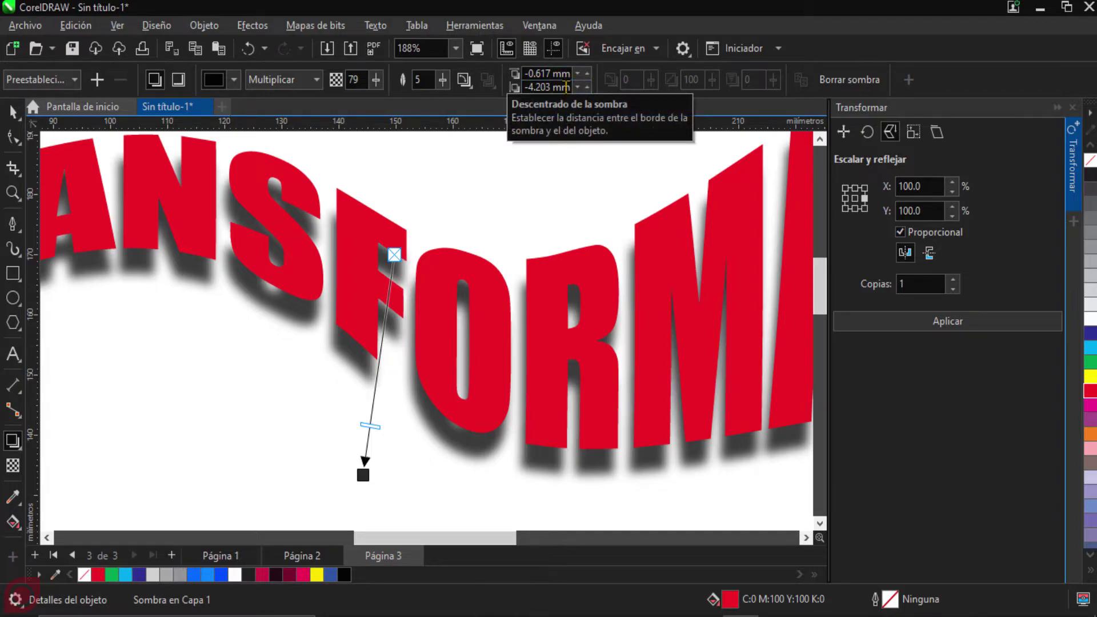
left_click_drag(362, 472, 416, 446)
scroll(454, 394, "down", 4)
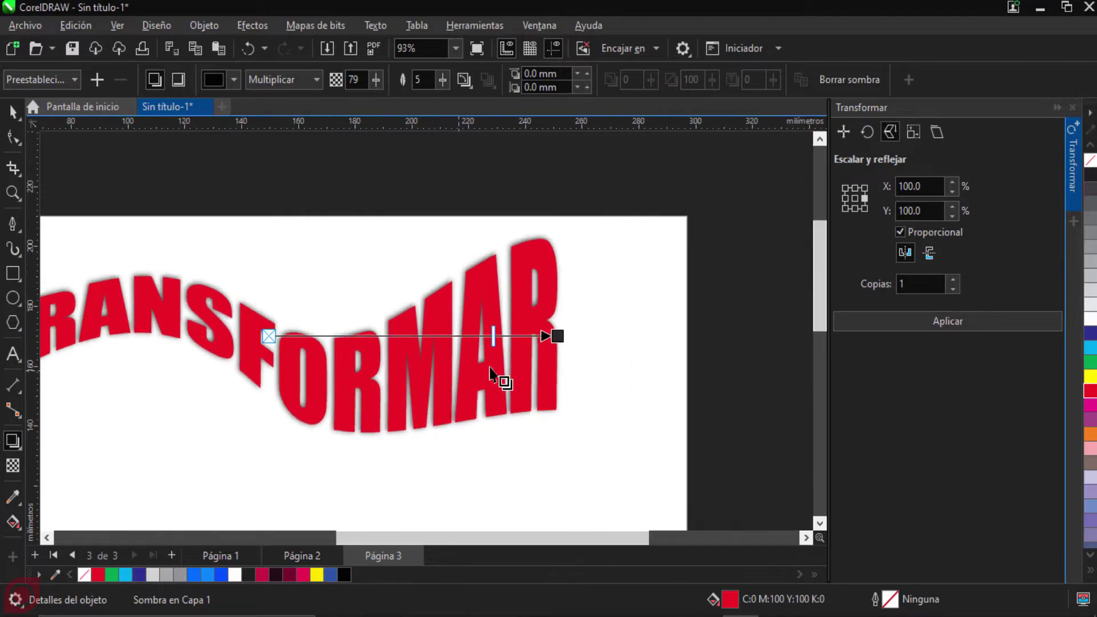
left_click_drag(558, 335, 418, 263)
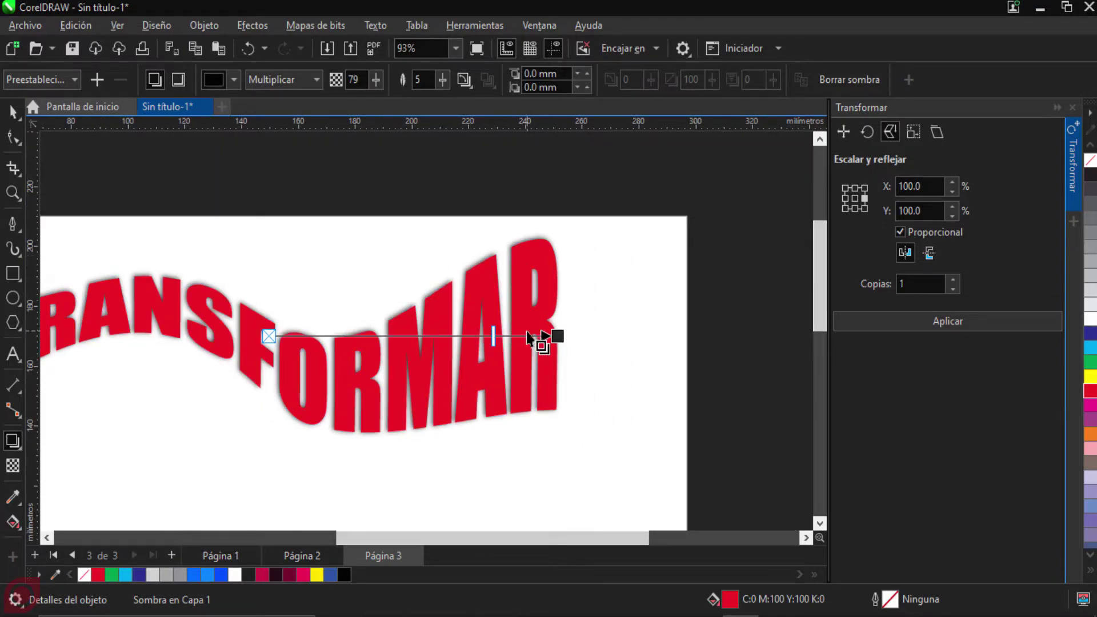
left_click_drag(558, 338, 407, 475)
scroll(433, 484, "down", 2)
left_click_drag(522, 416, 417, 385)
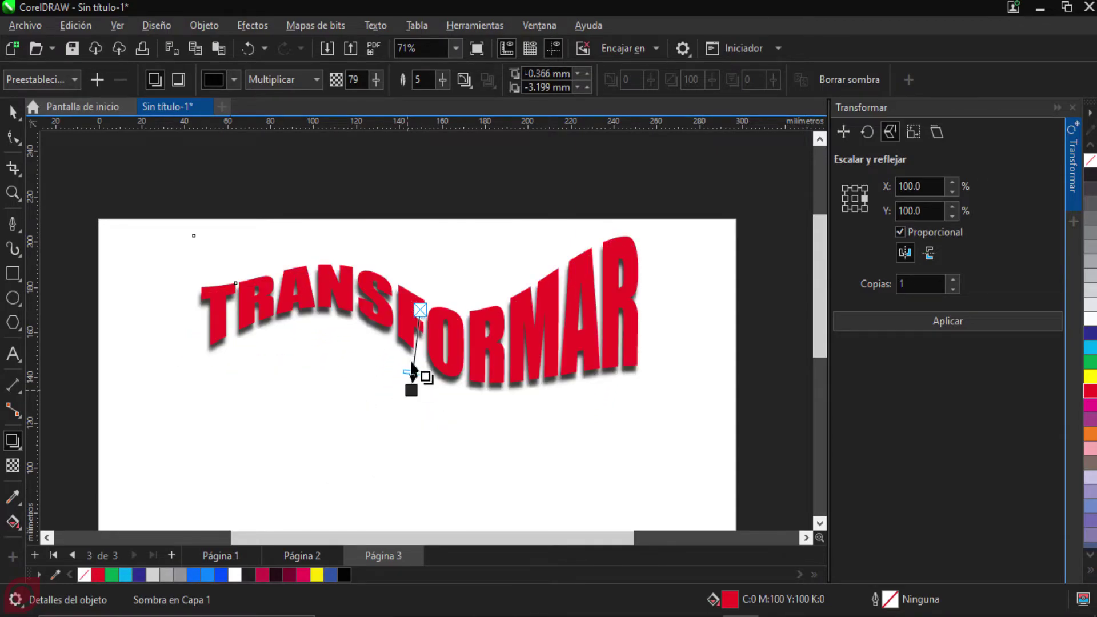
Step: Shorten the shadow offset to about -0.2 mm horizontally and -2.7 mm vertically, and set its feathering to 3
scroll(425, 320, "up", 2)
scroll(429, 320, "up", 1)
mouse_move(392, 483)
left_mouse_down()
mouse_move(394, 467)
mouse_move(399, 483)
left_mouse_up()
scroll(425, 384, "up", 1)
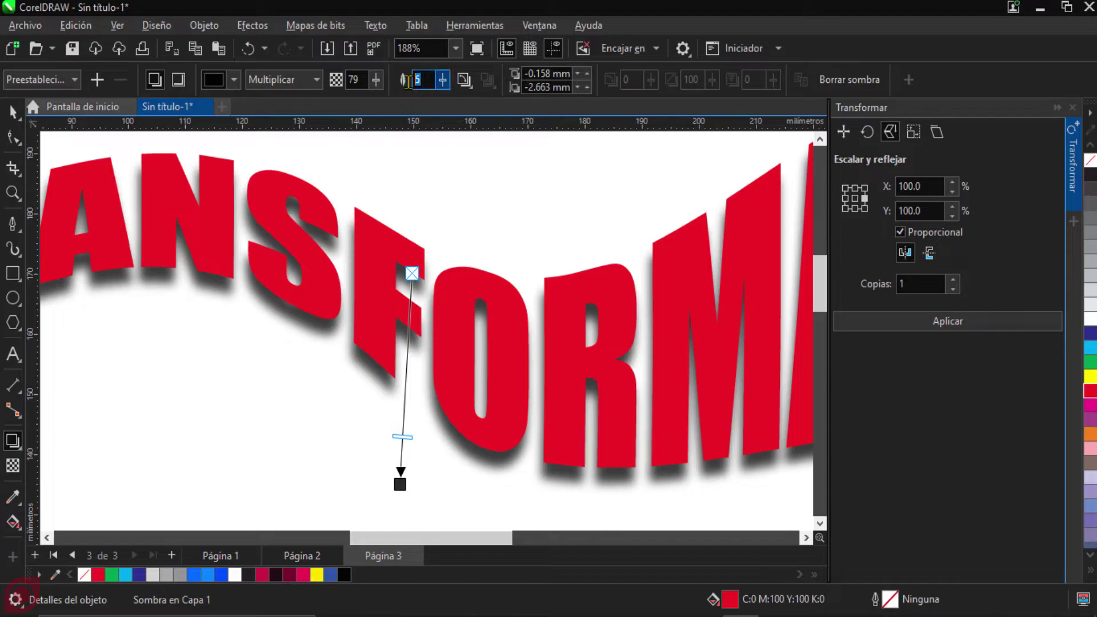
type("3")
key("Return")
scroll(497, 340, "down", 5)
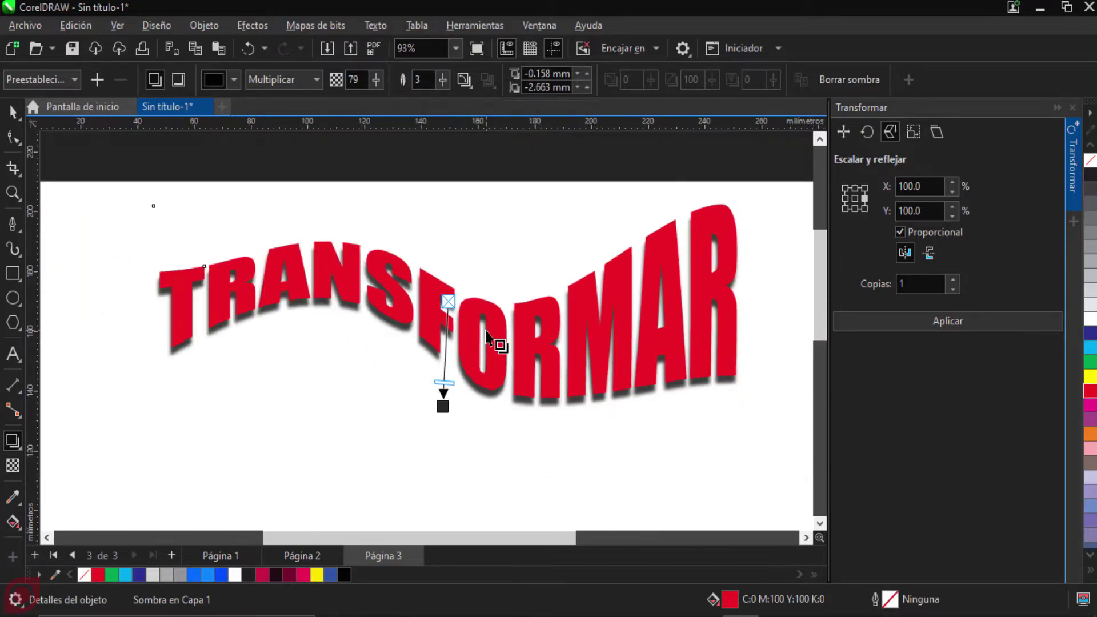
scroll(511, 334, "down", 2)
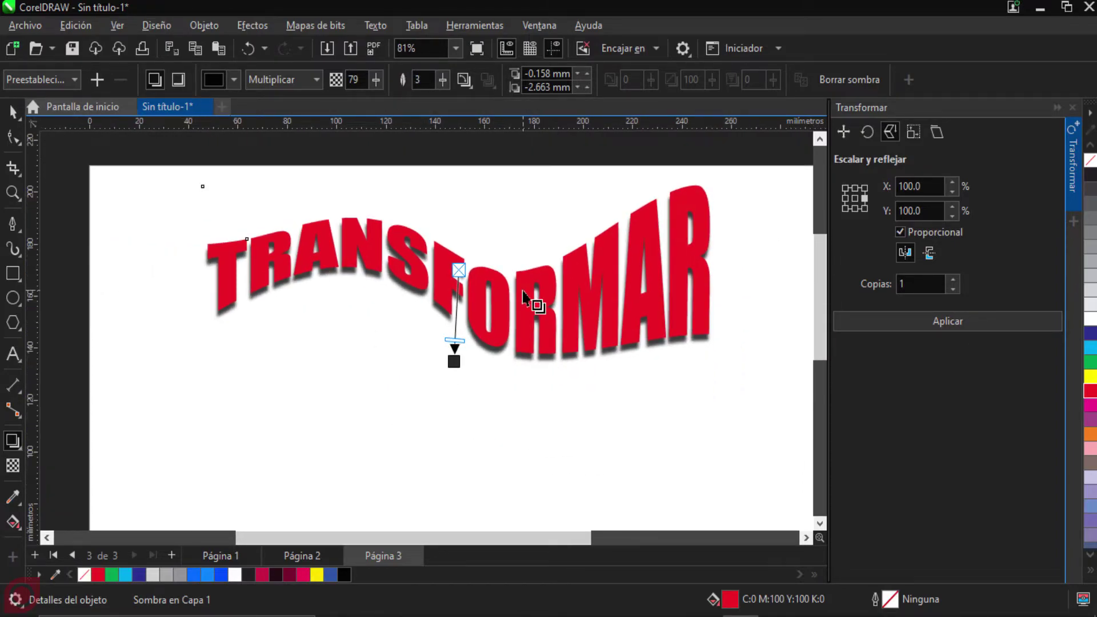
left_click(13, 112)
left_click(223, 303)
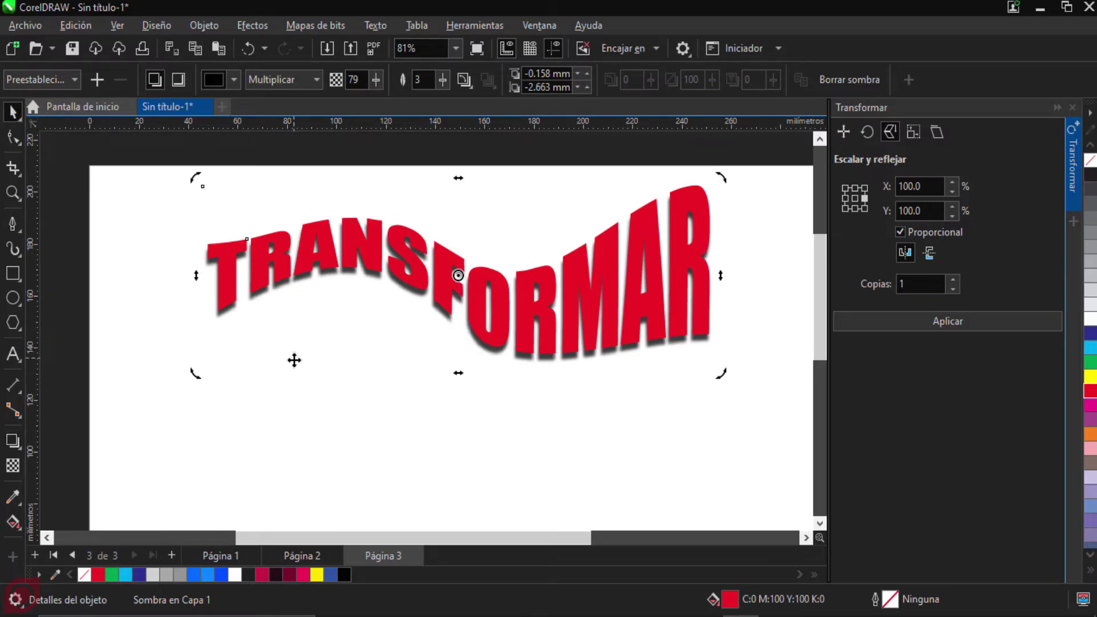
left_click(368, 403)
Step: Add the text ENVOLTURA in the empty area of the page below the warped TRANSFORMAR text
scroll(369, 403, "down", 1)
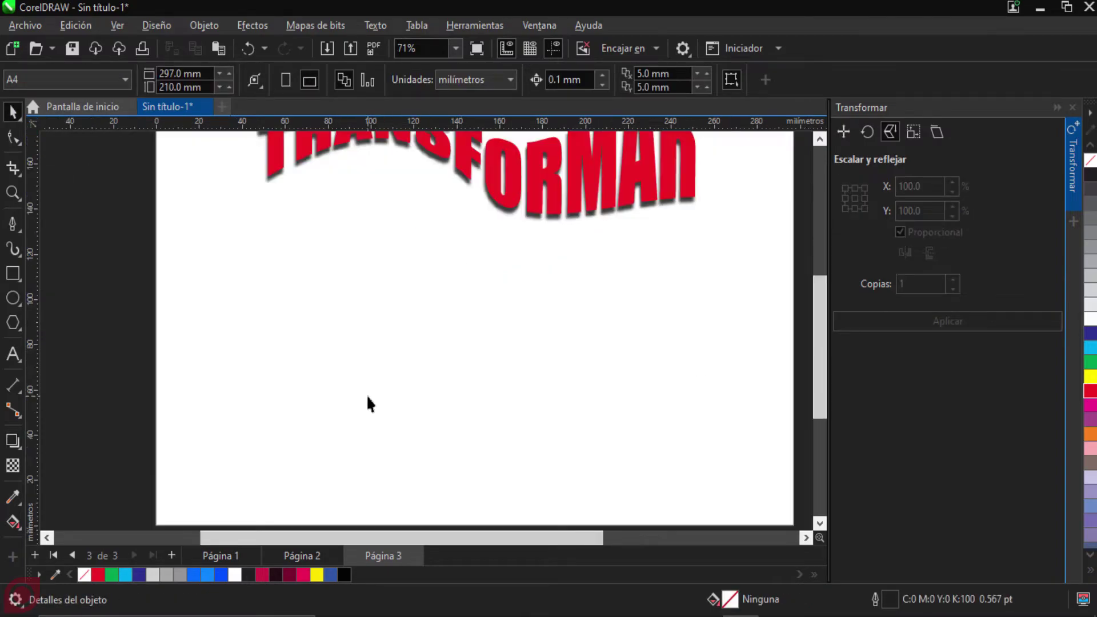
left_click(13, 355)
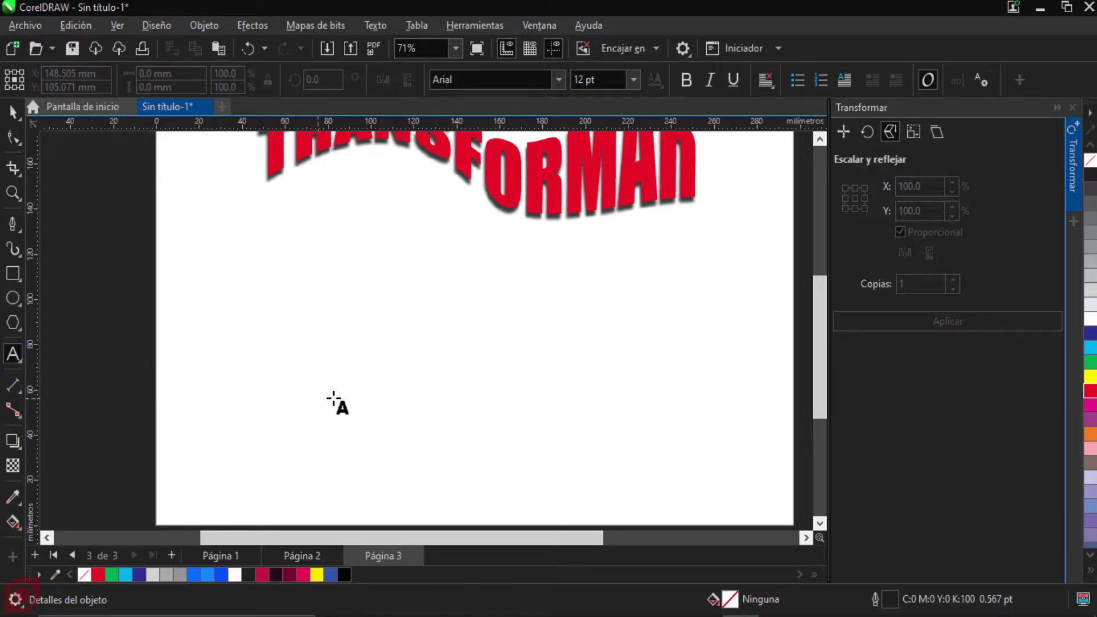
left_click_drag(347, 394, 492, 388)
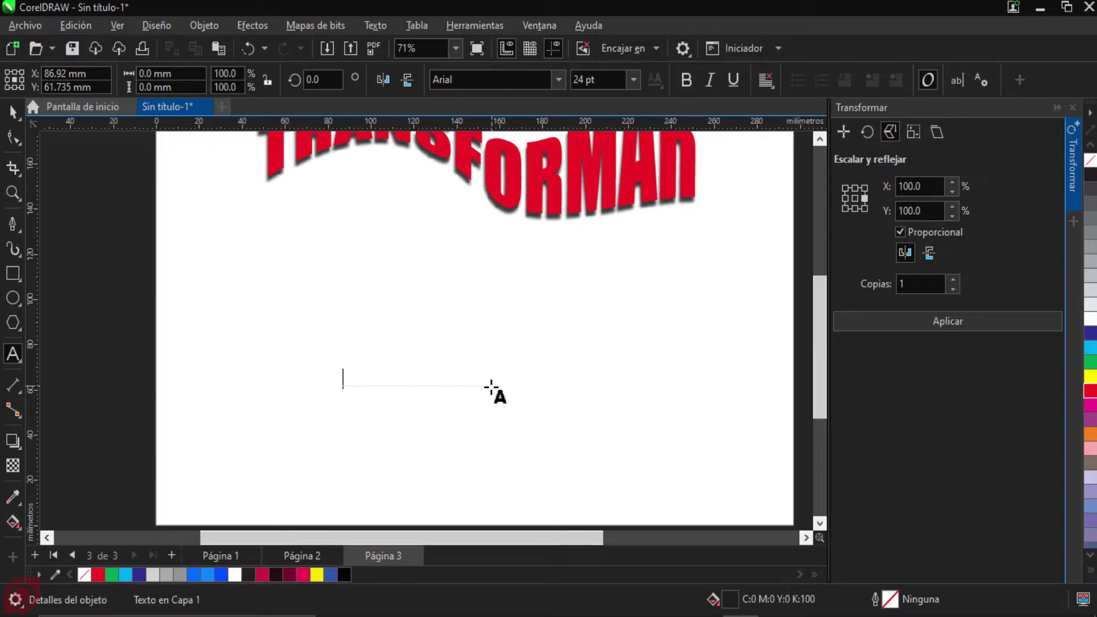
left_click_drag(491, 387, 491, 387)
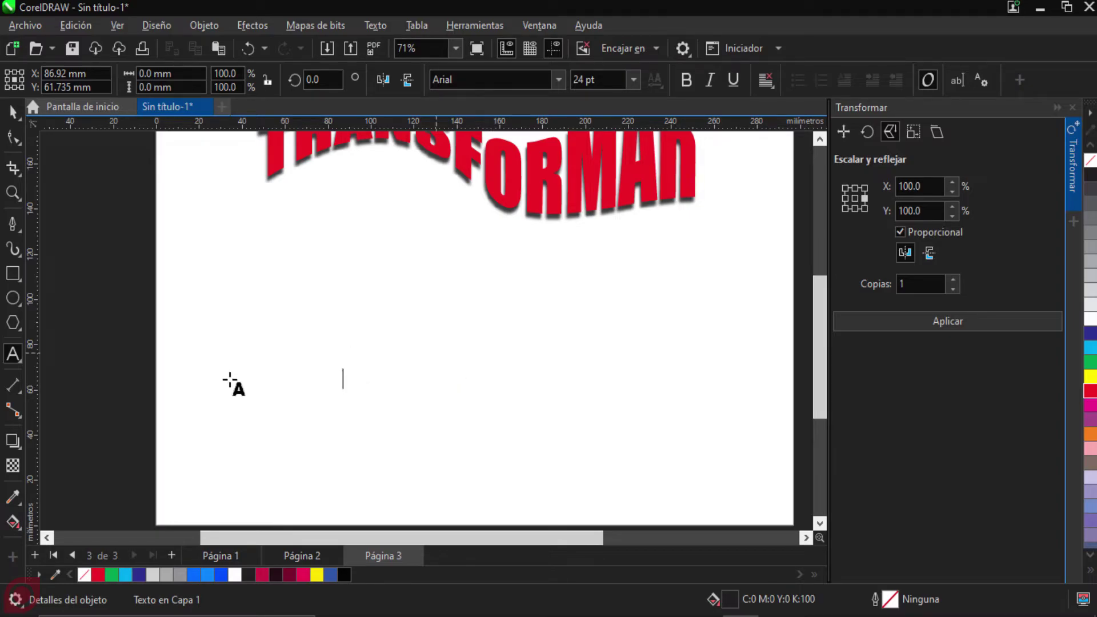
left_click(10, 449)
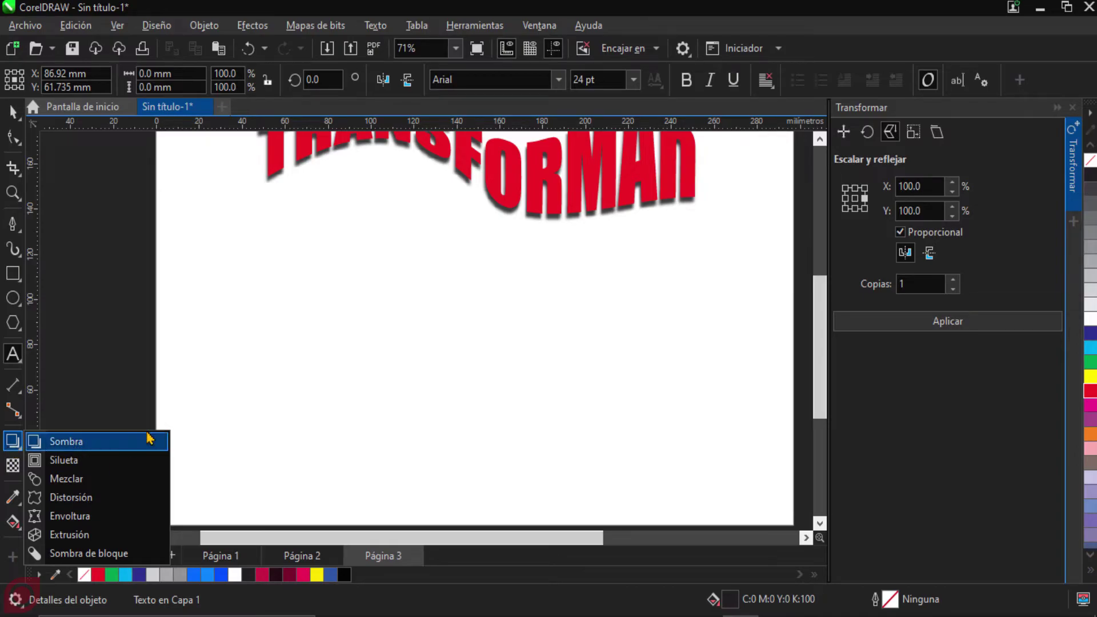
key("Escape")
left_click_drag(281, 364, 432, 364)
type("EN")
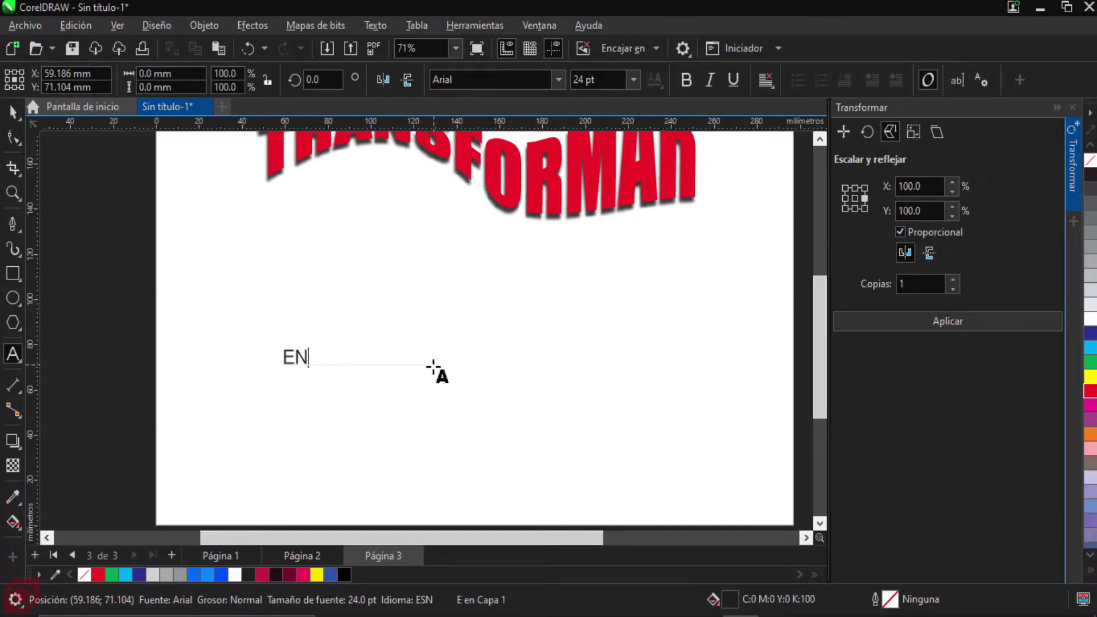
type("VOLTURA")
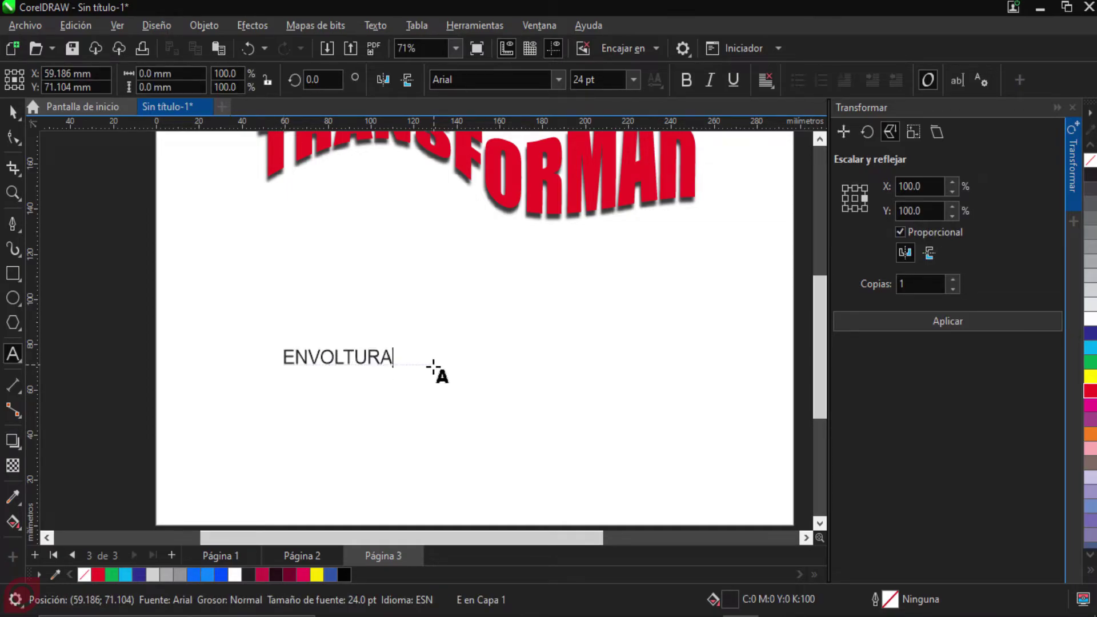
Step: Set the ENVOLTURA text in the Impact font, try a size of 150 pt, and set it to 120 pt
left_click(12, 111)
left_click(558, 79)
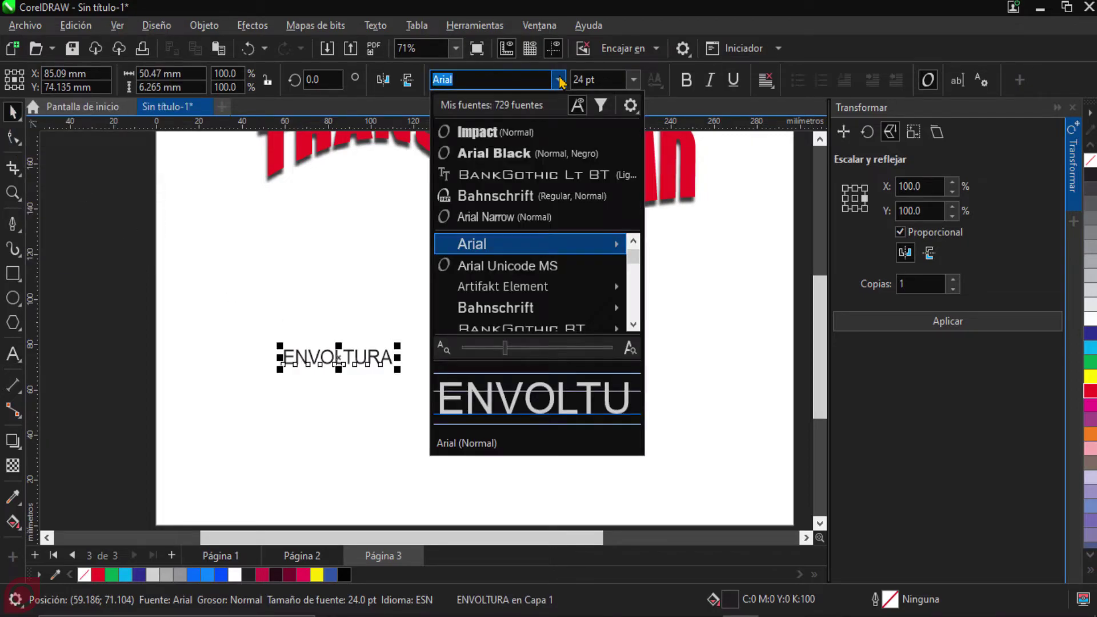
left_click(528, 137)
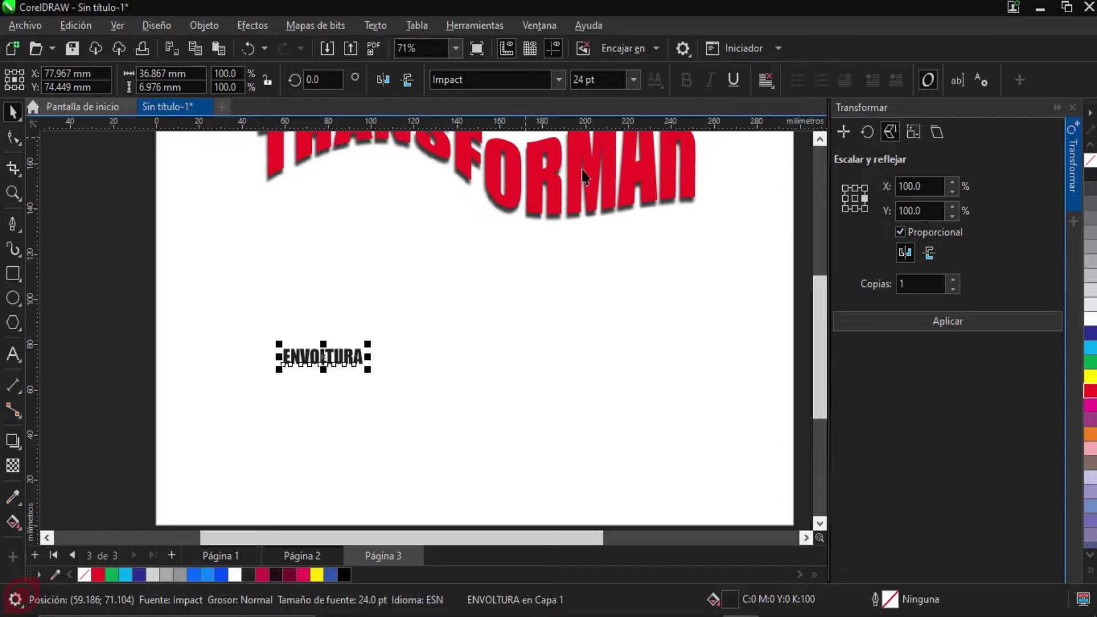
left_click(632, 80)
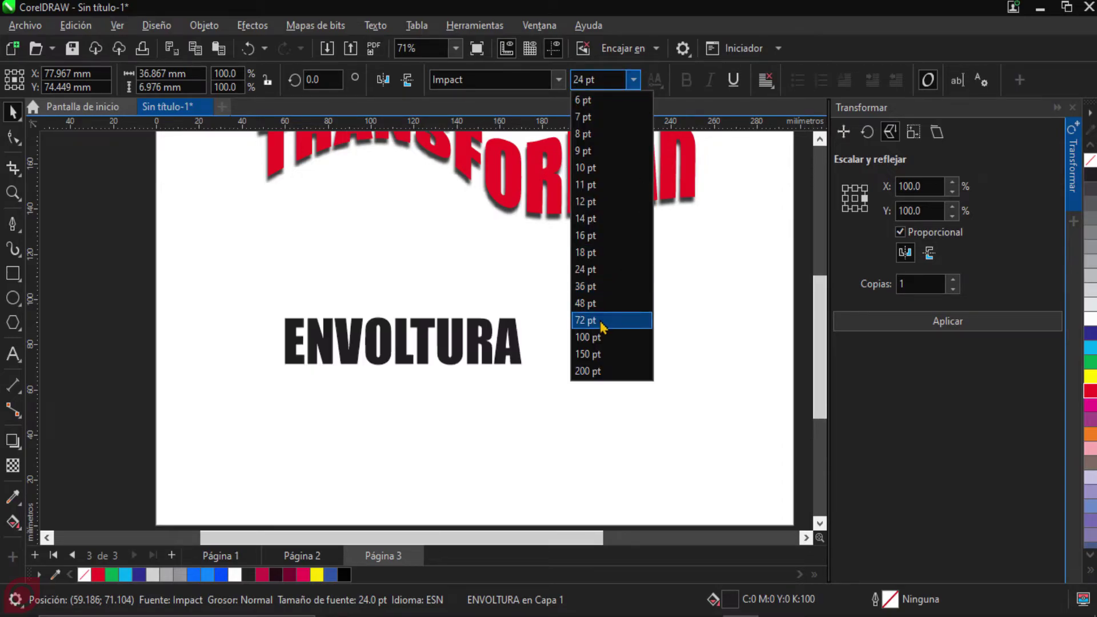
left_click(605, 355)
left_click(605, 80)
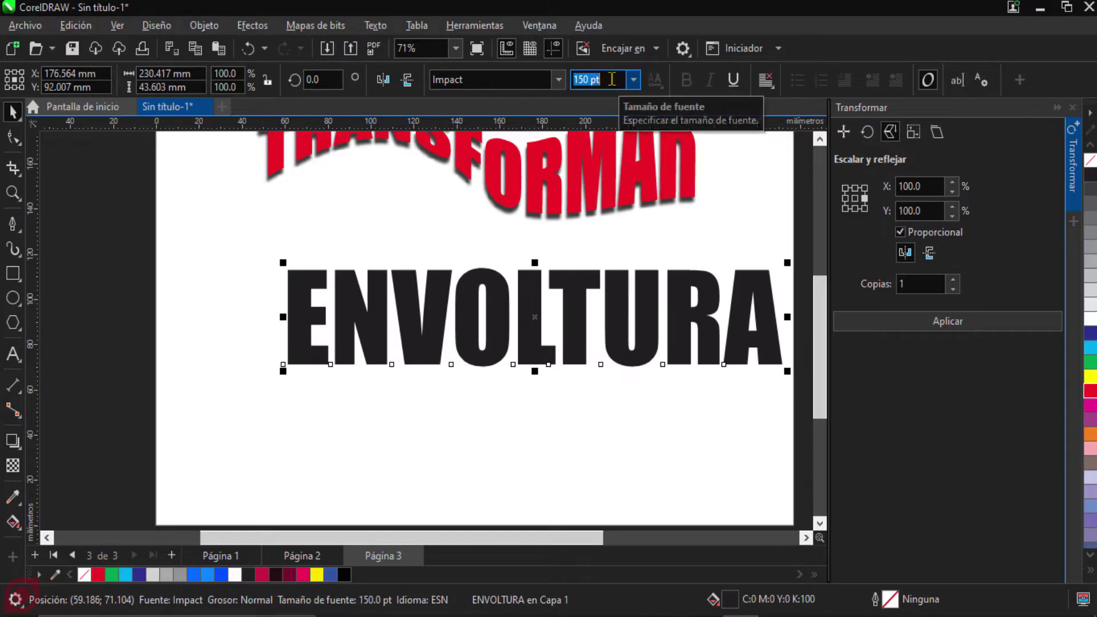
type("120")
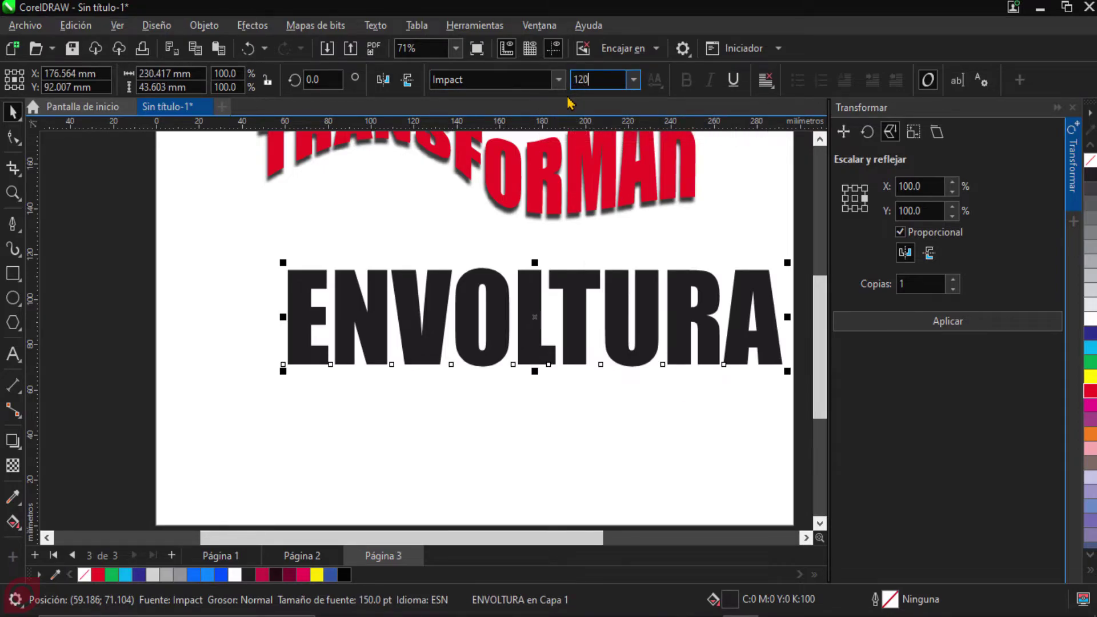
key("Return")
Step: Enlarge the ENVOLTURA text to 130 pt and place it lower on the page, centred at about X 146 mm, Y 64 mm
left_click_drag(480, 311, 473, 379)
left_click(593, 79)
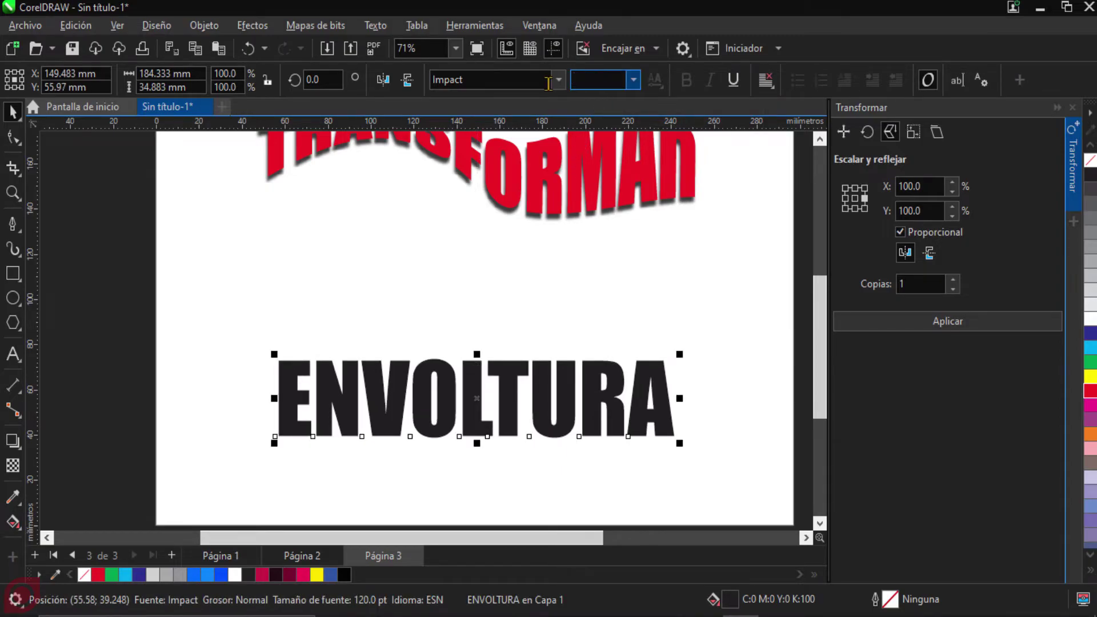
triple_click(583, 79)
type("1")
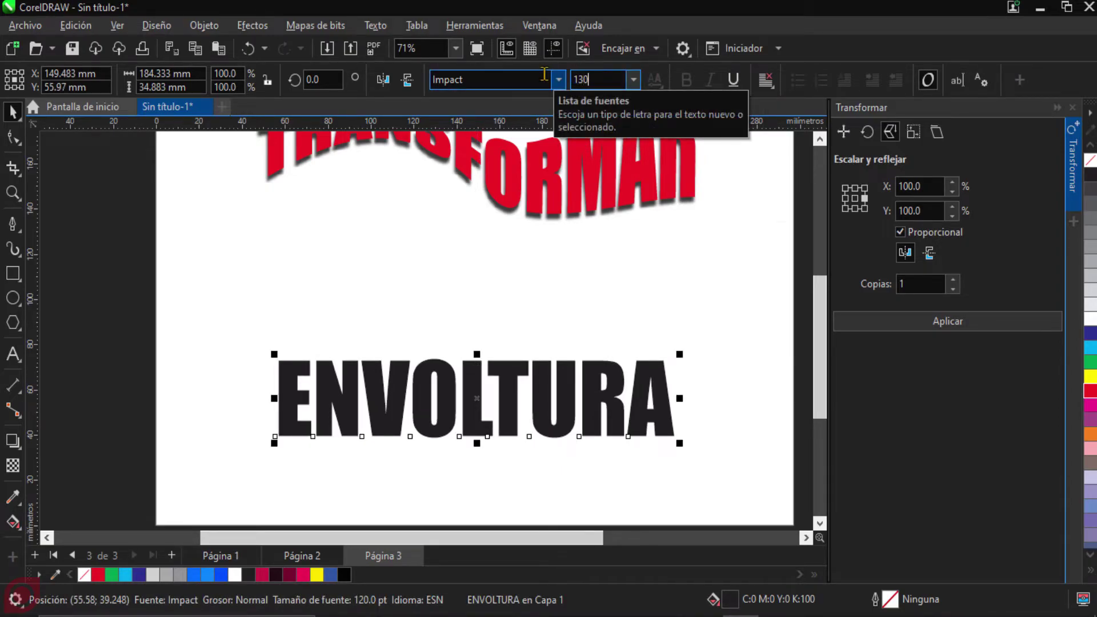
type("30")
key("Return")
mouse_move(578, 365)
left_mouse_down()
mouse_move(568, 350)
mouse_move(558, 360)
left_mouse_up()
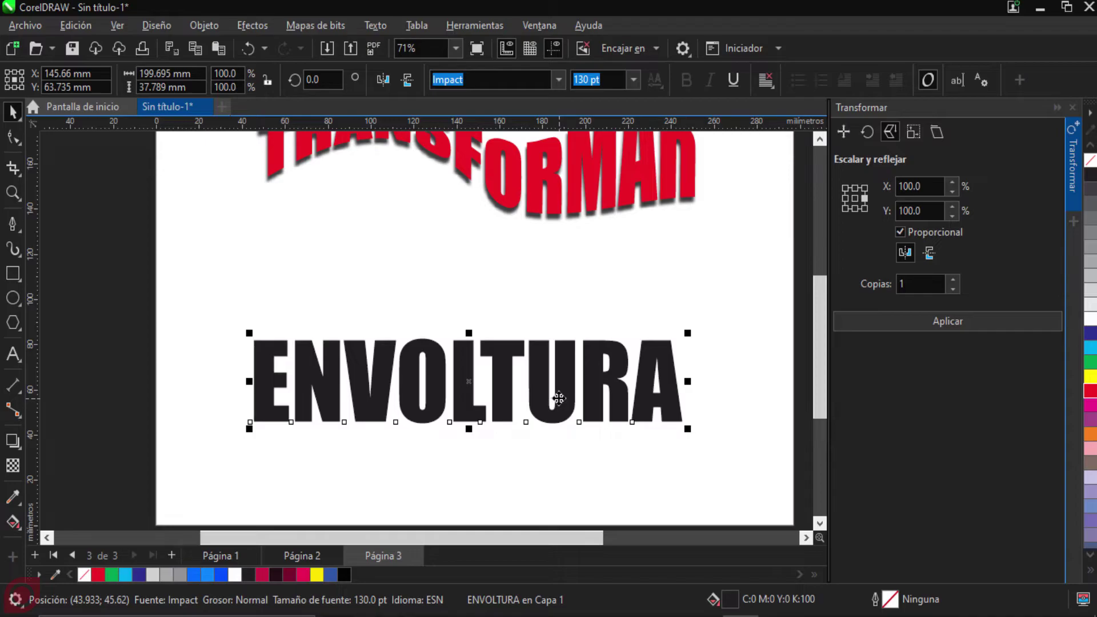
left_click(574, 320)
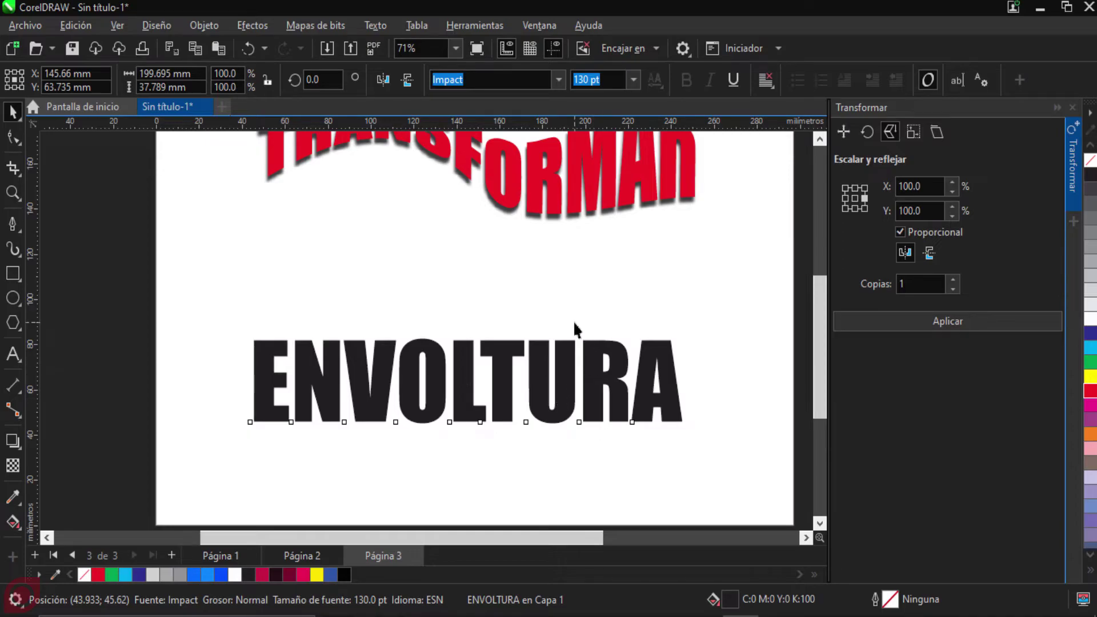
left_click(510, 381)
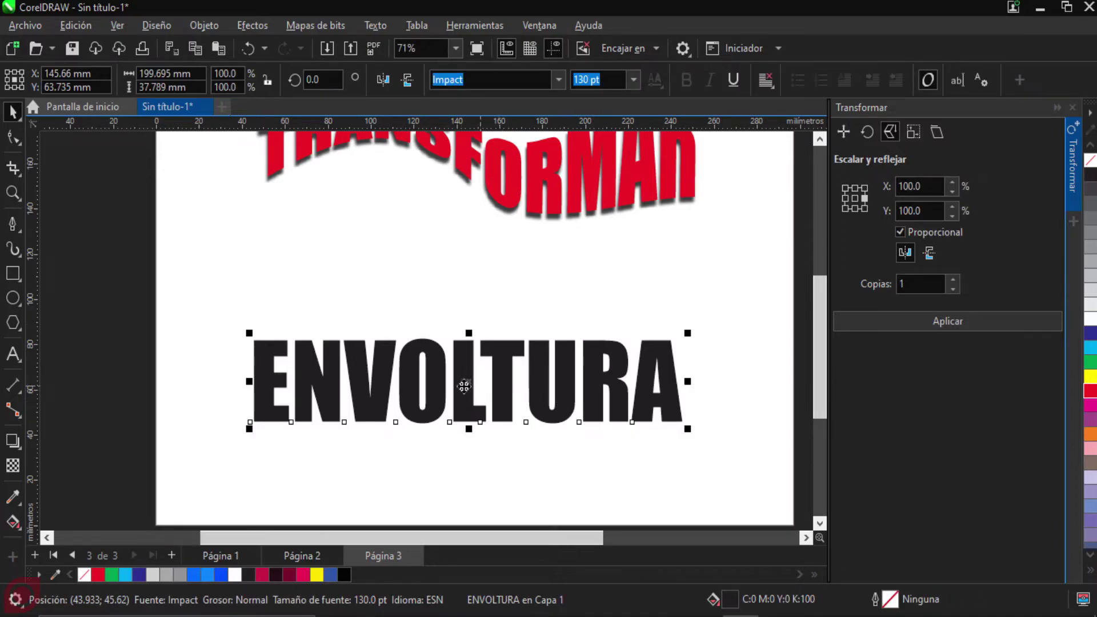
Step: Give the ENVOLTURA text a linear gradient fill running from black to white
key("F11")
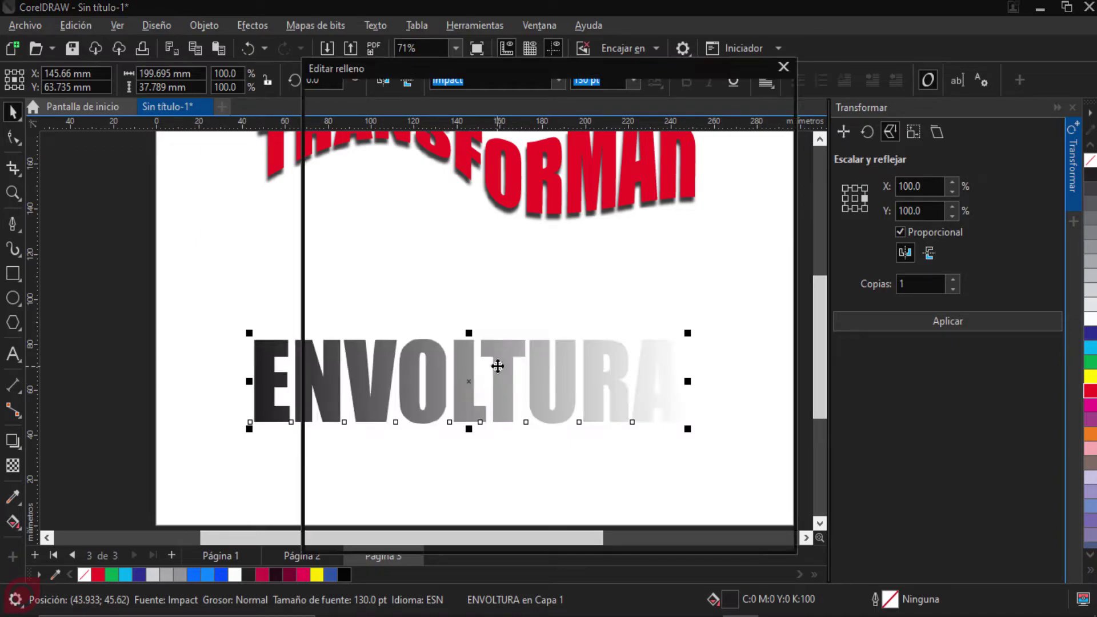
left_click_drag(541, 78, 808, 68)
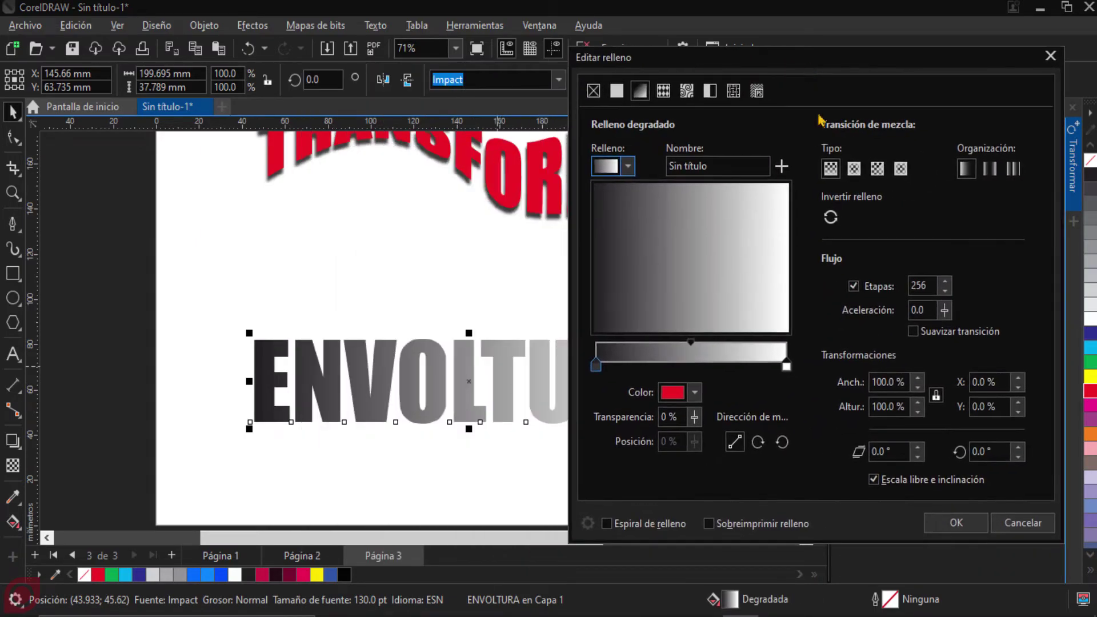
left_click(955, 523)
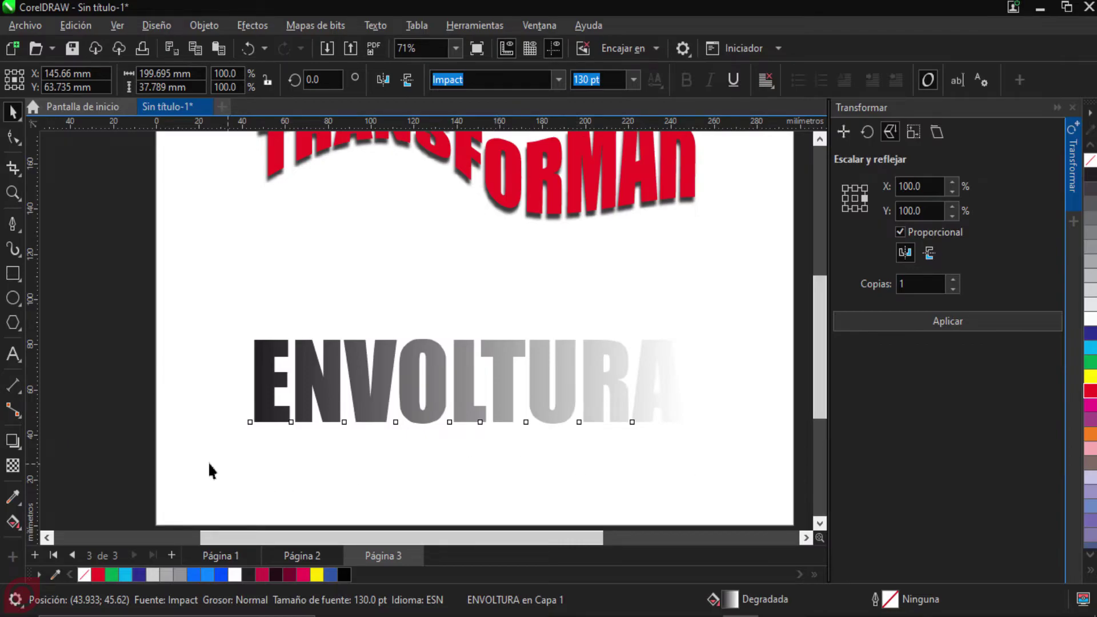
Step: Change the white end colour of the ENVOLTURA gradient to red, C 0, M 100, Y 100, K 0
left_click(11, 521)
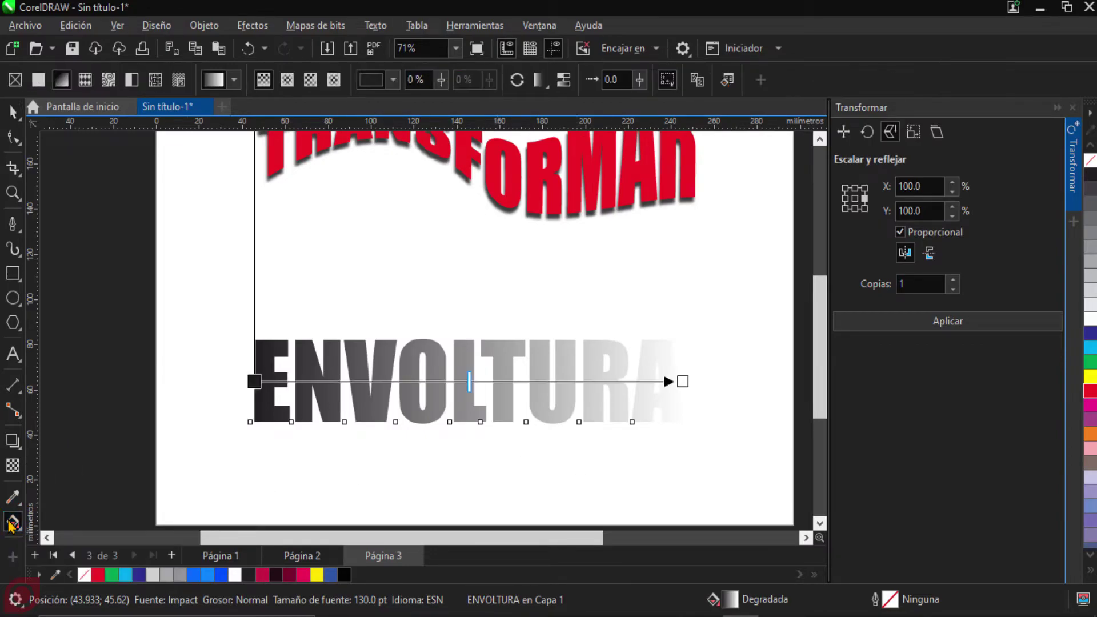
left_click(680, 382)
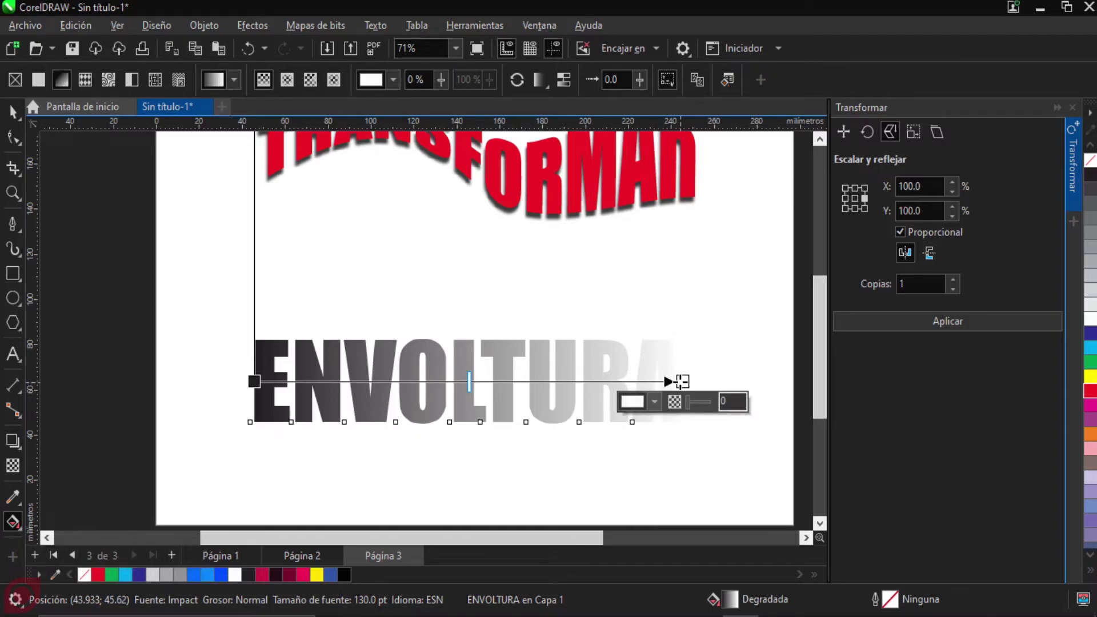
left_click(654, 402)
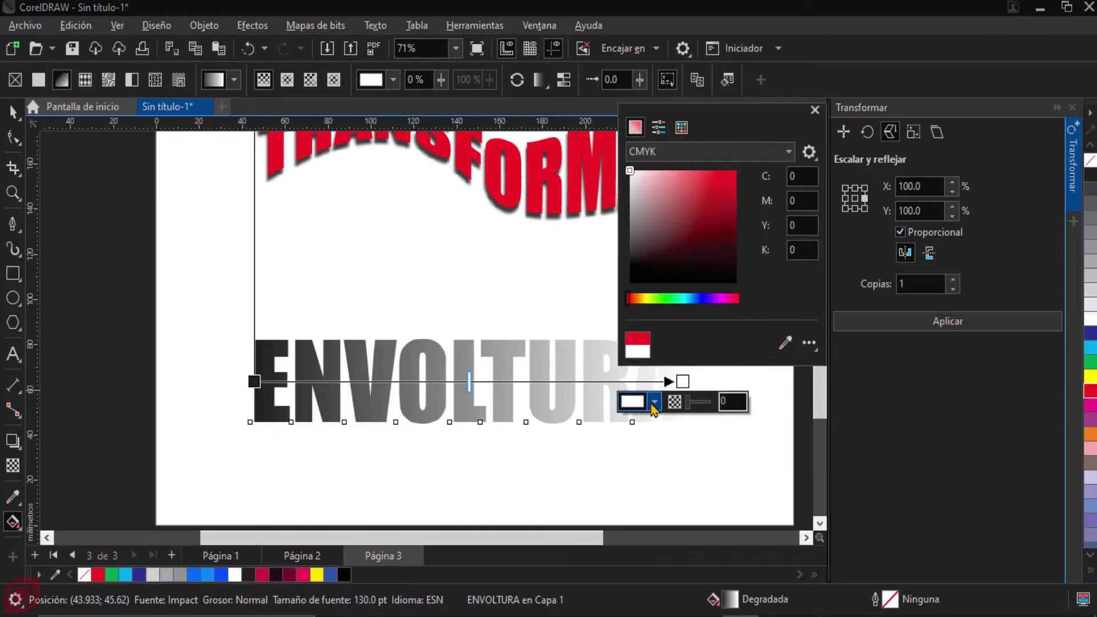
mouse_move(683, 216)
left_mouse_down()
mouse_move(753, 182)
mouse_move(751, 194)
mouse_move(746, 174)
left_mouse_up()
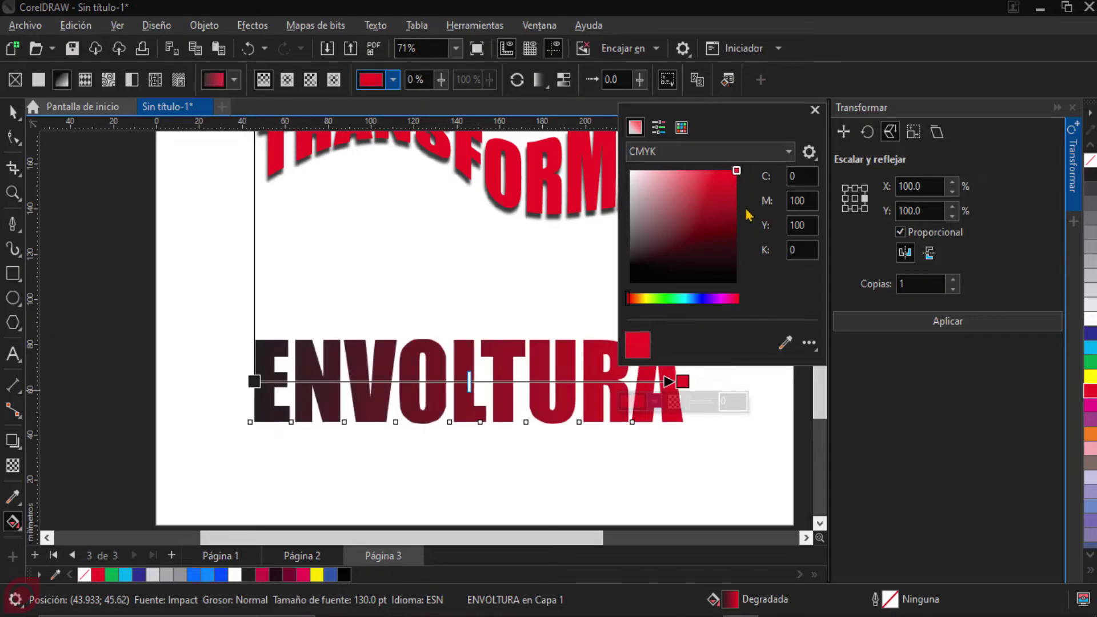
left_click(815, 110)
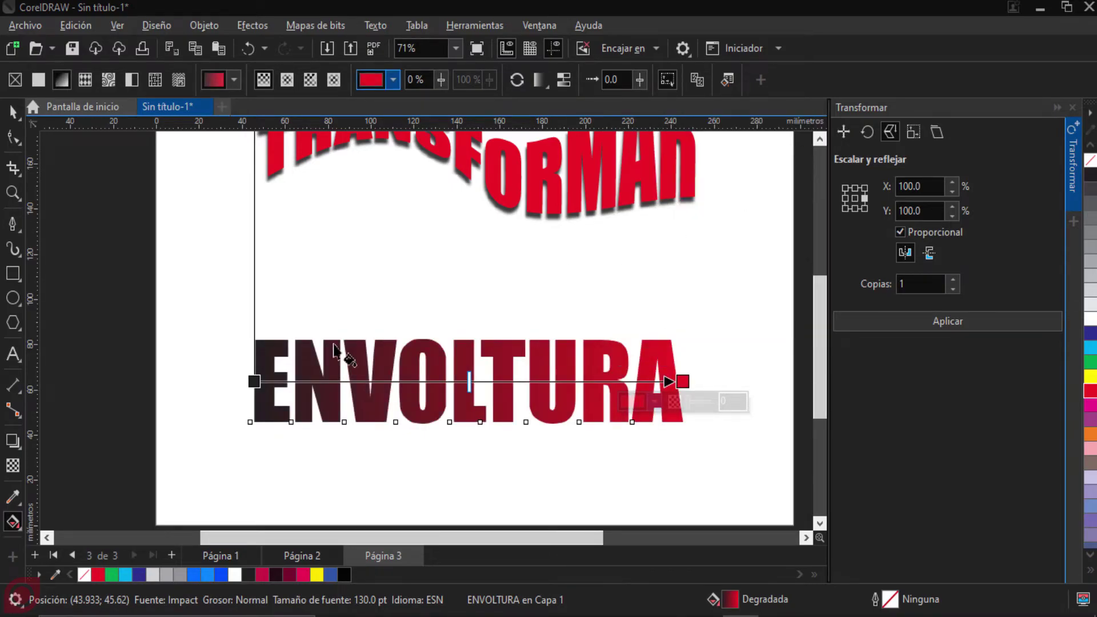
Step: Change the black start colour of the ENVOLTURA gradient to orange, C 0, M 53, Y 100, K 0
left_click(256, 378)
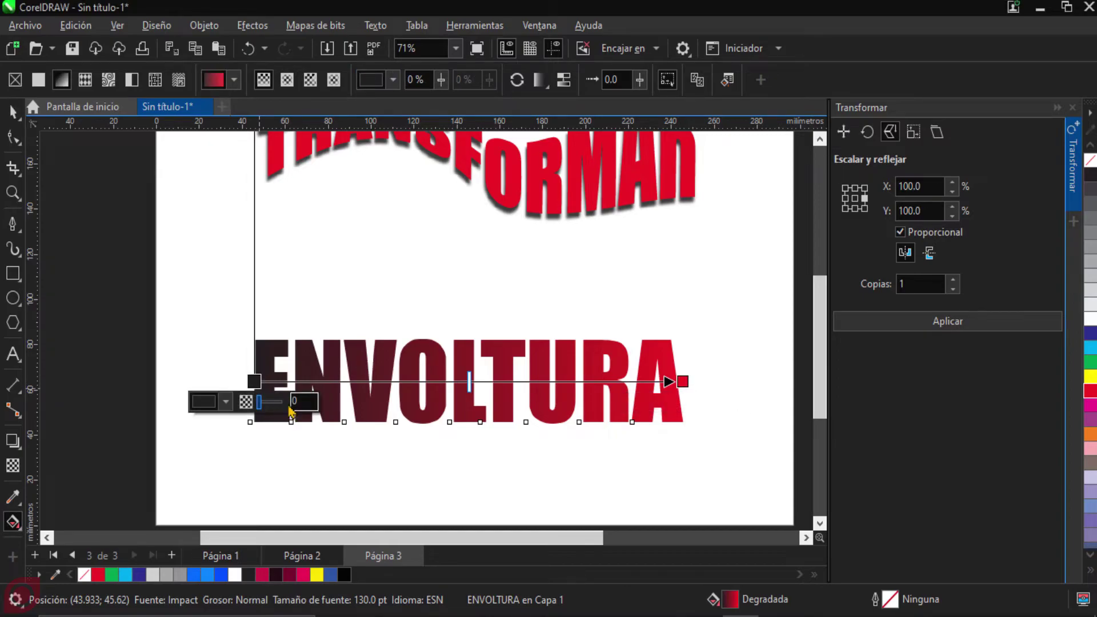
left_click(226, 402)
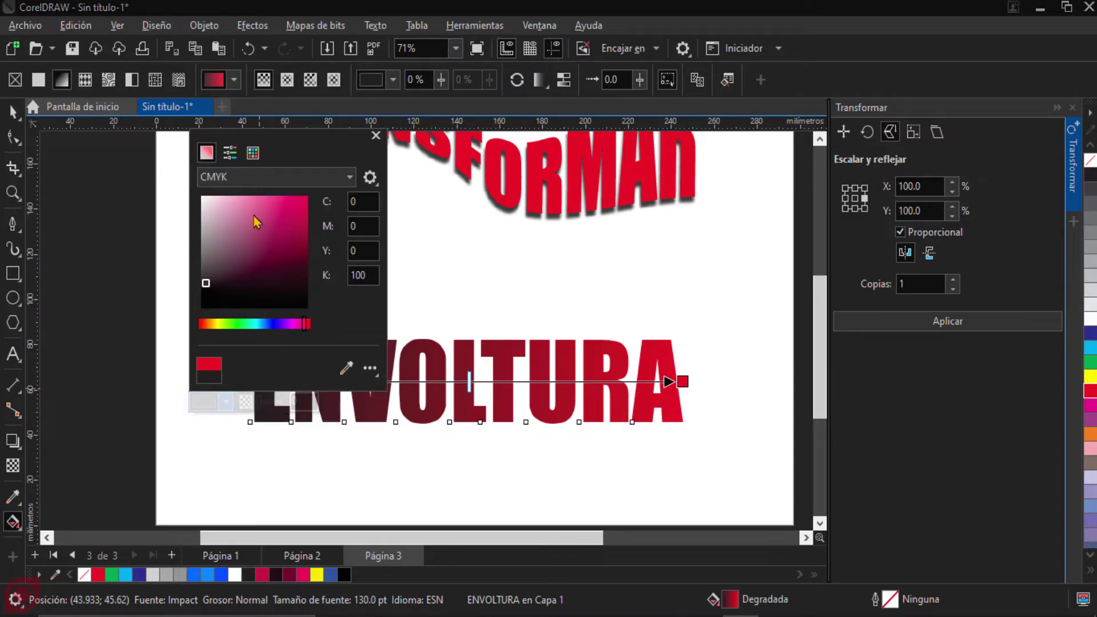
left_click(307, 228)
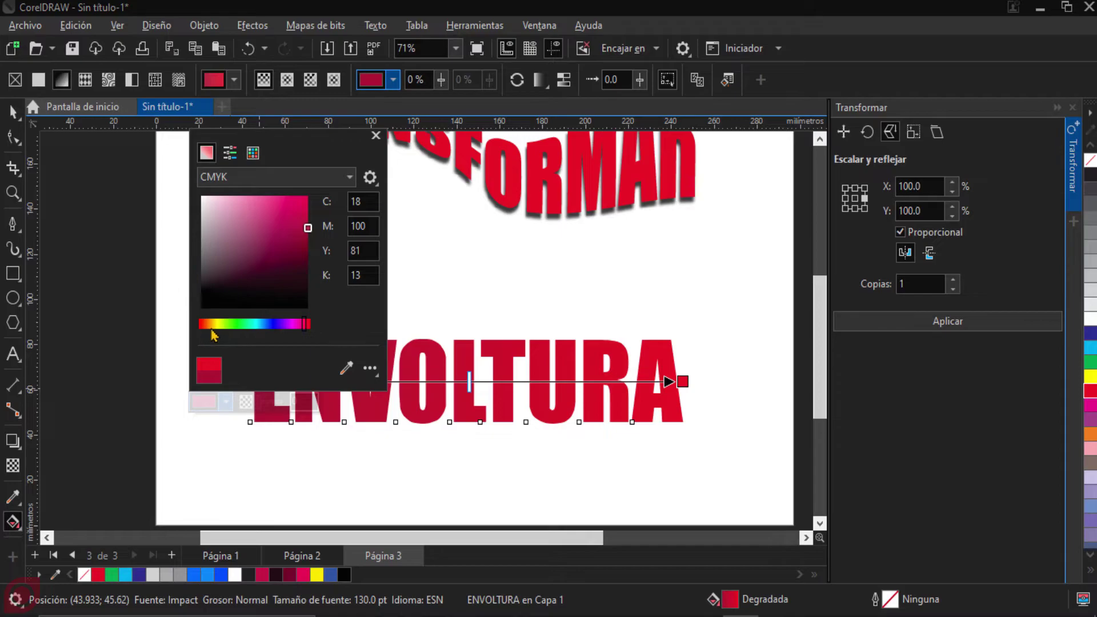
left_click(209, 325)
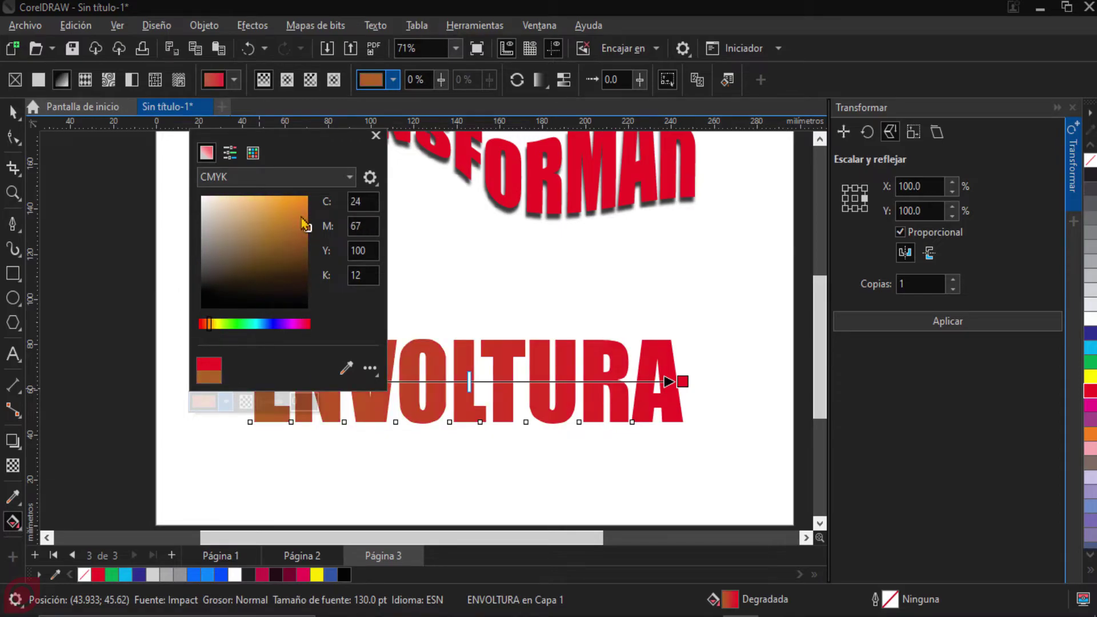
left_click(308, 196)
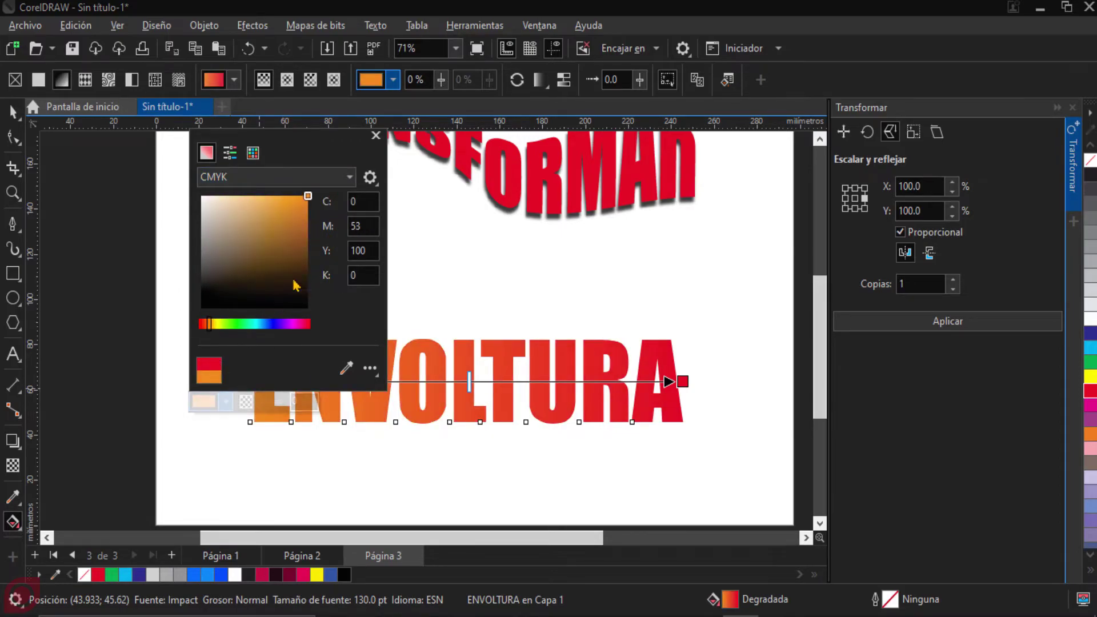
left_click(440, 384)
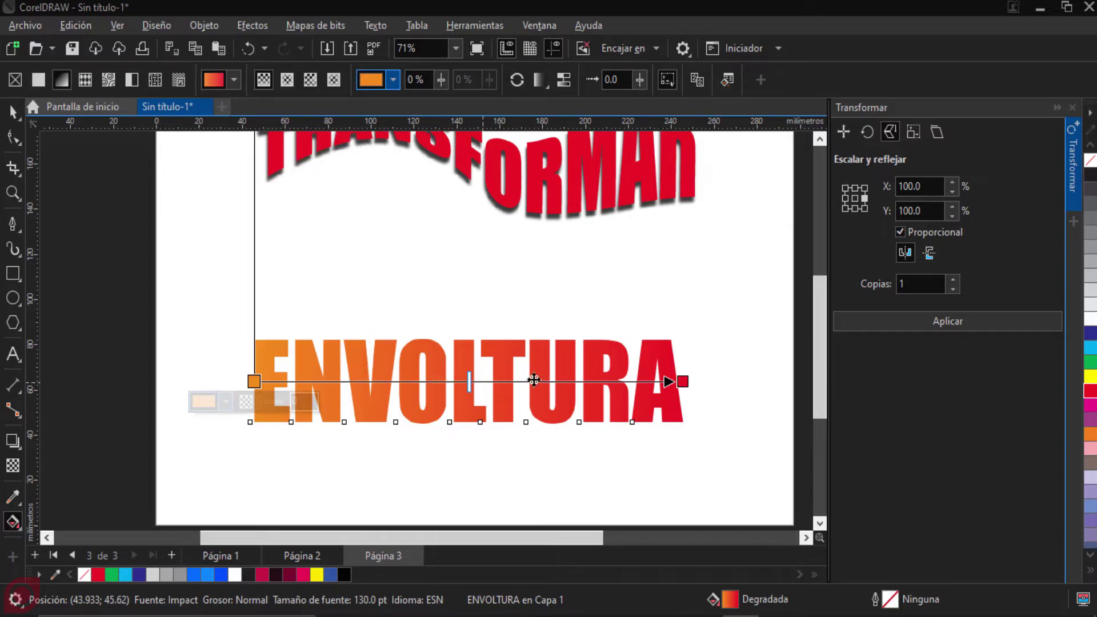
Step: Reorient the ENVOLTURA gradient to run vertically, with orange at the top of the letters and red at the bottom
left_click(680, 381)
left_click_drag(679, 381, 468, 381)
left_click_drag(255, 381, 469, 422)
left_click_drag(468, 381, 491, 341)
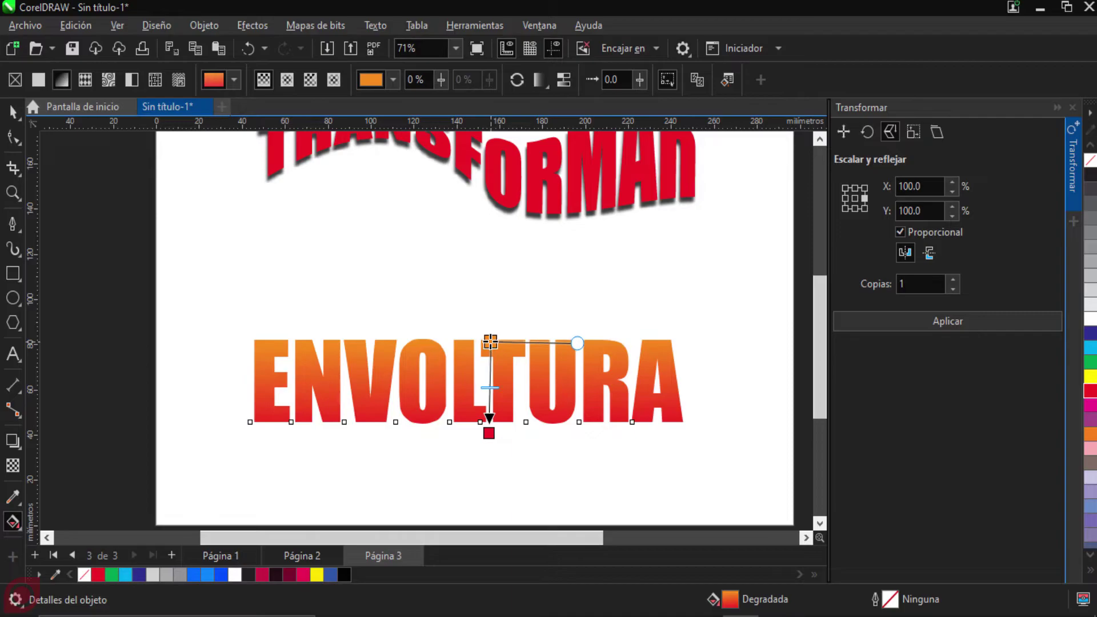
left_click_drag(489, 433, 489, 428)
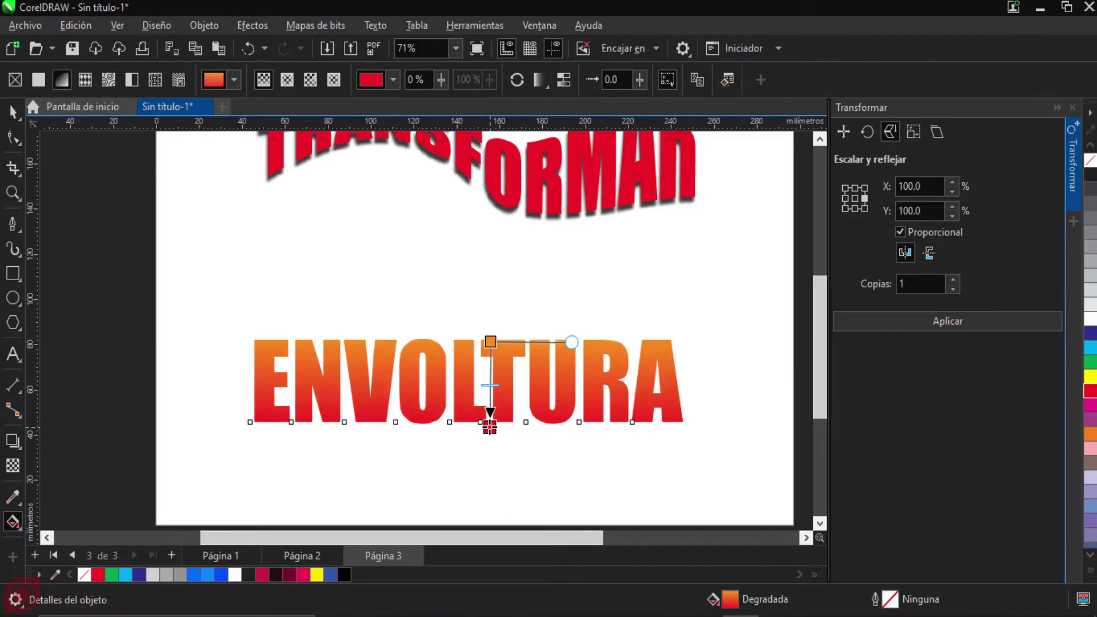
Step: Straighten the vertical gradient and shorten it so that its red end sits on the baseline of the ENVOLTURA letters
scroll(506, 381, "up", 3)
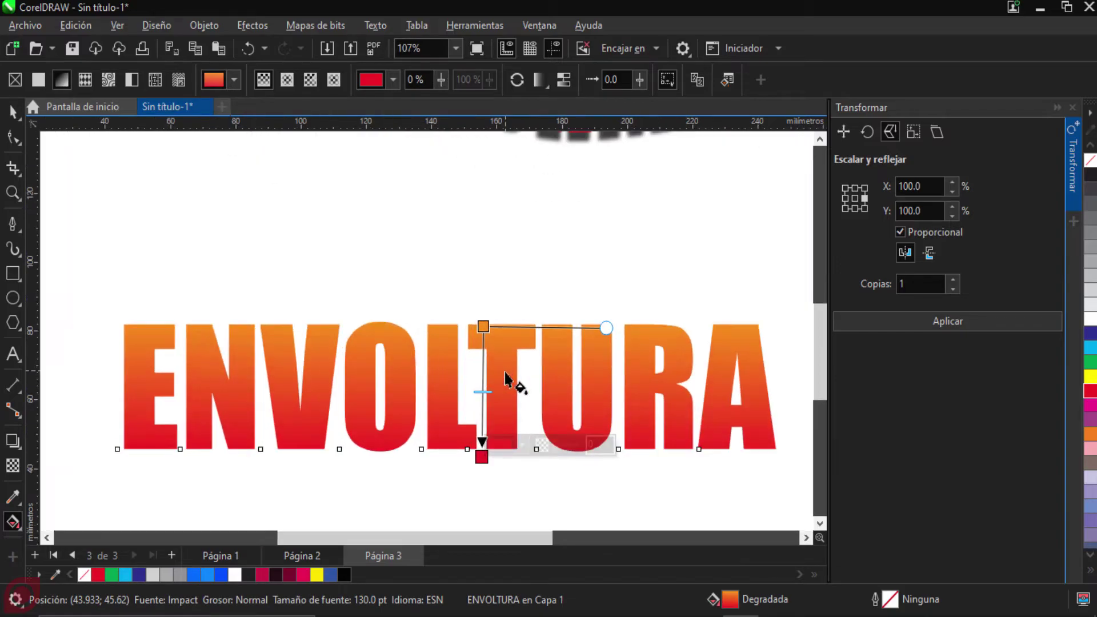
scroll(506, 381, "down", 1)
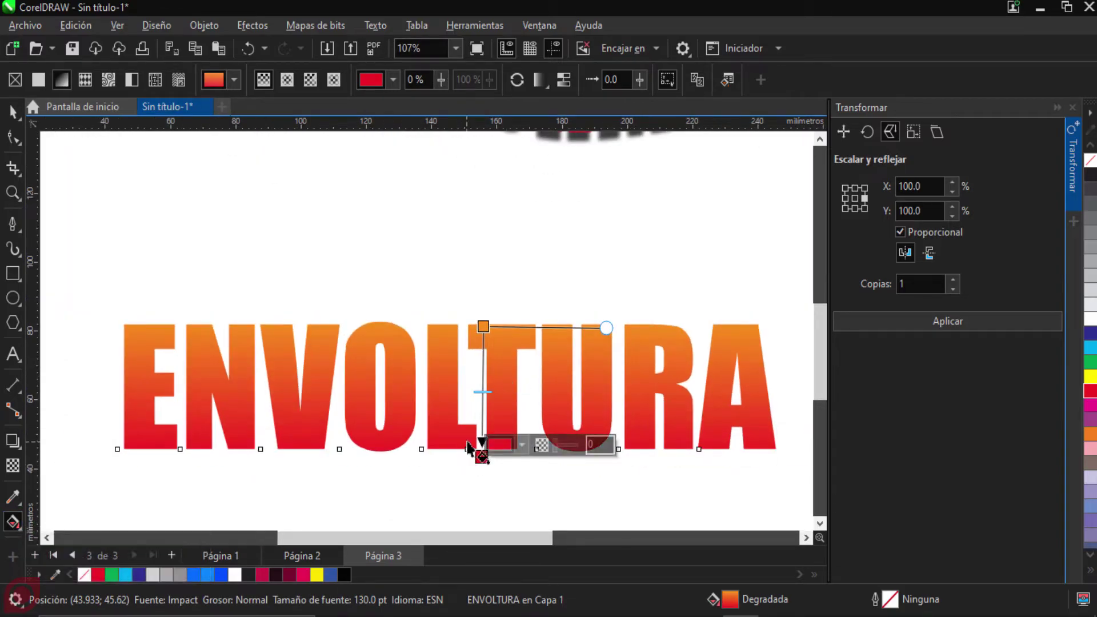
scroll(471, 451, "down", 1)
scroll(467, 454, "up", 4)
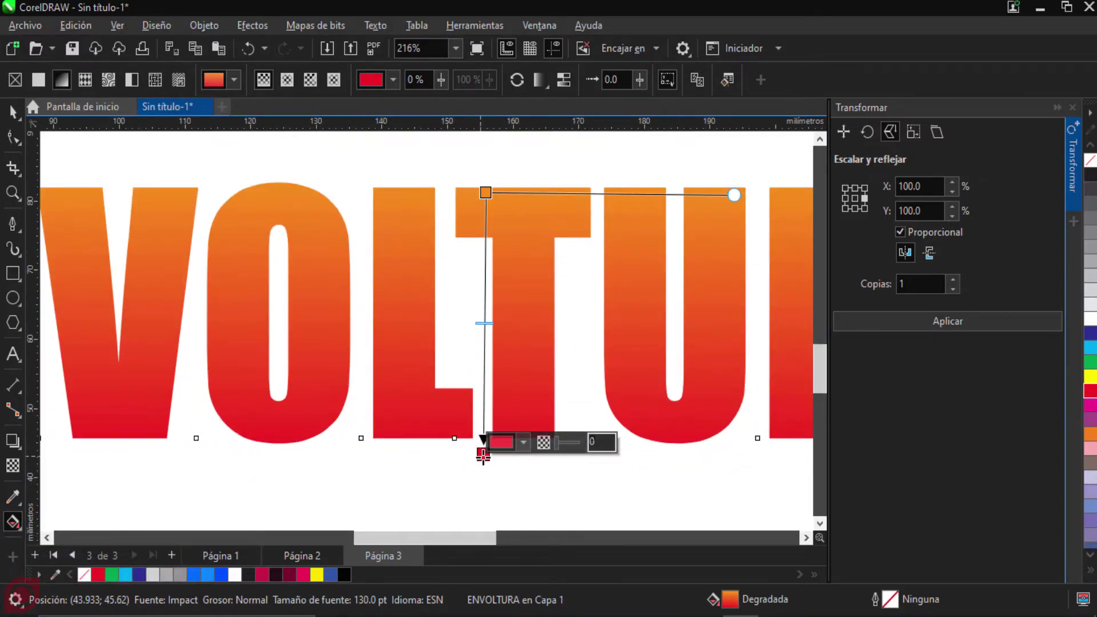
left_click_drag(489, 455, 485, 429)
scroll(449, 387, "down", 1)
scroll(449, 387, "down", 2)
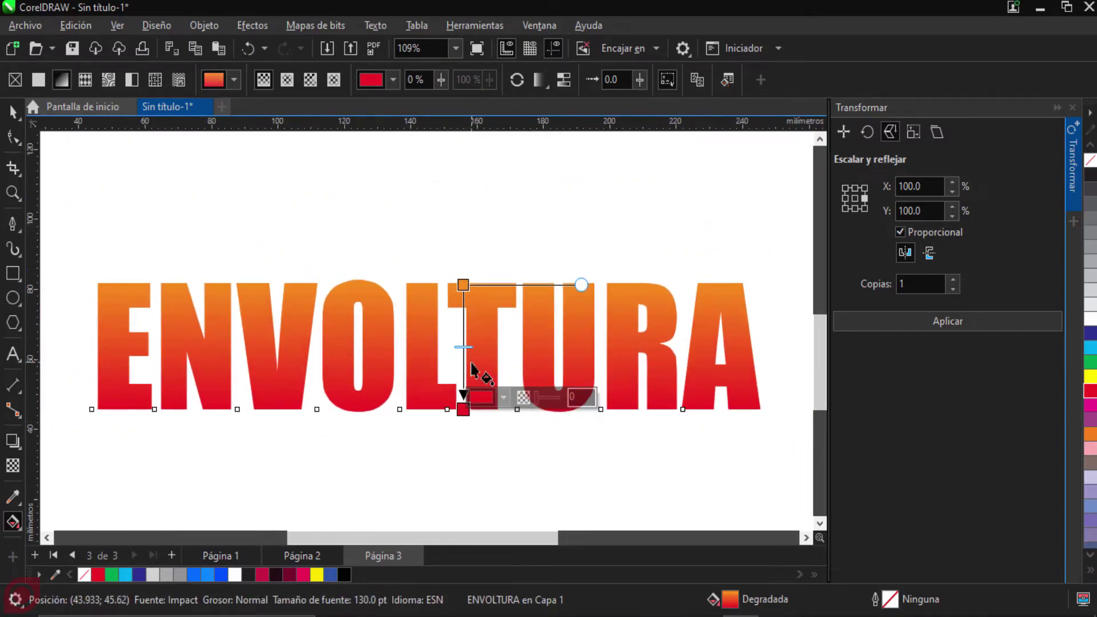
Step: Apply a contour to the ENVOLTURA text with 2 steps, trying the to-centre direction
left_click(12, 112)
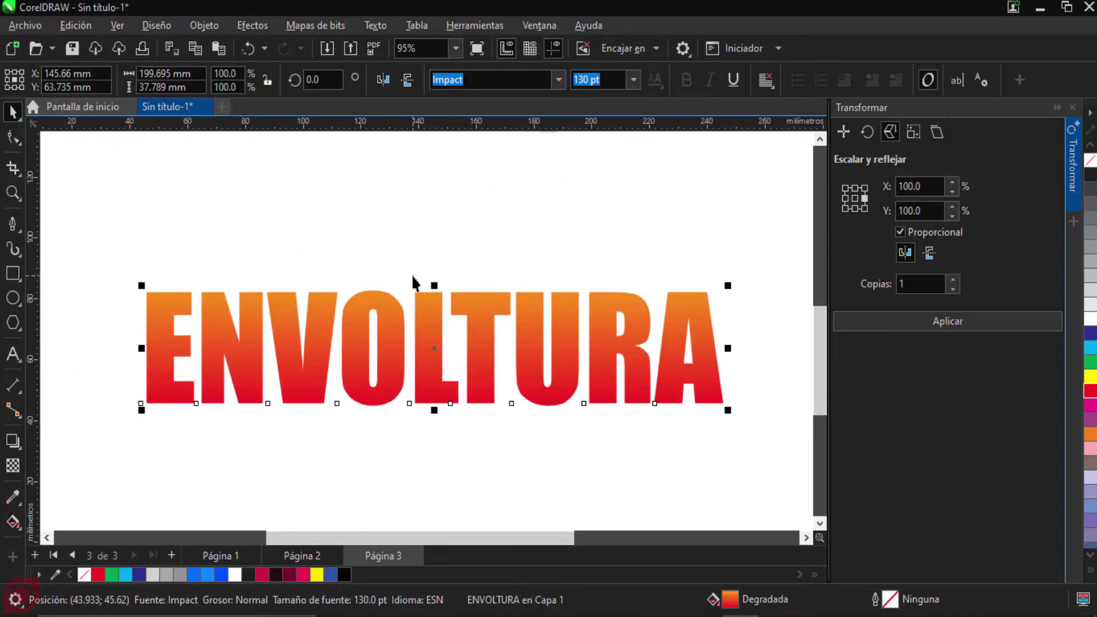
scroll(414, 281, "down", 1)
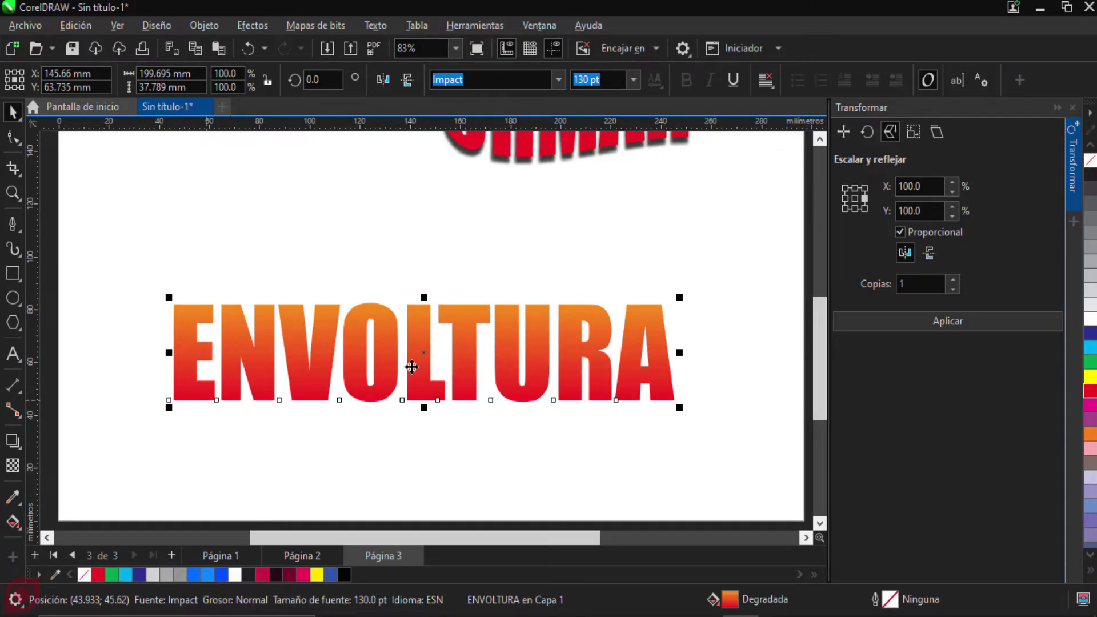
left_click(517, 302)
left_click(476, 313)
left_click(11, 443)
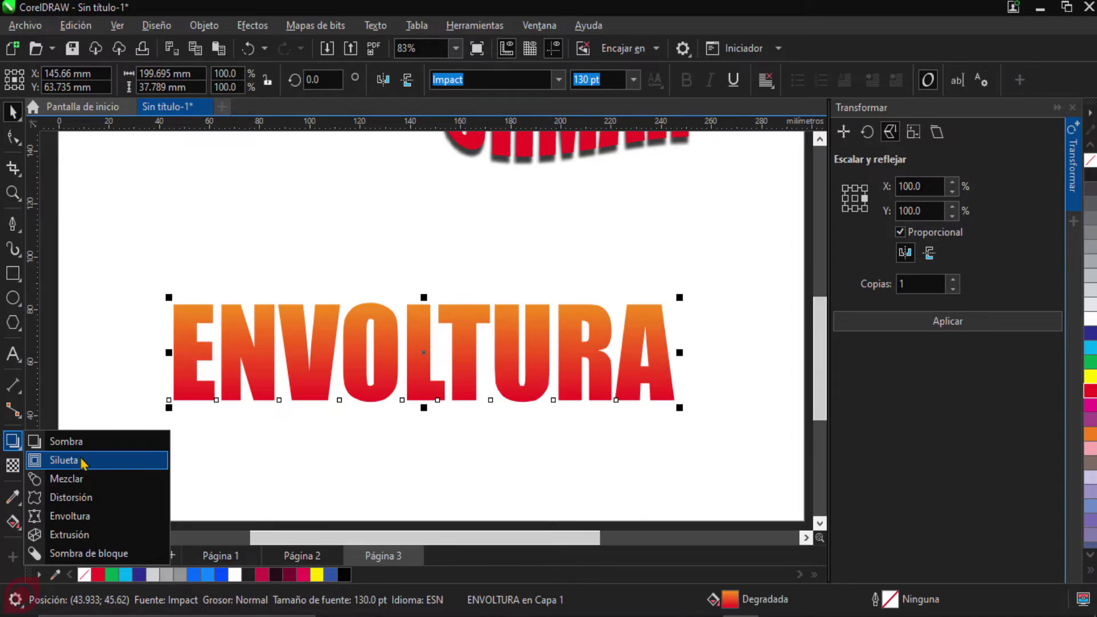
left_click(80, 462)
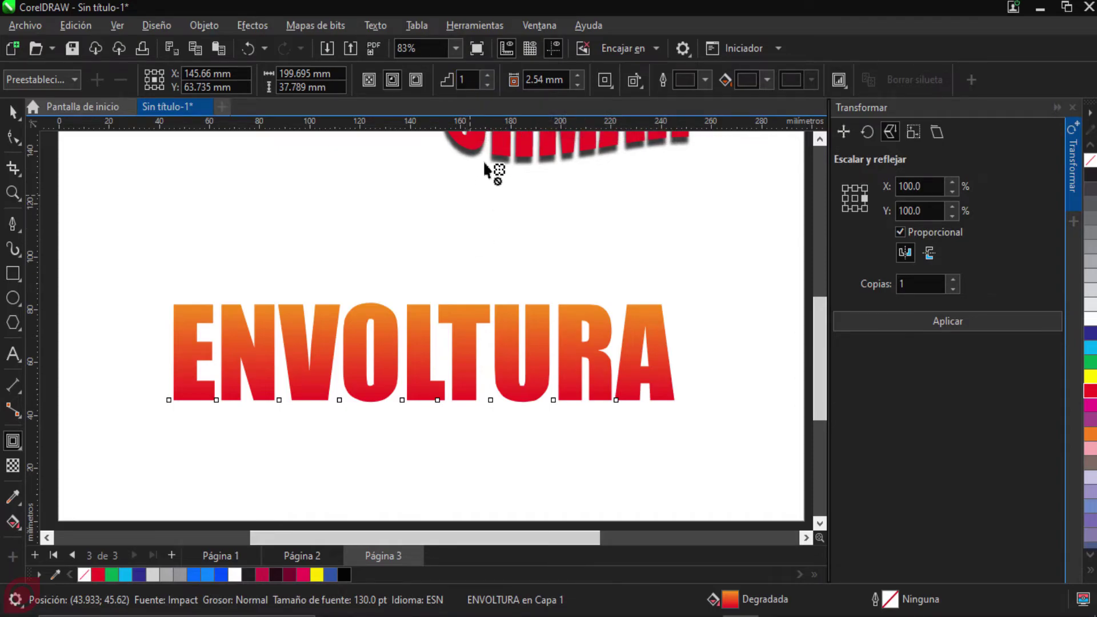
double_click(473, 80)
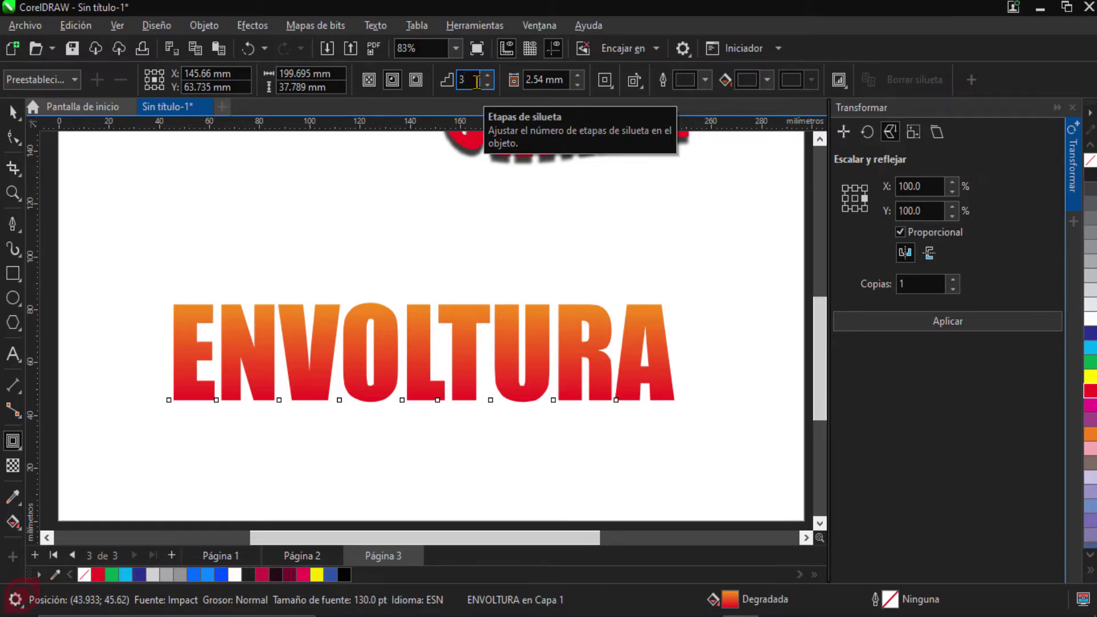
key("BackSpace")
type("2")
key("Return")
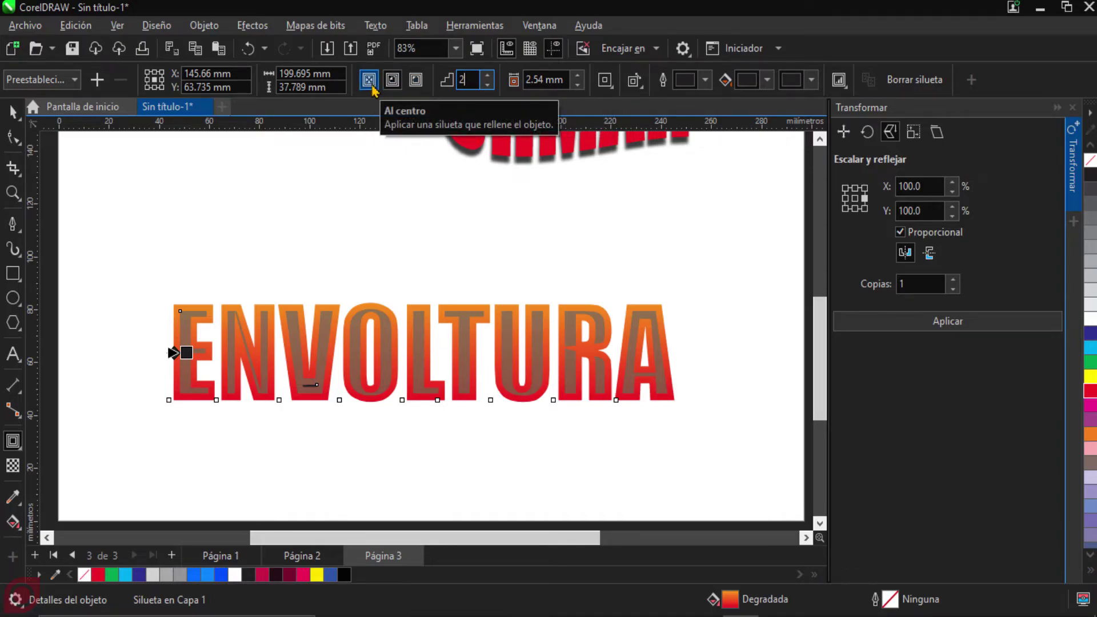
Step: Switch the ENVOLTURA contour to the outside of the letters and set it to 3 steps
left_click(416, 80)
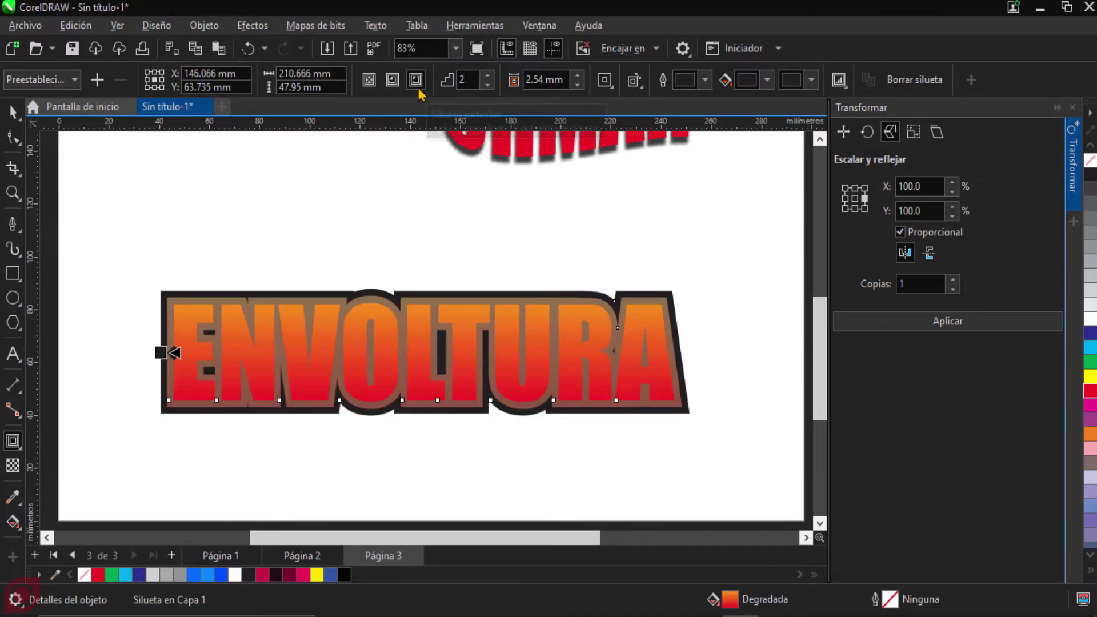
double_click(469, 82)
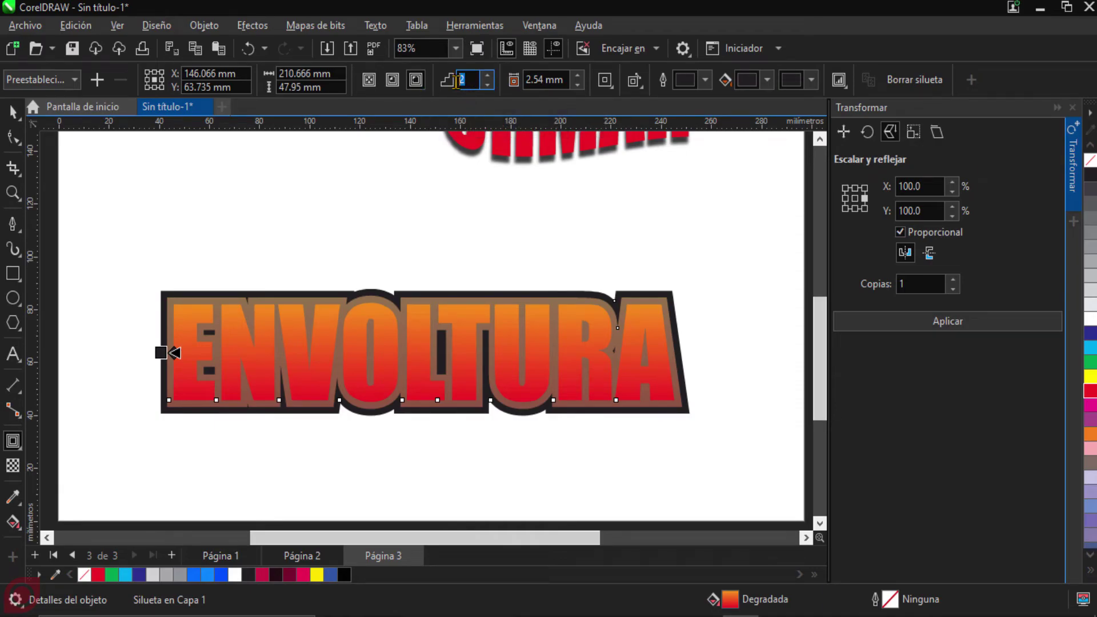
type("3")
key("Return")
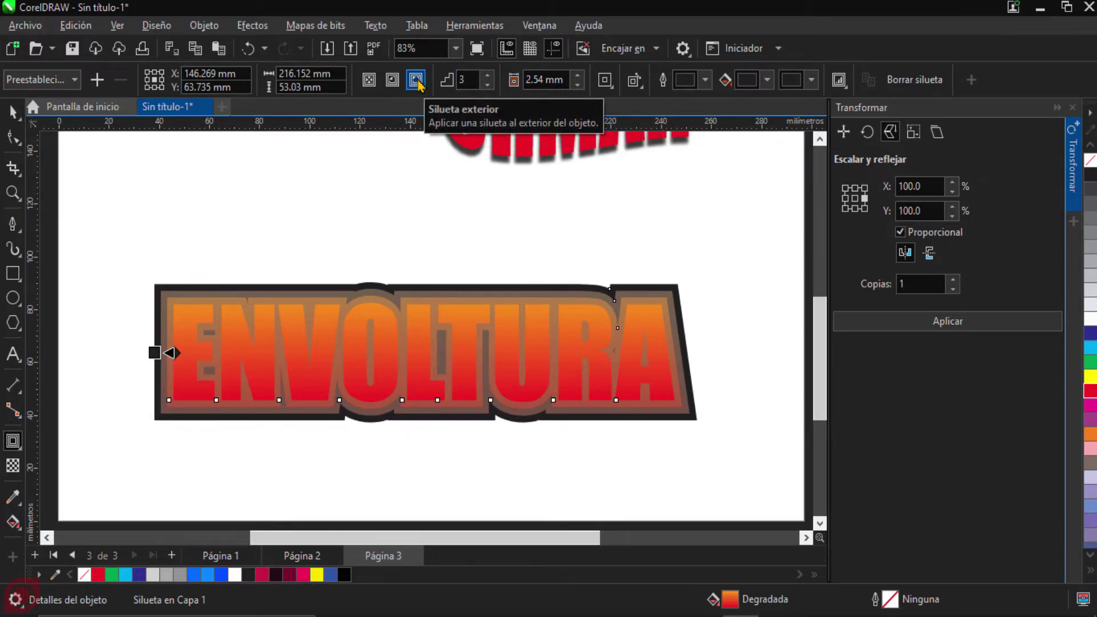
Step: Set the offset between the ENVOLTURA contour steps to 2 mm
scroll(510, 311, "up", 1)
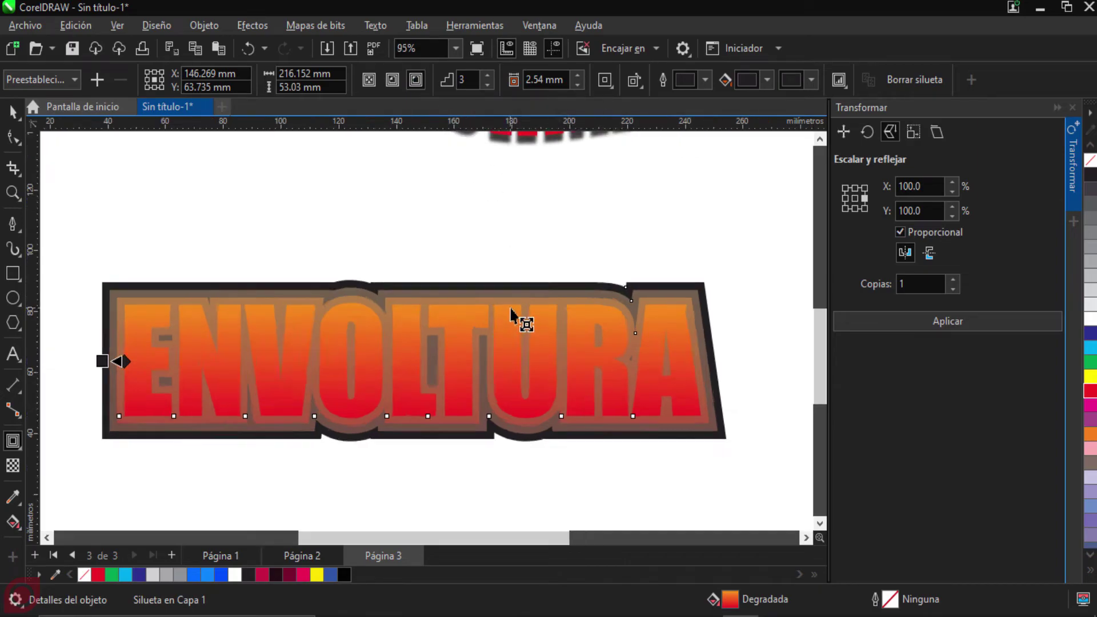
scroll(510, 311, "up", 3)
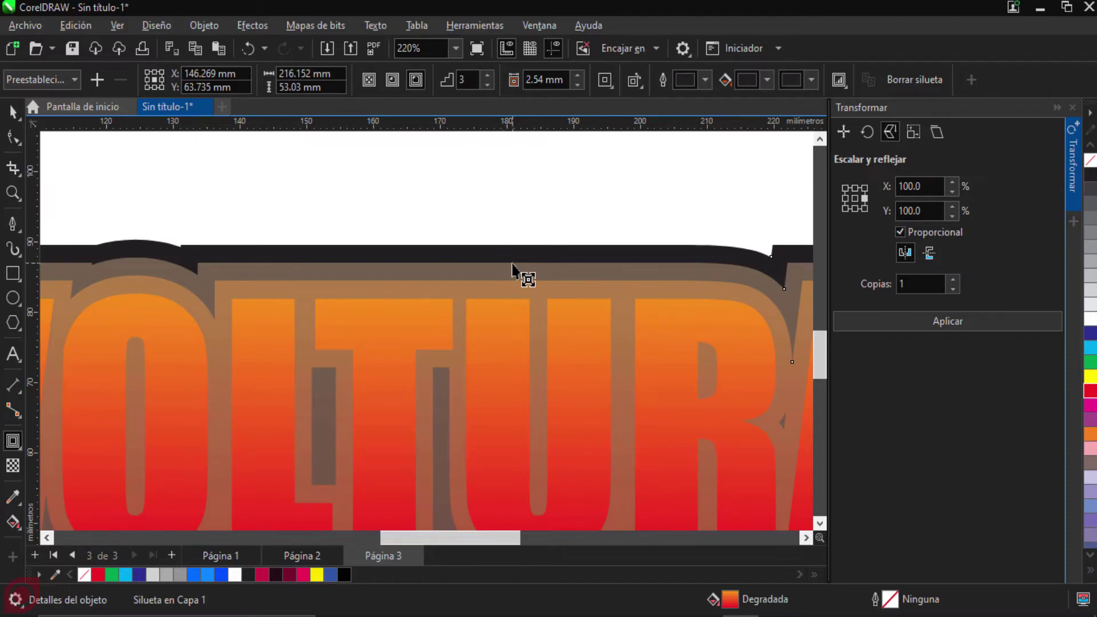
scroll(529, 206, "down", 2)
scroll(528, 206, "up", 1)
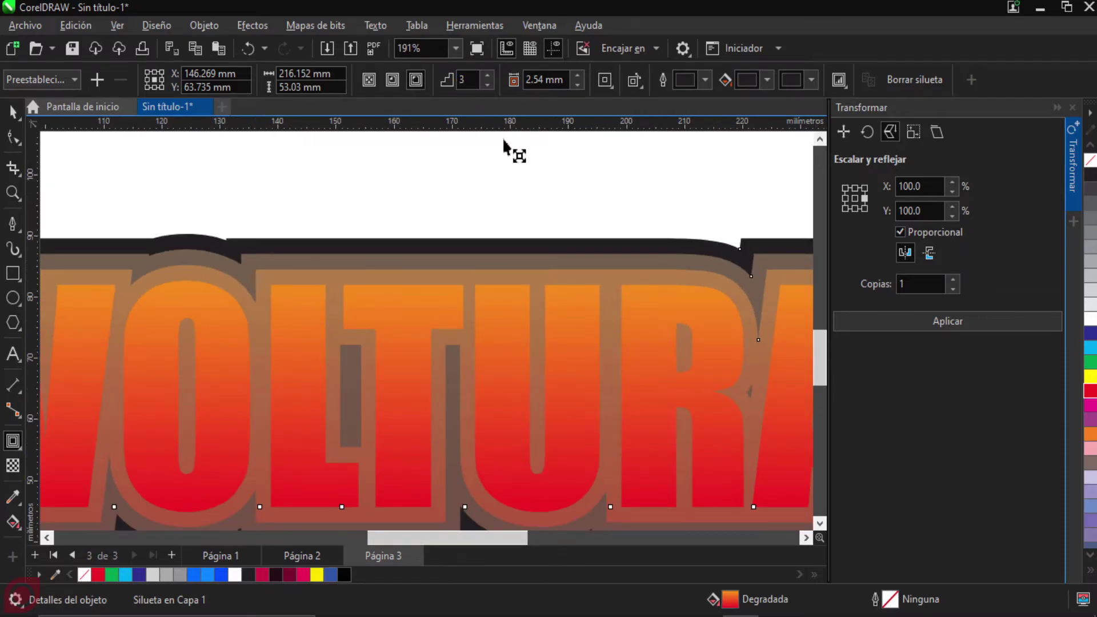
left_click_drag(568, 79, 503, 79)
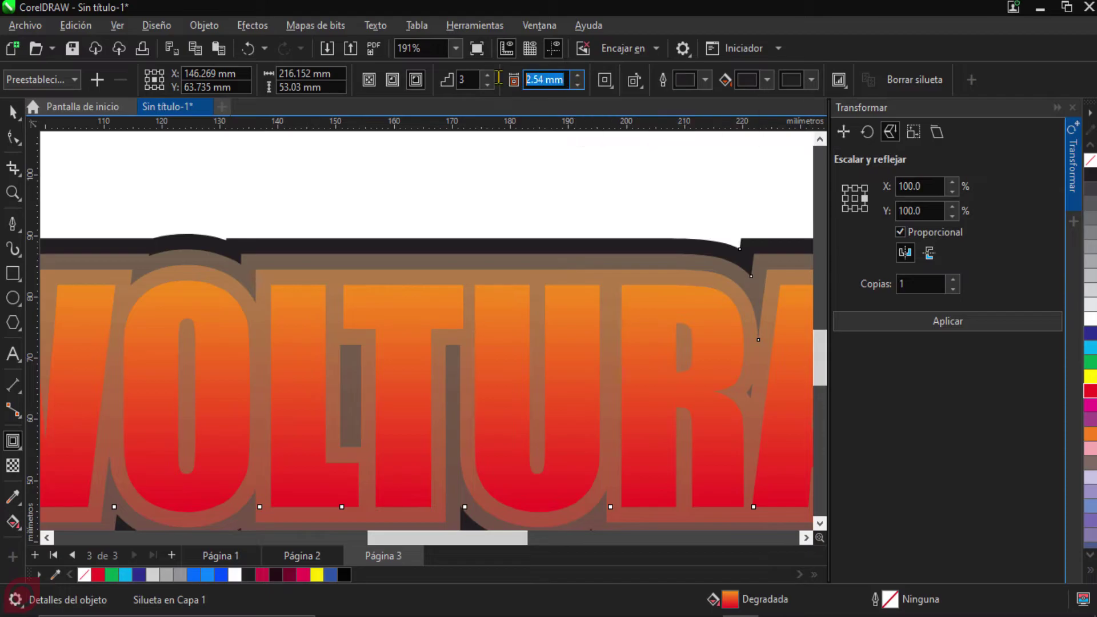
scroll(503, 254, "up", 2)
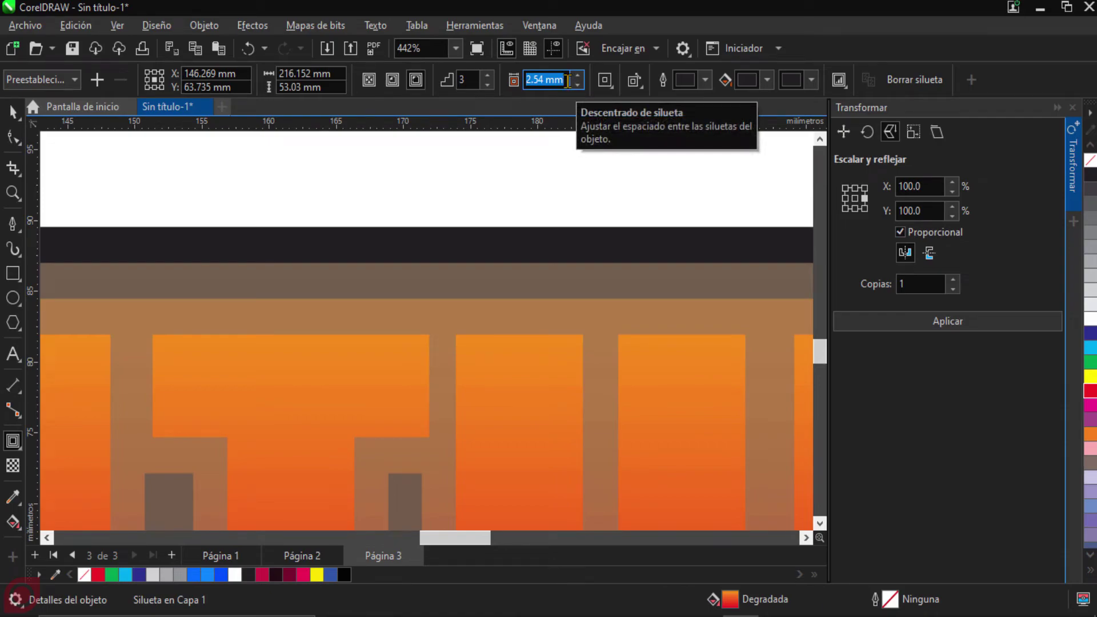
type("2")
key("Return")
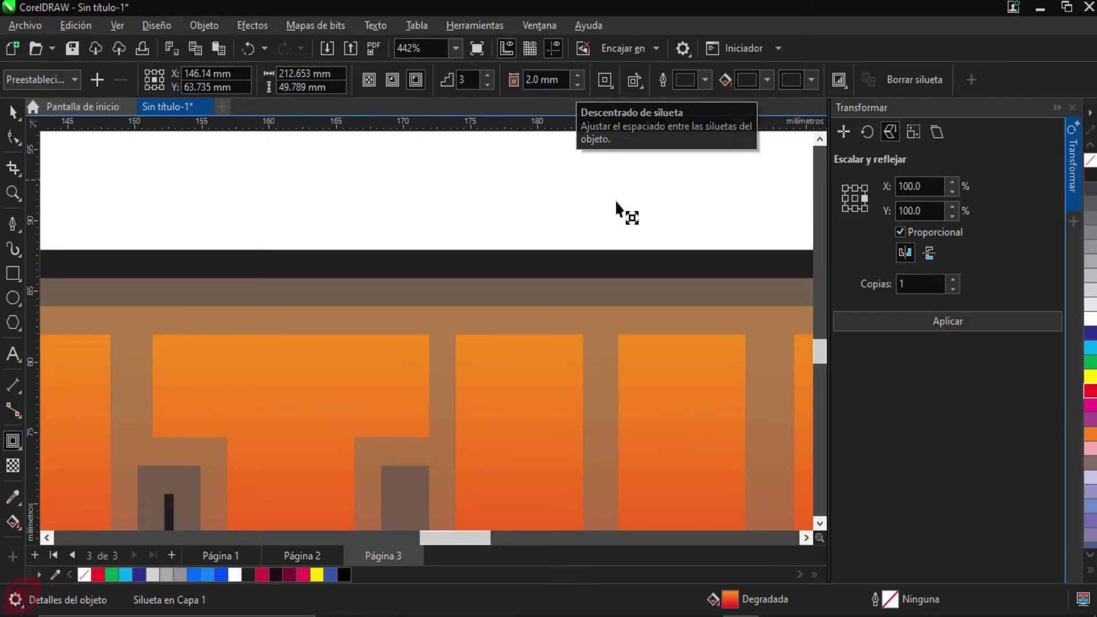
Step: Inspect the stepped contour around the ENVOLTURA letters at close range and over the whole word
scroll(603, 229, "down", 1)
scroll(605, 223, "down", 3)
scroll(627, 200, "up", 2)
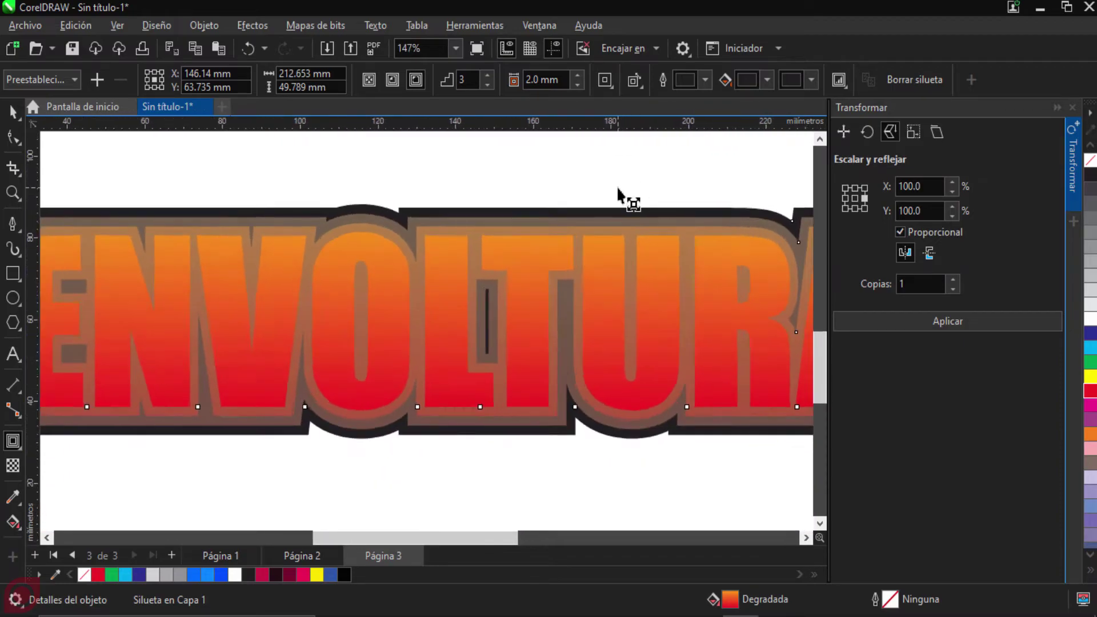
scroll(574, 179, "down", 1)
scroll(557, 168, "up", 1)
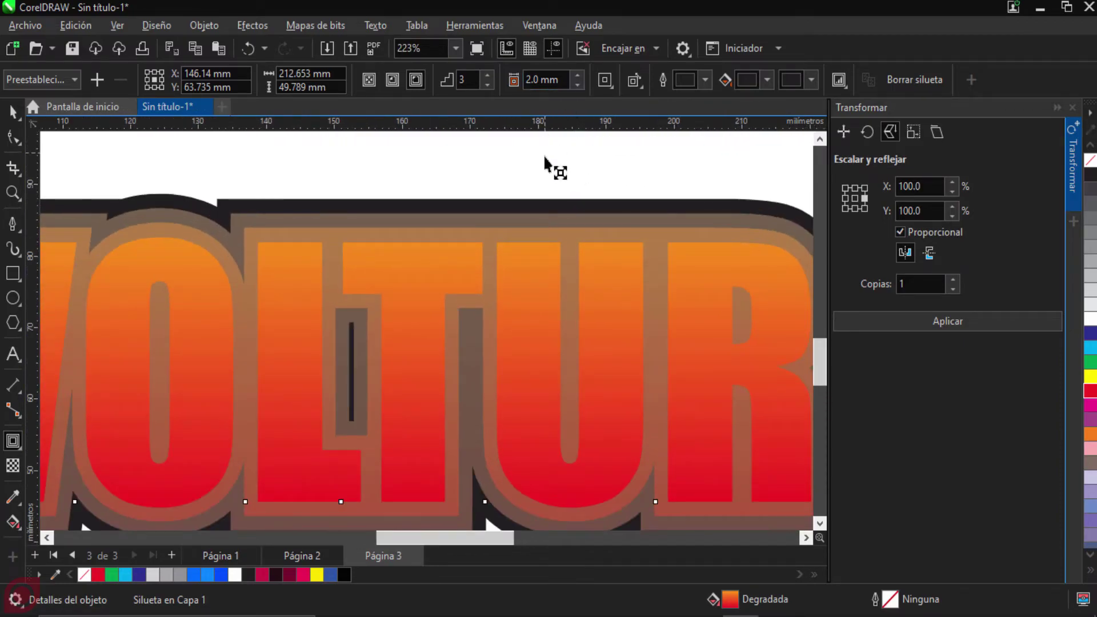
scroll(548, 166, "down", 1)
scroll(548, 166, "up", 1)
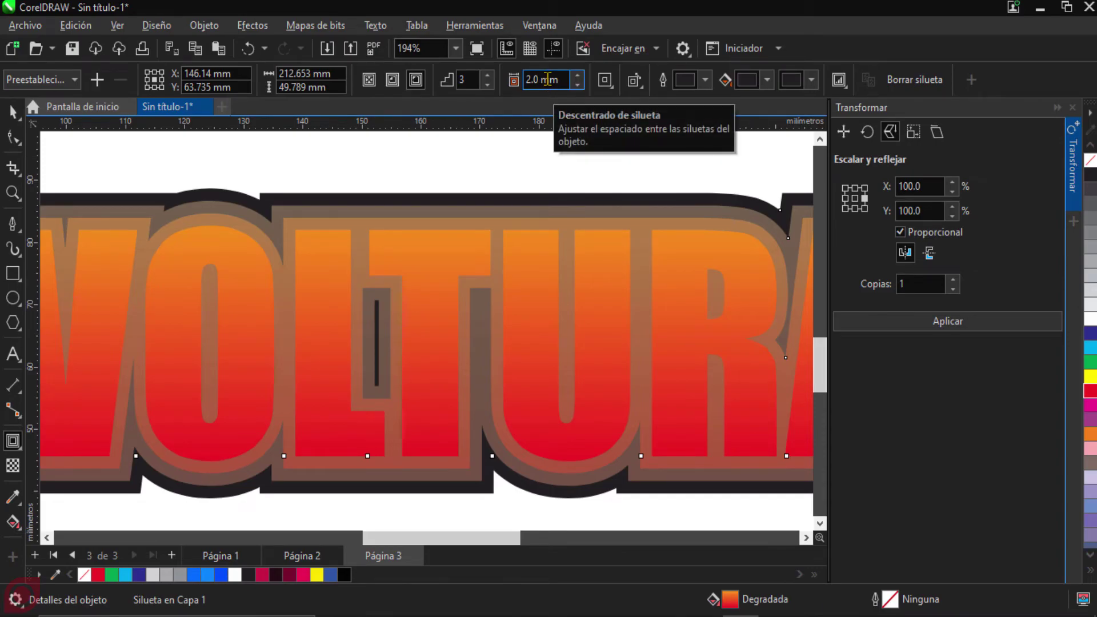
scroll(558, 182, "up", 6)
scroll(600, 166, "down", 2)
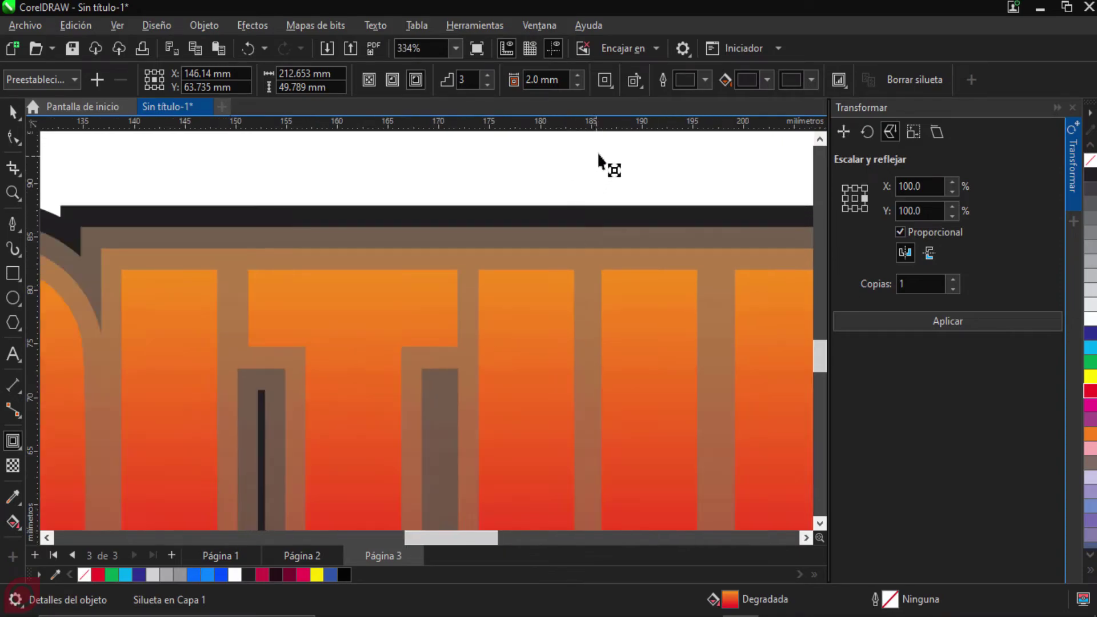
scroll(522, 152, "up", 2)
scroll(571, 157, "down", 1)
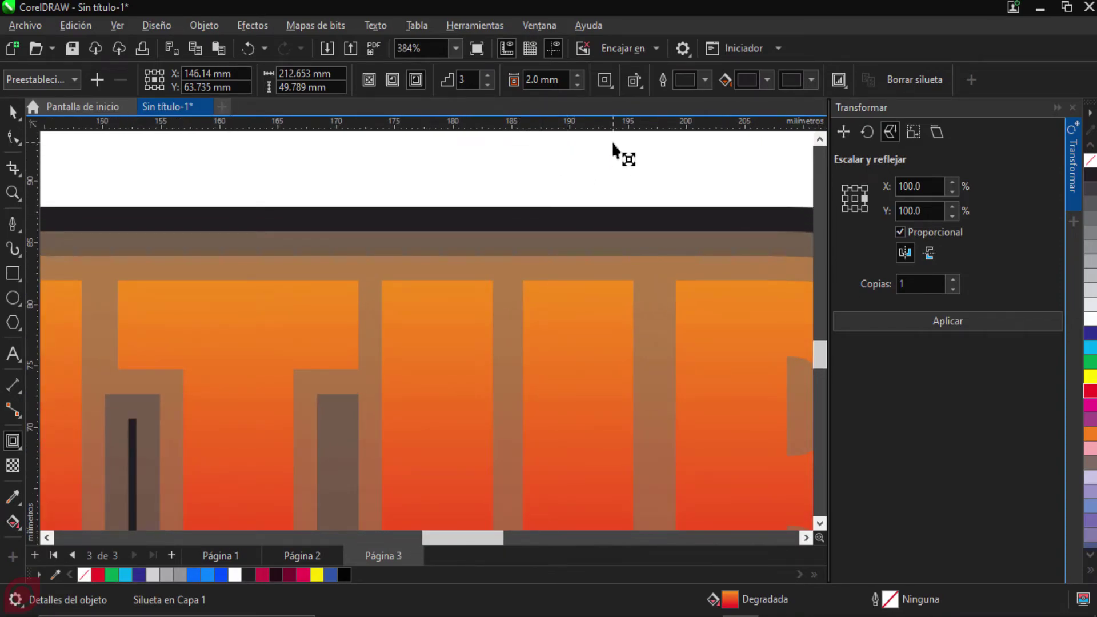
Step: Set the outline, fill and end fill colours of the ENVOLTURA contour to black (C75 M68 Y65 K90)
left_click(705, 82)
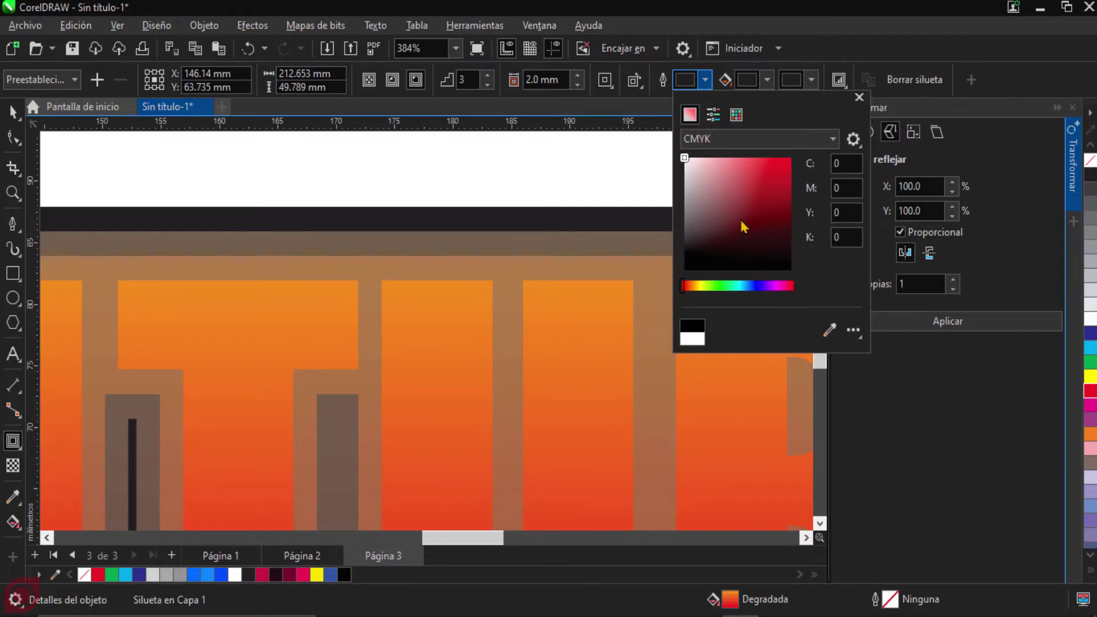
left_click(684, 269)
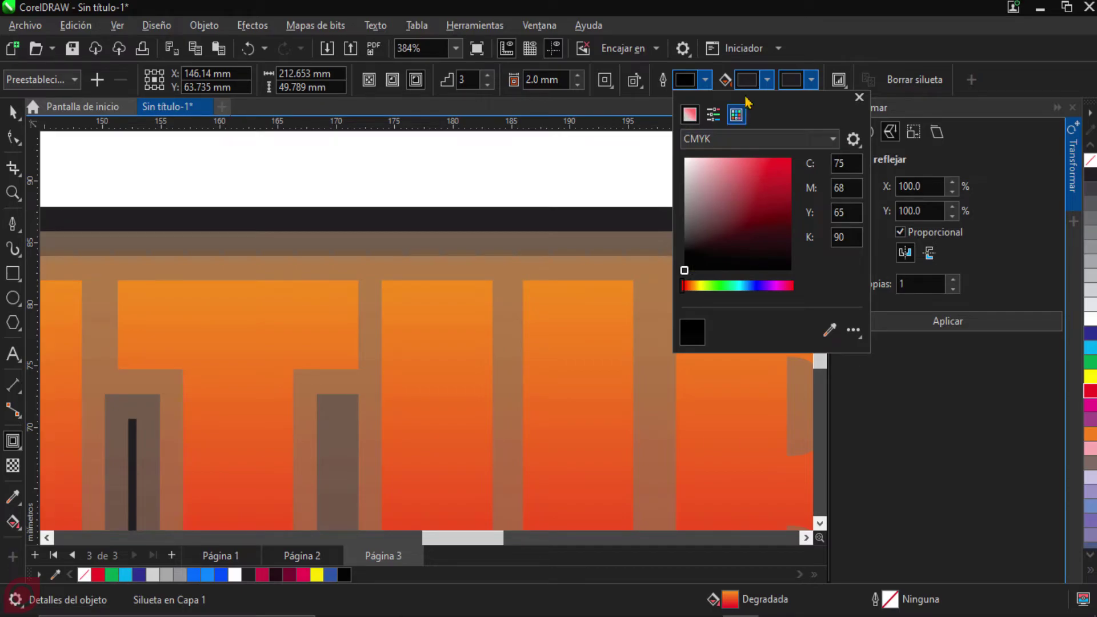
left_click(767, 79)
left_click(766, 80)
left_click_drag(780, 190, 735, 292)
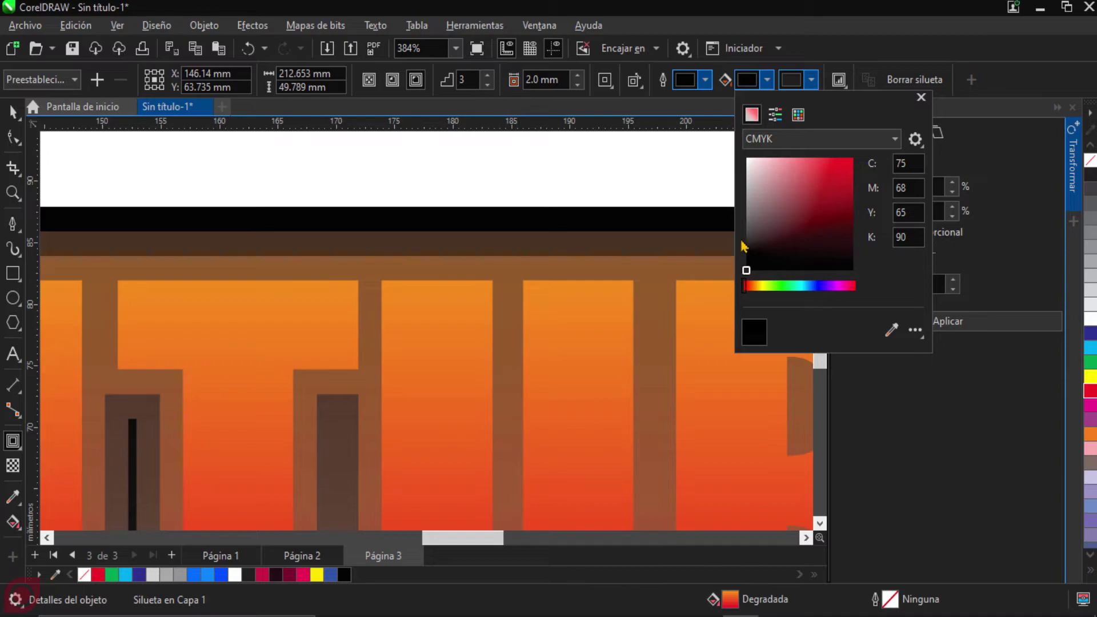
left_click(811, 80)
left_click(811, 80)
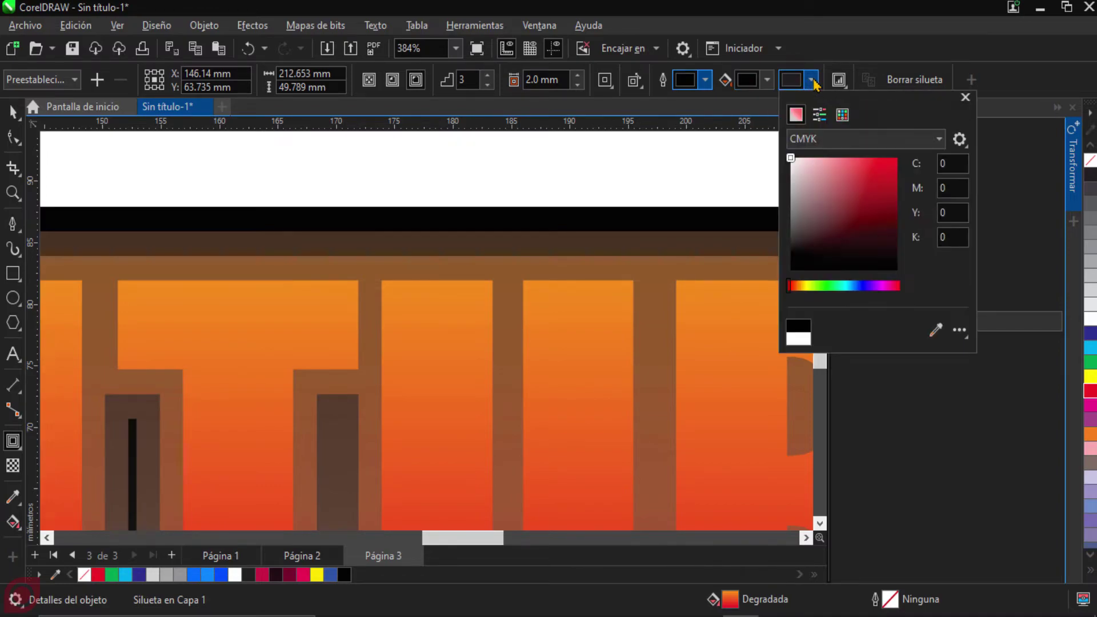
left_click_drag(803, 166, 787, 289)
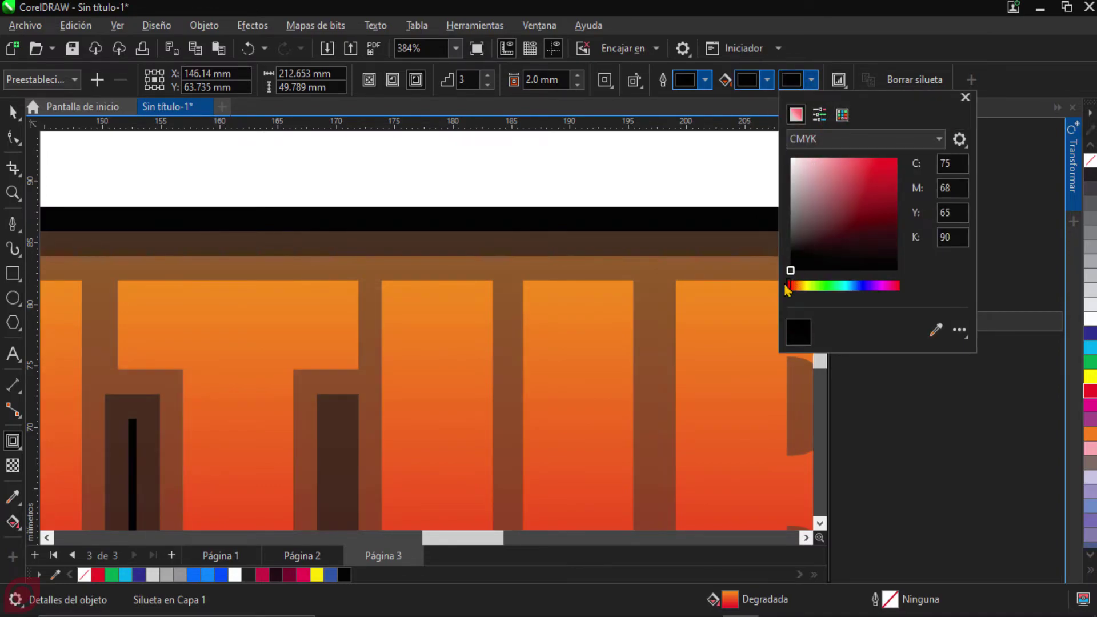
left_click(798, 58)
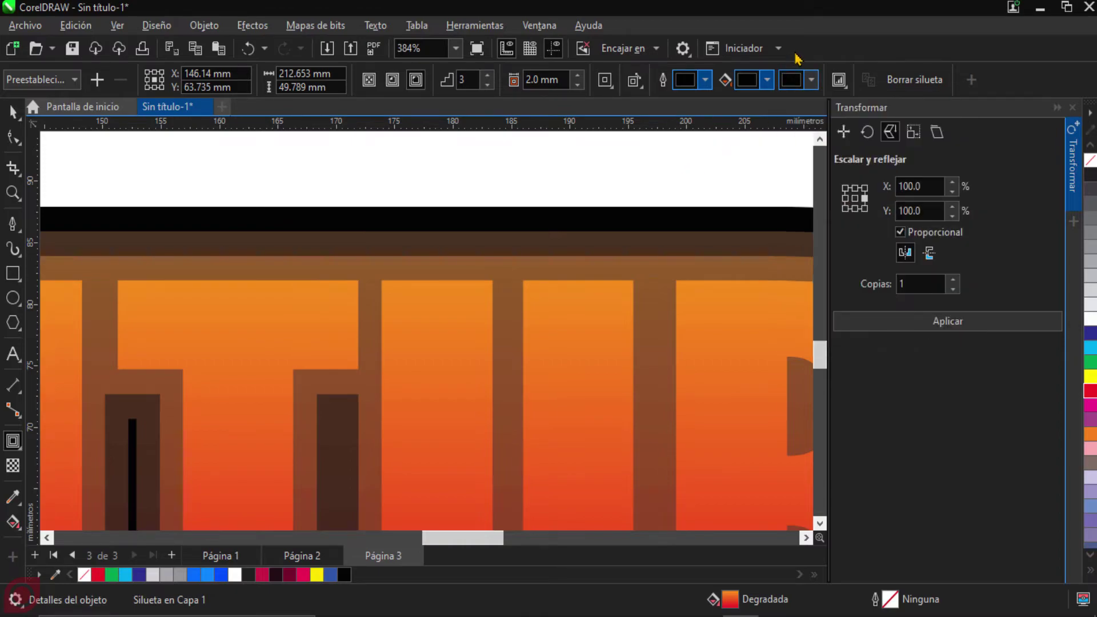
Step: Examine the darkened contour bands along the full ENVOLTURA word
left_click(767, 83)
left_click(766, 82)
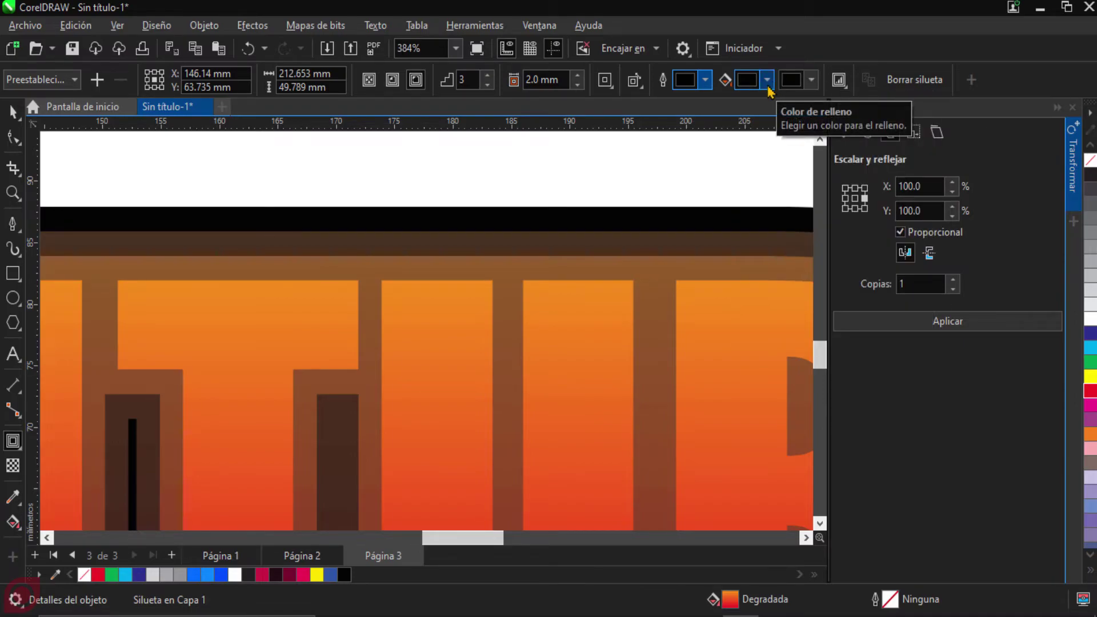
scroll(662, 208, "down", 2)
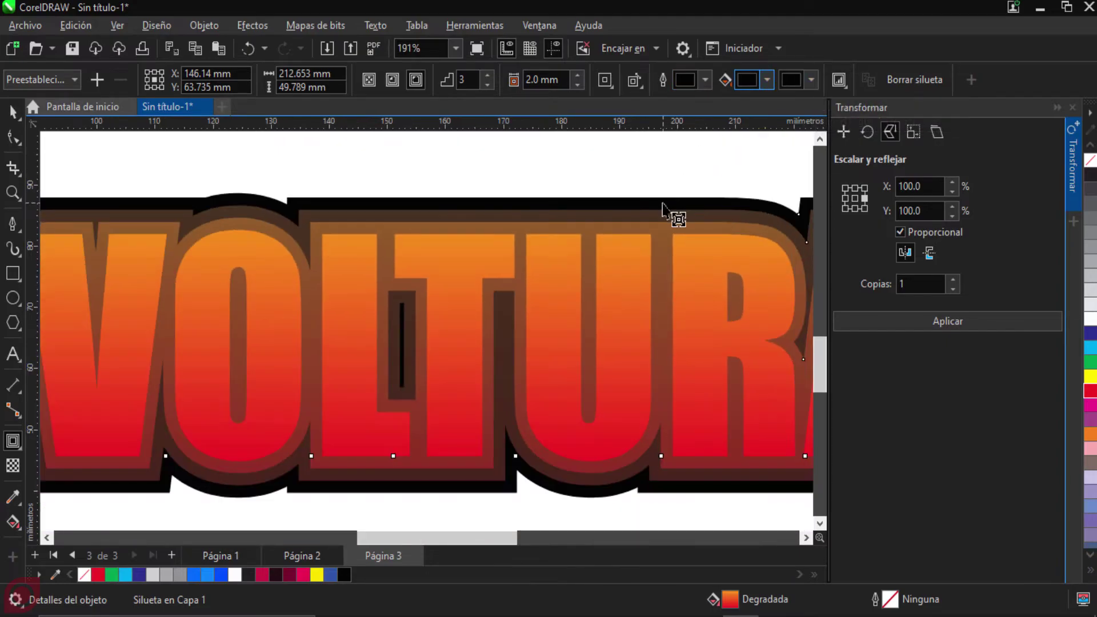
scroll(662, 209, "down", 2)
scroll(632, 221, "up", 1)
scroll(576, 225, "down", 1)
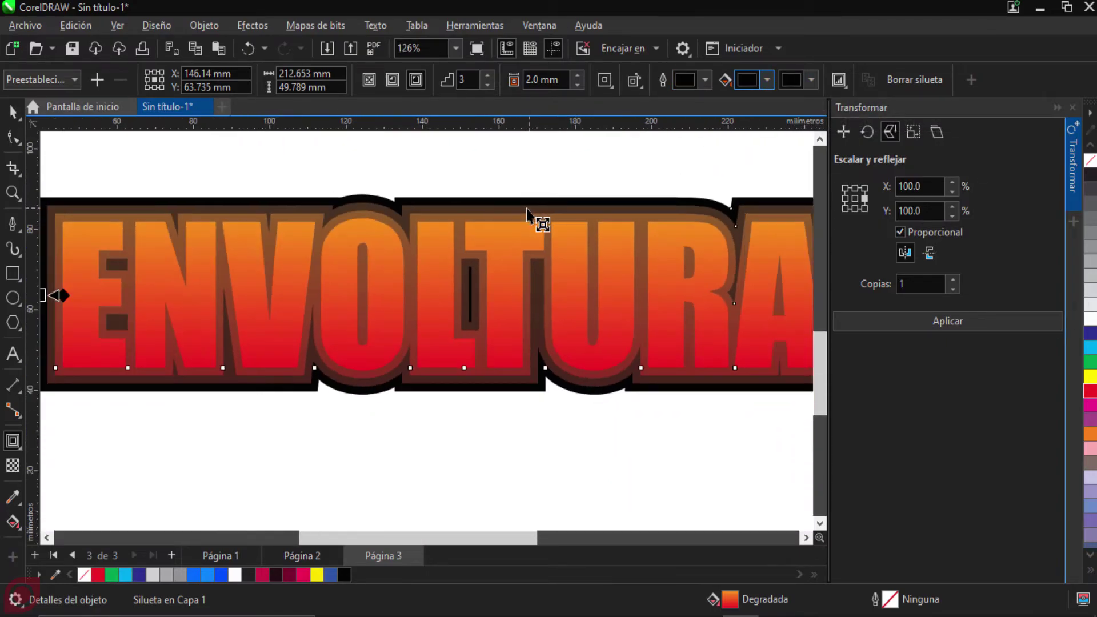
scroll(530, 212, "up", 1)
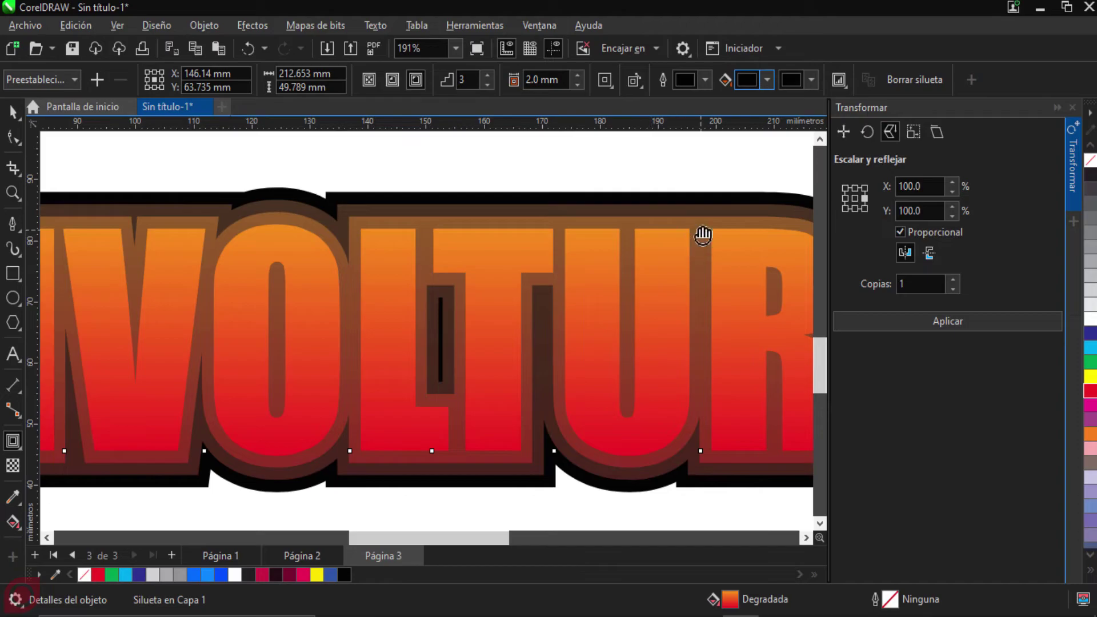
scroll(581, 225, "right", 3)
scroll(641, 196, "down", 1)
scroll(658, 171, "up", 1)
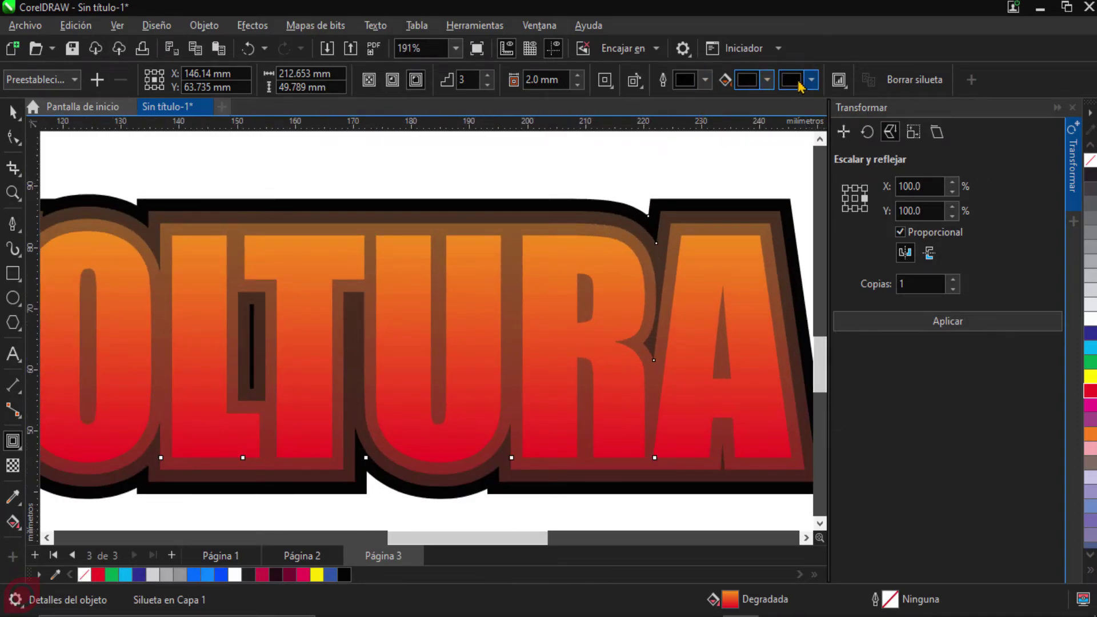
scroll(497, 216, "down", 1)
left_click_drag(497, 215, 548, 219)
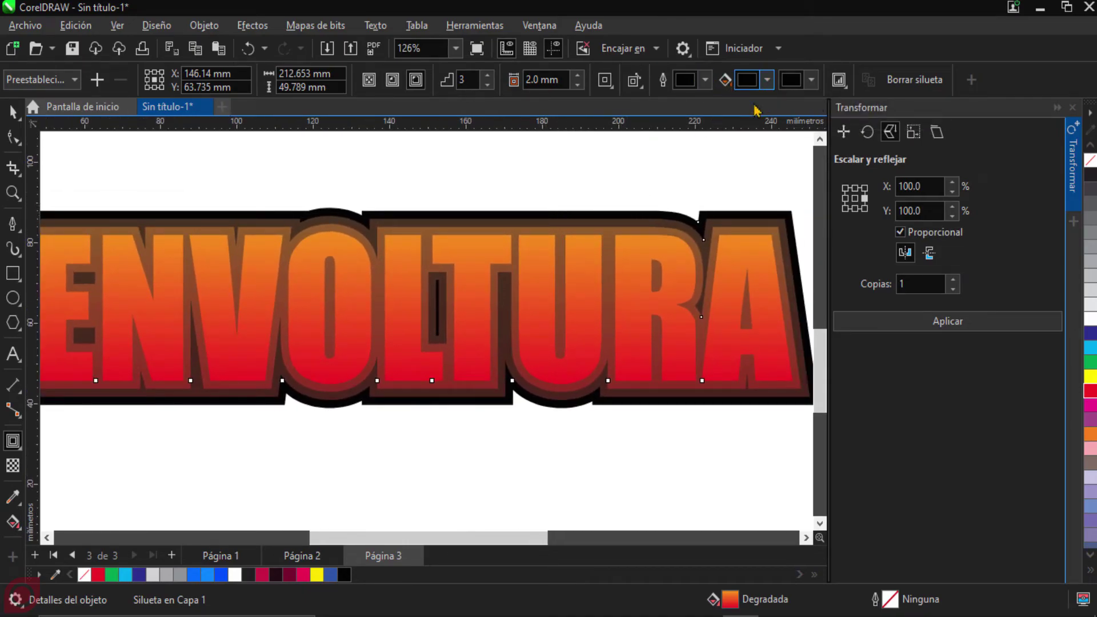
scroll(587, 216, "up", 1)
scroll(589, 216, "down", 2)
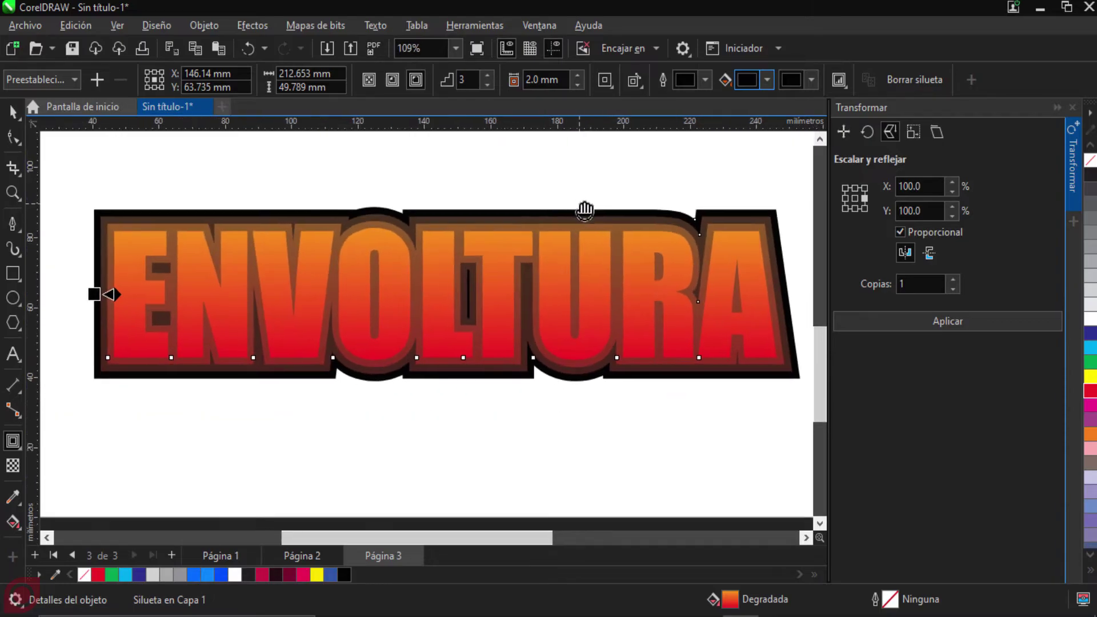
left_click_drag(582, 208, 589, 214)
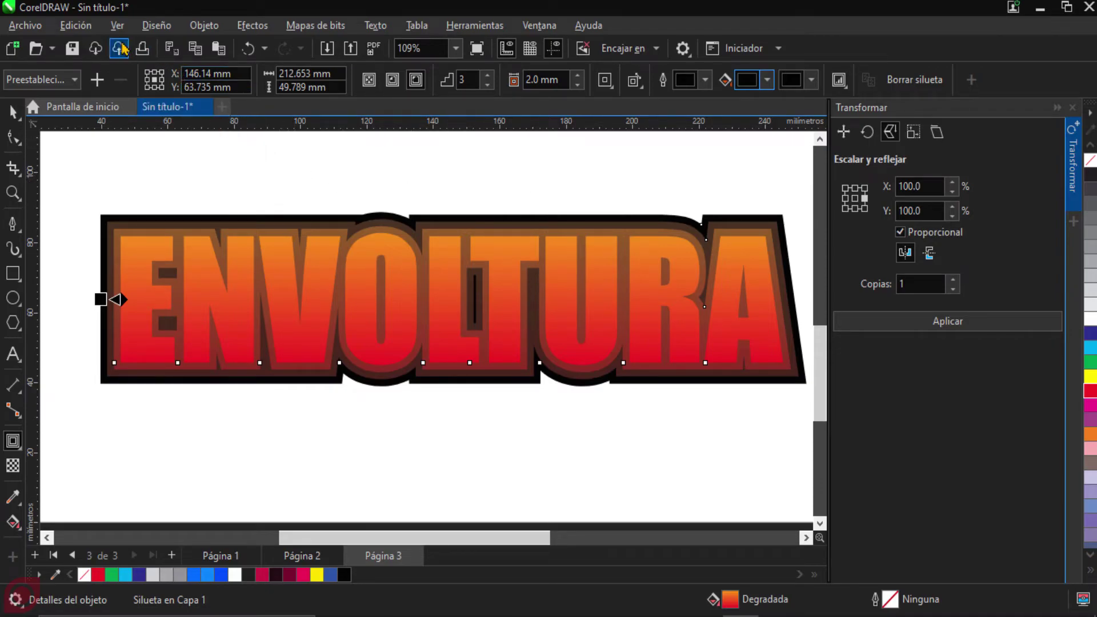
Step: Copy the contoured ENVOLTURA text and paste the duplicate in place over the original
left_click(76, 26)
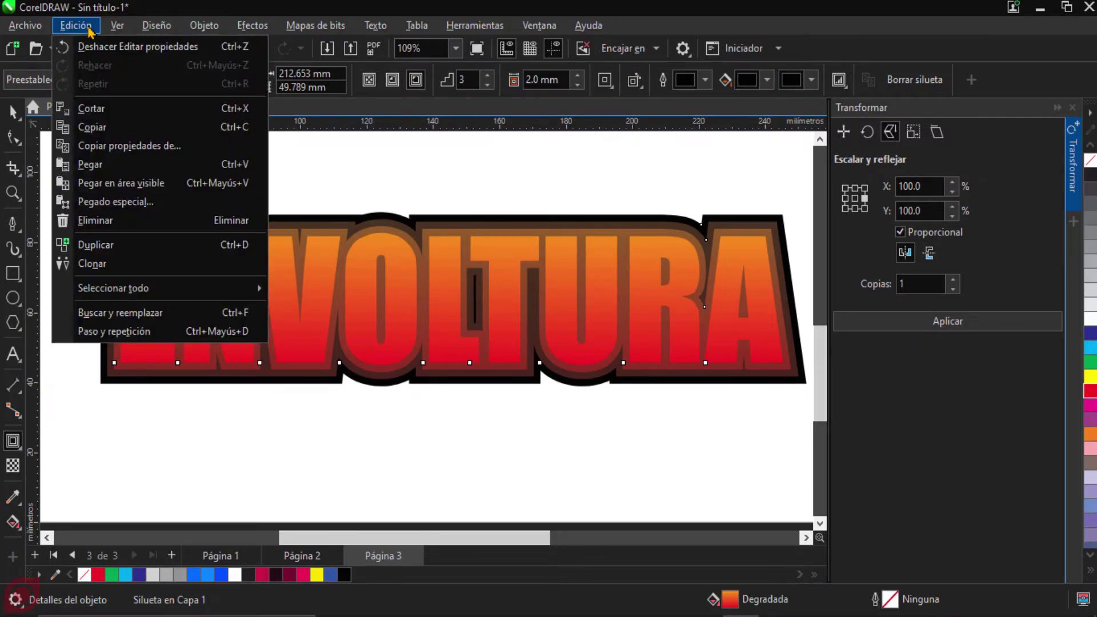
left_click(132, 137)
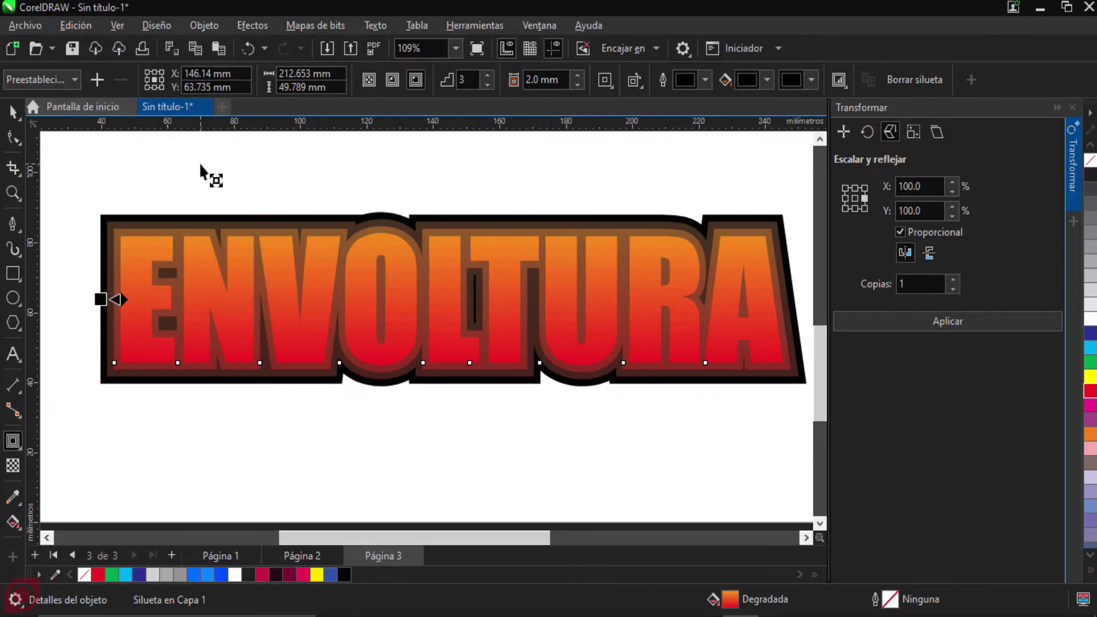
left_click(76, 26)
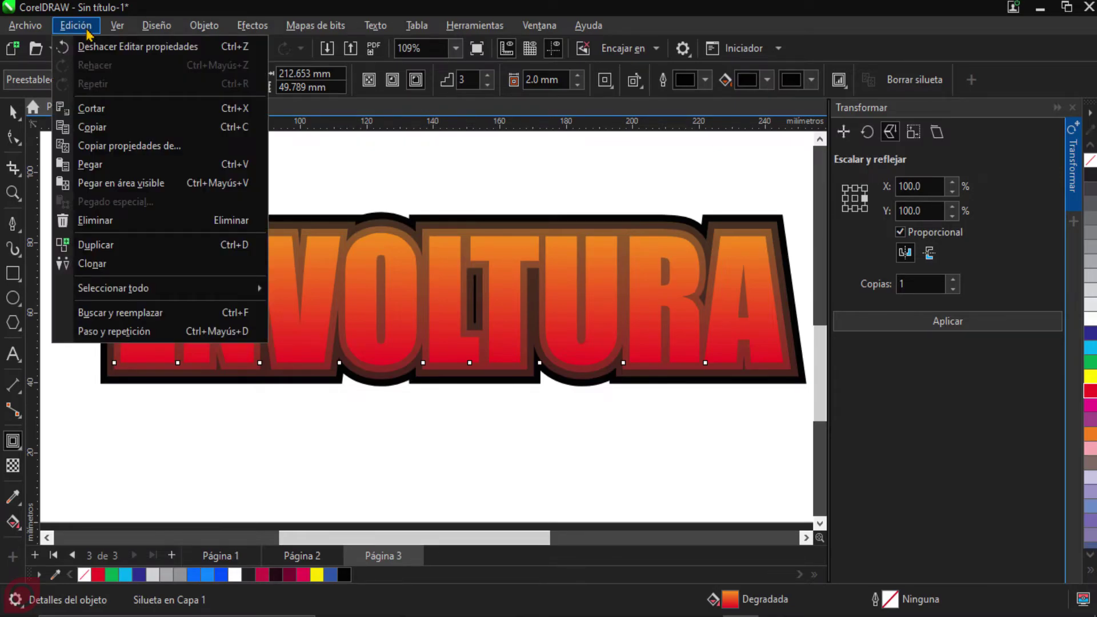
left_click(153, 165)
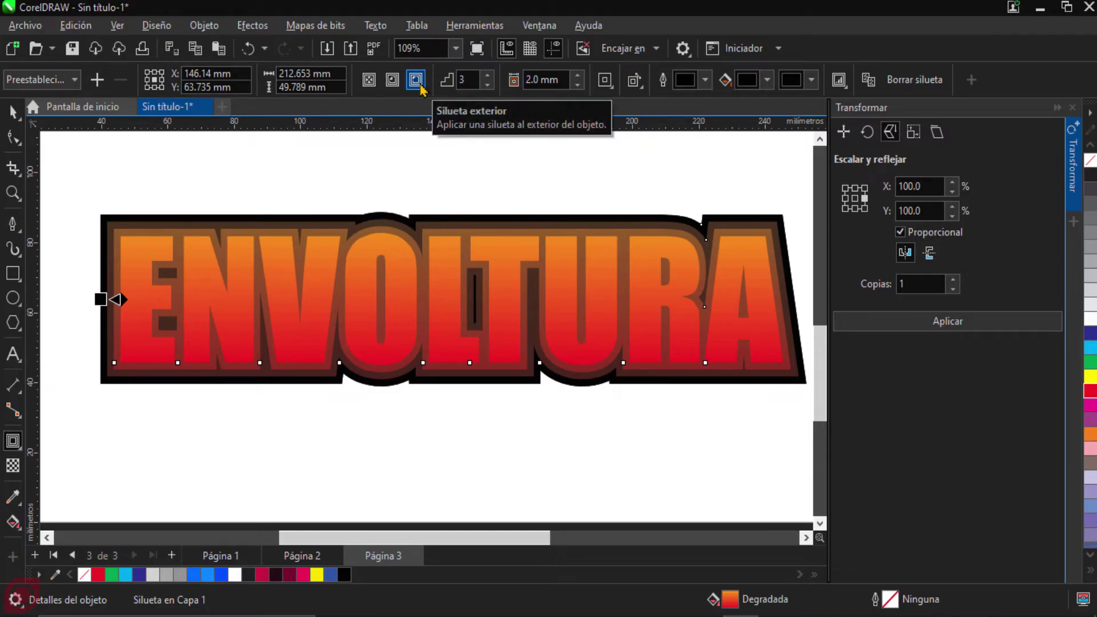
Step: Set the pasted ENVOLTURA copy's contour to 2 steps and make its outline, fill and end fill colours white
left_click(457, 80)
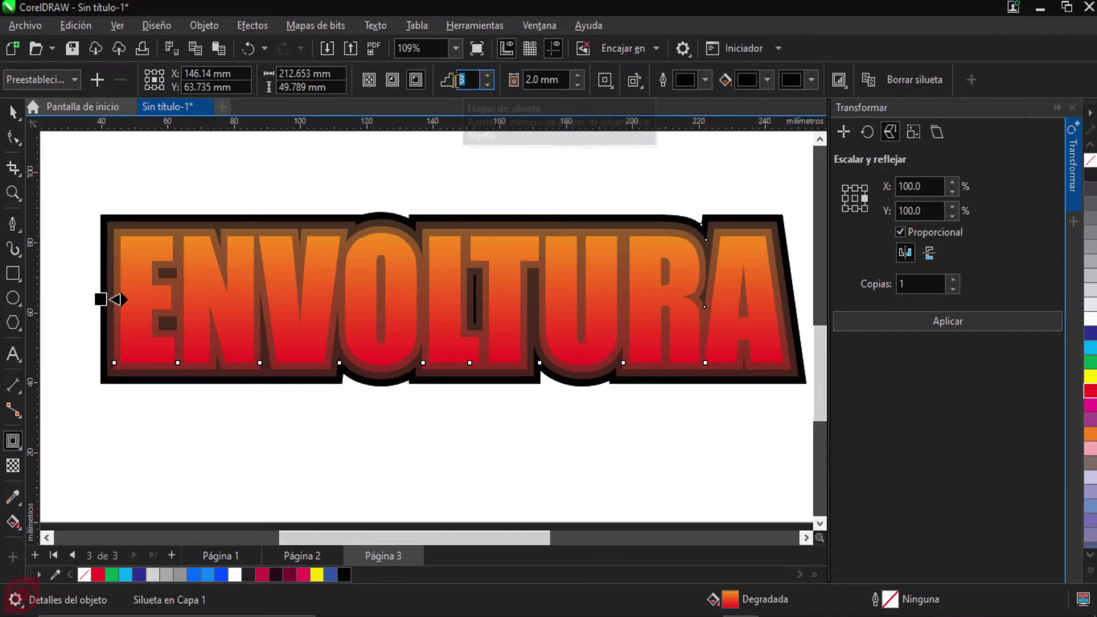
type("2")
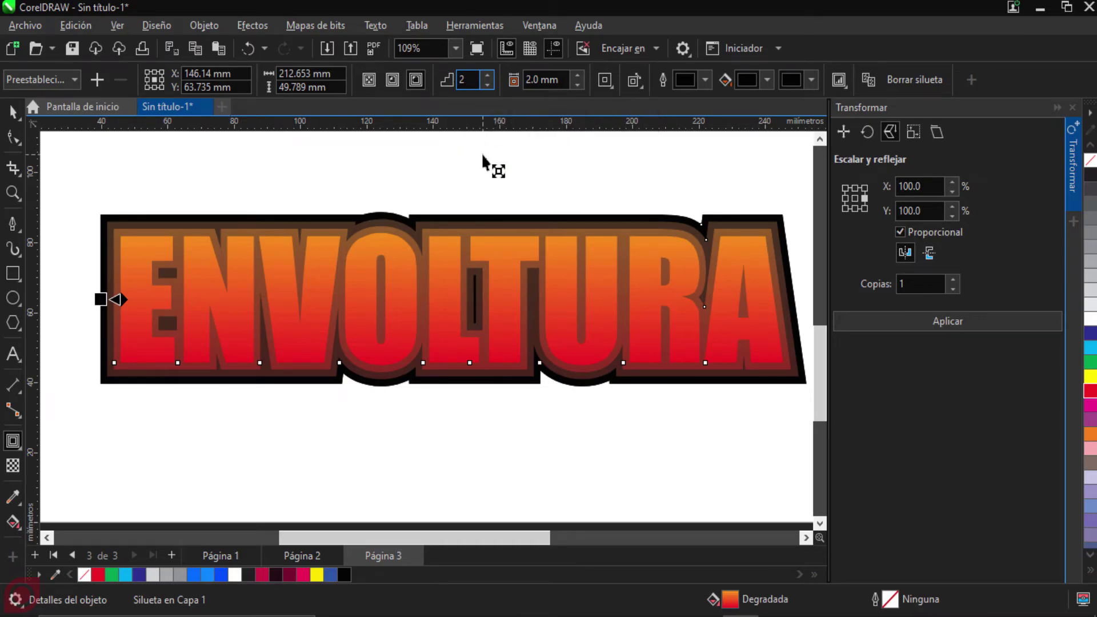
key("Return")
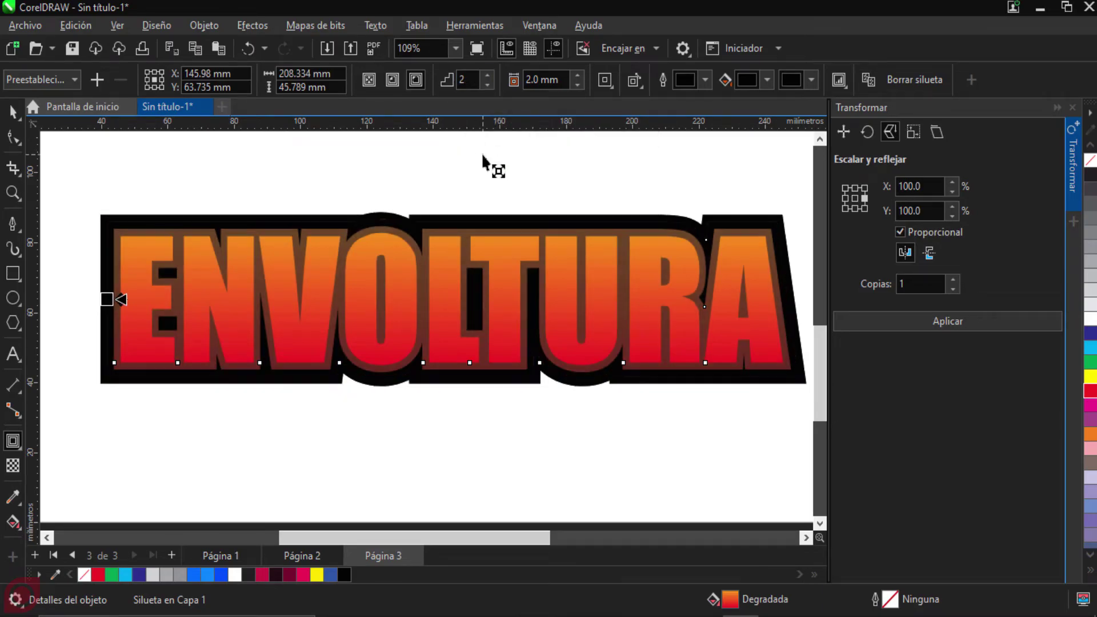
left_click(767, 80)
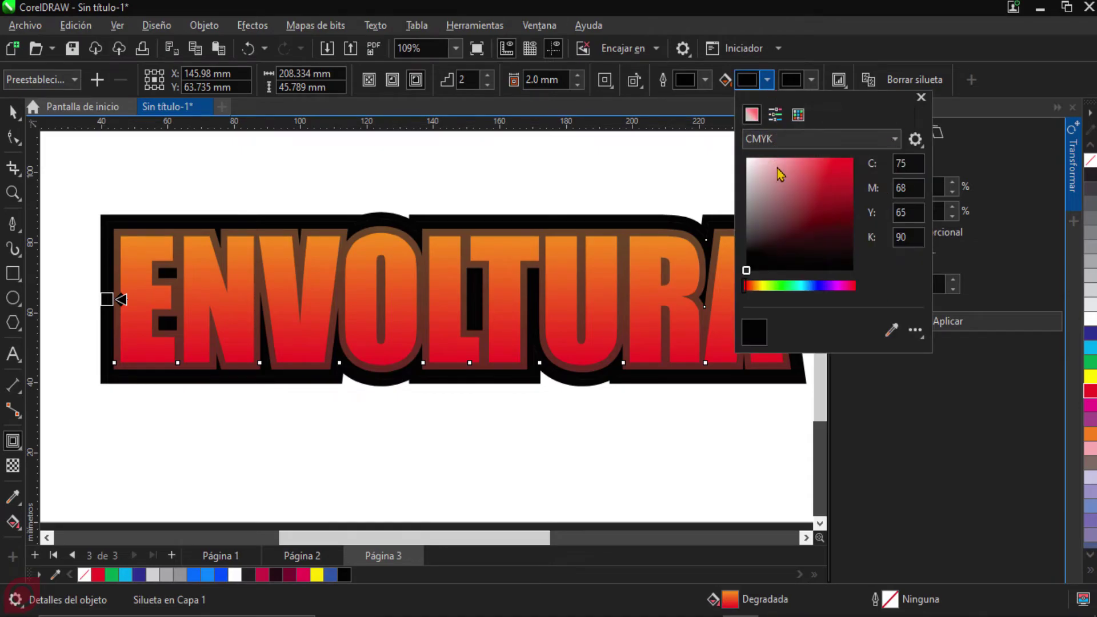
left_click_drag(776, 196, 731, 154)
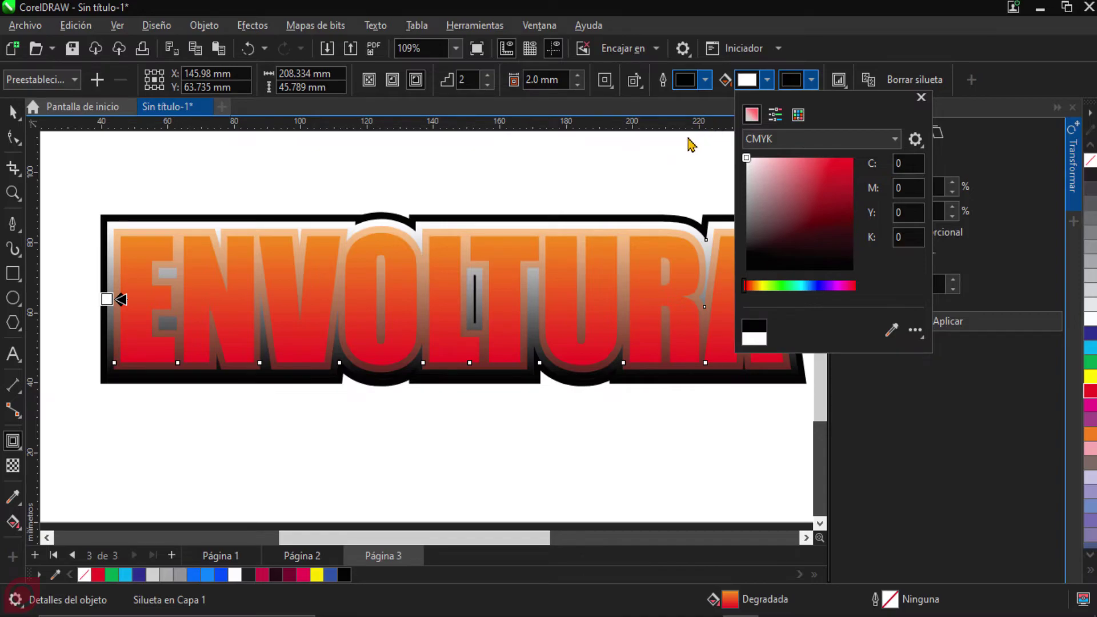
left_click(767, 80)
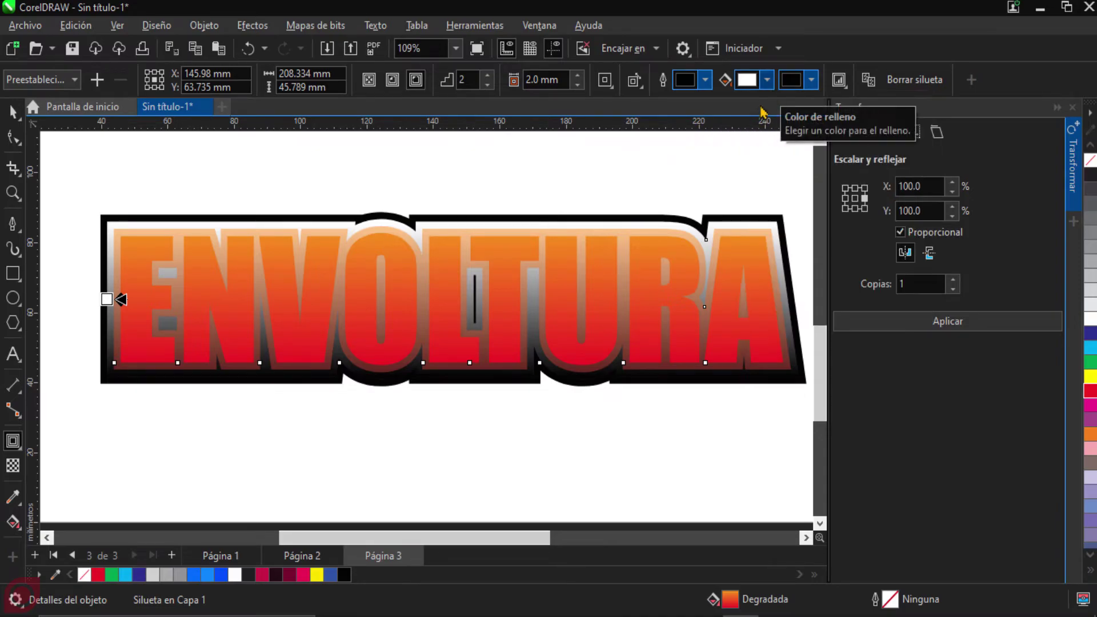
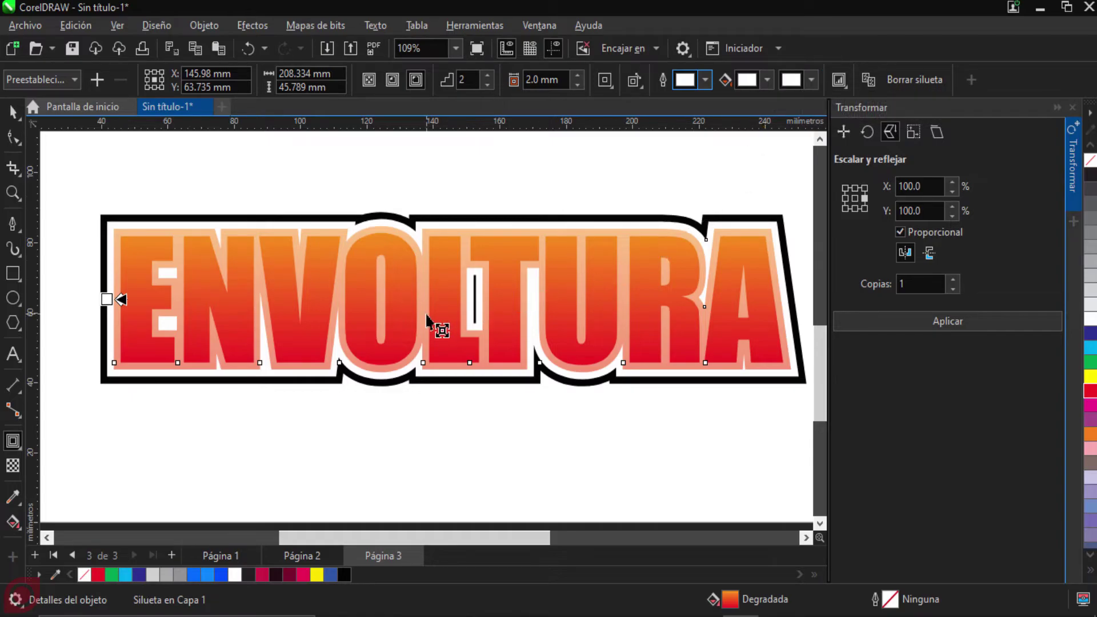
Step: Copy the white-contoured ENVOLTURA text and paste another duplicate in place on top
left_click(80, 27)
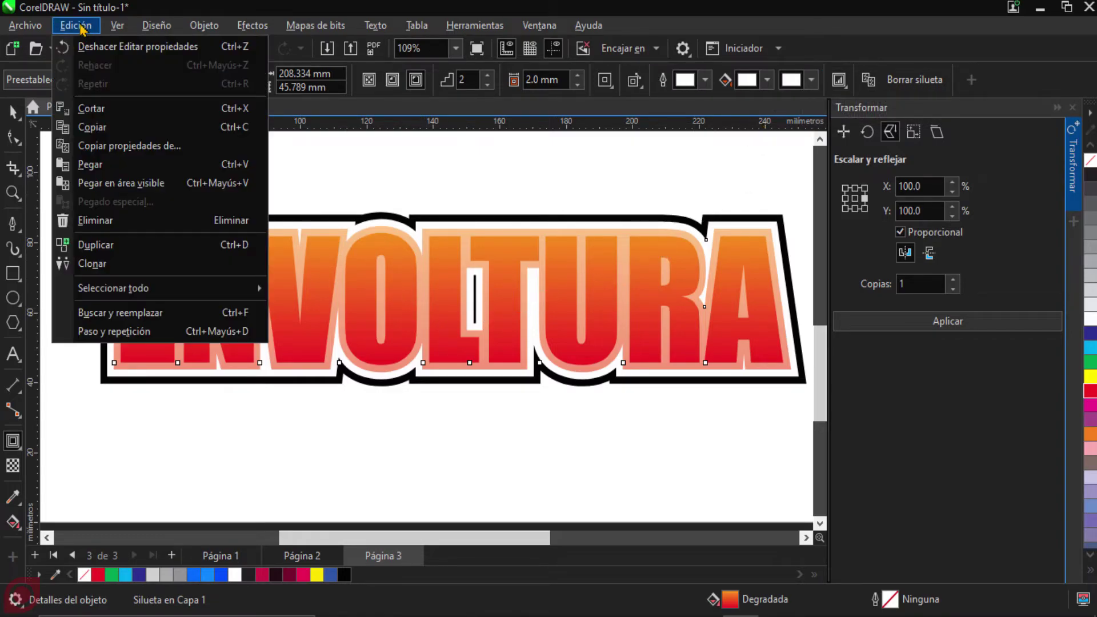
left_click(122, 129)
left_click(89, 27)
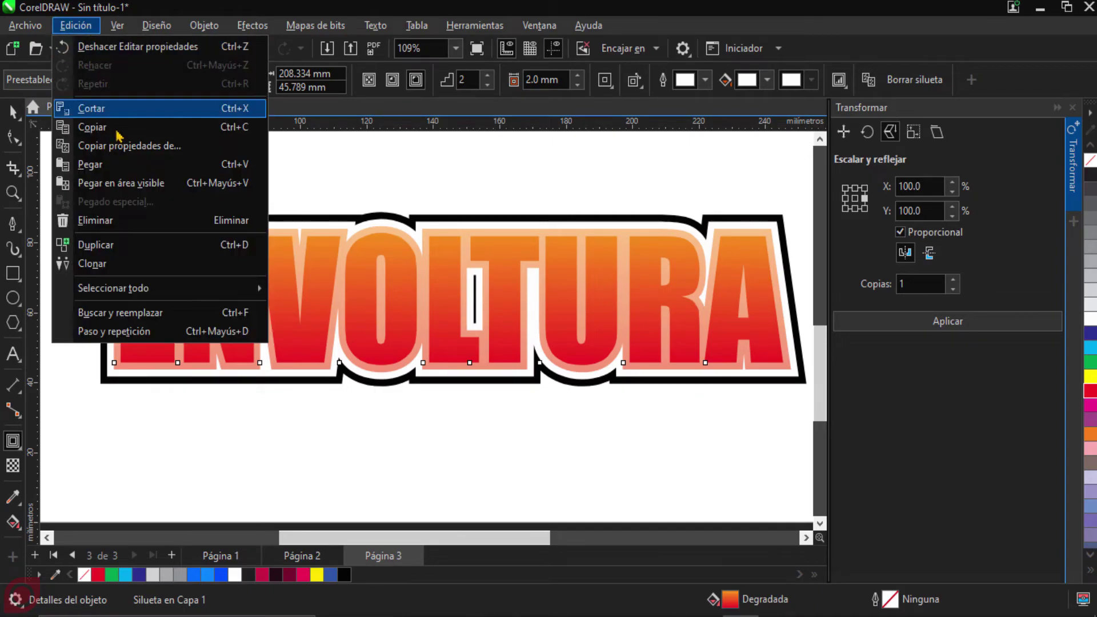
left_click(126, 166)
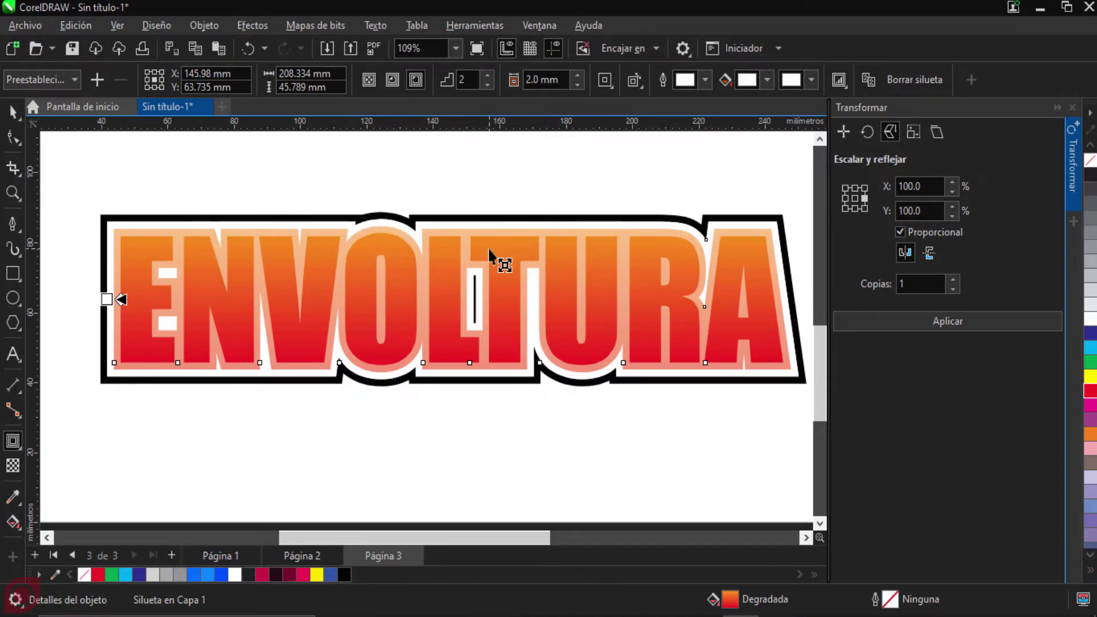
Step: Set the contour of the topmost ENVOLTURA copy to 1 step
double_click(470, 79)
key("Return")
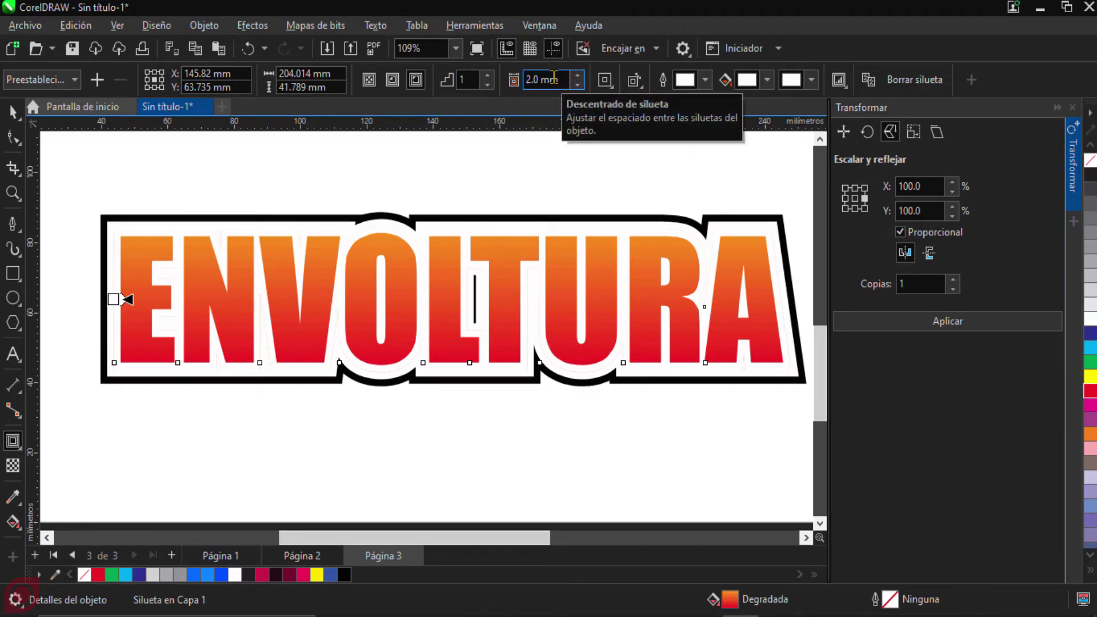
Step: Try mid-grey for the outline, fill and end fill colours of the topmost ENVOLTURA contour
left_click(705, 80)
left_click_drag(716, 200, 684, 223)
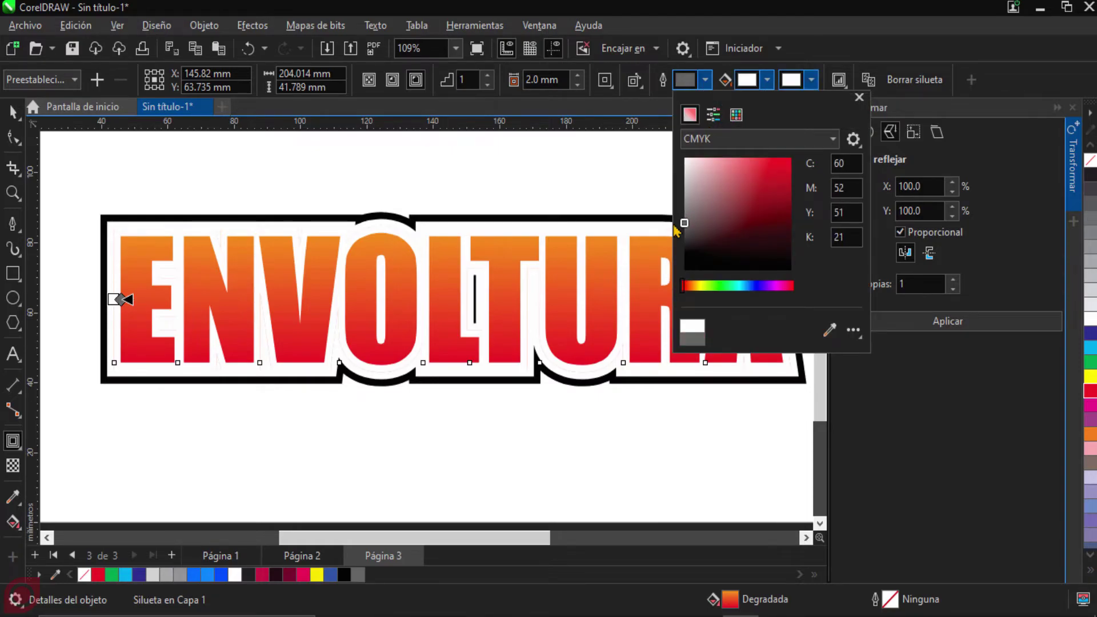
left_click(765, 83)
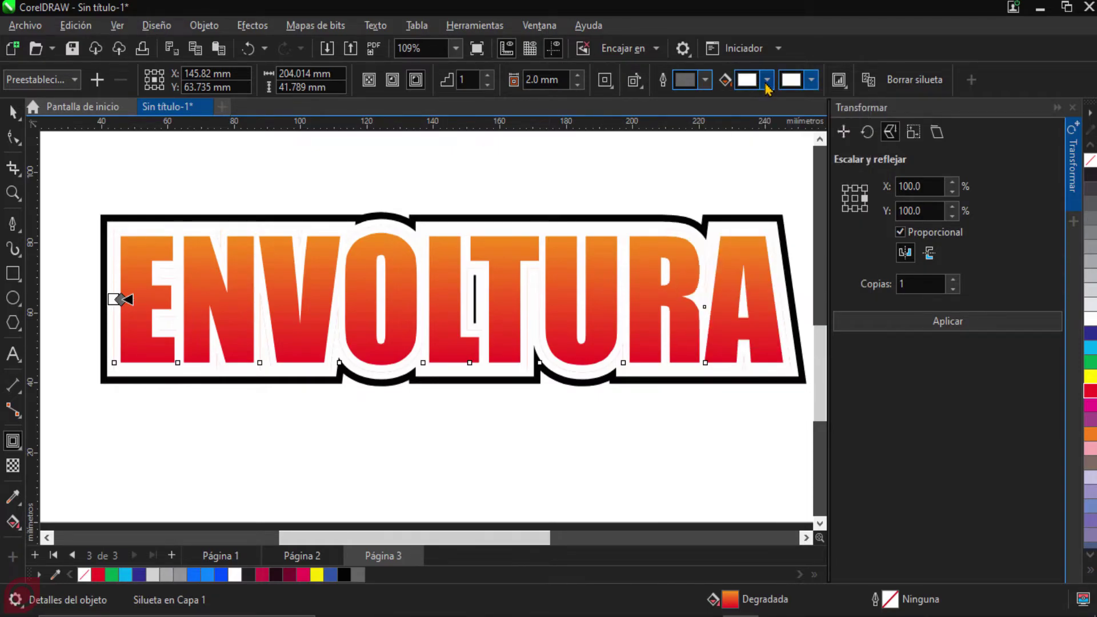
left_click(766, 83)
left_click_drag(749, 167, 737, 226)
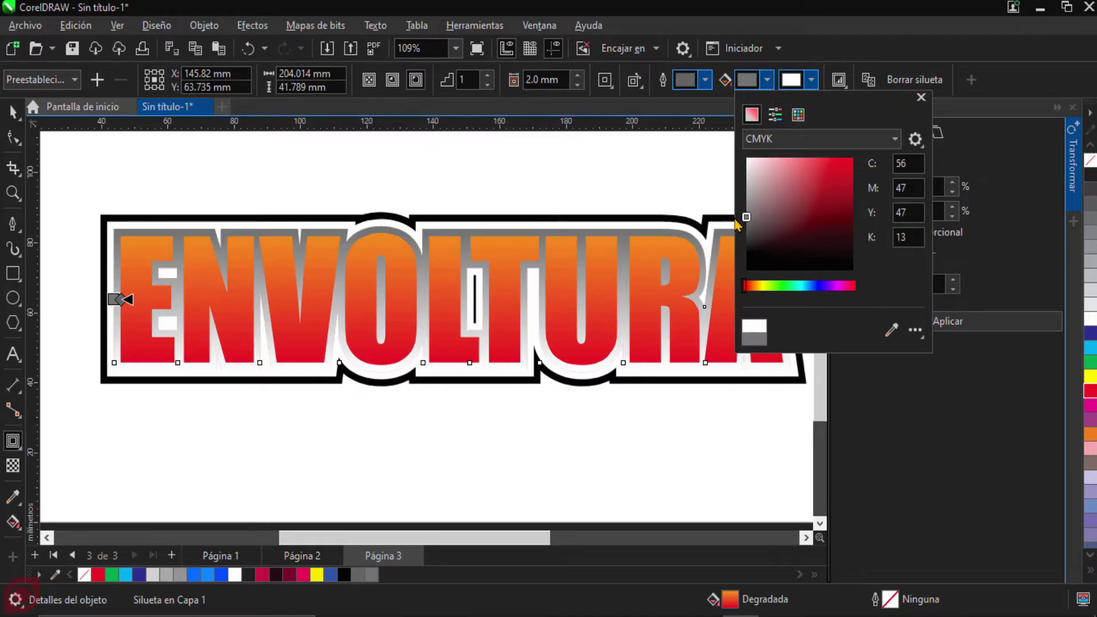
left_click(811, 80)
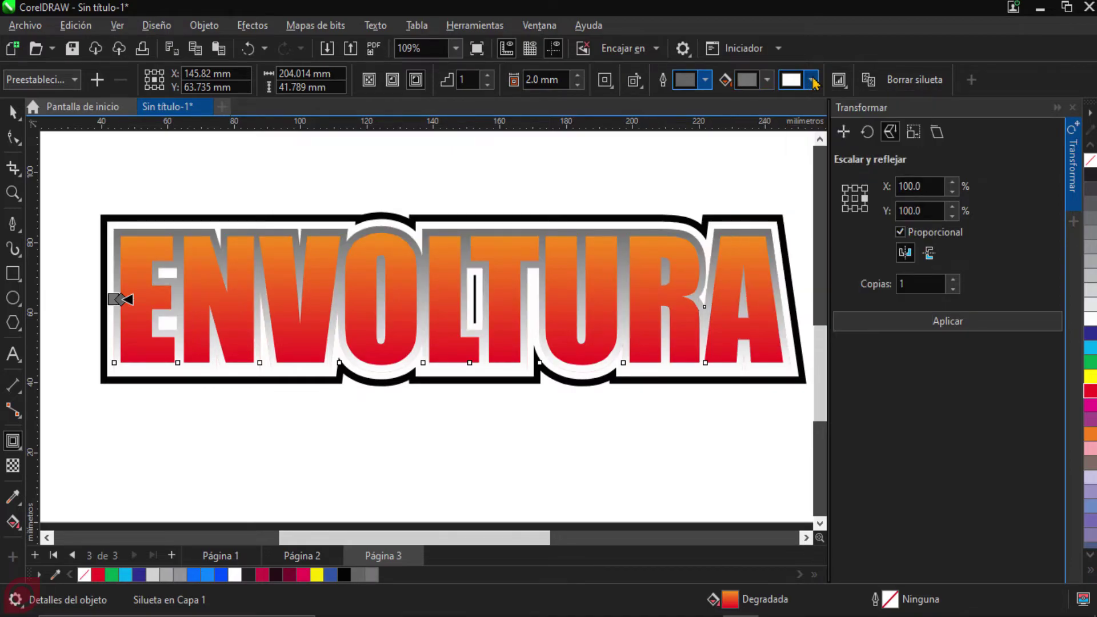
left_click(811, 80)
left_click_drag(782, 218, 782, 220)
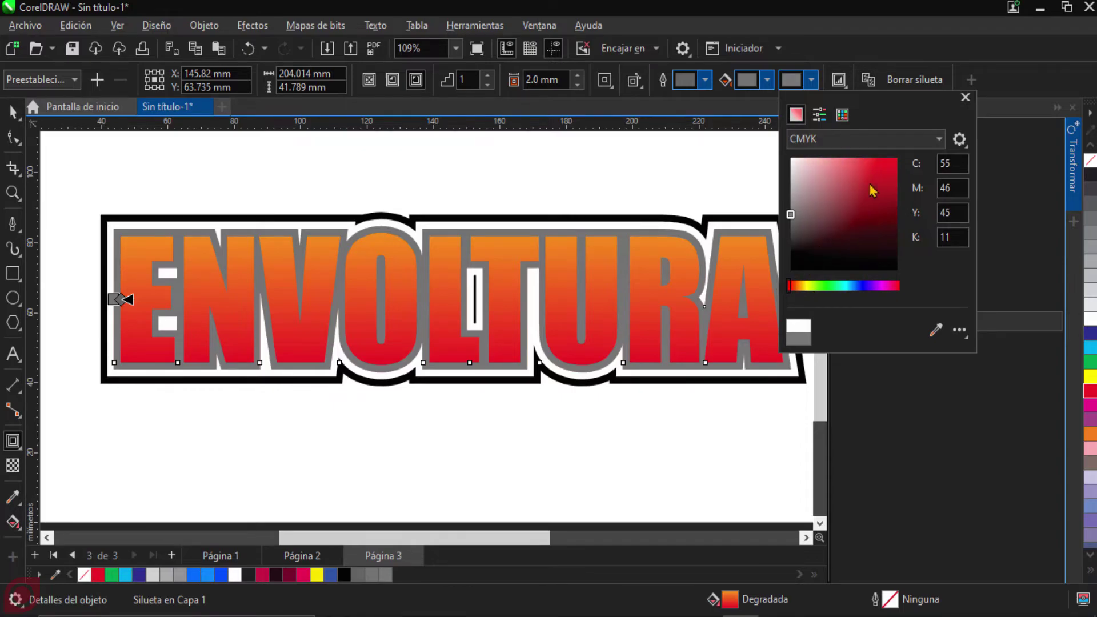
Step: Set the contour's end fill colour to a bright blue, C84 M32 Y4 K0
left_click_drag(866, 197, 926, 143)
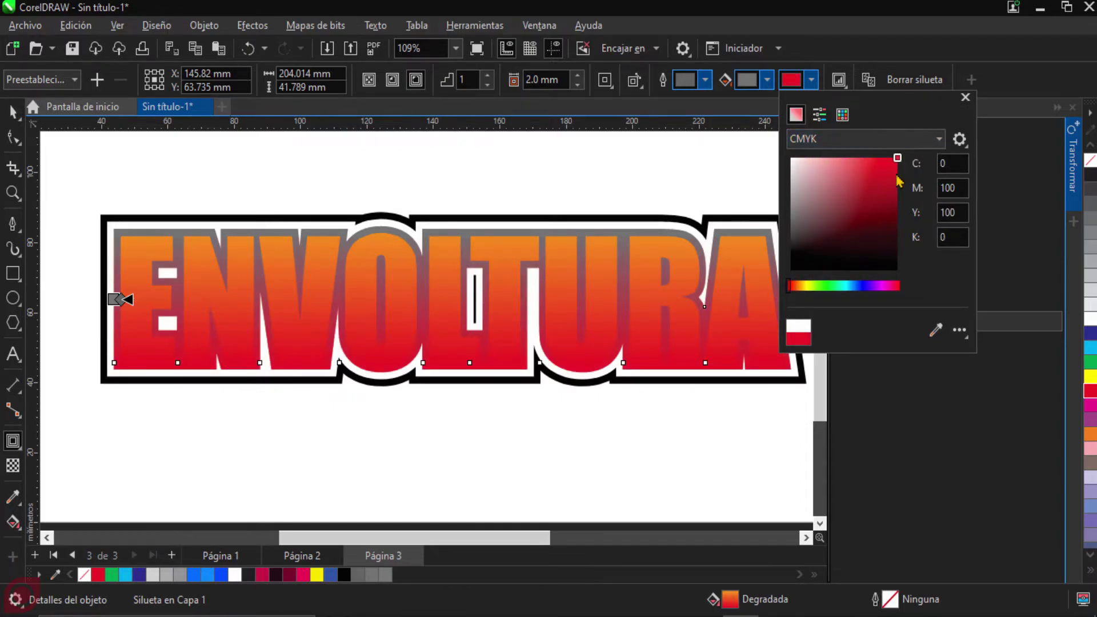
mouse_move(861, 288)
left_mouse_down()
mouse_move(839, 288)
mouse_move(849, 287)
left_mouse_up()
left_click_drag(859, 200, 894, 200)
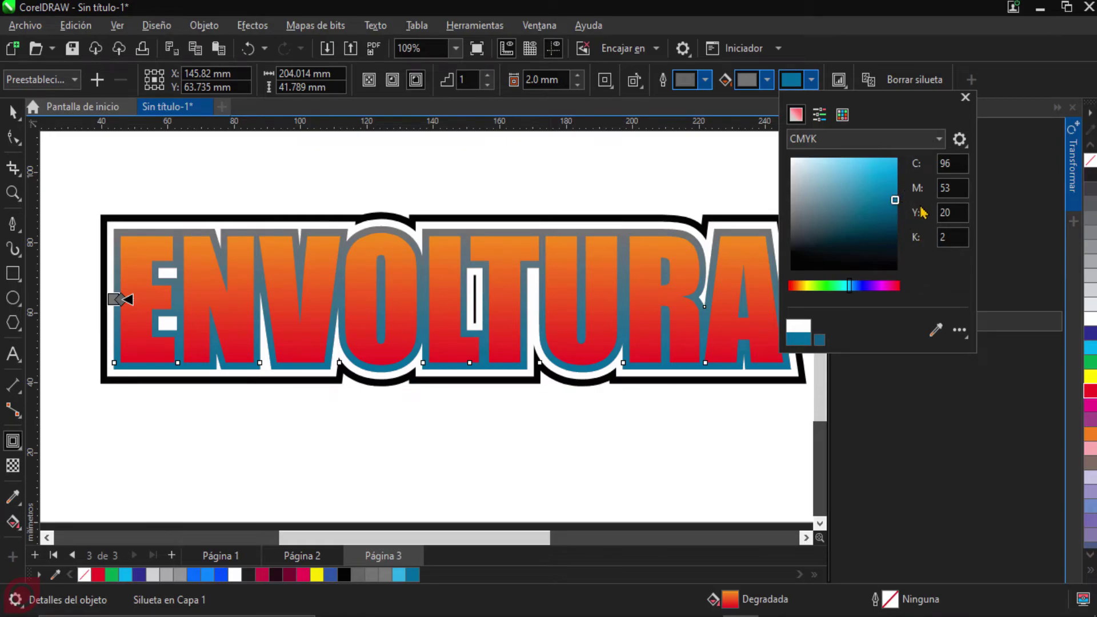
mouse_move(894, 200)
left_mouse_down()
mouse_move(896, 212)
mouse_move(897, 181)
left_mouse_up()
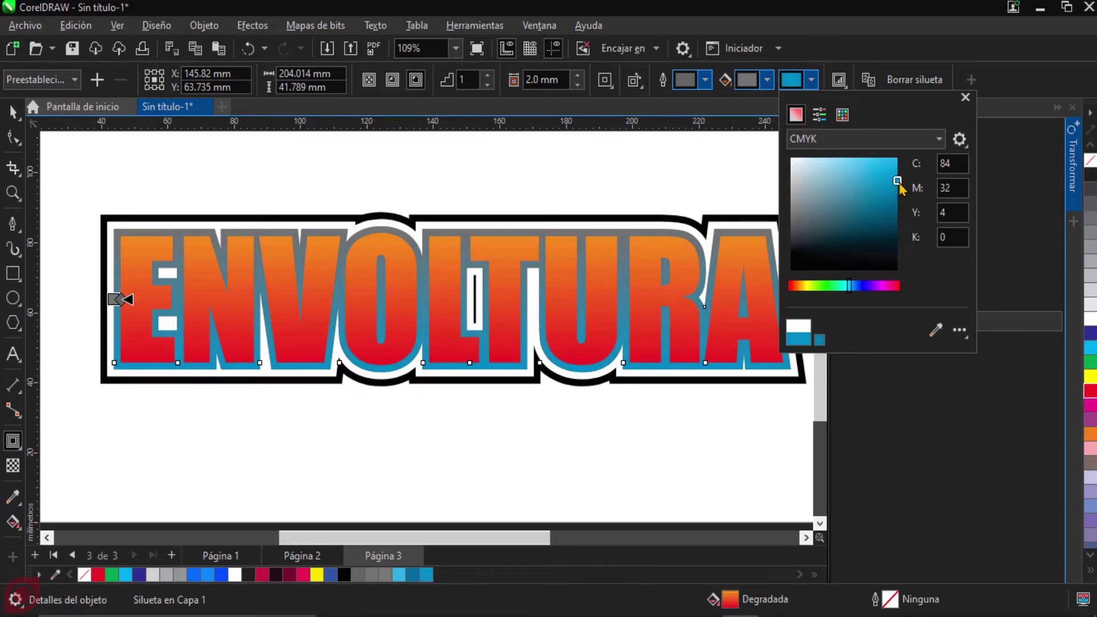
Step: Sample the blue end fill colour for the contour's fill and outline colours, and deselect the text
left_click(767, 80)
left_click(767, 80)
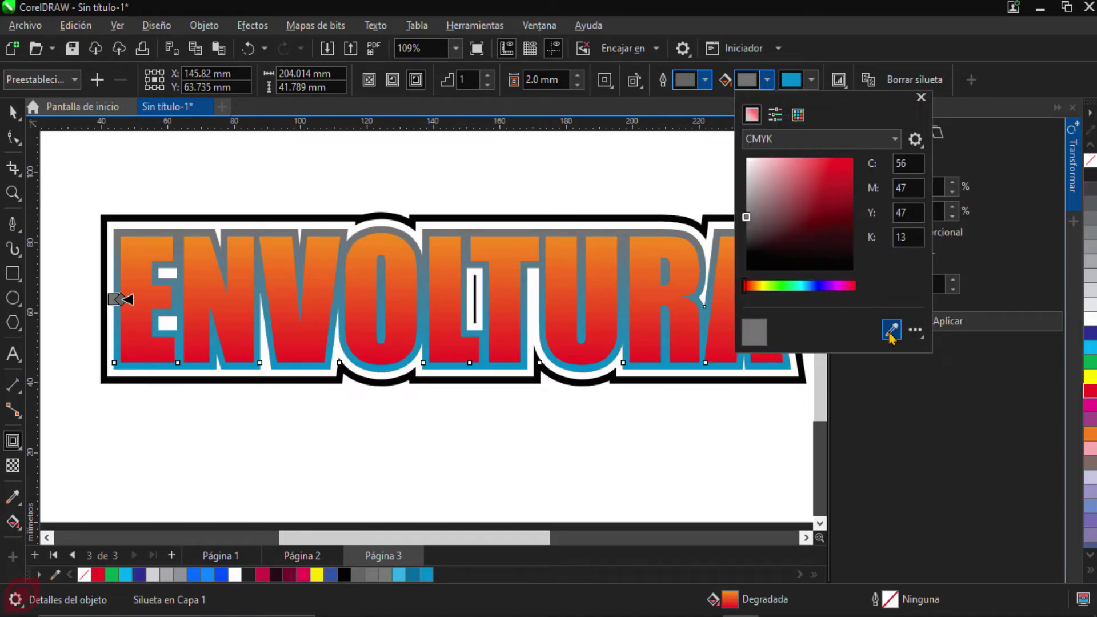
left_click(890, 330)
left_click(794, 79)
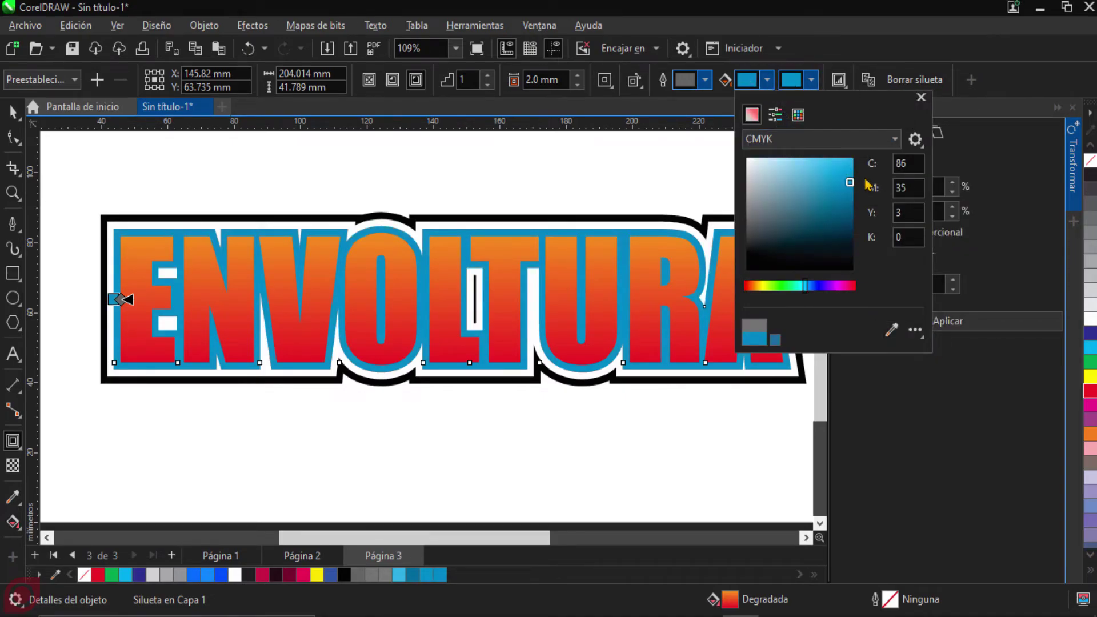
left_click(704, 81)
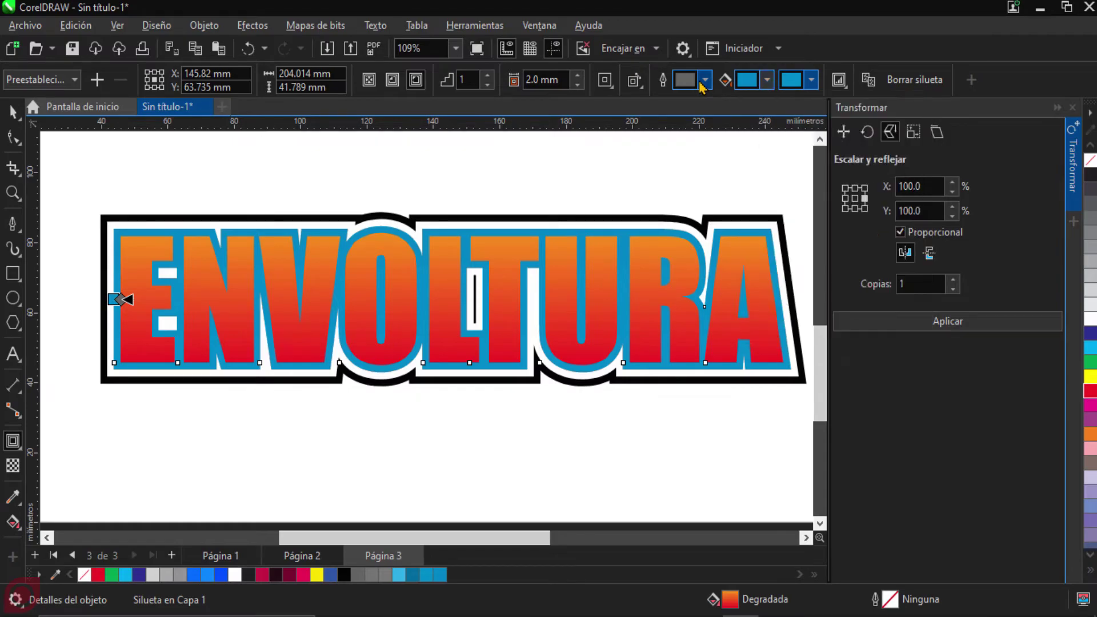
left_click(705, 81)
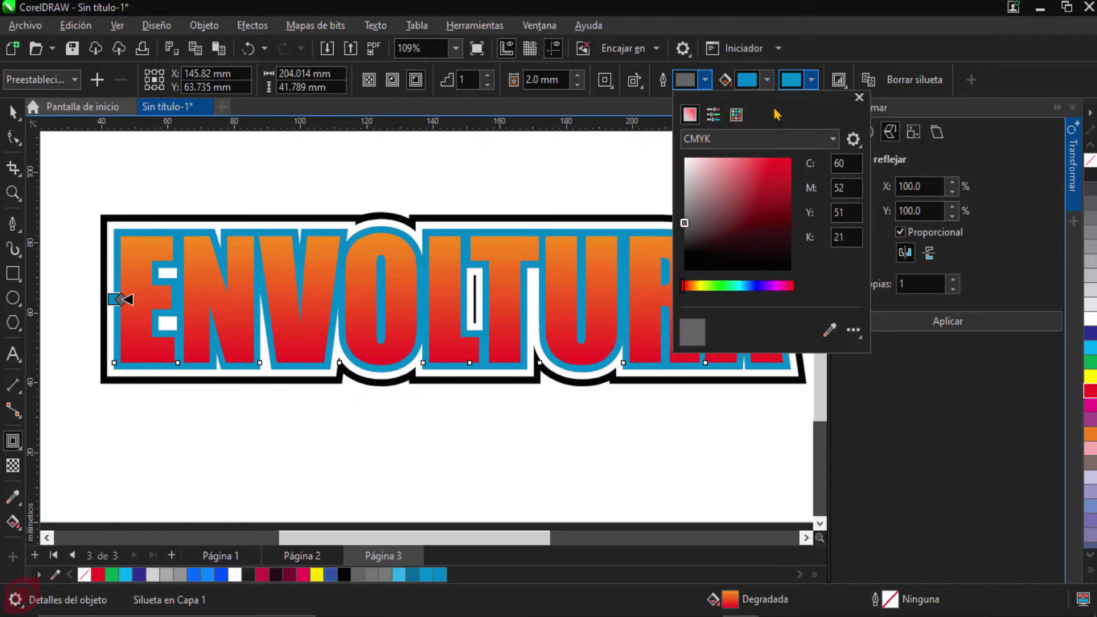
left_click(829, 330)
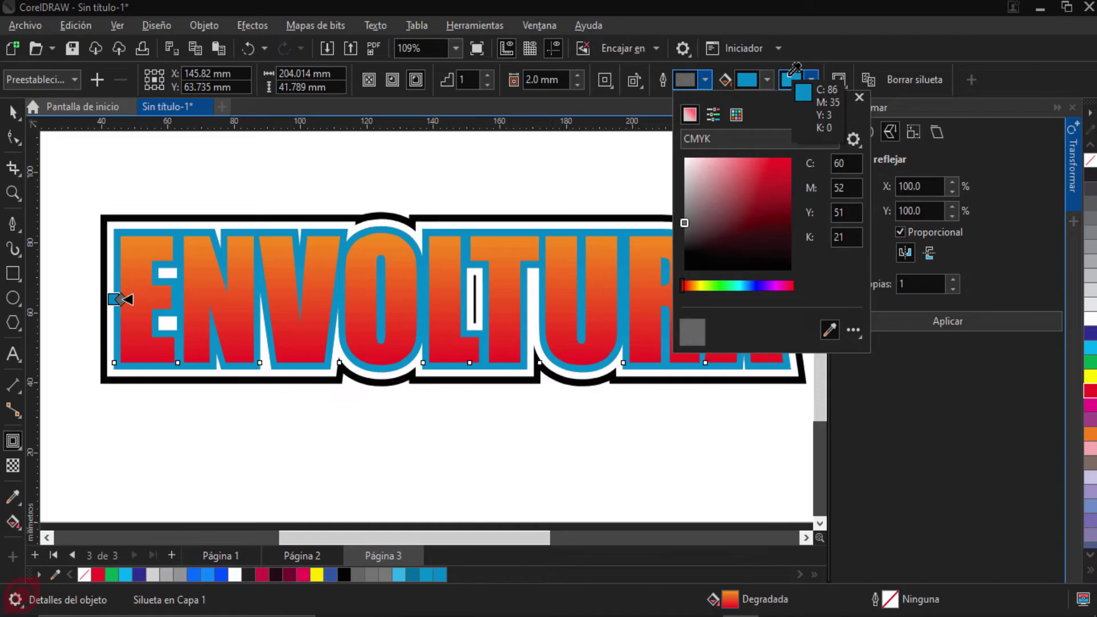
left_click(792, 80)
left_click(852, 53)
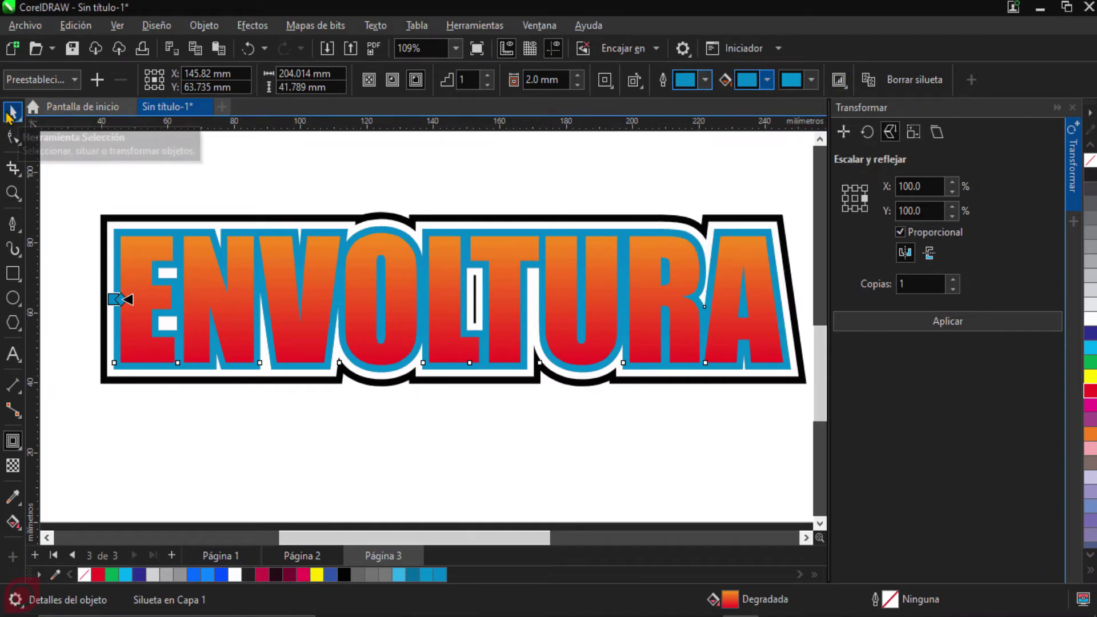
left_click(11, 112)
left_click(365, 200)
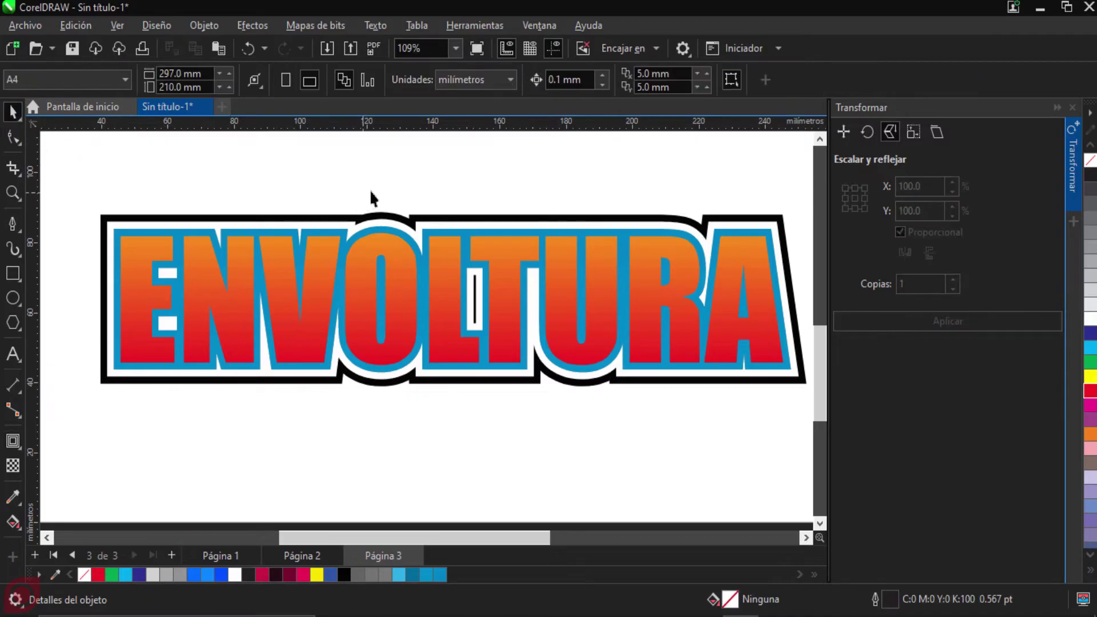
Step: Try moving the blue-contoured ENVOLTURA copy off the stack, and undo the moves
scroll(371, 203, "down", 2)
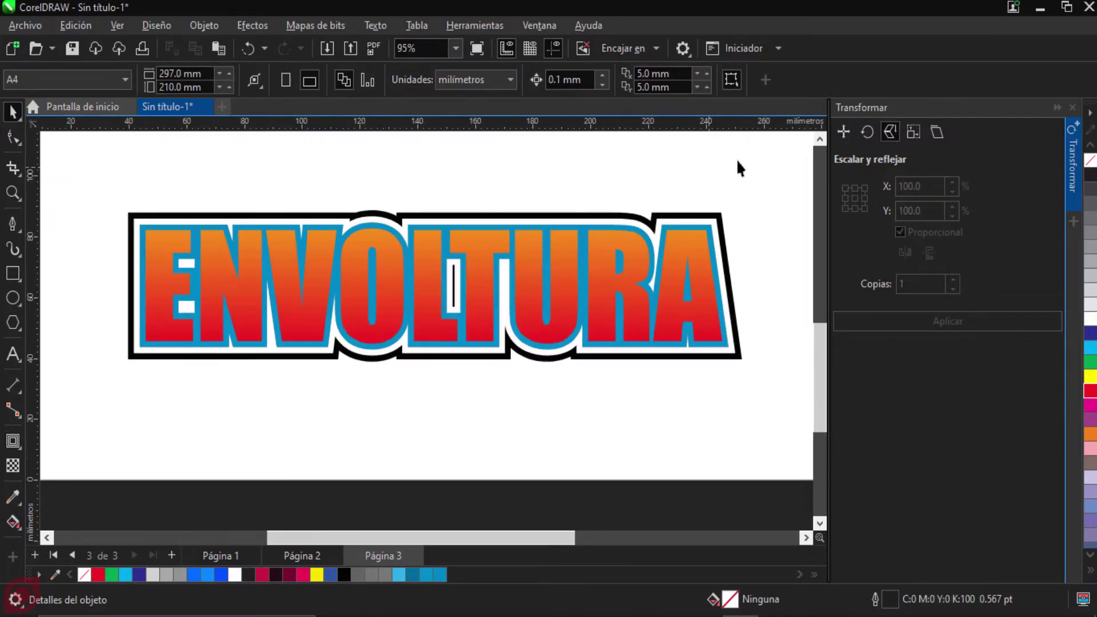
left_click_drag(794, 178, 68, 410)
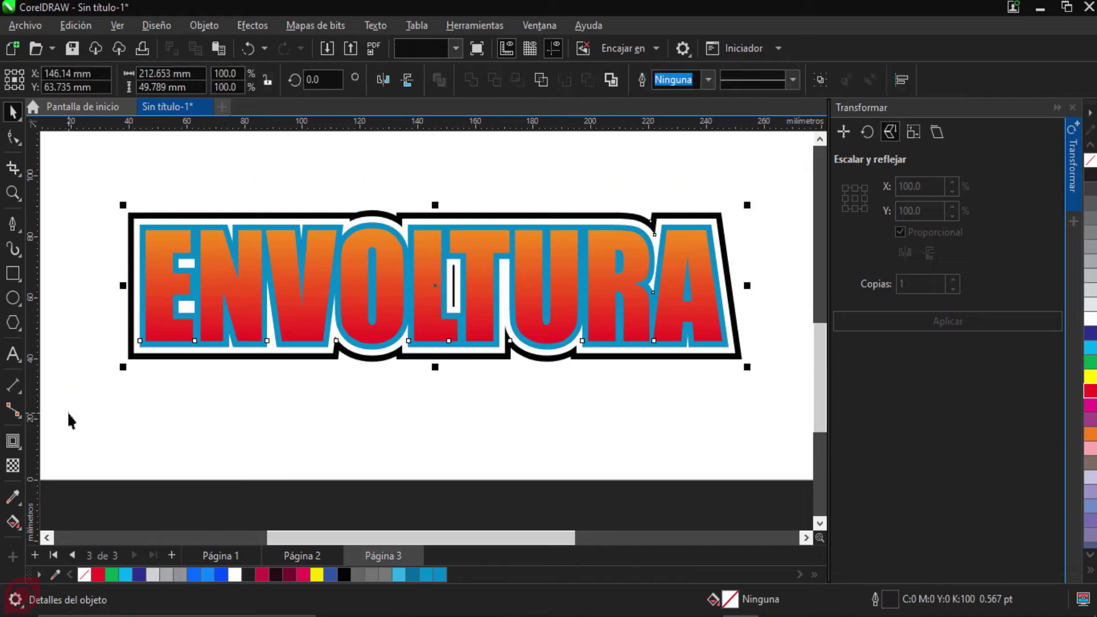
left_click(299, 406)
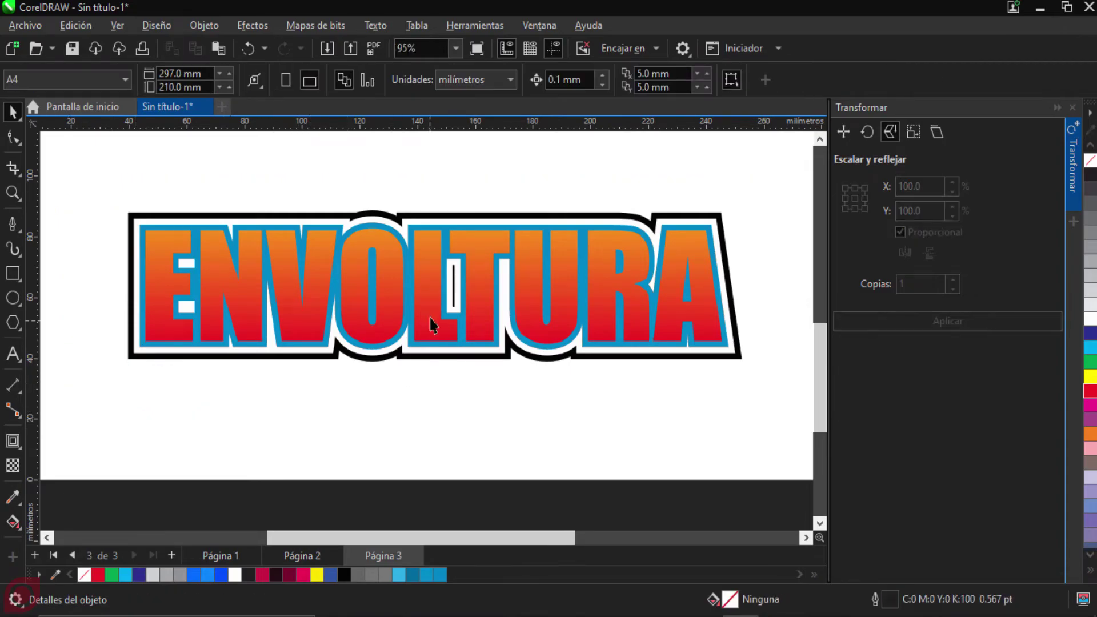
left_click_drag(433, 318, 432, 324)
left_click_drag(400, 393, 398, 450)
left_click_drag(437, 283, 299, 362)
key("ctrl+z")
key("ctrl+z")
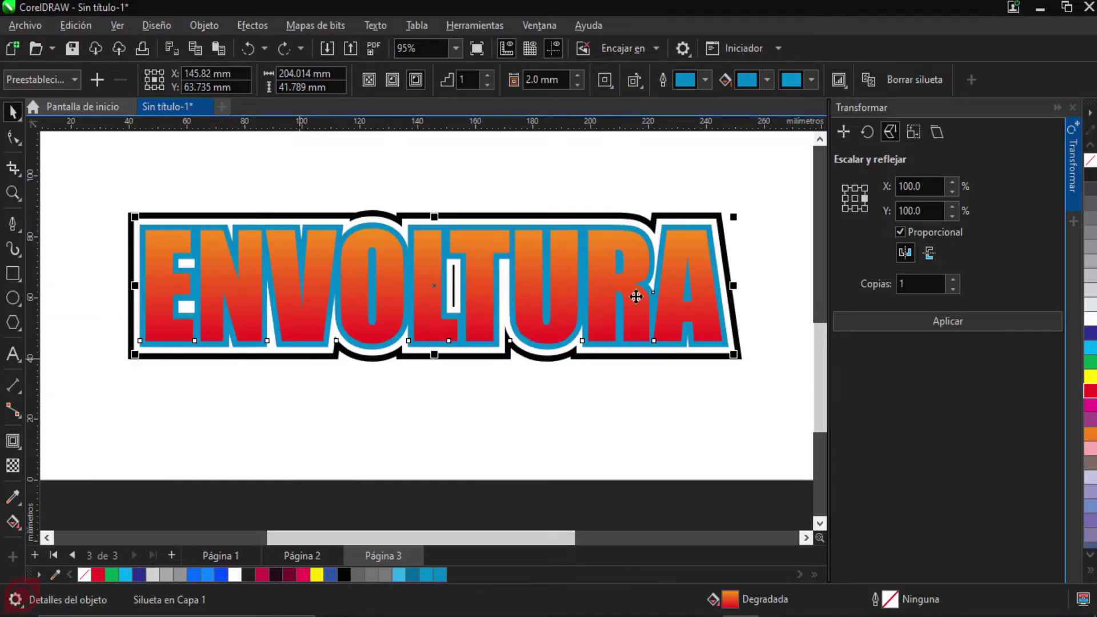
Step: Group all the stacked ENVOLTURA copies with their contours and show the whole page
left_click(772, 166)
left_click_drag(361, 402, 79, 406)
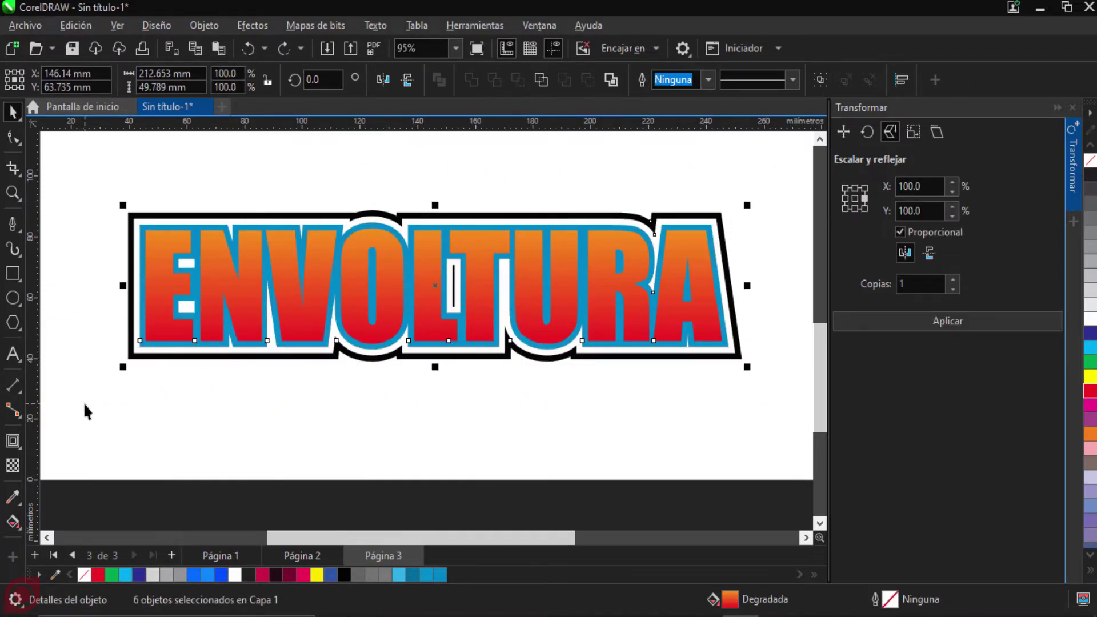
key("ctrl+g")
left_click(235, 415)
left_click(391, 355)
left_click(392, 413)
key("shift+F4")
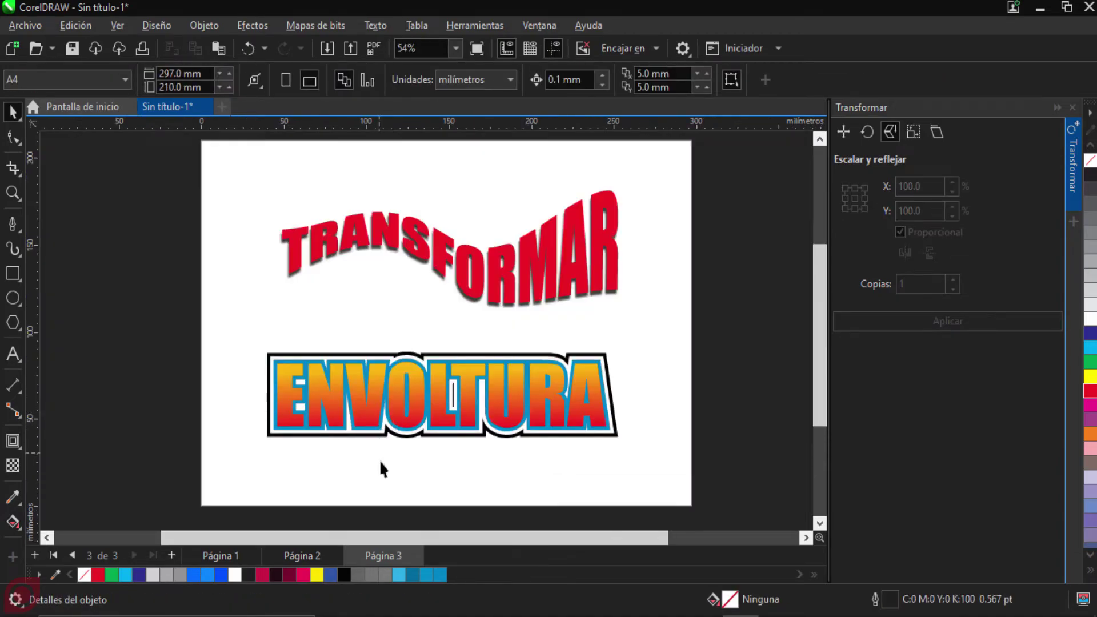
Step: Insert a new blank page after Página 3
right_click(393, 562)
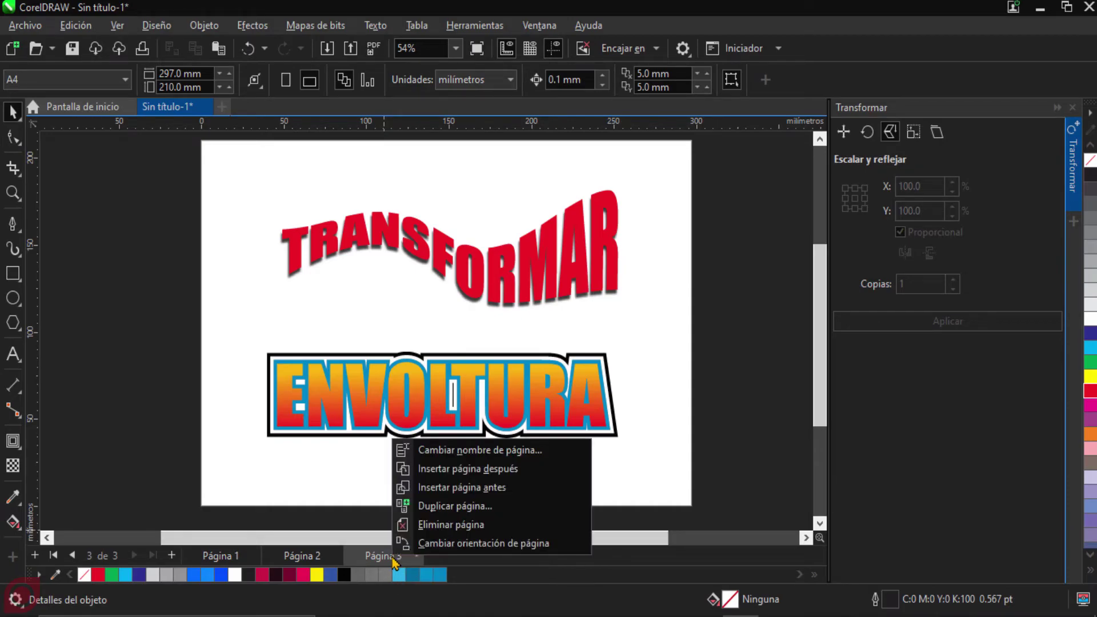
left_click(468, 471)
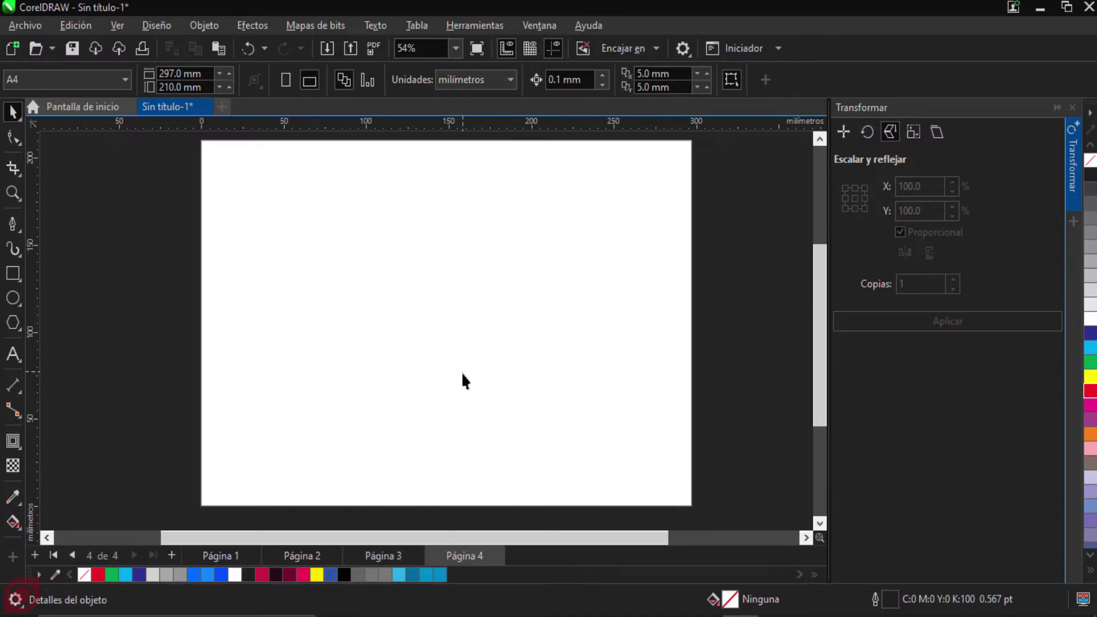
scroll(463, 377, "up", 1)
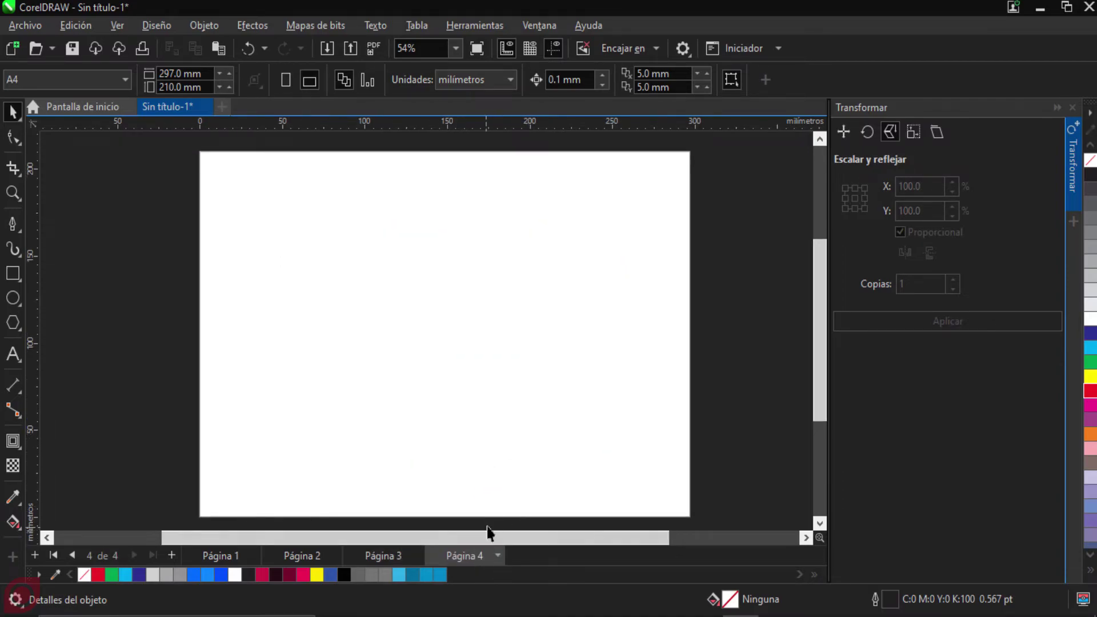
mouse_move(500, 557)
left_click(12, 440)
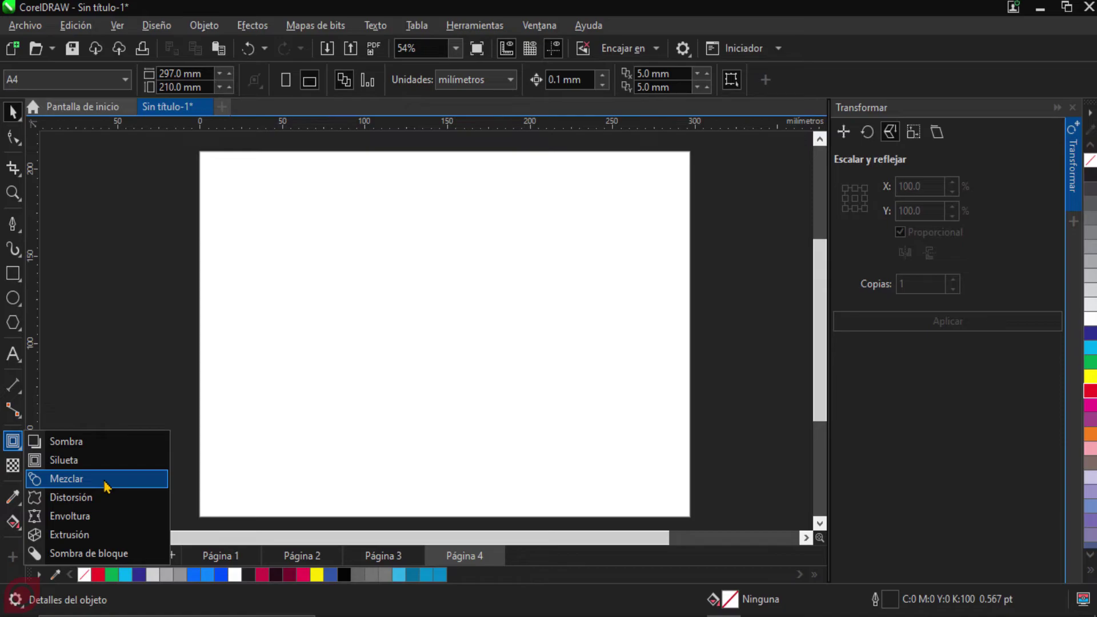
left_click(126, 262)
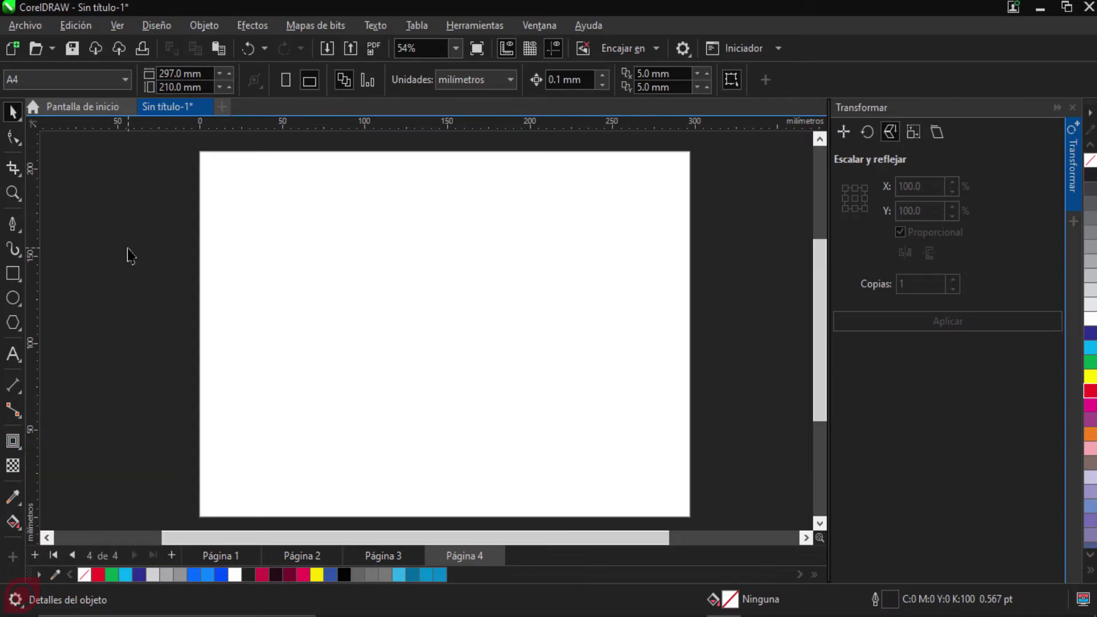
Step: Draw a circle about 20.5 mm wide near the page's upper-left corner and an equally wide square near its upper middle
left_click(12, 297)
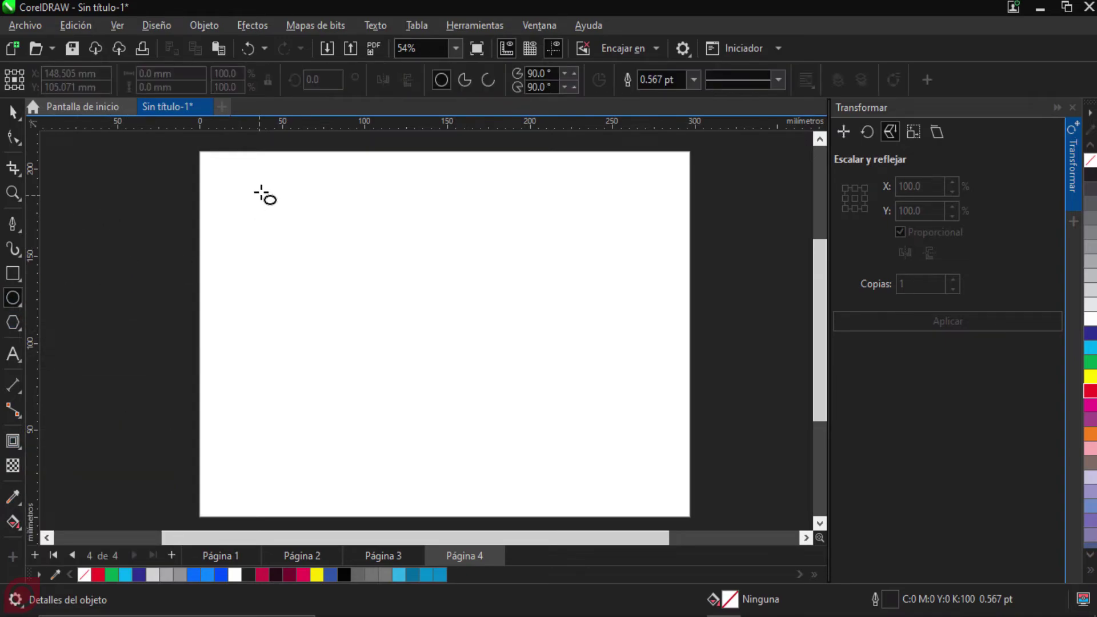
left_click_drag(233, 173, 267, 210)
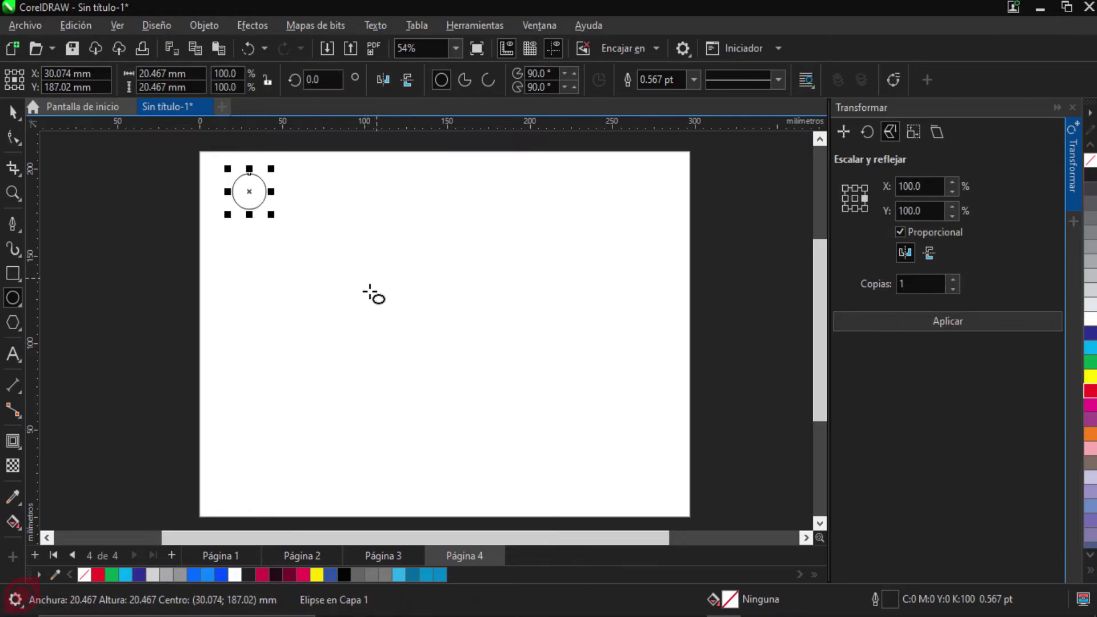
left_click(12, 273)
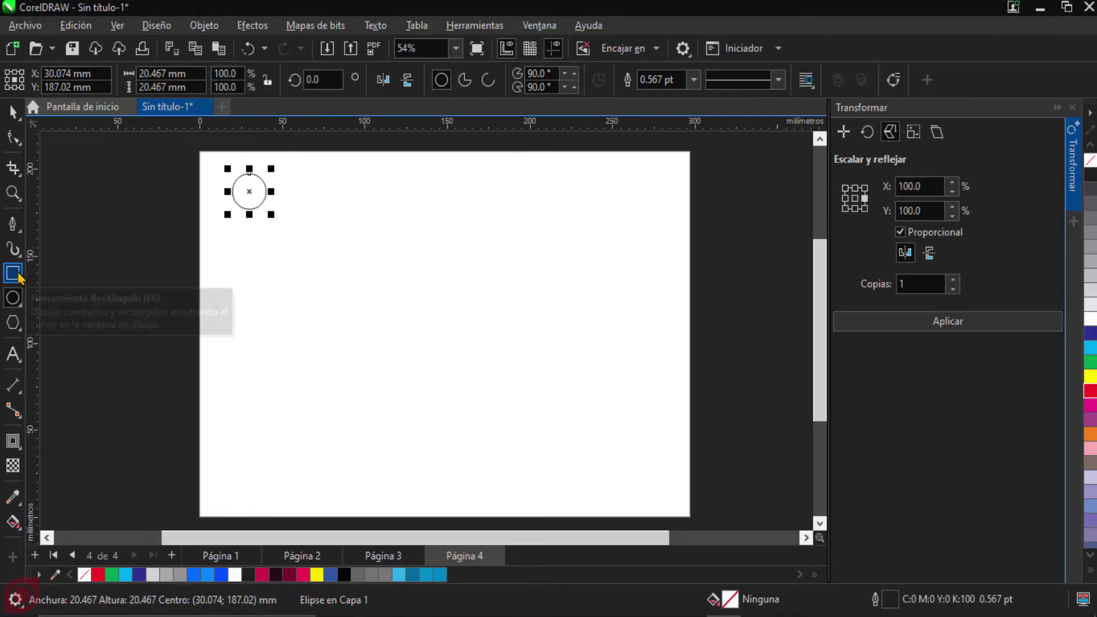
left_click_drag(390, 209, 425, 237)
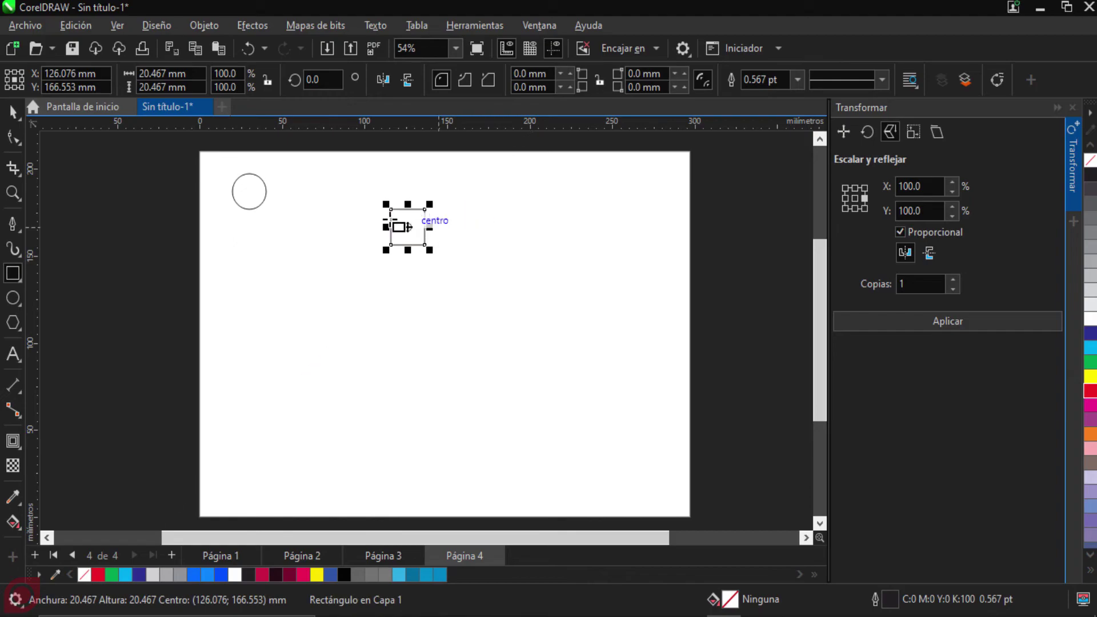
Step: Draw a six-sided polygon about 21 mm wide and 24 mm high near the page's upper-right corner
left_click(8, 333)
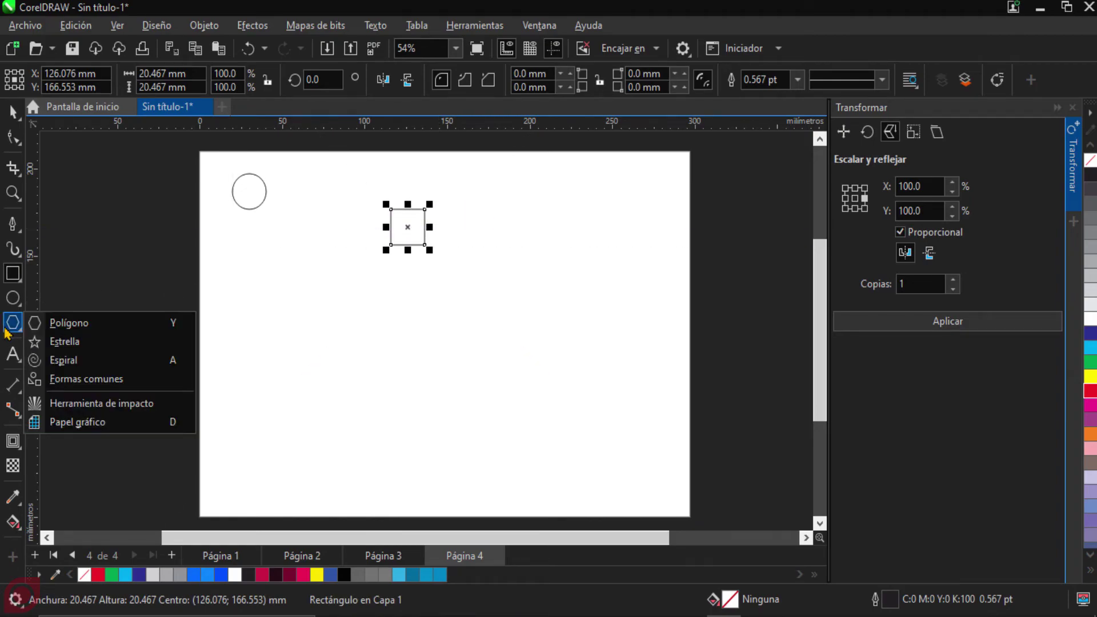
left_click(146, 323)
left_click_drag(569, 188, 608, 223)
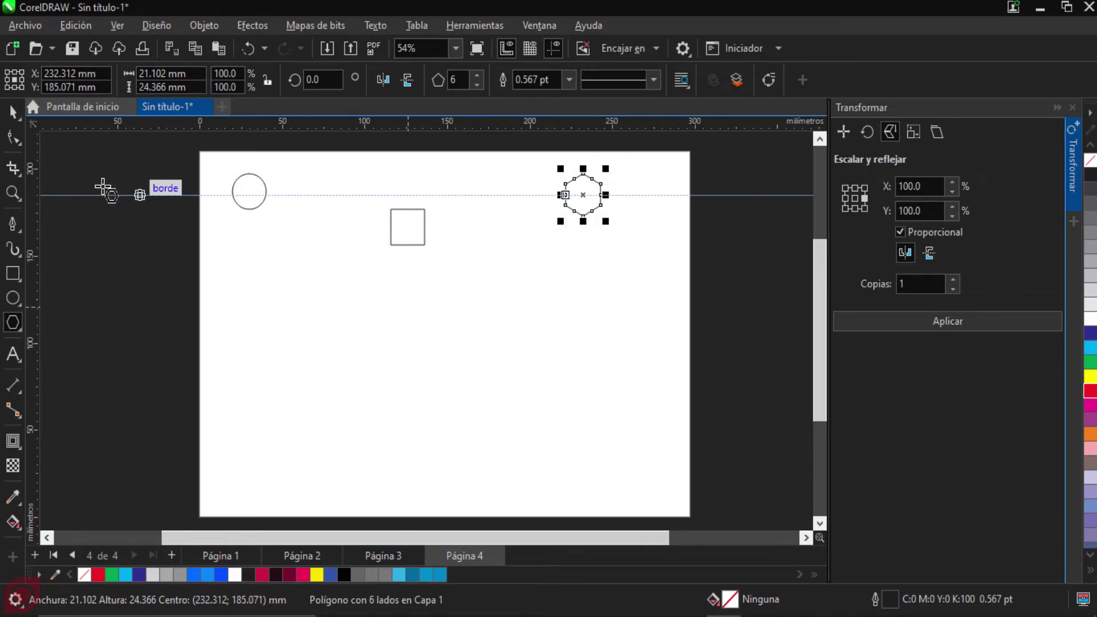
Step: Fill the circle with cyan, the square with red and the hexagon with yellow
left_click(13, 113)
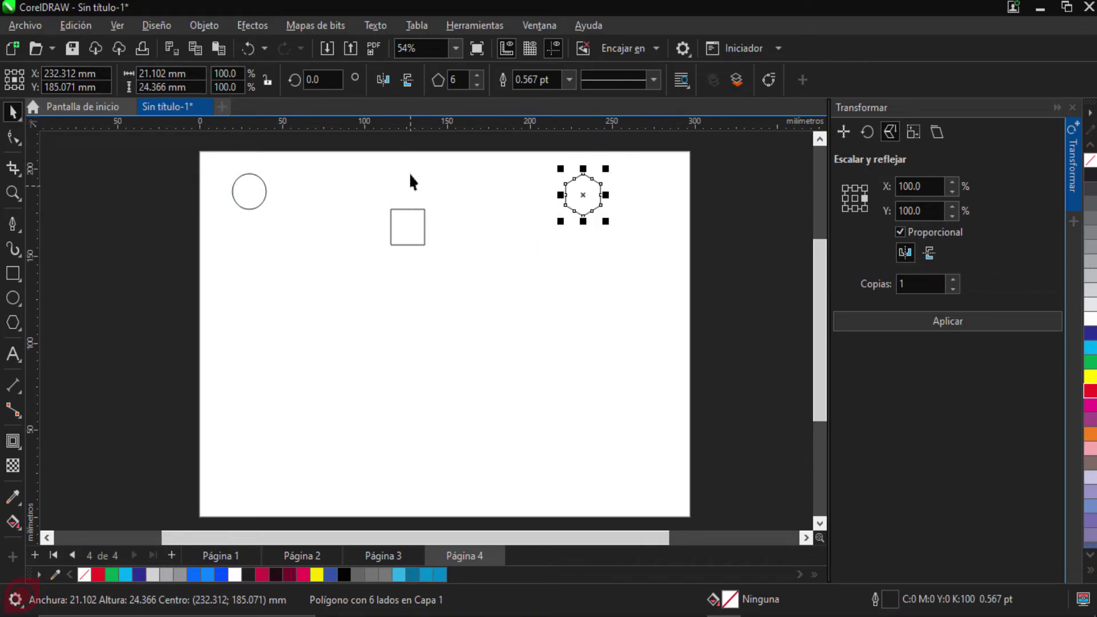
left_click(254, 190)
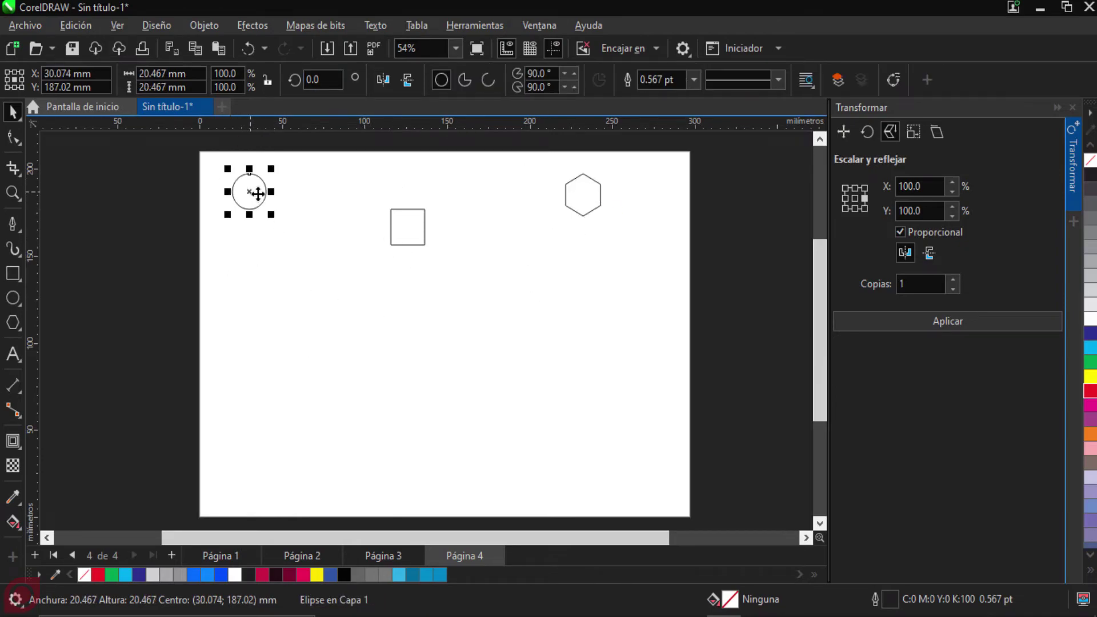
left_click(1088, 348)
left_click(442, 234)
left_click(405, 230)
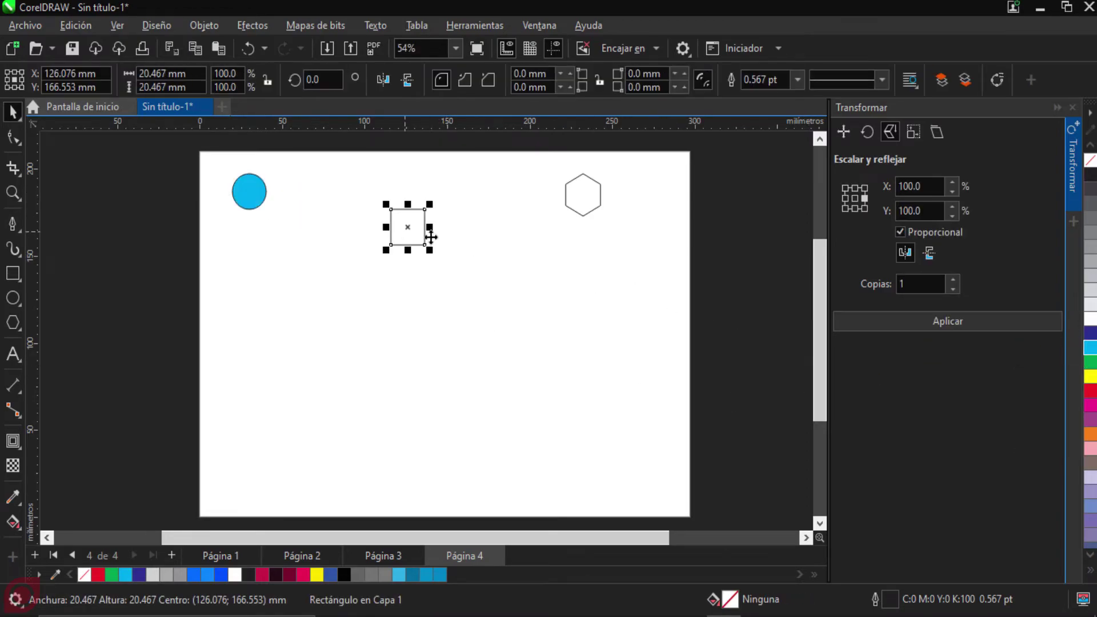
left_click(1090, 391)
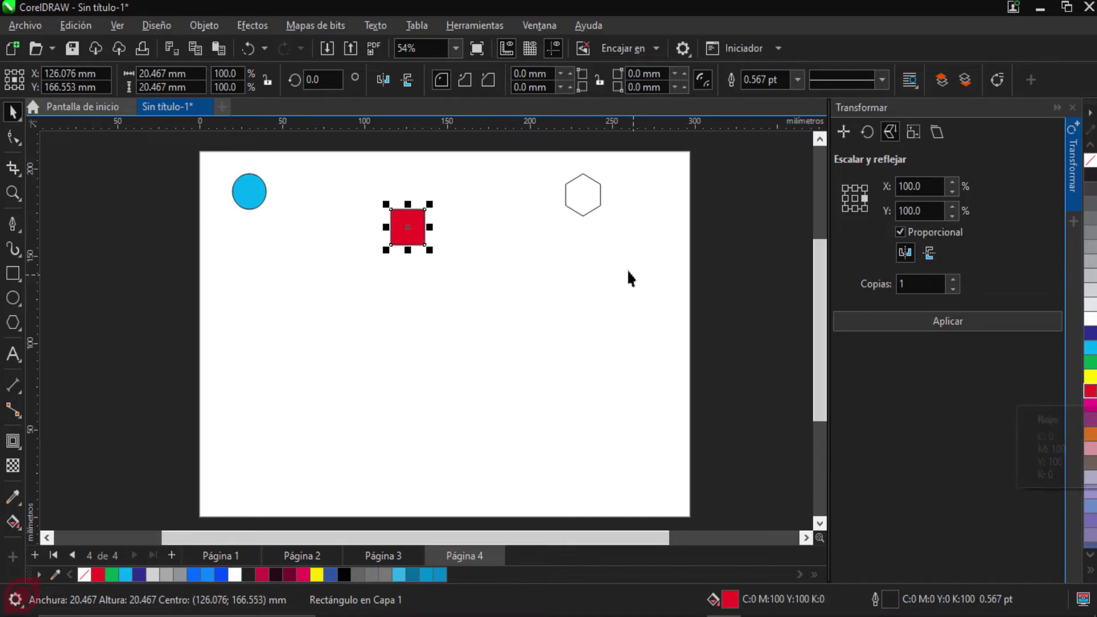
left_click(583, 188)
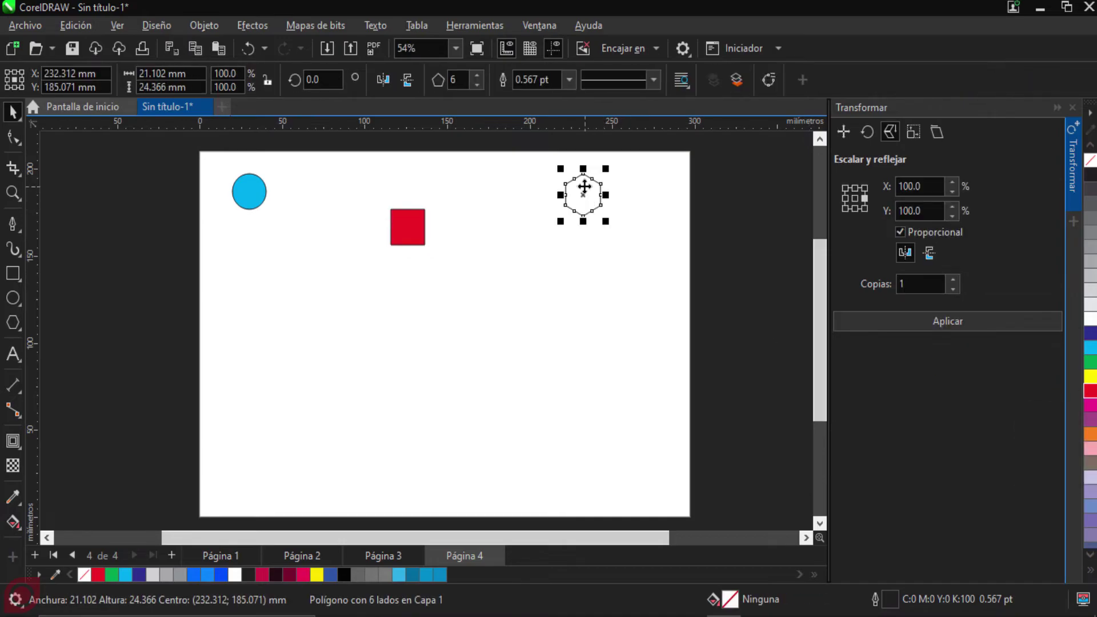
left_click(1090, 377)
left_click(630, 202)
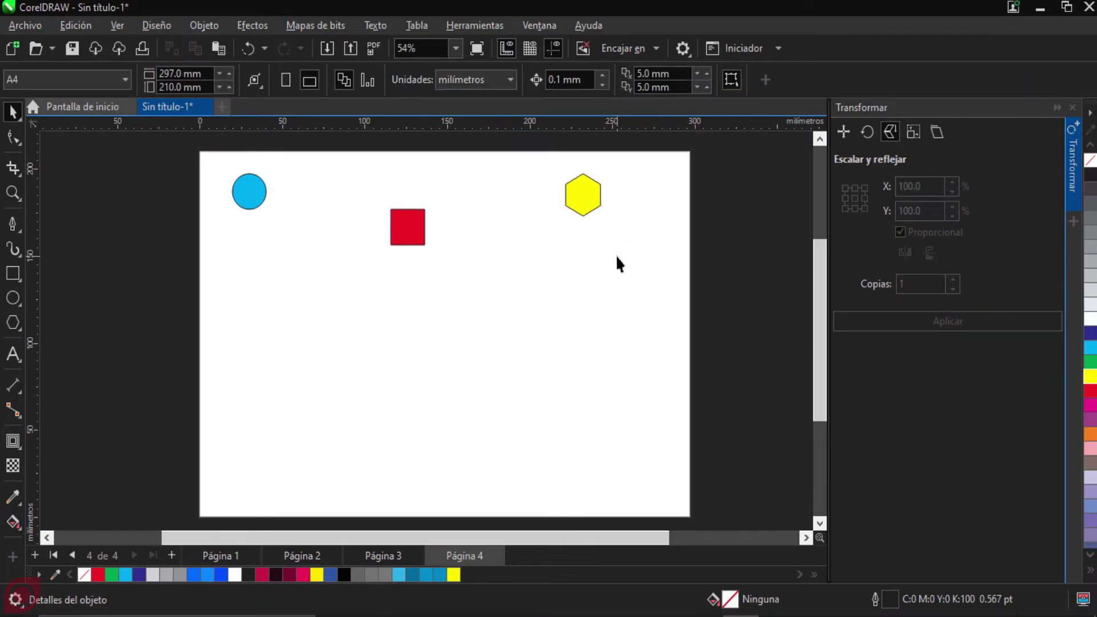
Step: Blend the circle into the square and the square into the hexagon, using 20 steps for each blend
left_click(19, 447)
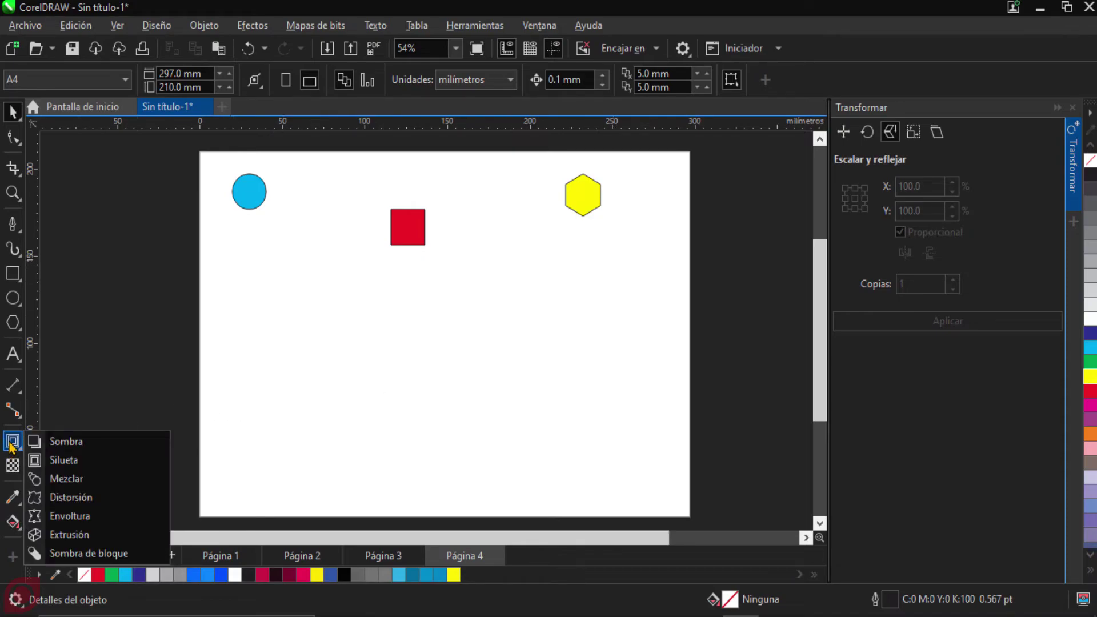
left_click(121, 486)
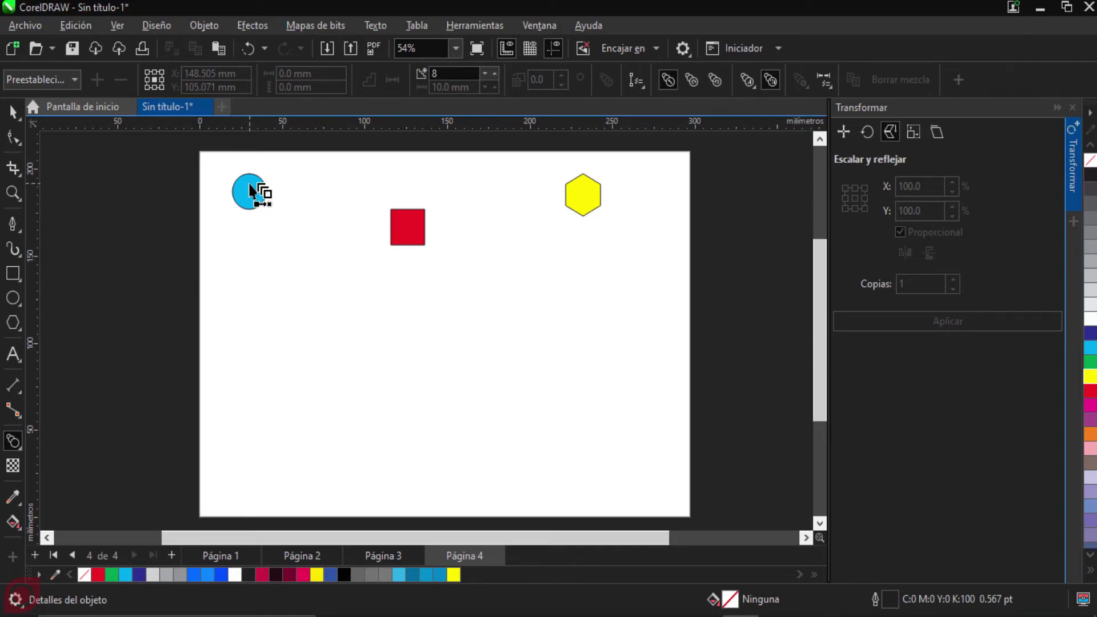
left_click_drag(250, 189, 421, 242)
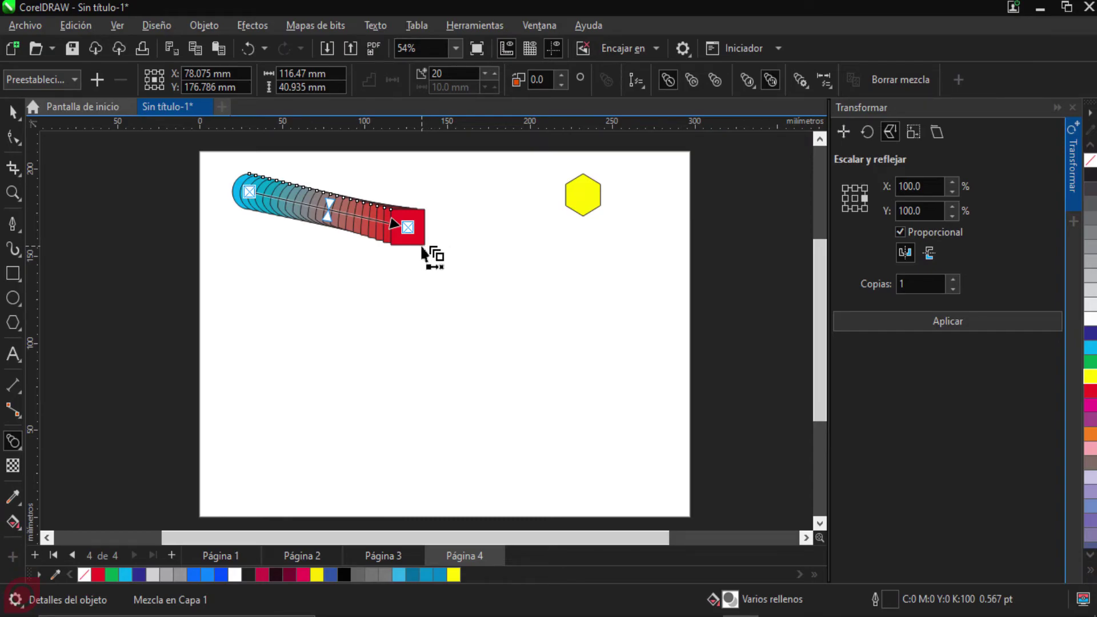
left_click_drag(426, 242, 583, 206)
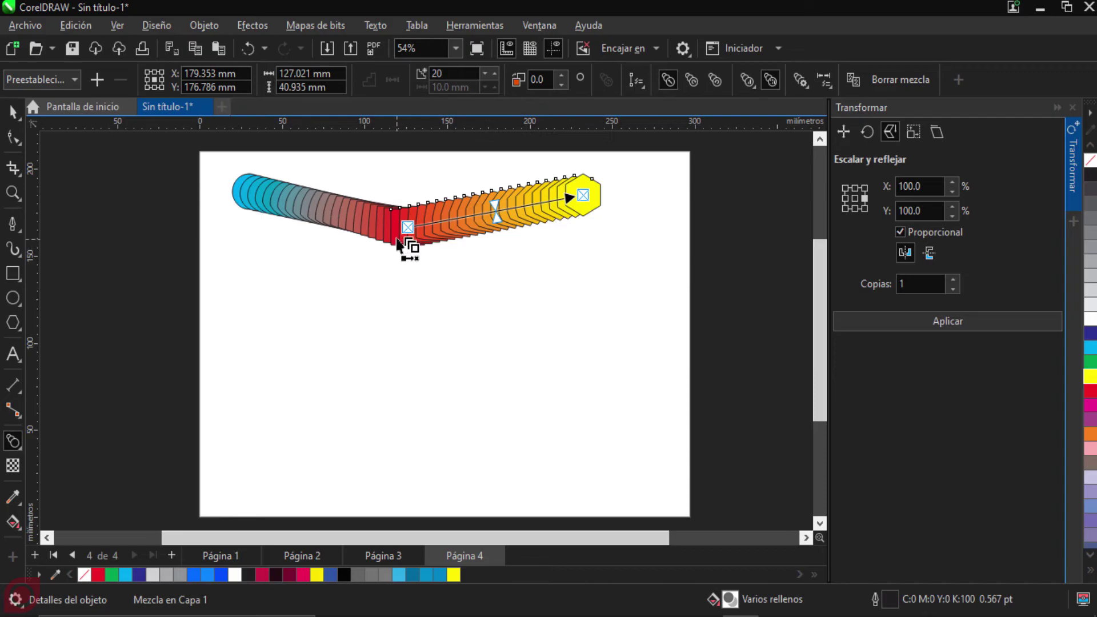
Step: Try 5 and 500 steps on the blend between the square and the hexagon
left_click_drag(405, 229, 586, 154)
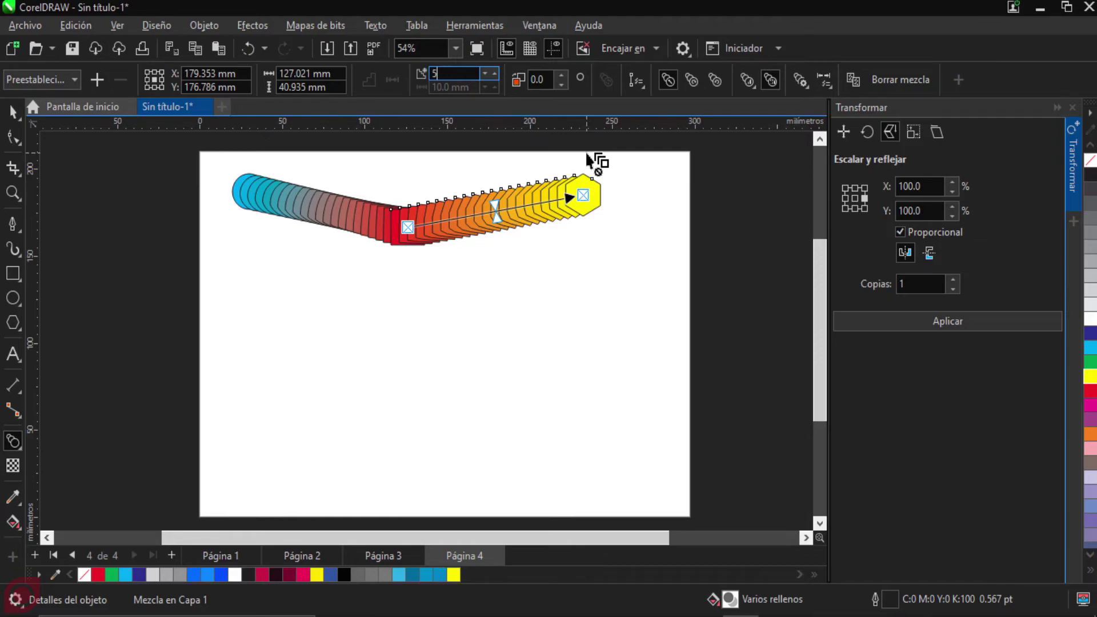
type("5")
key("Return")
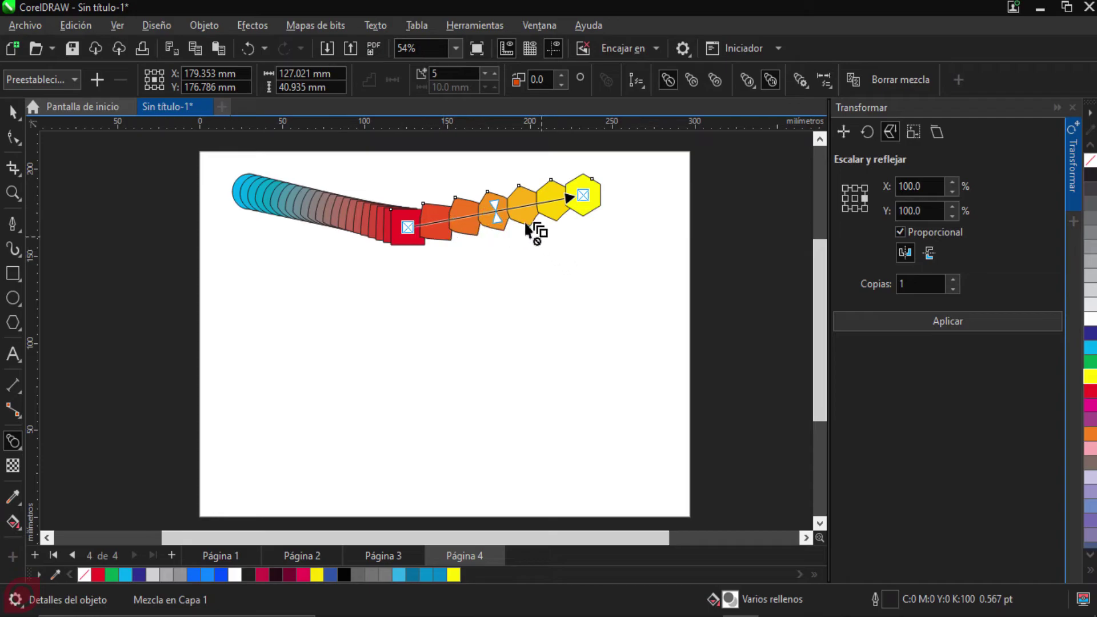
left_click(456, 73)
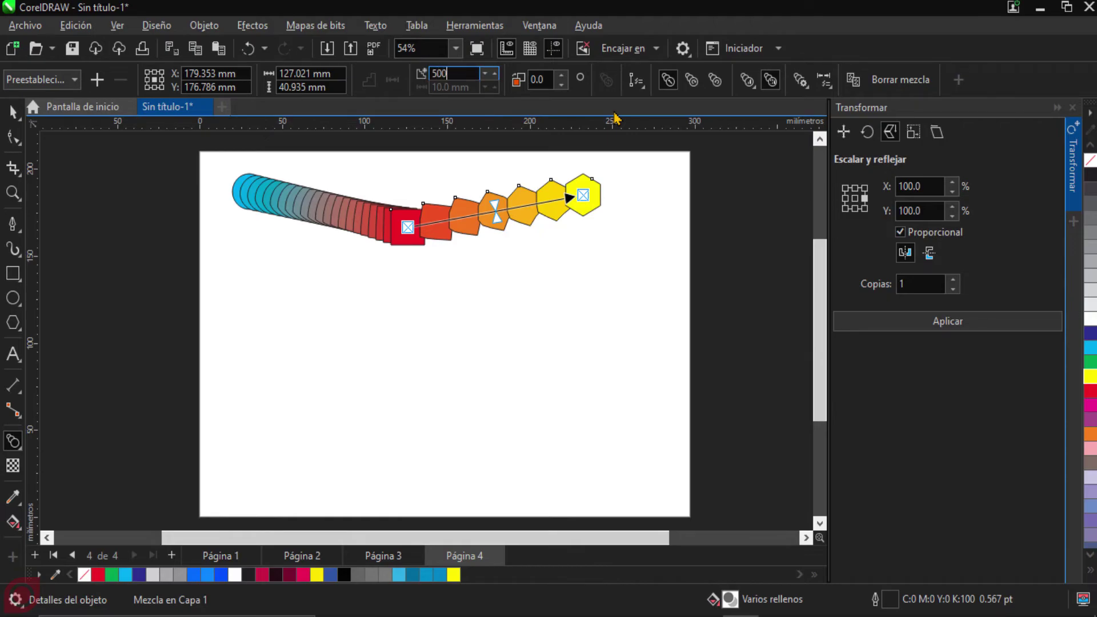
key("Return")
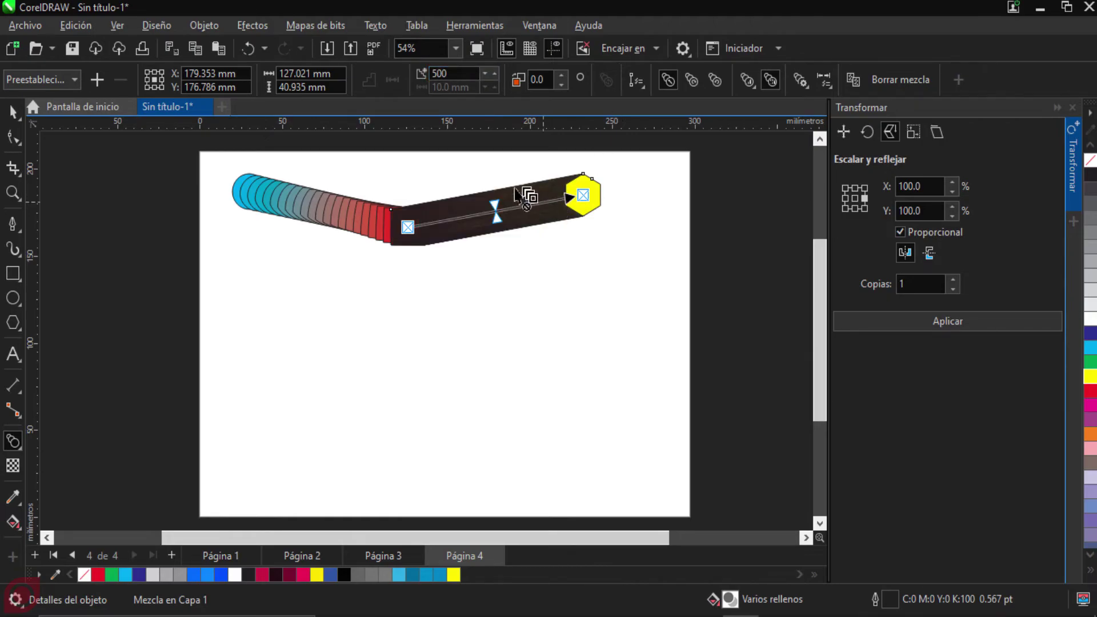
Step: Set the blend between the square and the hexagon to 10 steps
double_click(448, 73)
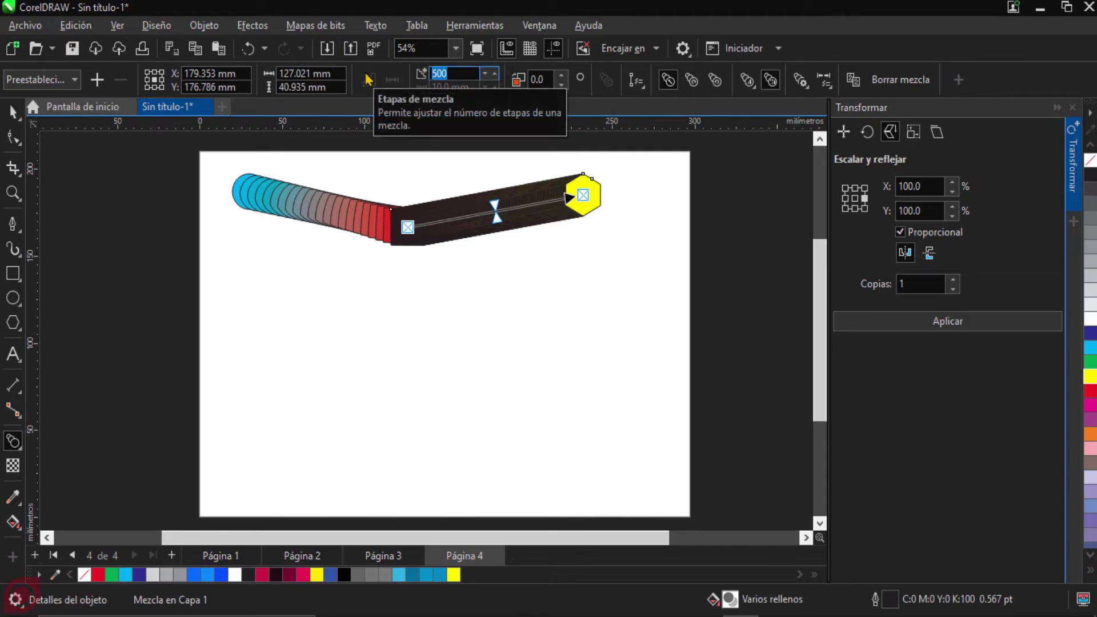
type("10")
key("Return")
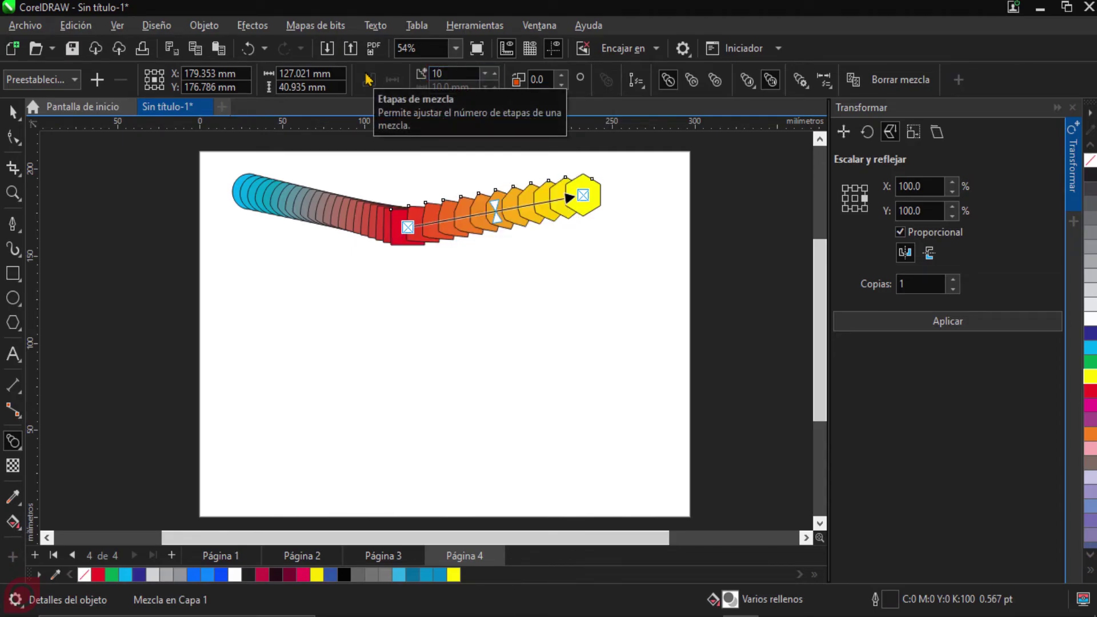
Step: Set the blend between the circle and the square to 25 steps
left_click(309, 208)
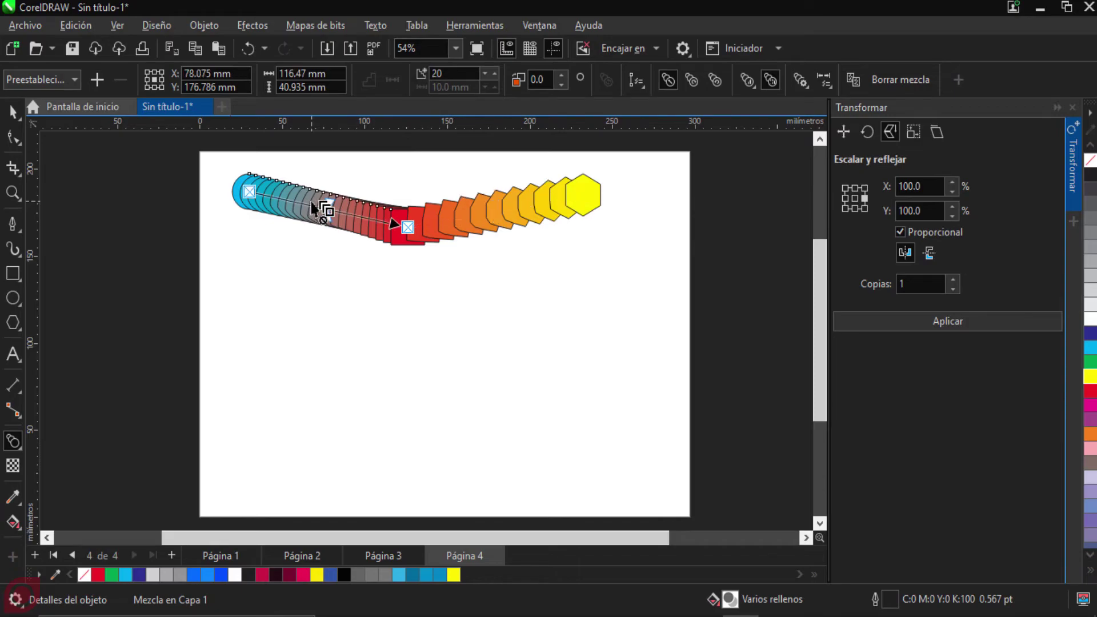
scroll(371, 232, "up", 2)
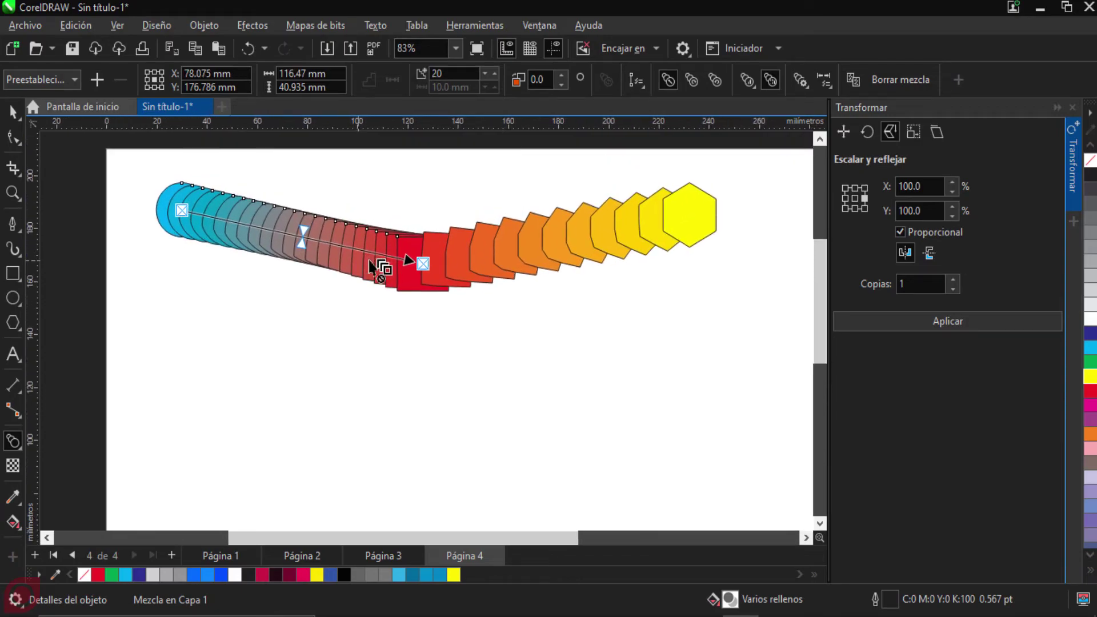
left_click(549, 251)
left_click(317, 253)
left_click(574, 246)
left_click(288, 245)
double_click(440, 73)
key("Return")
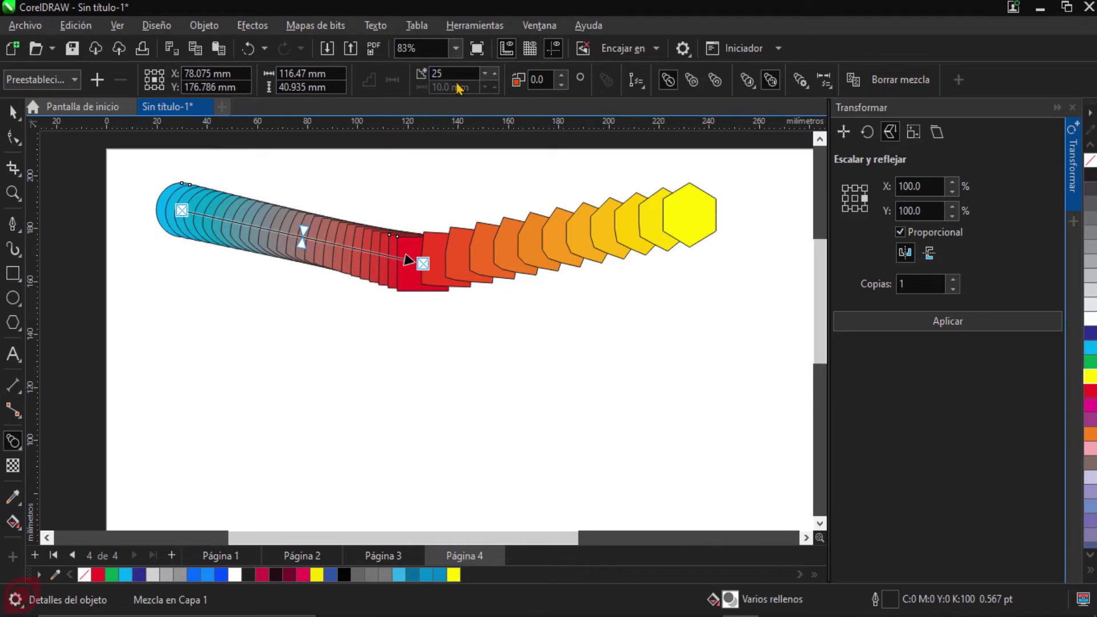
Step: Reposition the red square lower on the page, centred at about X 115 mm, Y 133 mm, to bend both blends
left_click_drag(426, 269, 376, 399)
left_click(698, 220)
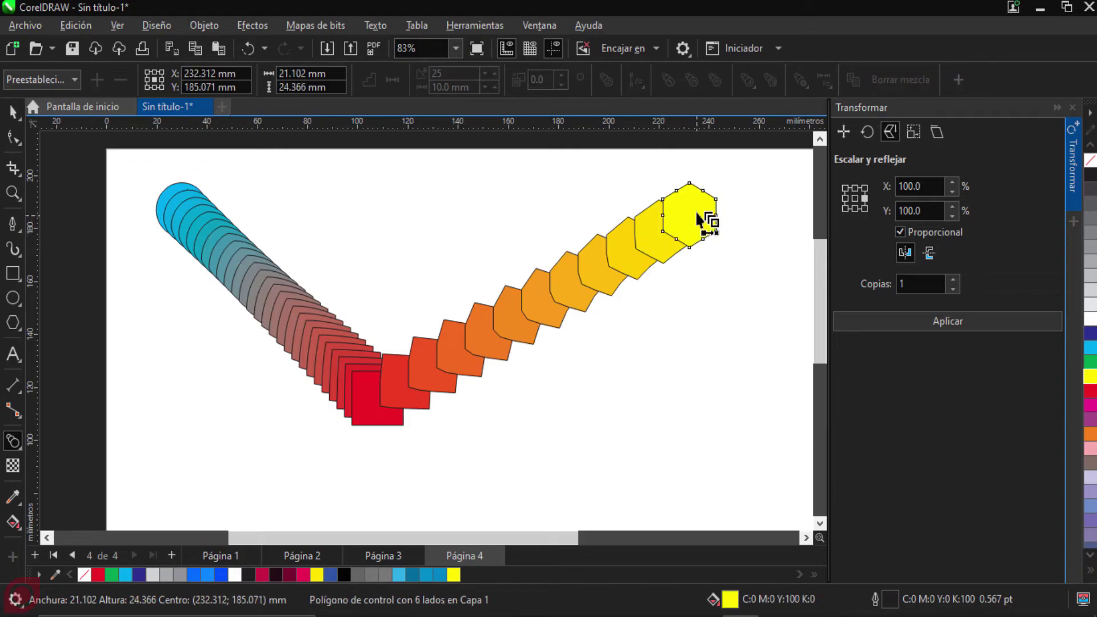
left_click(23, 117)
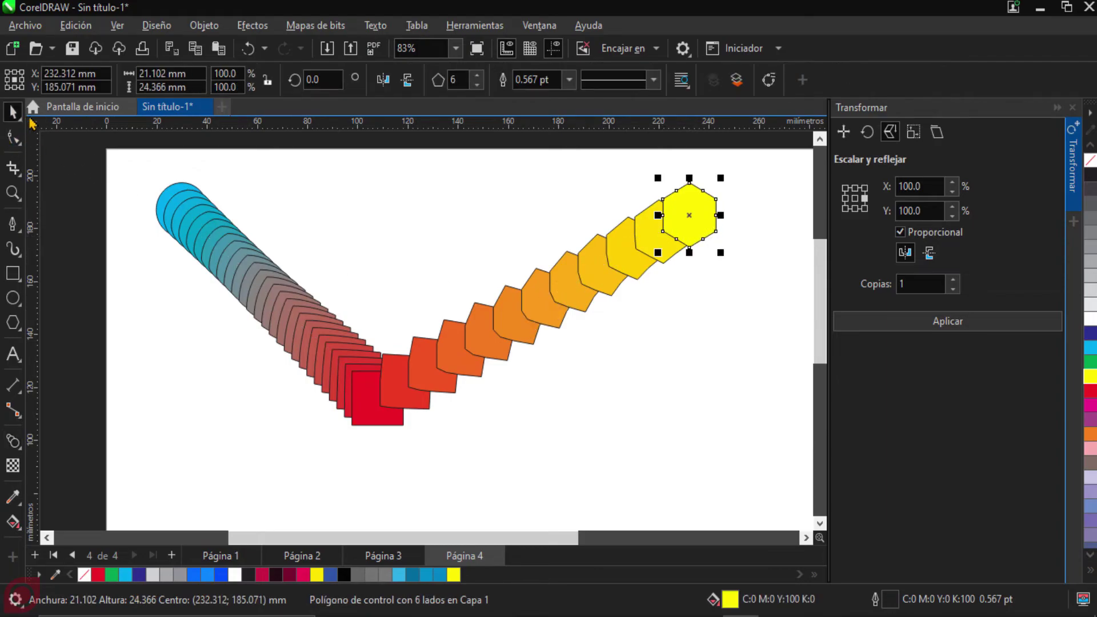
left_click(13, 441)
left_click(370, 378)
left_click(403, 384)
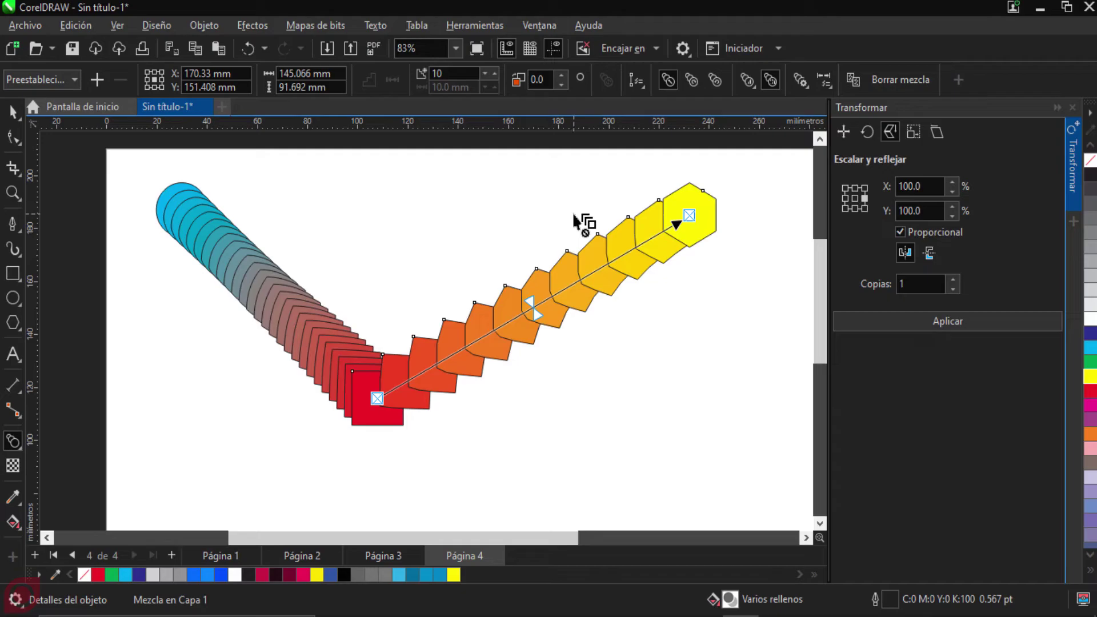
left_click_drag(379, 398, 390, 353)
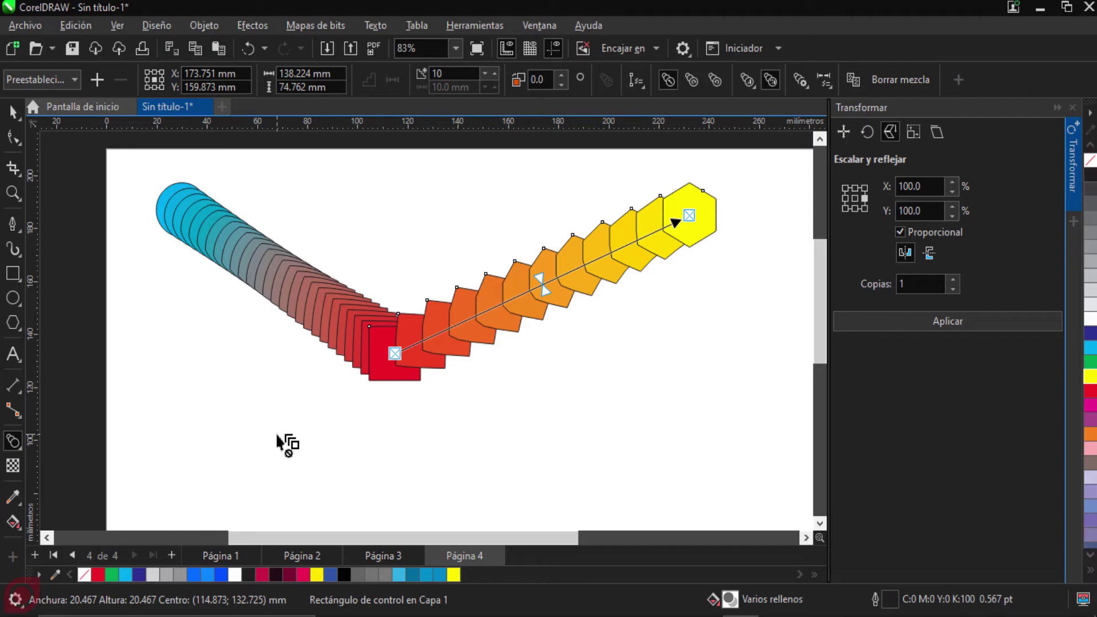
Step: Clear the blend between the square and the hexagon, undo the removal and deselect everything
scroll(502, 348, "down", 1)
scroll(504, 326, "up", 1)
scroll(504, 327, "down", 1)
scroll(519, 322, "down", 1)
scroll(529, 319, "up", 1)
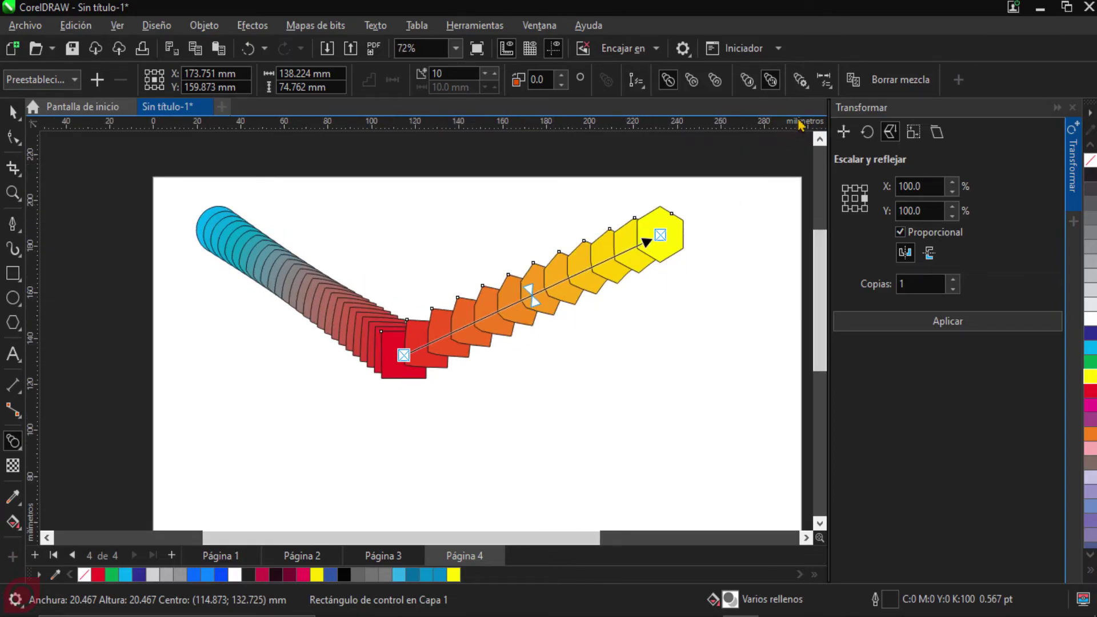
left_click(895, 80)
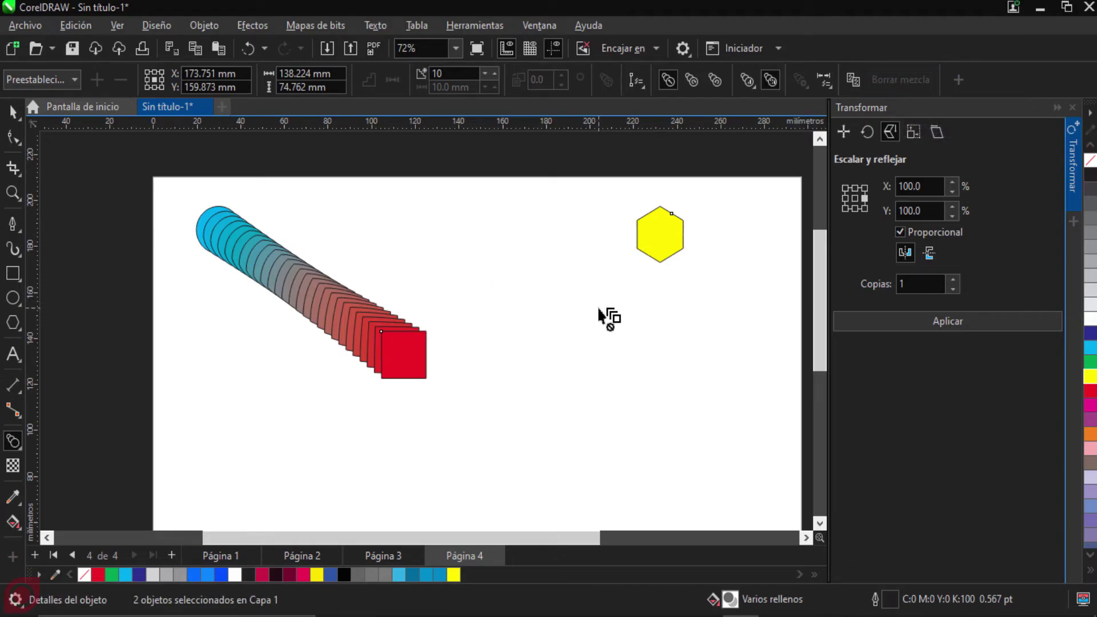
key("ctrl+z")
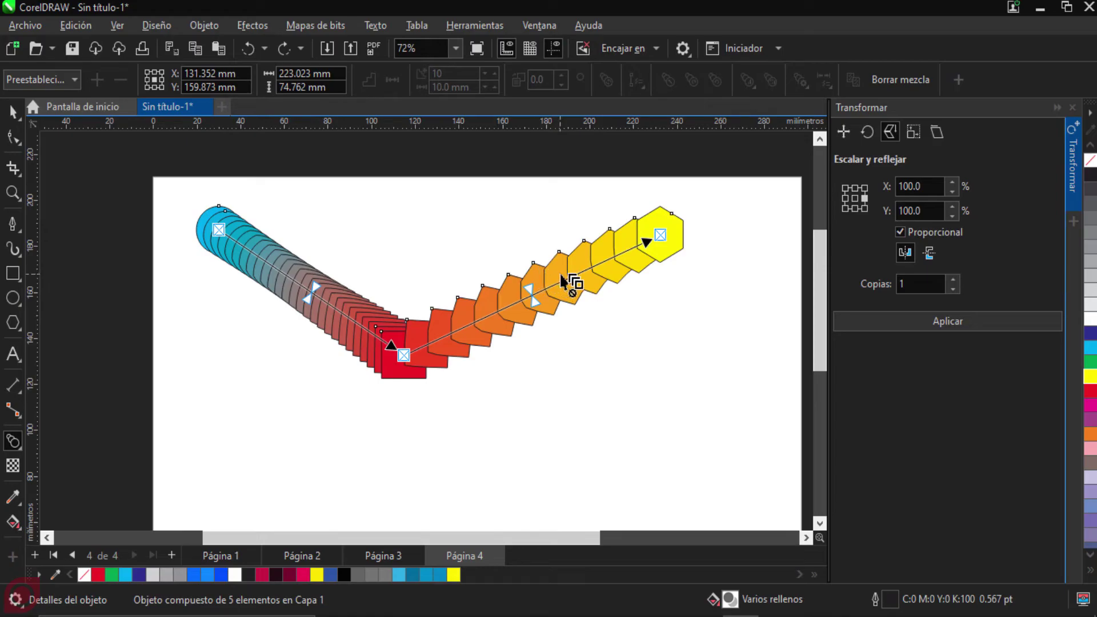
key("Escape")
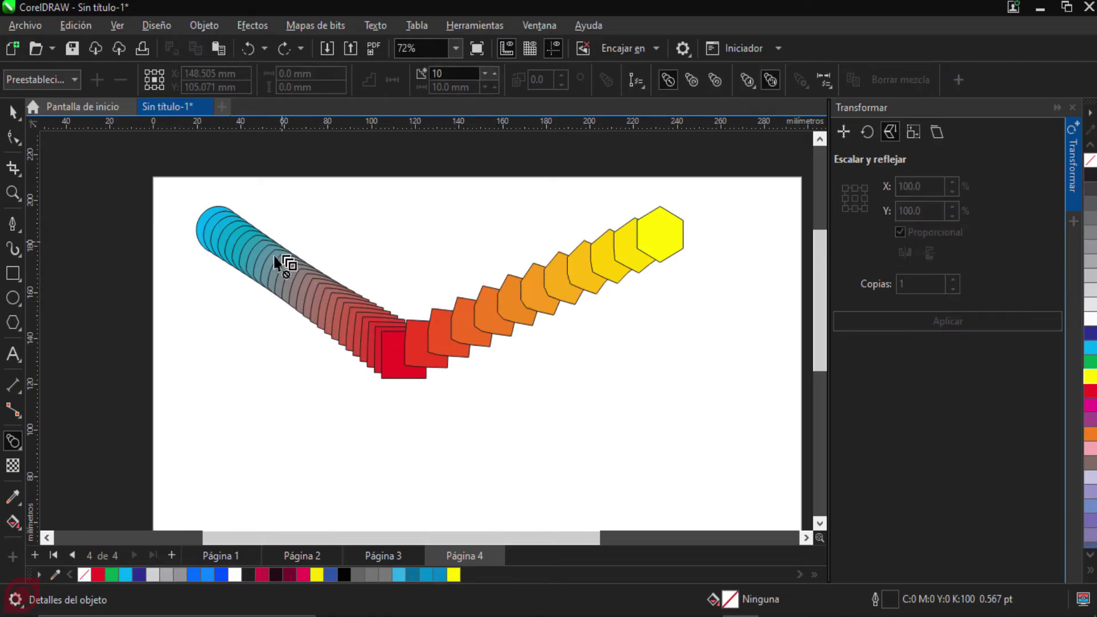
Step: Move the red square up until it is nearly level with the circle and the hexagon, and deselect the blend
left_click(281, 252)
left_click_drag(403, 355, 406, 391)
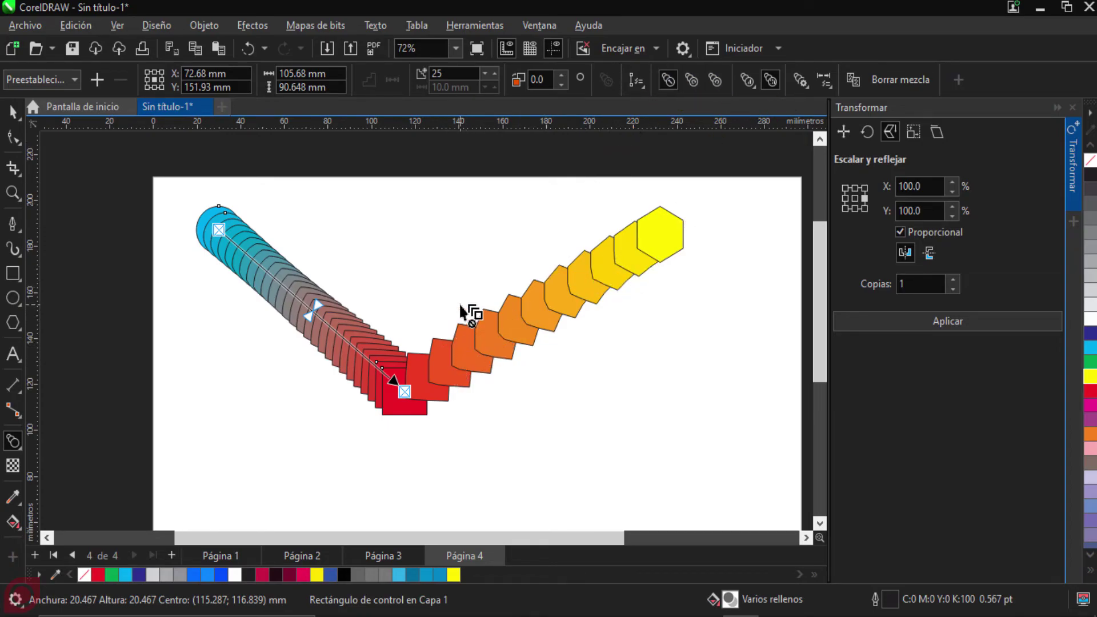
left_click_drag(409, 386, 445, 260)
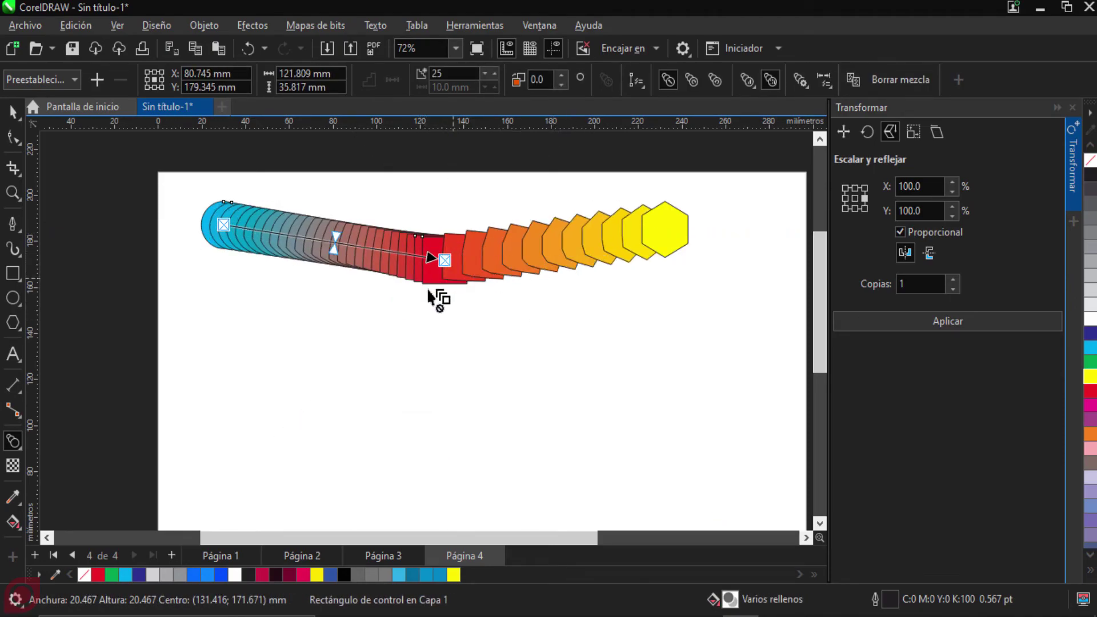
scroll(426, 297, "down", 3)
scroll(443, 269, "up", 2)
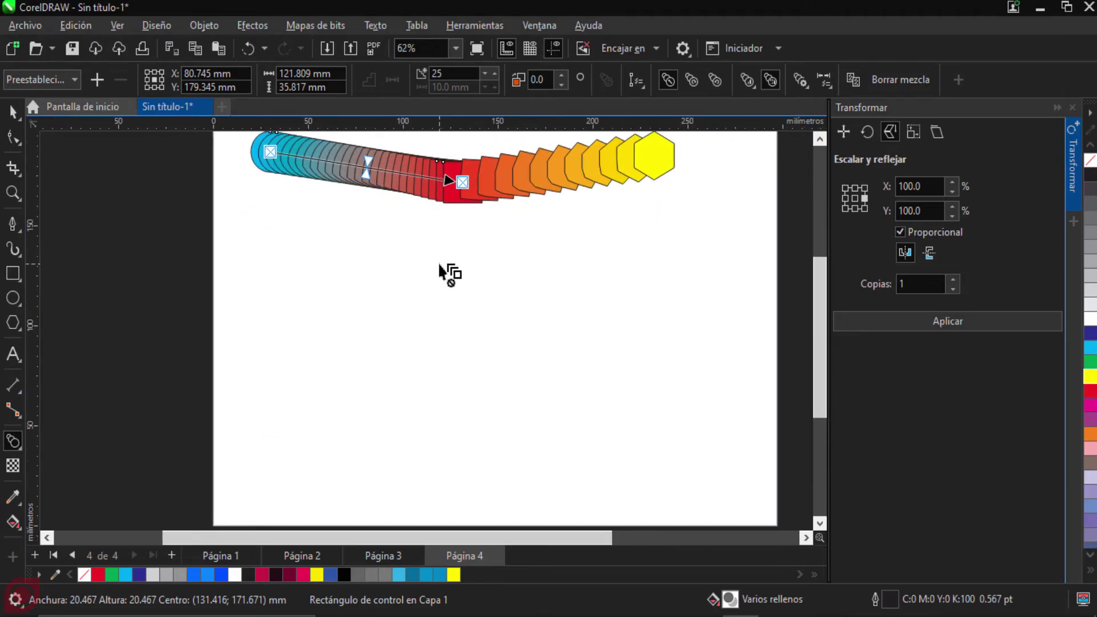
scroll(445, 252, "down", 1)
scroll(441, 268, "up", 2)
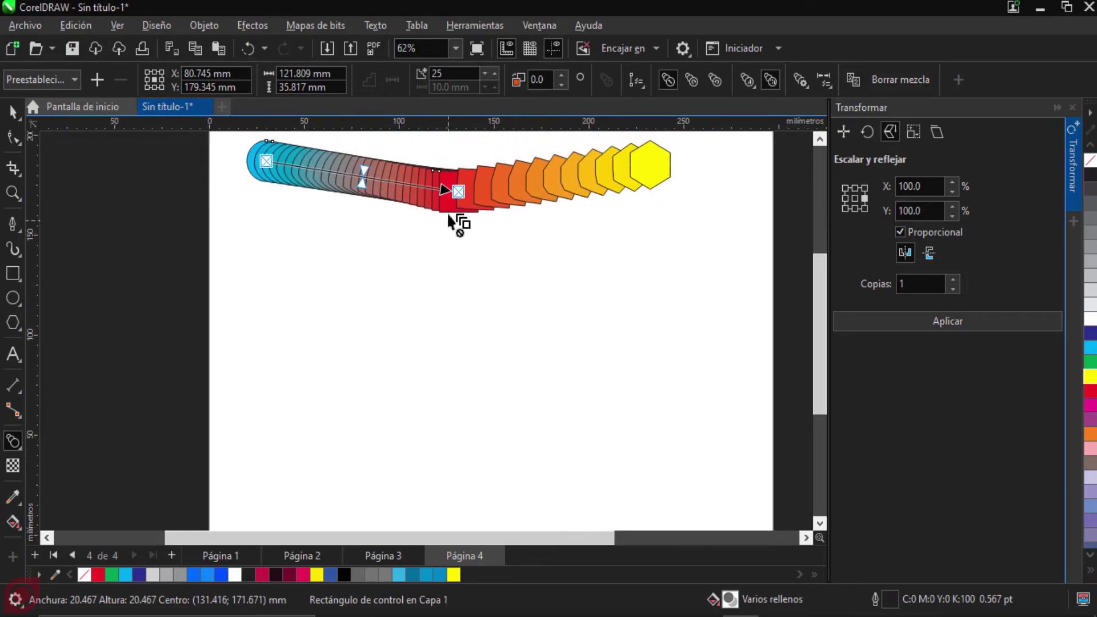
mouse_move(447, 187)
left_mouse_down()
mouse_move(457, 172)
mouse_move(449, 201)
left_mouse_up()
left_click(10, 112)
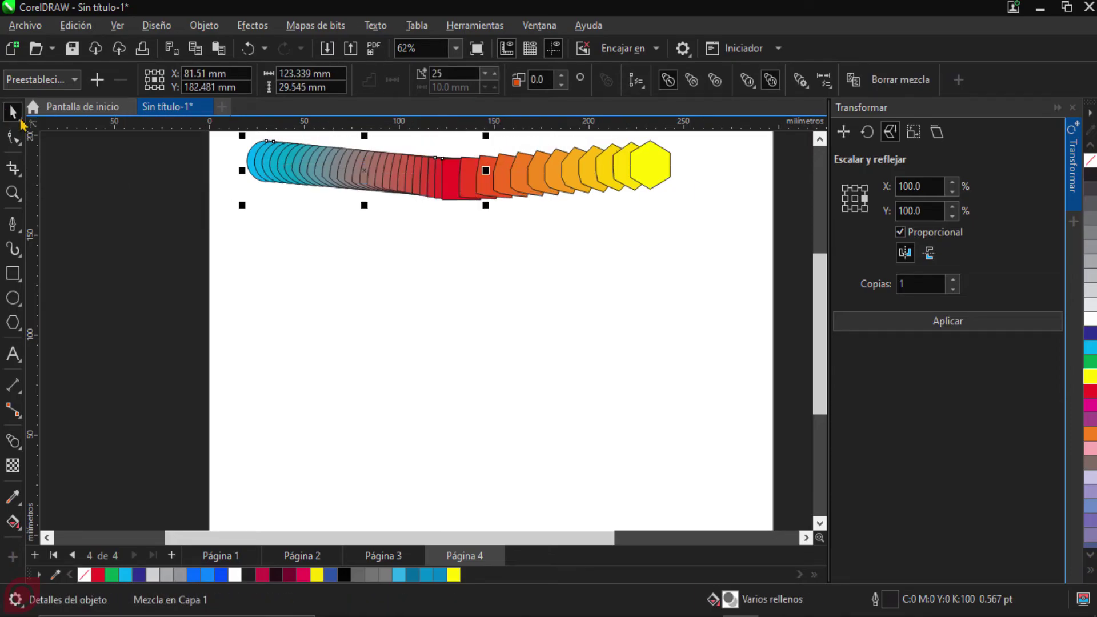
left_click(371, 273)
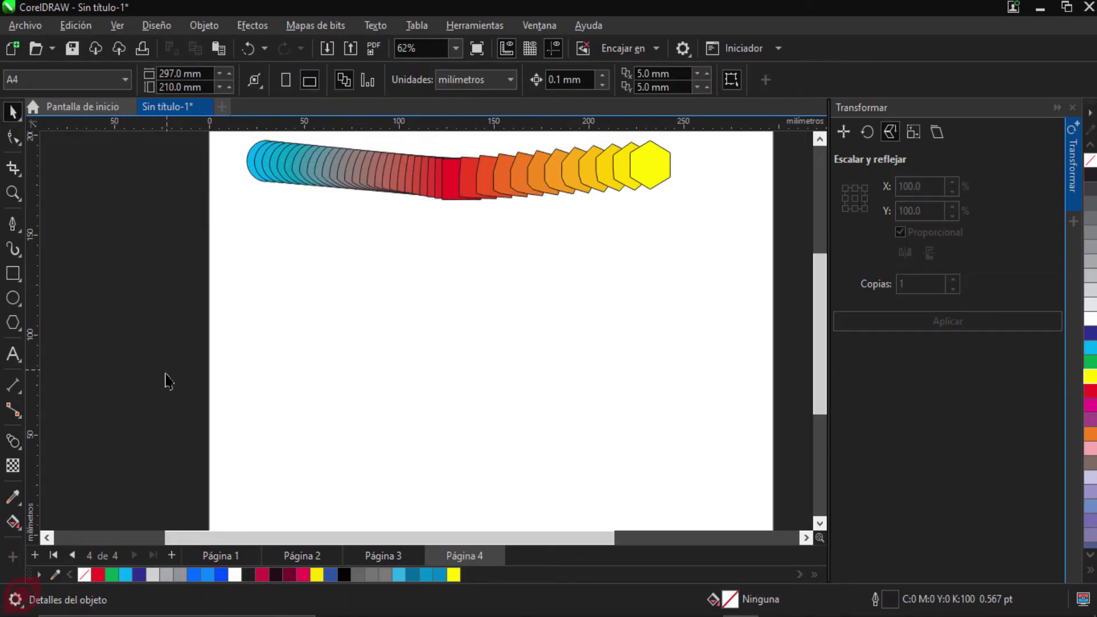
Step: Draw a straight vertical line about 119.5 mm long below the blended shapes with the Pen tool
left_click(13, 228)
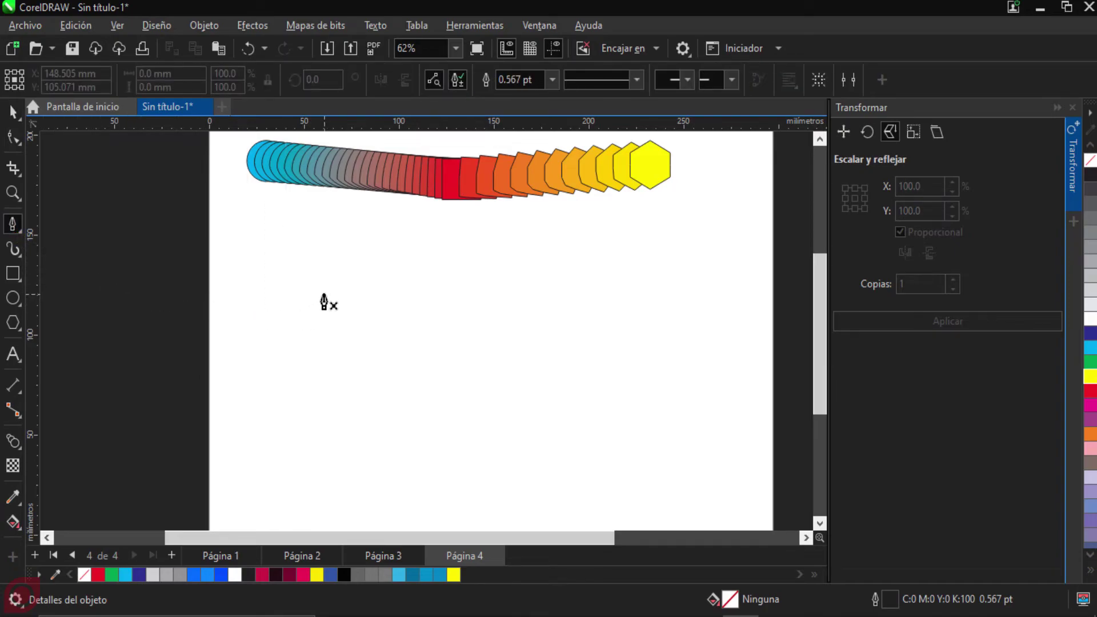
left_click_drag(342, 296, 338, 280)
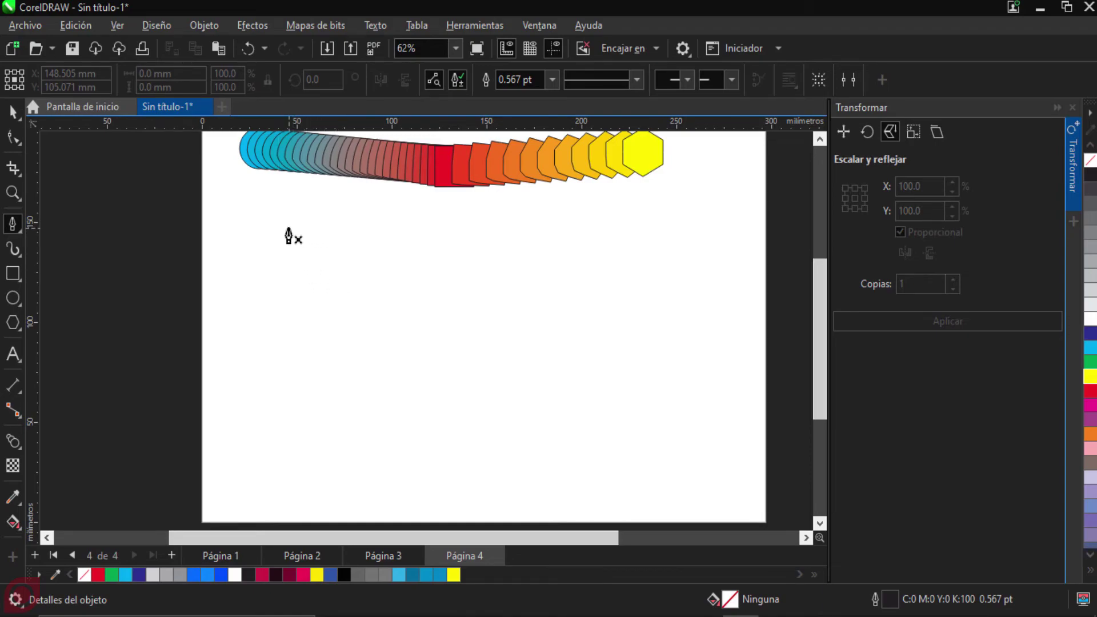
left_click_drag(288, 228, 308, 218)
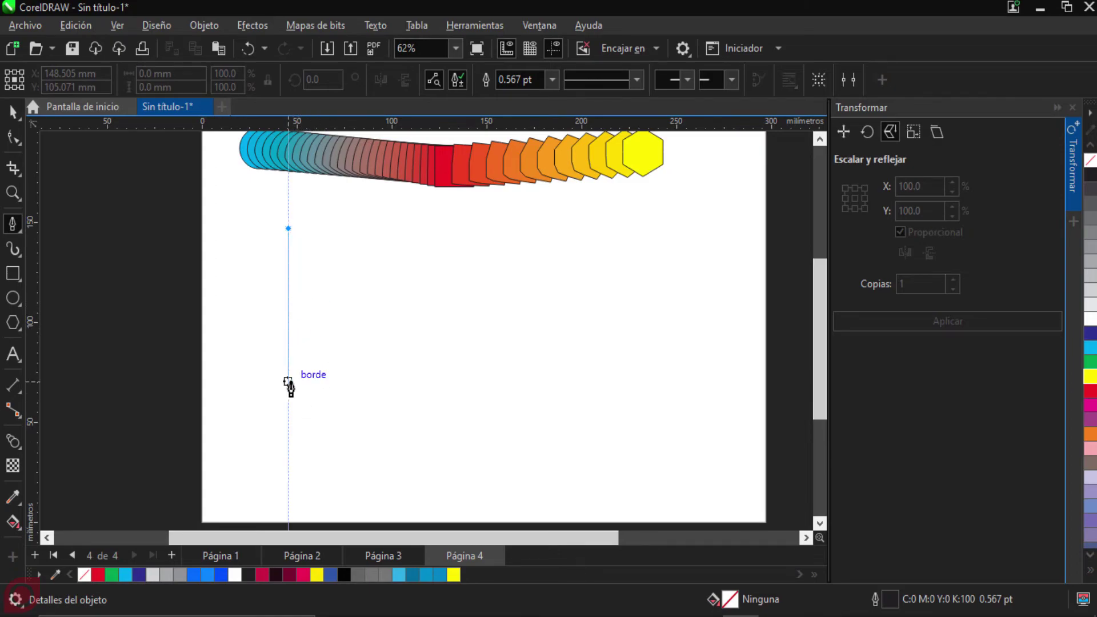
left_click(288, 467)
key("Escape")
left_click(13, 112)
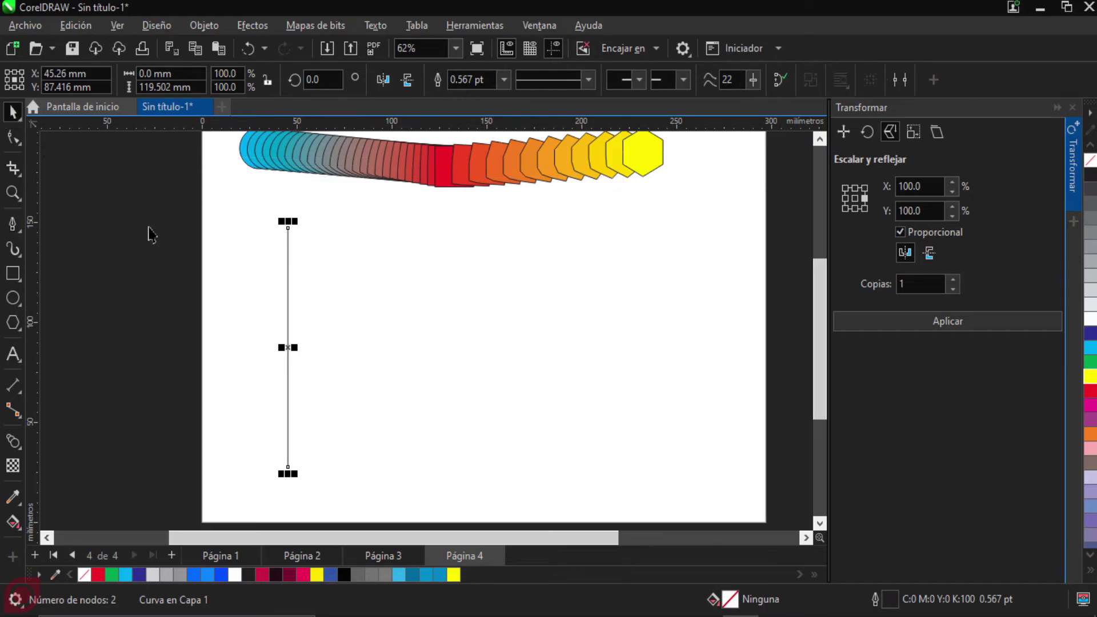
Step: Set the vertical line's height to 120 mm
left_click(125, 216)
left_click(287, 312)
type("120")
key("Return")
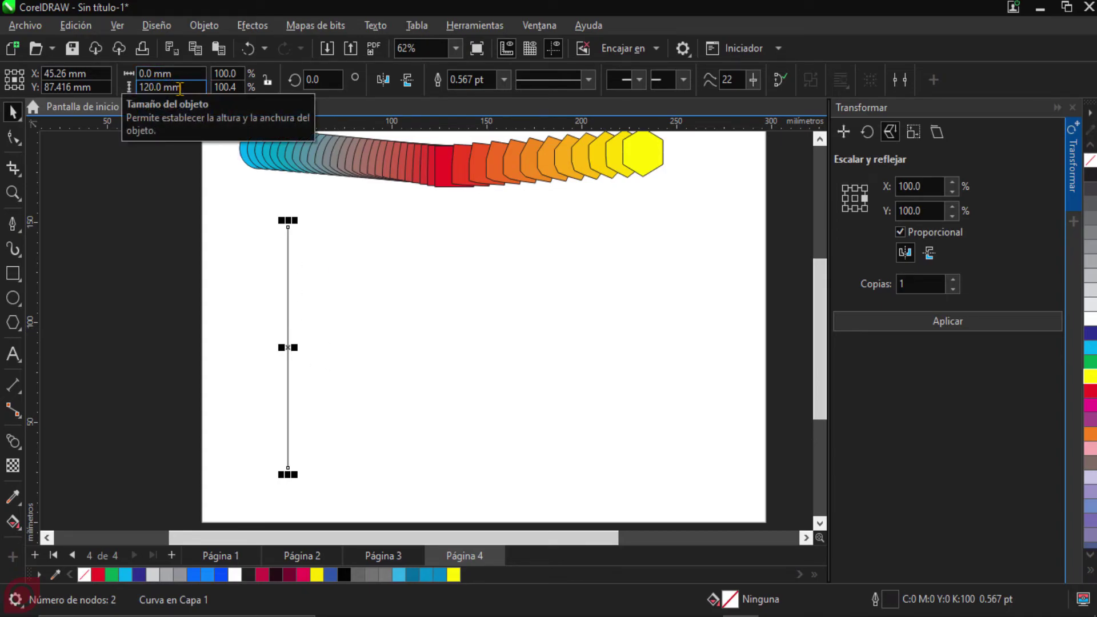
Step: Place a copy of the vertical line to its right, centred at about X 93 mm, and rotate it 90 degrees
left_click_drag(287, 345, 378, 341)
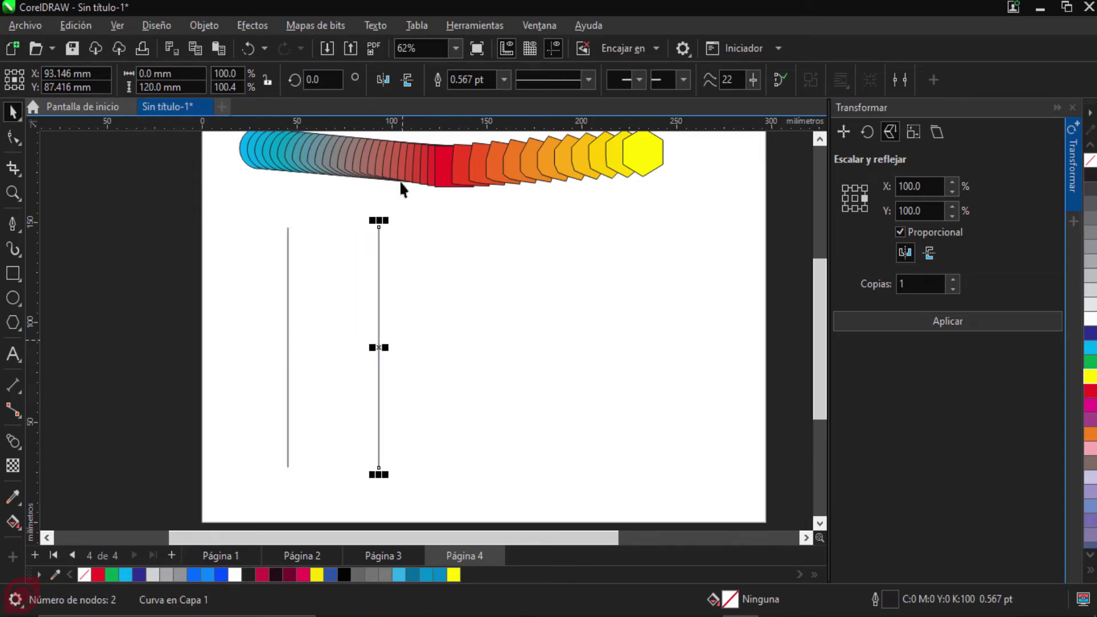
left_click(337, 80)
type("90")
key("Return")
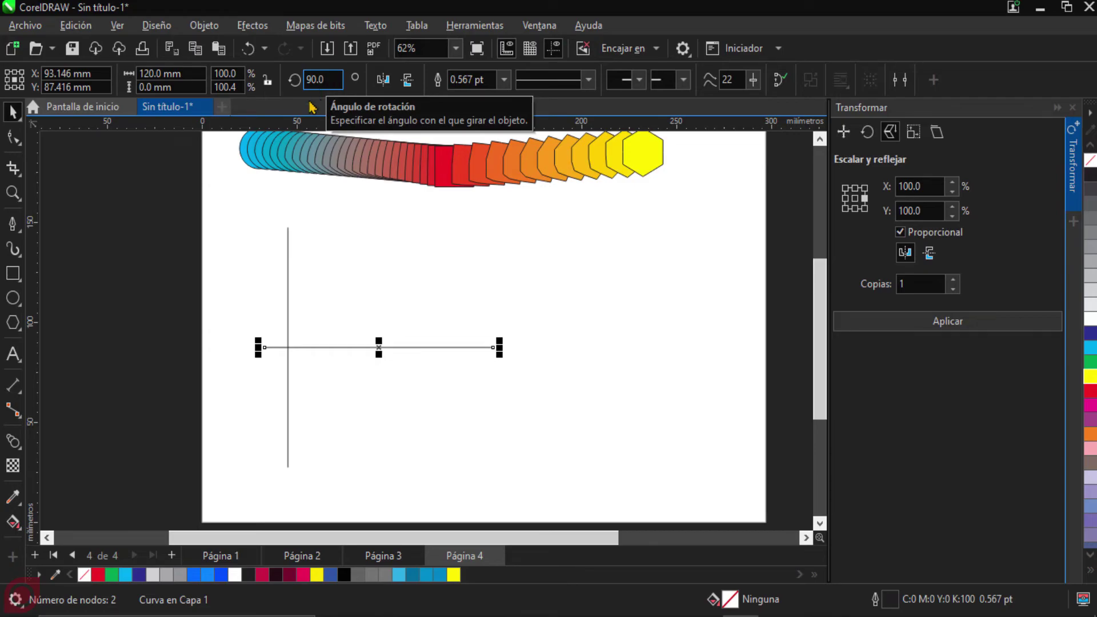
Step: Snap the horizontal line's left end node to the vertical line's lower end node to form an L, and deselect it
left_click_drag(379, 347, 435, 360)
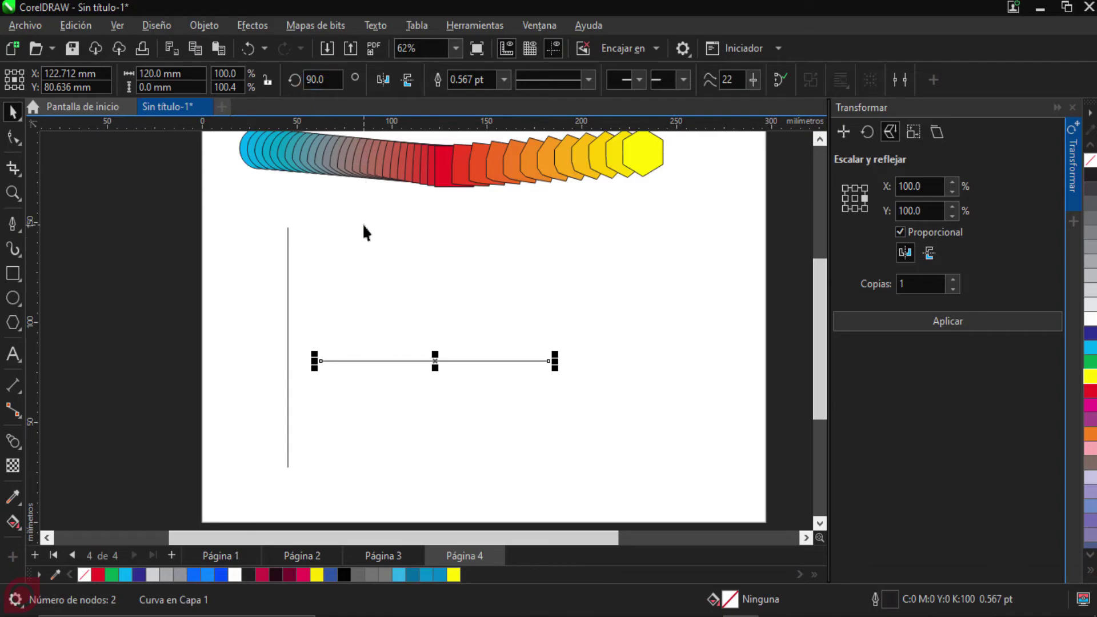
scroll(343, 366, "up", 1)
left_click_drag(343, 372, 374, 313)
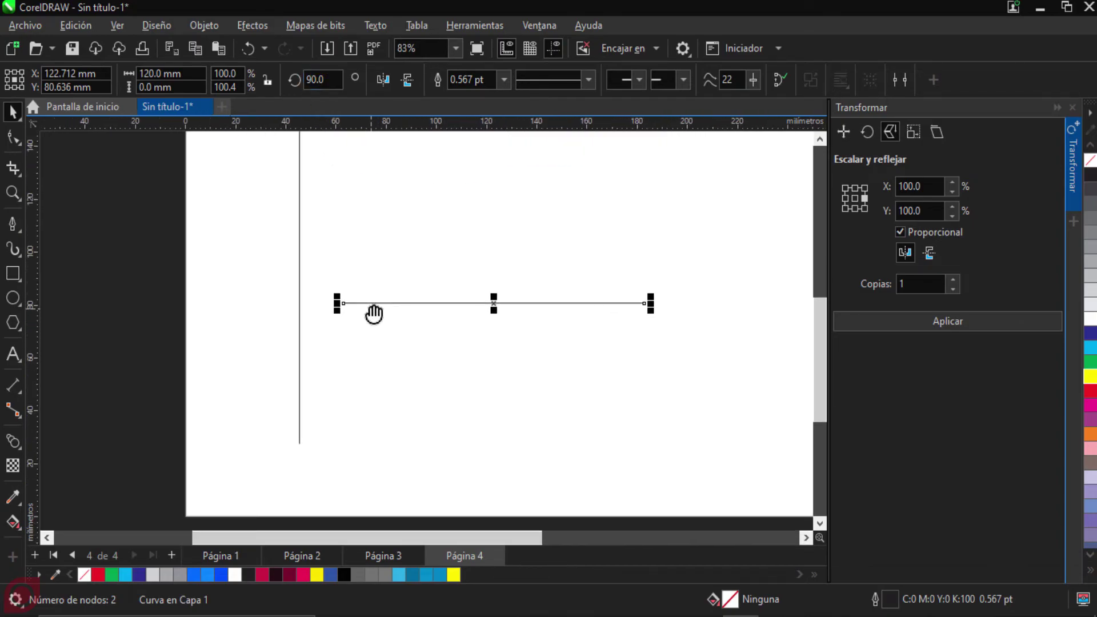
scroll(369, 312, "up", 1)
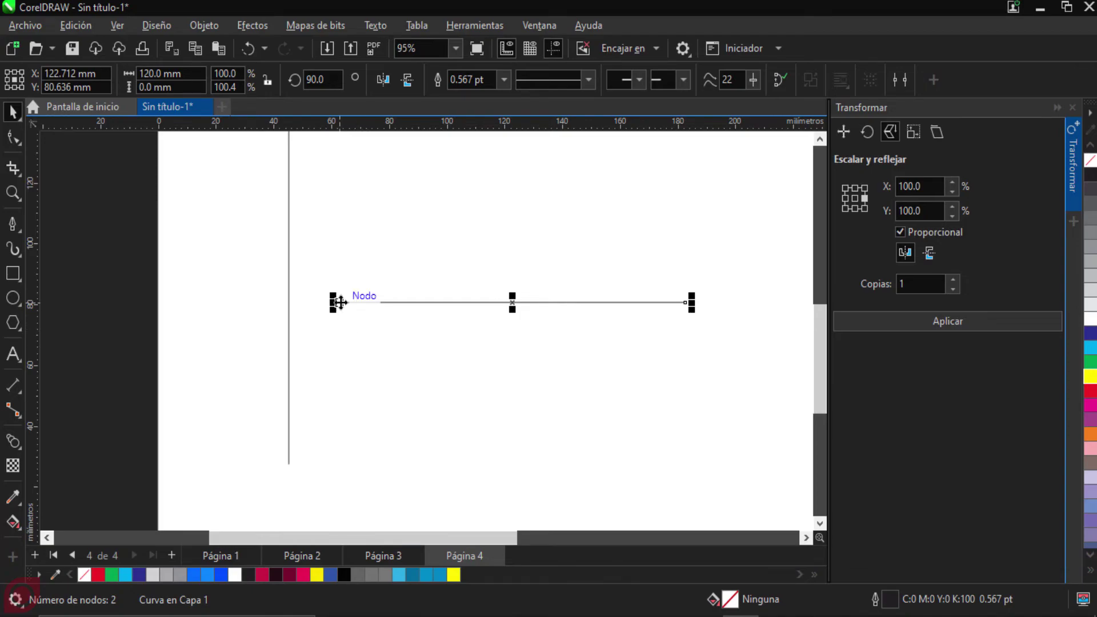
left_click_drag(339, 302, 291, 464)
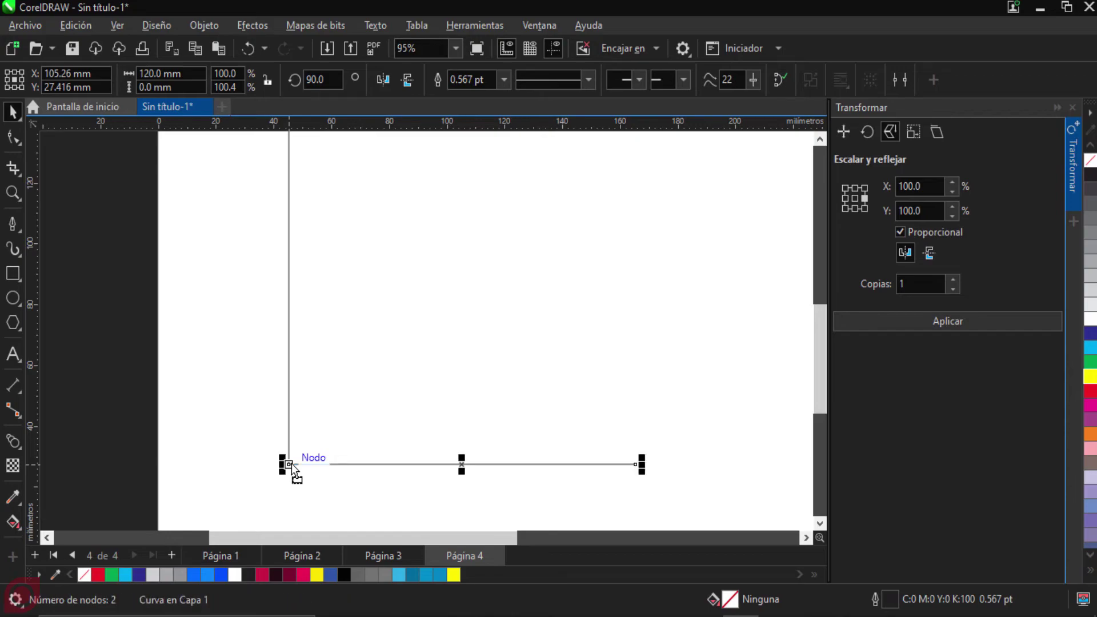
left_click(384, 408)
scroll(440, 371, "down", 2)
left_click_drag(440, 374, 428, 390)
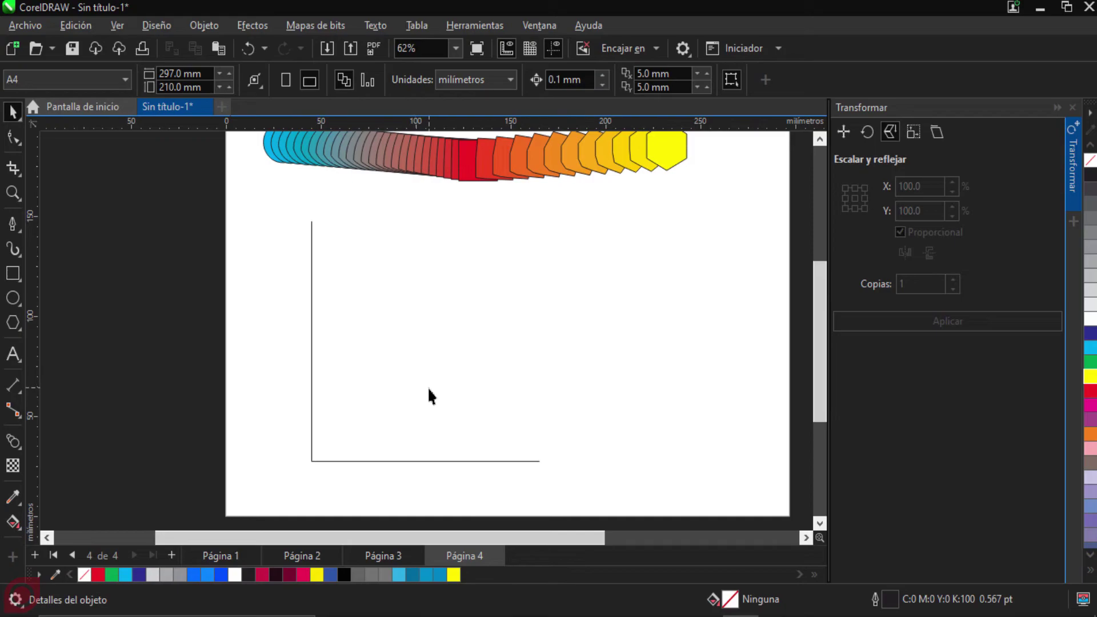
Step: Colour the vertical line's outline green and deselect it
left_click(312, 352)
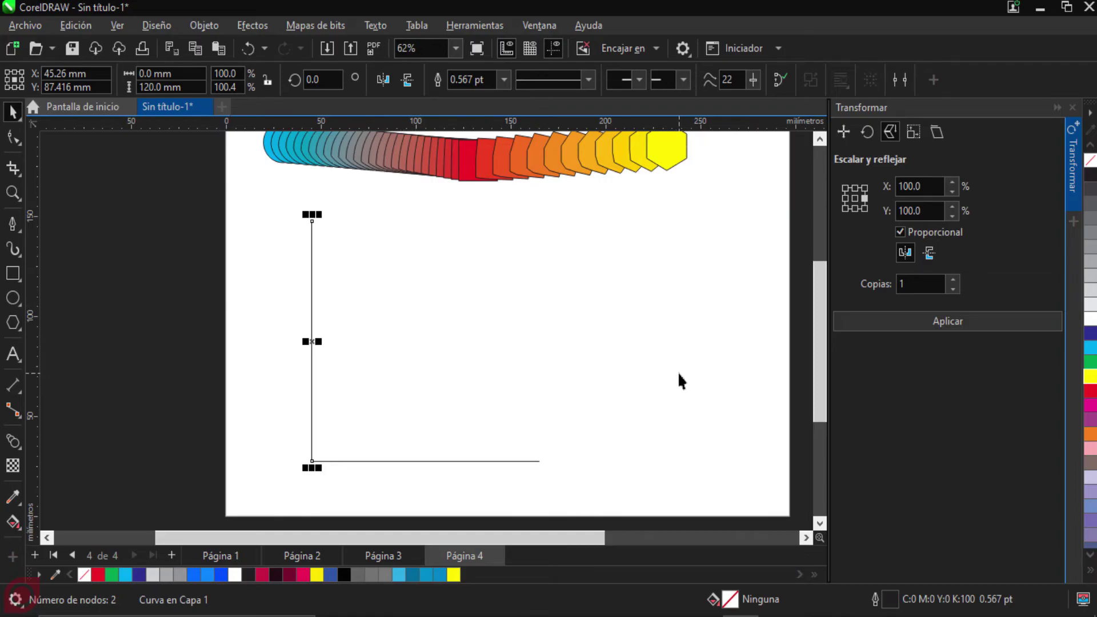
right_click(1090, 362)
left_click(535, 331)
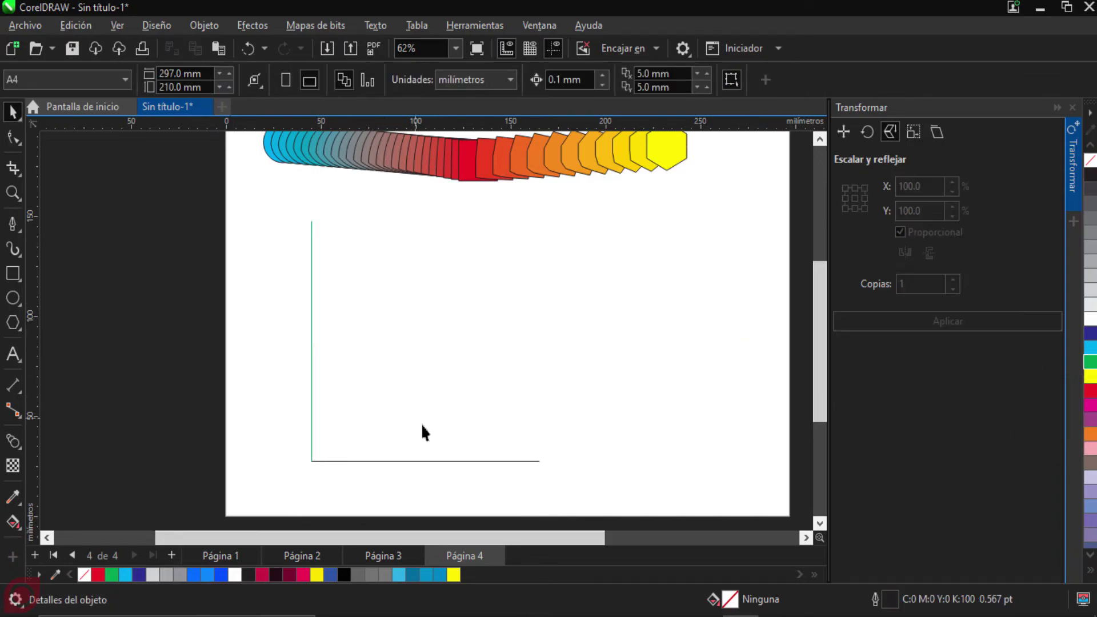
Step: Colour the horizontal line's outline purple from the expanded colour palette and deselect it
left_click(439, 460)
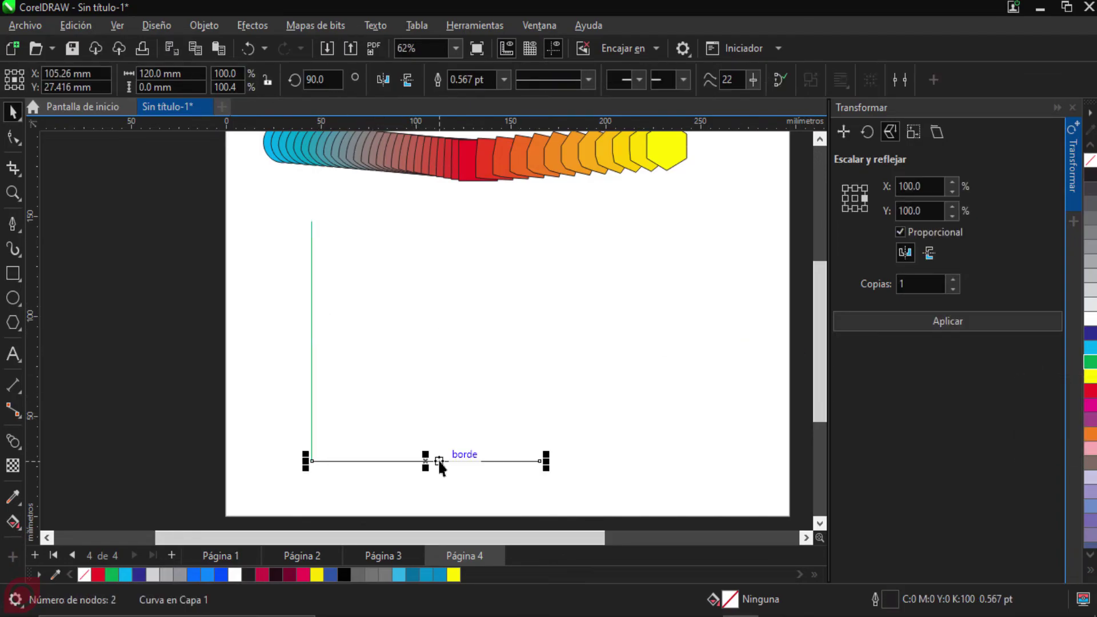
left_click(1090, 569)
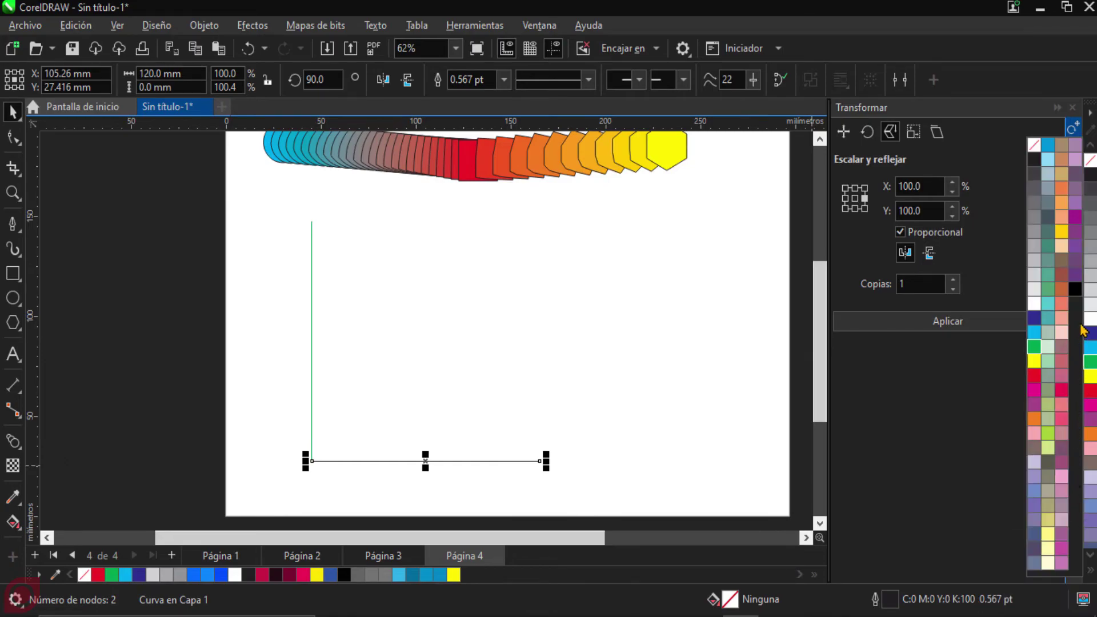
right_click(1075, 222)
left_click(416, 432)
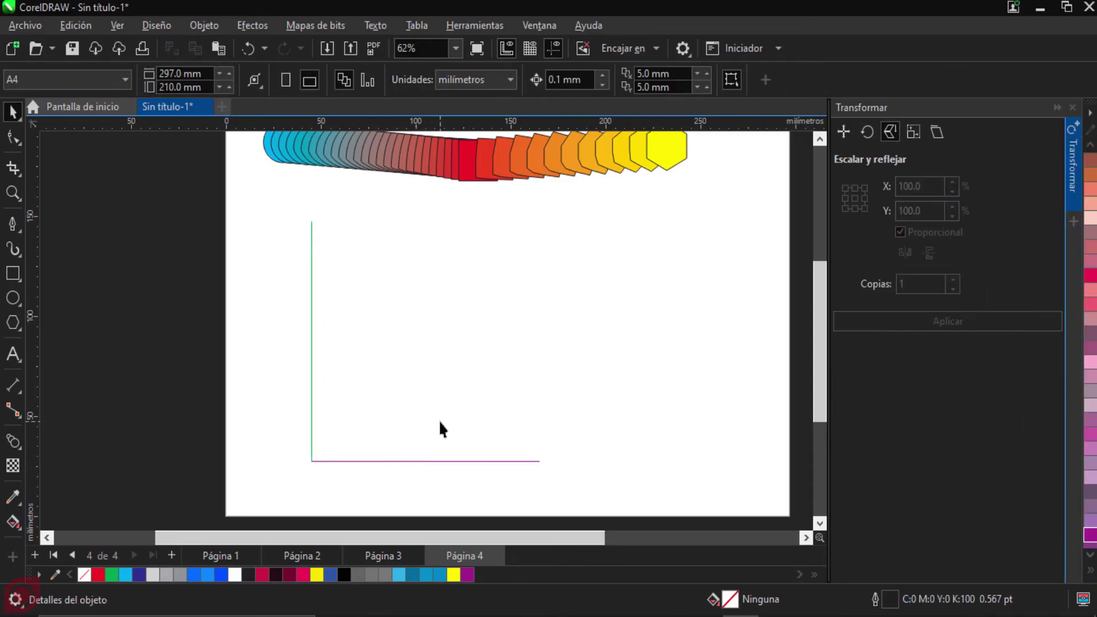
scroll(440, 422, "up", 1)
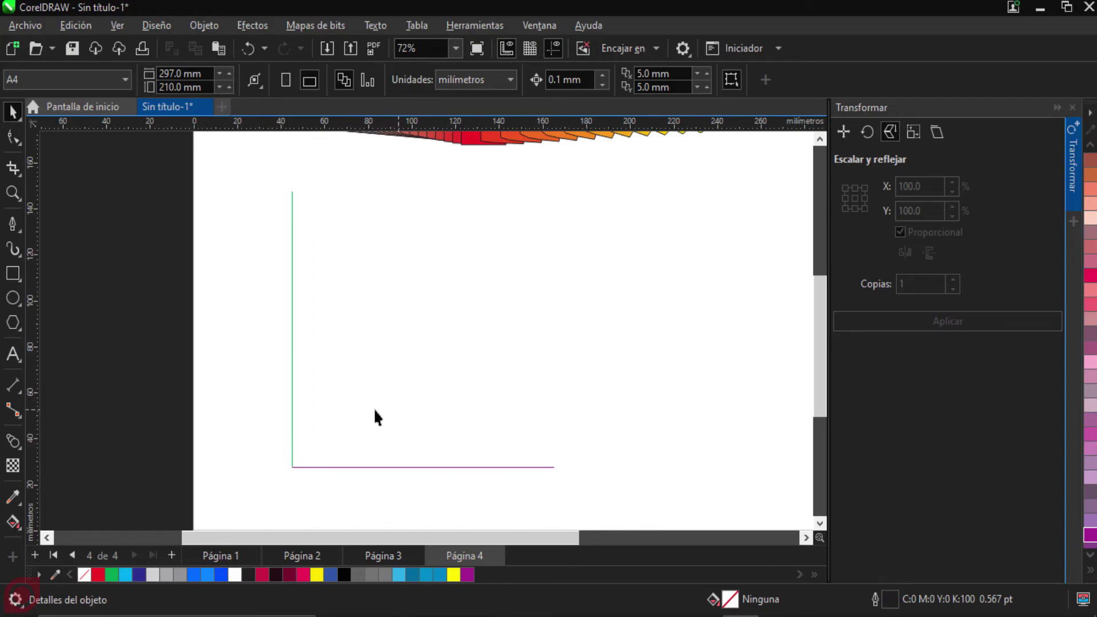
Step: Blend the green vertical line into the purple horizontal line in 20 steps and enlarge the blend to about 127.6 mm square
left_click(13, 443)
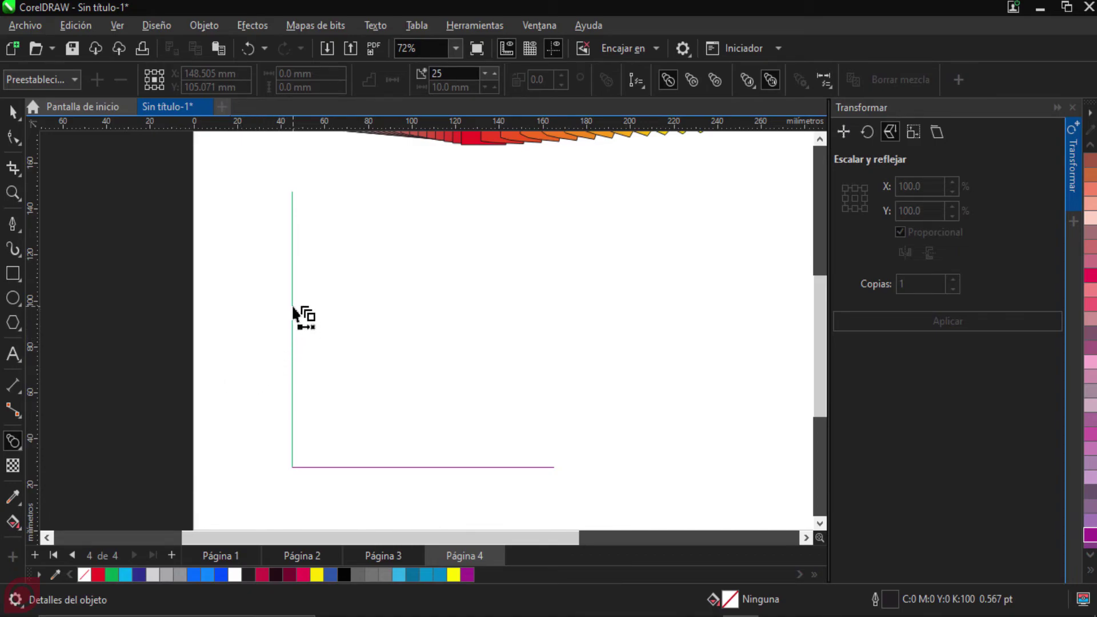
left_click_drag(293, 314, 421, 472)
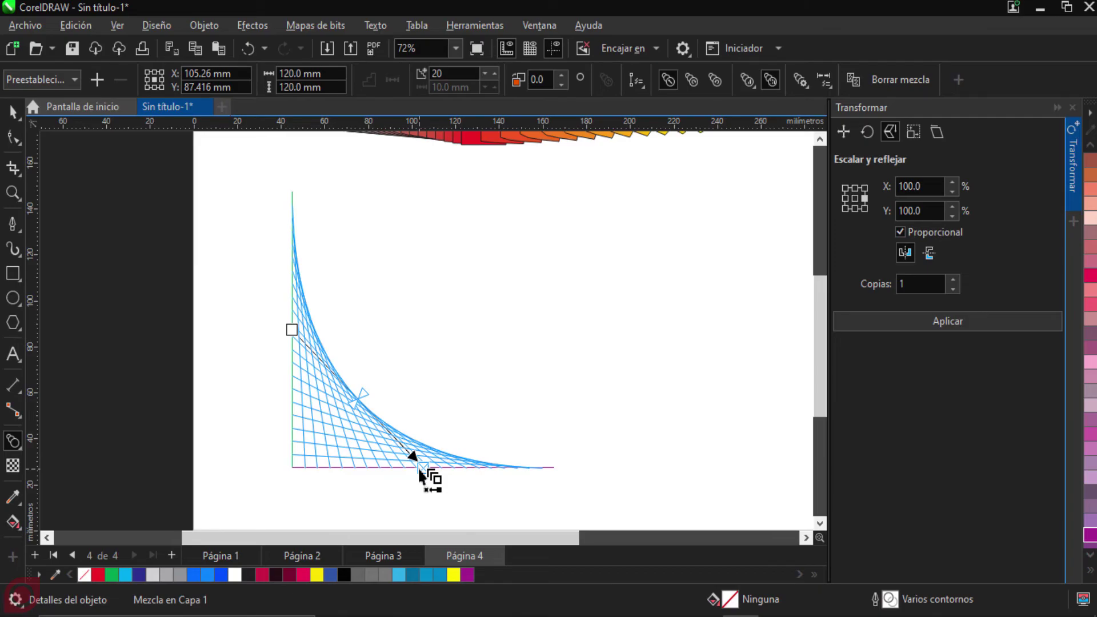
left_click(12, 111)
scroll(393, 386, "up", 2)
scroll(397, 395, "up", 5)
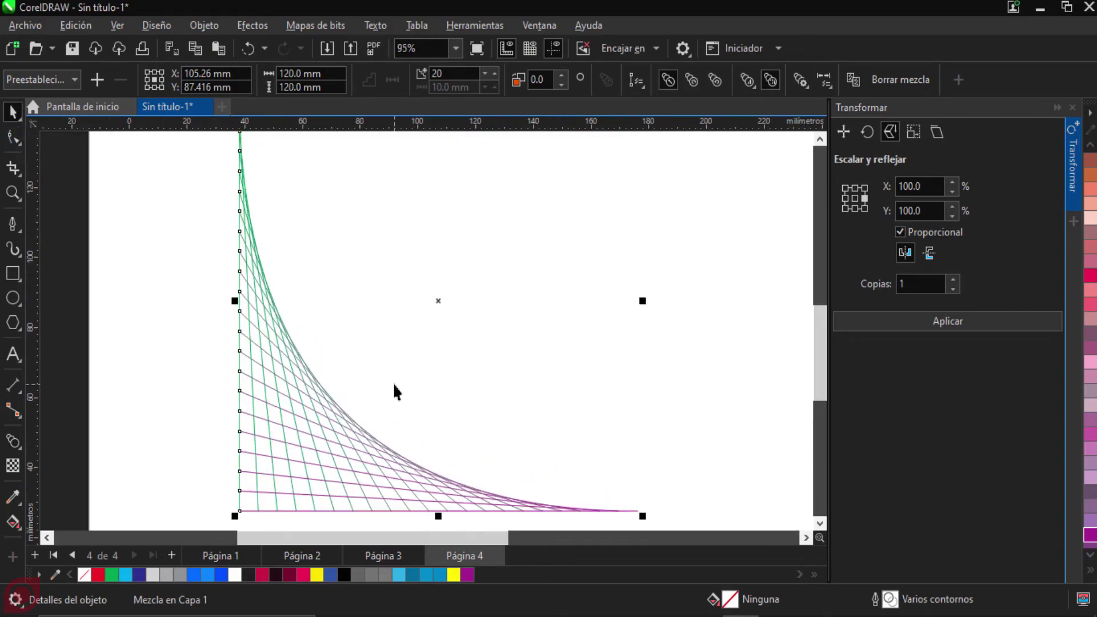
left_click_drag(453, 343, 429, 325)
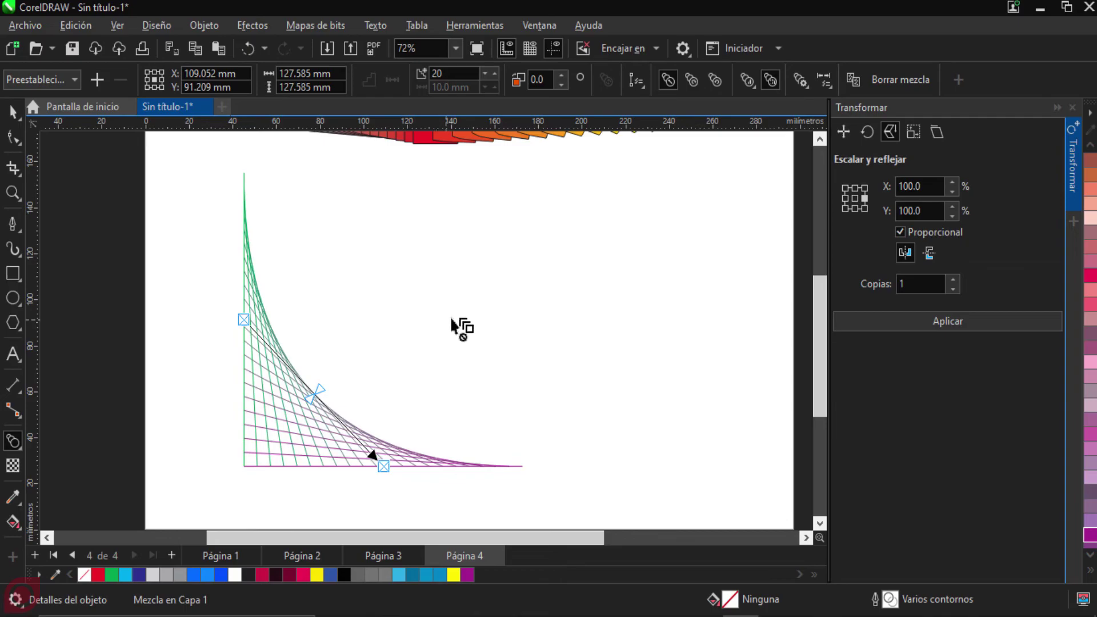
Step: Set the blend between the two lines to 10 steps and inspect the line pattern
double_click(460, 73)
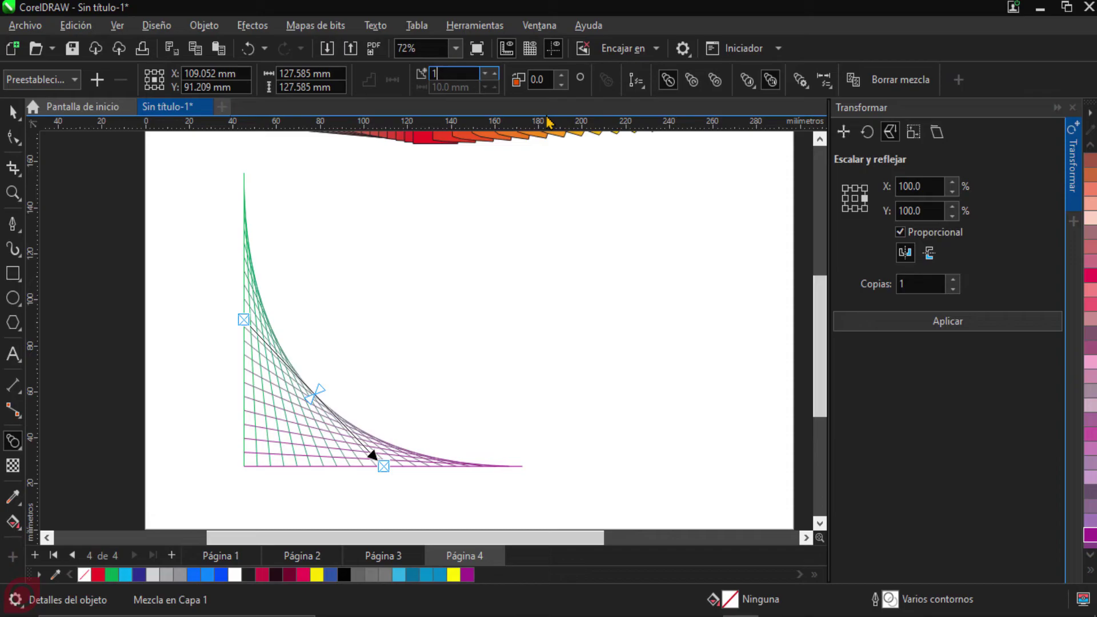
type("10")
key("Return")
scroll(242, 420, "up", 3)
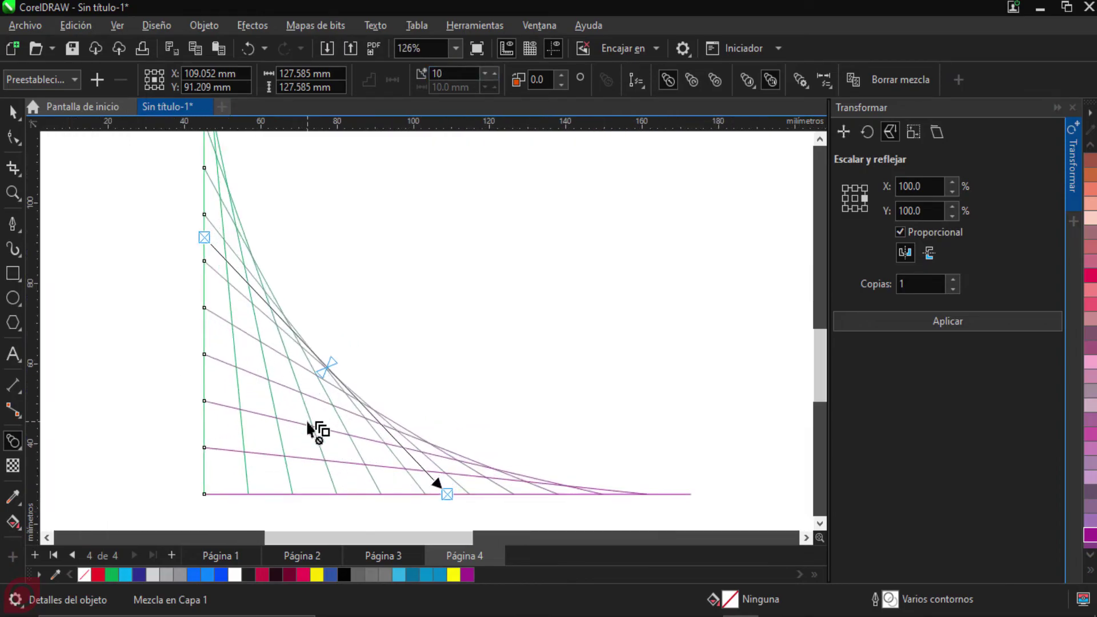
scroll(313, 411, "down", 2)
scroll(313, 411, "up", 1)
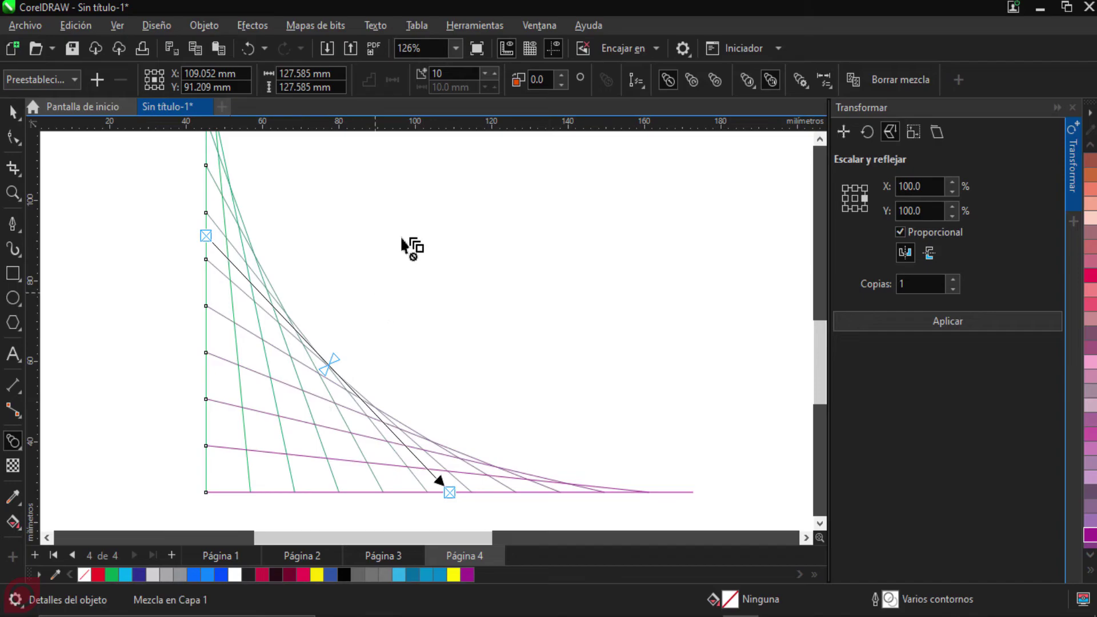
Step: Set the blend between the two lines to 50 steps and inspect the denser pattern
double_click(466, 73)
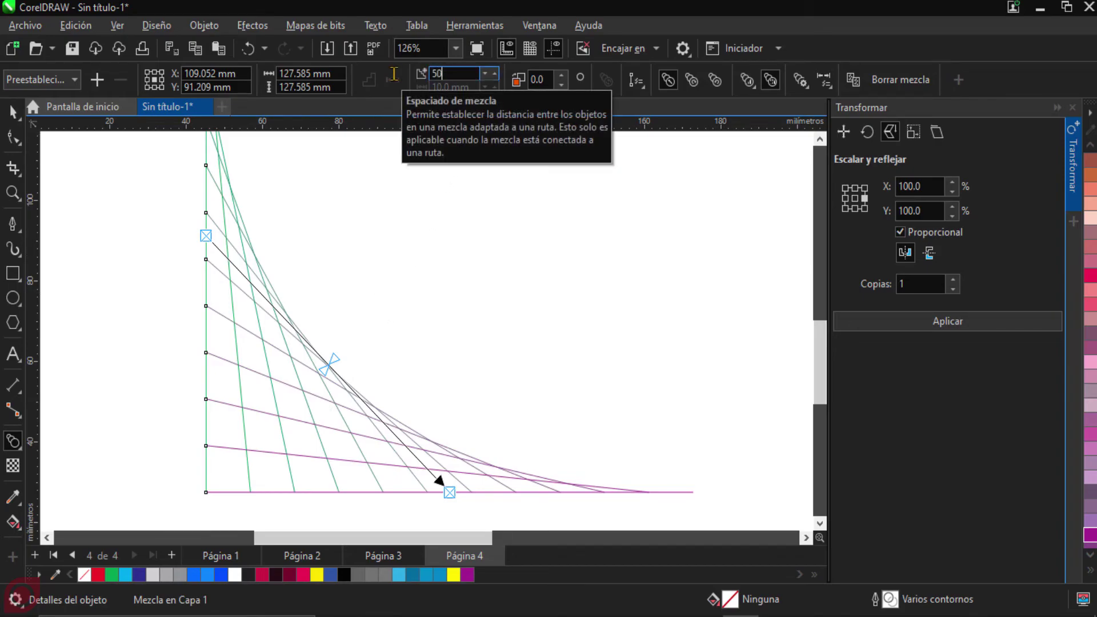
key("Return")
scroll(372, 272, "down", 2)
scroll(371, 273, "up", 2)
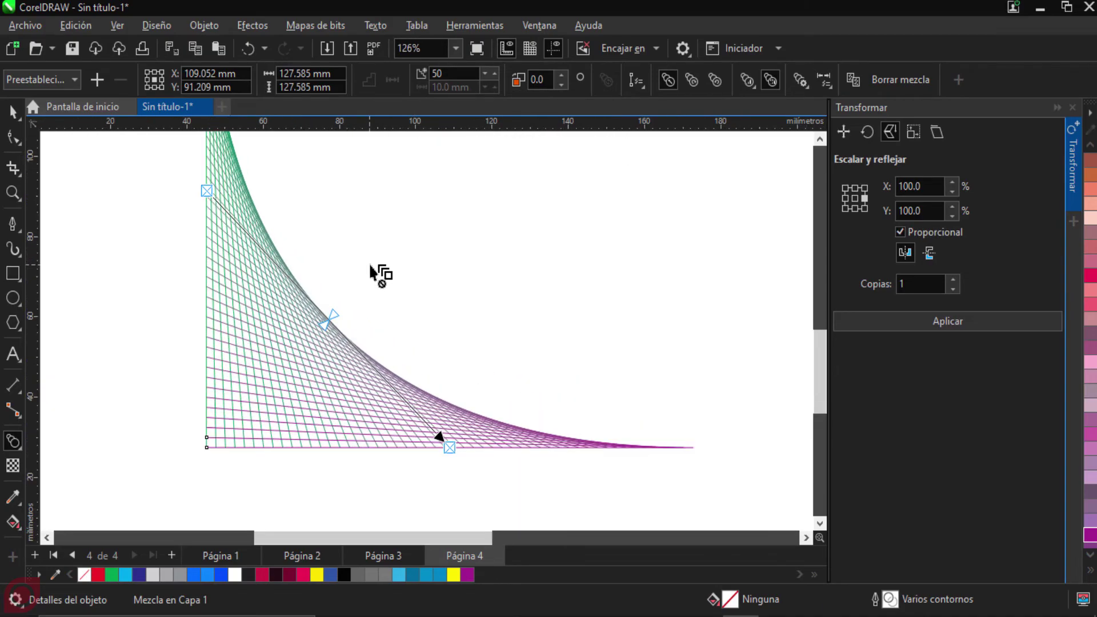
Step: Set the blend between the two lines to 30 steps
scroll(381, 275, "up", 1)
double_click(433, 73)
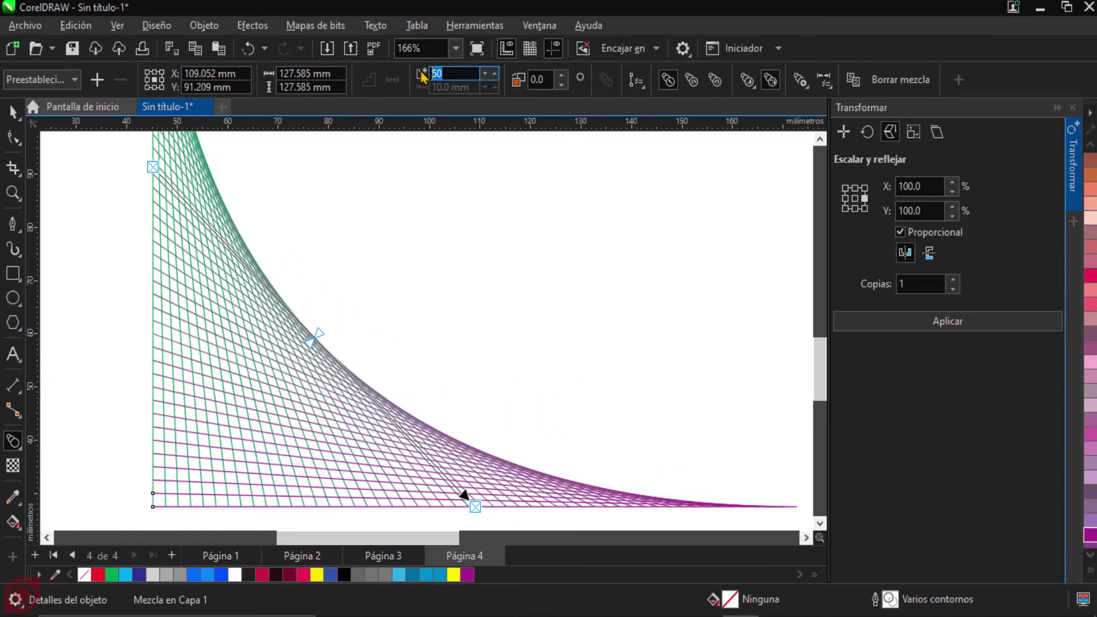
key("Return")
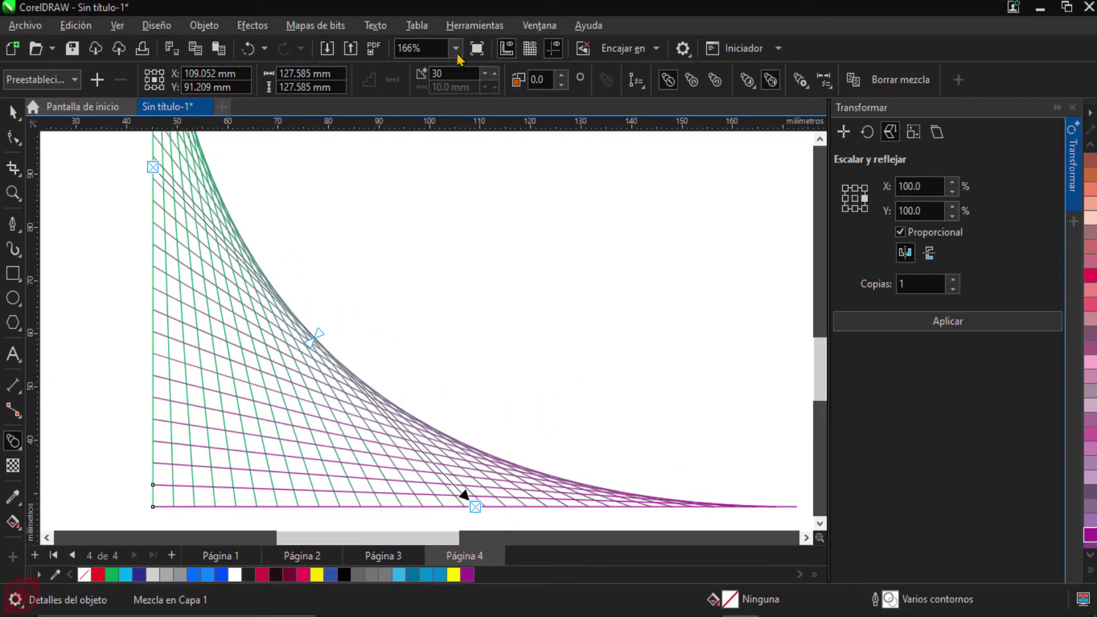
Step: Set the blend between the two lines to 15 steps and view the whole figure
left_click(448, 71)
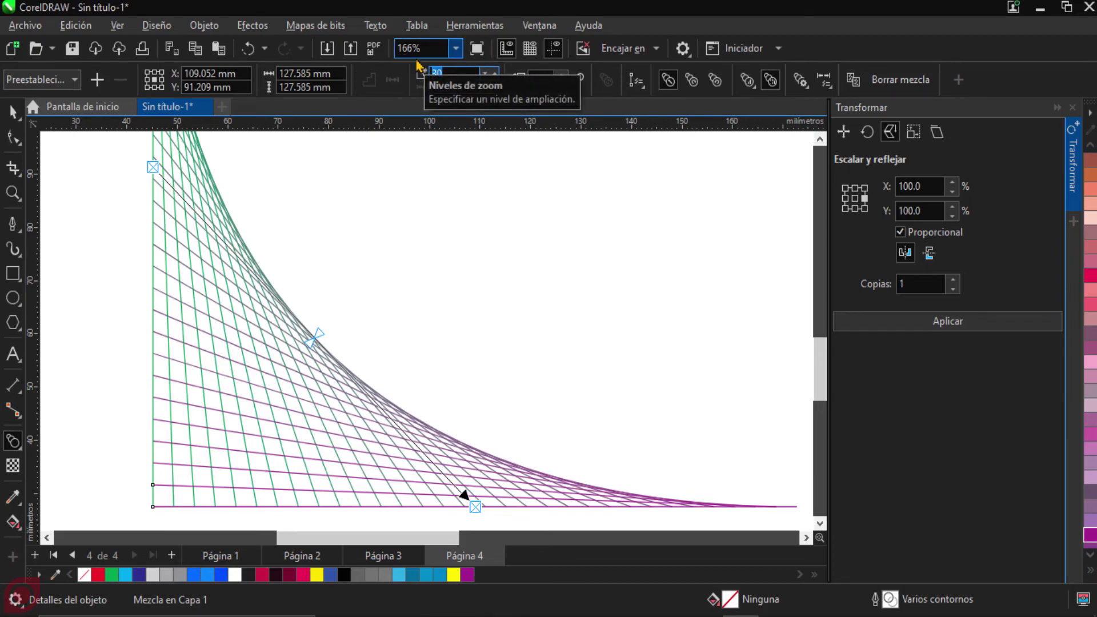
key("Return")
scroll(343, 172, "down", 3)
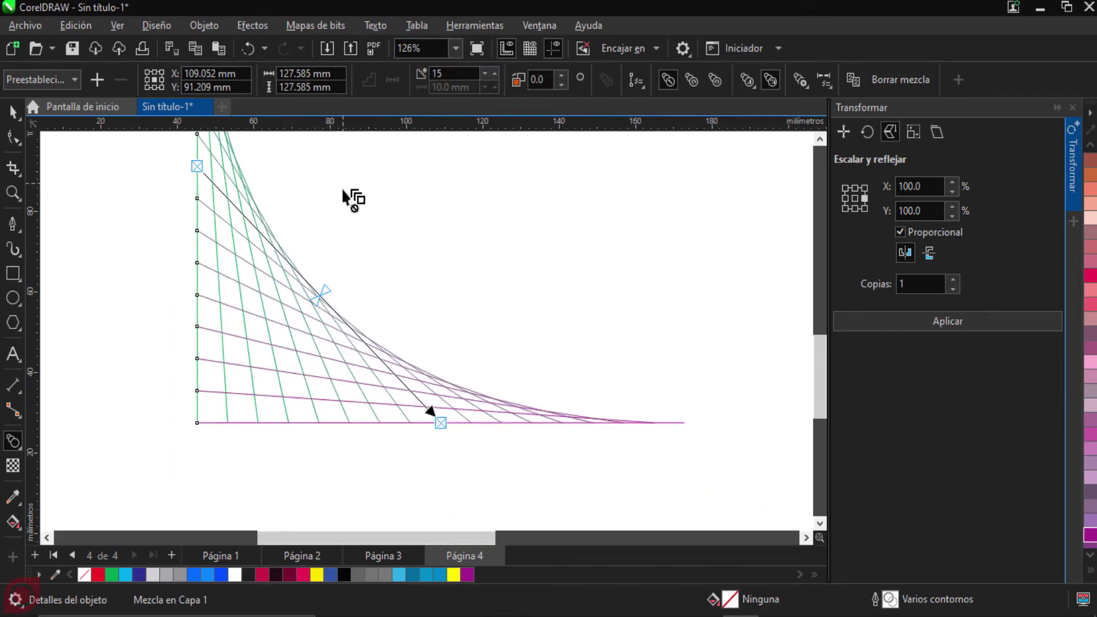
scroll(339, 292, "down", 1)
mouse_move(357, 269)
left_mouse_down()
mouse_move(338, 301)
mouse_move(340, 325)
left_mouse_up()
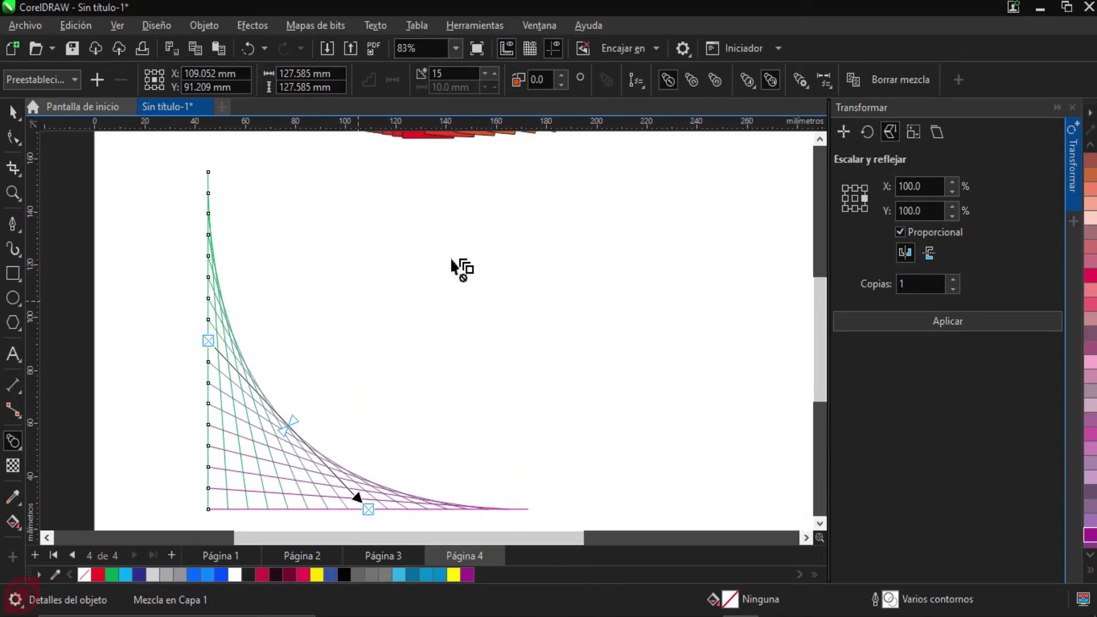
Step: Clear the blend between the green and purple lines
left_click(907, 81)
left_click_drag(313, 316, 318, 262)
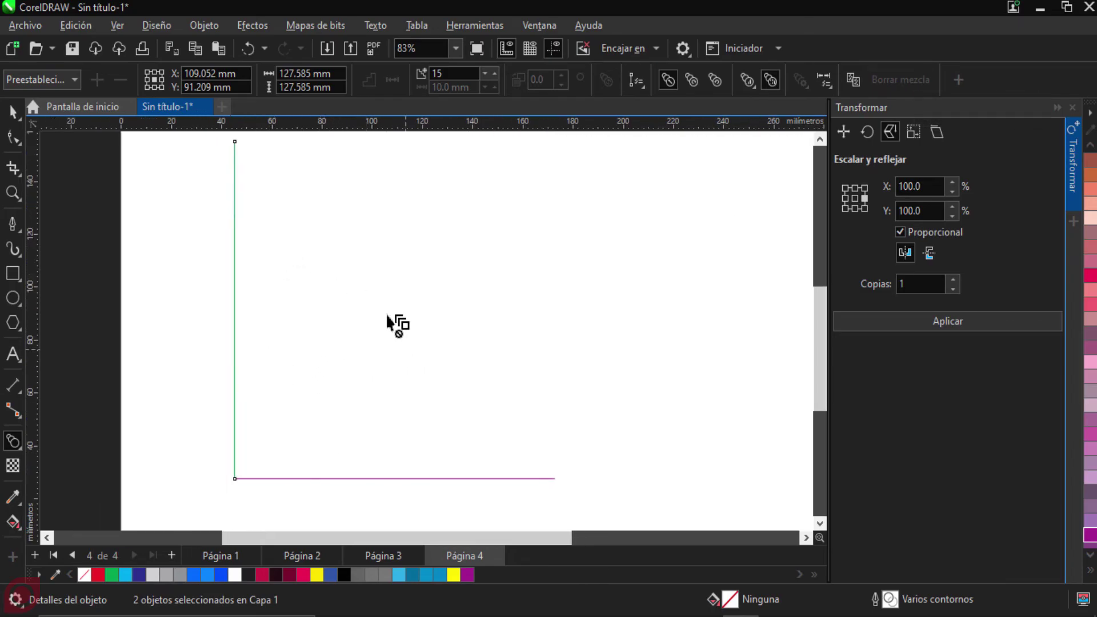
key("space")
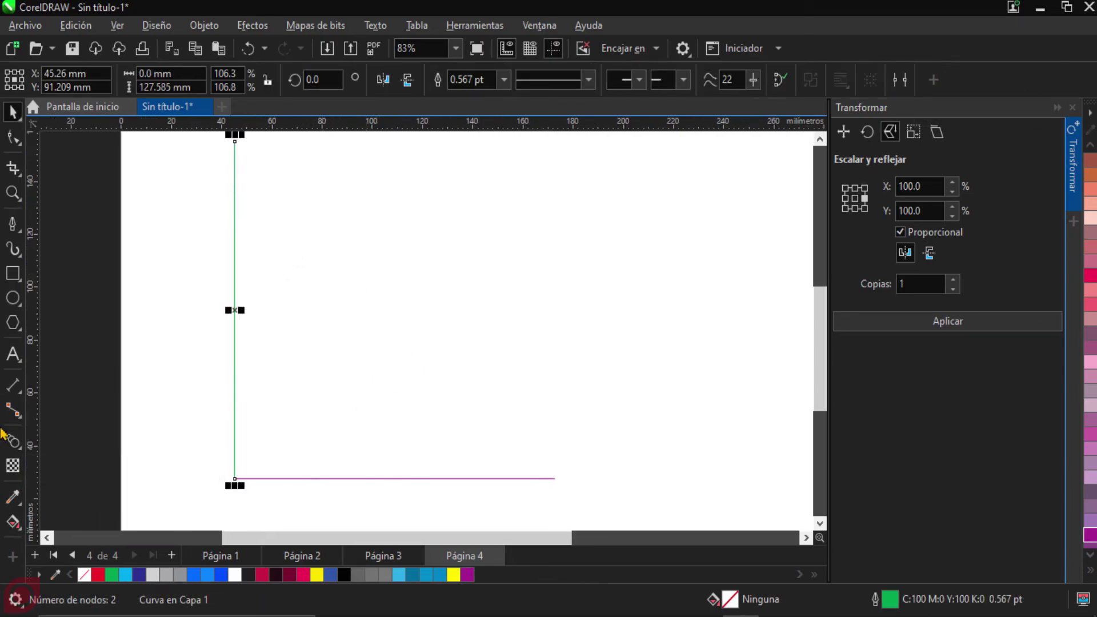
Step: Blend the vertical green line into the horizontal purple line using 15 steps and deselect the result
left_click(12, 441)
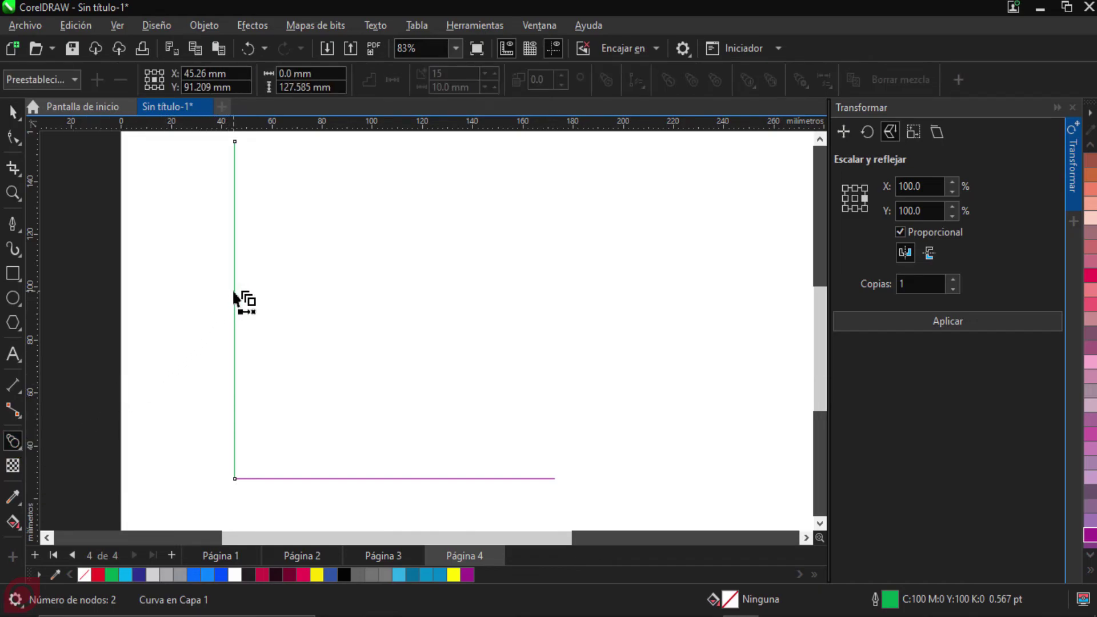
left_click_drag(235, 310, 403, 484)
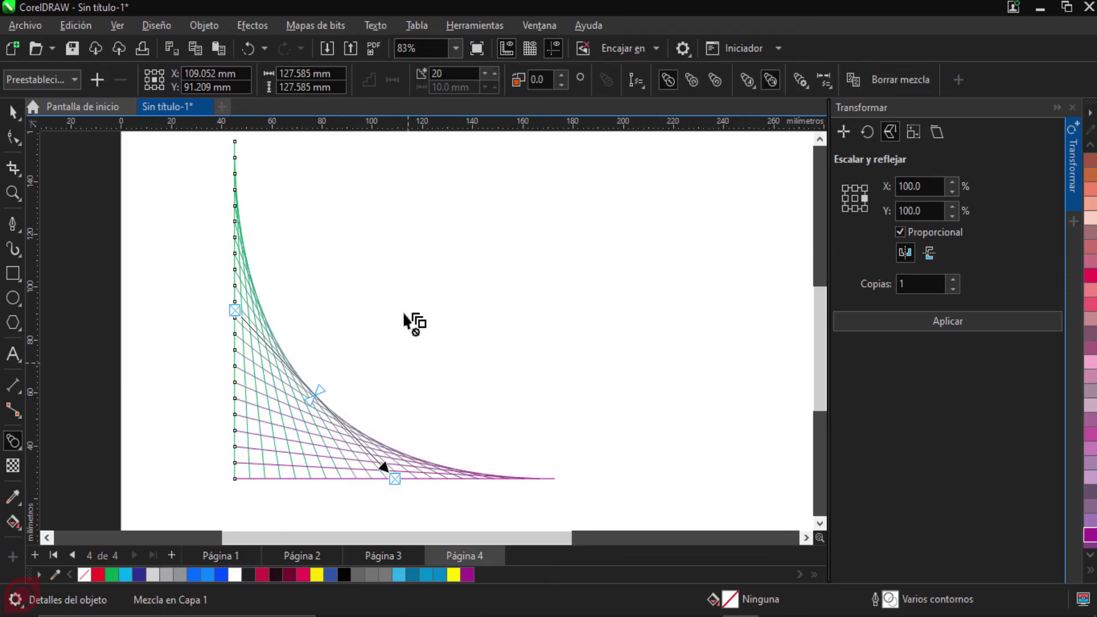
left_click(463, 75)
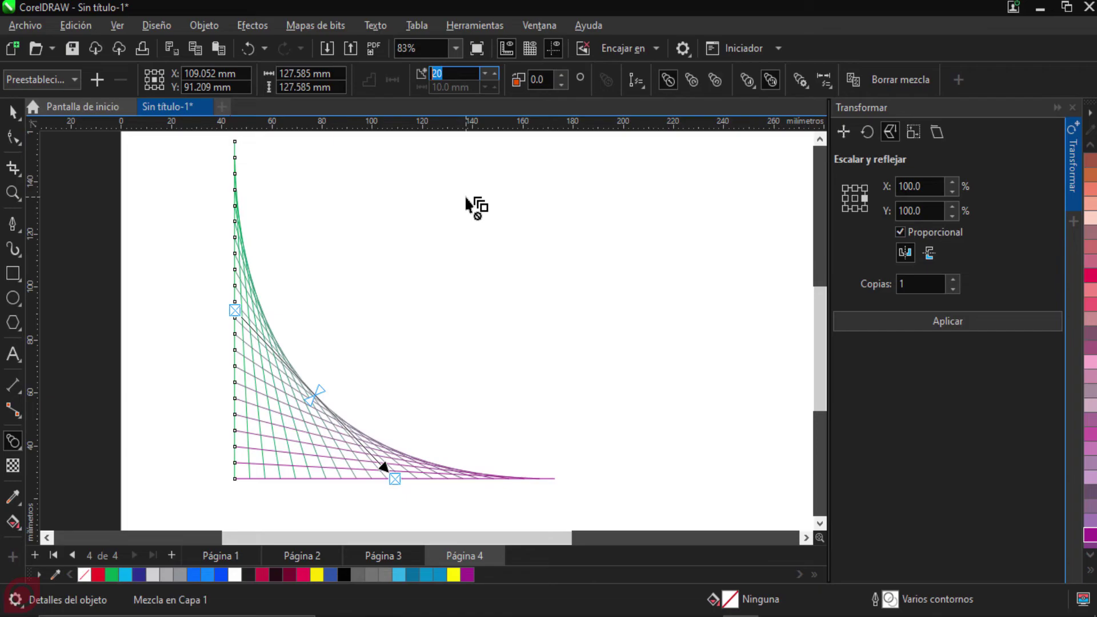
key("Return")
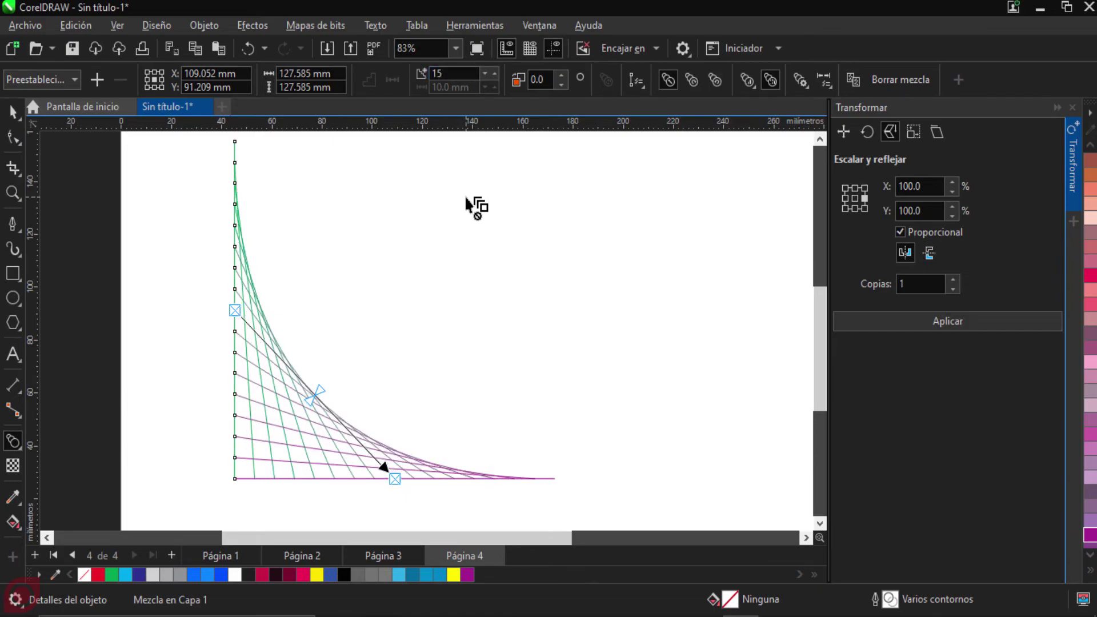
left_click(11, 113)
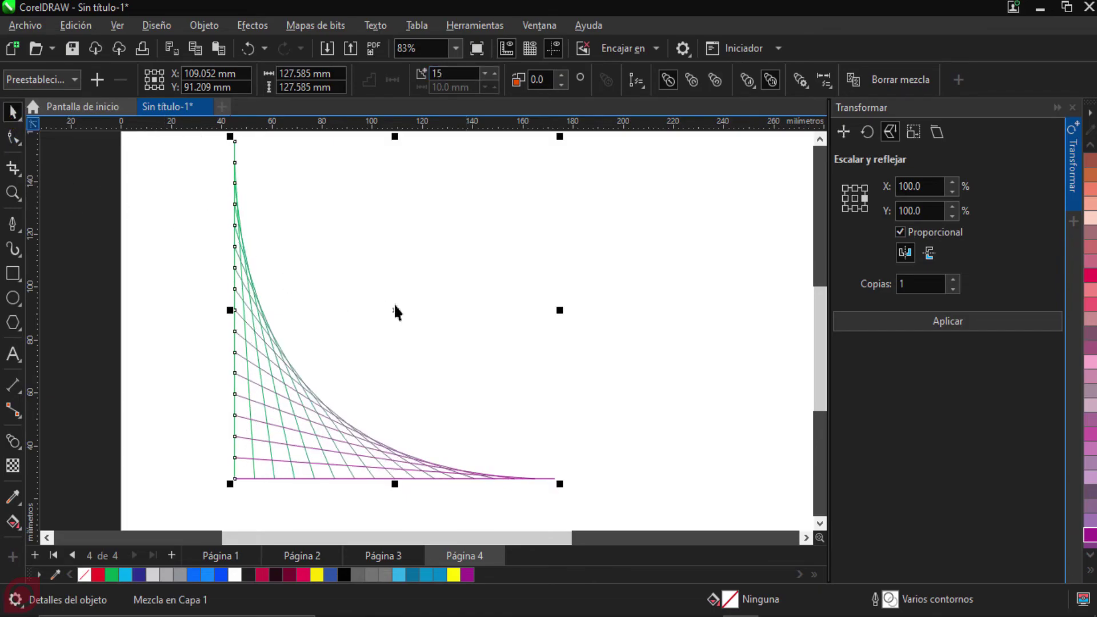
left_click(394, 310)
scroll(384, 388, "down", 2)
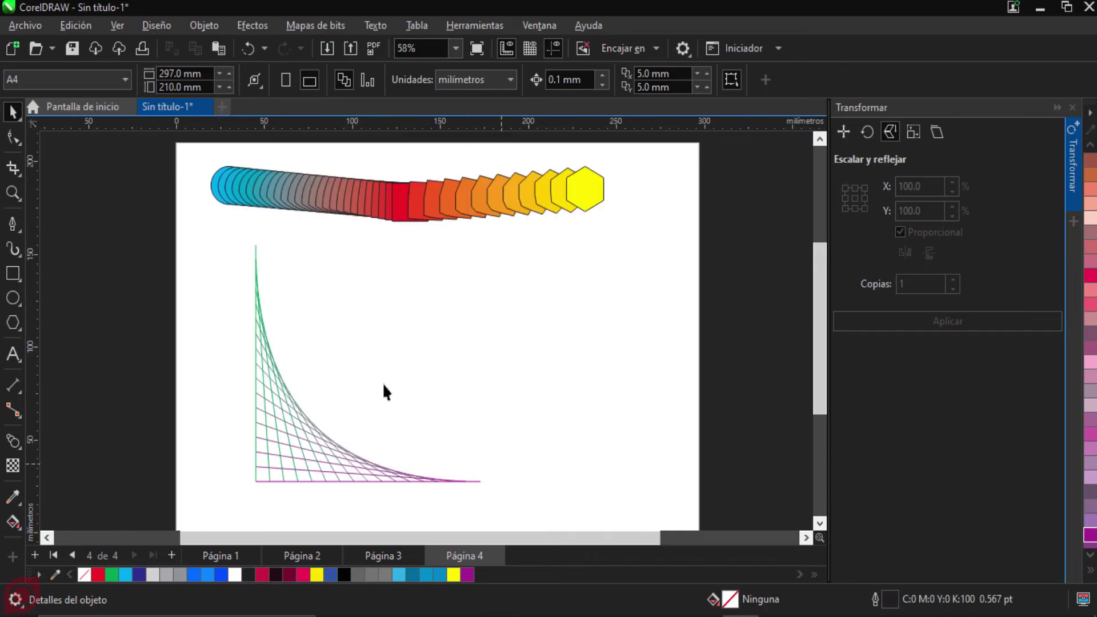
Step: Insert a new page after Página 4 and add the artistic text "EFECTO 3D" in its upper area
right_click(466, 559)
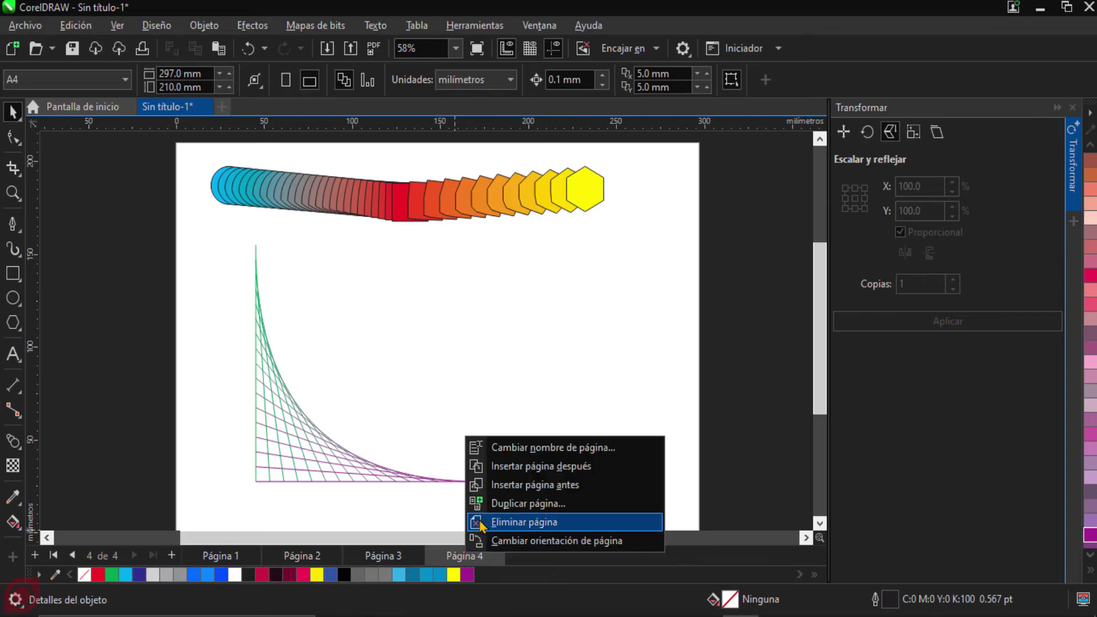
left_click(504, 466)
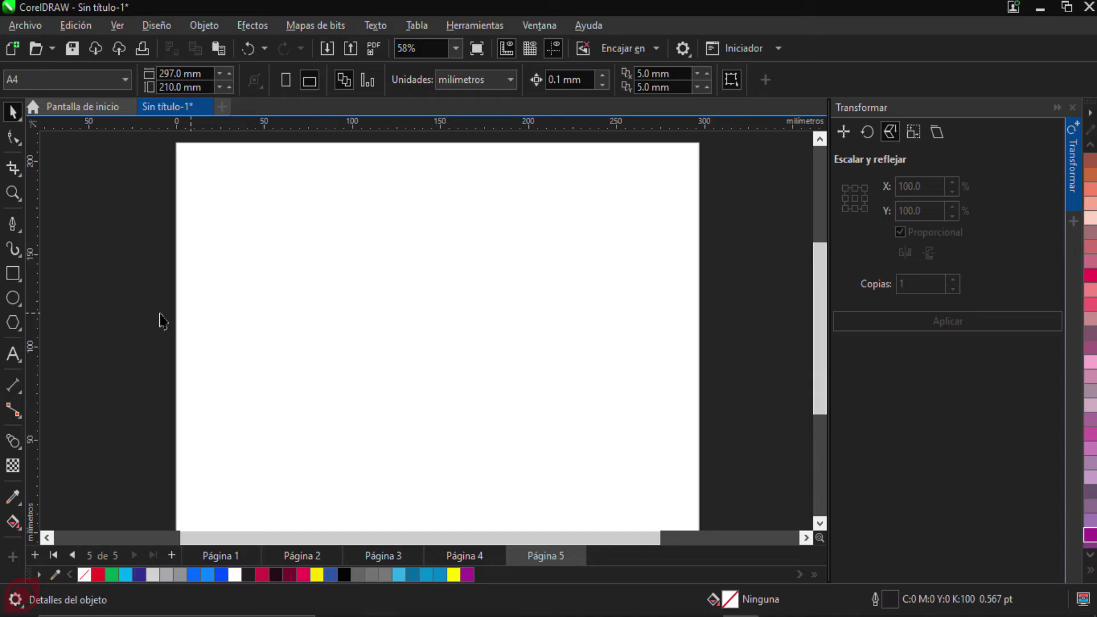
left_click(13, 355)
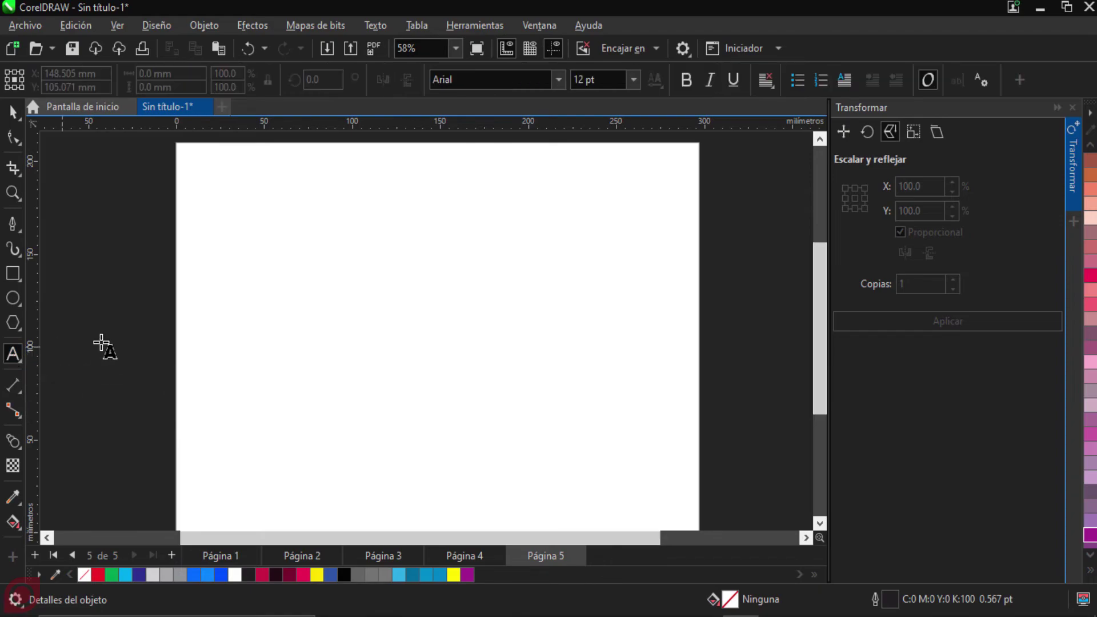
left_click(275, 246)
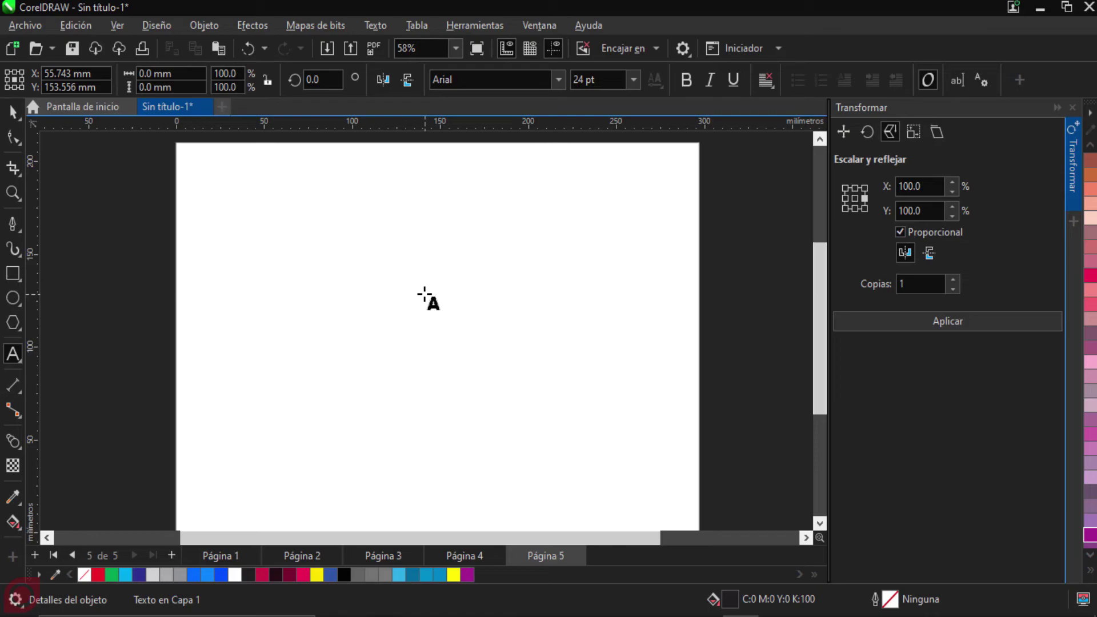
type("efecto")
key("BackSpace")
key("BackSpace")
key("BackSpace")
key("BackSpace")
key("BackSpace")
key("BackSpace")
type("EFEXC")
key("BackSpace")
key("BackSpace")
key("Escape")
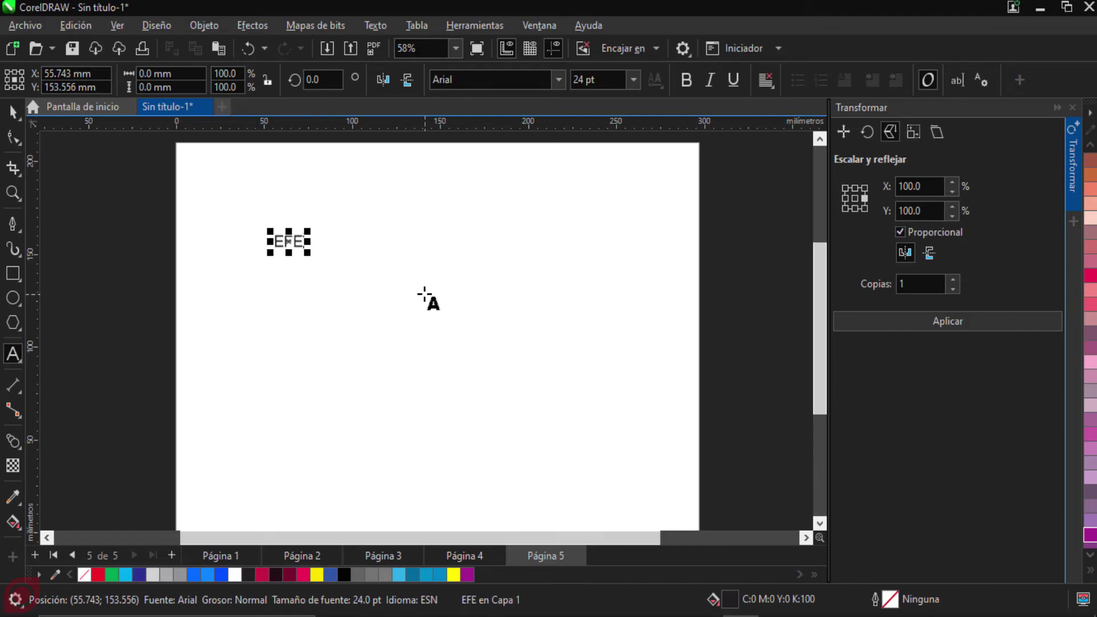
type("CTO")
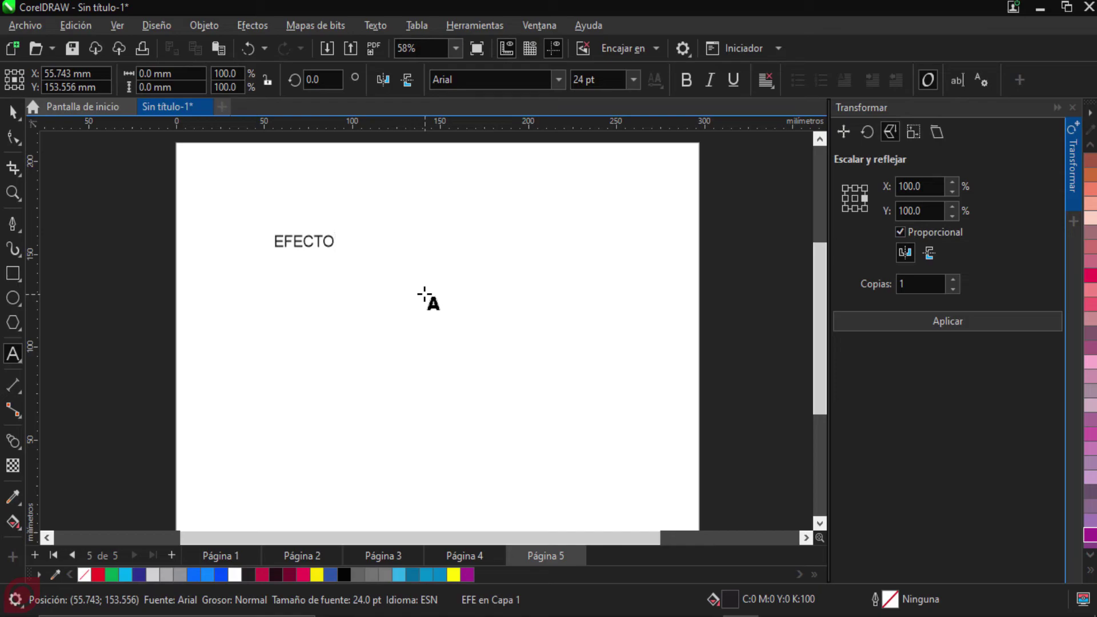
type(" 3D")
left_click(12, 112)
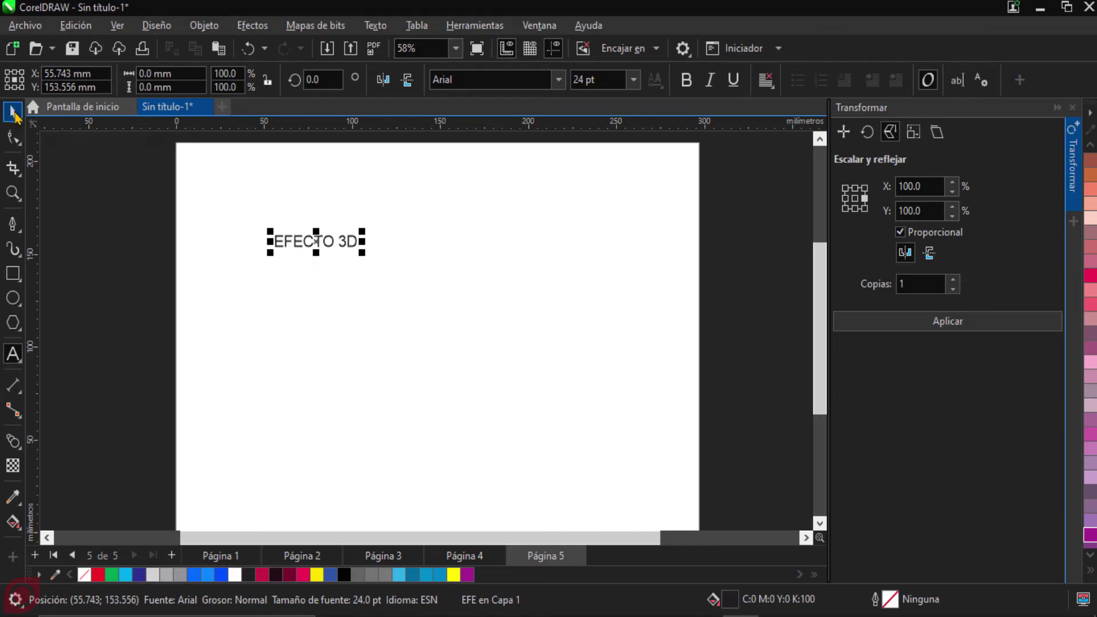
Step: Set the EFECTO 3D text to Impact at 150 pt and centre it near the page's upper edge at about X 151, Y 162 mm
left_click(558, 80)
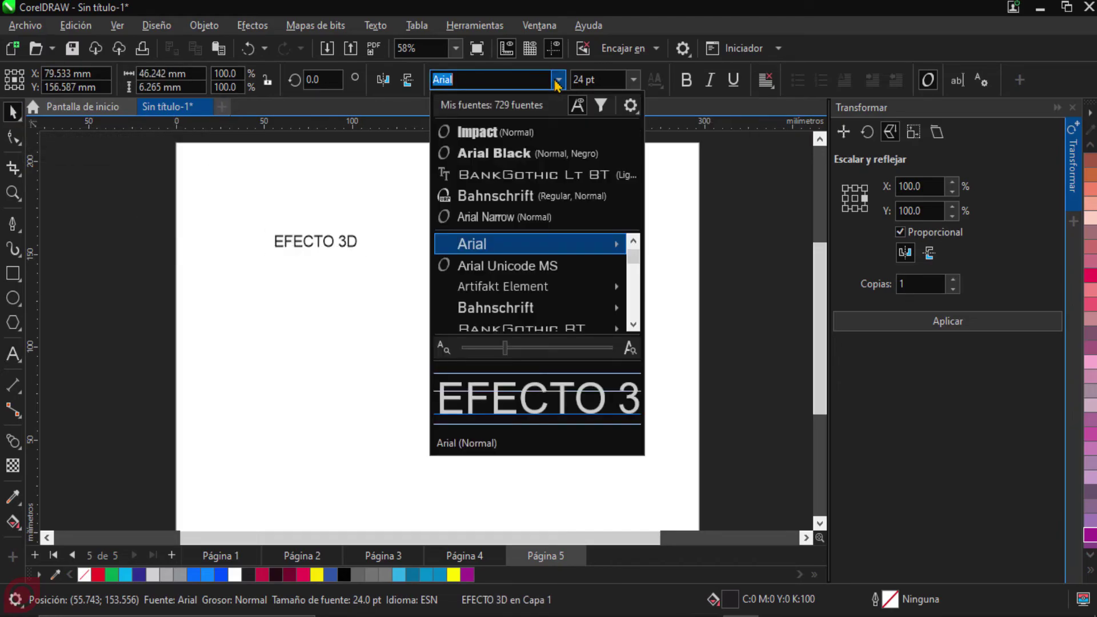
left_click(529, 143)
left_click(600, 80)
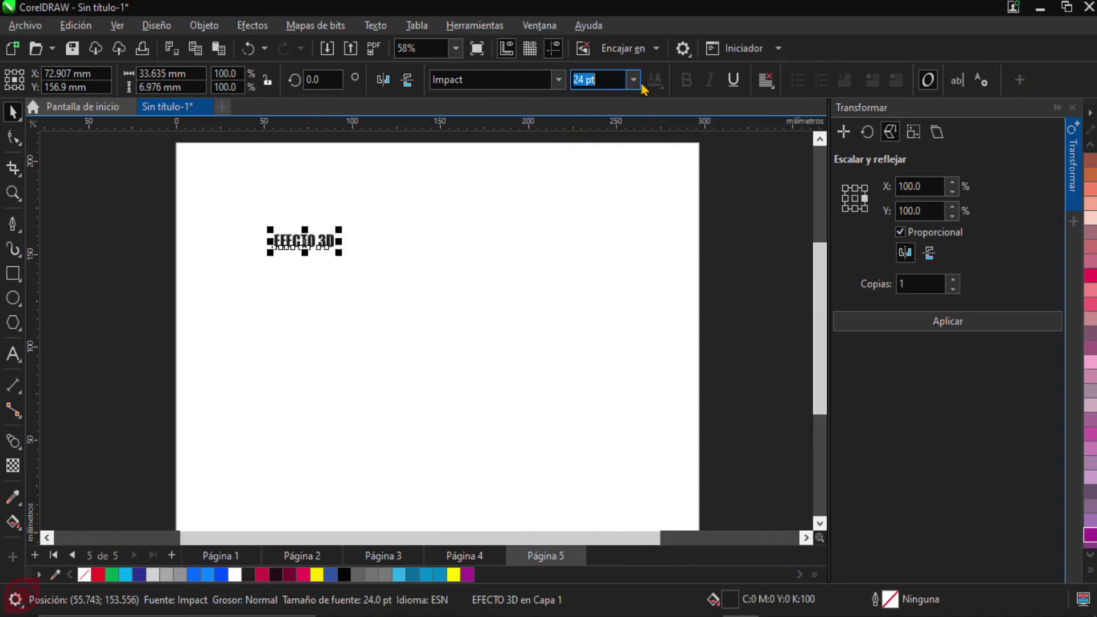
left_click(634, 81)
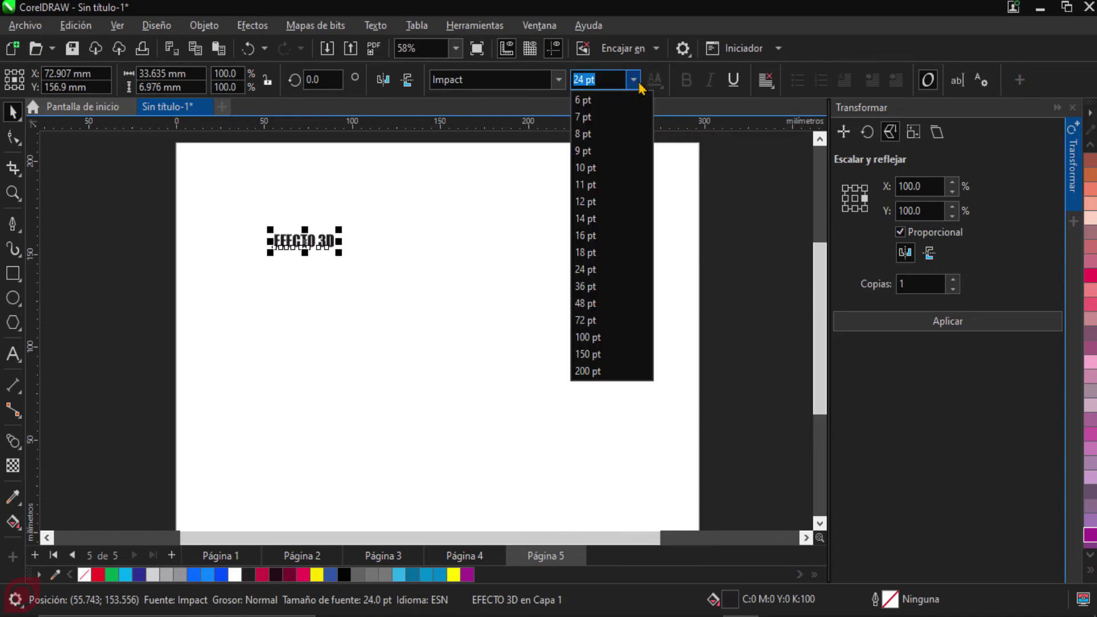
left_click(608, 353)
left_click_drag(592, 233, 568, 254)
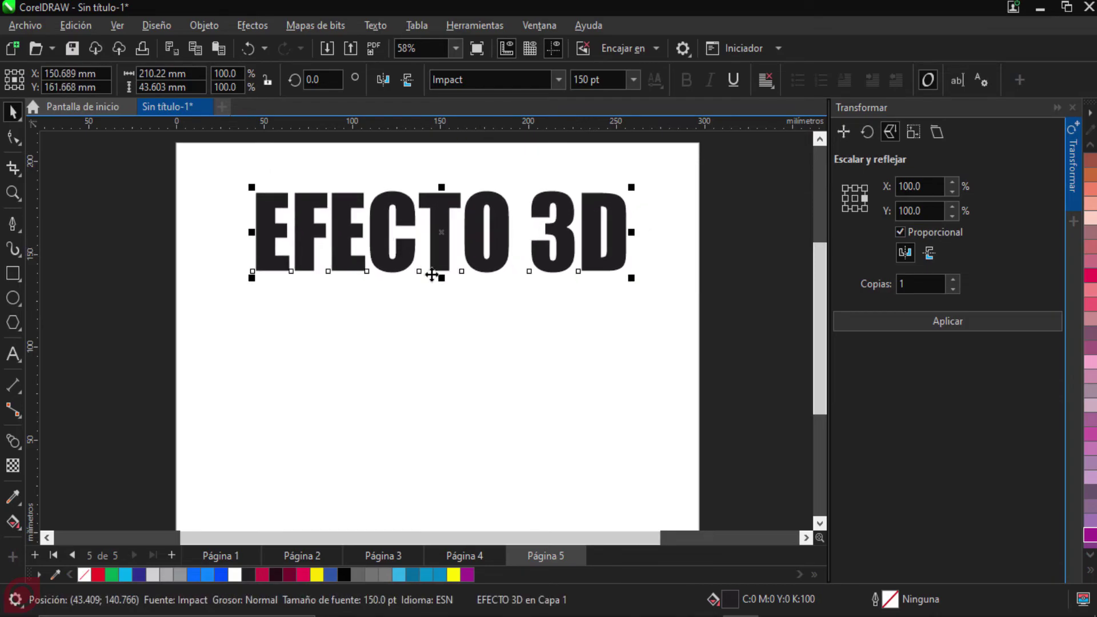
Step: Try a golden yellow fill and a green fill on the EFECTO 3D text
left_click(886, 323)
left_click(1088, 557)
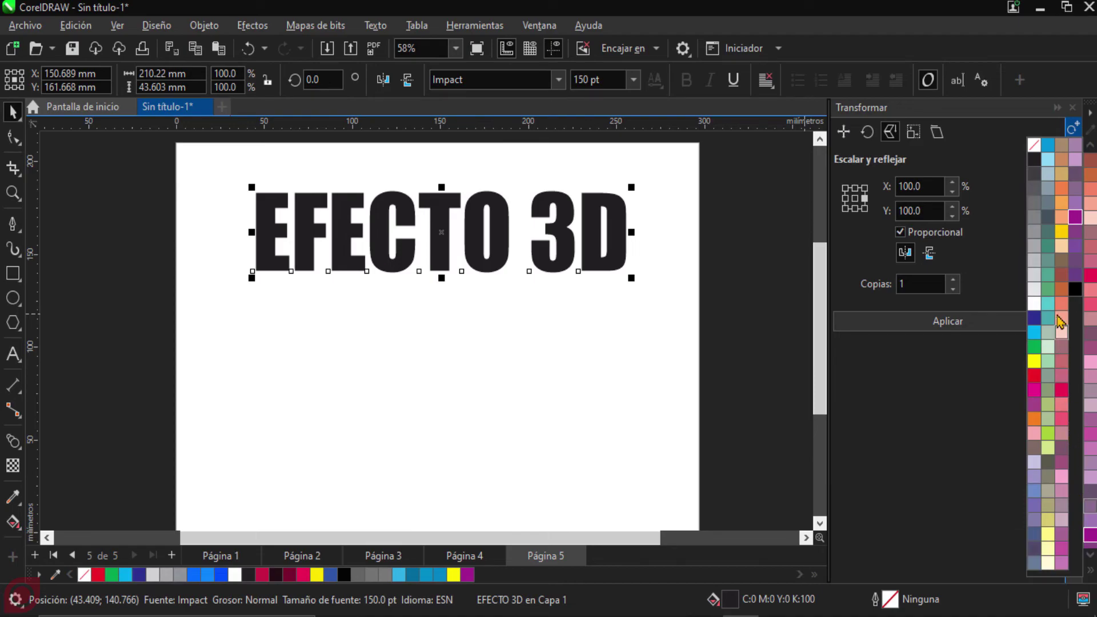
left_click(1061, 234)
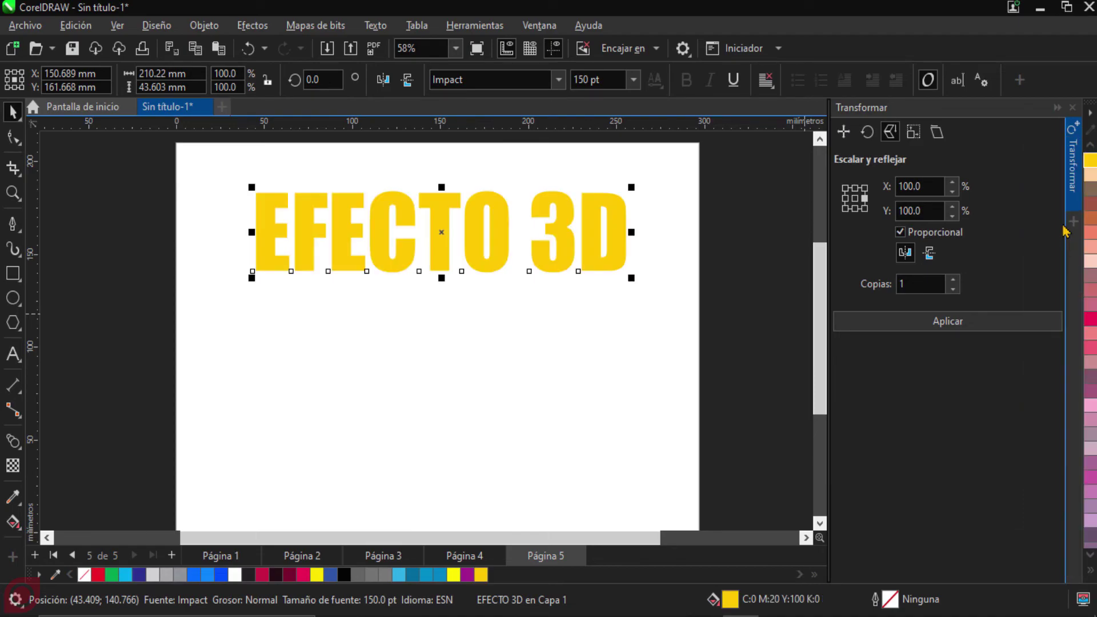
left_click(1090, 553)
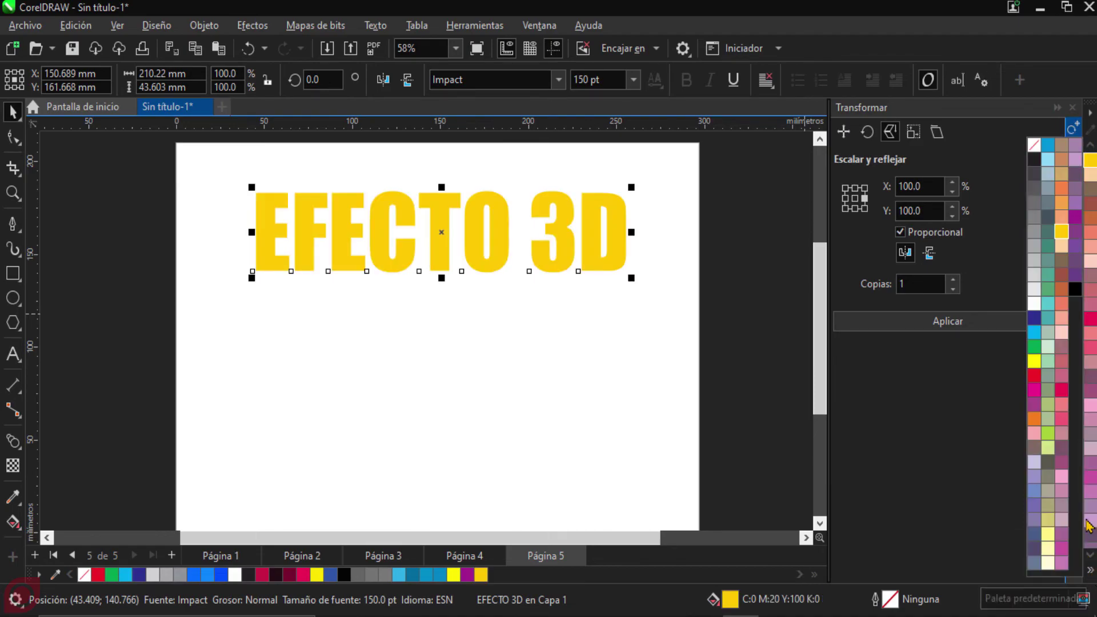
left_click(1034, 347)
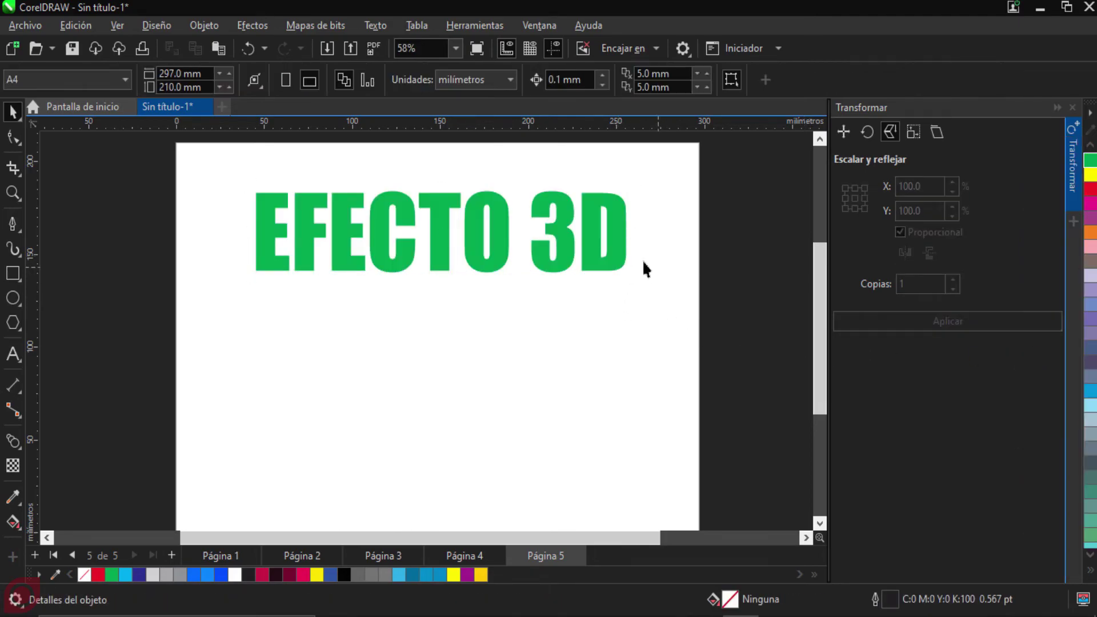
Step: Fill the EFECTO 3D text with red (C:0 M:100 Y:100 K:0)
left_click(1089, 570)
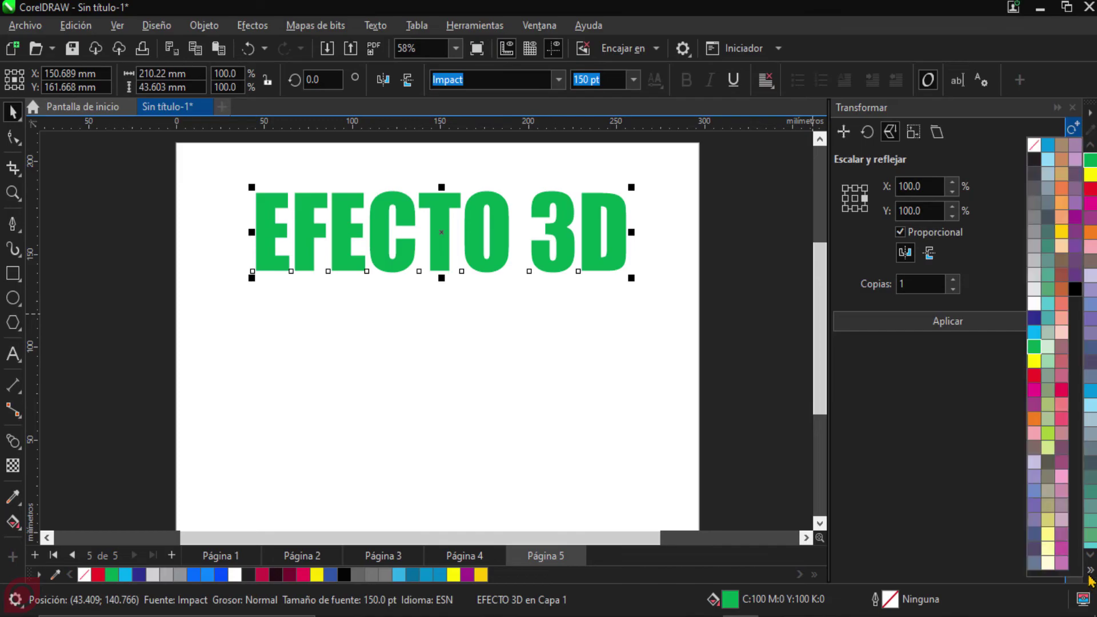
left_click(1036, 377)
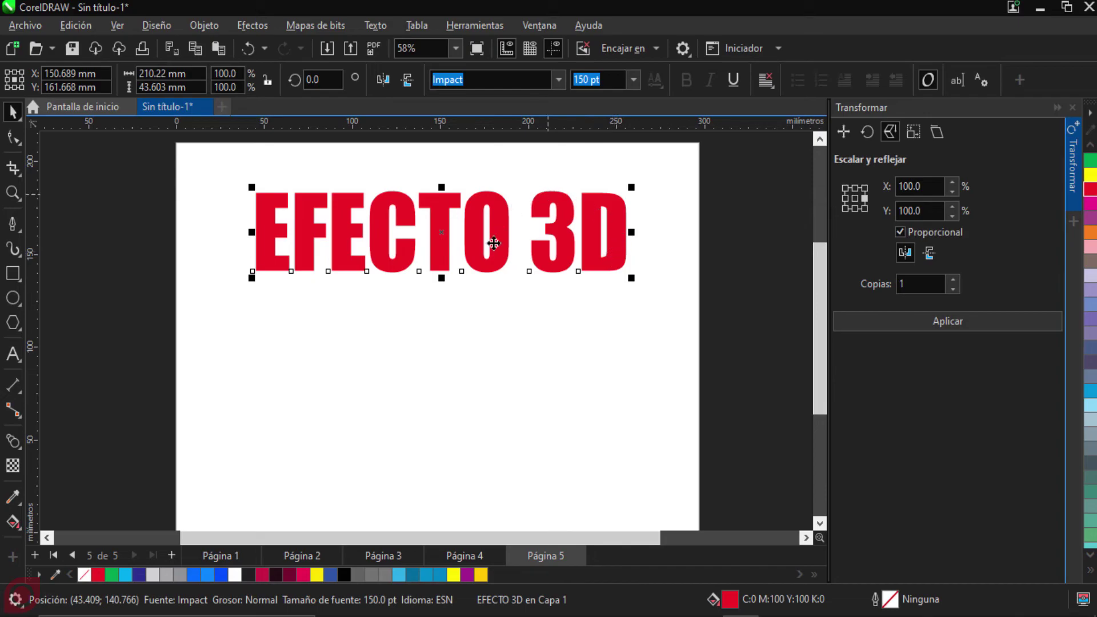
left_click(515, 321)
left_click(488, 270)
left_click(487, 286)
left_click(495, 260)
Step: Extrude the EFECTO 3D text toward a vanishing point about 116 mm right of and 125 mm below its centre
left_click(11, 443)
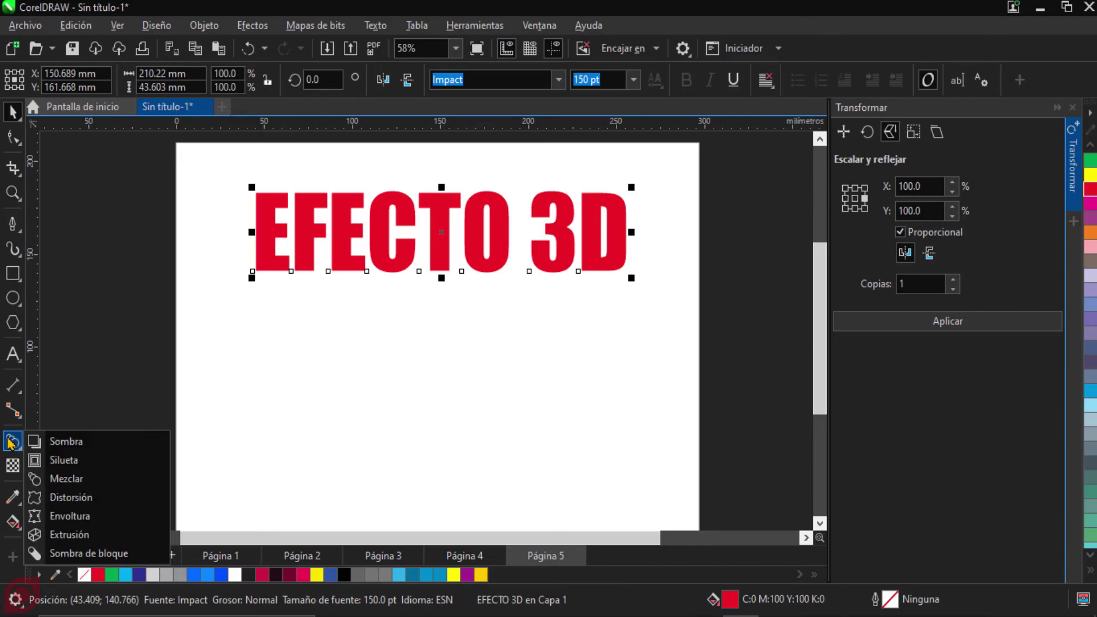
left_click(97, 540)
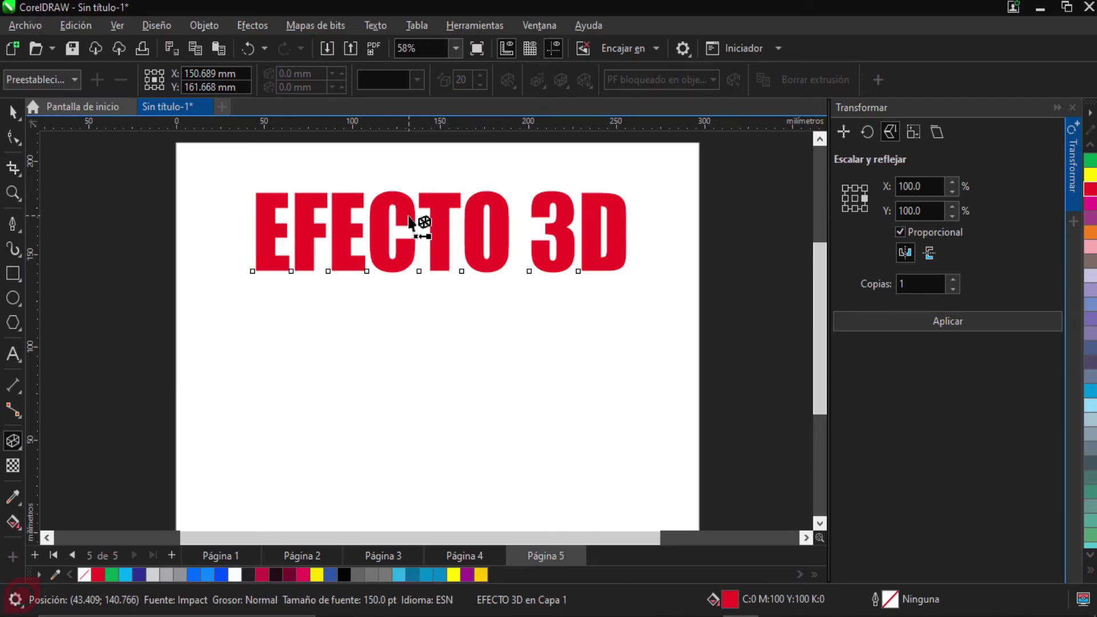
left_click_drag(408, 222, 665, 455)
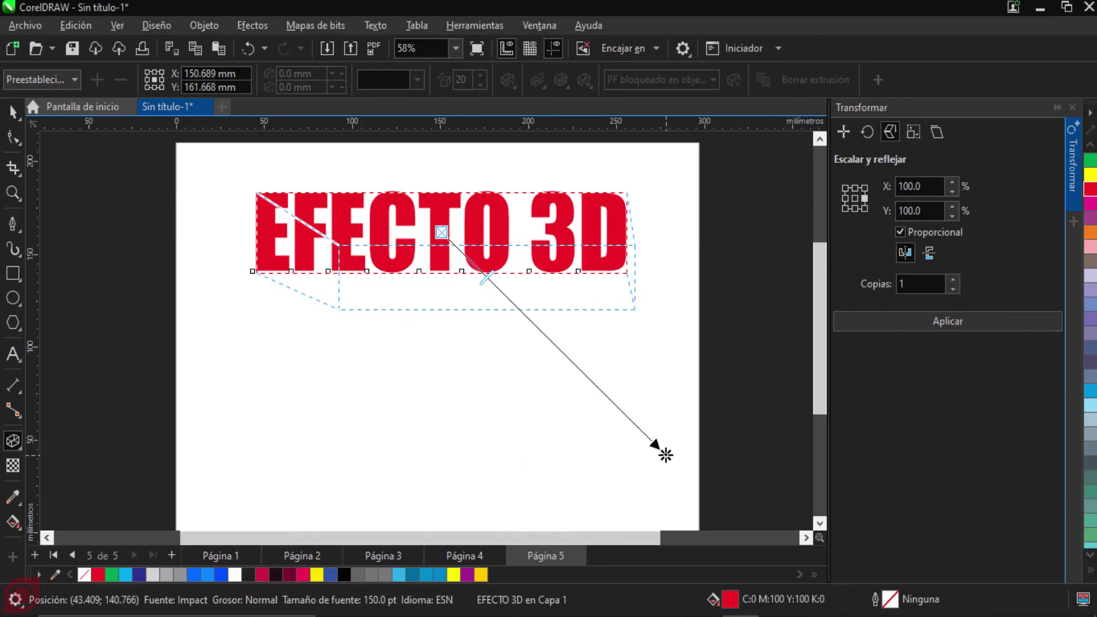
left_click_drag(665, 454, 646, 464)
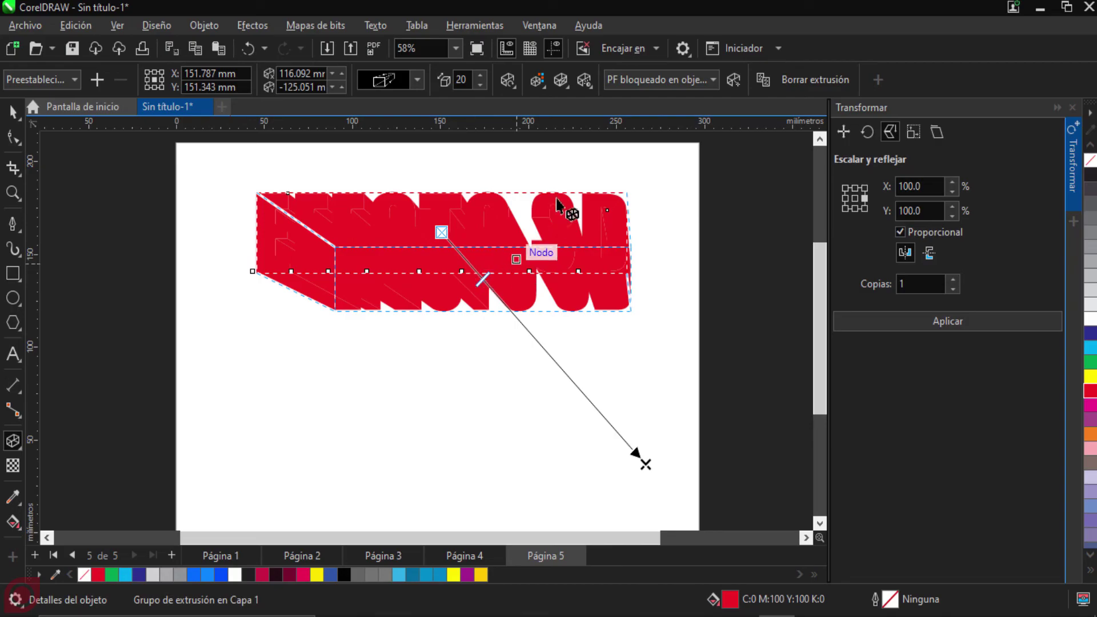
Step: Switch the extrusion to a solid colour and set it to dark yellow (C:15 M:24 Y:100 K:0)
left_click(539, 82)
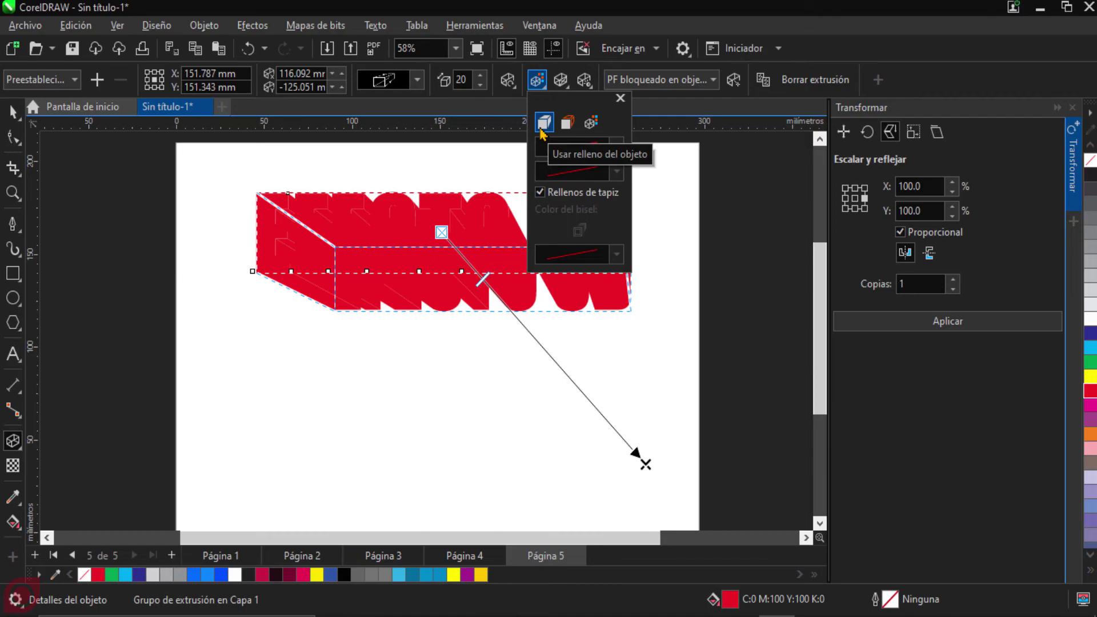
left_click(568, 124)
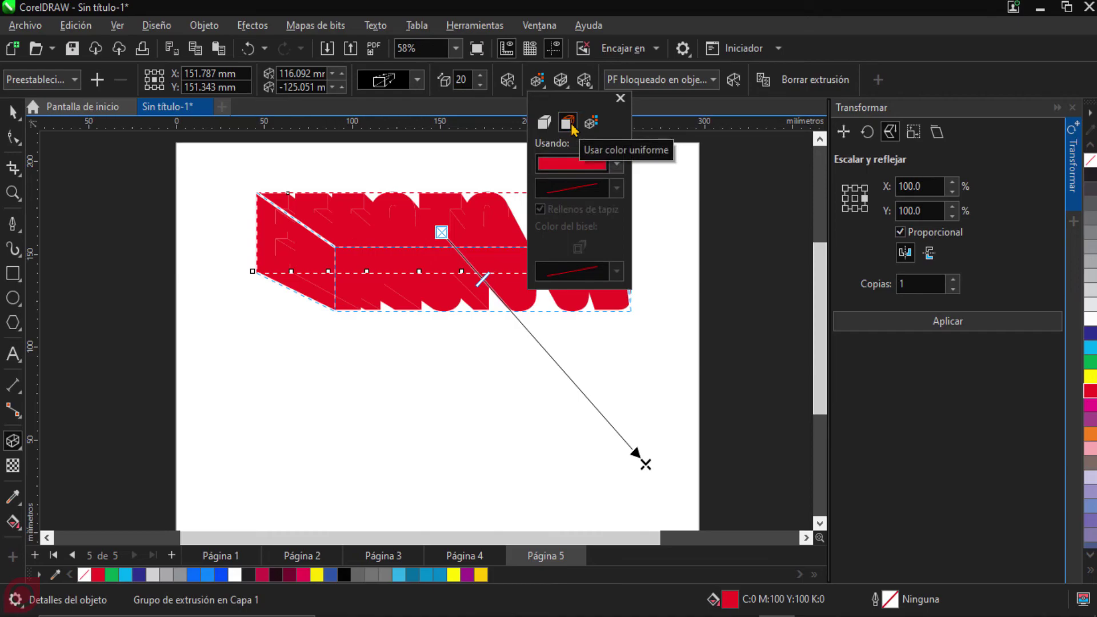
left_click(617, 164)
left_click_drag(578, 372, 560, 371)
left_click(637, 266)
left_click(645, 255)
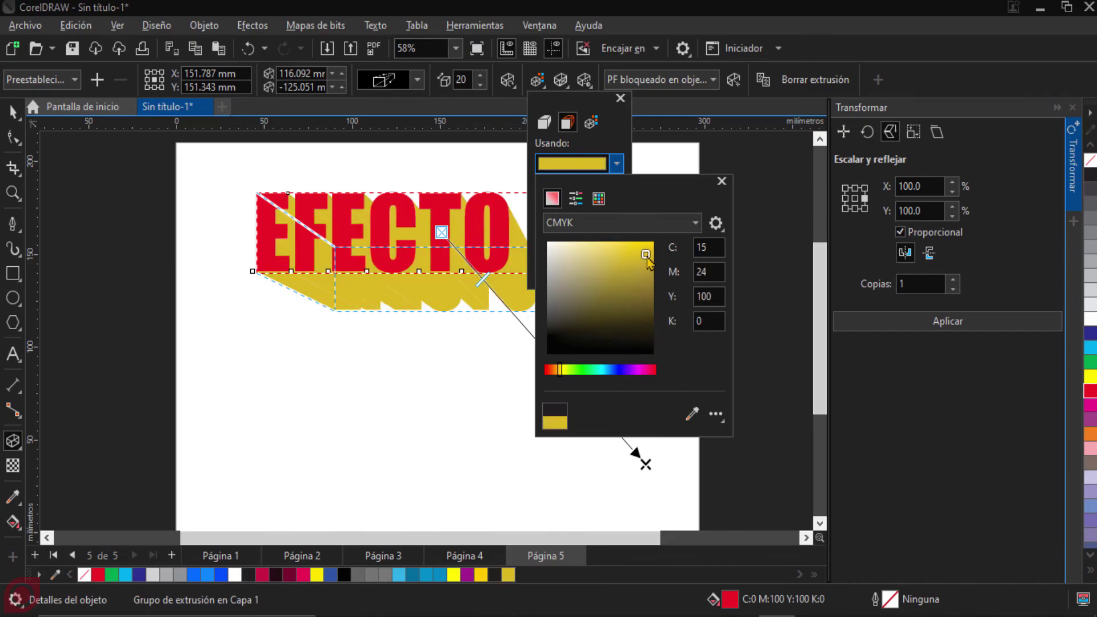
Step: Change the extrusion's solid colour to dark blue (C:100 M:93 Y:4 K:9)
mouse_move(629, 271)
left_mouse_down()
mouse_move(614, 284)
mouse_move(619, 308)
mouse_move(582, 317)
mouse_move(570, 292)
mouse_move(622, 308)
mouse_move(642, 264)
mouse_move(632, 314)
mouse_move(653, 281)
left_mouse_up()
left_click(616, 371)
left_click_drag(616, 371, 617, 372)
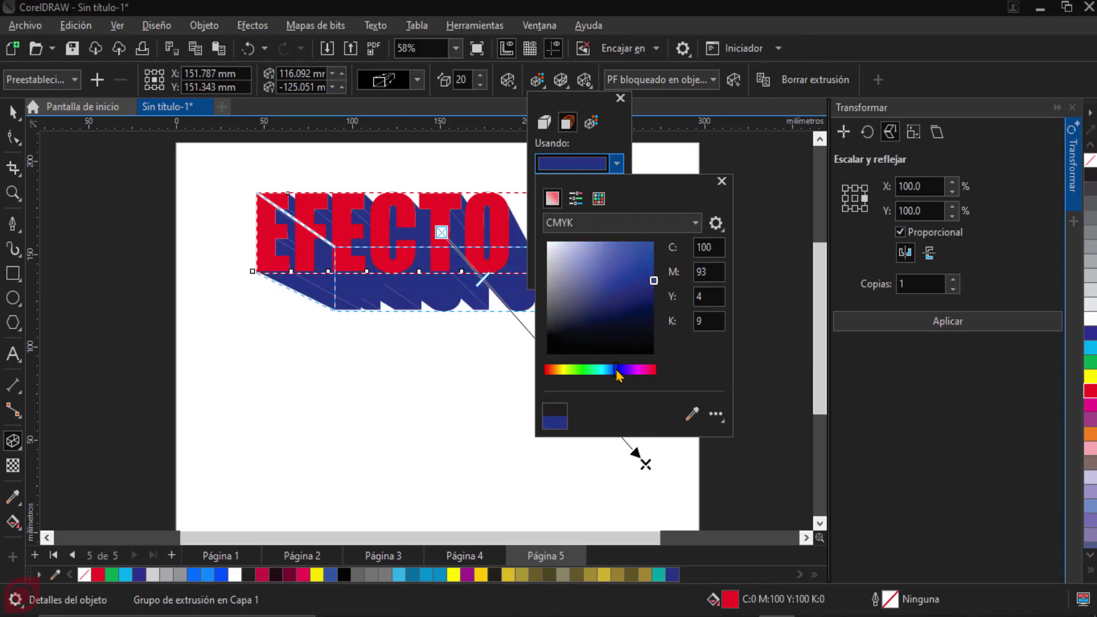
left_click(611, 141)
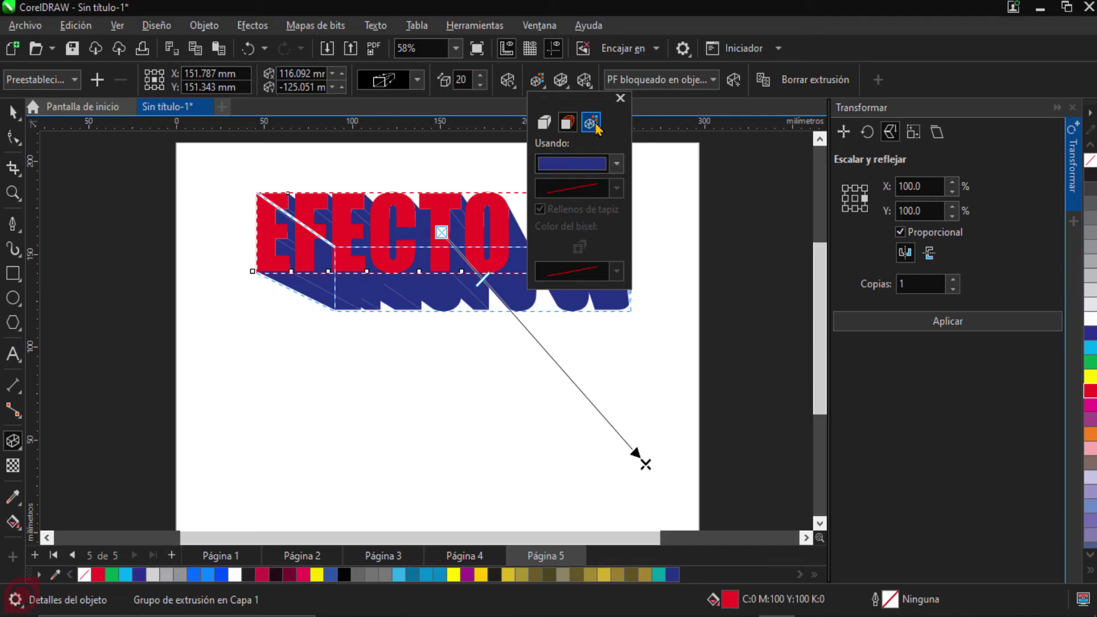
Step: Apply colour shading to the extrusion and set its starting colour to bright yellow (C:1 M:17 Y:100 K:0)
left_click(594, 126)
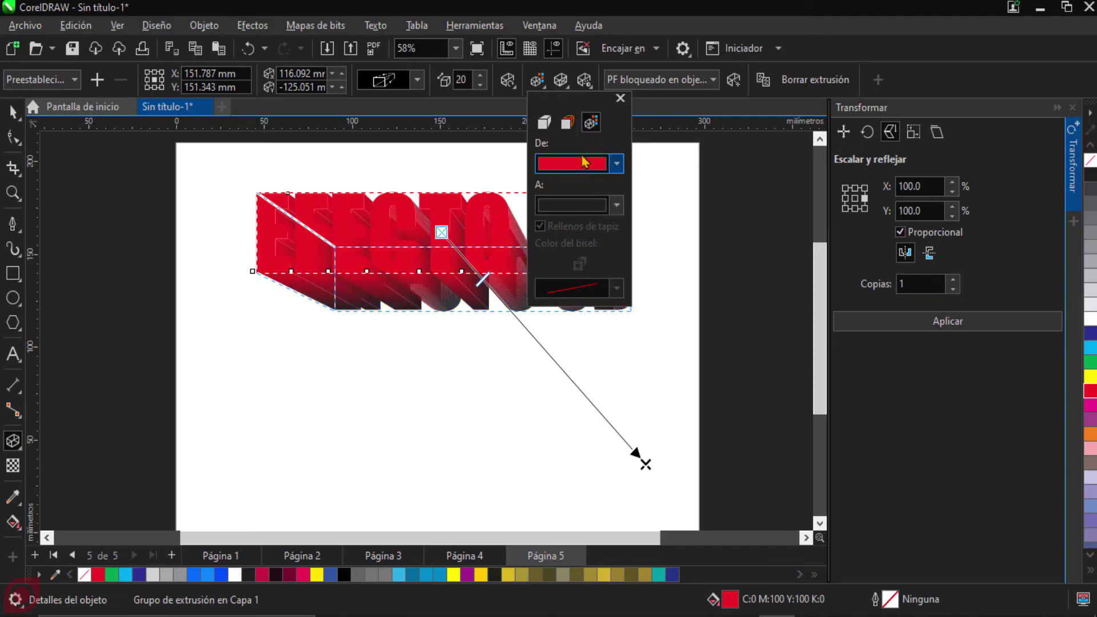
left_click(617, 166)
left_click_drag(570, 374, 559, 374)
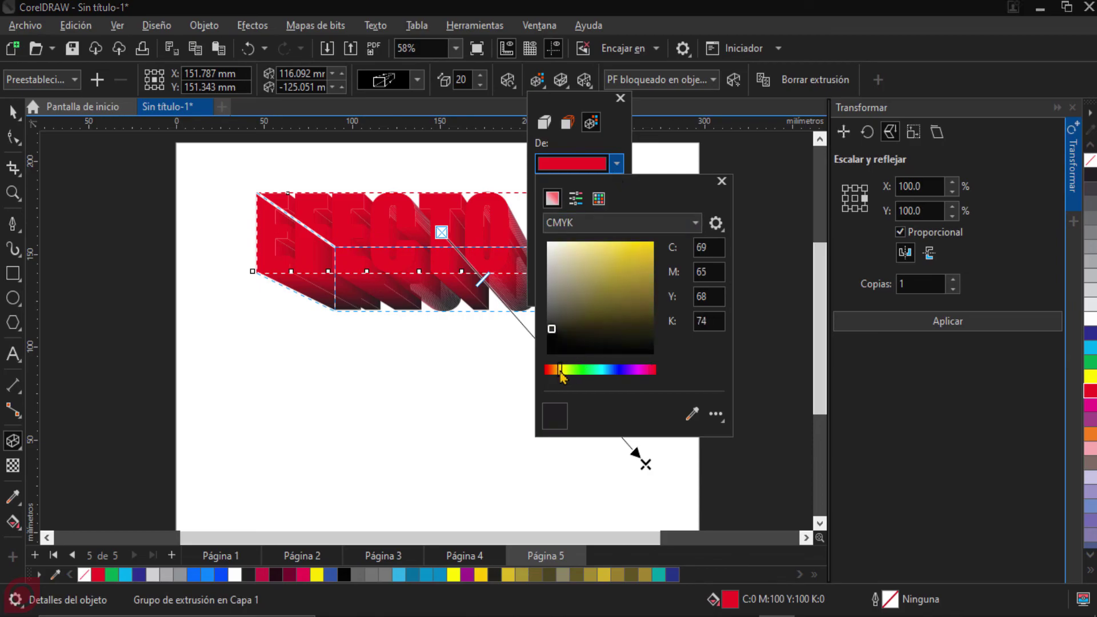
left_click_drag(641, 264, 661, 240)
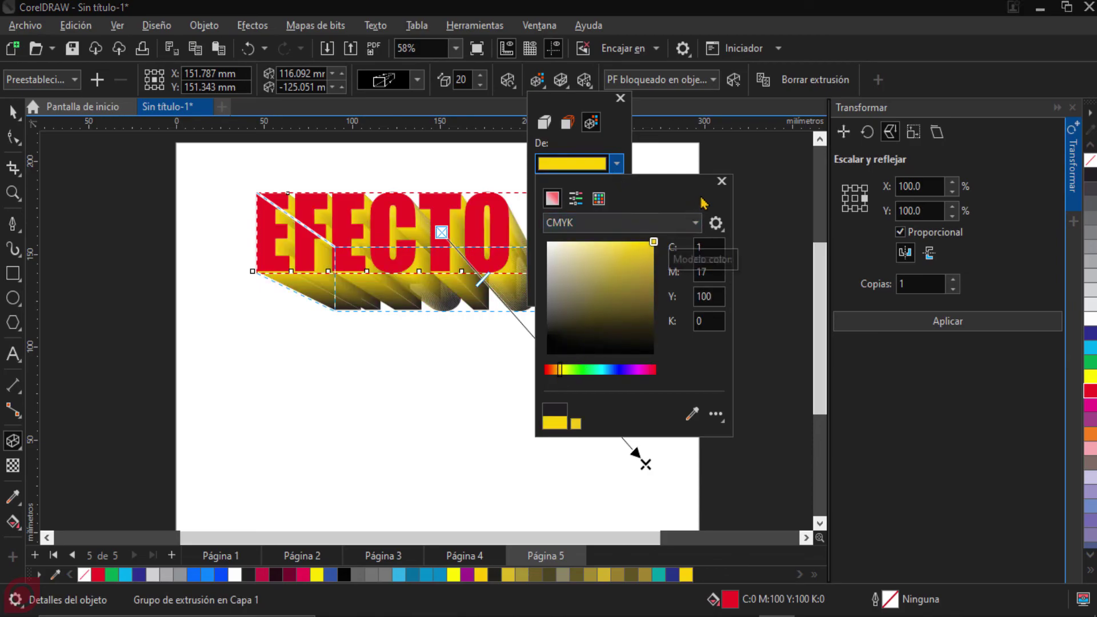
Step: Set the ending colour of the extrusion's shading to red (C:0 M:100 Y:100 K:0)
left_click(721, 182)
left_click(616, 206)
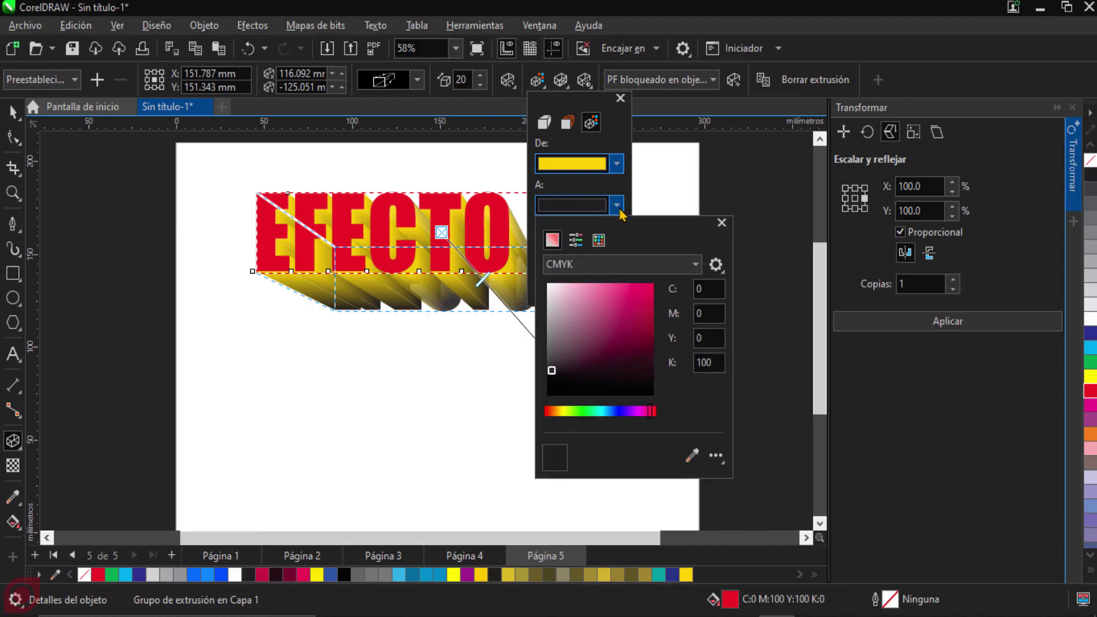
left_click_drag(639, 411, 668, 419)
mouse_move(624, 302)
left_mouse_down()
mouse_move(668, 282)
mouse_move(656, 284)
left_mouse_up()
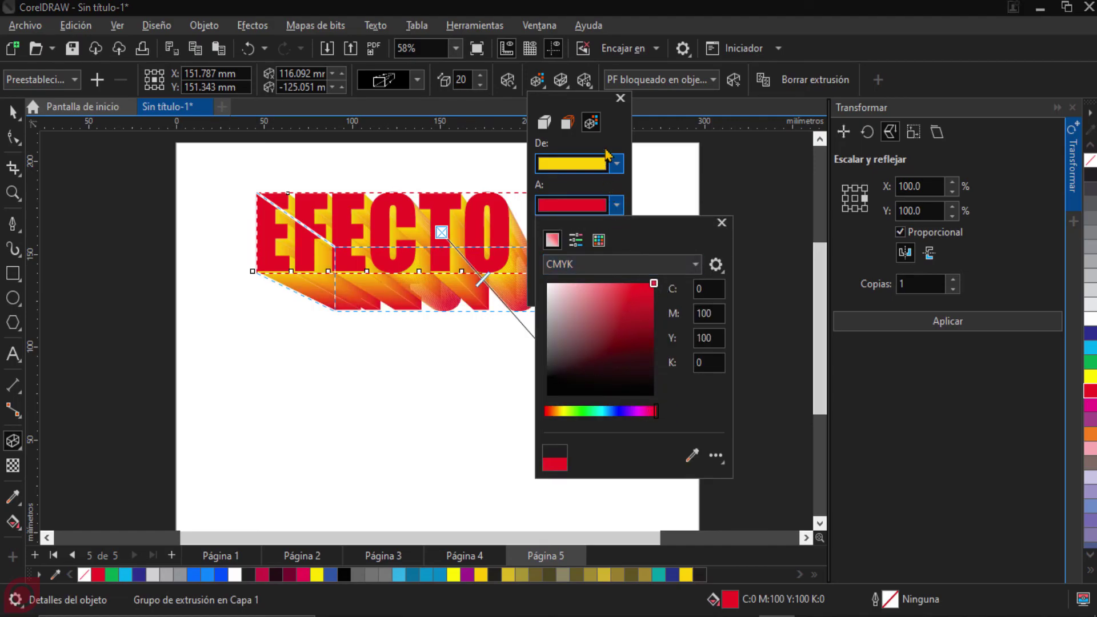
left_click(609, 149)
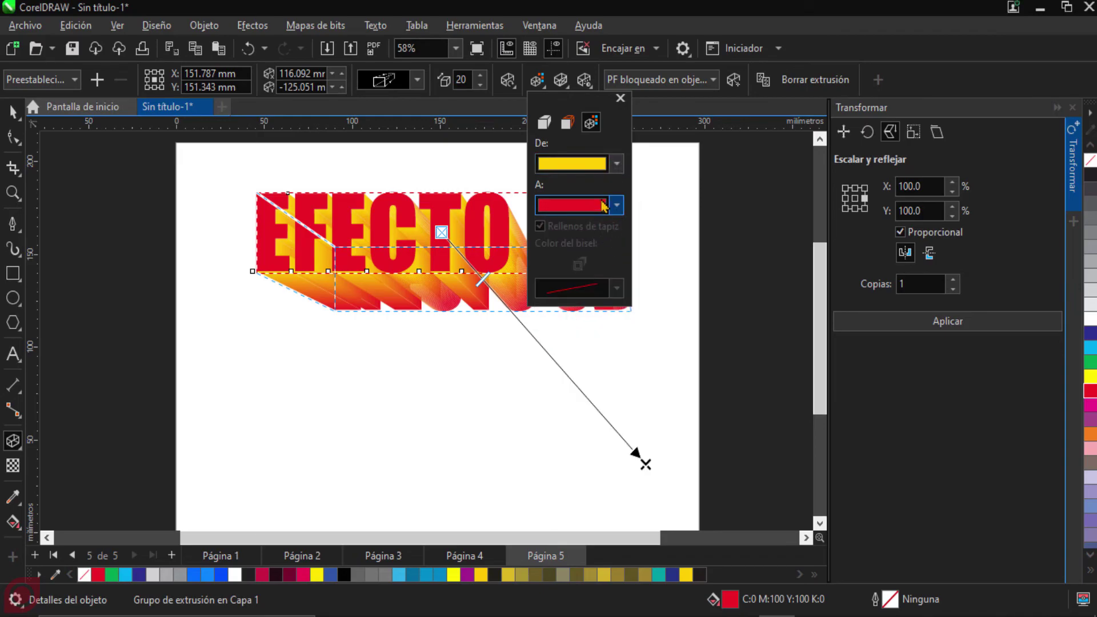
Step: Set the extrusion shading's starting colour to black and its ending colour to light blue (C:62 M:0 Y:3 K:0)
left_click(617, 163)
left_click_drag(597, 330, 532, 374)
left_click(610, 147)
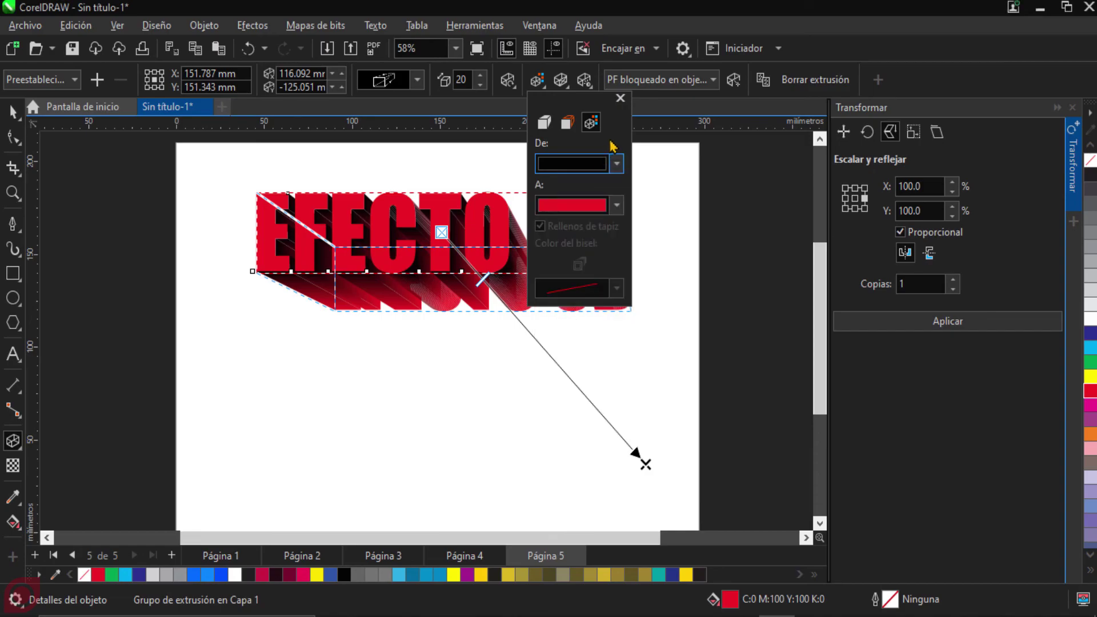
left_click(617, 206)
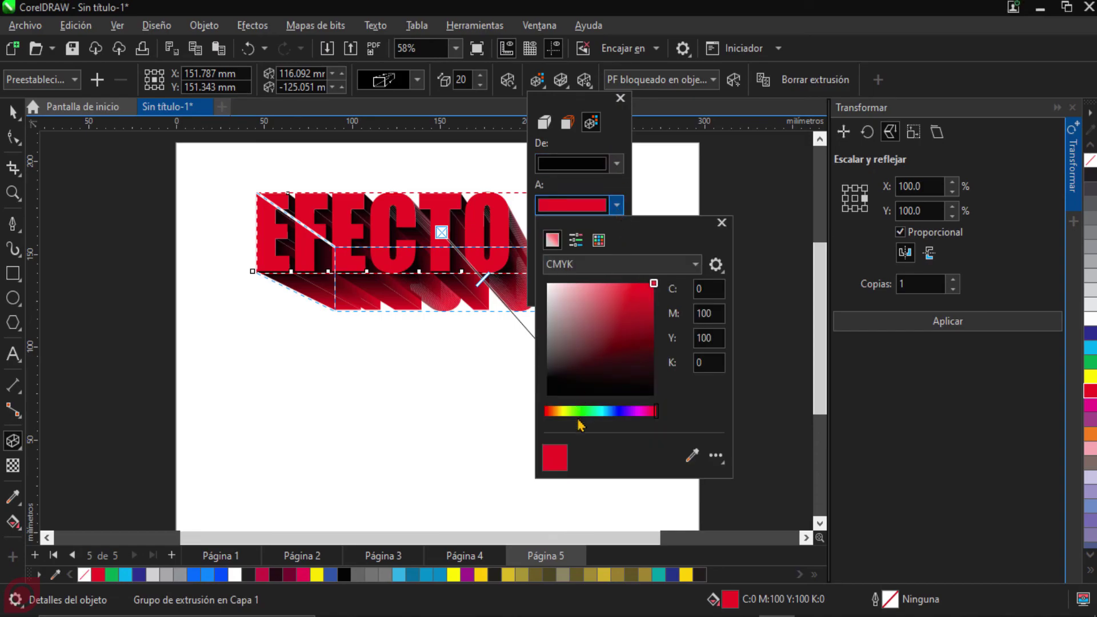
left_click_drag(567, 412, 603, 413)
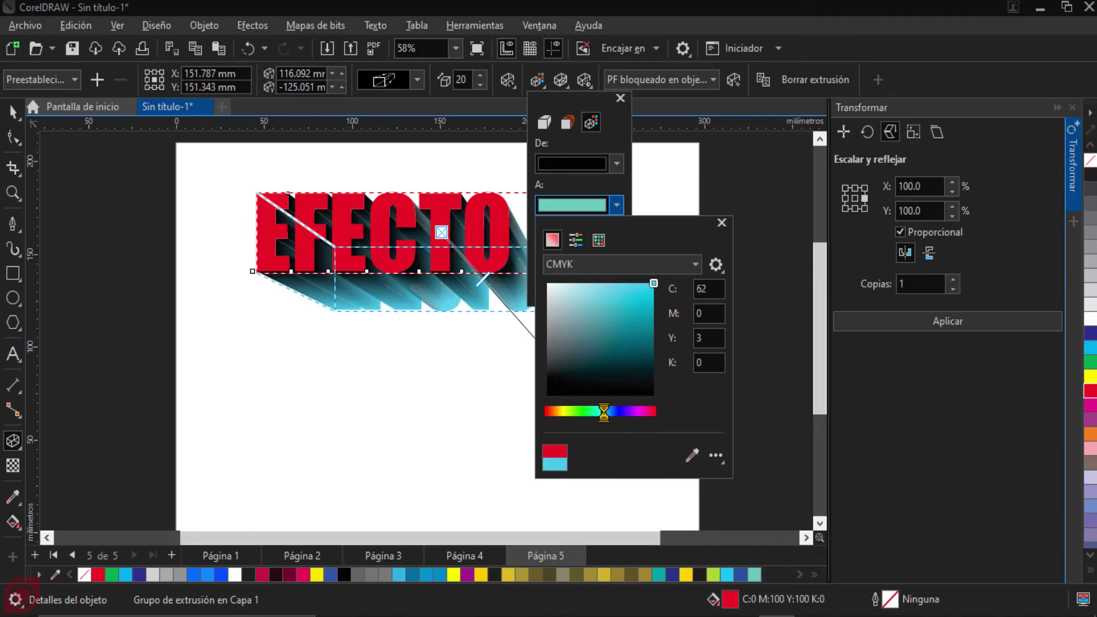
left_click(721, 222)
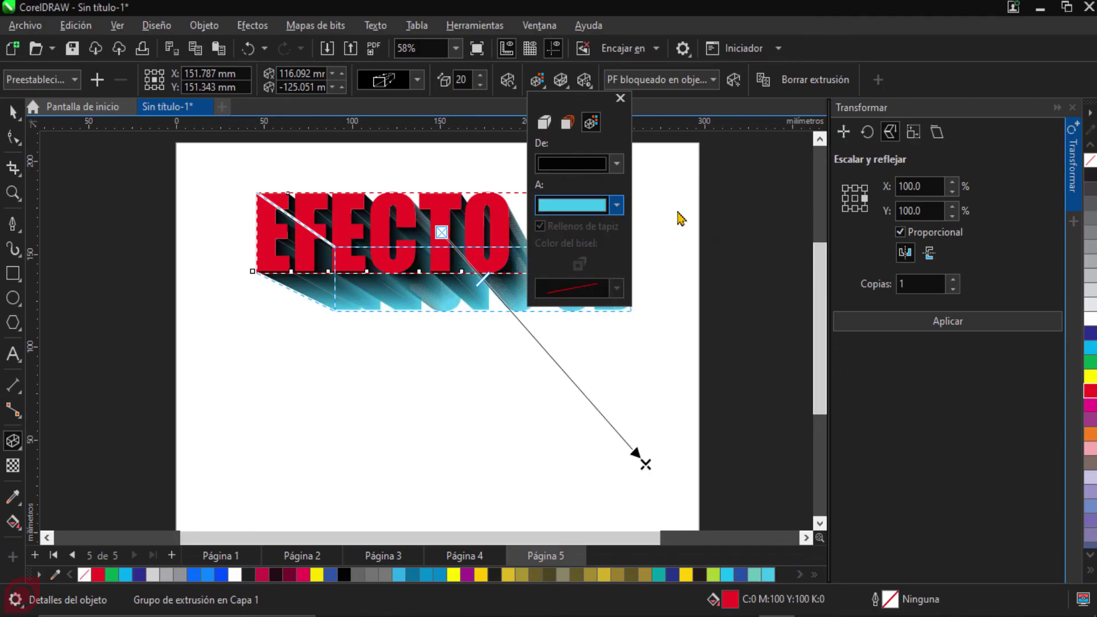
Step: Reposition the extrusion's vanishing point to about 106 mm right of and 72 mm below the text's centre
left_click(645, 465)
left_click_drag(645, 464, 529, 386)
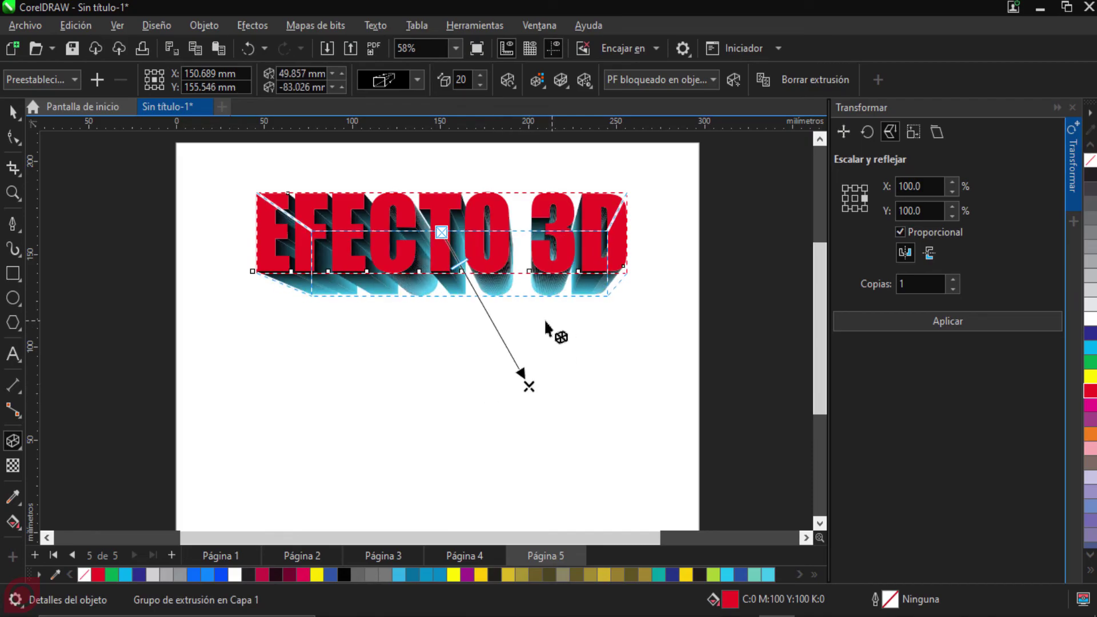
left_click(536, 80)
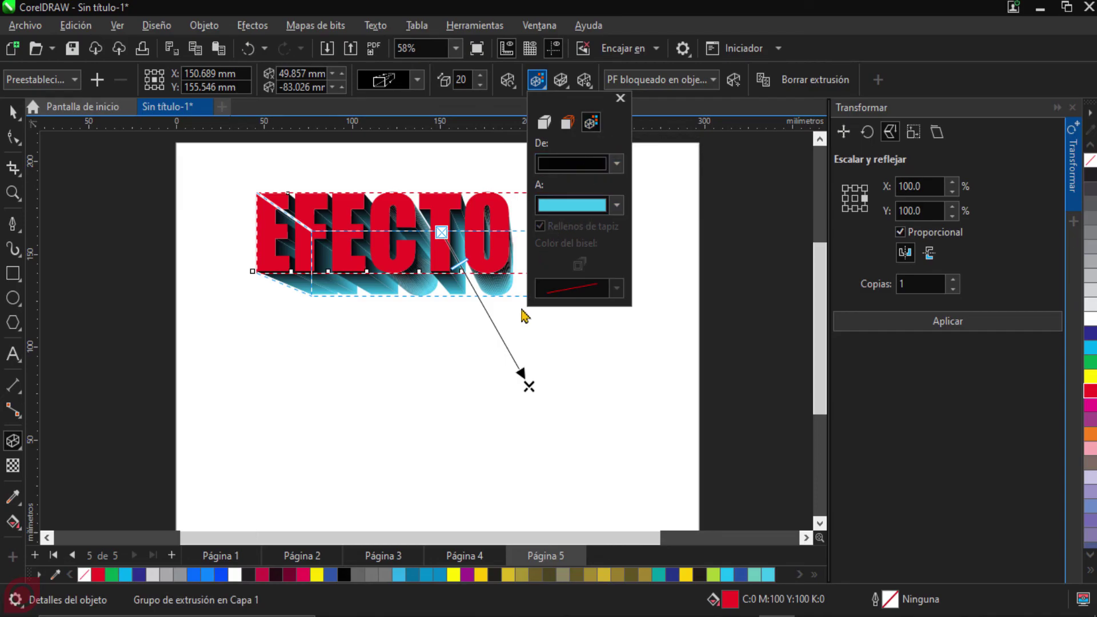
left_click(529, 390)
left_click_drag(529, 384, 626, 366)
scroll(626, 366, "up", 1)
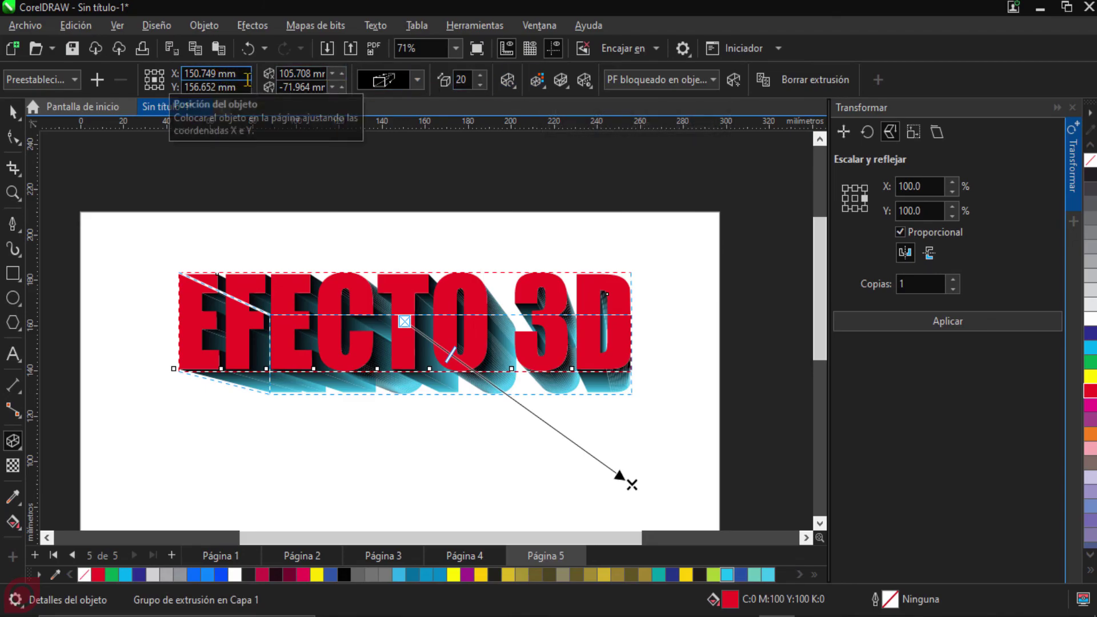
Step: Try the front-parallel extrusion type on the text, and return to the small-back type
left_click(419, 81)
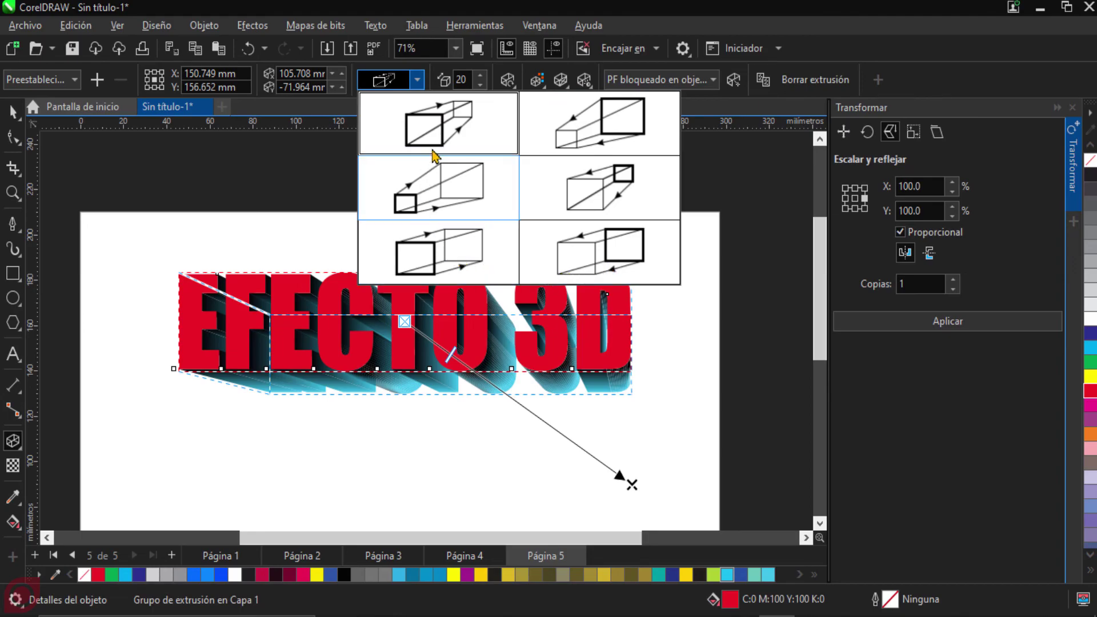
left_click(583, 254)
scroll(586, 303, "down", 2)
scroll(585, 303, "up", 1)
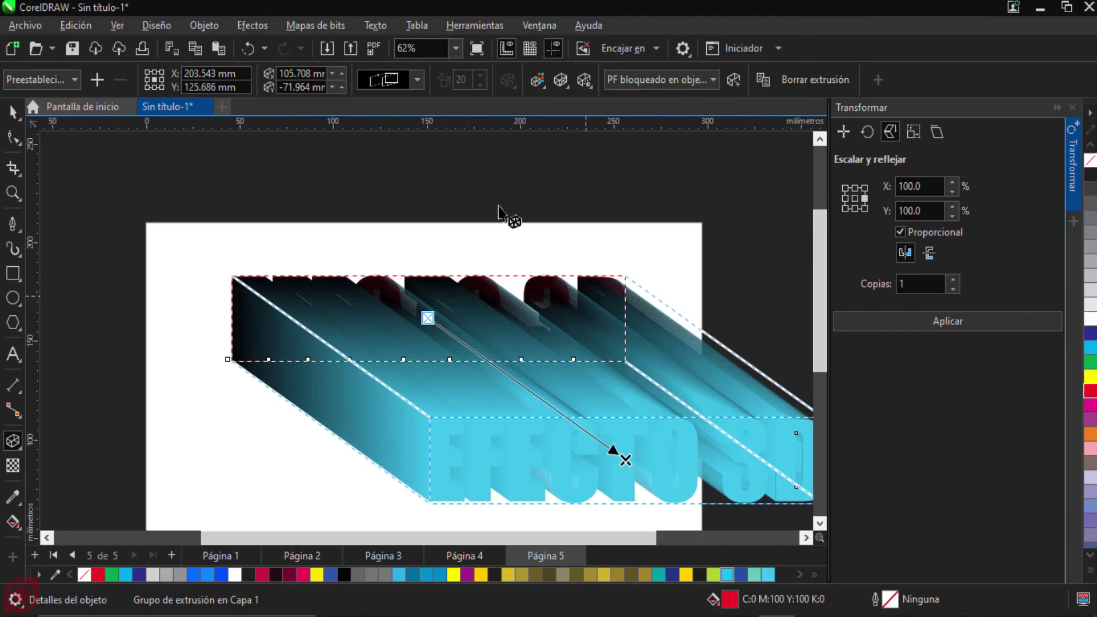
left_click(417, 79)
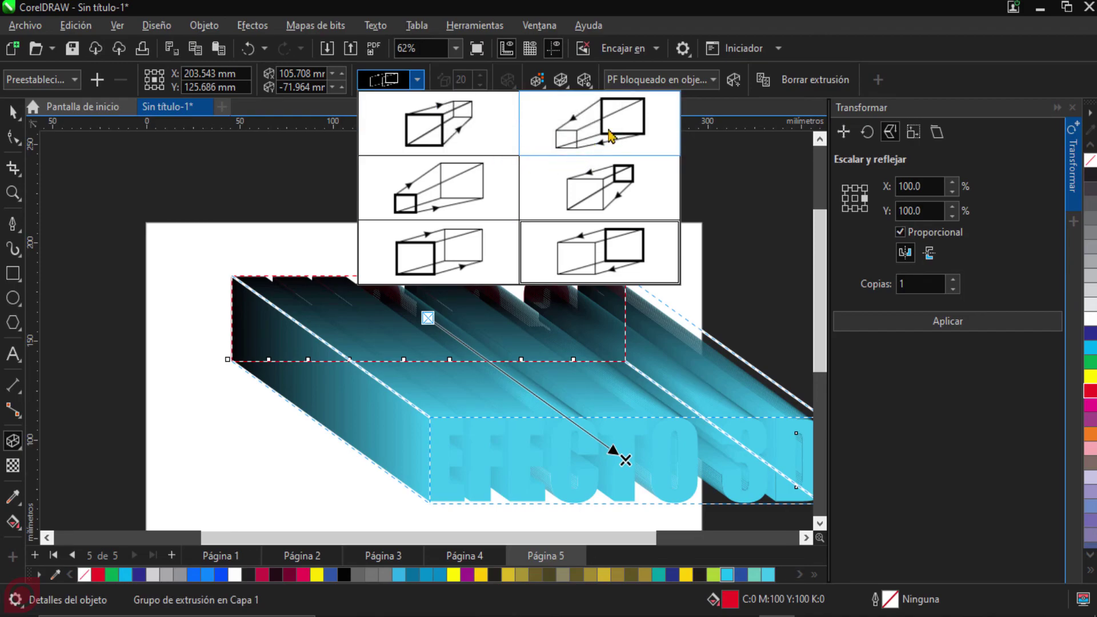
left_click(510, 128)
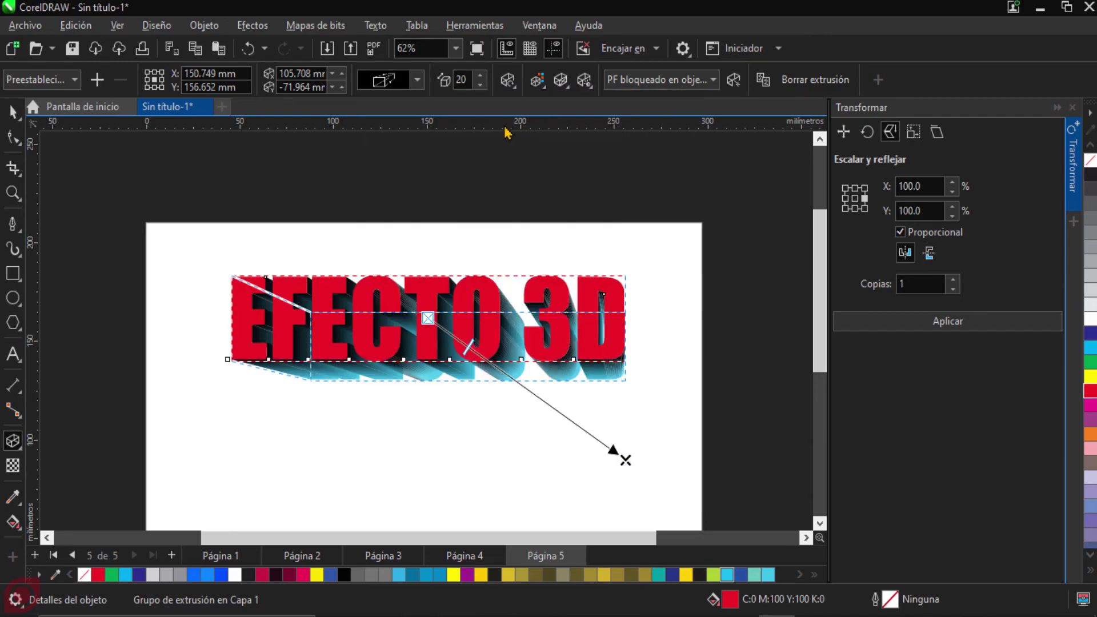
Step: Shift the vanishing point to about 132 mm right and 63 mm below the centre, and try the big-front and big-back extrusion types
left_click_drag(625, 460, 675, 442)
left_click(417, 80)
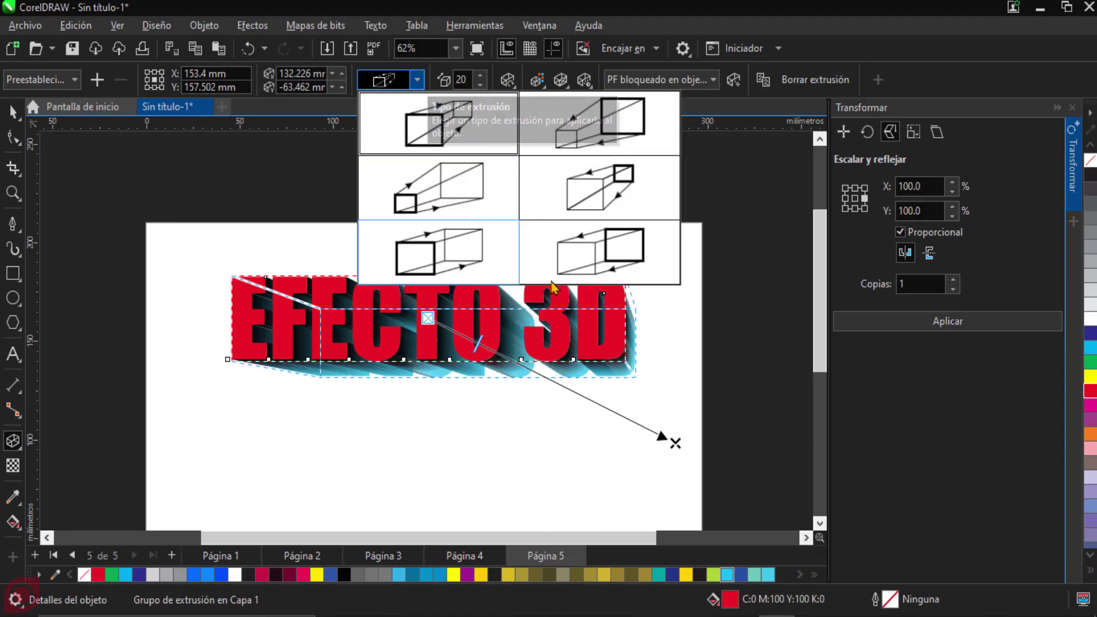
left_click(587, 199)
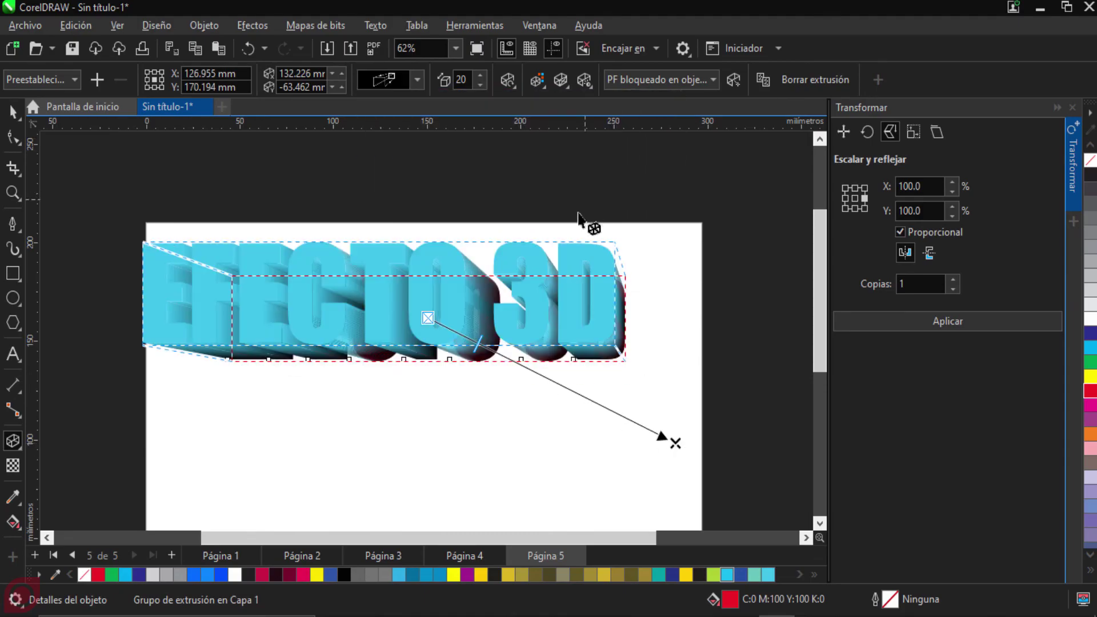
left_click(416, 79)
left_click(447, 204)
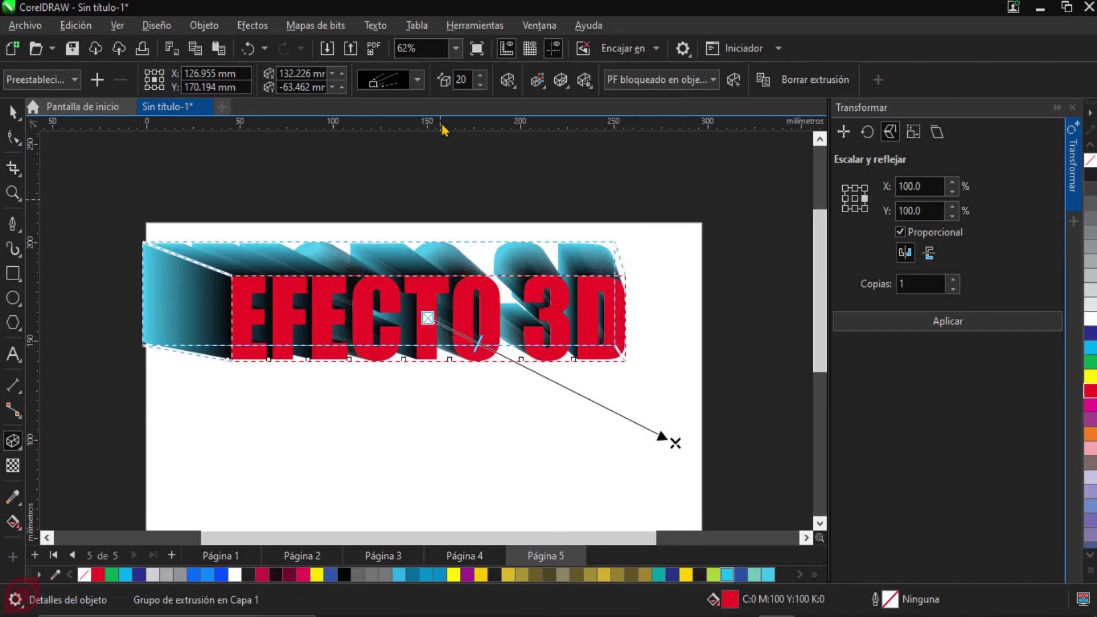
Step: Try the back-parallel, front-parallel and big-front extrusion types, and restore the small-back type
left_click(417, 79)
left_click(441, 247)
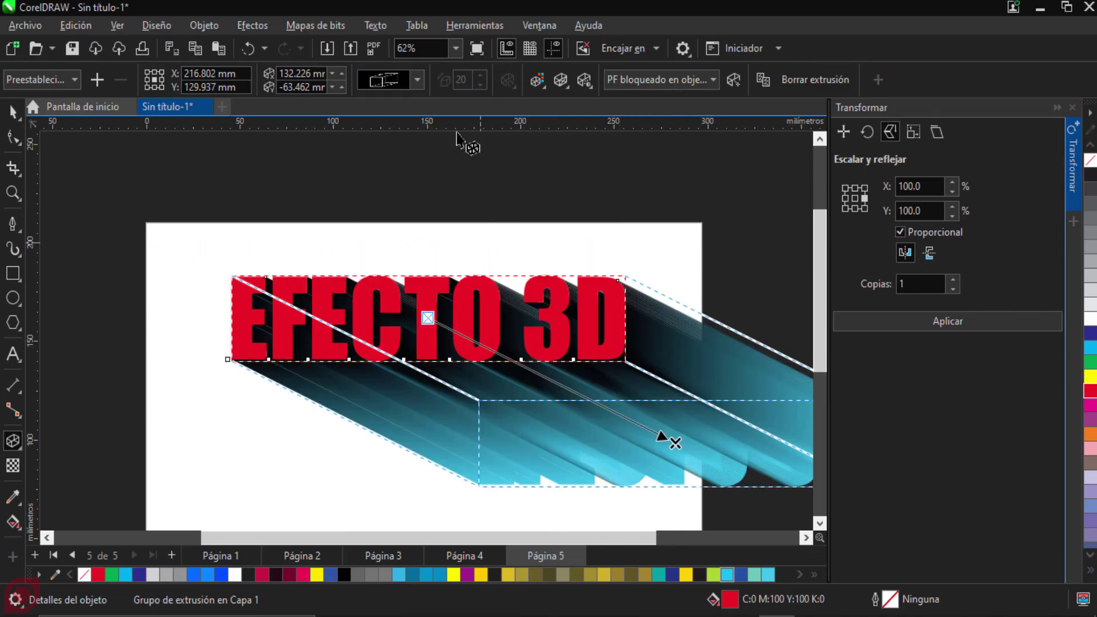
left_click(417, 83)
left_click(577, 245)
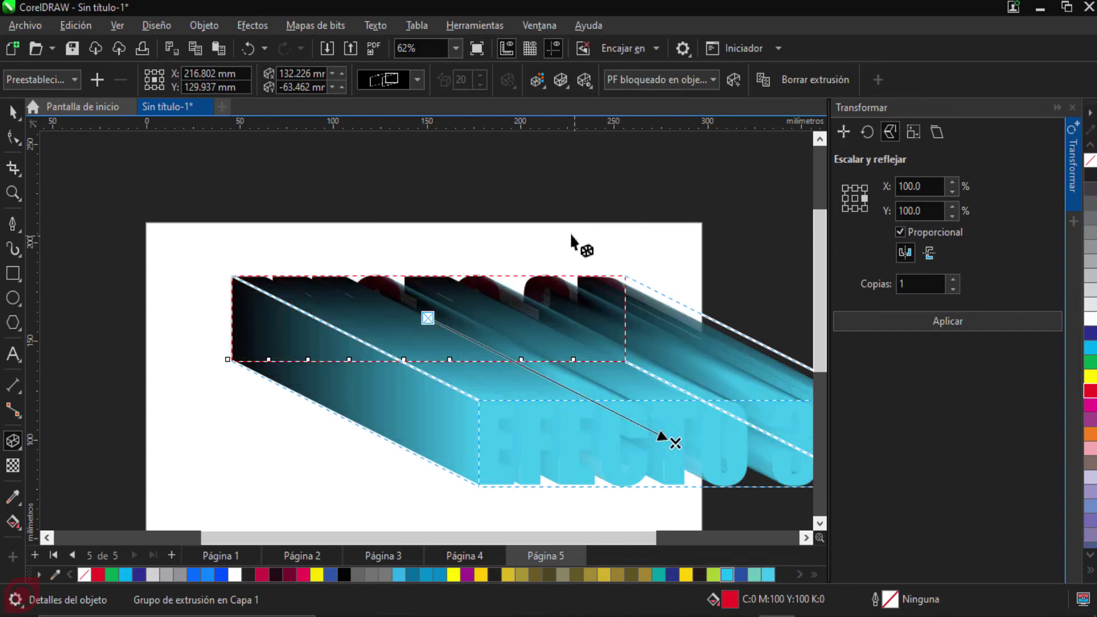
left_click(417, 79)
left_click(569, 182)
left_click(417, 79)
left_click(419, 101)
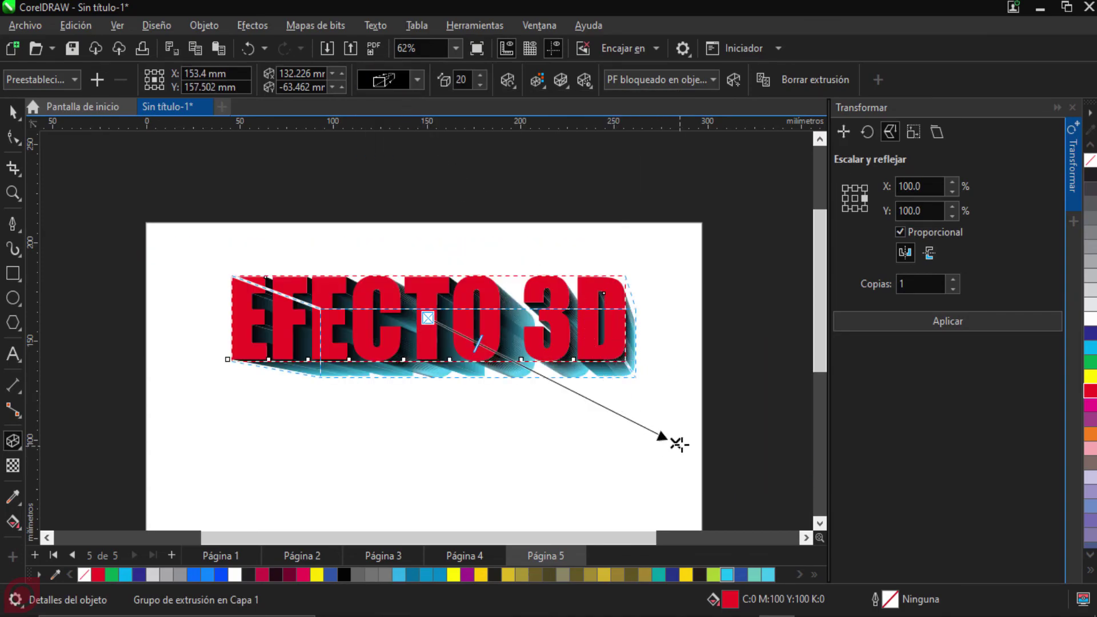
Step: Move the extrusion's vanishing point to about 146 mm right of and 72 mm below the text's centre
left_click_drag(675, 441, 701, 430)
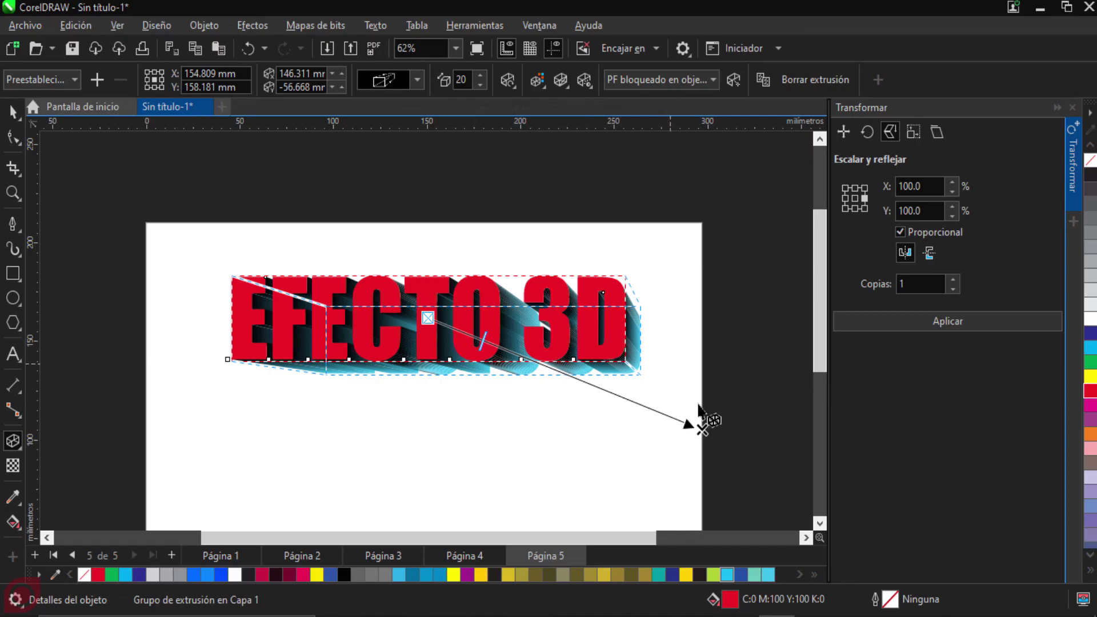
left_click_drag(702, 430, 581, 502)
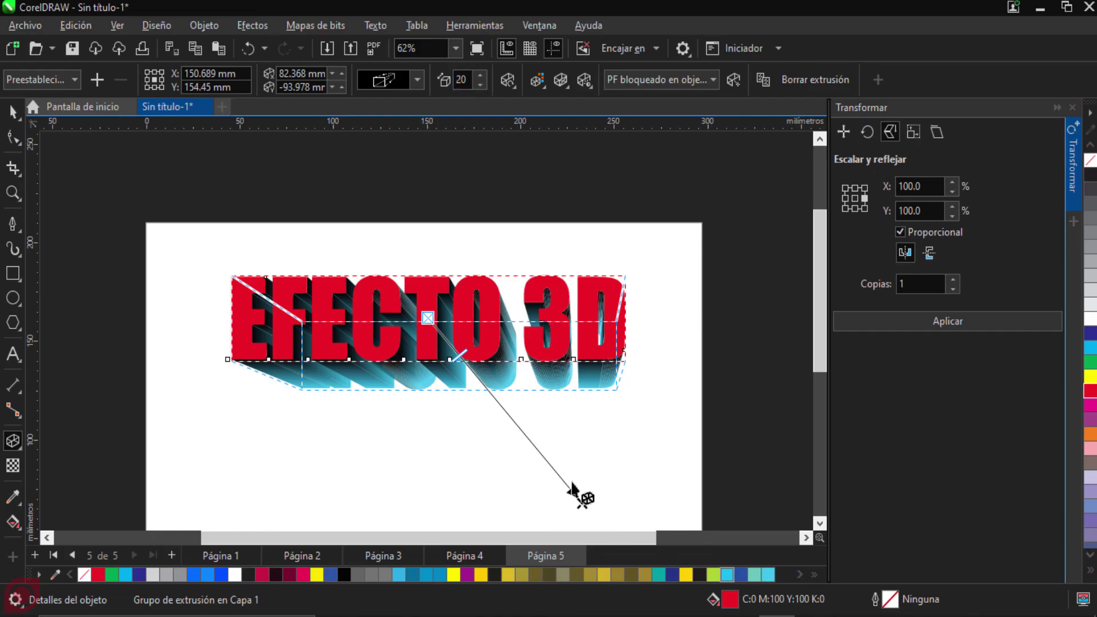
left_click_drag(581, 503, 701, 461)
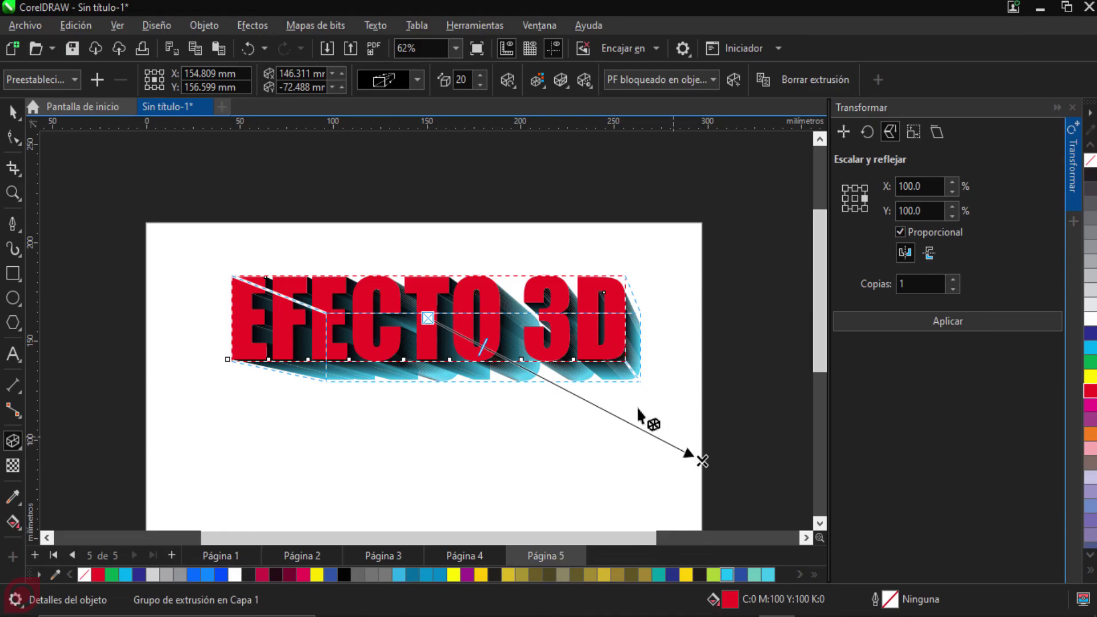
scroll(662, 381, "up", 5)
scroll(664, 379, "down", 4)
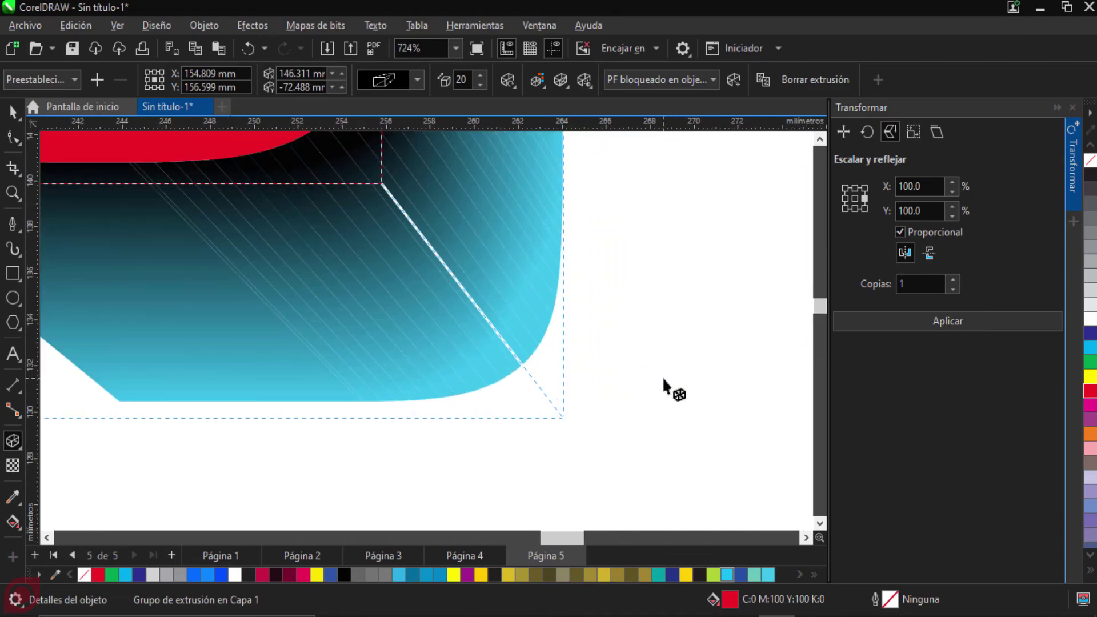
scroll(653, 384, "down", 2)
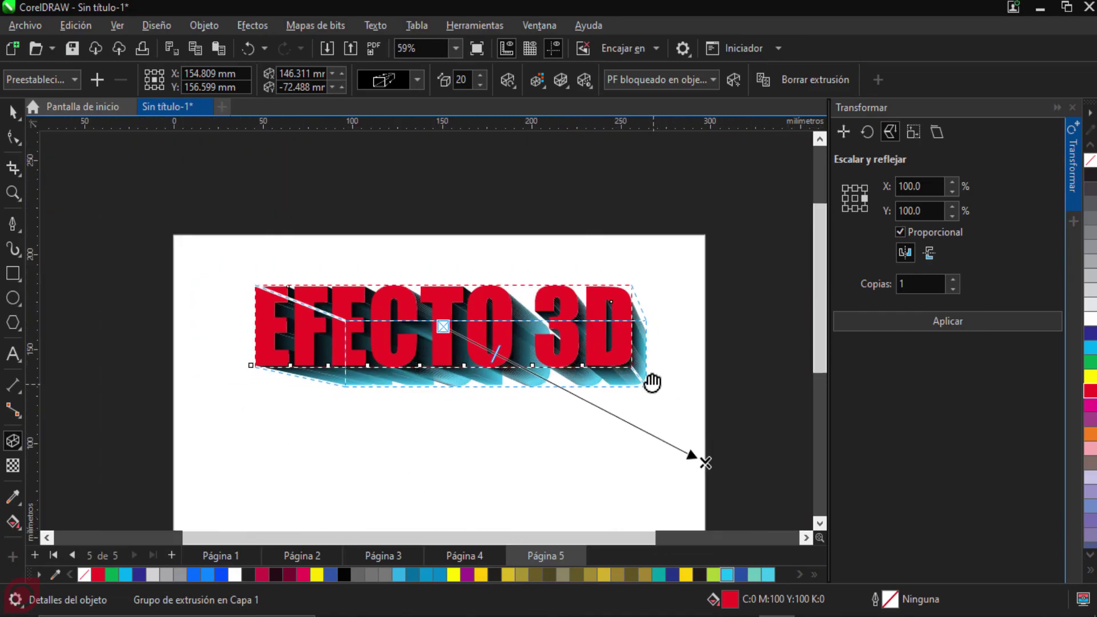
Step: Move the extruded EFECTO 3D text about 14 mm left and 3.4 mm down on the page, and deselect it
scroll(639, 387, "up", 1)
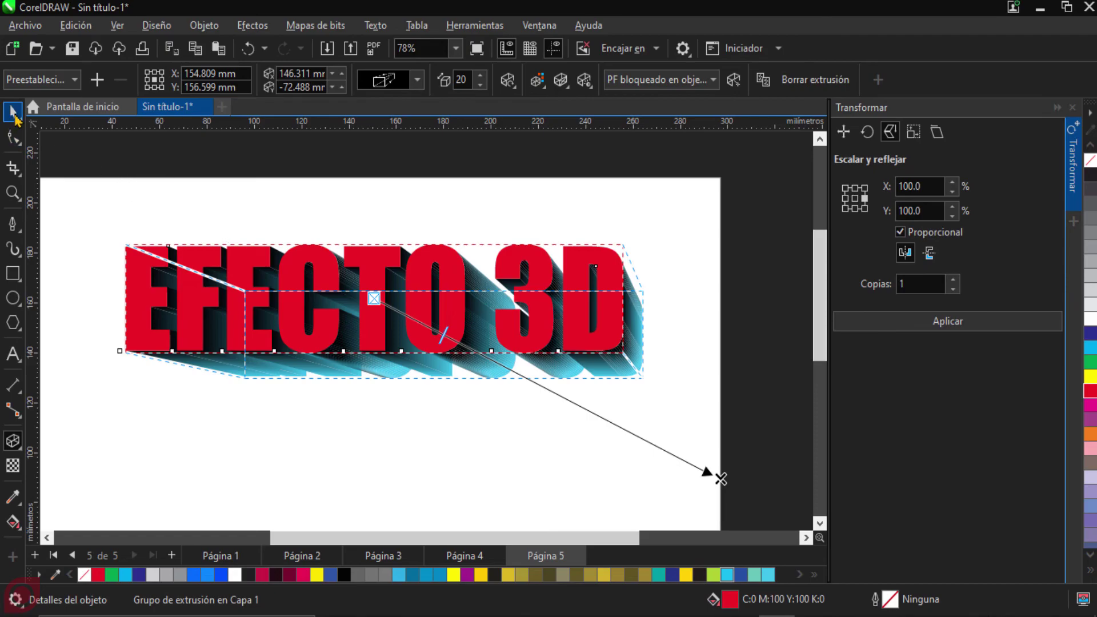
left_click(12, 112)
left_click(428, 472)
left_click(451, 348)
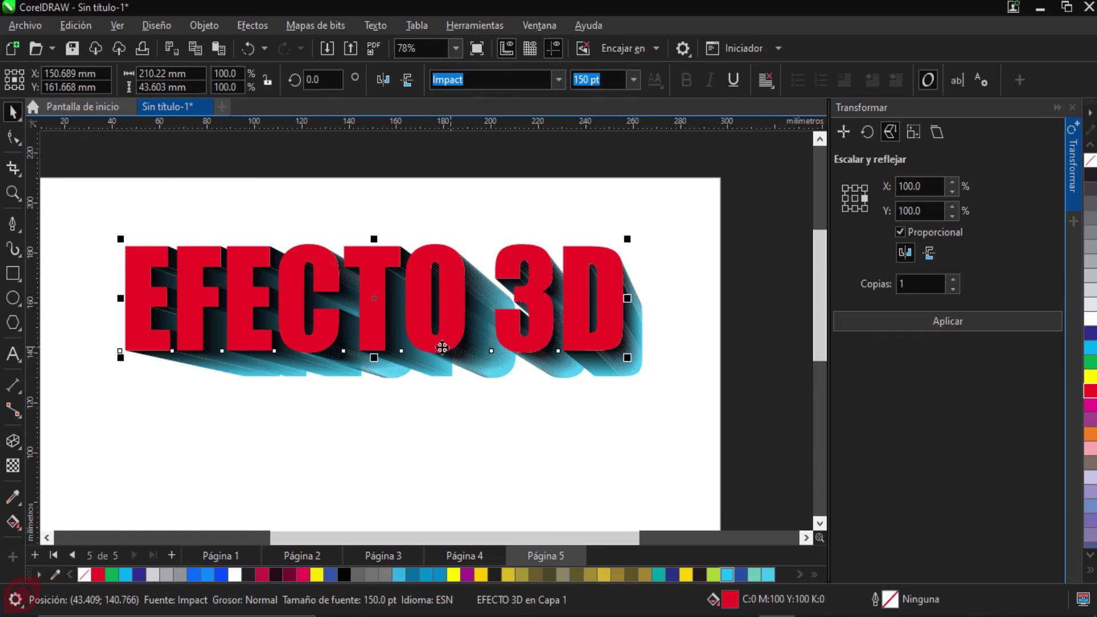
left_click_drag(374, 298, 341, 306)
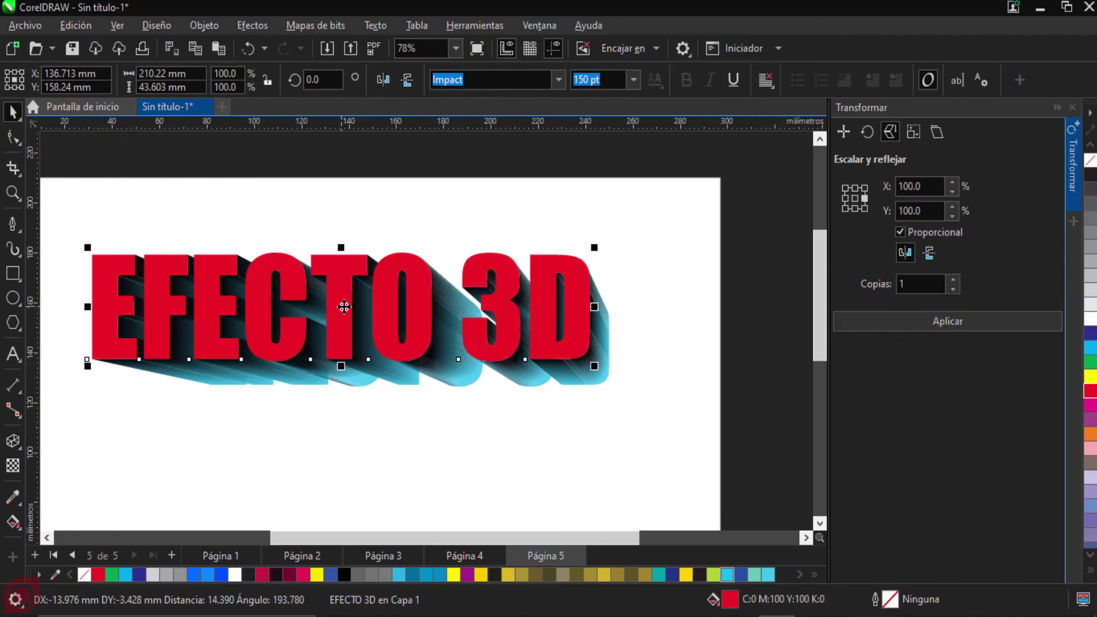
left_click(457, 442)
Step: Examine the extrusion's colour shading and fine lines up close between the O and the 3
scroll(457, 441, "down", 3)
scroll(528, 335, "up", 2)
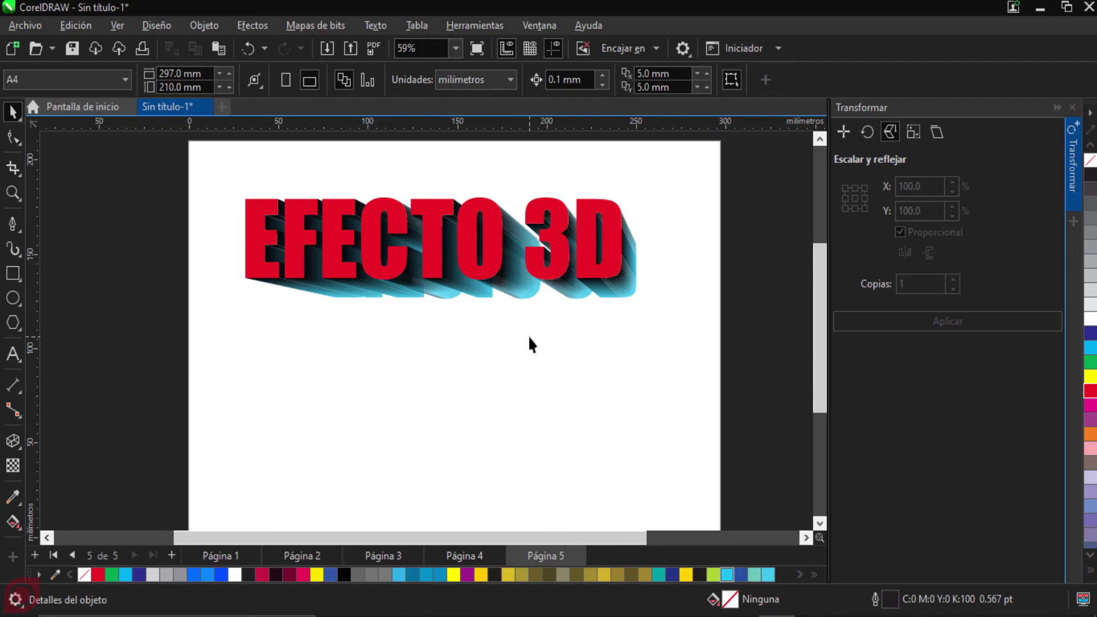
scroll(527, 335, "up", 5)
scroll(568, 285, "up", 8)
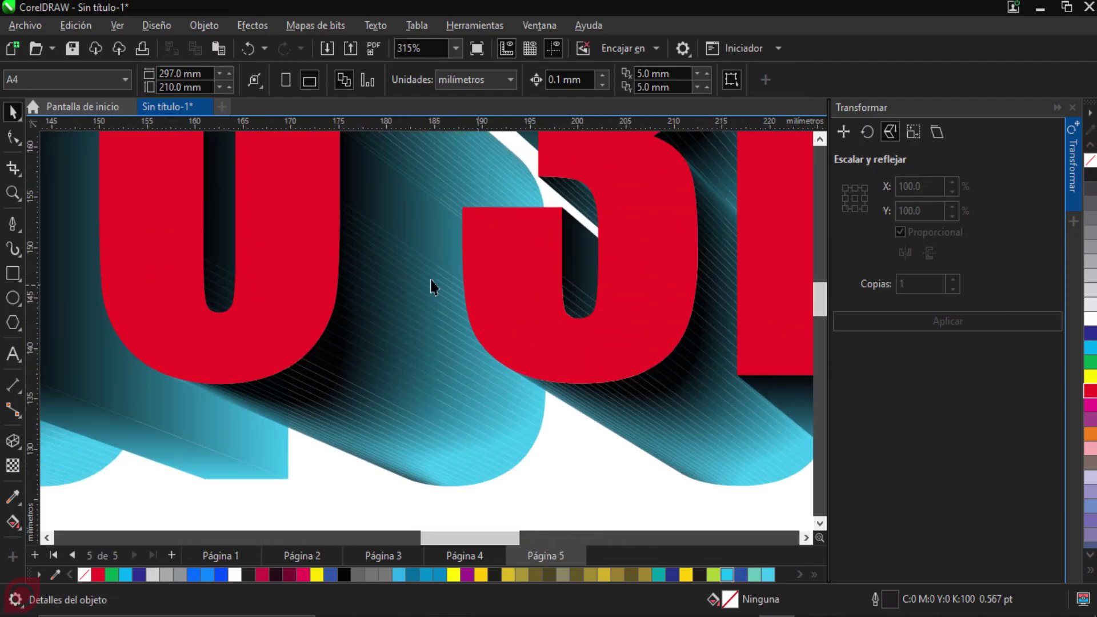
scroll(330, 290, "down", 5)
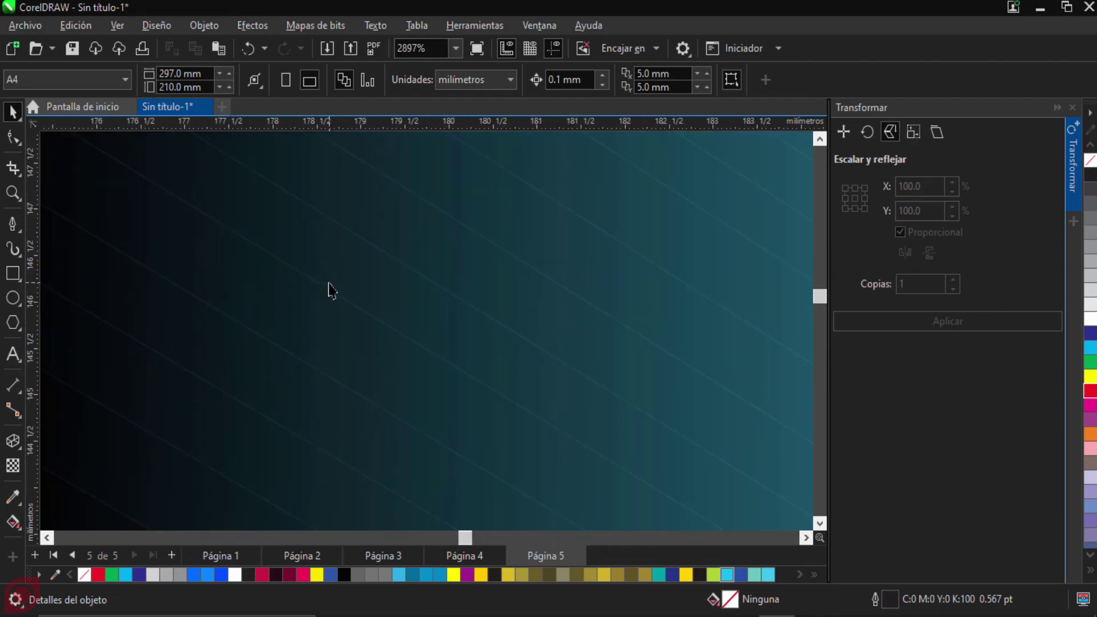
scroll(372, 338, "up", 6)
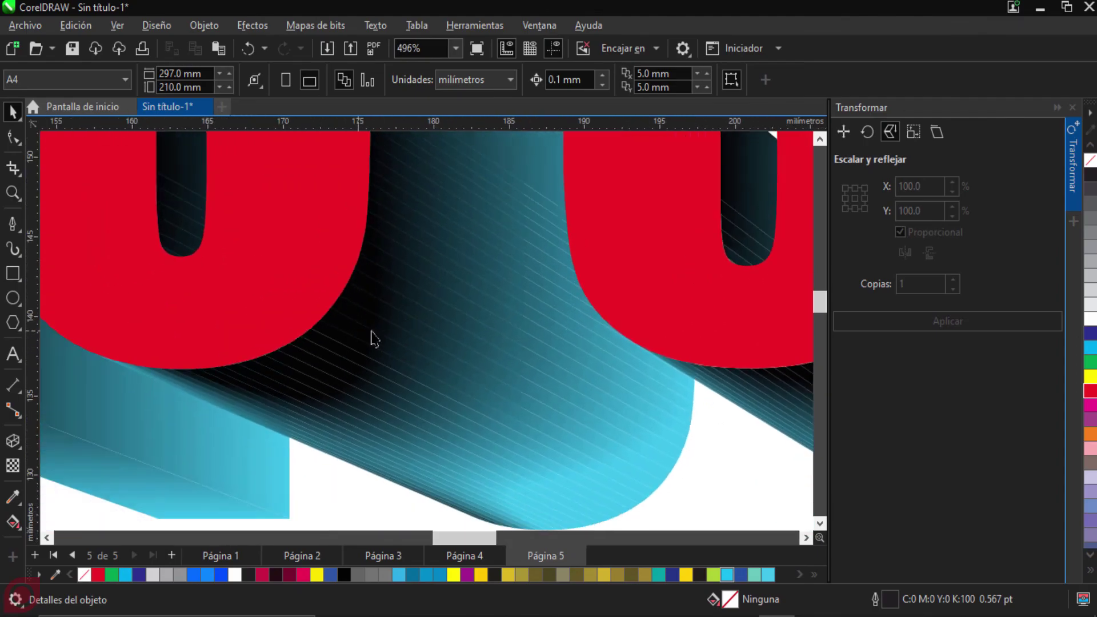
scroll(402, 342, "down", 9)
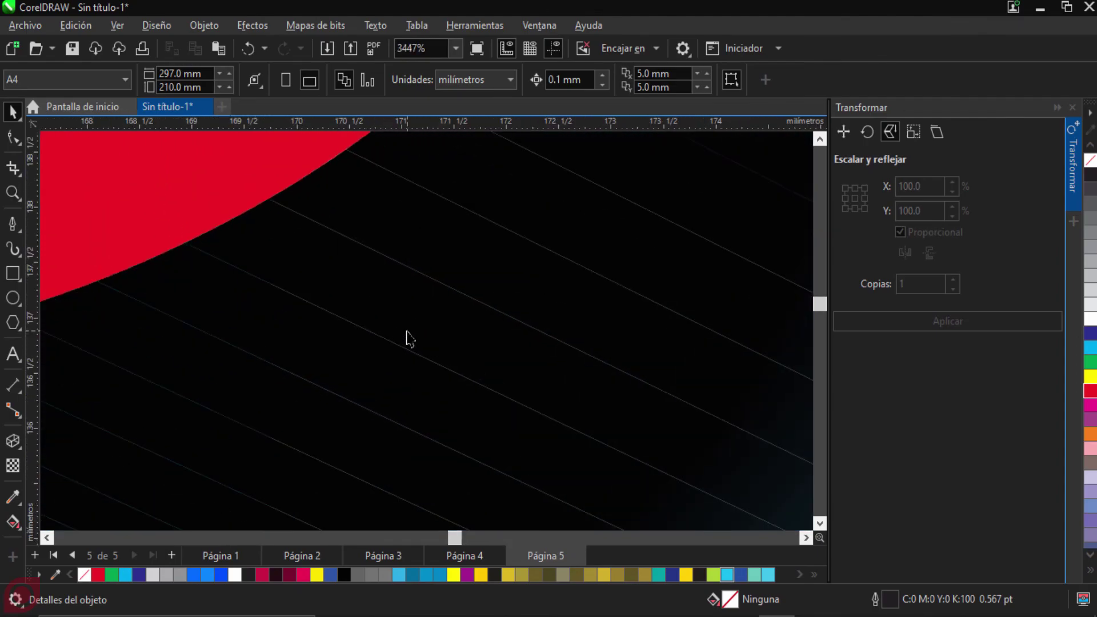
scroll(432, 360, "down", 4)
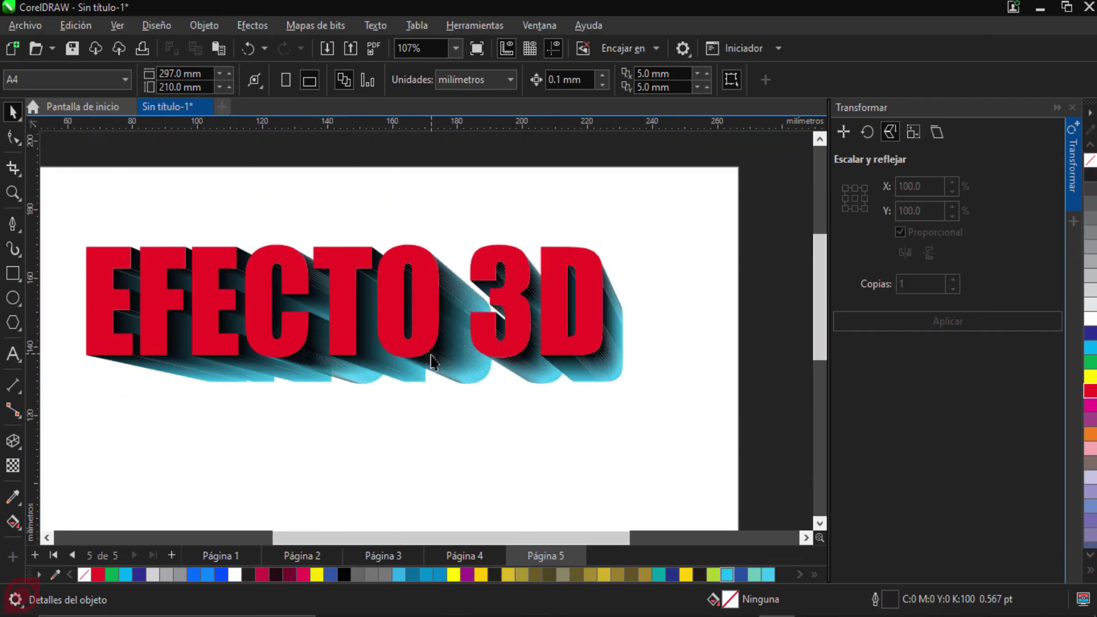
mouse_move(465, 411)
left_mouse_down()
mouse_move(512, 428)
mouse_move(514, 411)
left_mouse_up()
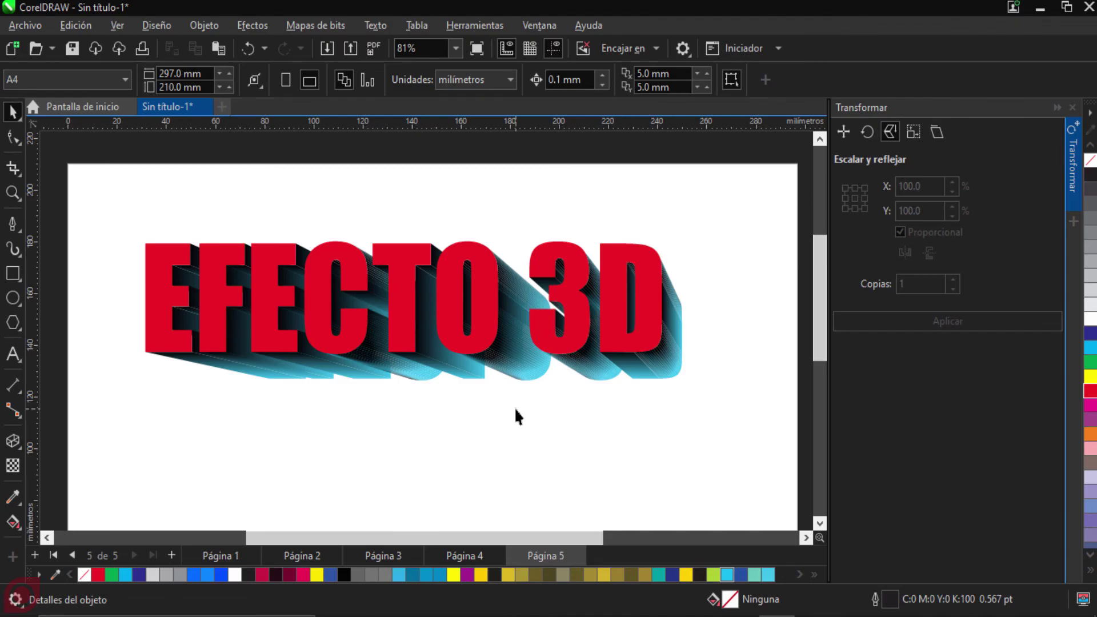
Step: Add the artistic text SOMBRA in the empty area below the EFECTO 3D text
scroll(514, 407, "down", 1)
left_click(13, 441)
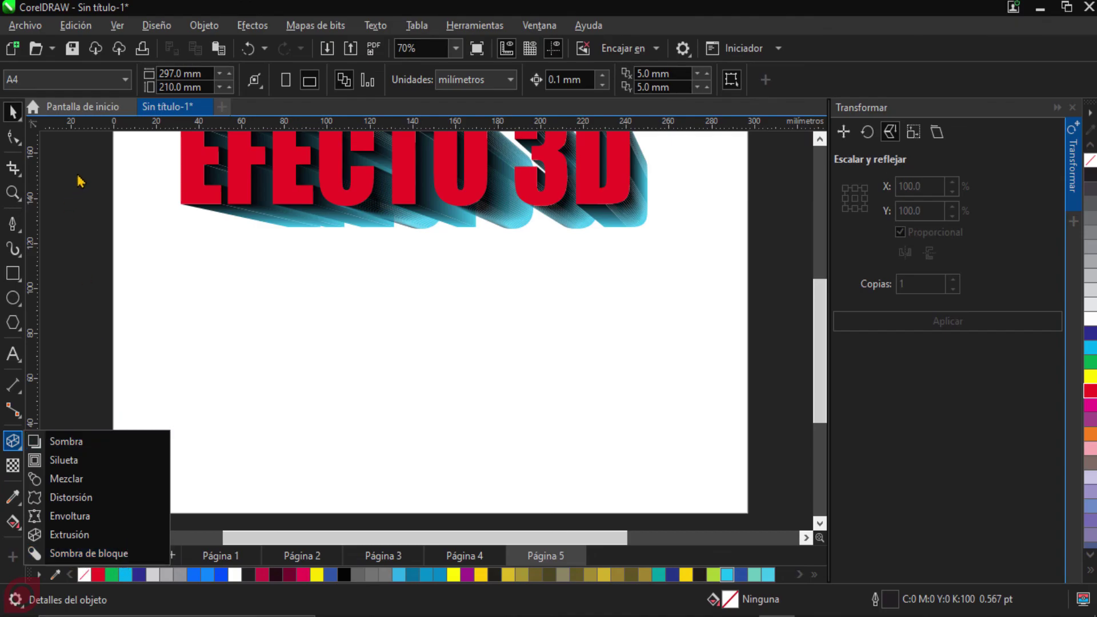
left_click_drag(309, 382, 297, 361)
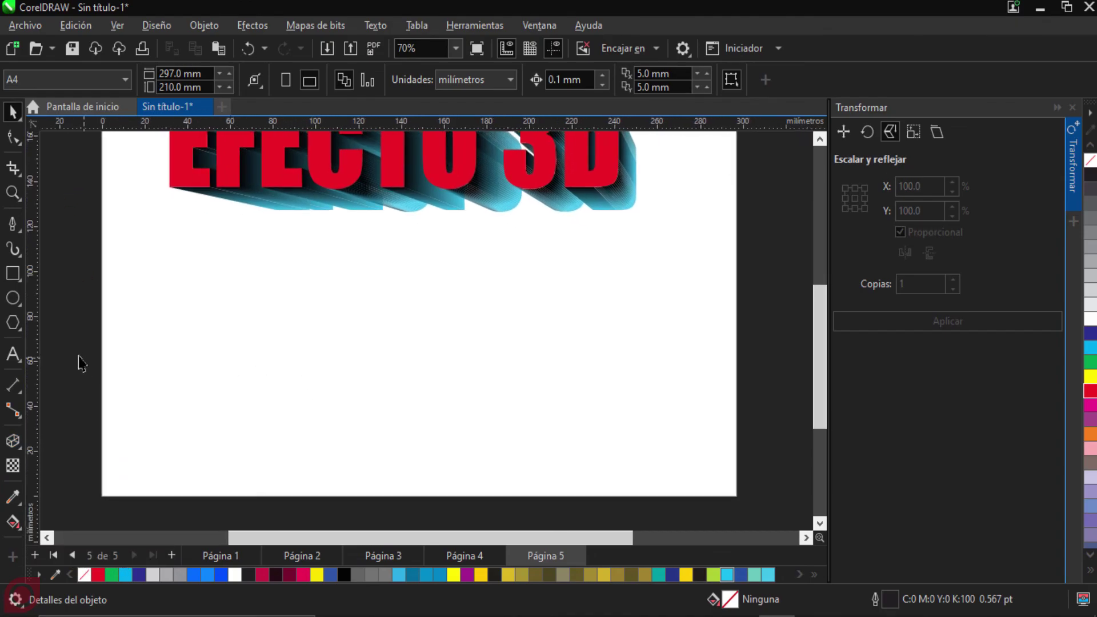
left_click(12, 357)
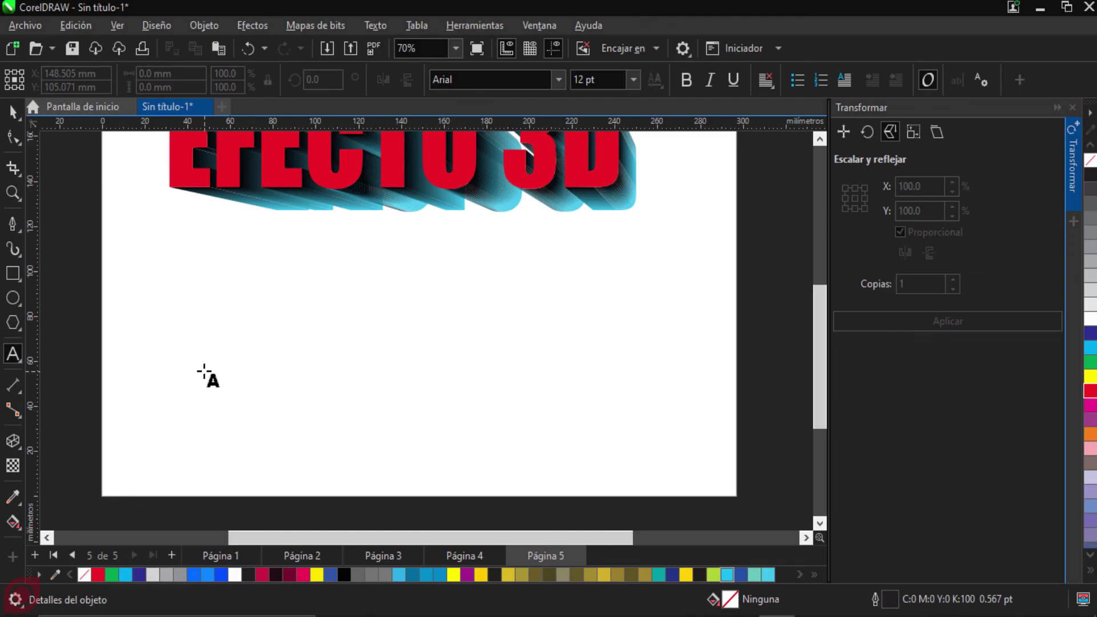
left_click(204, 371)
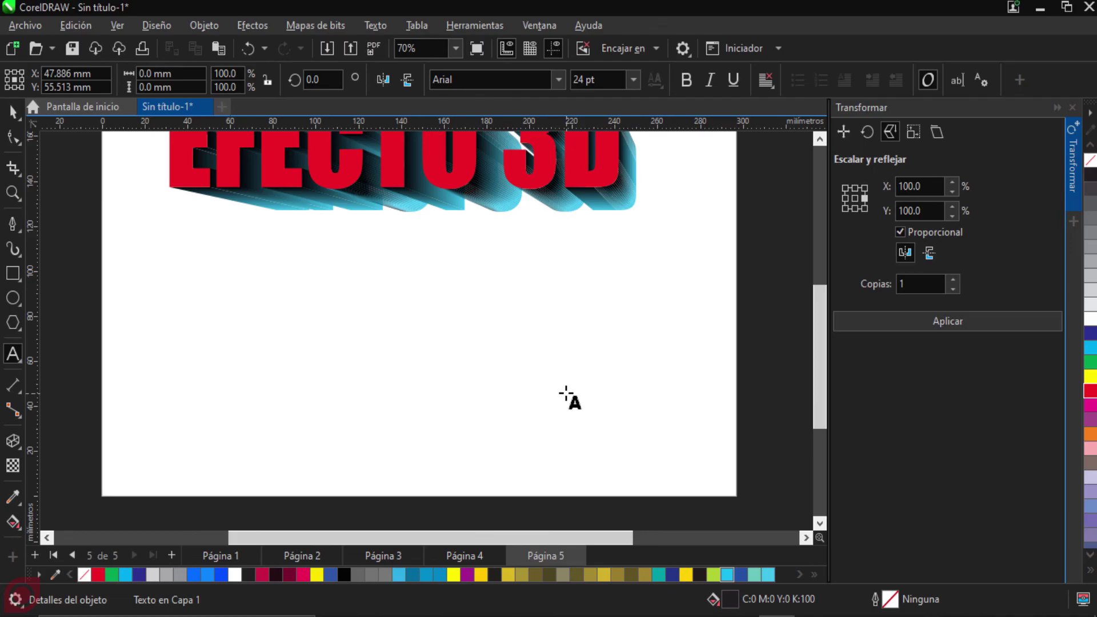
type("SOMBRA")
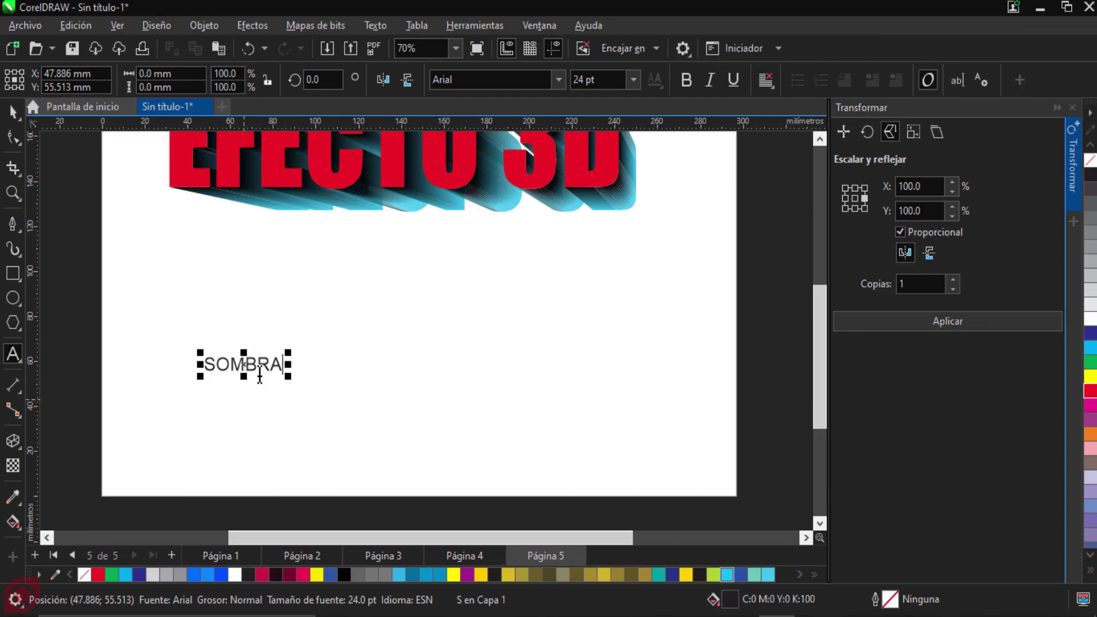
left_click(12, 111)
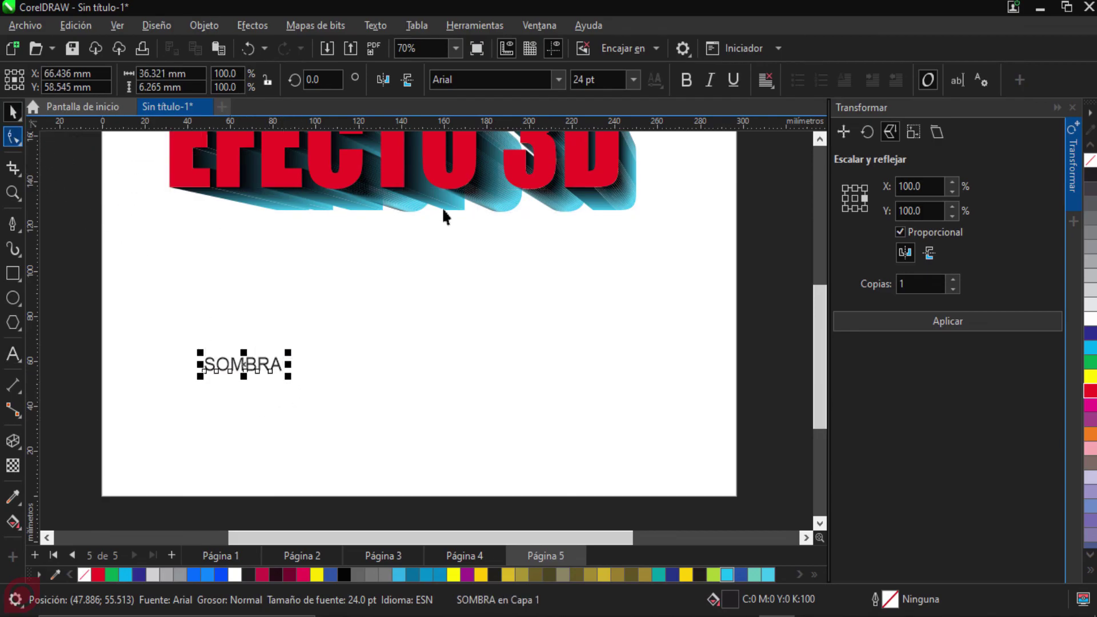
Step: Format the SOMBRA text as 150 pt Impact with a green fill, and move it to the middle of the page's lower half
left_click(559, 81)
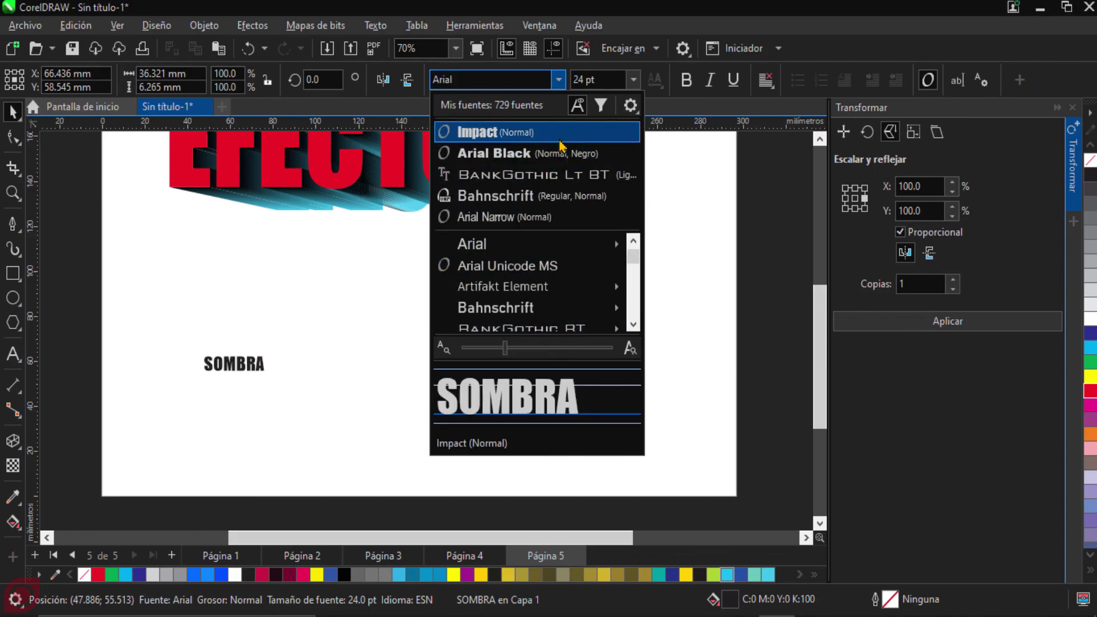
left_click(537, 132)
left_click(632, 80)
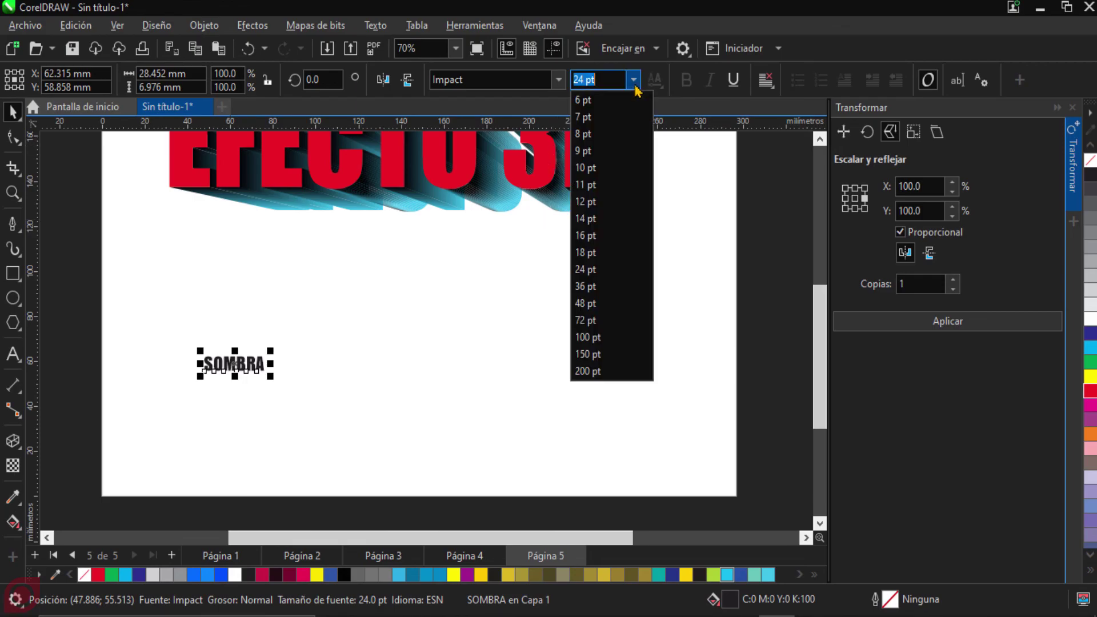
left_click(601, 355)
left_click_drag(520, 317, 535, 334)
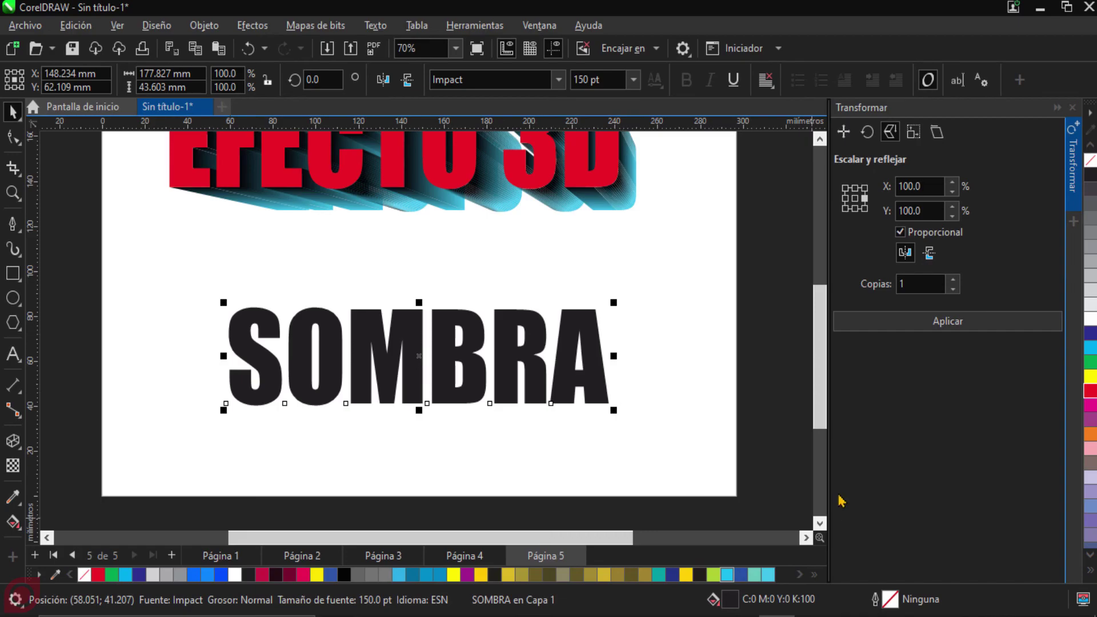
left_click(1090, 365)
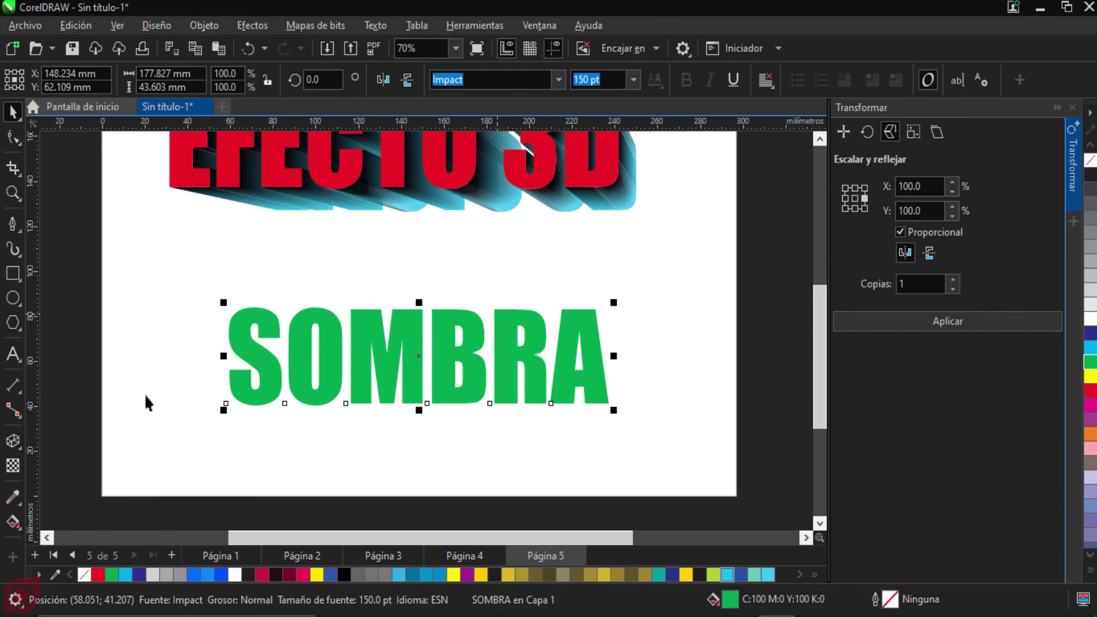
Step: Add a block shadow to the SOMBRA text going up and to the right, about 7.9 mm deep at 43°
left_click(13, 442)
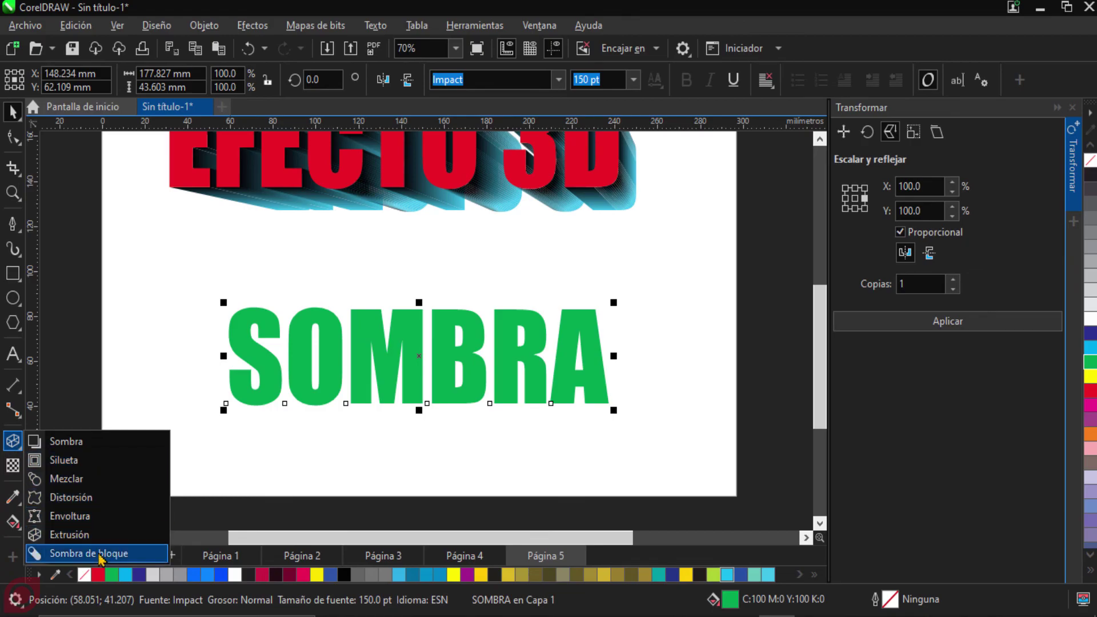
left_click(145, 554)
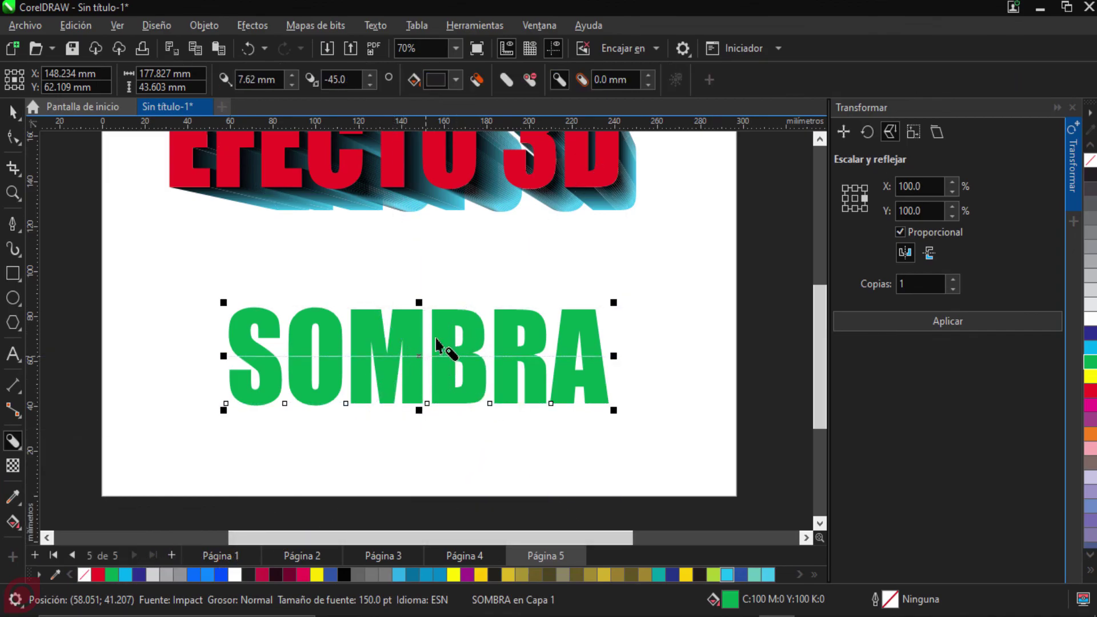
mouse_move(419, 341)
left_mouse_down()
mouse_move(553, 264)
mouse_move(622, 411)
mouse_move(315, 434)
mouse_move(421, 277)
mouse_move(474, 269)
mouse_move(420, 320)
mouse_move(433, 334)
left_mouse_up()
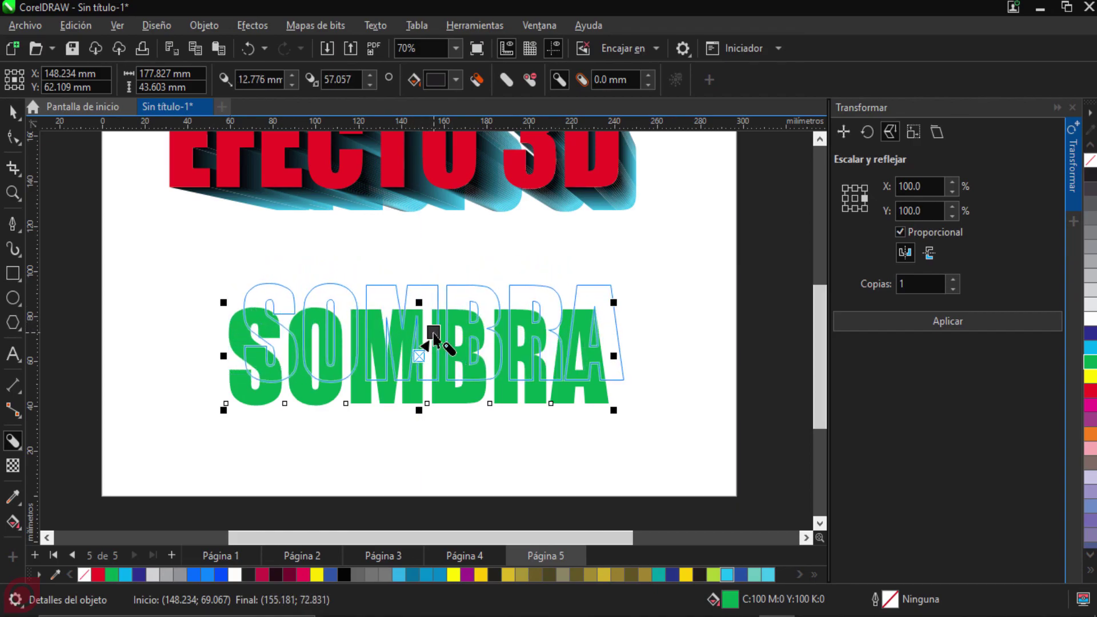
left_click_drag(434, 335, 433, 335)
scroll(528, 301, "up", 2)
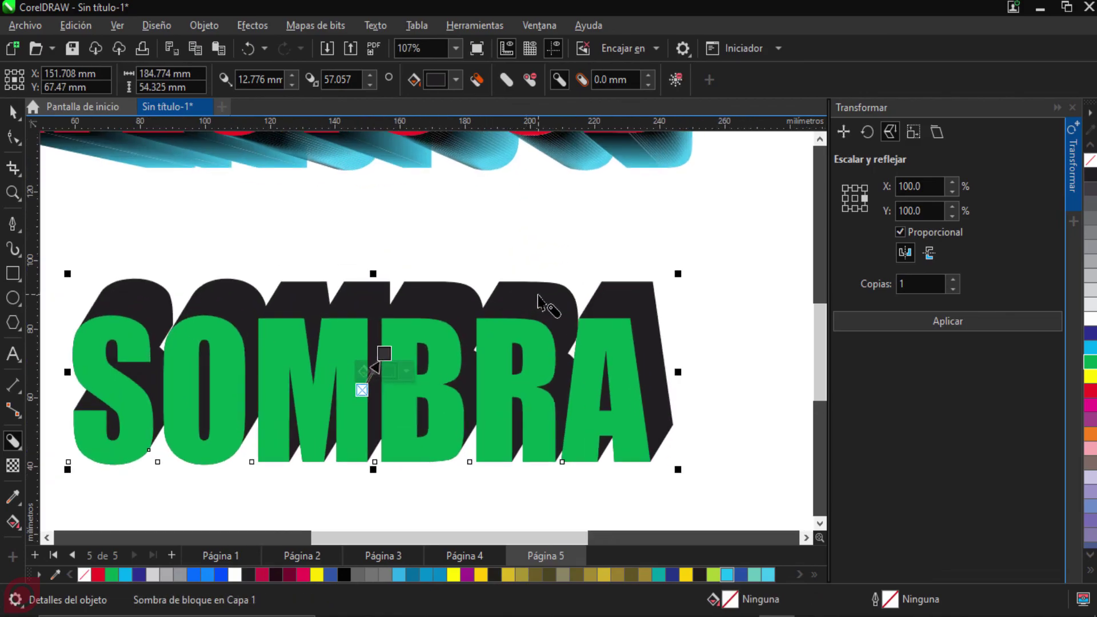
scroll(535, 301, "up", 2)
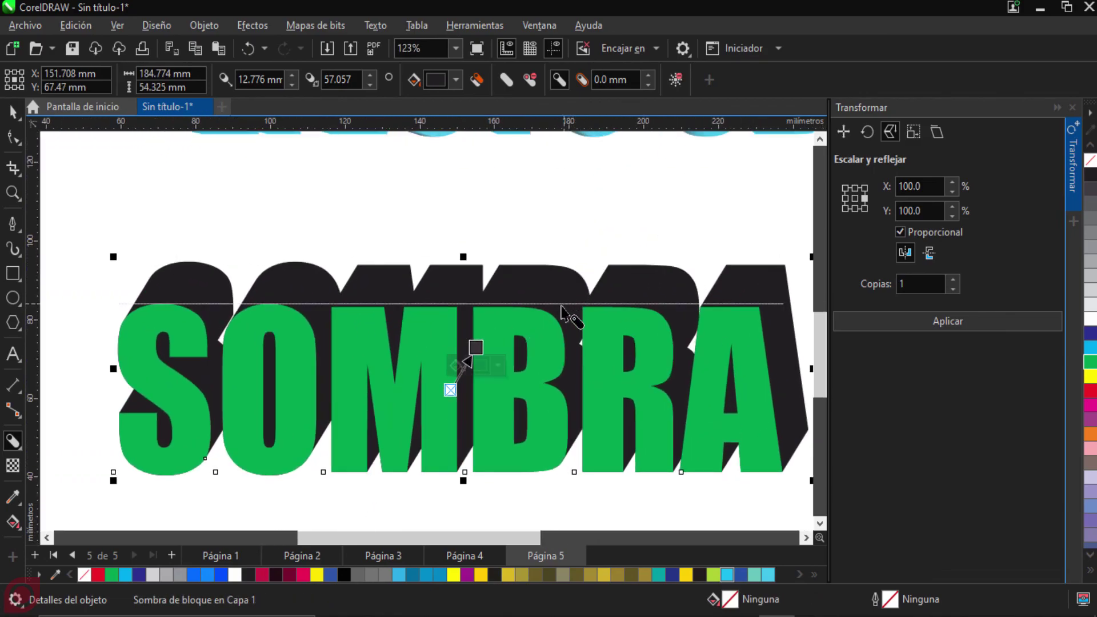
scroll(486, 365, "up", 2)
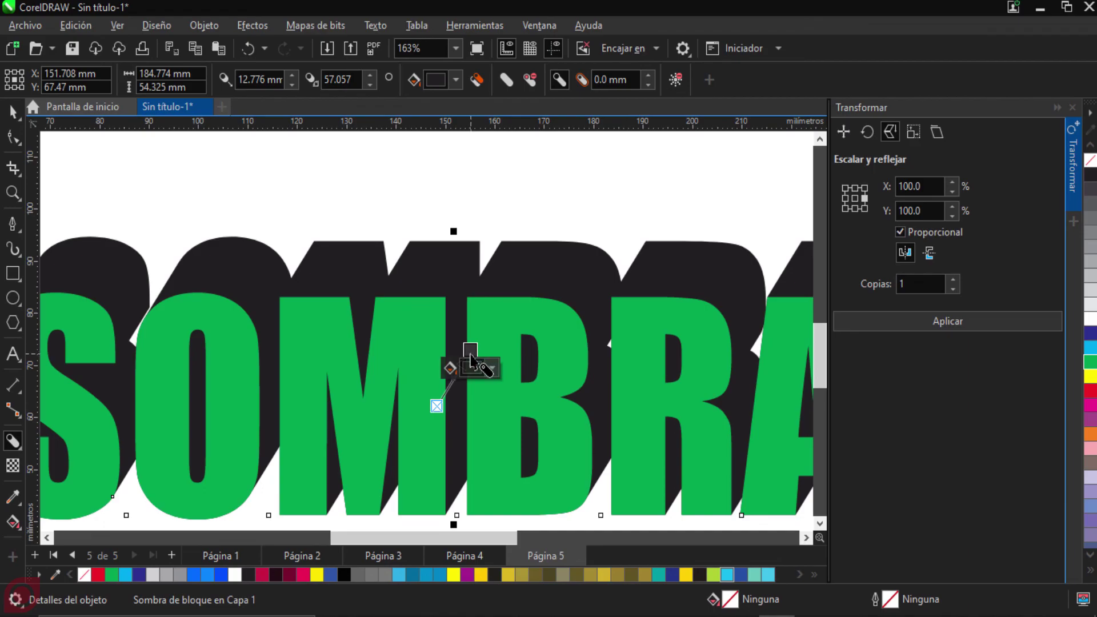
left_click_drag(468, 357, 464, 390)
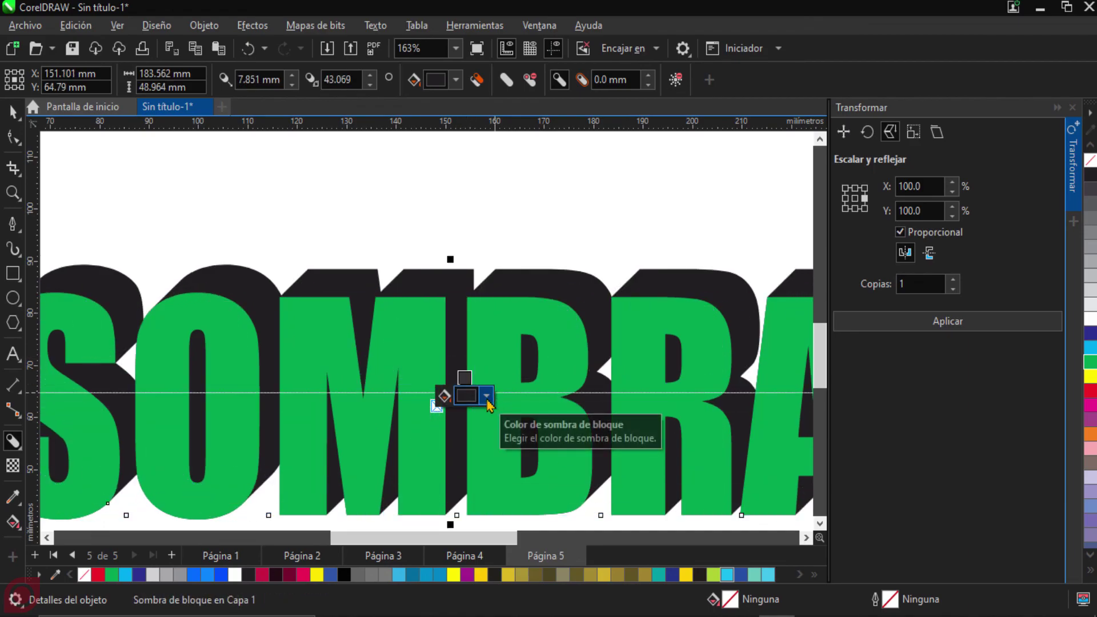
Step: Try red #DE0000 as the block shadow's colour, and settle on black #000000
left_click(486, 396)
left_click(465, 302)
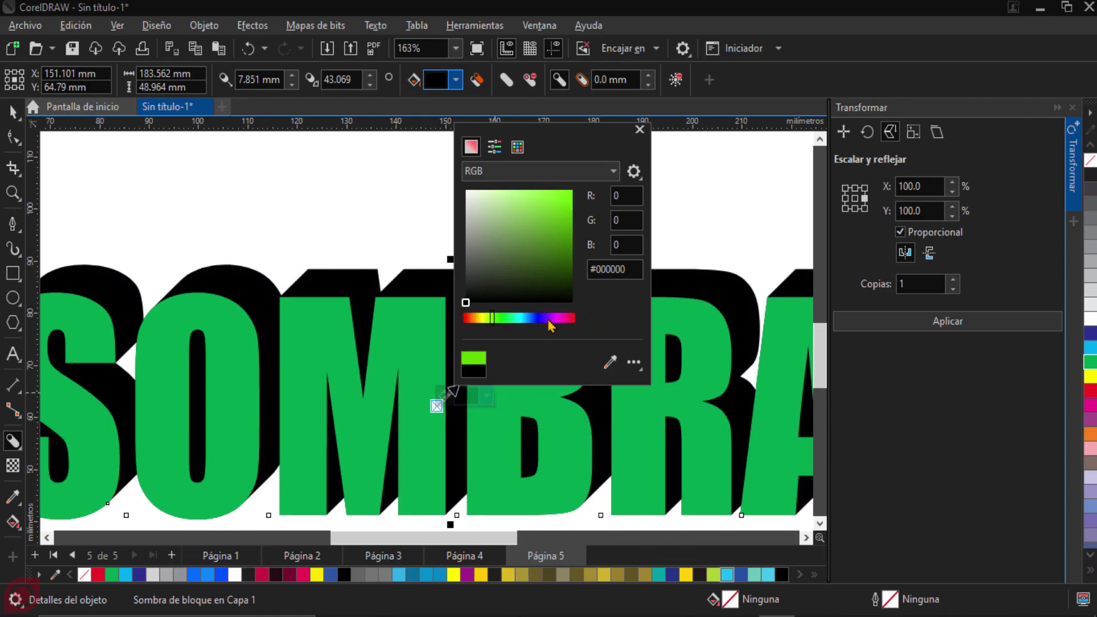
left_click_drag(553, 321, 573, 321)
left_click_drag(557, 261, 571, 204)
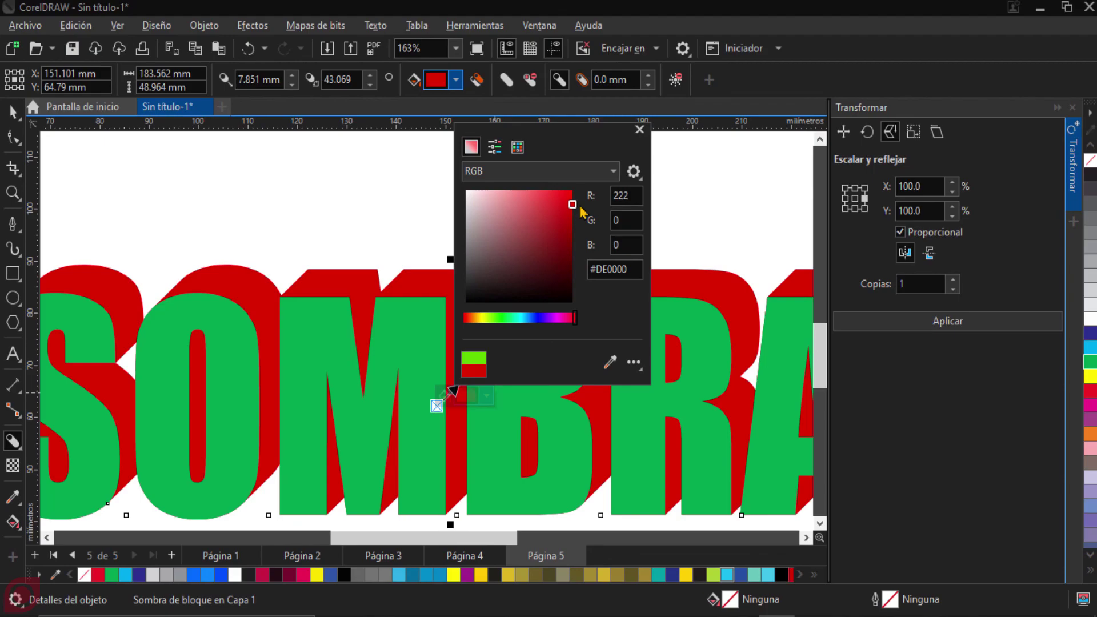
left_click(465, 302)
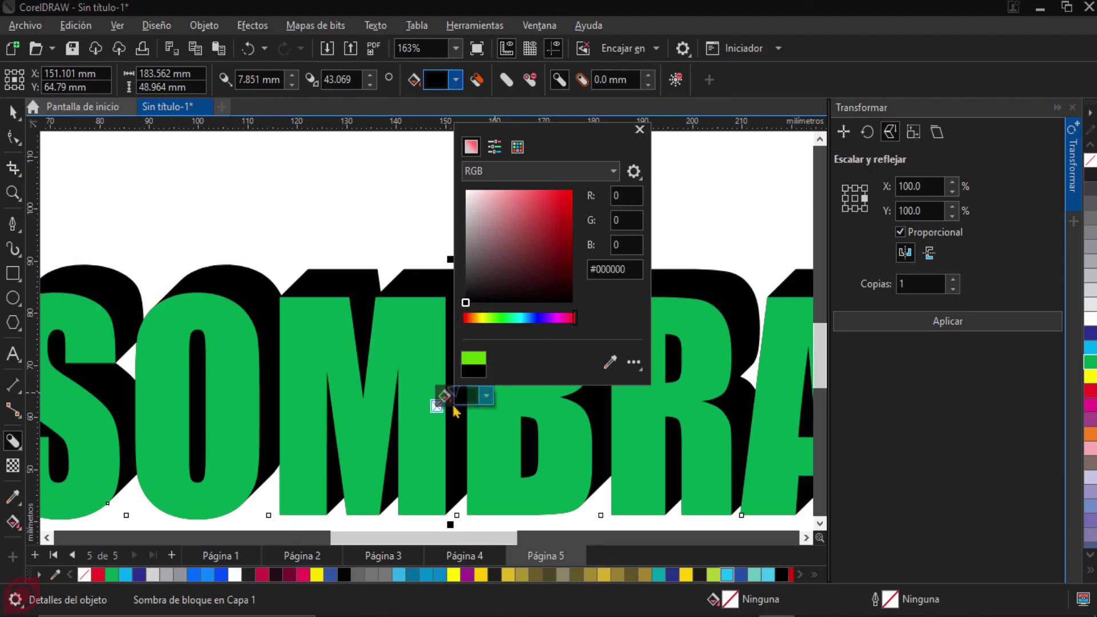
left_click(639, 130)
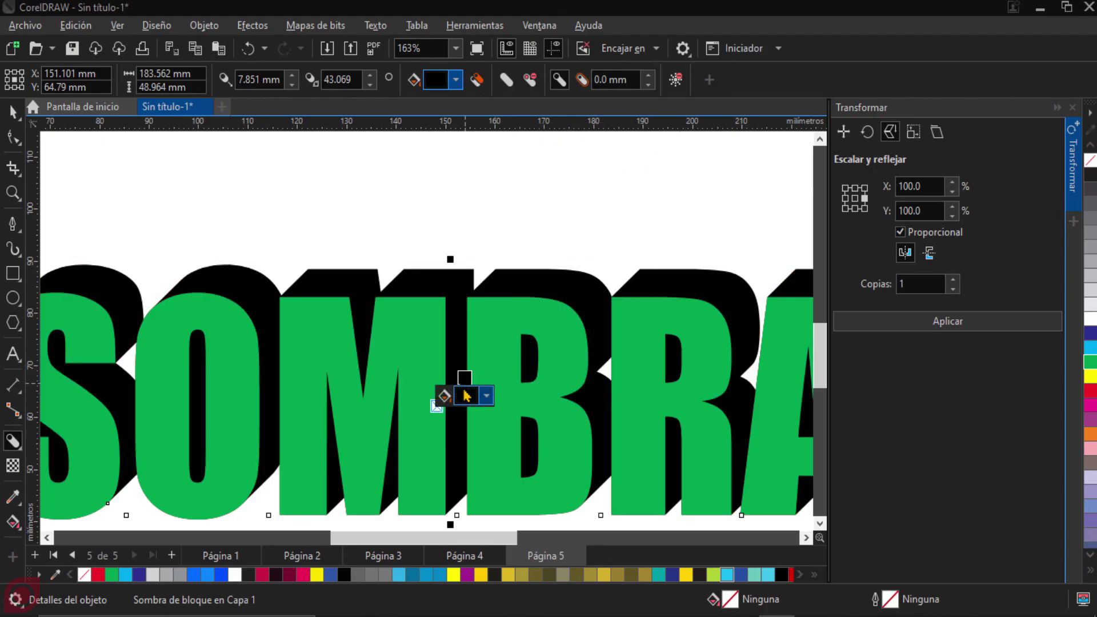
Step: Try a block shadow depth of about 3.9 mm, and extend it to about 11.3 mm at 33°
left_click_drag(462, 384, 450, 392)
scroll(503, 377, "down", 2)
scroll(514, 365, "up", 3)
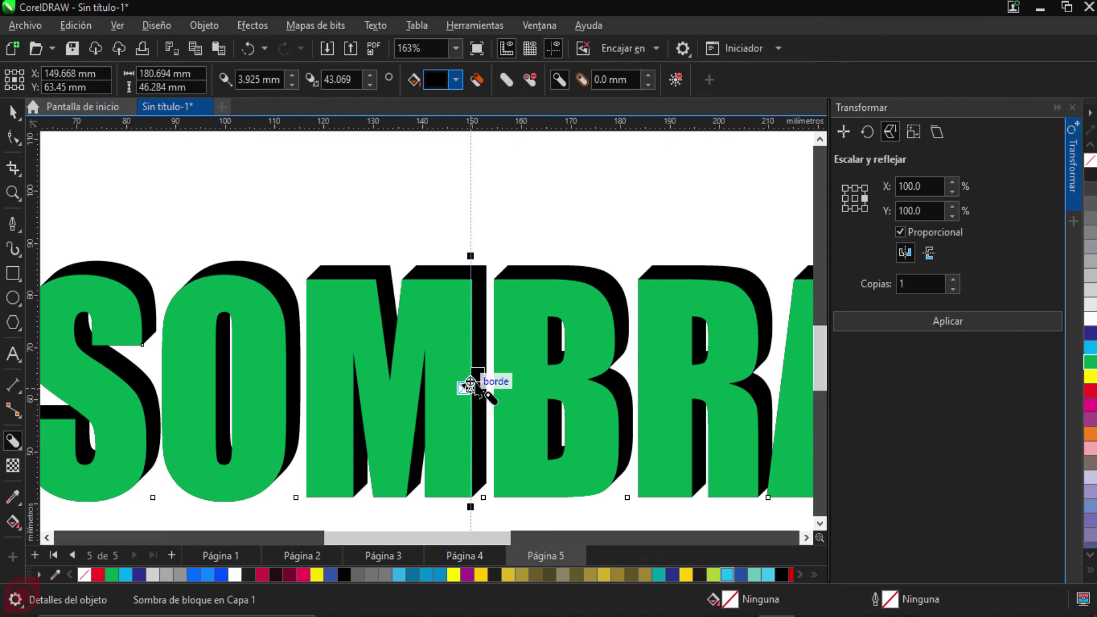
left_click_drag(478, 374, 510, 360)
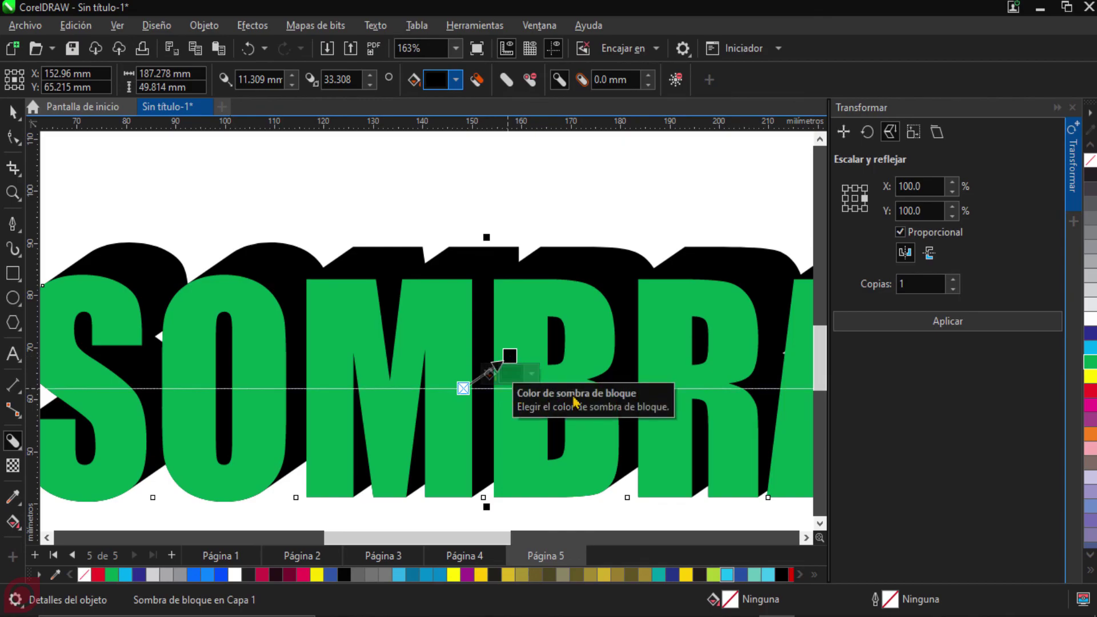
scroll(568, 343, "down", 2)
scroll(542, 345, "up", 1)
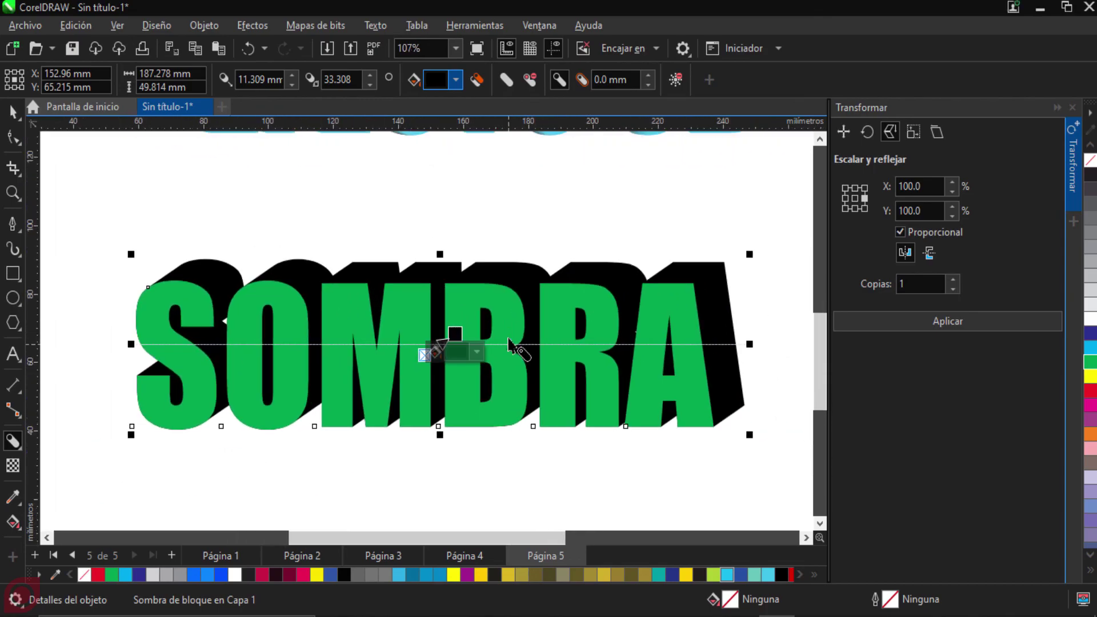
Step: Move the shadowed SOMBRA text to the left and draw a crimson-filled rectangle about 55.7 by 44.6 mm beside it
left_click(12, 112)
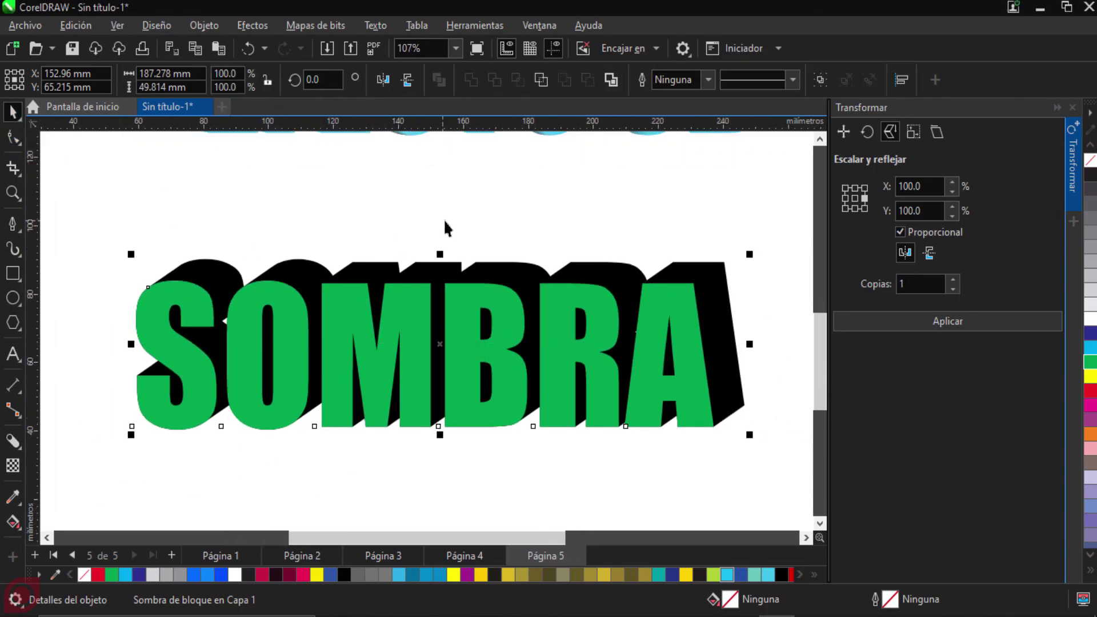
left_click(477, 240)
scroll(482, 254, "up", 1)
left_click_drag(483, 254, 490, 242)
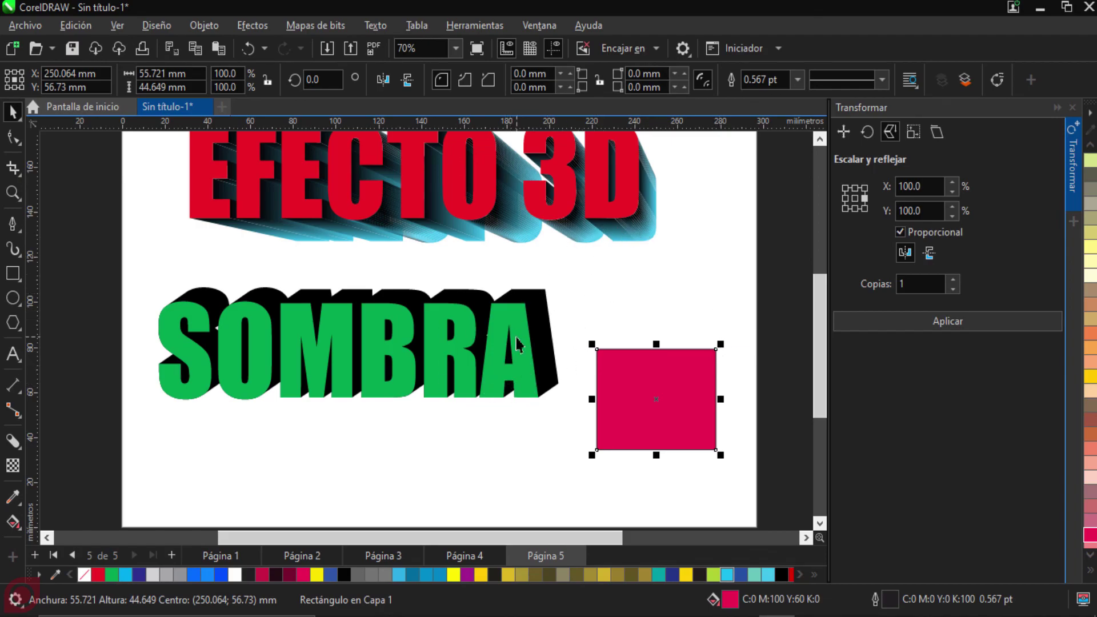
Step: Copy the extrusion effect from the EFECTO 3D text onto the crimson rectangle
left_click(697, 309)
left_click(646, 291)
left_click(632, 383)
left_click(677, 314)
left_click(661, 359)
left_click(199, 27)
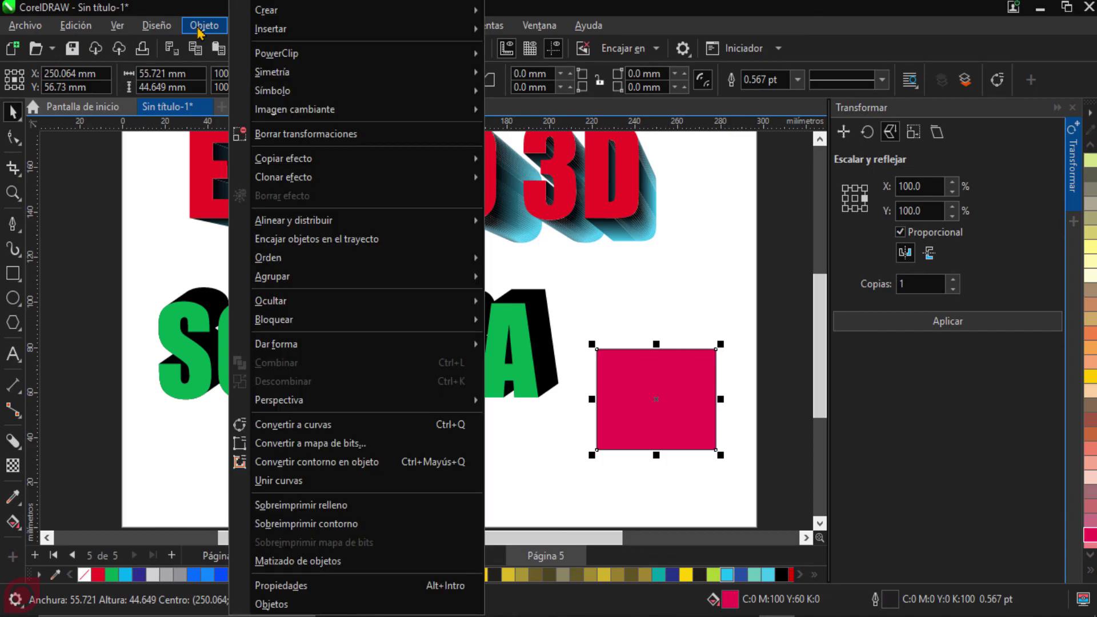
mouse_move(307, 159)
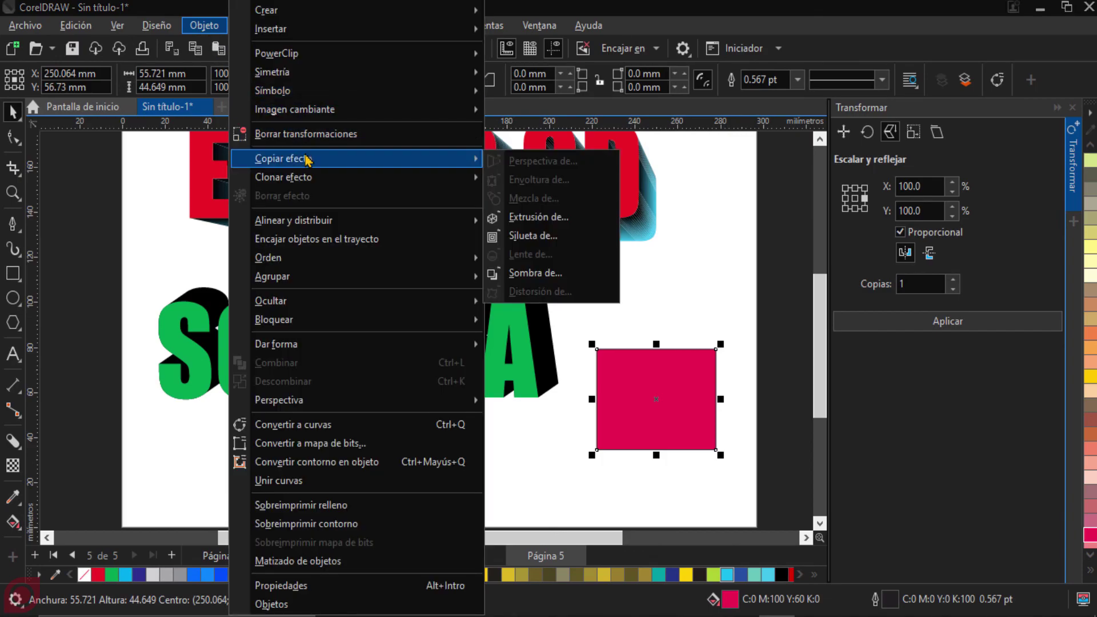
left_click(539, 222)
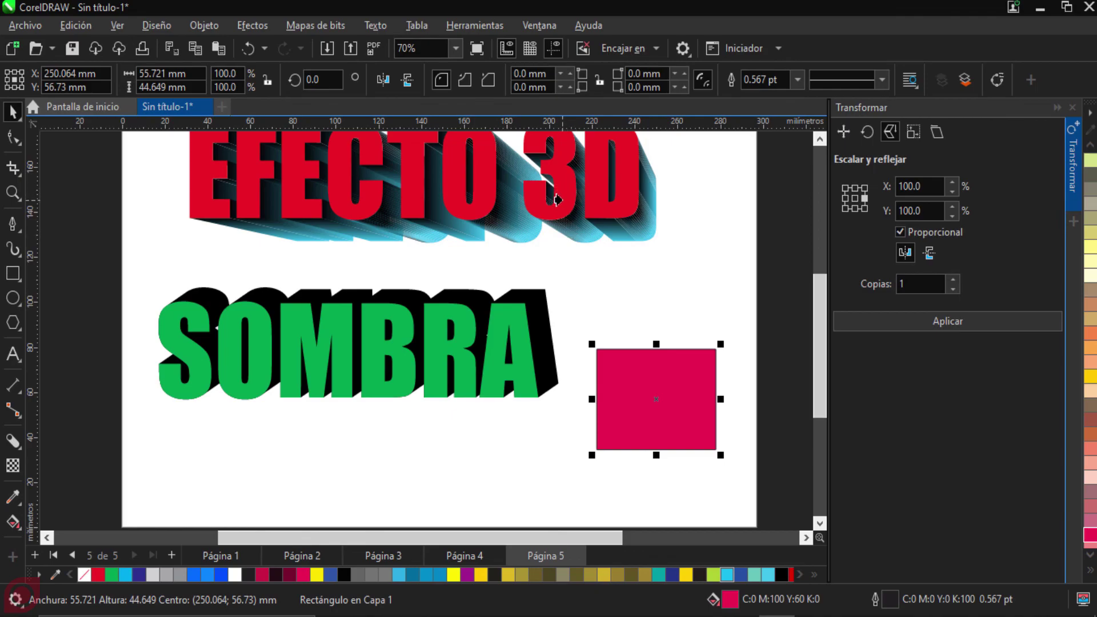
left_click(574, 229)
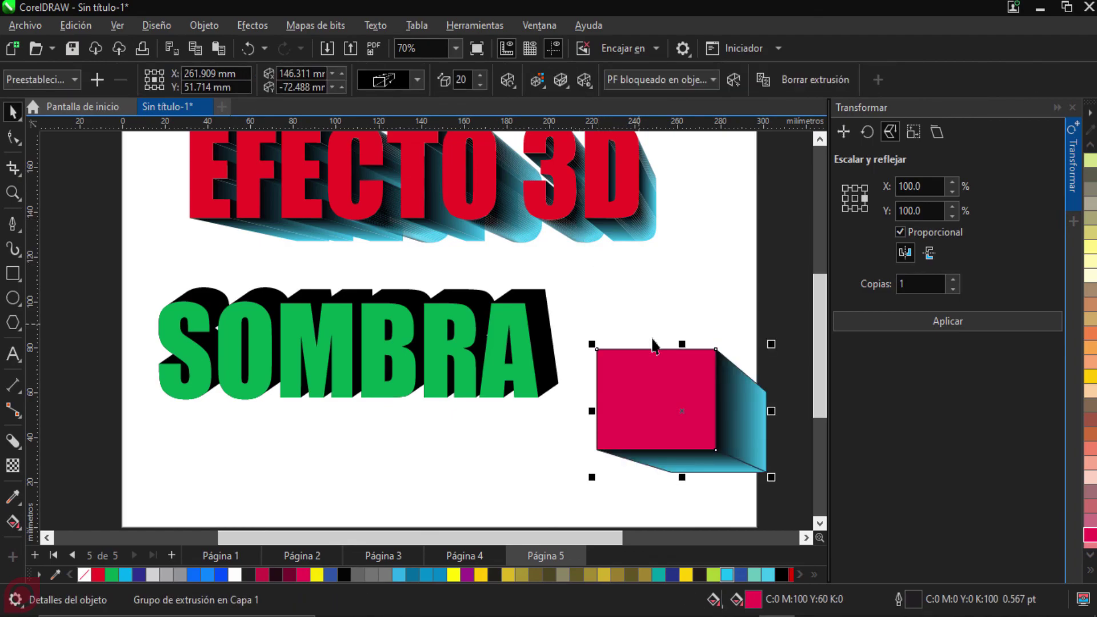
Step: Move the extruded rectangle's centre to about X 227, Y 82 mm, and the SOMBRA text's centre to about X 93, Y 50 mm
left_click_drag(675, 390, 674, 382)
left_click_drag(662, 349, 661, 348)
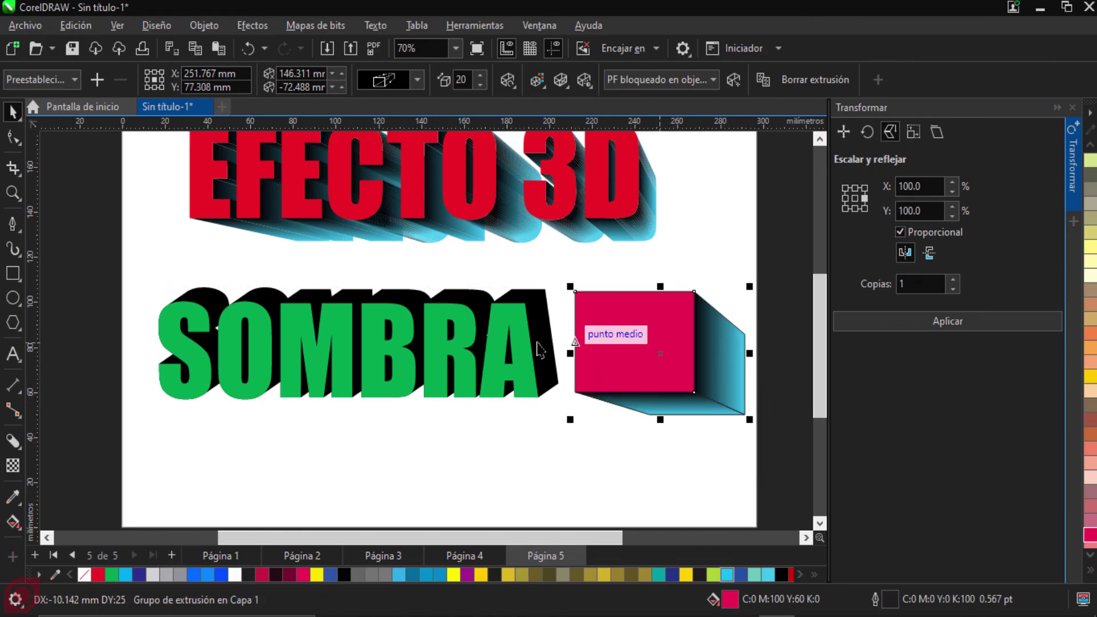
left_click(516, 333)
left_click_drag(515, 333, 487, 397)
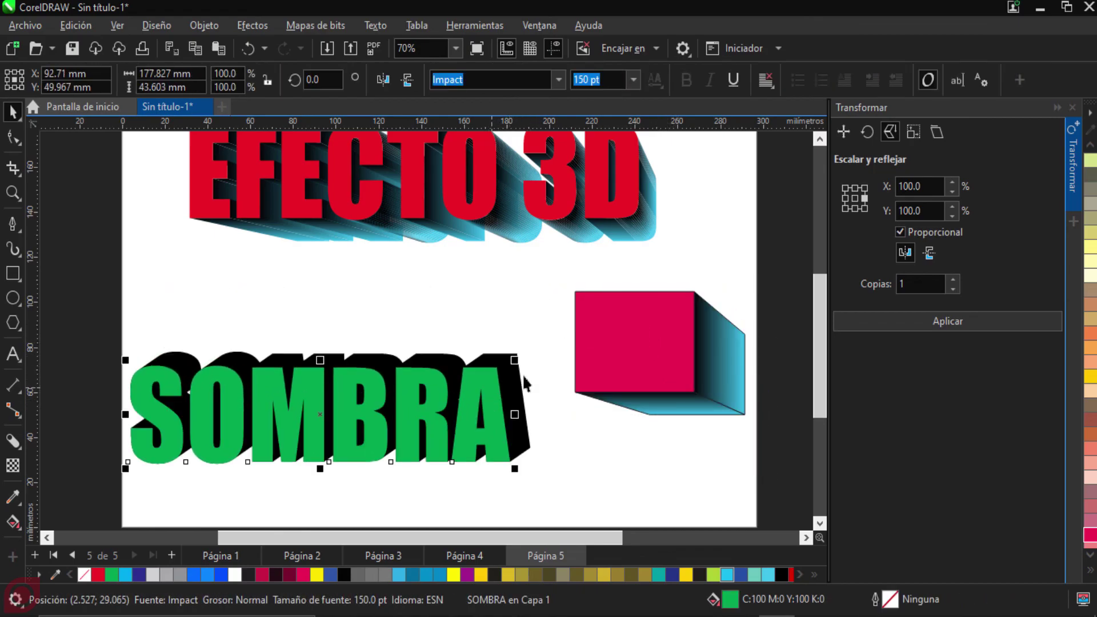
left_click_drag(645, 327, 618, 328)
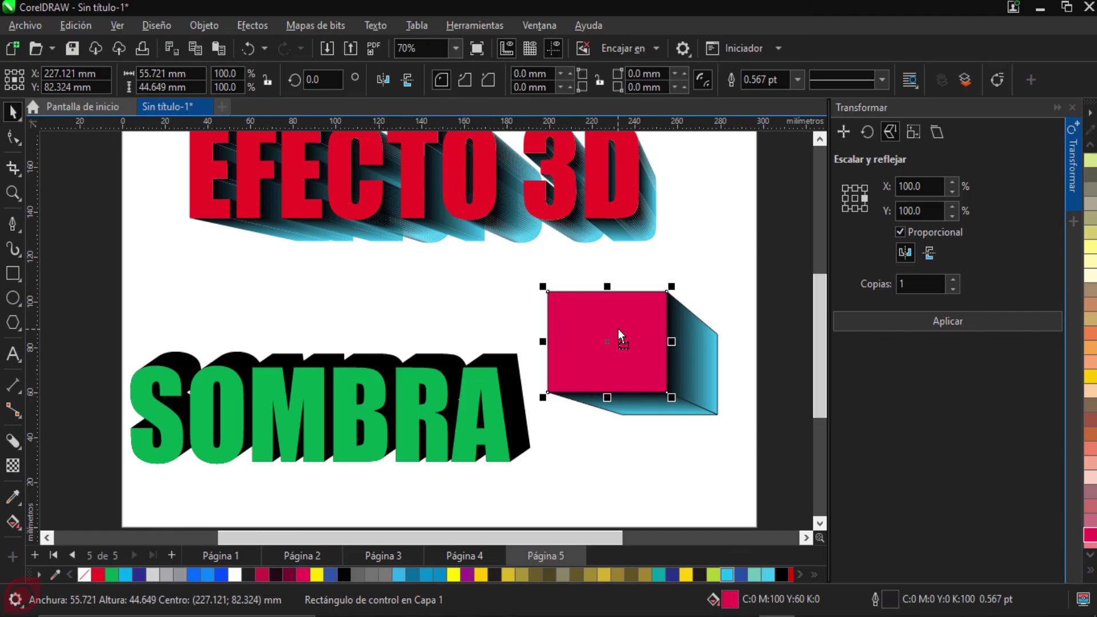